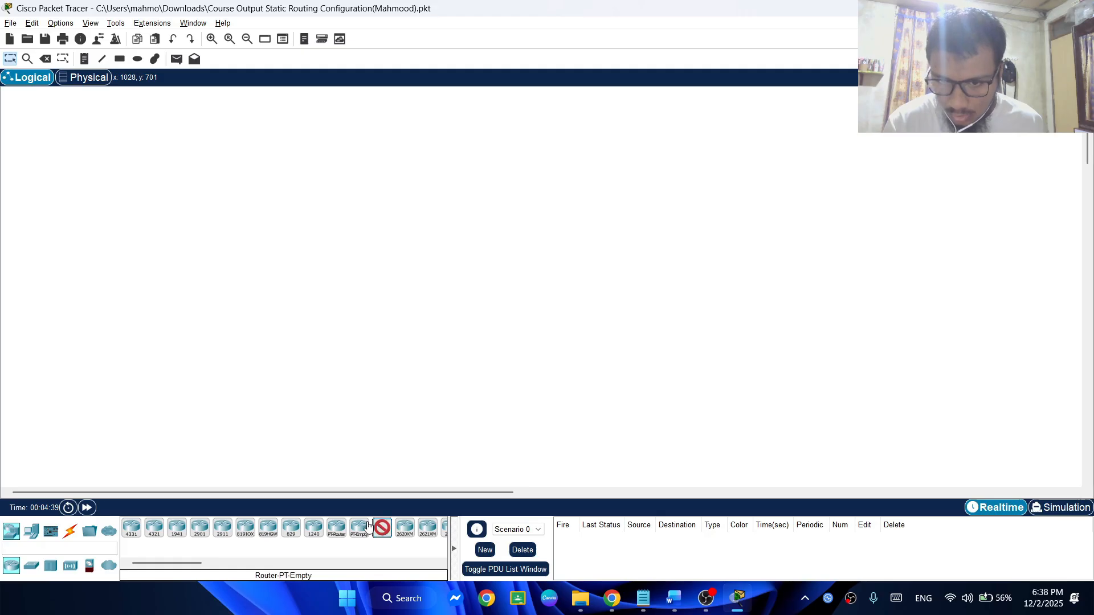
Place an 1841 router in the logical workspace and rename it R1
click(313, 321)
click(313, 344)
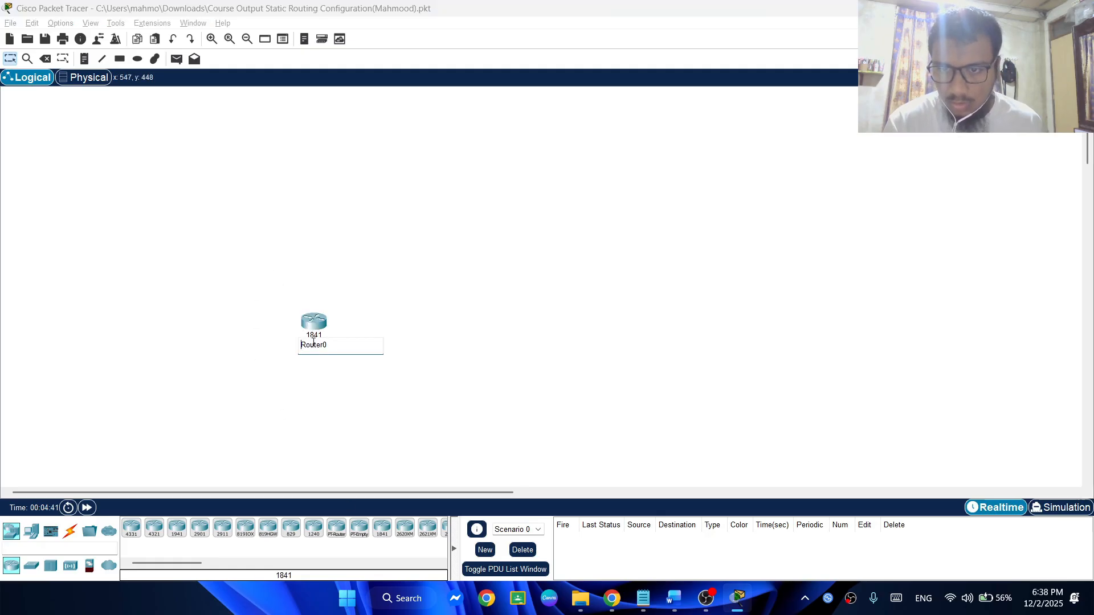
key(Caps_Lock)
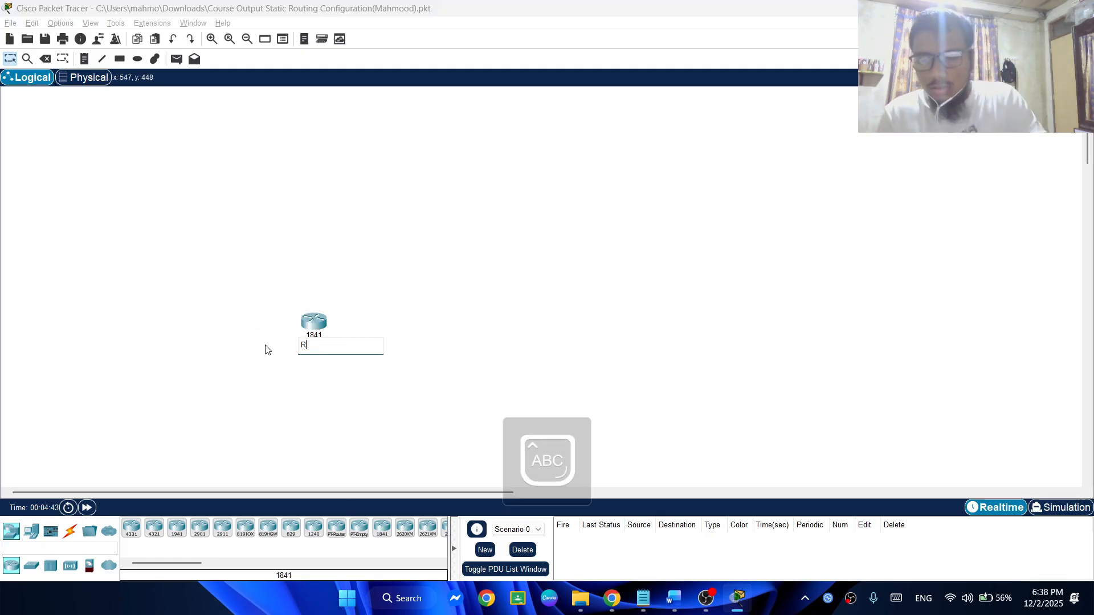
click(425, 302)
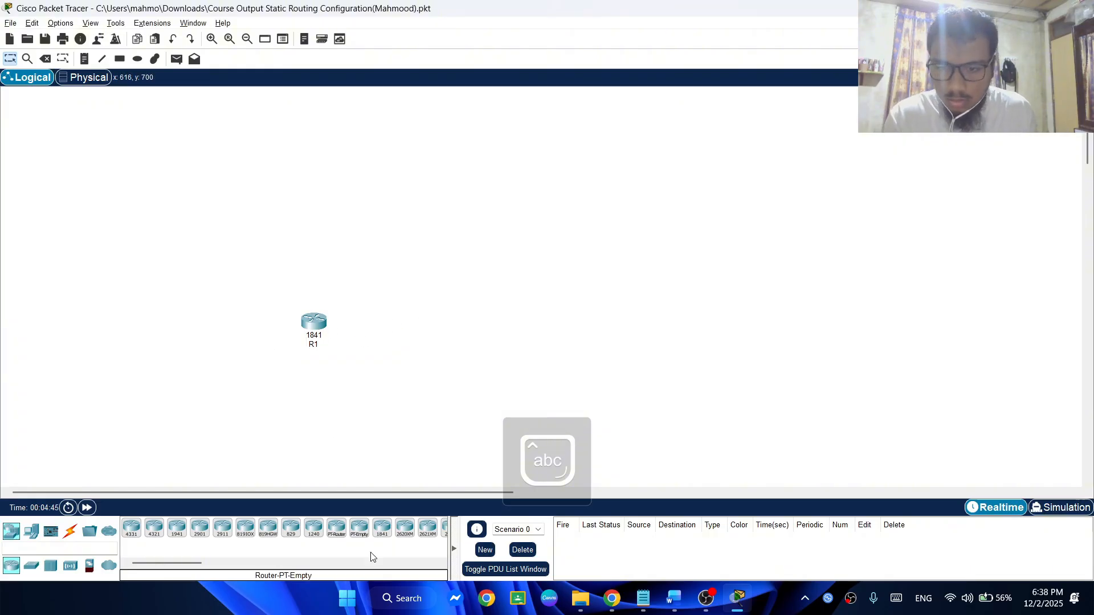
Place a second 1841 router up and to the right of R1 and rename it R2
click(382, 528)
click(384, 263)
click(389, 286)
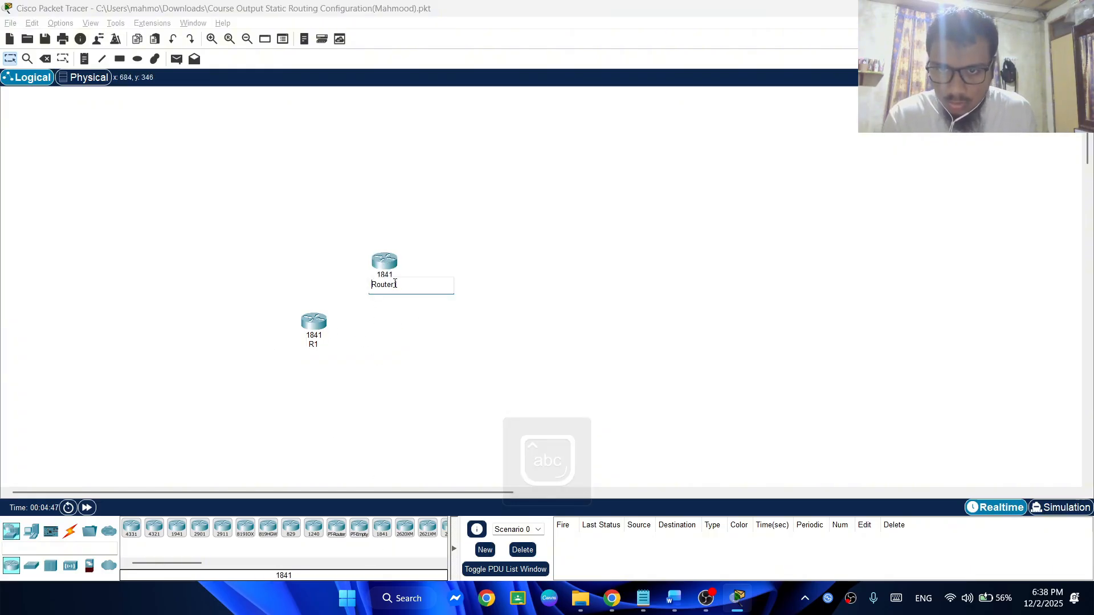
key(Caps_Lock)
text(R)
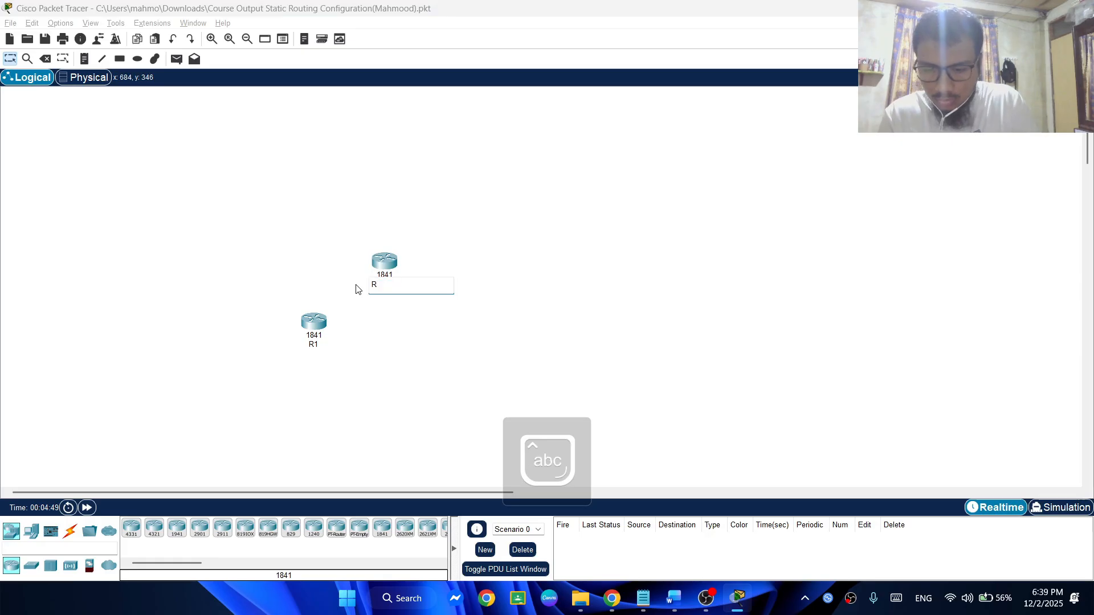
text(2)
key(Caps_Lock)
click(549, 286)
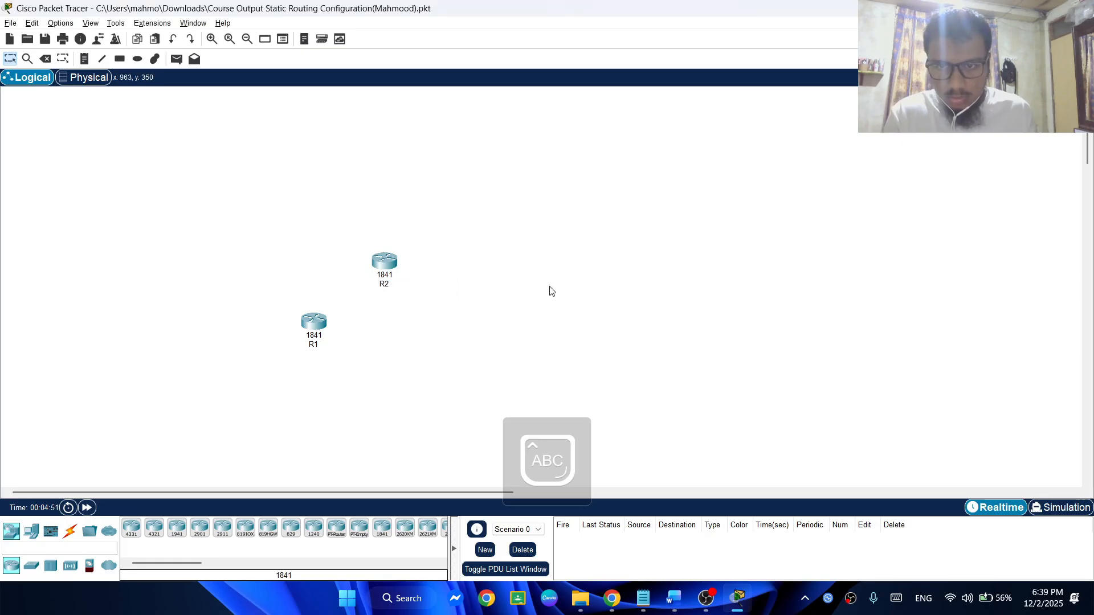
Place a third 1841 router level with R1, beyond R2, and rename it R3
click(381, 530)
click(477, 329)
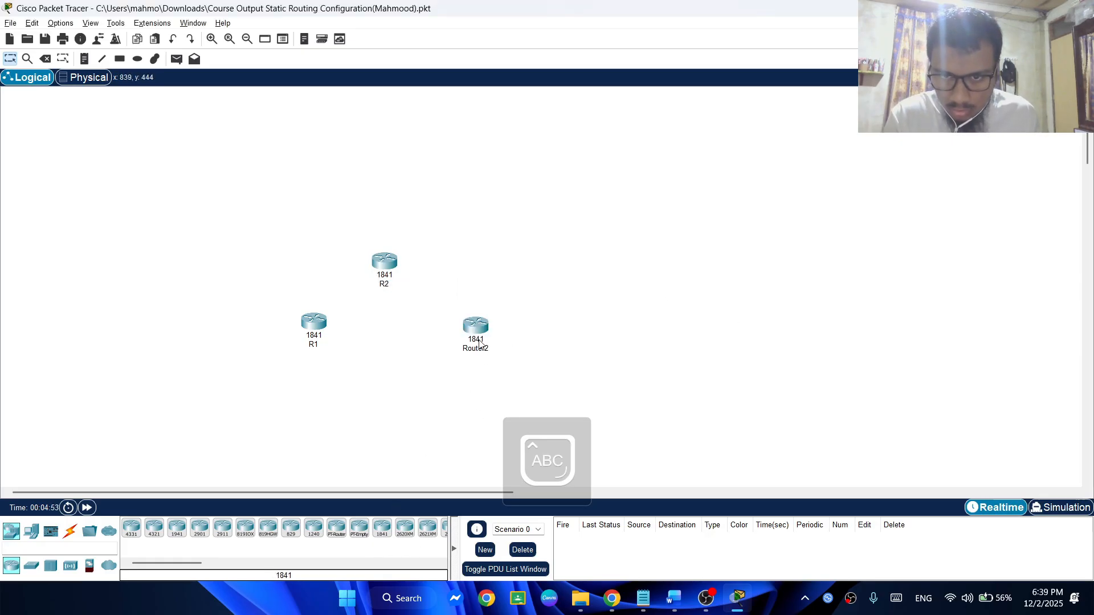
click(482, 347)
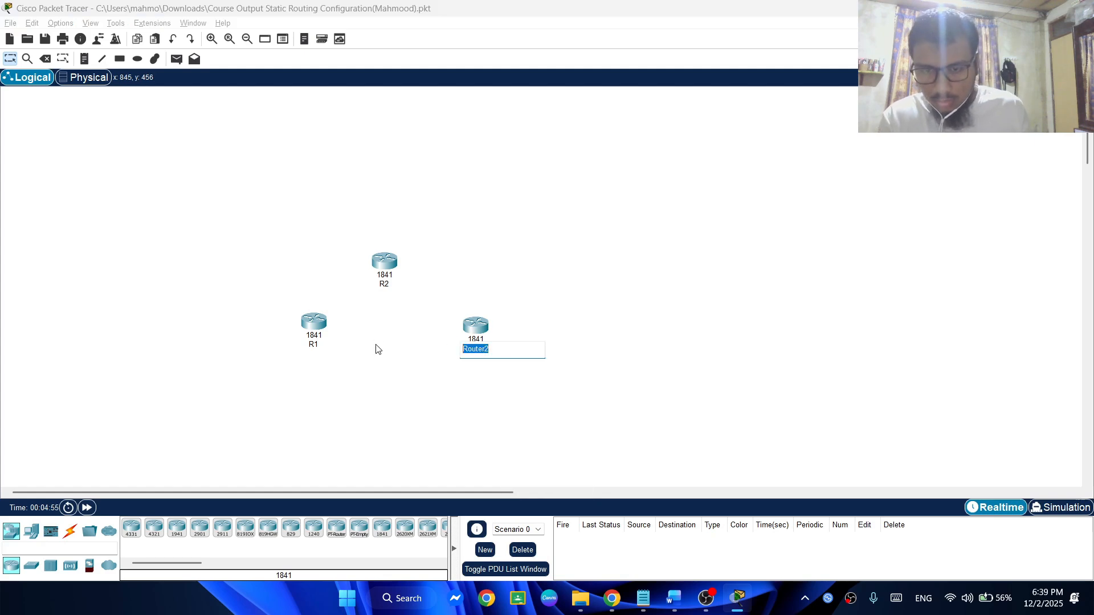
text(R)
key(Caps_Lock)
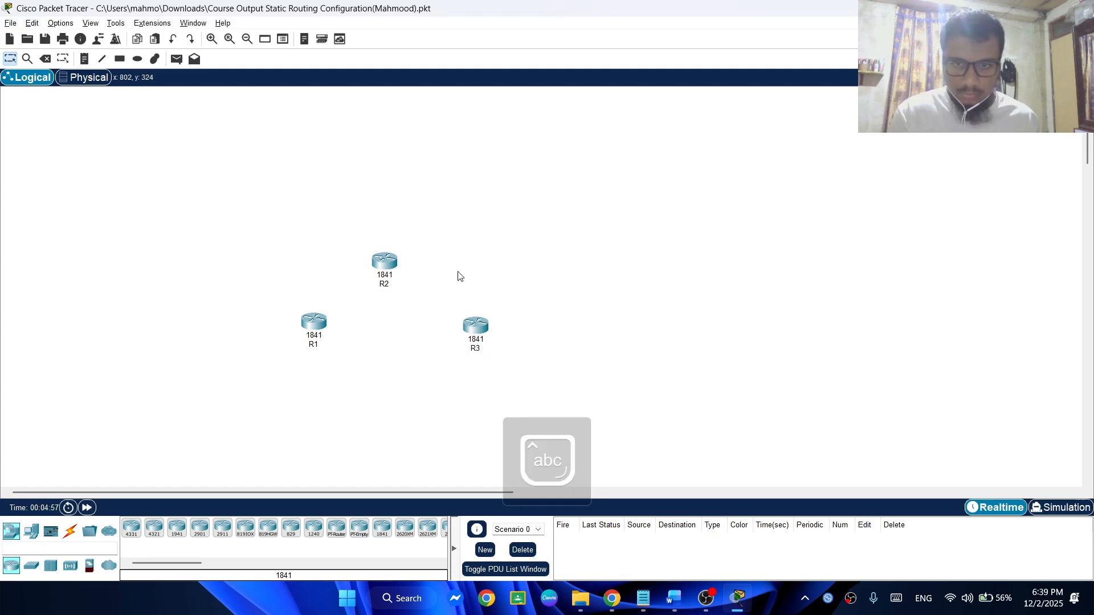
Switch to the Word assignment document and arrange it so its topology diagram shows beside the Packet Tracer routers
key(alt+Tab)
click(677, 459)
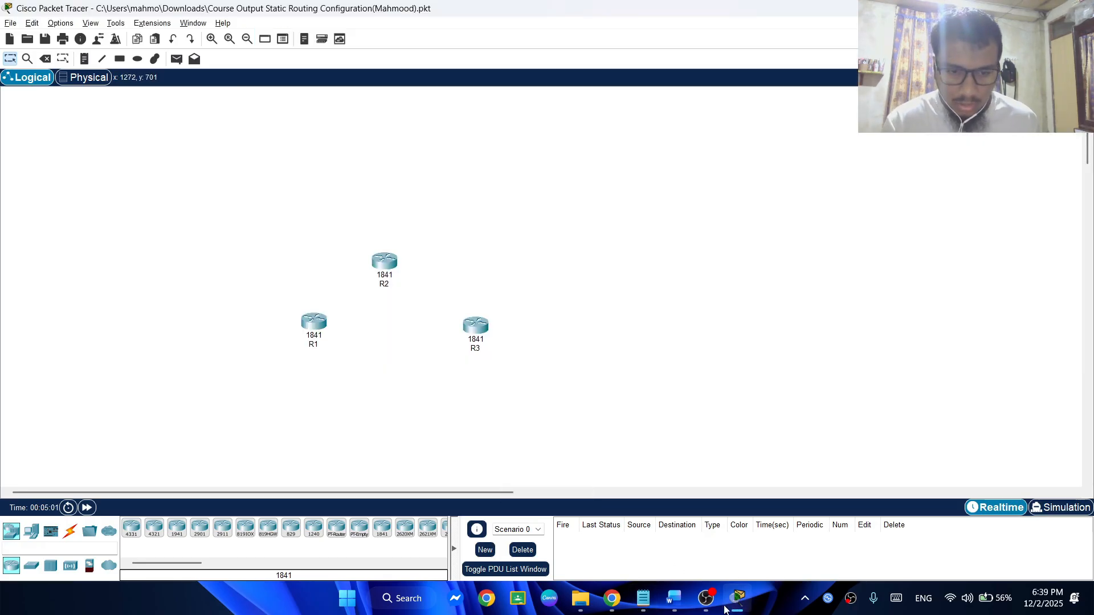
mouse_move(715, 608)
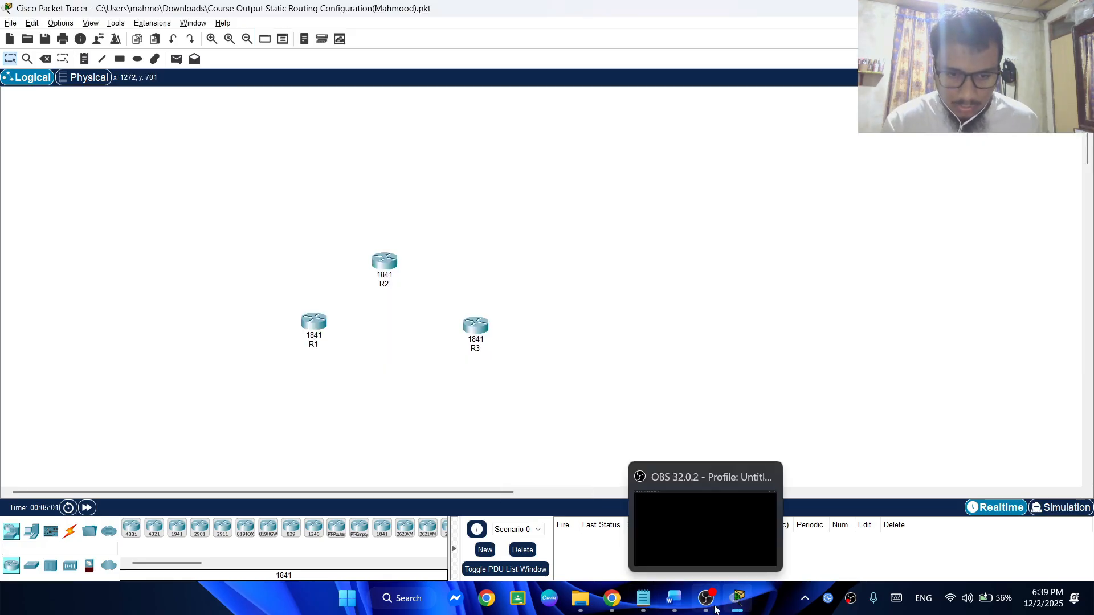
click(674, 598)
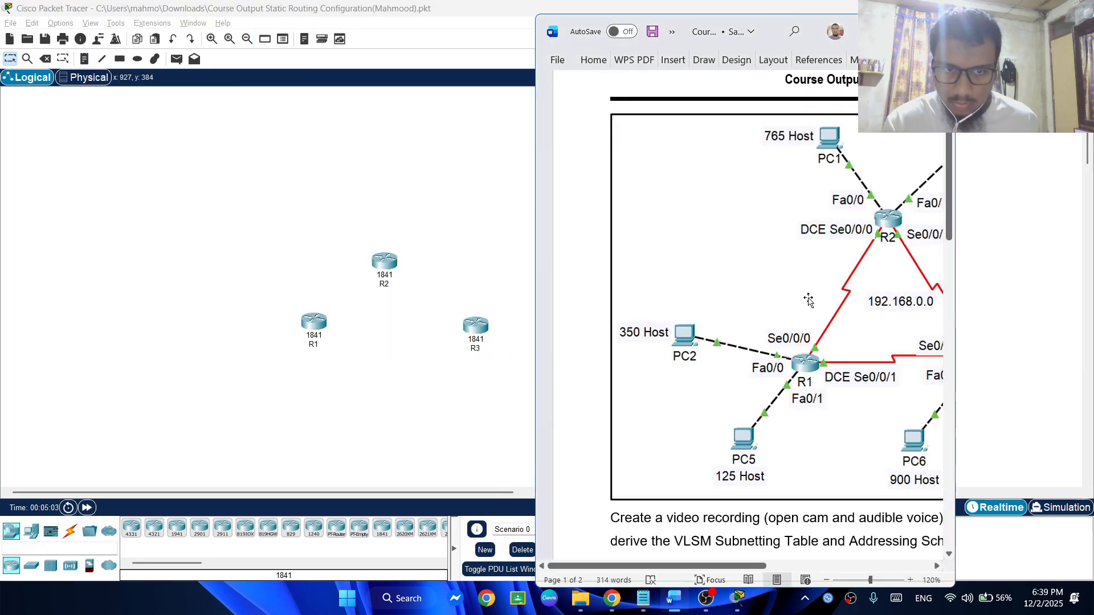
click(806, 285)
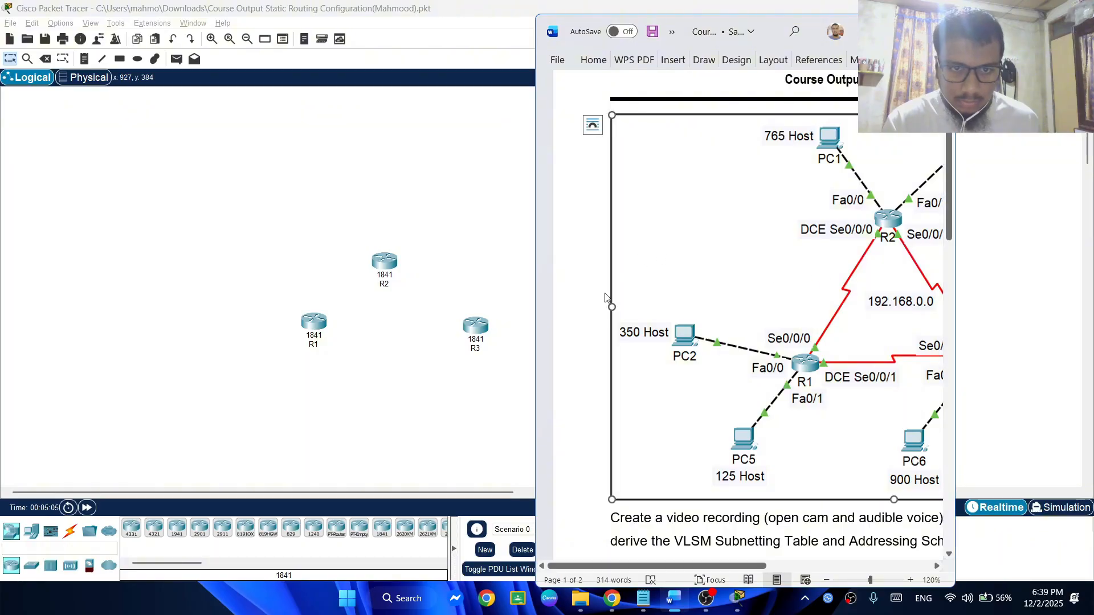
drag(662, 567, 728, 568)
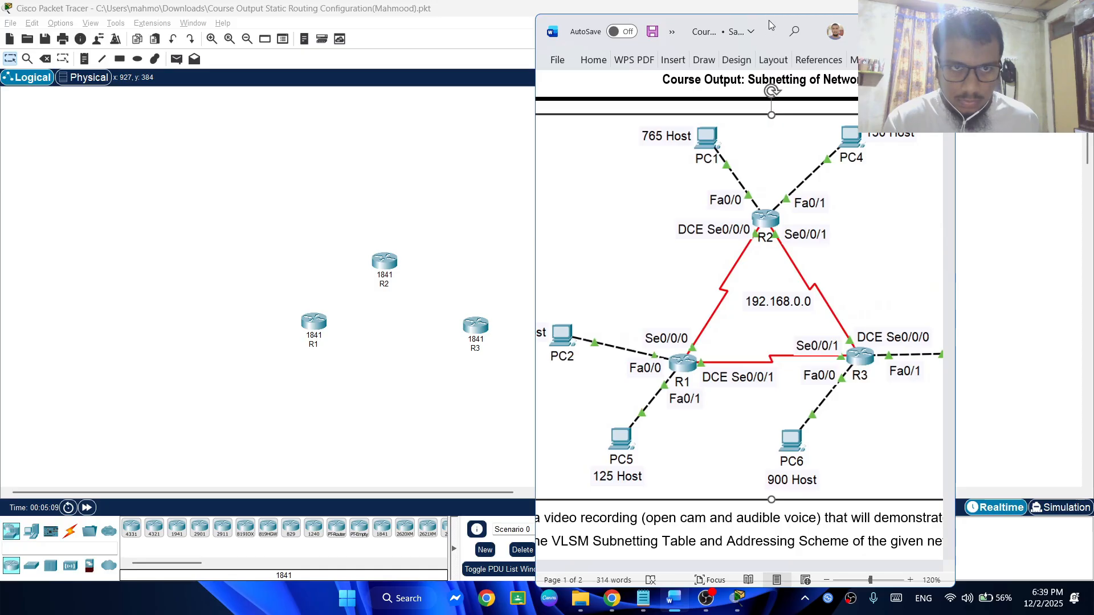
drag(771, 25, 891, 13)
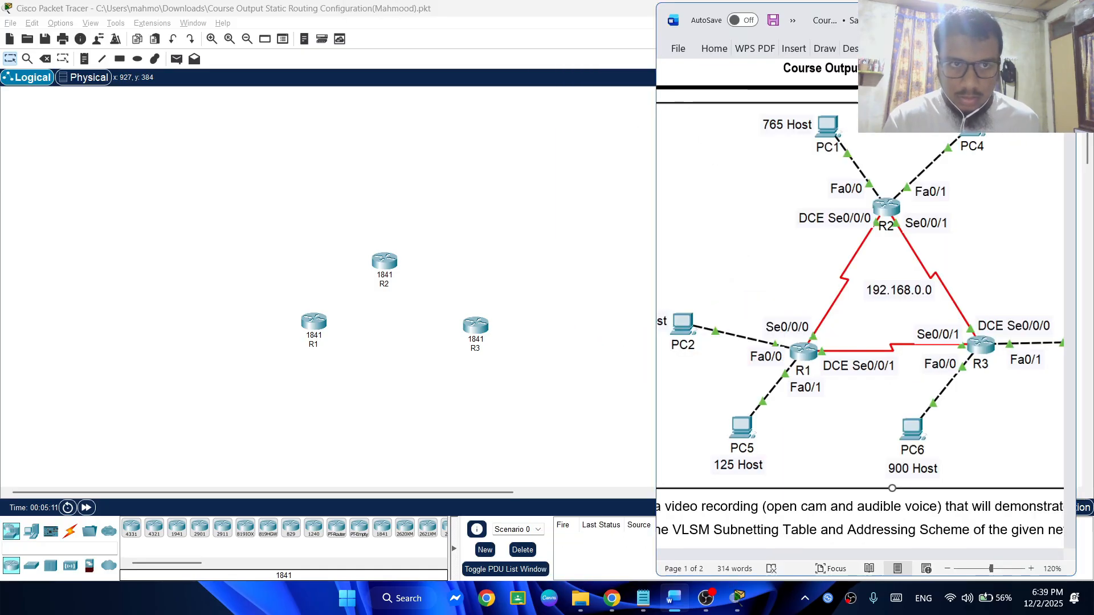
Return to Packet Tracer and rearrange R1, R2 and R3 into a taller triangle matching the reference diagram, with R2 at its peak
click(391, 190)
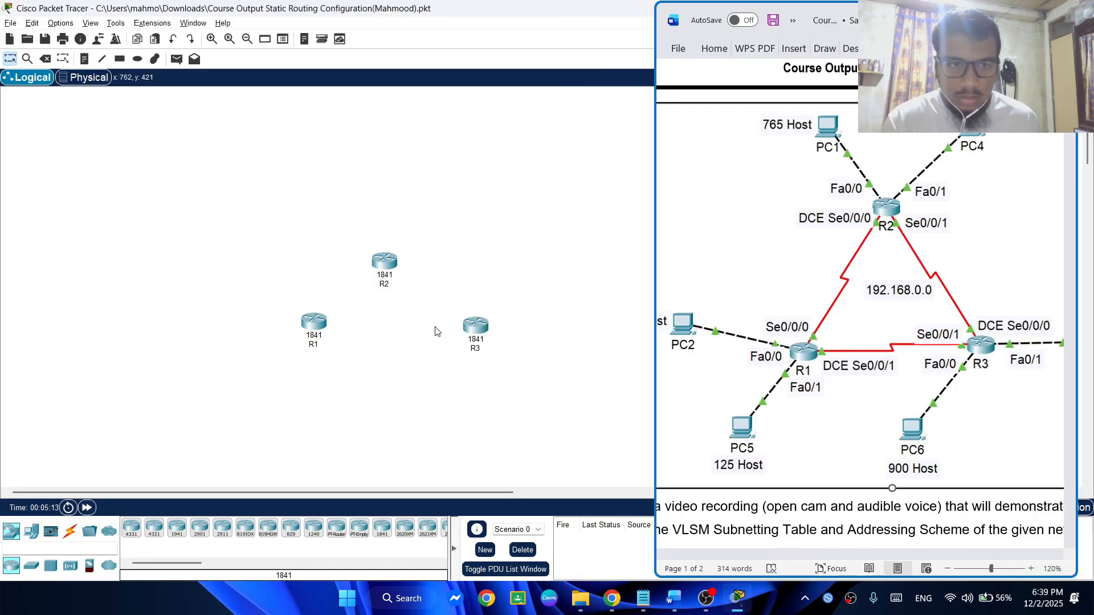
drag(385, 261, 397, 176)
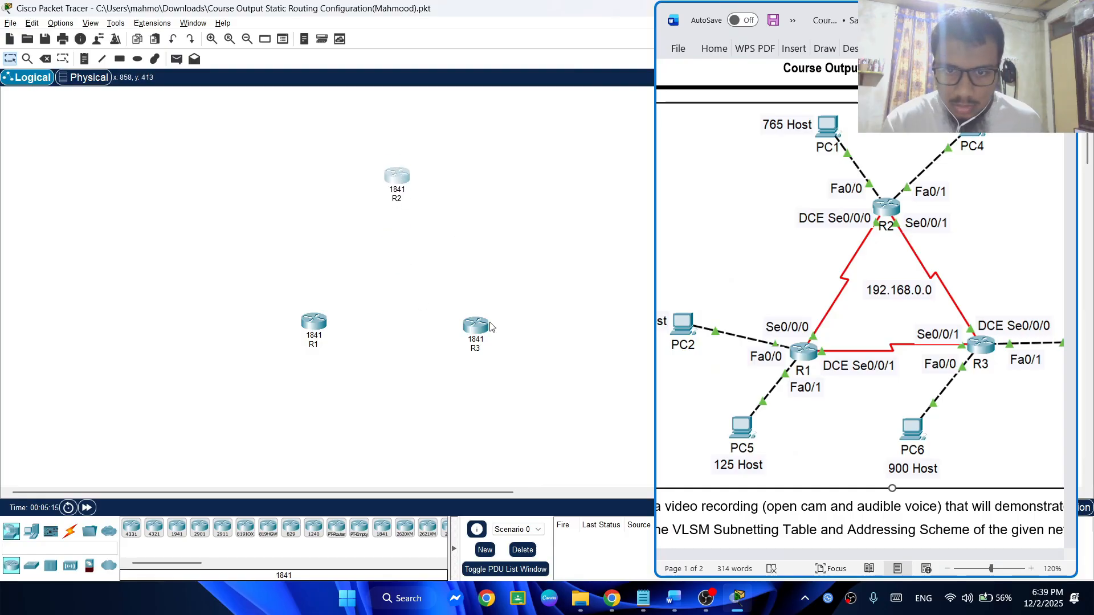
mouse_move(483, 326)
mouse_down()
mouse_move(512, 289)
mouse_move(517, 309)
mouse_move(486, 306)
mouse_up()
drag(310, 324, 317, 313)
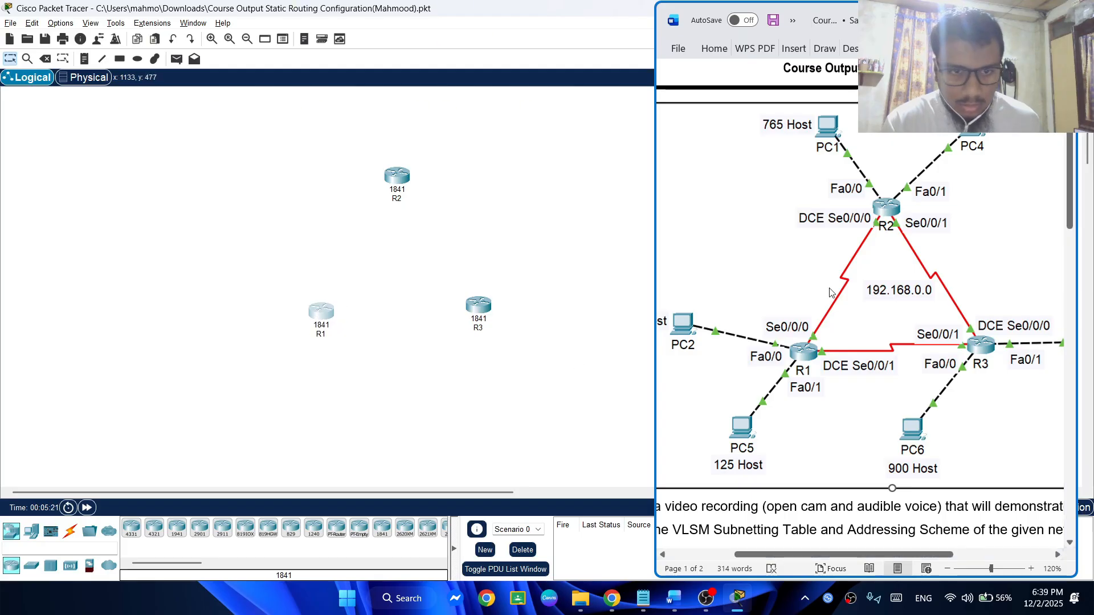
Place a PC up and to the left of R2 and rename it PC1
click(32, 531)
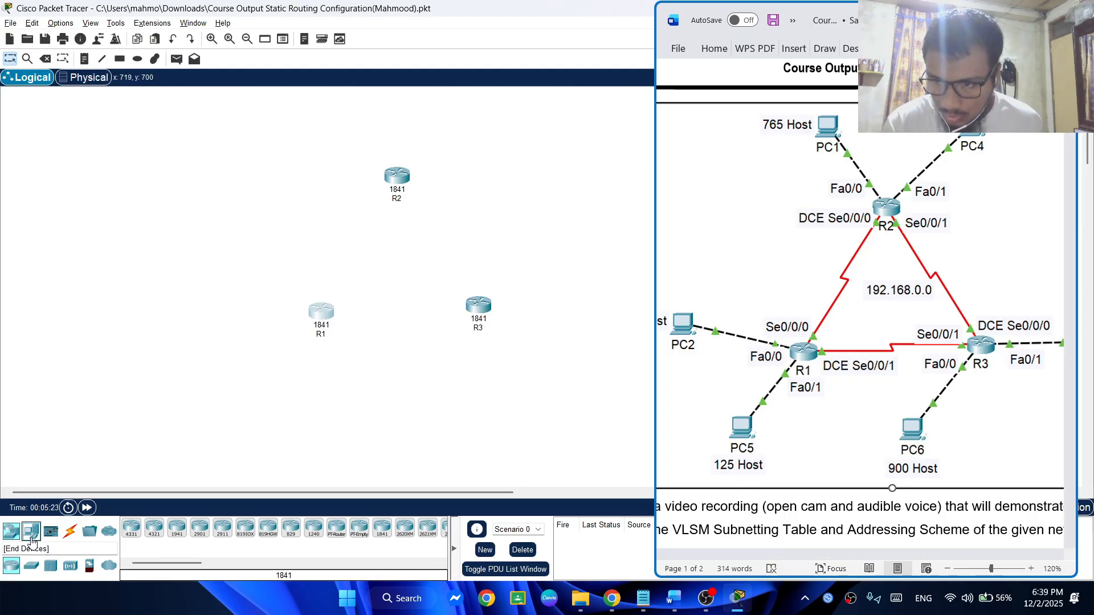
click(131, 528)
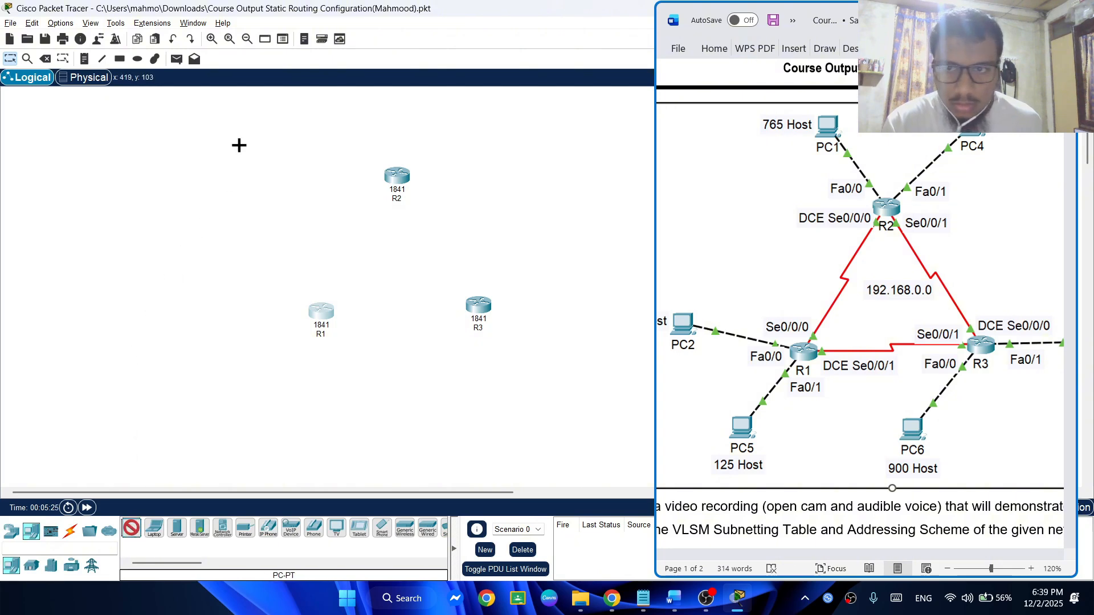
click(322, 114)
click(332, 132)
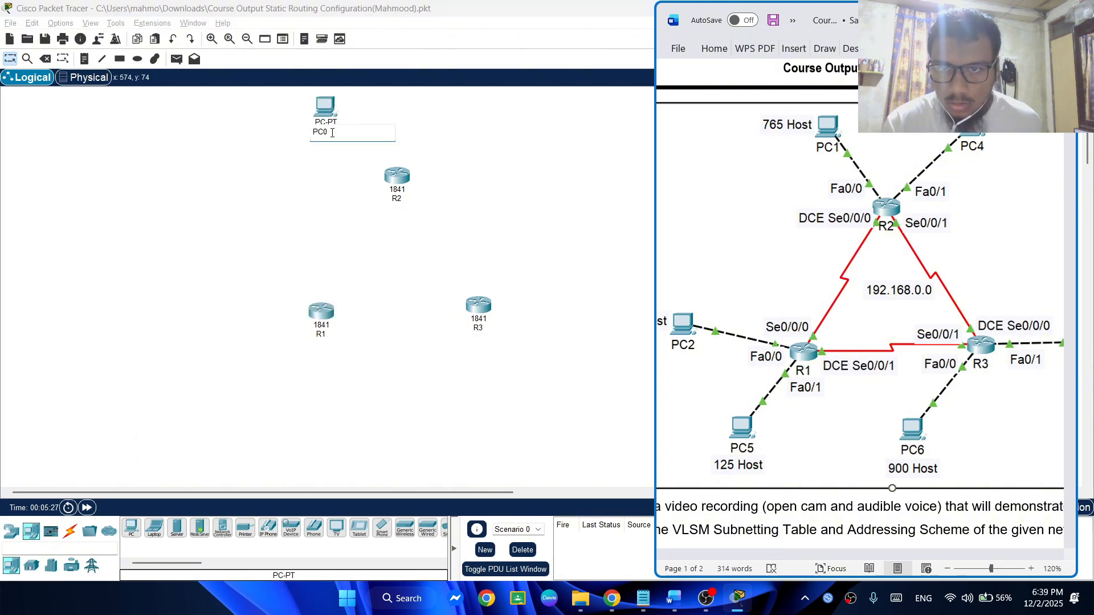
key(BackSpace)
text(1)
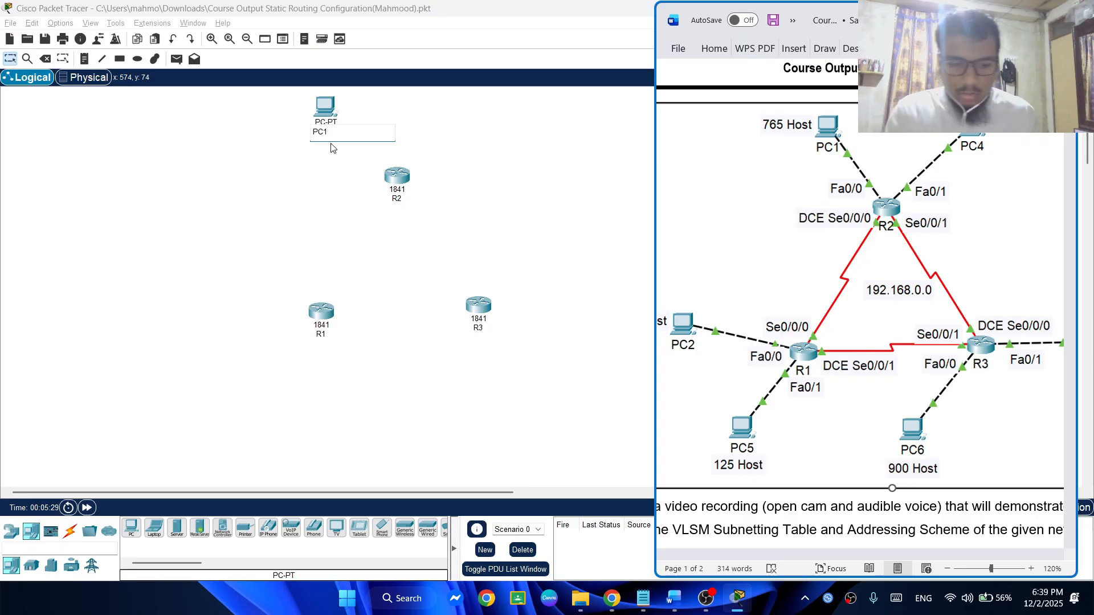
key(Return)
Add two more PCs on the outer sides of the router triangle, one left of R1 and one right of R3
click(139, 530)
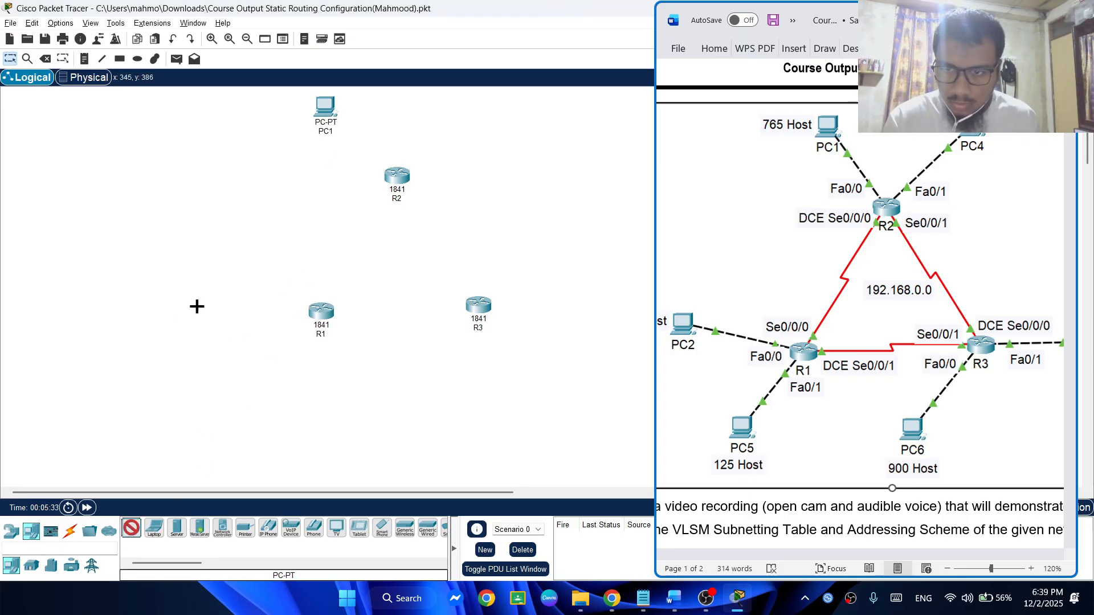
click(196, 307)
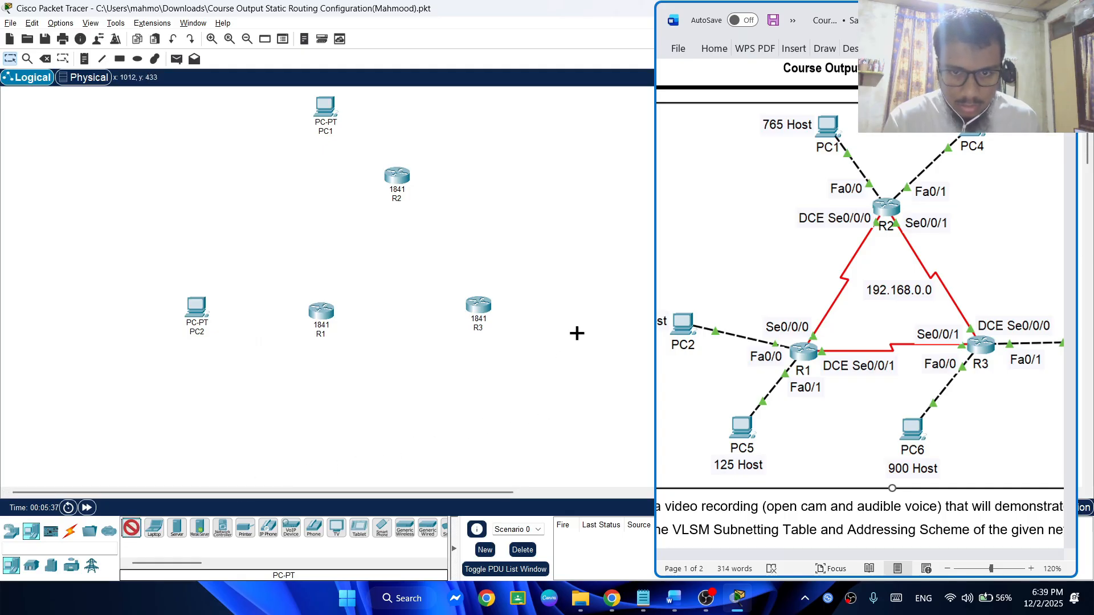
click(583, 308)
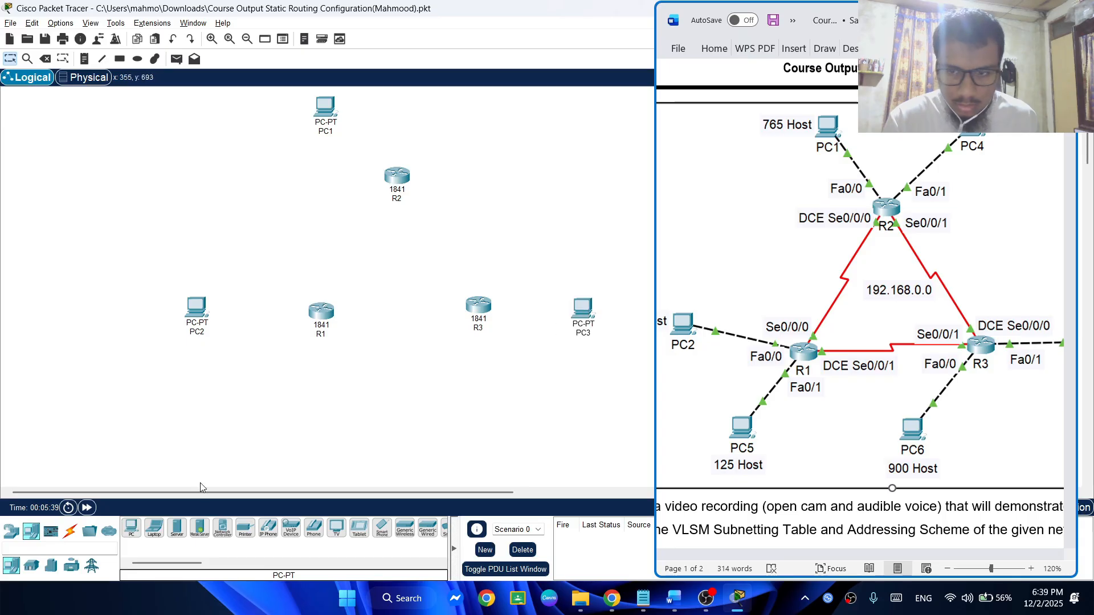
Add three more PCs, one up and to the right of R2, one below R1 and one below R3
click(133, 529)
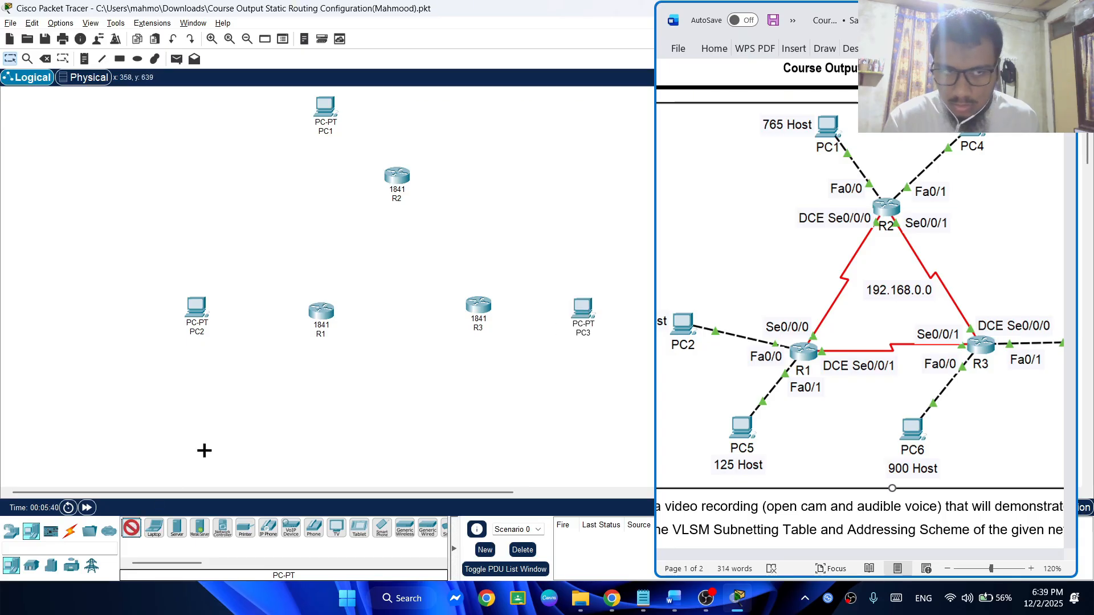
click(445, 108)
click(132, 527)
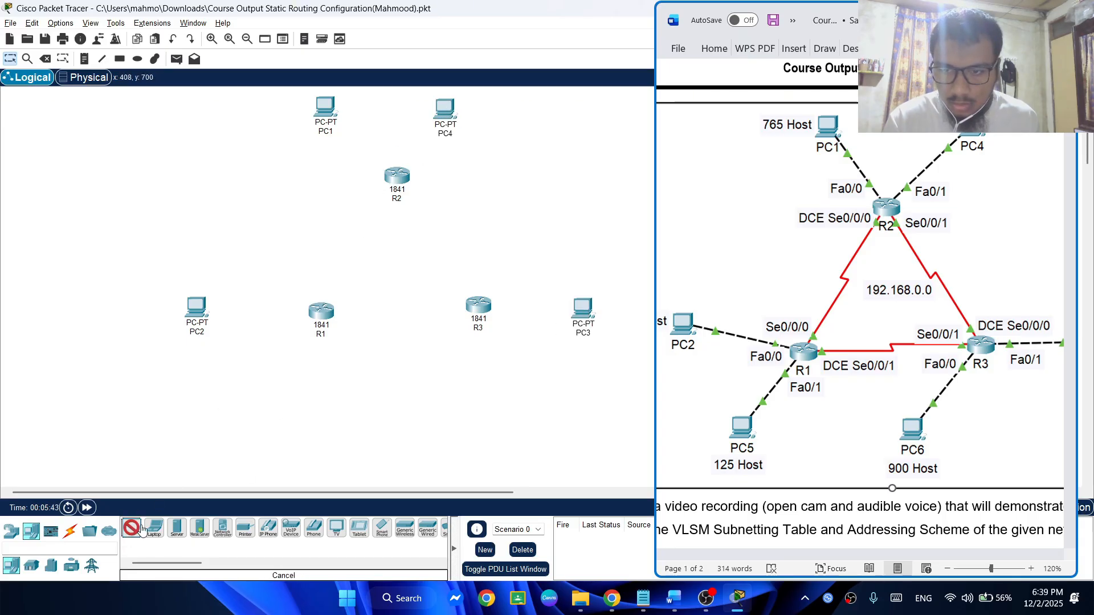
click(287, 376)
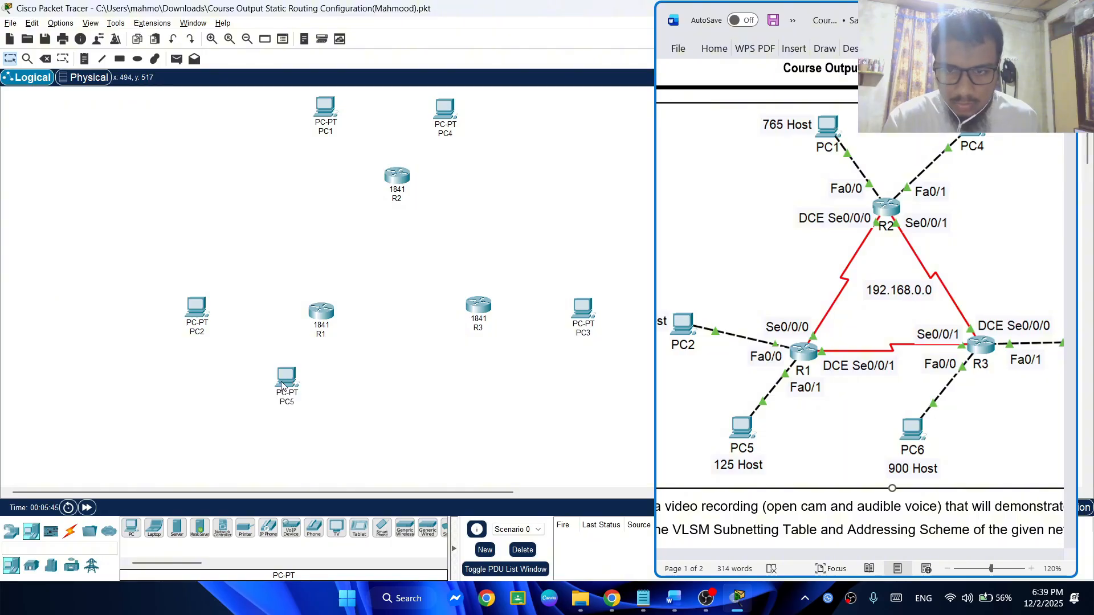
click(131, 528)
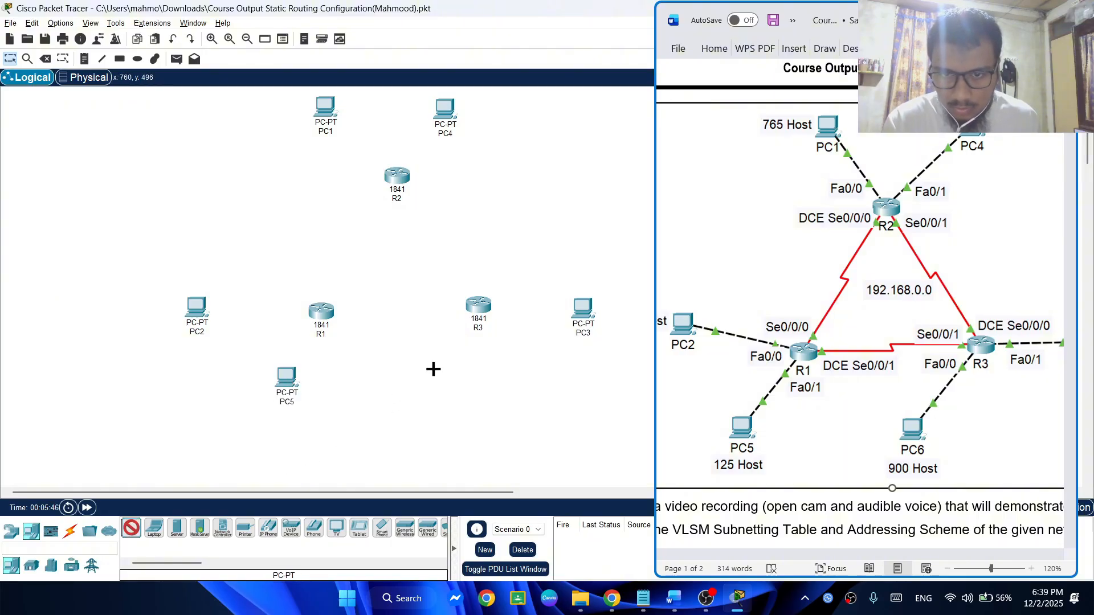
click(451, 375)
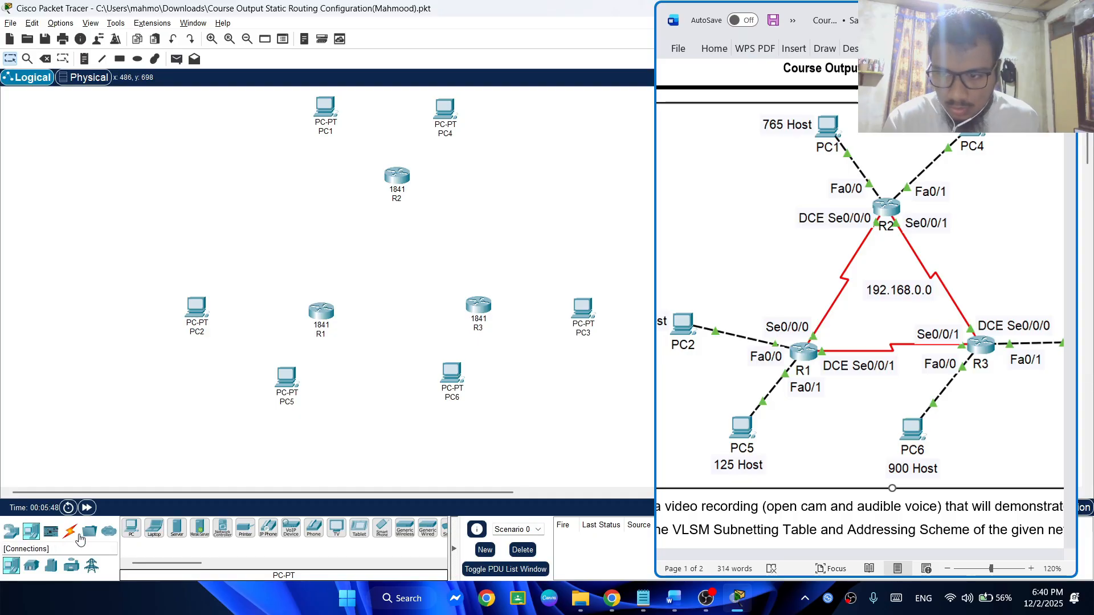
Switch to the Notepad instructions, check which cable type connects the PCs to the routers, and return to Packet Tracer
click(70, 531)
key(alt+Tab)
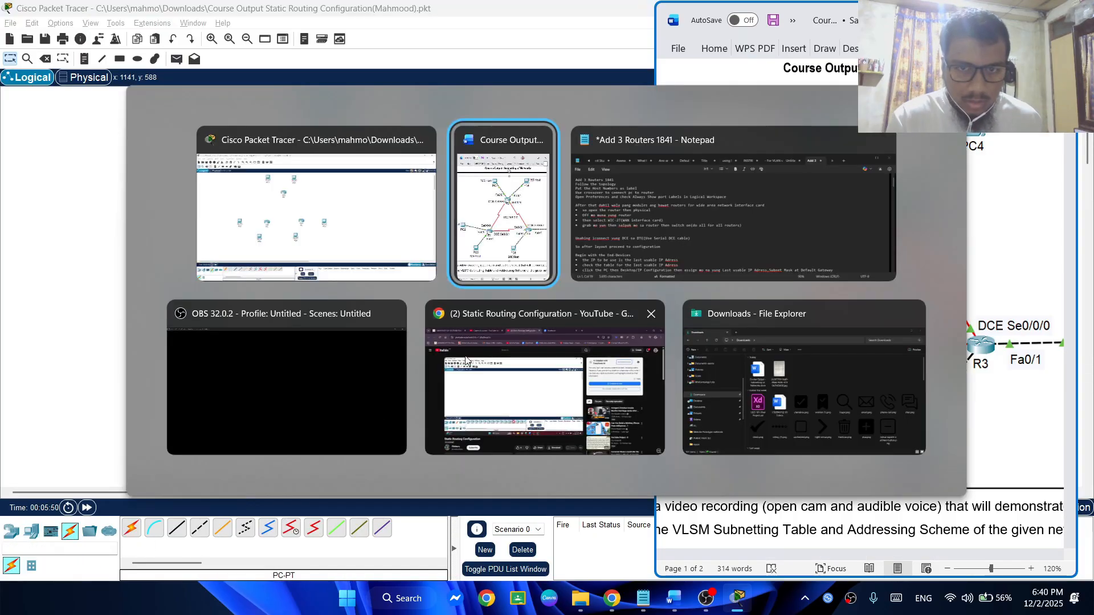
click(642, 249)
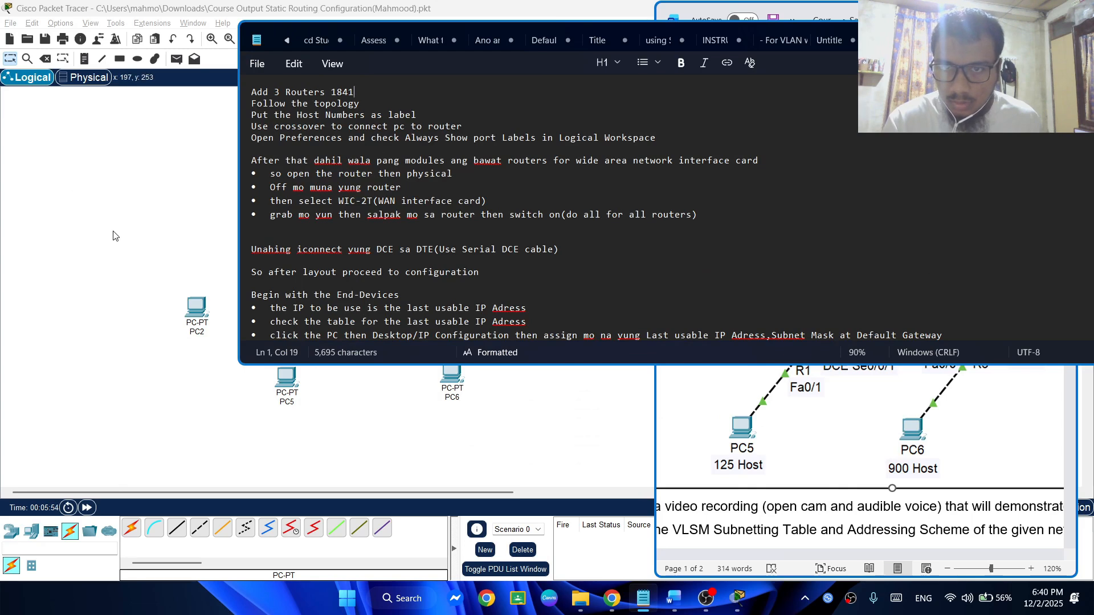
click(125, 260)
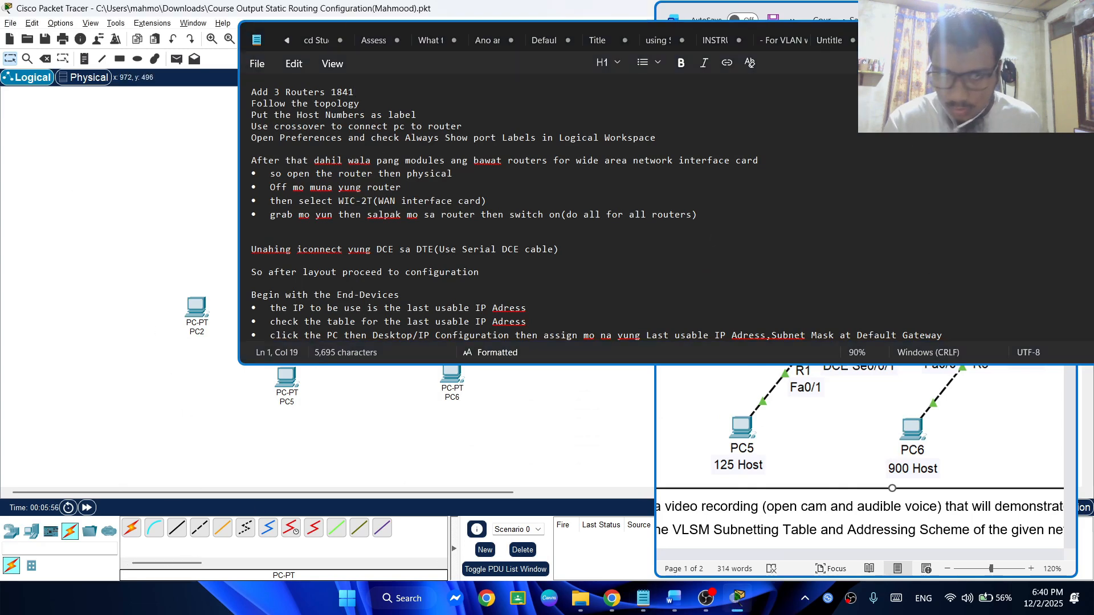
click(598, 94)
click(1026, 37)
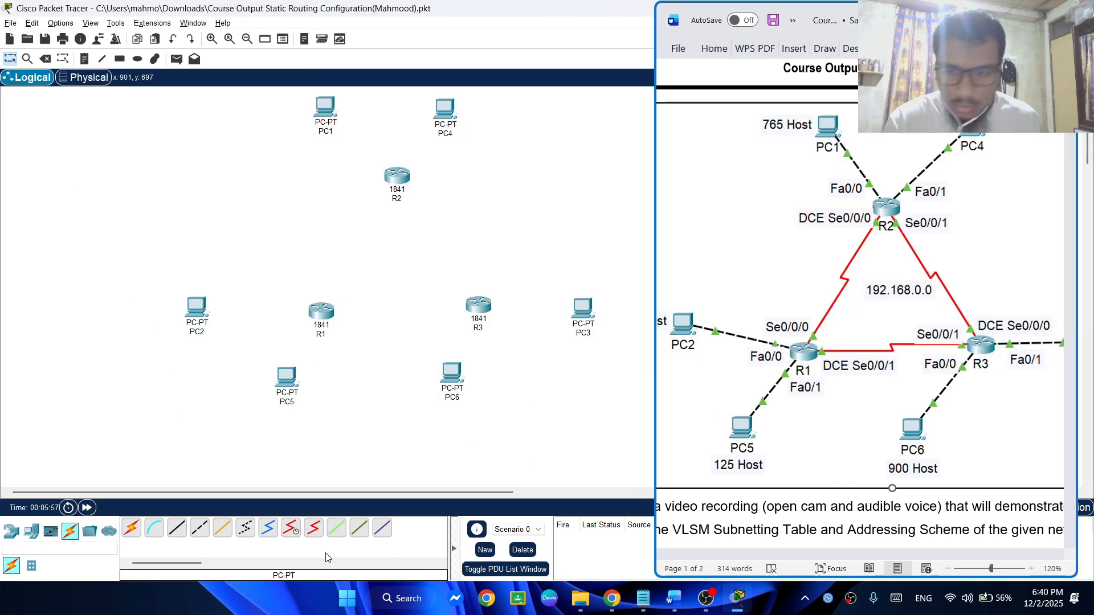
Connect PC1's FastEthernet0 port to R2's FastEthernet0/0 with a copper cross-over cable, checking the cable type in the Notepad instructions
click(247, 529)
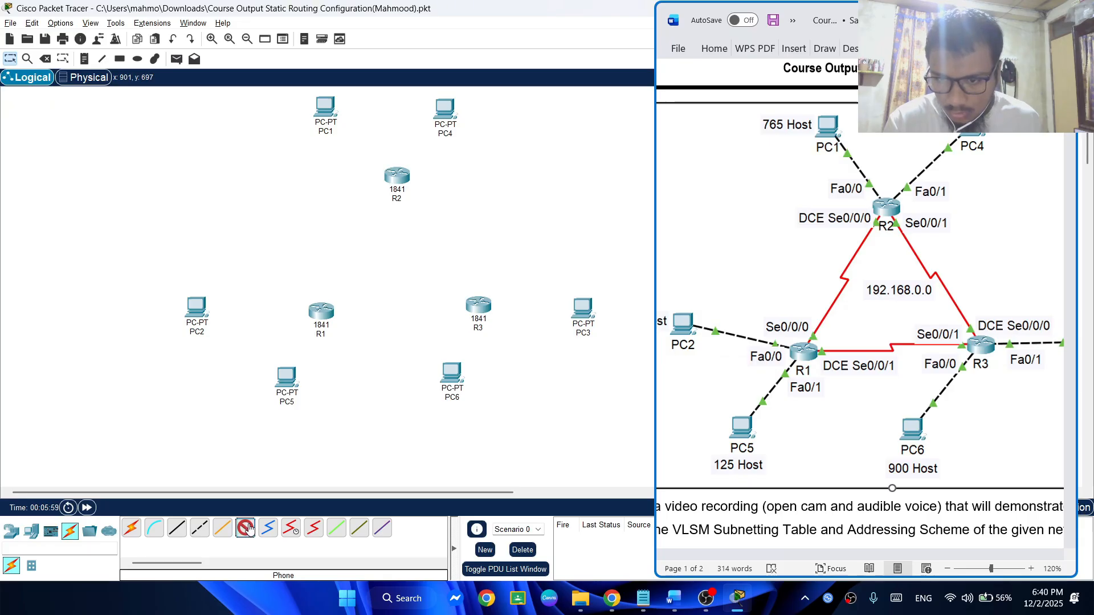
click(197, 529)
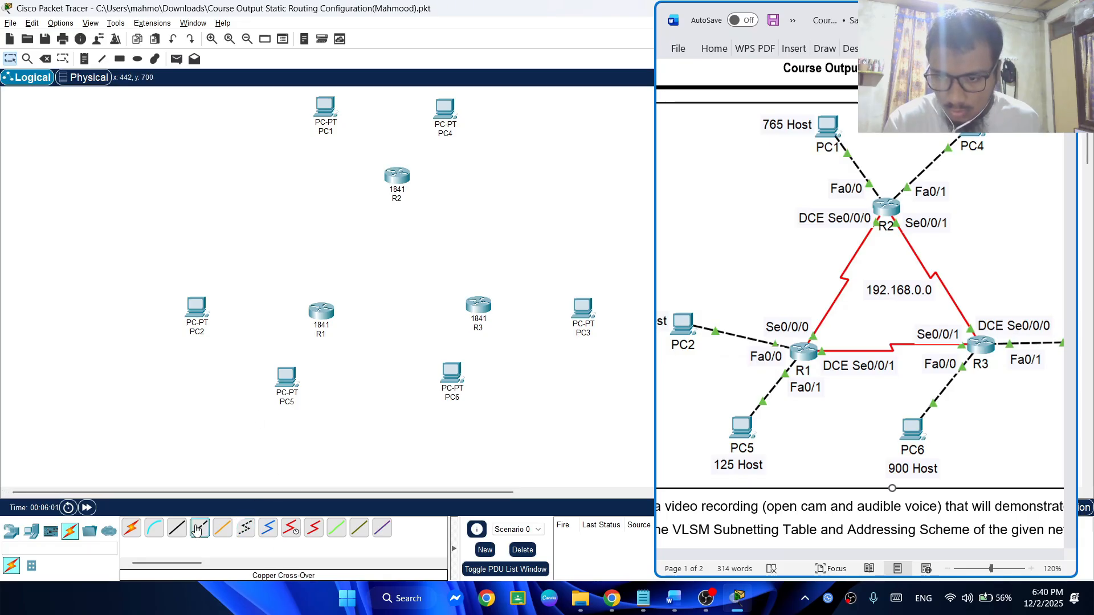
click(324, 114)
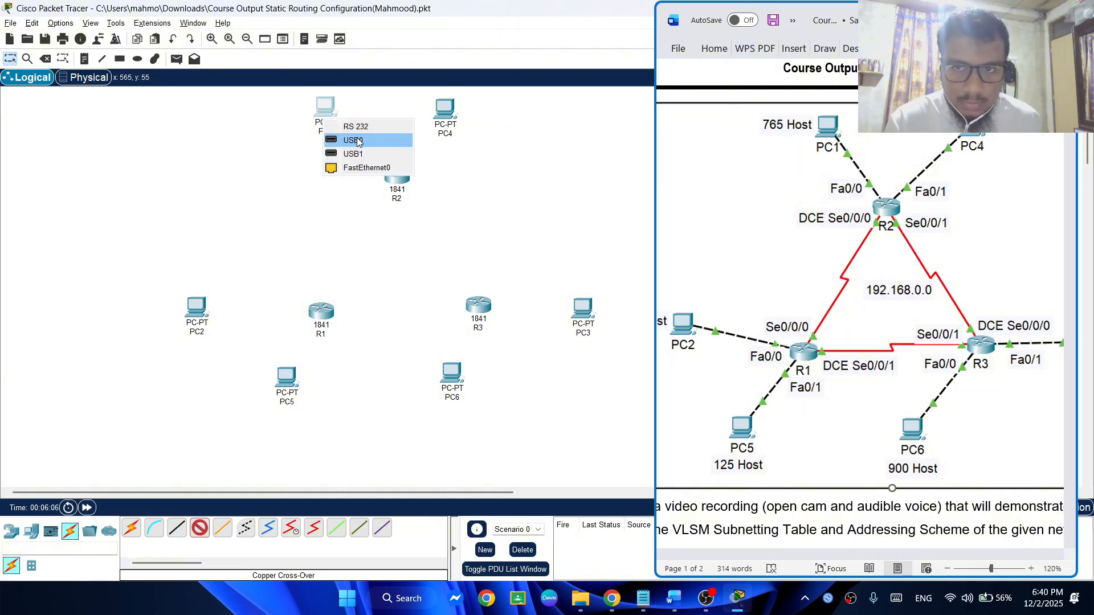
click(367, 168)
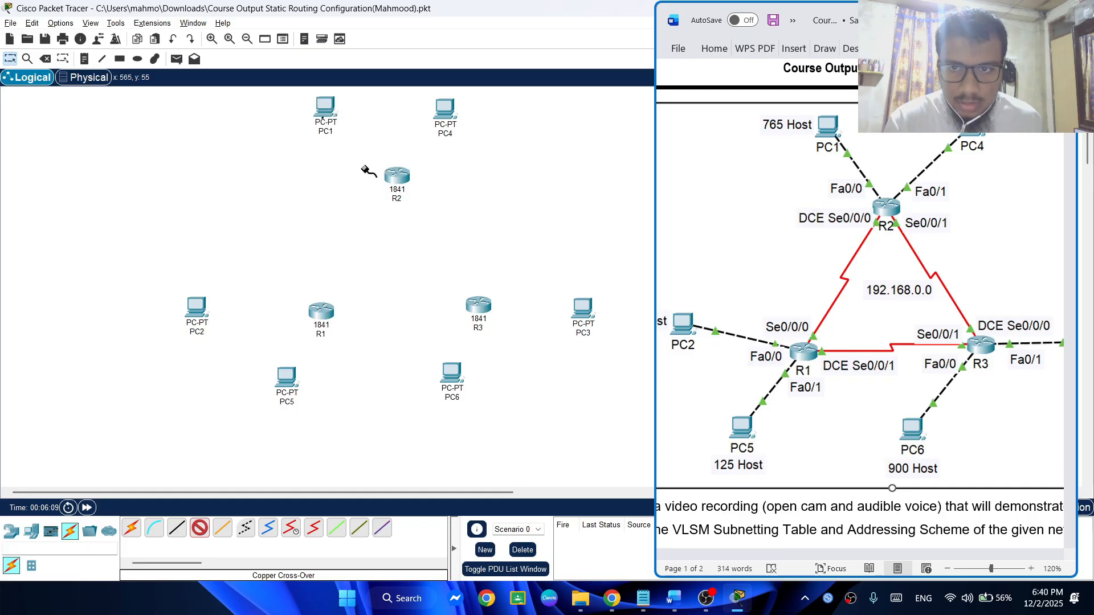
click(328, 109)
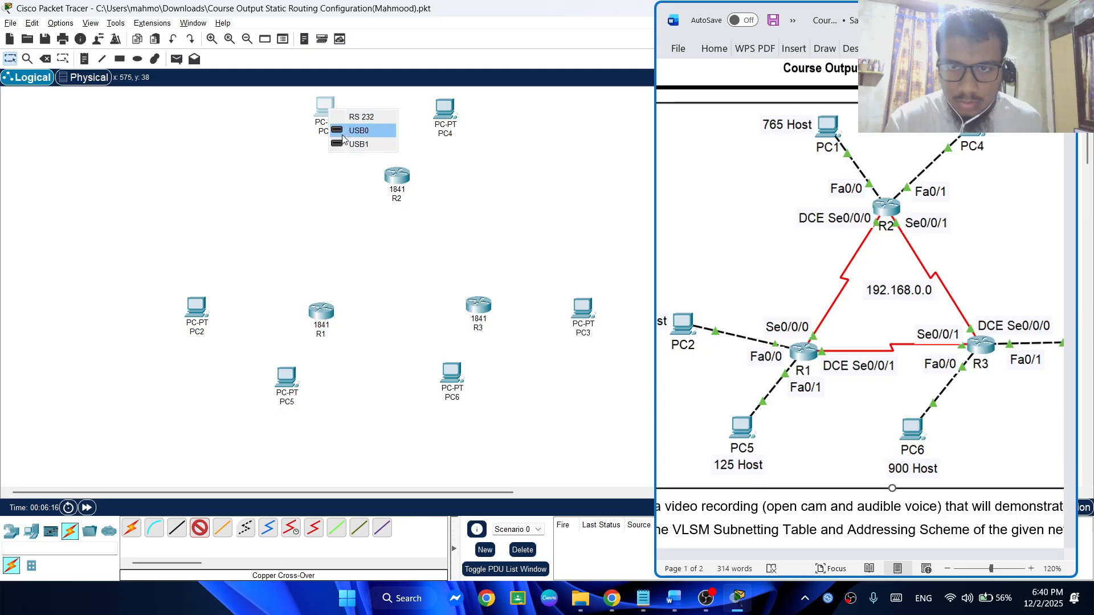
key(alt+Tab)
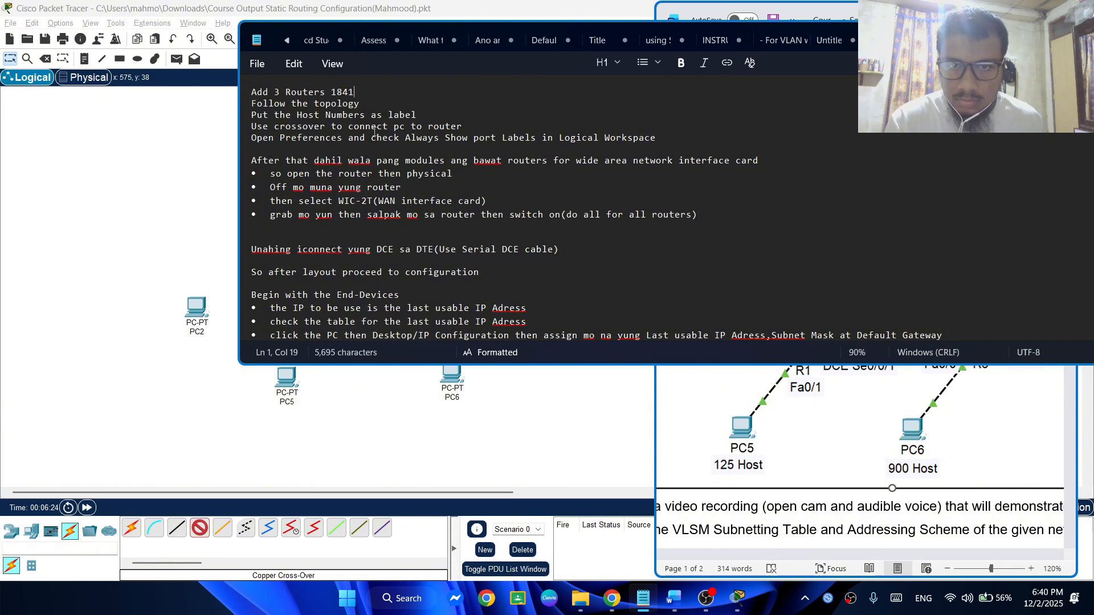
key(alt+Tab)
key(alt+Tab)
key(alt+Tab)
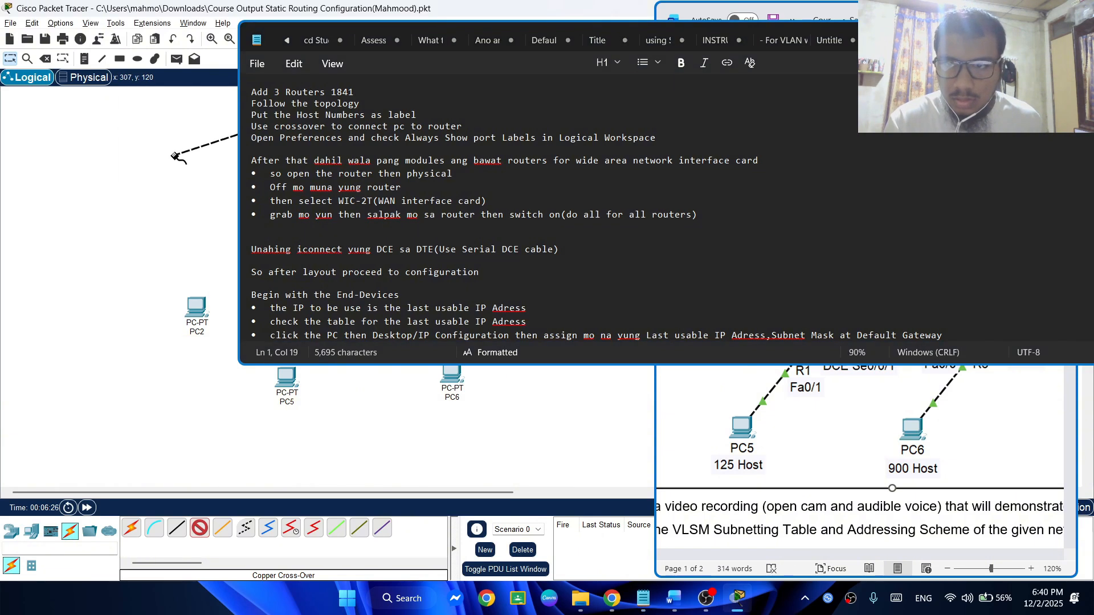
click(1015, 36)
click(403, 172)
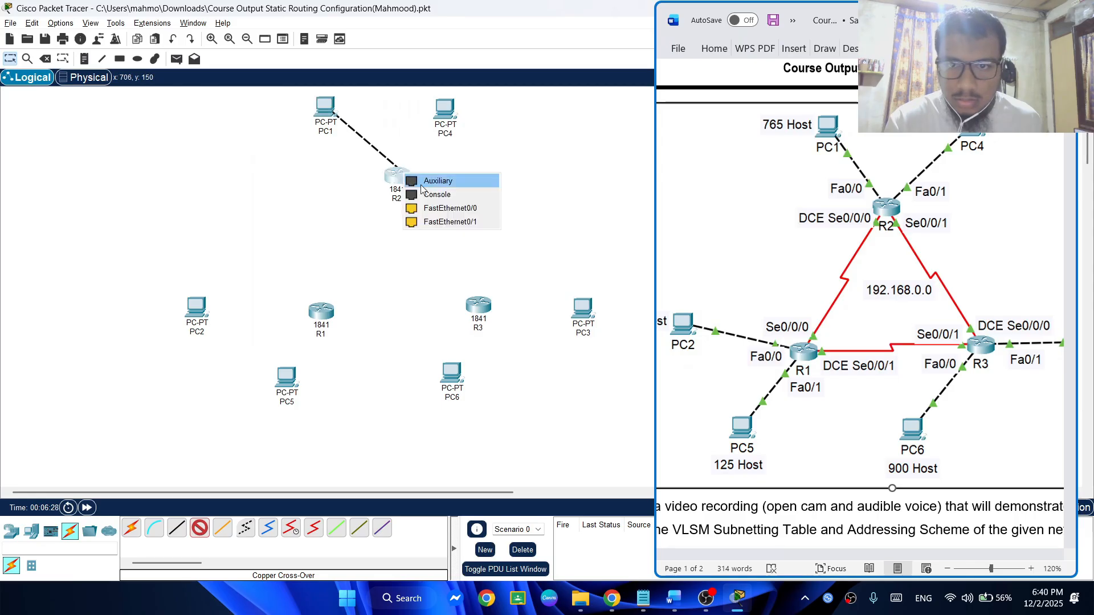
click(437, 210)
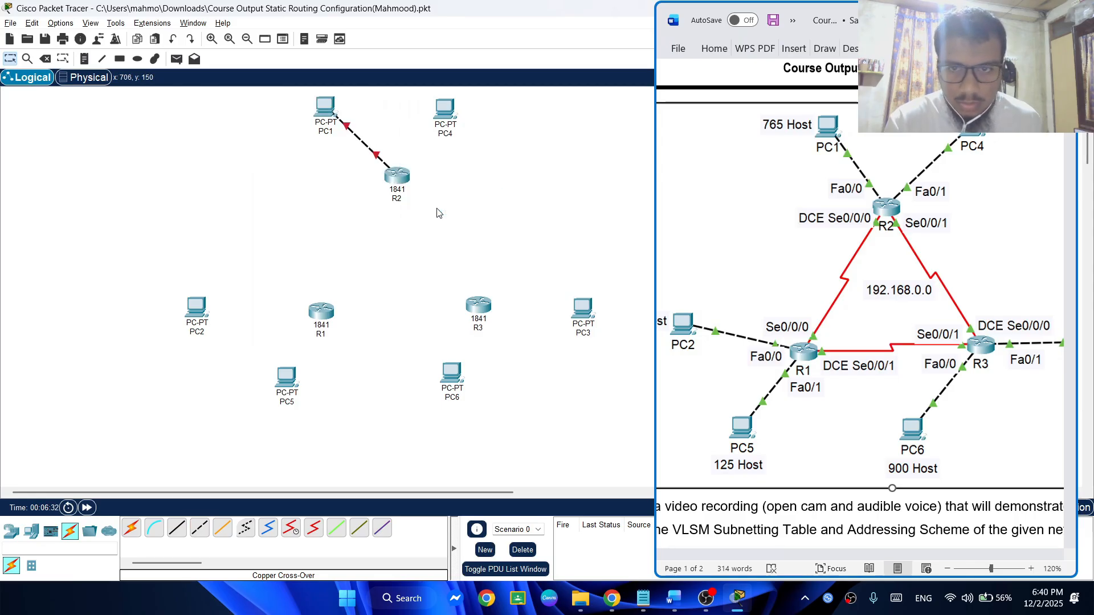
click(445, 112)
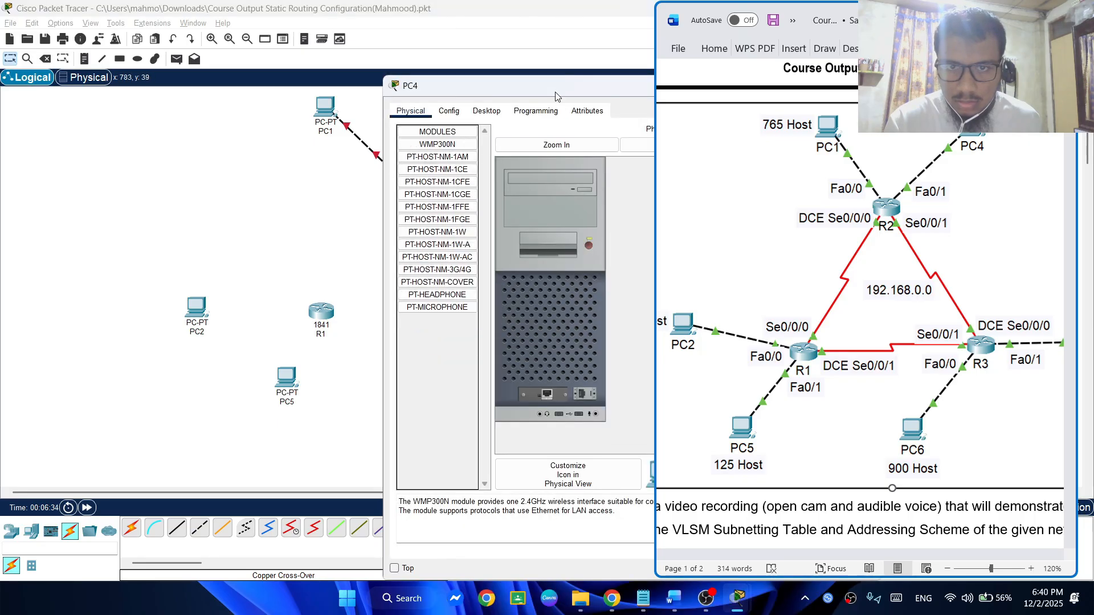
drag(559, 90, 163, 98)
click(458, 98)
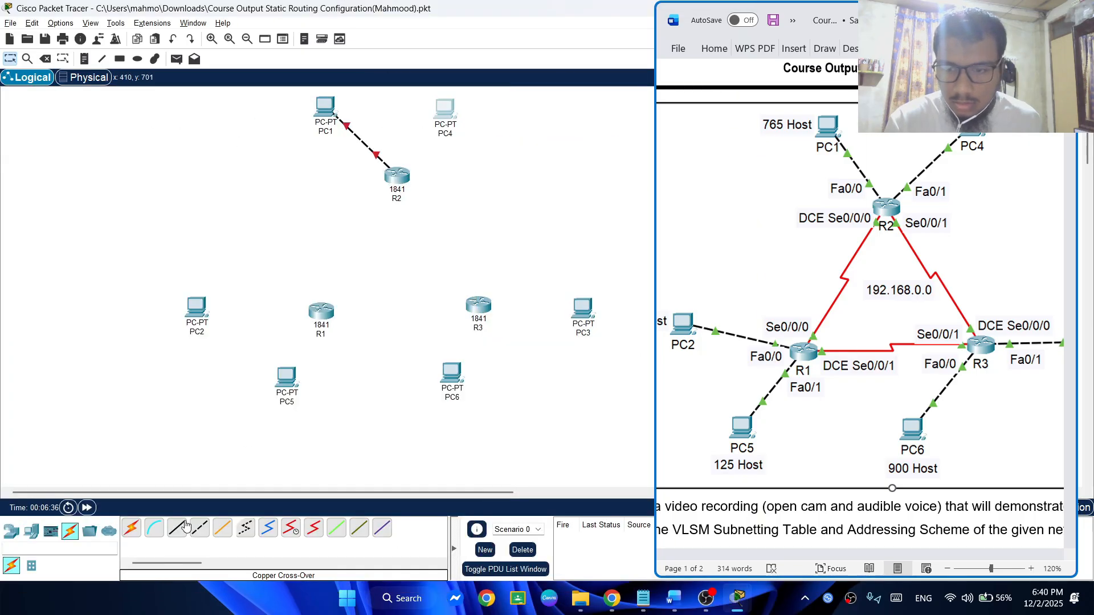
Connect PC4's FastEthernet0 port to R2's FastEthernet0/1 with a copper cross-over cable
click(196, 524)
click(445, 113)
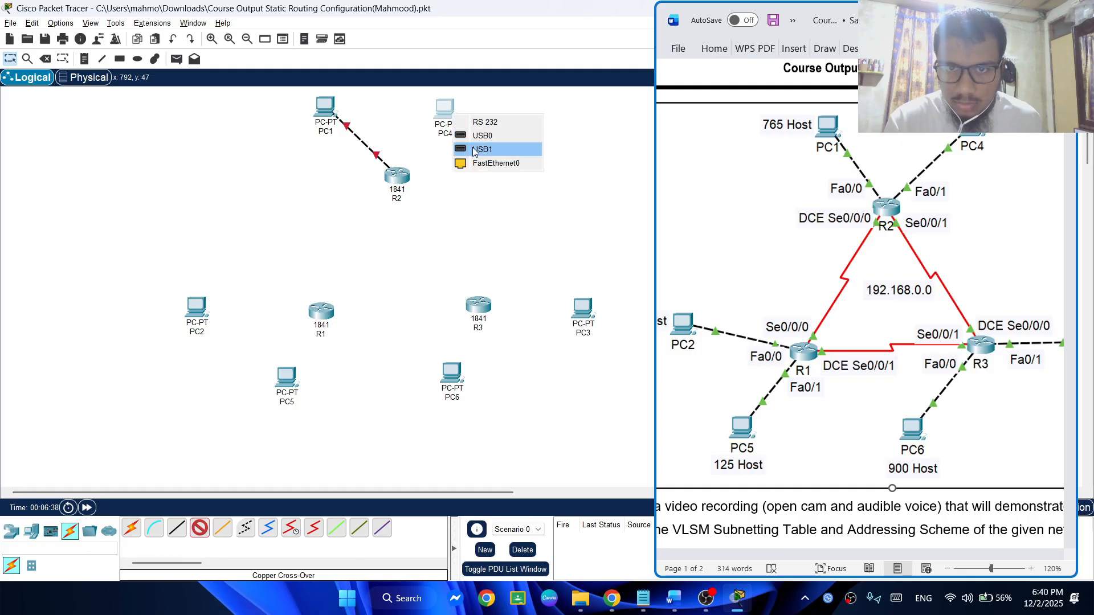
click(478, 164)
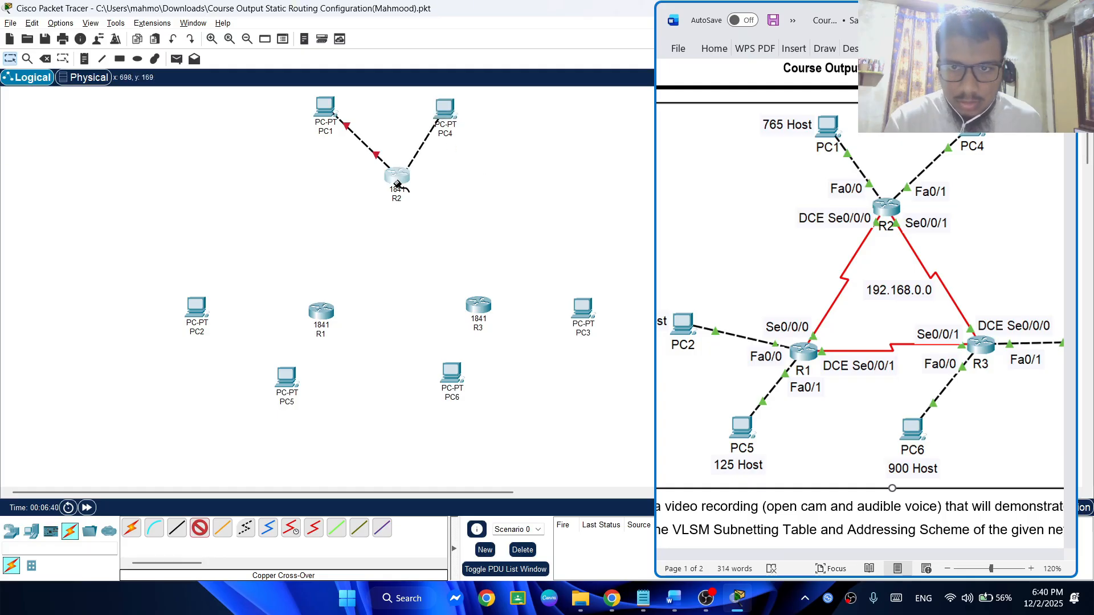
click(398, 176)
click(437, 220)
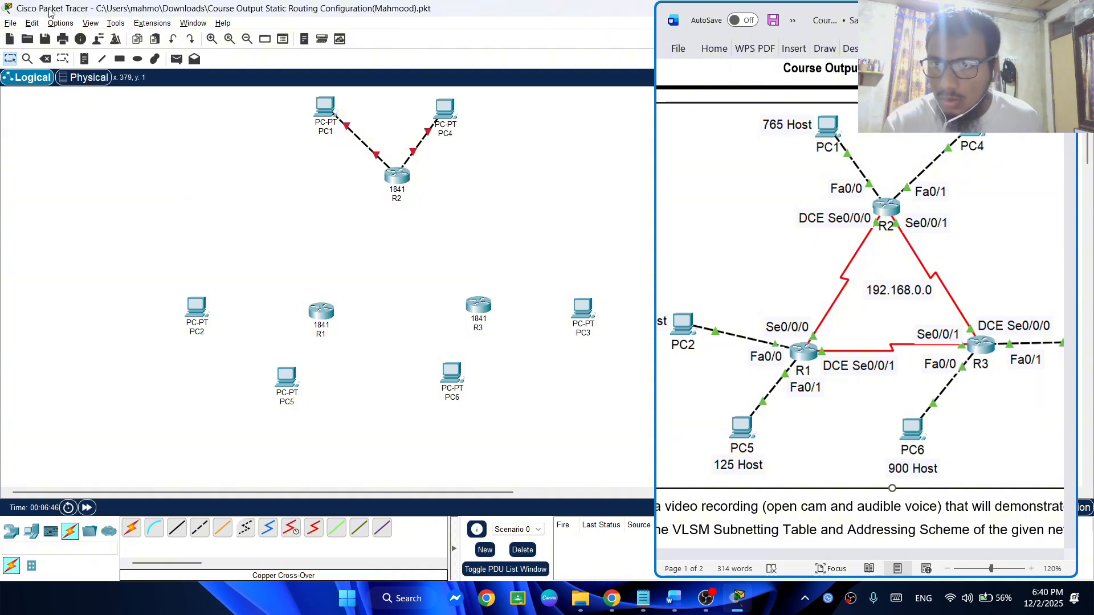
Enable Always Show Port Labels in Logical Workspace in the preferences and shift PC4 slightly outward from R2
click(60, 23)
click(80, 36)
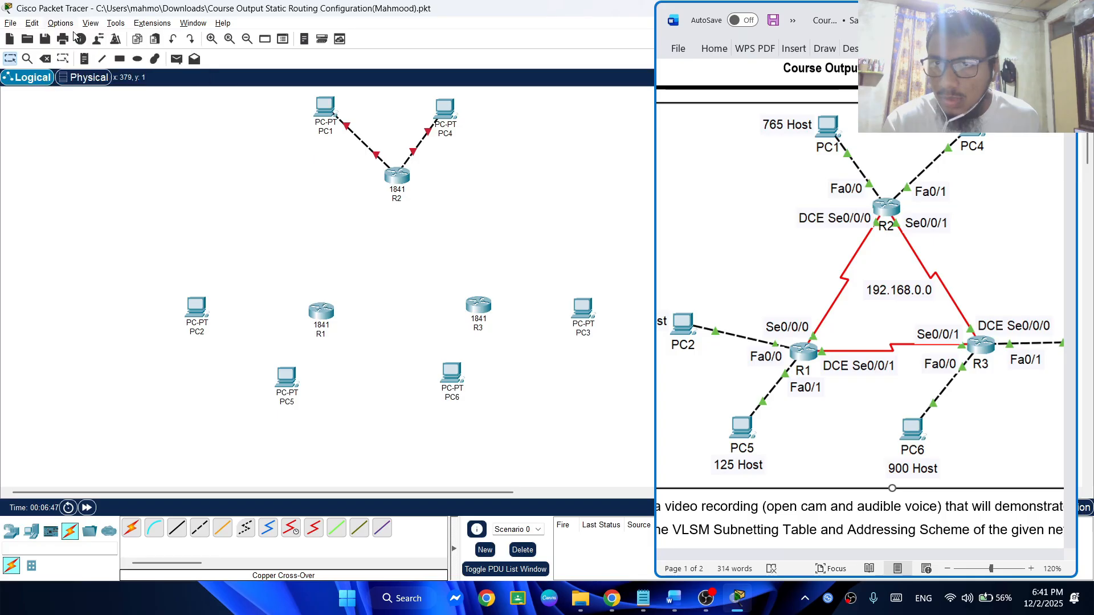
click(216, 157)
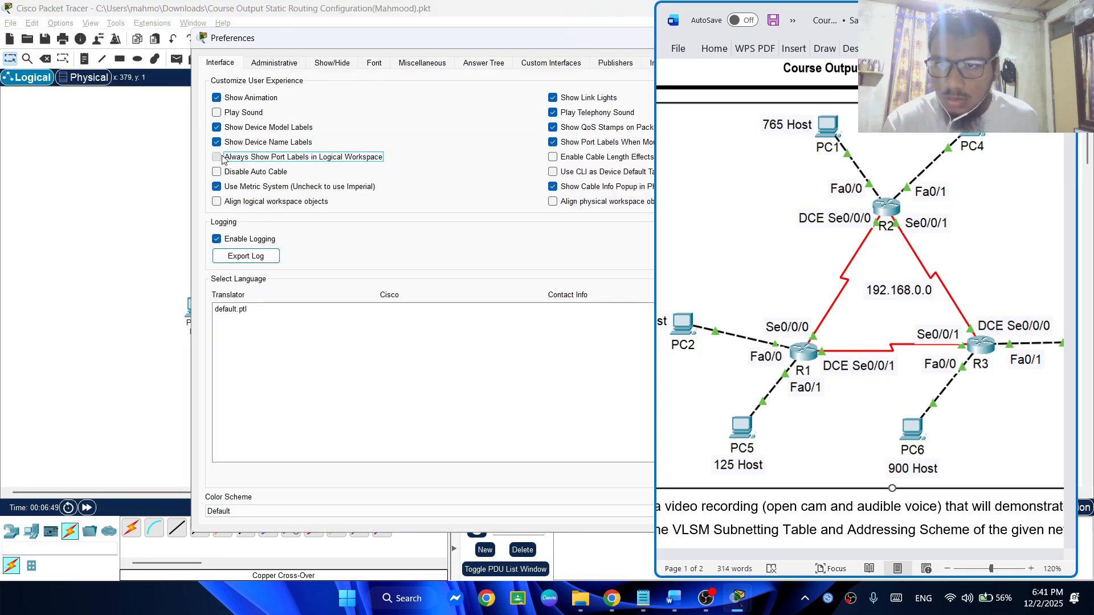
double_click(317, 39)
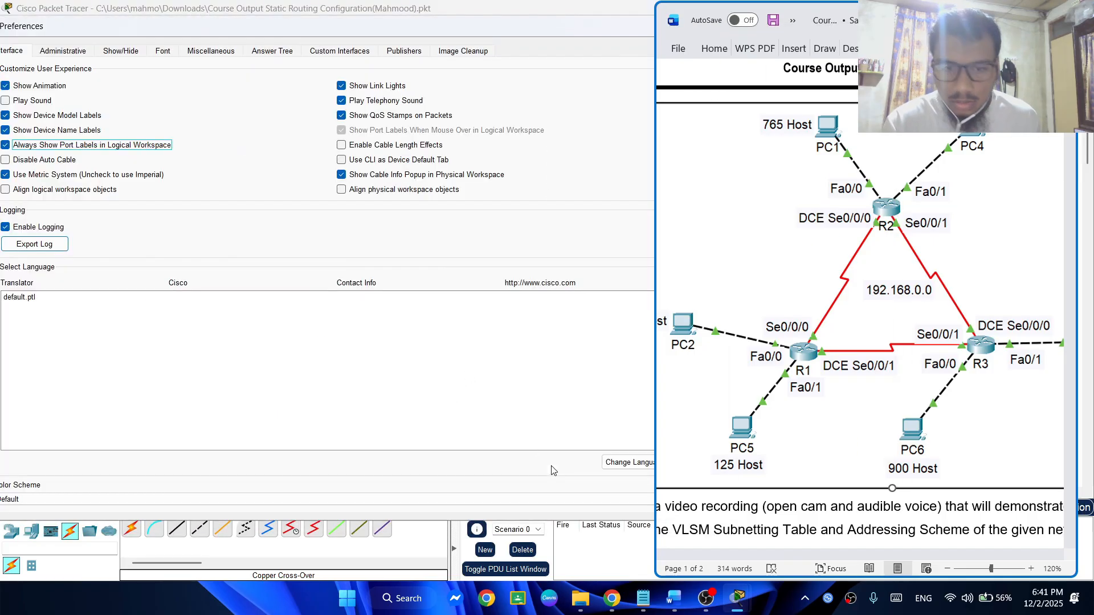
double_click(384, 32)
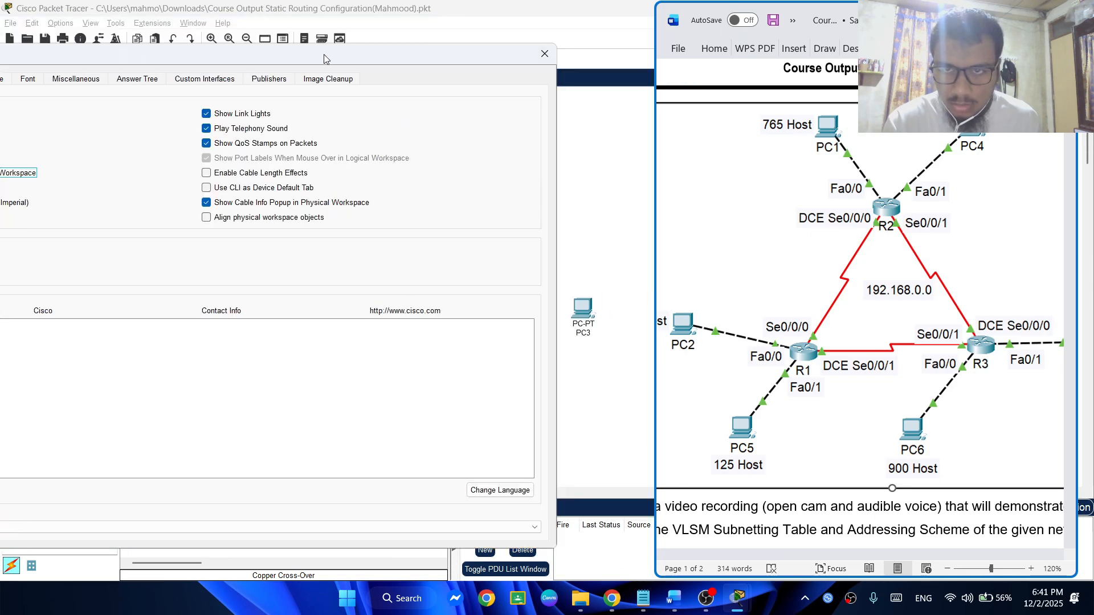
drag(321, 57, 644, 55)
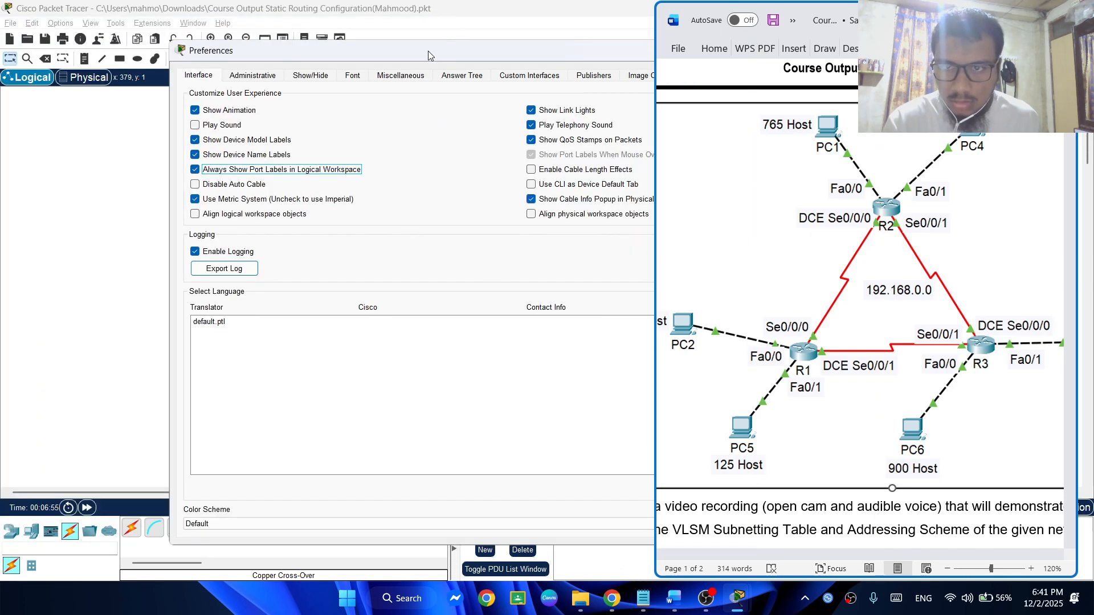
drag(431, 55, 146, 91)
click(588, 91)
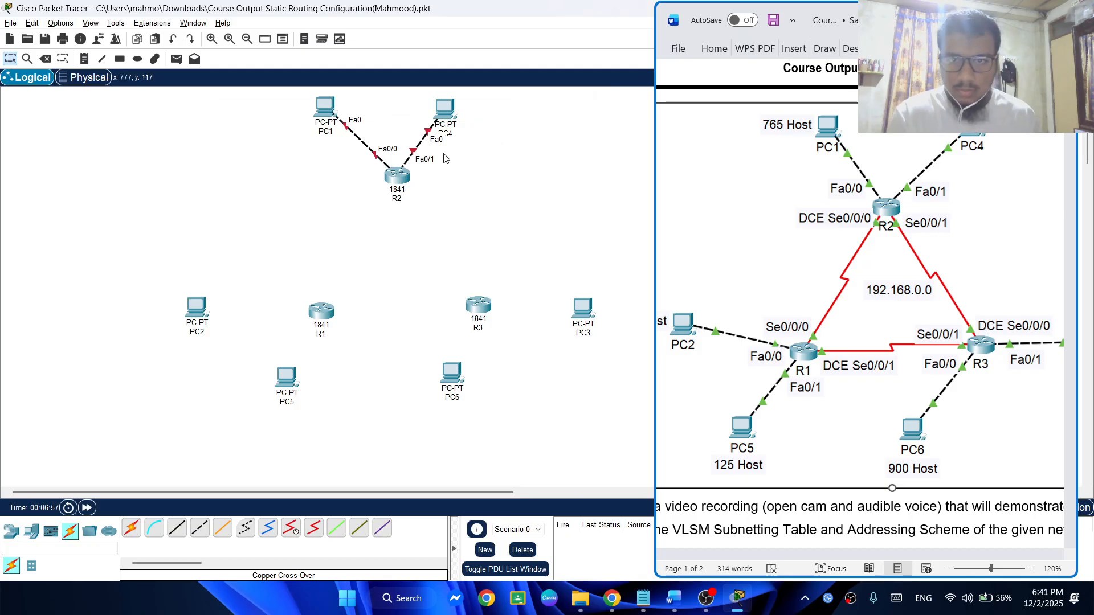
drag(447, 111, 472, 113)
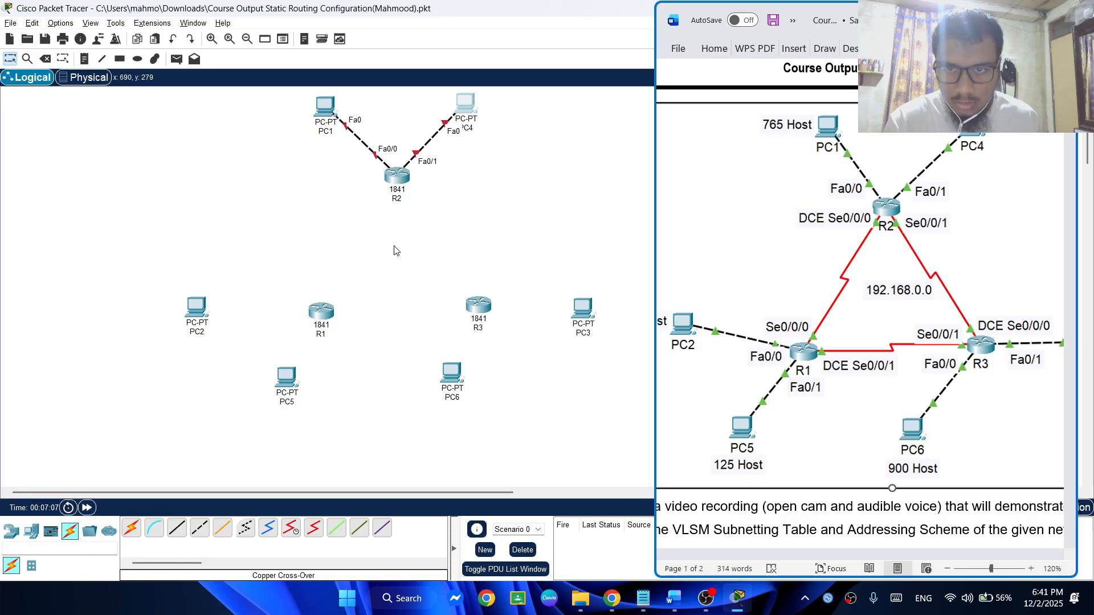
Connect PC2's FastEthernet0 port to R1's FastEthernet0/0 with a copper cross-over cable
click(245, 528)
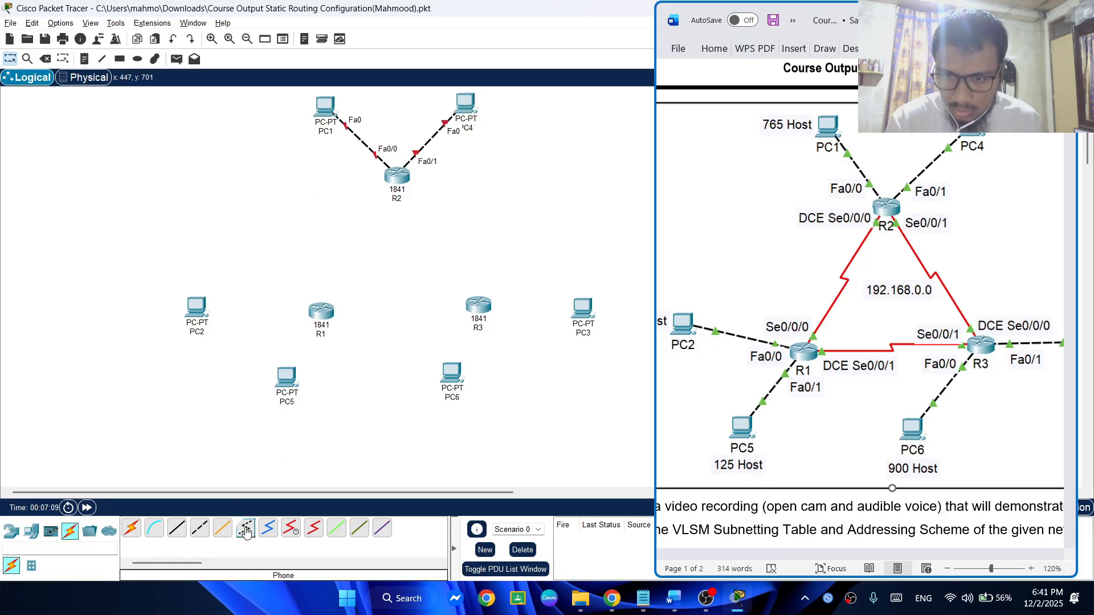
click(199, 528)
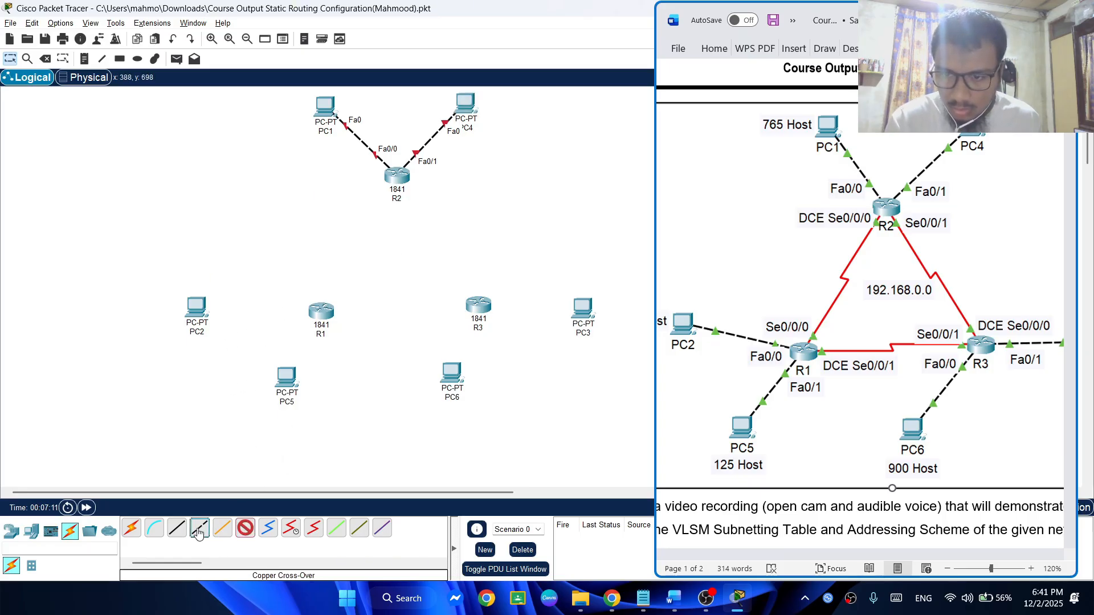
click(205, 312)
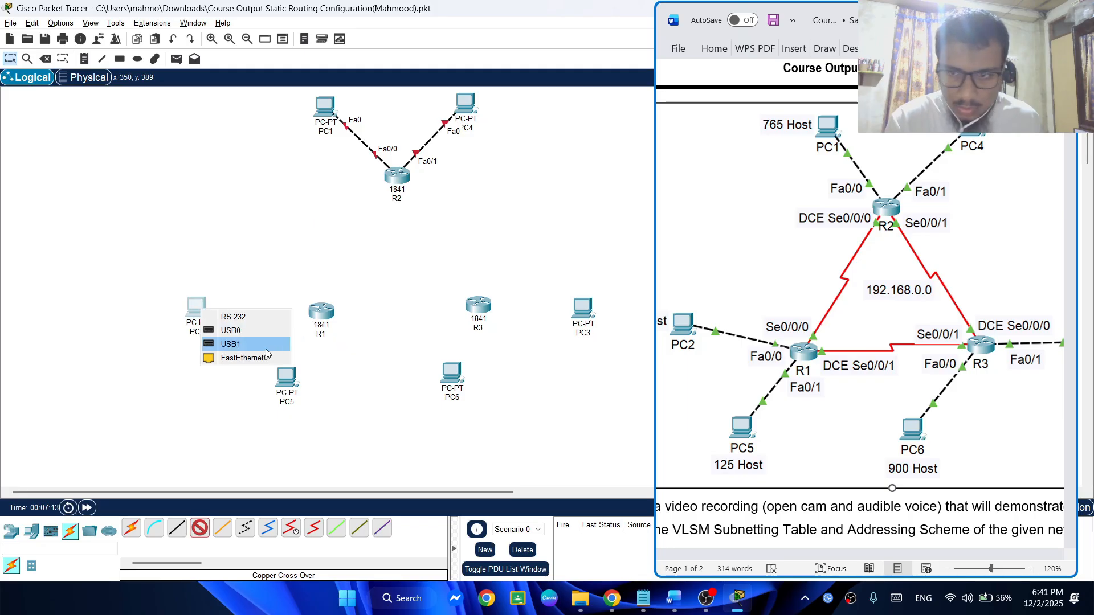
click(244, 358)
click(321, 308)
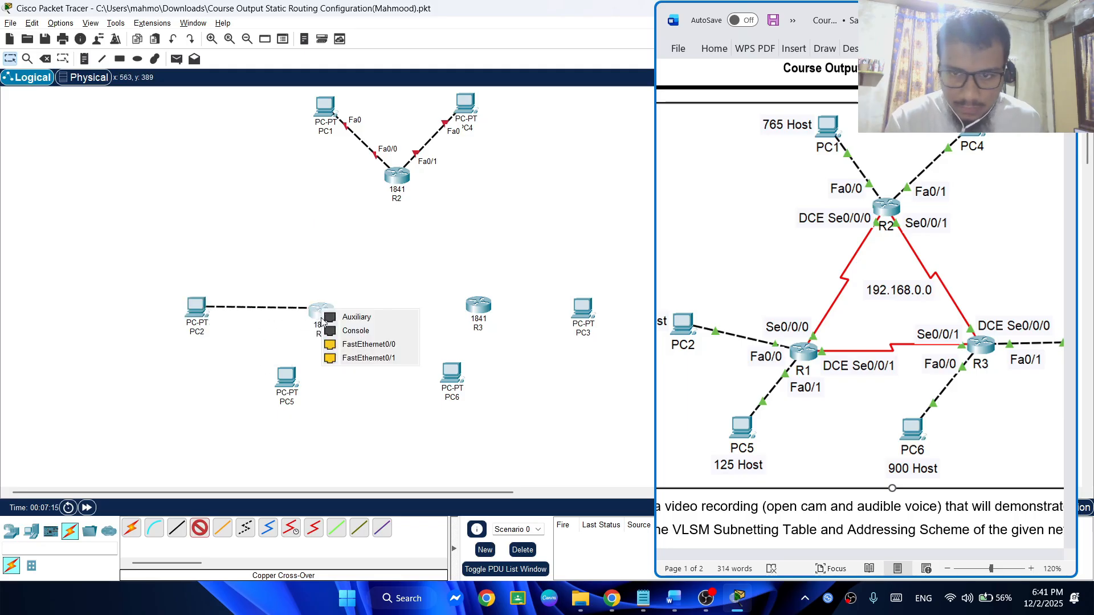
click(347, 344)
Connect PC5's FastEthernet0 port to R1's FastEthernet0/1 with a copper cross-over cable and shift PC5 slightly outward
click(199, 528)
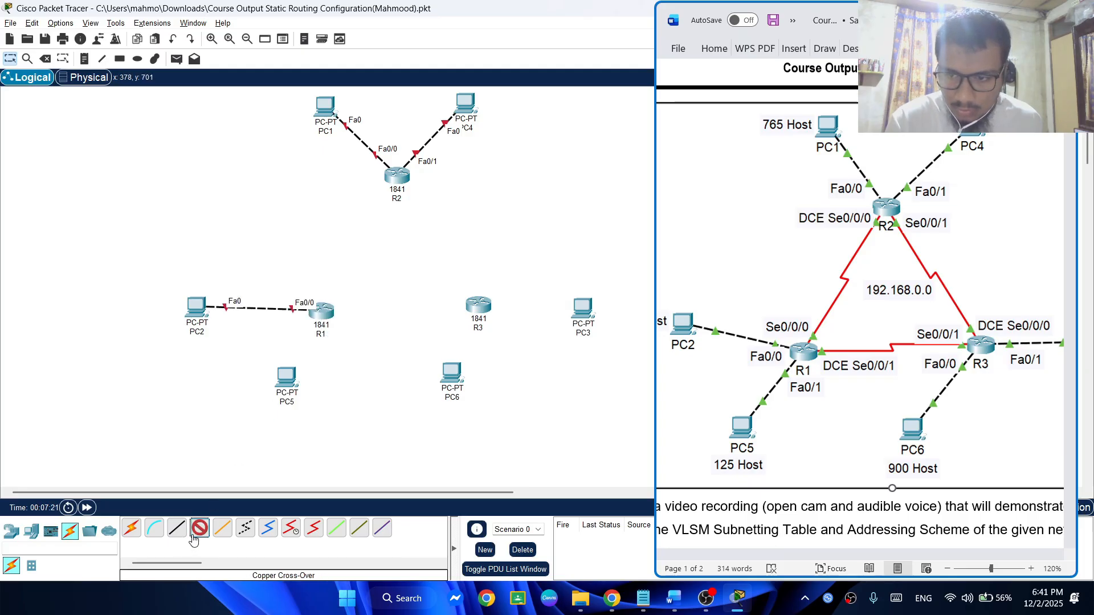
click(292, 381)
click(319, 402)
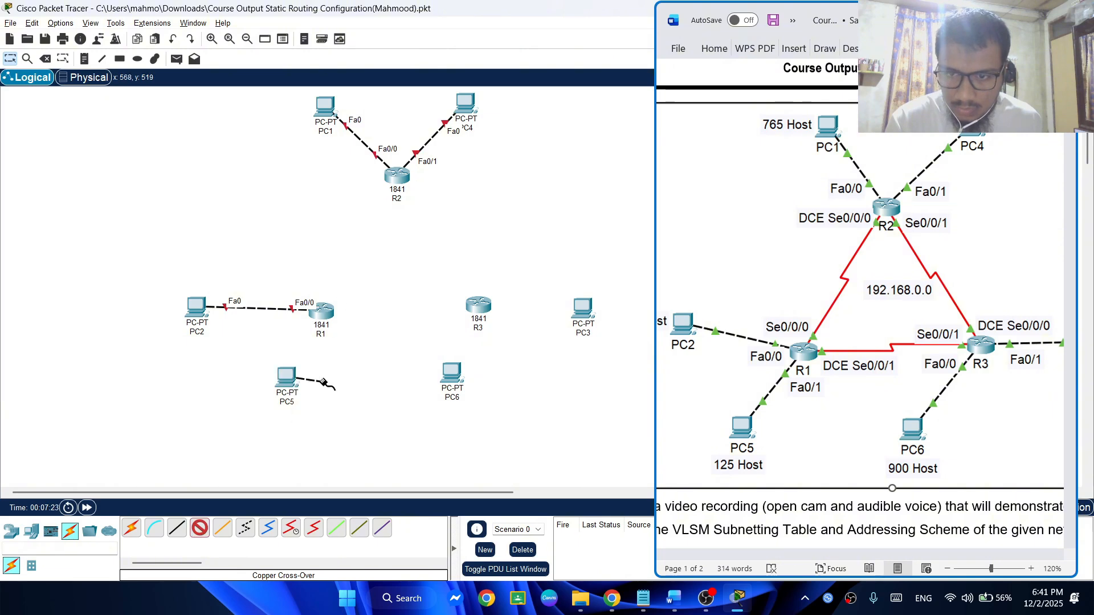
click(325, 312)
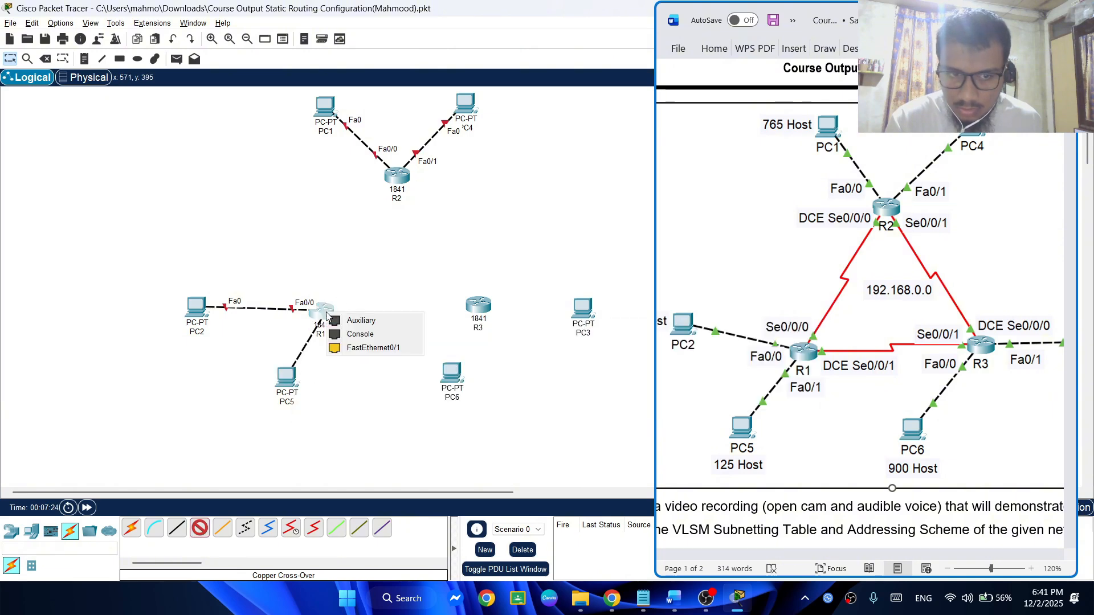
click(345, 348)
drag(292, 370, 271, 389)
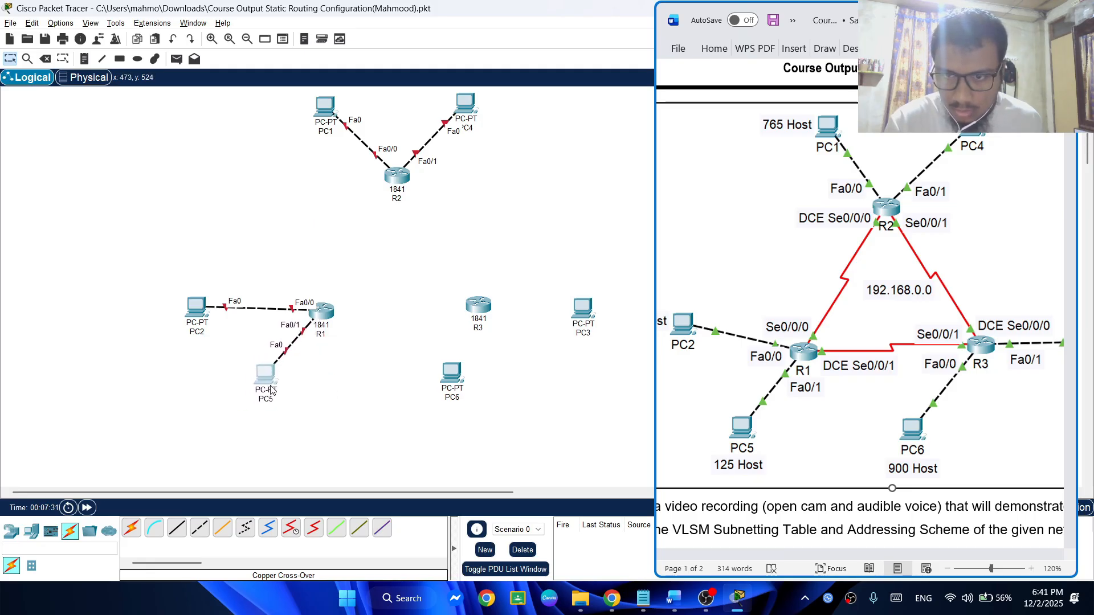
Connect PC6's FastEthernet0 port to R3's FastEthernet0/0 with a copper cross-over cable
click(199, 528)
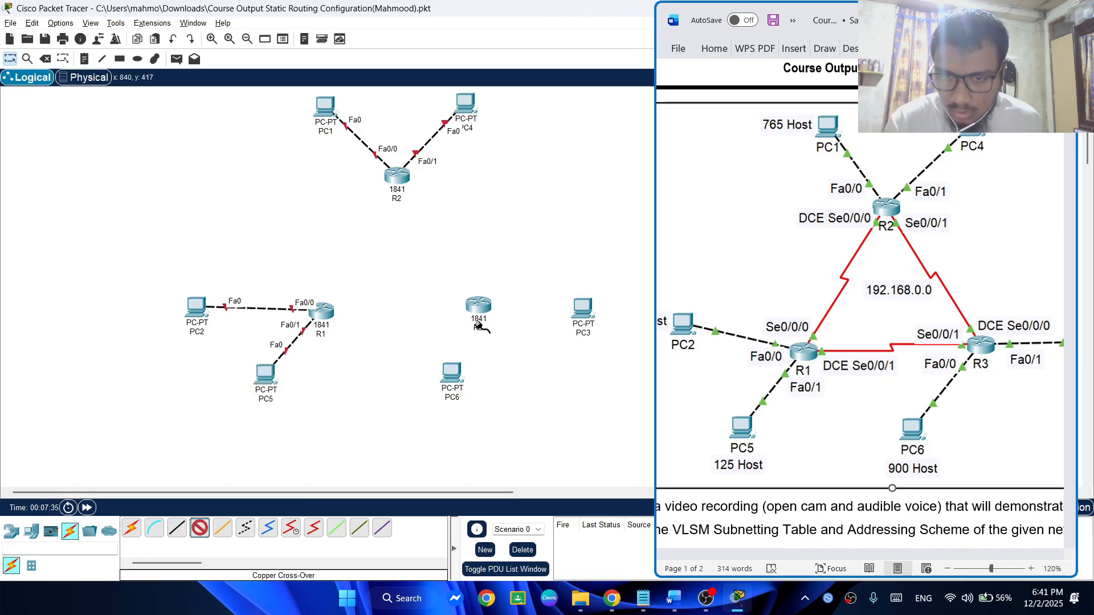
click(458, 379)
click(489, 428)
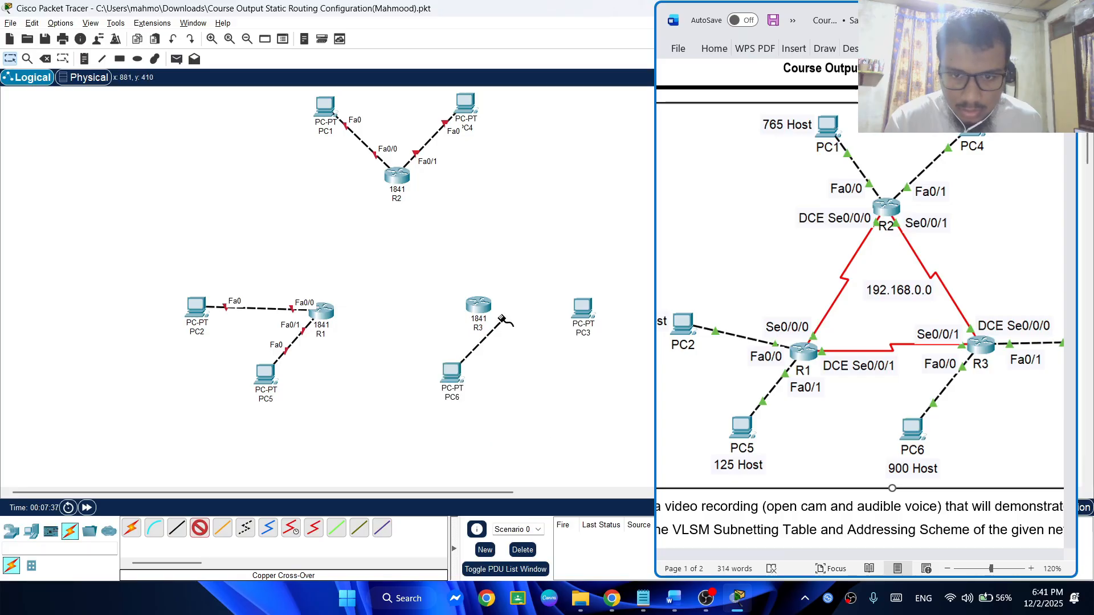
click(471, 307)
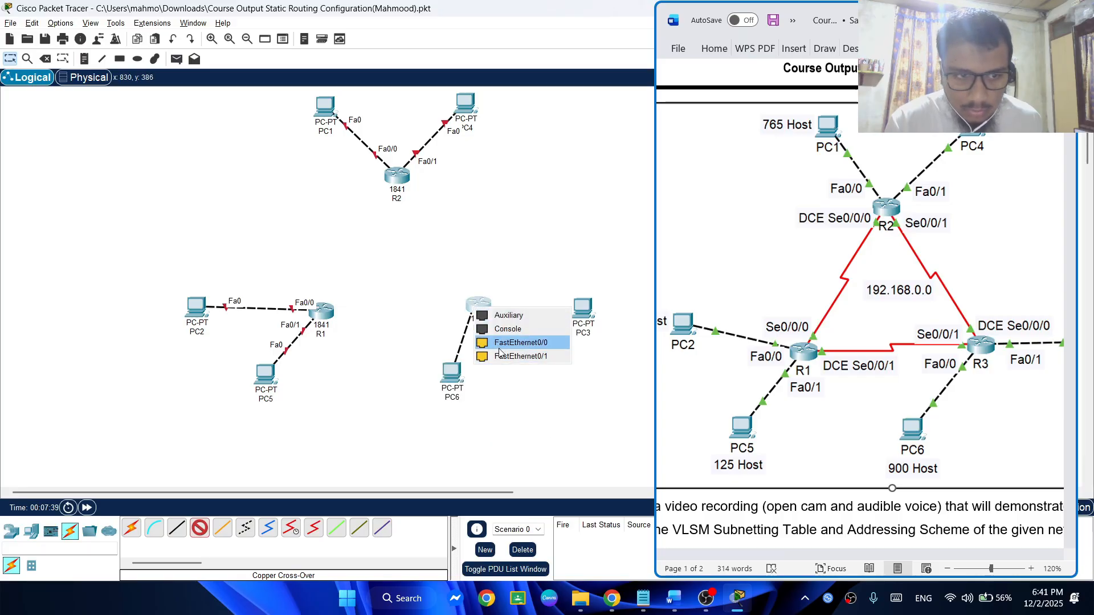
click(499, 344)
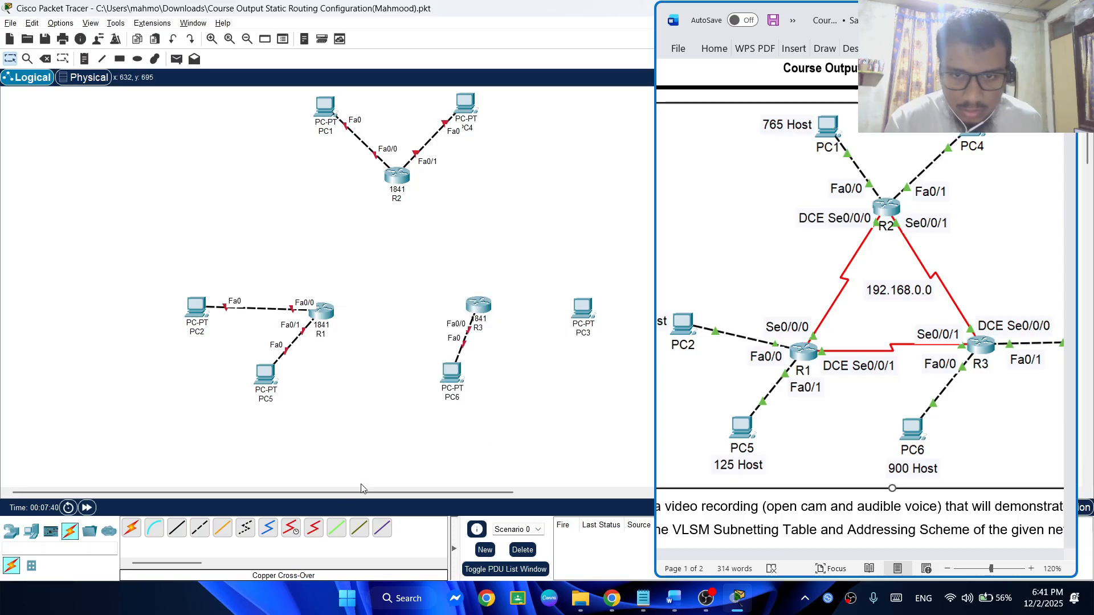
Connect PC3's FastEthernet0 port to R3's FastEthernet0/1 with a copper cross-over cable and shift PC6 and PC3 slightly
click(201, 530)
click(591, 311)
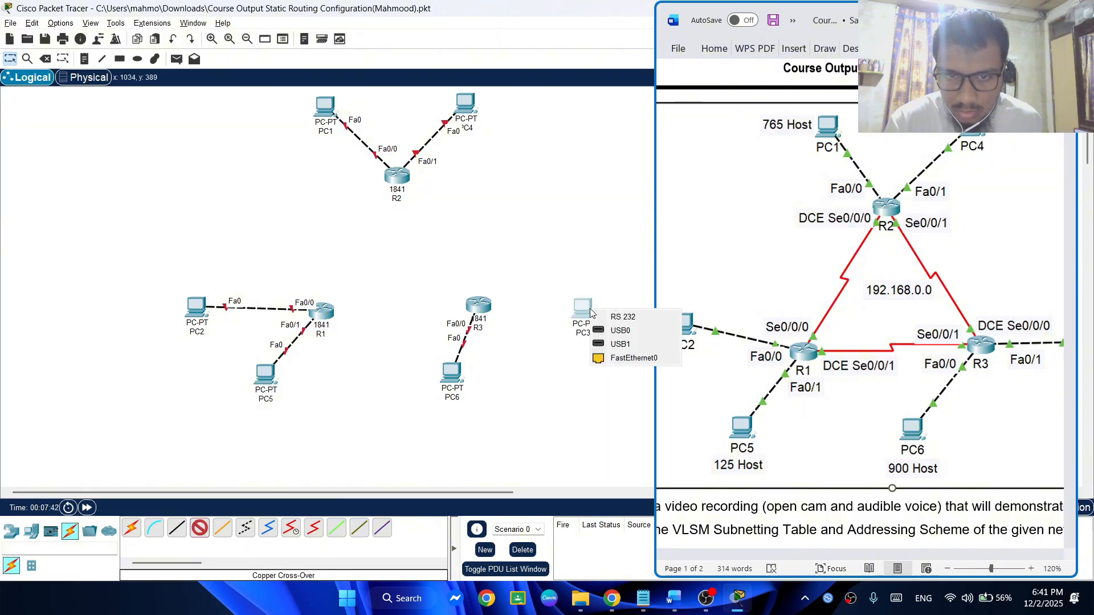
click(612, 358)
click(482, 306)
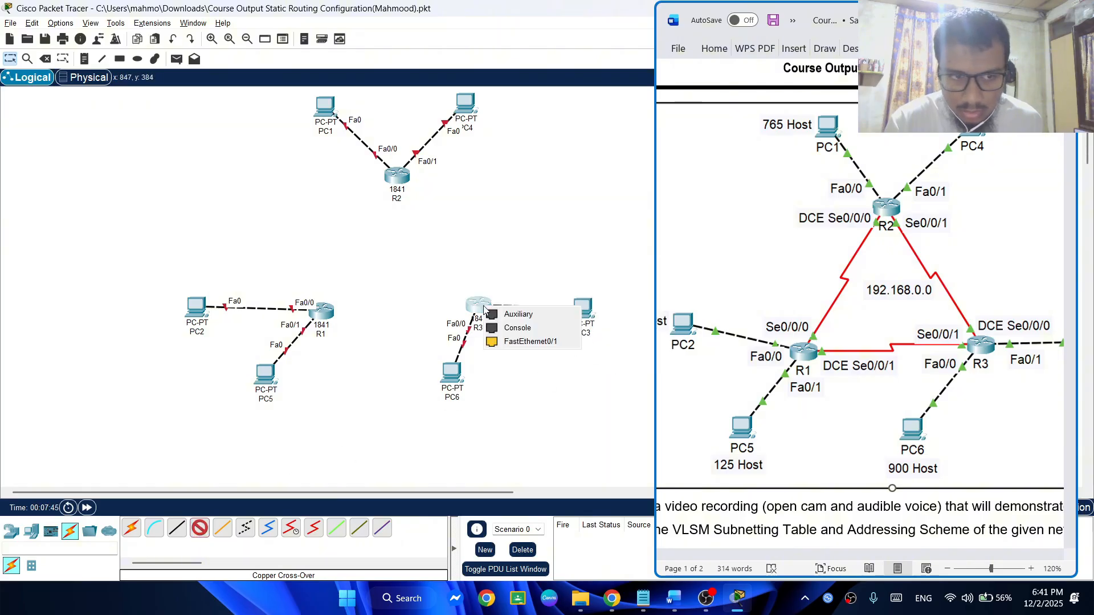
click(520, 345)
mouse_move(456, 380)
mouse_down()
mouse_move(479, 383)
mouse_move(453, 385)
mouse_up()
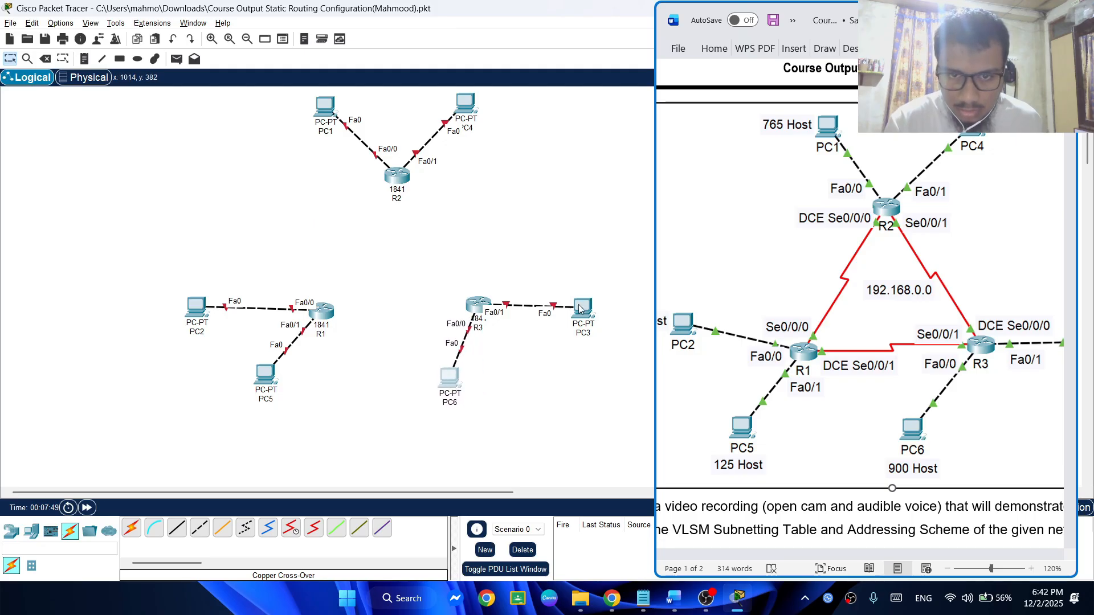
mouse_move(579, 309)
mouse_down()
mouse_move(584, 293)
mouse_move(579, 302)
mouse_up()
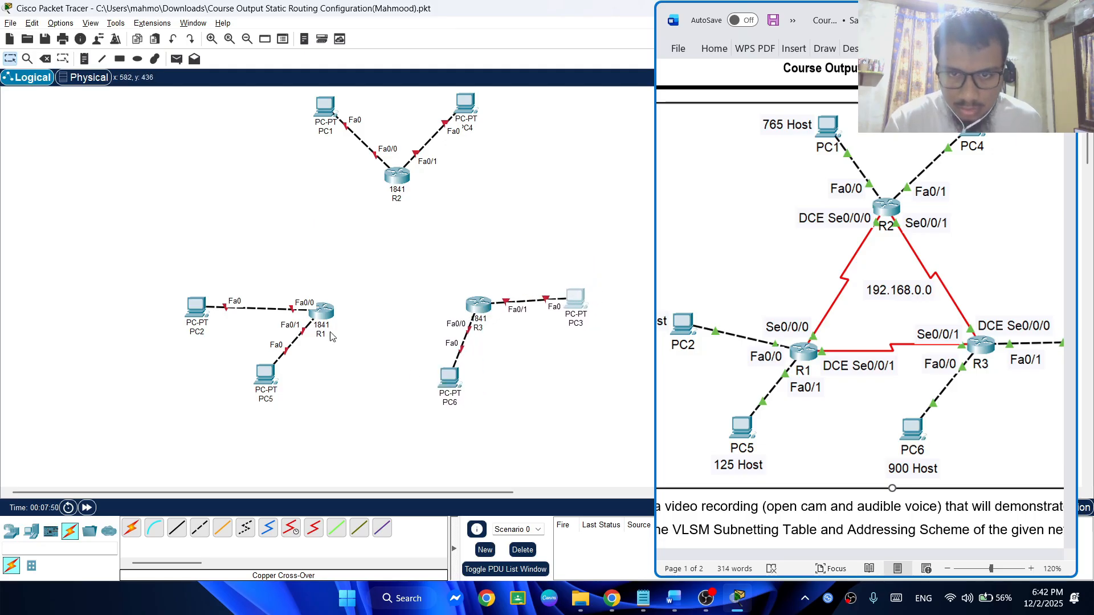
Try to start a Serial DCE cable from a port on R2
click(291, 528)
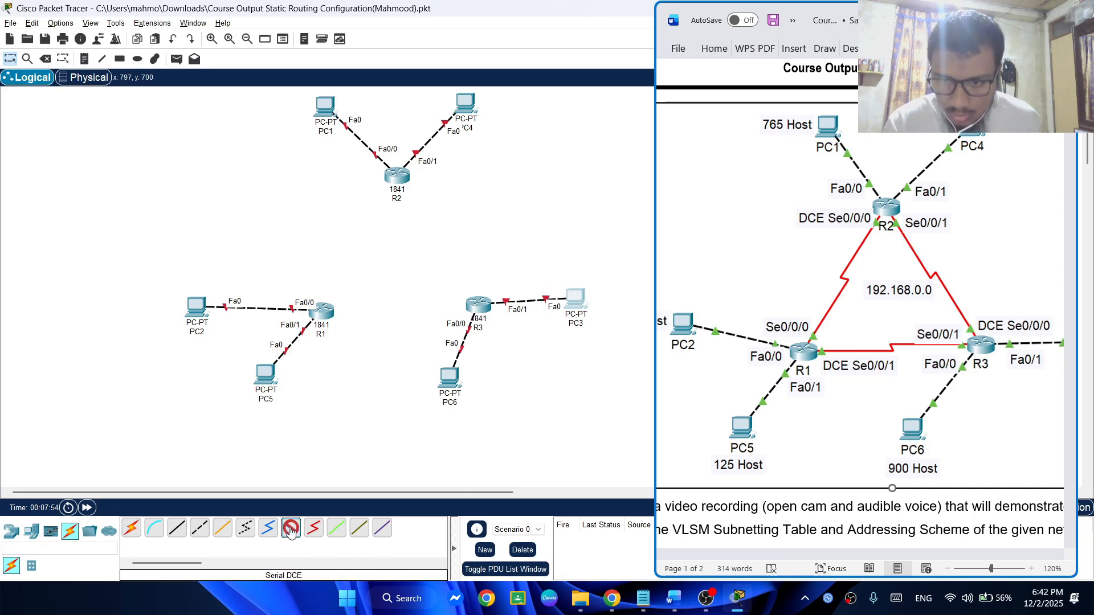
click(393, 183)
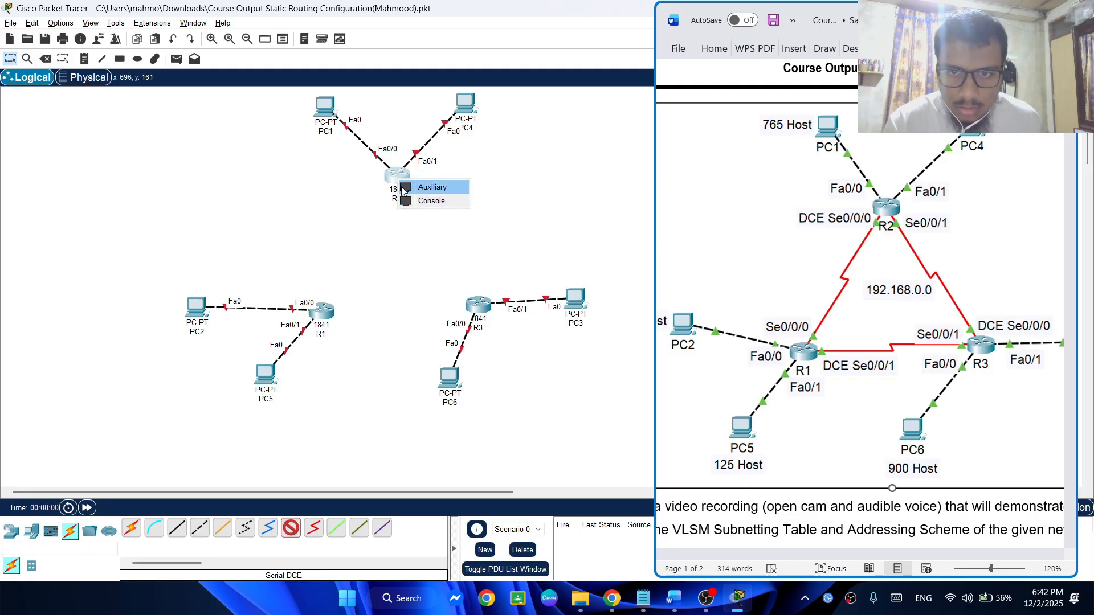
click(389, 170)
click(389, 170)
click(365, 200)
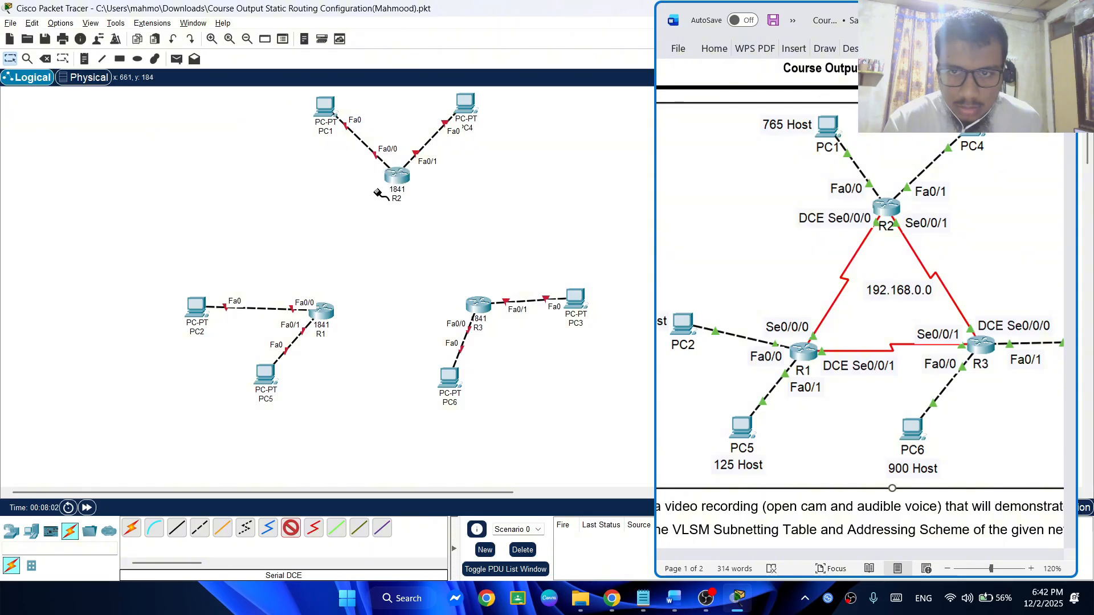
click(391, 180)
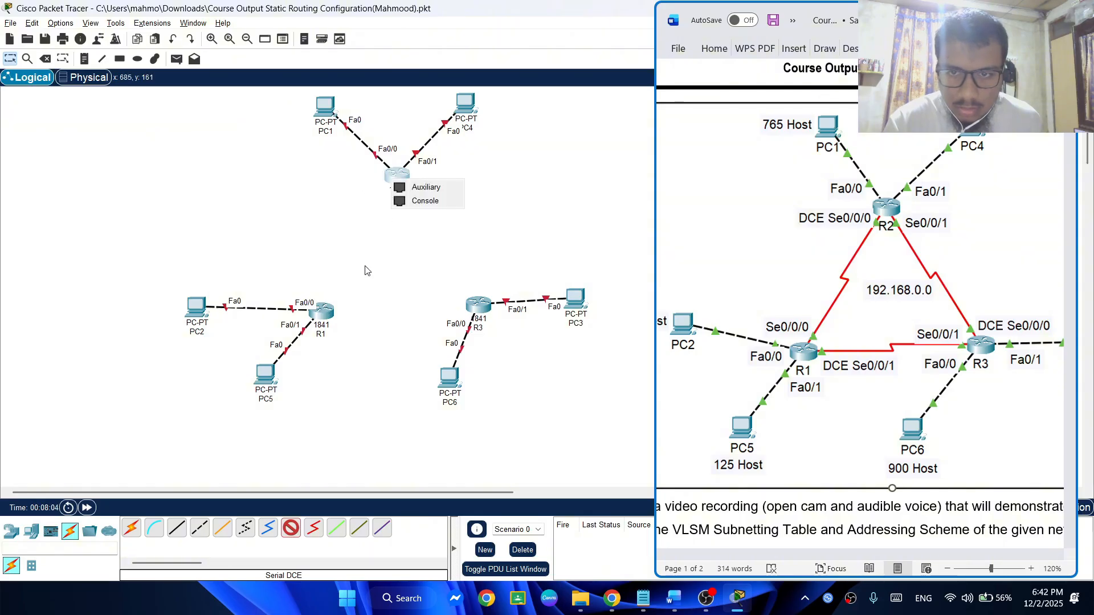
Check the Static Routing Configuration video in Chrome and the text notes for how to add serial WAN modules to the routers
click(611, 598)
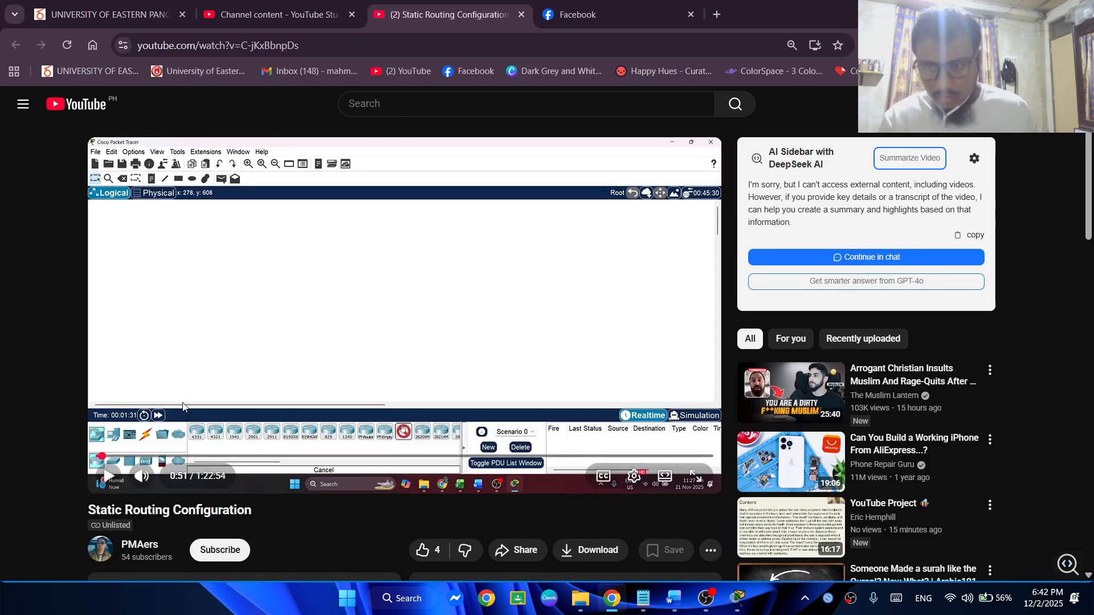
click(136, 457)
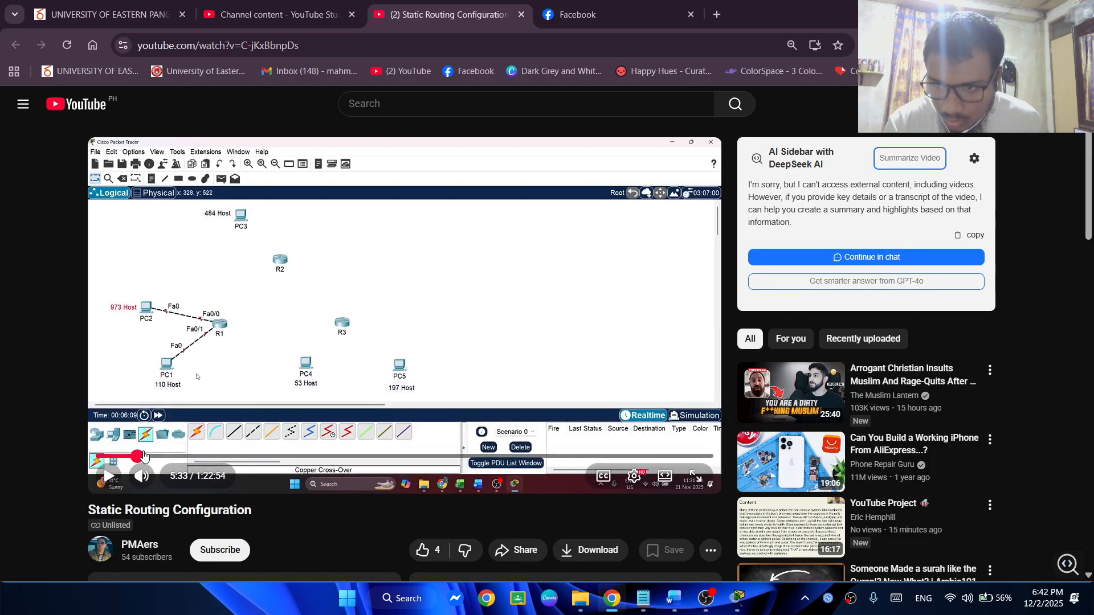
click(144, 456)
click(148, 456)
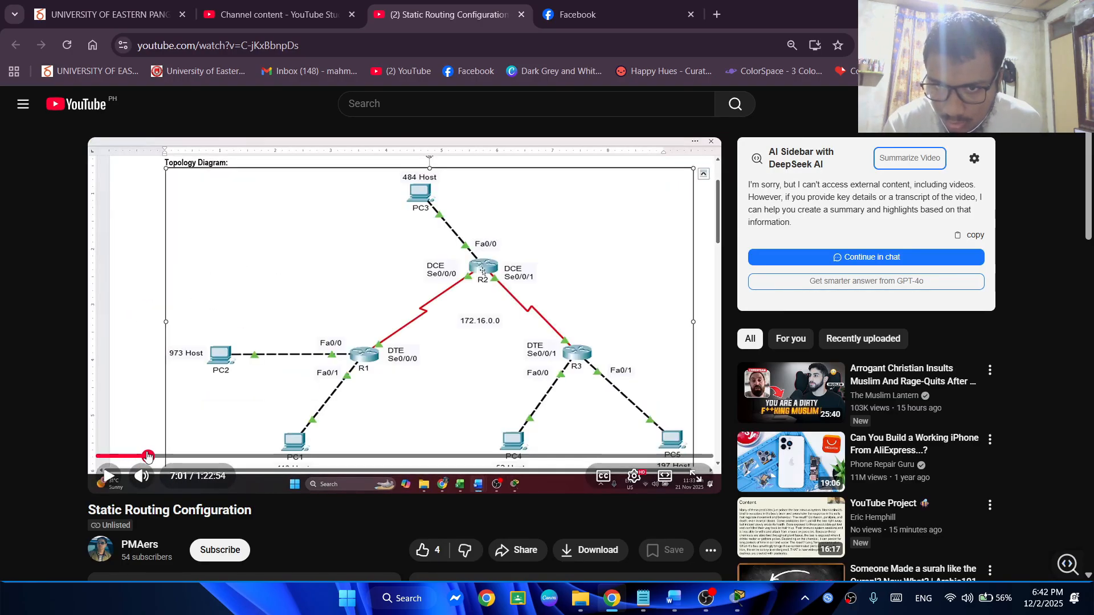
drag(148, 456, 156, 459)
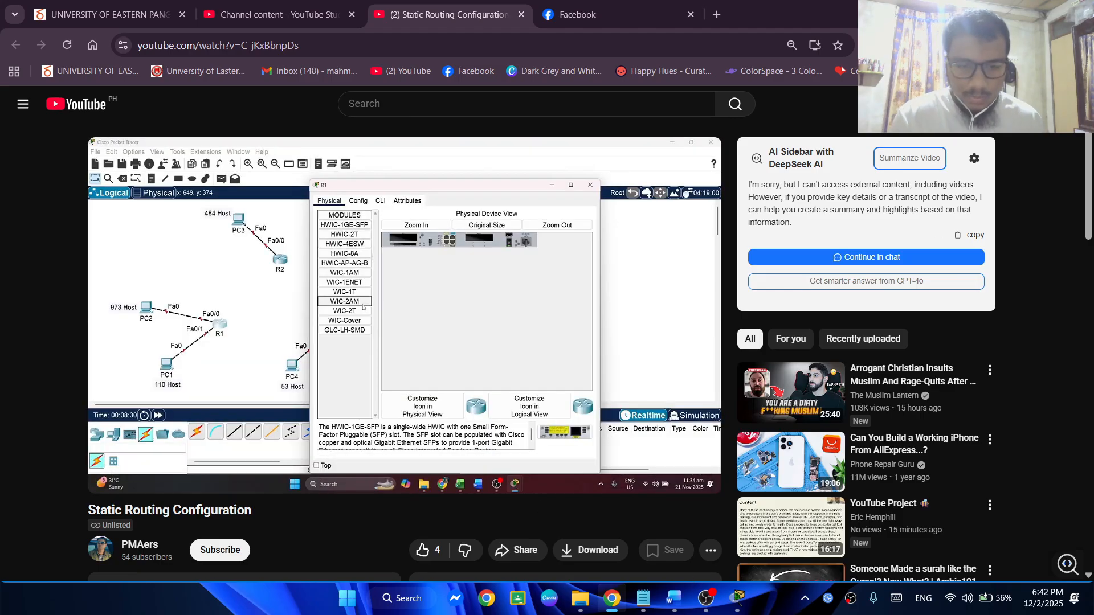
click(1011, 12)
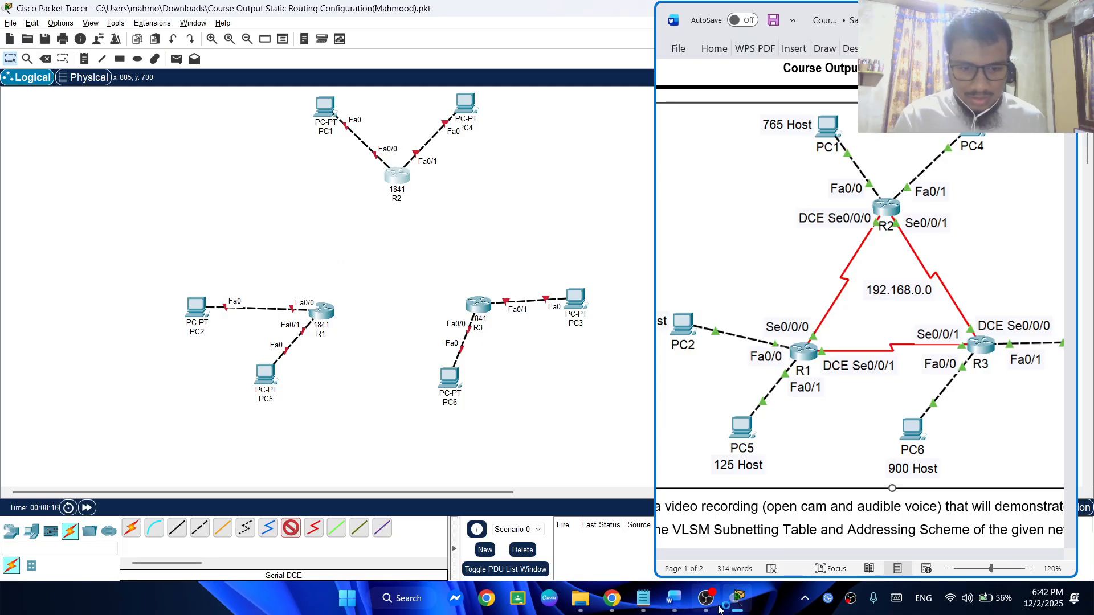
click(645, 601)
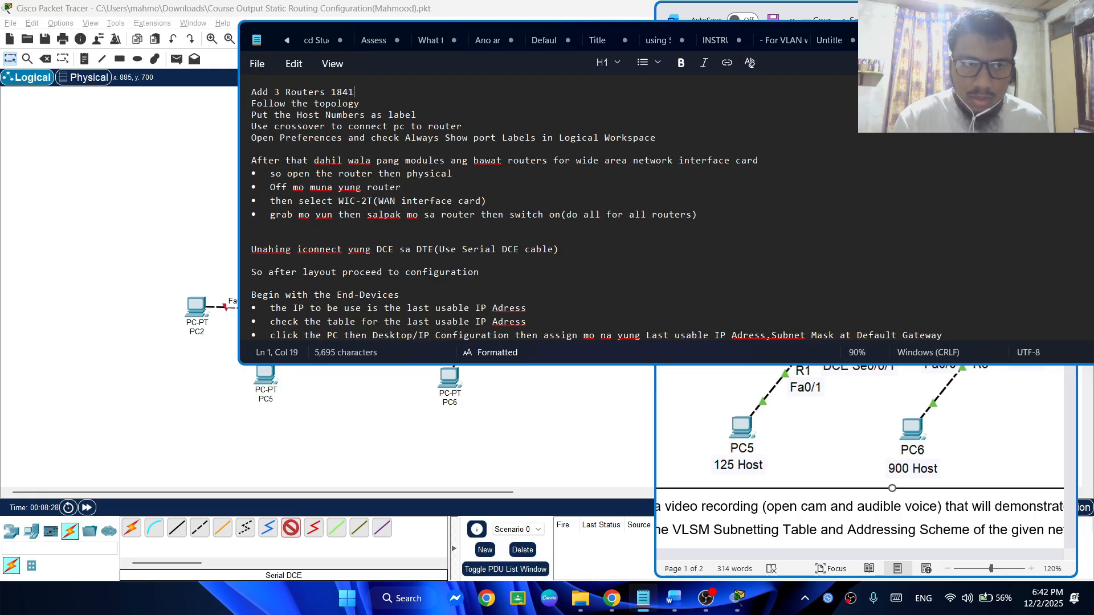
click(1015, 35)
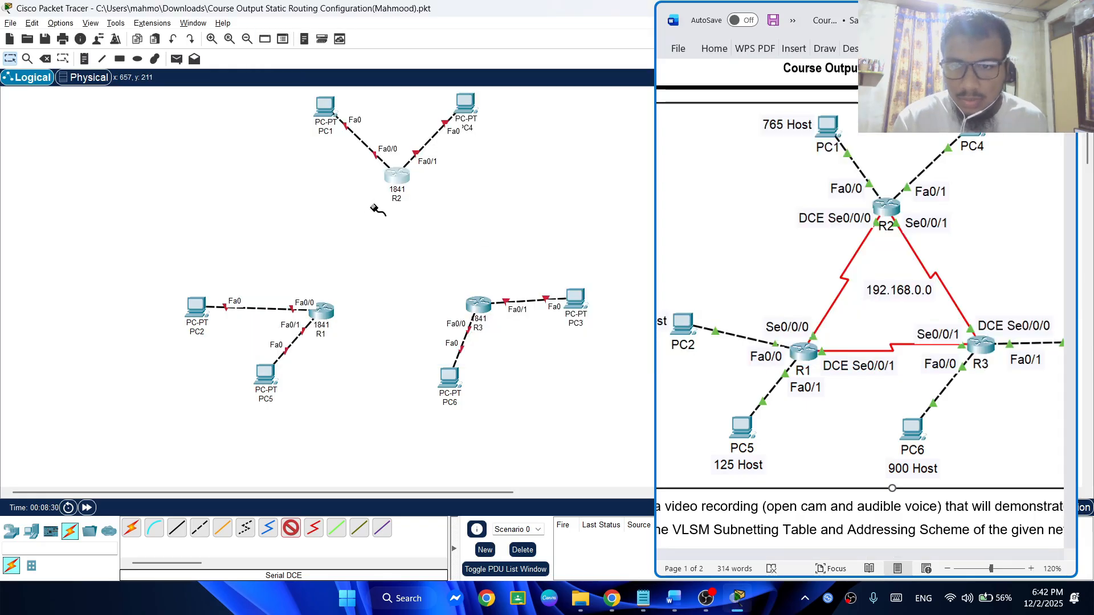
Power off R1, install a WIC-2T module in the slot nearest its power switch, and power the router back on
click(291, 528)
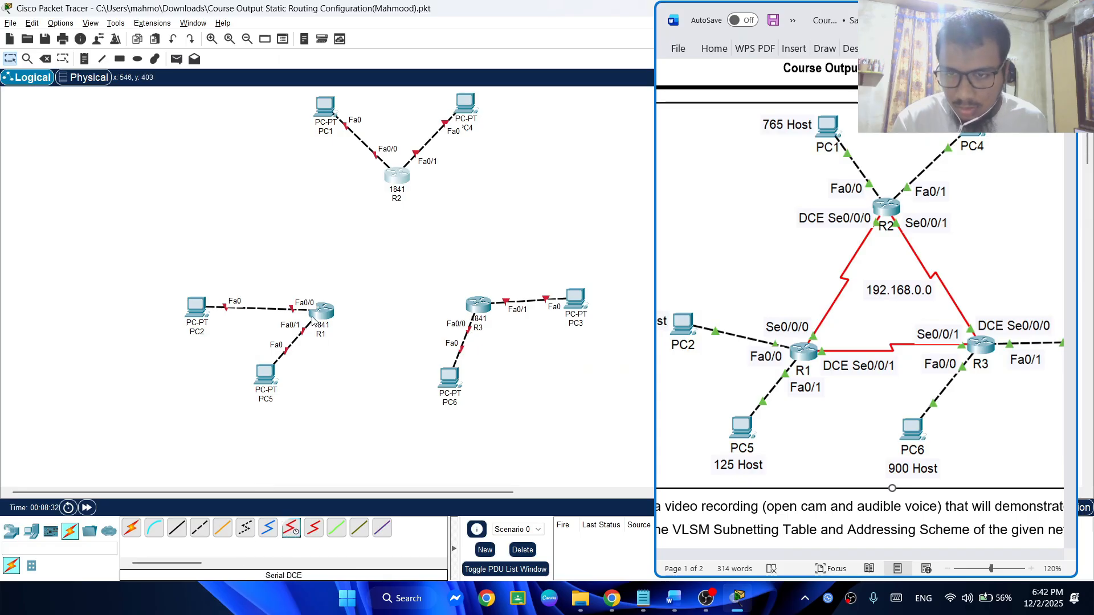
click(322, 319)
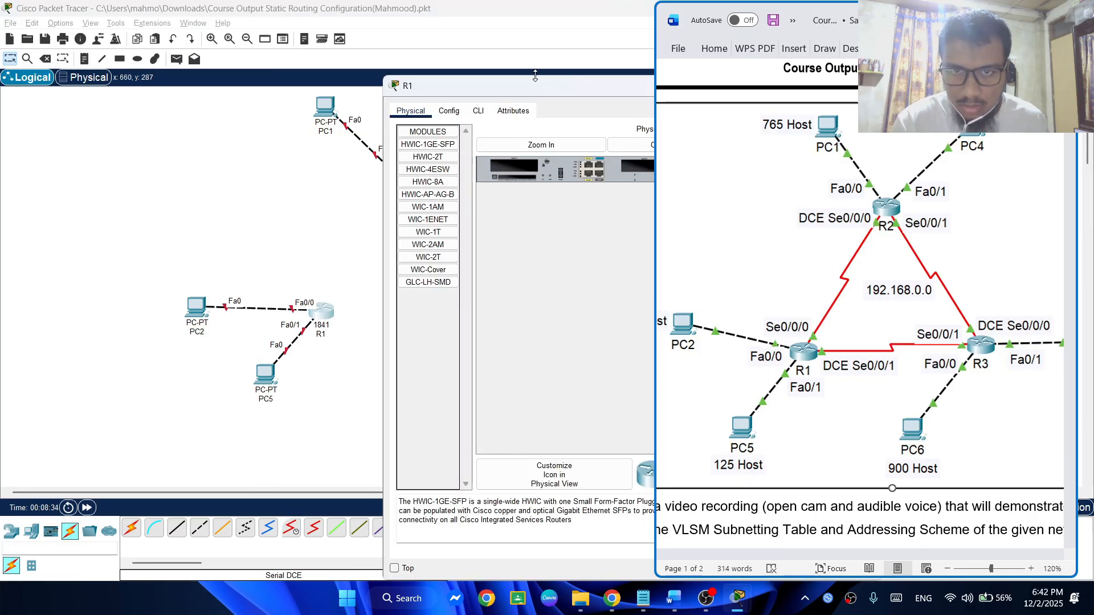
drag(529, 87, 295, 64)
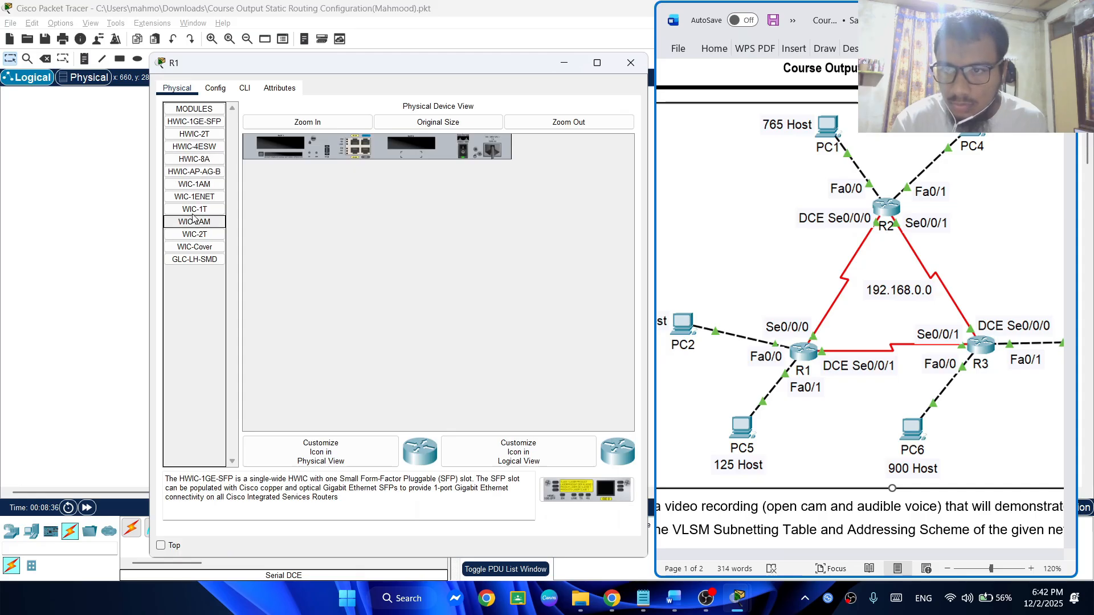
click(175, 91)
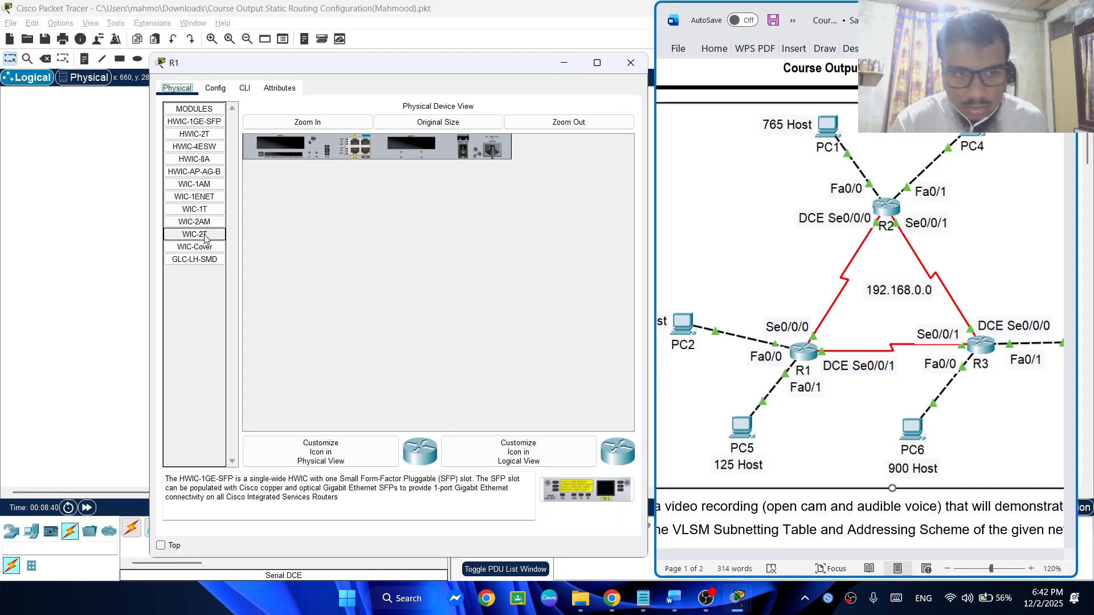
key(alt+Tab)
key(Tab)
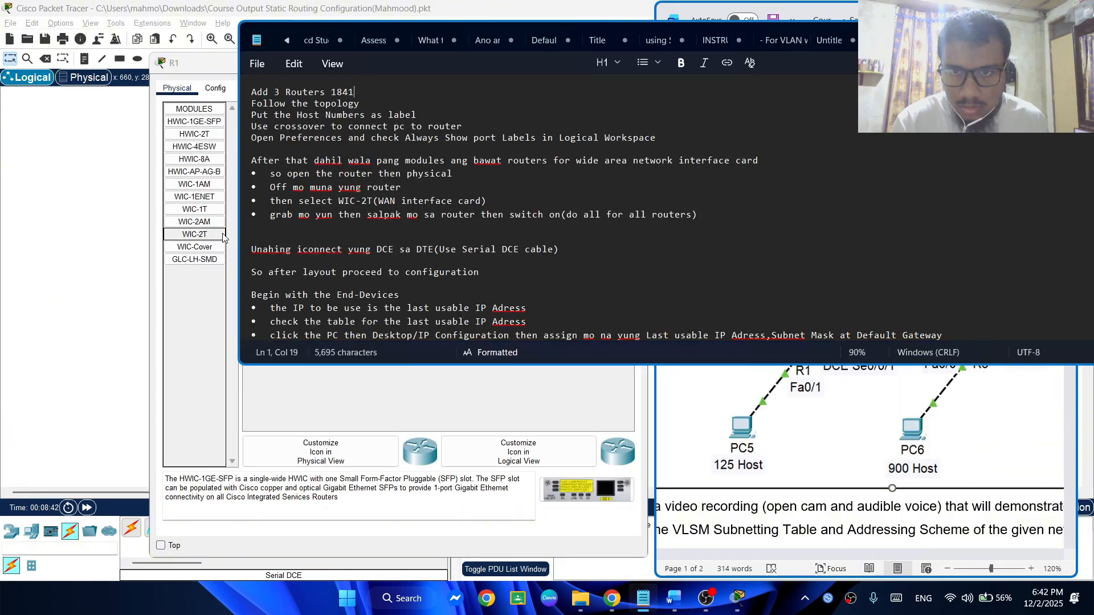
click(209, 238)
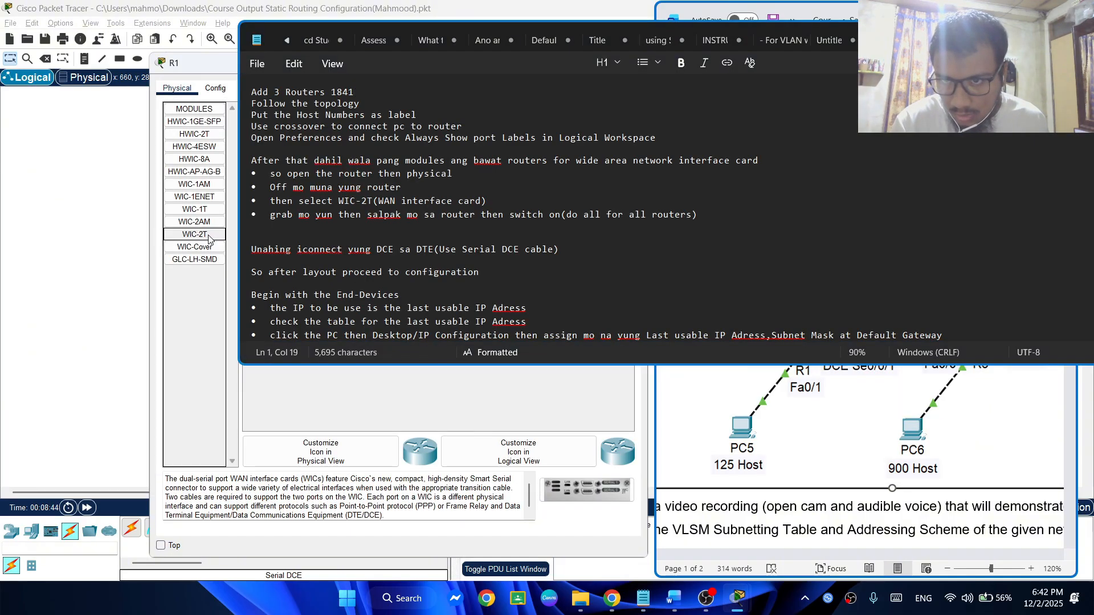
click(1017, 37)
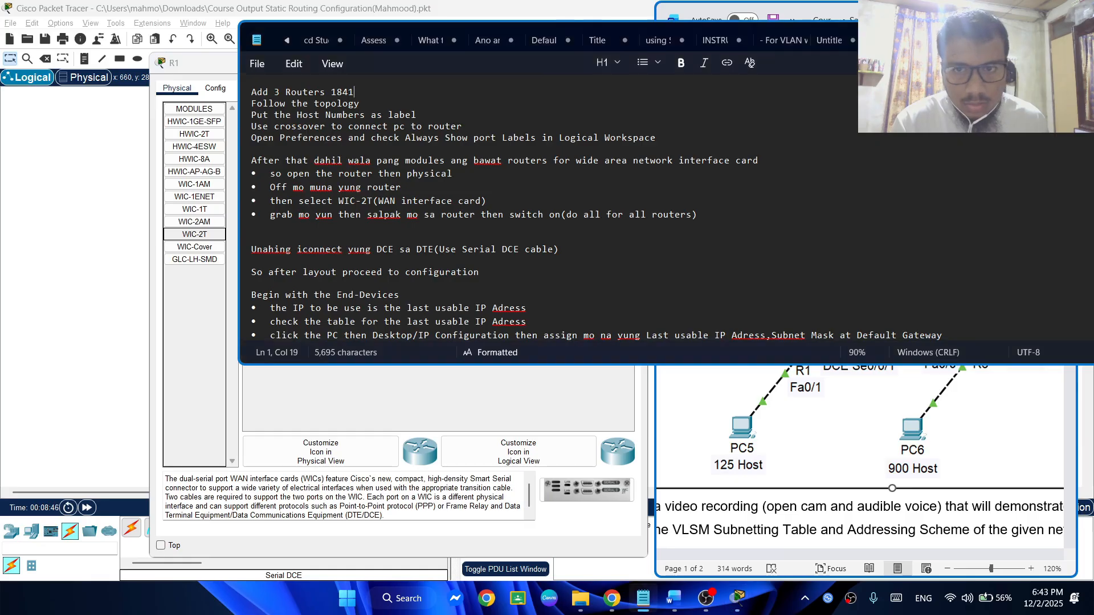
mouse_move(198, 235)
mouse_down()
mouse_move(426, 141)
mouse_move(210, 226)
mouse_up()
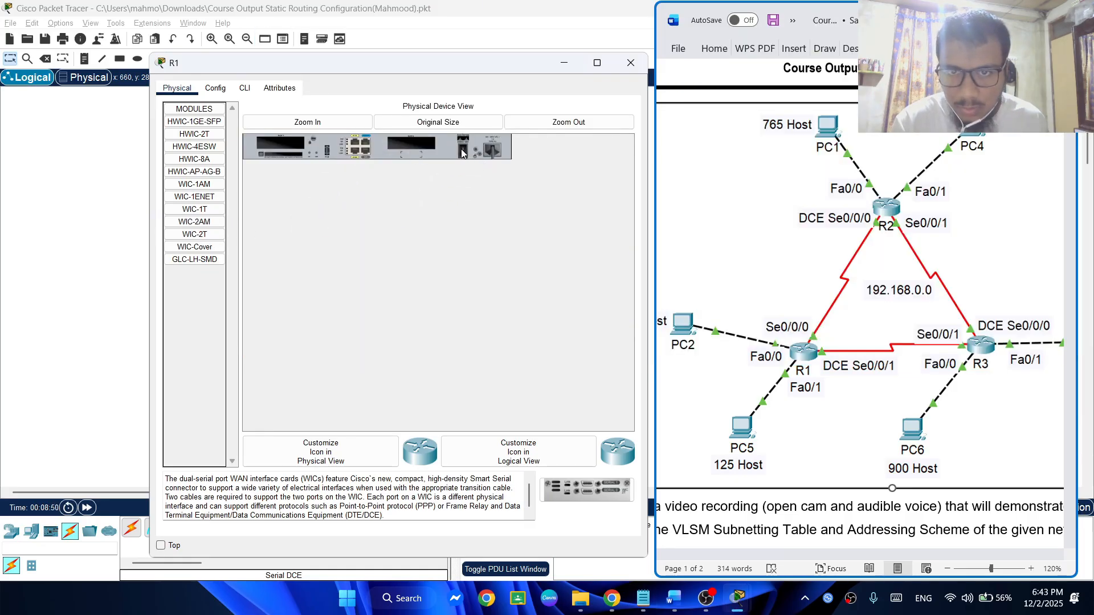
drag(179, 234, 414, 148)
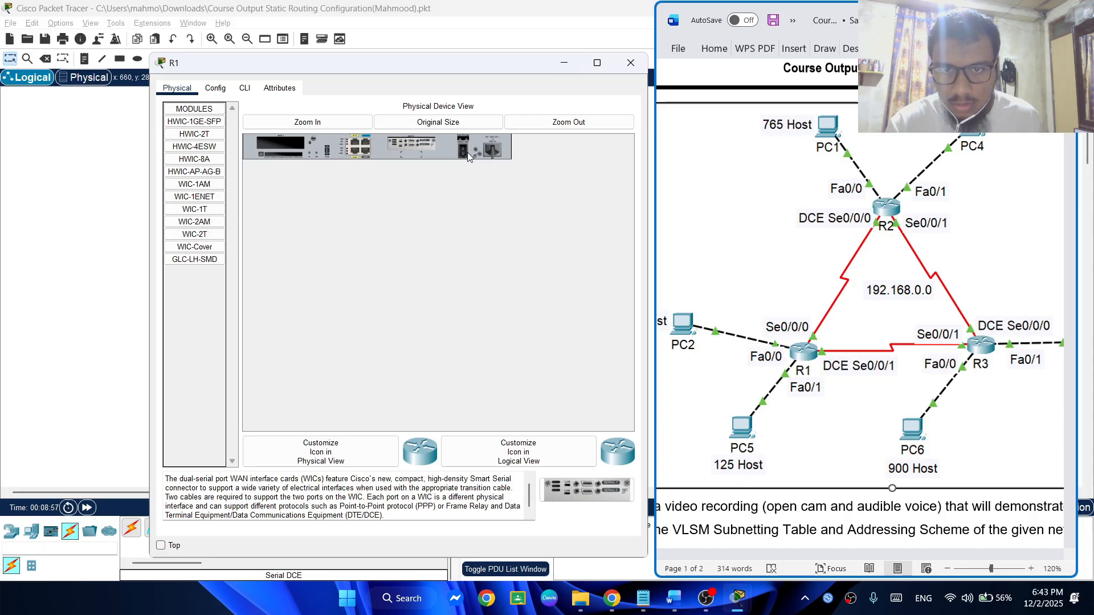
click(630, 63)
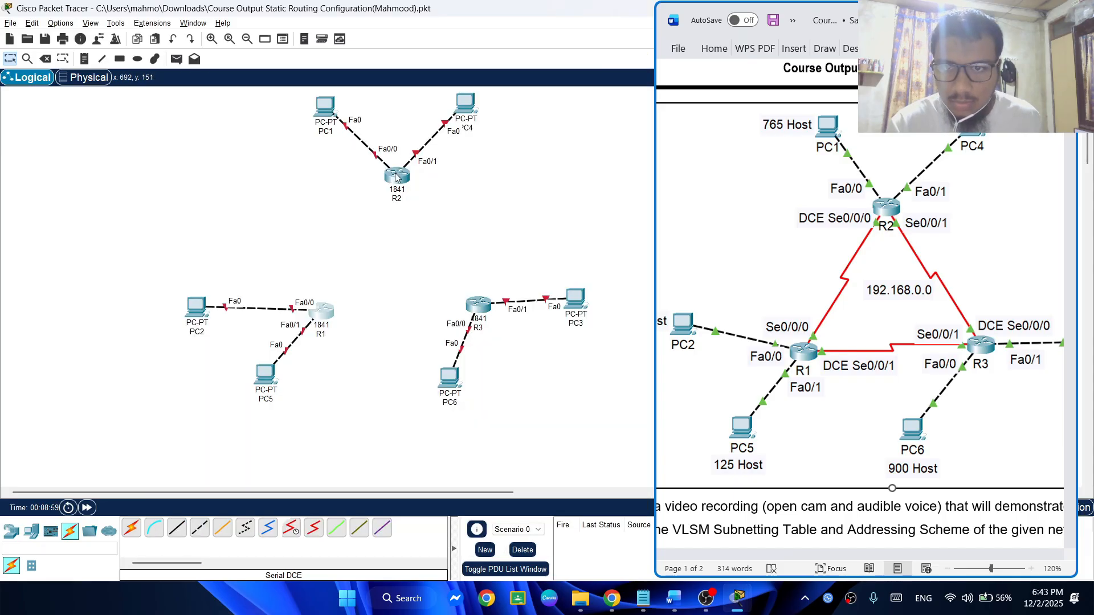
Power off R2, install a WIC-2T module in the slot nearest its power switch, and power the router back on
click(397, 177)
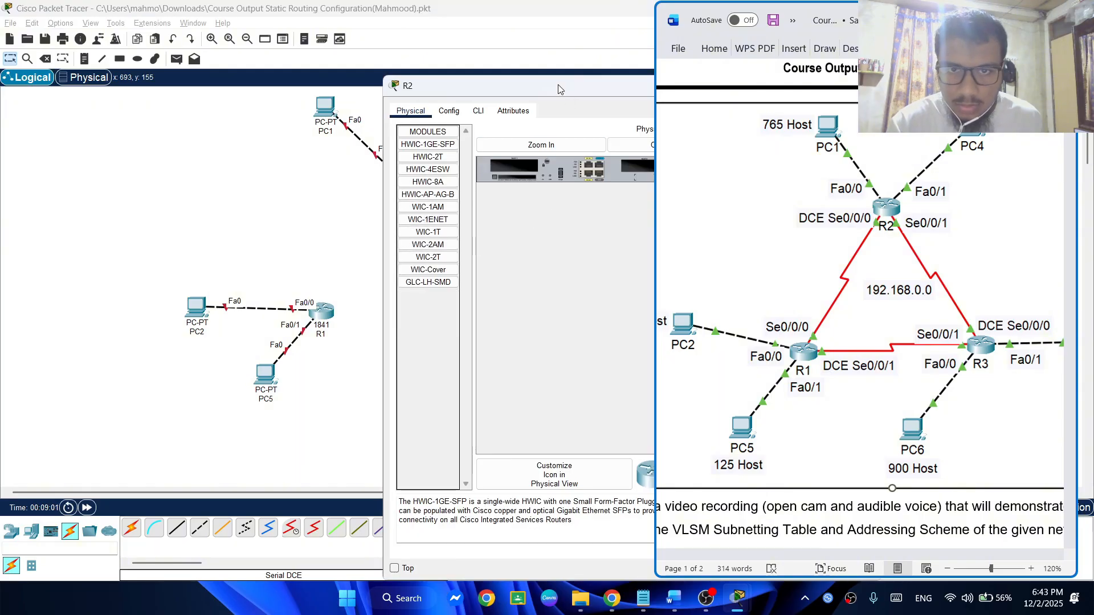
drag(558, 89, 309, 108)
drag(161, 267, 377, 180)
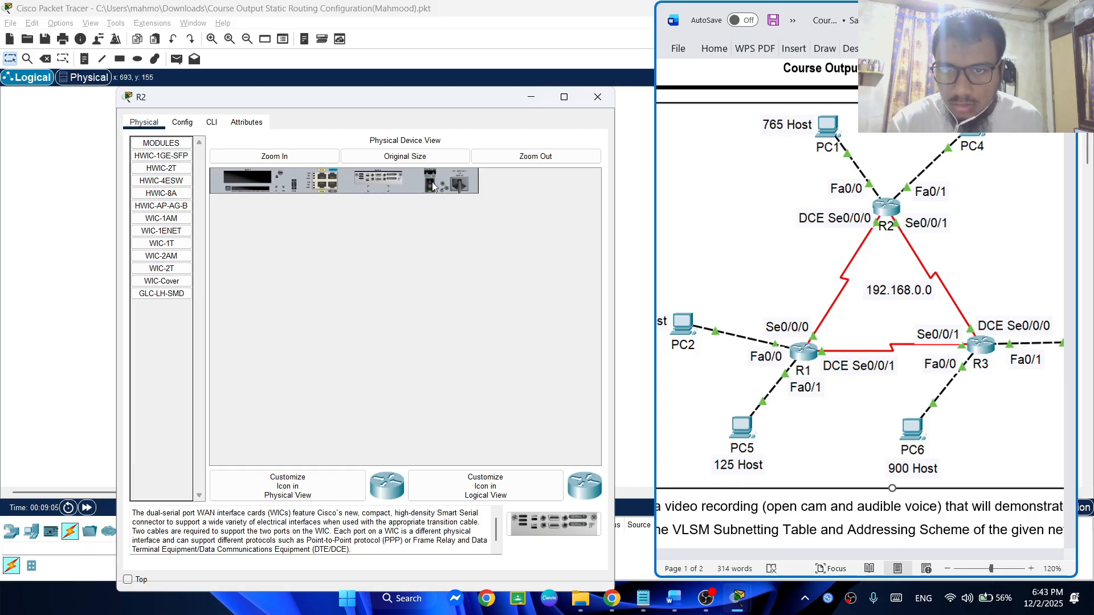
click(597, 97)
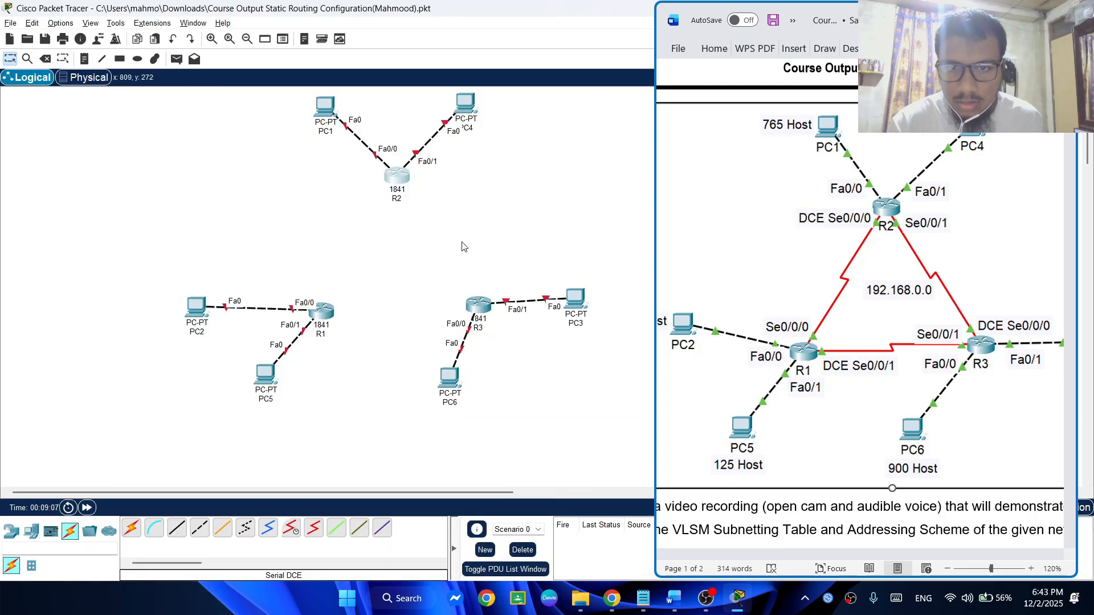
Power off R3, install a WIC-2T module in the slot nearest its power switch, and power the router back on
click(482, 306)
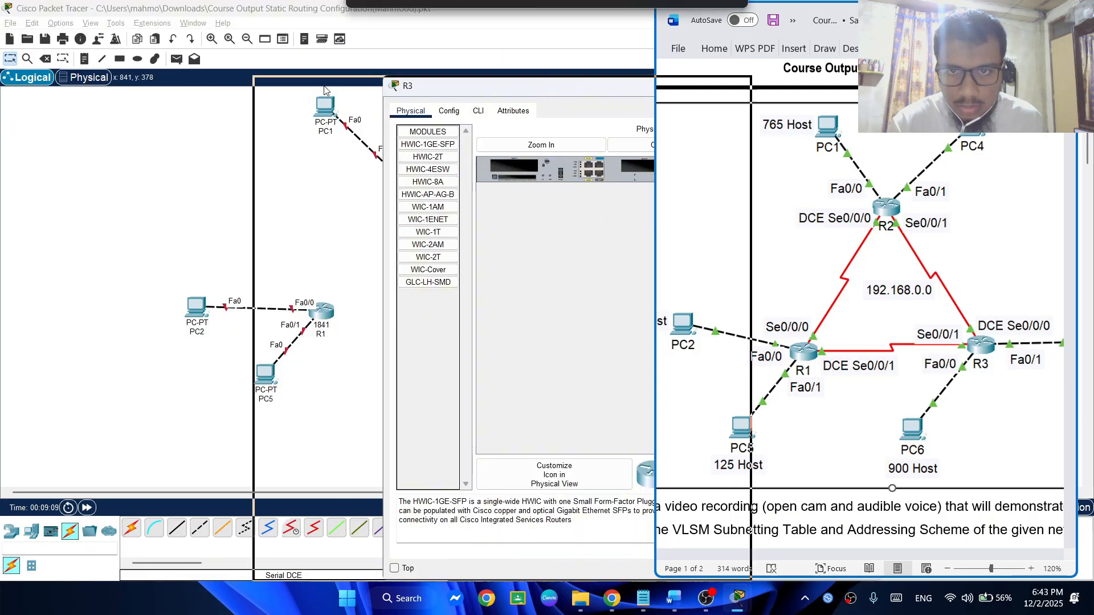
drag(525, 97, 299, 91)
drag(204, 252, 418, 163)
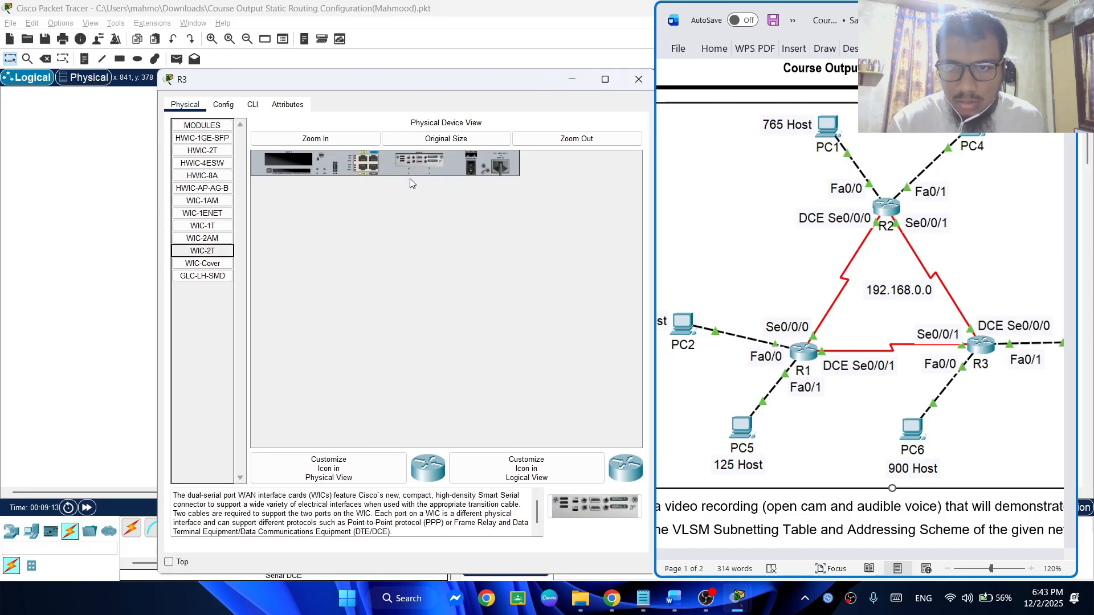
click(639, 79)
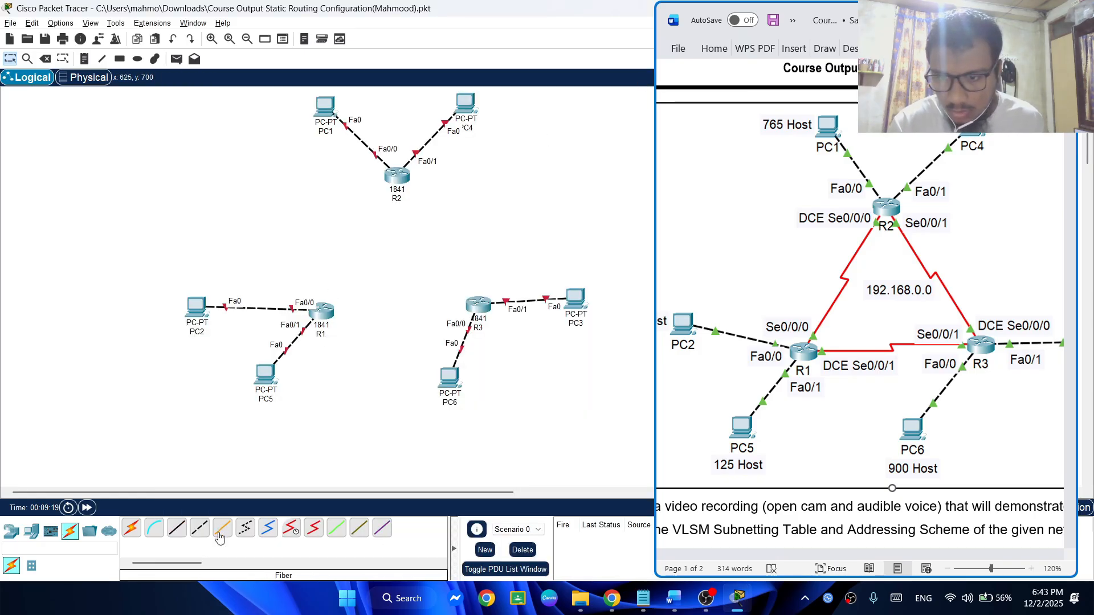
Connect R2's Serial0/0/0 port as the DCE end to R1's Serial0/0/0 with a Serial DCE cable
click(291, 528)
click(396, 177)
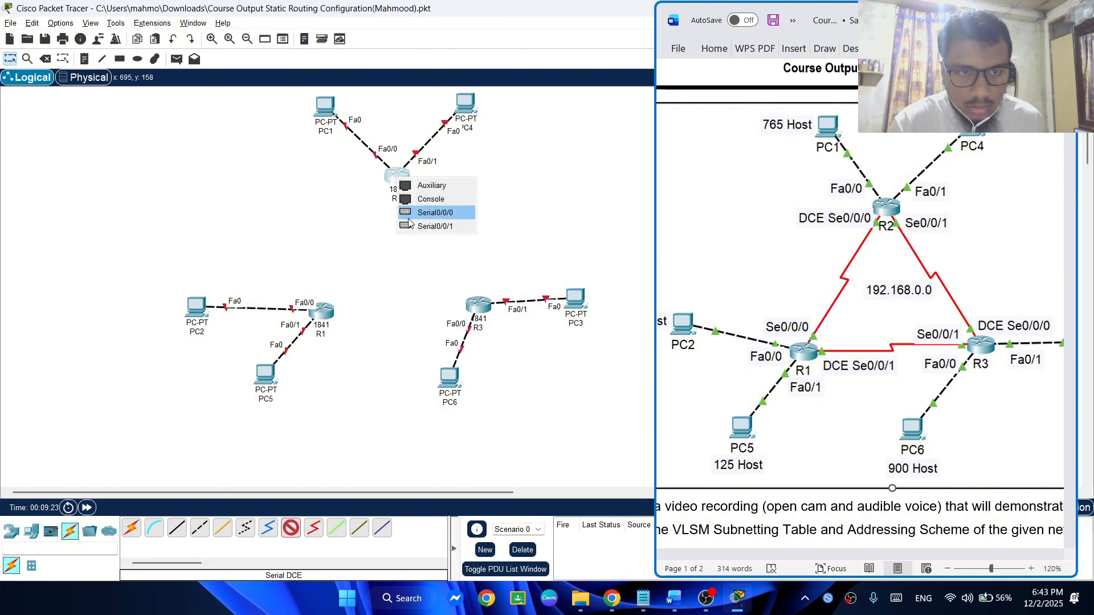
click(413, 219)
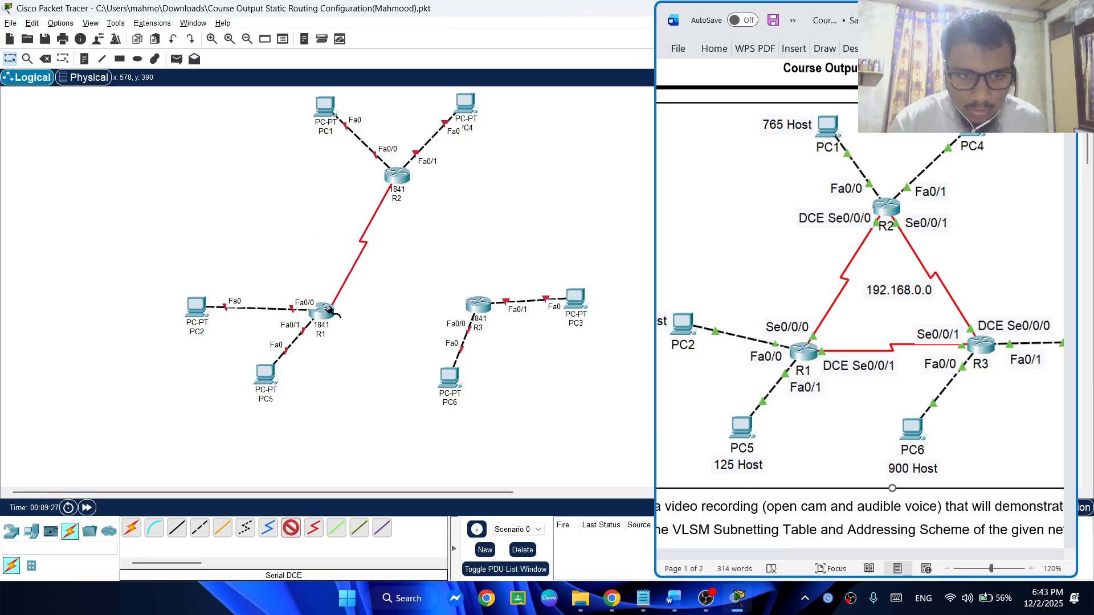
click(327, 311)
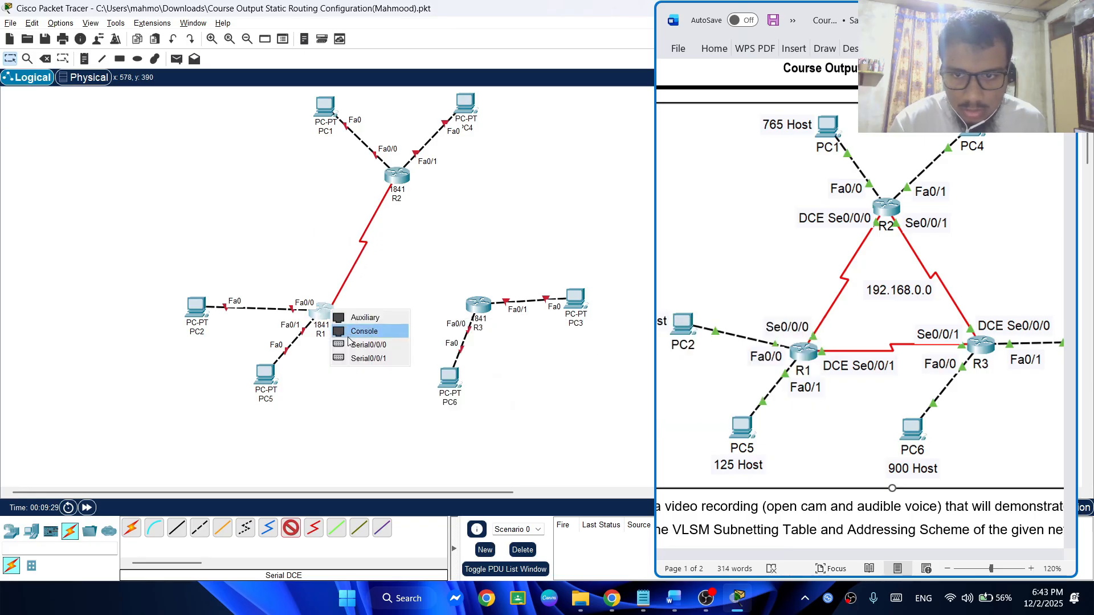
click(355, 346)
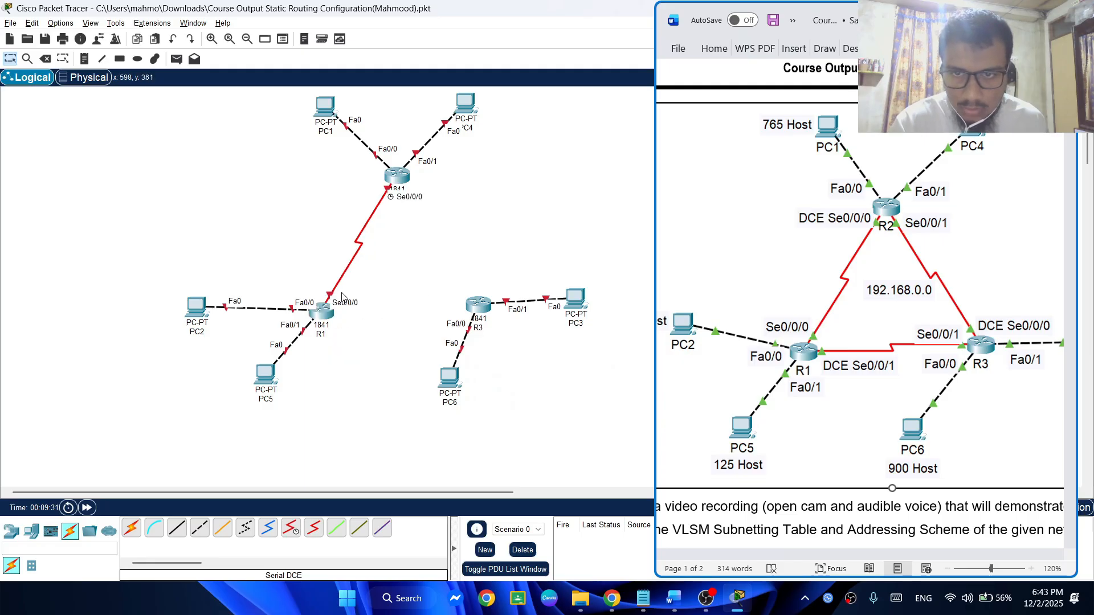
Nudge R2 and R1 slightly, and connect R1's Serial0/0/1 as the DCE end to R3's Serial0/0/1 with a Serial DCE cable
mouse_move(407, 178)
mouse_down()
mouse_move(400, 230)
mouse_move(406, 168)
mouse_up()
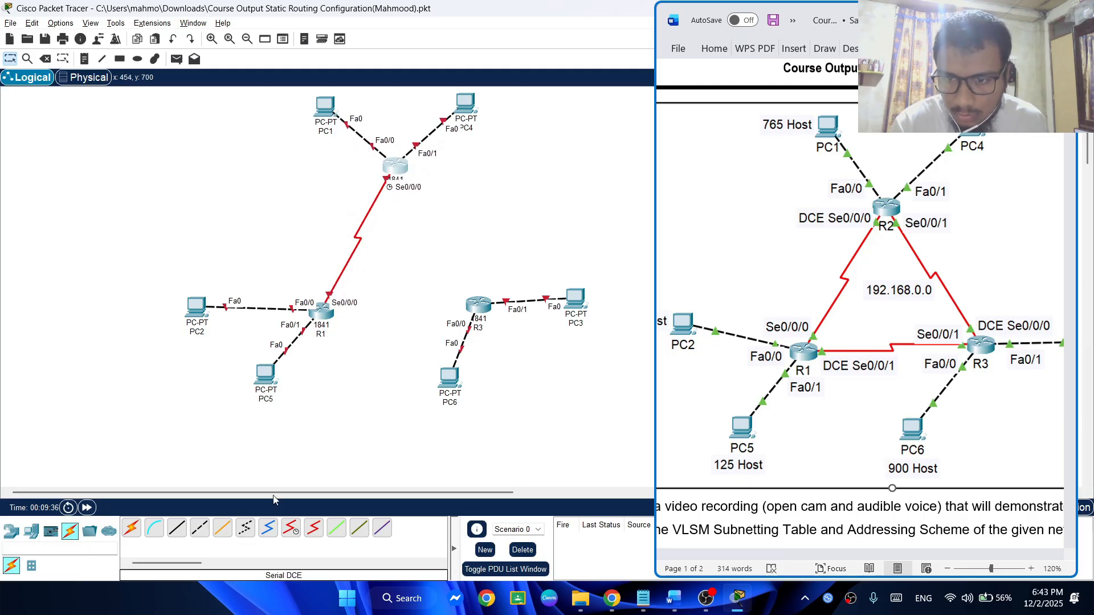
drag(327, 313, 331, 319)
click(292, 527)
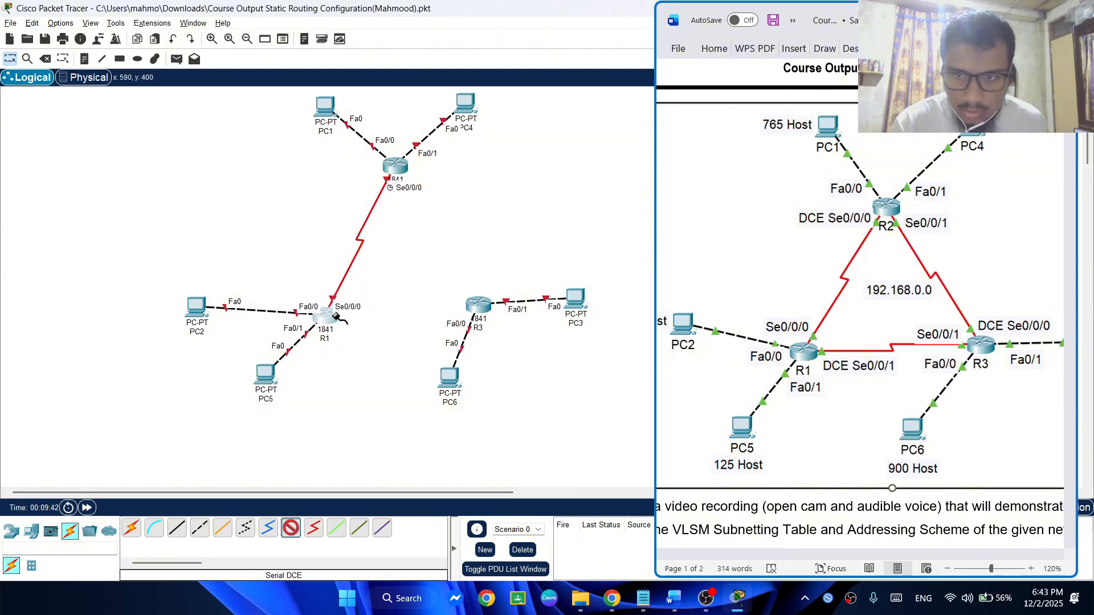
click(324, 316)
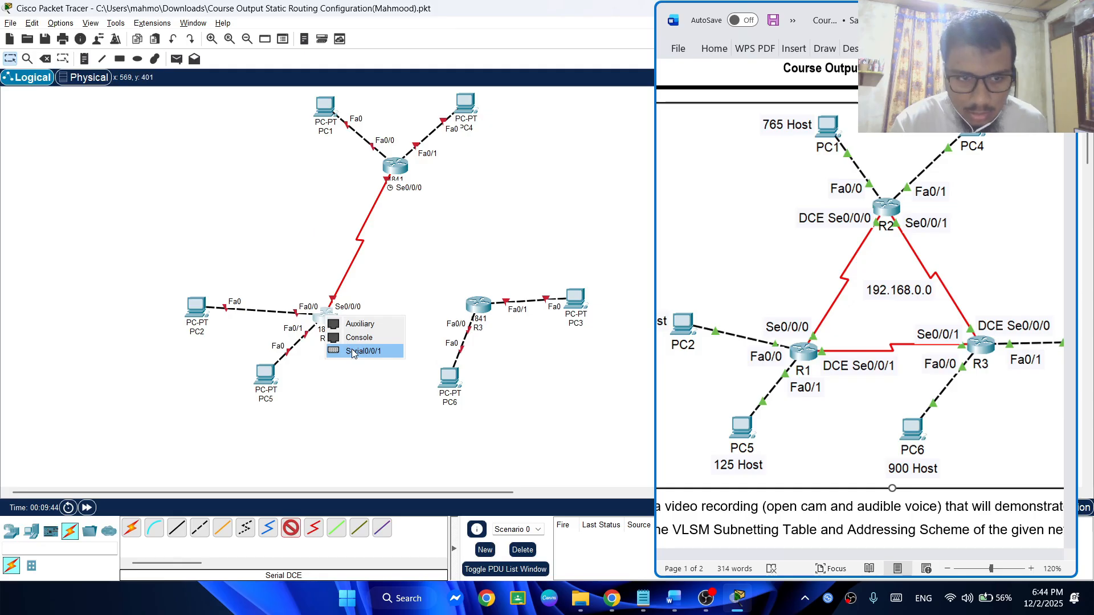
click(351, 351)
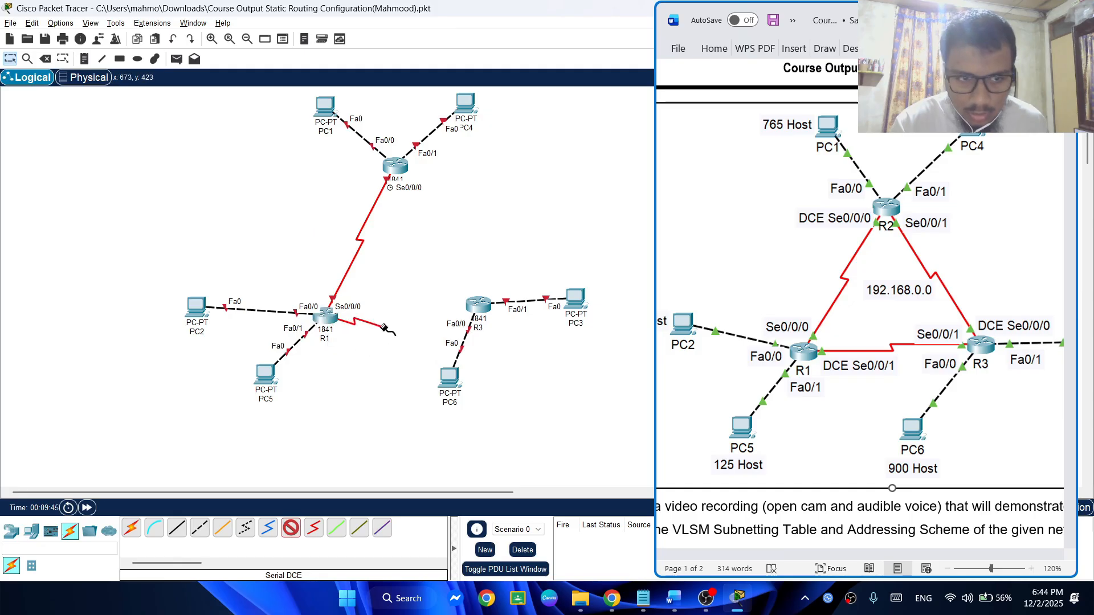
click(479, 306)
click(516, 354)
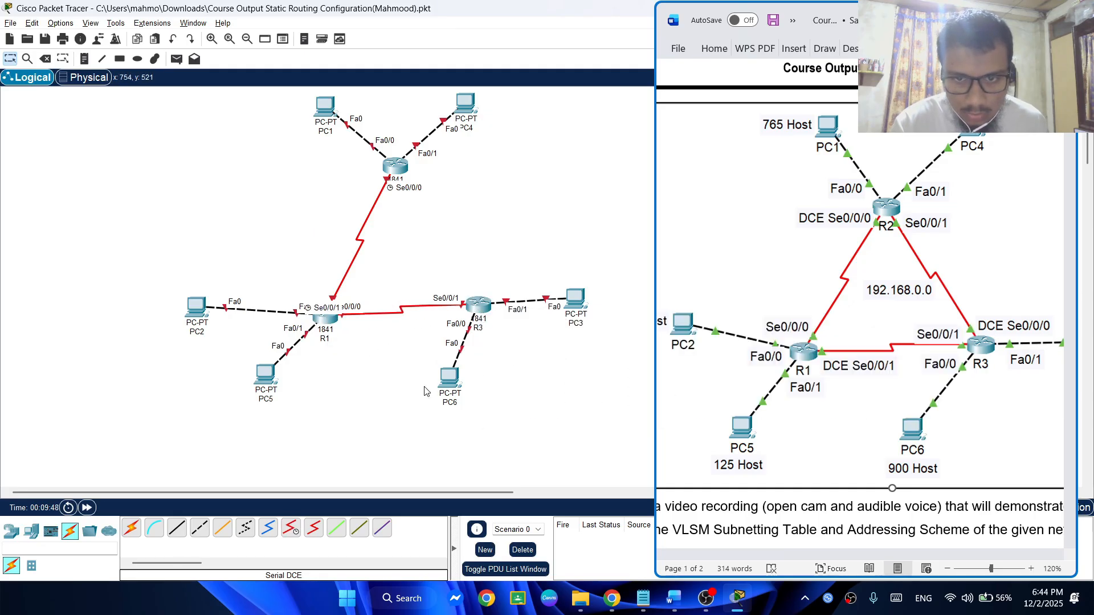
Connect R3's Serial0/0/0 as the DCE end to R2's Serial0/0/1 with a Serial DCE cable, and shift R2 slightly
click(291, 529)
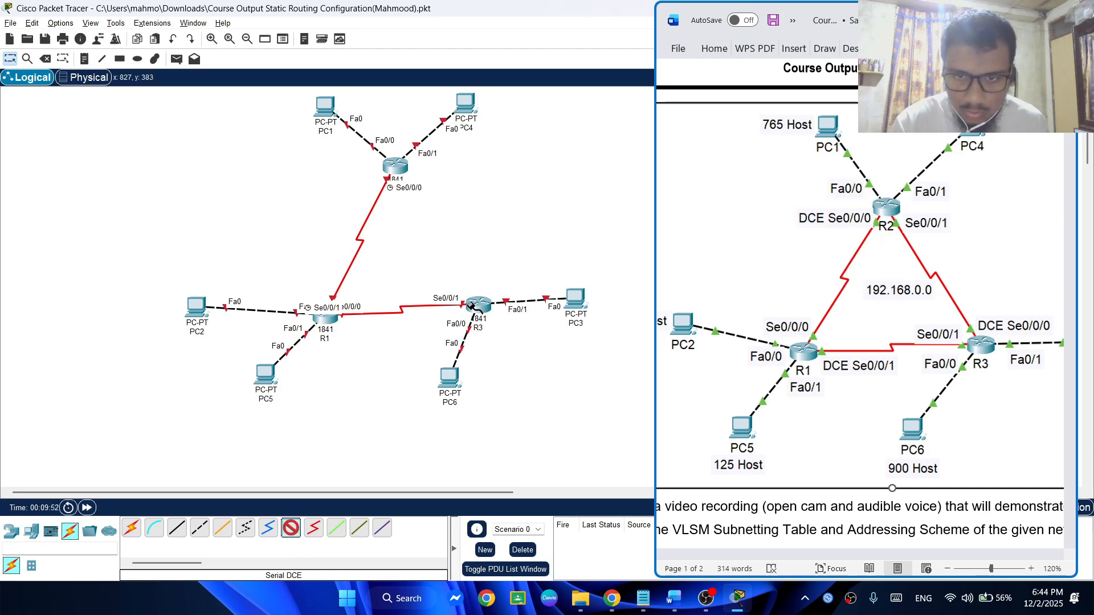
click(471, 306)
click(513, 337)
click(396, 170)
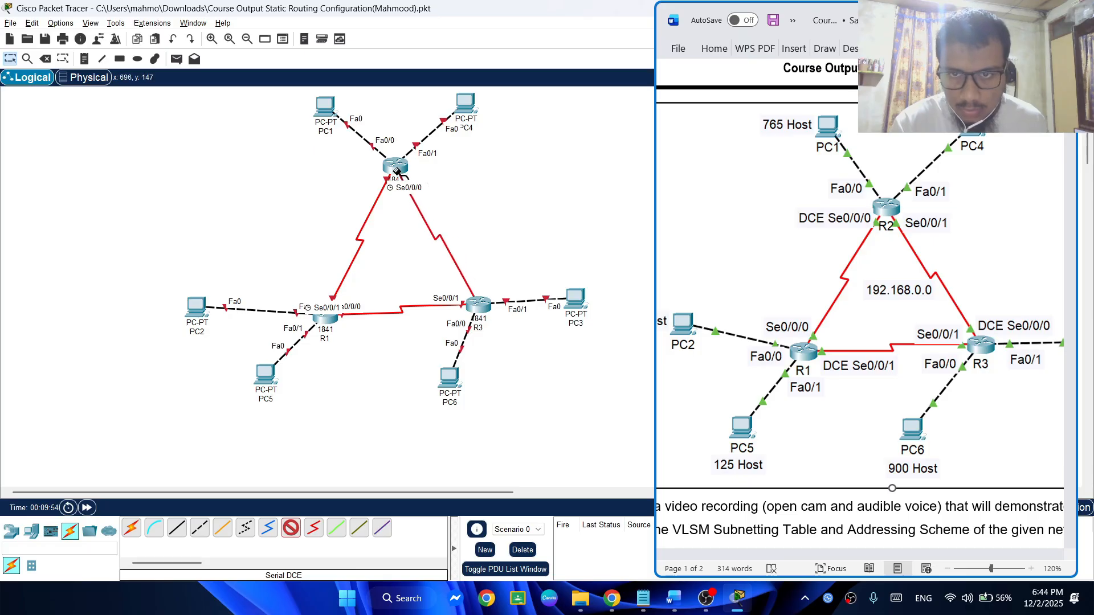
click(397, 169)
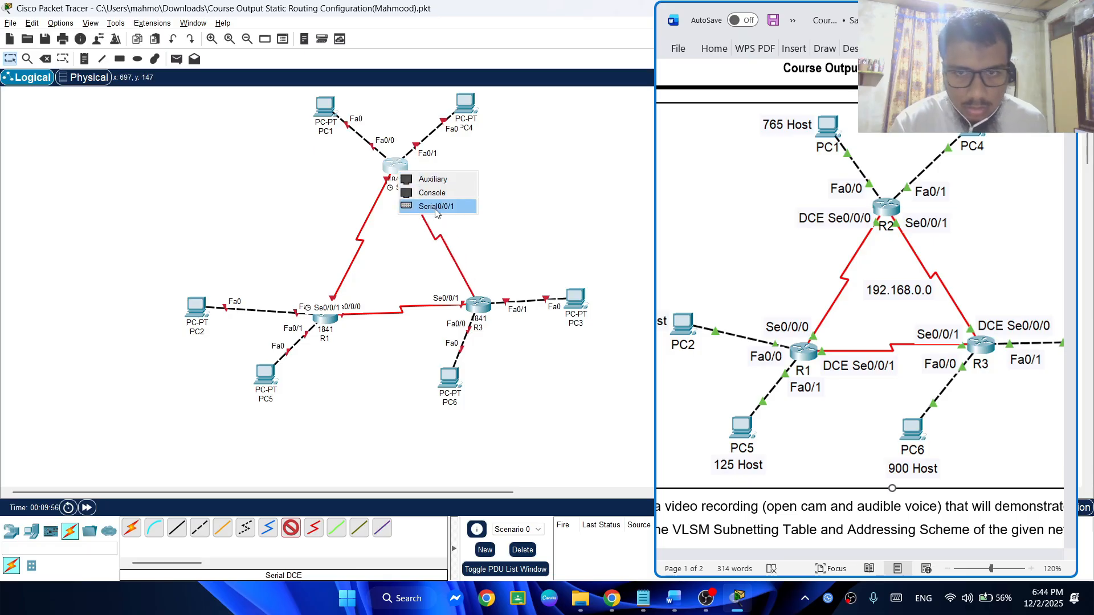
click(436, 208)
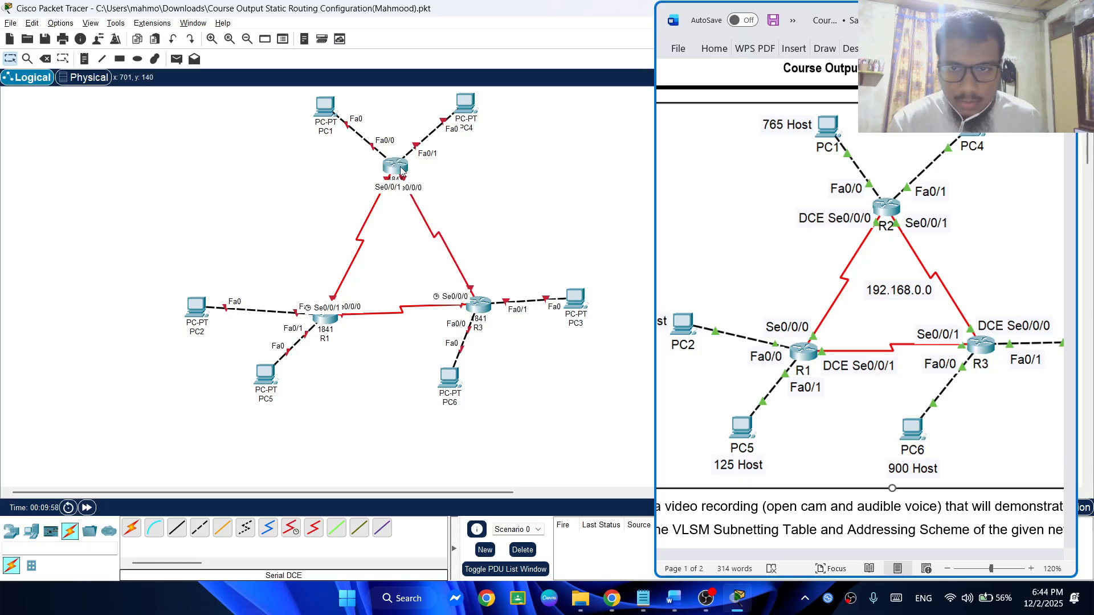
drag(401, 170, 408, 172)
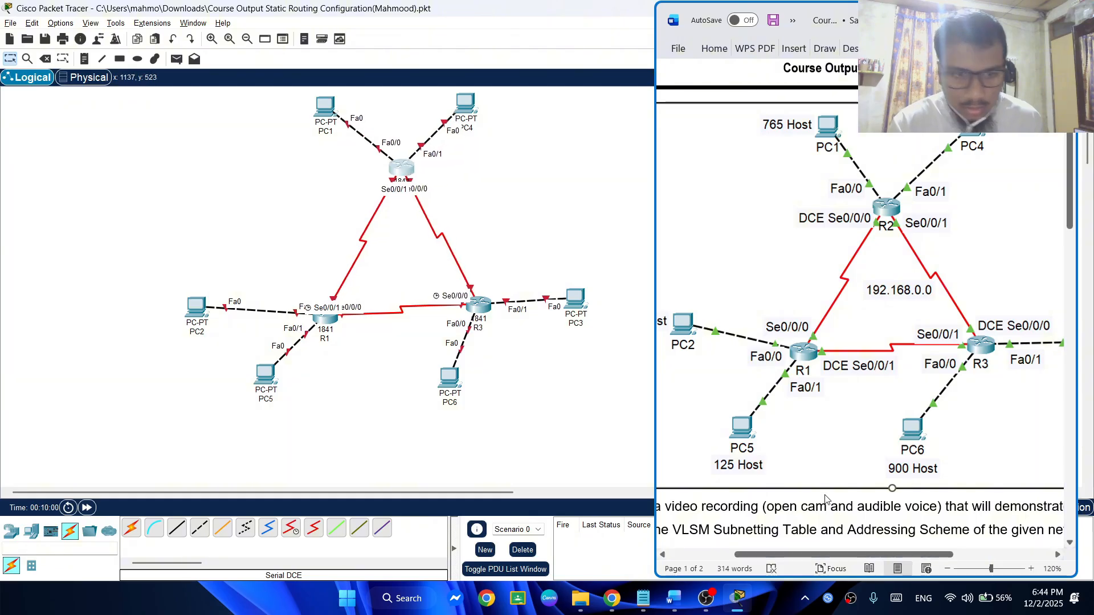
Put the assignment document away and review the end-device configuration instructions and the PC address table in the Notepad notes
click(995, 16)
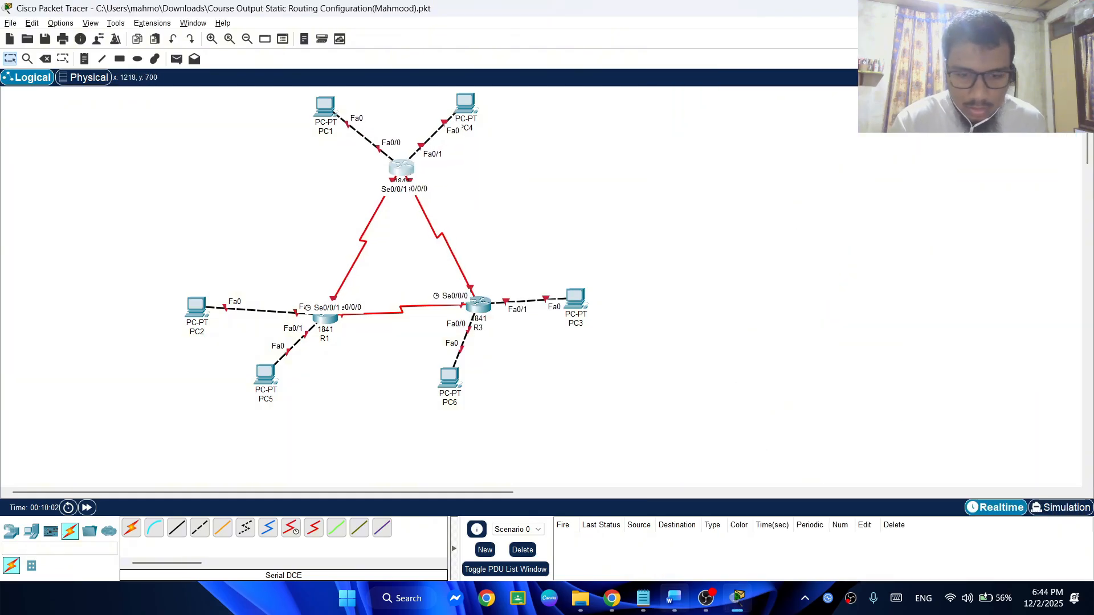
click(642, 598)
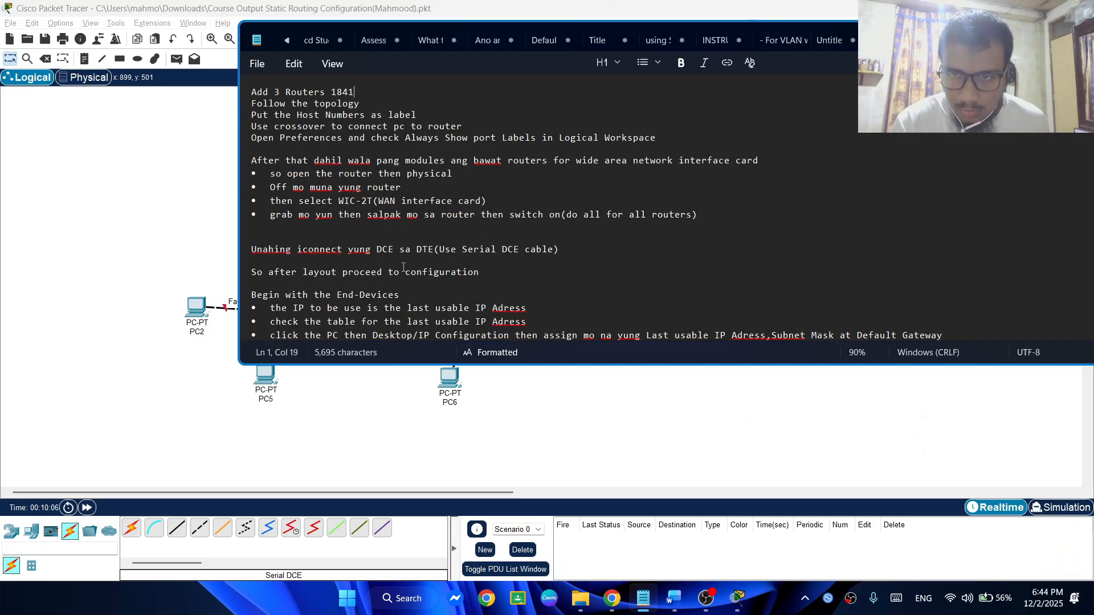
scroll(403, 267, down, 3)
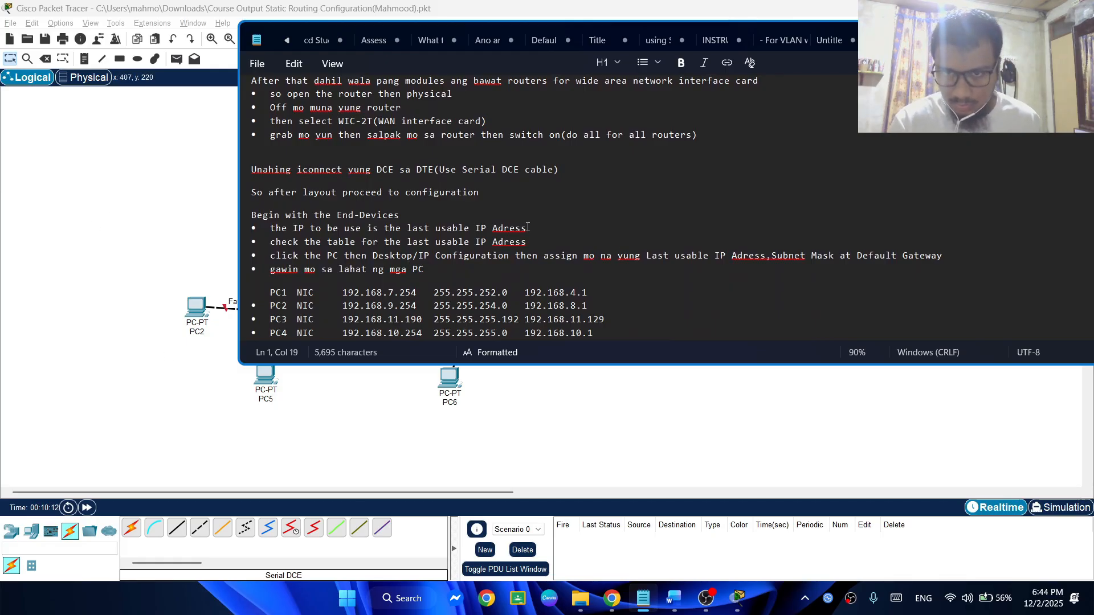
scroll(342, 201, down, 1)
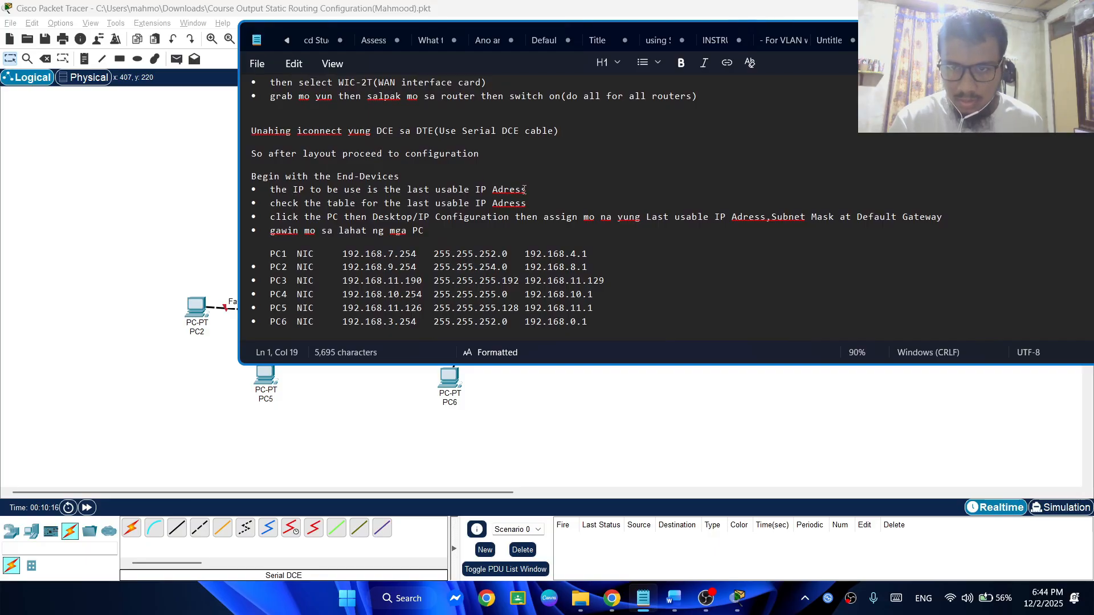
drag(441, 190, 504, 190)
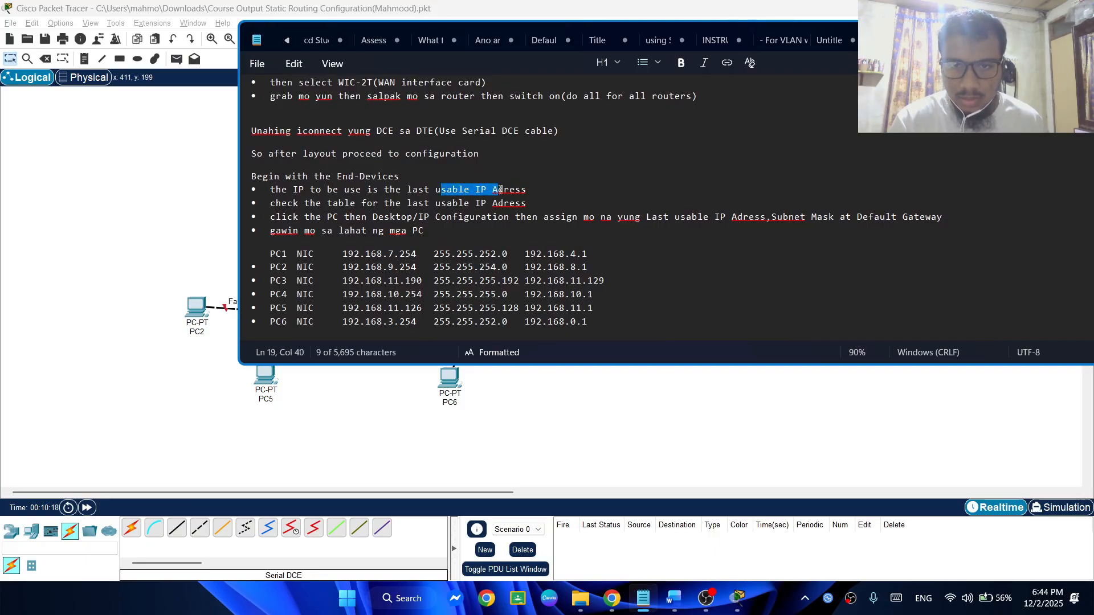
click(532, 190)
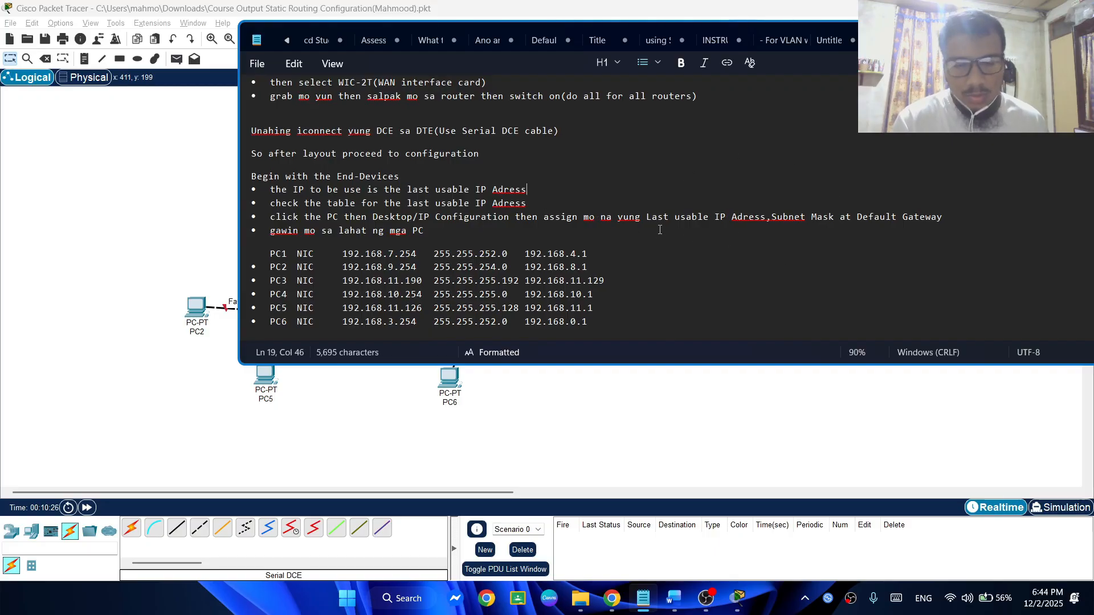
drag(666, 230, 817, 219)
click(789, 224)
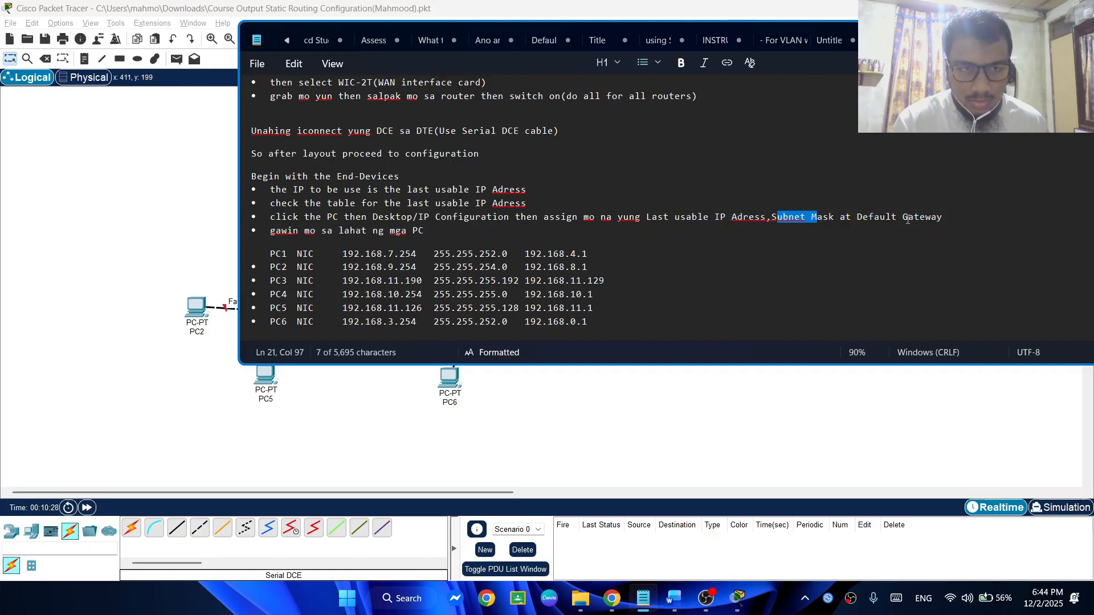
scroll(273, 254, down, 1)
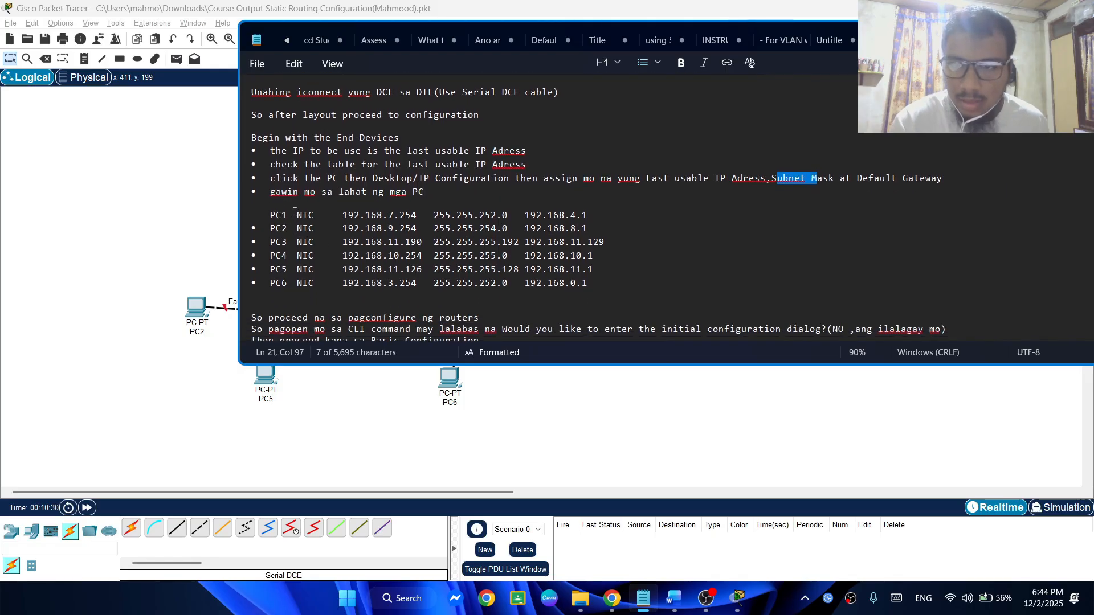
click(294, 209)
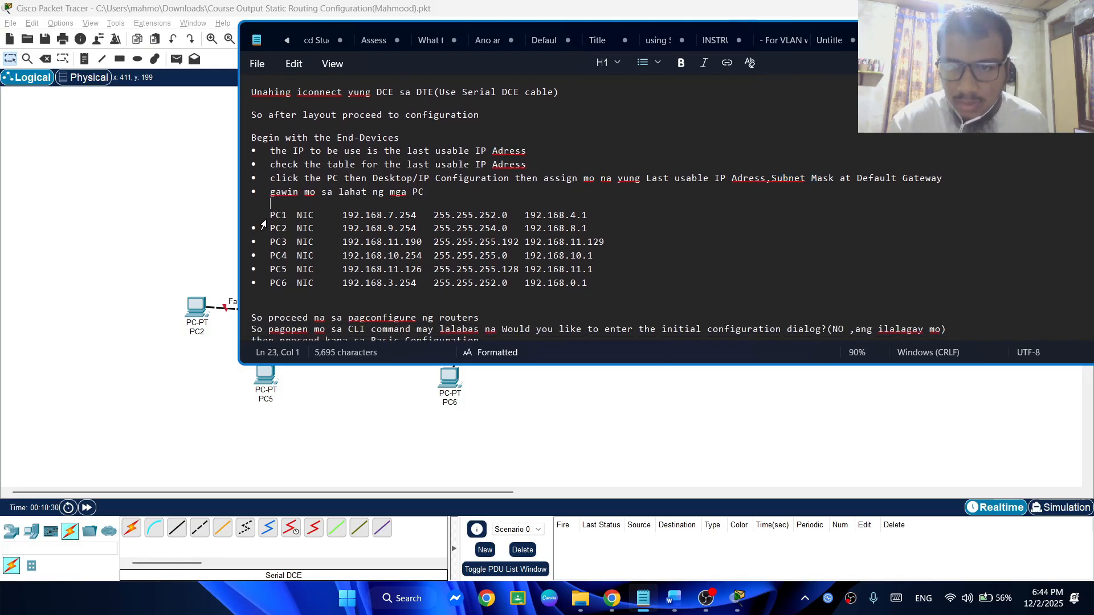
Open PC1's IP Configuration in Packet Tracer and arrange its window beside a narrowed Notepad window
click(172, 269)
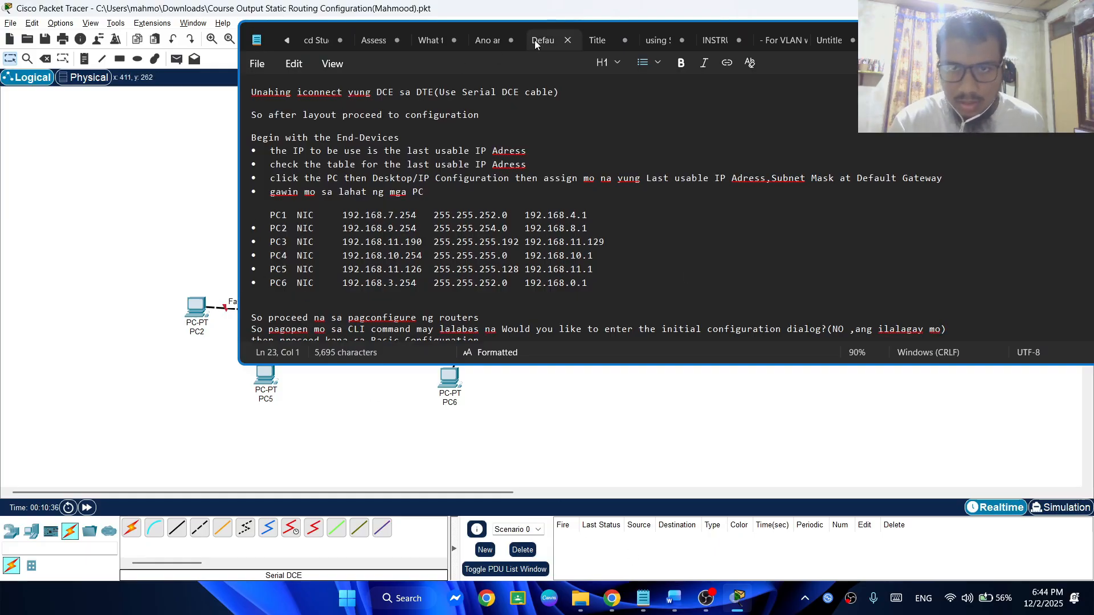
drag(535, 43, 552, 221)
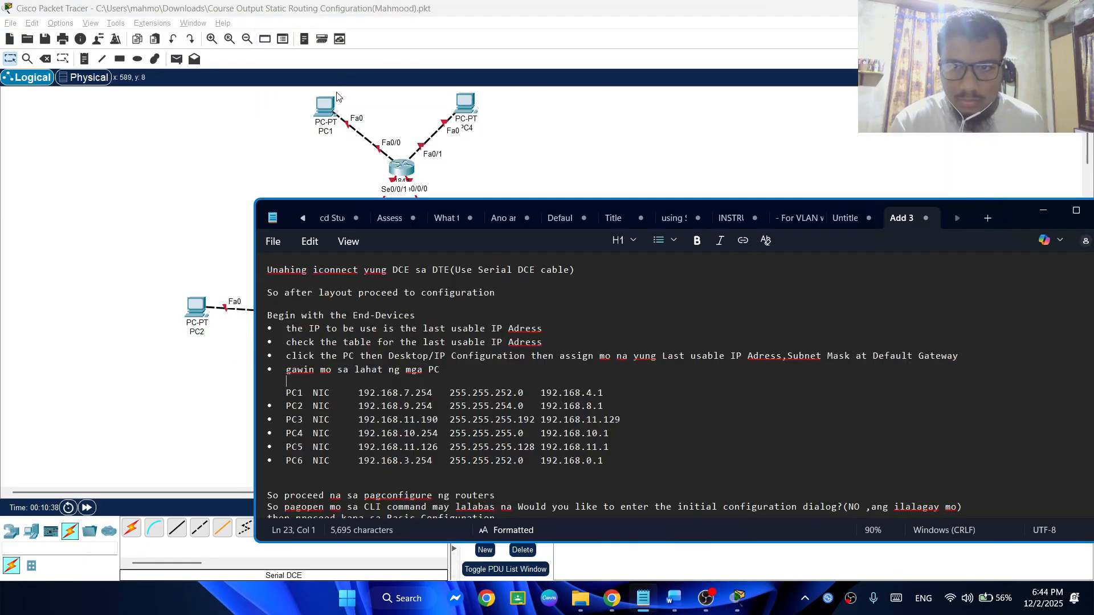
click(329, 104)
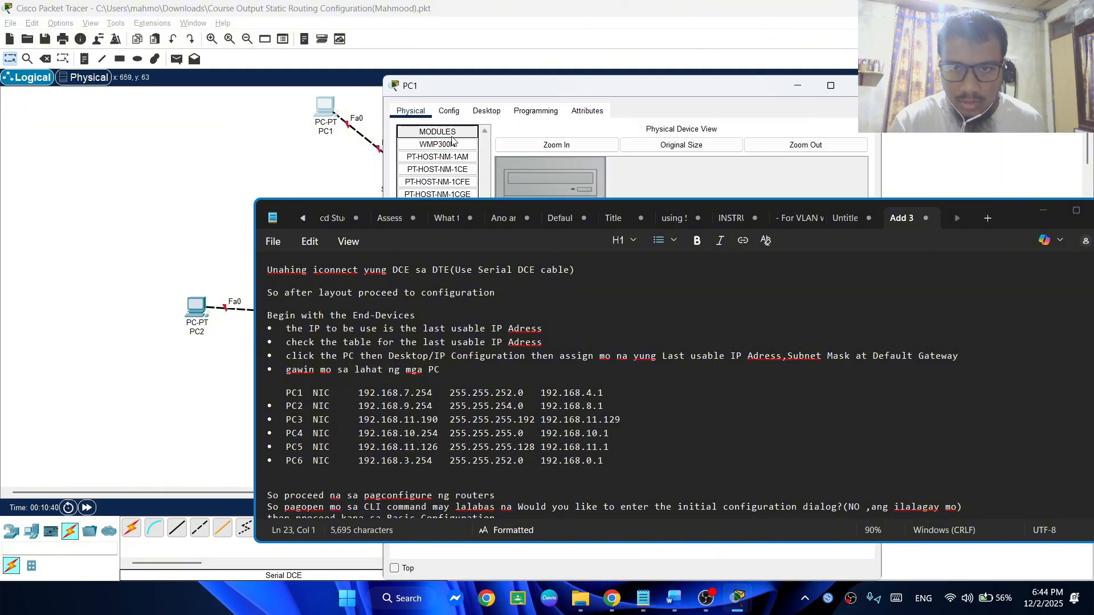
click(449, 111)
click(489, 110)
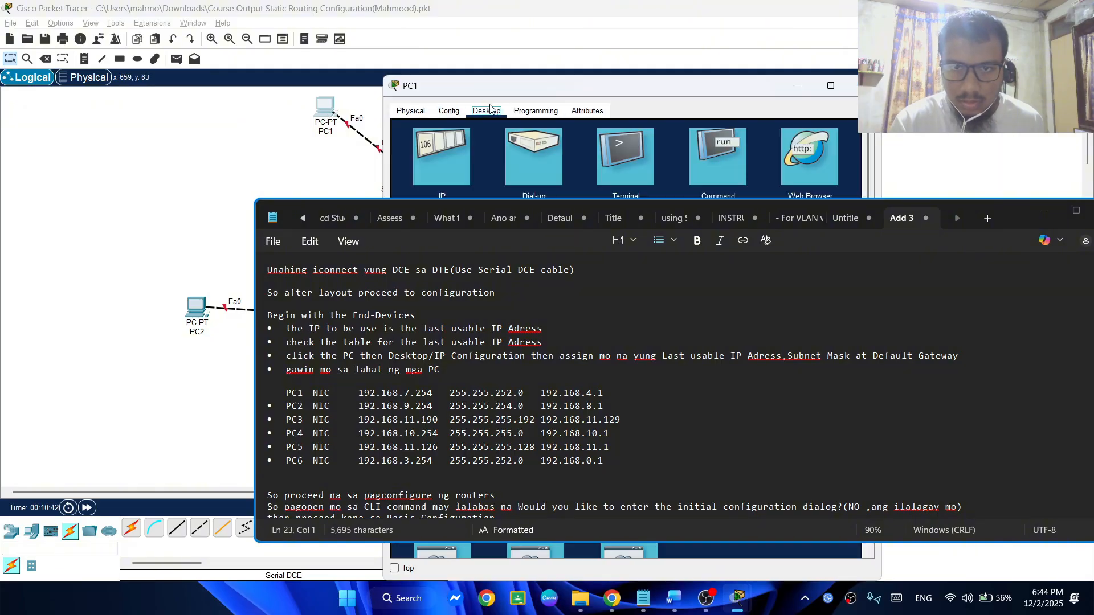
click(453, 154)
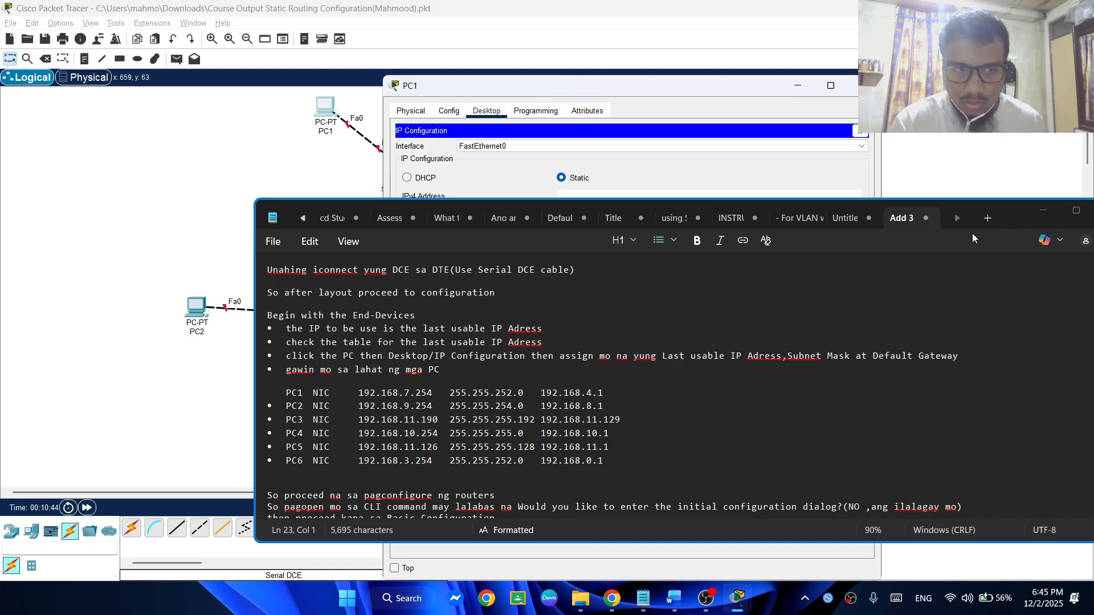
drag(253, 360, 640, 360)
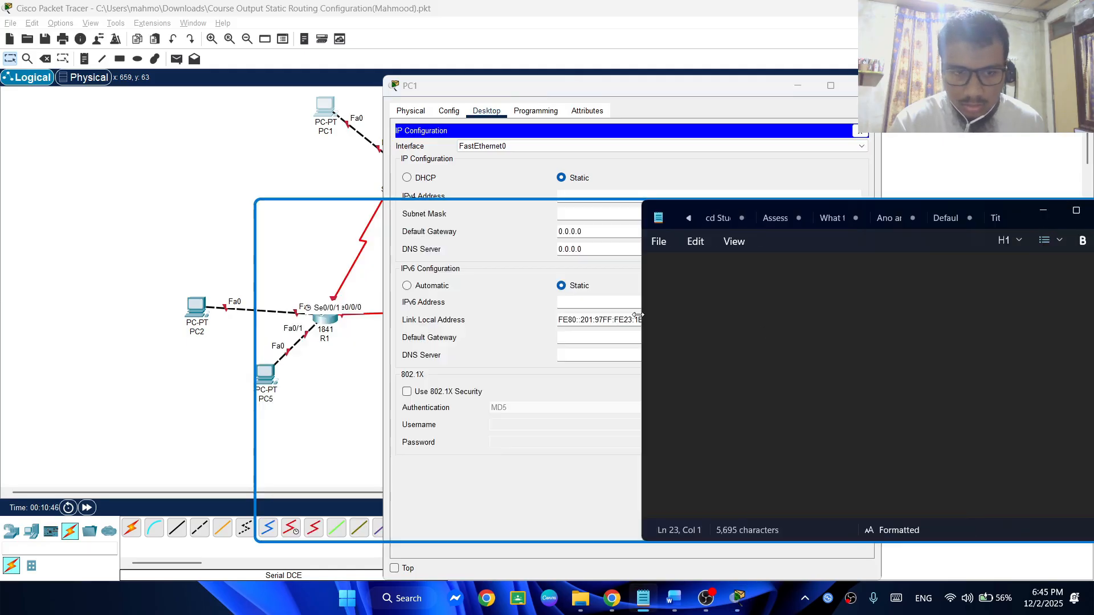
drag(634, 86, 361, 64)
Set PC1's static IPv4 address to 192.168.7.254 and its subnet mask to 255.255.252.0
click(321, 168)
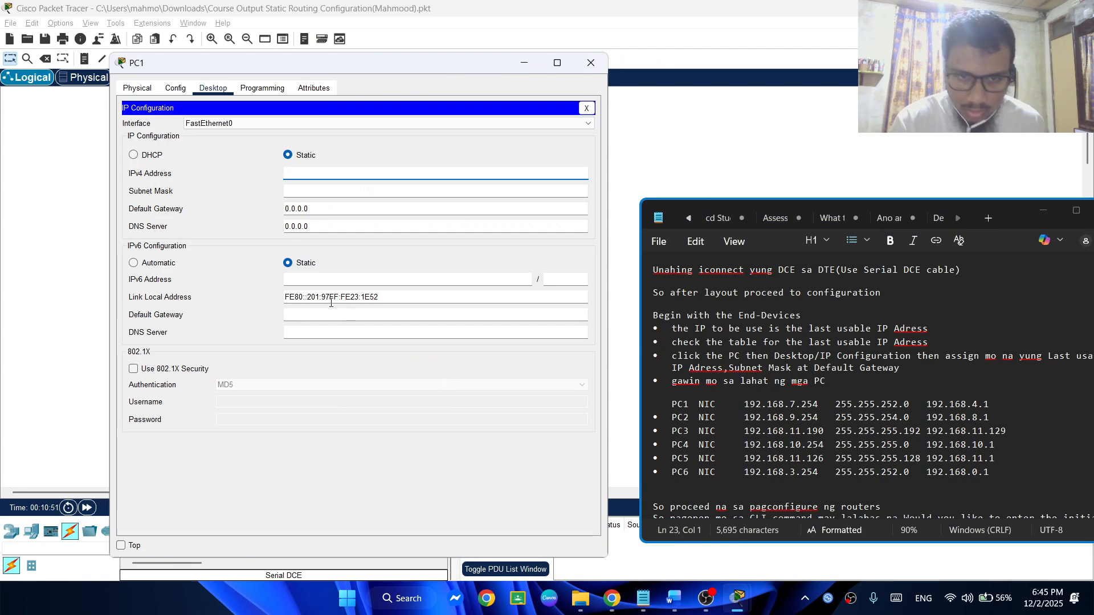
text(192.168.7)
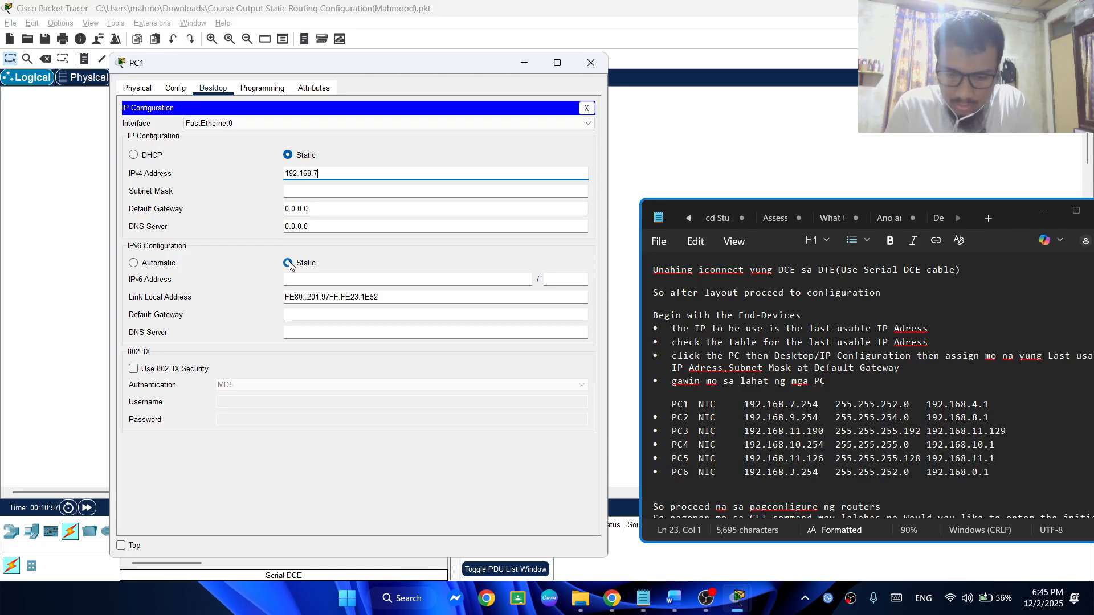
text(.2)
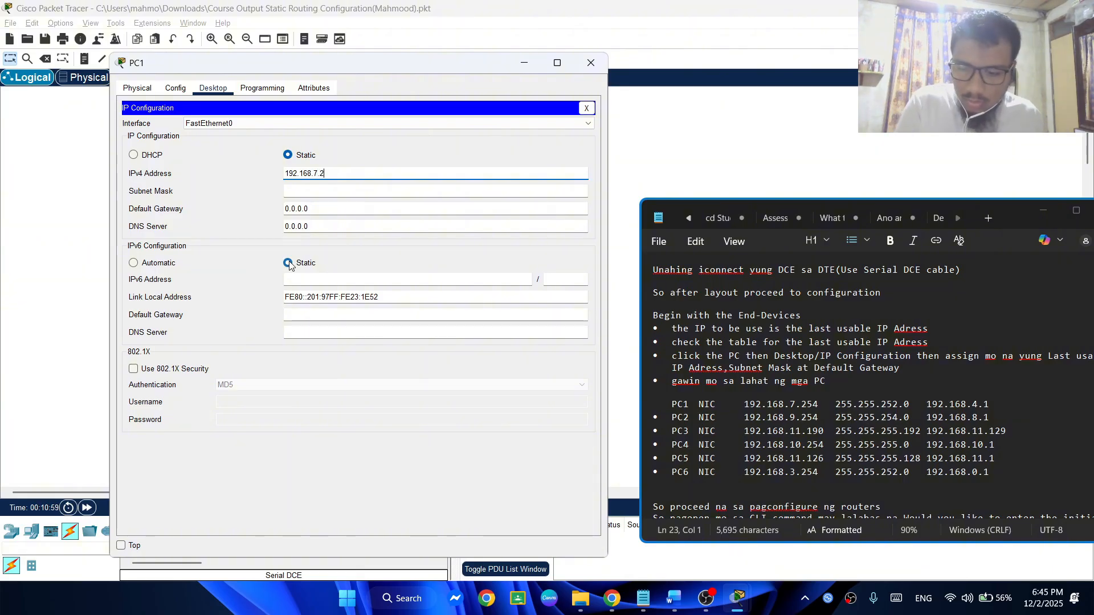
text(54)
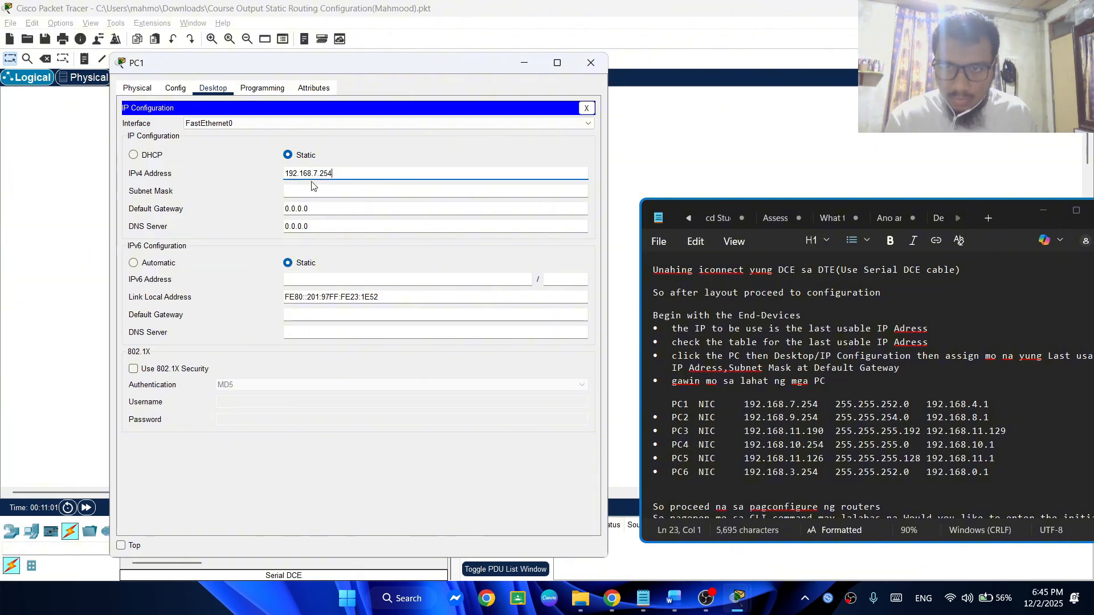
click(321, 191)
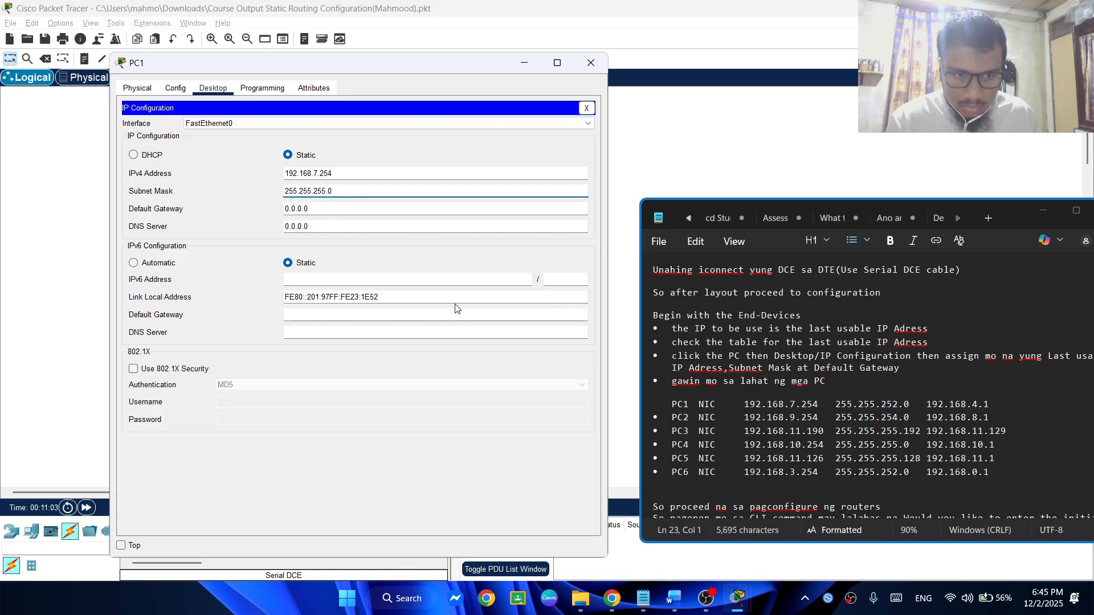
drag(836, 405, 903, 414)
click(321, 193)
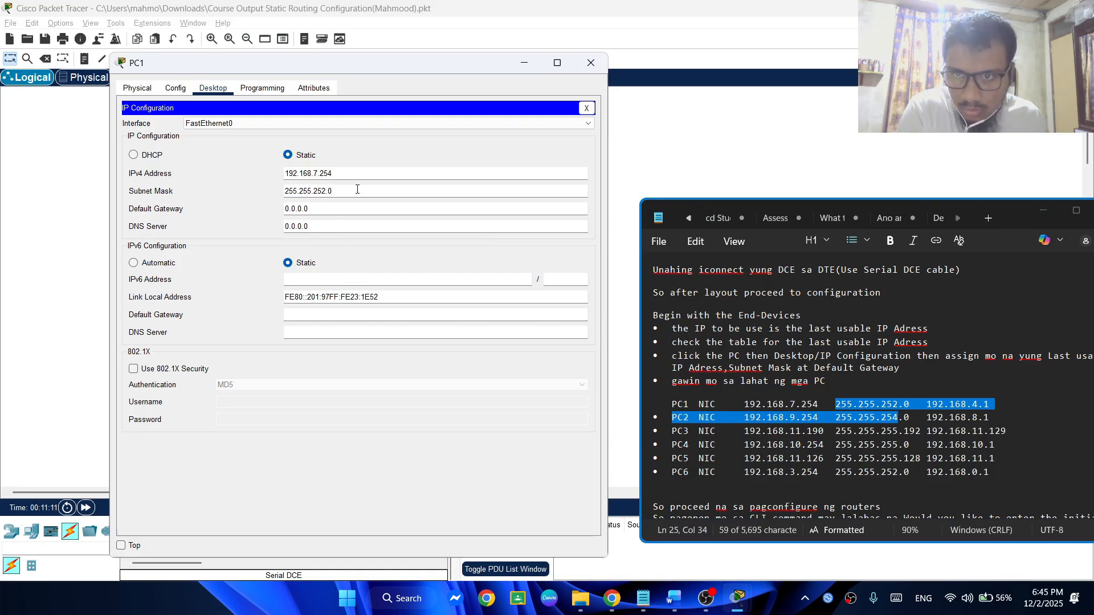
Set PC1's default gateway to 192.168.4.1
click(341, 206)
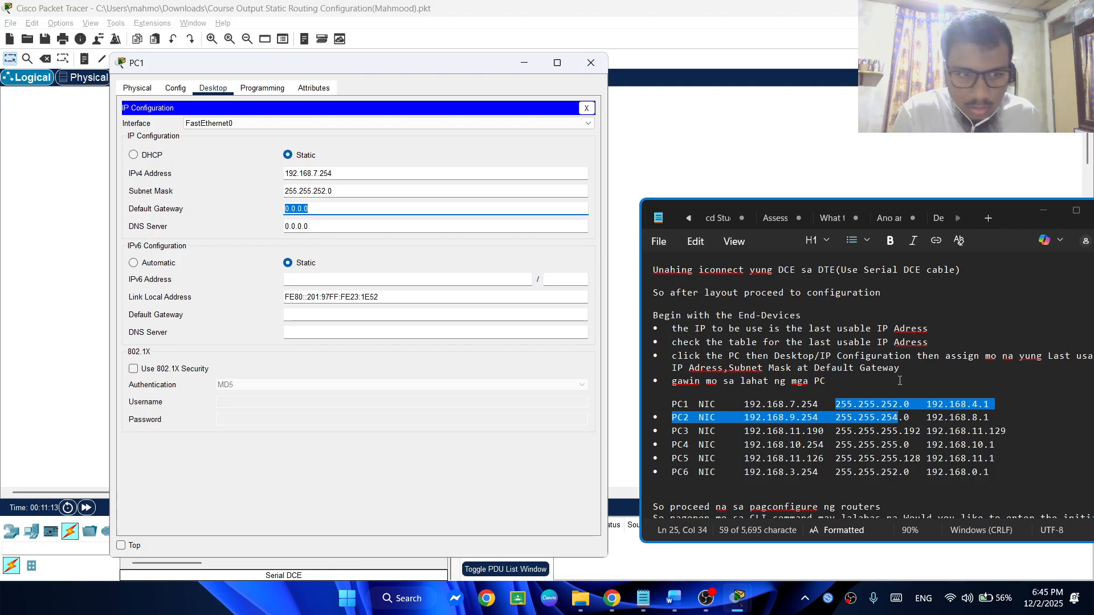
click(997, 404)
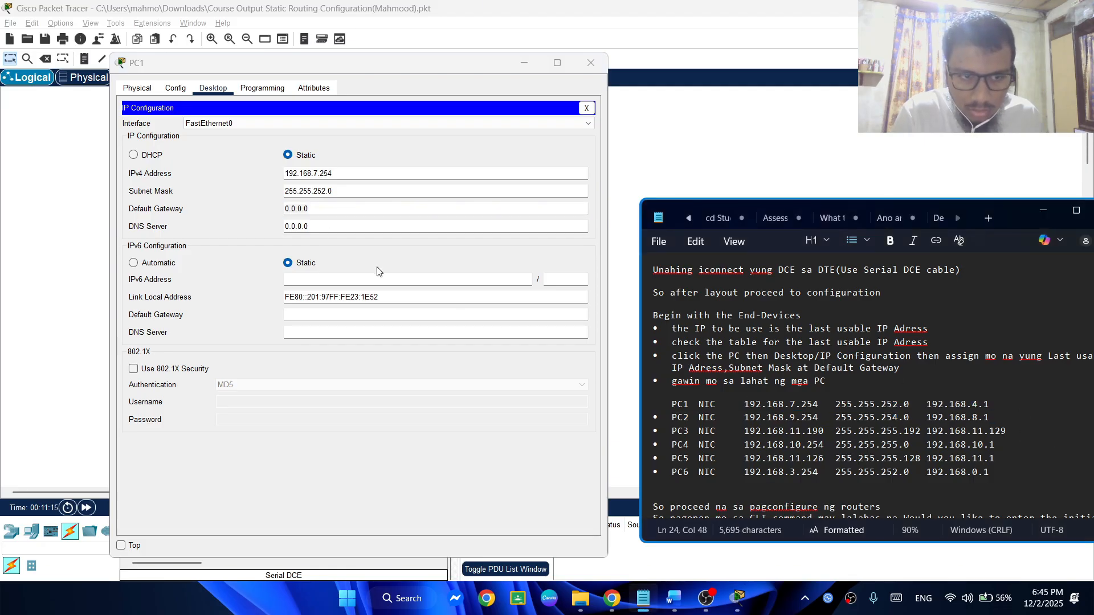
double_click(294, 209)
text(1)
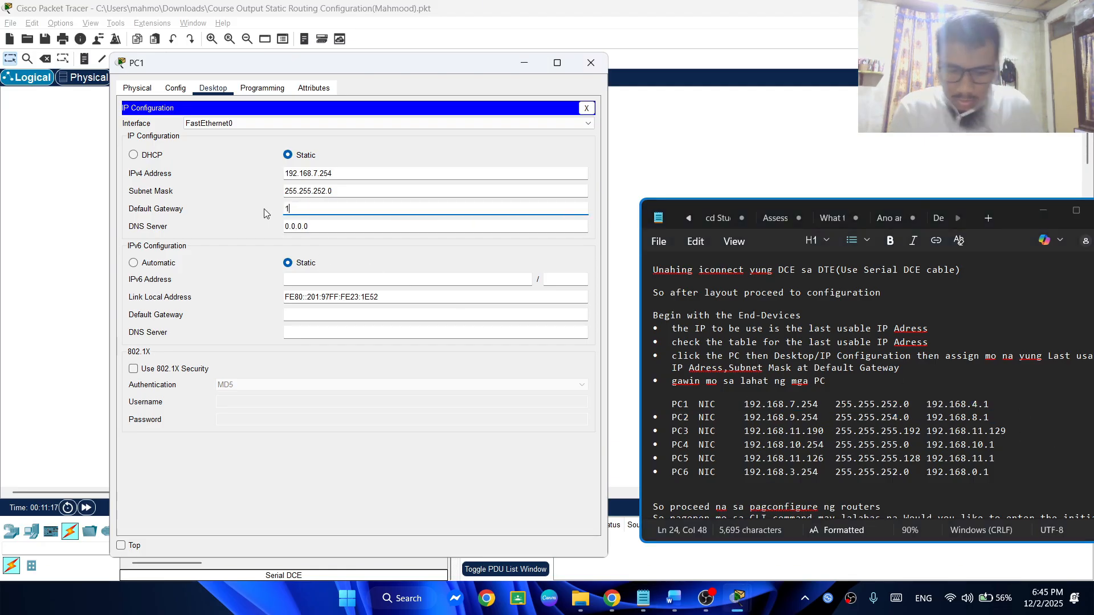
text(92.16)
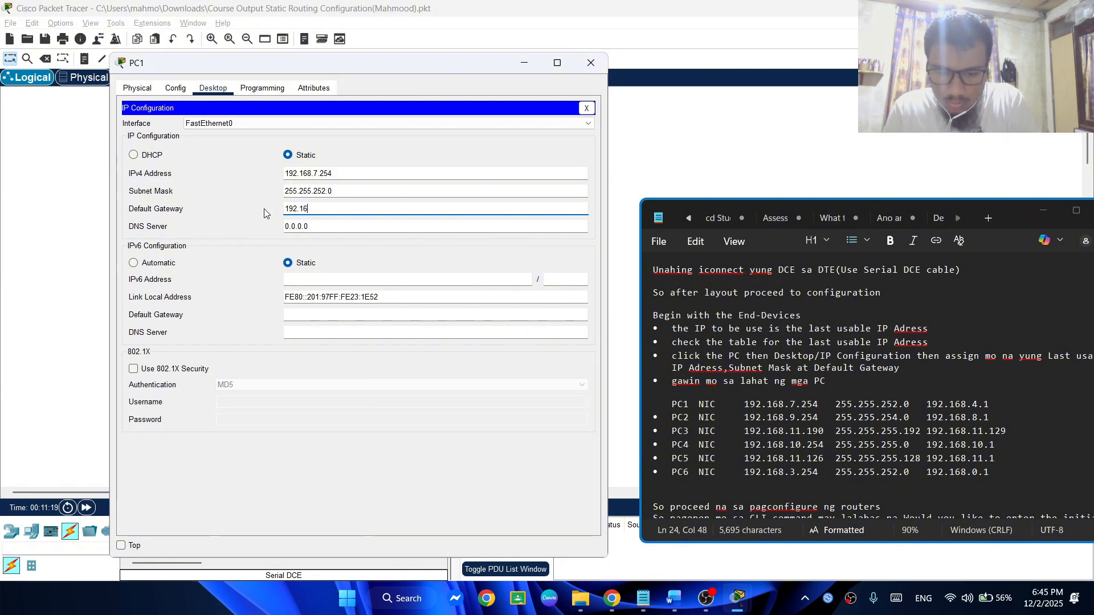
text(8)
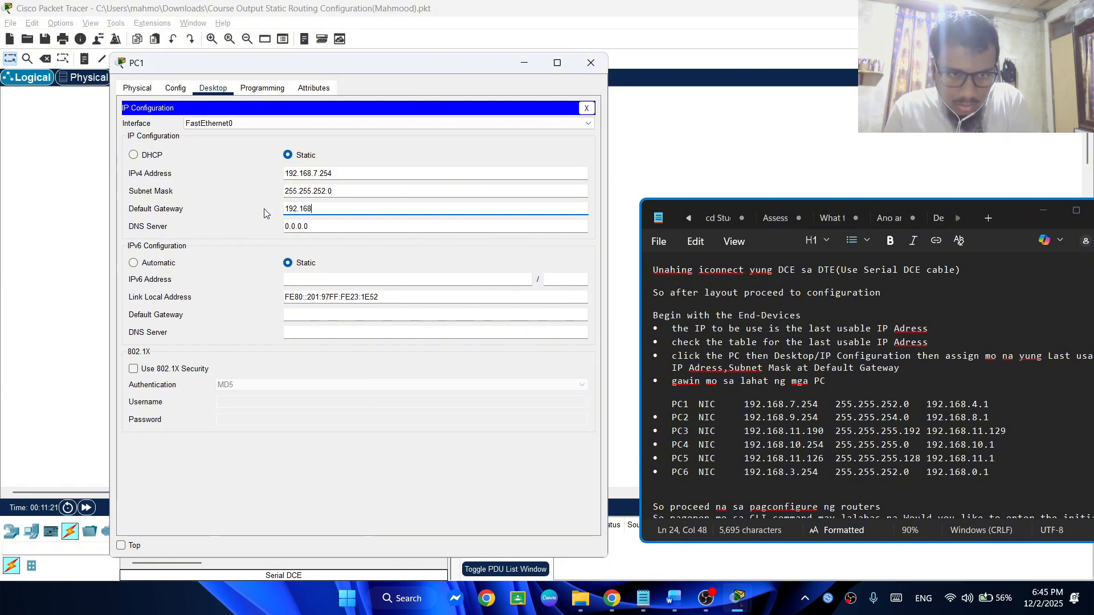
text(.4.1)
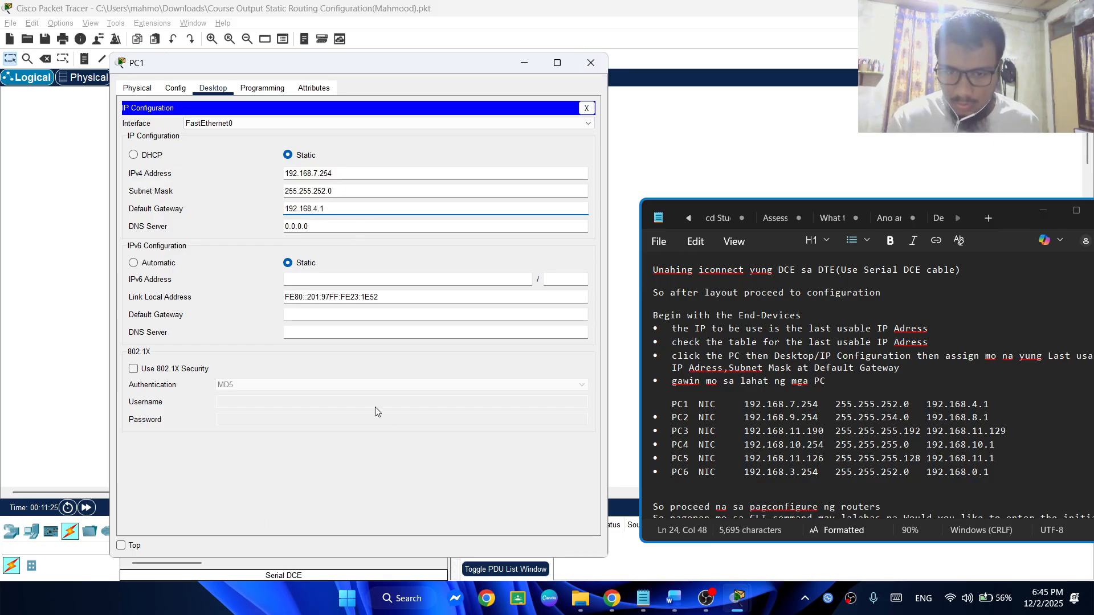
click(382, 134)
click(218, 86)
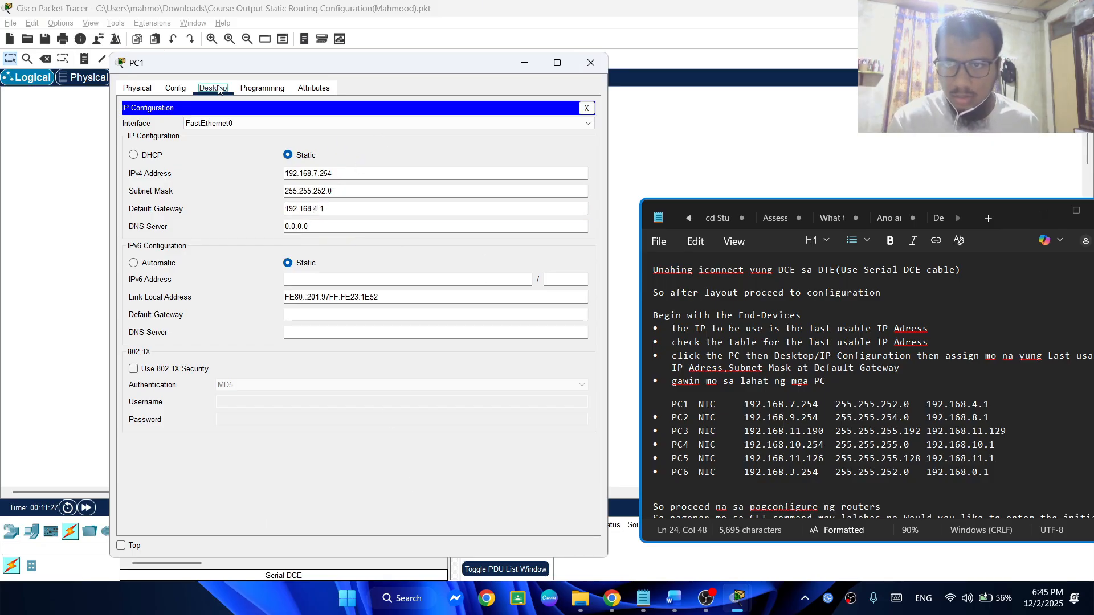
Bring up the Word assignment document, examine its VLSM subnetting table and the PC rows of the addressing table, and minimize it
click(674, 598)
scroll(832, 268, down, 5)
ctrl+scroll(846, 298, down, 3)
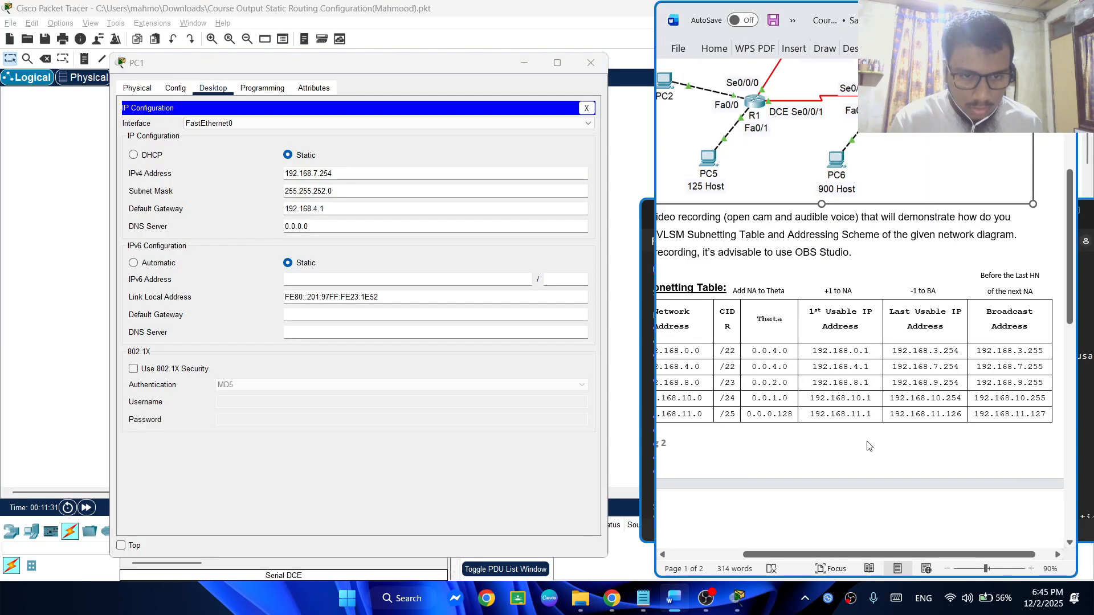
scroll(1041, 327, left, 4)
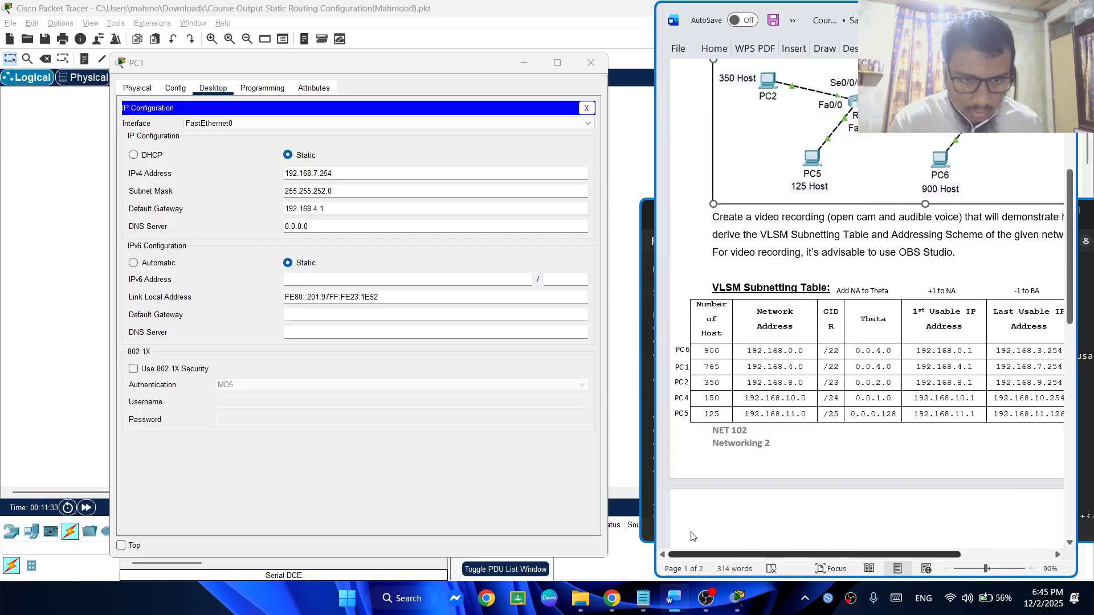
drag(1069, 283, 1069, 496)
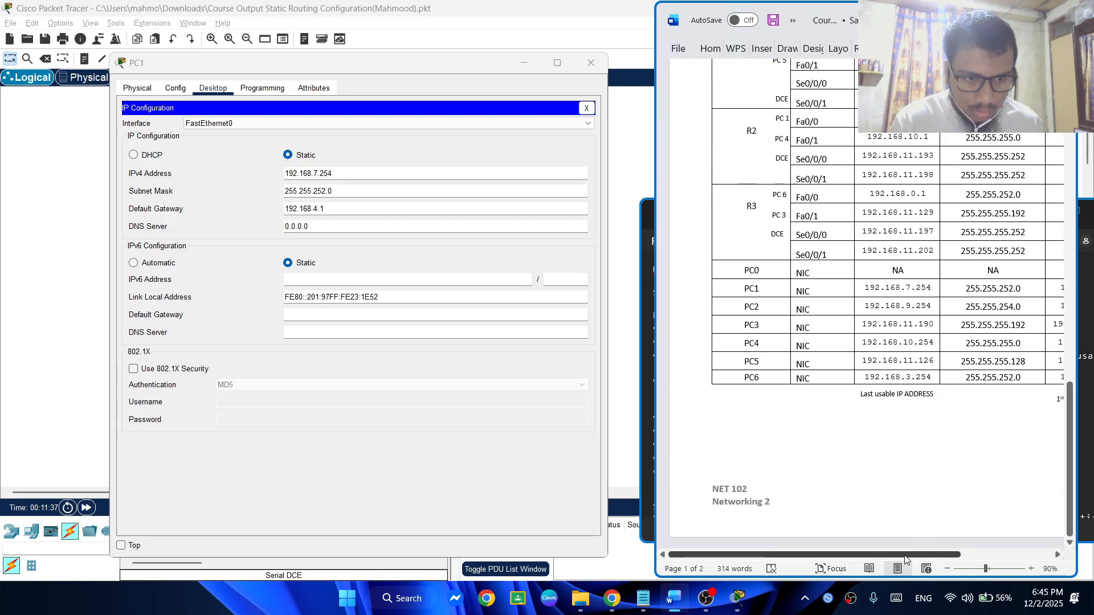
drag(907, 554, 970, 561)
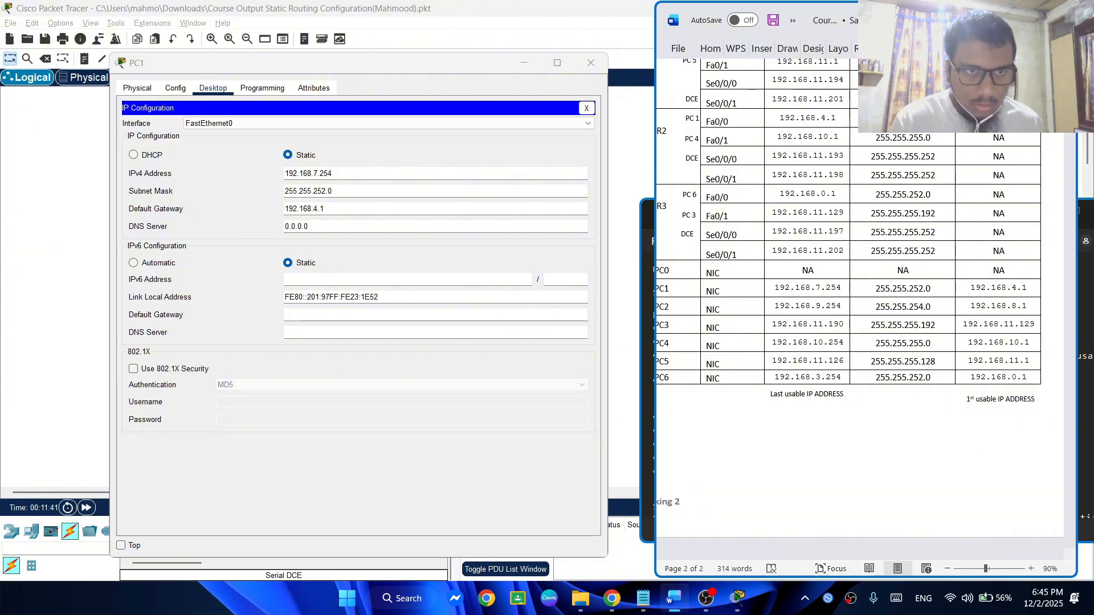
drag(890, 12, 314, 45)
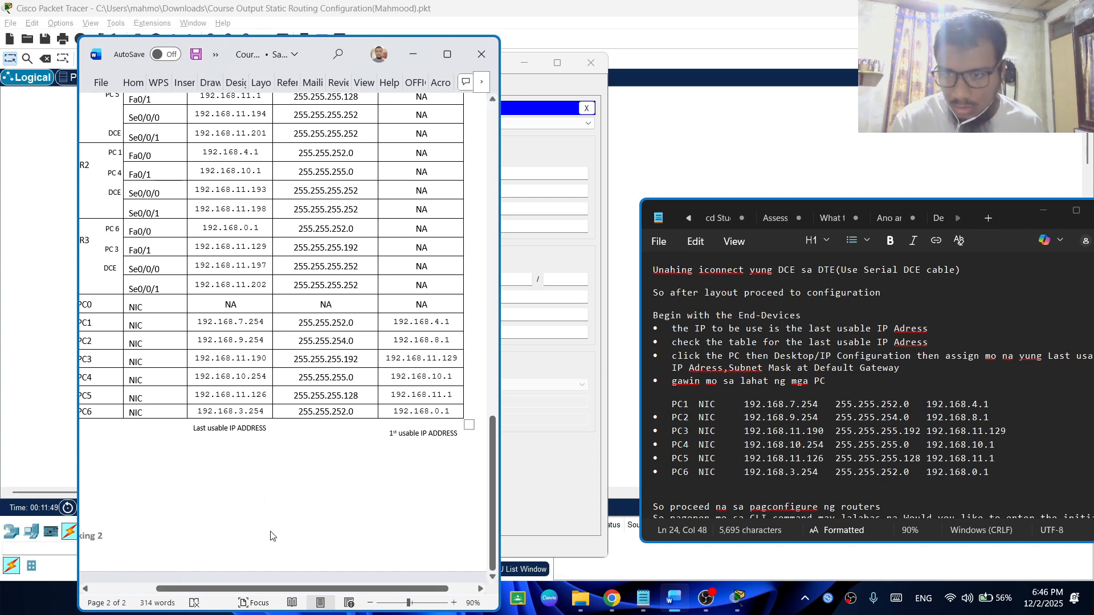
drag(288, 590, 291, 591)
drag(507, 460, 487, 255)
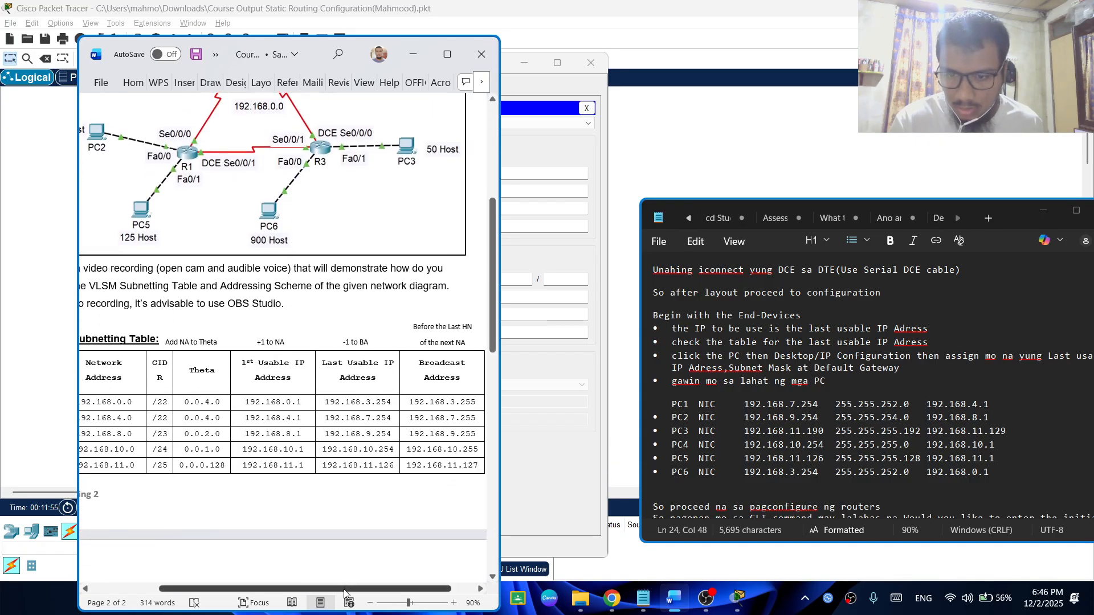
drag(349, 590, 297, 588)
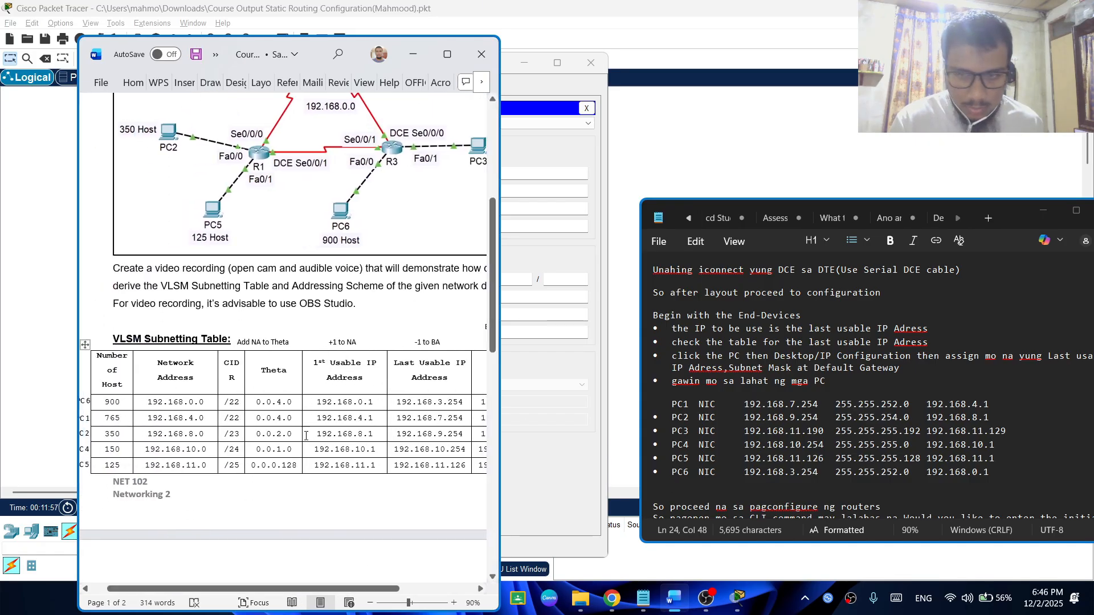
click(413, 54)
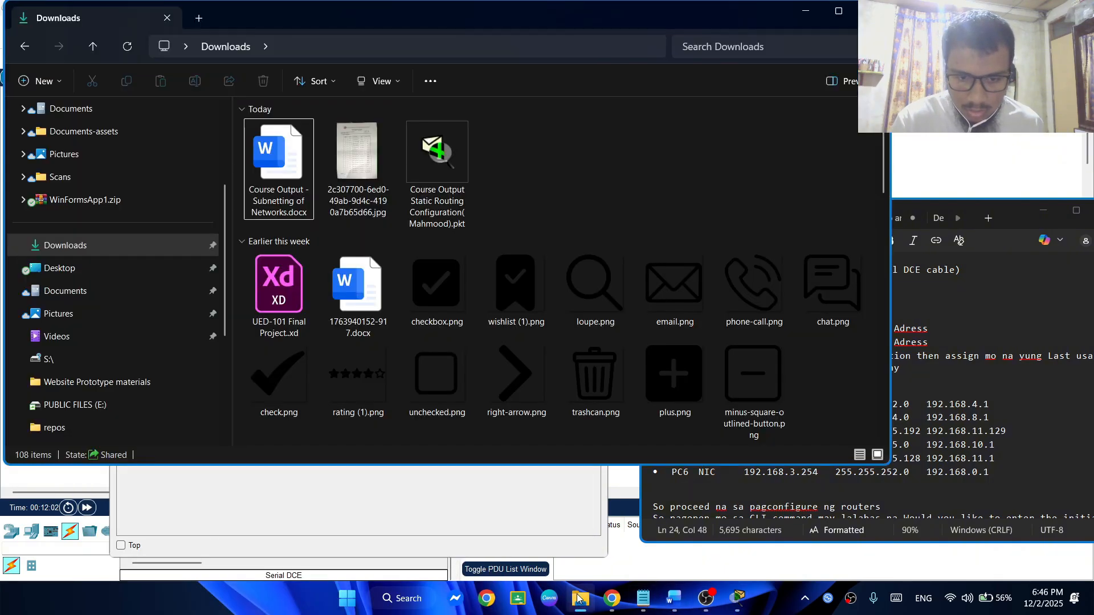
Open the handwritten subnet reference photo from the Downloads folder, examine its prefixes, subnet masks and host counts, and minimize it
click(580, 598)
double_click(379, 166)
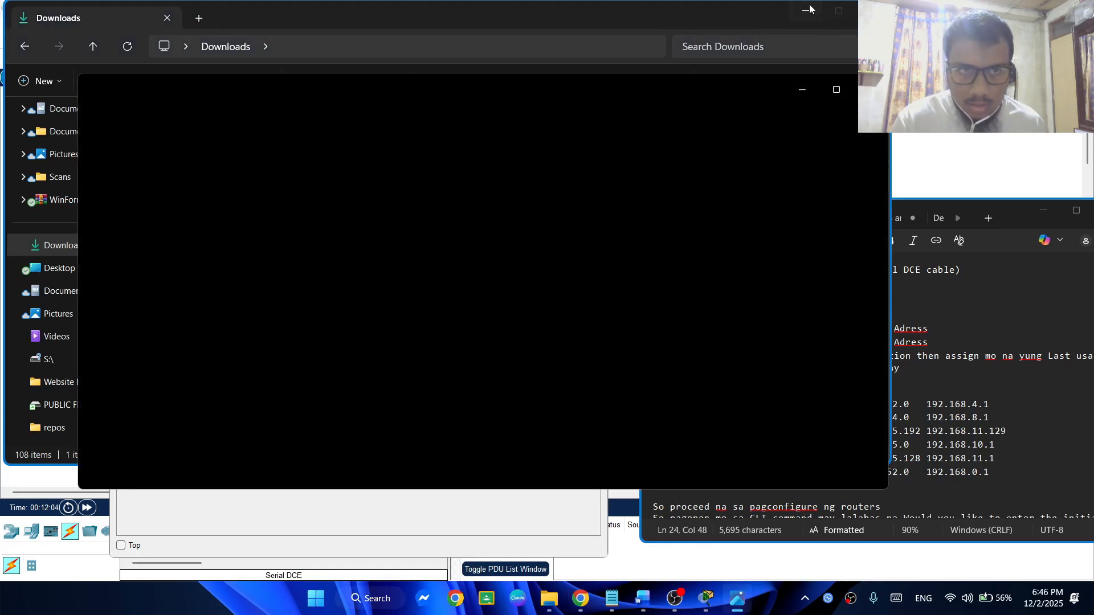
click(802, 10)
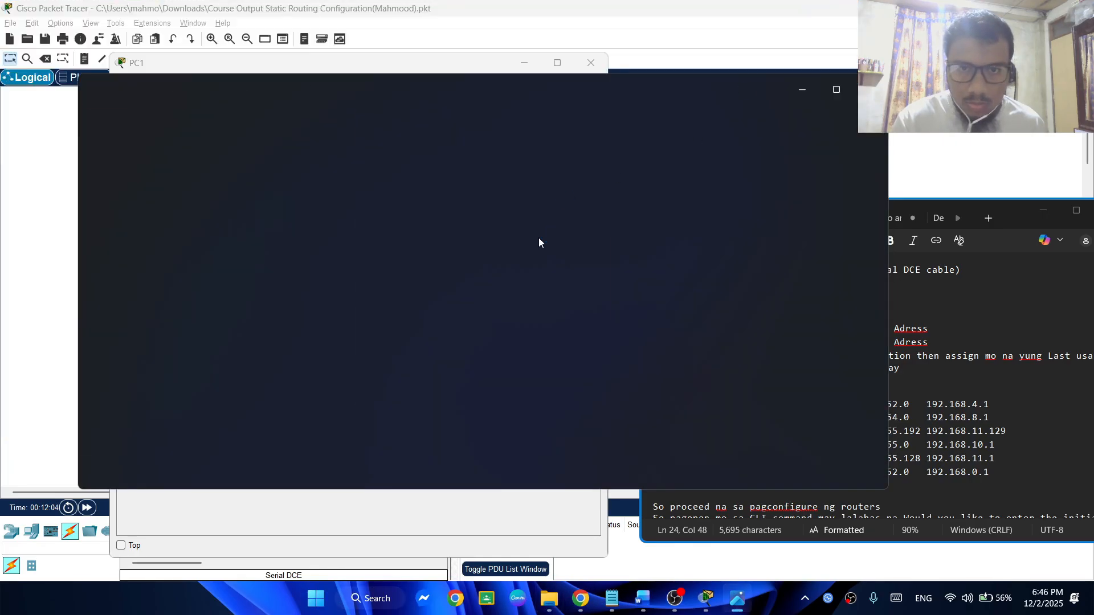
scroll(466, 187, up, 4)
drag(467, 188, 463, 225)
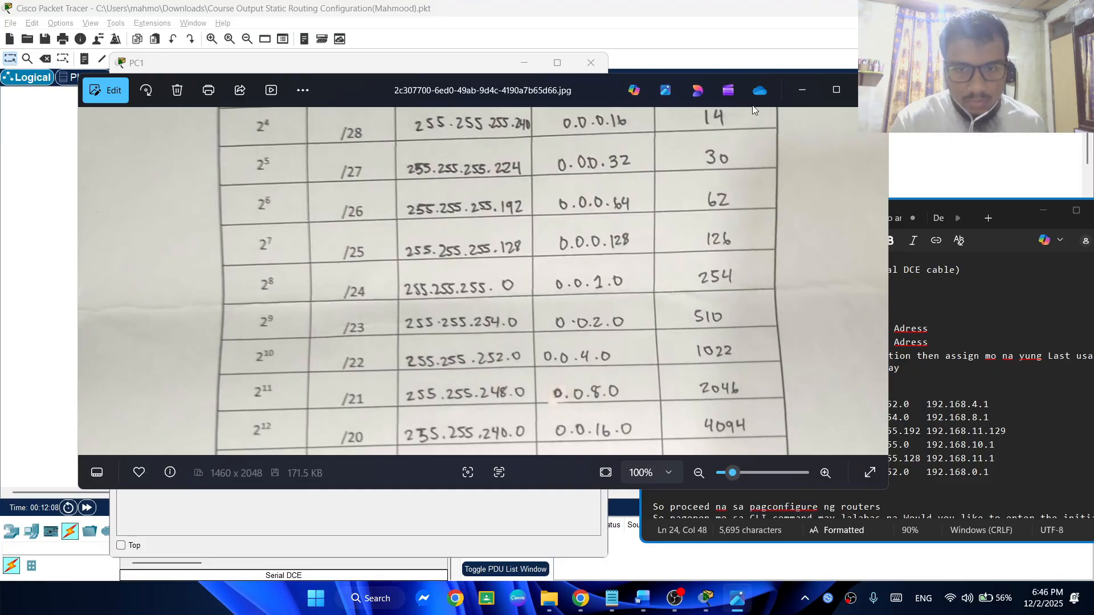
click(801, 89)
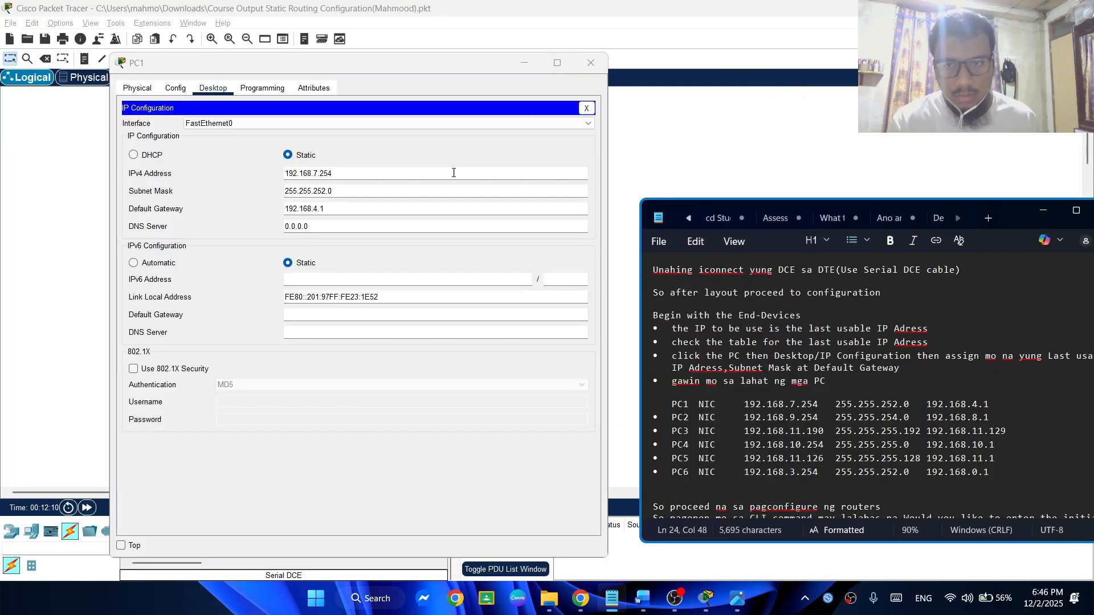
Close PC1's window in Packet Tracer and open PC2's IP Configuration, placing its window clear of the Notepad notes
click(427, 156)
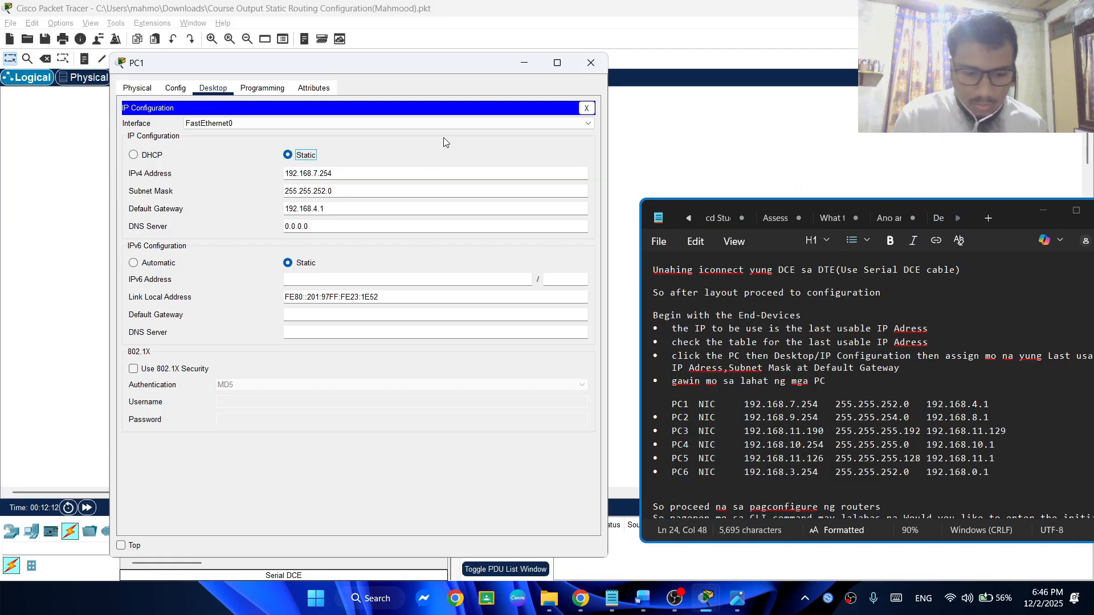
click(590, 63)
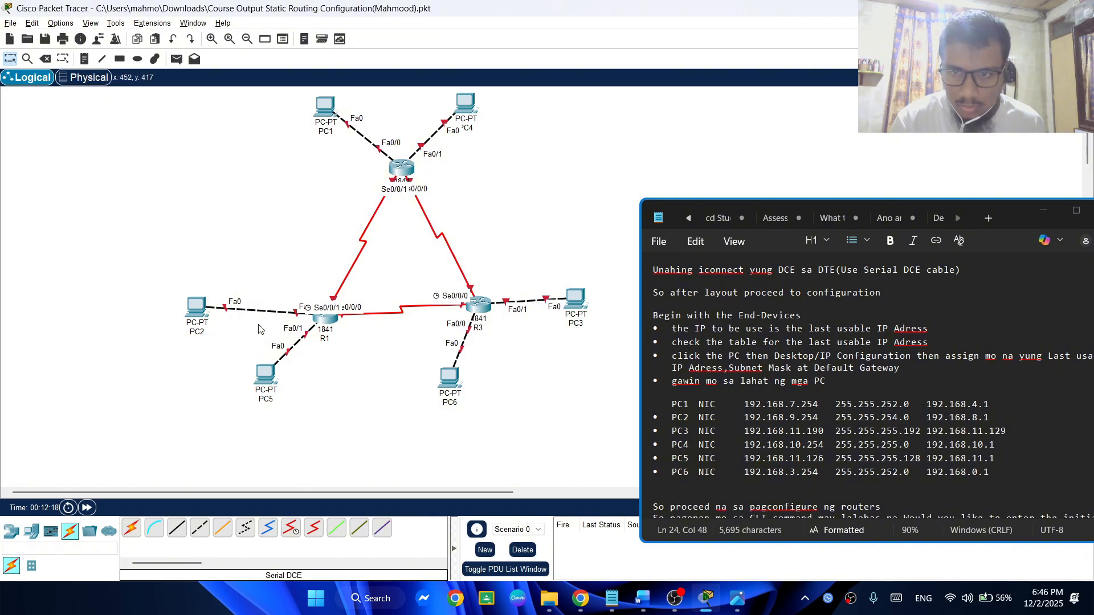
click(196, 306)
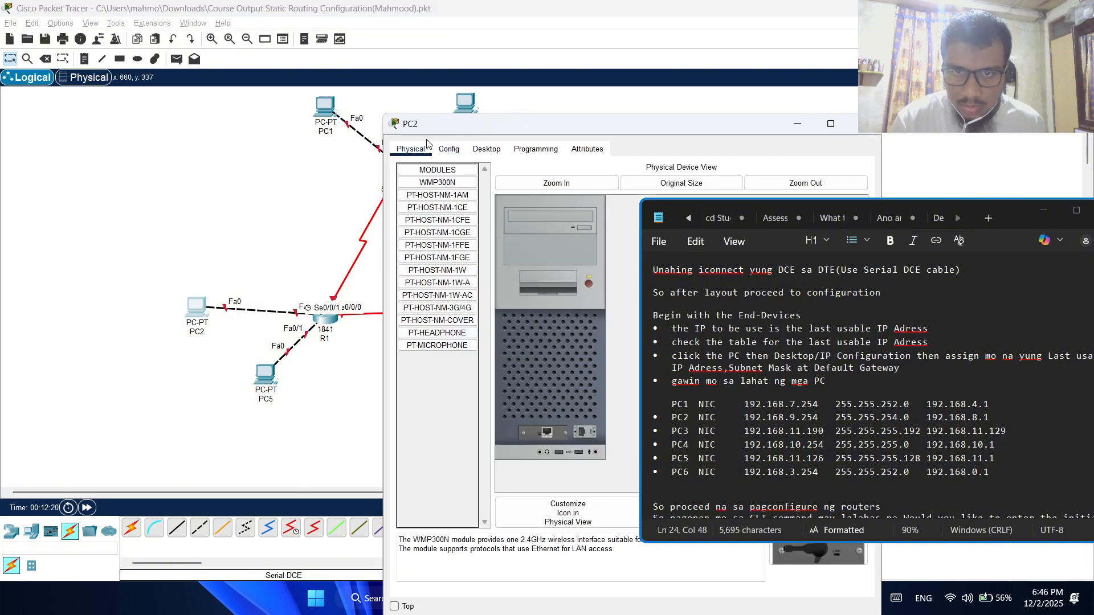
click(487, 149)
click(439, 191)
drag(580, 123, 227, 88)
Set PC2's static IPv4 address to 192.168.9.254
click(237, 197)
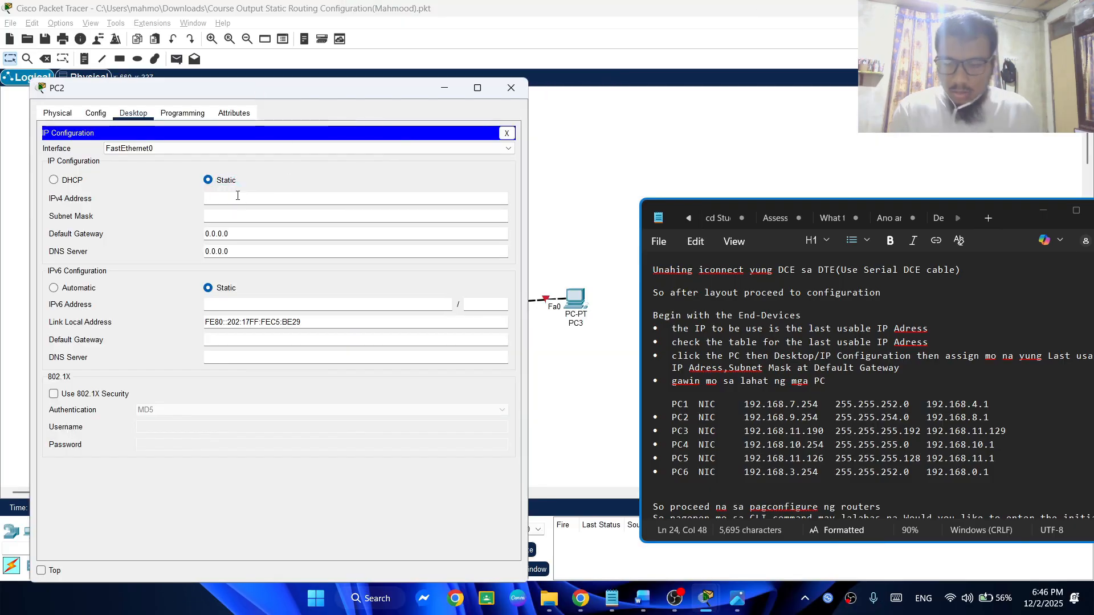
text(192)
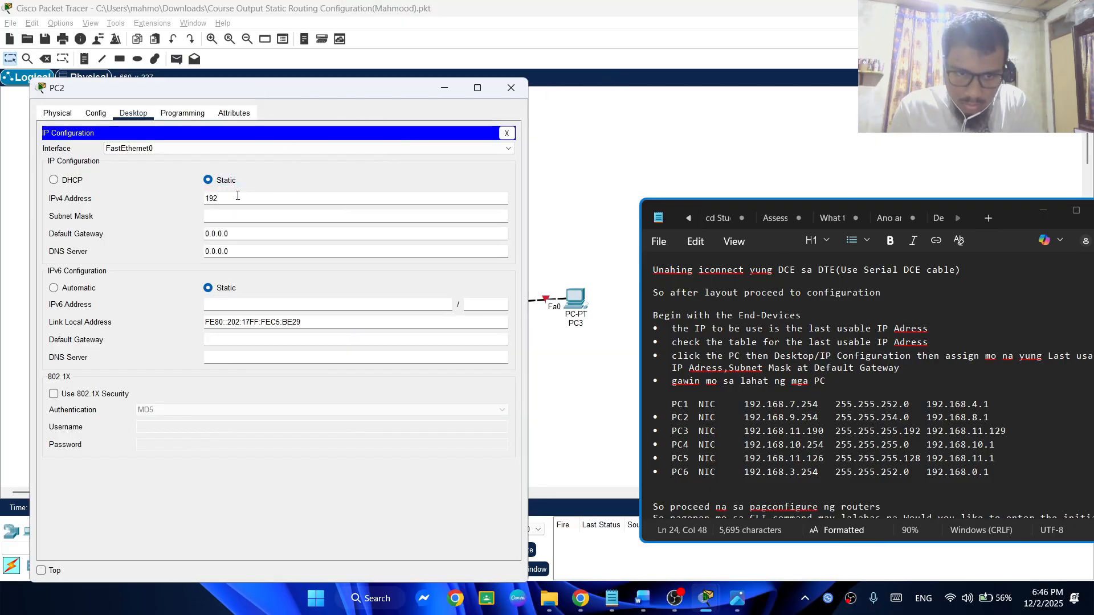
text(.168)
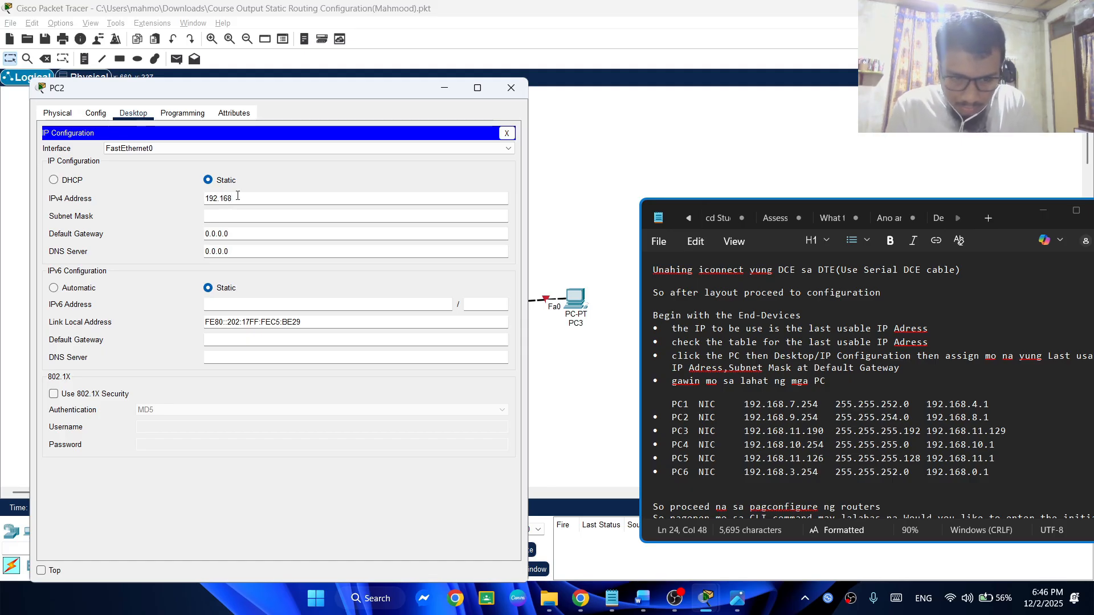
text(.)
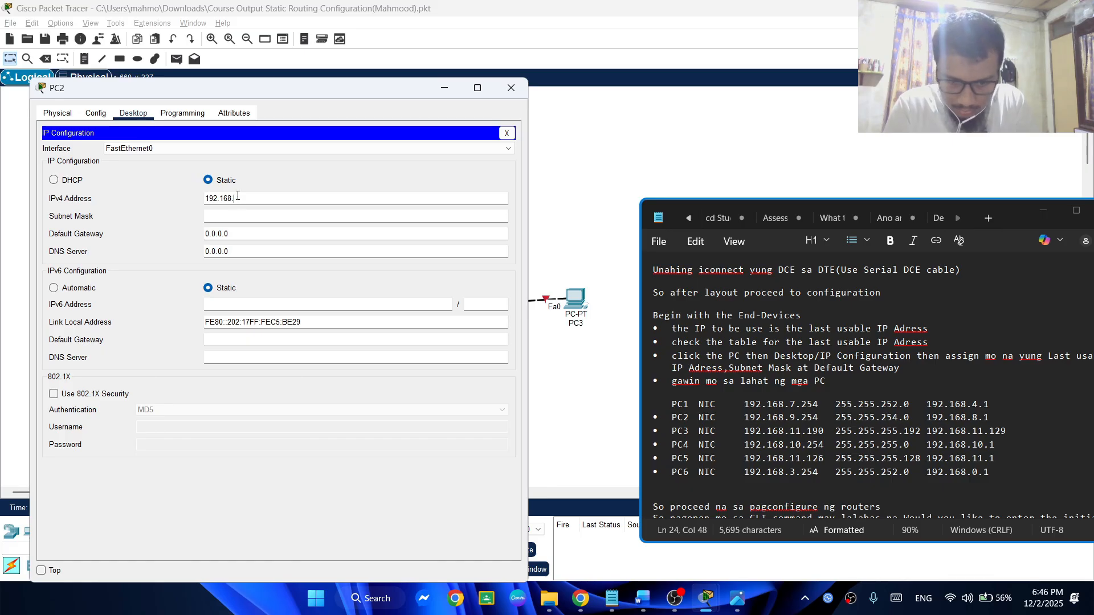
text(9.2)
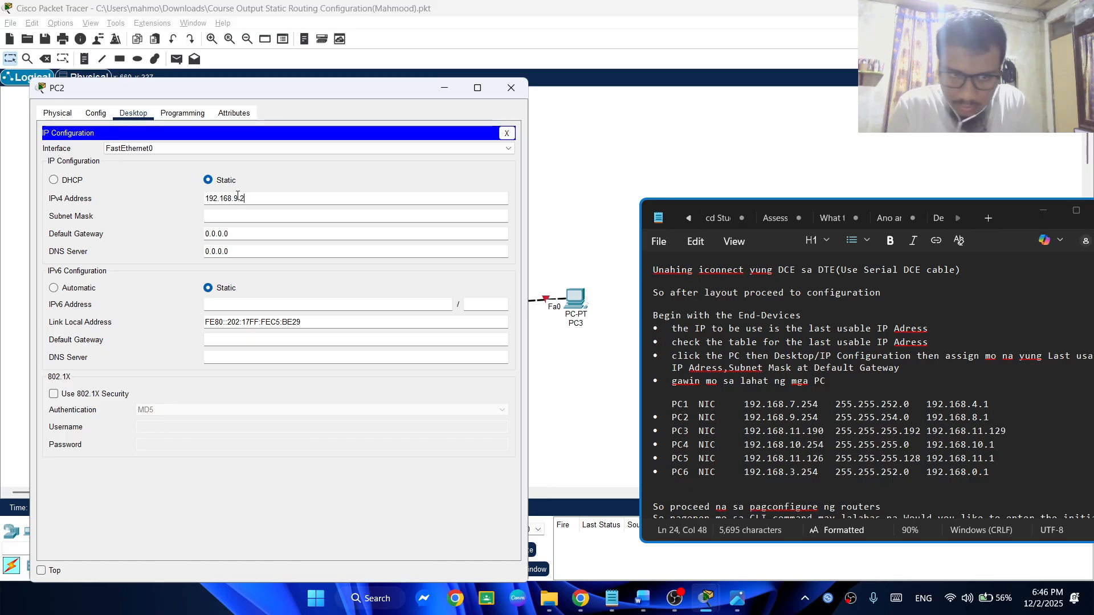
text(54)
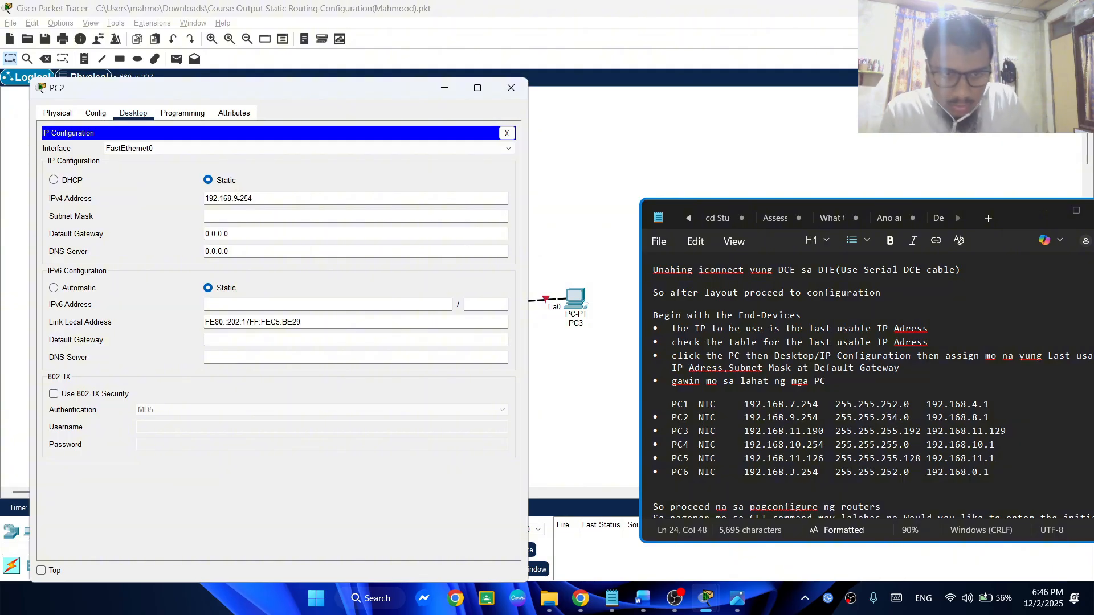
text(255)
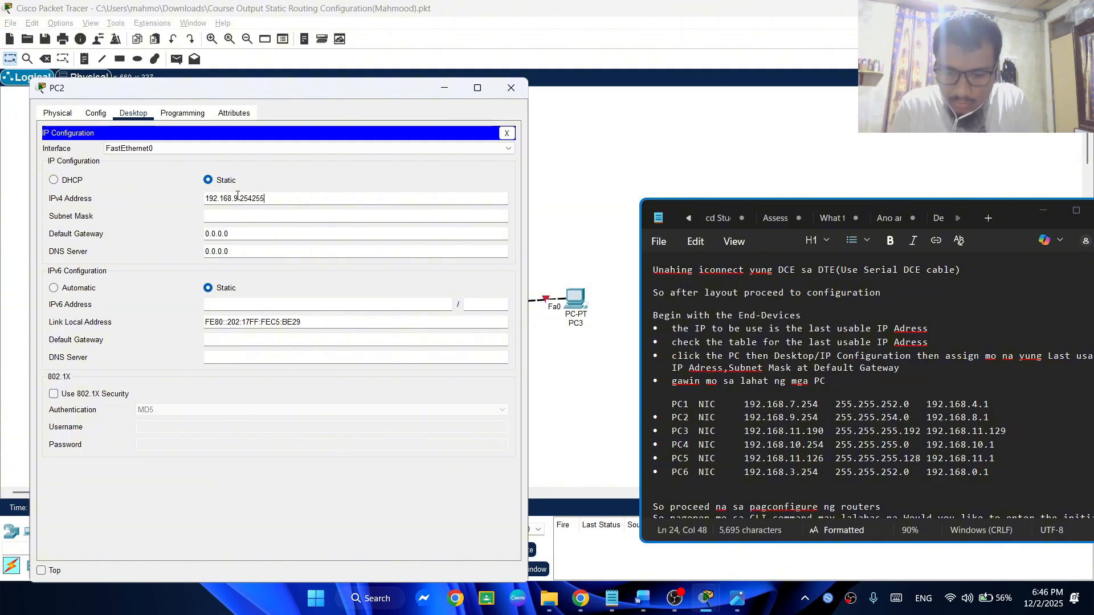
text(.)
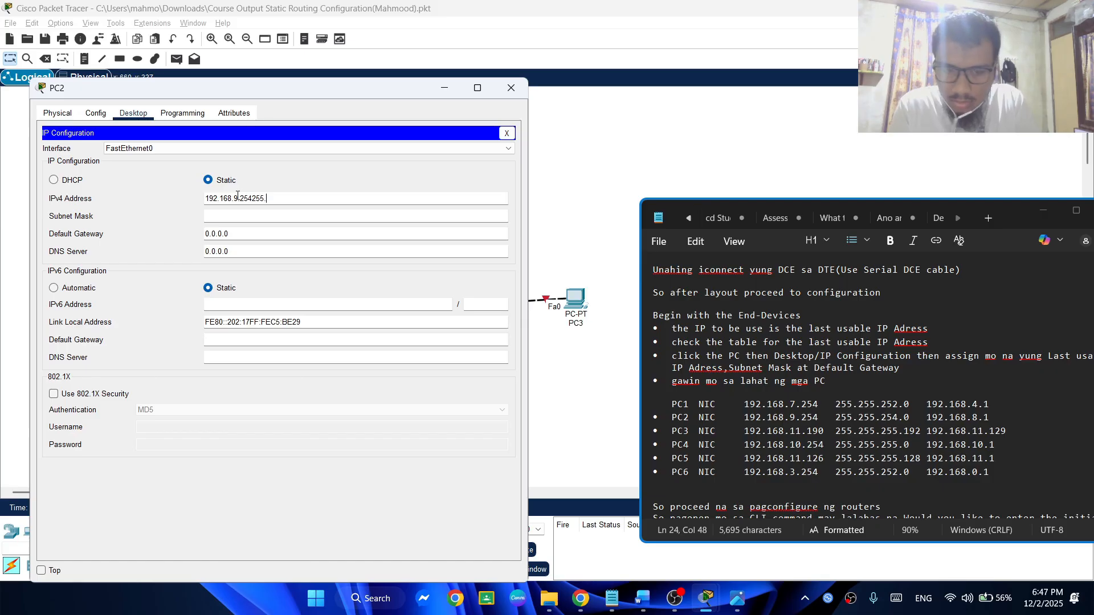
Set PC2's subnet mask to 255.255.254.0
key(Tab)
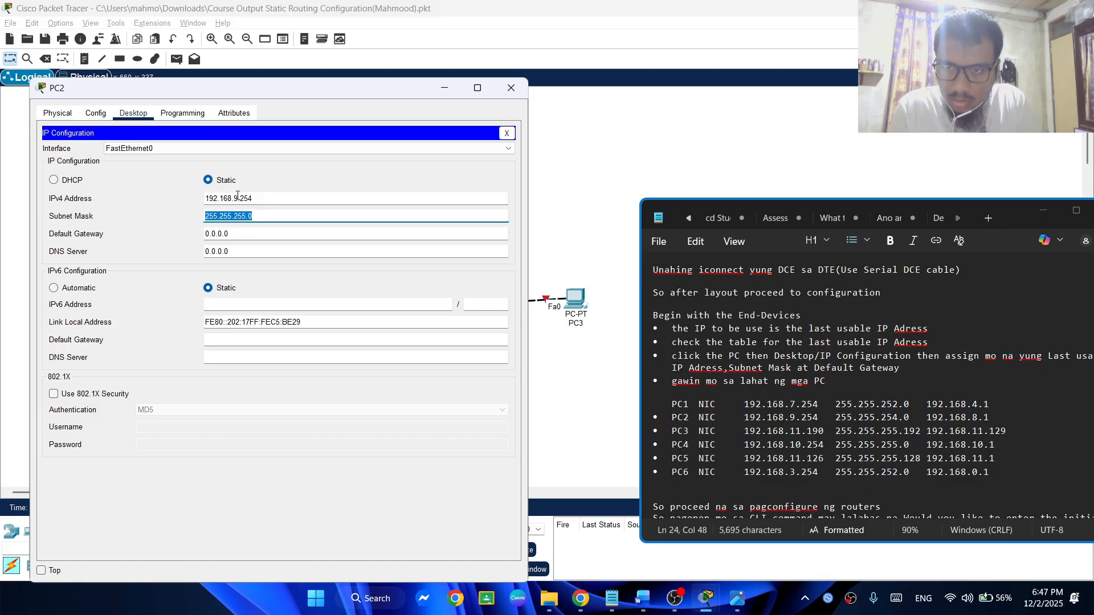
key(Right)
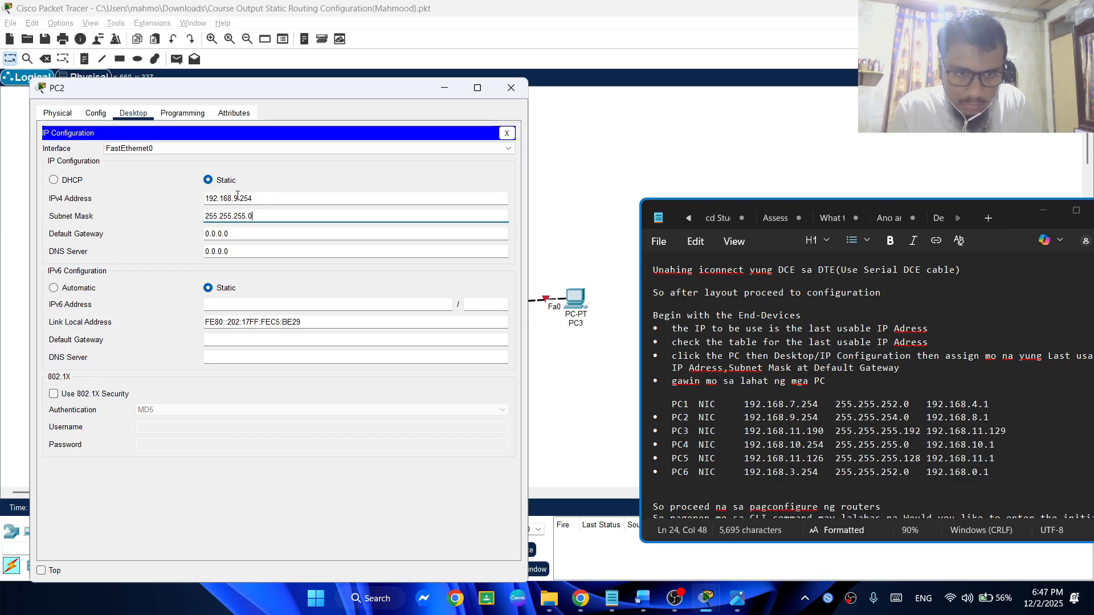
key(Left)
key(Left)
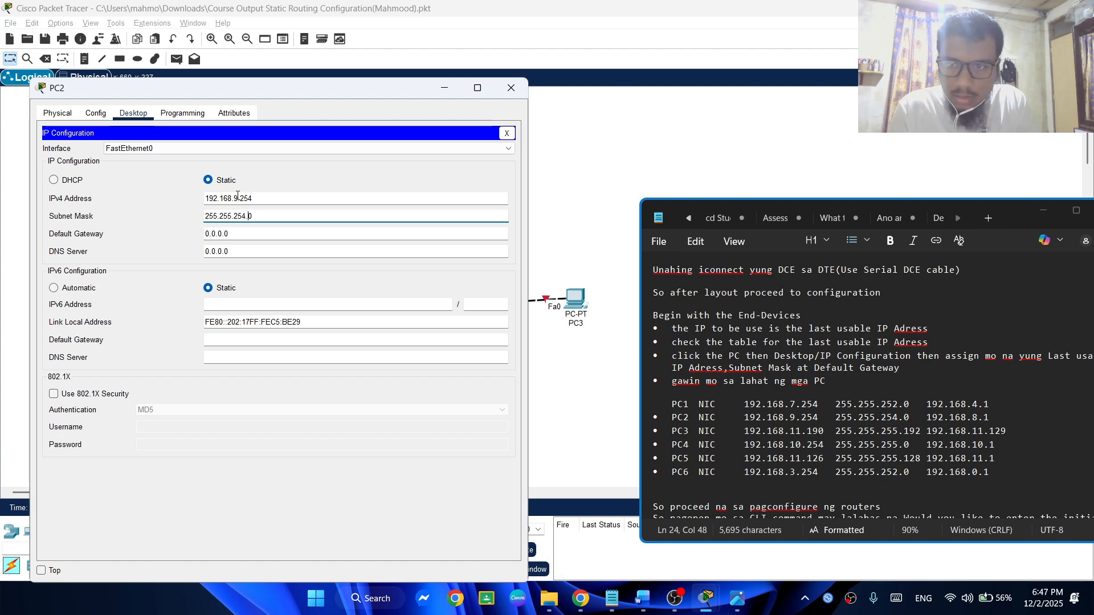
Set PC2's default gateway to 192.168.8.1 and close its configuration window
key(Tab)
text(192)
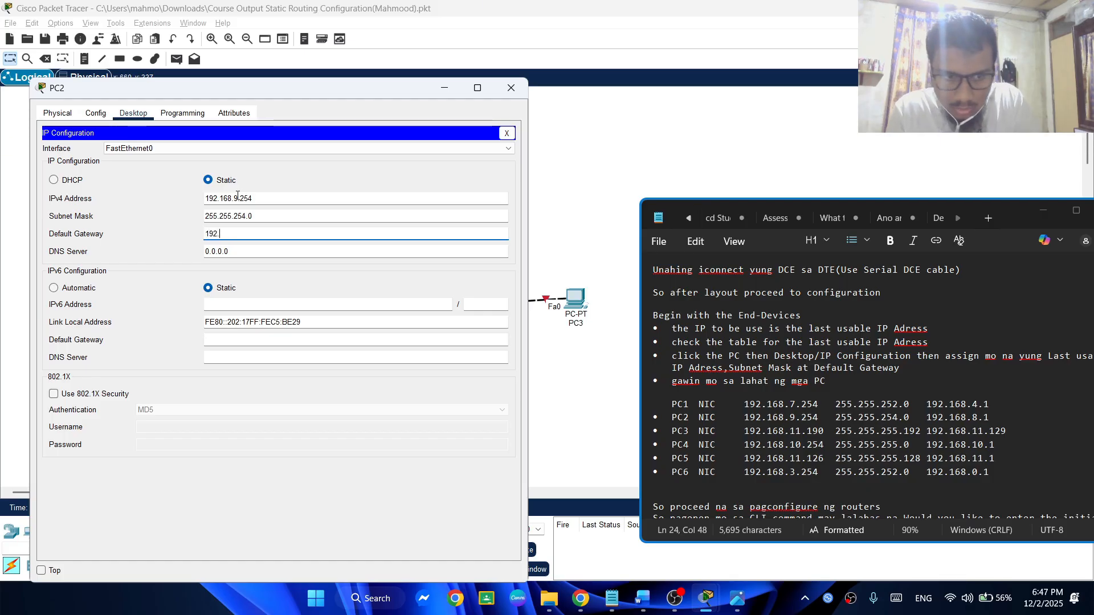
text(.168)
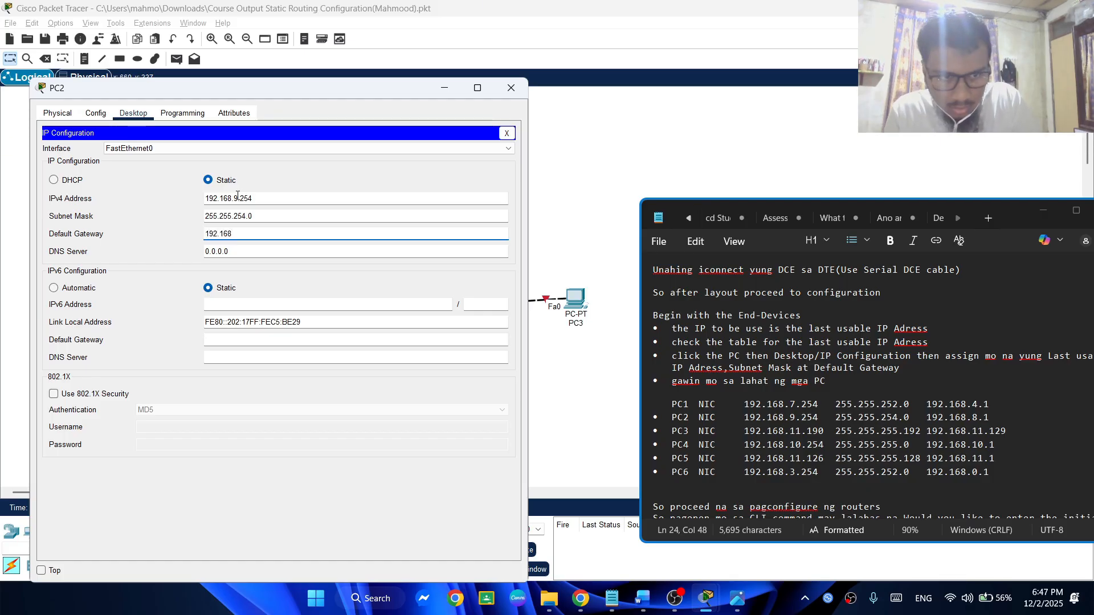
text(.8)
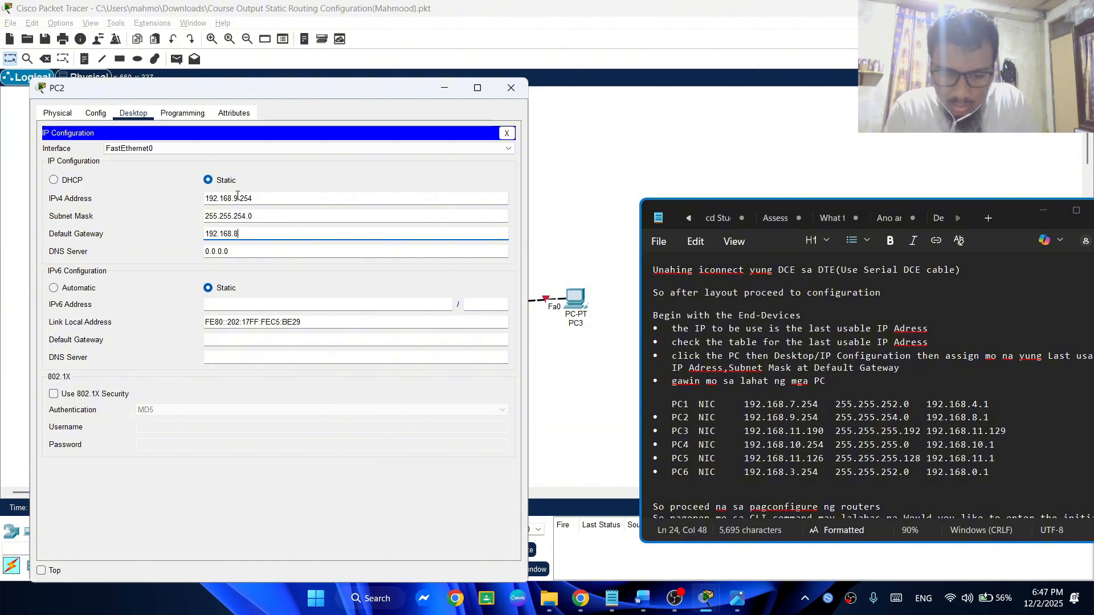
text(.1)
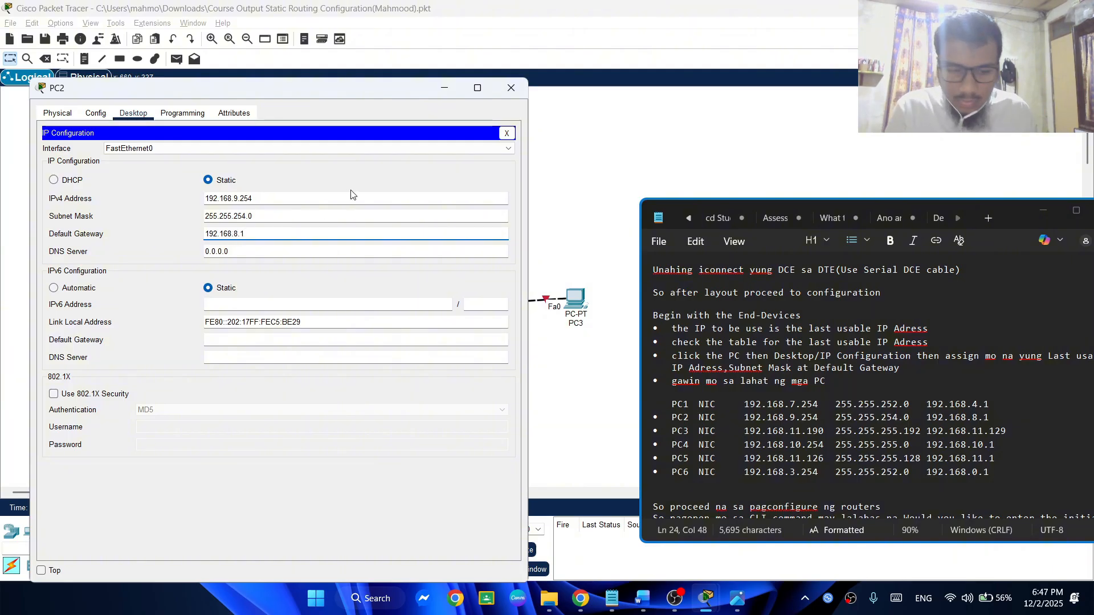
click(520, 88)
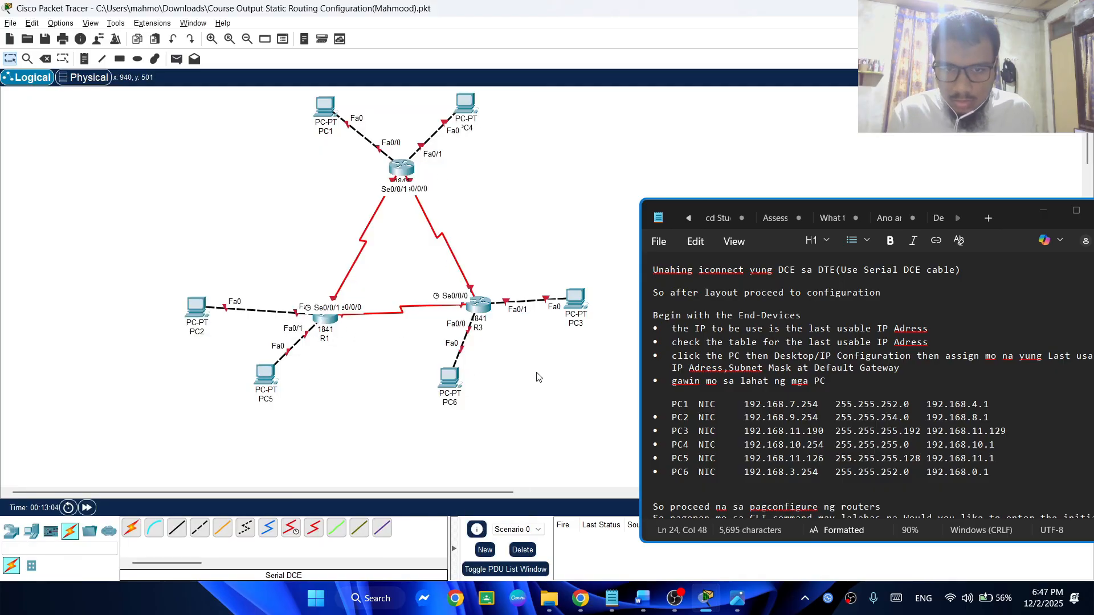
Open PC3's IP Configuration clear of the notes and set its static IPv4 address to 192.168.11.190
click(580, 302)
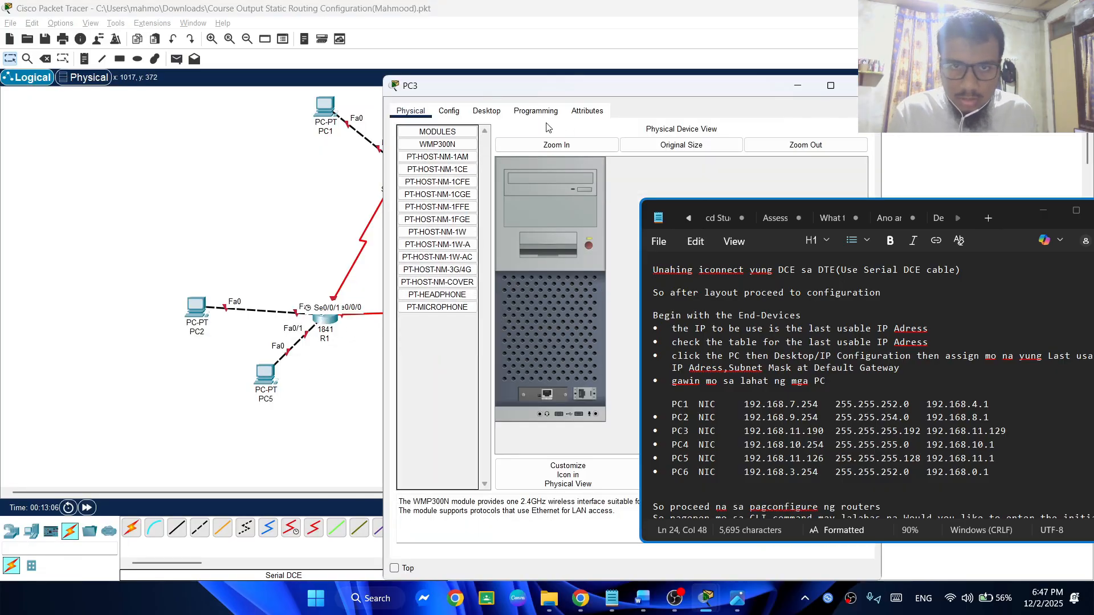
click(486, 111)
click(447, 154)
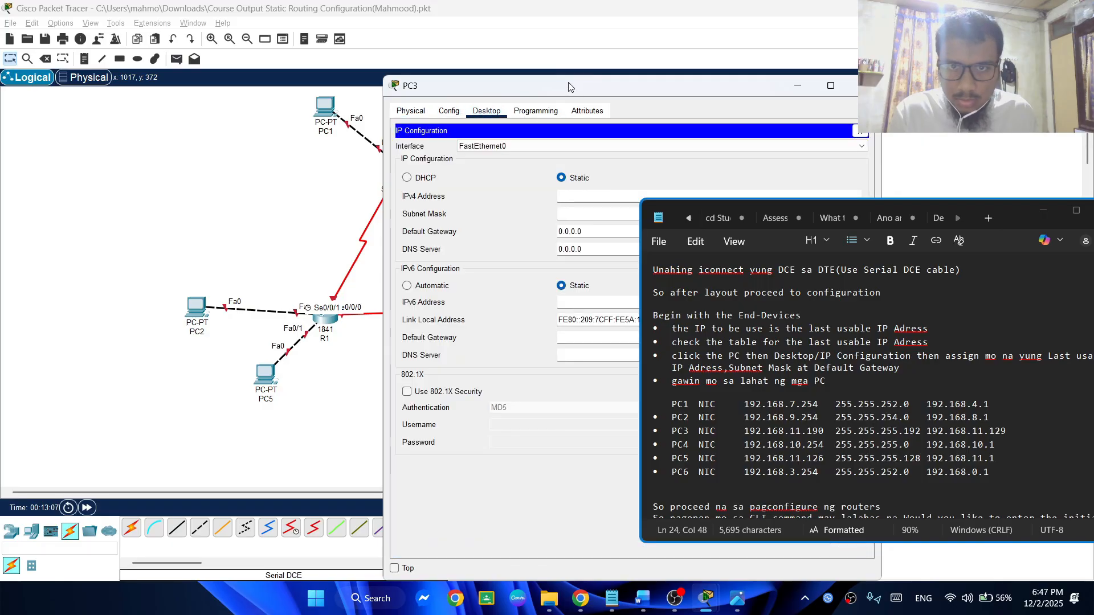
drag(253, 73, 253, 72)
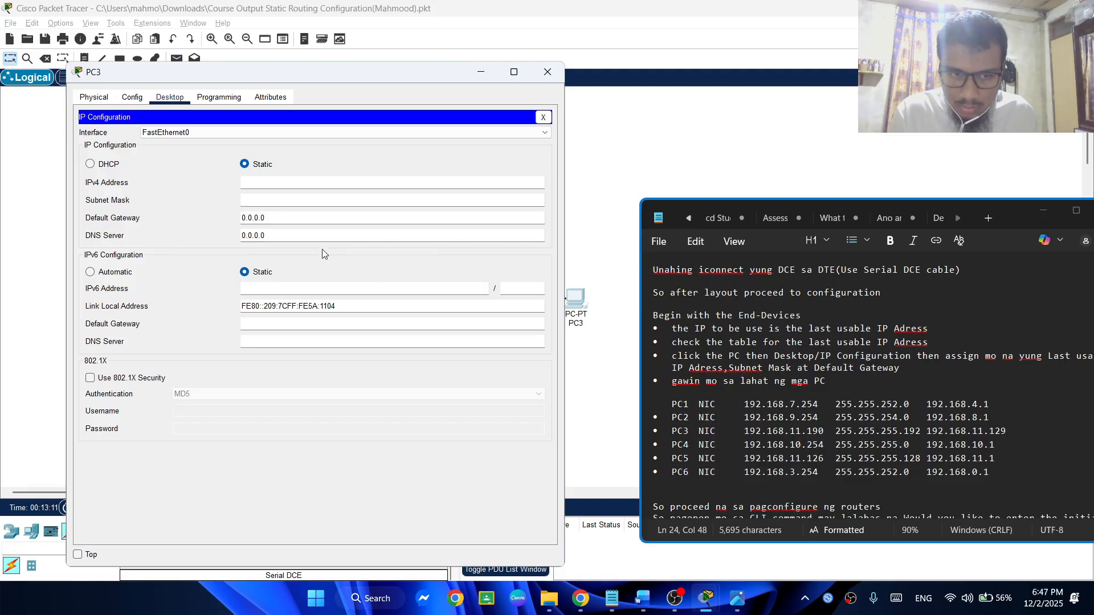
click(285, 184)
text(19)
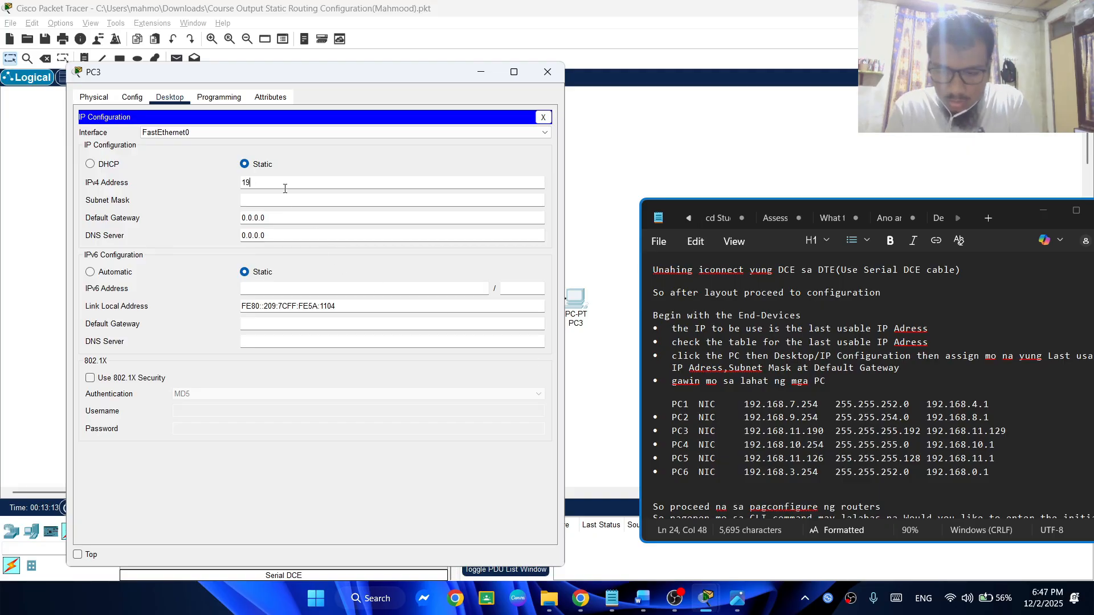
text(2.168.11.190)
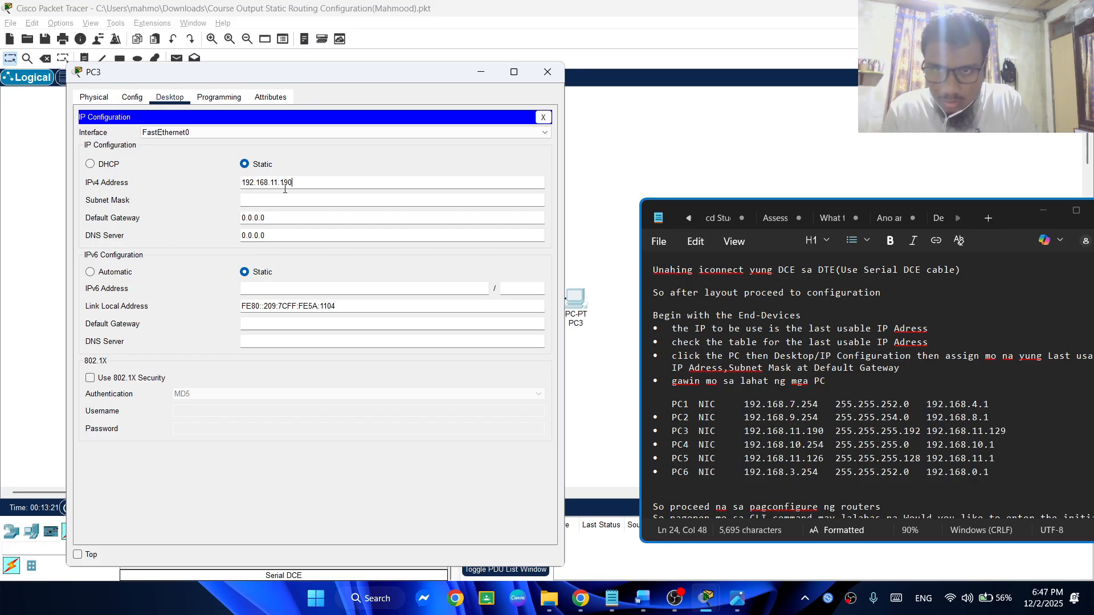
Set PC3's subnet mask to 255.255.255.192
key(Tab)
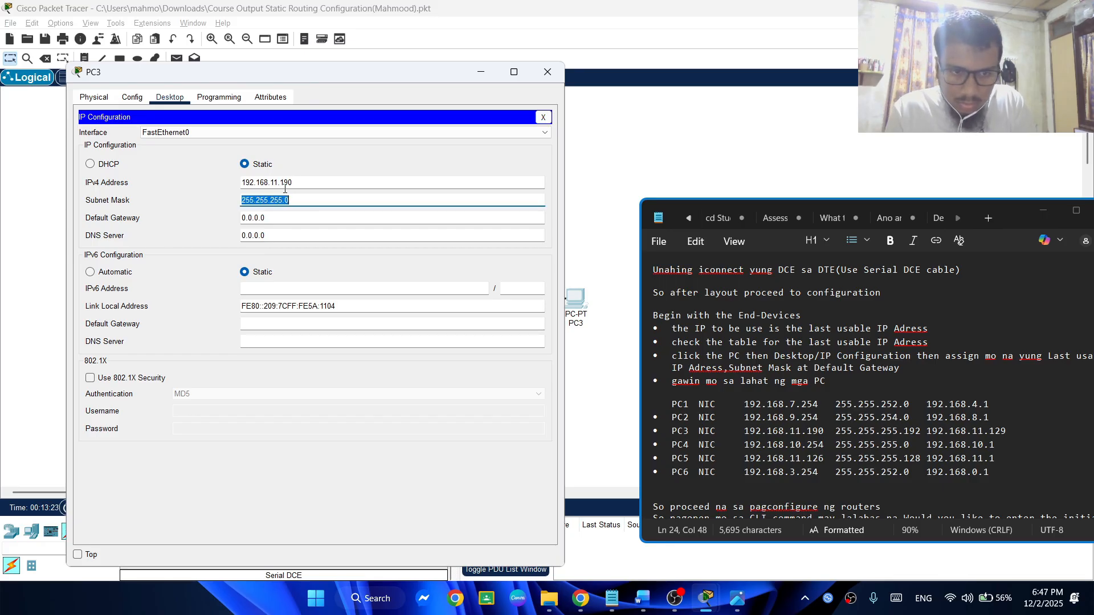
key(Right)
text(19)
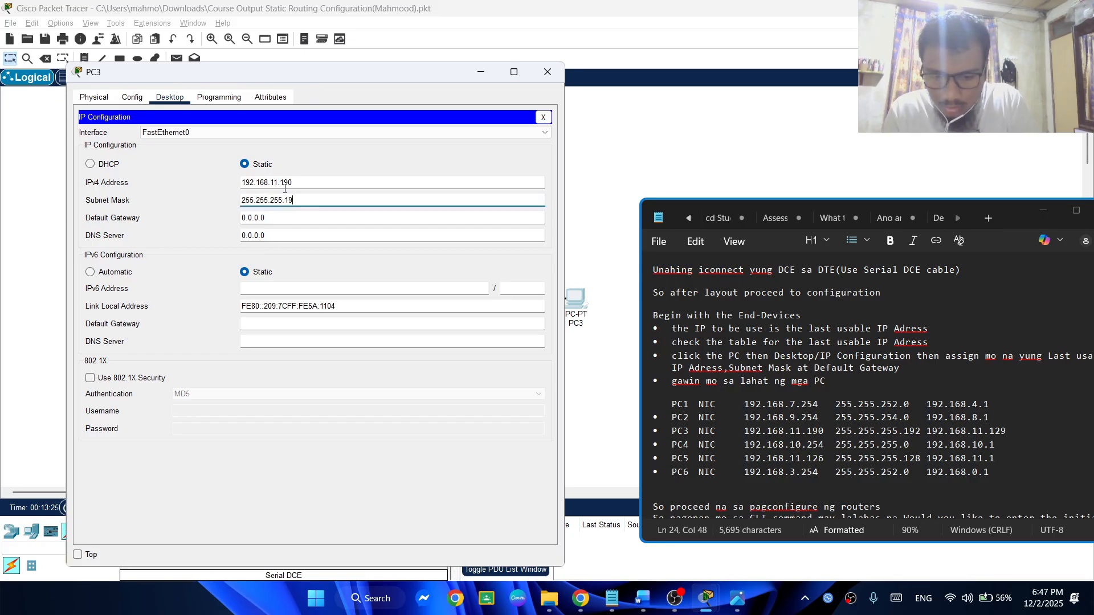
text(2)
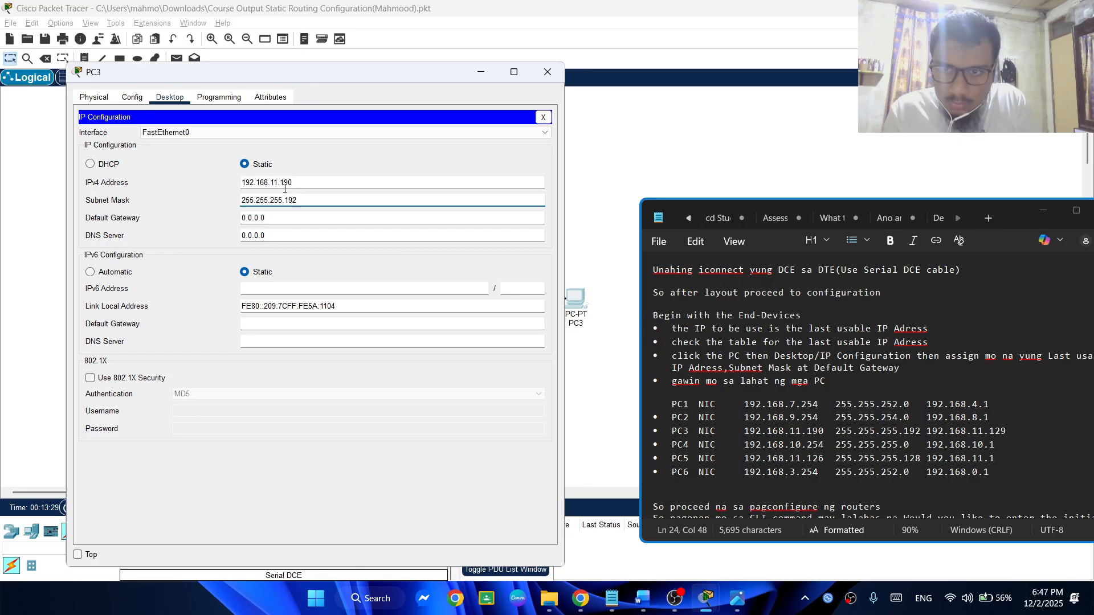
Set PC3's default gateway to 192.168.11.129 and close its configuration window
key(Tab)
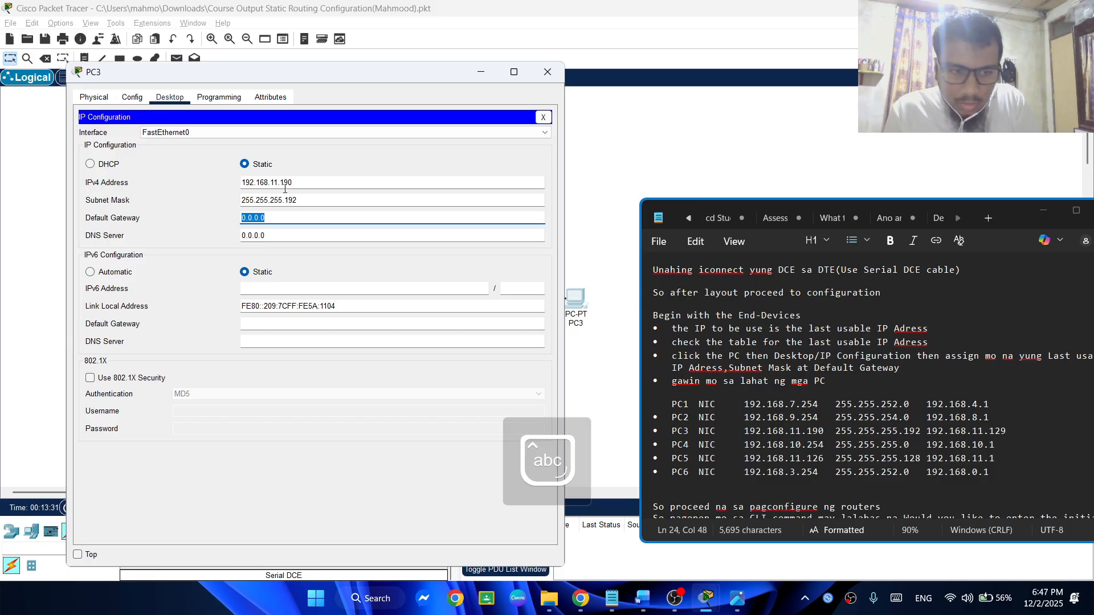
key(BackSpace)
text(192)
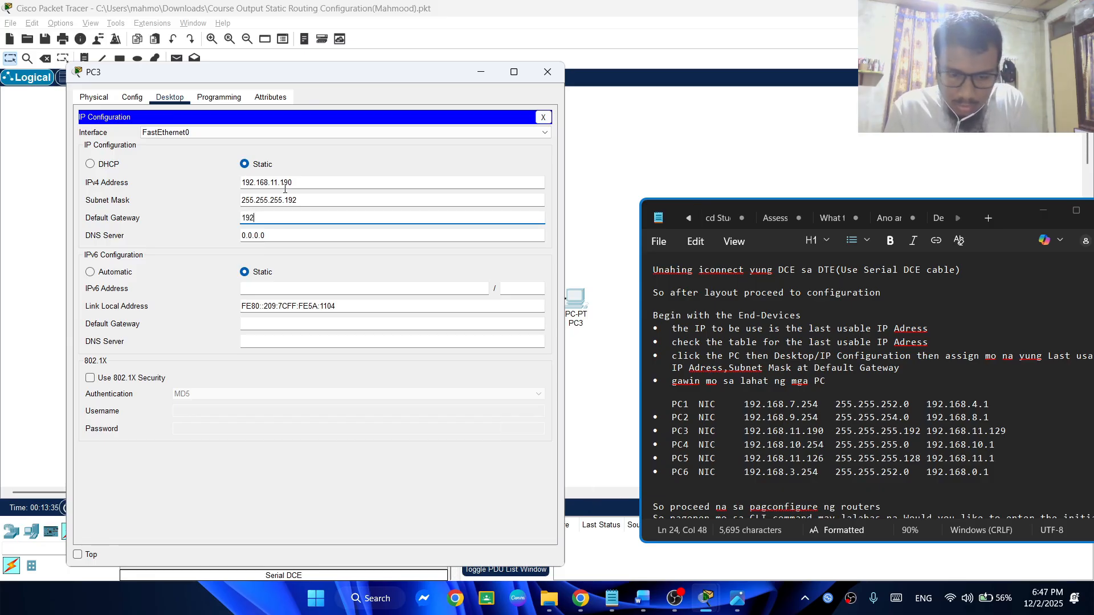
text(.168.11)
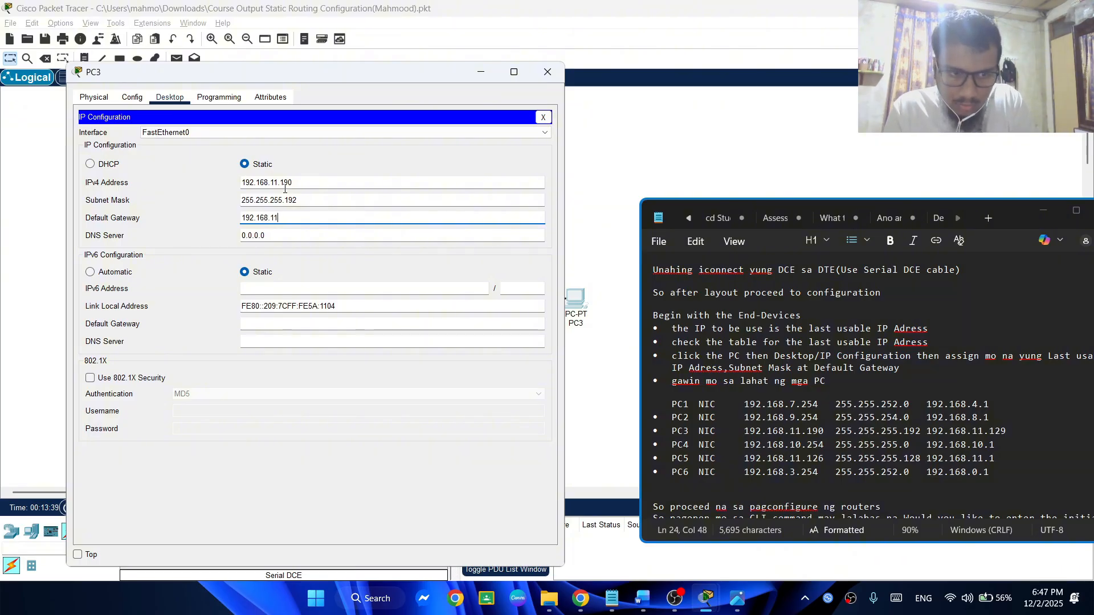
text(.129)
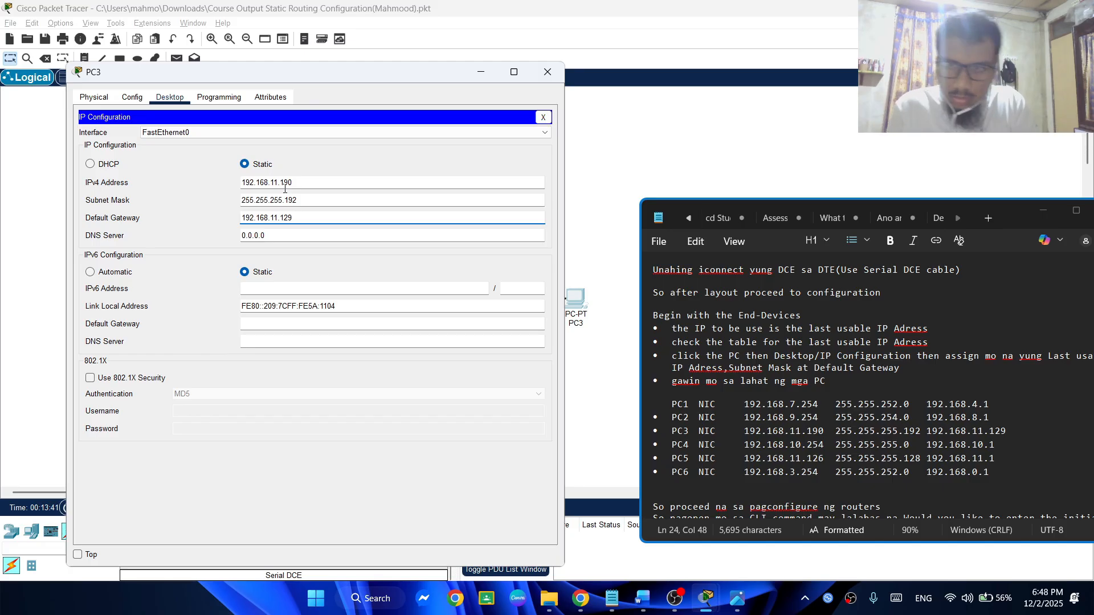
click(546, 72)
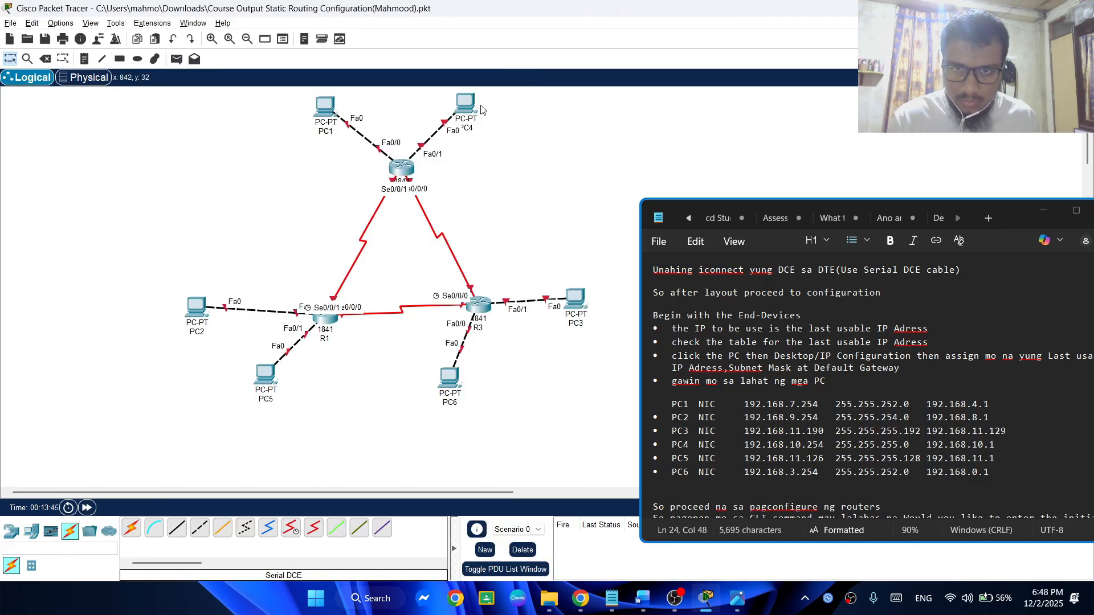
Move PC4 slightly farther from its router and reattach the router cable's end to PC4
drag(477, 108, 499, 103)
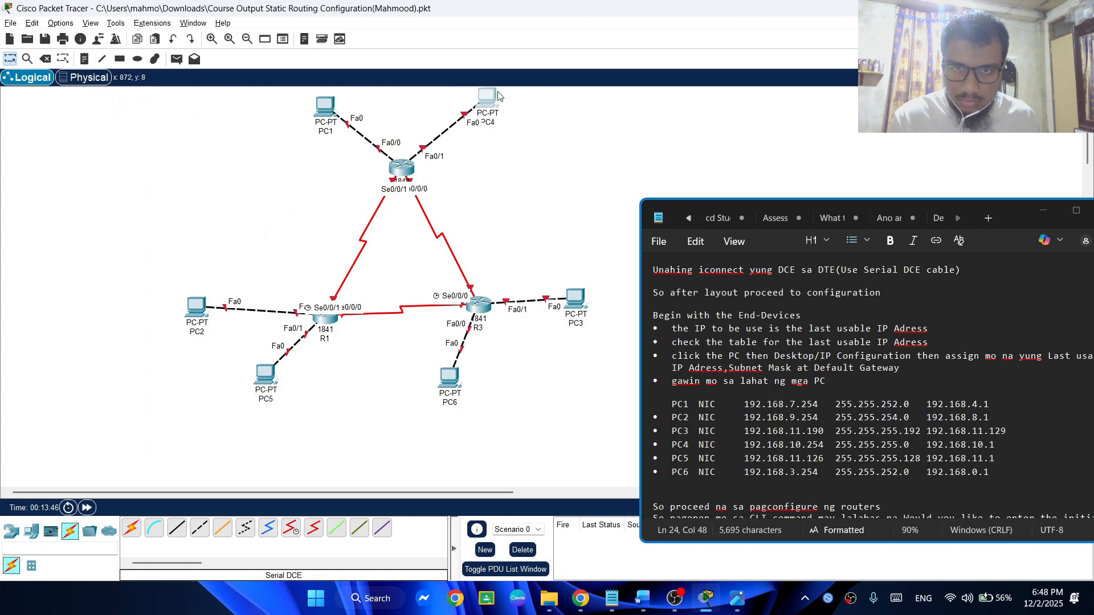
click(465, 116)
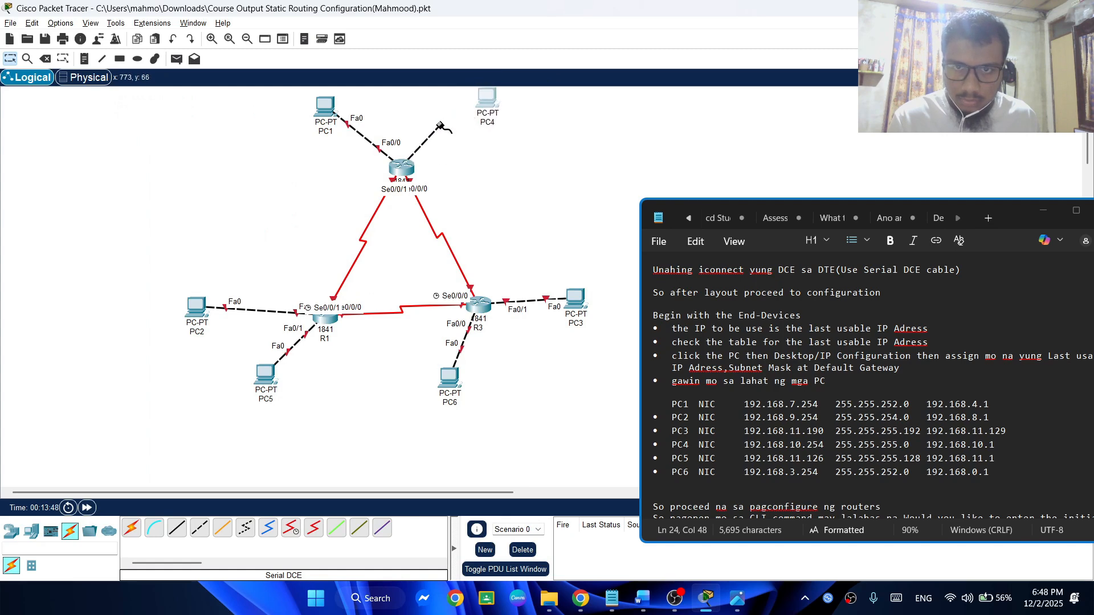
click(482, 101)
click(489, 150)
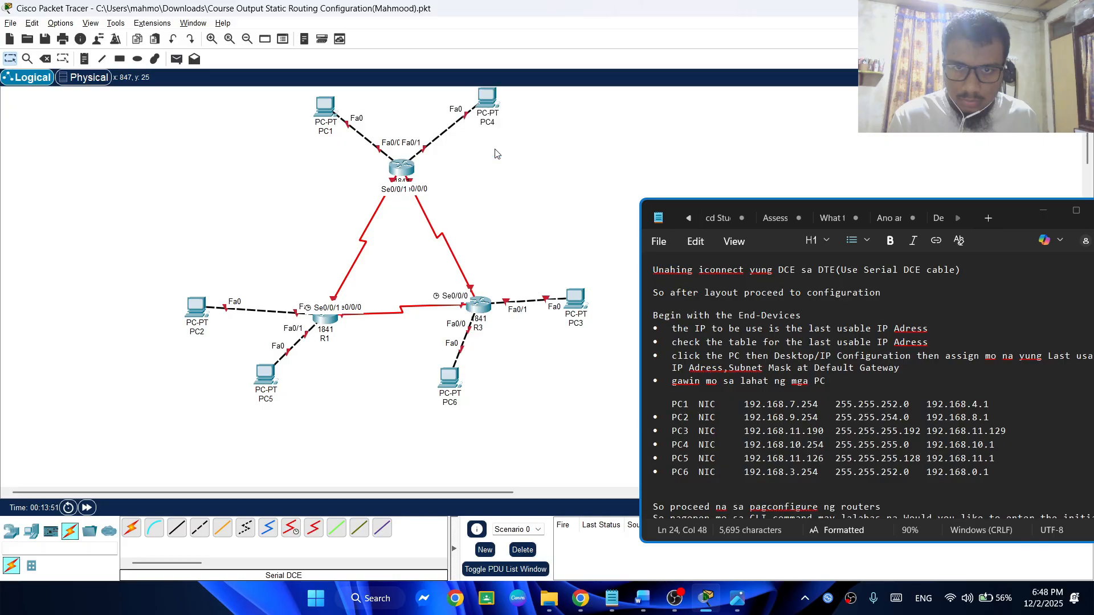
Open PC4's IP Configuration clear of the notes and set its static IPv4 address to 192.168.10.254 with subnet mask 255.255.255.0
mouse_move(490, 103)
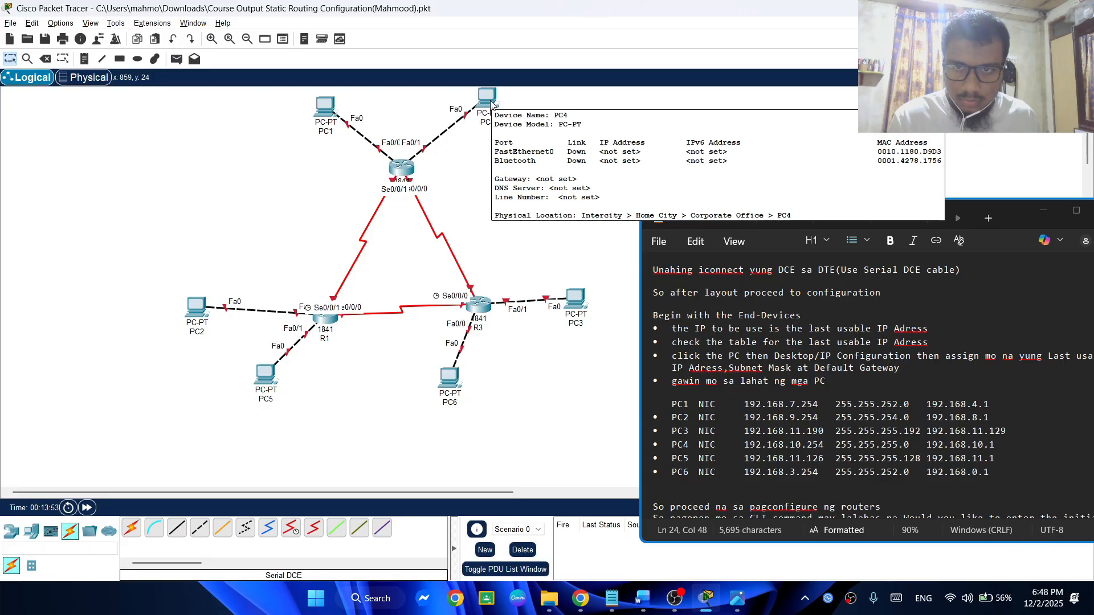
click(488, 100)
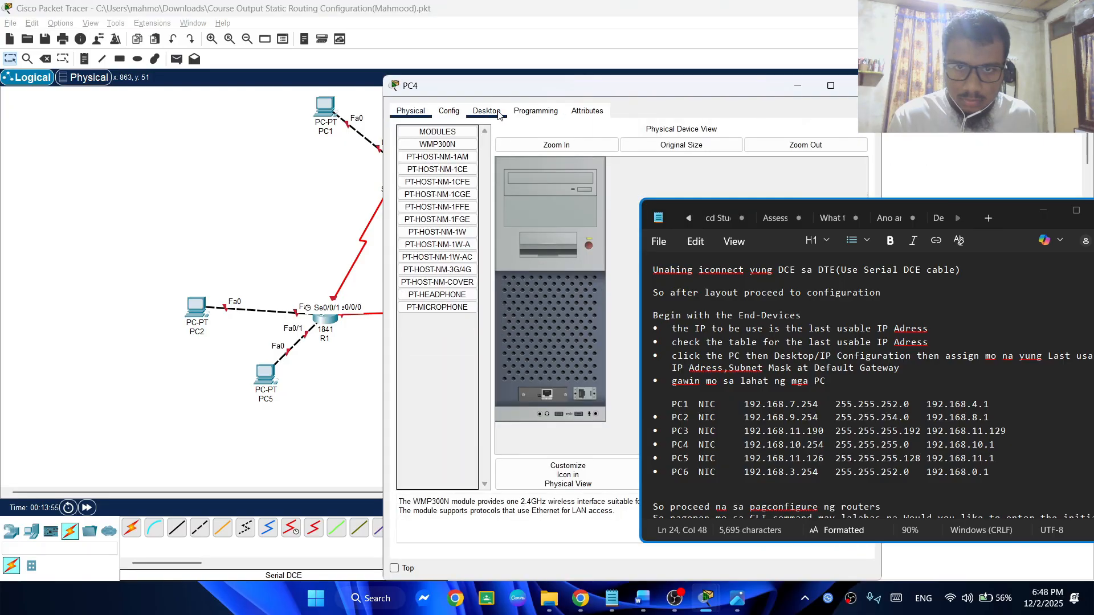
click(488, 111)
click(442, 155)
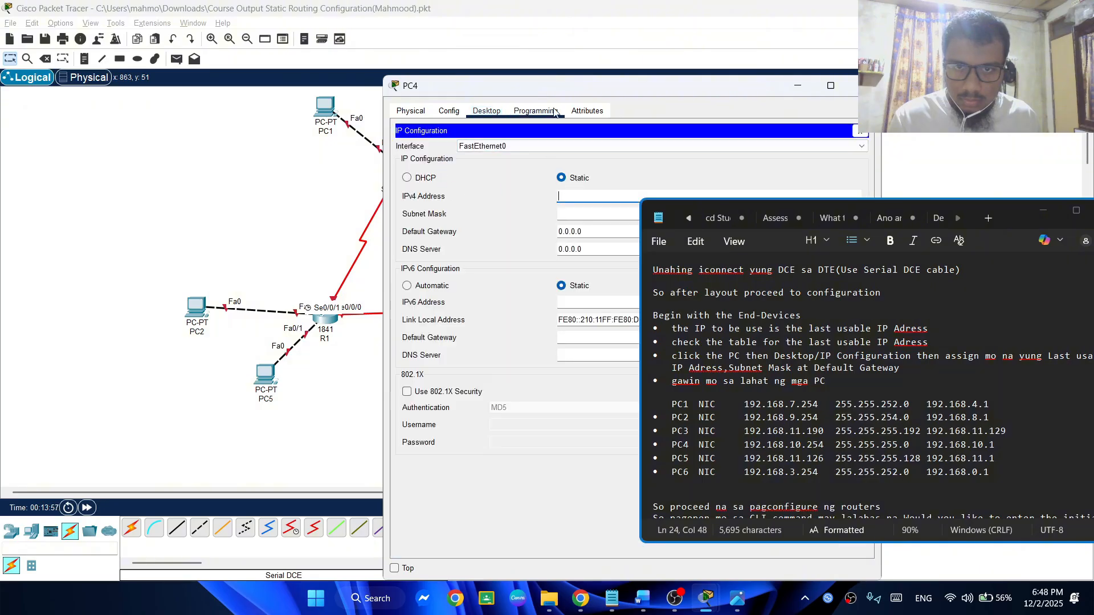
drag(561, 85, 332, 76)
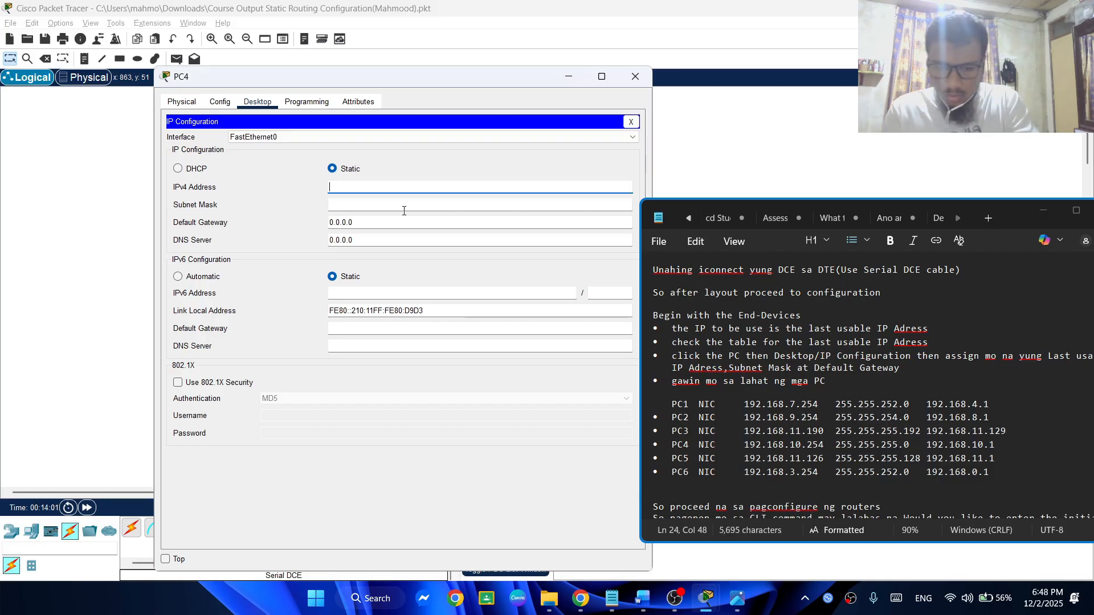
text(192)
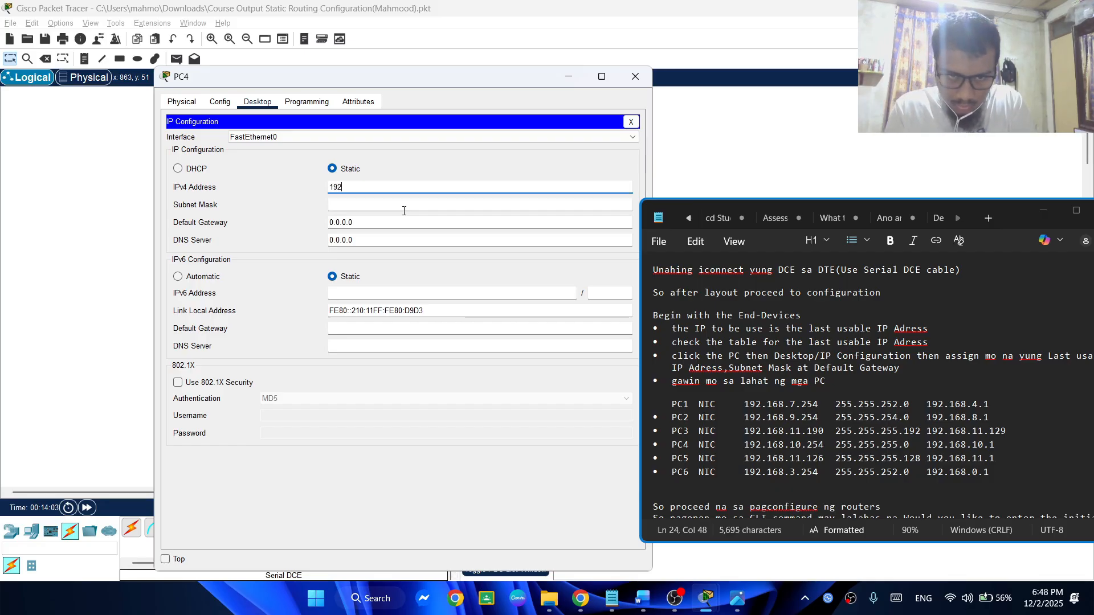
text(.)
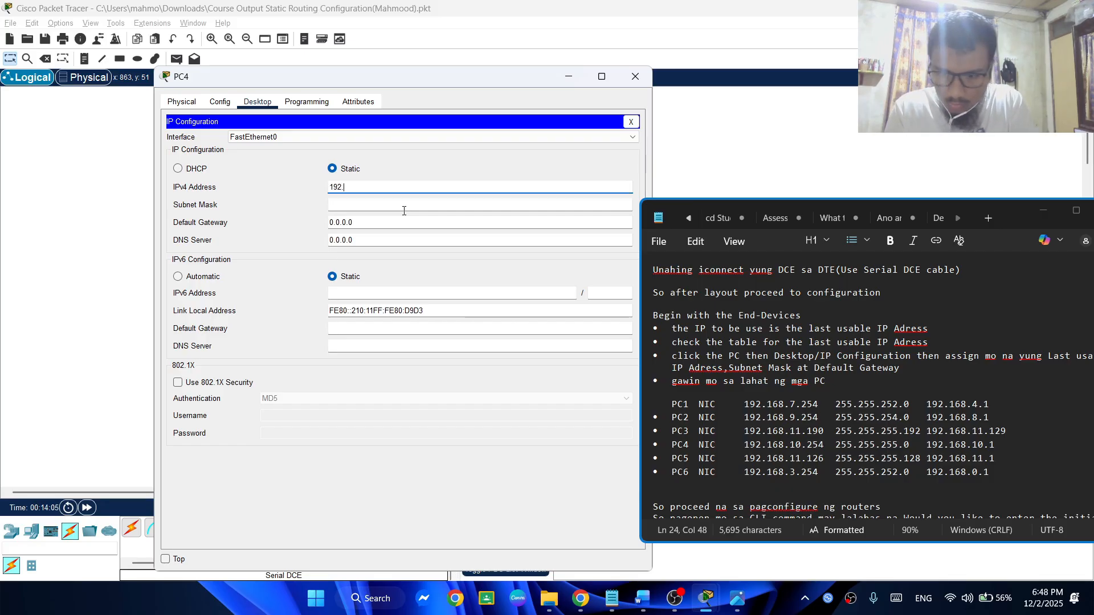
text(168.10)
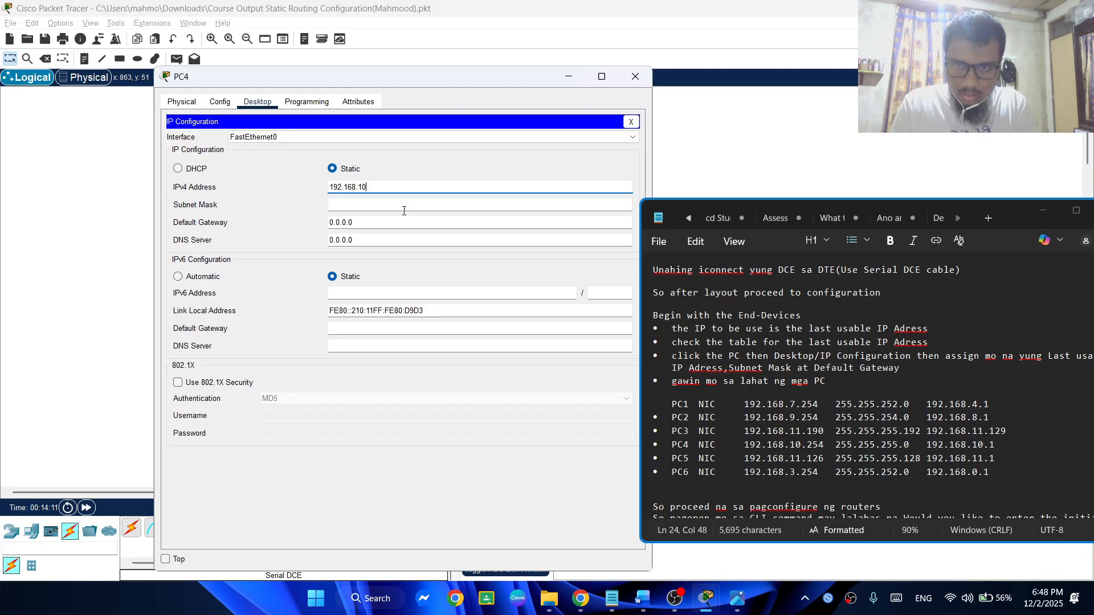
text(.254)
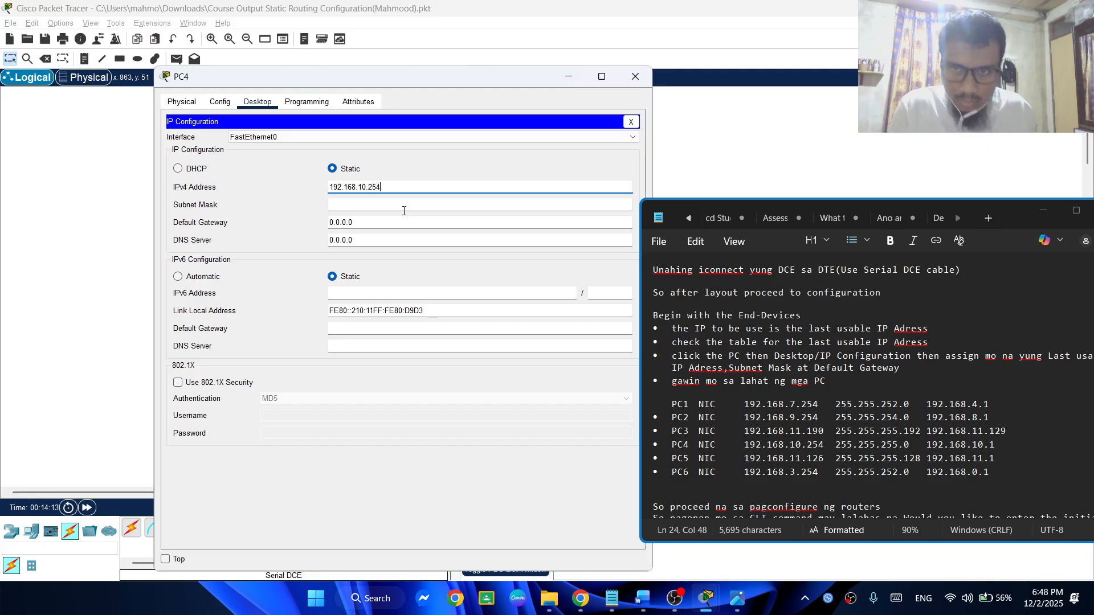
click(404, 208)
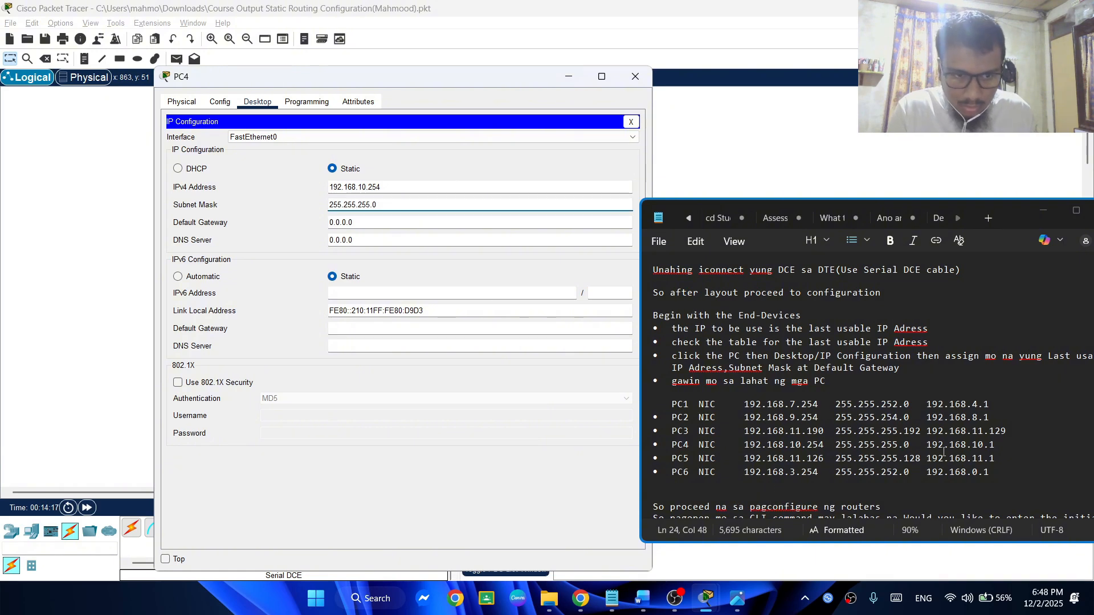
Set PC4's default gateway to 192.168.11.129 and close its configuration window
drag(407, 227, 298, 231)
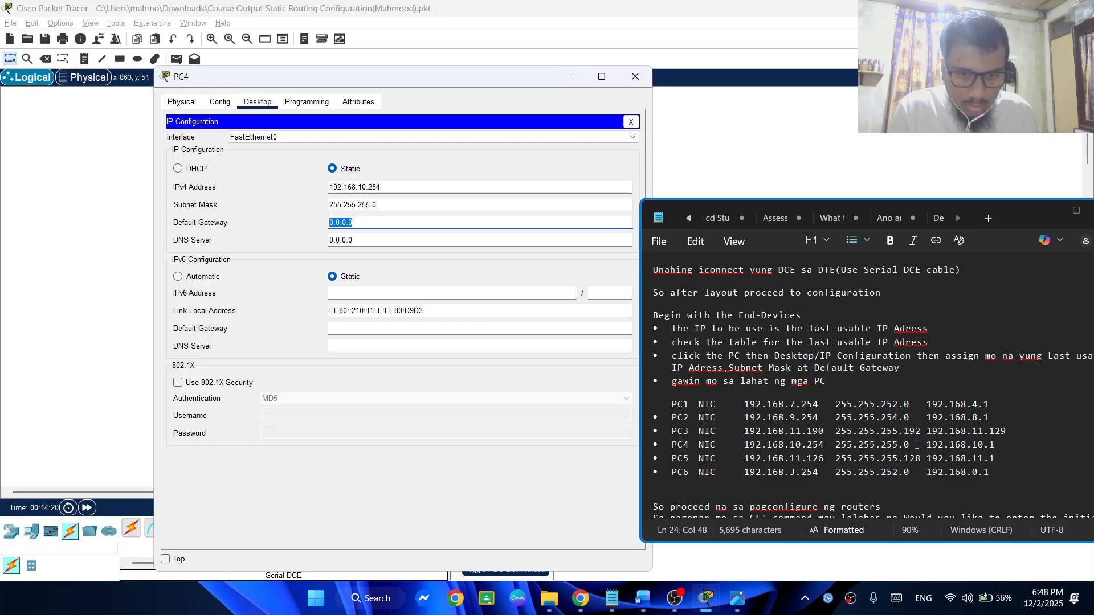
text(192)
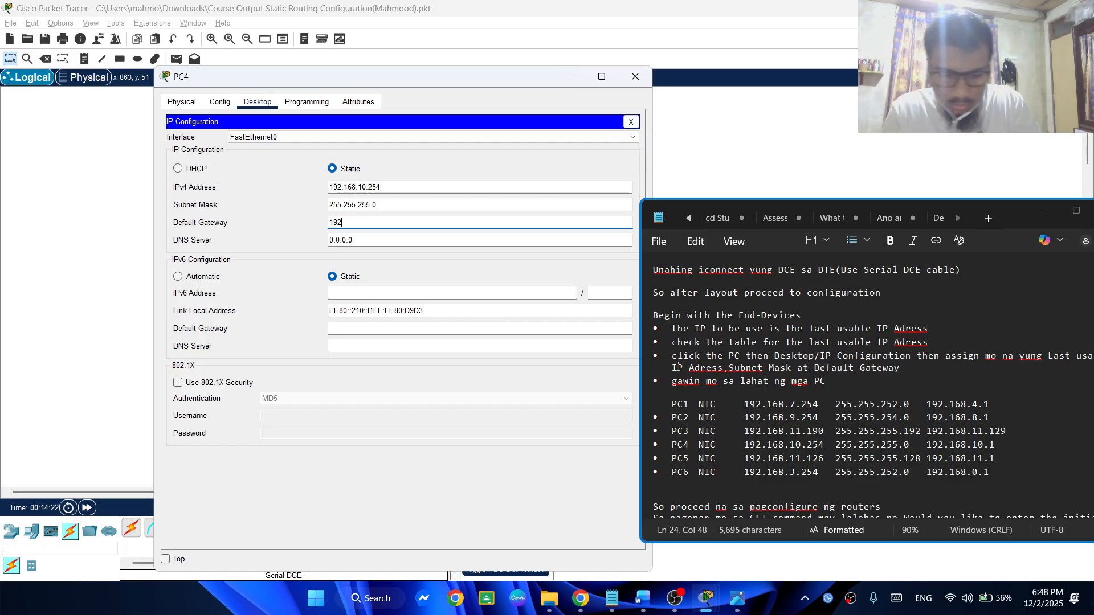
text(.16)
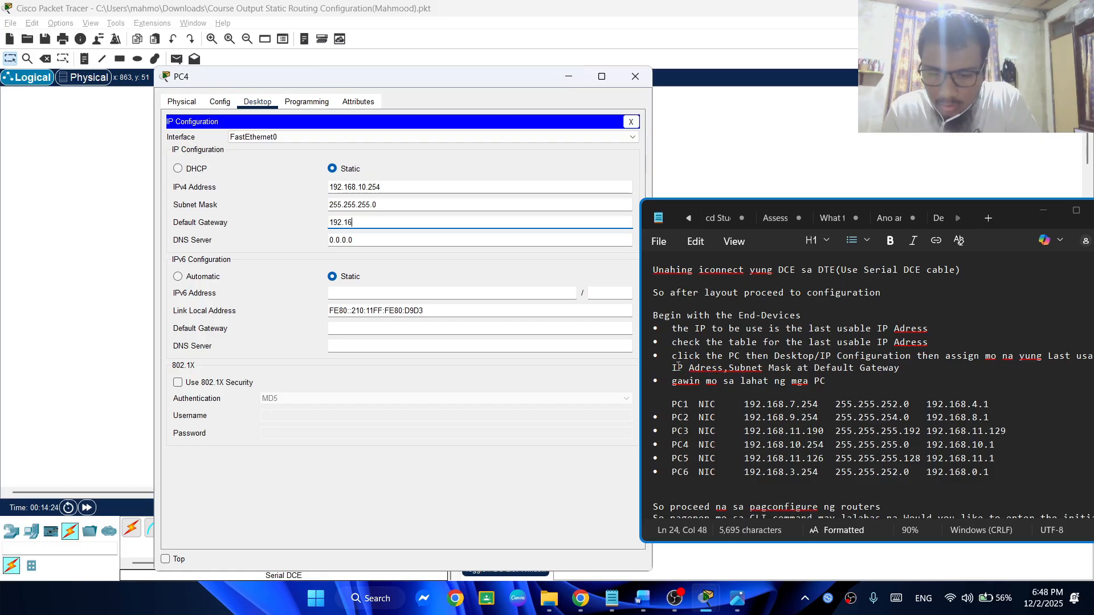
text(8)
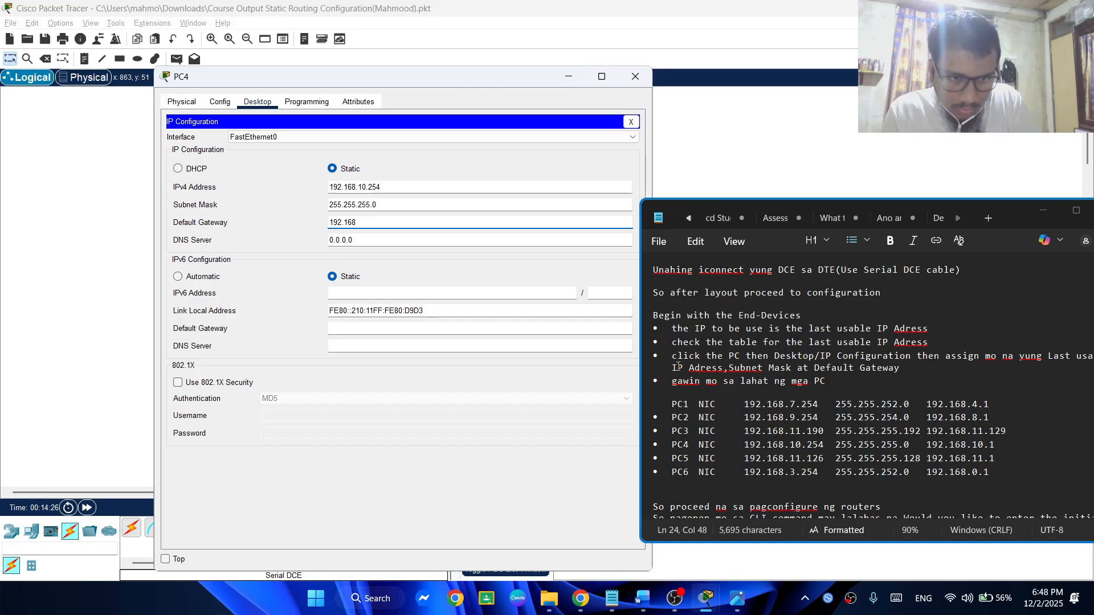
text(.1)
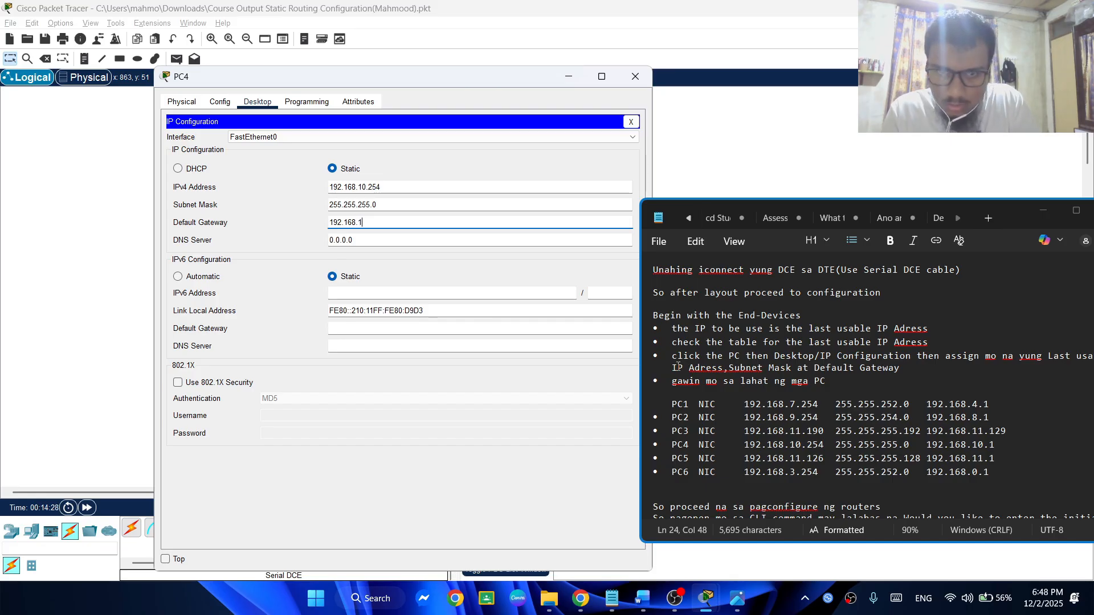
text(1.129)
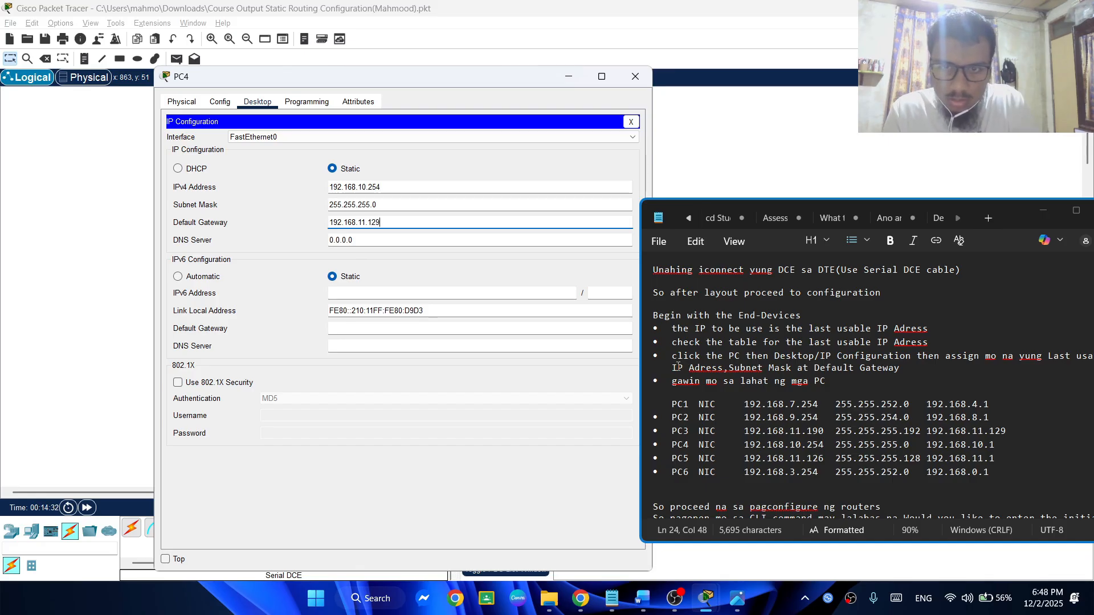
click(485, 269)
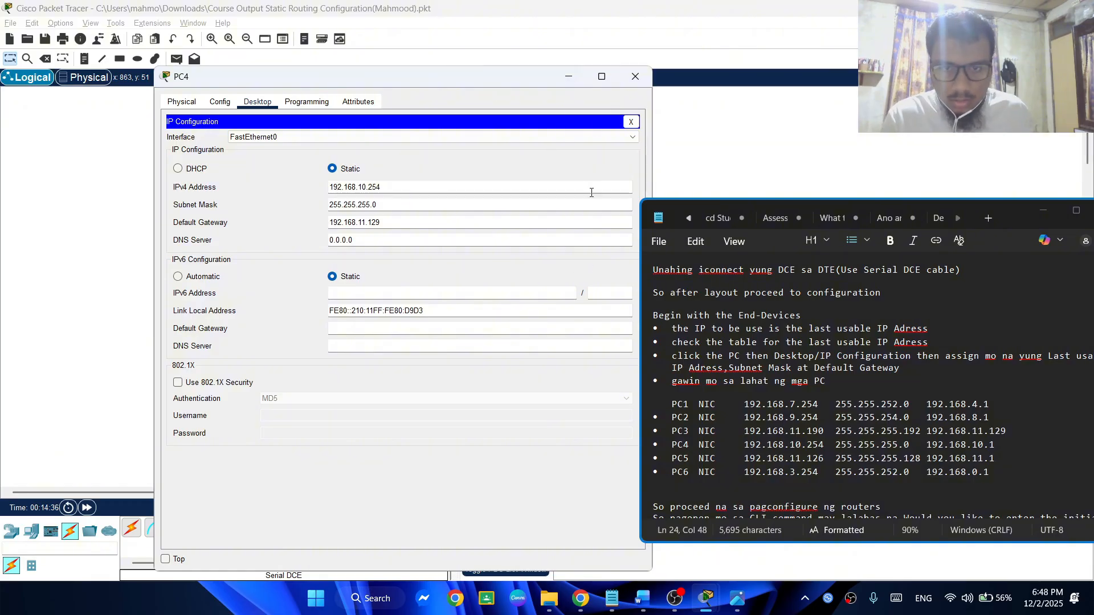
click(636, 78)
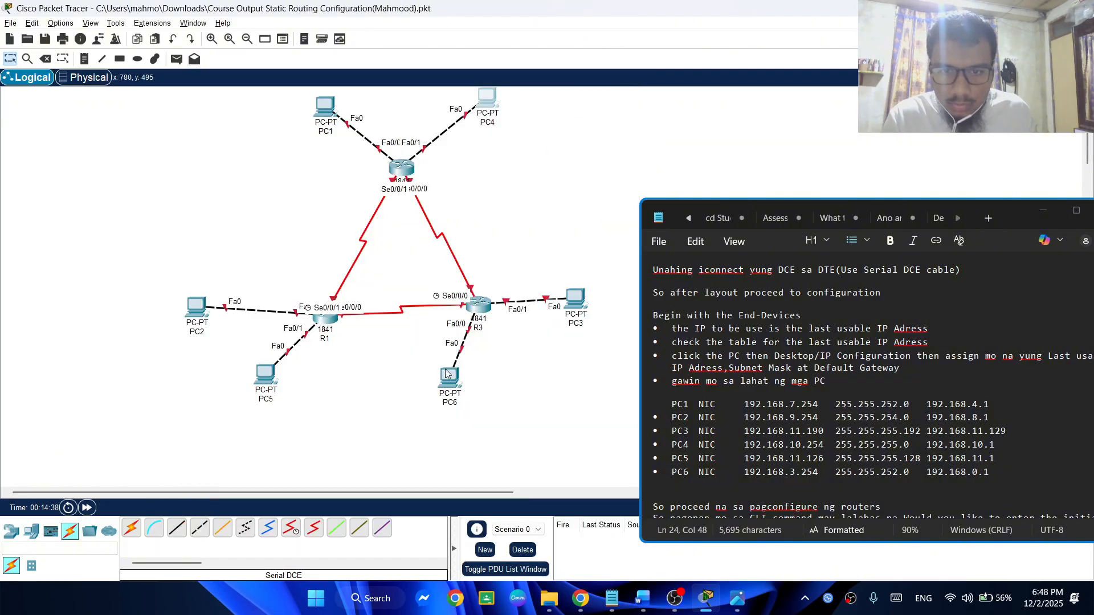
Open PC5's IP Configuration clear of the notes and set its static IPv4 address to 192.168.11.126 from the notes
click(270, 376)
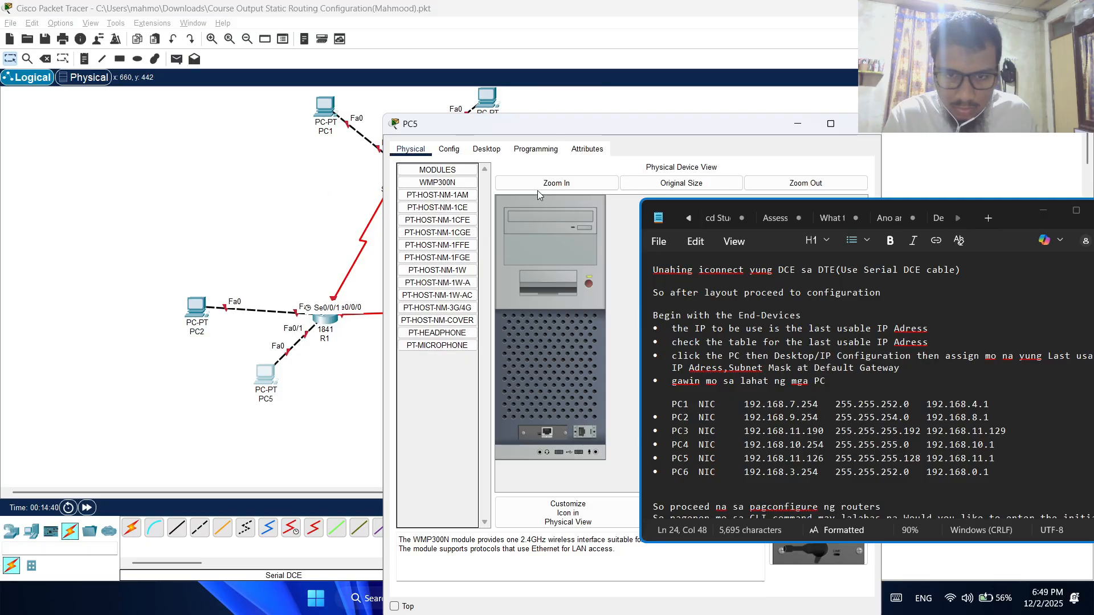
drag(494, 126, 200, 107)
click(155, 130)
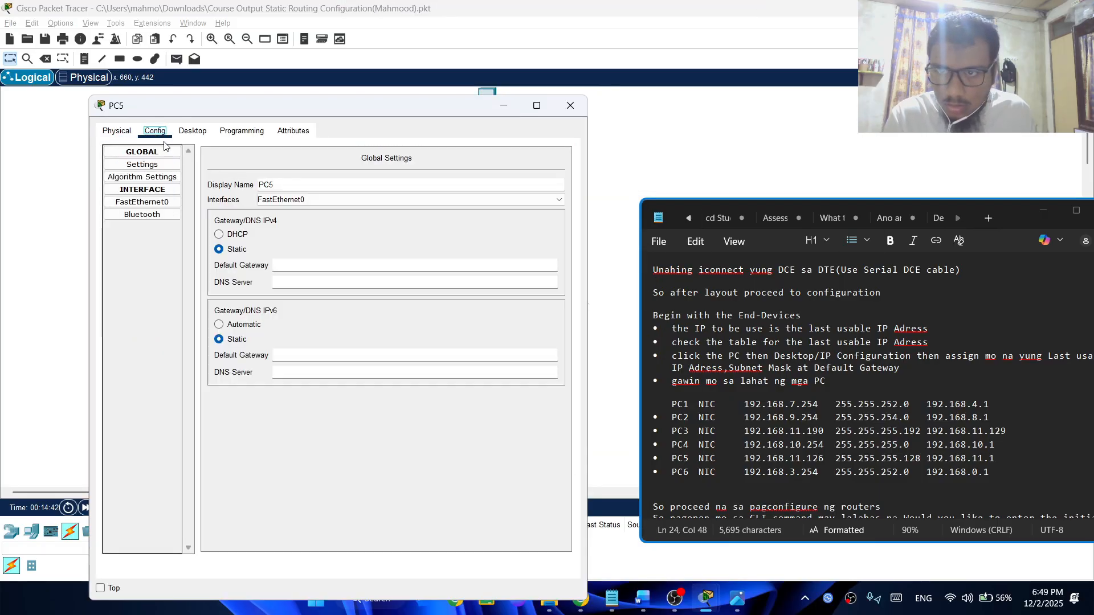
click(192, 131)
click(149, 185)
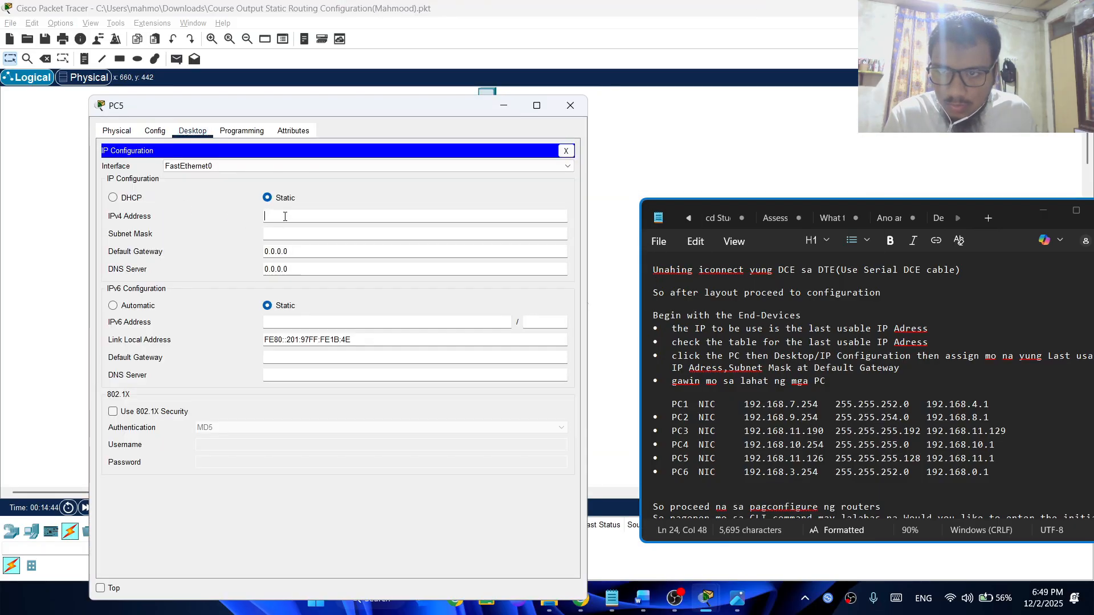
click(285, 217)
drag(746, 463, 818, 464)
key(ctrl+c)
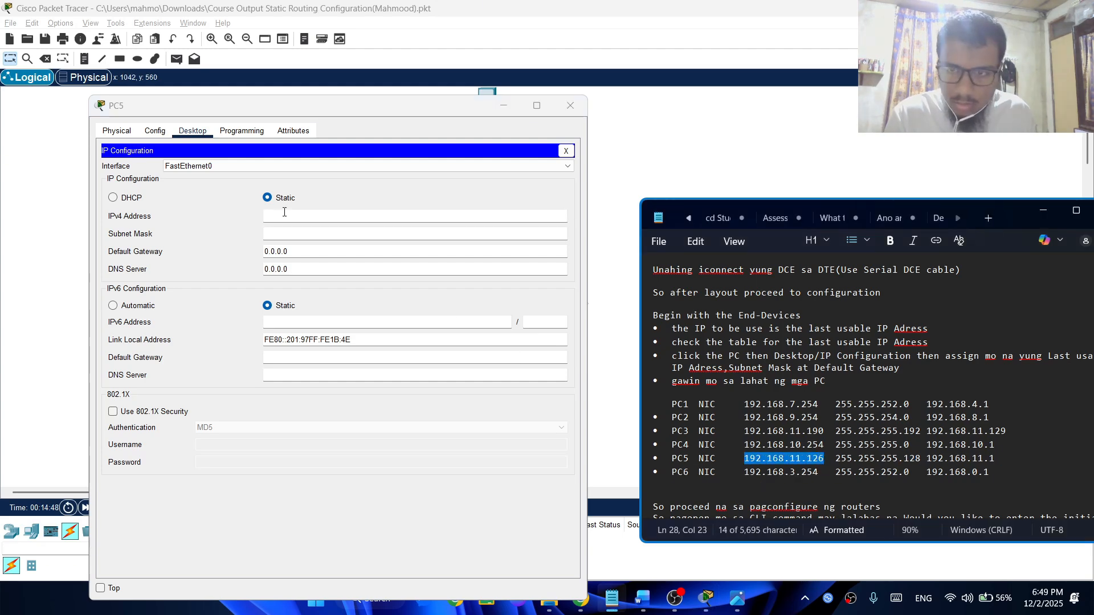
key(alt+Tab)
key(ctrl+v)
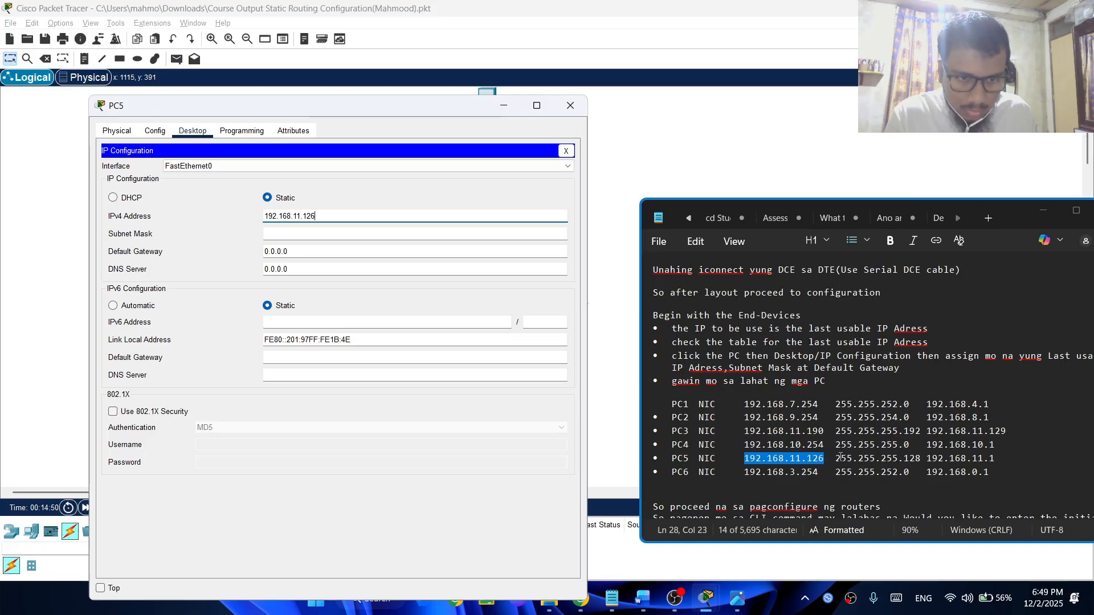
Set PC5's subnet mask to 255.255.255.128, copied from the notes
drag(841, 458, 920, 453)
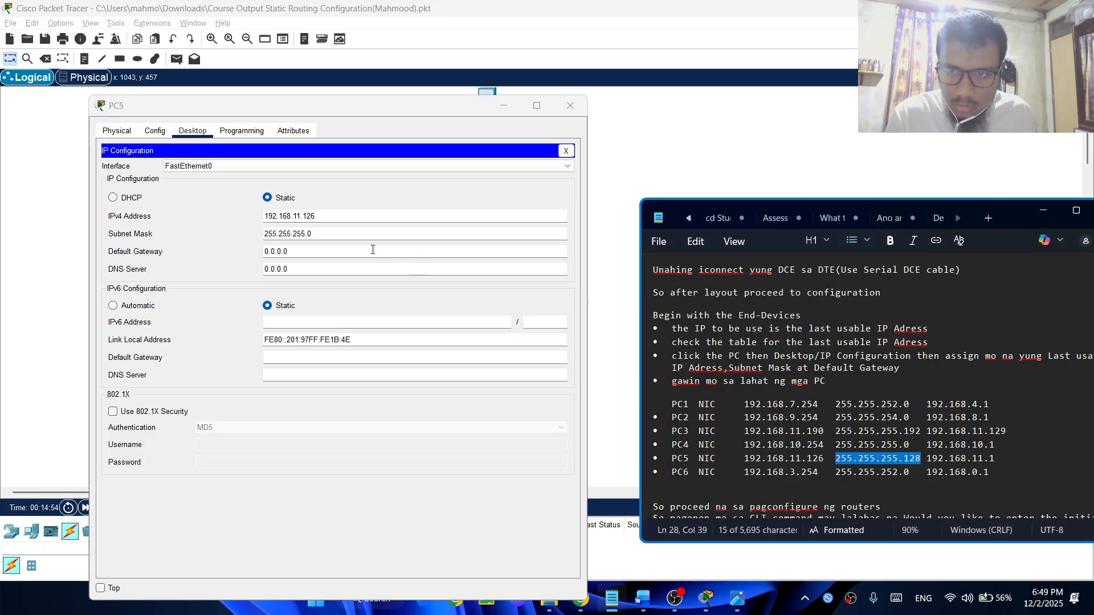
click(362, 231)
double_click(362, 231)
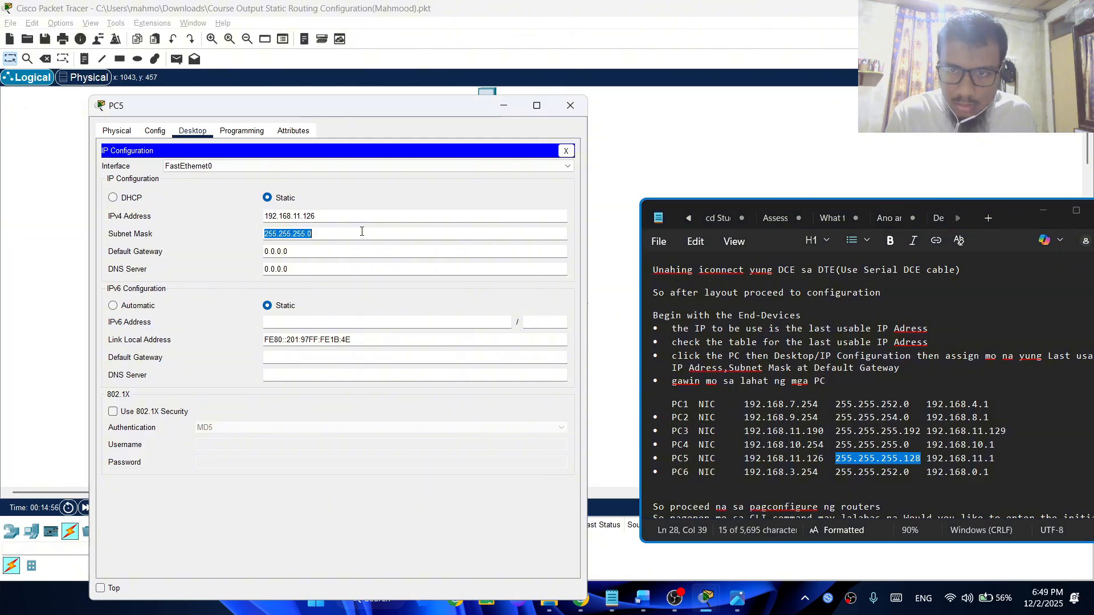
key(ctrl+v)
Set PC5's default gateway to 192.168.11.1 from the notes and close its configuration window
drag(995, 458, 926, 458)
key(ctrl+c)
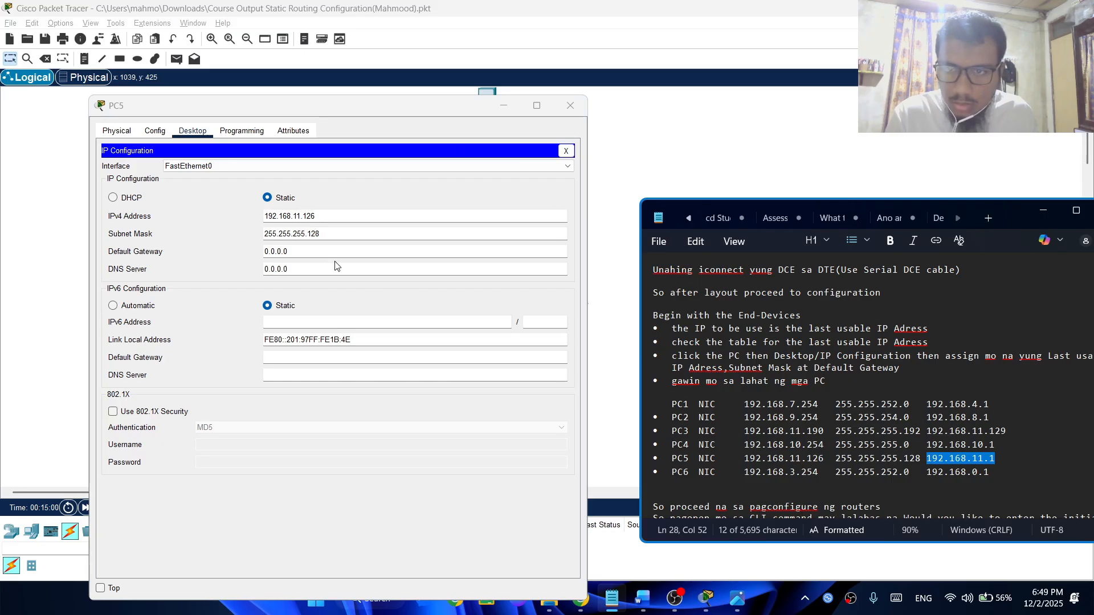
double_click(336, 252)
key(ctrl+v)
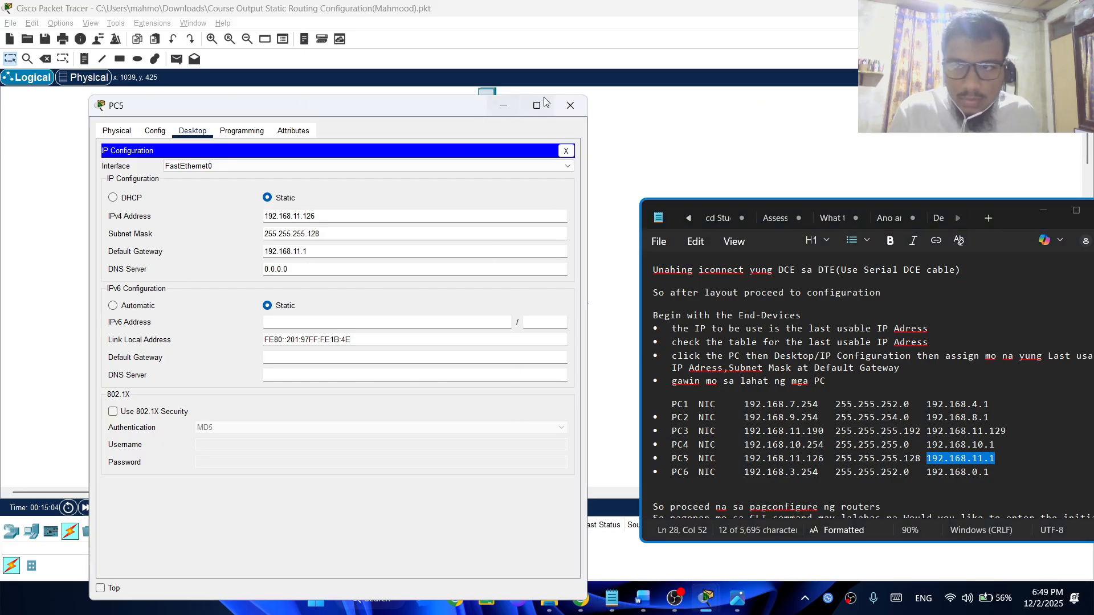
click(570, 105)
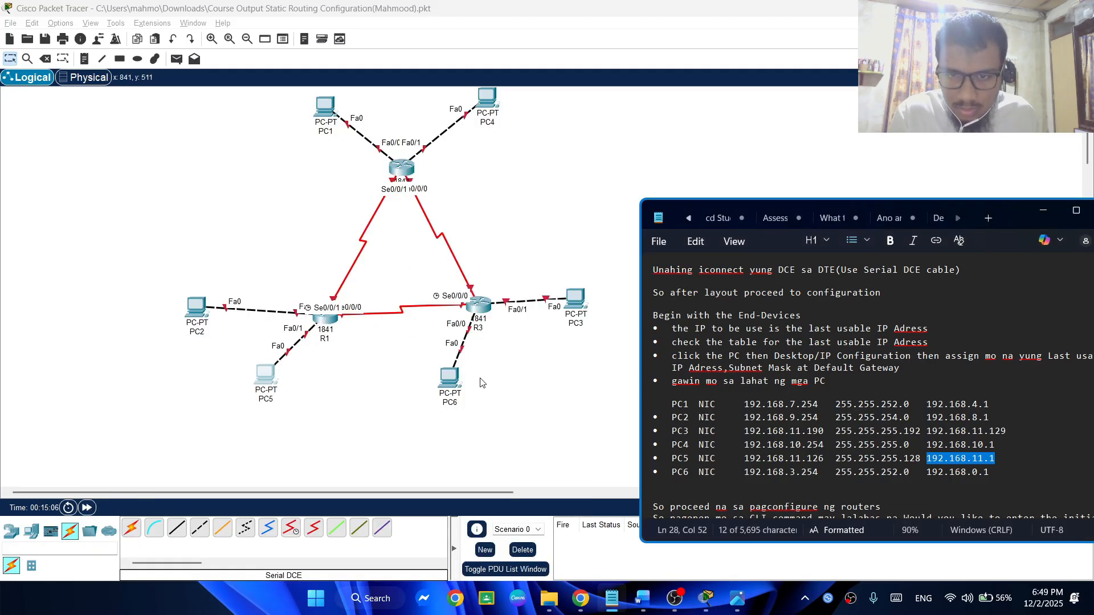
Open PC6's IP Configuration clear of the notes and set its static IPv4 address to 192.168.3.254 from the notes
click(450, 379)
click(449, 110)
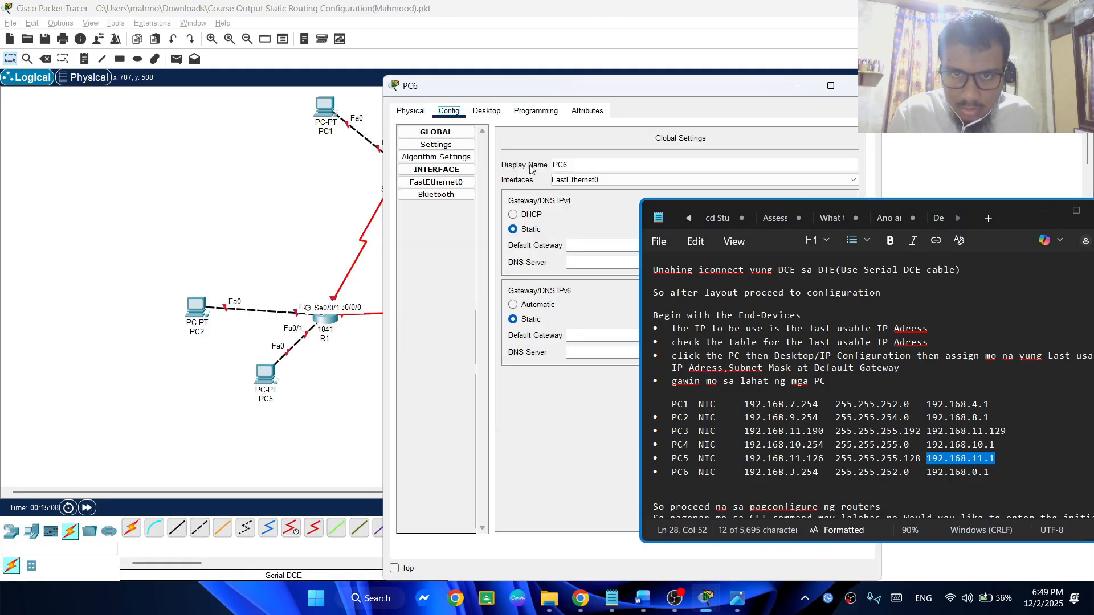
click(487, 111)
drag(432, 85, 134, 55)
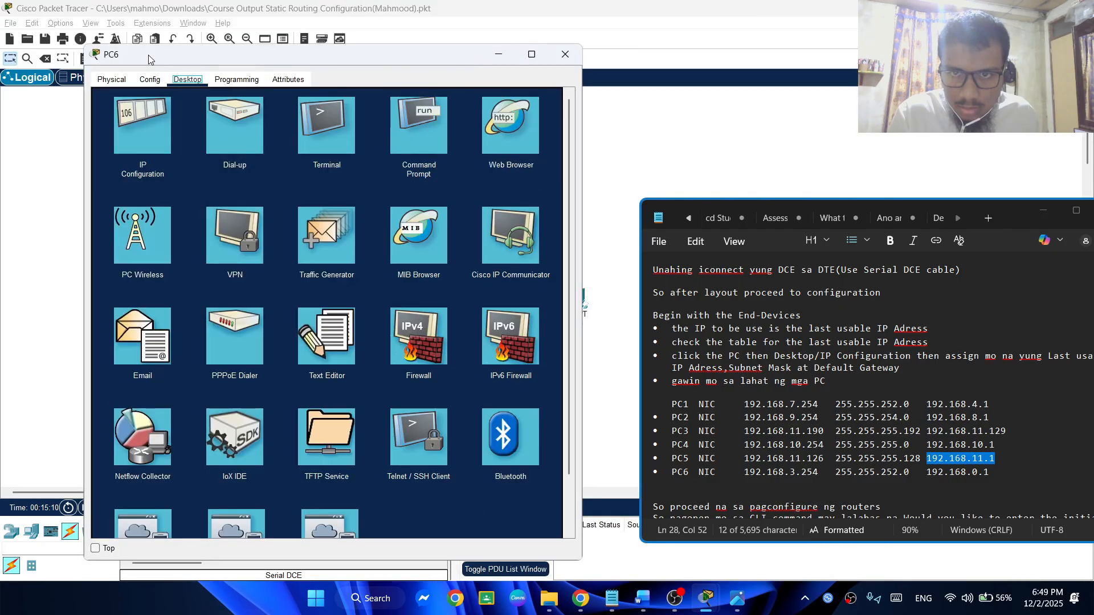
click(143, 131)
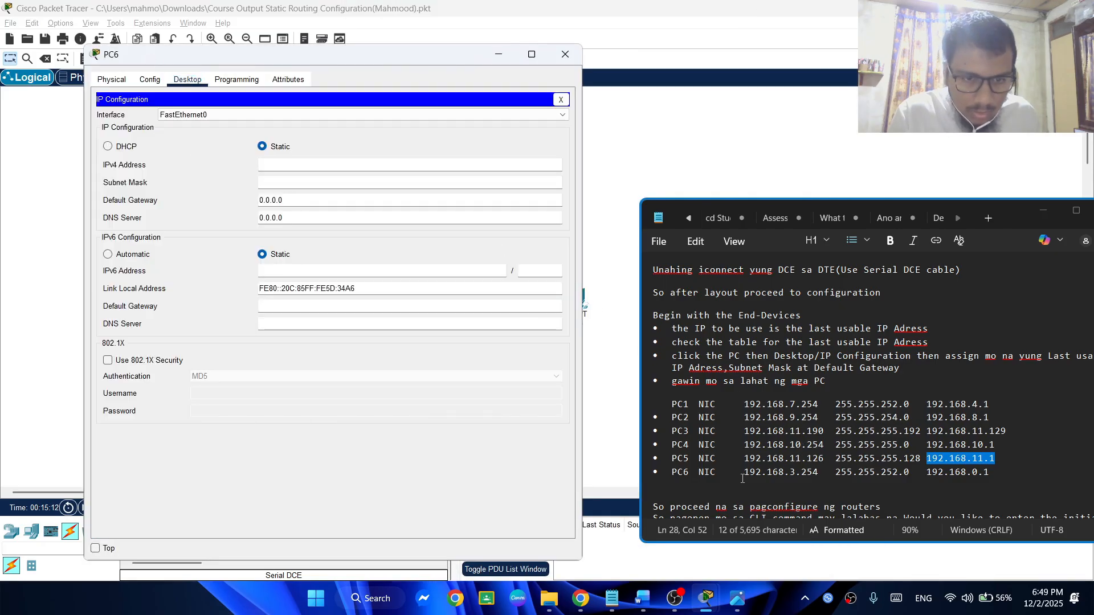
drag(744, 472, 819, 474)
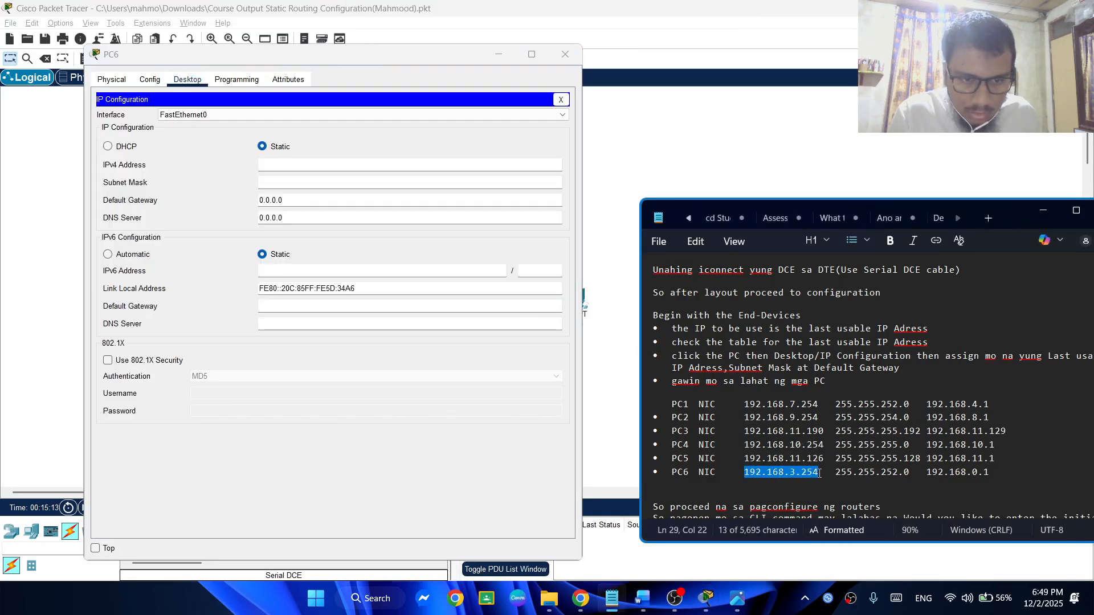
click(328, 166)
key(ctrl+v)
Replace PC6's subnet mask with 255.255.252.0, copied from the notes
drag(835, 468, 917, 469)
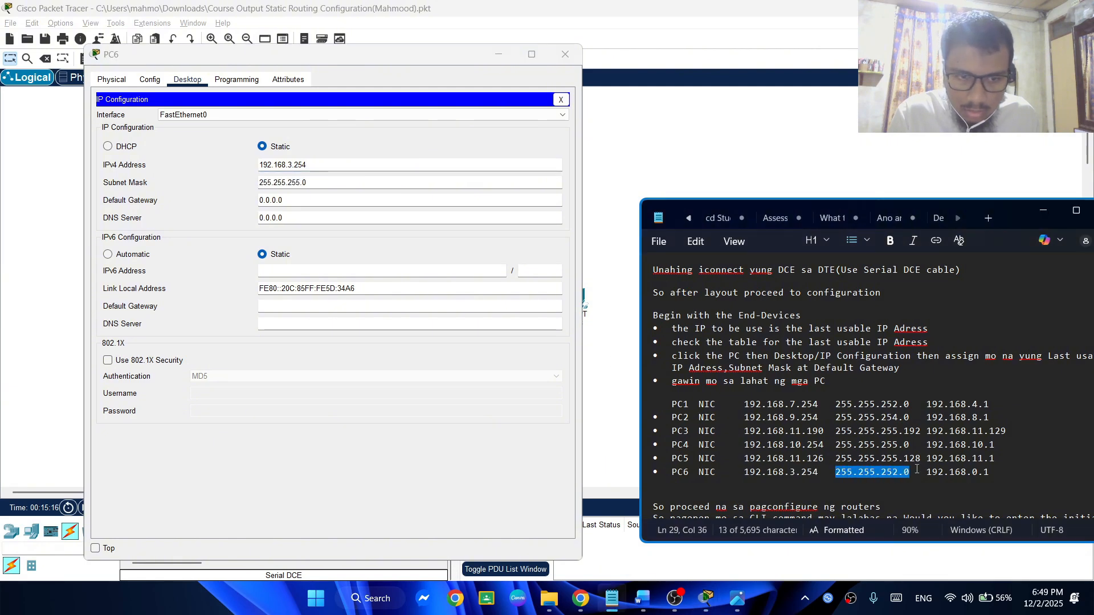
click(322, 182)
key(ctrl+a)
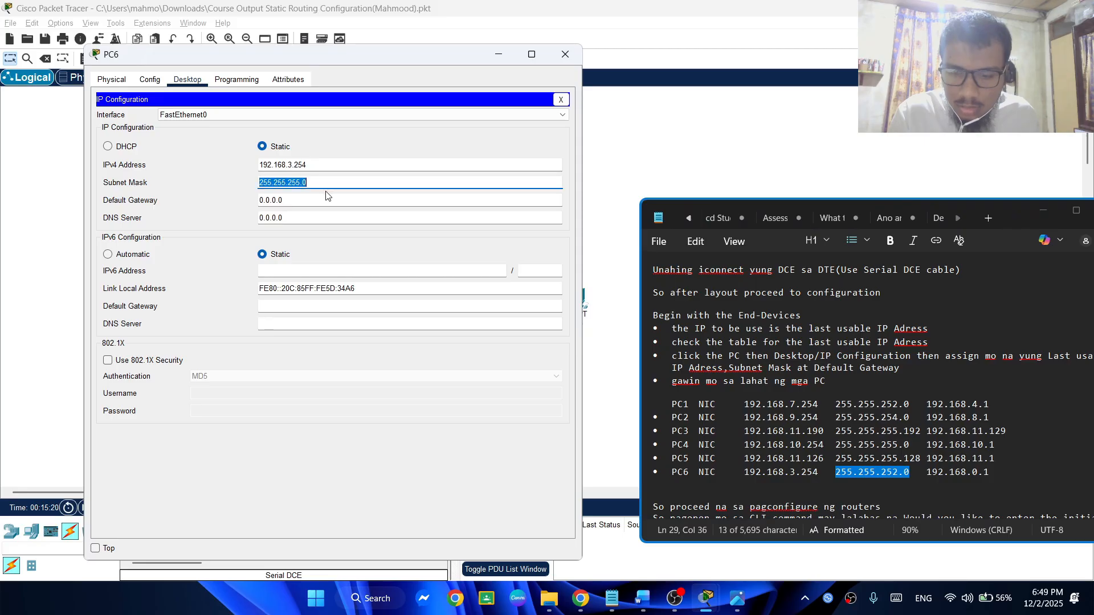
key(ctrl+v)
Set PC6's default gateway to 192.168.0.1 from the notes and close its configuration window
drag(1012, 478, 927, 470)
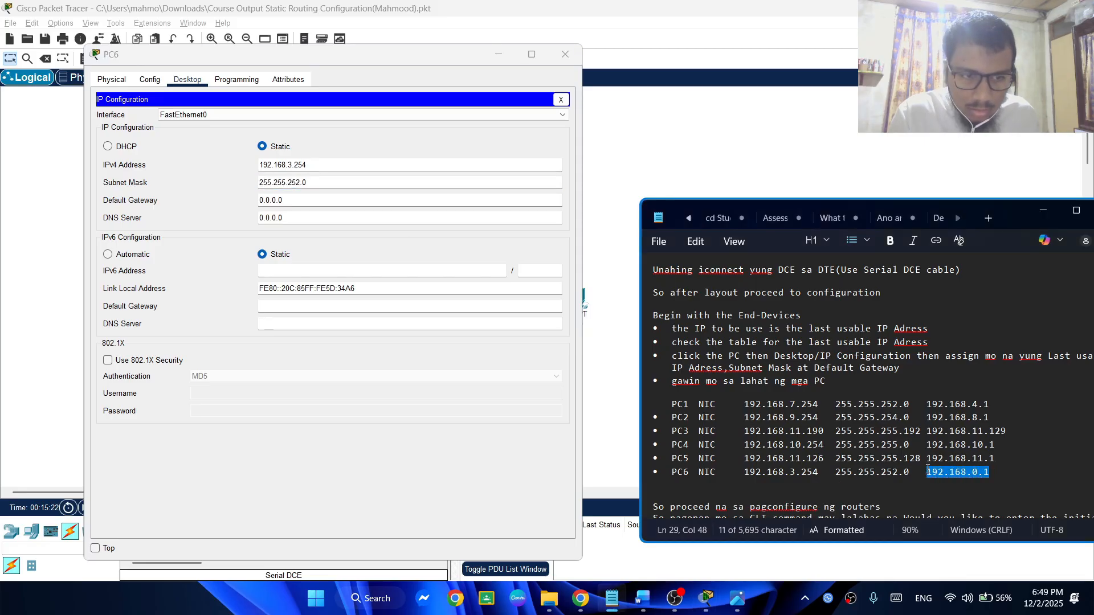
click(274, 203)
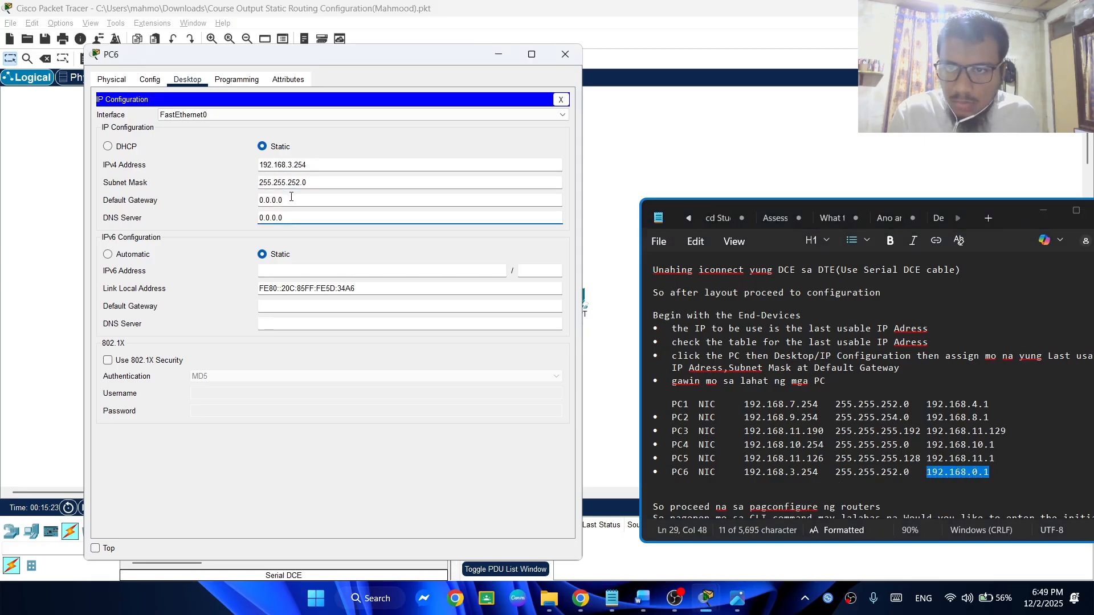
key(ctrl+a)
key(ctrl+v)
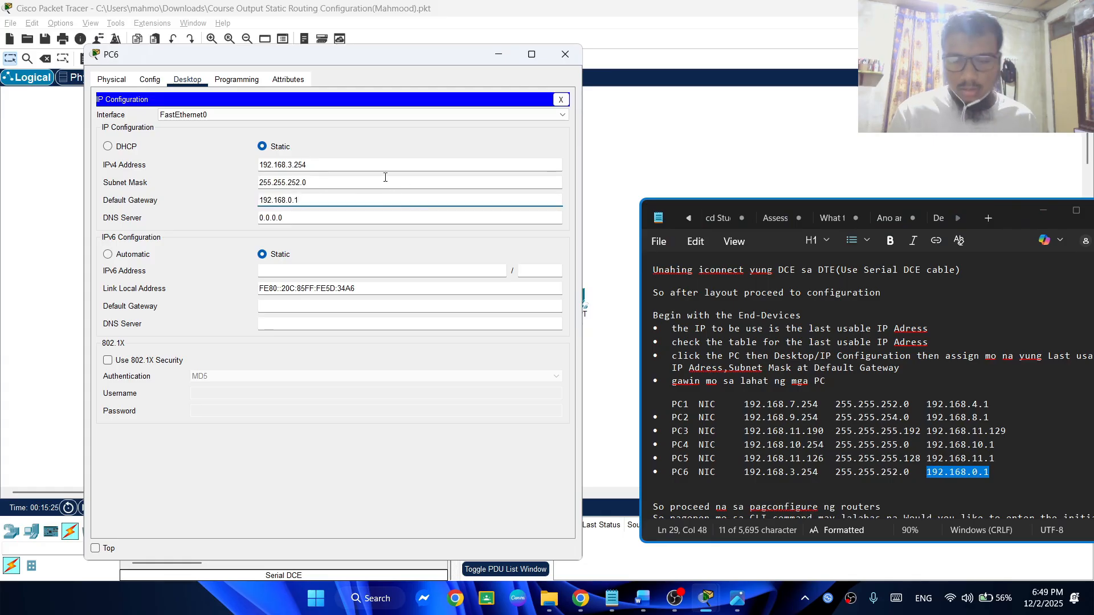
click(389, 144)
click(565, 54)
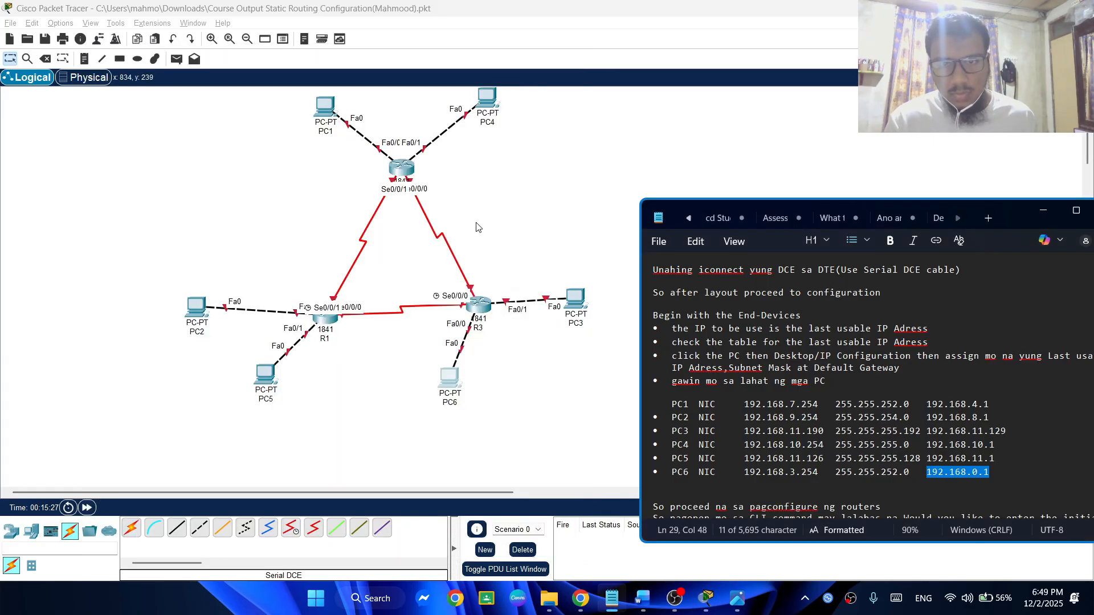
Save the static routing topology file and return to the logical workspace
key(ctrl+s)
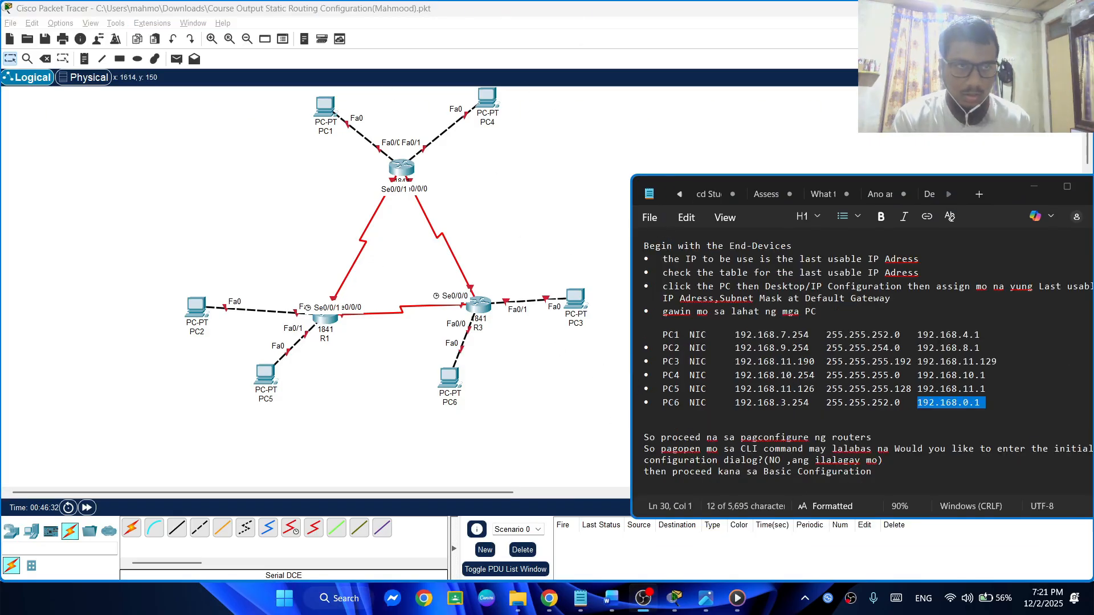
click(310, 240)
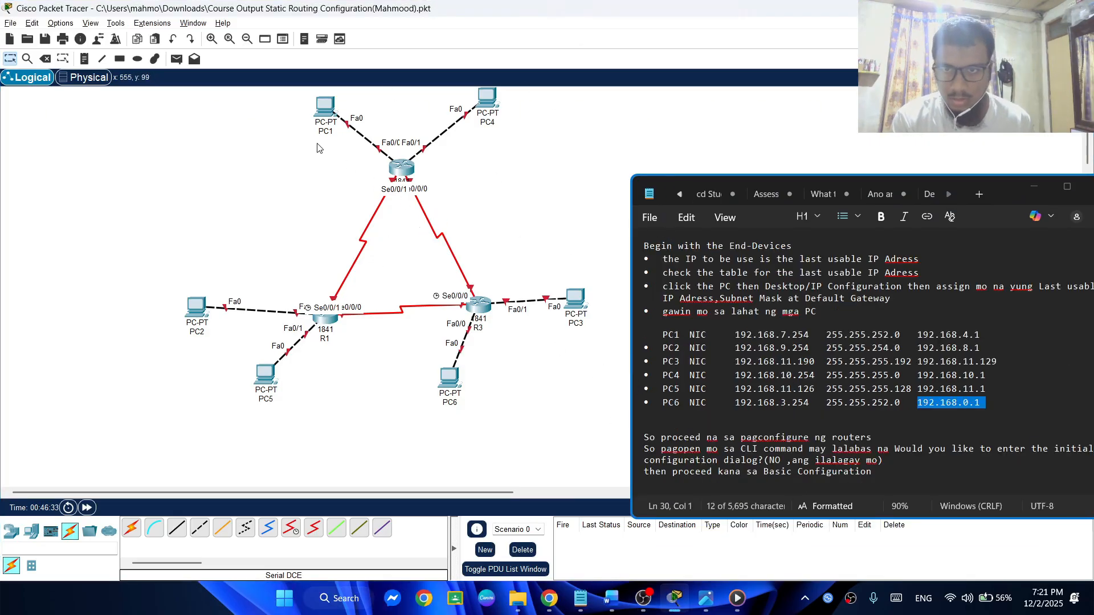
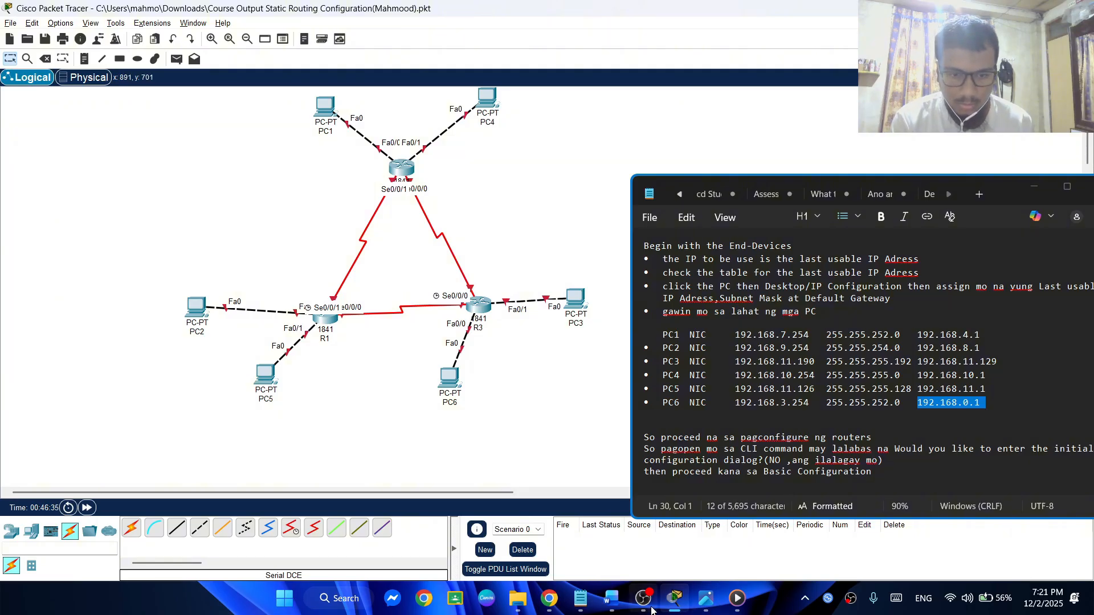
Switch to the Word course output document, show its network diagram, and place the window beside the Packet Tracer workspace as a reference
click(610, 600)
scroll(468, 398, up, 3)
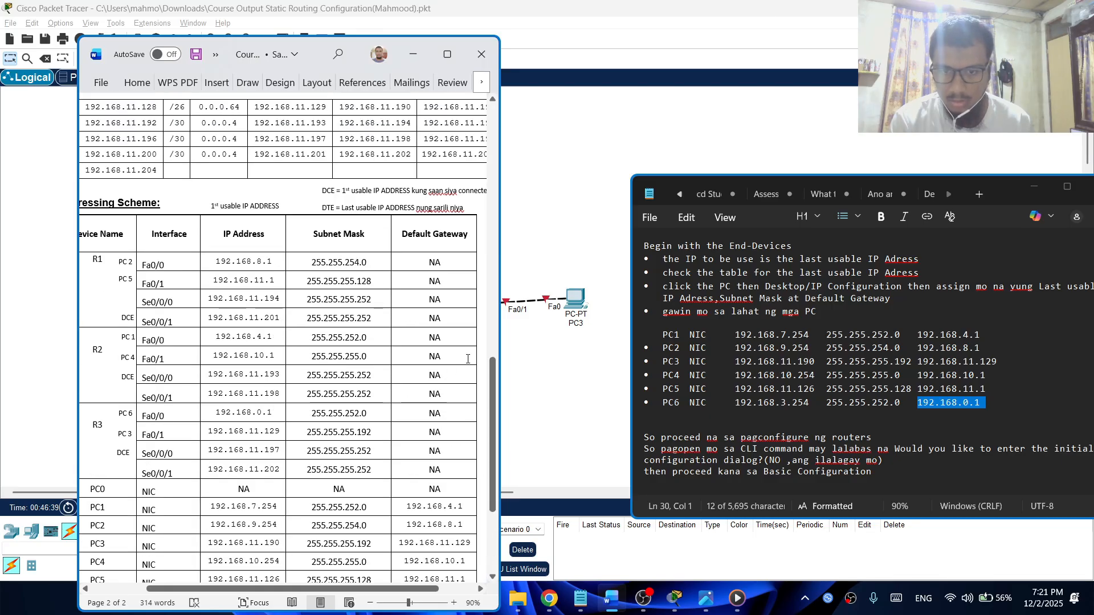
drag(492, 395, 483, 79)
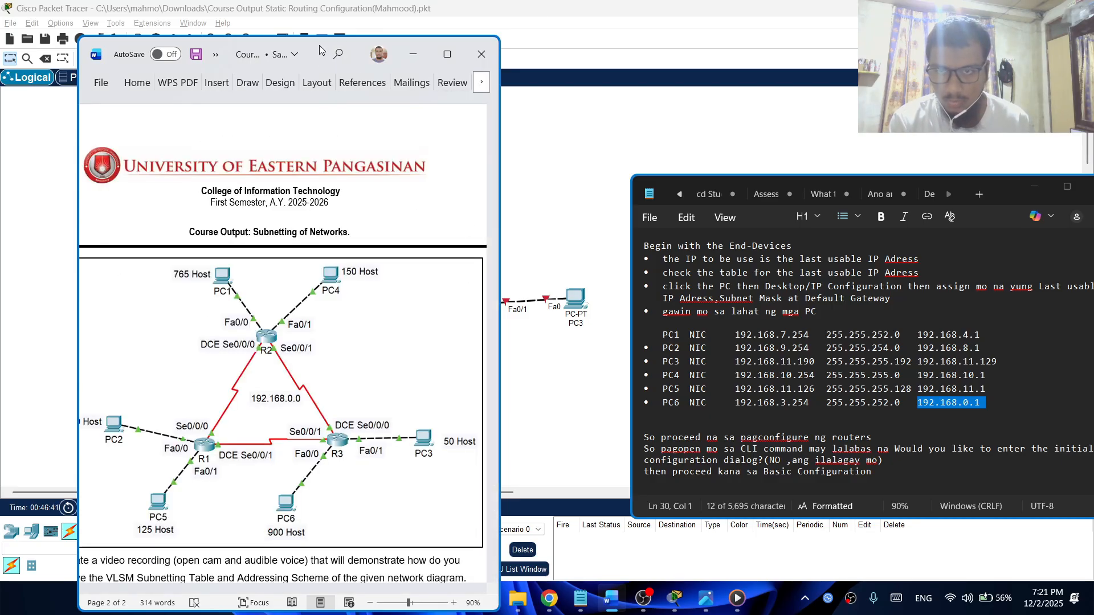
drag(77, 224, 5, 221)
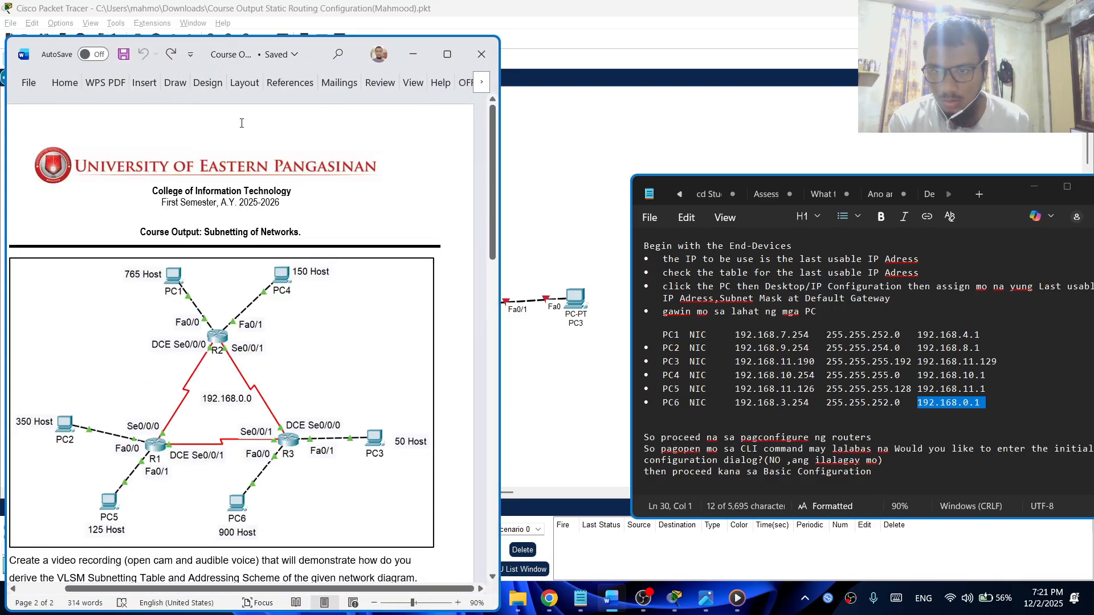
drag(314, 45, 955, 20)
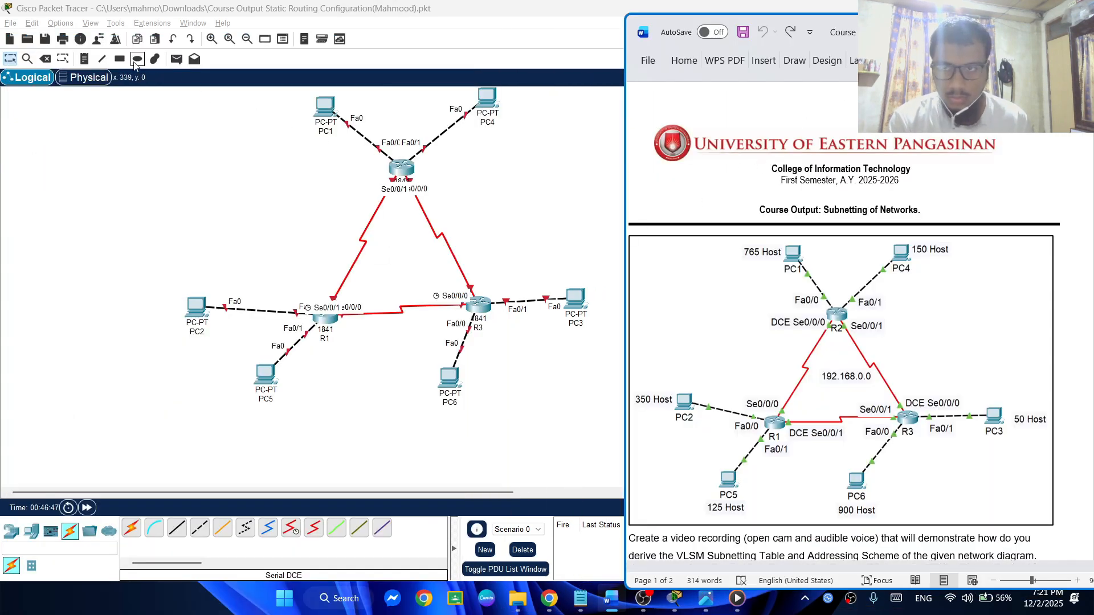
click(120, 59)
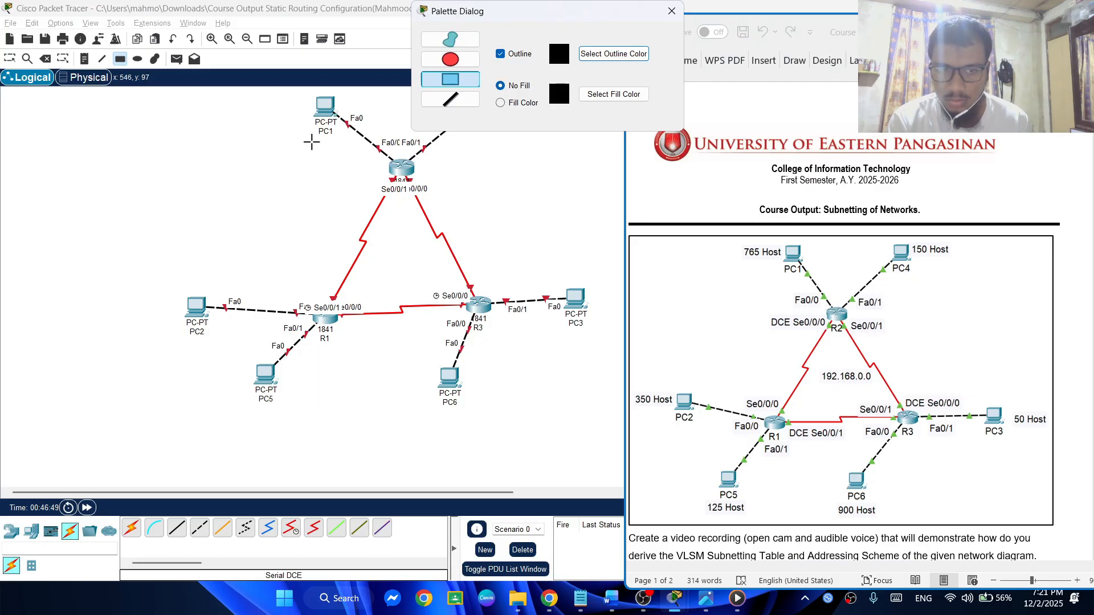
drag(312, 142, 354, 155)
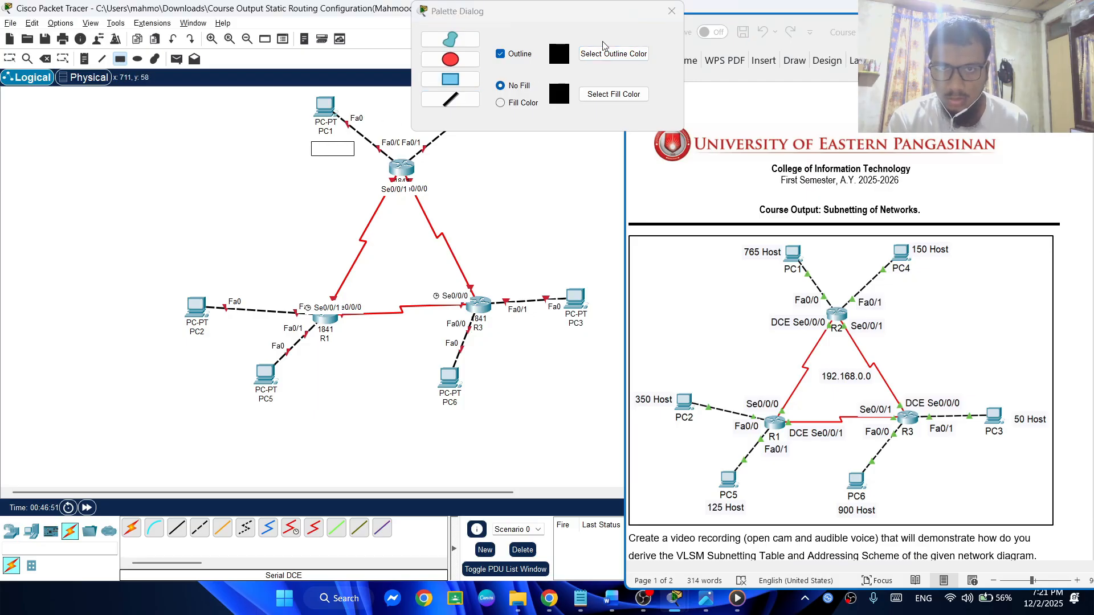
click(672, 10)
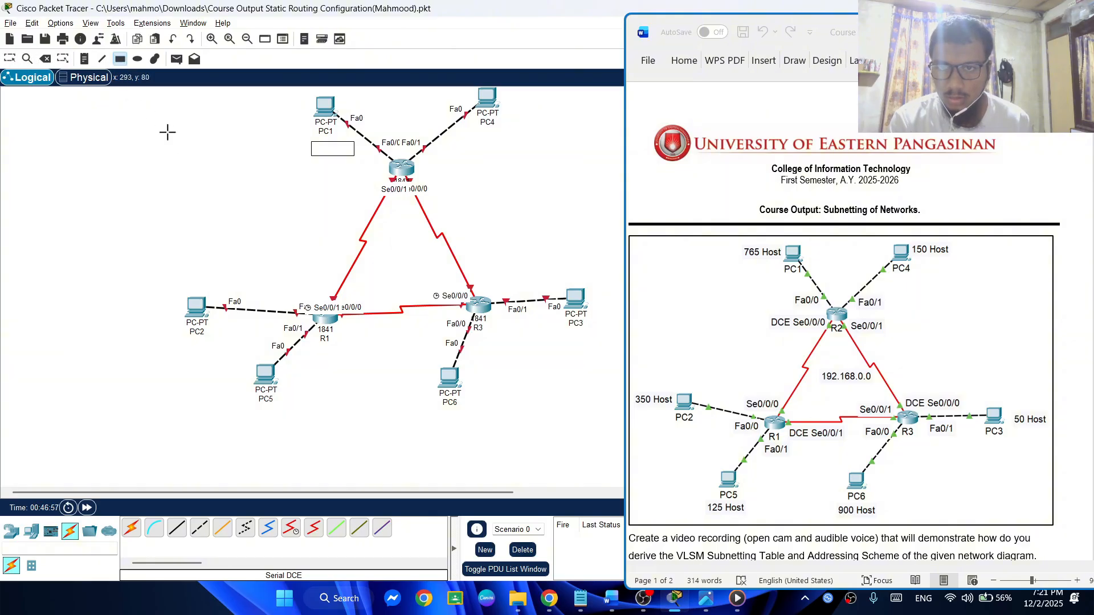
click(47, 58)
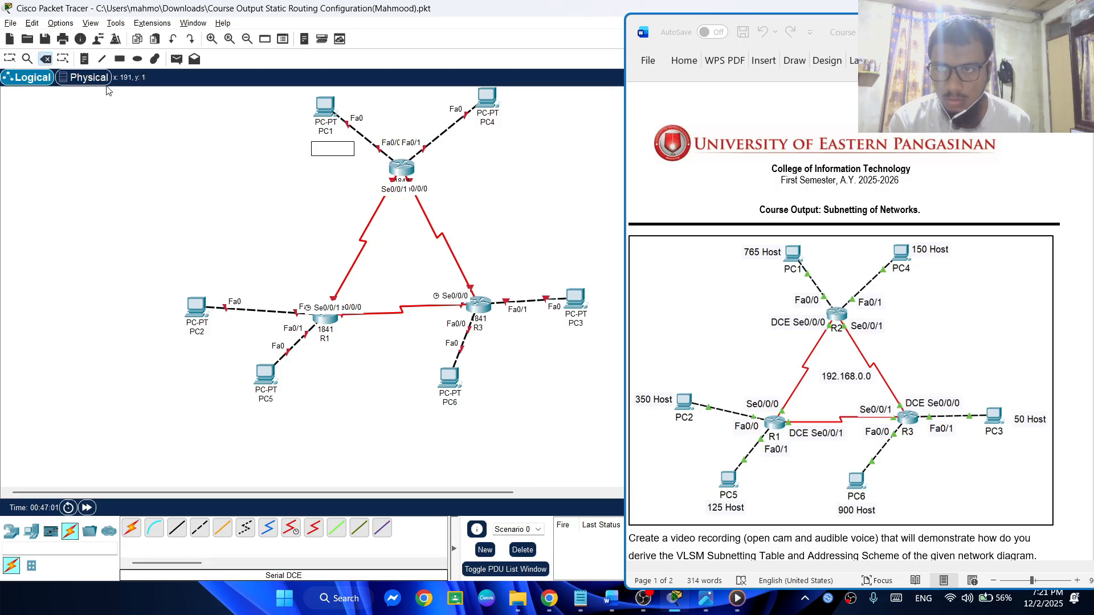
click(313, 142)
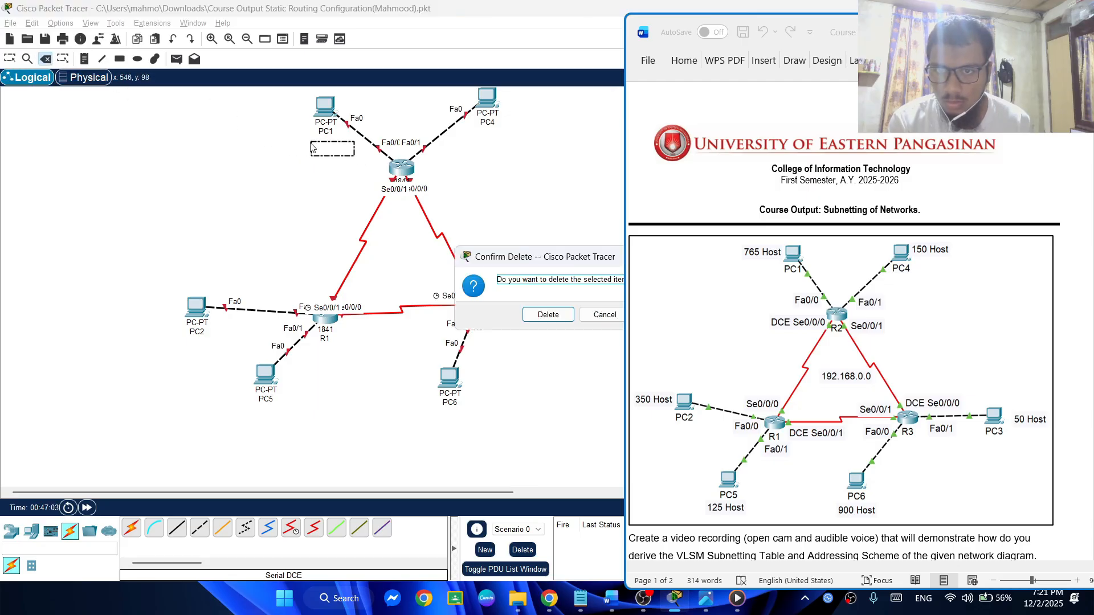
click(548, 315)
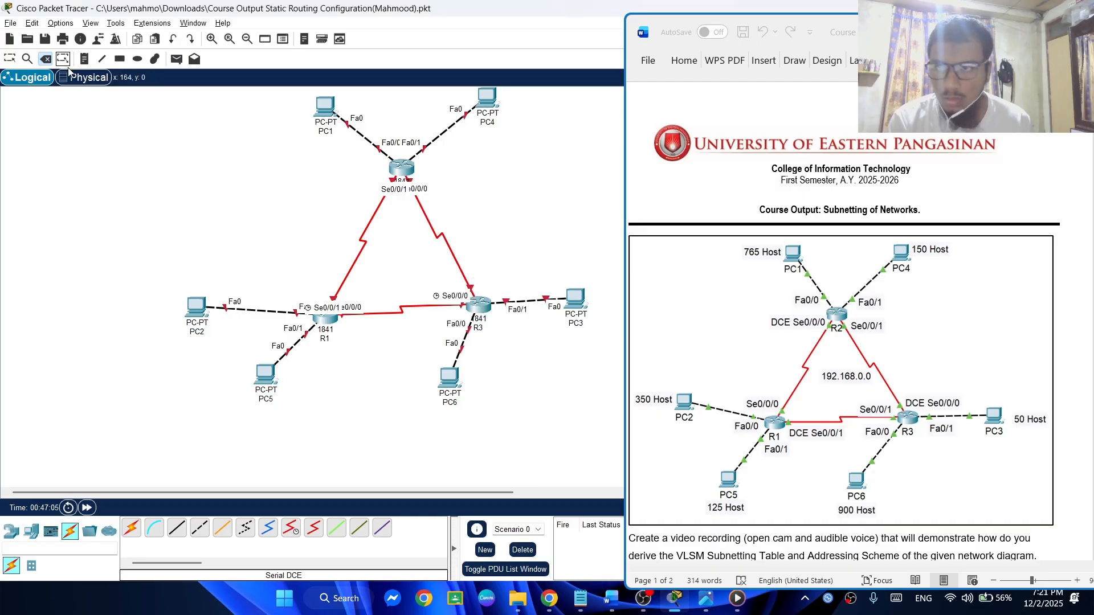
Place a text note reading "765 Host" just below PC1 in the workspace
click(84, 59)
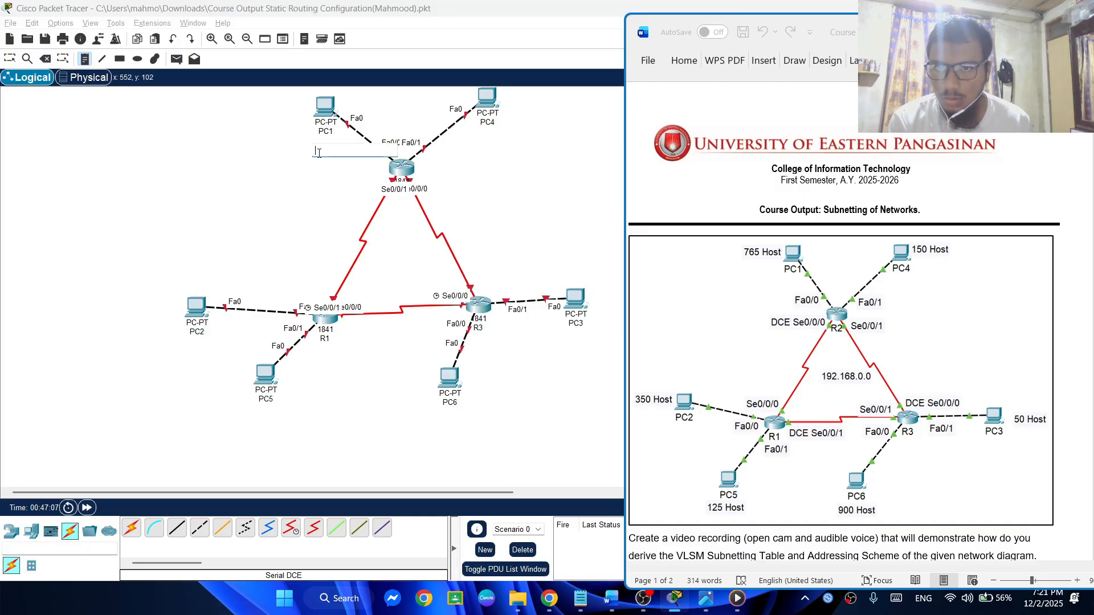
click(314, 144)
key(Caps_Lock)
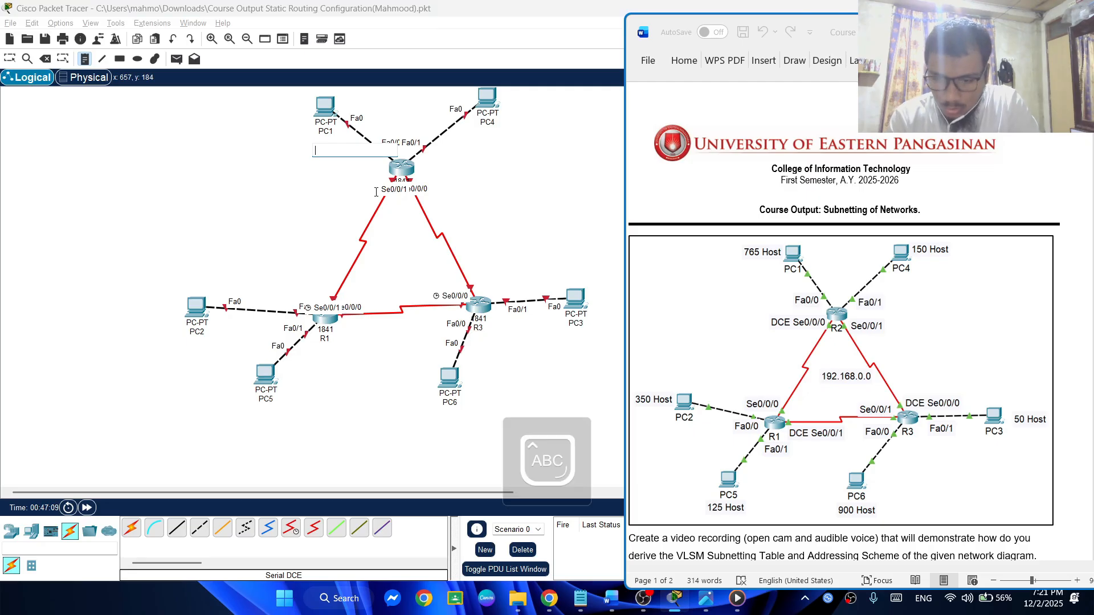
text(765)
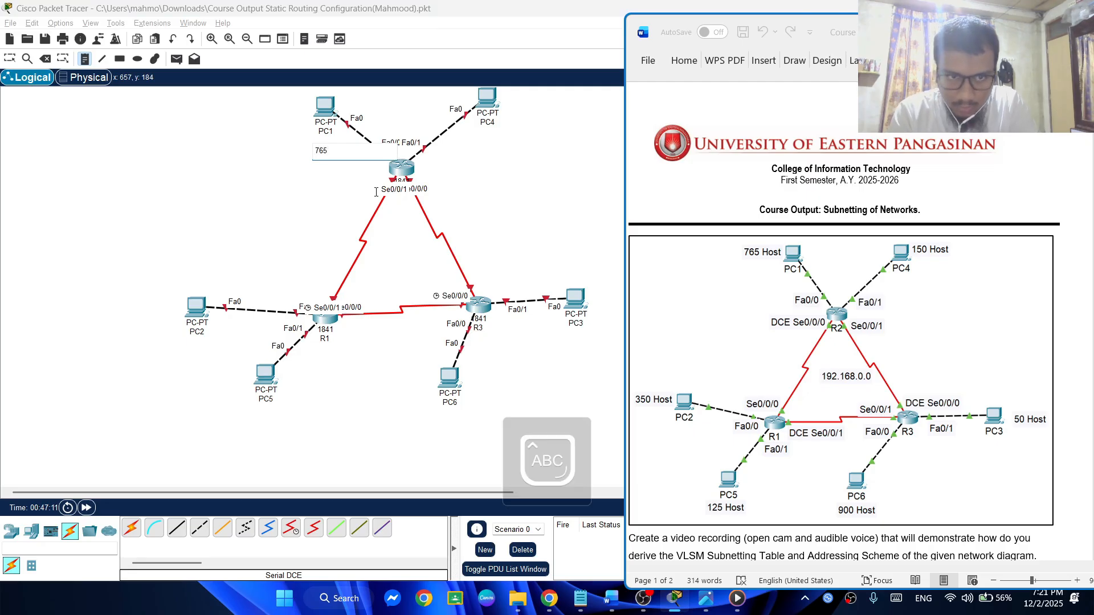
text( H)
key(Caps_Lock)
text(ost)
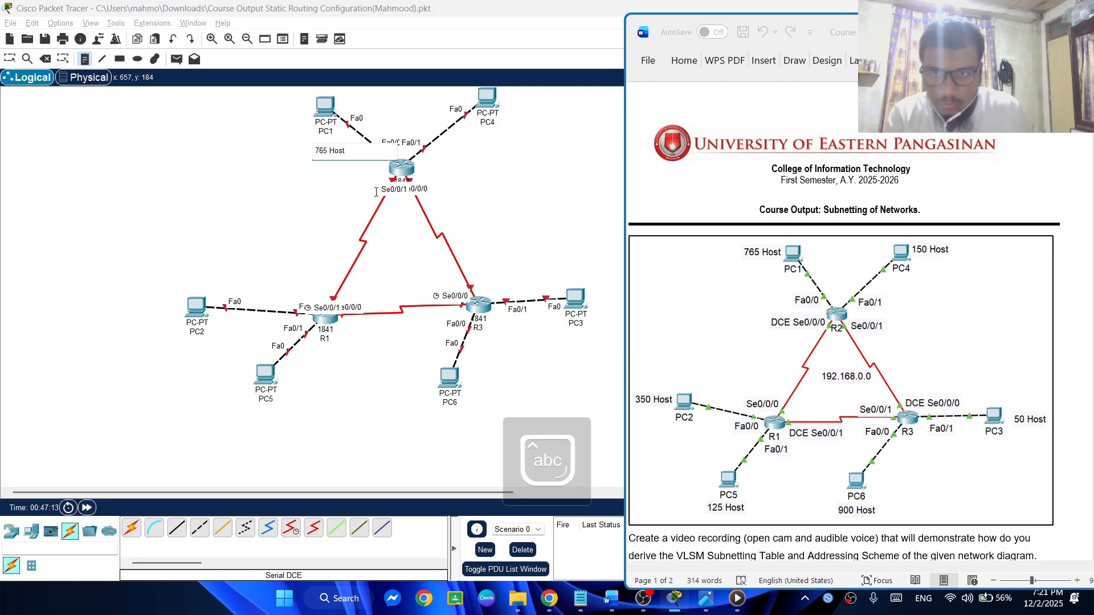
Add a text note reading "150 Host" in the free space beside the upper router, below the 765 Host note
click(328, 186)
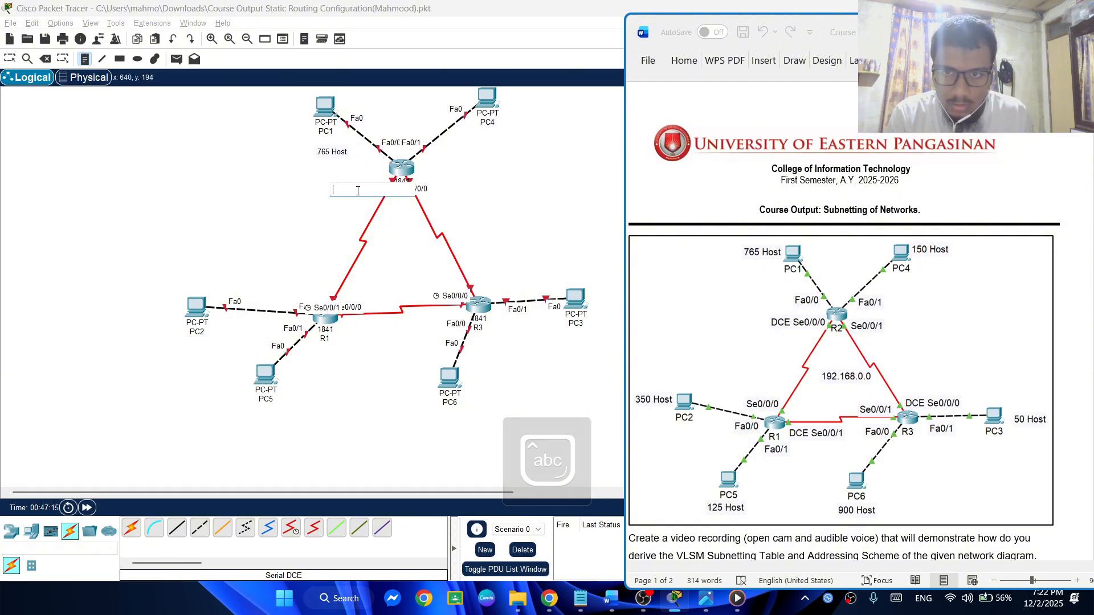
text(1)
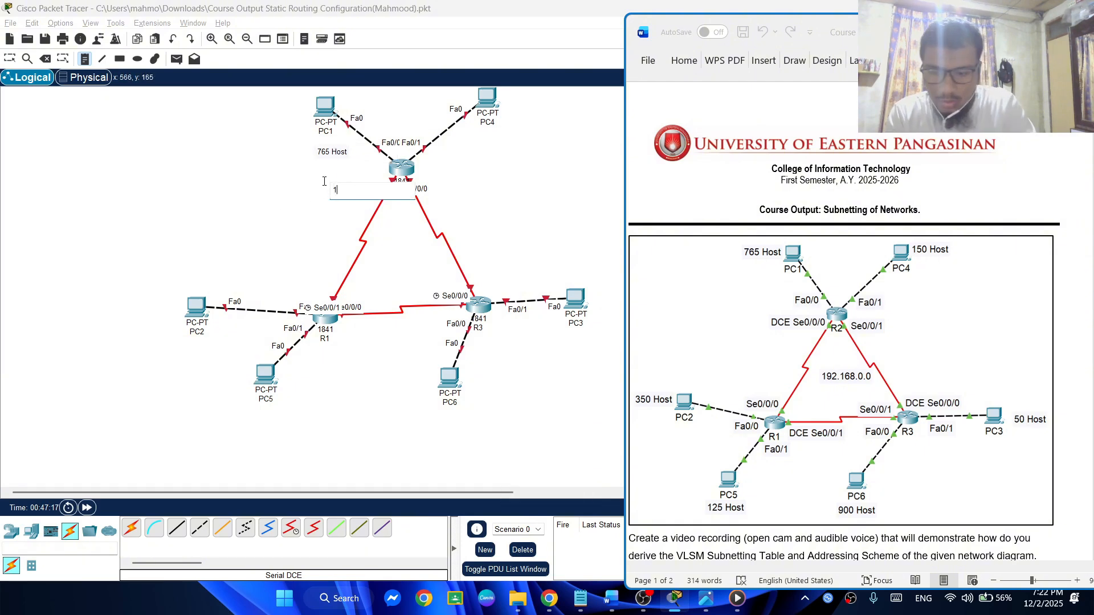
text(50)
key(Caps_Lock)
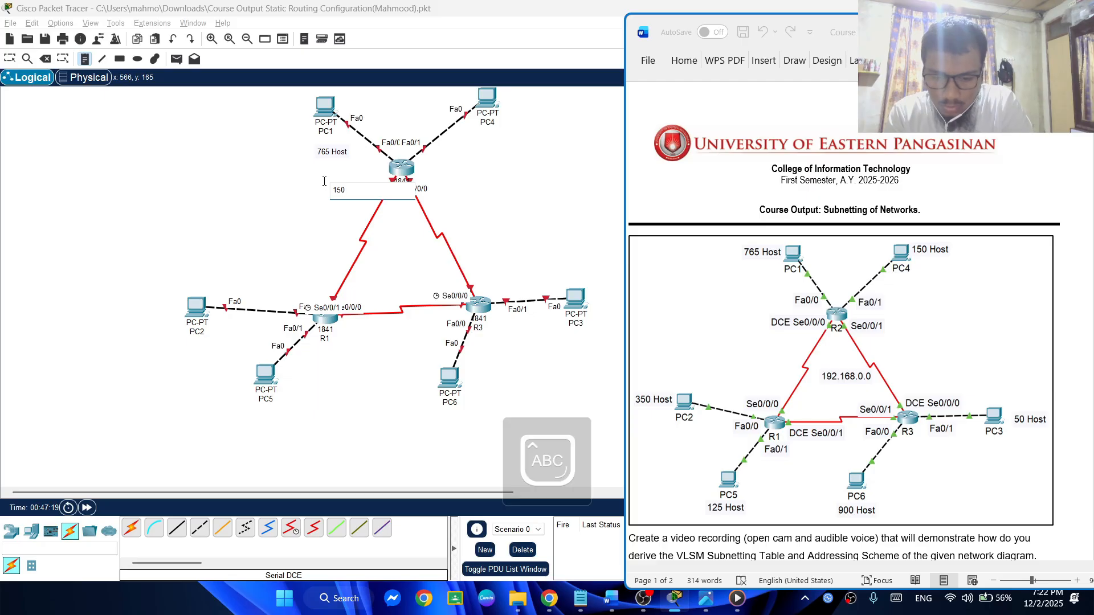
text(H)
key(Caps_Lock)
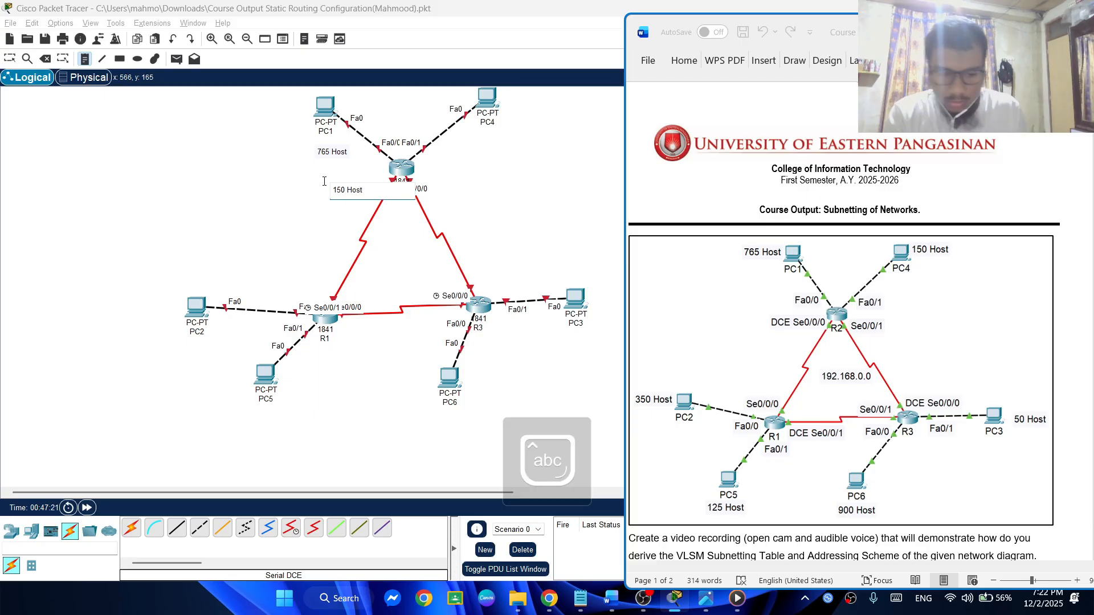
text(ost)
key(Return)
key(BackSpace)
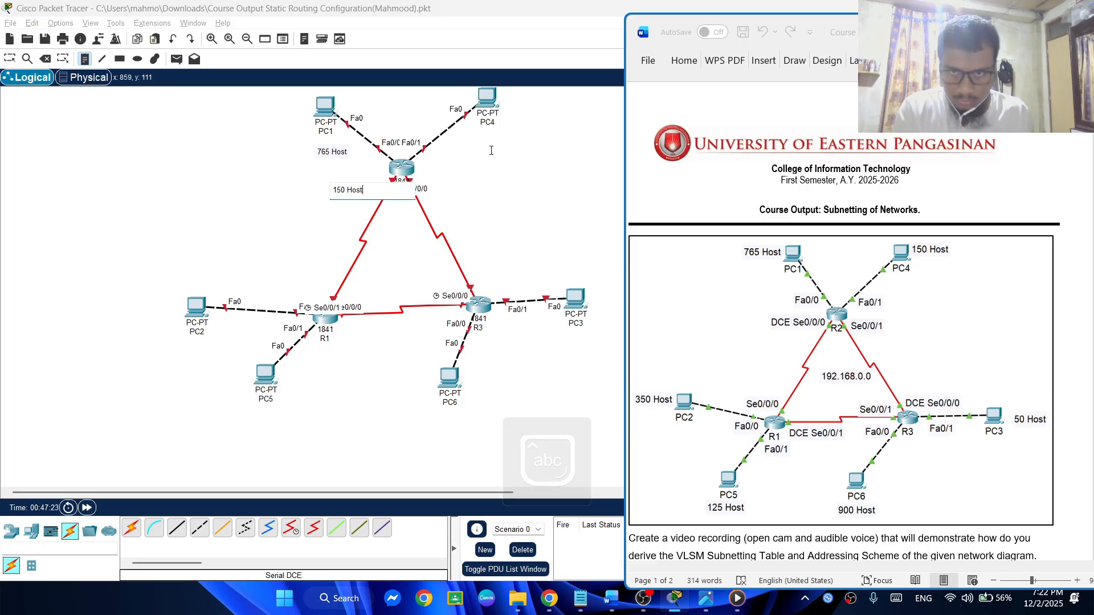
Add a text note reading "350 Host" on the outer side of PC2
click(113, 320)
text(35)
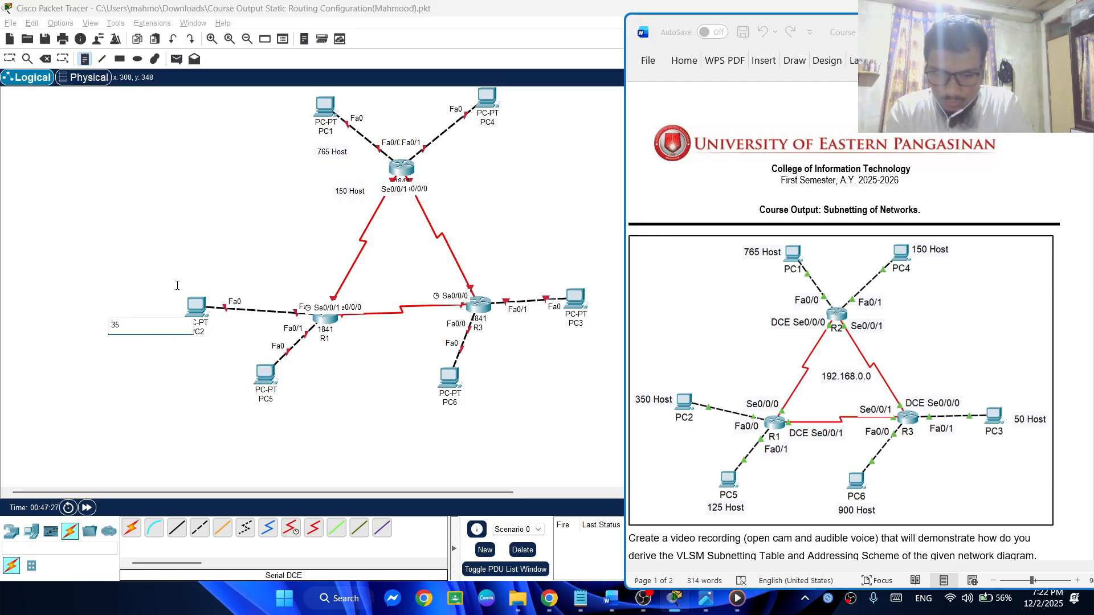
text(0)
key(Caps_Lock)
text(Host)
key(Caps_Lock)
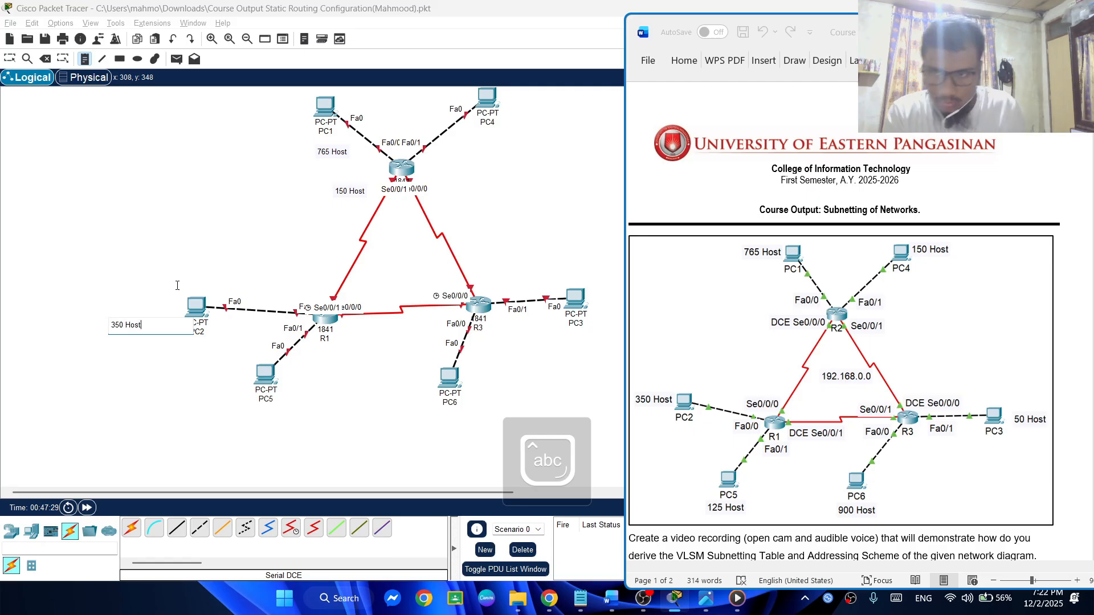
Add a single-line text note reading "125 Host" below PC5
click(250, 422)
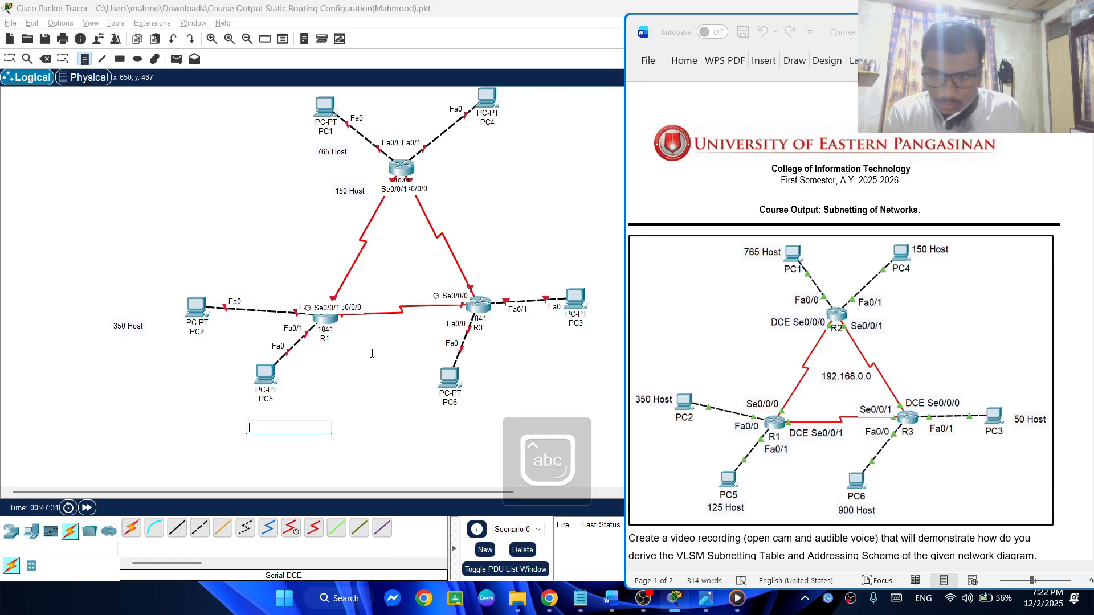
text(125)
key(Caps_Lock)
text(H)
key(Caps_Lock)
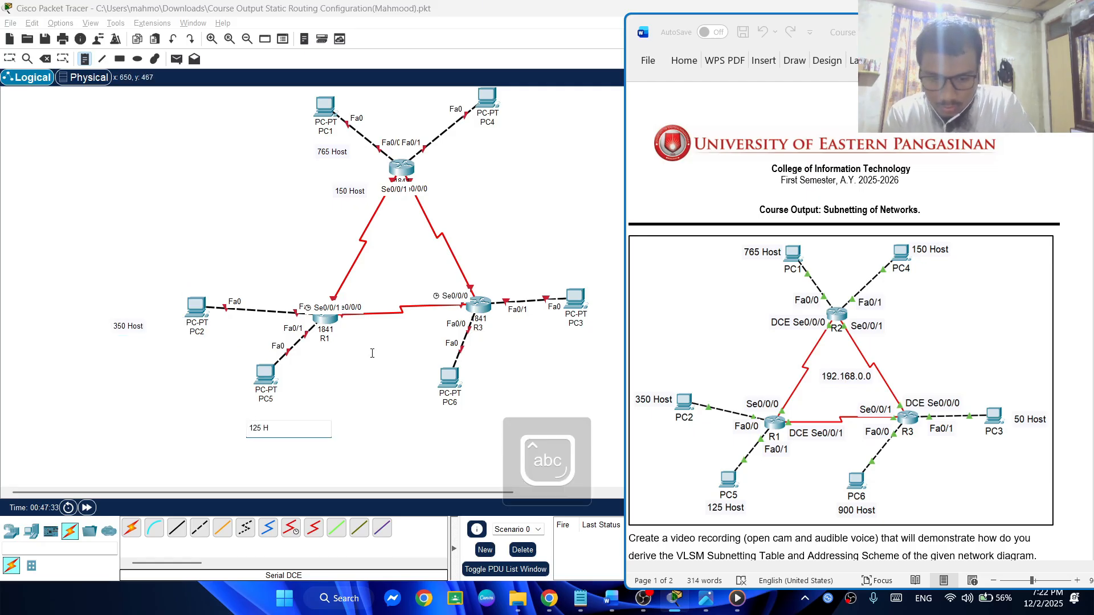
text(ost)
key(Return)
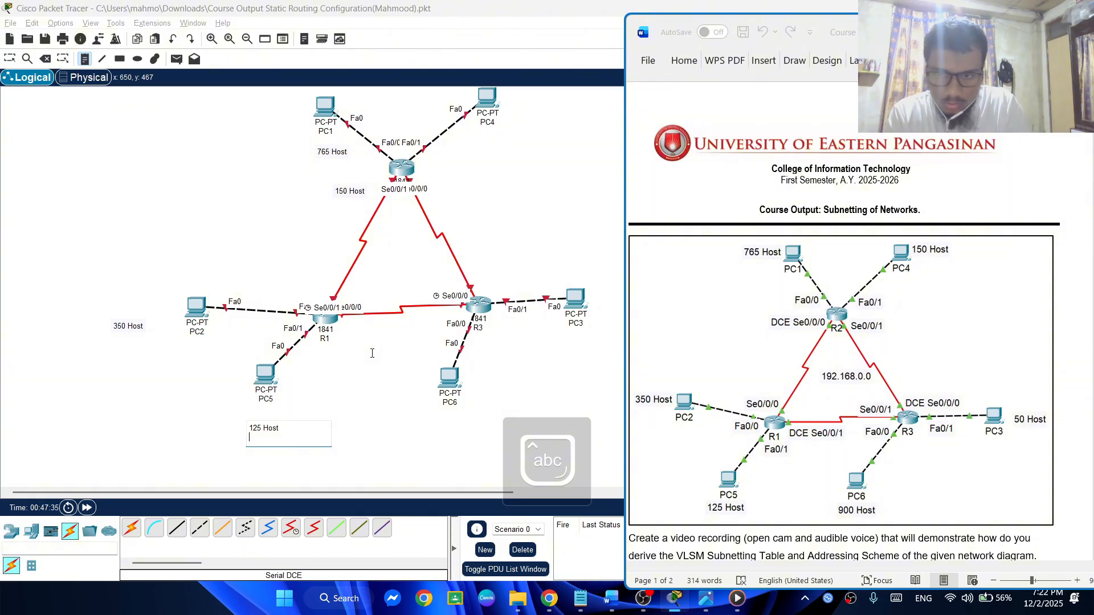
key(BackSpace)
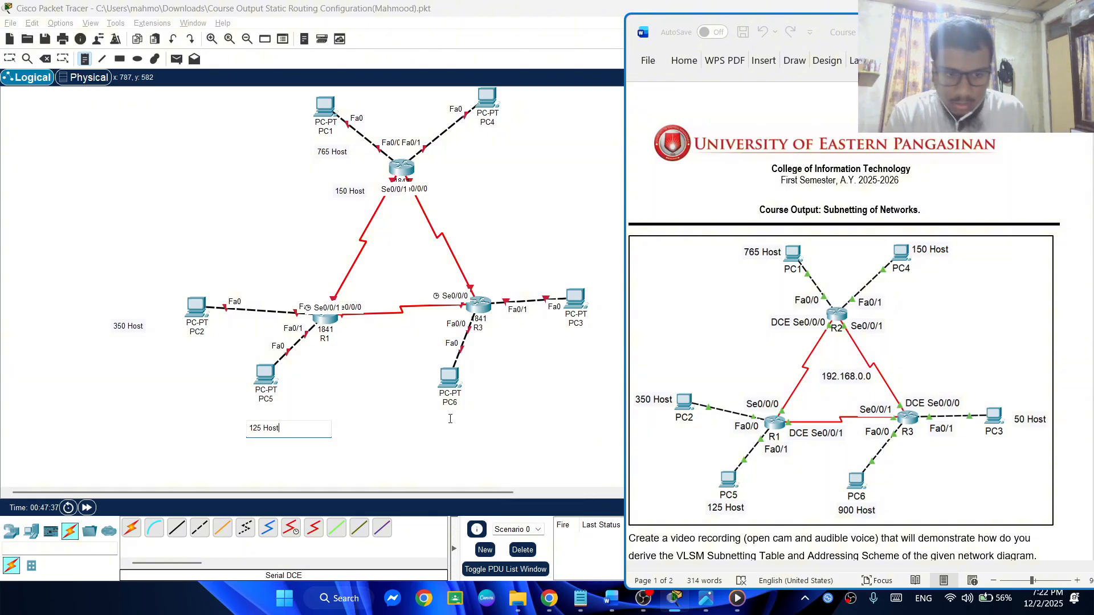
Add a text note reading "900 Host" below PC6
click(455, 418)
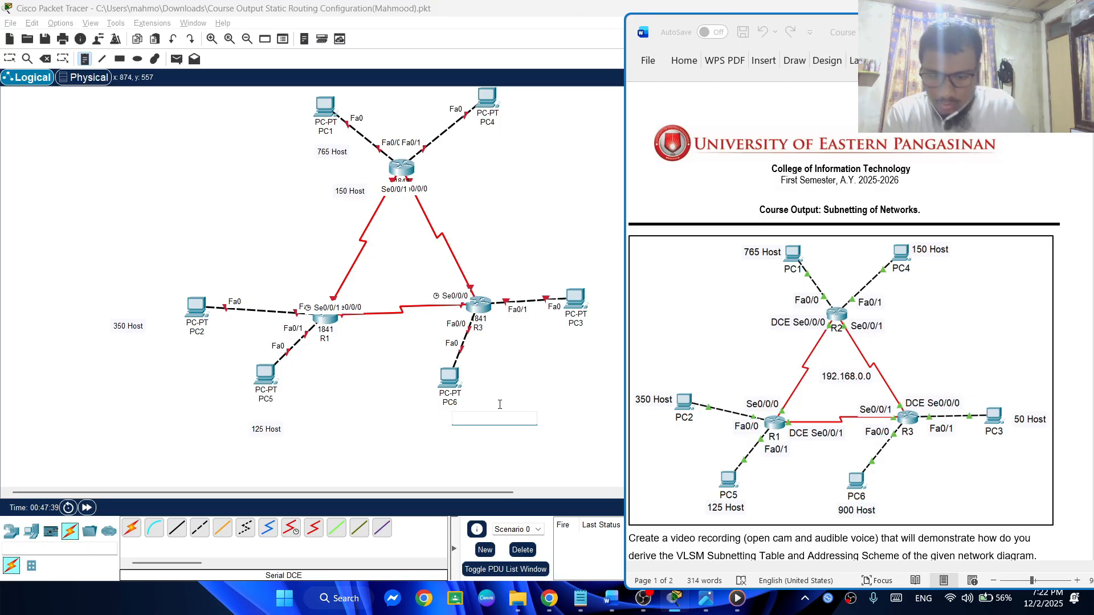
text(900 )
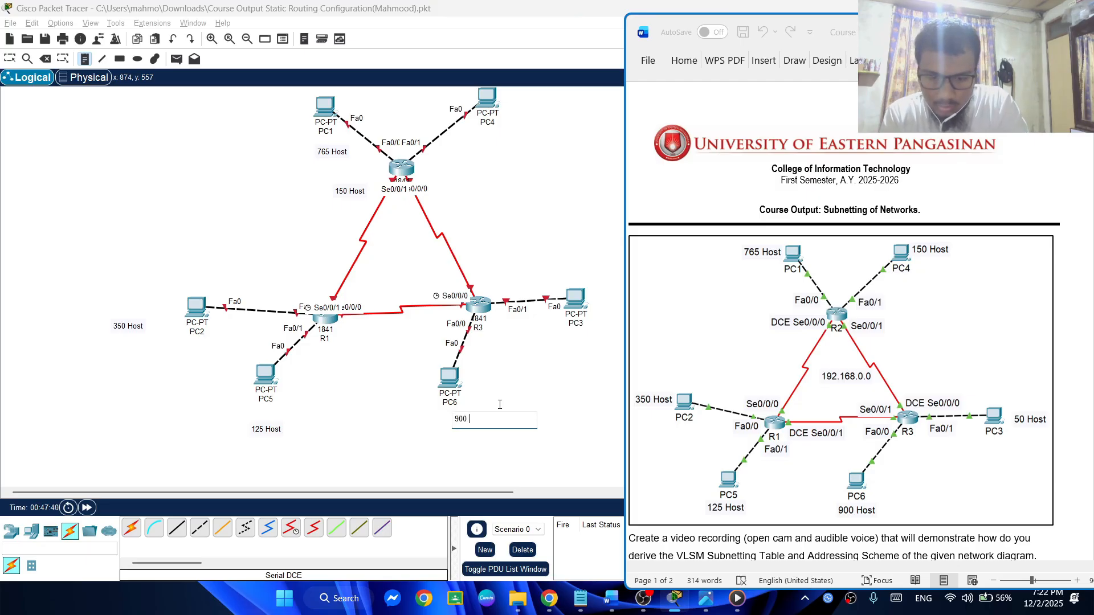
text(h)
key(Caps_Lock)
text(OH)
key(Caps_Lock)
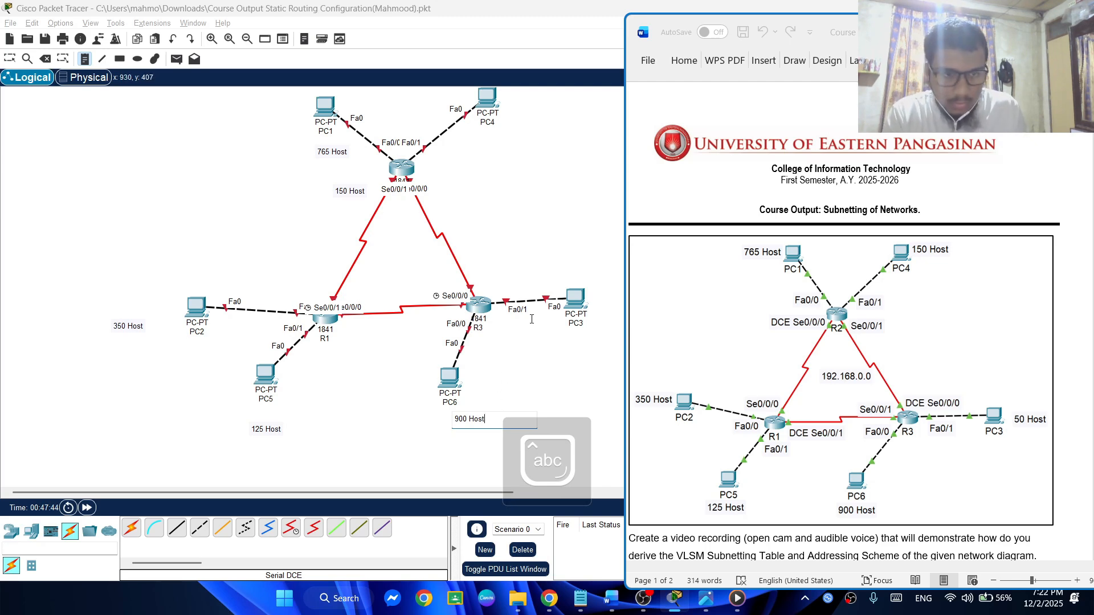
Add a text note reading "50 Host" below PC3, correcting the spacing in the text
click(590, 344)
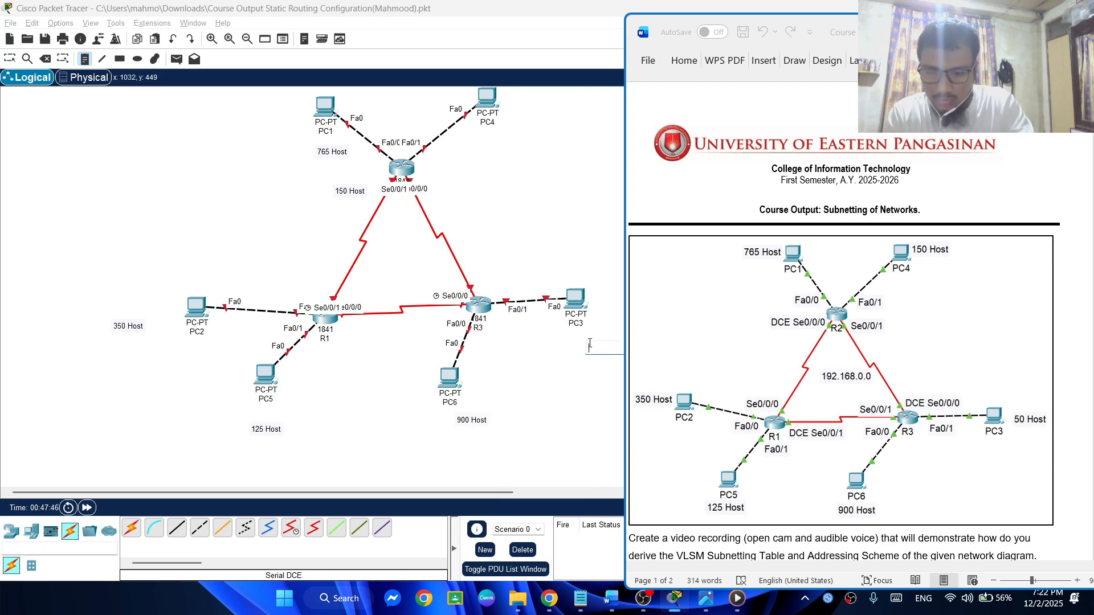
text(50)
key(Caps_Lock)
text(H)
key(Caps_Lock)
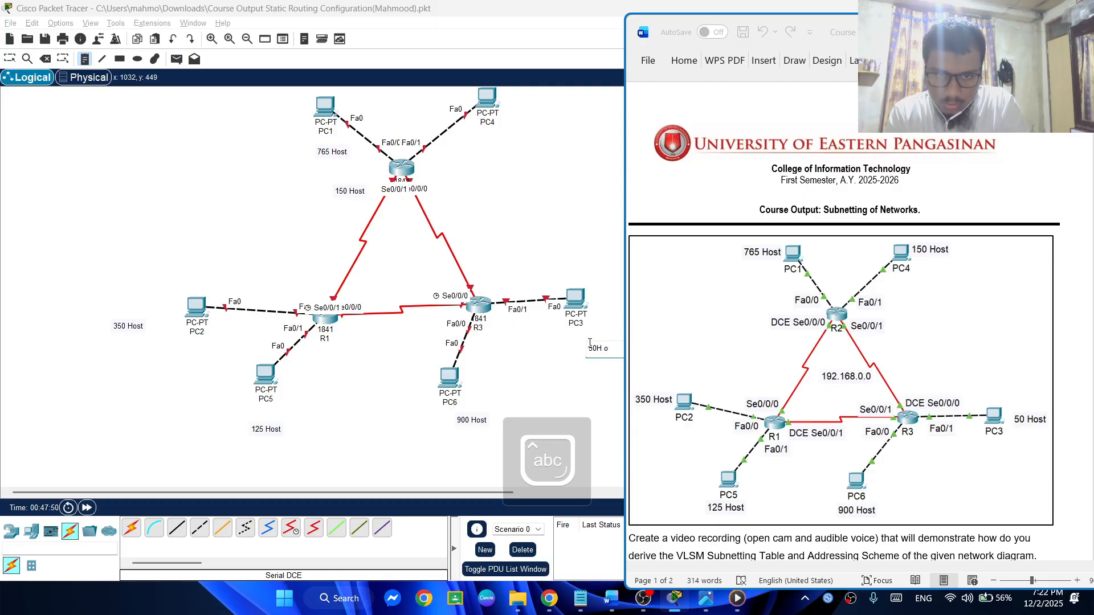
key(BackSpace)
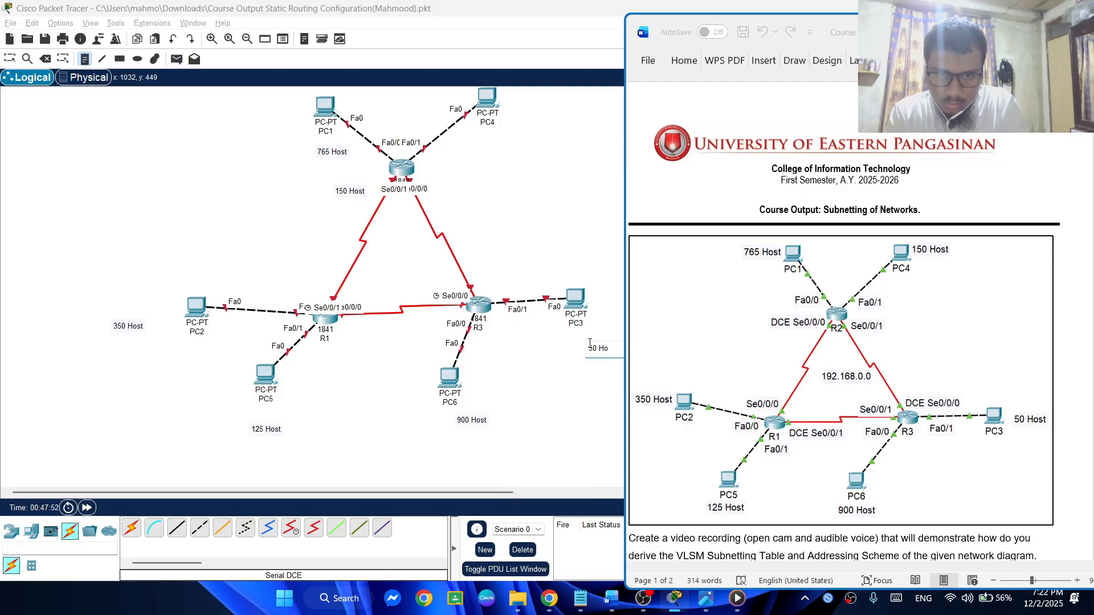
text(st)
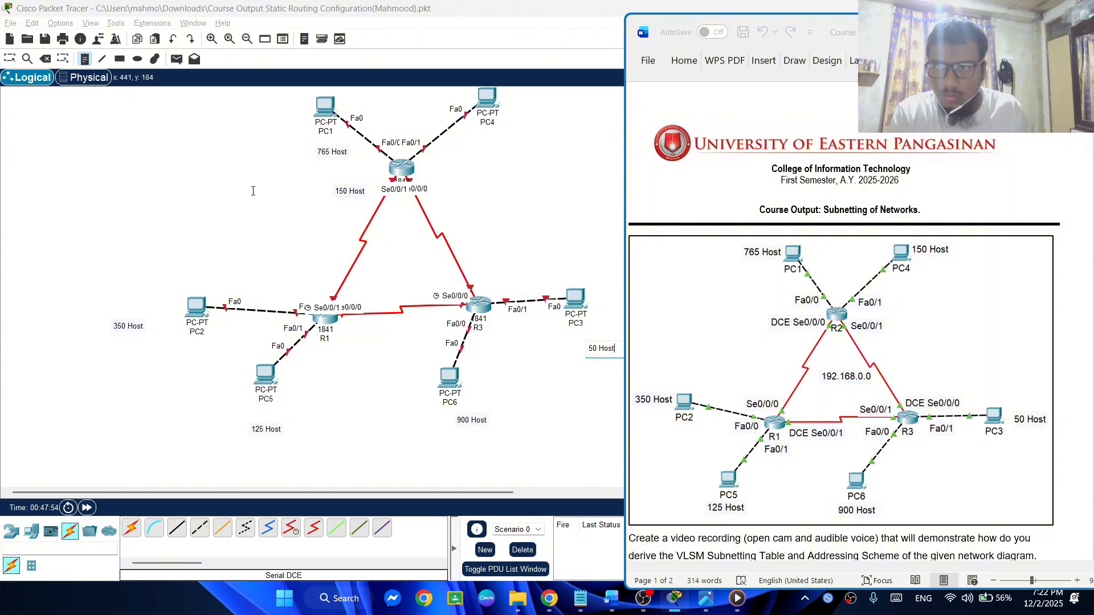
Return to selection mode and move the 900 Host and 125 Host notes directly beneath PC6 and PC5
click(10, 58)
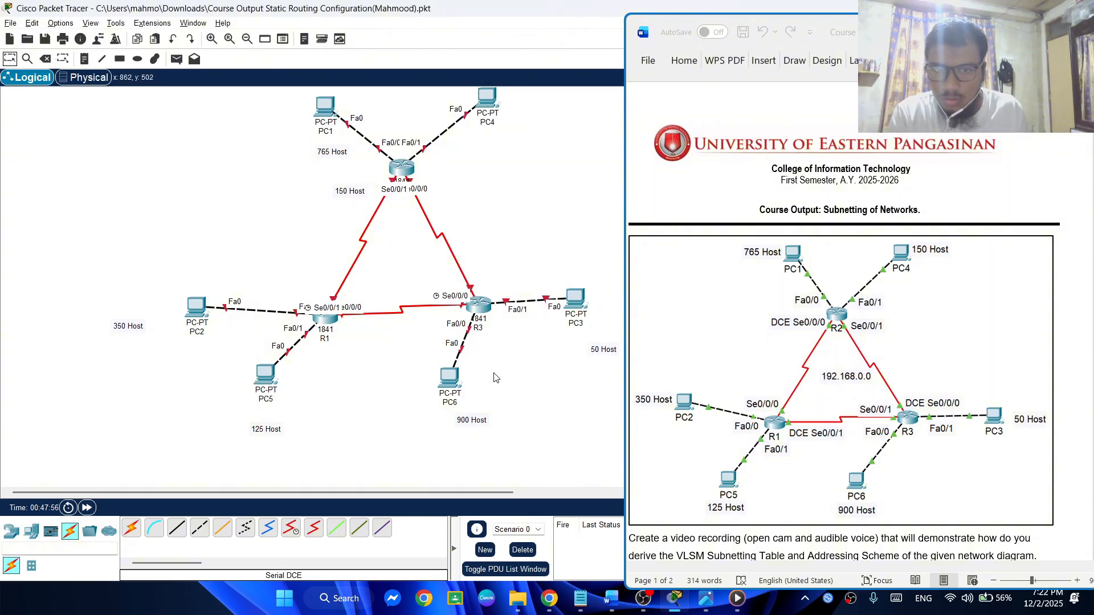
drag(467, 426, 447, 420)
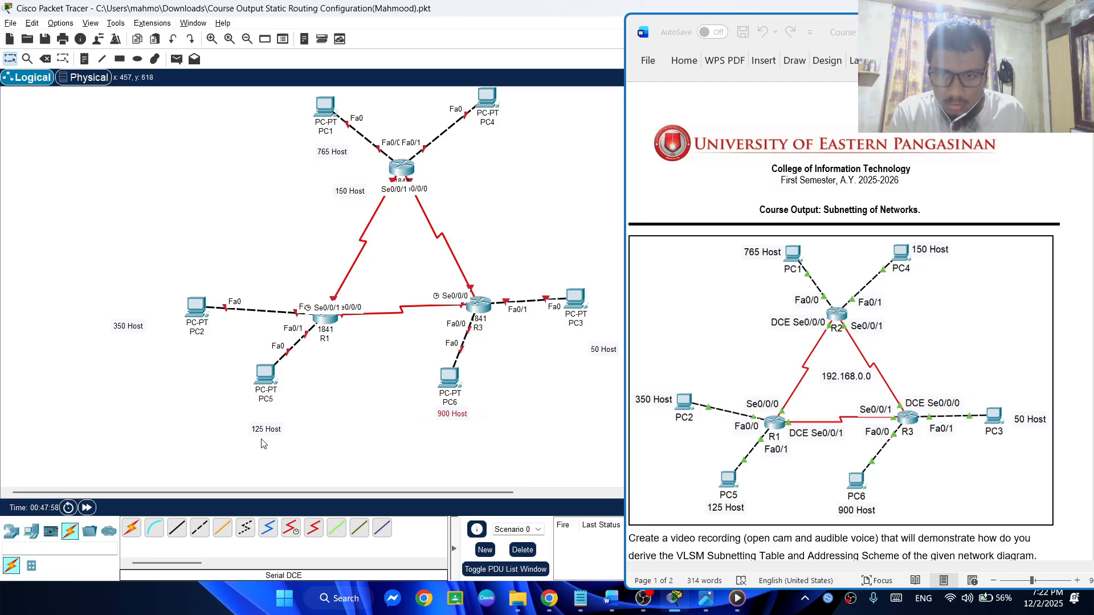
drag(265, 434, 265, 417)
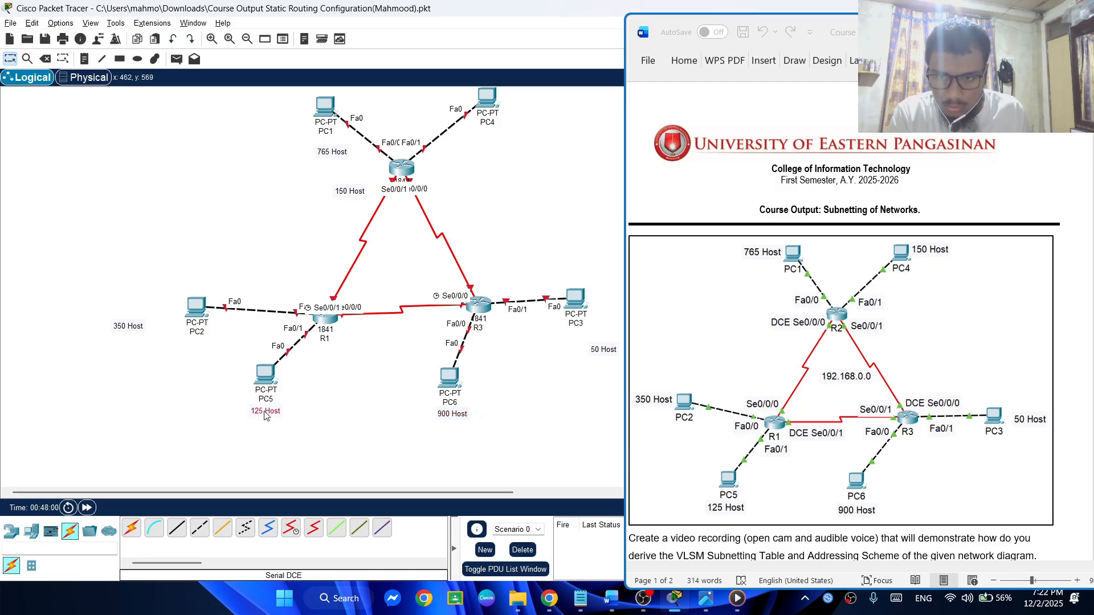
Move the 350 Host, 765 Host, 150 Host and 50 Host notes directly beneath PC2, PC1, PC4 and PC3
drag(136, 329, 204, 347)
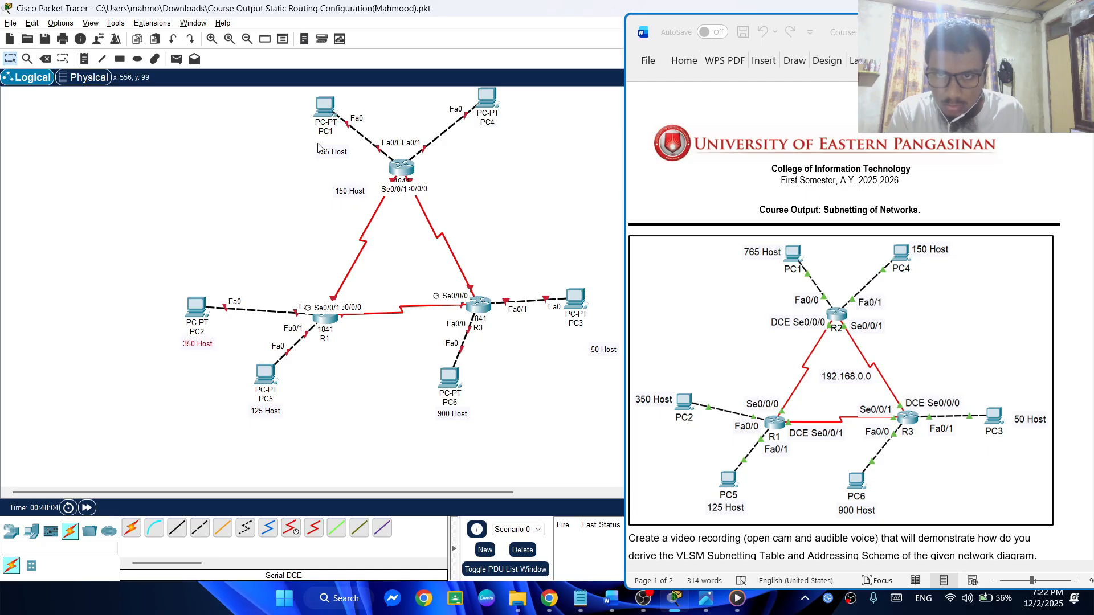
drag(328, 154, 323, 145)
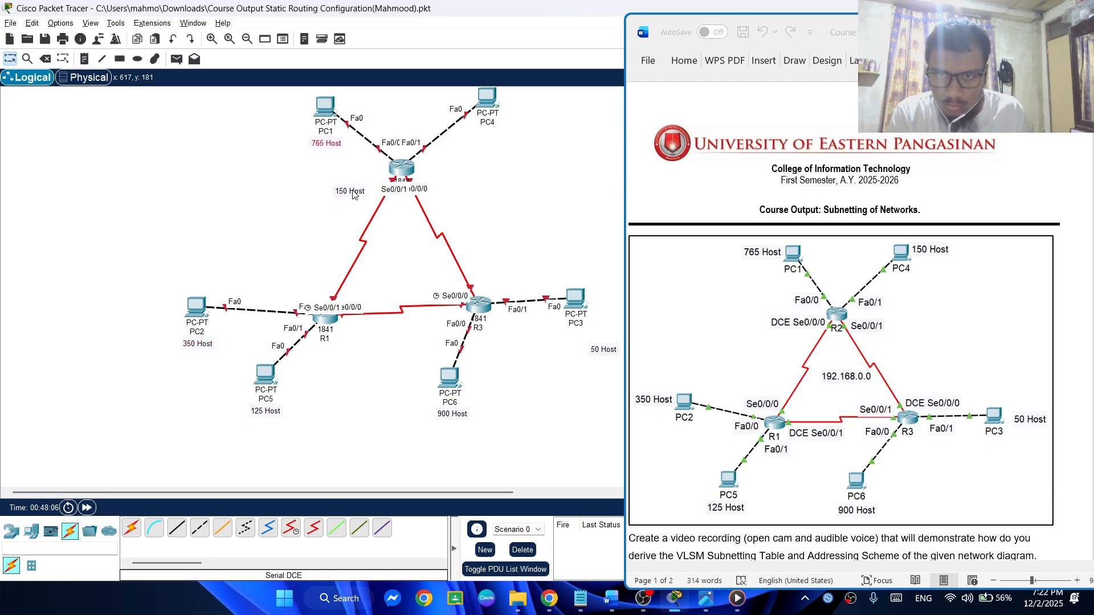
drag(352, 193, 493, 134)
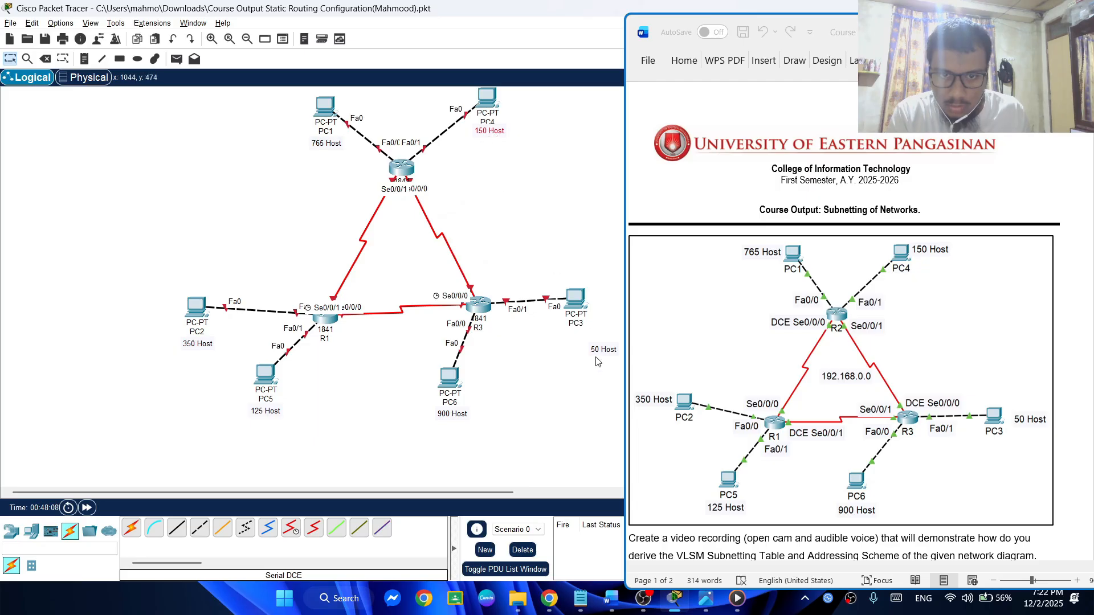
drag(598, 350, 570, 335)
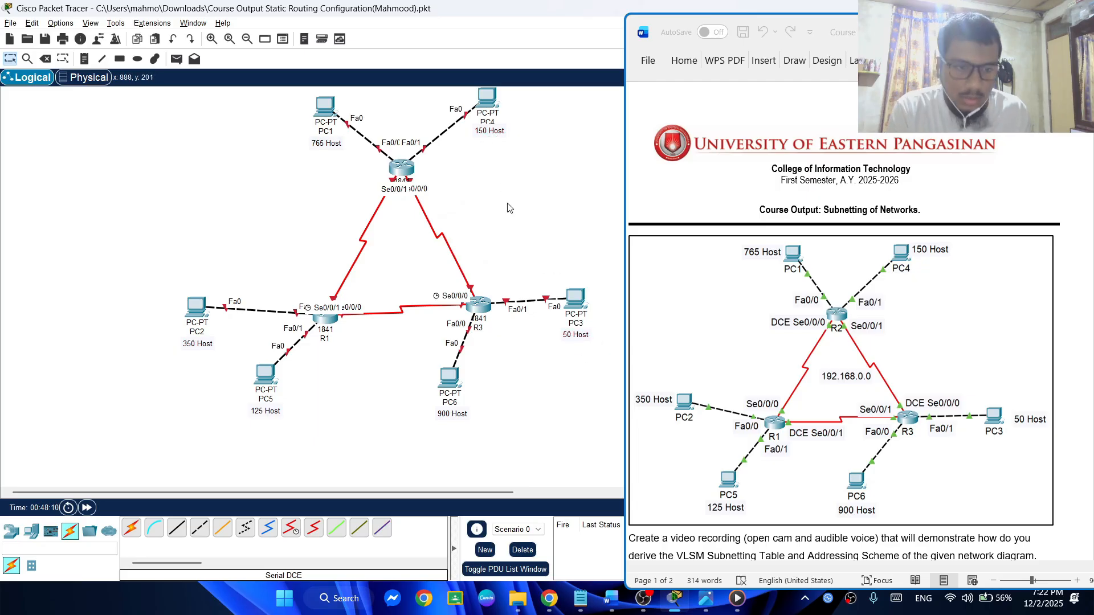
Put away the reference document, consult the basic configuration commands in the Notepad notes, and open R1's command-line interface
click(639, 605)
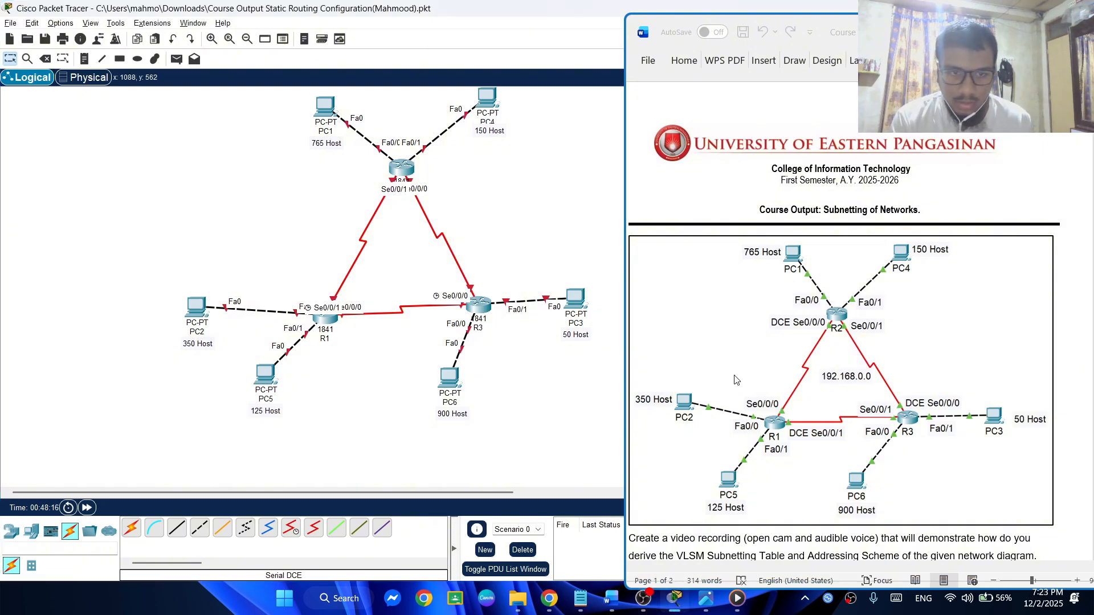
scroll(911, 348, down, 7)
click(1028, 31)
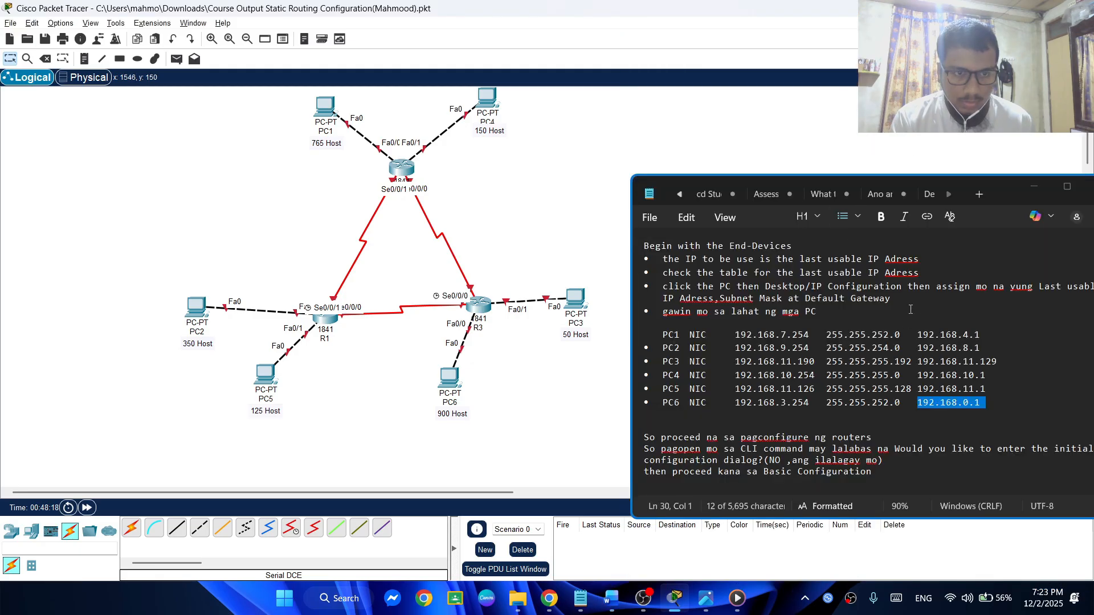
scroll(848, 416, down, 3)
scroll(682, 378, down, 3)
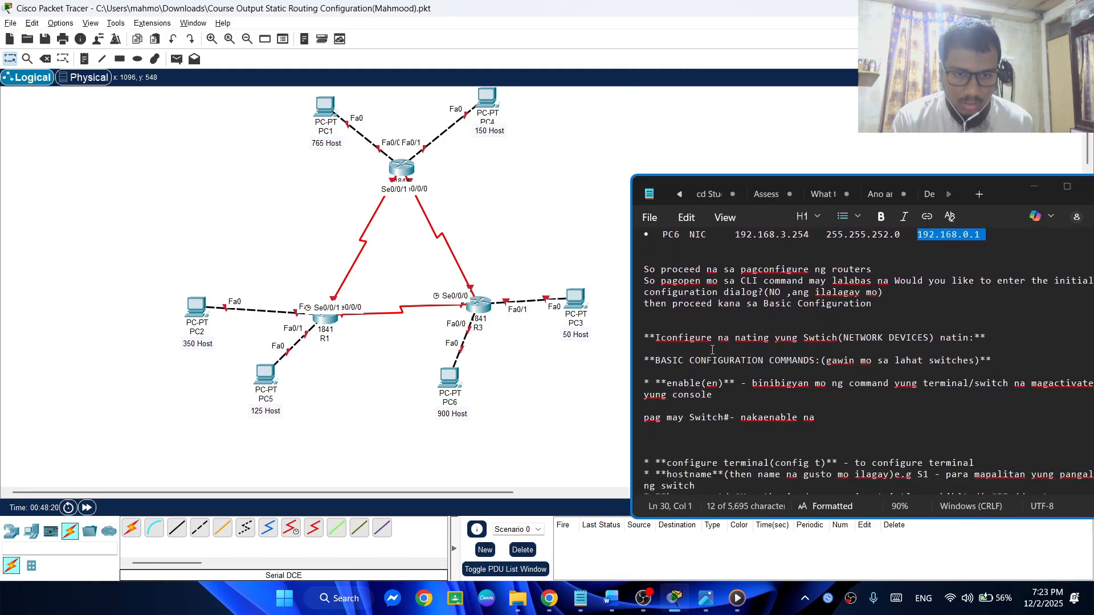
click(682, 377)
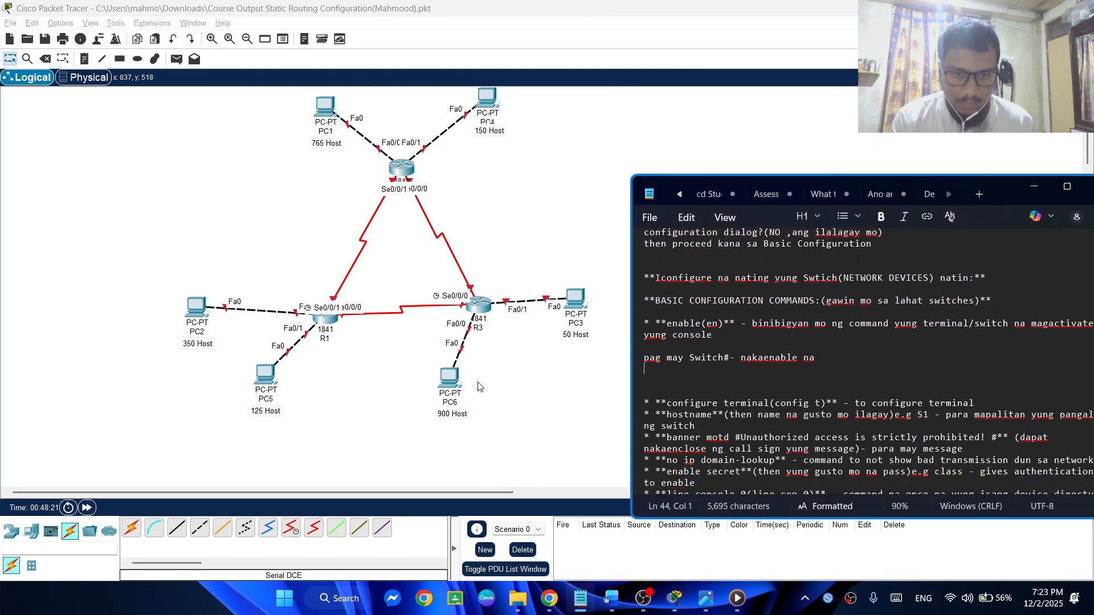
click(329, 329)
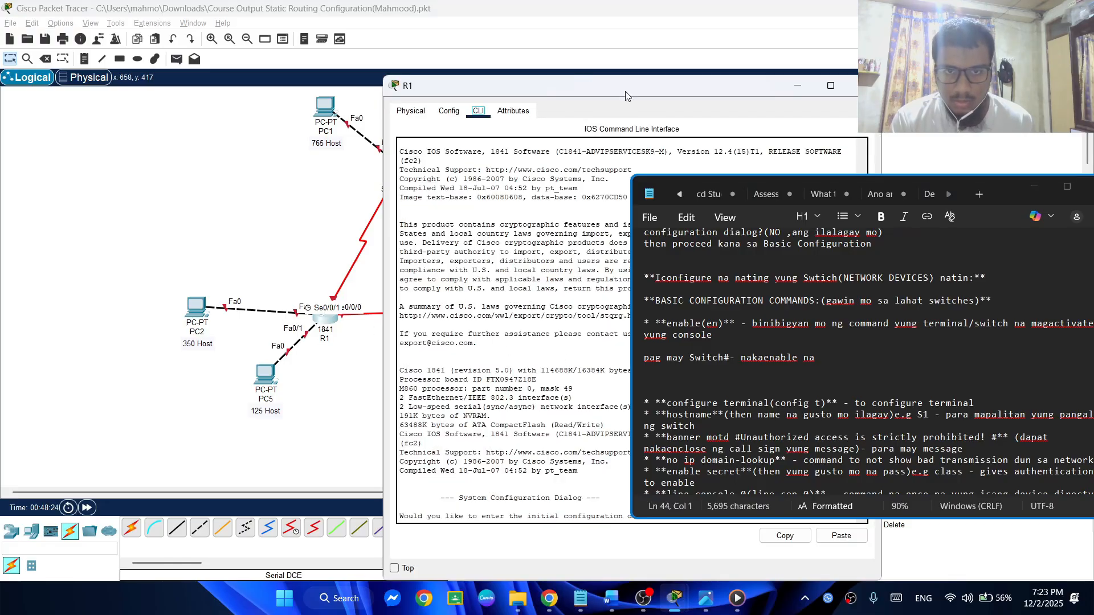
drag(625, 96, 356, 56)
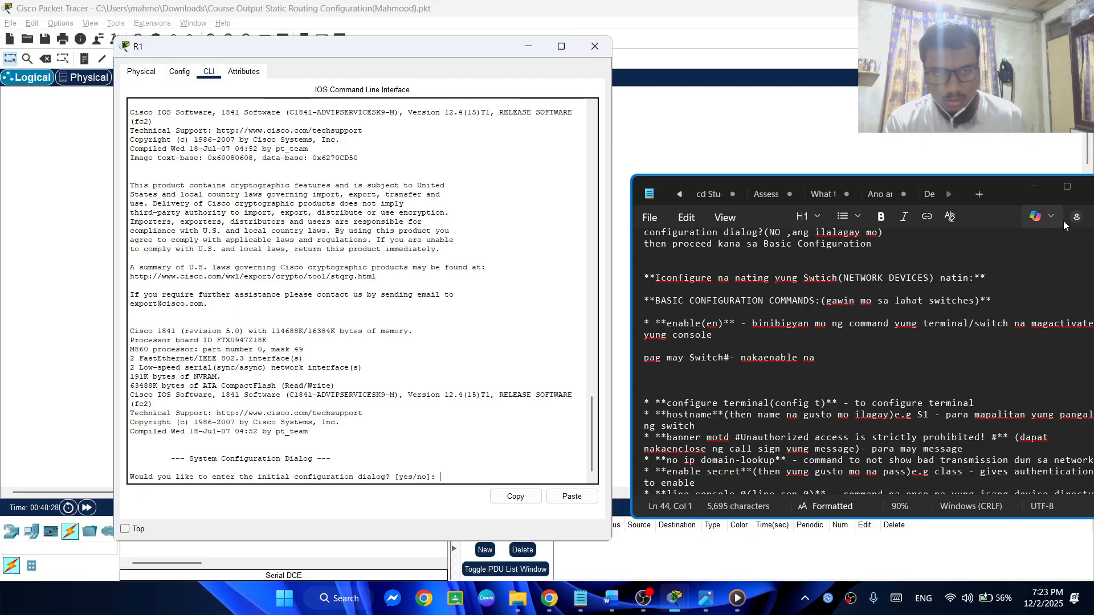
Answer no to R1's initial configuration dialog and enter privileged EXEC mode with the enable command
click(1036, 189)
click(1036, 189)
text(no)
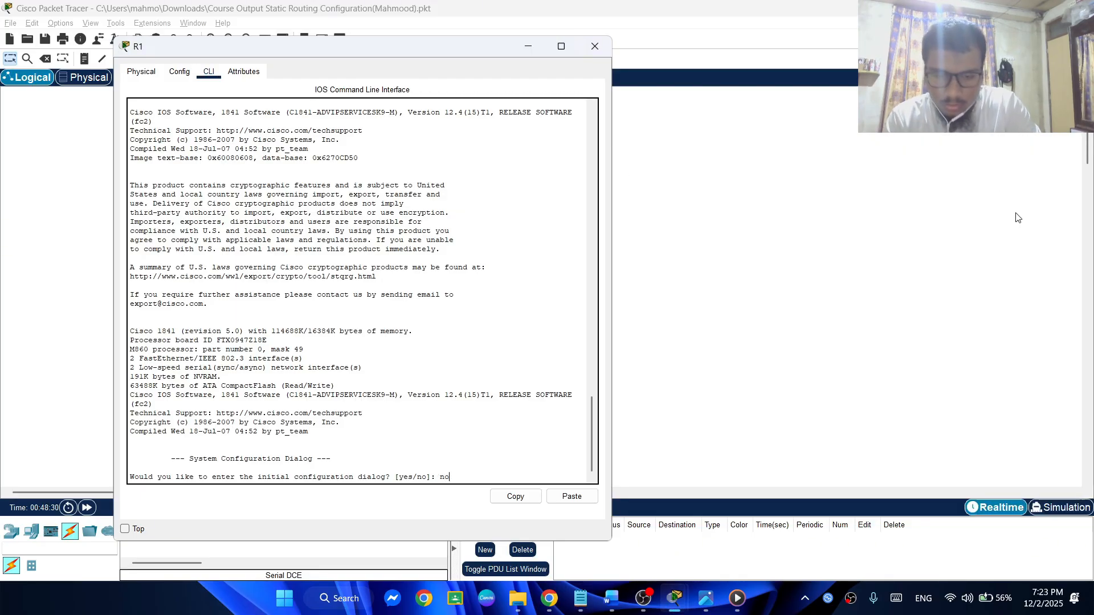
key(Return)
key(Return)
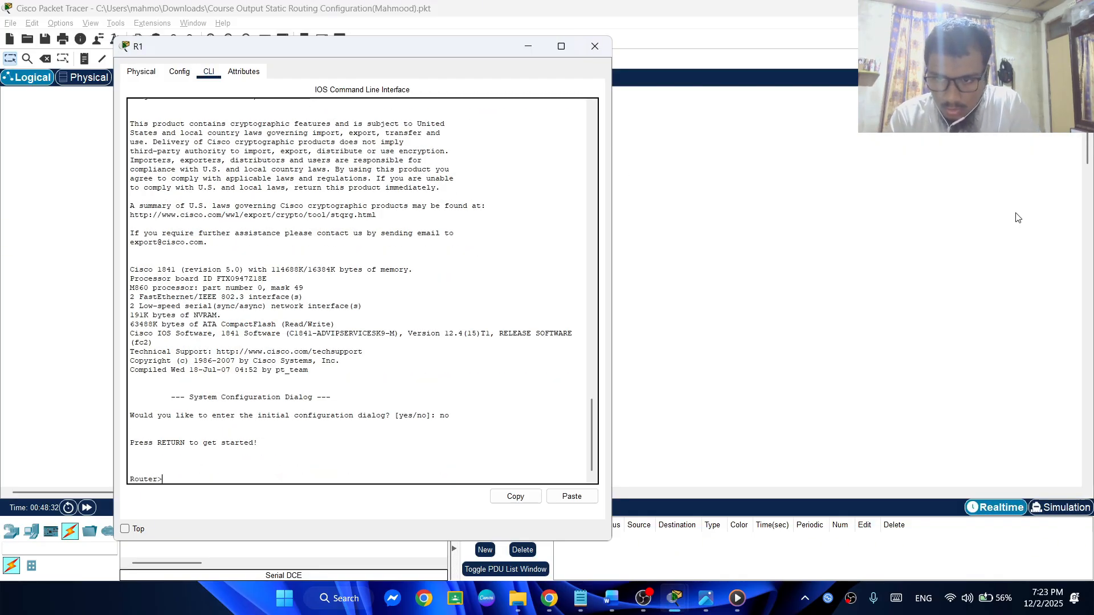
text(en)
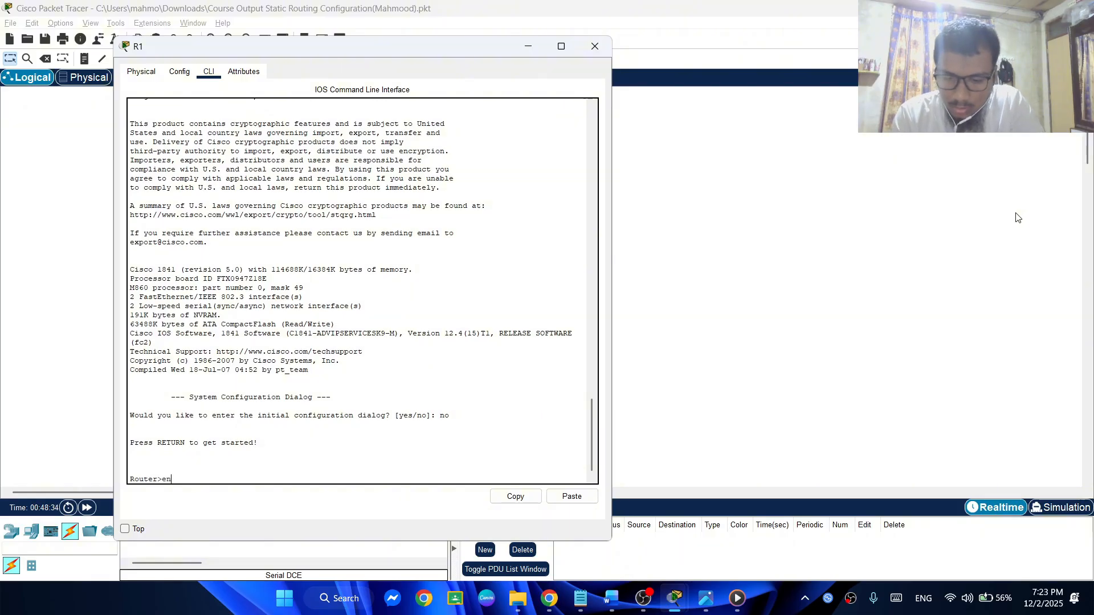
text(able)
key(Return)
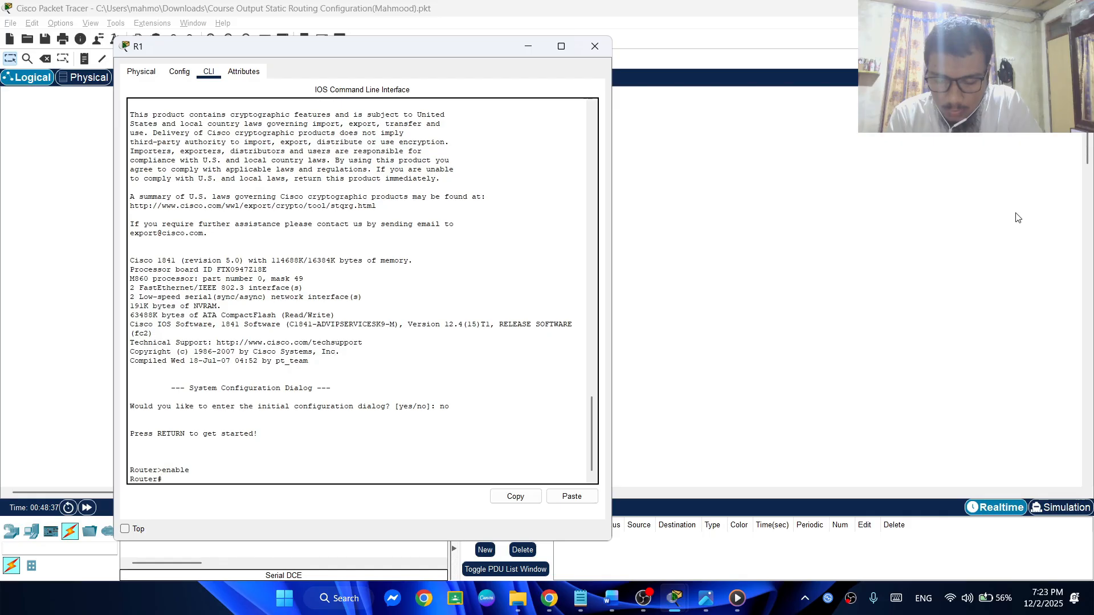
Try to set the router's hostname to R1 directly from privileged EXEC mode
key(Caps_Lock)
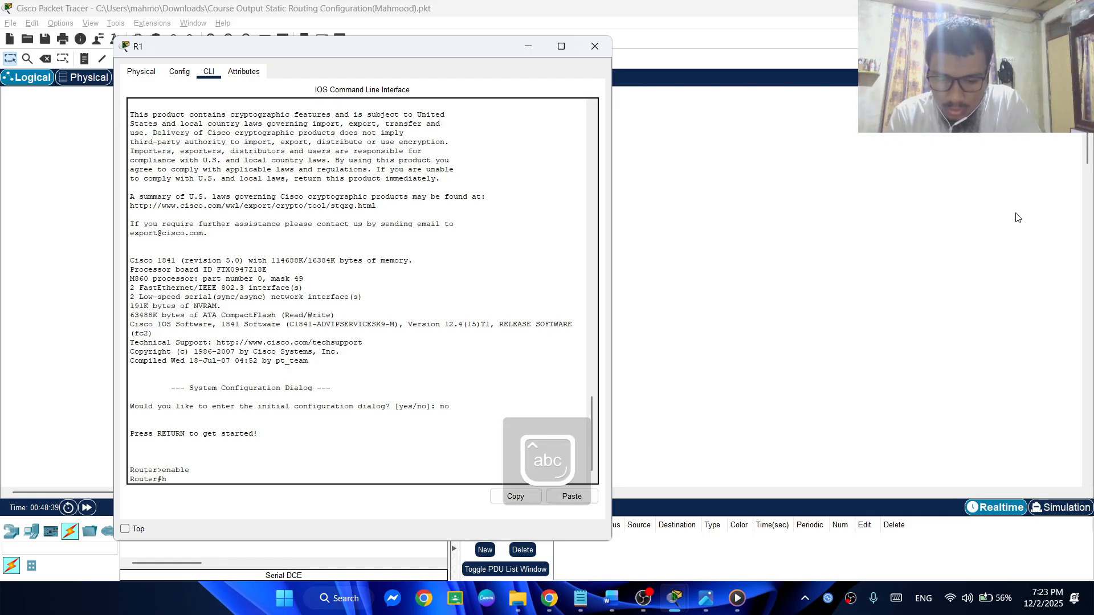
text(hostname)
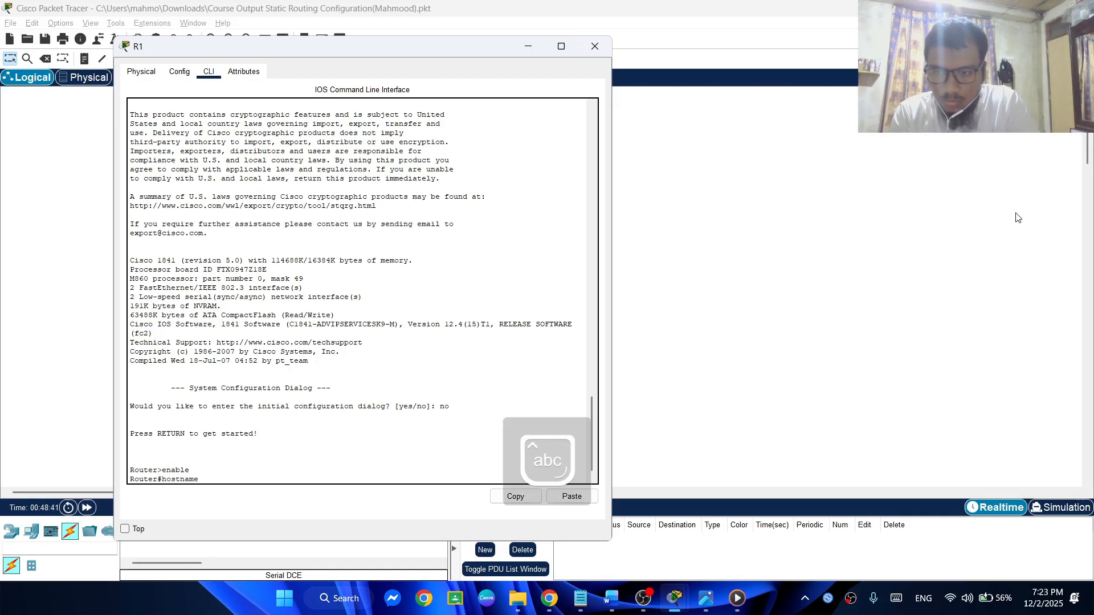
text( R1)
key(Return)
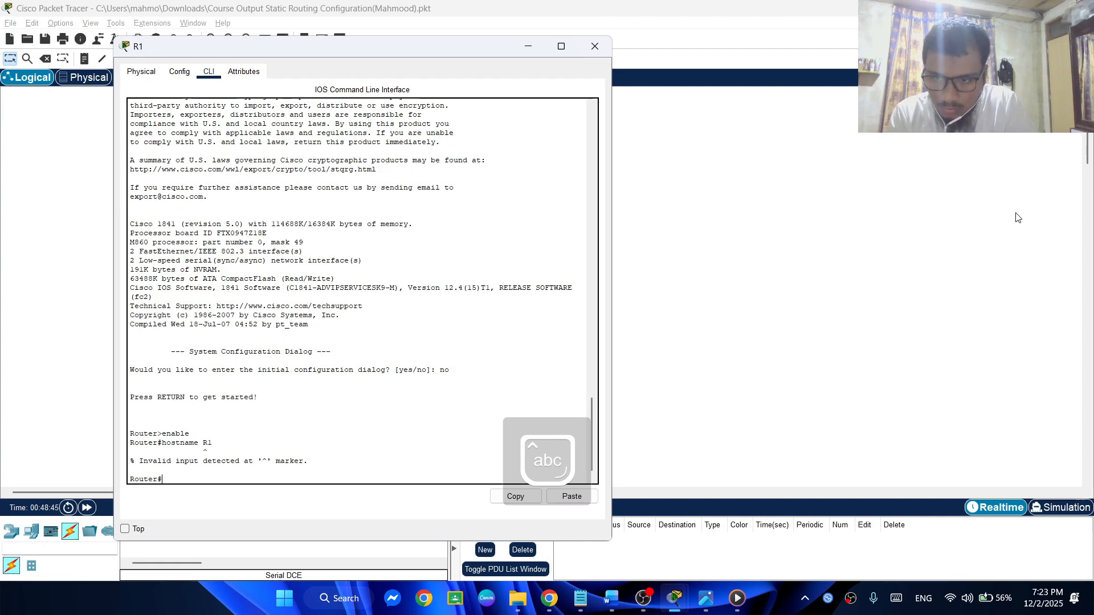
key(Up)
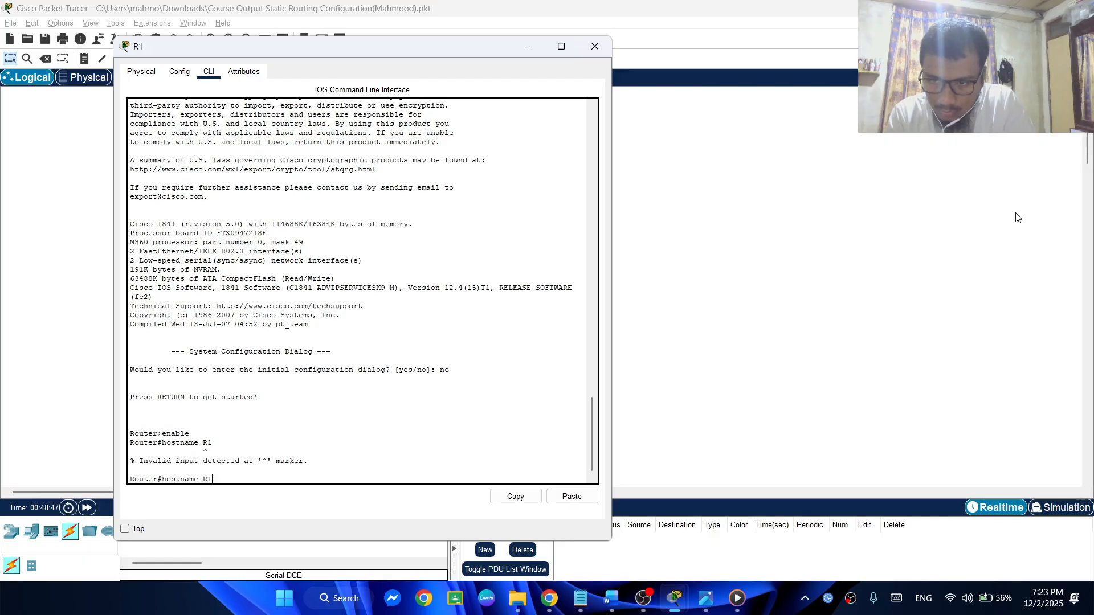
key(BackSpace)
key(BackSpace)
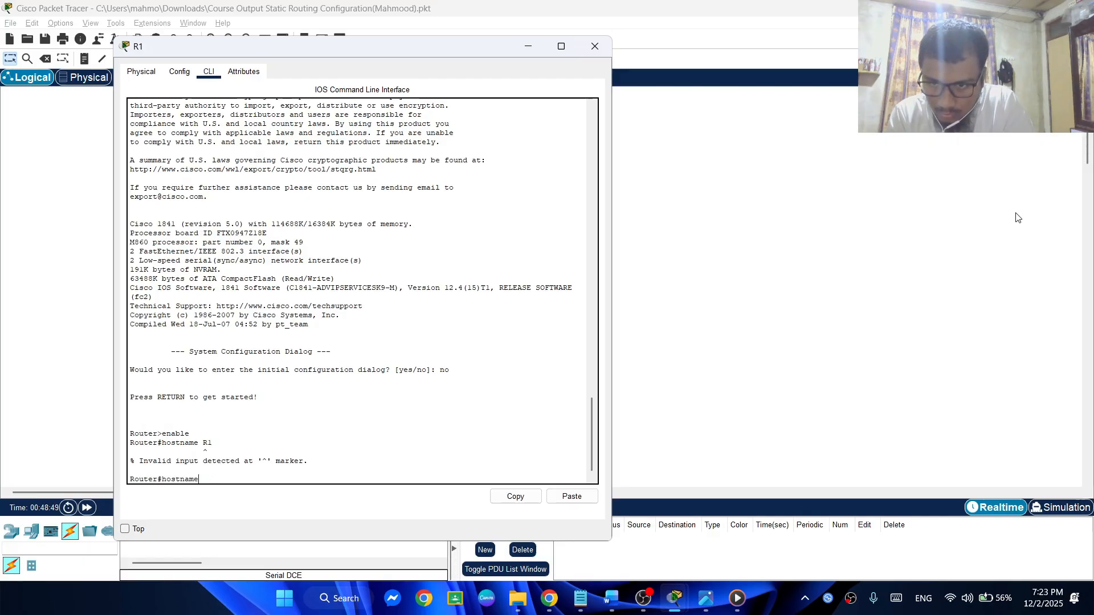
key(Caps_Lock)
text(R)
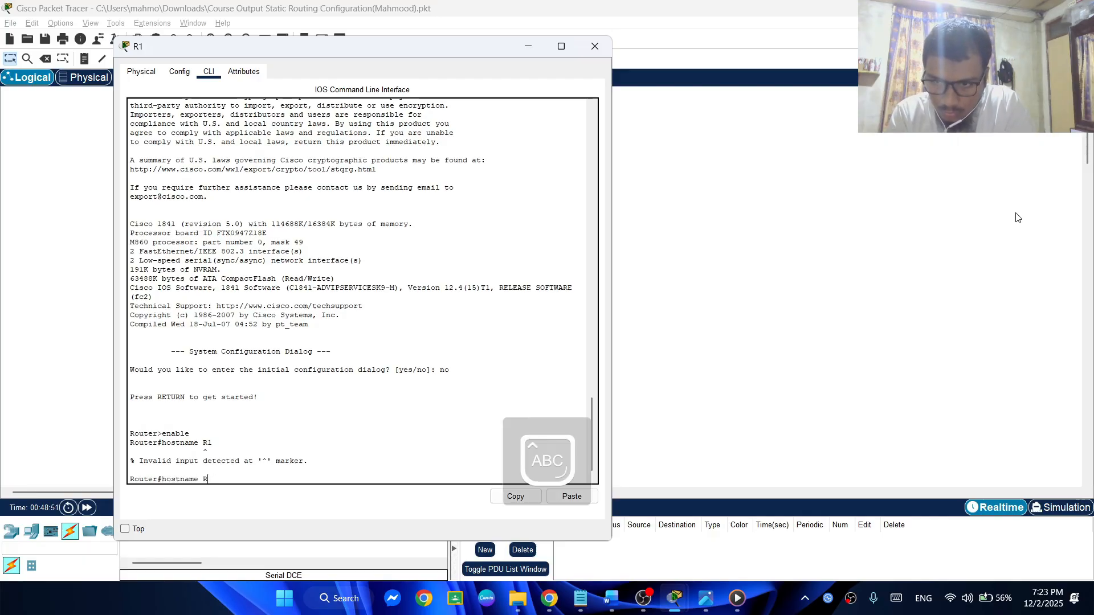
key(Caps_Lock)
text(1)
key(Return)
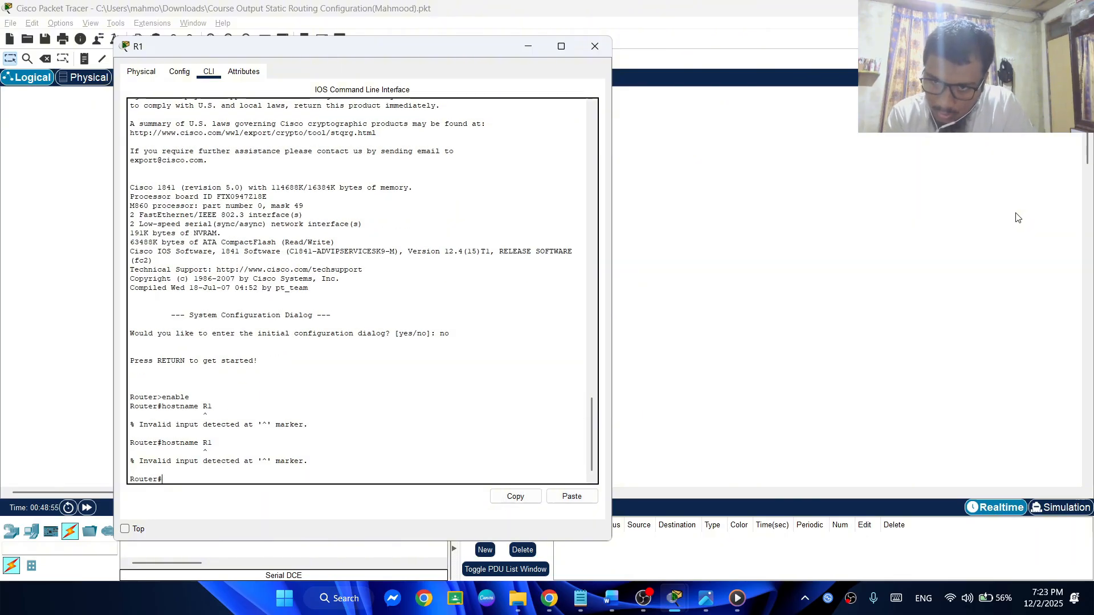
key(Up)
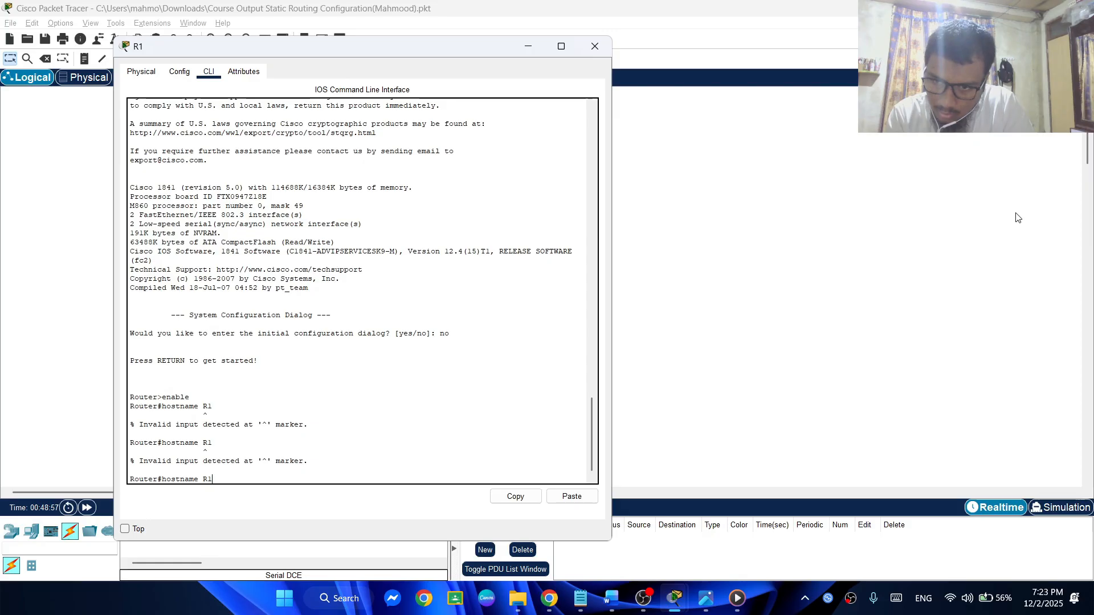
Check the command order in the notes, clear the pending hostname command, and enter global configuration mode with configure terminal
key(alt+Tab)
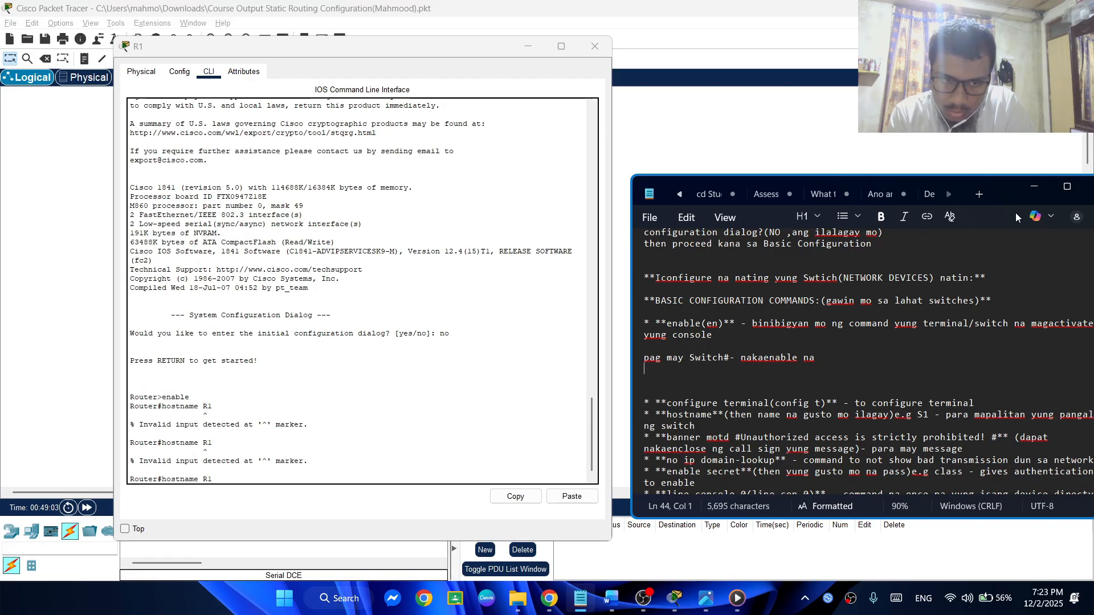
key(alt+Tab)
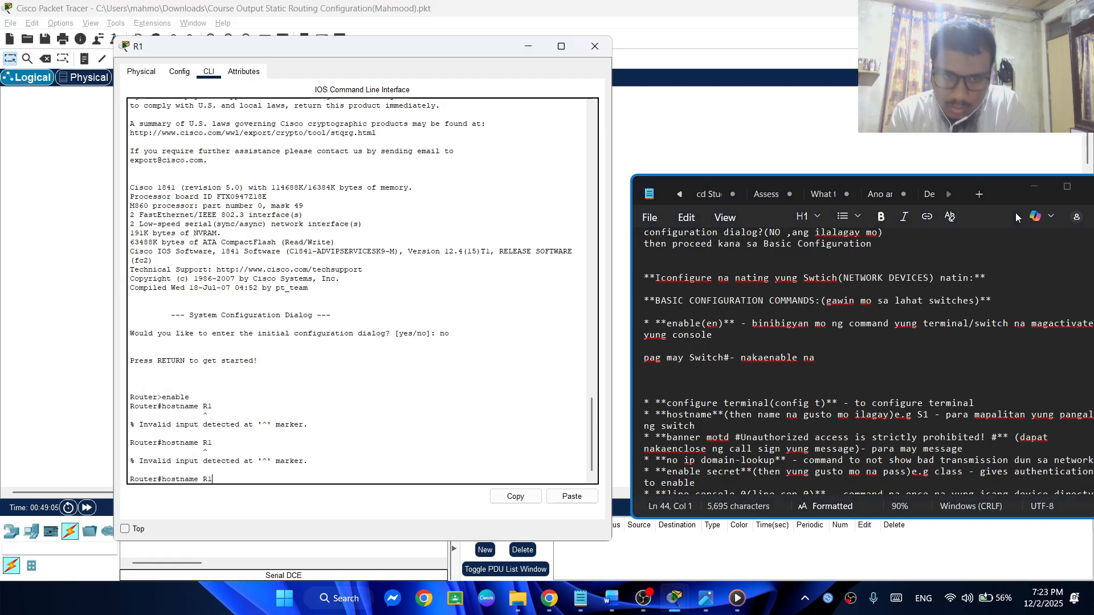
key(BackSpace)
key(BackSpace)
key(BackSpace)
key(BackSpace)
key(BackSpace)
key(BackSpace)
key(BackSpace)
key(BackSpace)
key(BackSpace)
key(BackSpace)
key(BackSpace)
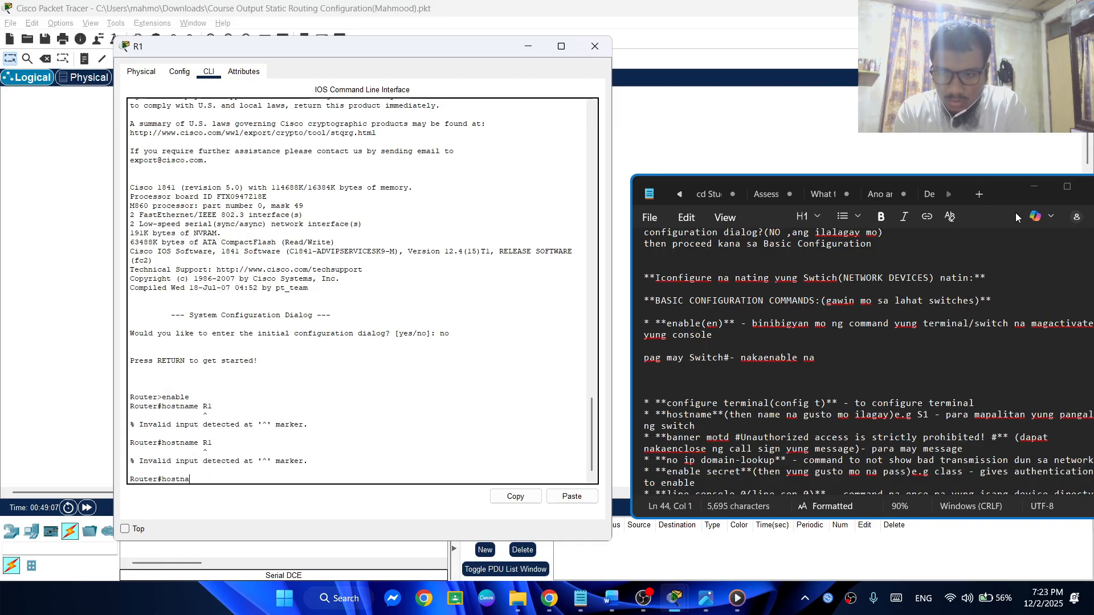
text(configu)
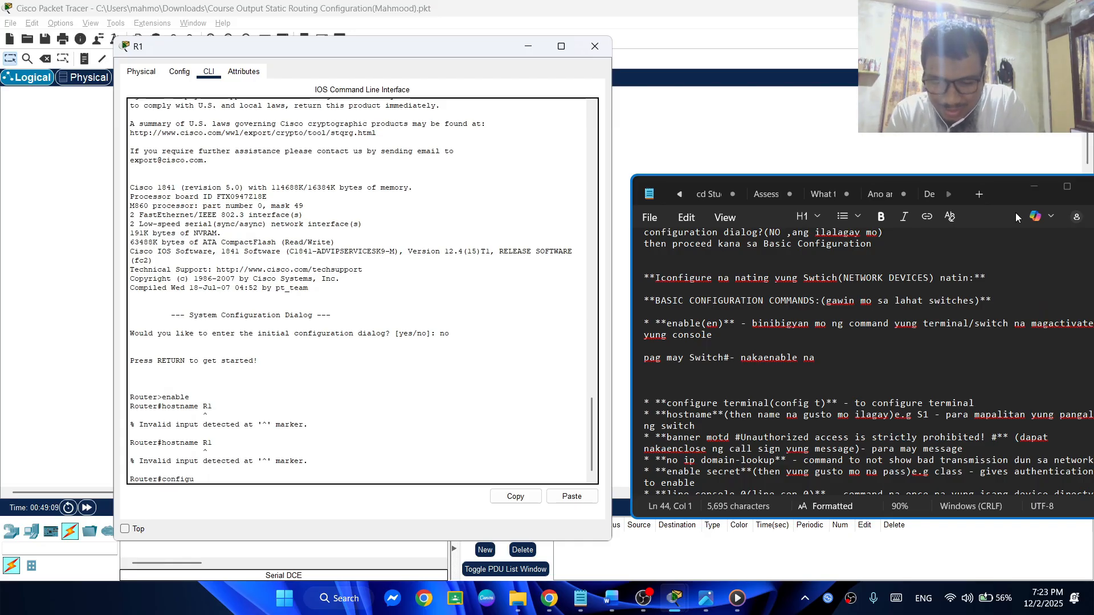
text(re ter)
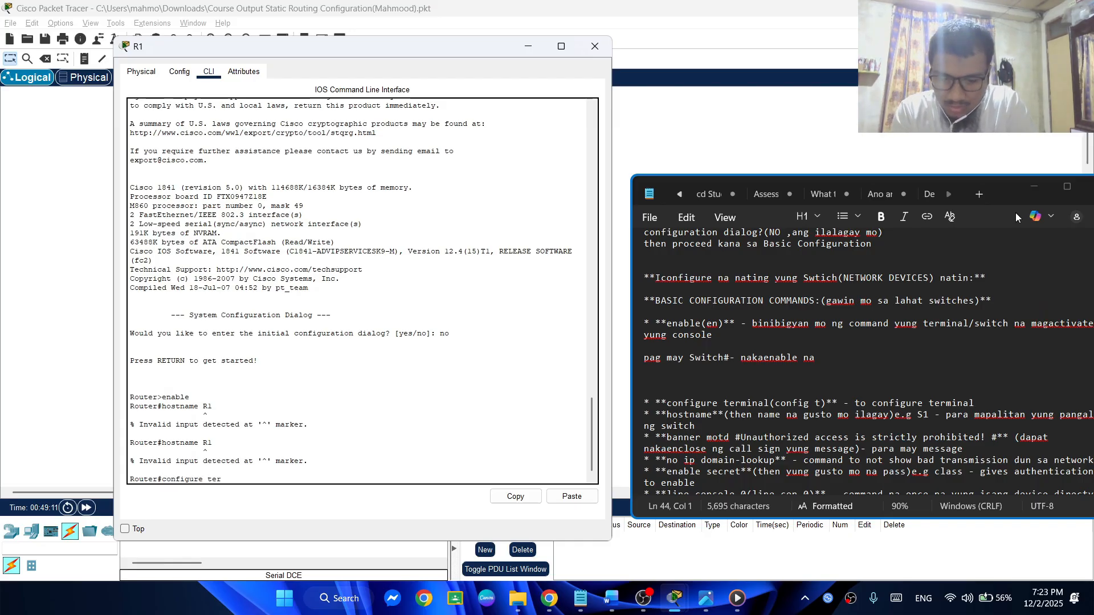
text(minal)
key(Return)
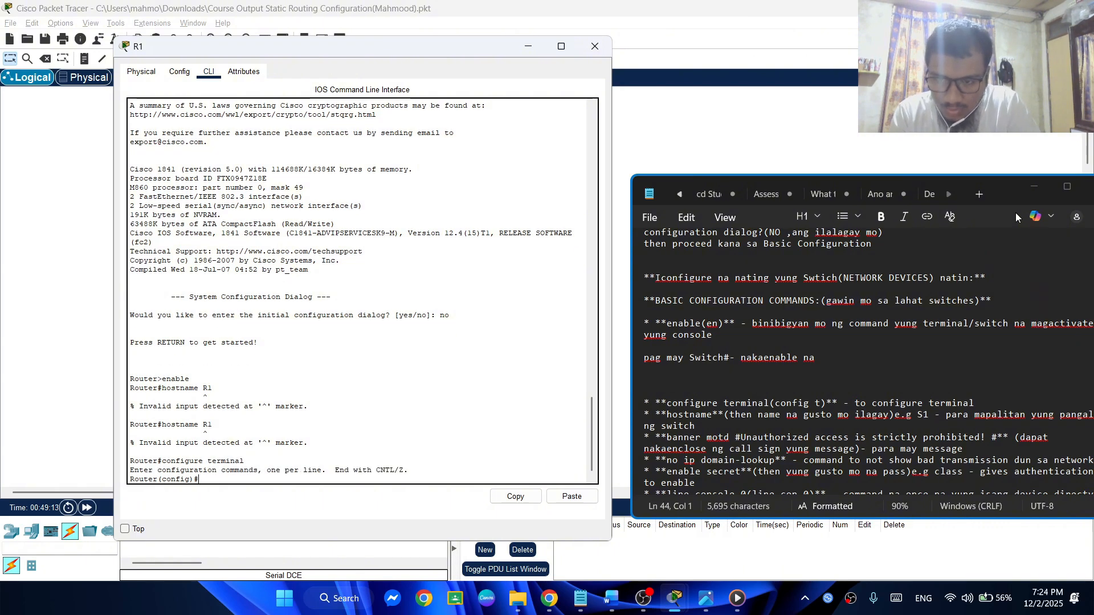
Set the router's hostname to R1 from global configuration mode
text(hostname)
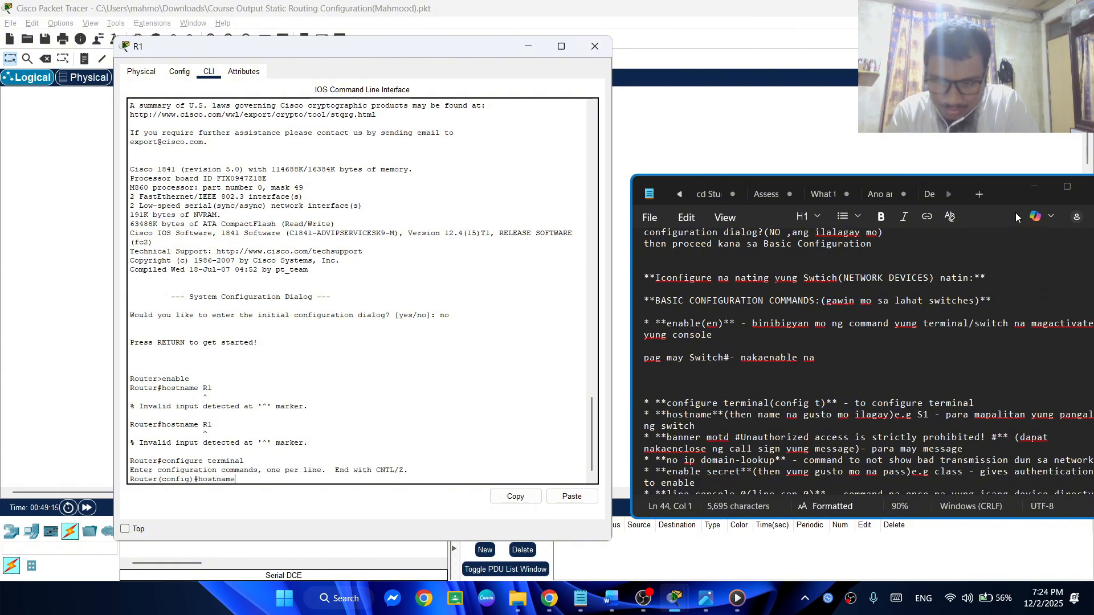
text( R1)
key(Return)
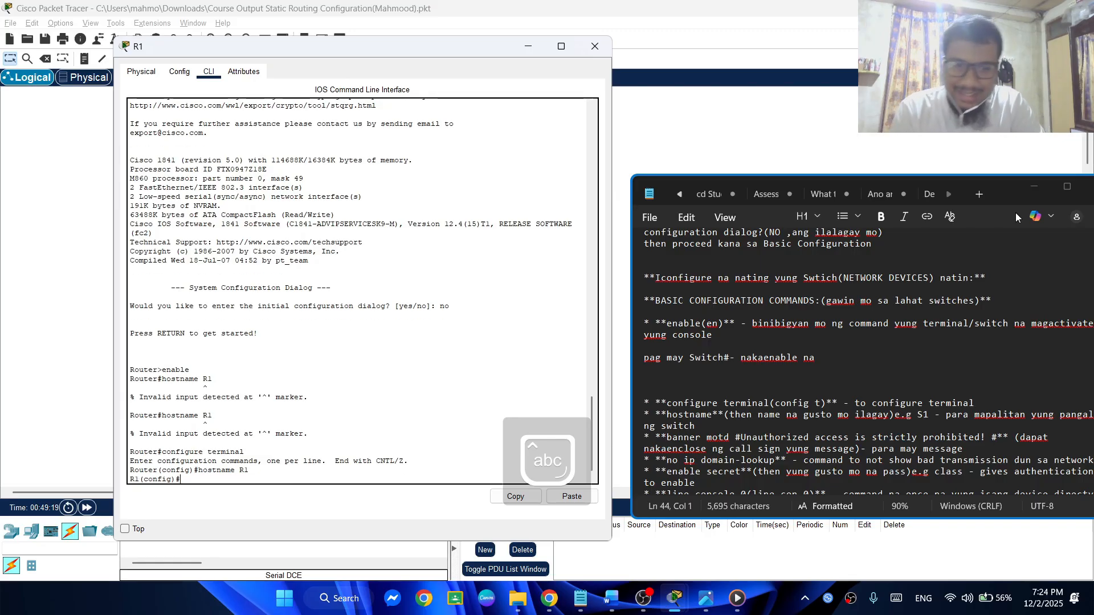
Put the notes away and set R1's message-of-the-day banner to "Unauthorized Access is strictly prohibited!", using # as the delimiter
click(1037, 190)
text(banne)
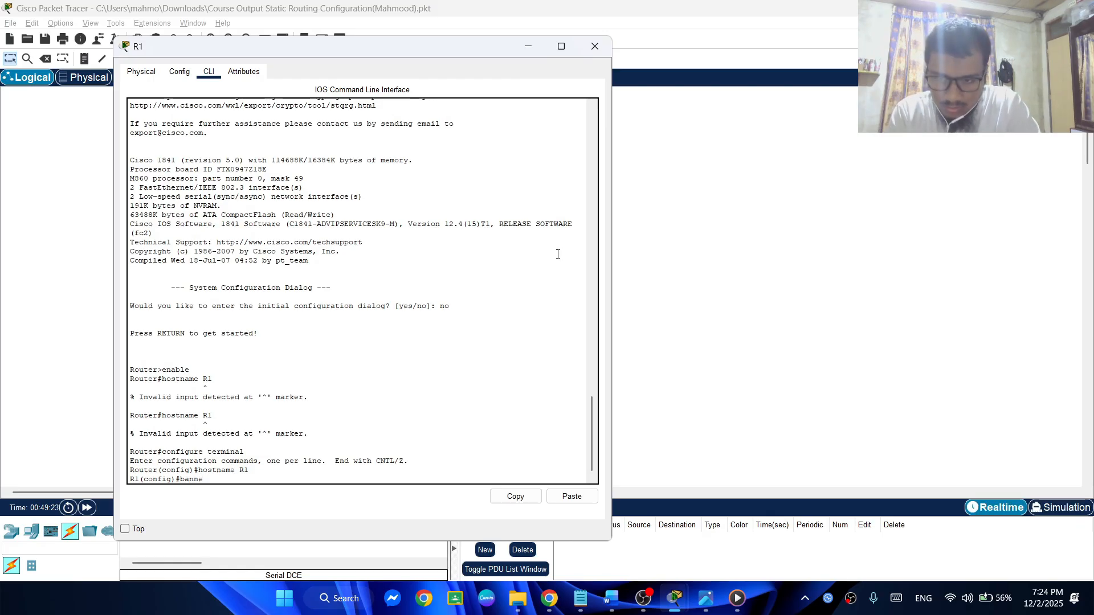
text(r)
key(BackSpace)
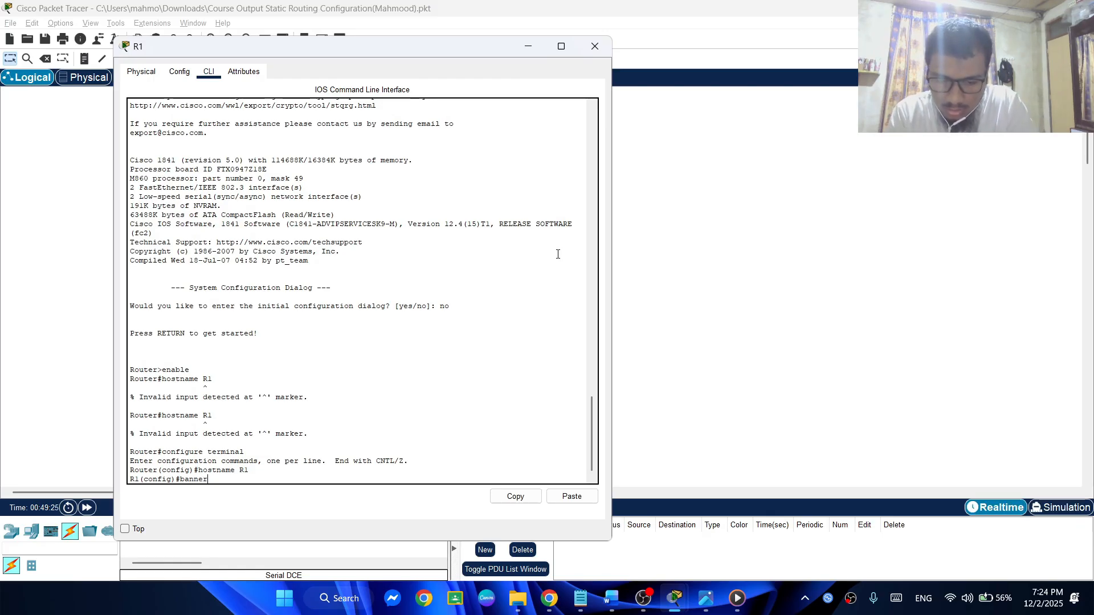
key(Left)
key(Left)
key(Left)
key(Left)
key(Left)
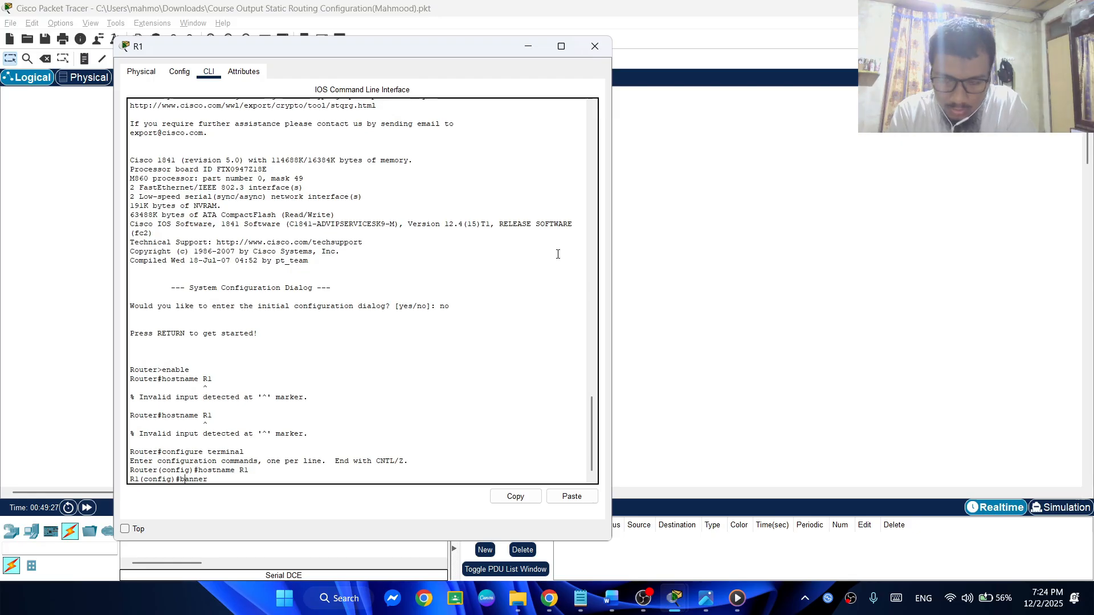
text(mo)
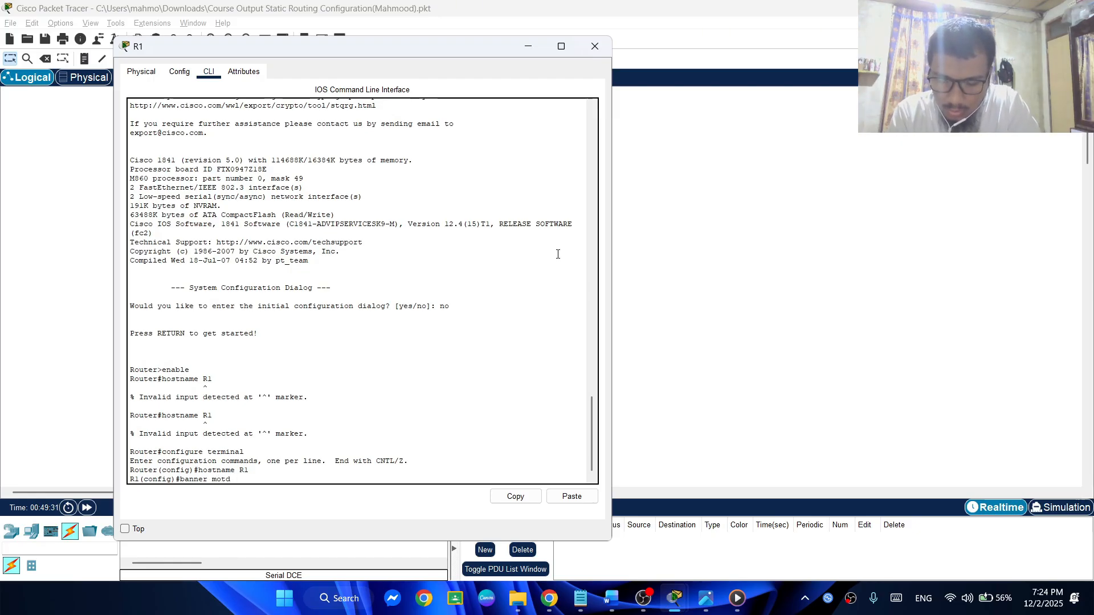
text(td )
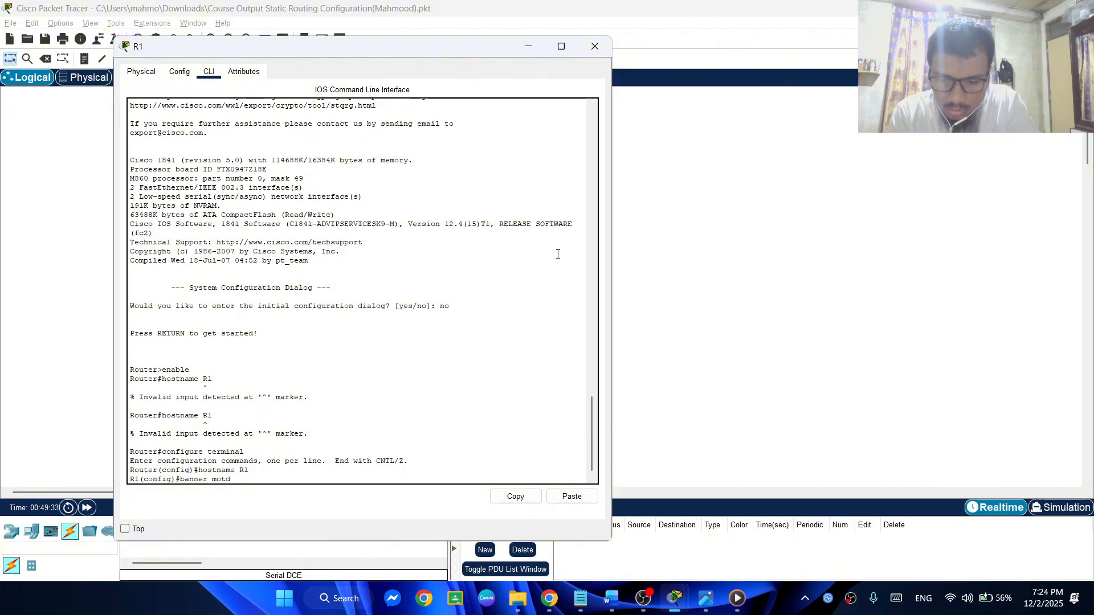
text(#Un)
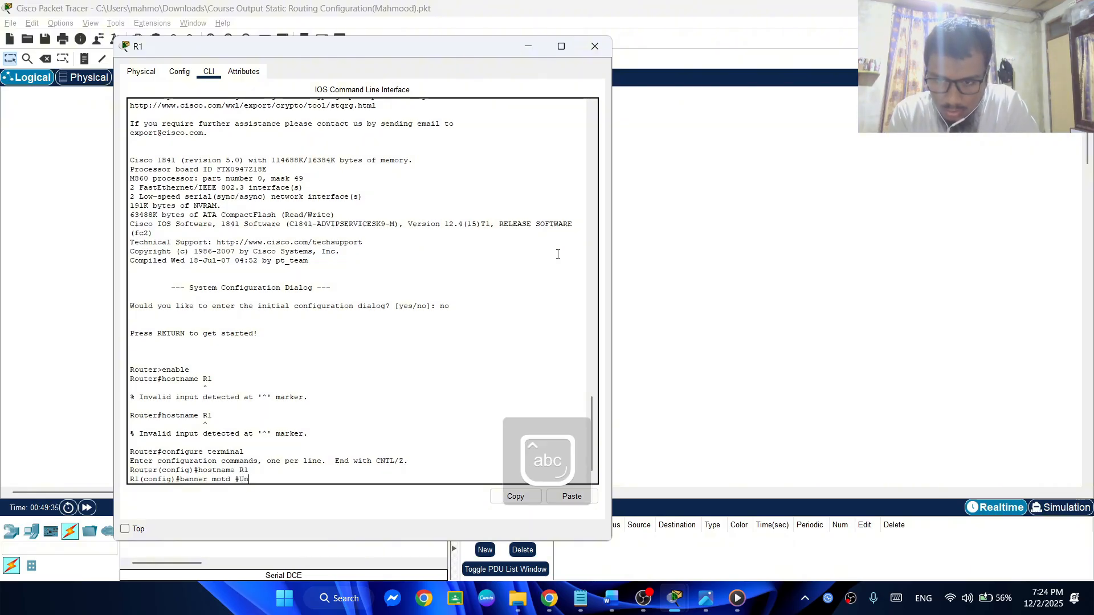
text(auth)
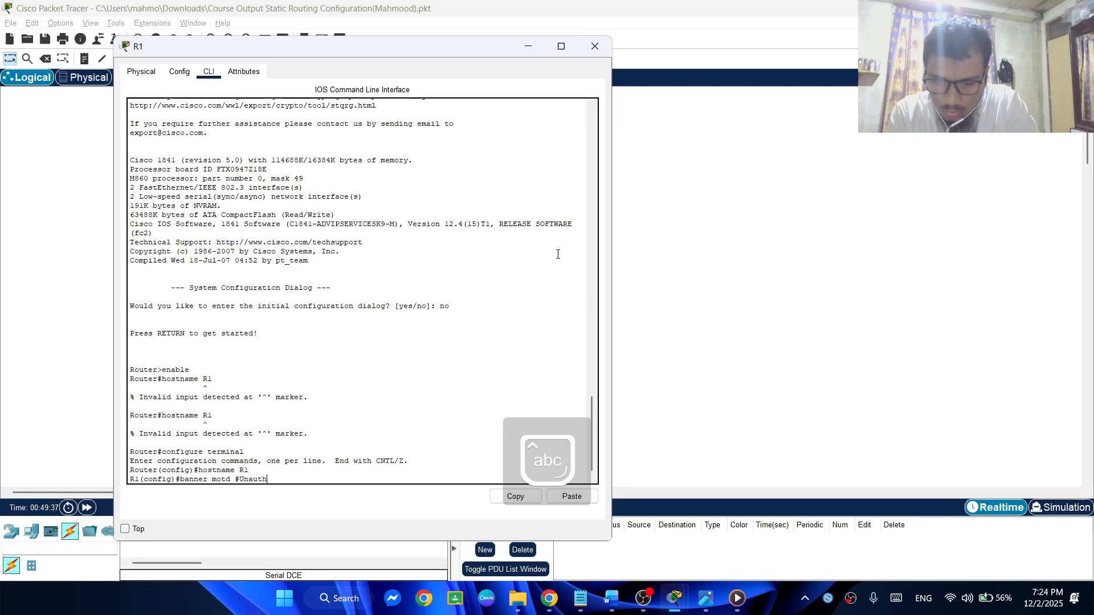
text(orized)
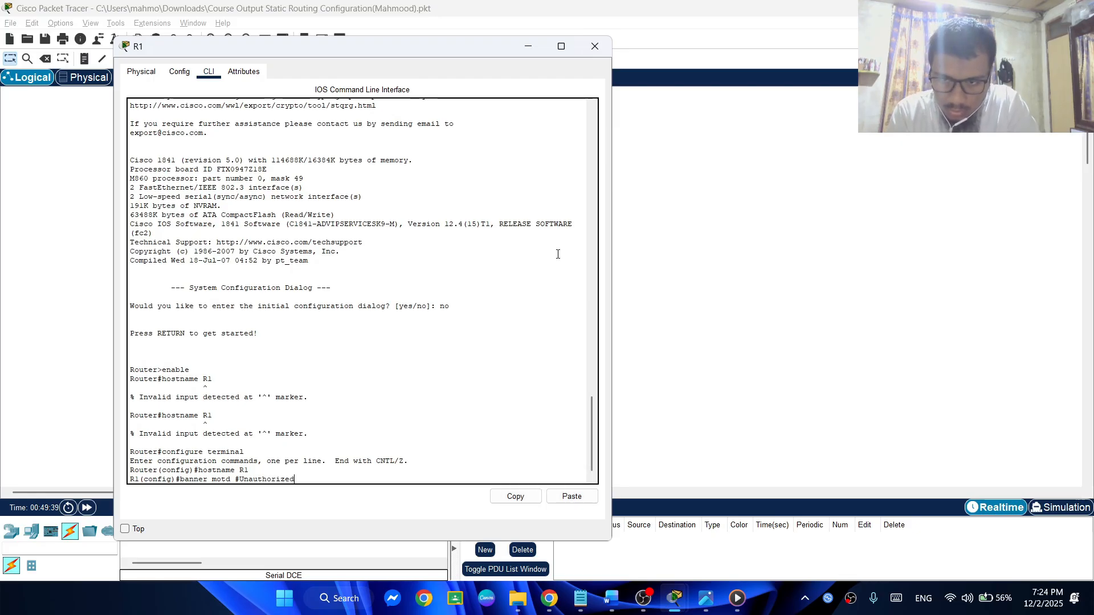
text( A)
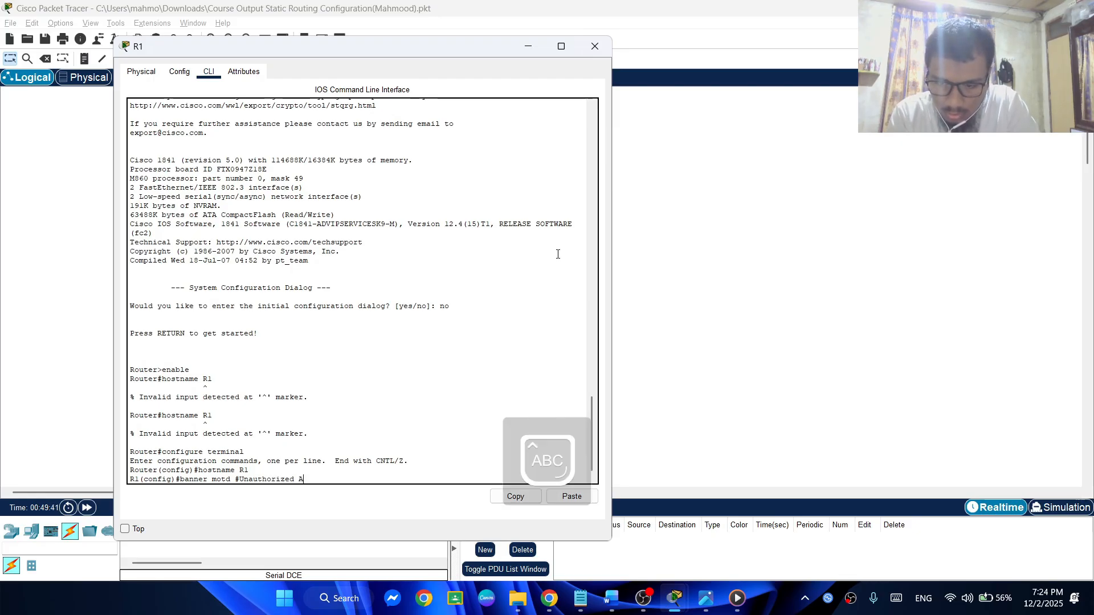
text(ccess i)
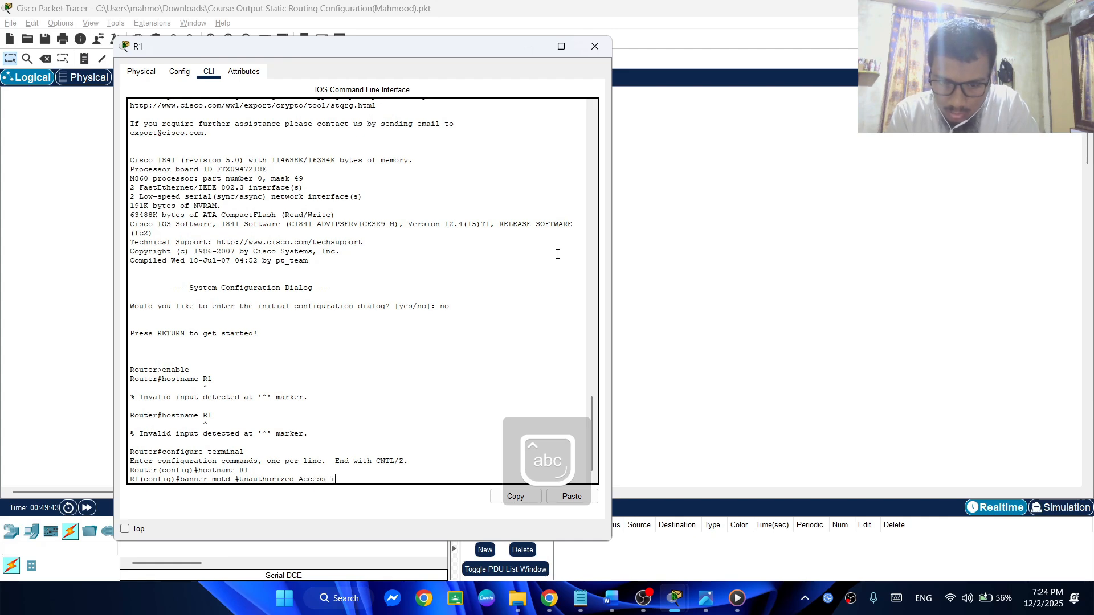
text(s st)
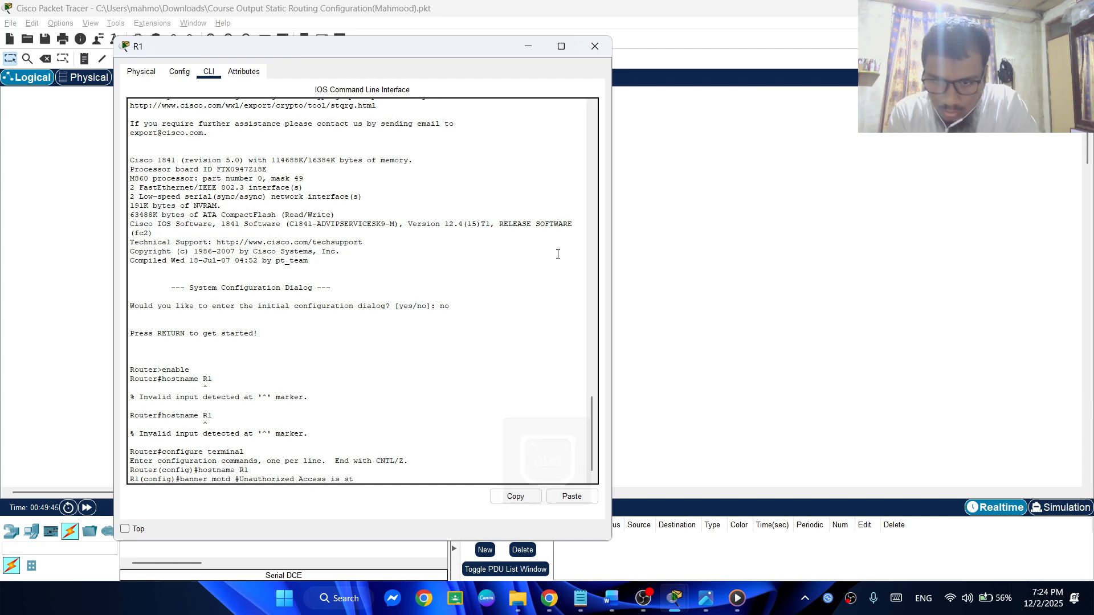
text(rictly)
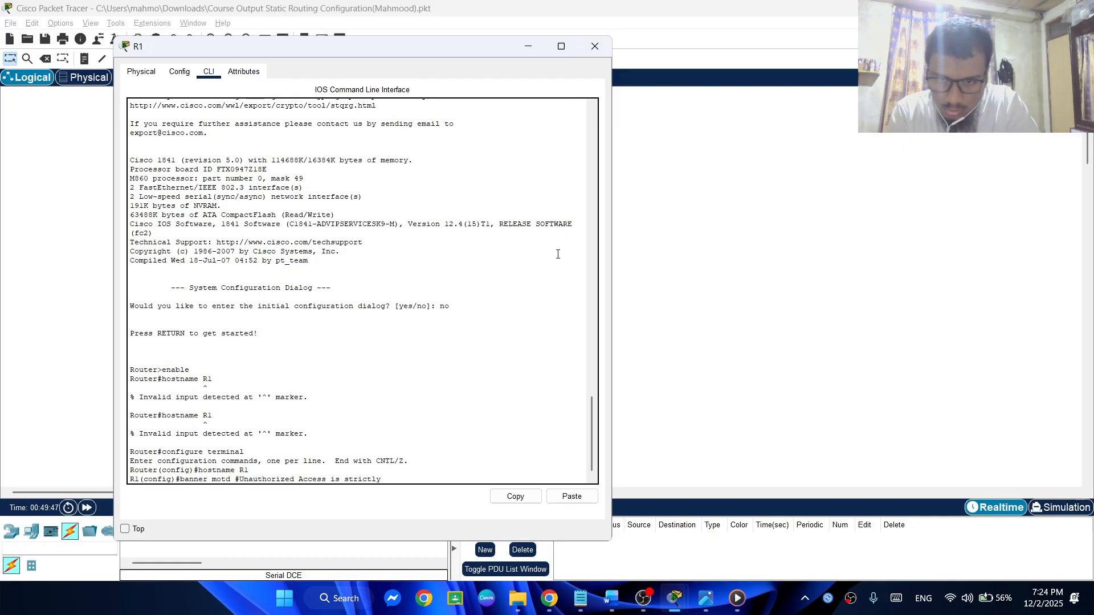
text( prohibi)
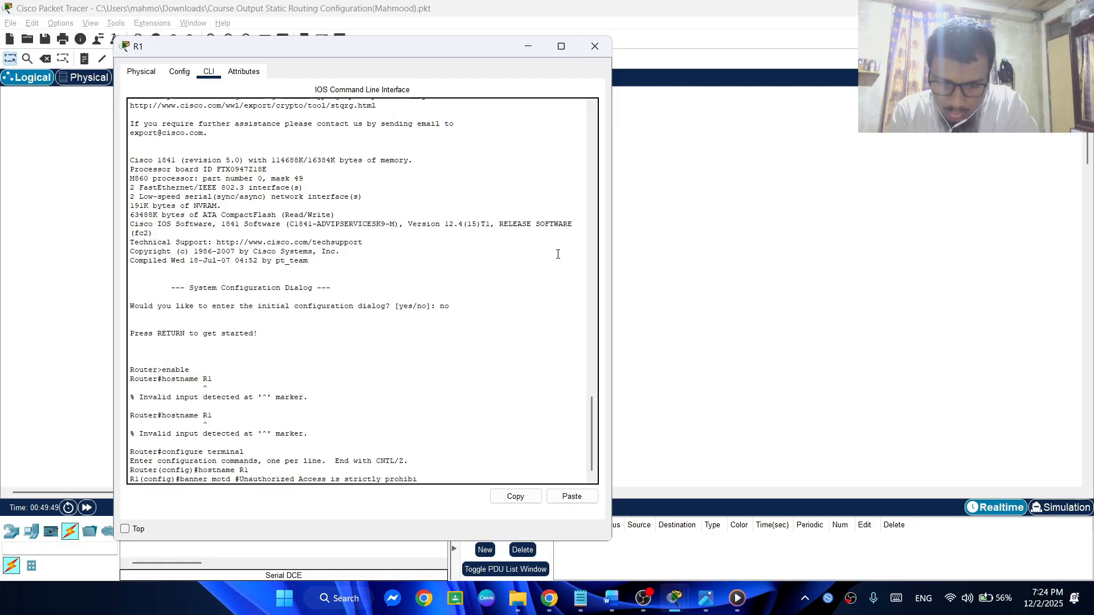
text(ted!)
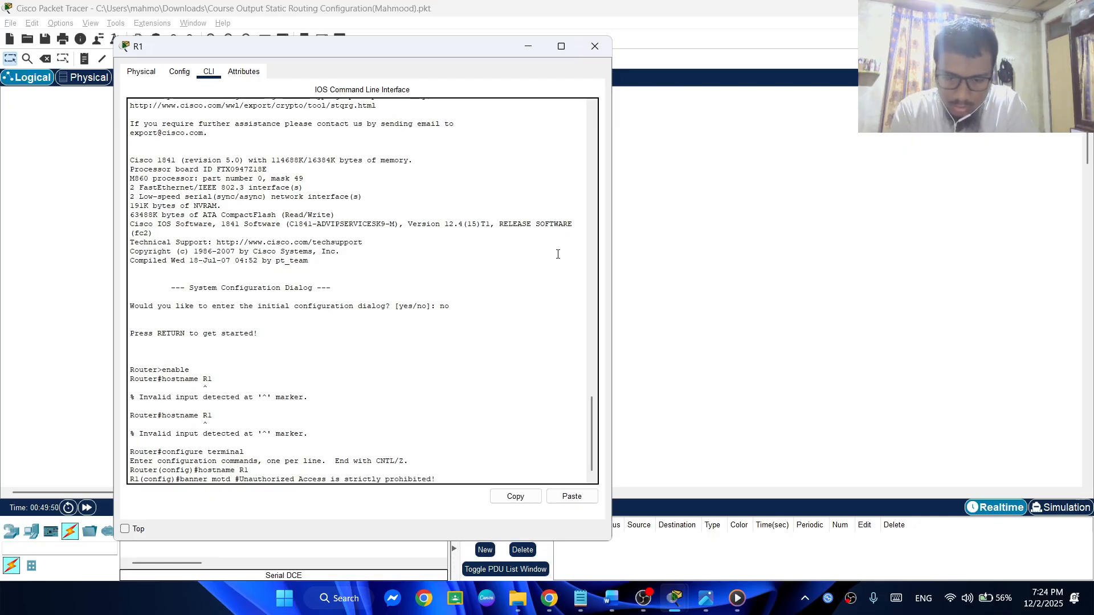
text(#)
key(Return)
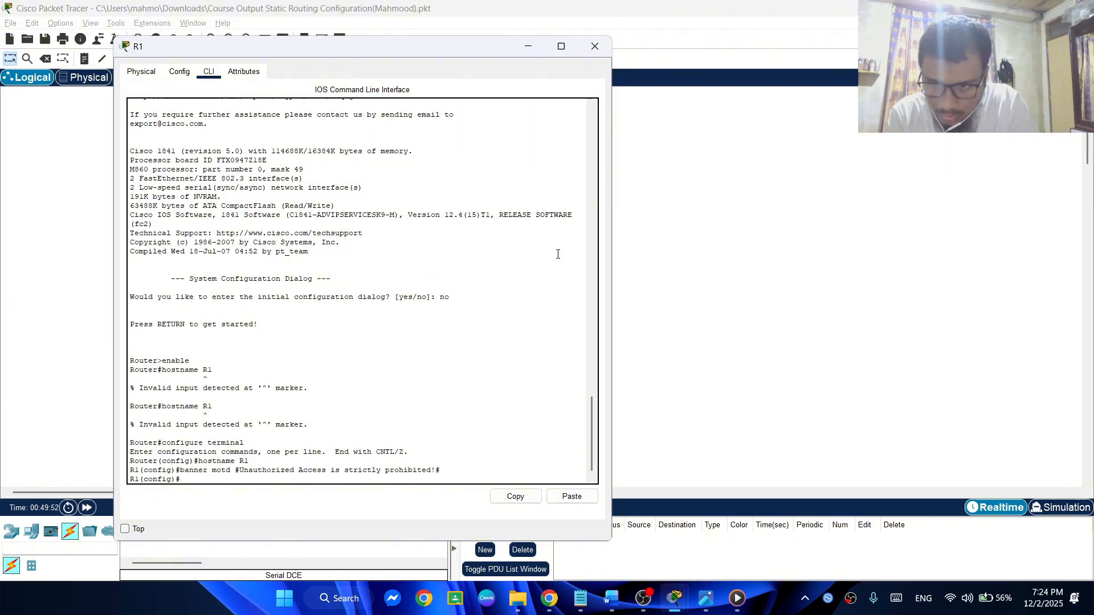
Disable DNS lookup on R1 with the no ip domain-lookup command
text(no i)
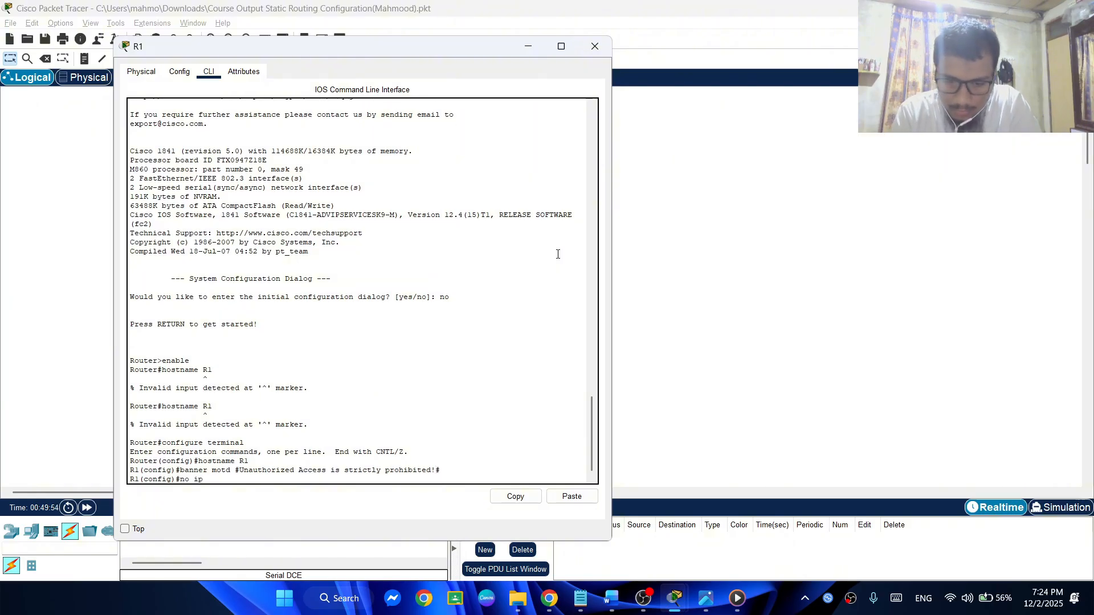
text(p domain)
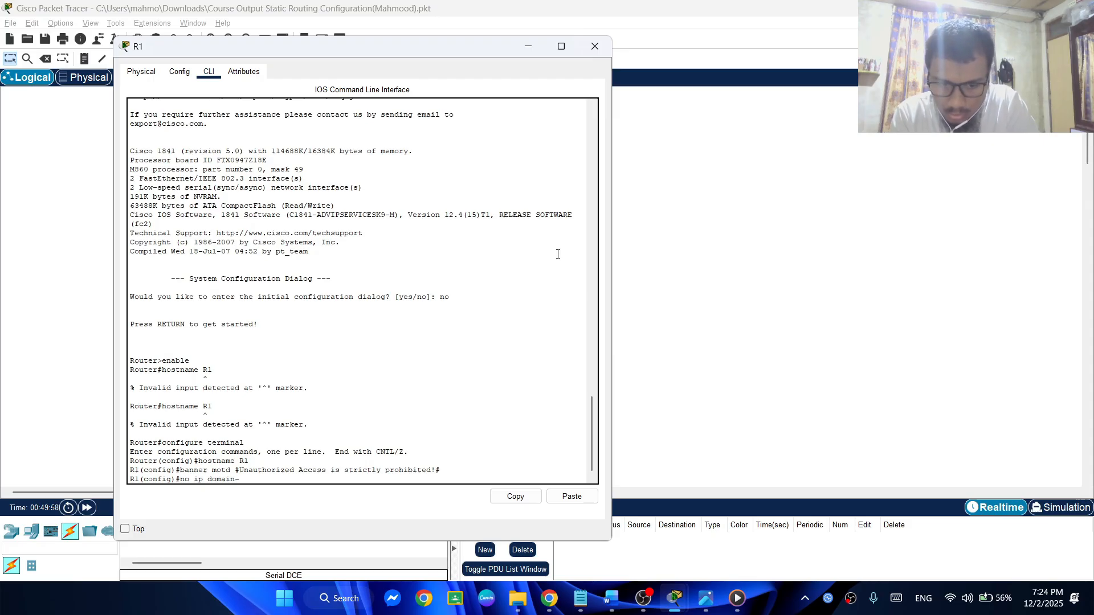
text(-lookup)
key(Return)
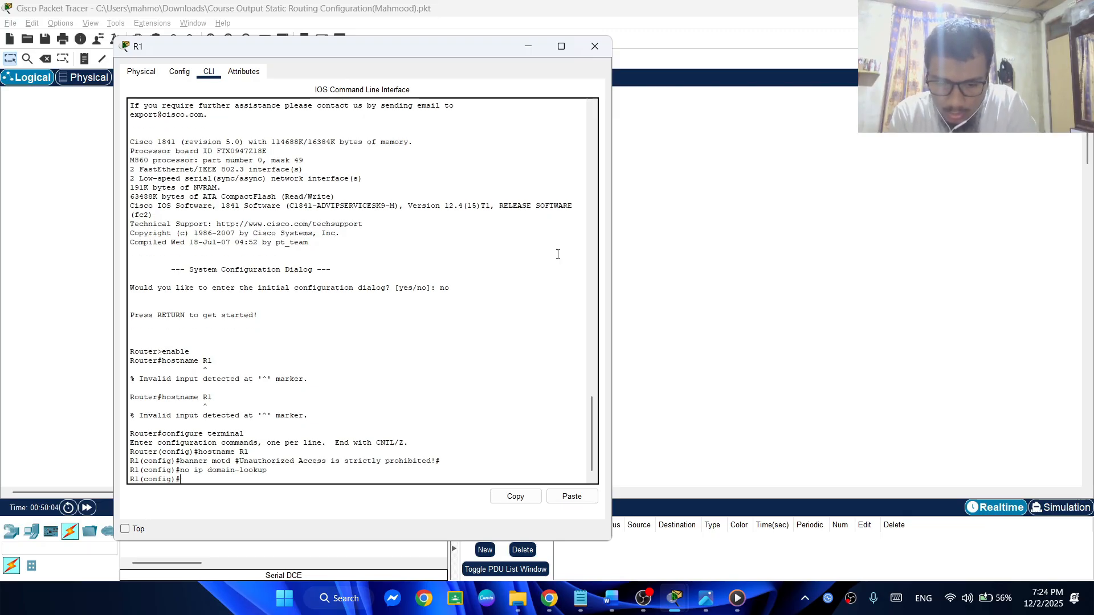
Enter line configuration for console 0 on R1 and set the console password
text(line console)
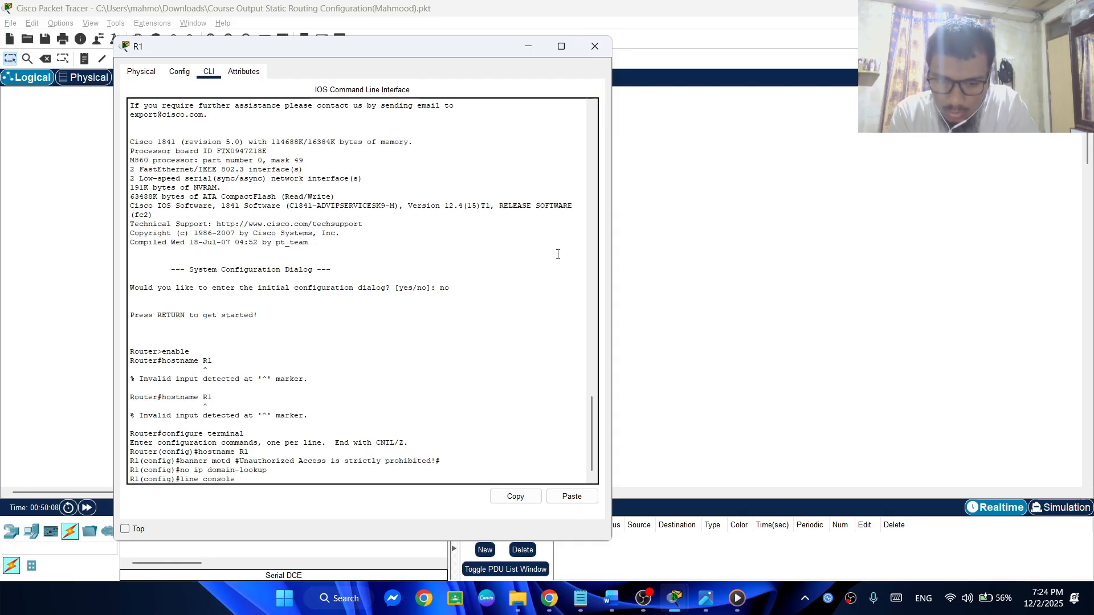
text( 0)
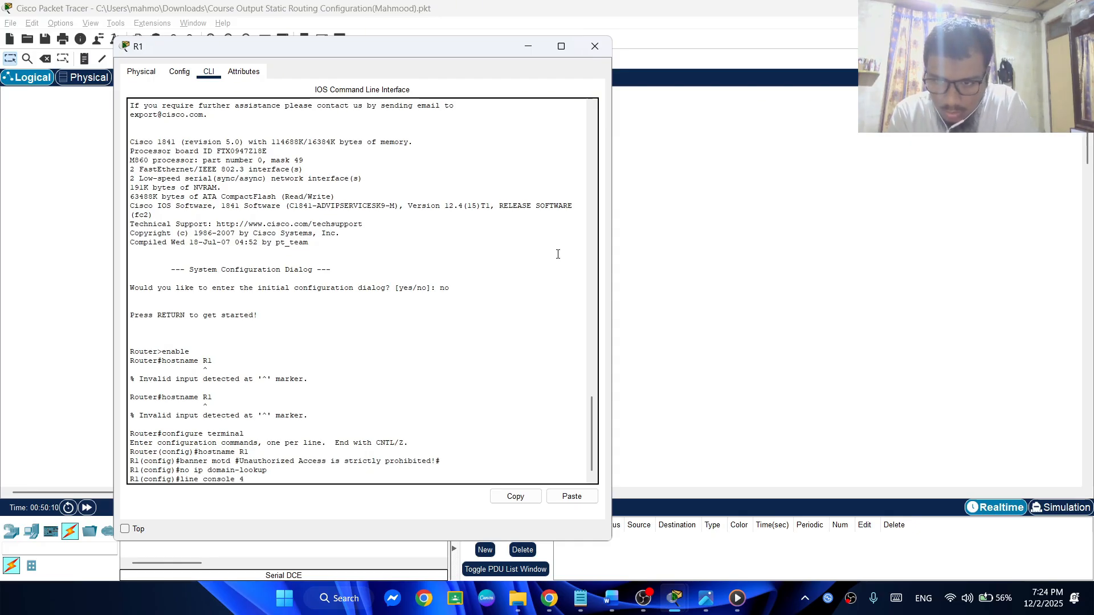
key(Return)
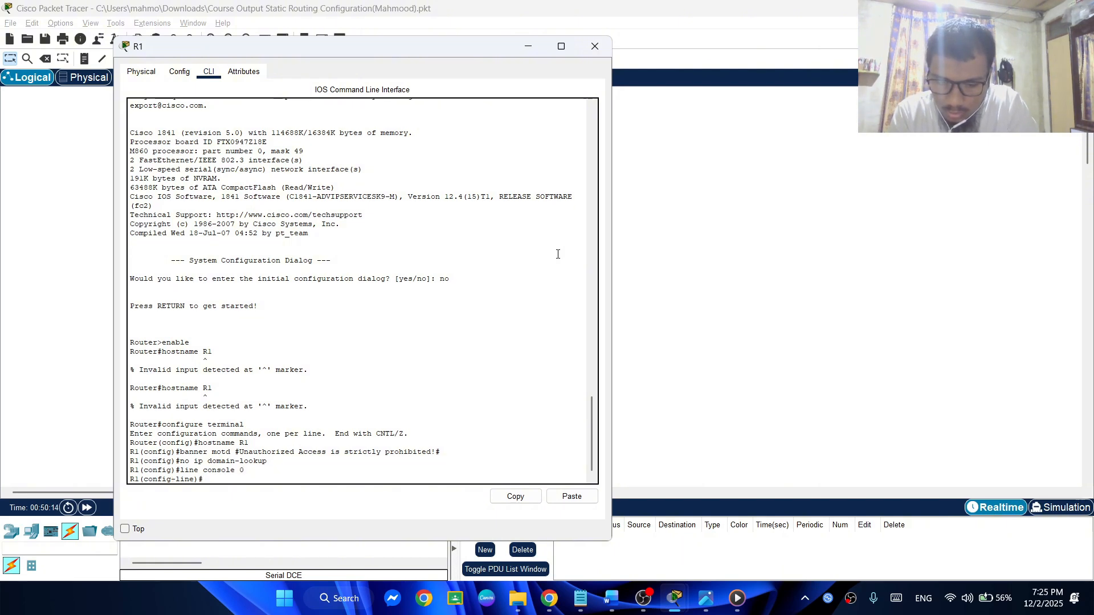
text(pass)
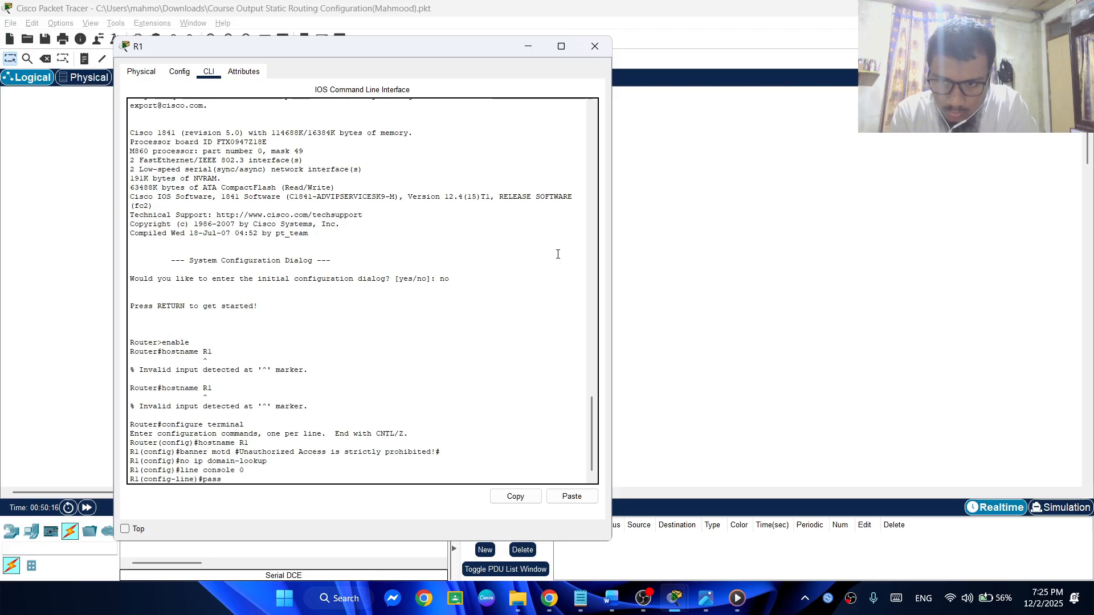
text(word 1234)
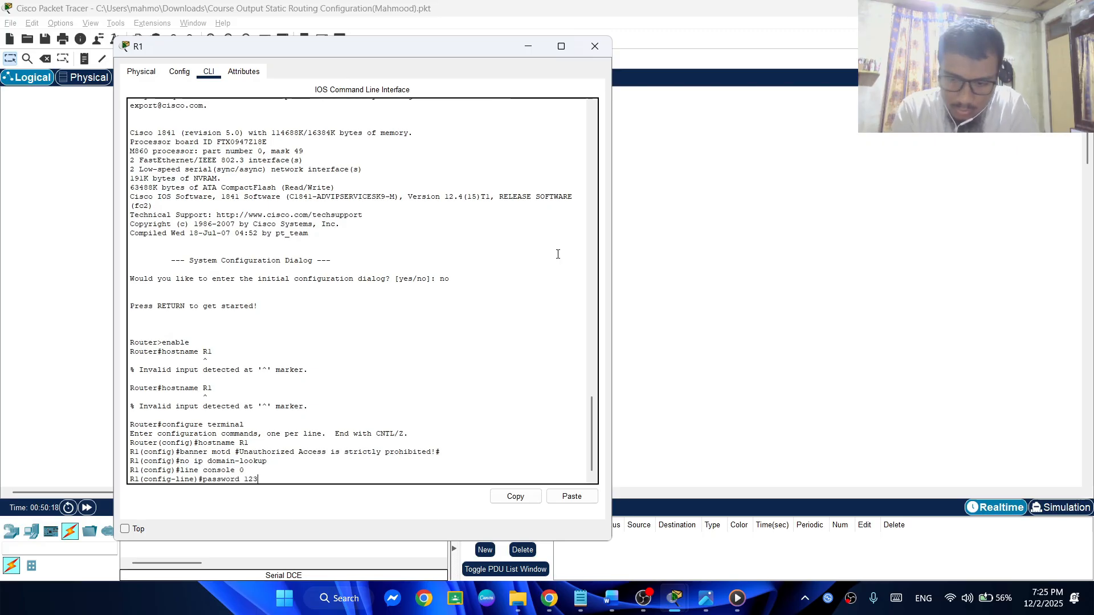
key(Return)
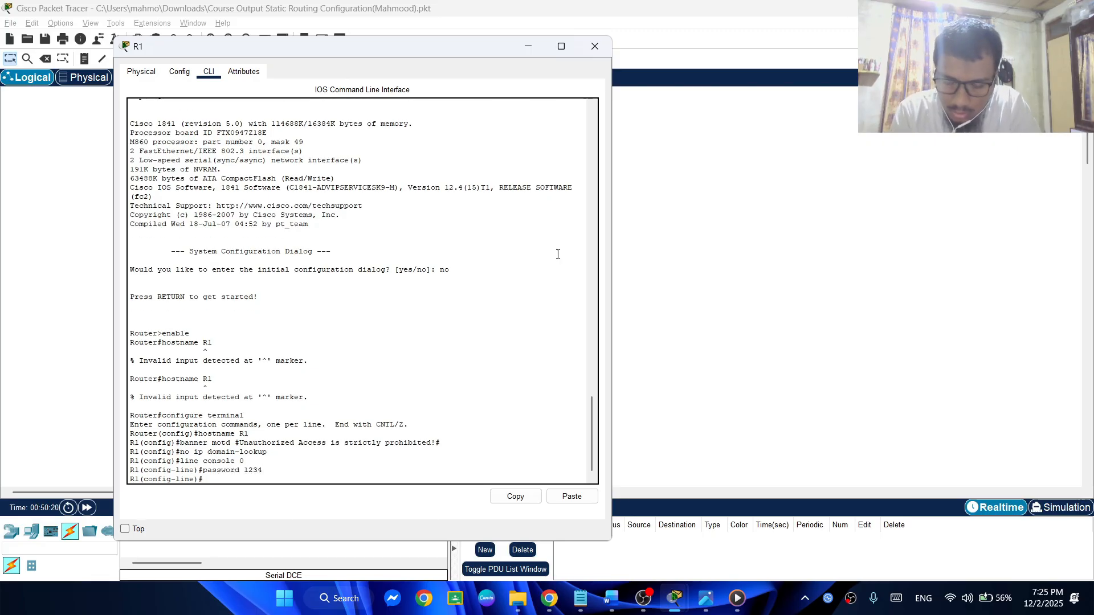
Check the remaining basic configuration commands in the notes and enable login on R1's console line
key(alt+Tab)
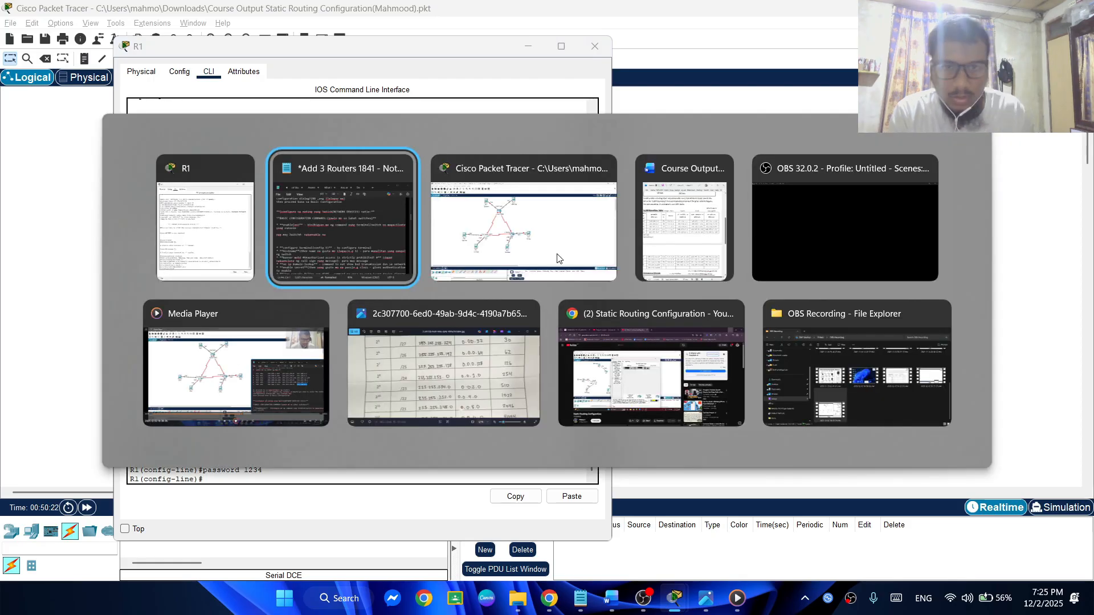
scroll(709, 416, down, 2)
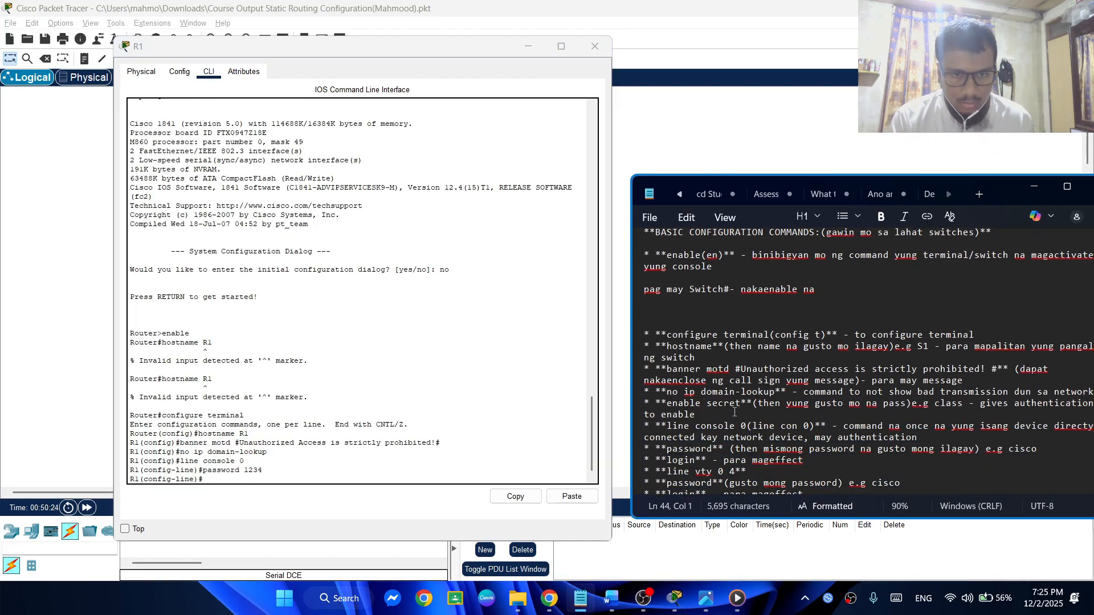
scroll(734, 411, down, 1)
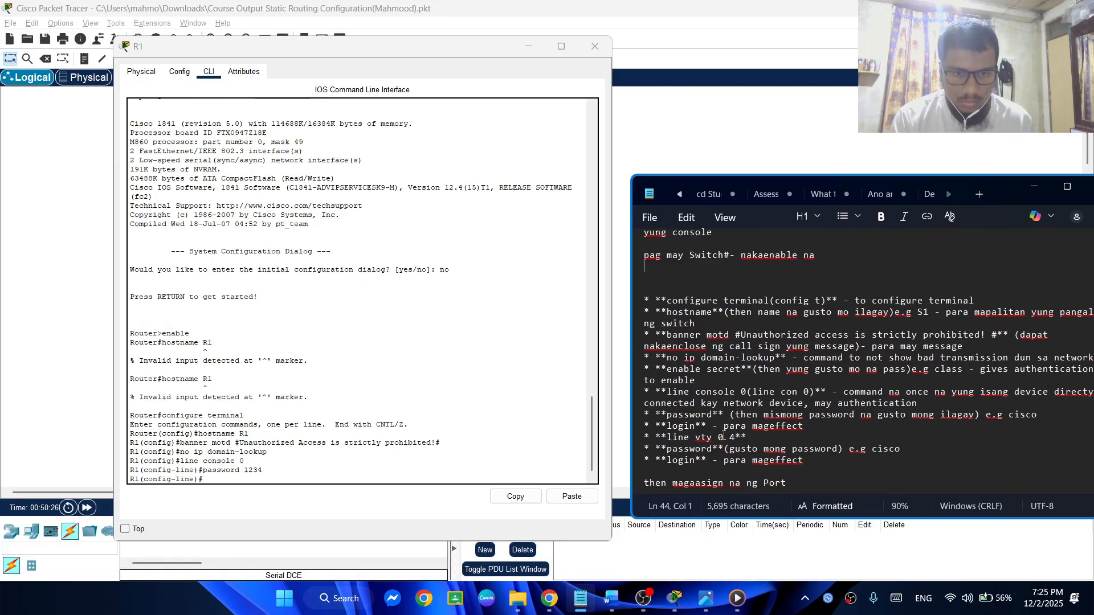
click(351, 404)
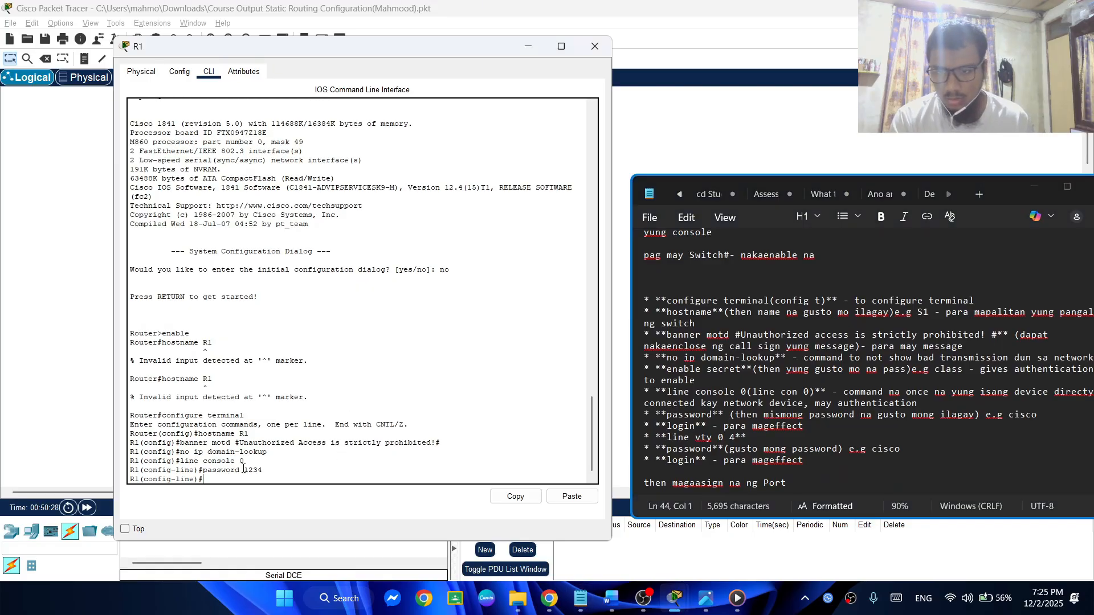
text(login)
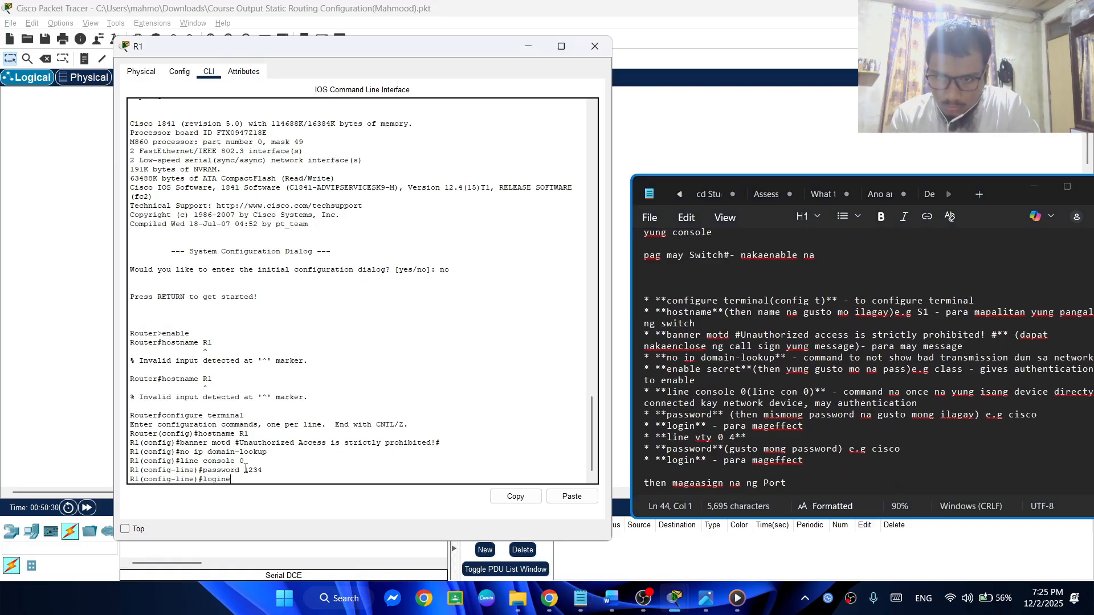
text(e)
key(BackSpace)
key(Return)
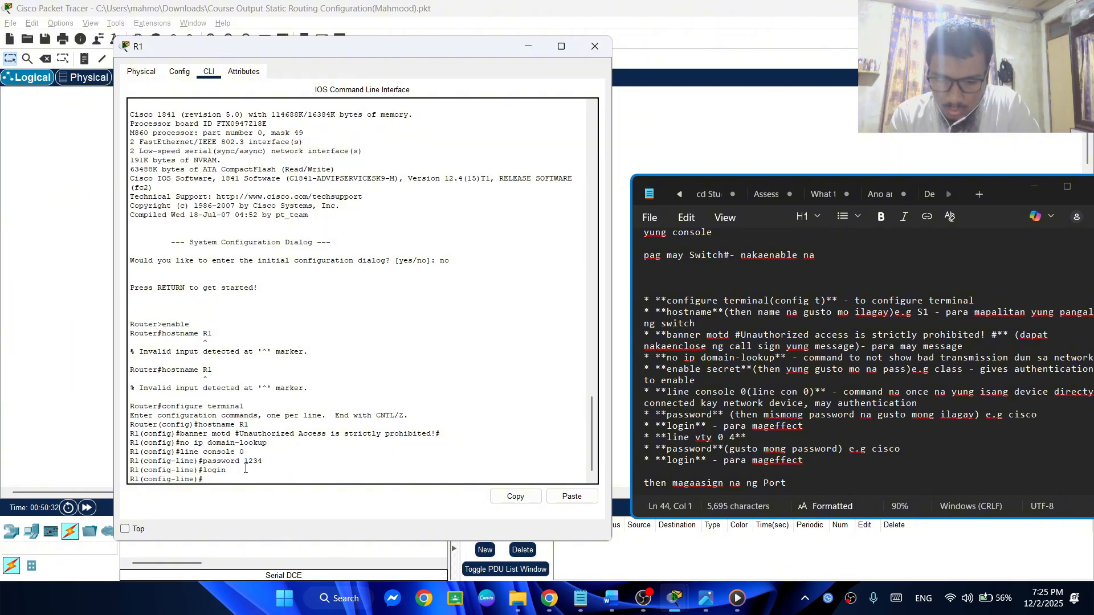
Try to set R1's privileged EXEC secret password from line configuration mode with the abbreviated en secret command
text(enb)
key(BackSpace)
key(BackSpace)
key(BackSpace)
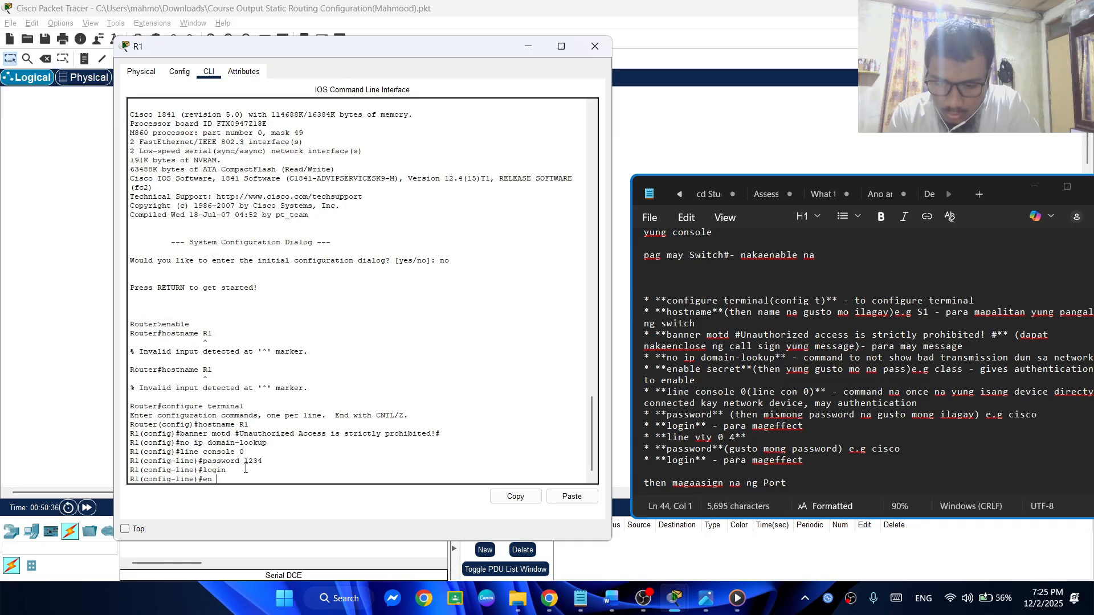
text(secret)
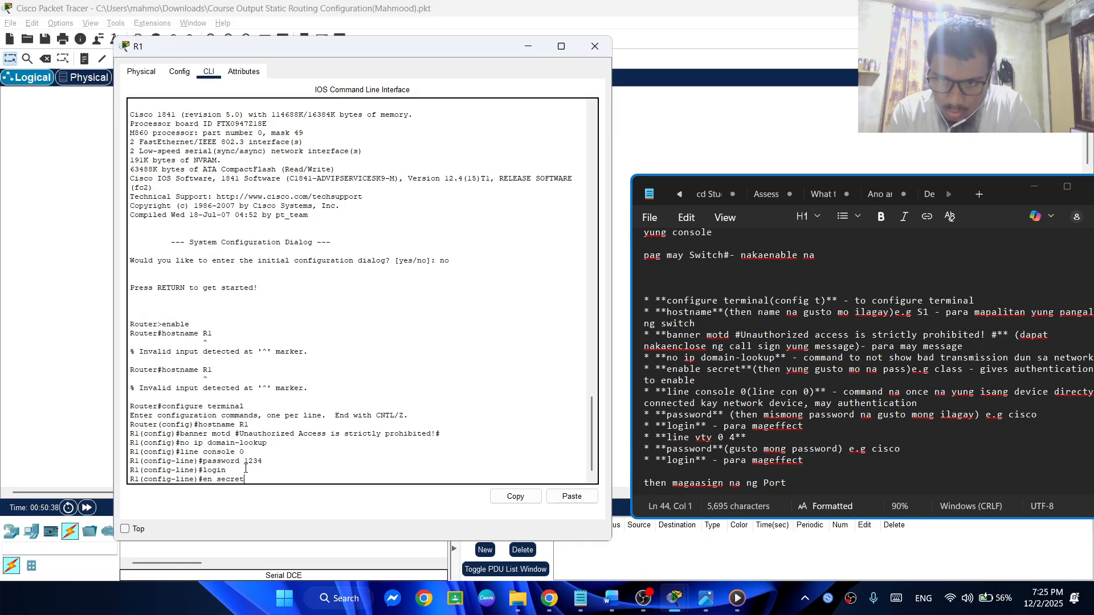
text( 1234)
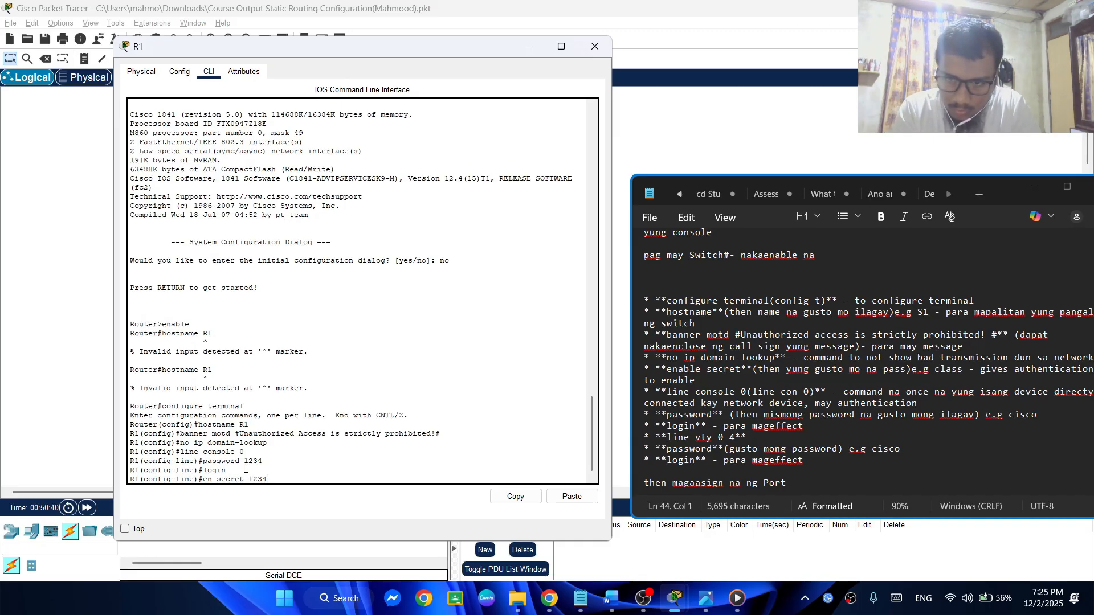
key(Return)
Set R1's privileged EXEC secret password from global configuration mode with the full enable secret command
key(Up)
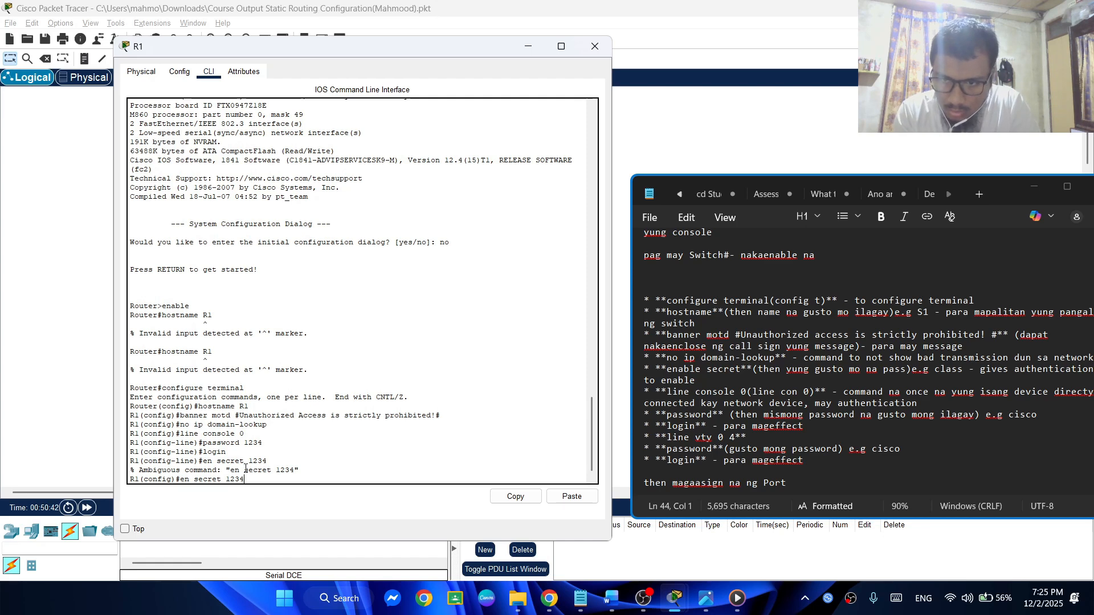
text(able)
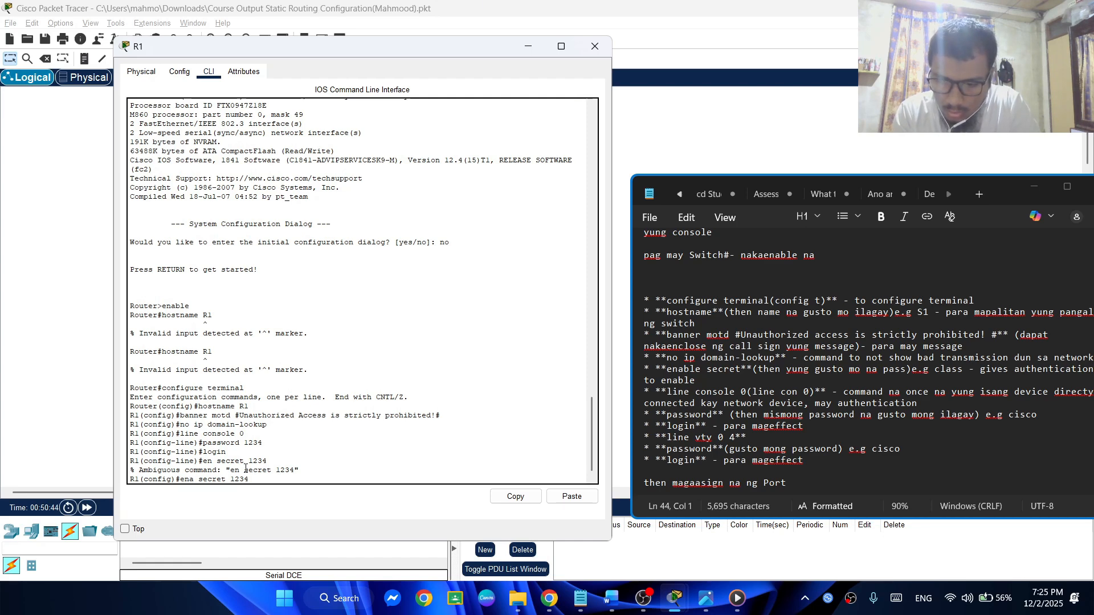
key(Return)
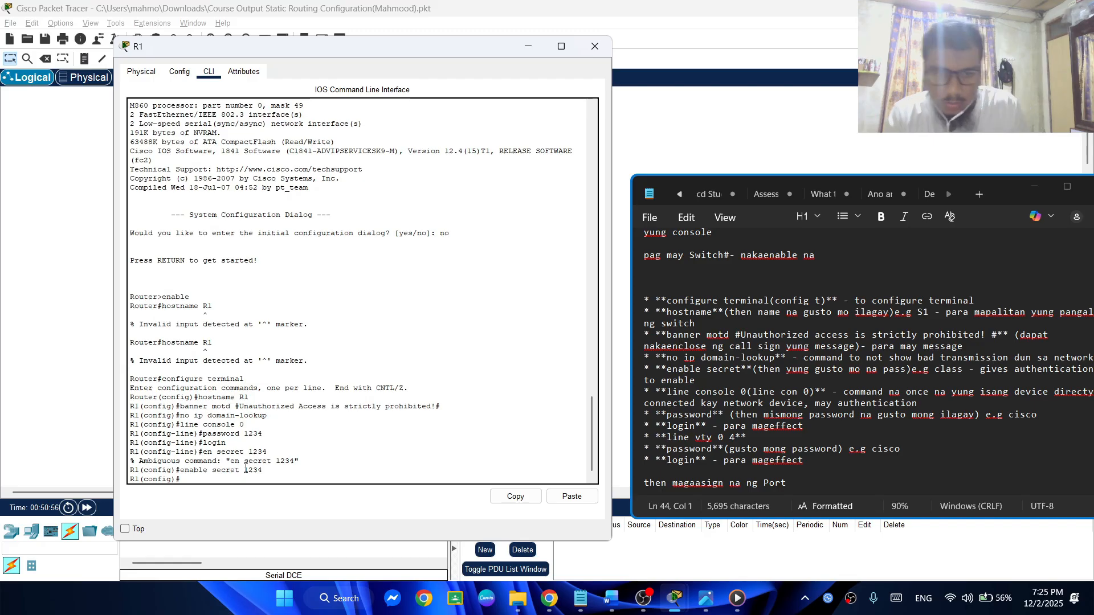
Enter line configuration for vty 0 4 on R1 and set the virtual terminal line password
click(1030, 181)
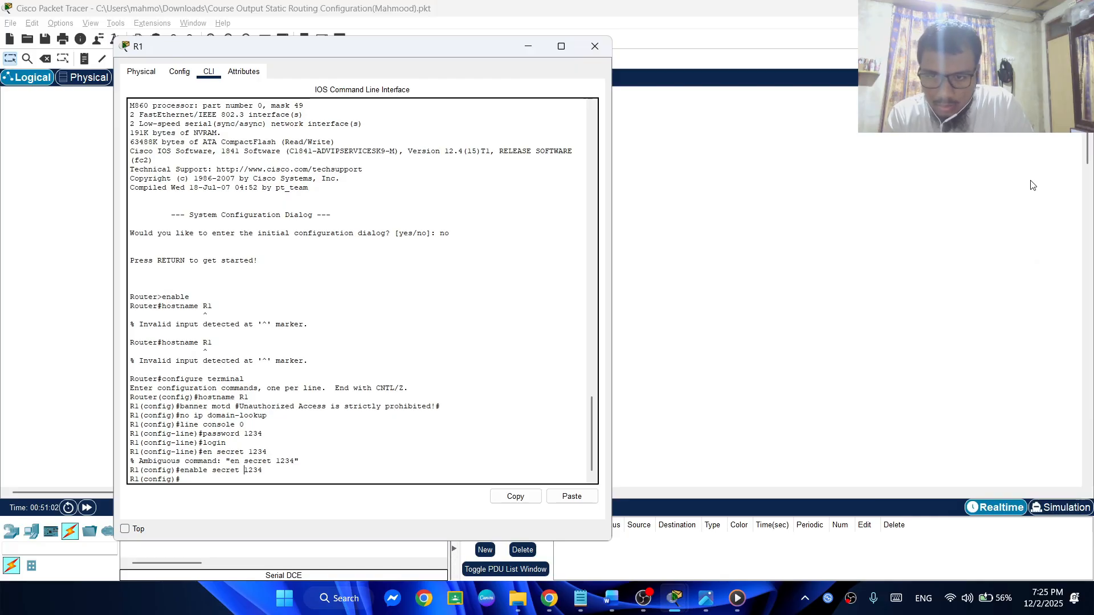
click(216, 483)
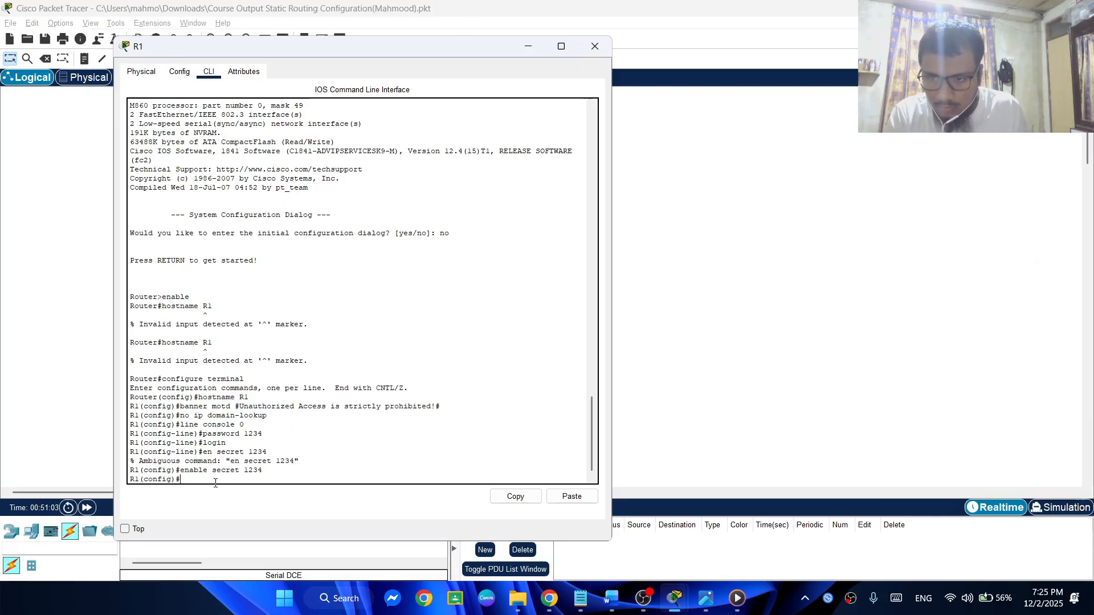
text(line v)
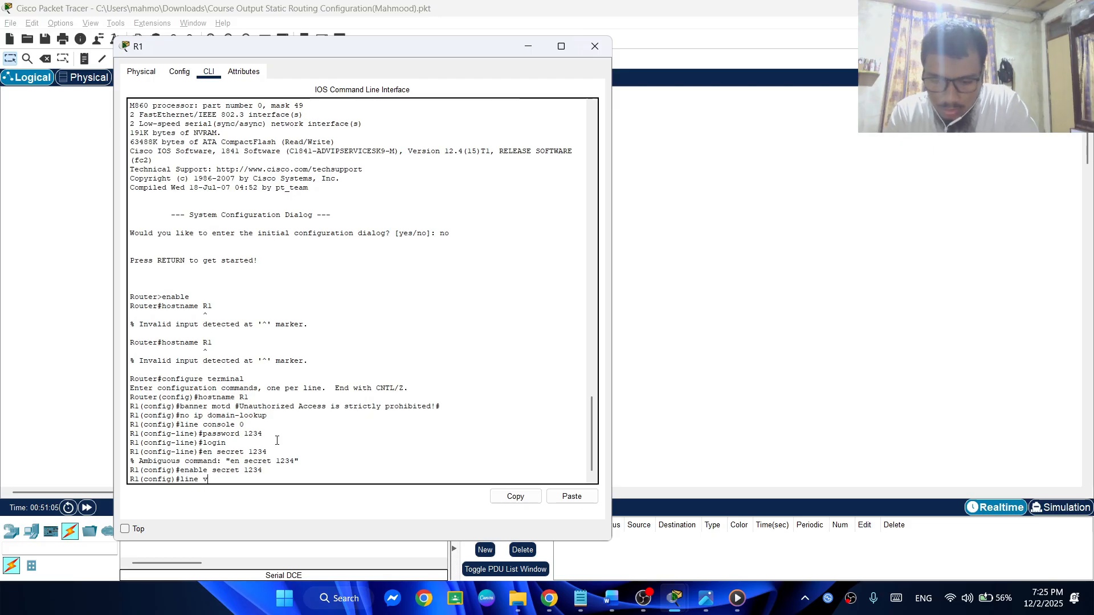
text(ty 0 4)
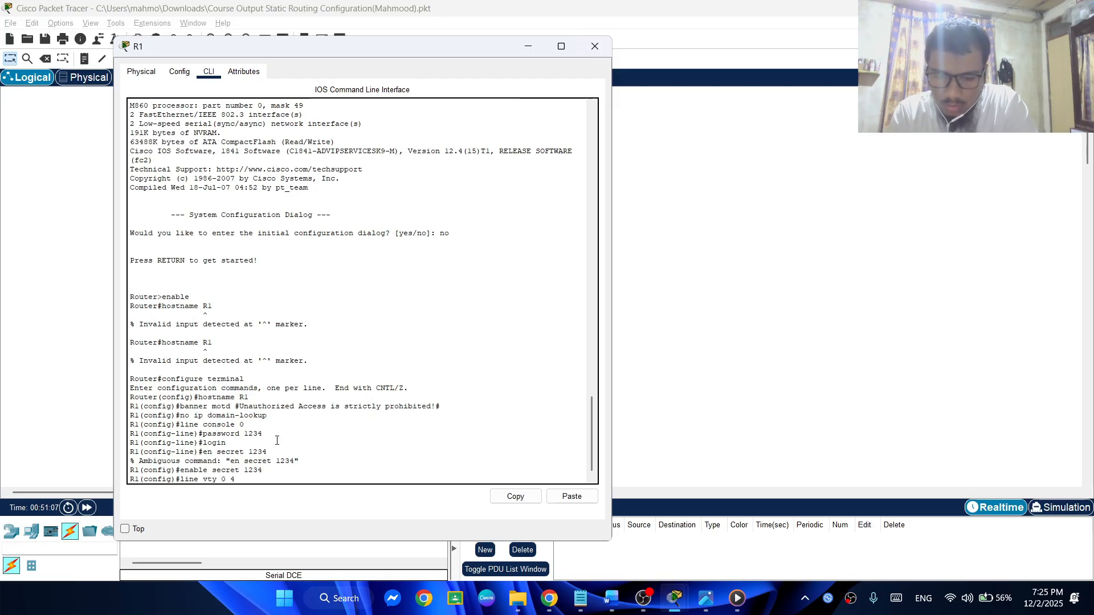
key(Return)
text(p)
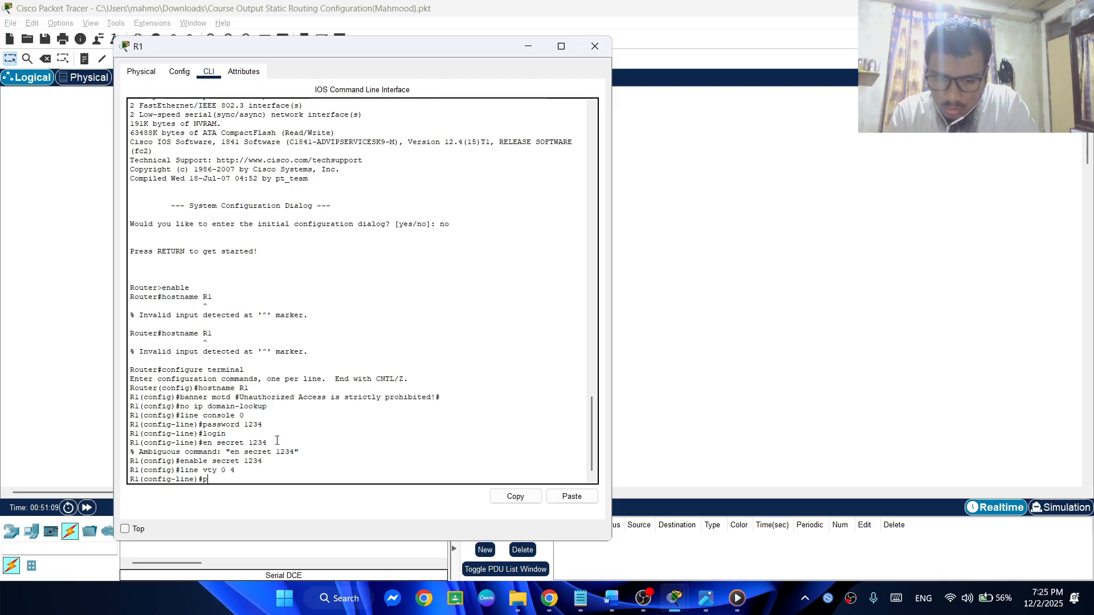
text(assword )
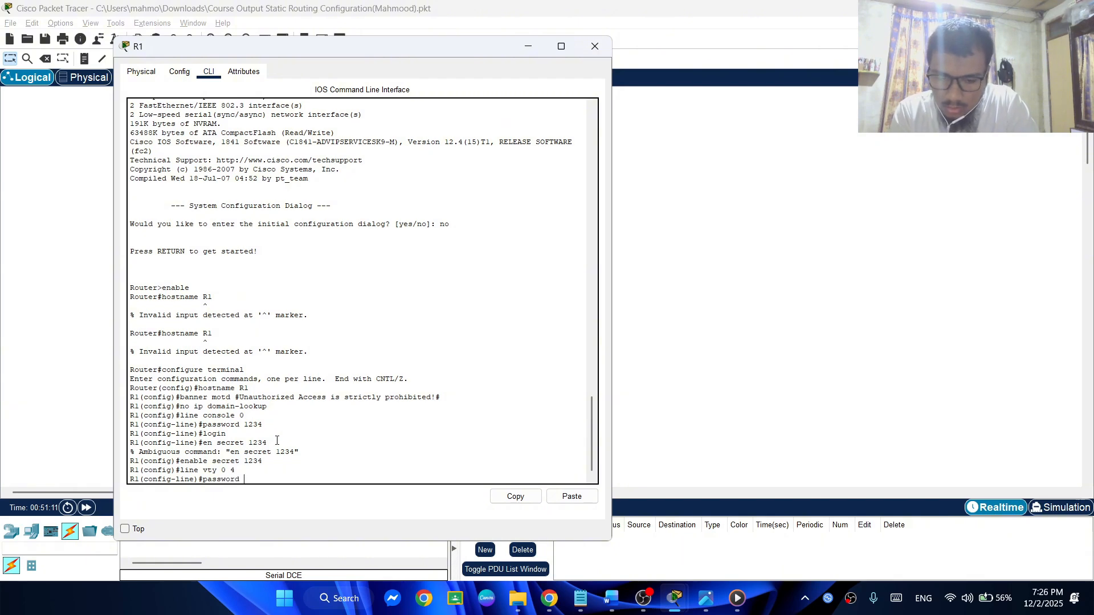
text(1)
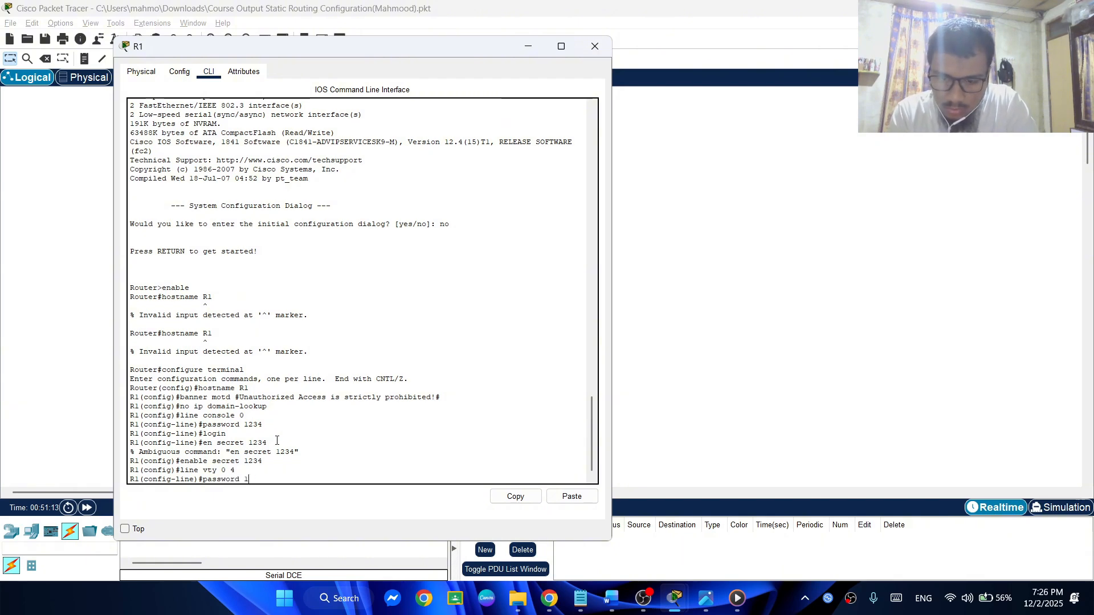
text(2334)
key(Return)
key(Return)
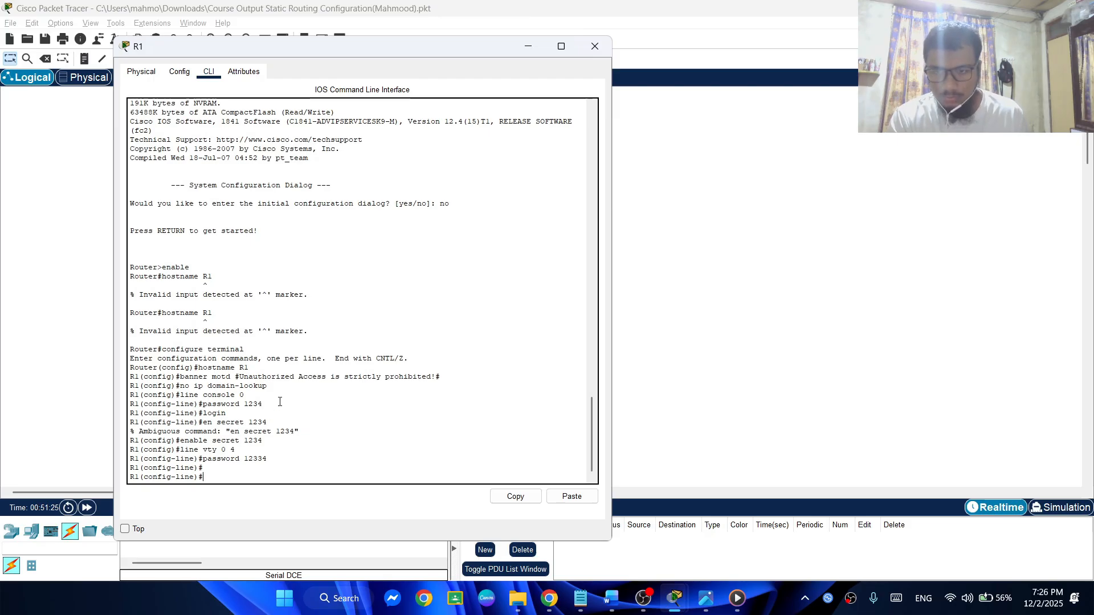
Check the R1 port assignment commands in the notes and enter configuration mode for interface Fa0/0 on R1
key(alt+Tab)
scroll(778, 403, down, 3)
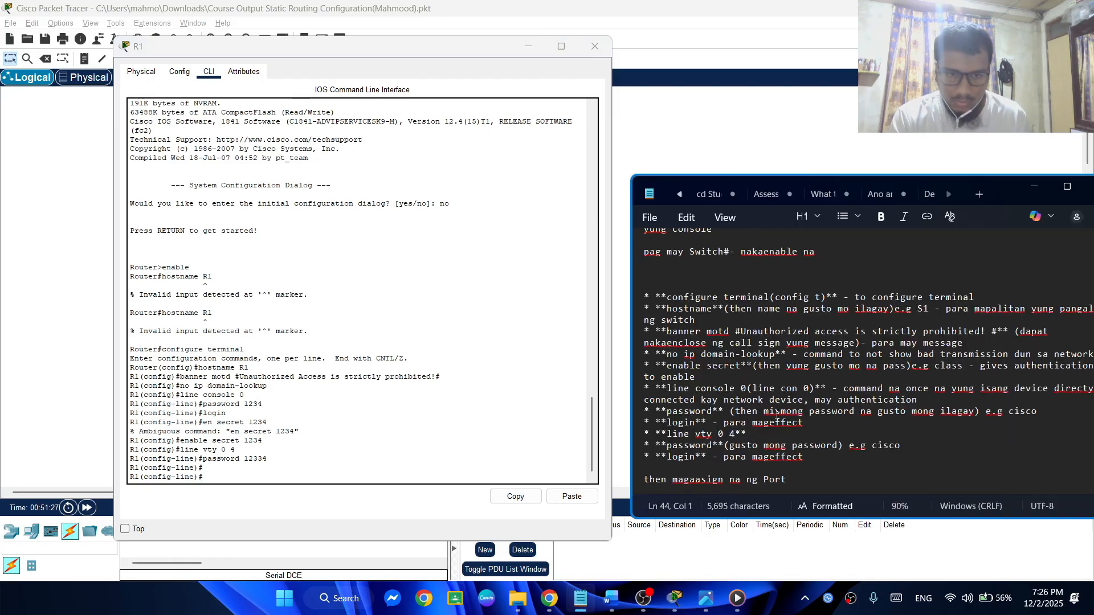
scroll(779, 403, down, 1)
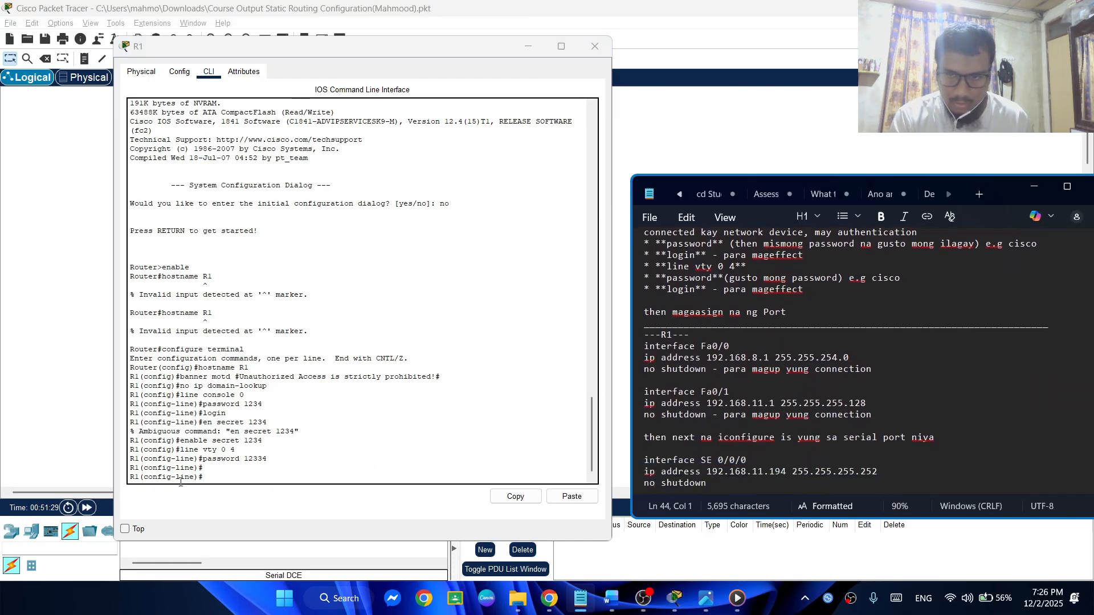
click(233, 473)
text(in)
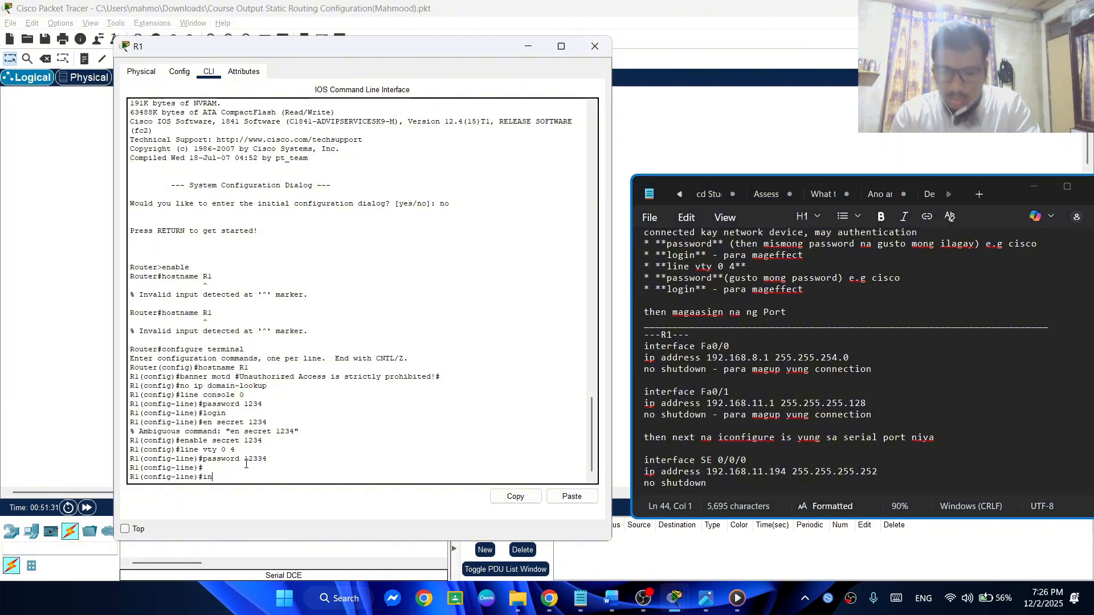
text(terfa)
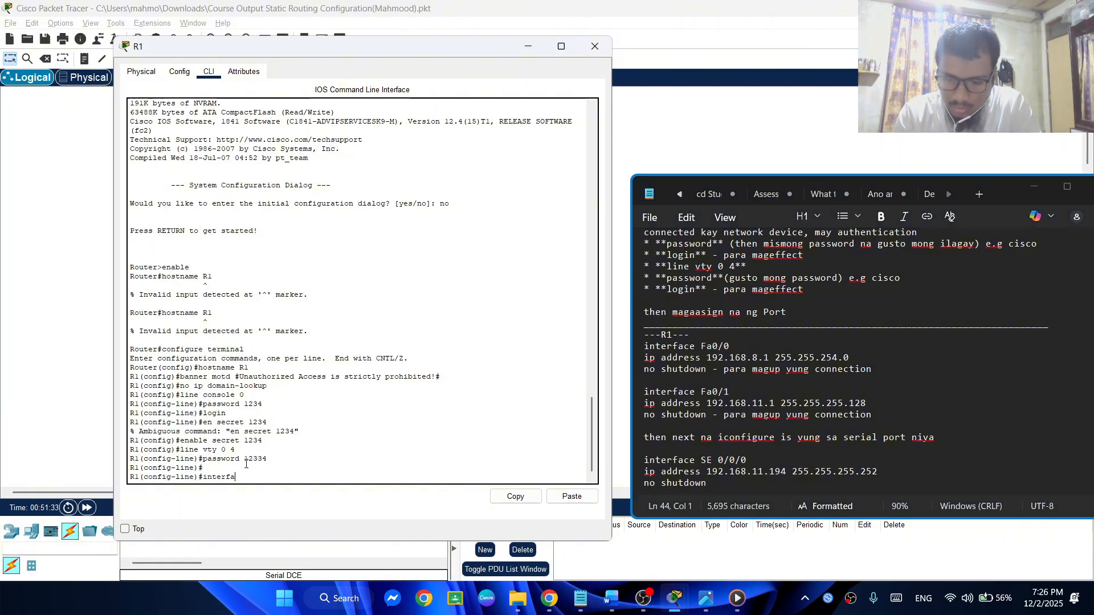
text(ce)
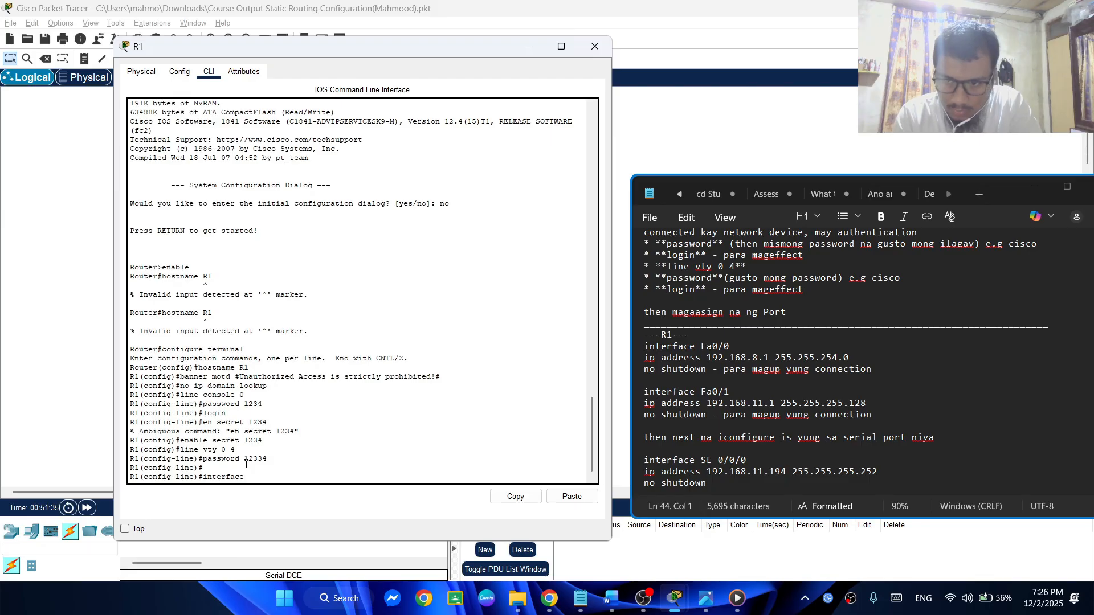
text( Fa)
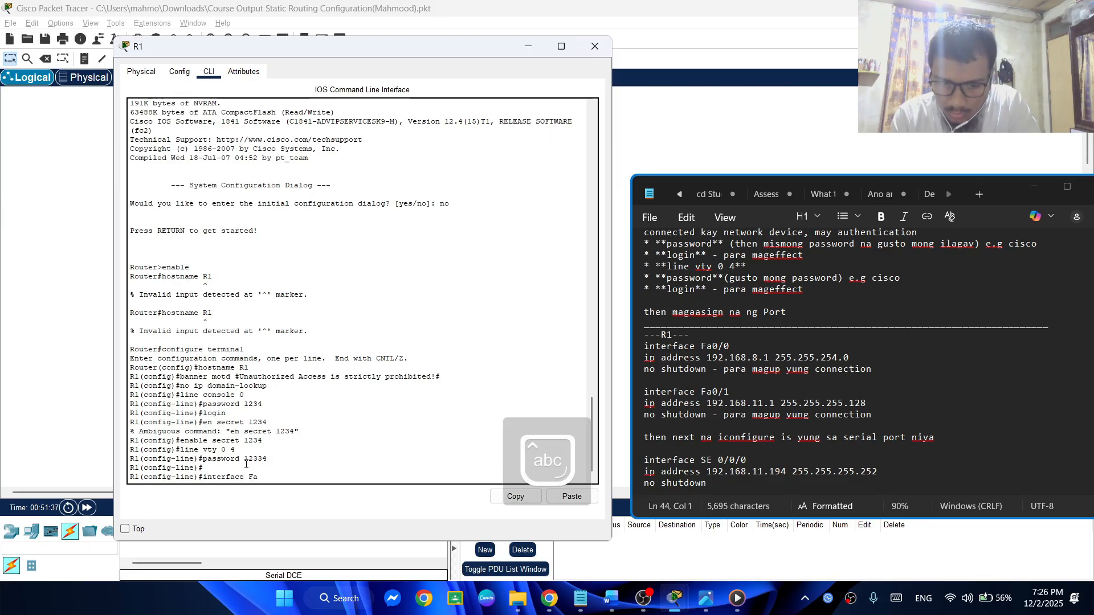
text(0/)
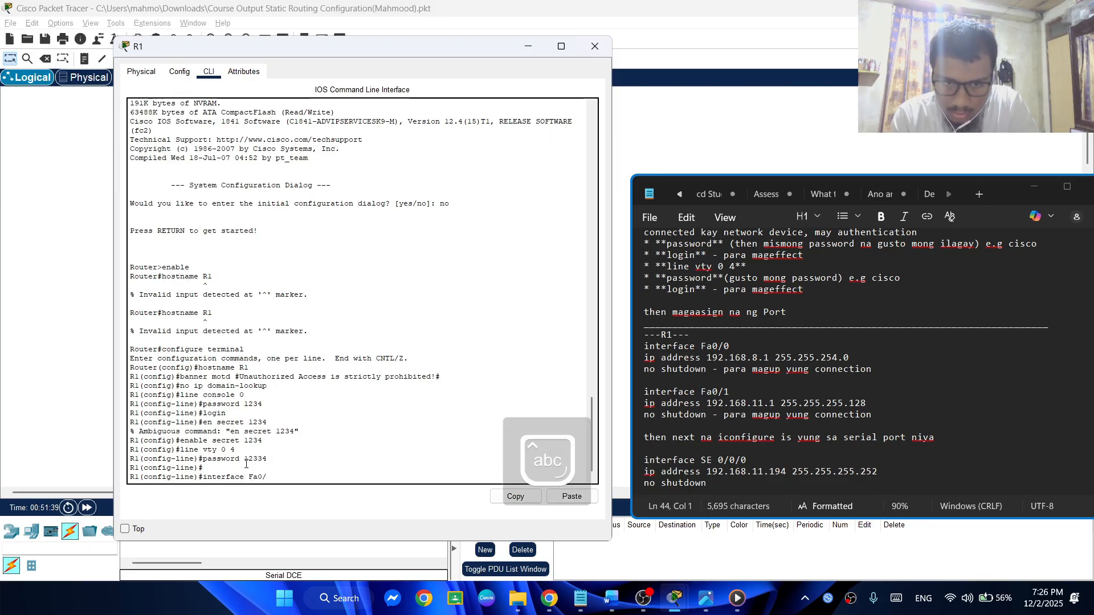
text(0)
key(Return)
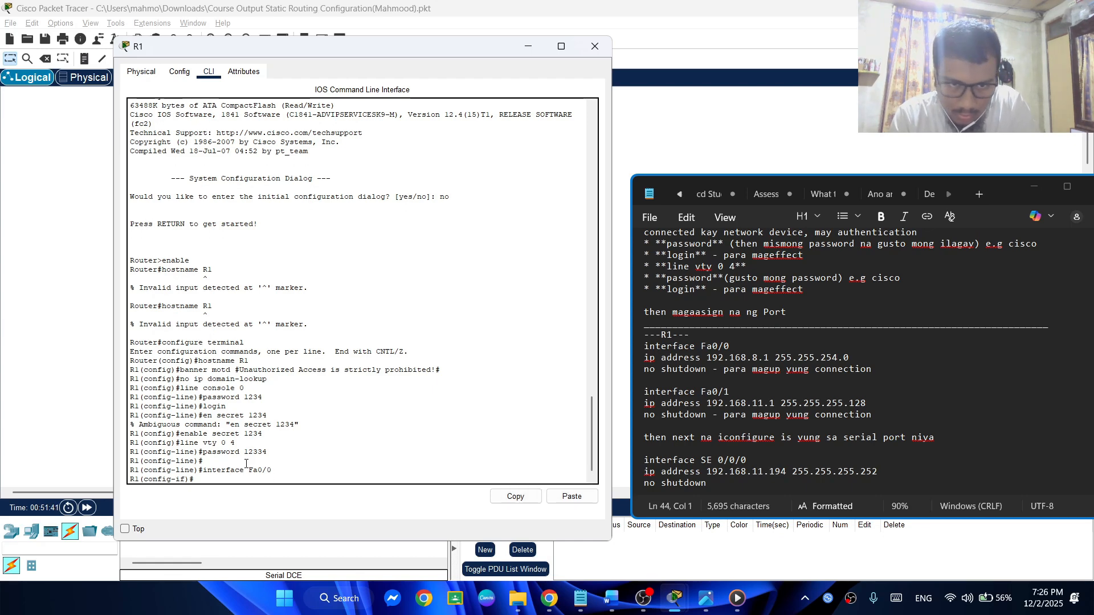
Begin the ip address command for R1's Fa0/0 interface with the address 192.168.8.1
text(ipd)
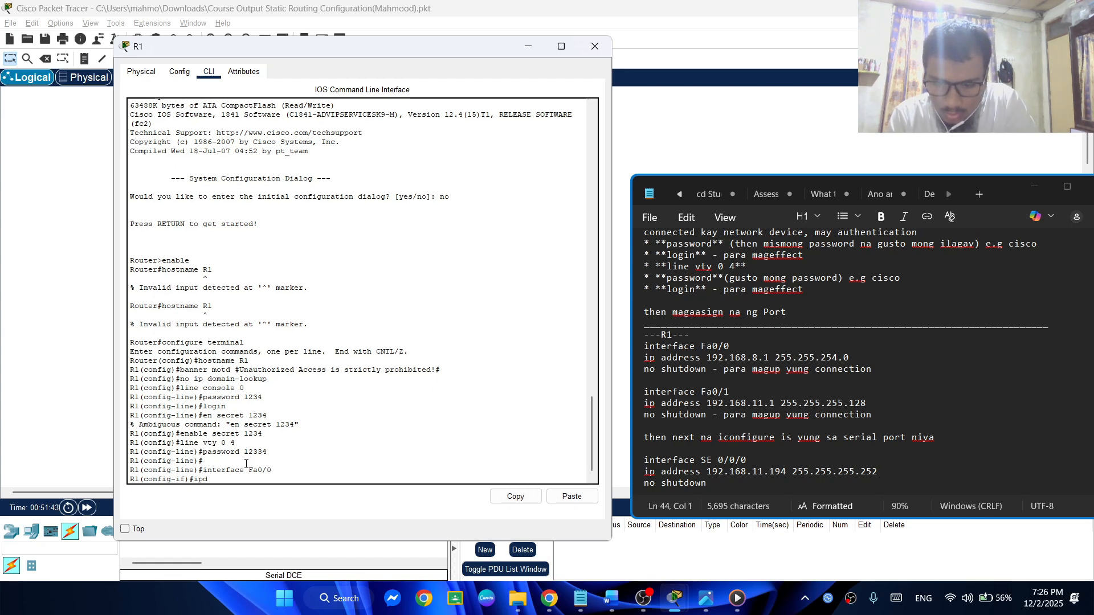
key(BackSpace)
text( addre)
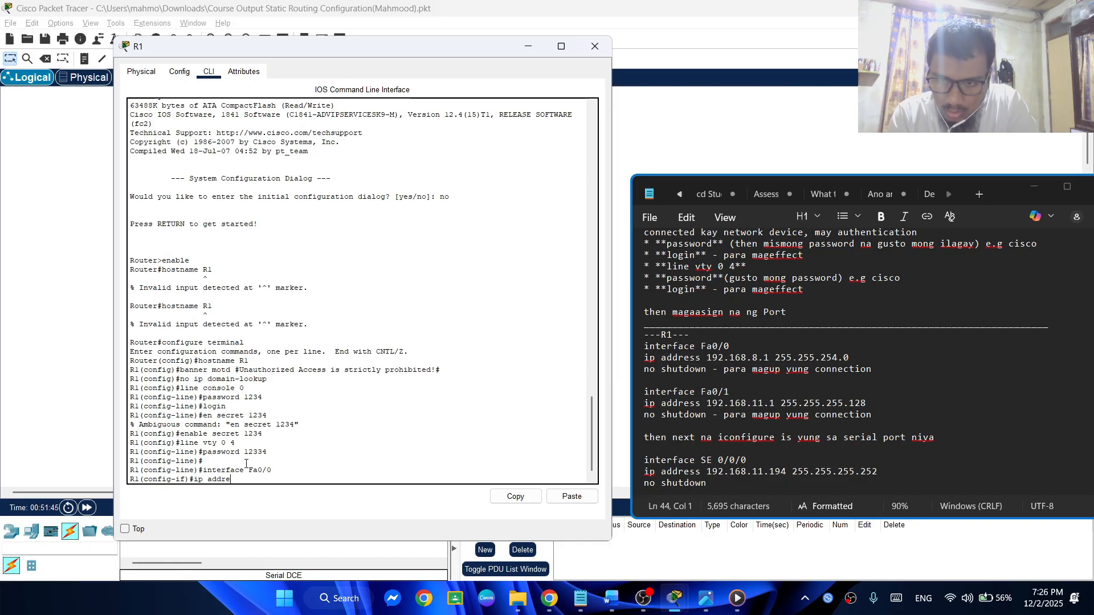
text(ss)
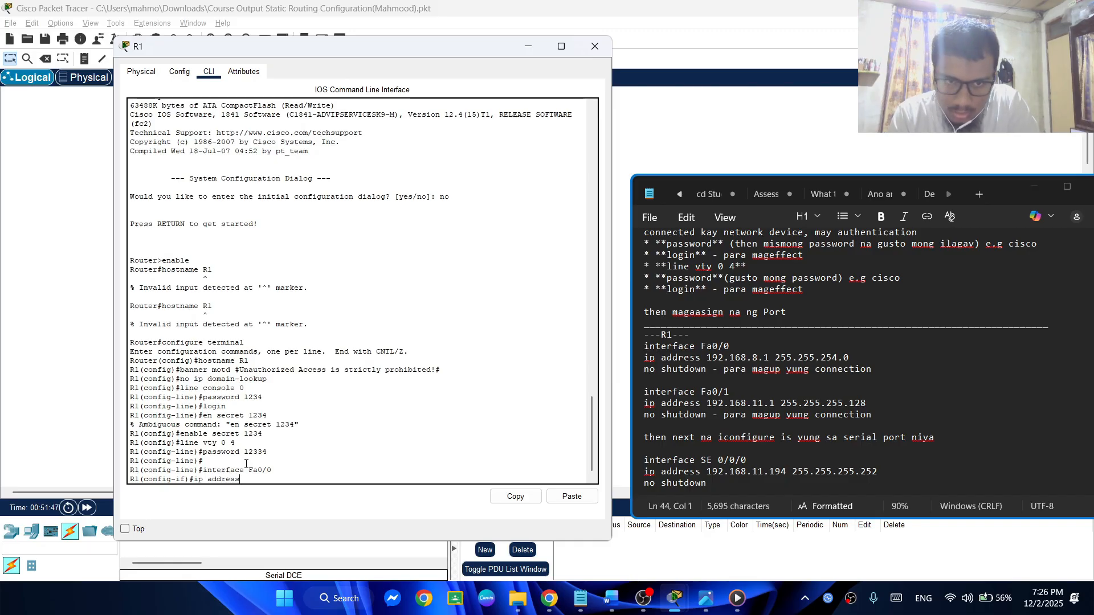
text( 192)
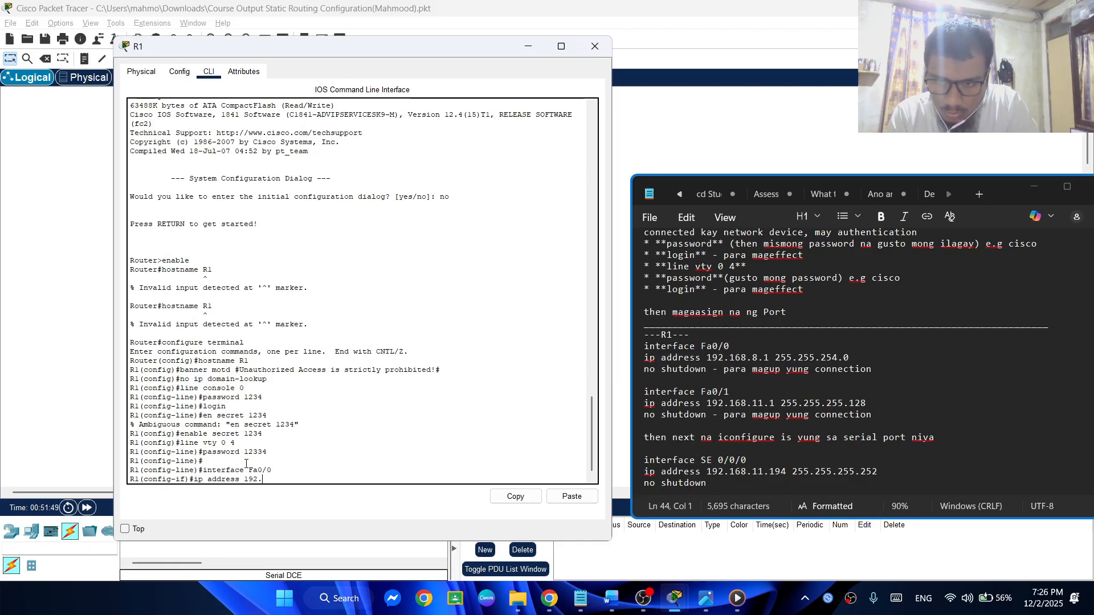
text(.1)
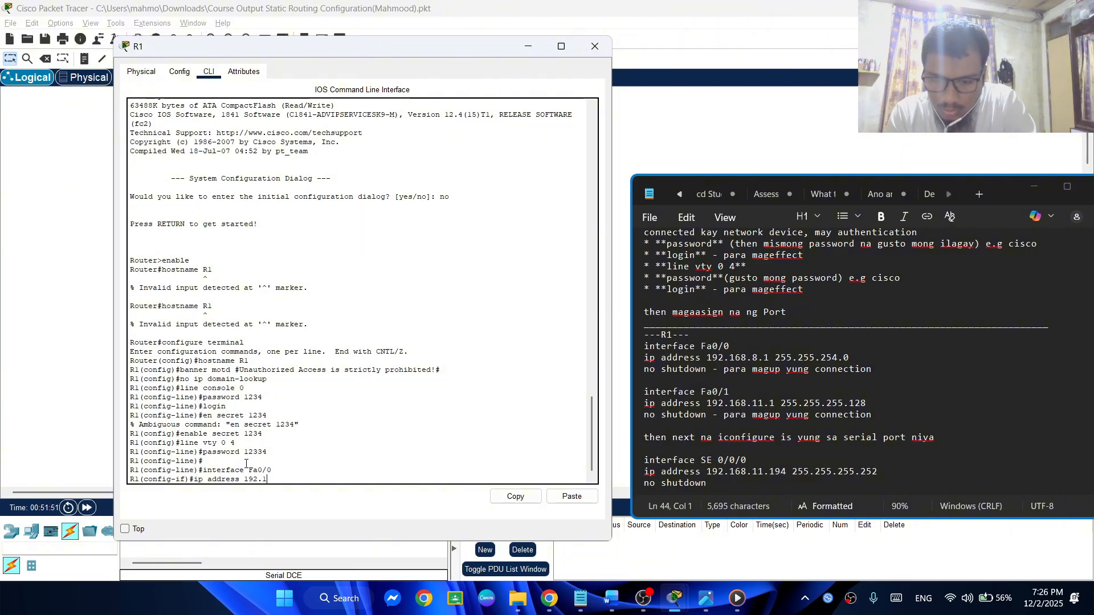
text(68.)
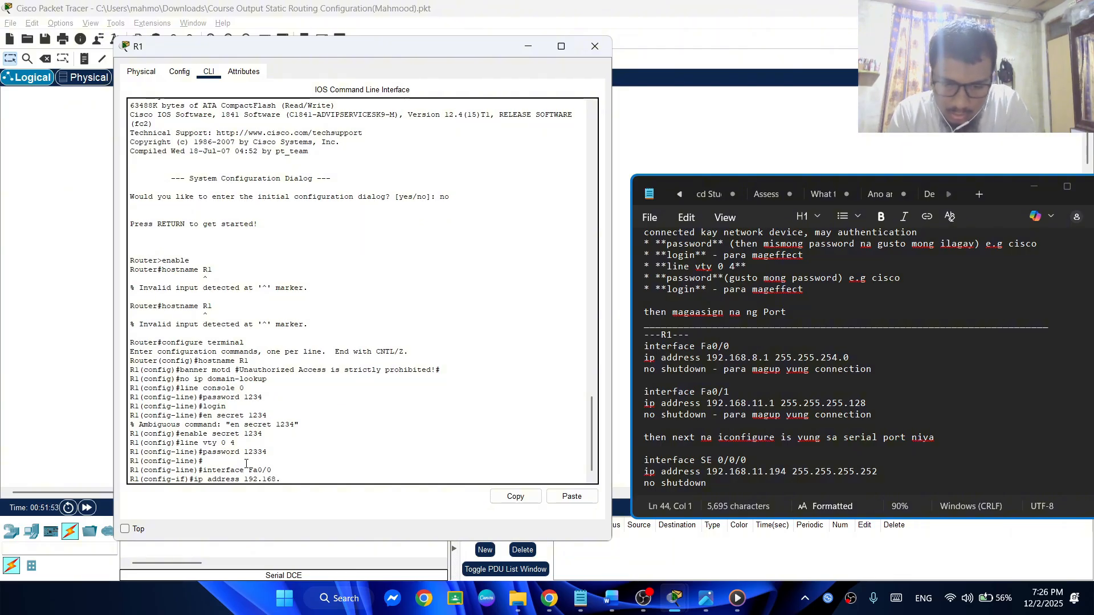
text(8.1)
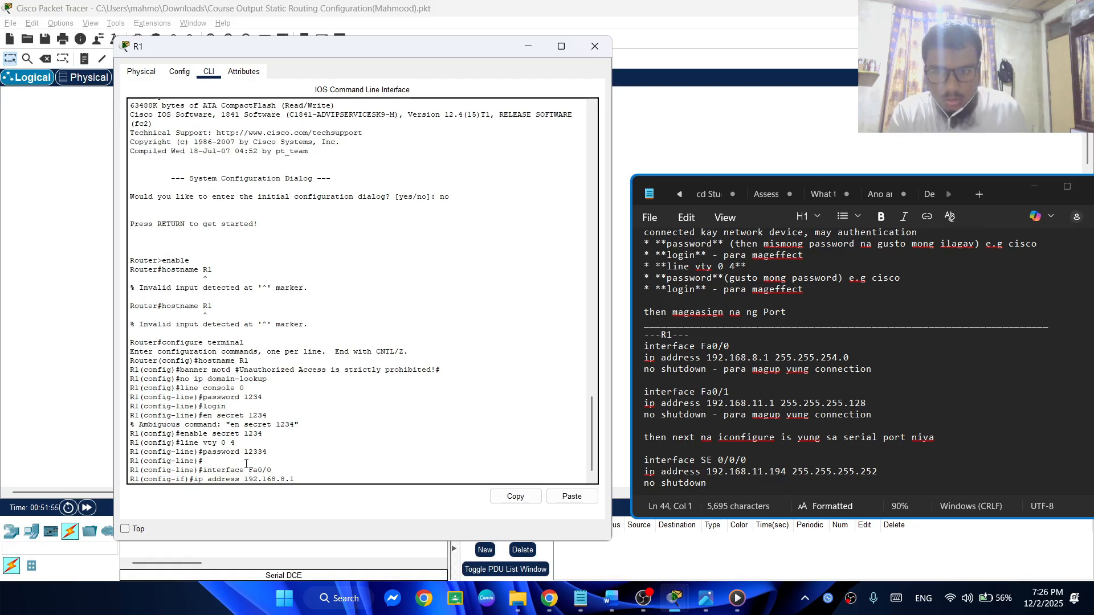
Examine the router IP addresses and subnet masks in the Word document's Addressing Scheme table, and R1's interface commands in the notes
click(702, 596)
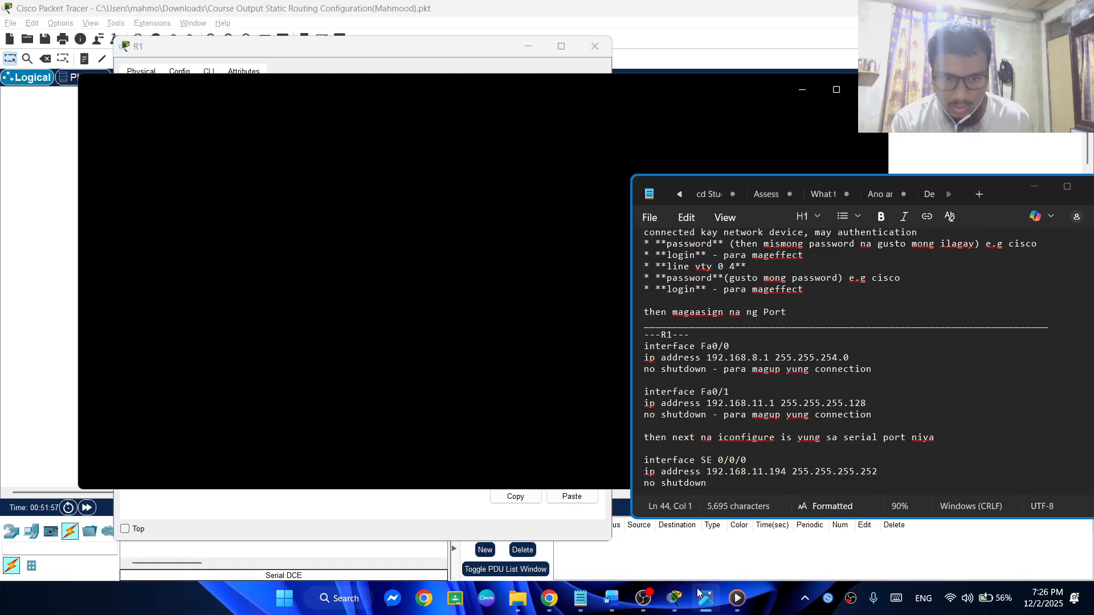
click(702, 596)
click(611, 598)
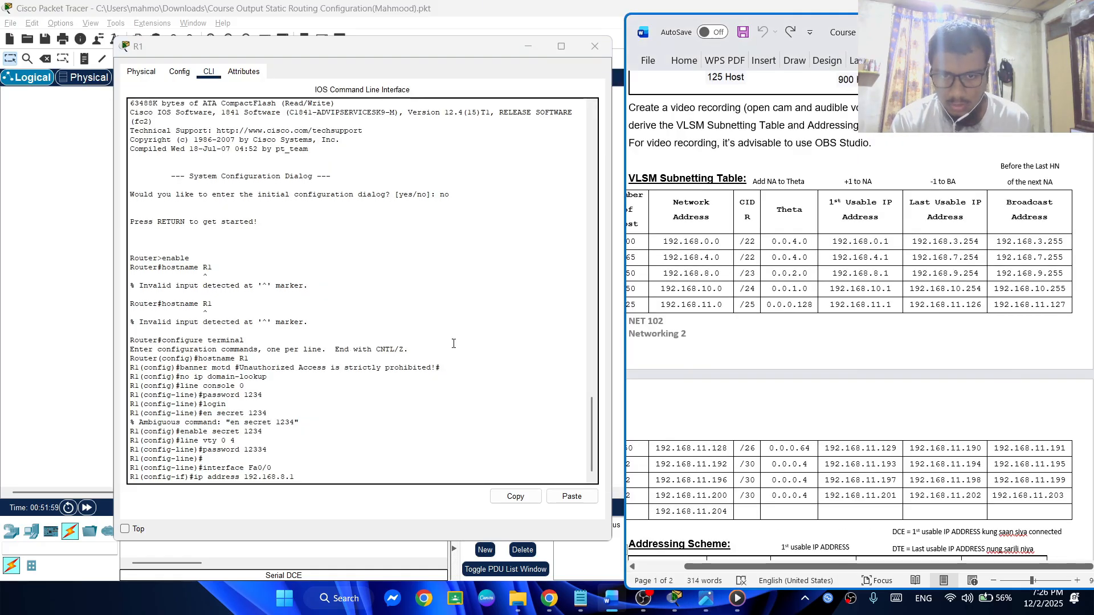
scroll(855, 369, down, 2)
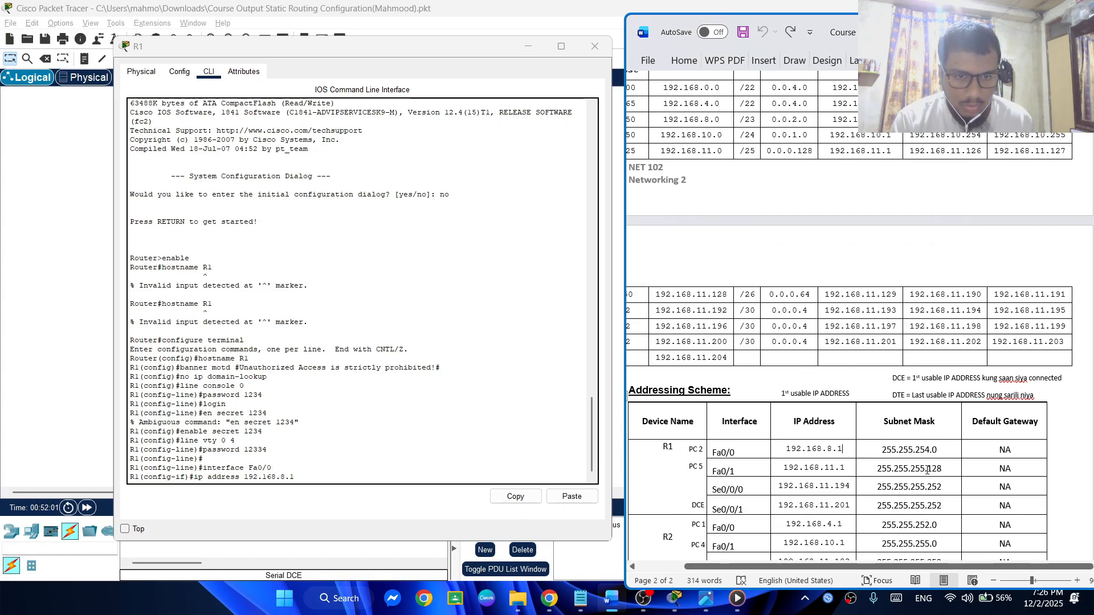
mouse_move(857, 567)
mouse_down()
mouse_move(815, 570)
mouse_move(853, 569)
mouse_up()
click(717, 450)
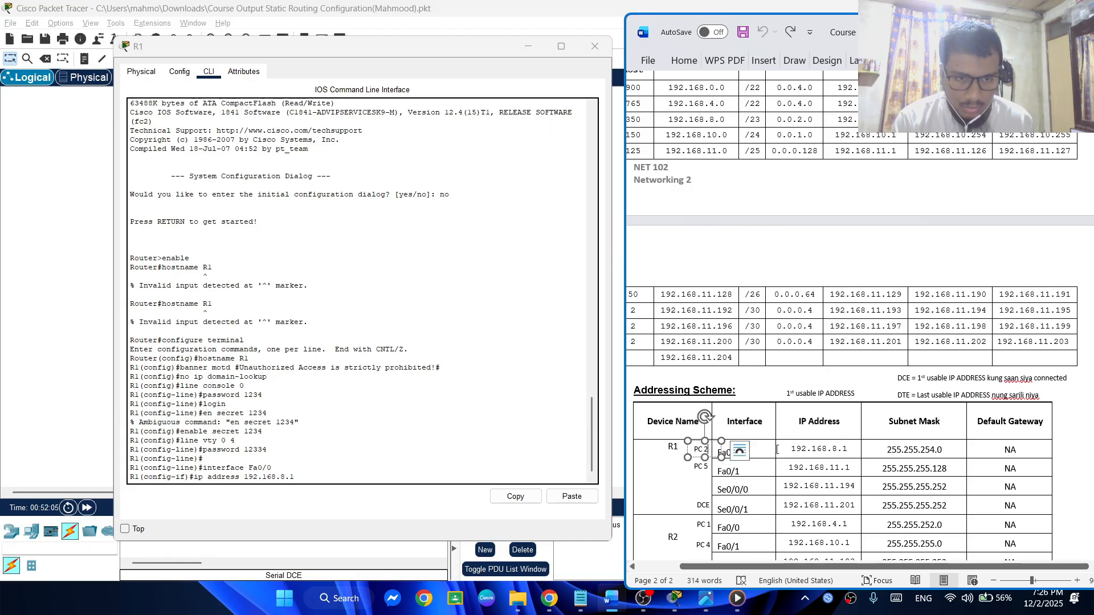
click(731, 449)
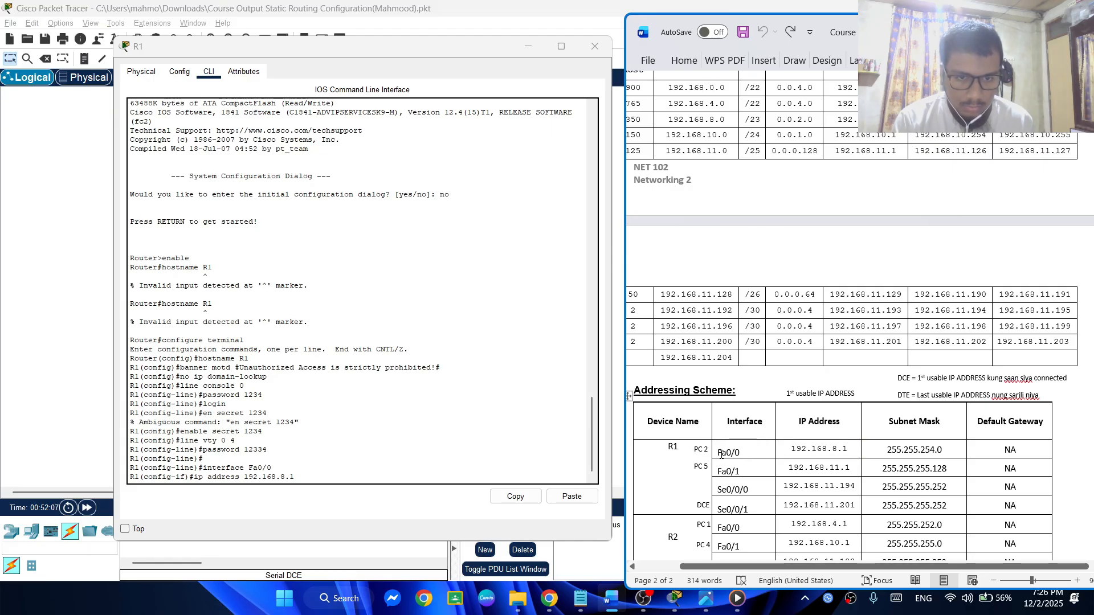
drag(721, 454, 912, 470)
scroll(769, 457, down, 2)
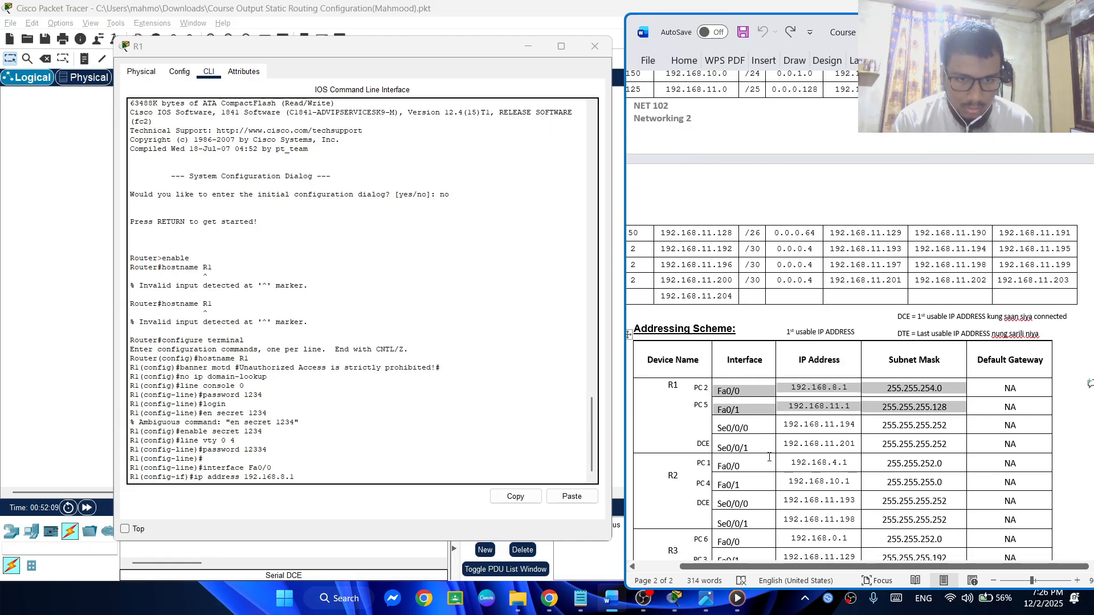
drag(769, 459, 909, 547)
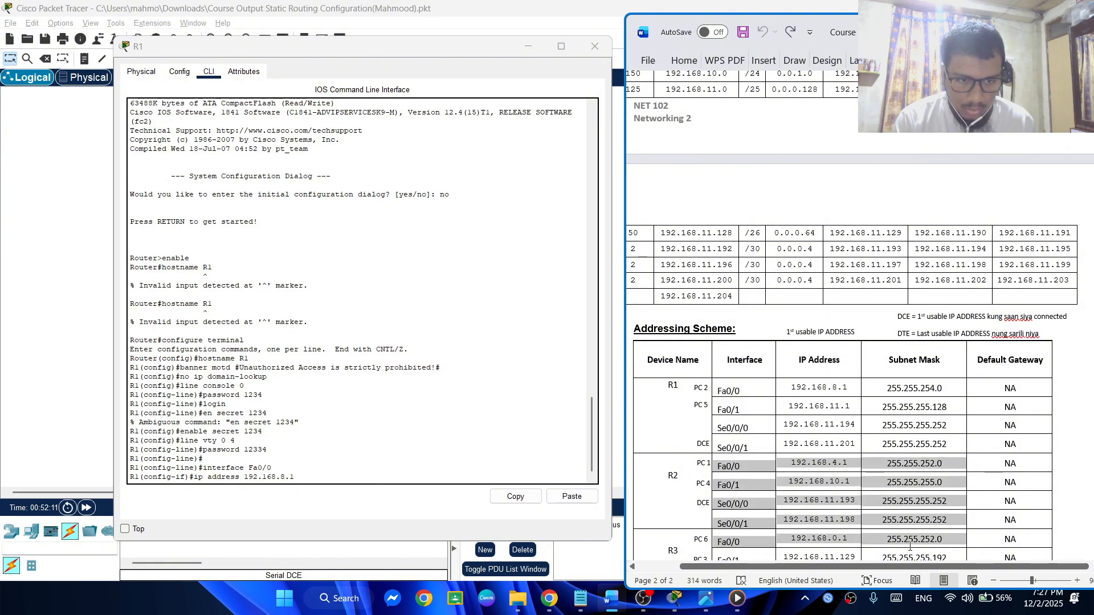
scroll(910, 547, down, 3)
drag(954, 506, 718, 295)
click(1032, 29)
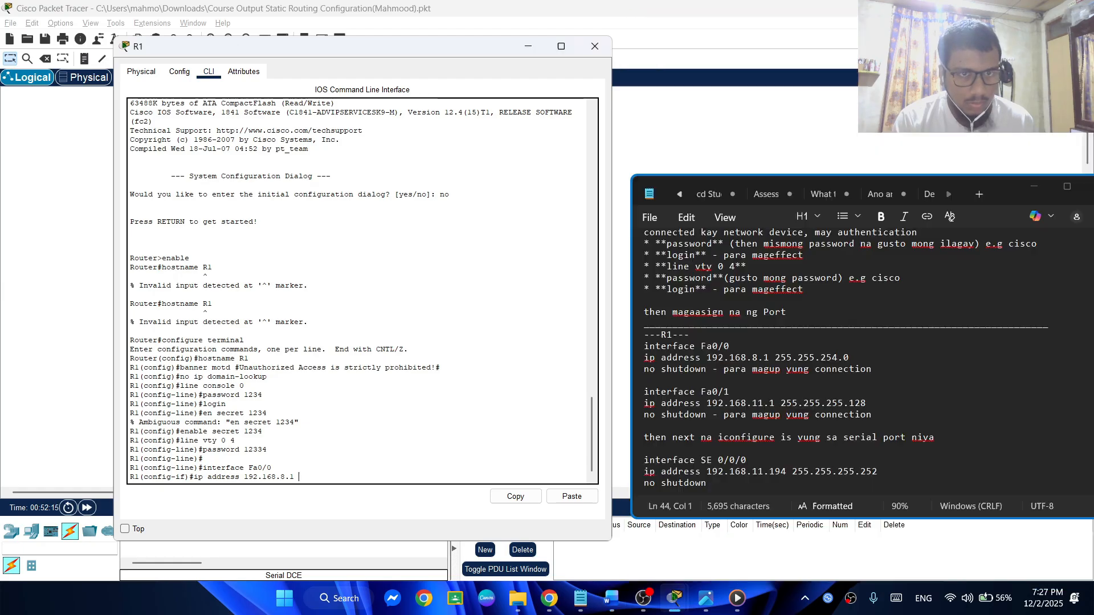
click(912, 383)
scroll(870, 360, down, 2)
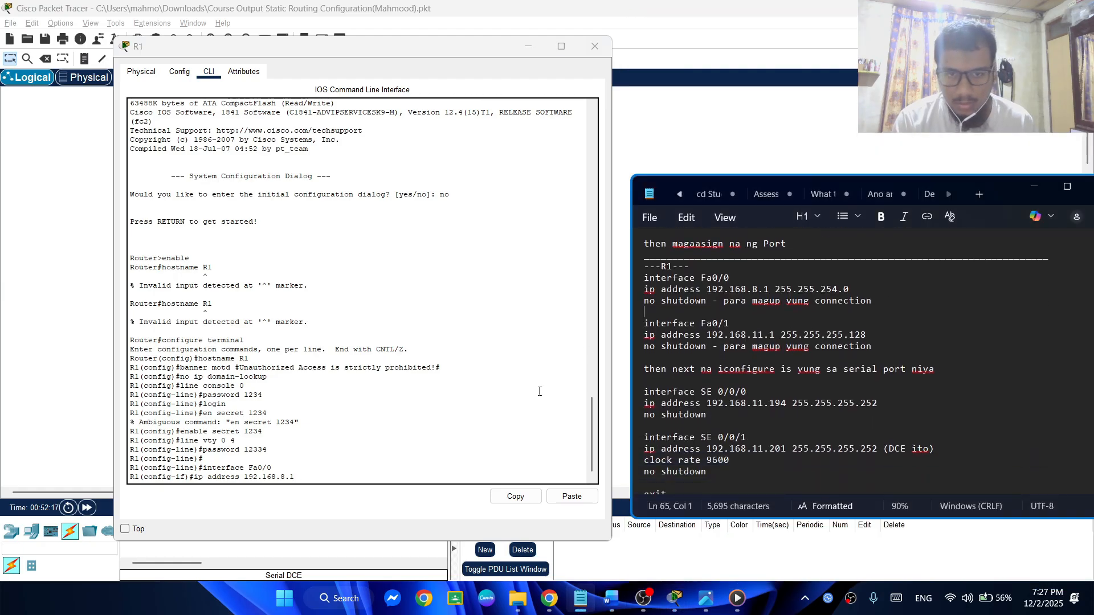
Complete R1's Fa0/0 ip address command with the subnet mask 255.255.254.0 and submit it
click(317, 477)
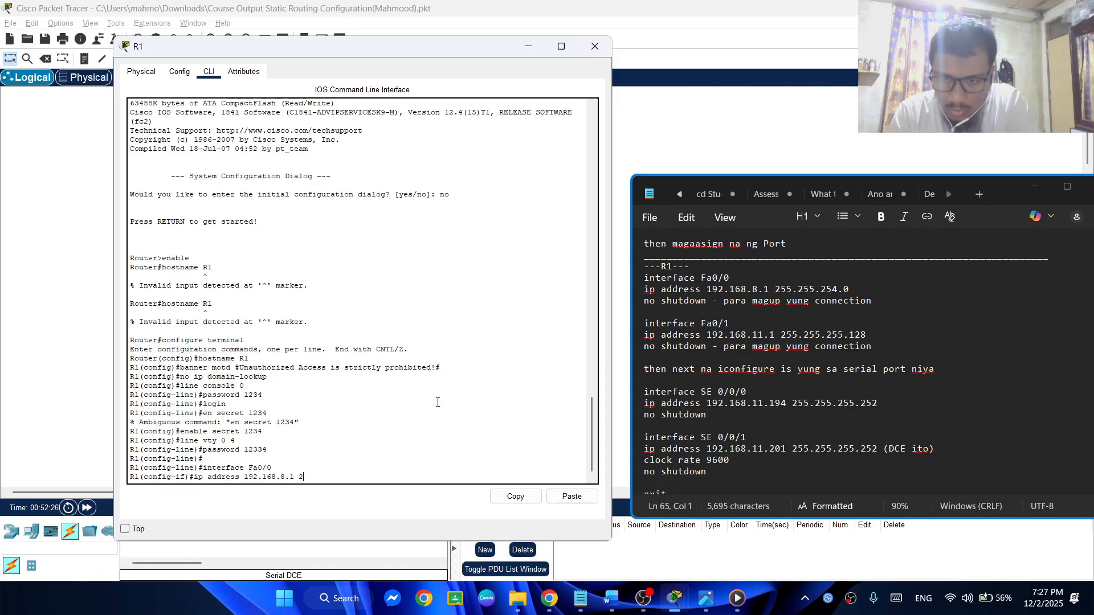
text(55)
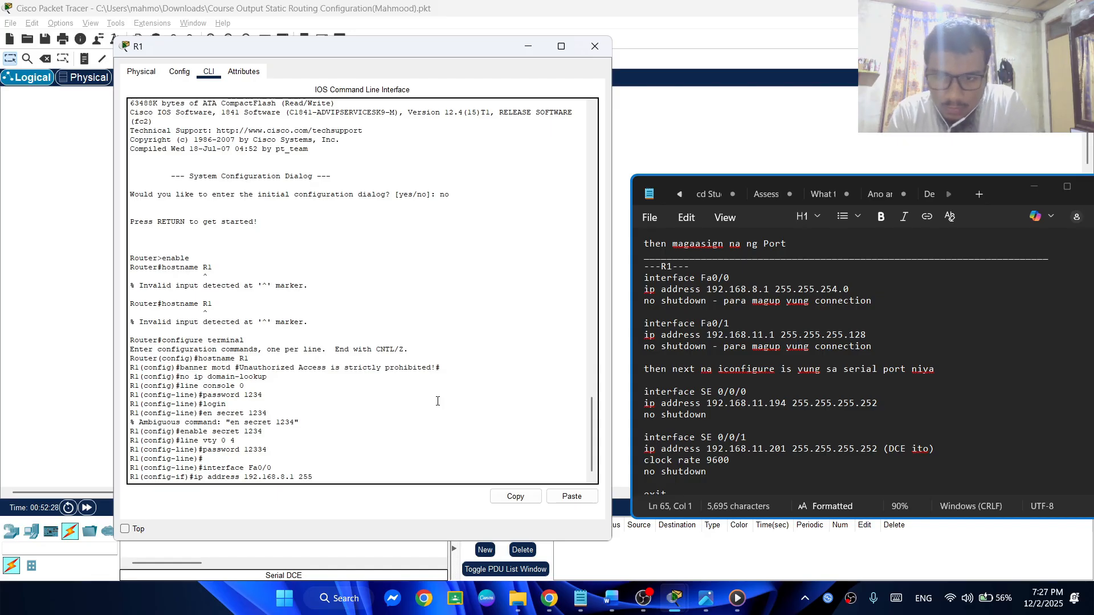
text(.255)
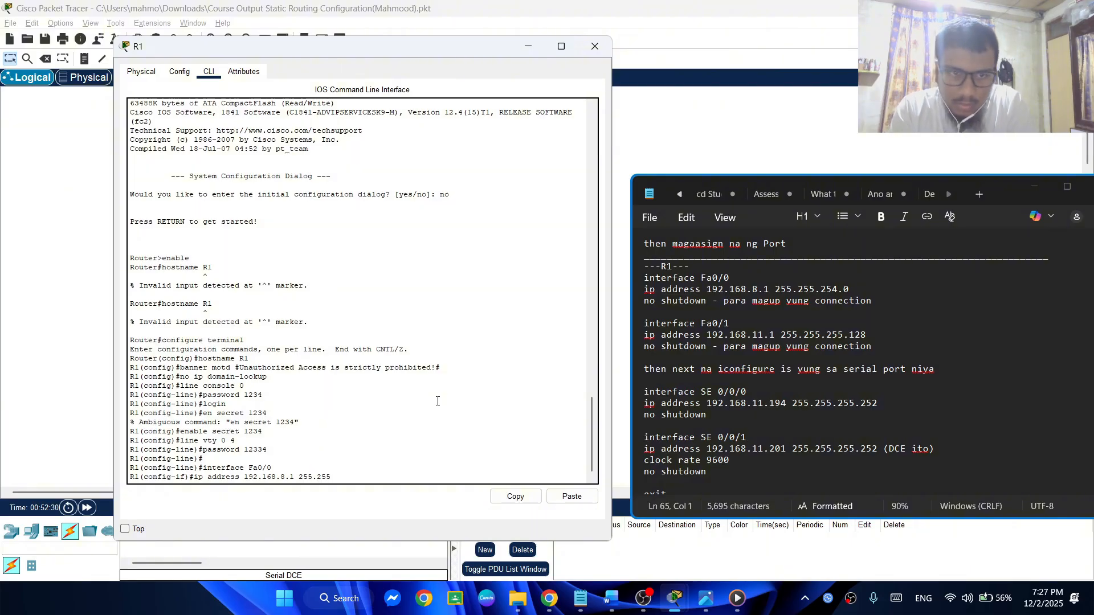
text(.254)
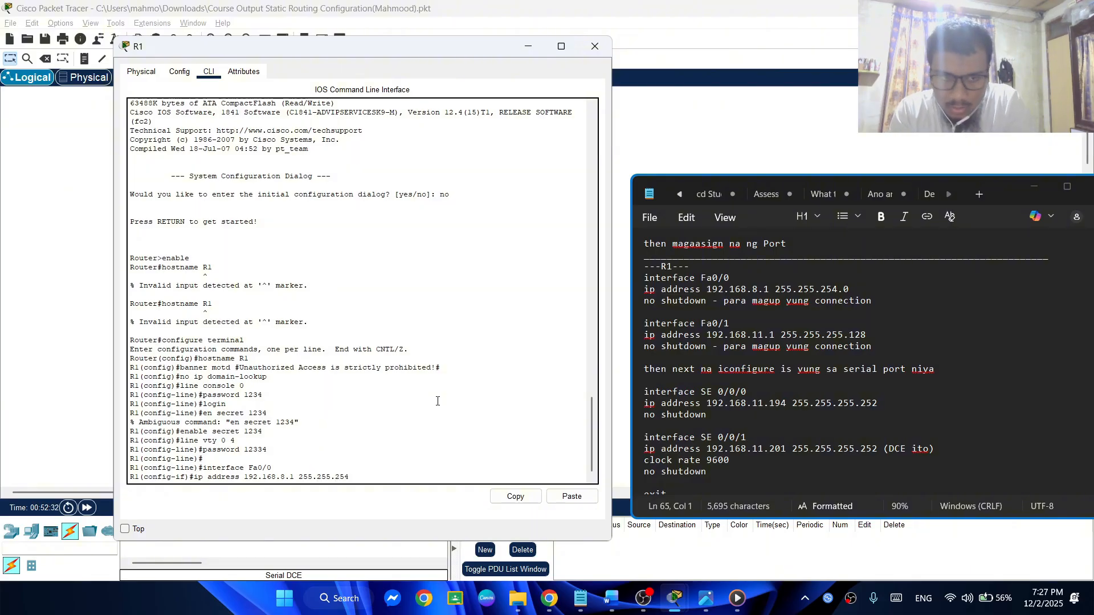
text(.0)
key(Return)
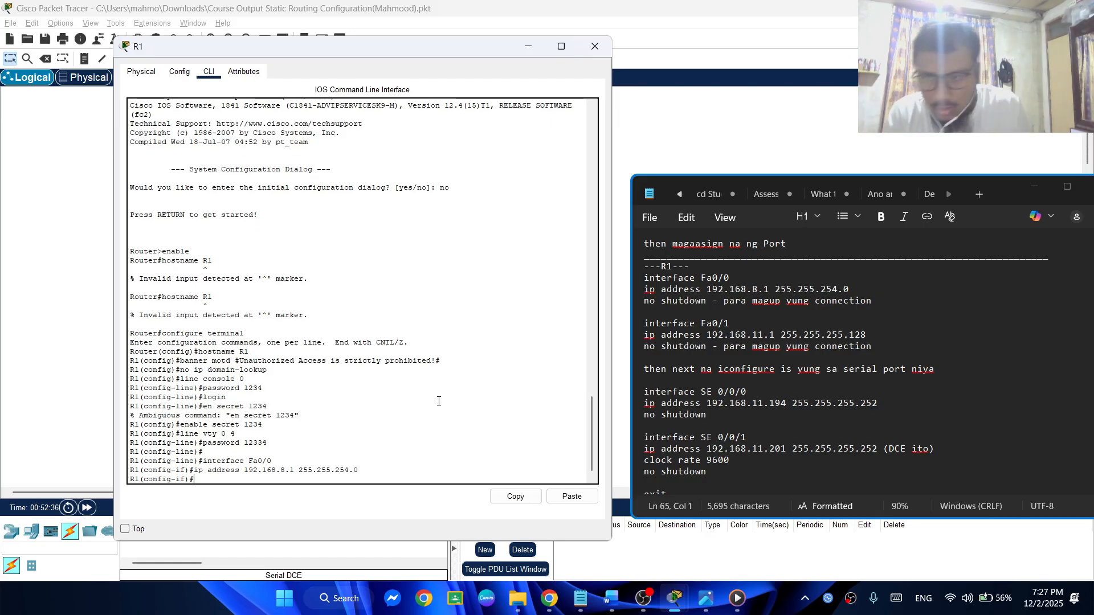
Bring up R1's Fa0/0 interface with no shutdown and check its link to PC2 in the topology
drag(345, 53, 571, 79)
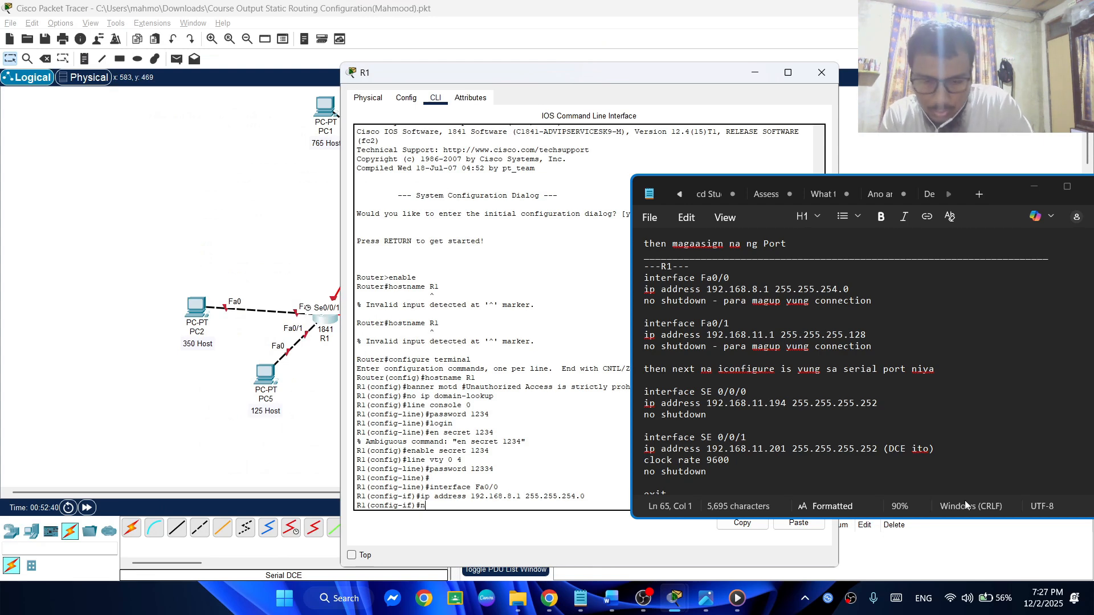
text(o shut)
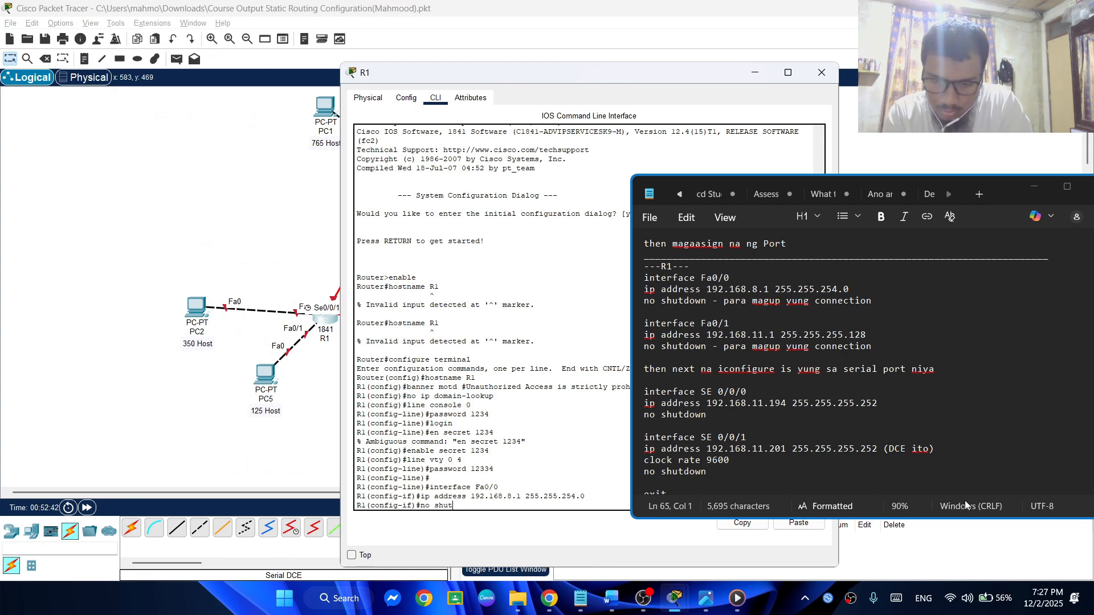
text(down)
key(Return)
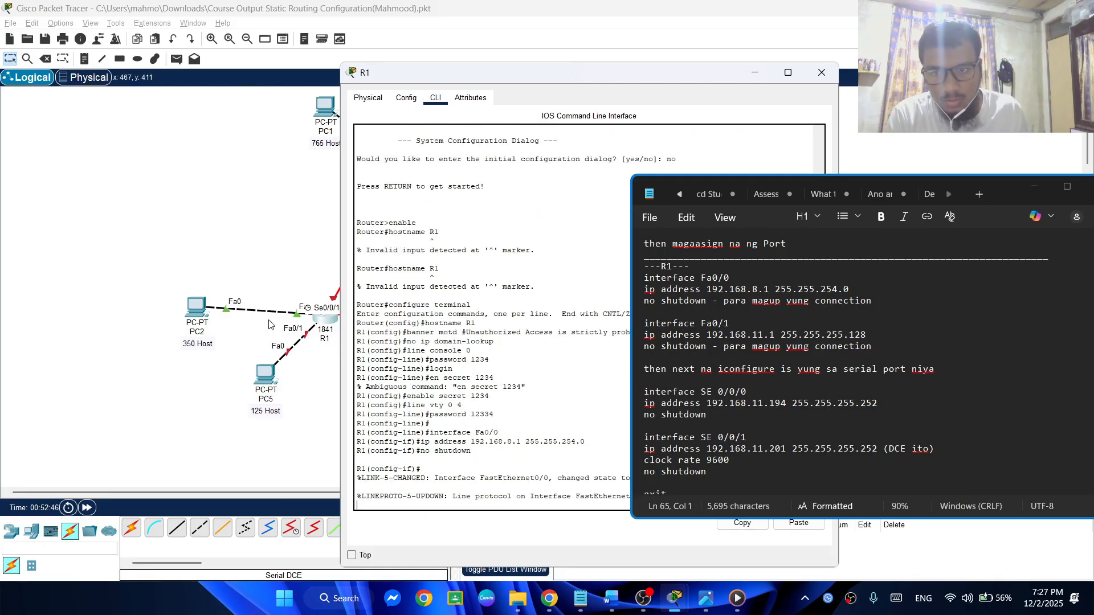
drag(584, 74, 319, 44)
Hide the notes and enter configuration mode for interface Fa0/1 on R1
click(1034, 186)
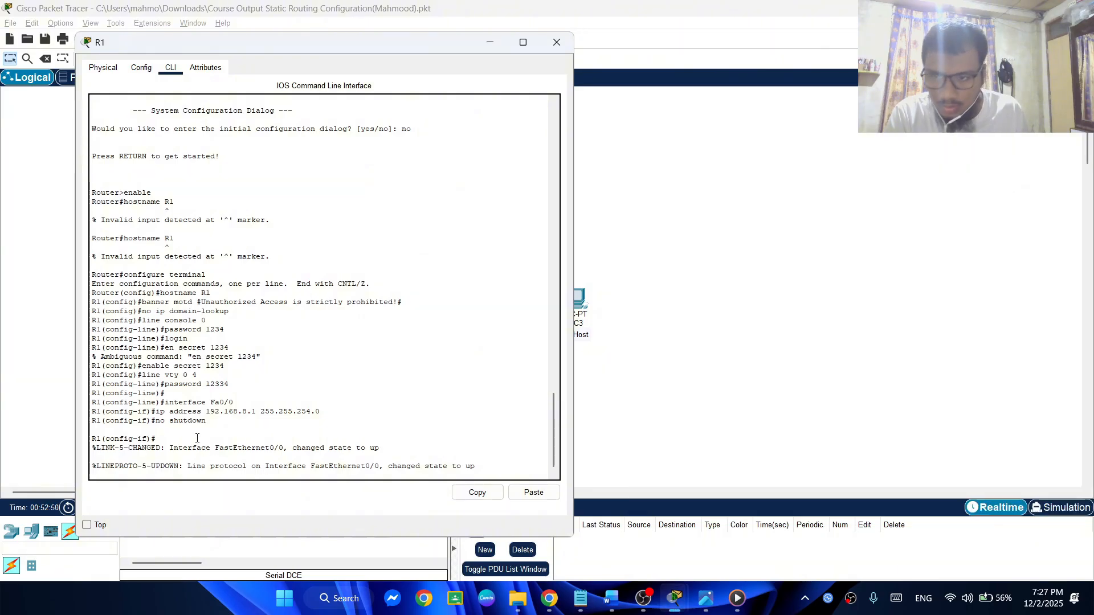
key(Return)
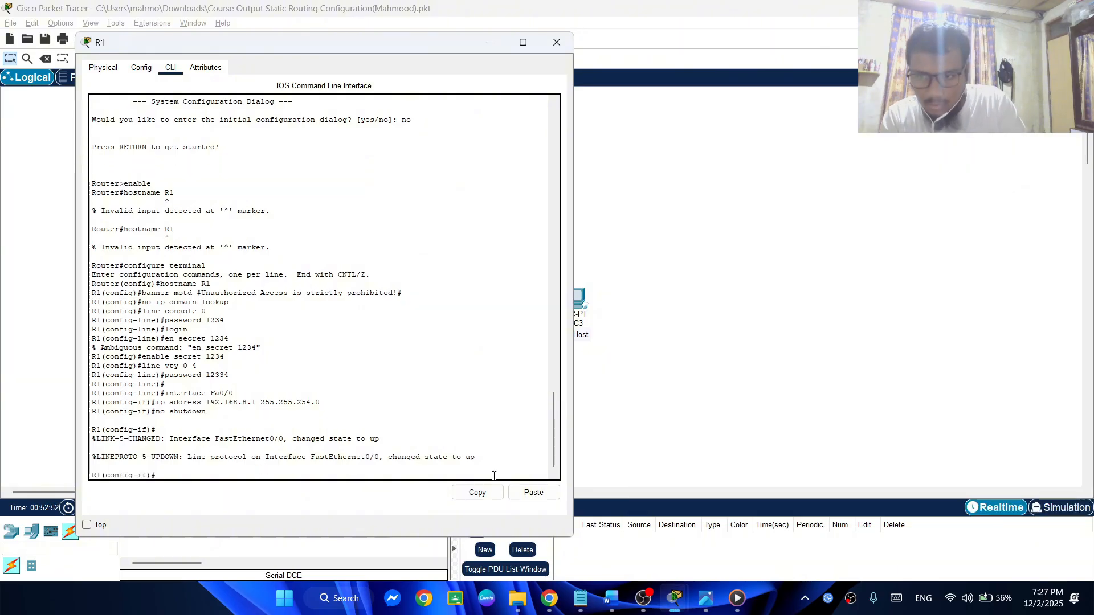
text(interface Fa0/0)
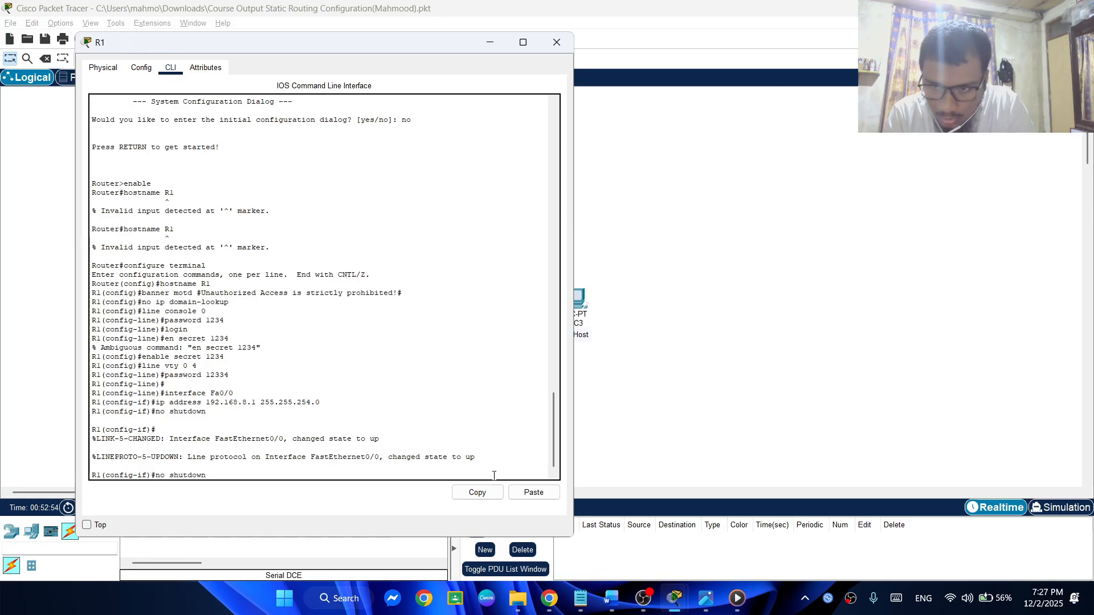
key(BackSpace)
text(1)
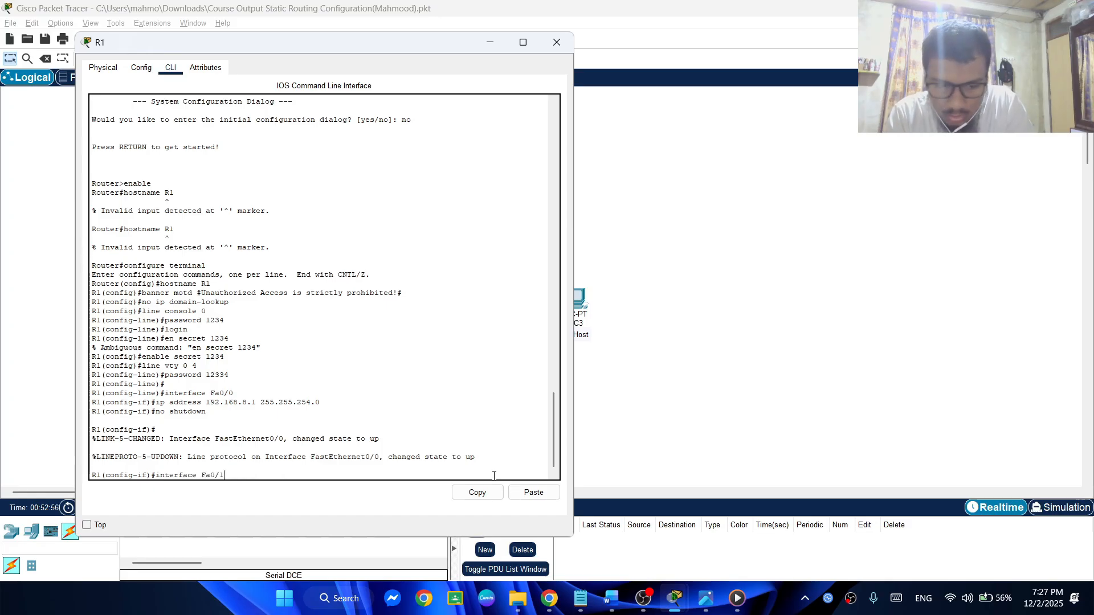
key(Return)
Recall the earlier ip address command for R1's Fa0/1 interface and change its address to 192.168.11.1
key(Up)
key(Up)
key(Up)
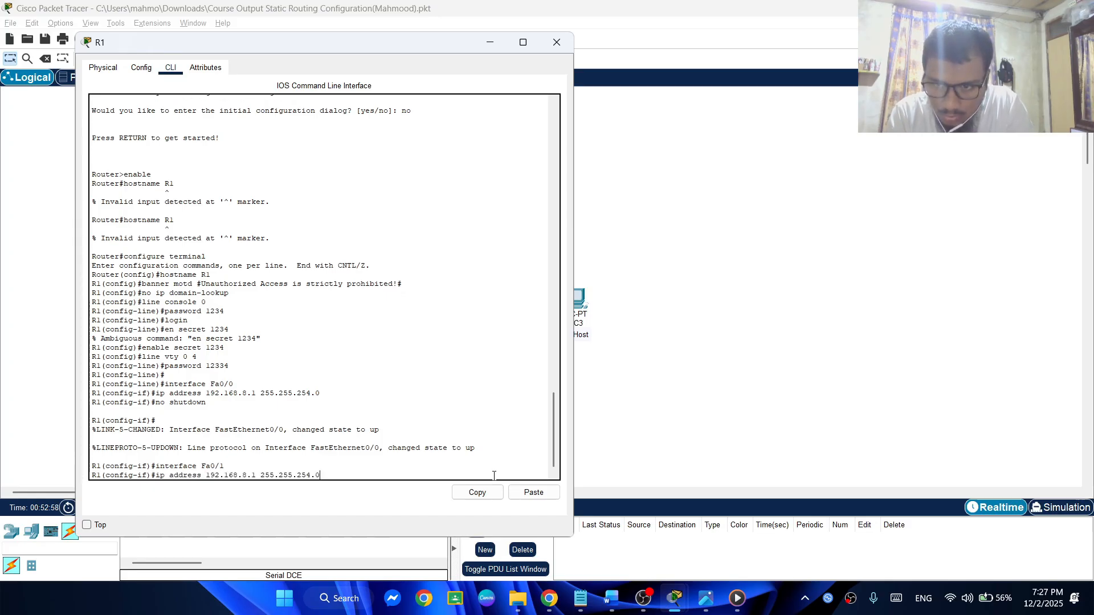
key(Left)
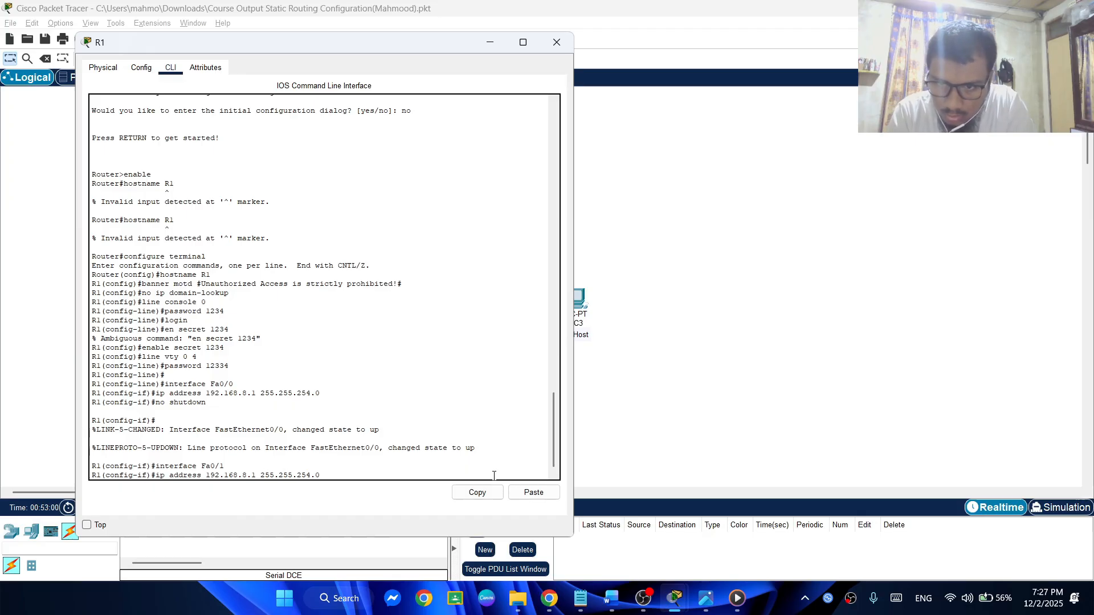
key(Left)
key(Left)
key(BackSpace)
text(11)
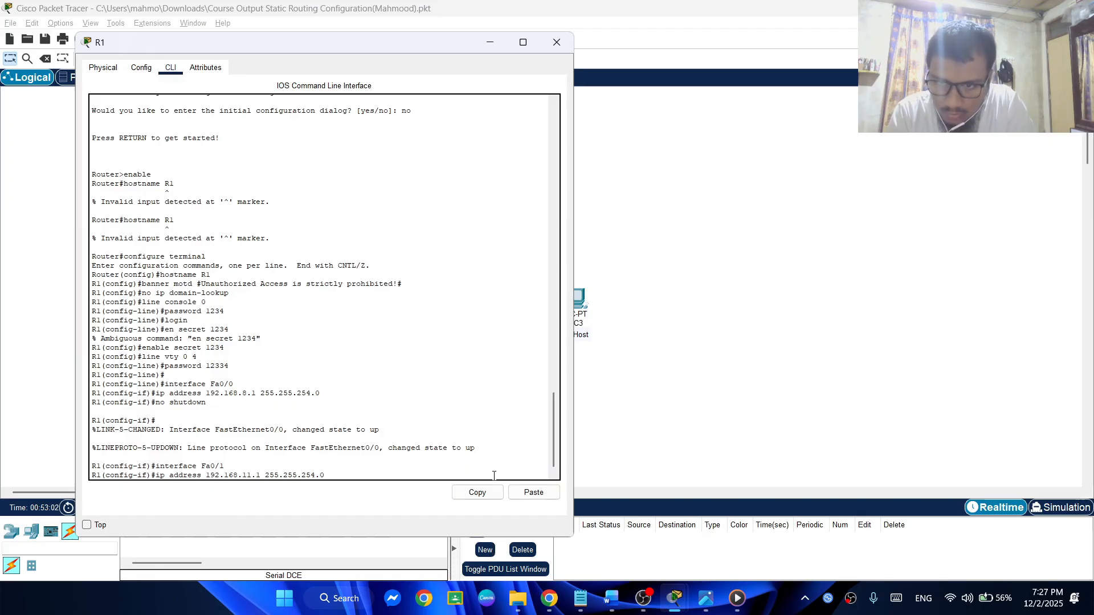
Change the mask in R1's Fa0/1 address command to 255.255.255.128, checking it against the notes, and submit the command
key(Delete)
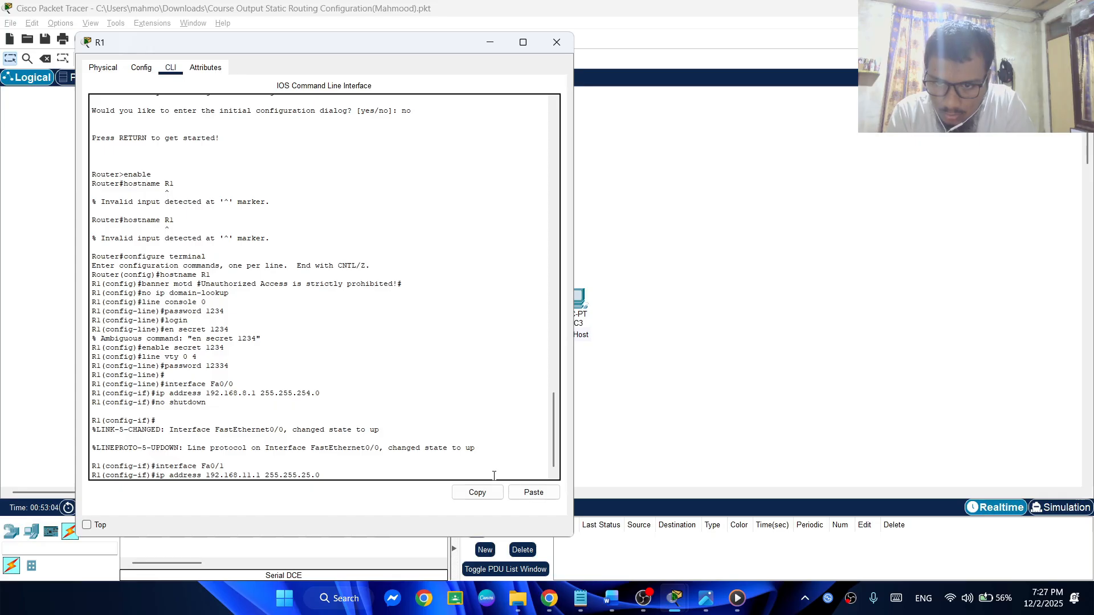
text(5)
key(Right)
key(Right)
key(BackSpace)
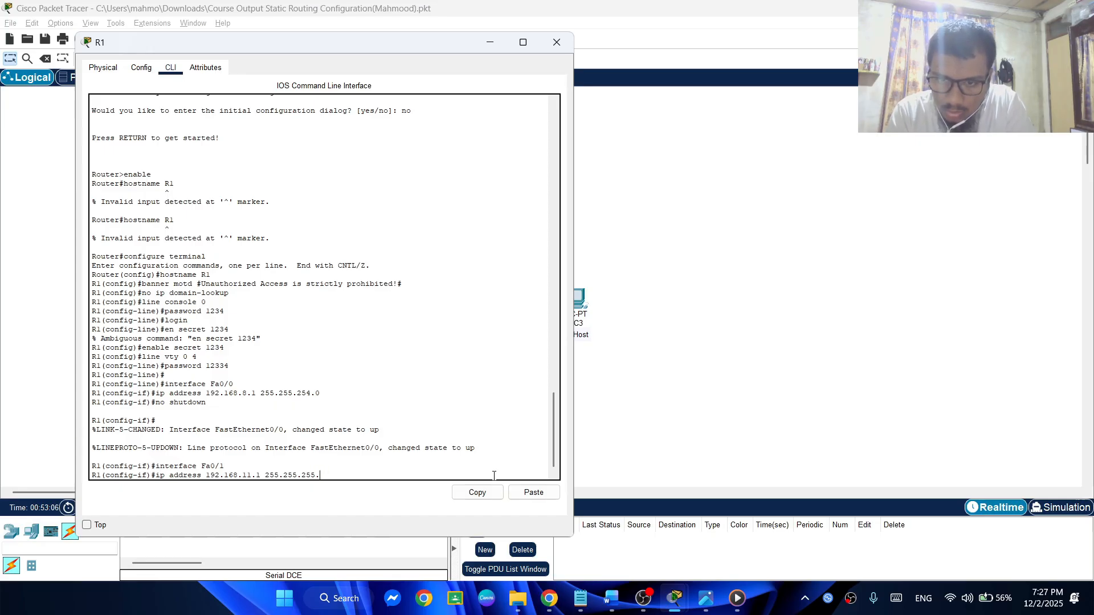
key(alt+Tab)
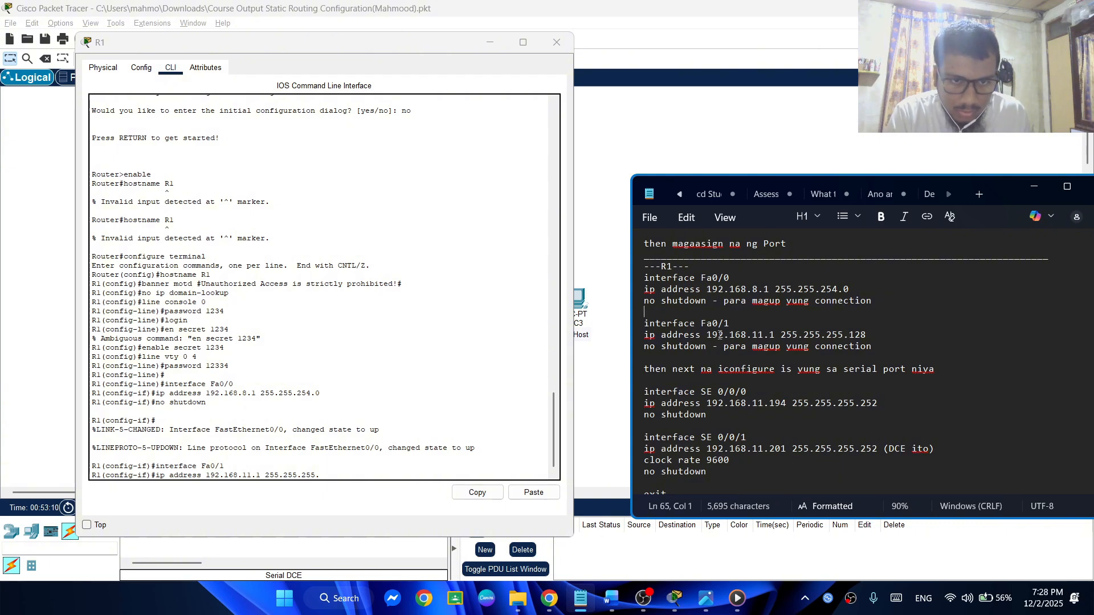
drag(713, 335, 779, 336)
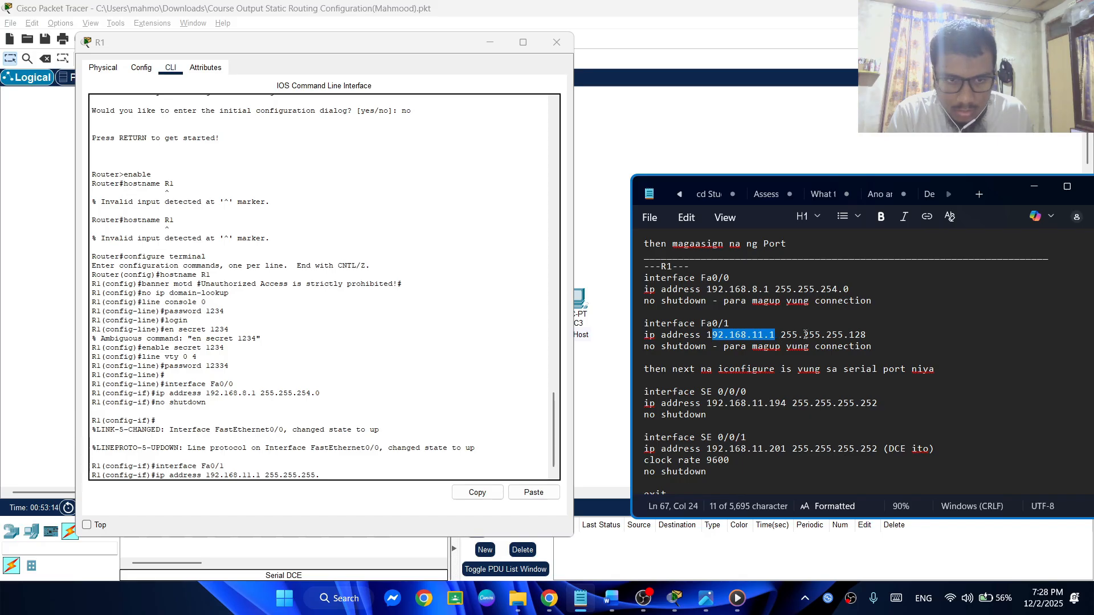
click(356, 476)
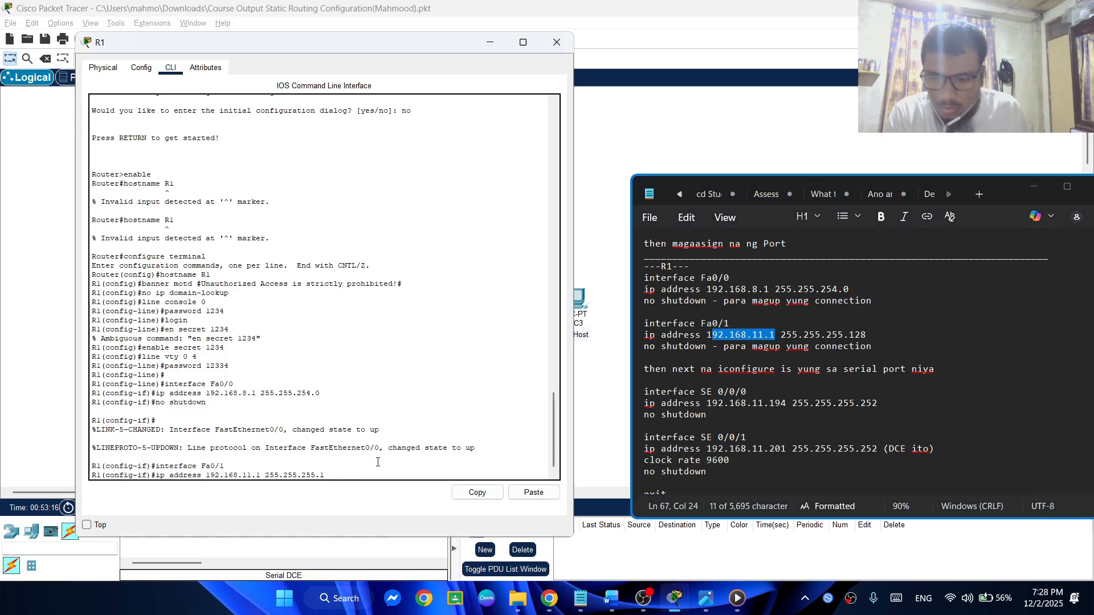
text(28)
key(Return)
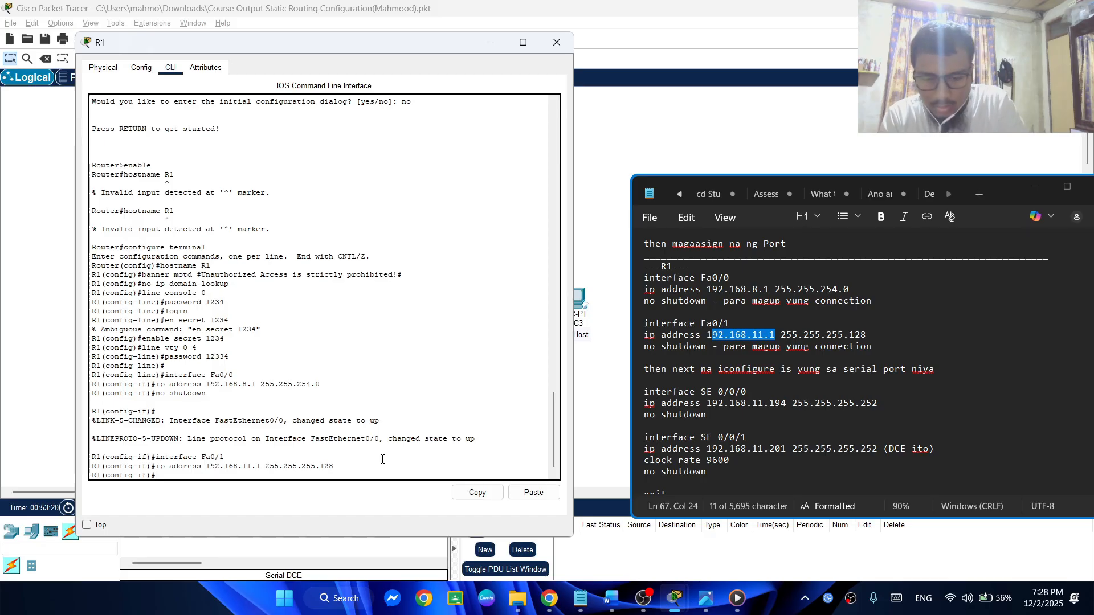
Bring up R1's Fa0/1 interface with no shutdown and check its link to PC5 in the topology
text(no sh)
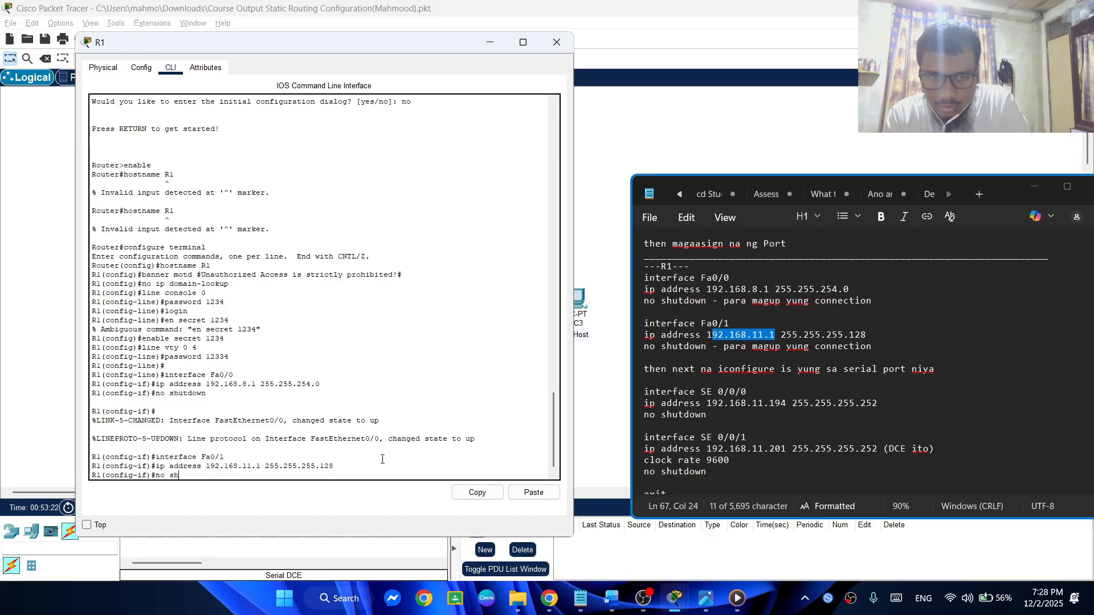
text(utdonw)
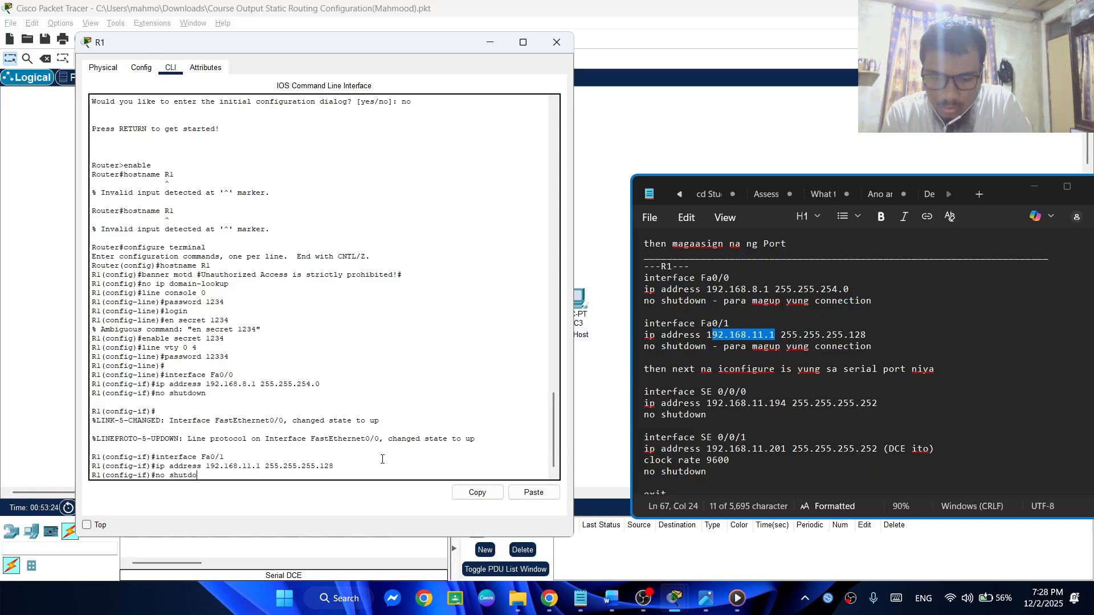
key(BackSpace)
key(BackSpace)
text(wn)
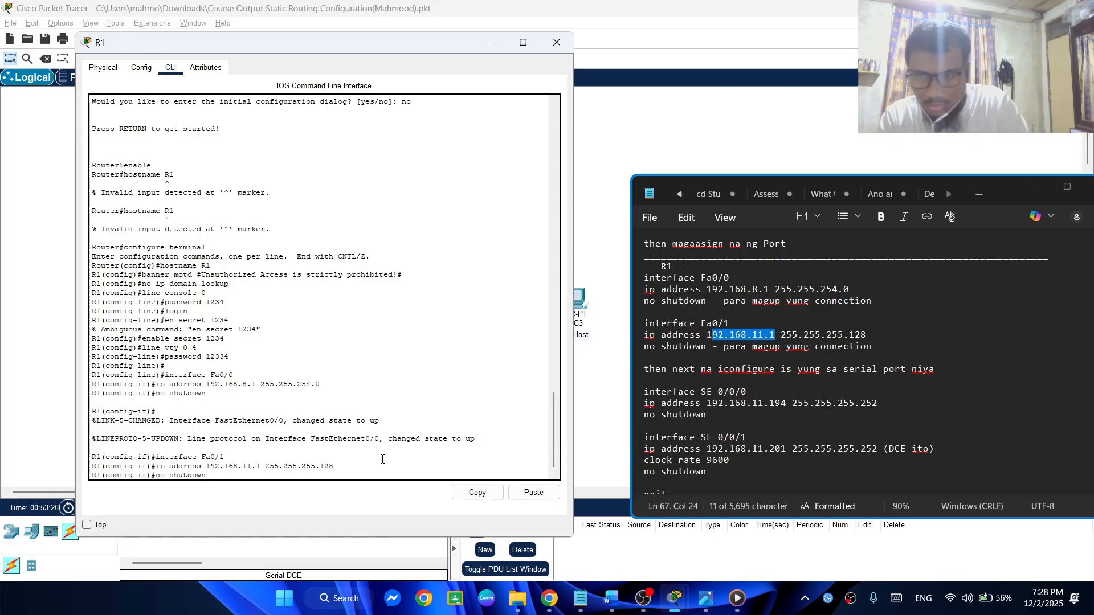
drag(320, 56, 601, 66)
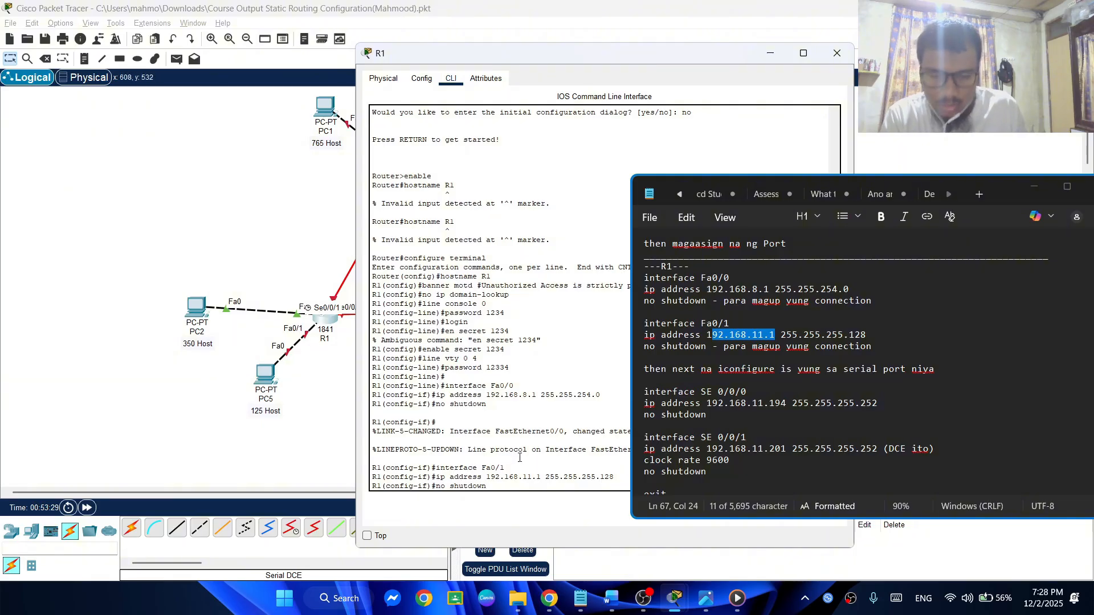
text(n)
key(Return)
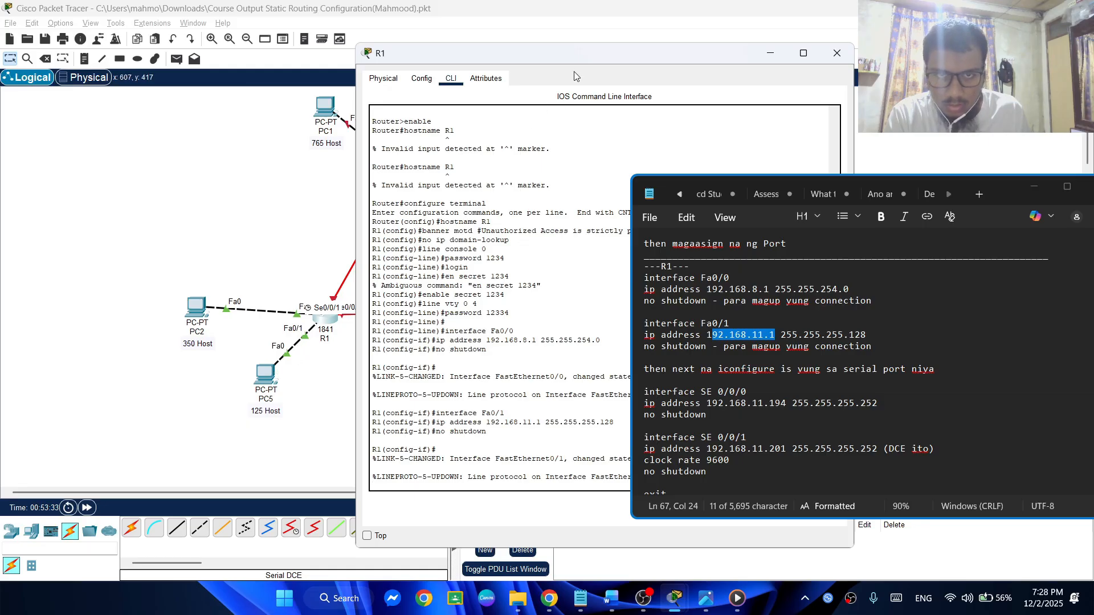
drag(569, 62, 280, 41)
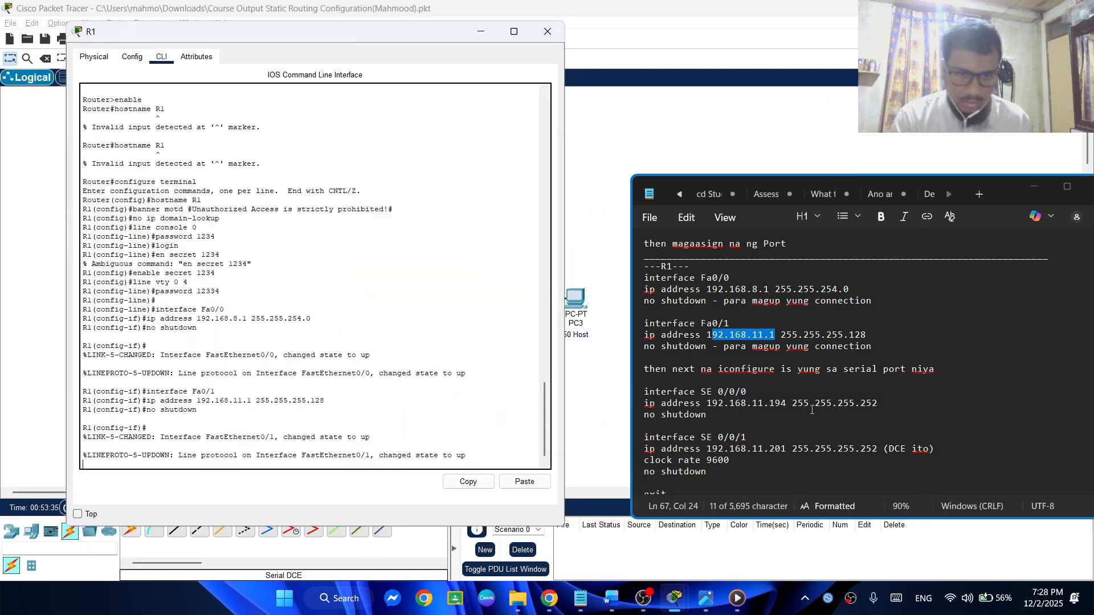
Enter configuration mode for serial interface se 0/0/0 on R1, following the notes
scroll(809, 392, down, 2)
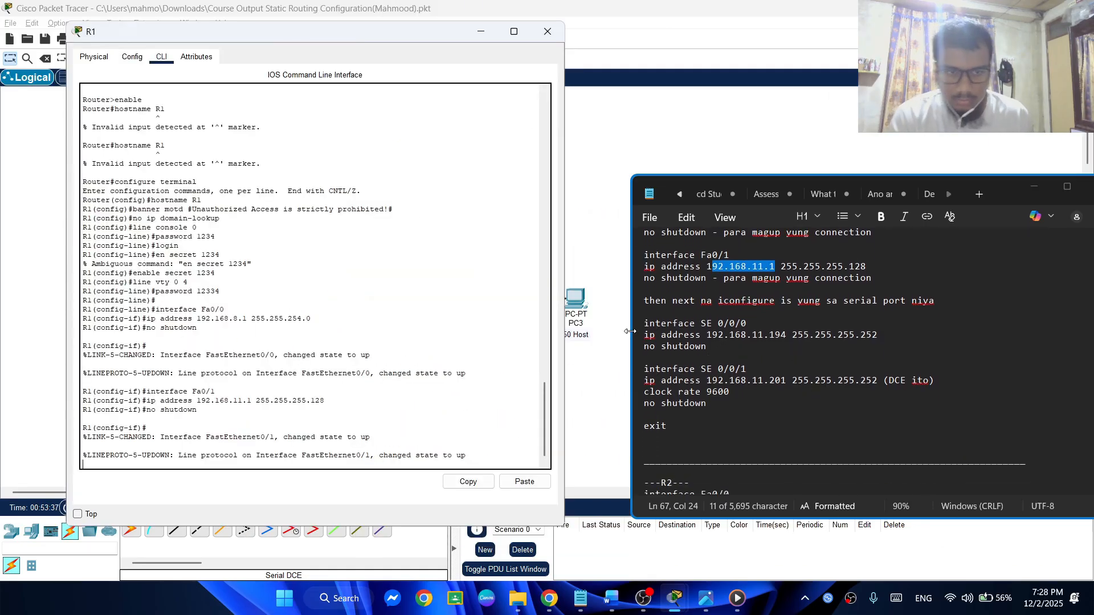
click(451, 429)
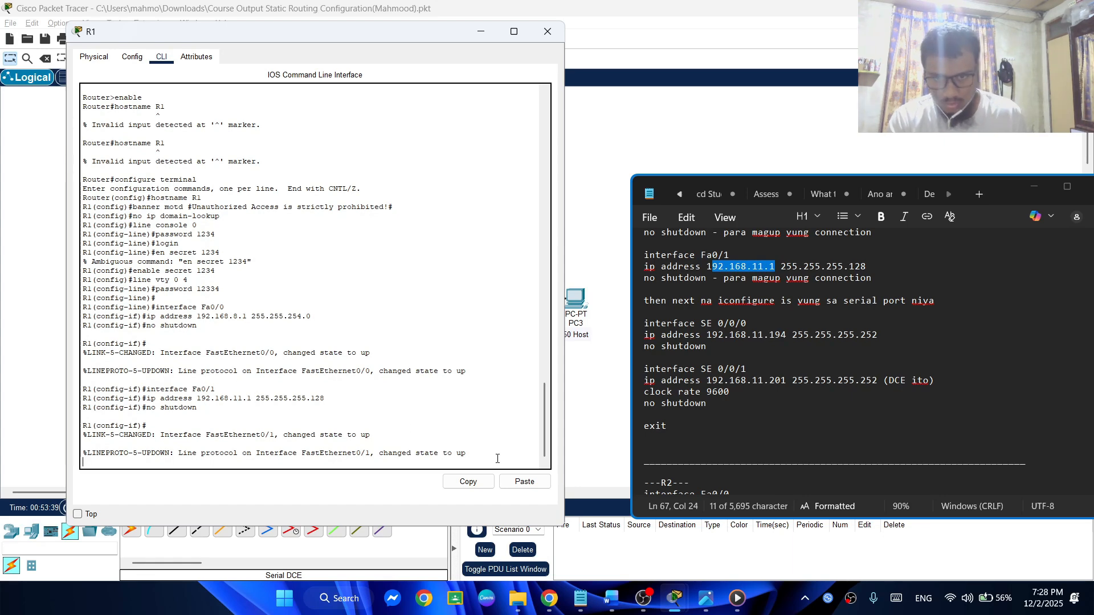
key(Return)
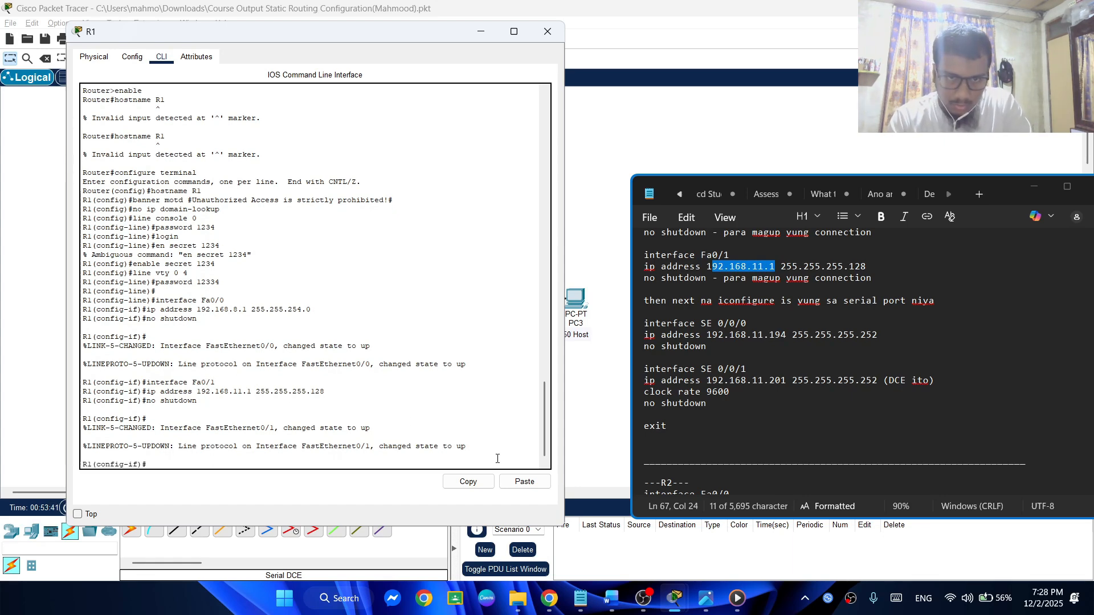
text(interface Fa0/1)
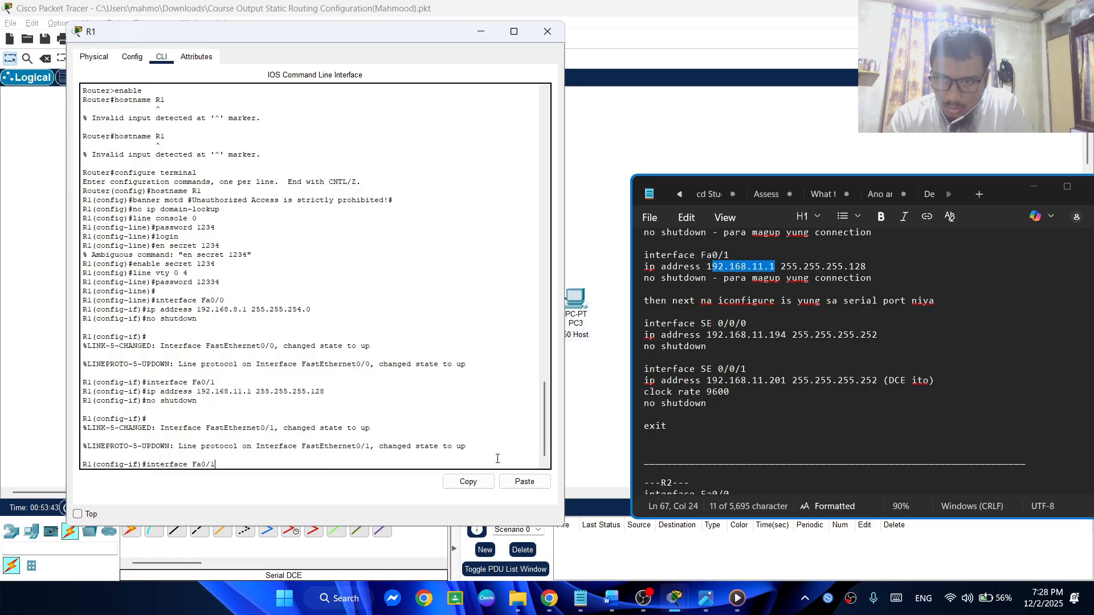
key(BackSpace)
key(BackSpace)
key(BackSpace)
key(Caps_Lock)
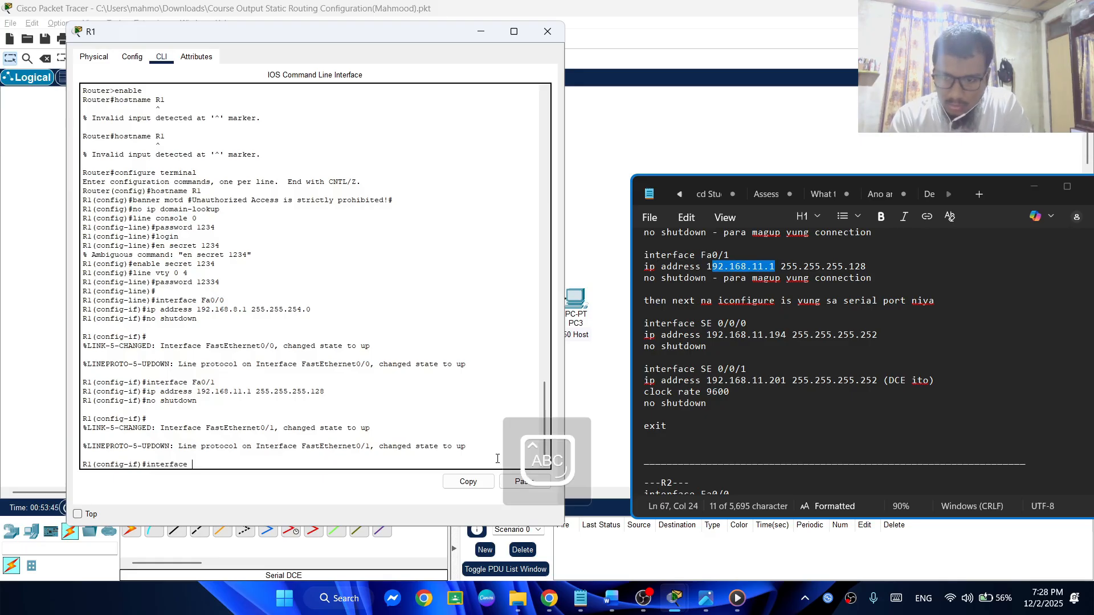
key(Caps_Lock)
key(BackSpace)
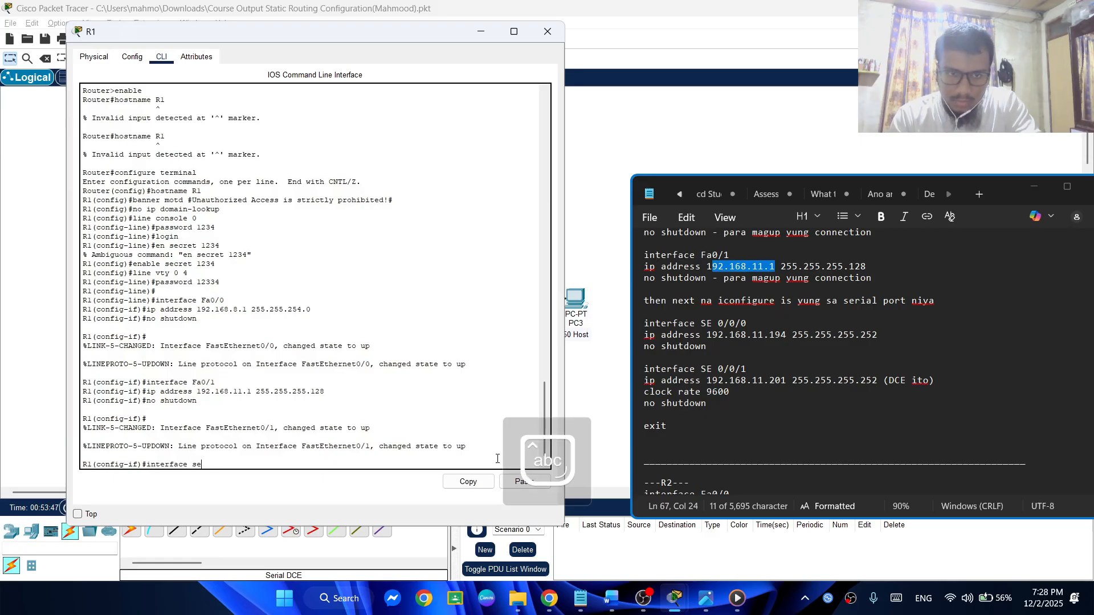
text(0)
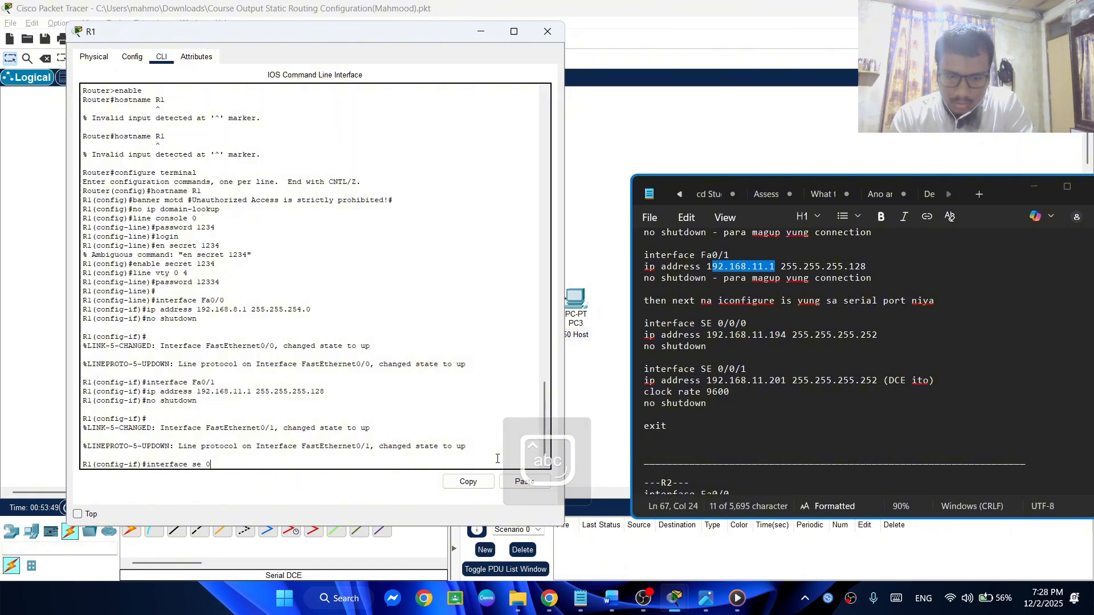
text(/0/0)
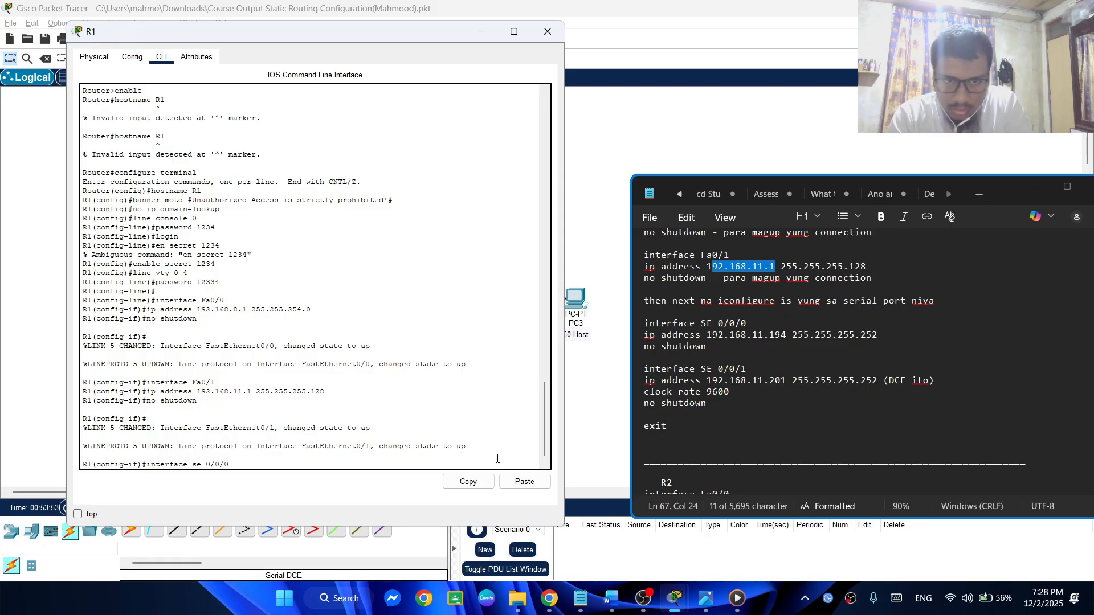
key(Return)
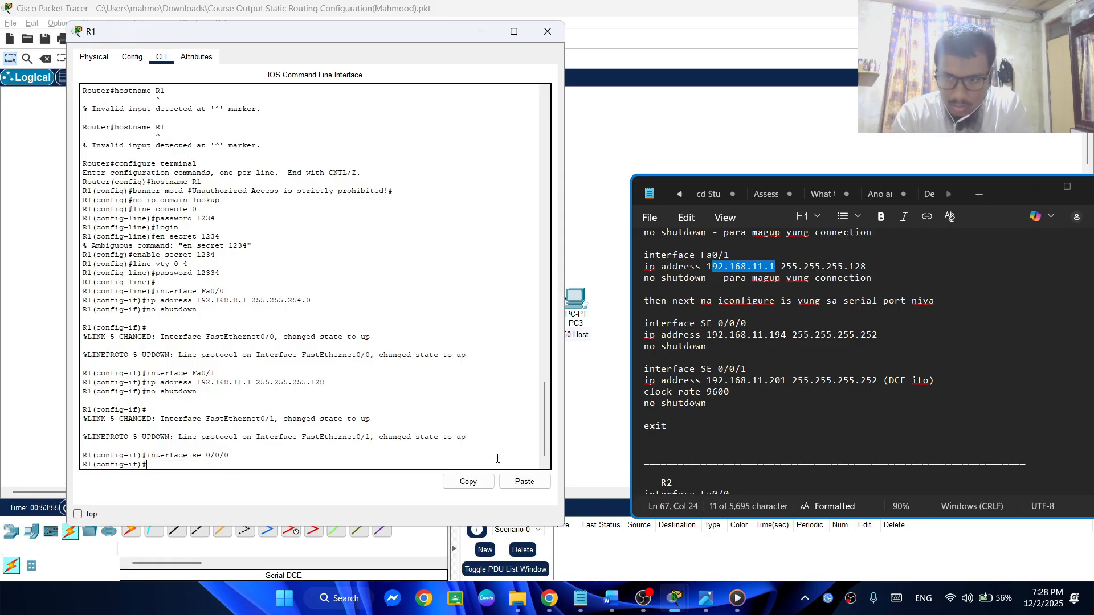
Recall the earlier ip address command for R1's se 0/0/0 interface and change it to 192.168.11.194 255.255.255.252
key(Up)
key(Up)
key(Up)
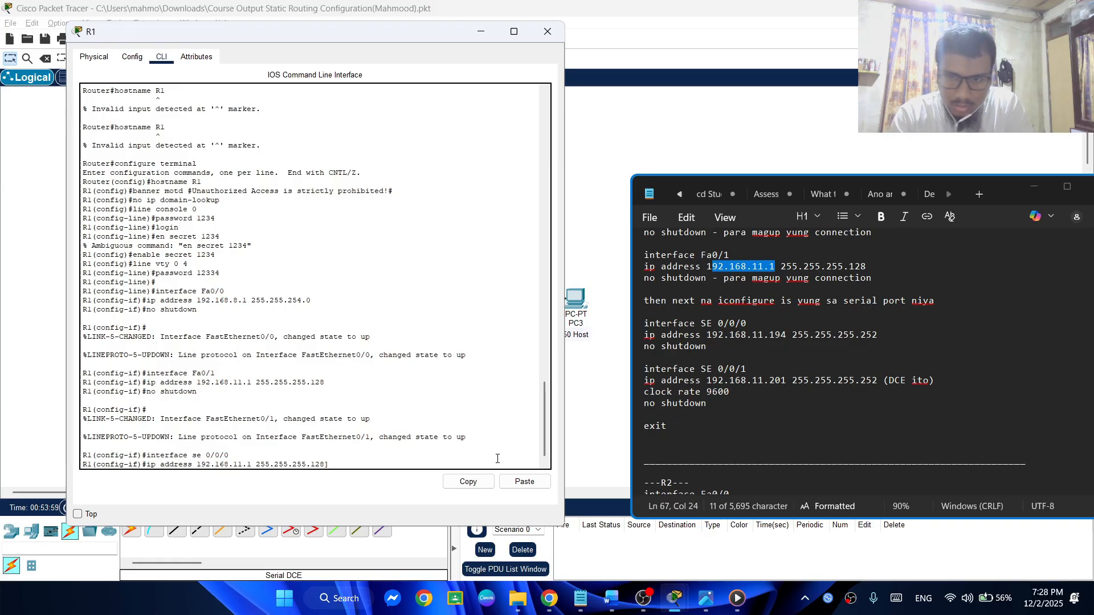
text(]]]]]]]]]]]]]])
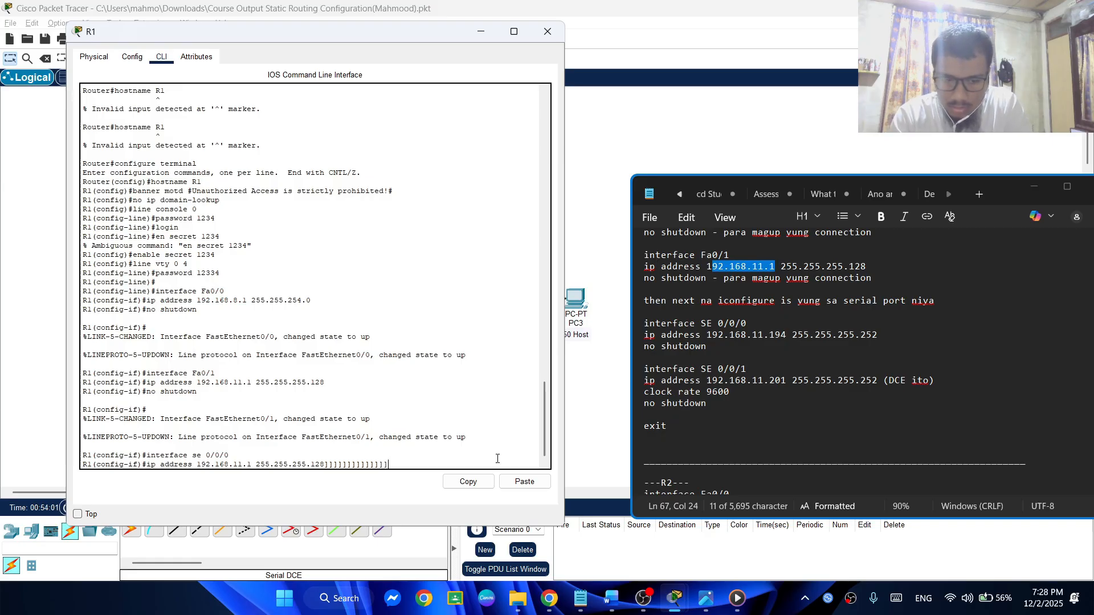
key(BackSpace)
key(BackSpace)
key(BackSpace)
key(BackSpace)
key(BackSpace)
key(BackSpace)
key(BackSpace)
key(BackSpace)
key(BackSpace)
key(BackSpace)
key(BackSpace)
key(BackSpace)
key(BackSpace)
key(BackSpace)
key(BackSpace)
key(BackSpace)
key(BackSpace)
key(BackSpace)
key(BackSpace)
key(BackSpace)
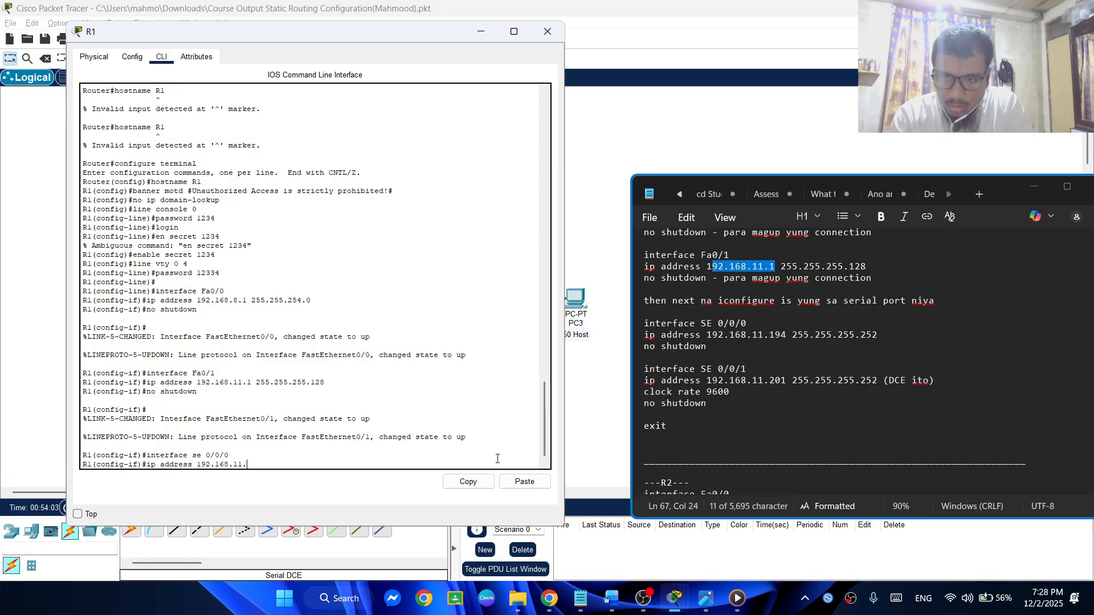
text(19)
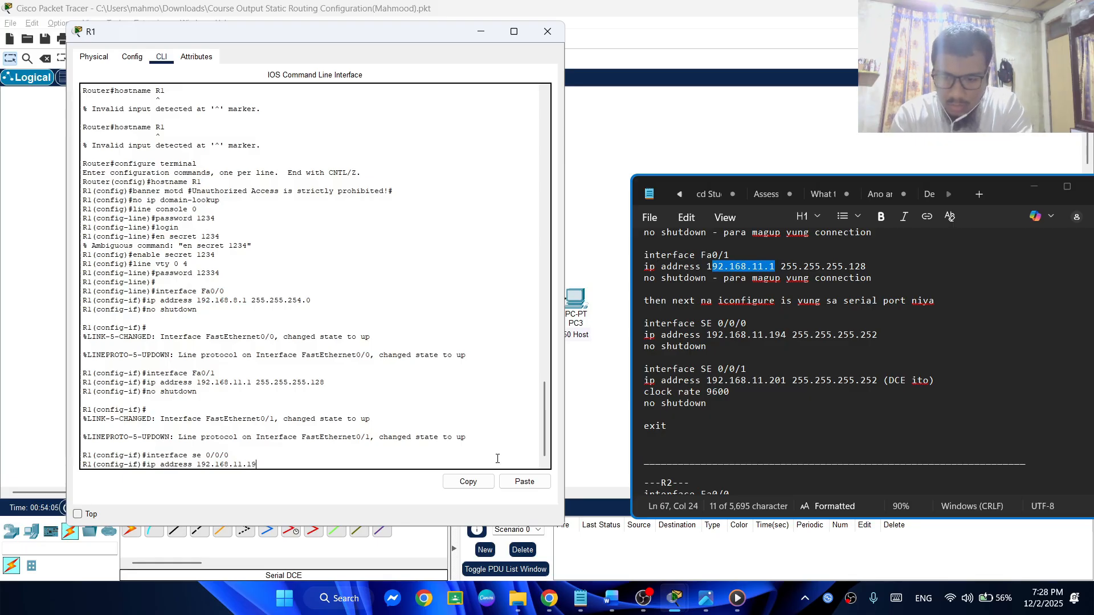
text(4 255.25)
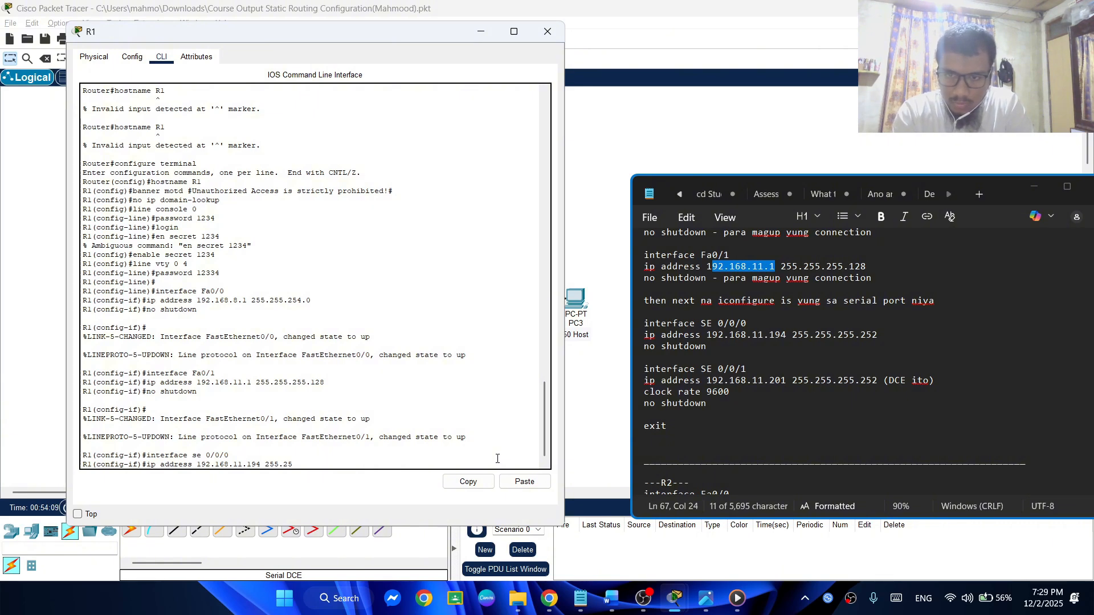
text(5.255.252)
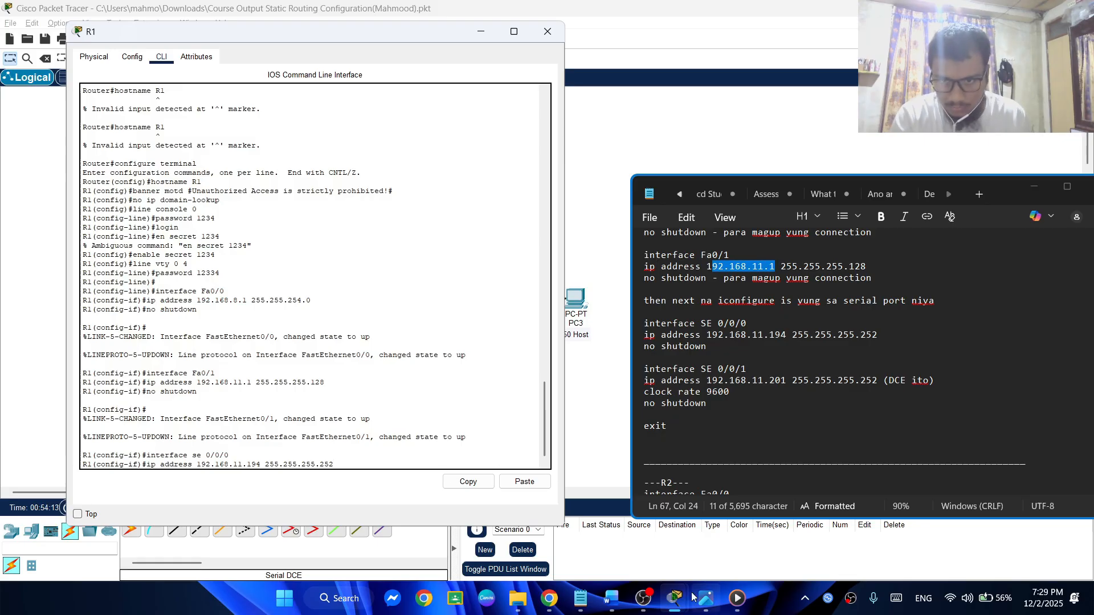
Check R1's Se0/0/0 and Se0/0/1 entries in the Word document's addressing scheme, then return to R1 and submit the address command
click(612, 598)
double_click(732, 336)
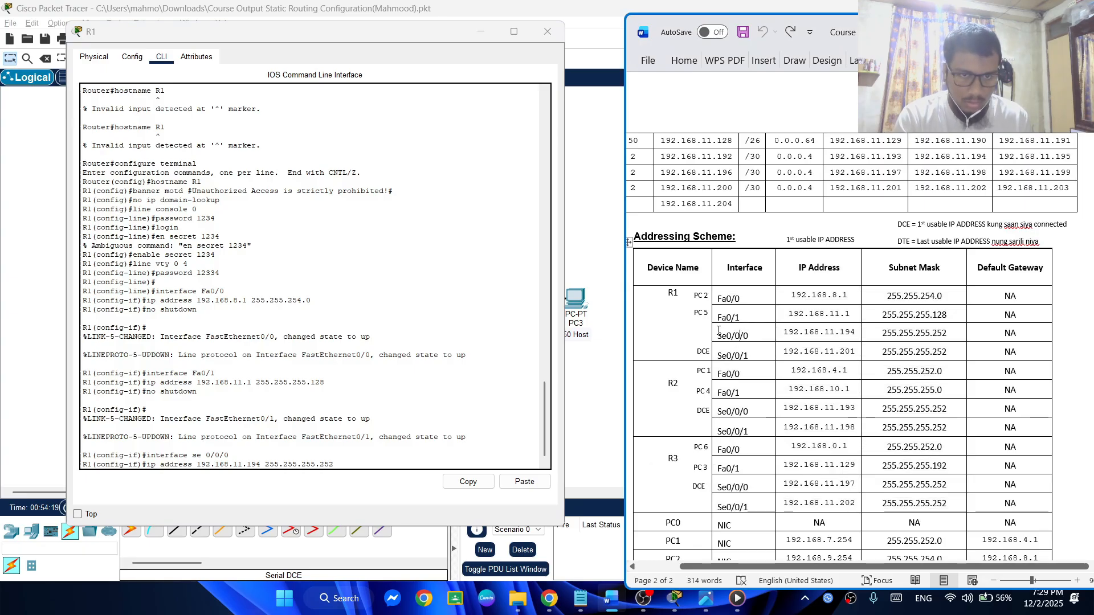
drag(790, 338, 954, 356)
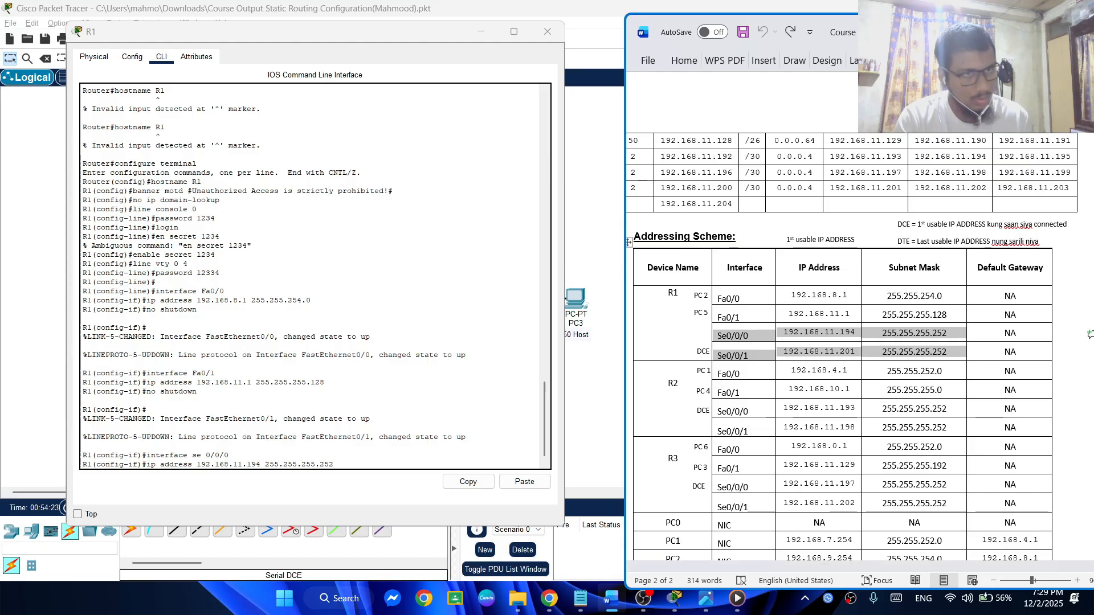
click(1032, 31)
click(872, 278)
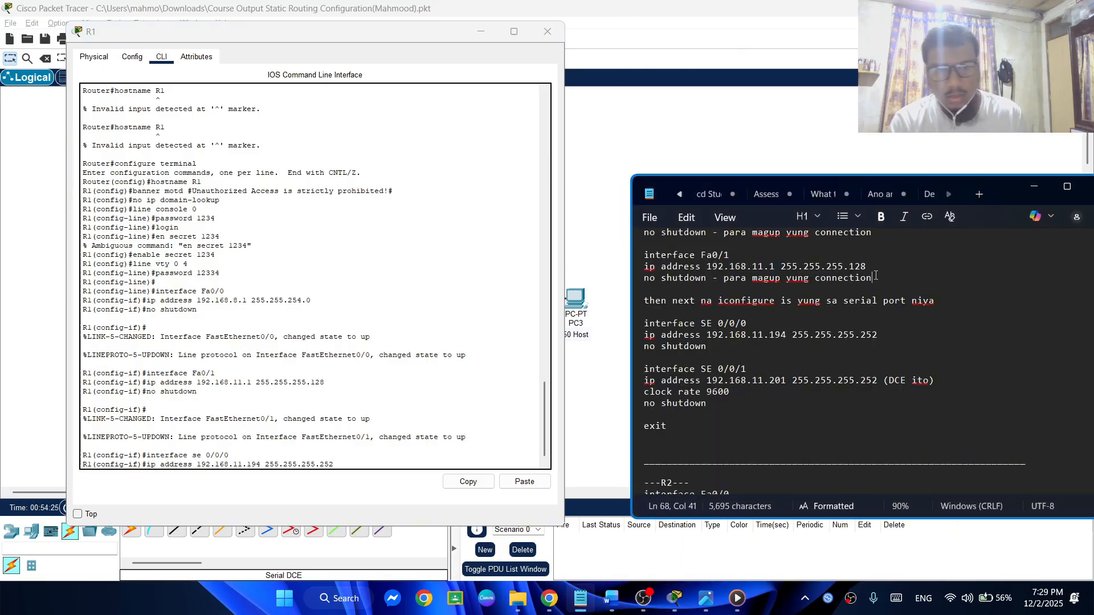
click(359, 473)
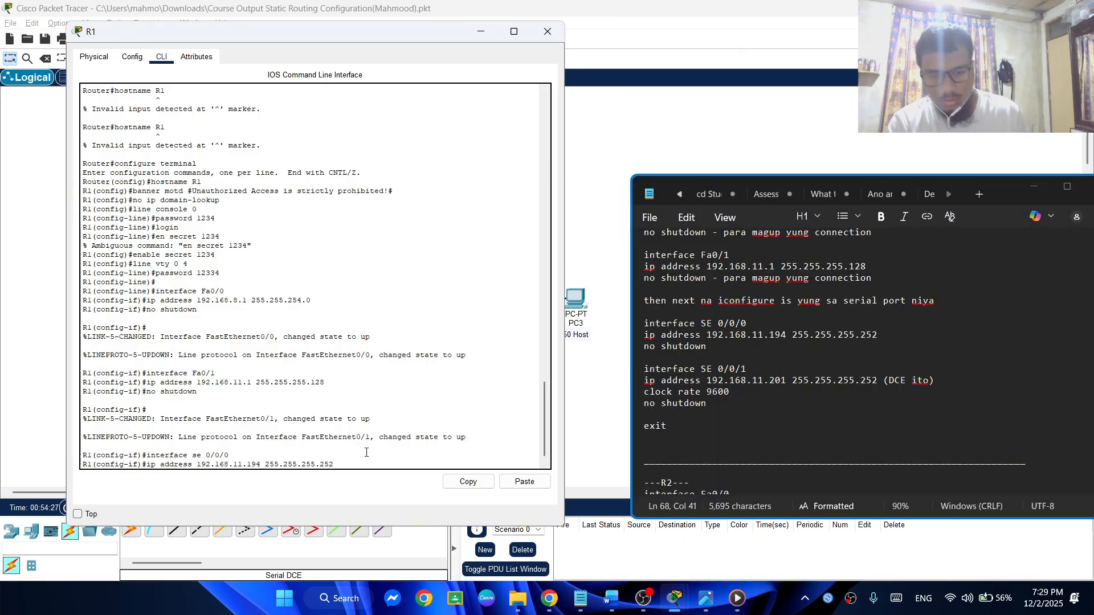
key(Return)
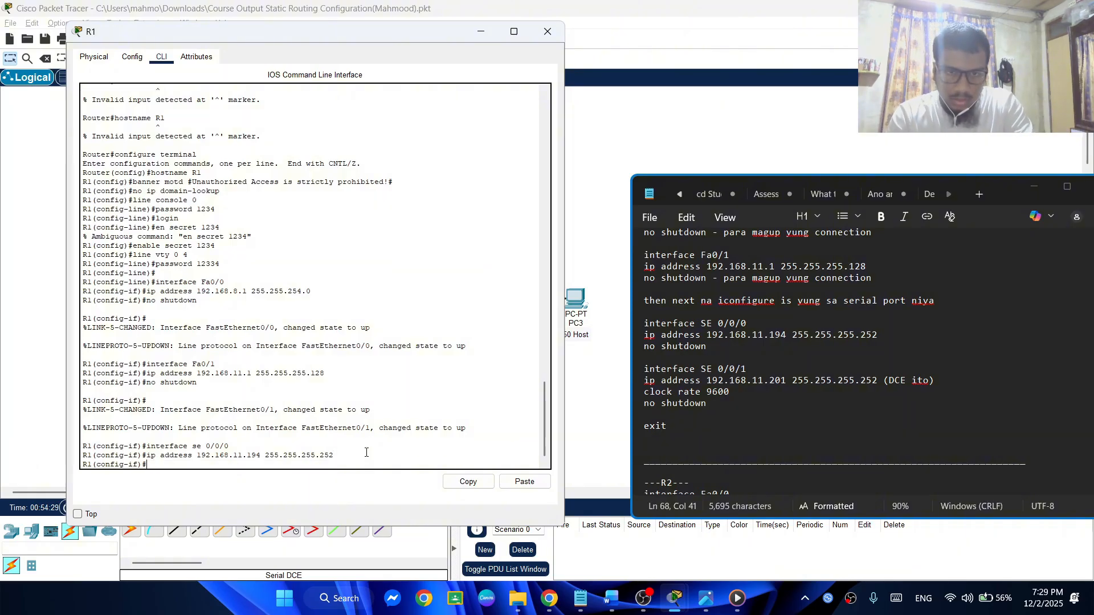
Bring up R1's se 0/0/0 interface with no shutdown and move the R1 window aside
text(no sh)
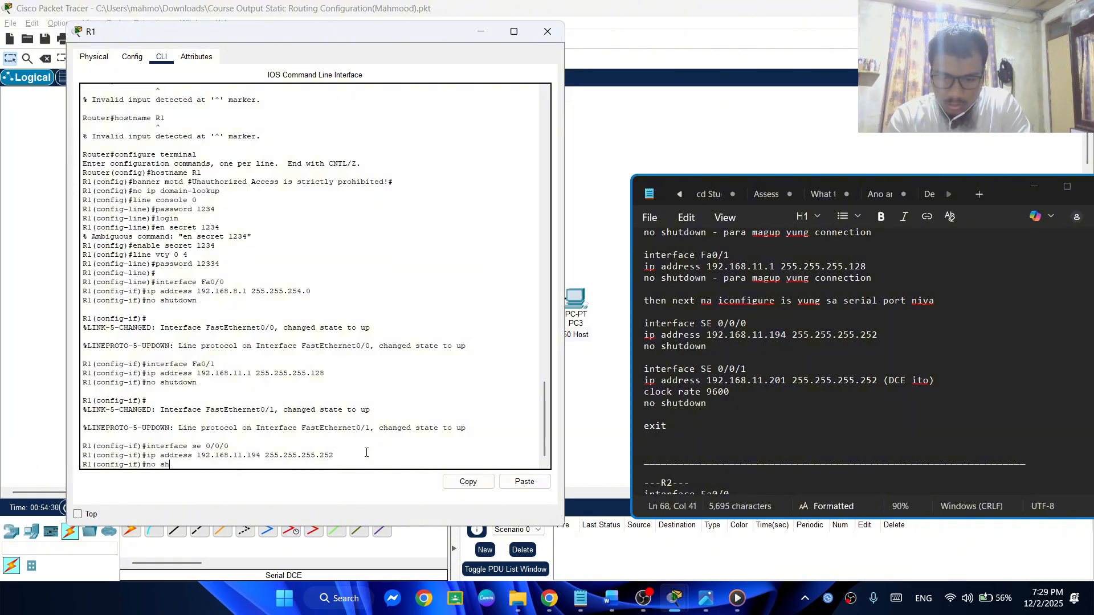
text(utdow)
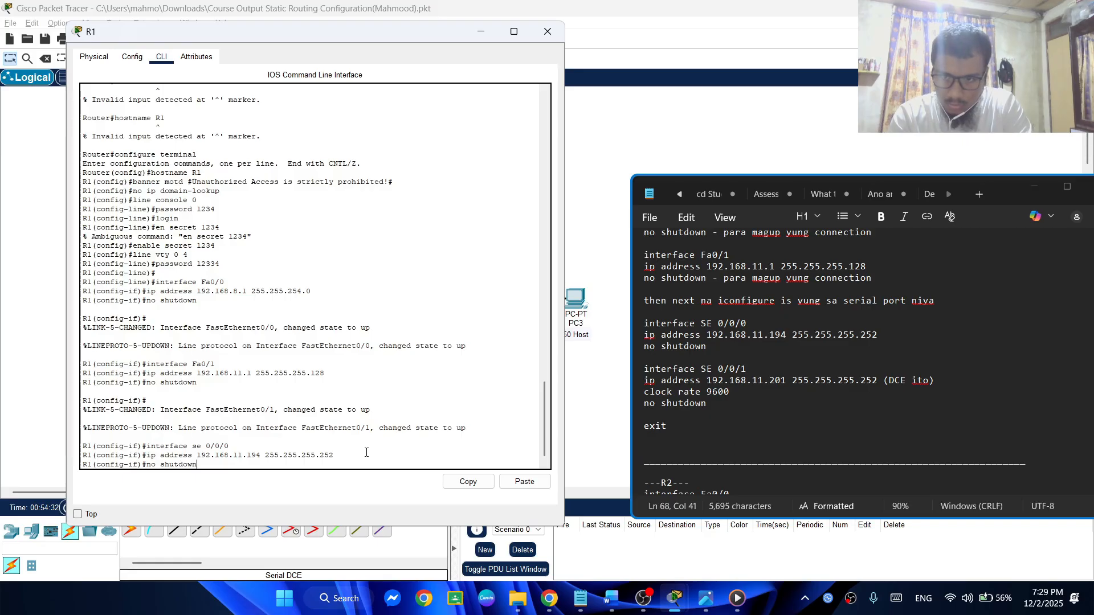
text(n)
key(Return)
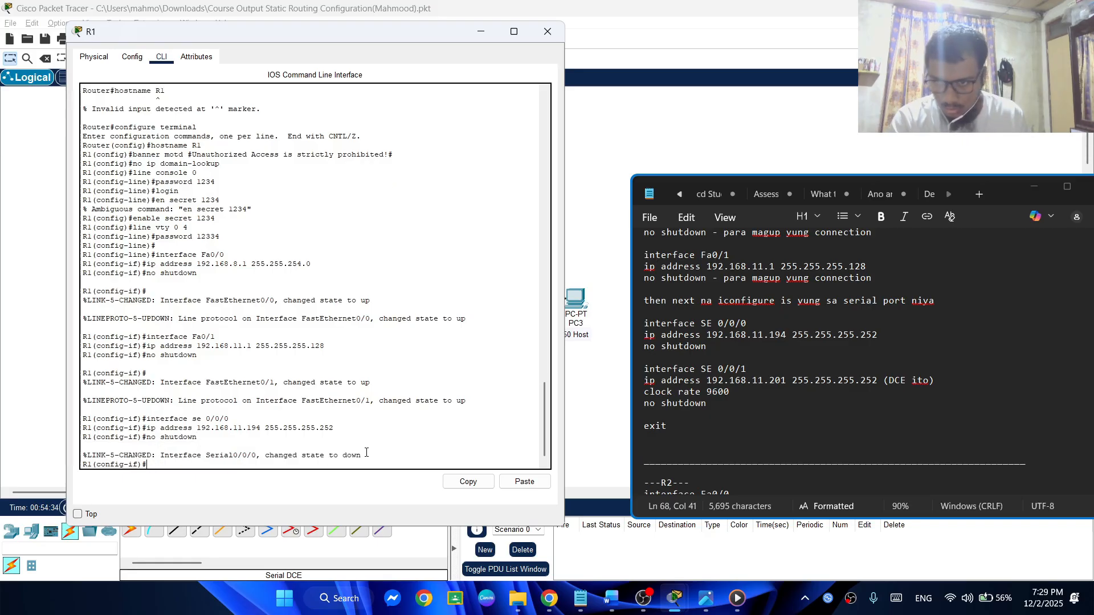
drag(370, 34, 382, 69)
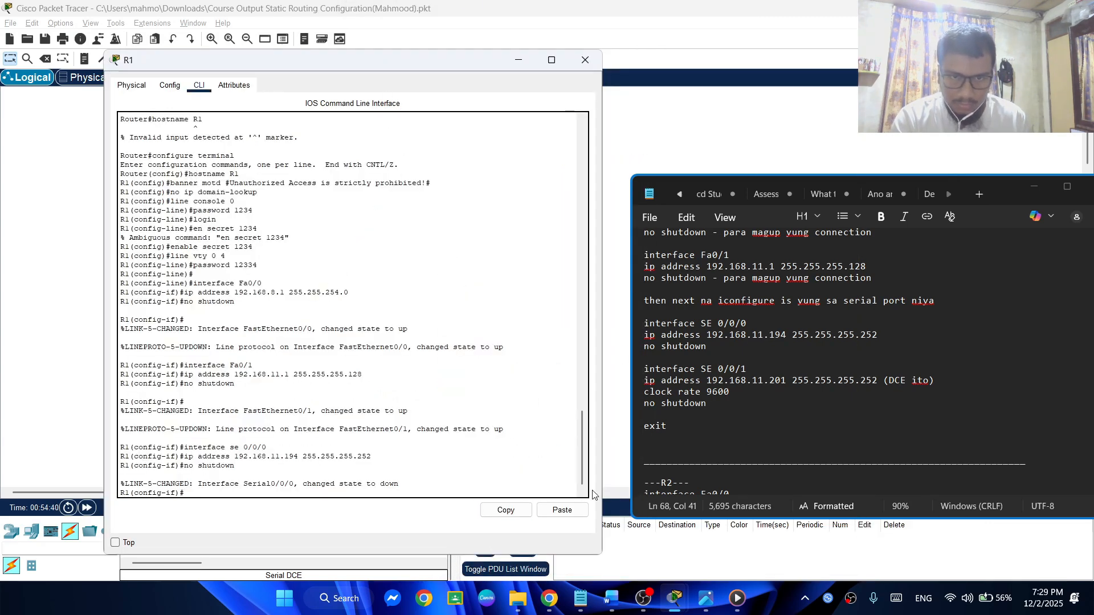
Recall the earlier serial interface command on R1 and change it to enter configuration mode for se 0/0/1
text(inter)
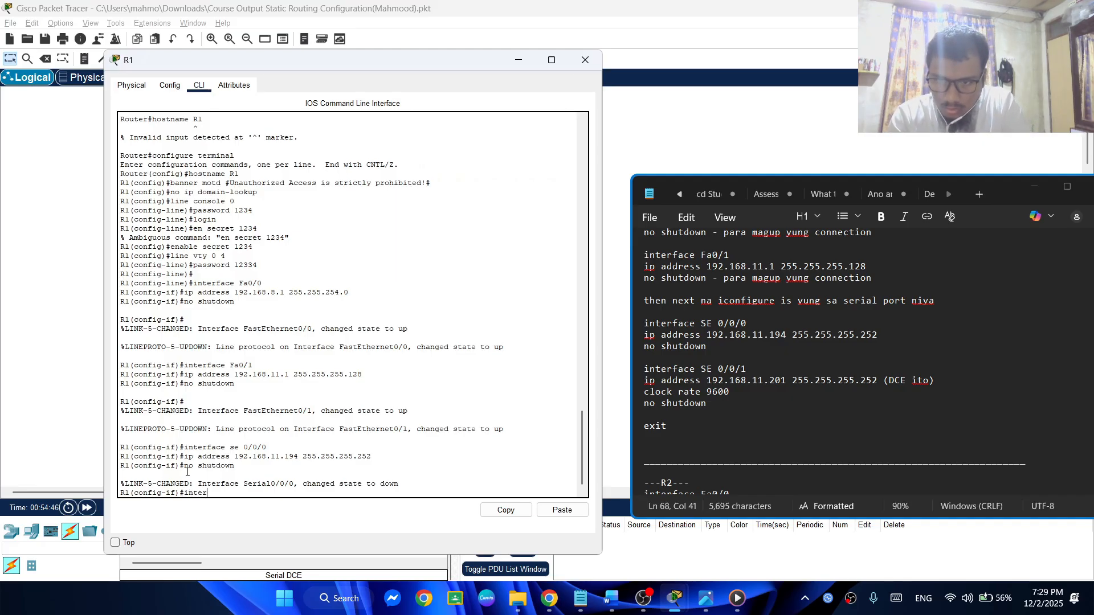
key(BackSpace)
key(BackSpace)
key(BackSpace)
key(BackSpace)
key(BackSpace)
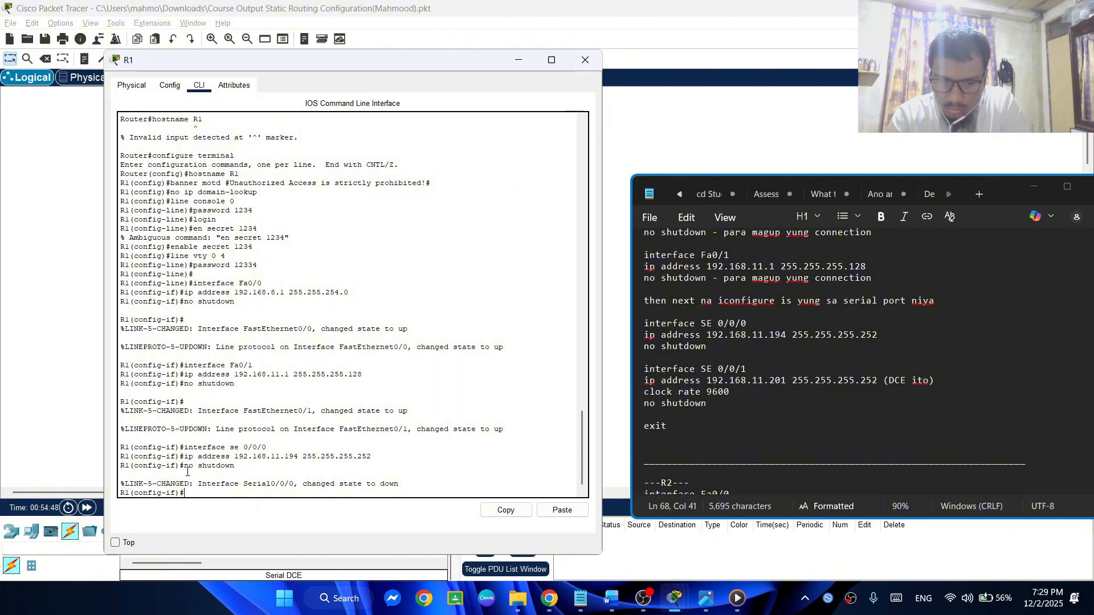
key(Up)
key(Up)
key(Up)
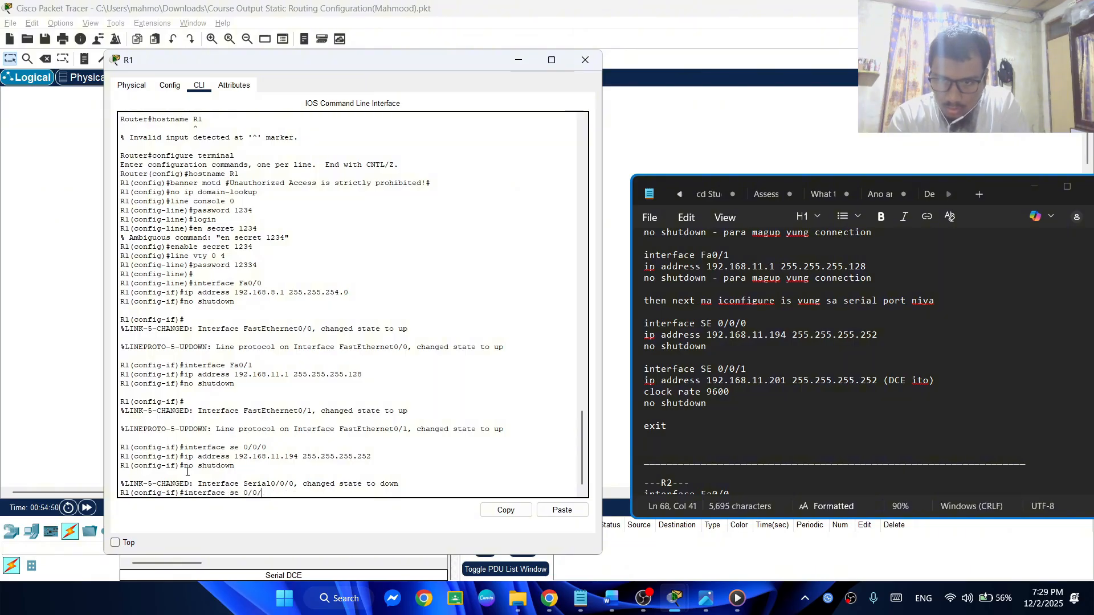
text(1)
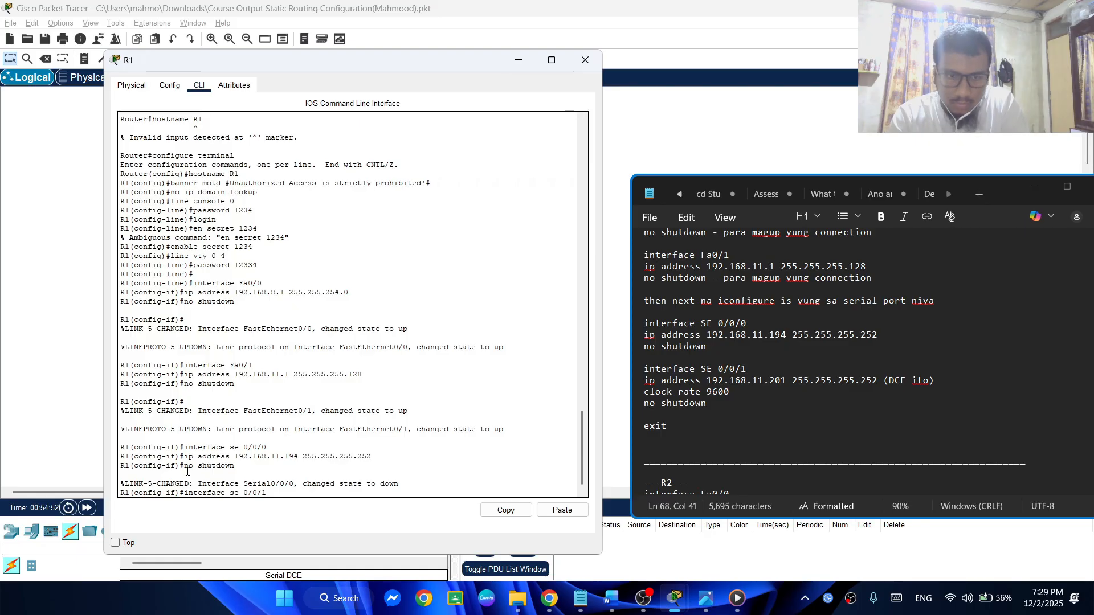
key(Return)
Try to reuse the previous ip address command for R1's se 0/0/1 interface with the address changed to 192.168.11.201
key(Up)
key(Up)
key(Up)
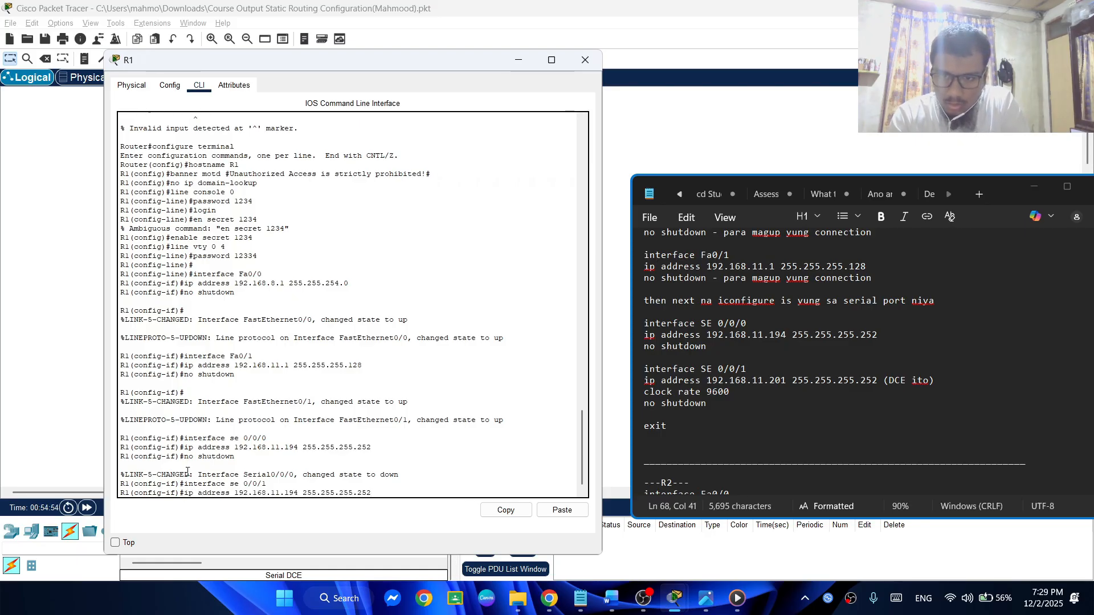
key(Left)
key(Left)
key(Left)
key(Left)
key(Left)
key(Left)
key(Left)
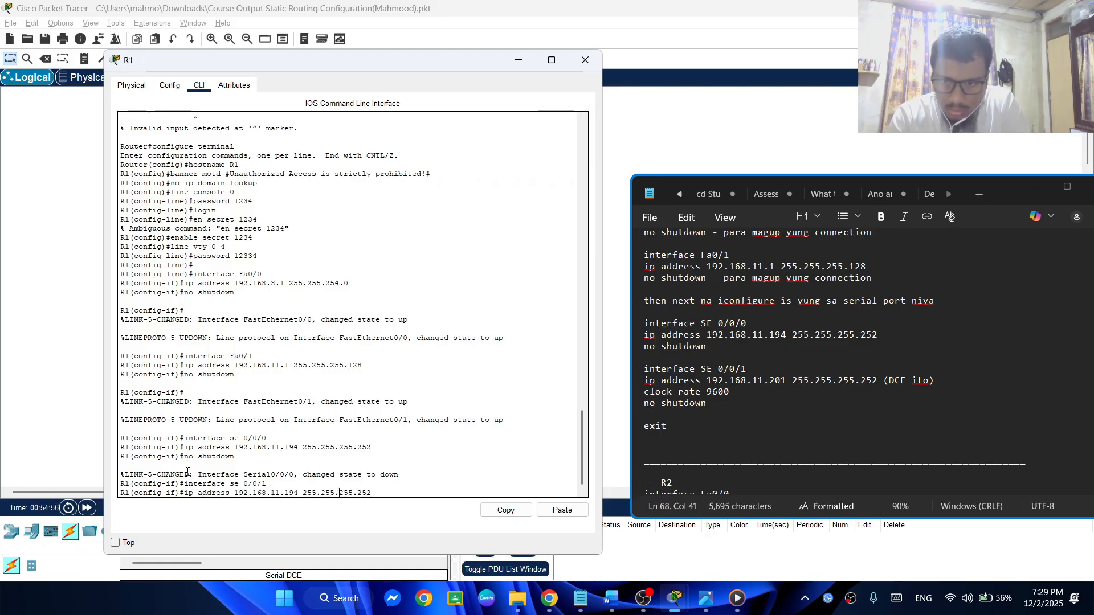
key(Left)
key(Left)
key(Left)
key(Left)
key(Left)
key(Left)
key(Left)
key(Left)
key(Left)
key(BackSpace)
key(BackSpace)
key(BackSpace)
text(20)
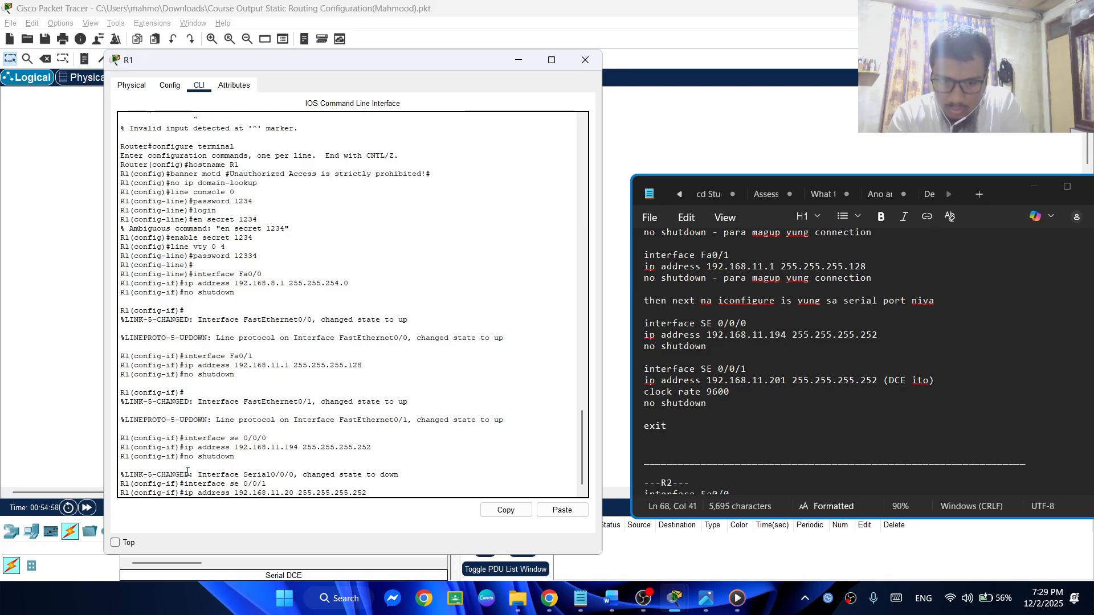
text(1)
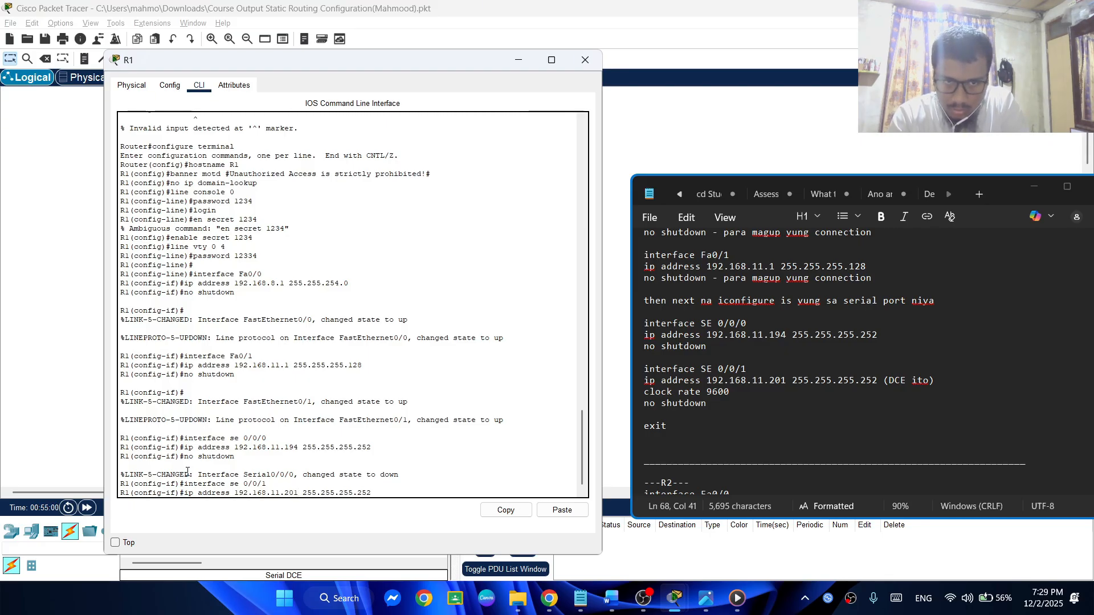
key(Down)
key(Down)
key(Down)
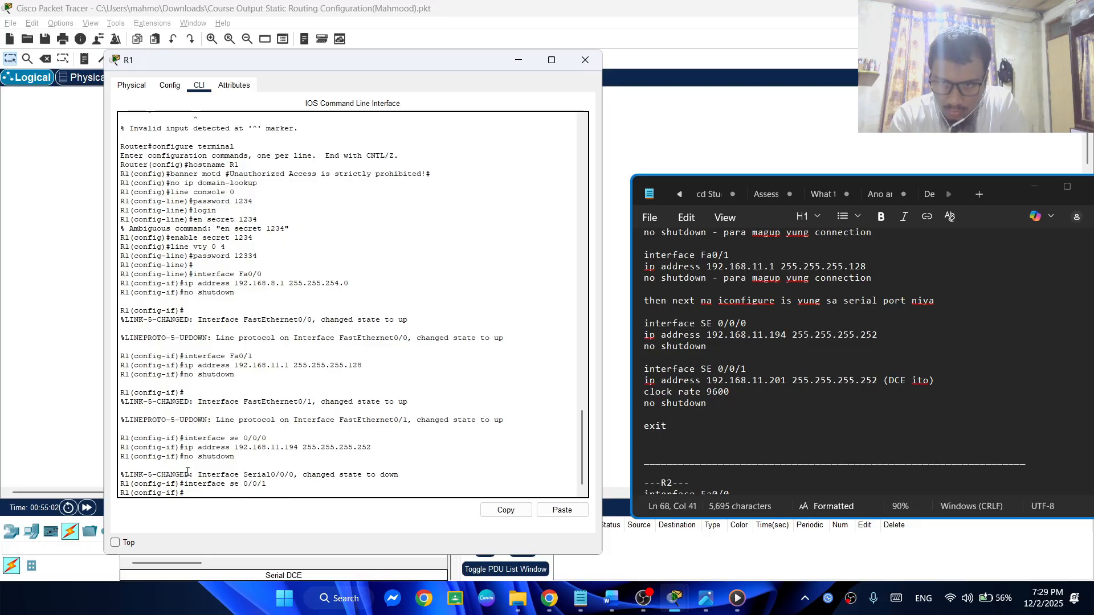
Assign 192.168.11.201 255.255.255.252 to R1's se 0/0/1 interface by reusing the previous ip address command
key(Up)
key(Up)
key(Up)
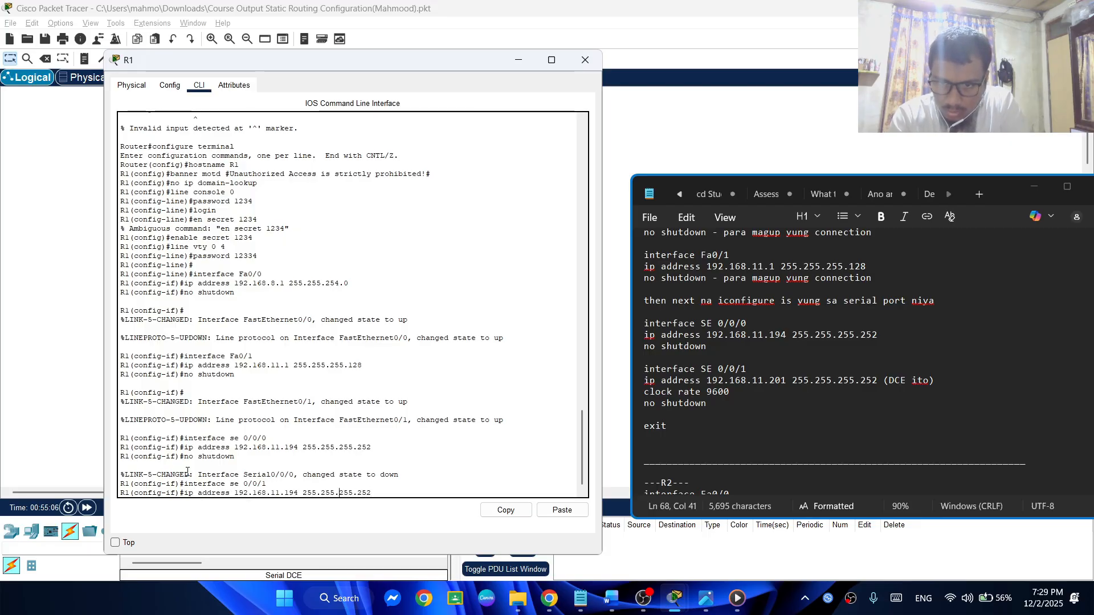
key(BackSpace)
key(BackSpace)
key(BackSpace)
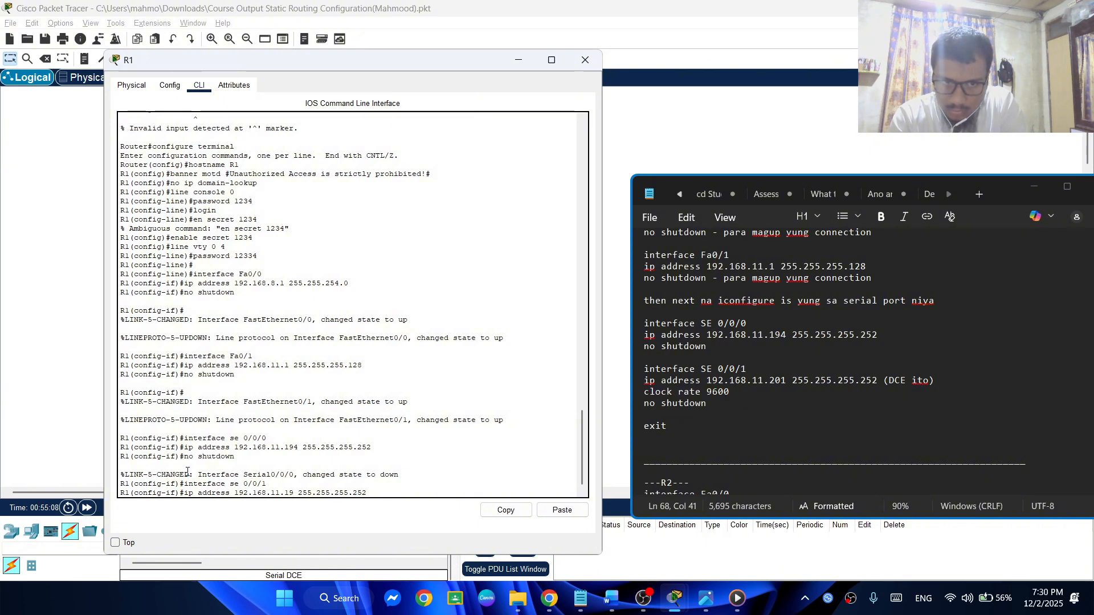
text(201)
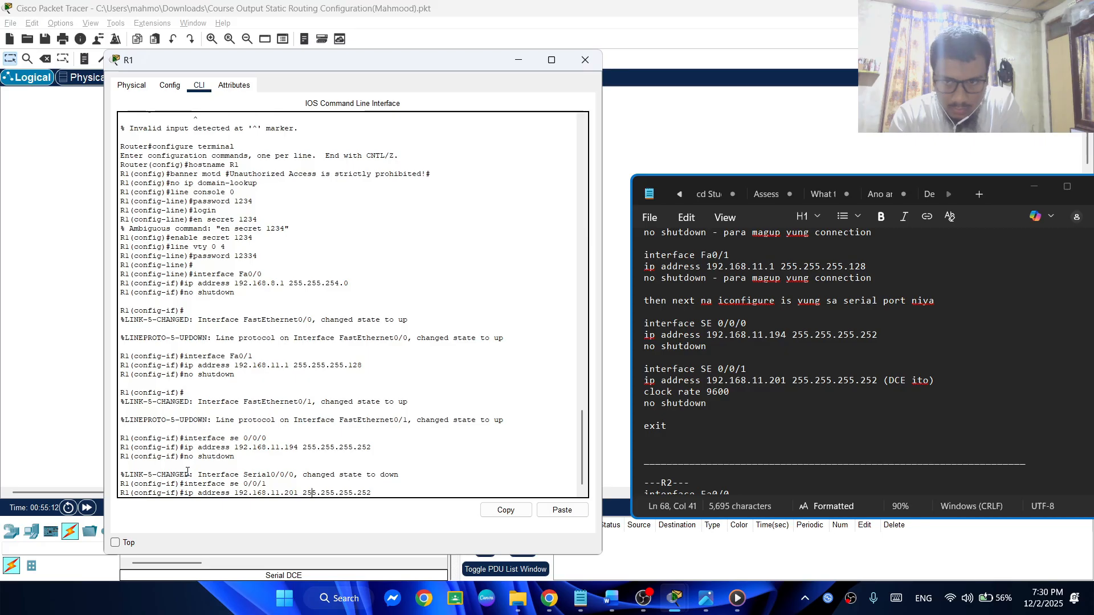
key(Left)
key(Left)
key(Left)
key(Left)
key(Left)
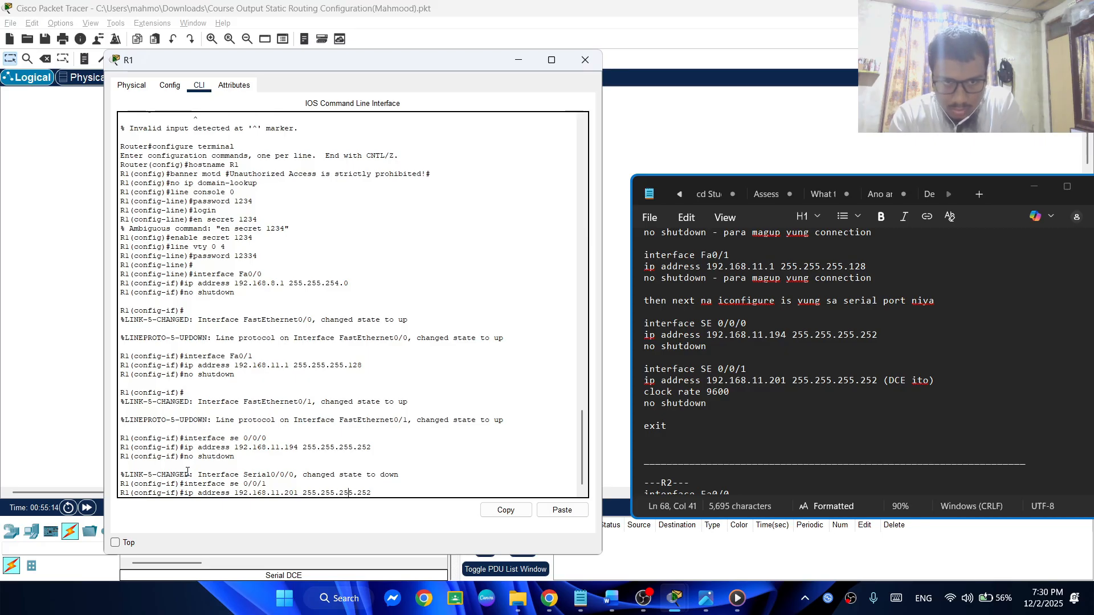
key(Return)
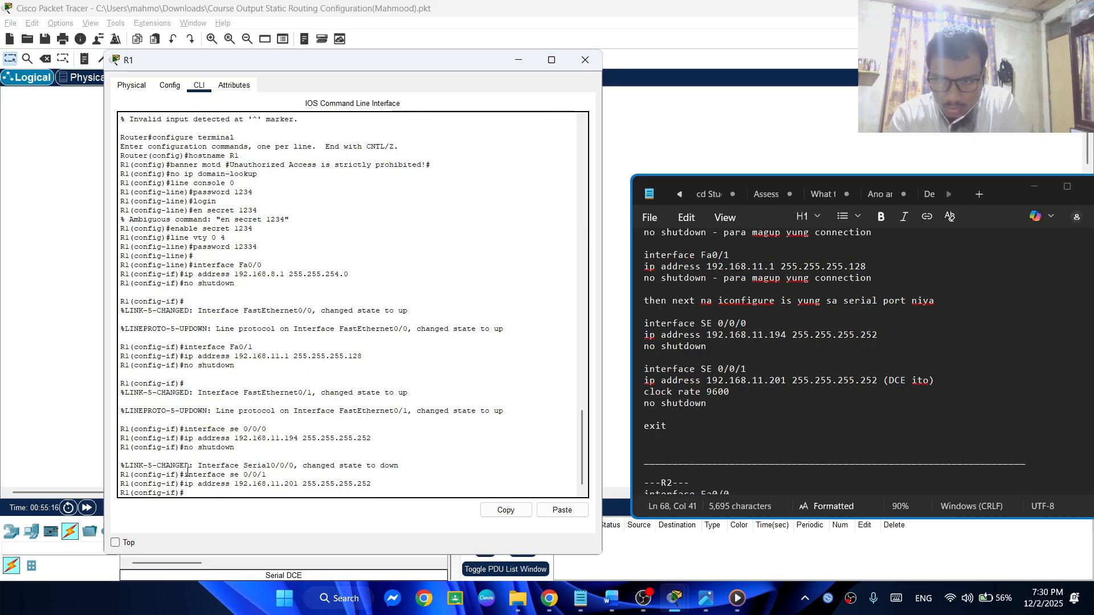
Set the clock rate of R1's se 0/0/1 interface to 9600 and bring it up with no shutdown
text(clo)
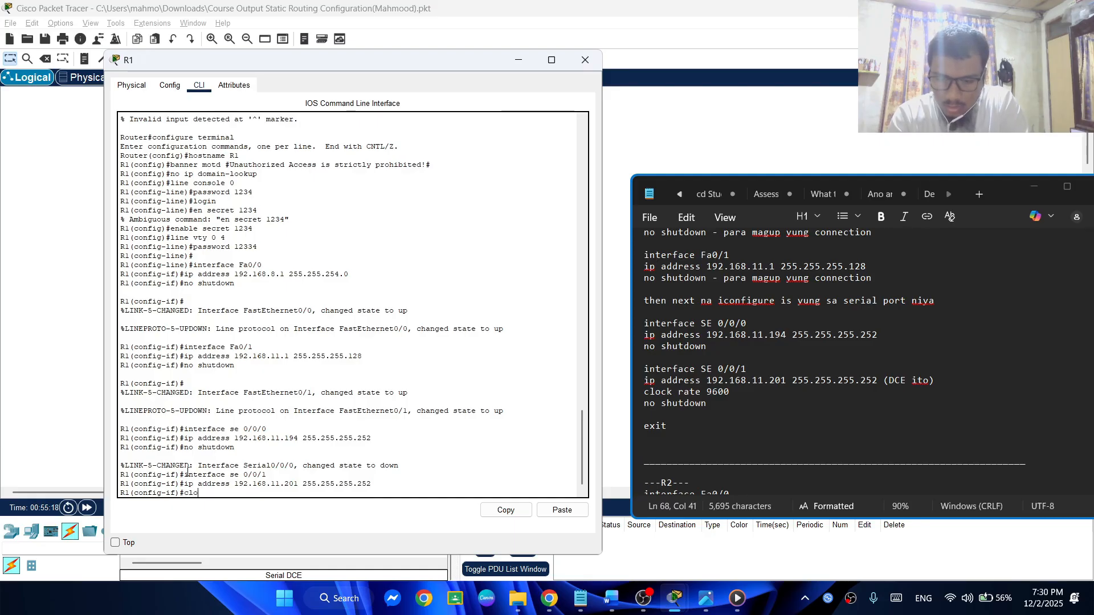
text(ck)
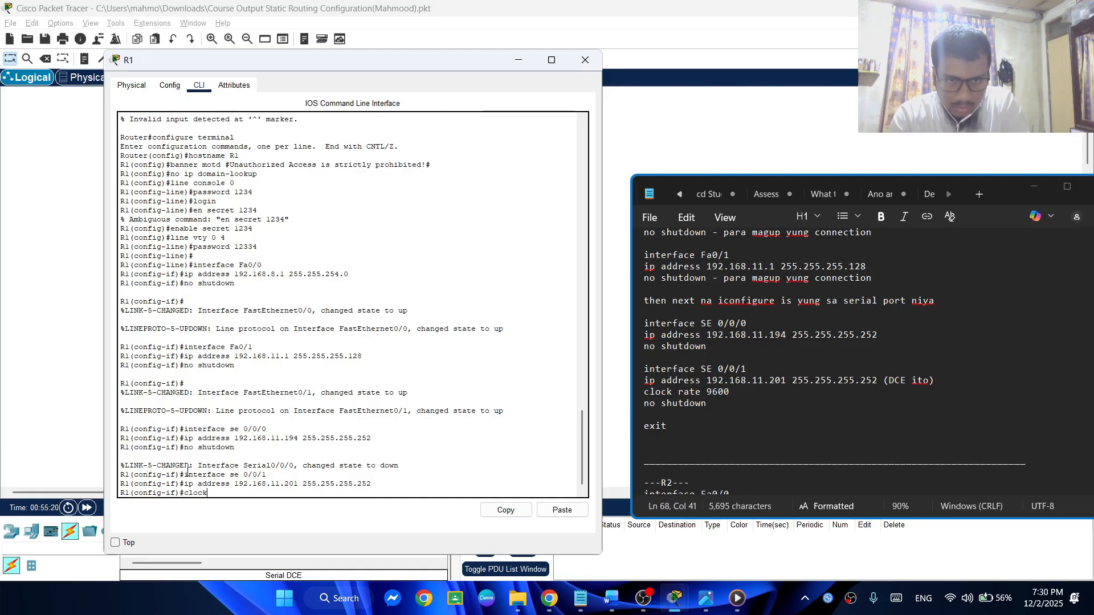
text(rat)
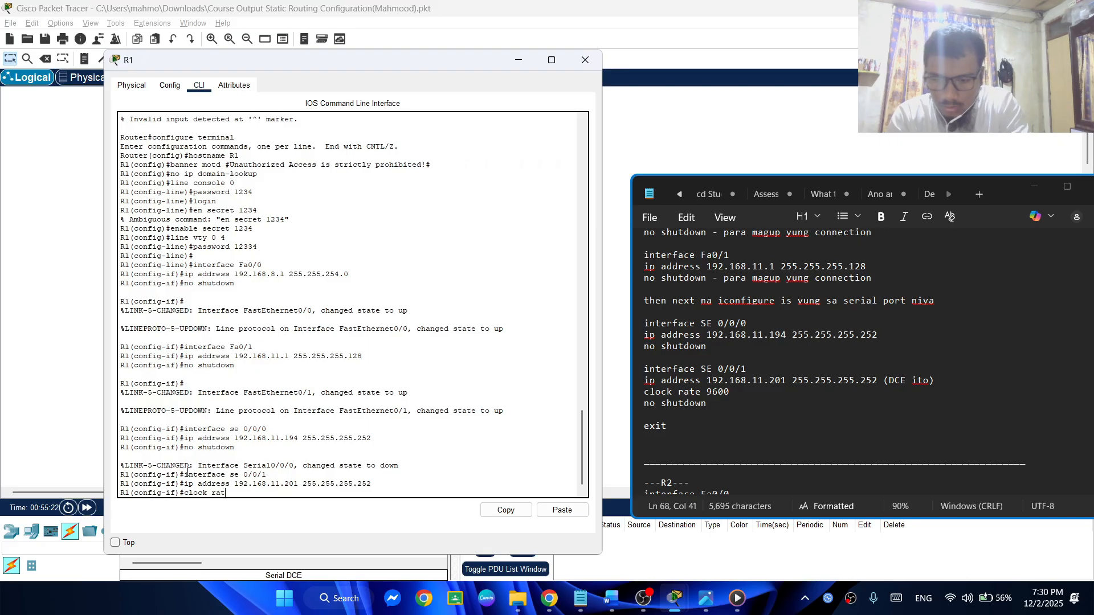
text(e 96)
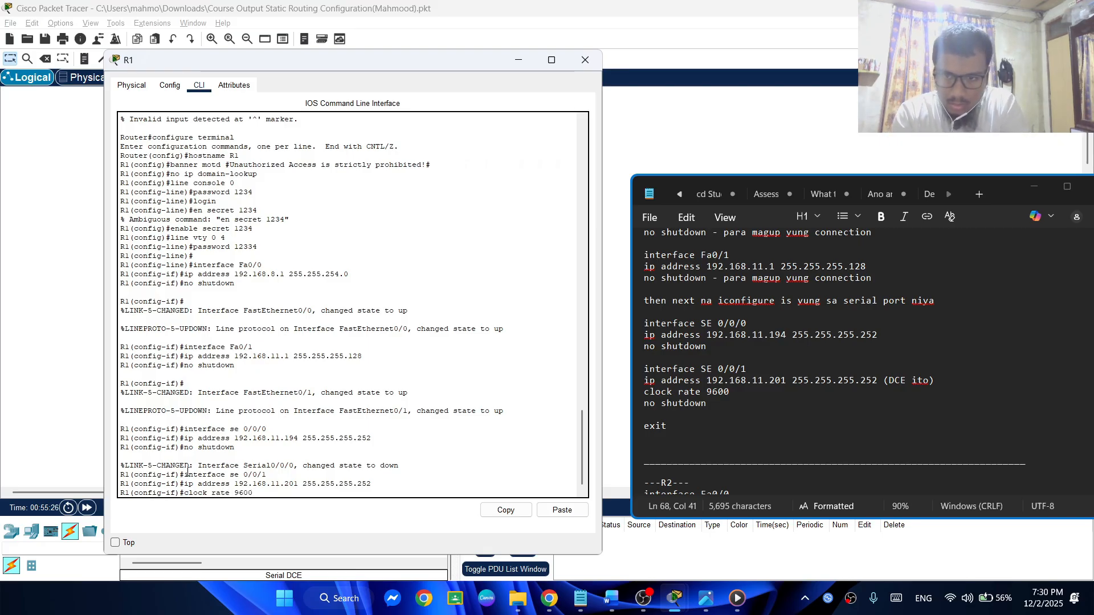
text(00)
key(Return)
text(no s)
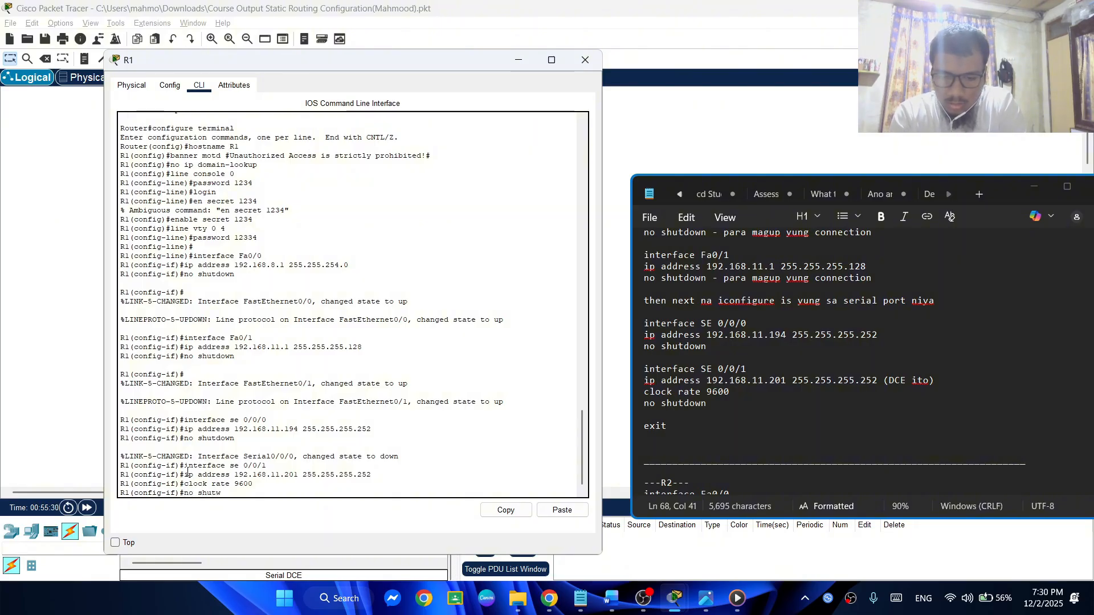
text(hutdown)
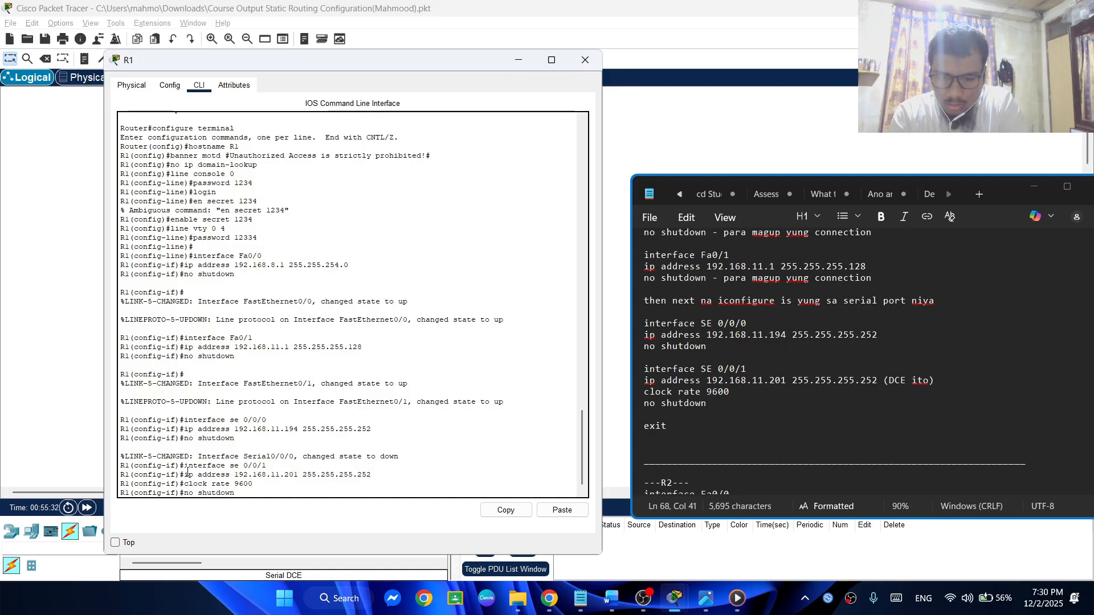
key(Return)
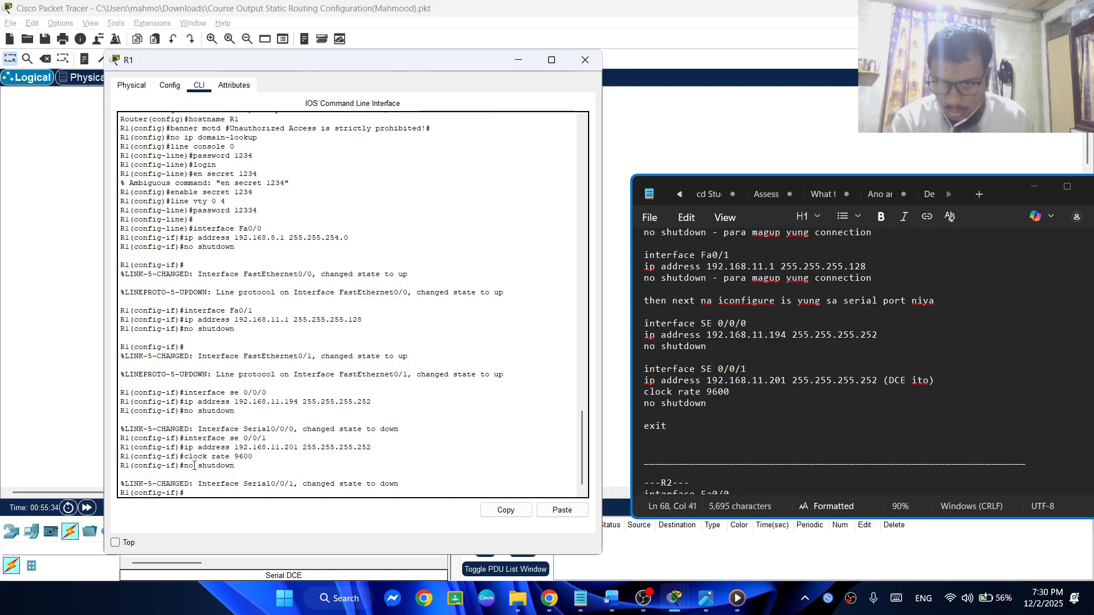
Bring up the R2 section of the notes, then exit R1's configuration modes and end its console session
scroll(797, 337, down, 1)
scroll(797, 337, down, 5)
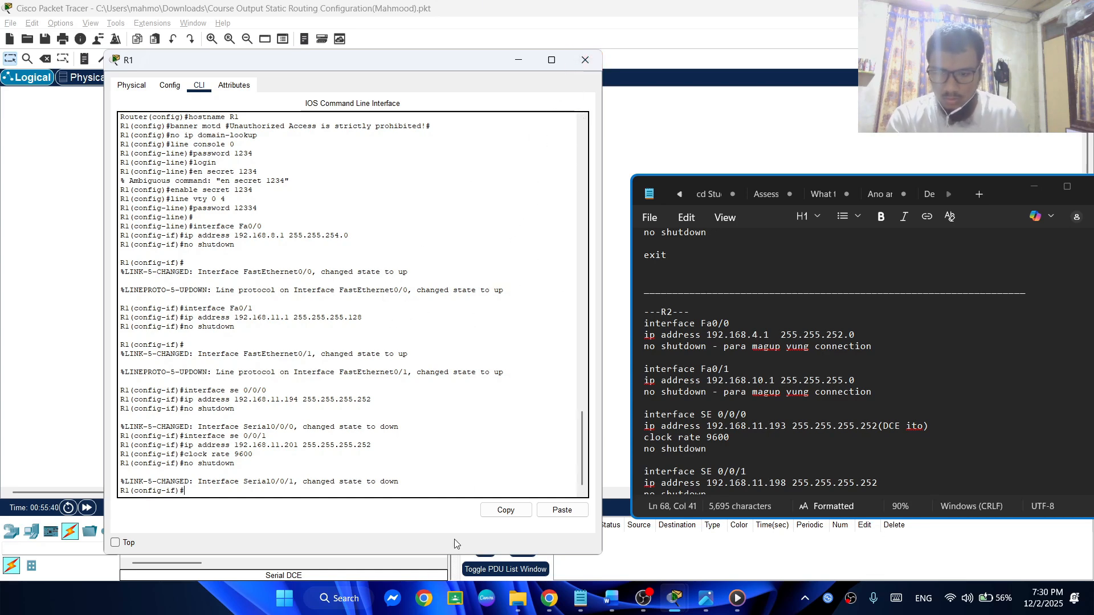
text(exit)
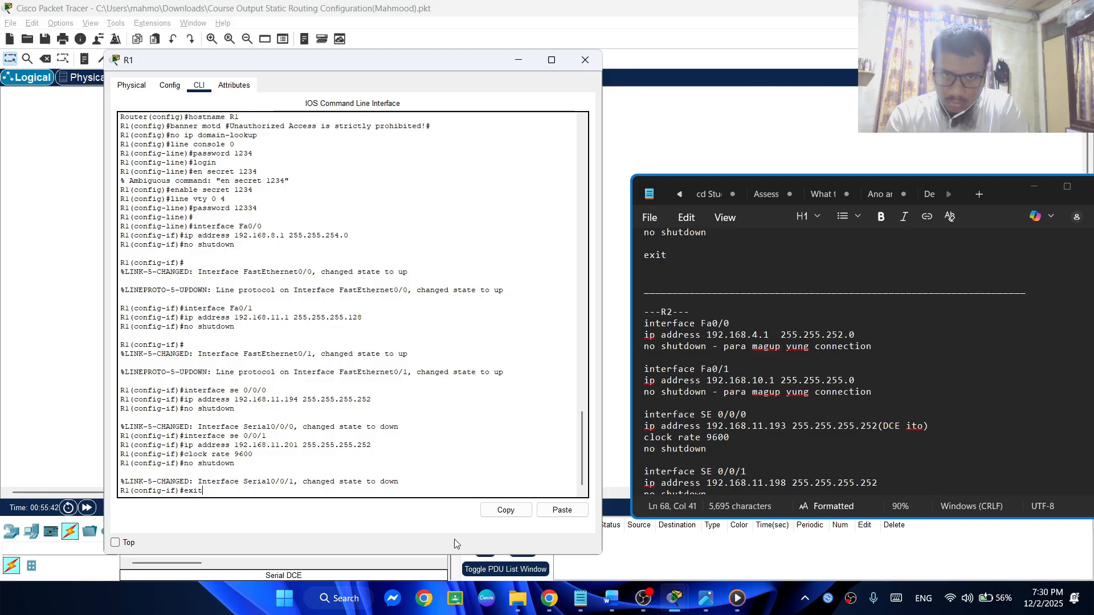
key(Return)
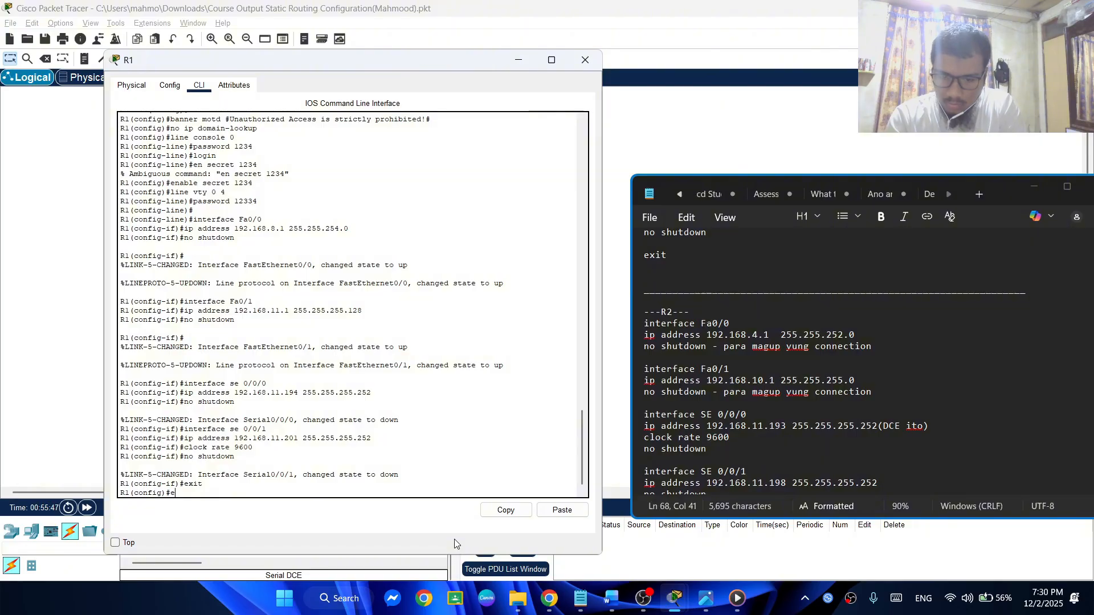
text(xit)
key(Return)
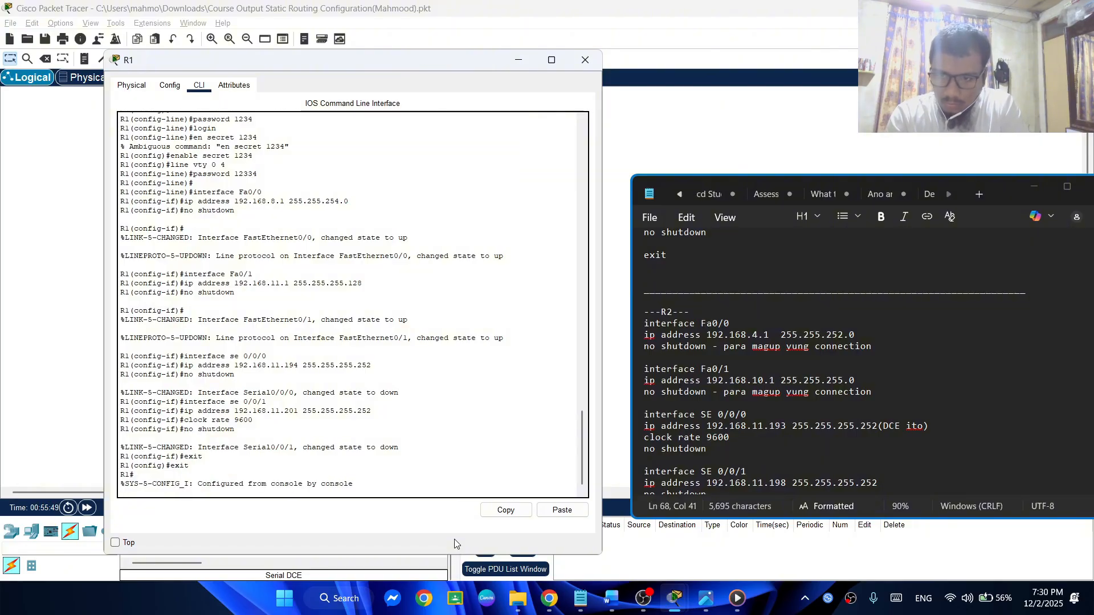
text(exit)
key(Return)
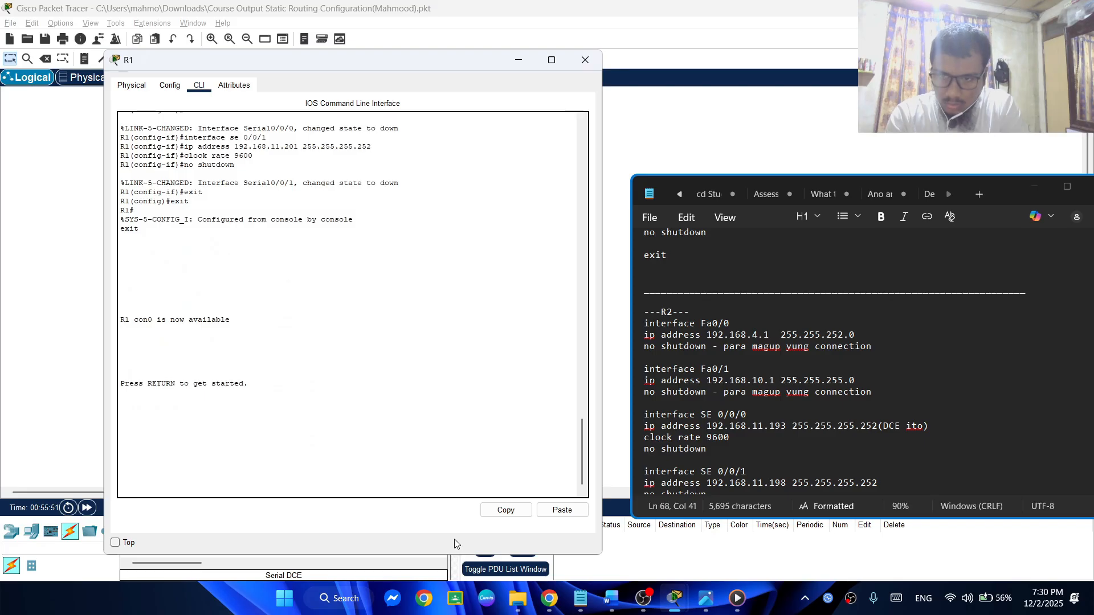
Log back in to R1 with the console password and enter privileged mode with the enable secret password
key(Return)
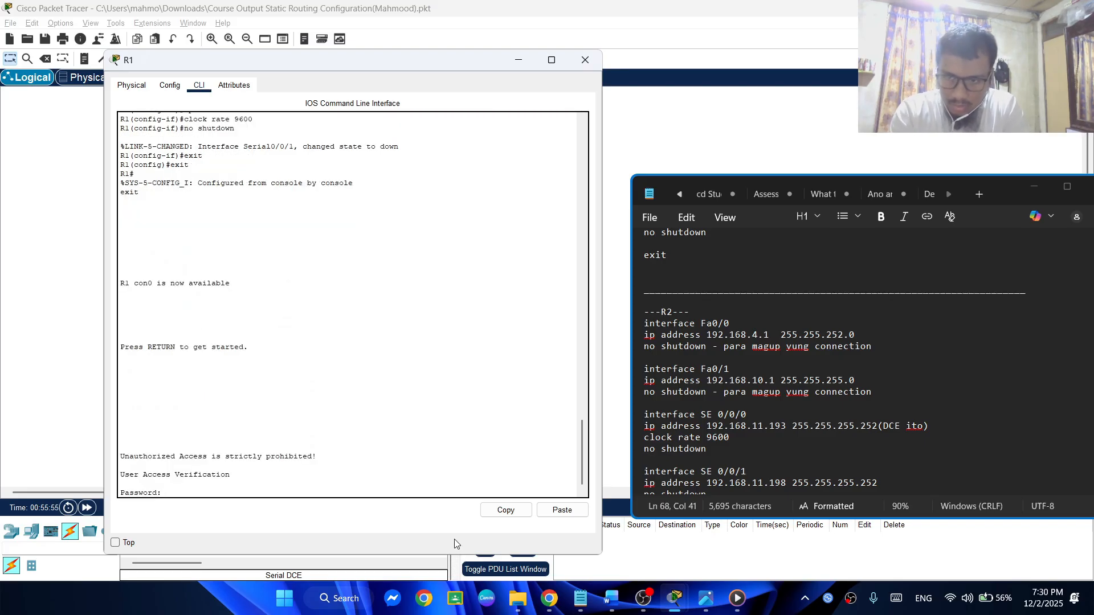
key(Return)
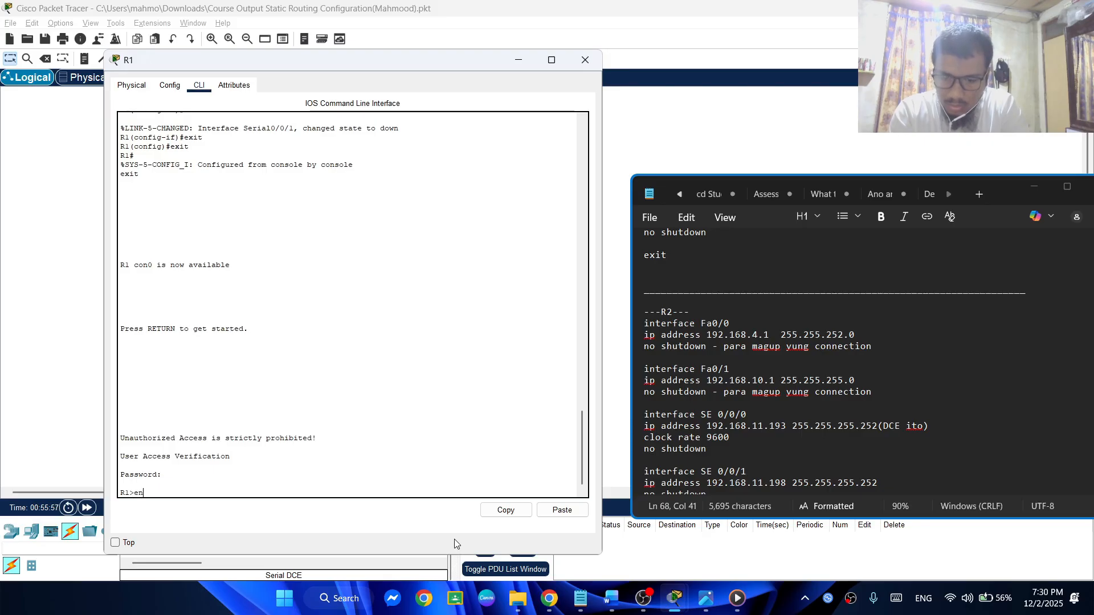
text(en)
key(Return)
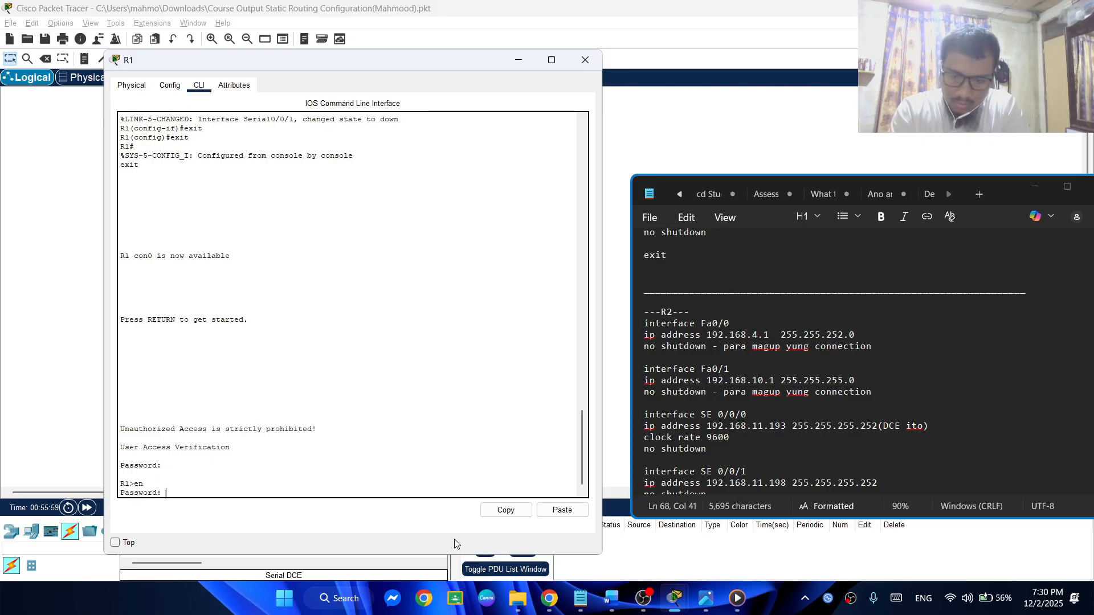
key(Return)
Enter global configuration mode on R1 with config t
text(conf)
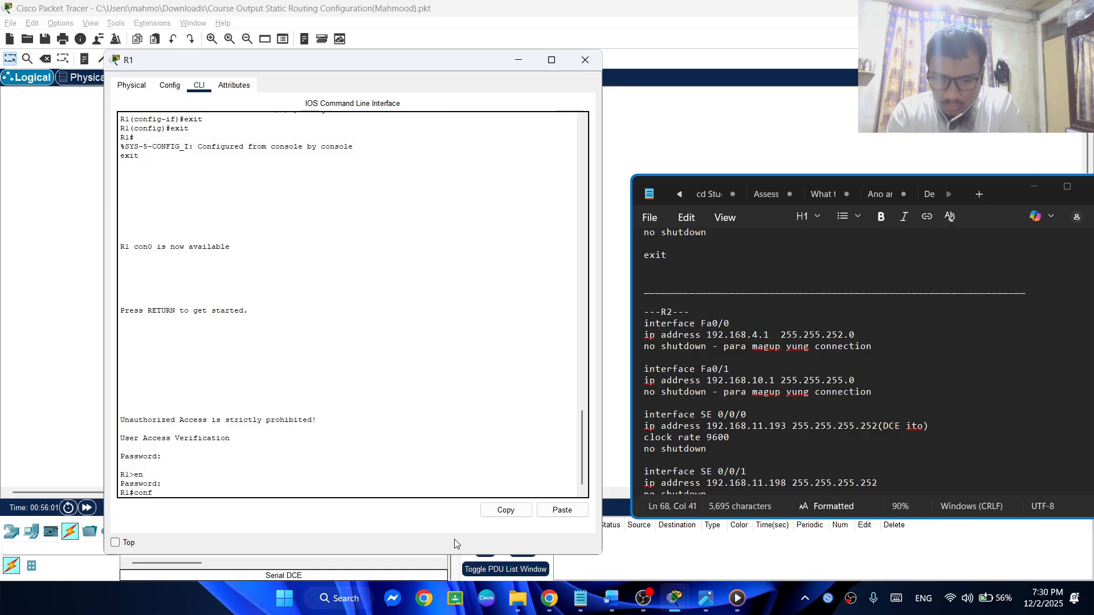
text(ig ter)
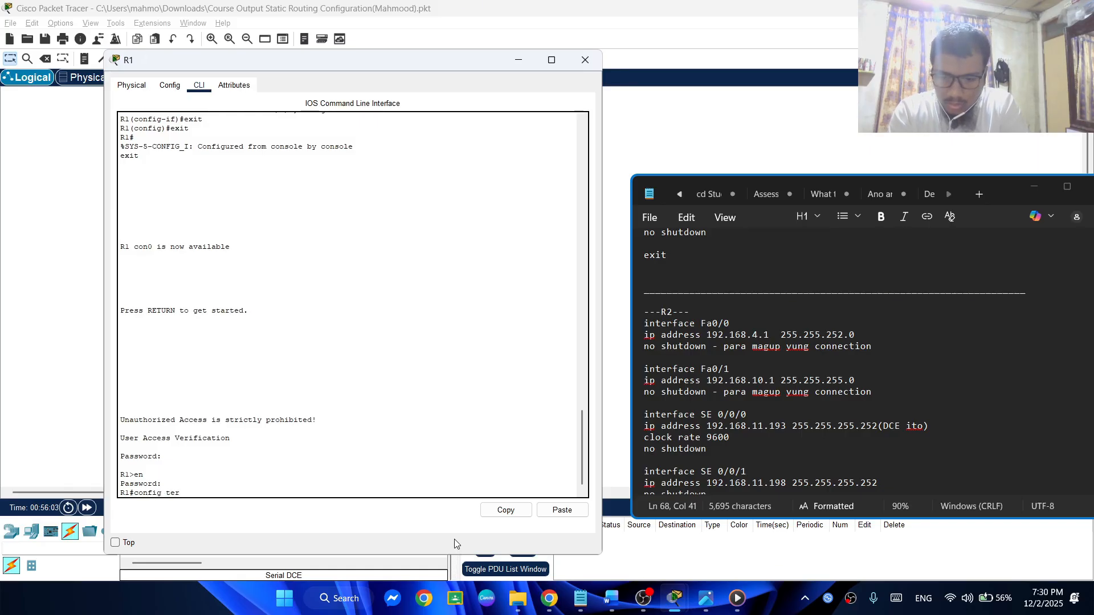
key(BackSpace)
key(BackSpace)
key(Return)
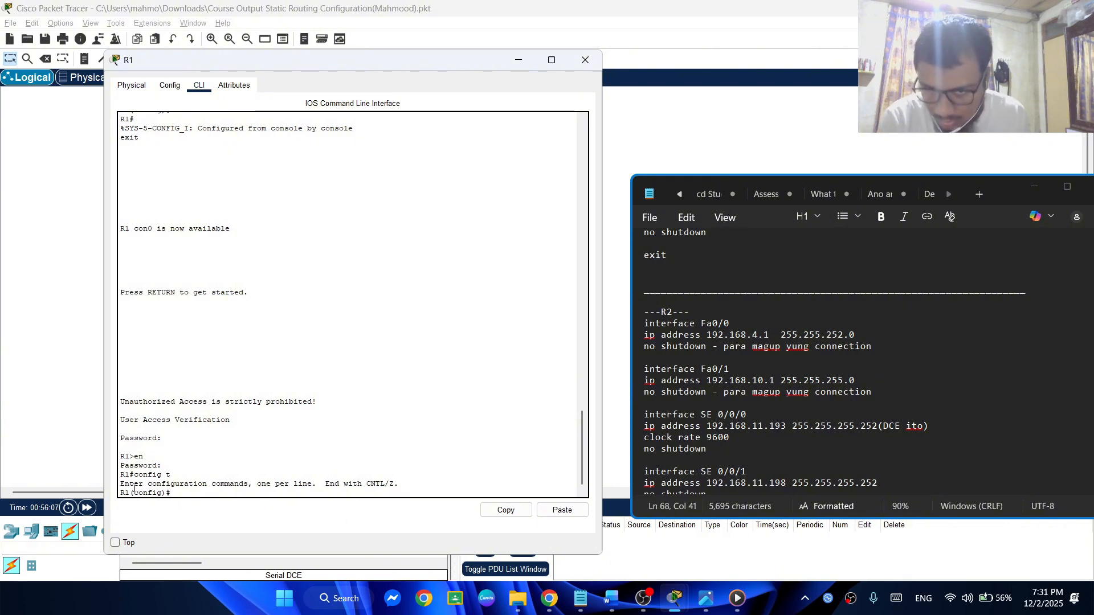
Close R1's window, open router R2's command line, move its window aside and minimize the notes
click(585, 60)
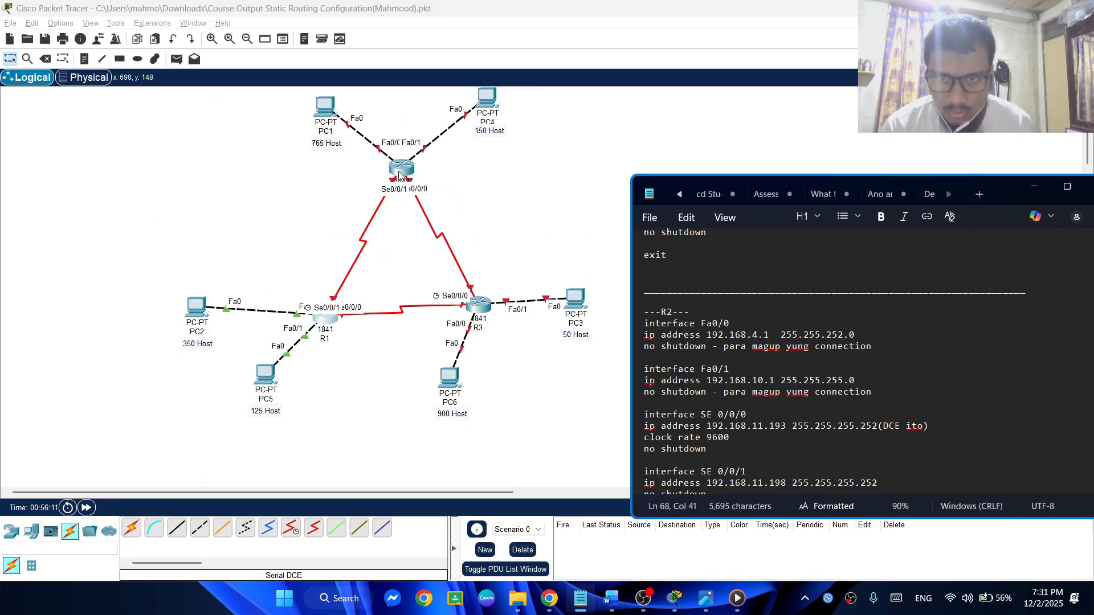
click(399, 174)
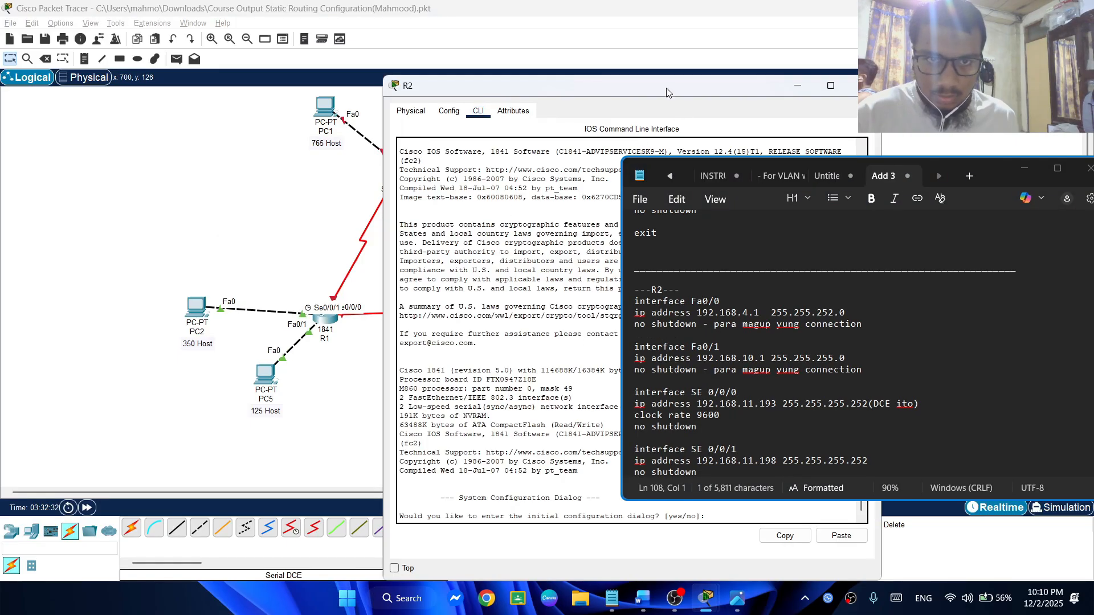
drag(669, 92, 401, 84)
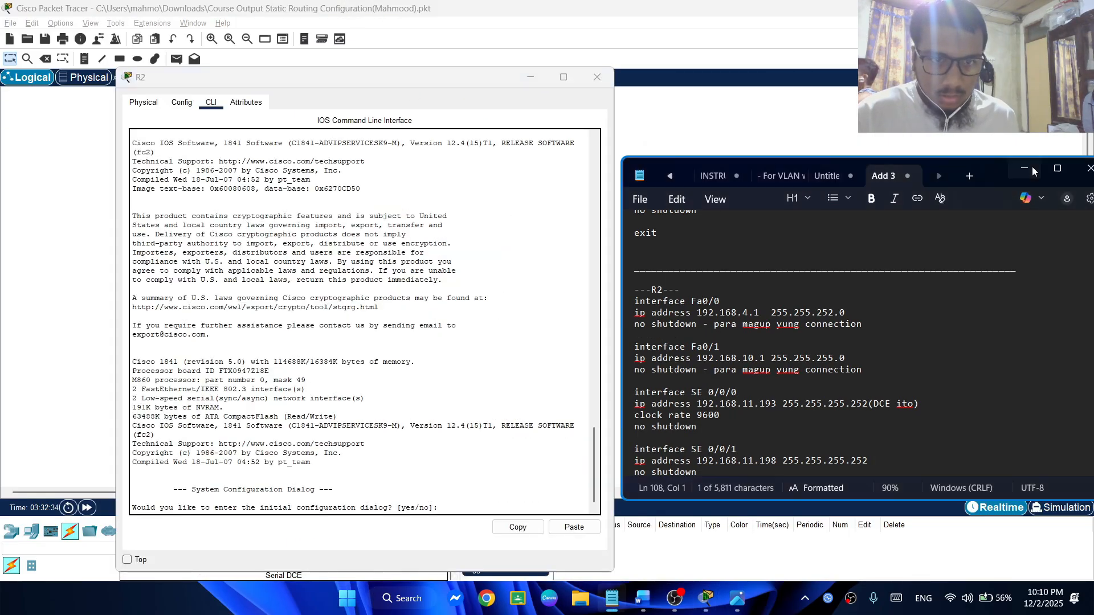
click(1025, 168)
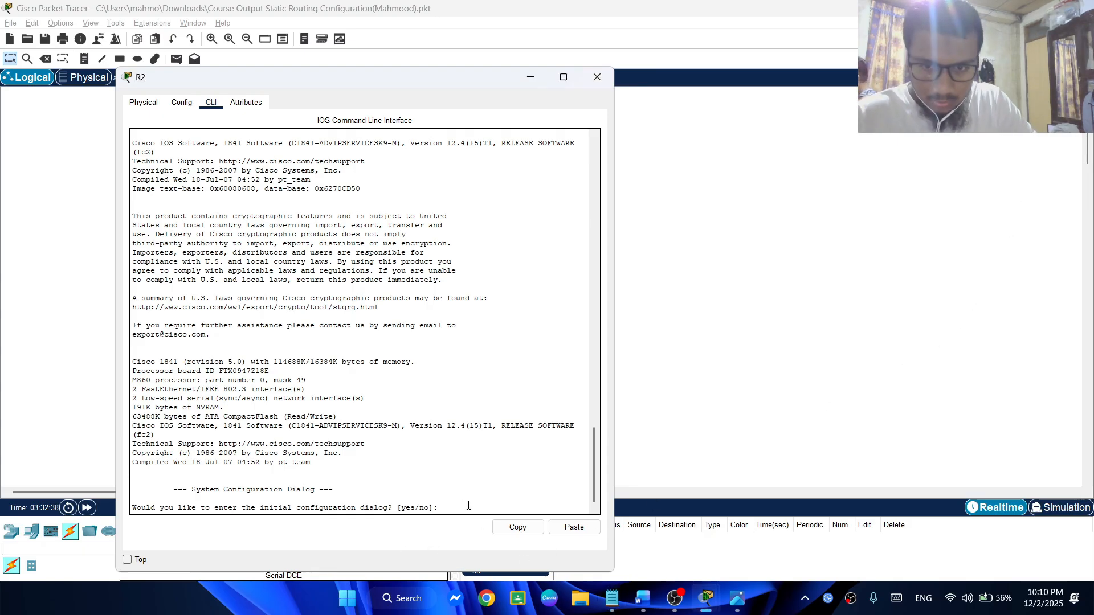
Answer no to R2's initial configuration dialog and enter privileged mode with en
text(no)
key(Return)
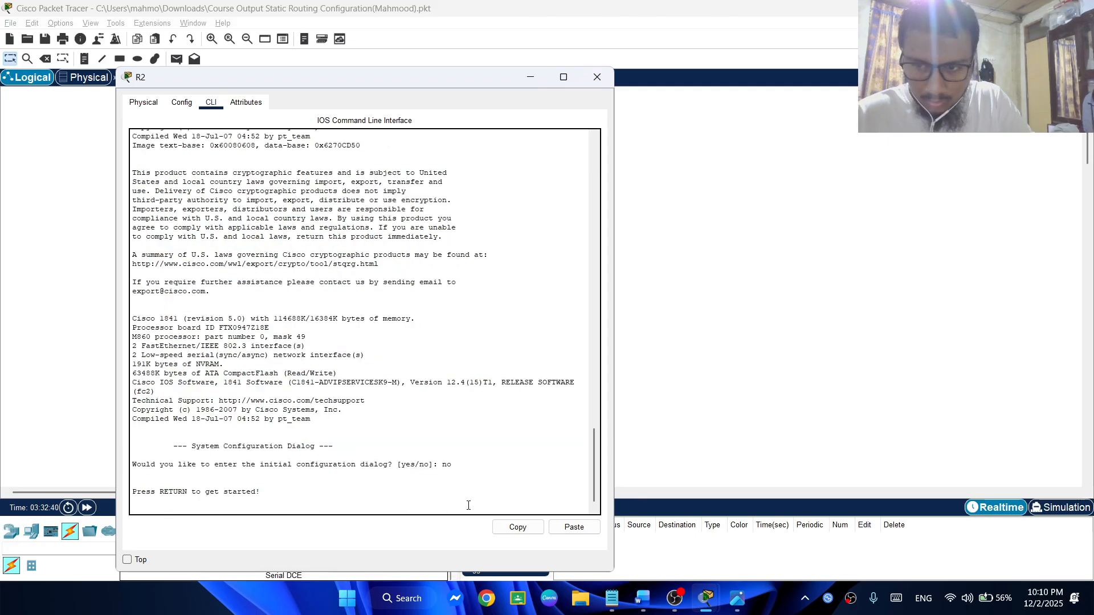
key(Return)
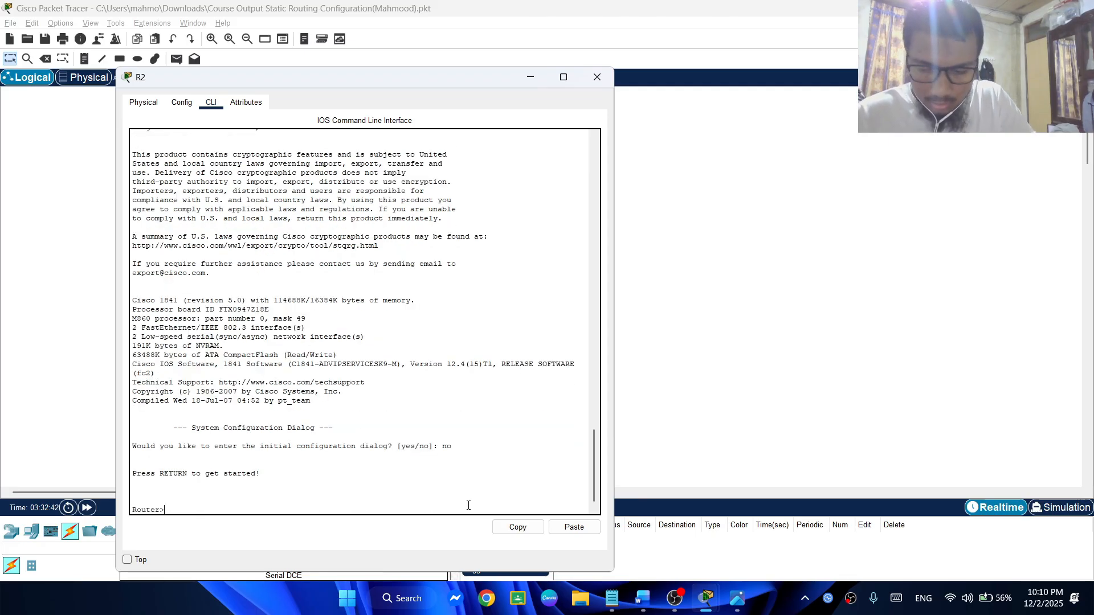
text(en)
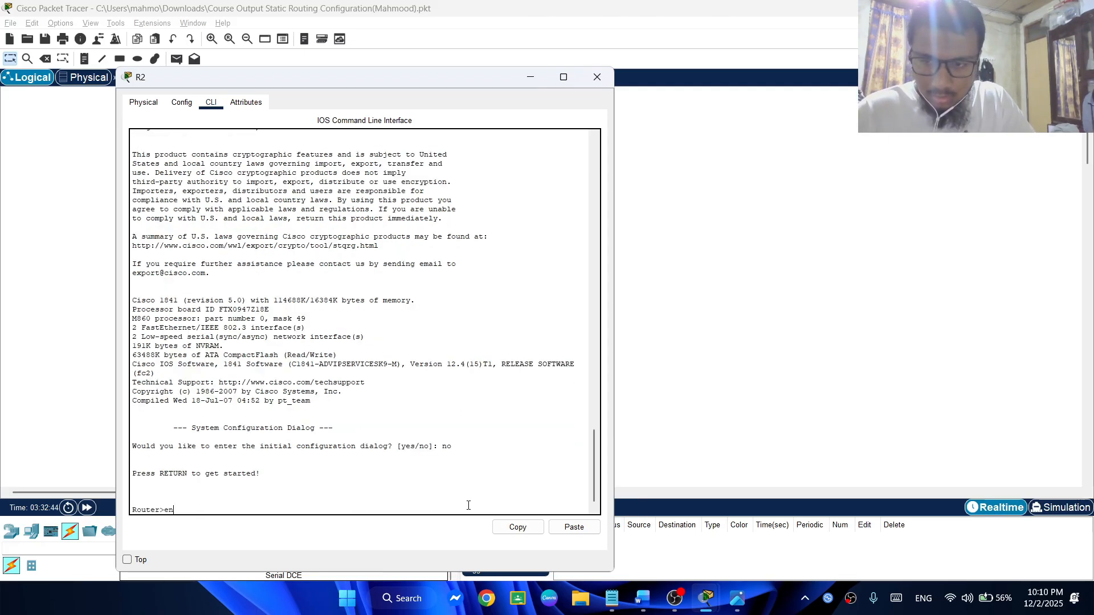
key(Return)
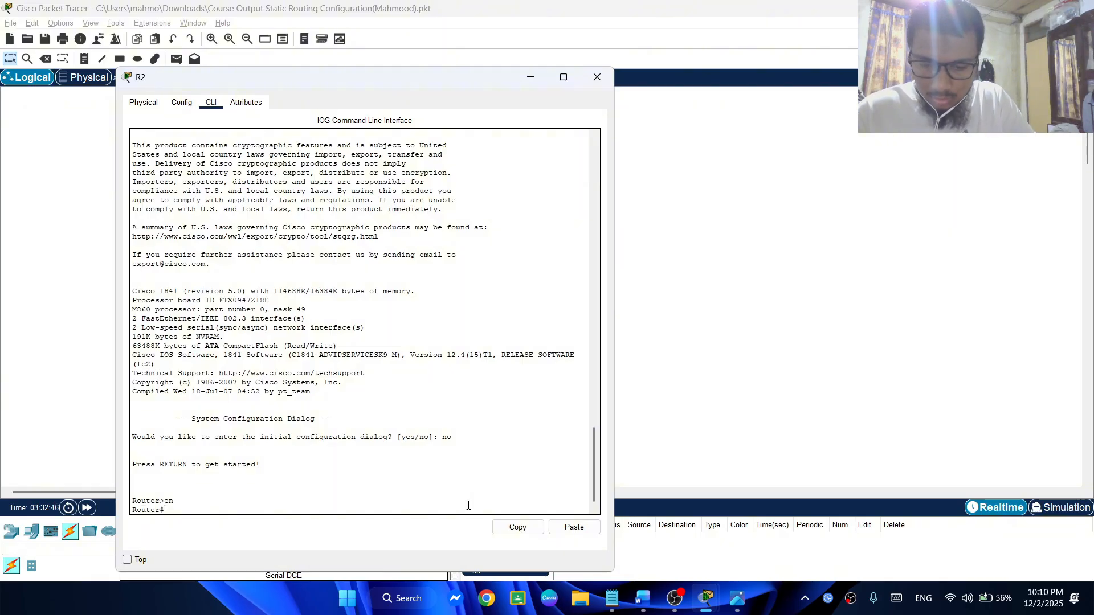
Enter global configuration mode with config t and set the router's hostname to R2
text(conf)
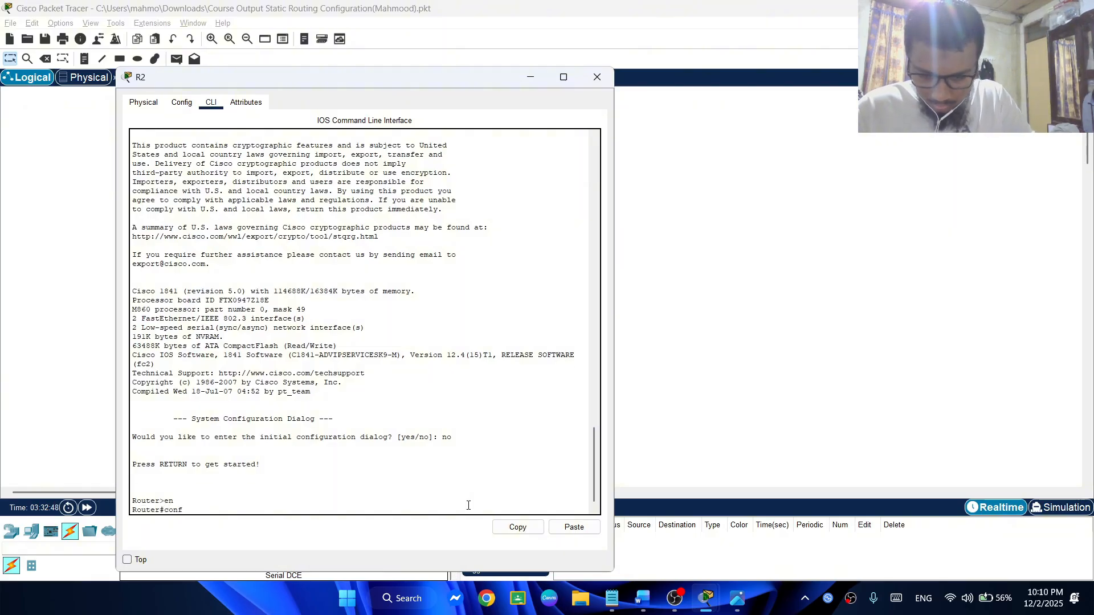
text(ig te)
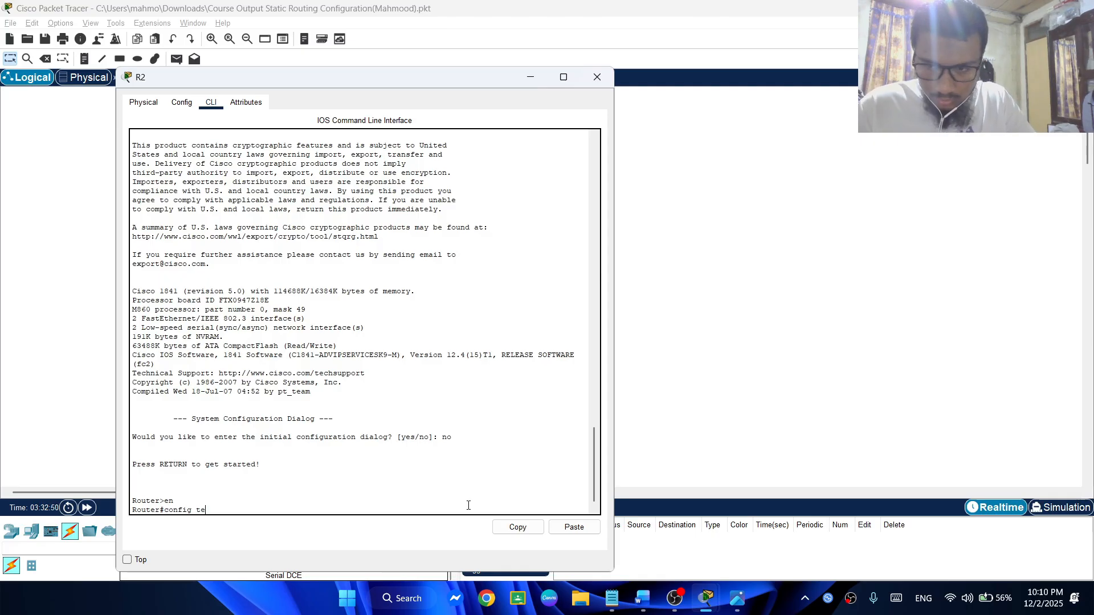
key(Return)
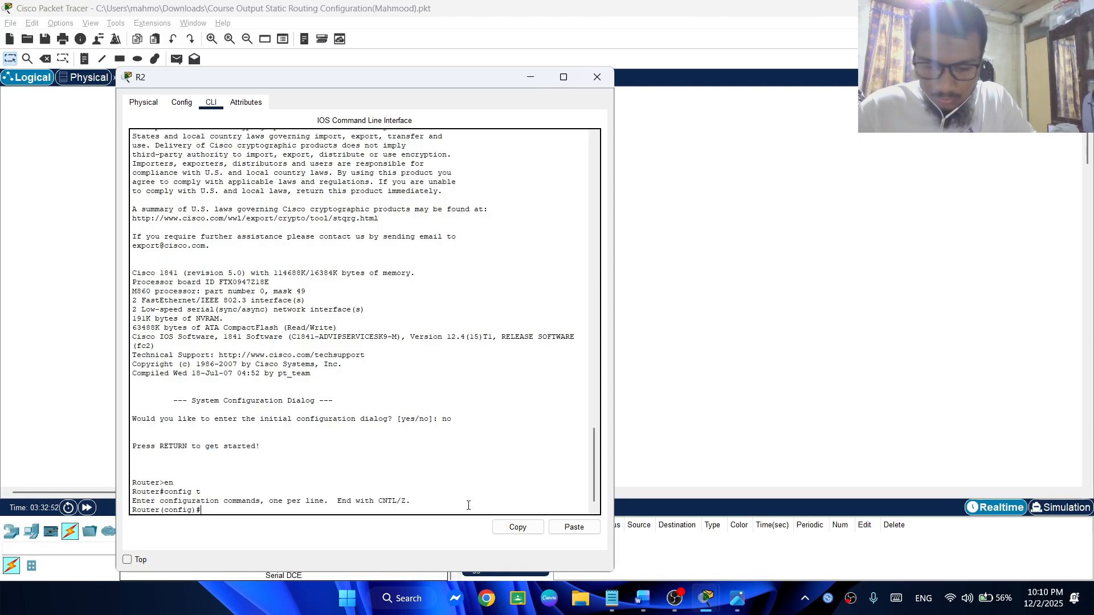
text(hostname)
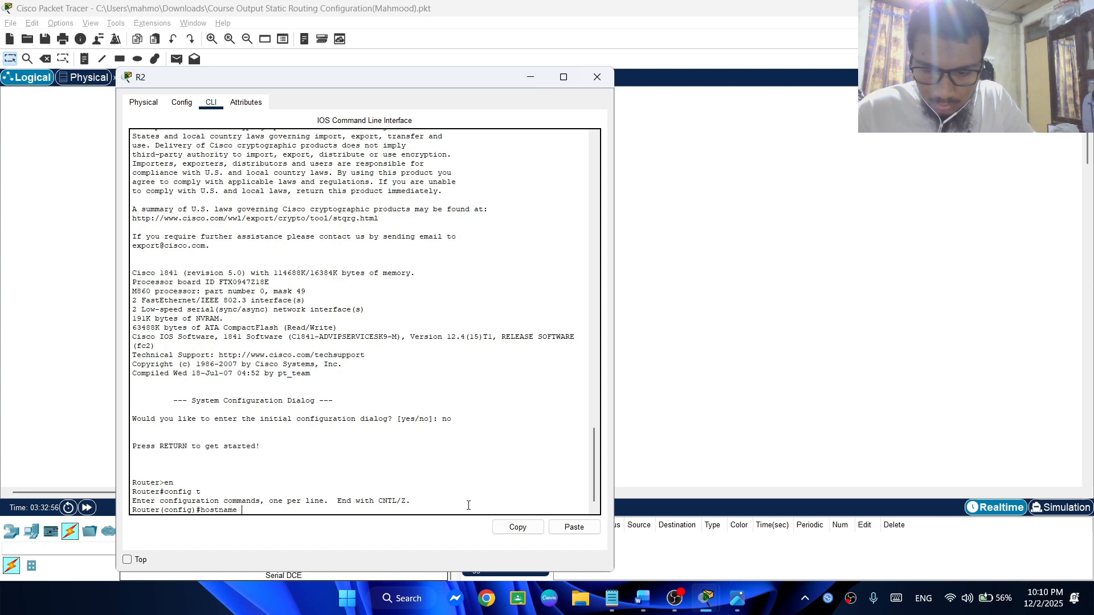
text( R2)
key(Return)
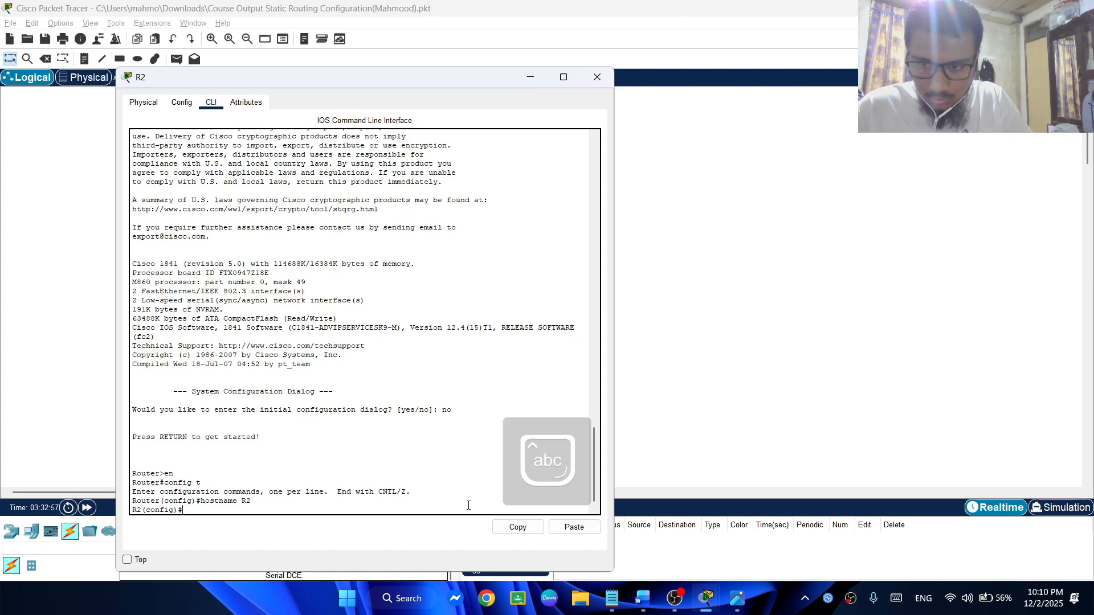
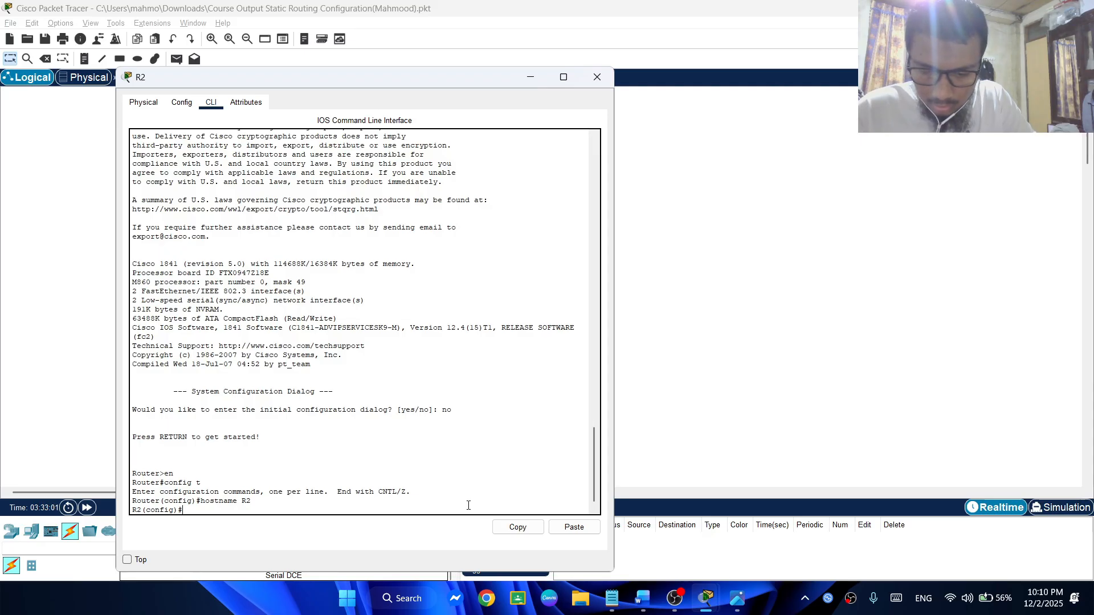
text(motd )
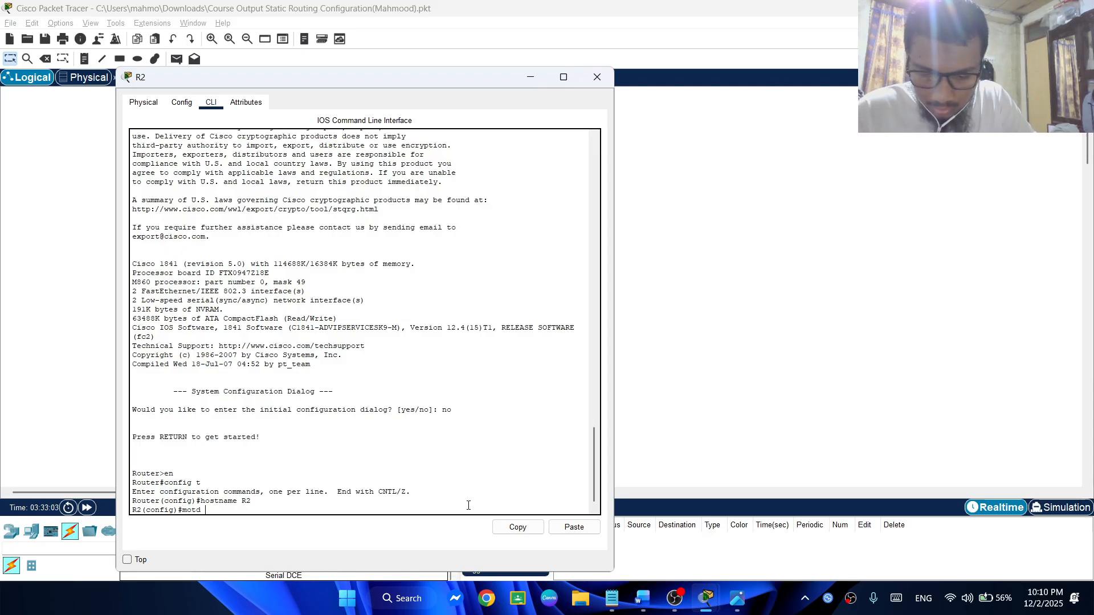
text(banner)
key(BackSpace)
key(BackSpace)
key(BackSpace)
key(BackSpace)
key(BackSpace)
key(BackSpace)
key(BackSpace)
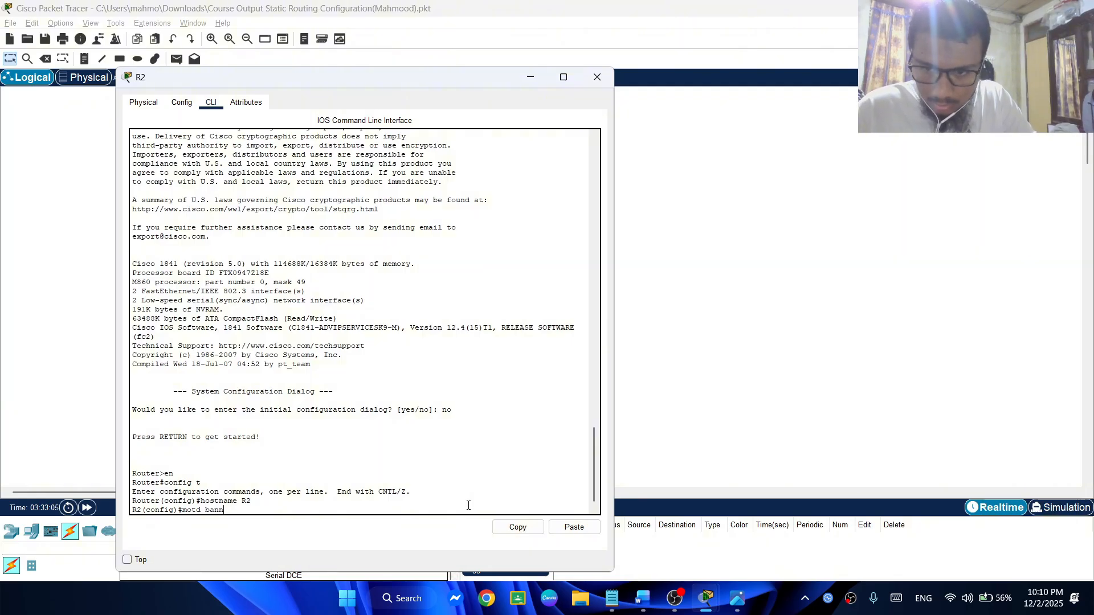
key(BackSpace)
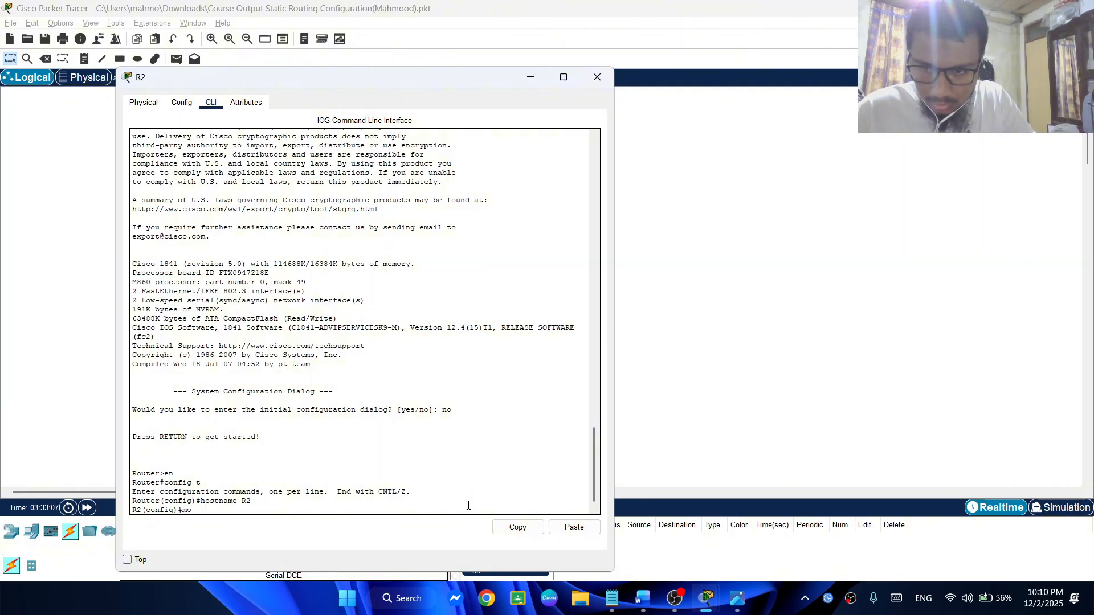
key(BackSpace)
key(BackSpace)
Set R2's message-of-the-day banner to "Unauthorized access is strictly Prohibited!" with # as the delimiter
text(bann)
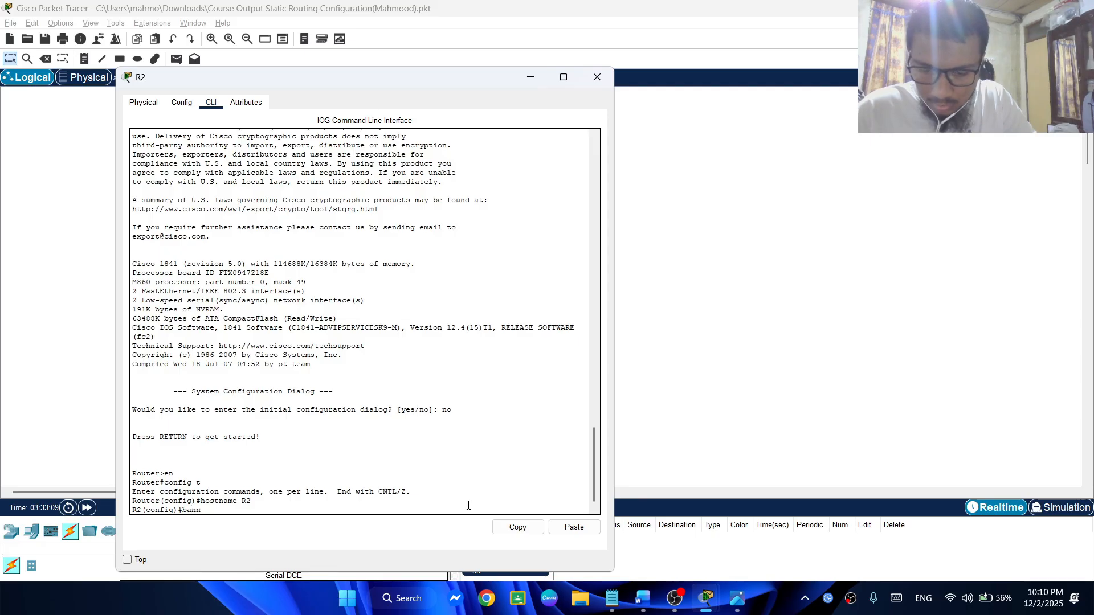
text(er motd )
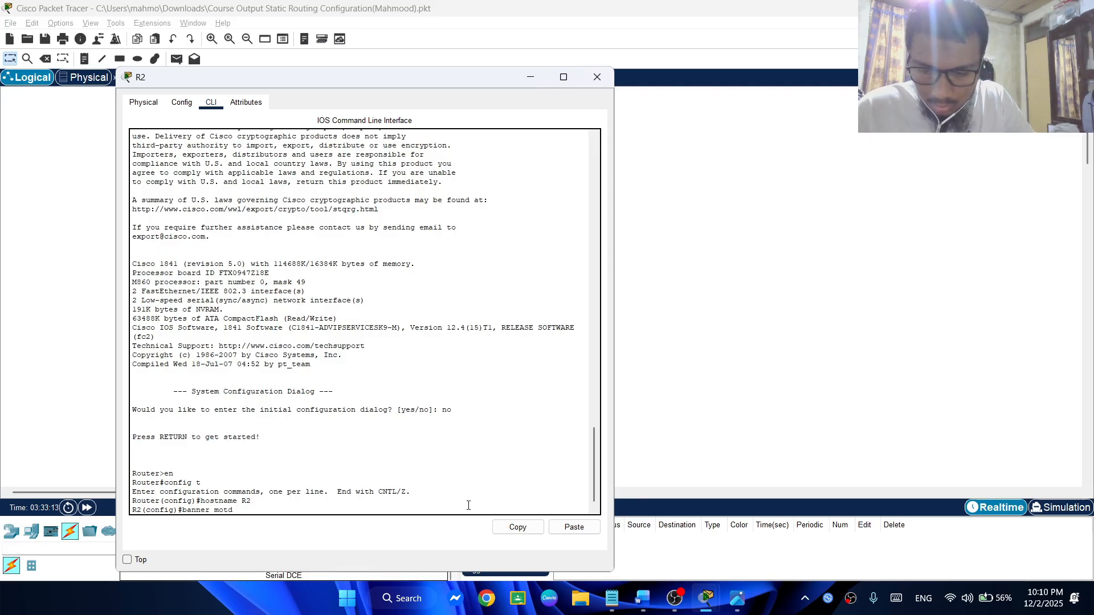
text(#Una)
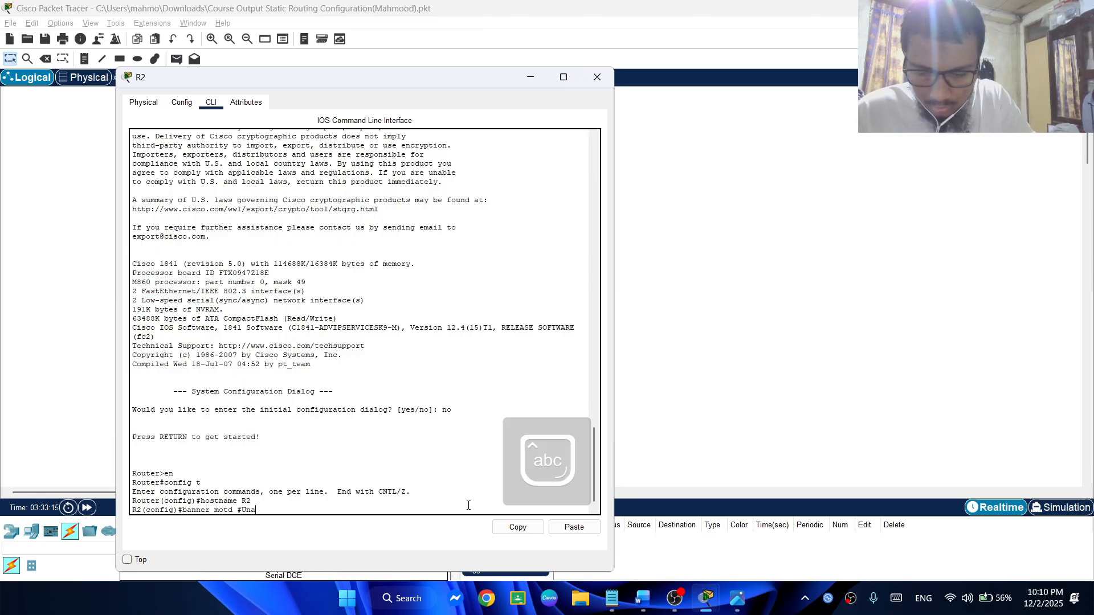
text(uthorized)
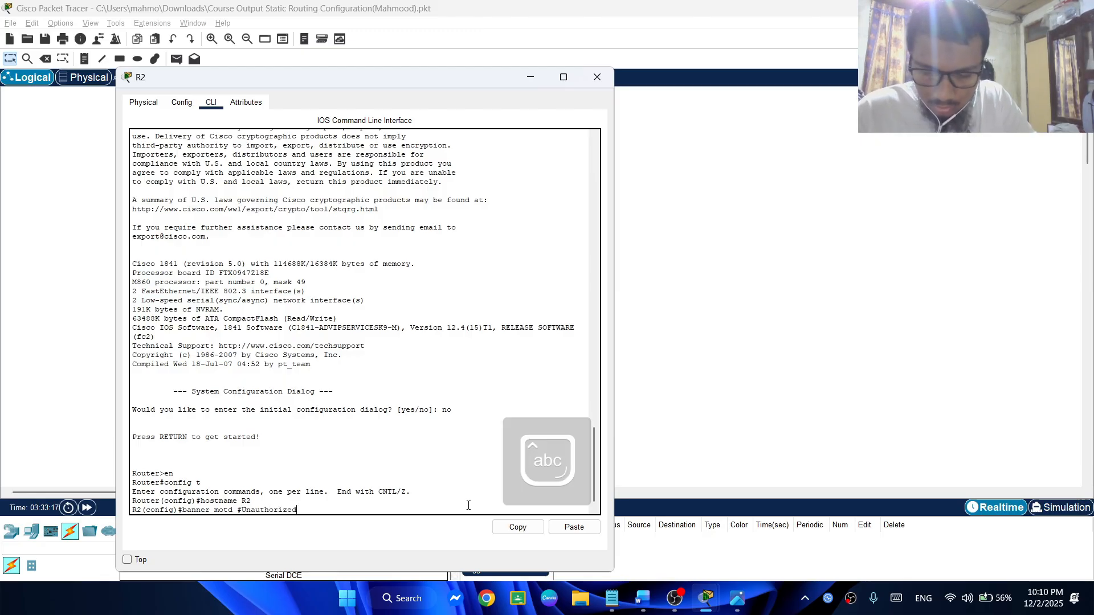
text( acces)
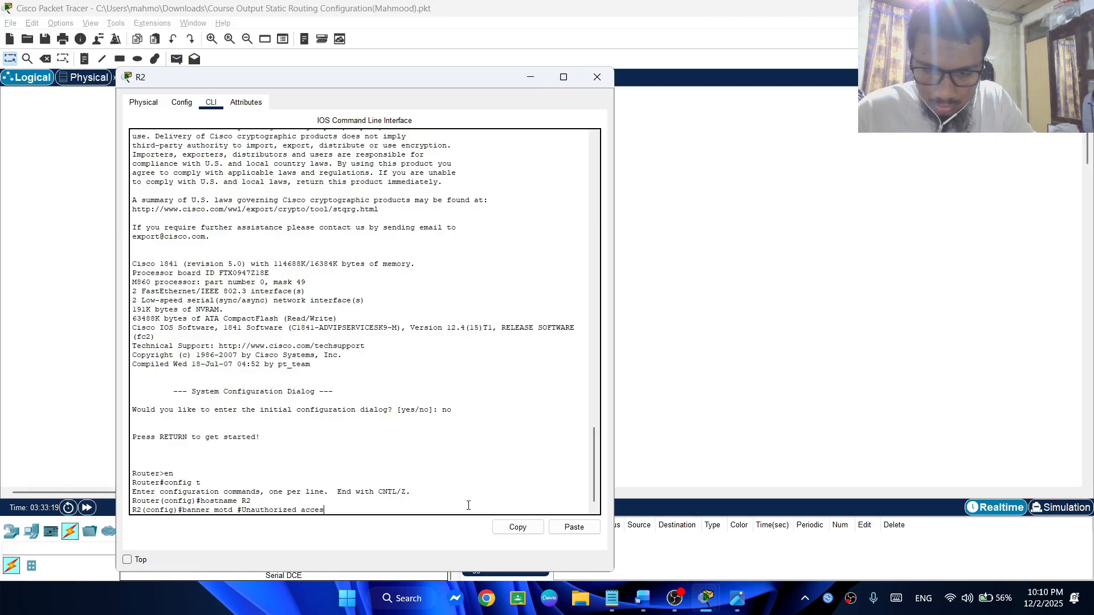
text(s is str)
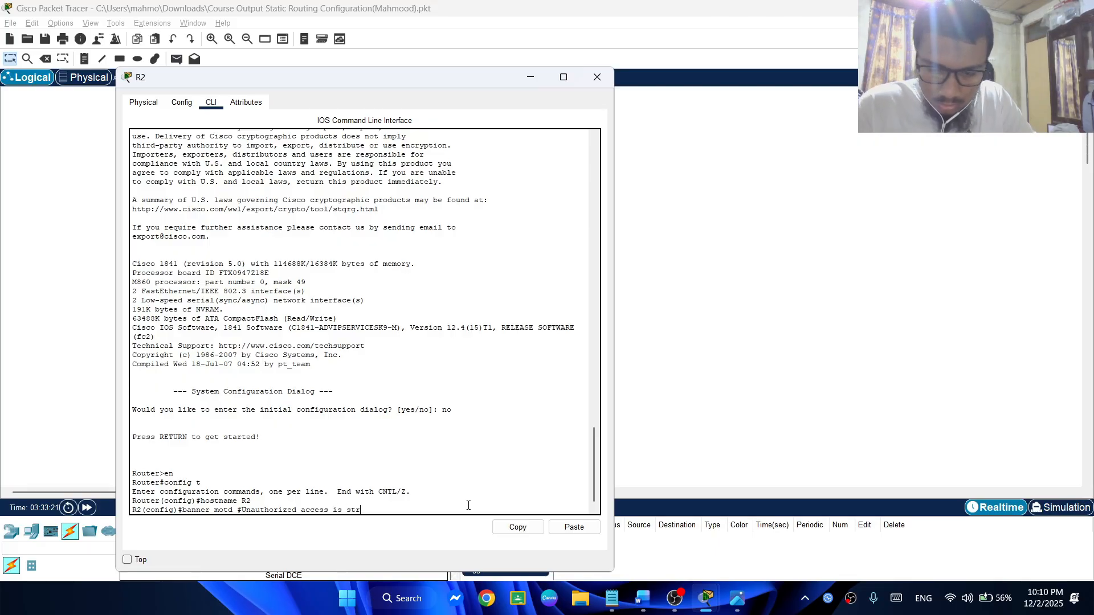
text(ictly)
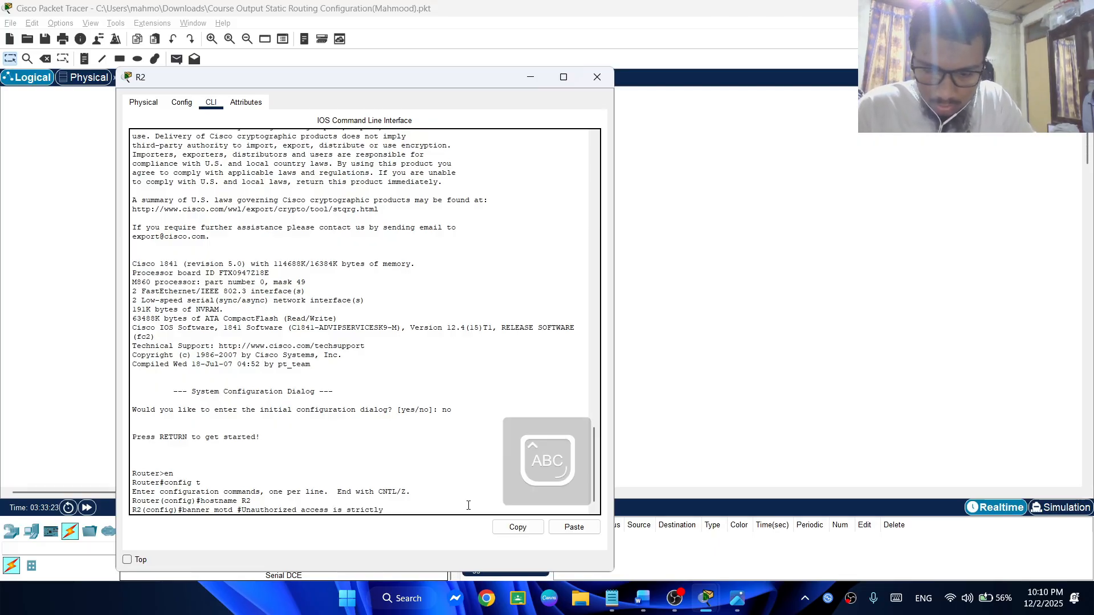
text( Pro)
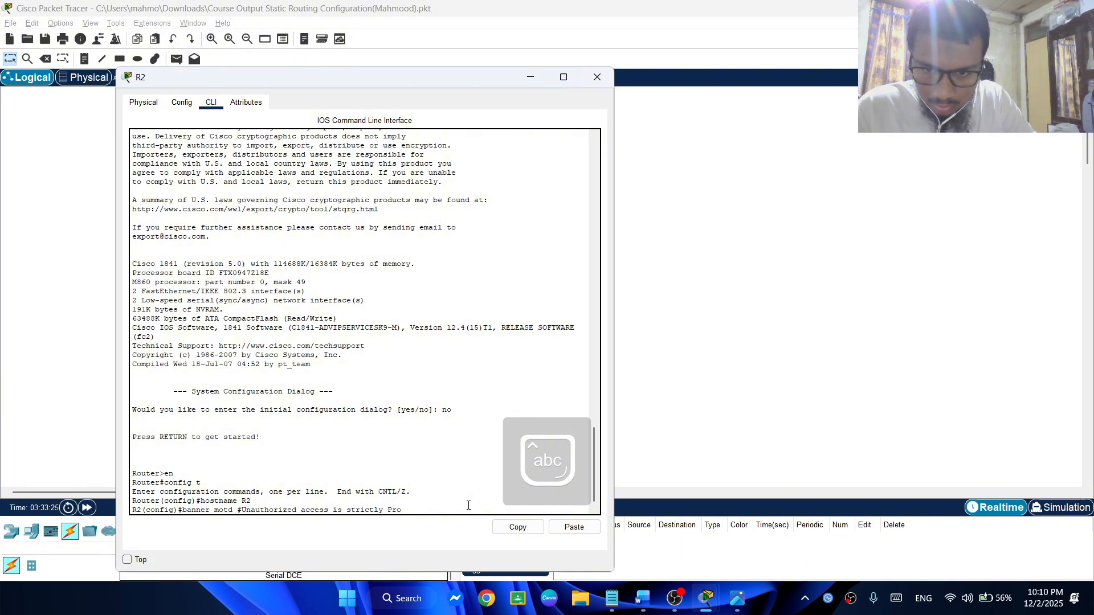
text(hibited)
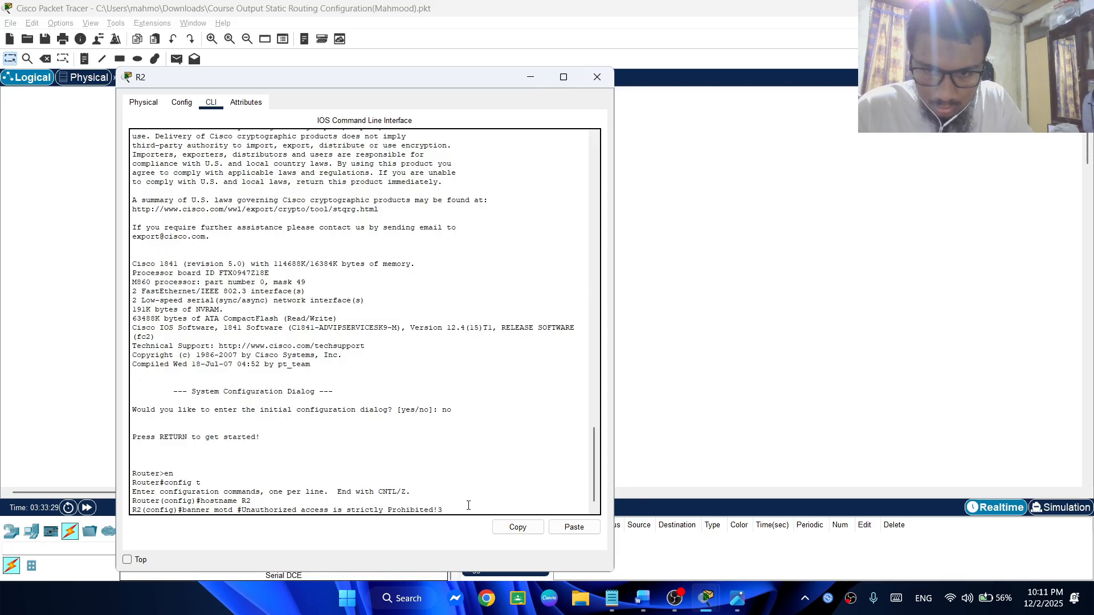
text(!3)
key(BackSpace)
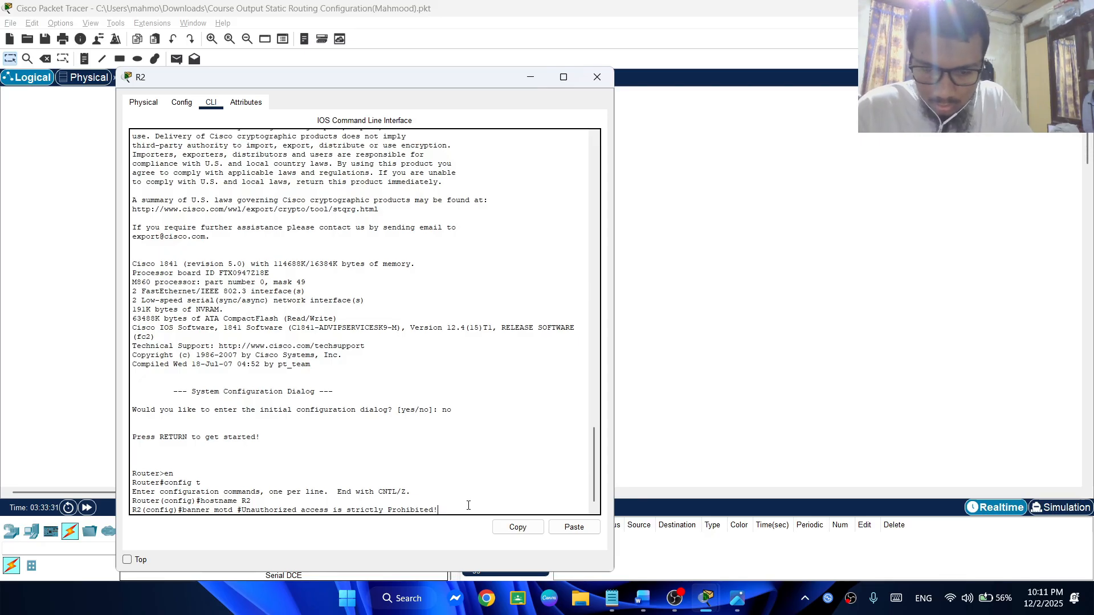
text(#)
key(Return)
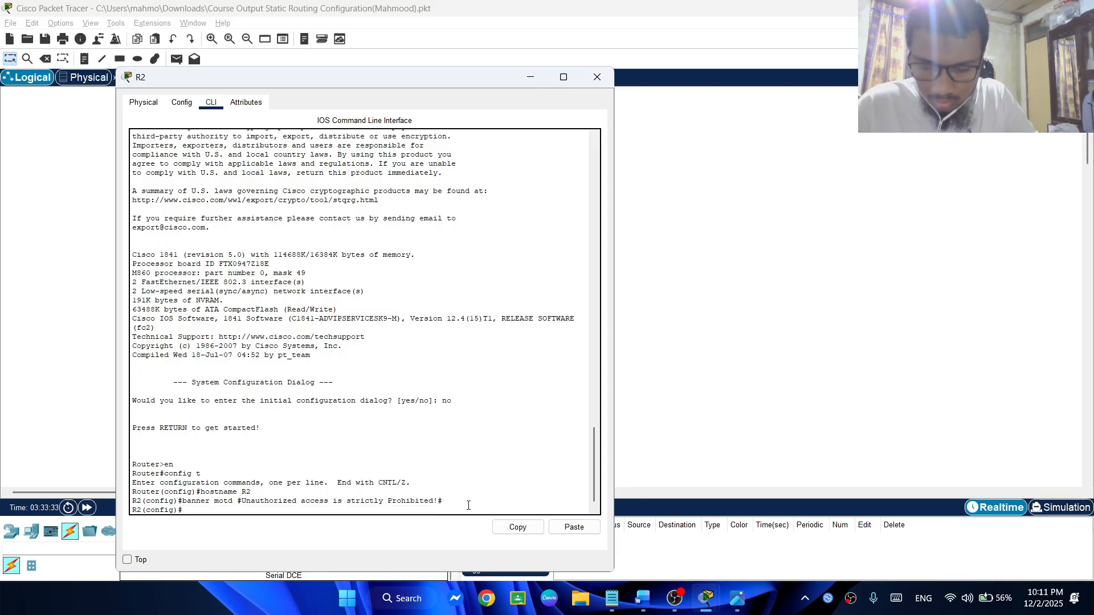
Disable DNS lookup on R2 with no ip domain-lookup
text(no ip)
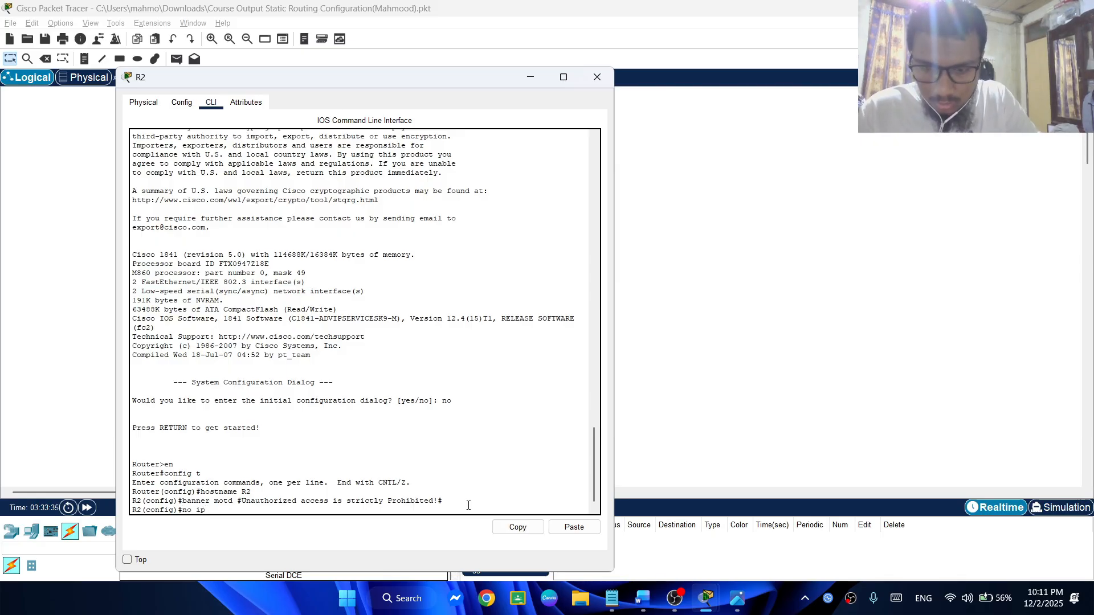
text( domain)
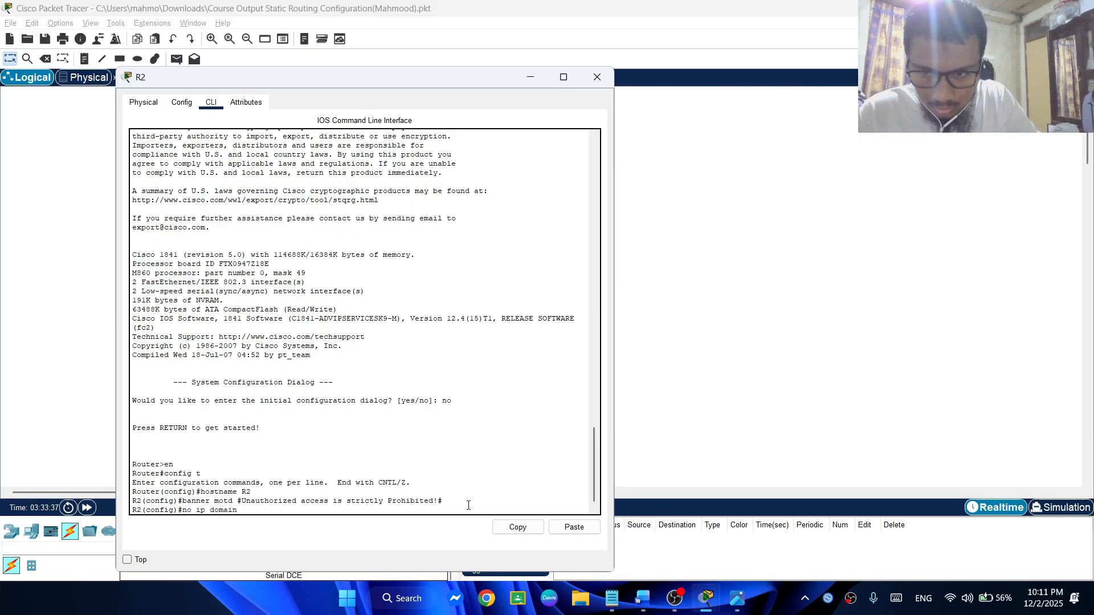
text(-lookup)
key(Return)
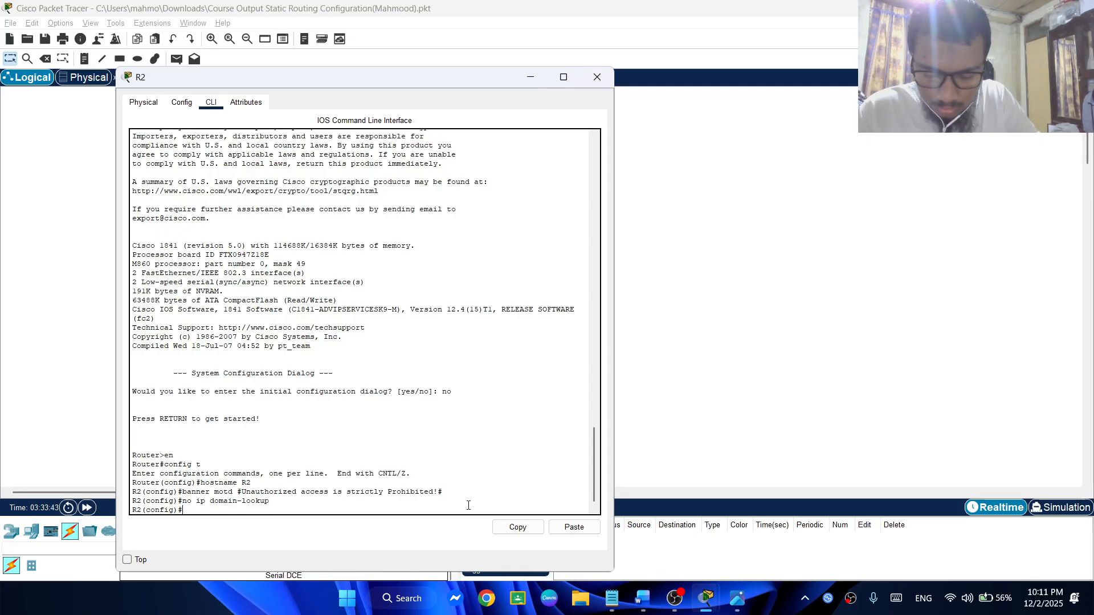
Set R2's privileged-mode password with the enable secret command
text(ena)
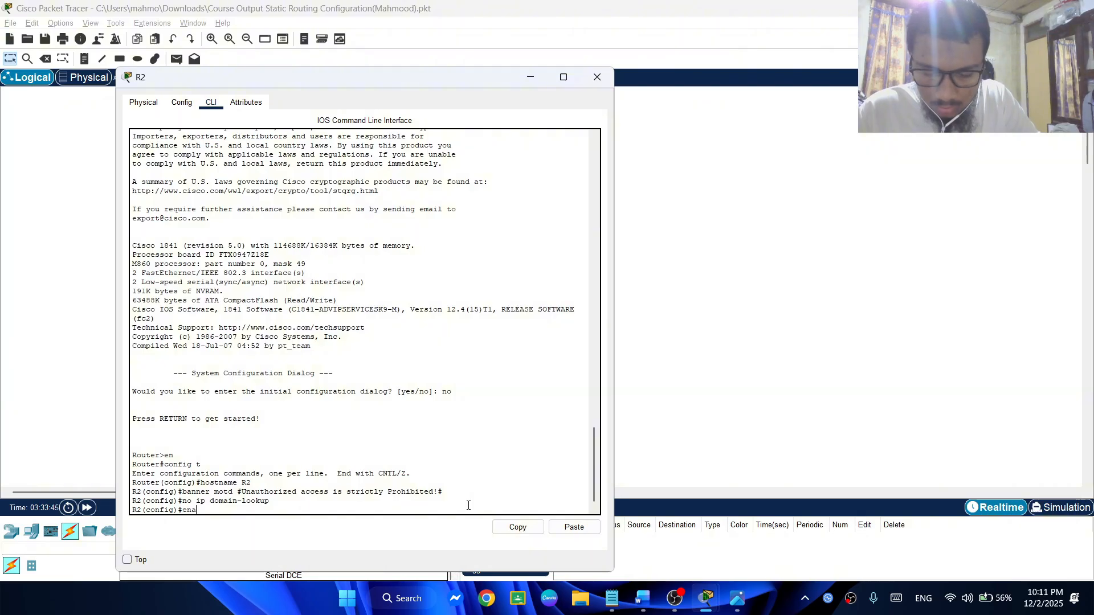
text(bel)
key(BackSpace)
key(BackSpace)
text(le)
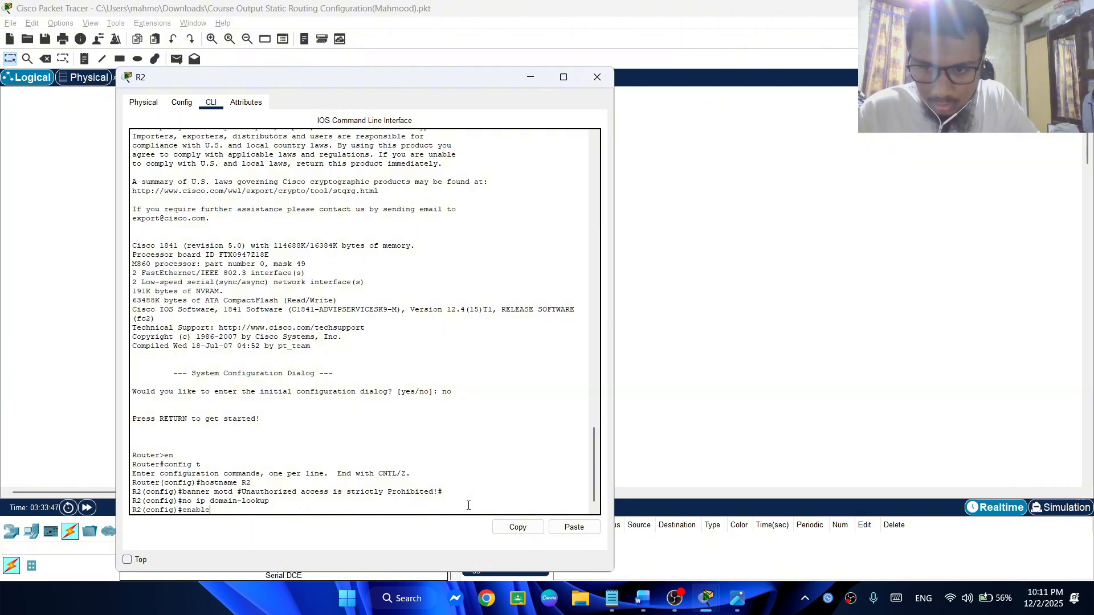
text( secret)
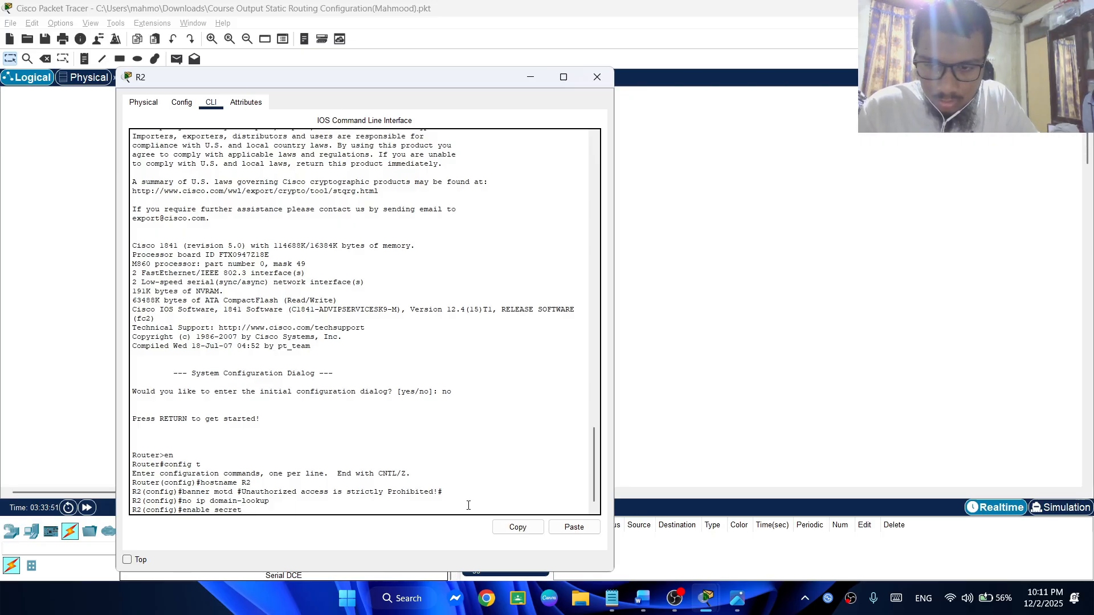
text( 1234)
key(Return)
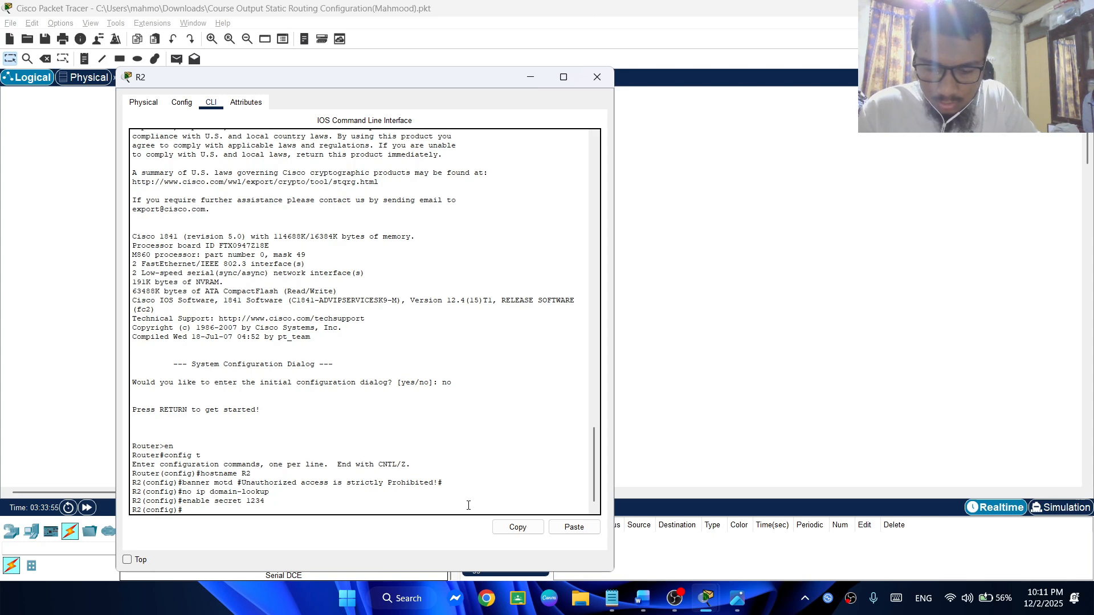
text(con)
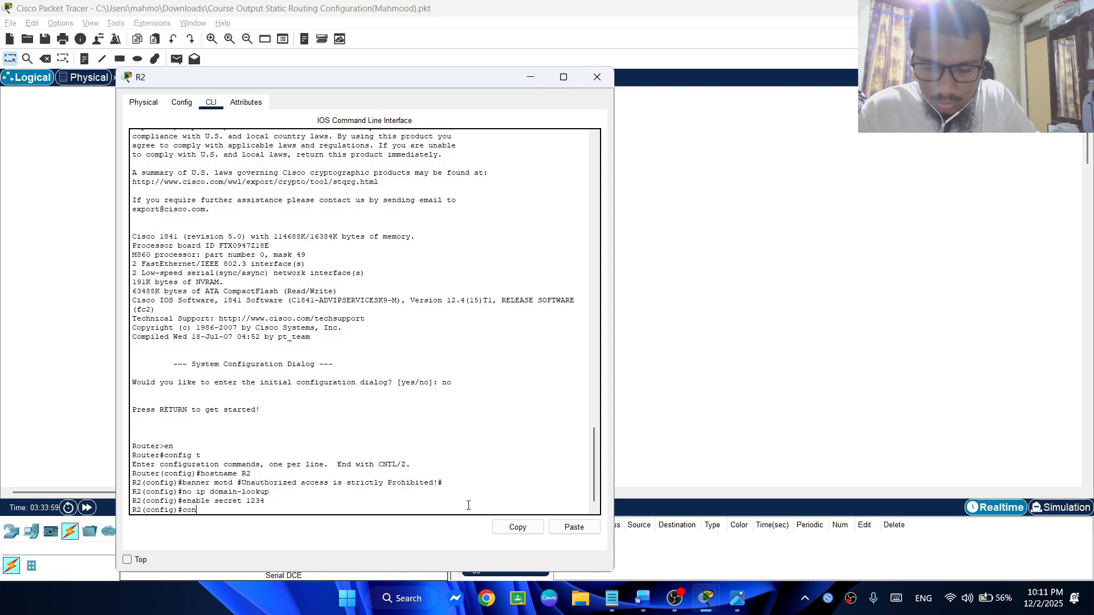
key(BackSpace)
key(BackSpace)
key(BackSpace)
Enter R2's console line with line con 0, set the console password and enable login
text(line con)
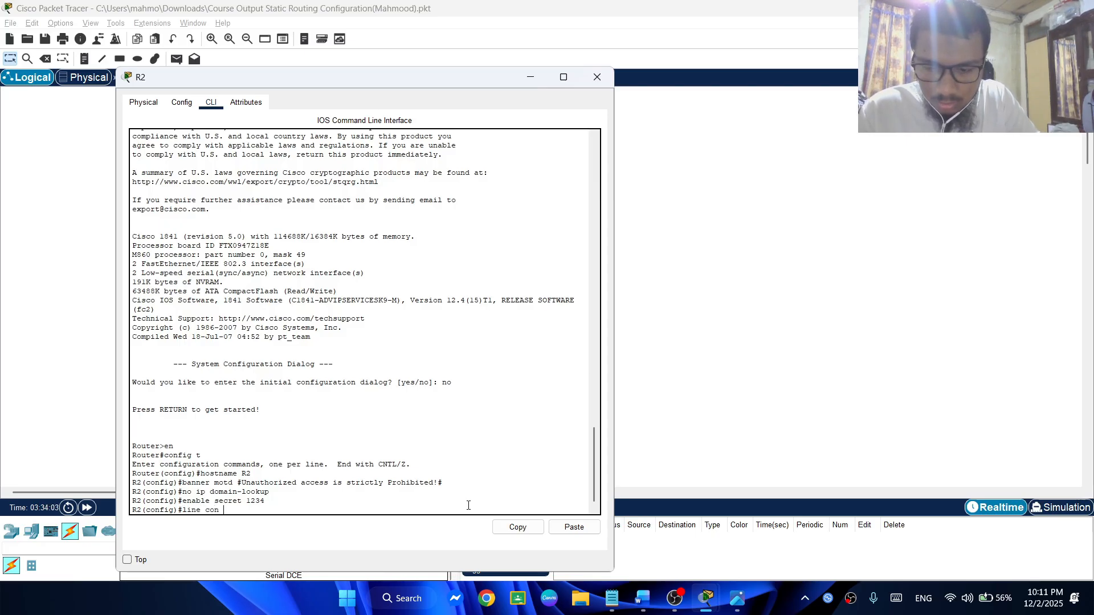
text( 0)
key(Return)
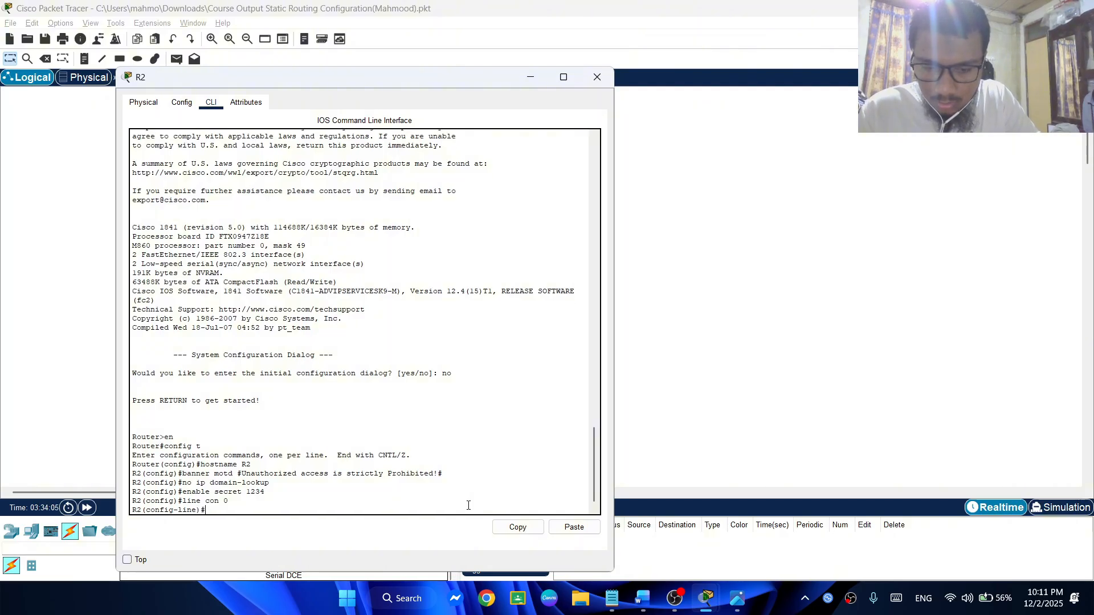
text(password 1234)
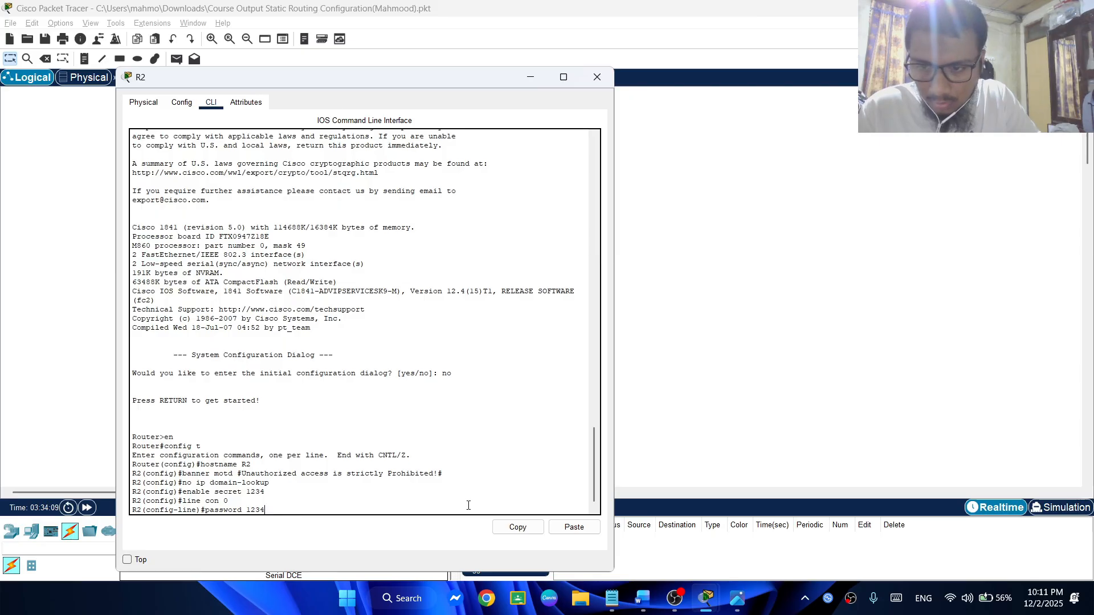
key(Return)
text(line)#l)
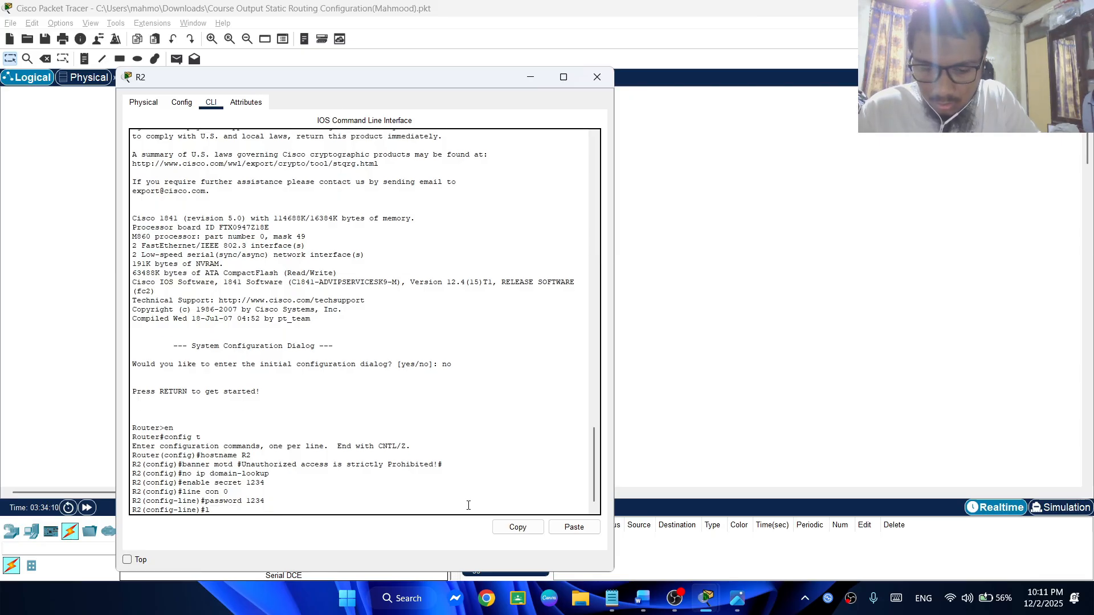
text(ogin)
key(Return)
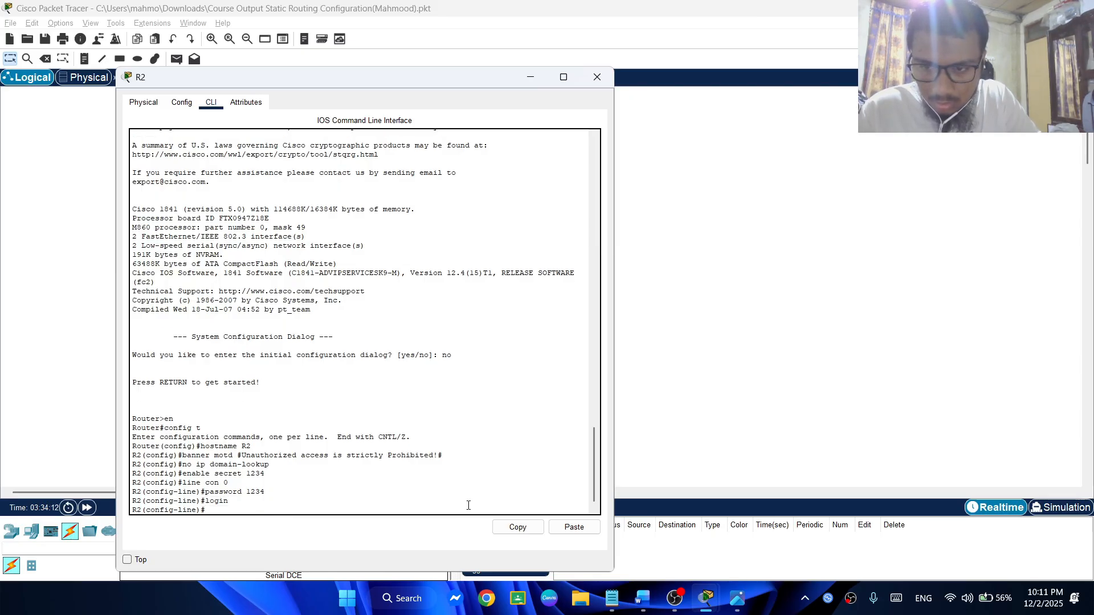
Enter R2's virtual terminal line with line vty 04, set the line password and enable login
text(l)
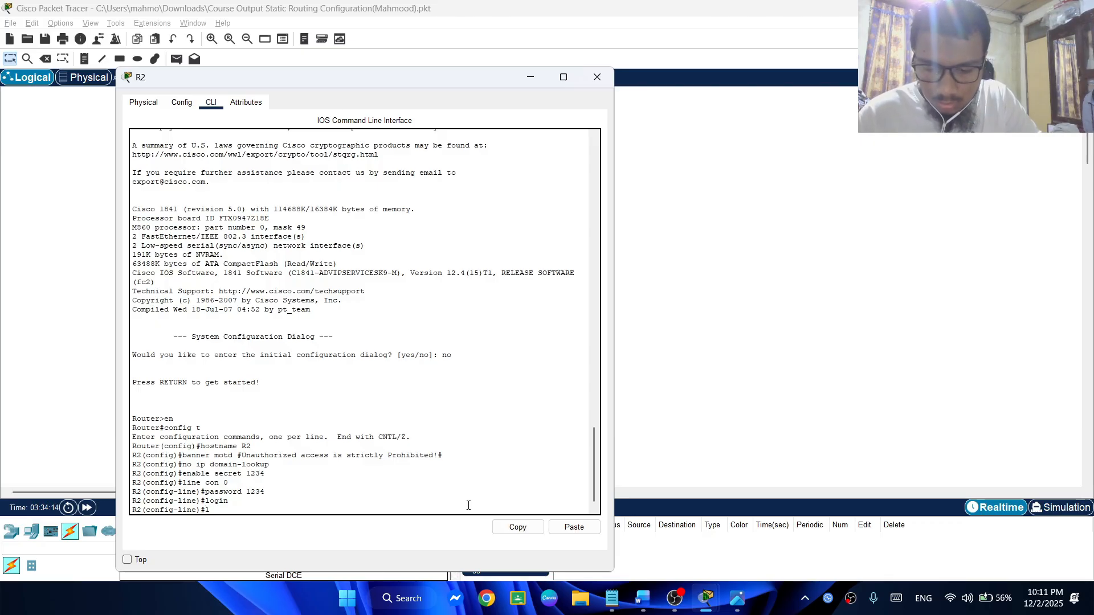
text(i)
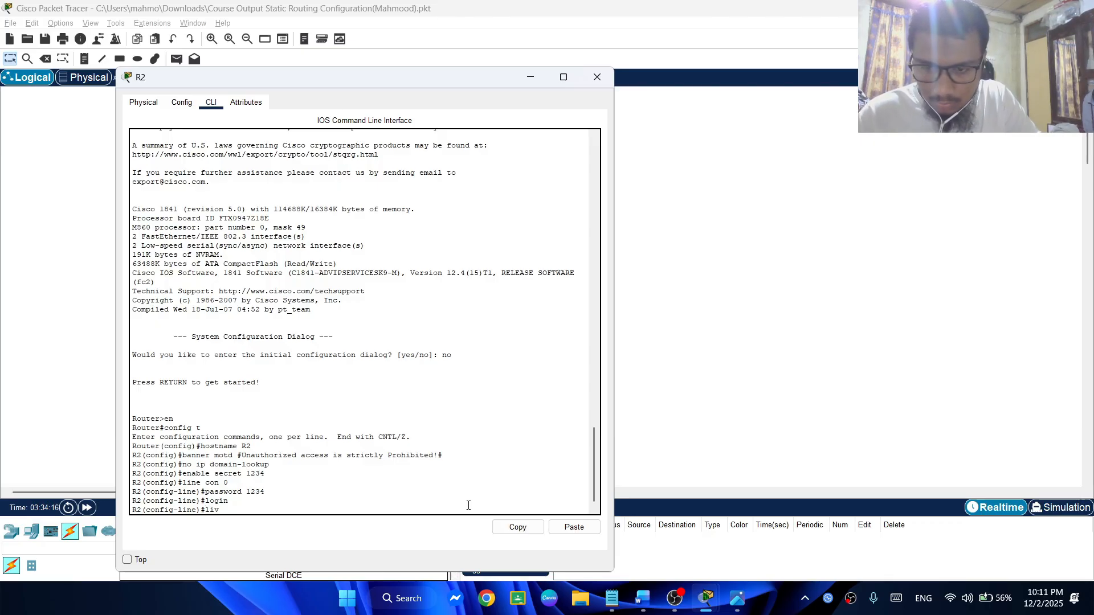
text(ne vty)
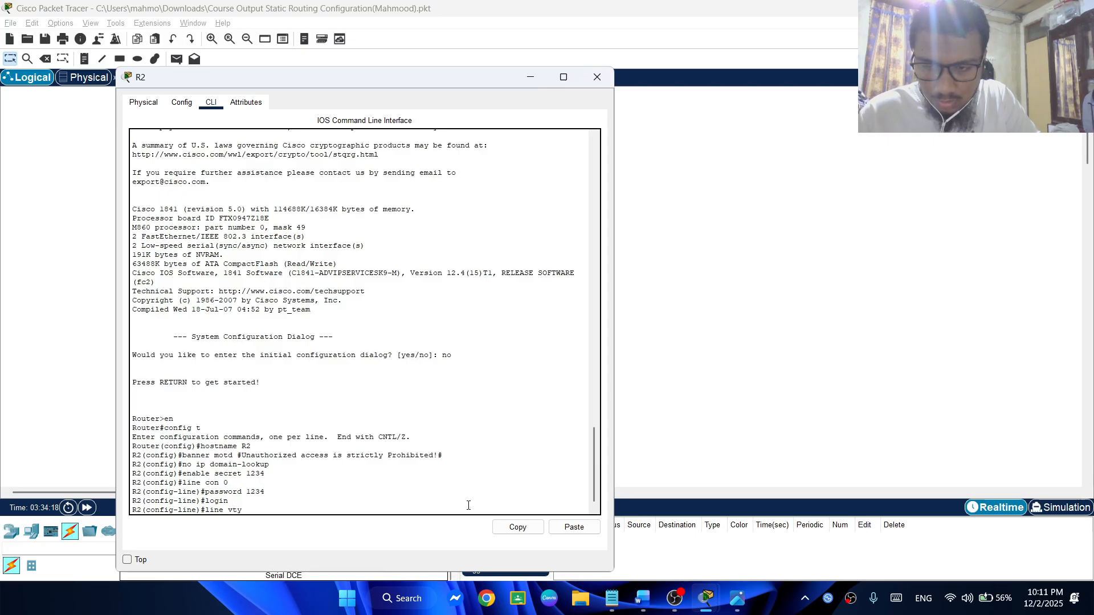
text( 0)
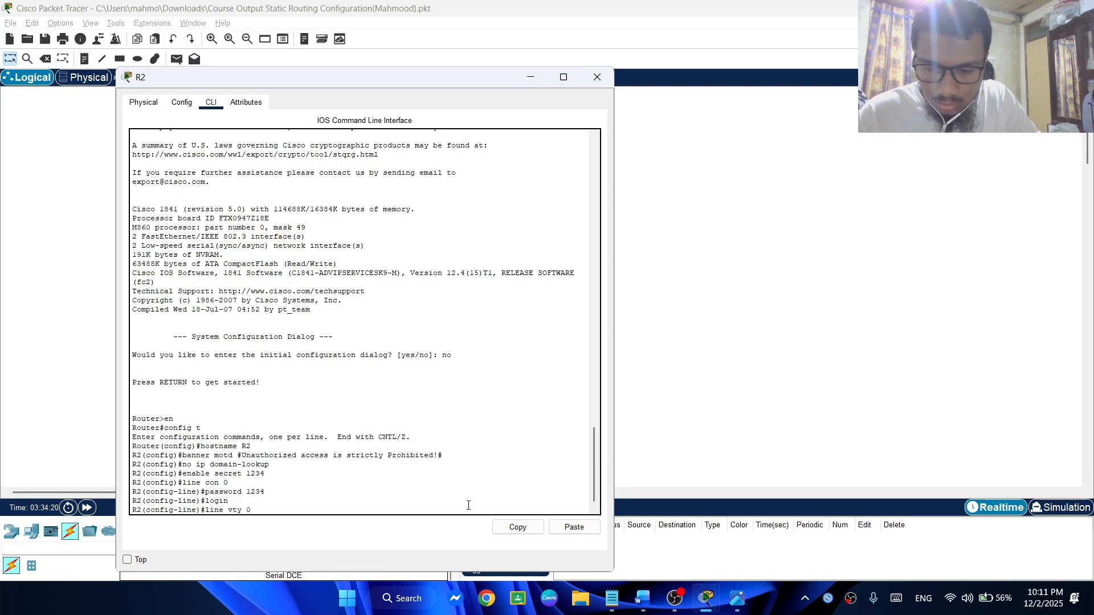
text(4)
key(Return)
text(pas)
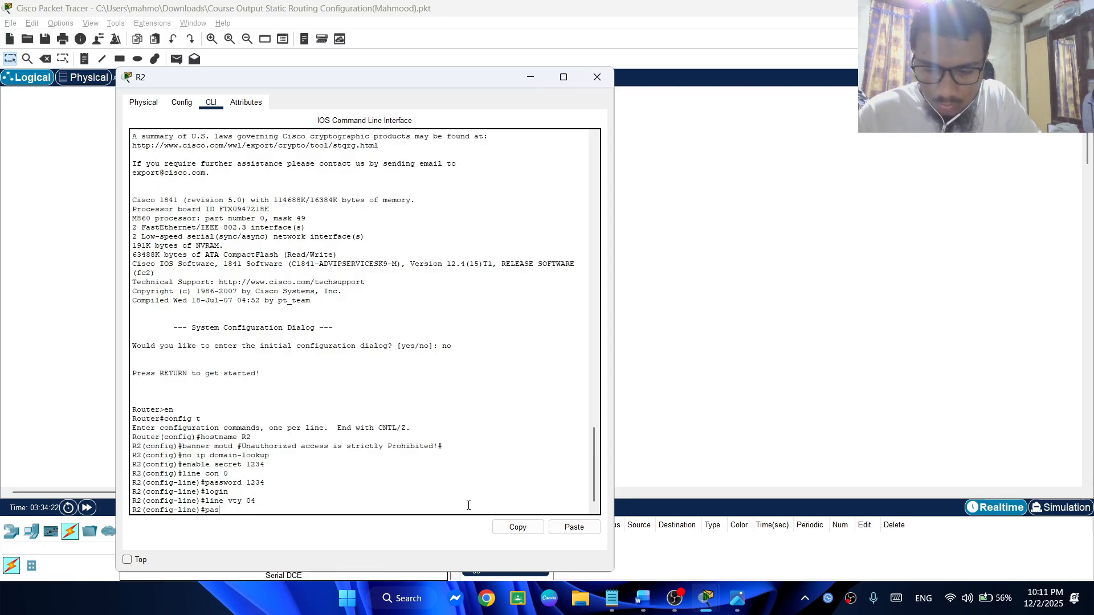
text(sword 1)
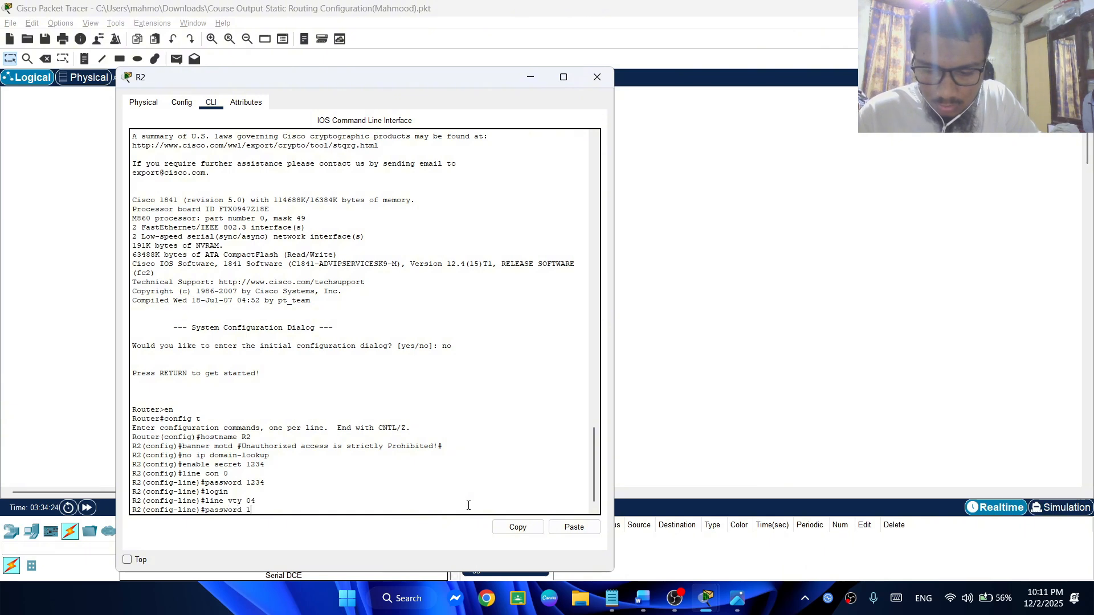
text(234)
key(Return)
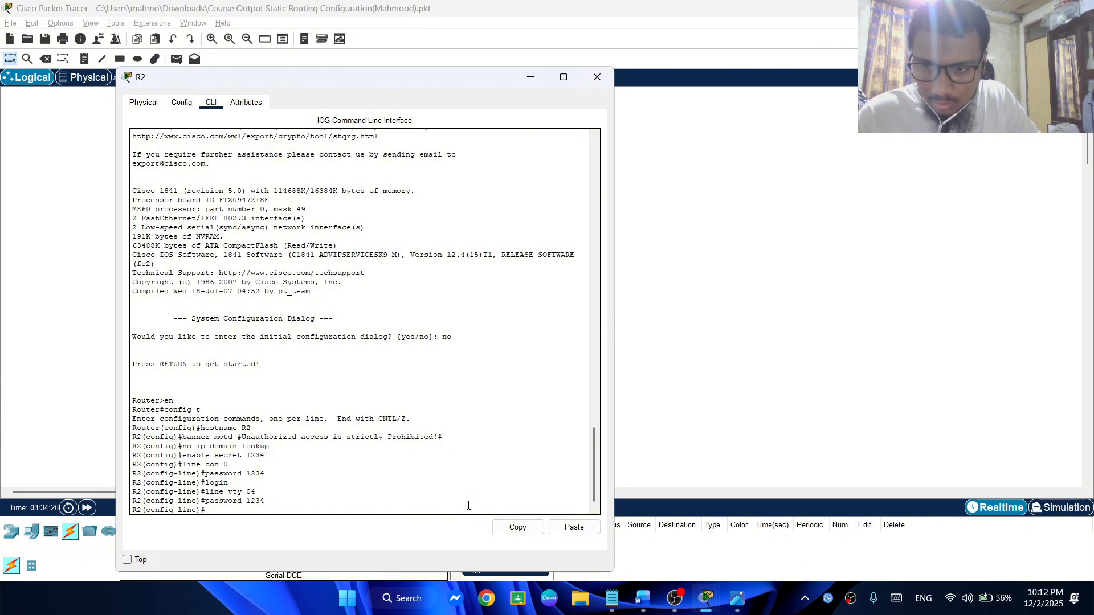
text(login)
key(Return)
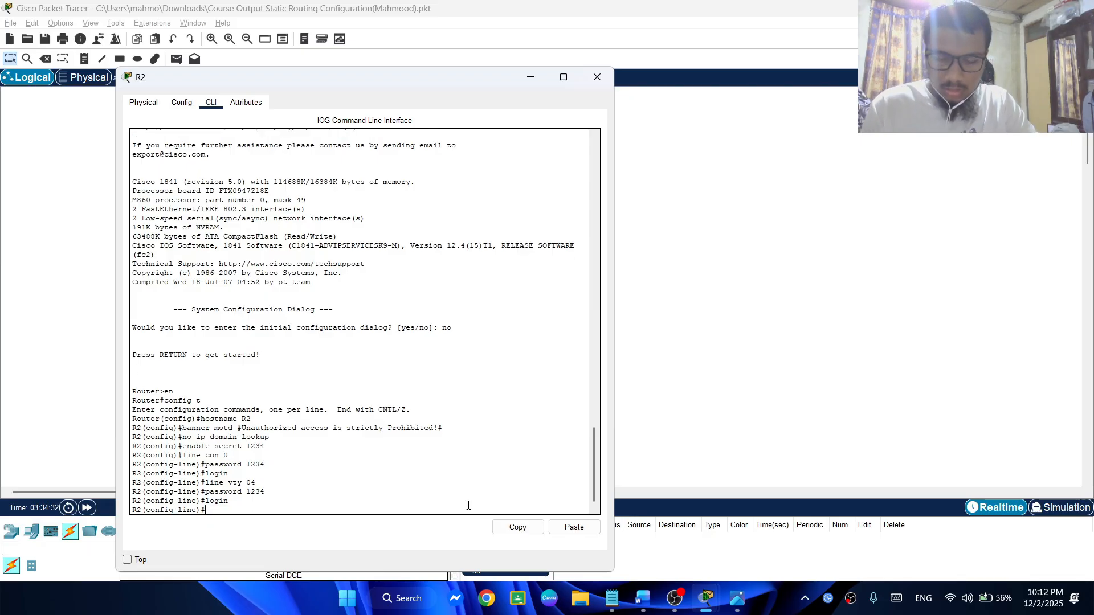
Enter interface configuration mode for Fa0/0 on R2 with interface Fa0/0
text(i)
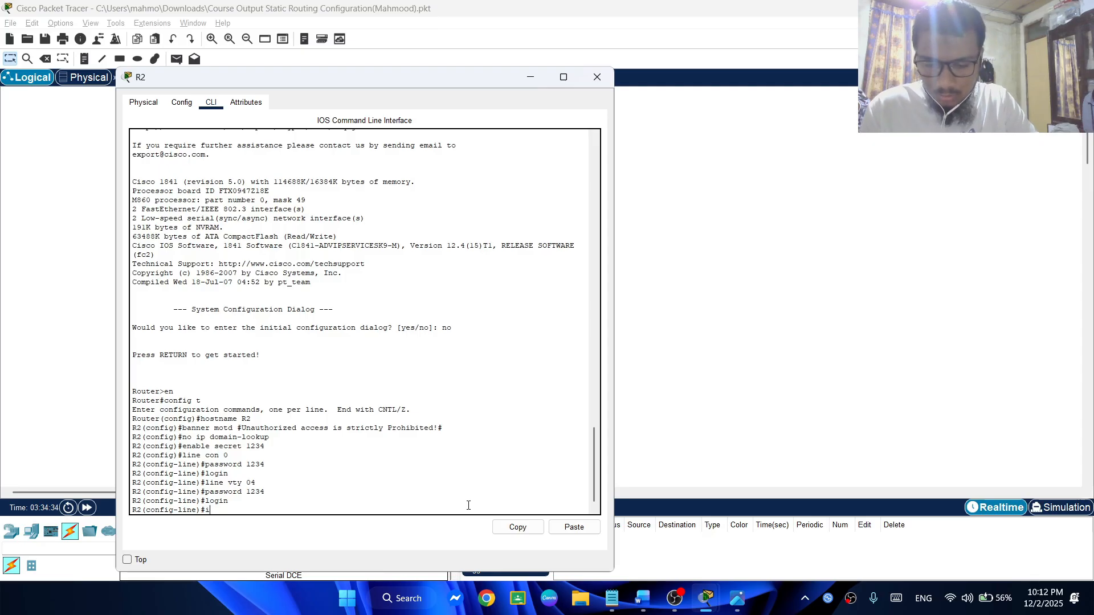
text(nterfa)
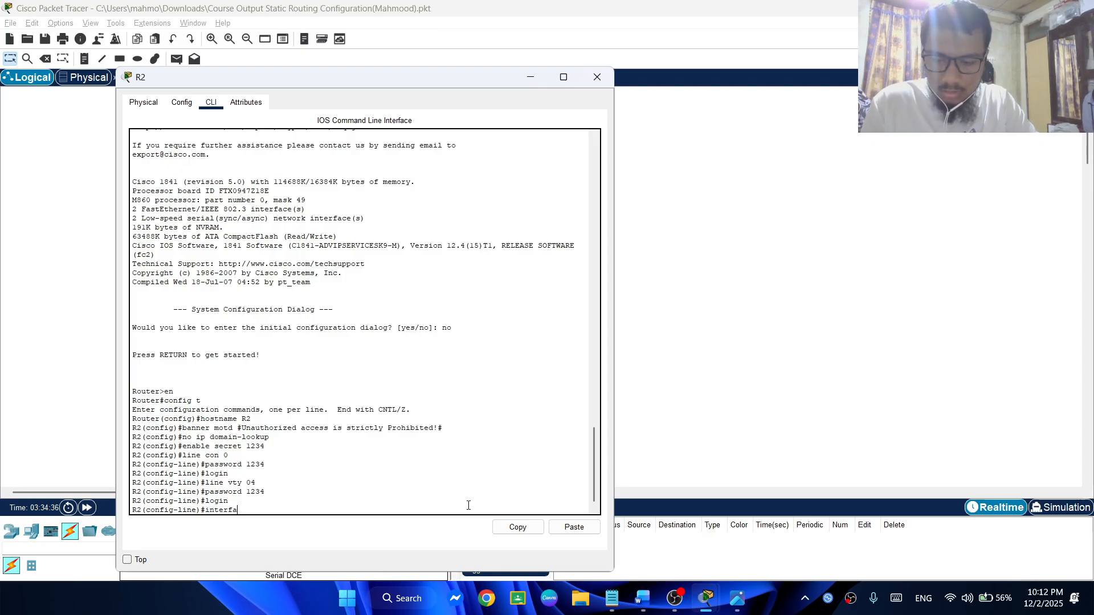
text(ce F)
key(Caps_Lock)
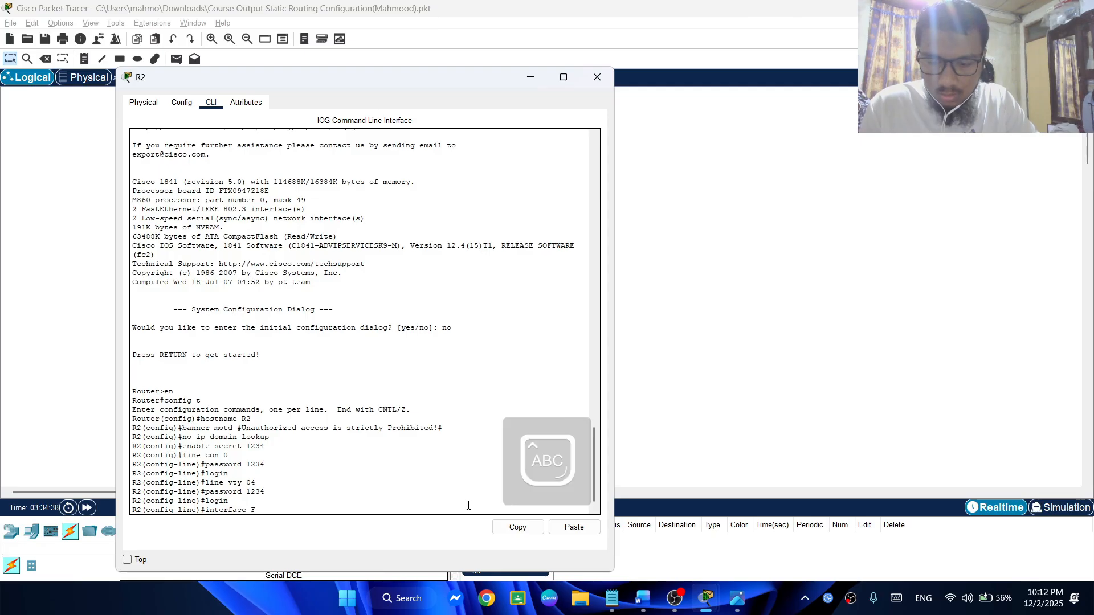
text(a0)
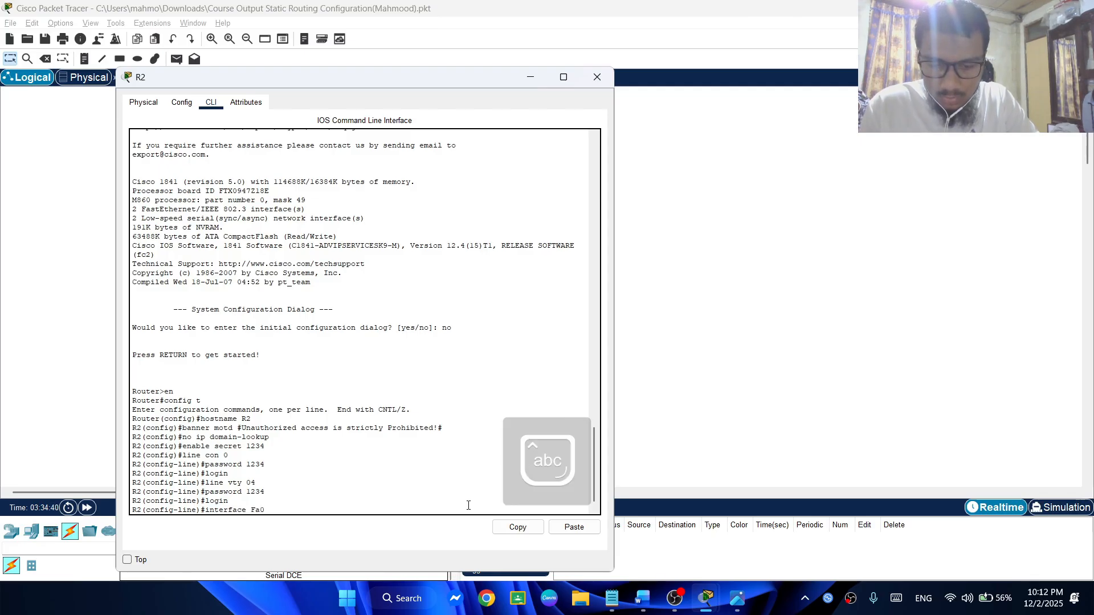
text(/0)
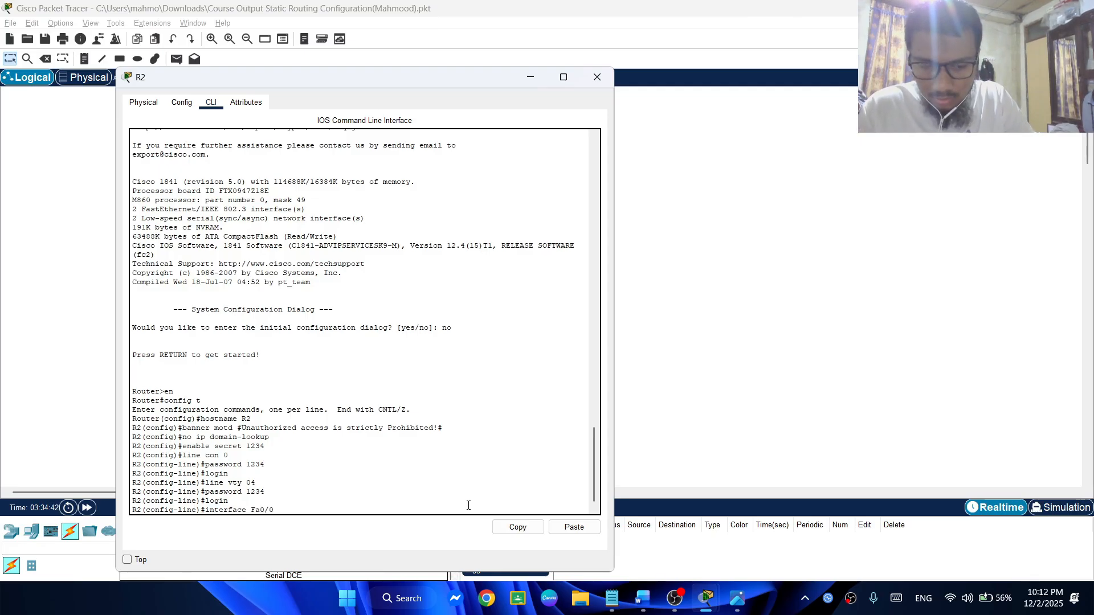
key(Return)
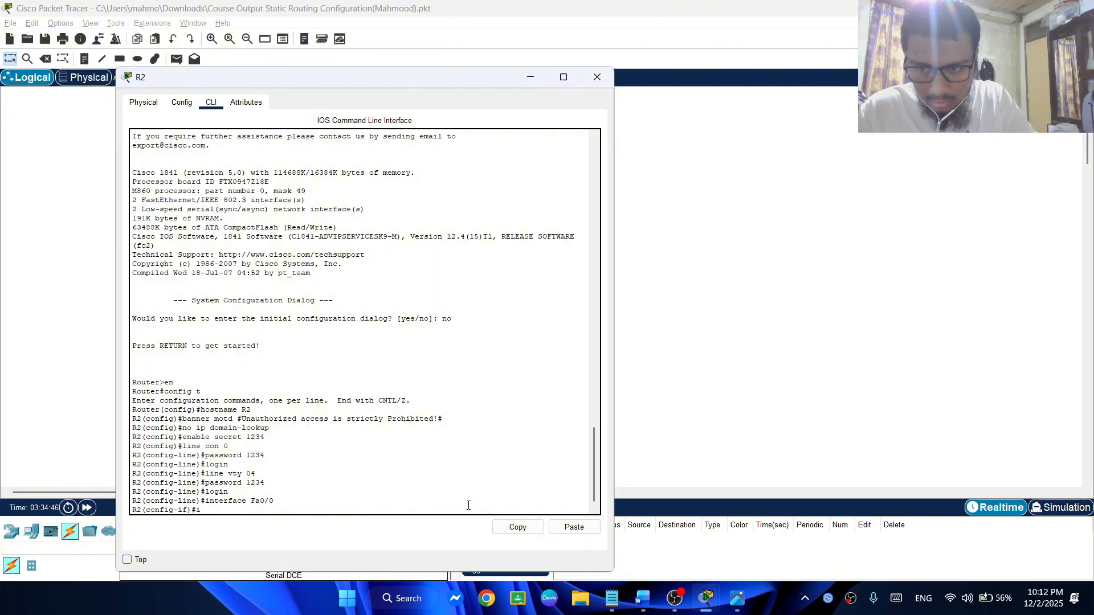
Begin the ip address command for Fa0/0 and bring up the Notepad notes listing R2's interface addresses alongside the CLI
text(ip a)
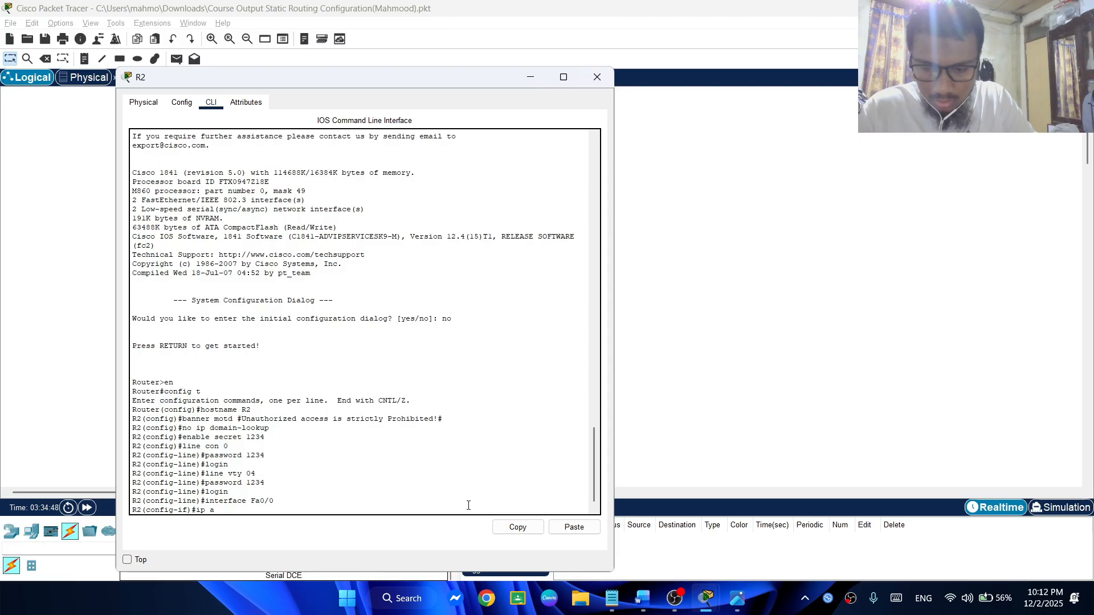
text(ddress)
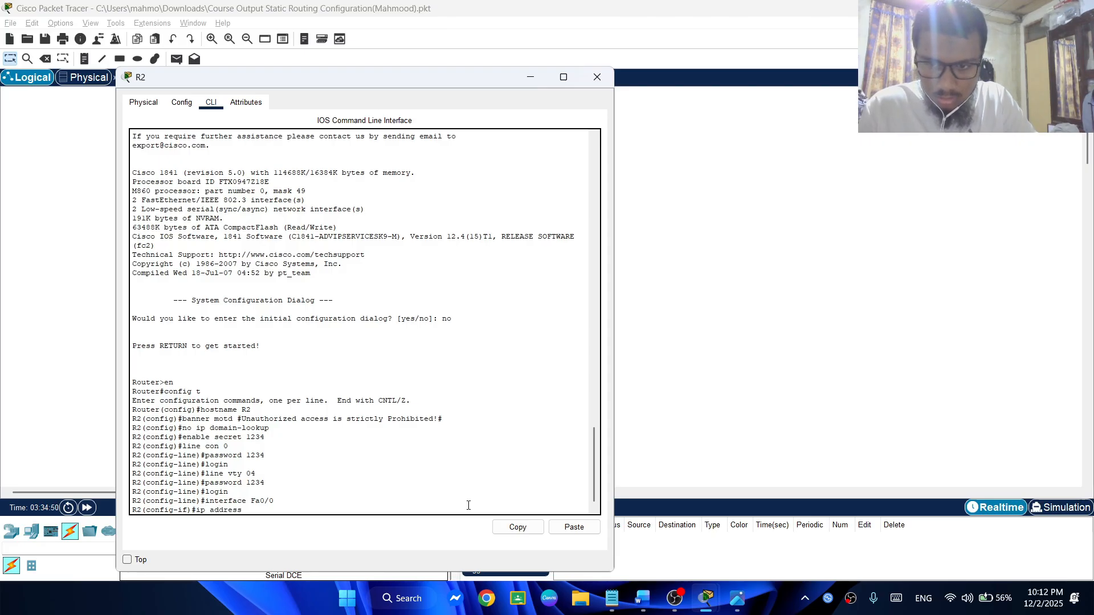
key(alt+Tab)
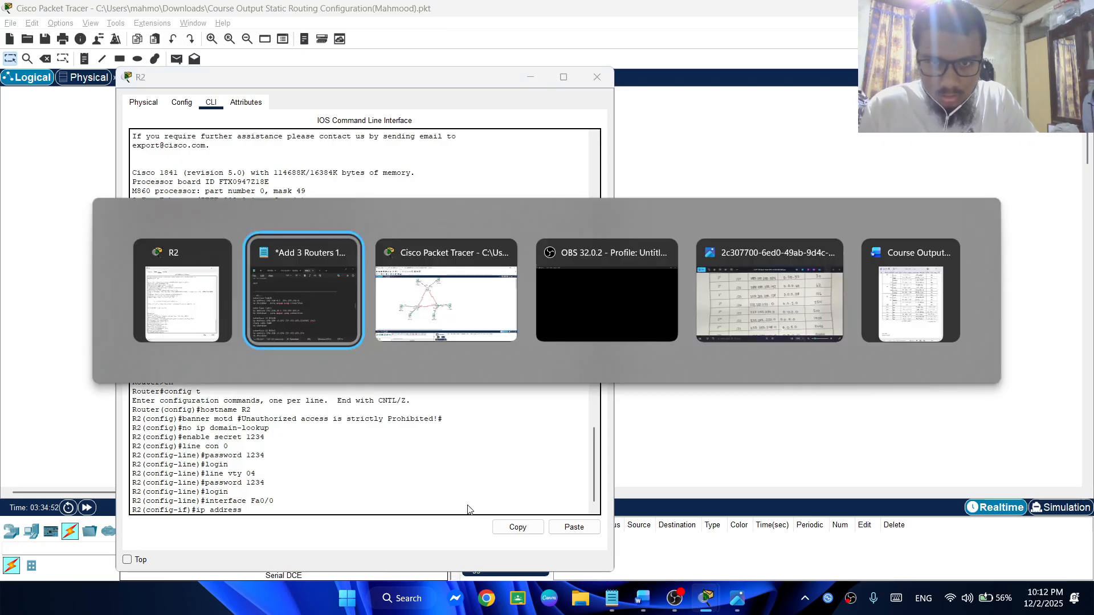
key(alt+Tab)
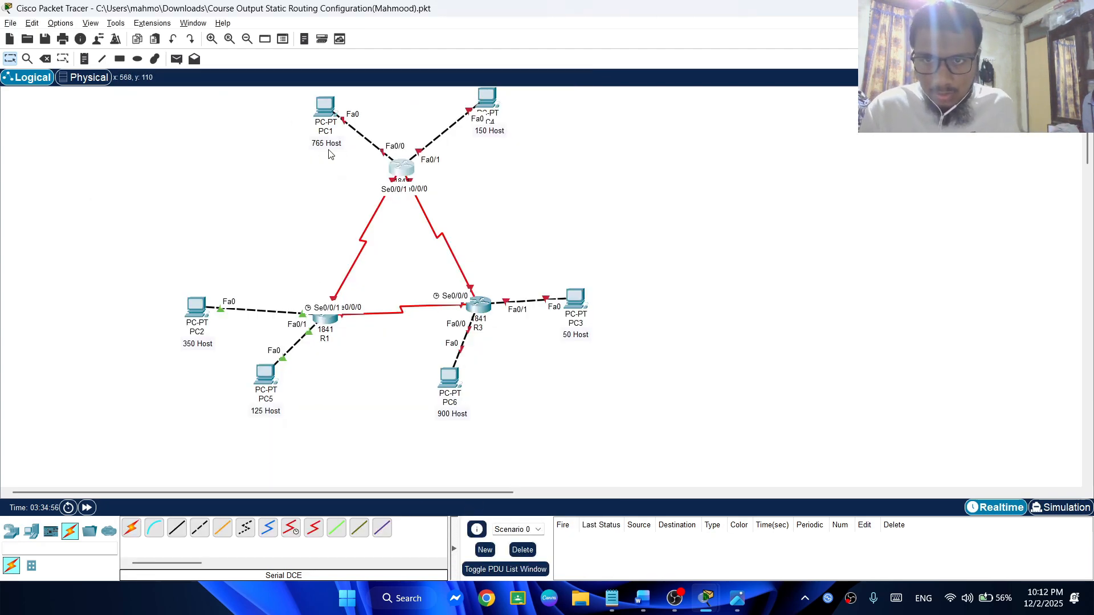
key(alt+Tab)
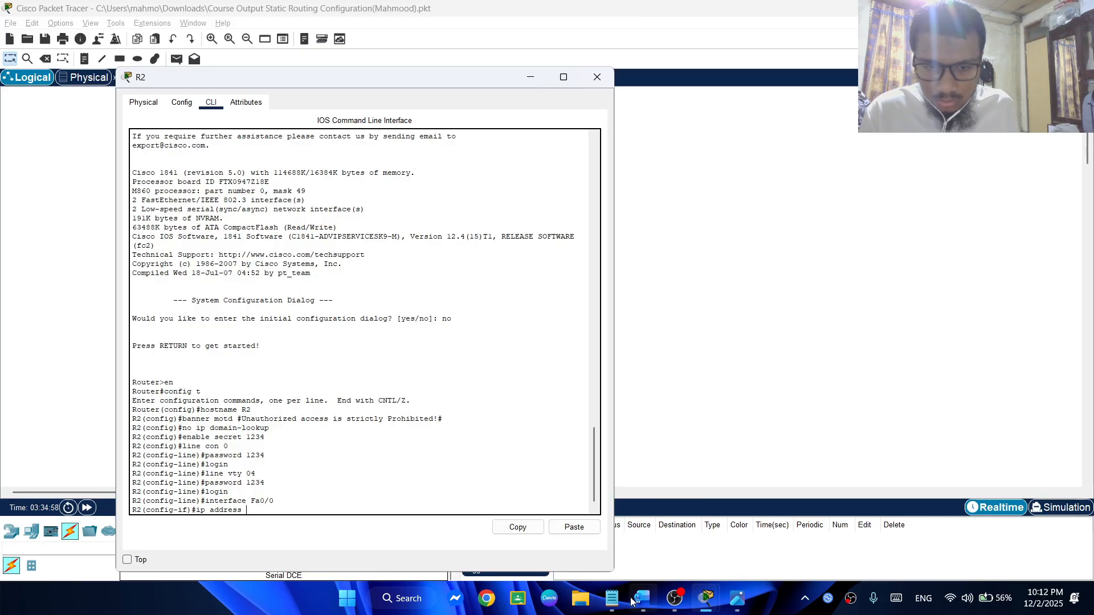
click(611, 598)
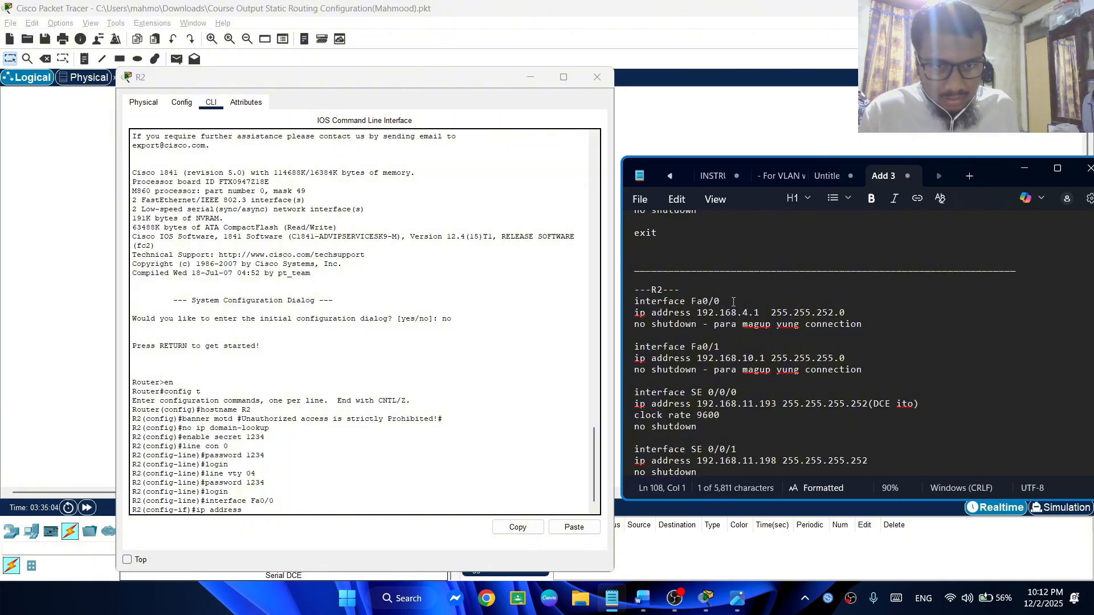
click(339, 522)
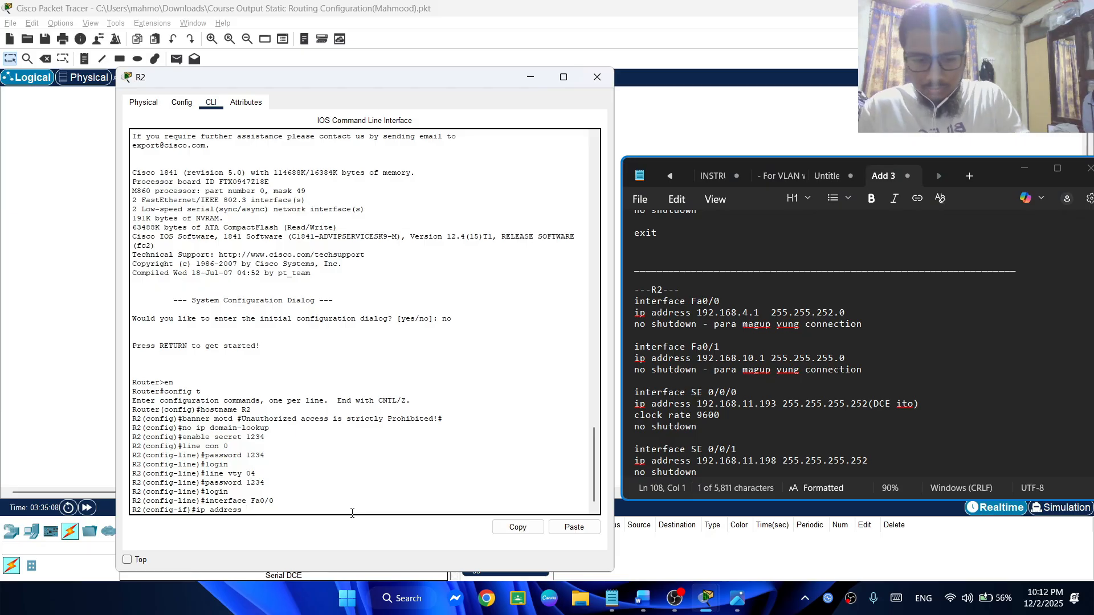
Complete the ip address command on R2's Fa0/0 with address 192.168.4.1 and subnet mask 255.255.252.0
text(192.)
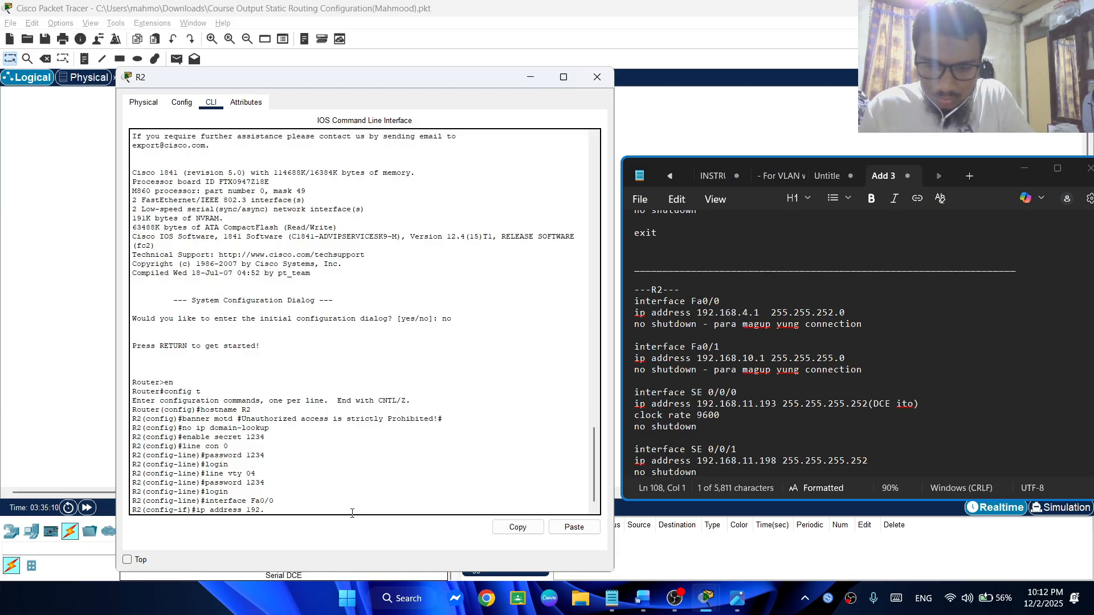
text(168.)
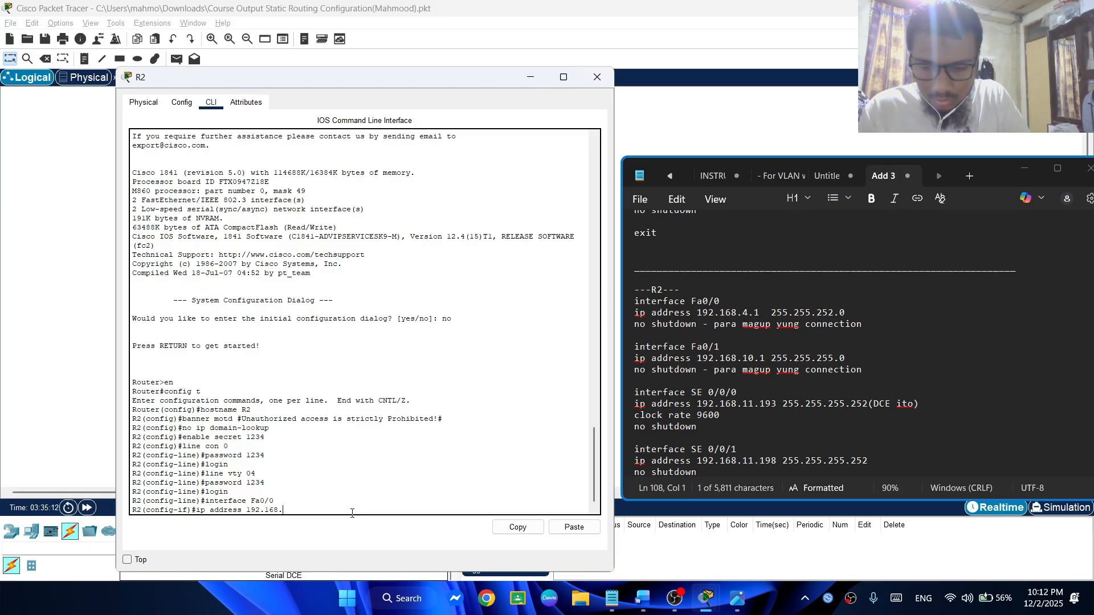
text(4.1)
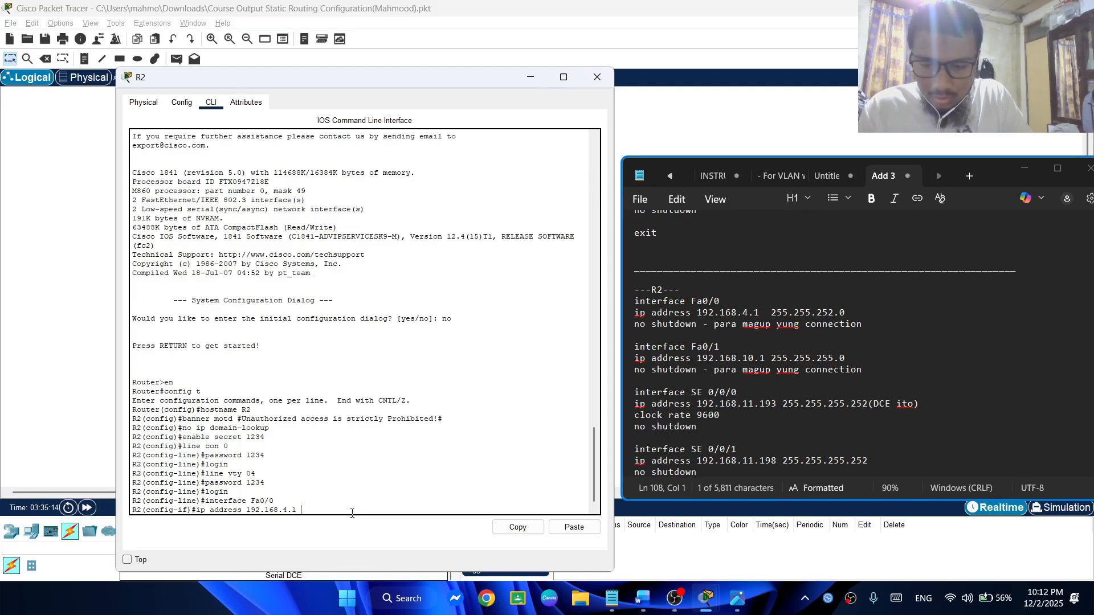
text( 255)
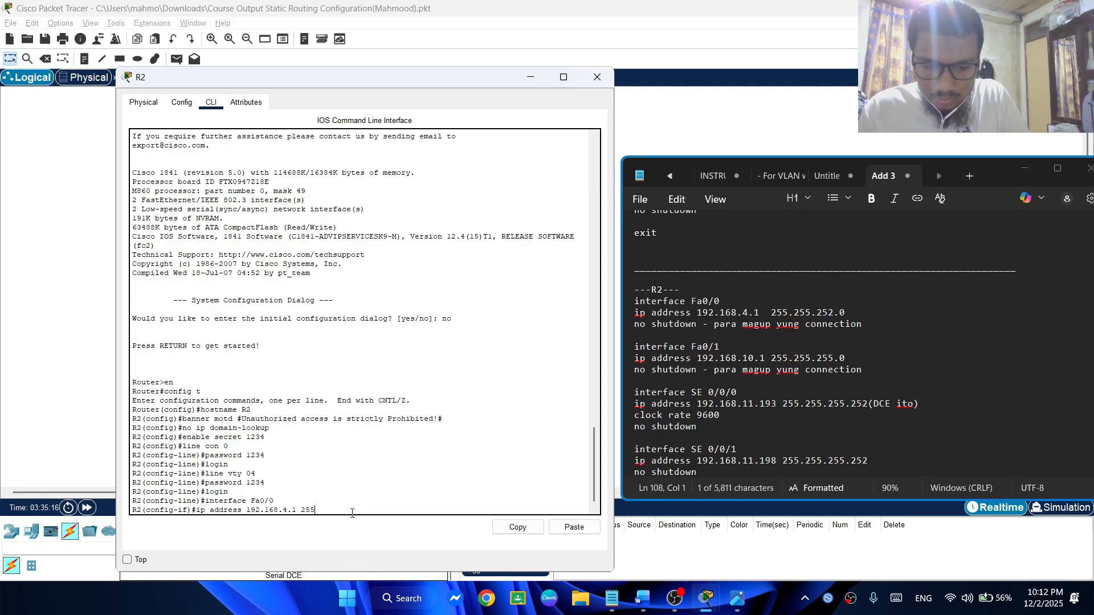
text(.255.)
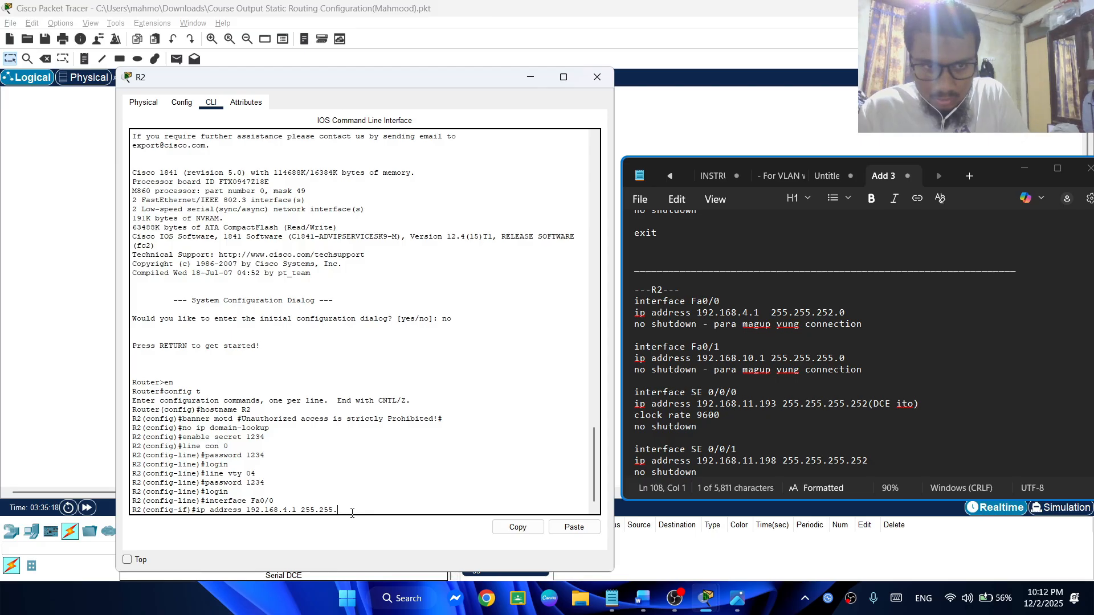
text(2)
text(52.0)
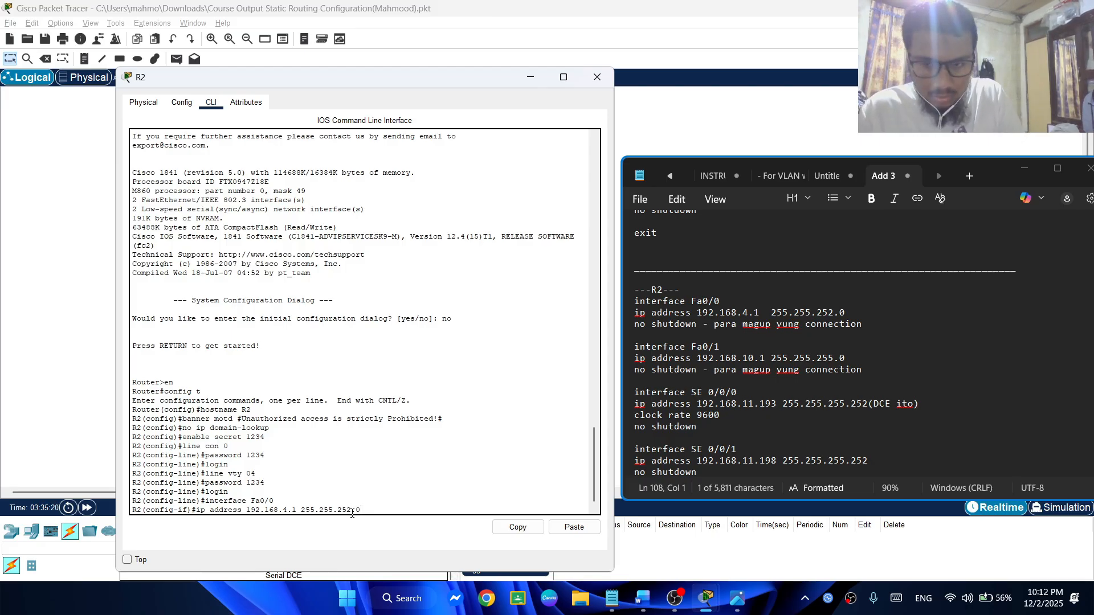
key(Return)
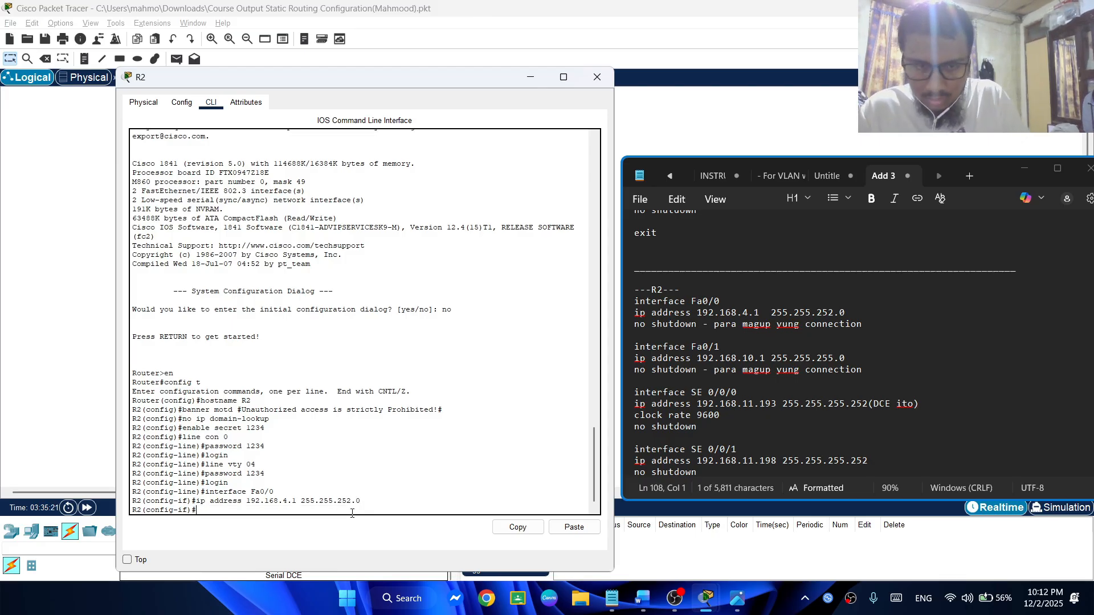
Bring up R2's Fa0/0 with no shutdown, uncovering the topology to watch the link to PC1
text(n)
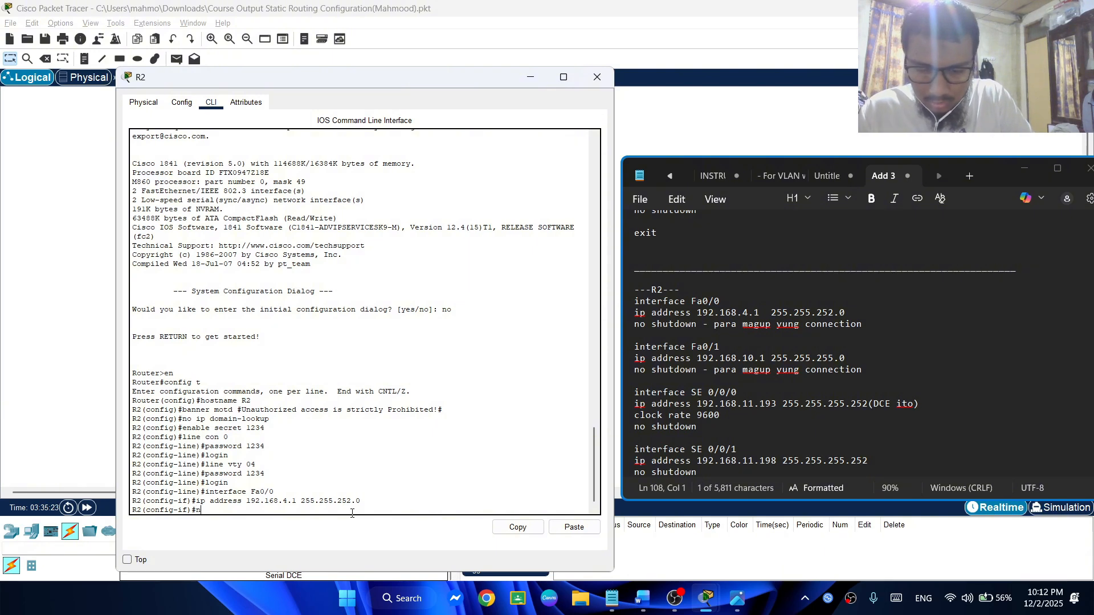
text(o shut)
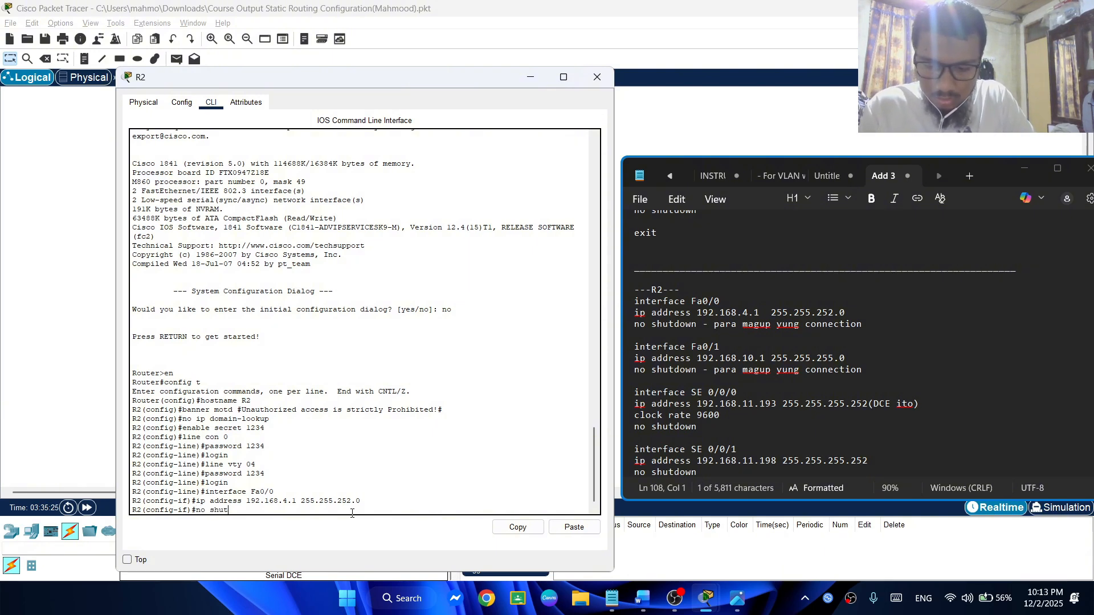
text(down)
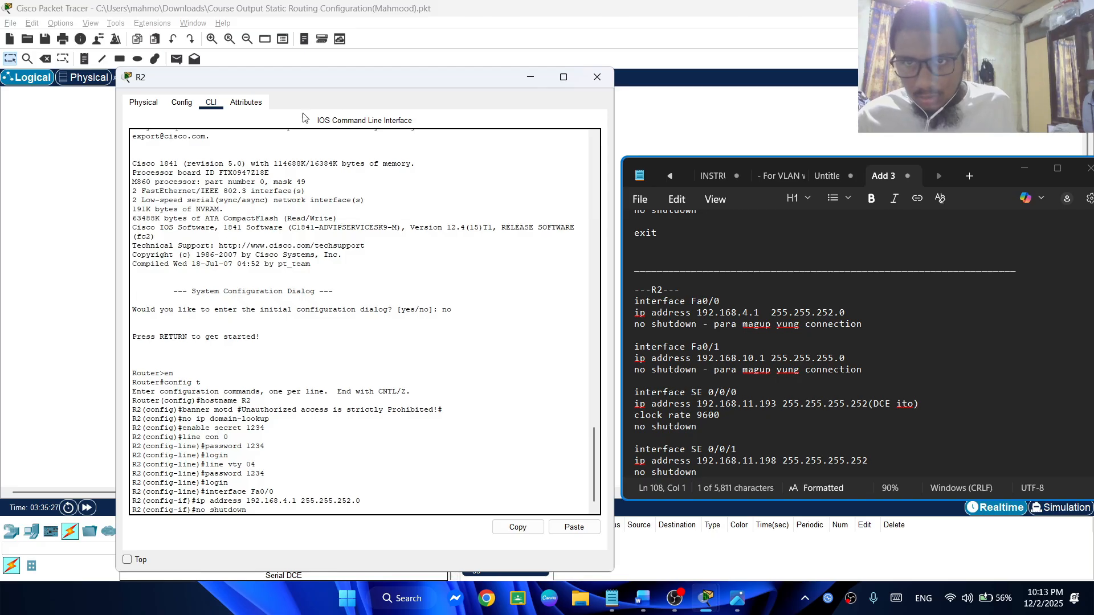
drag(252, 77, 571, 74)
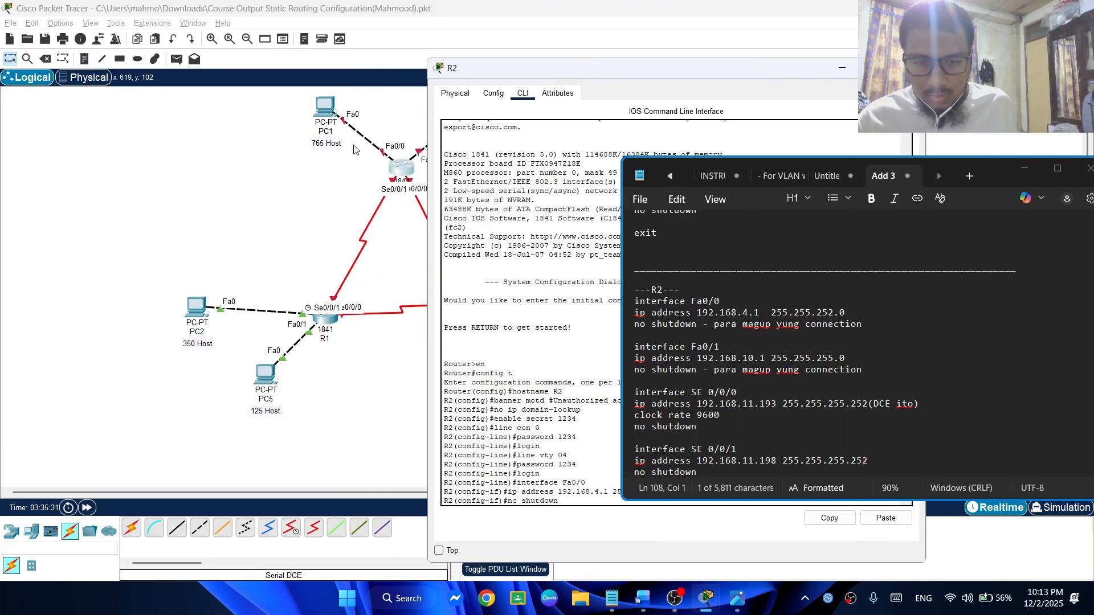
key(Return)
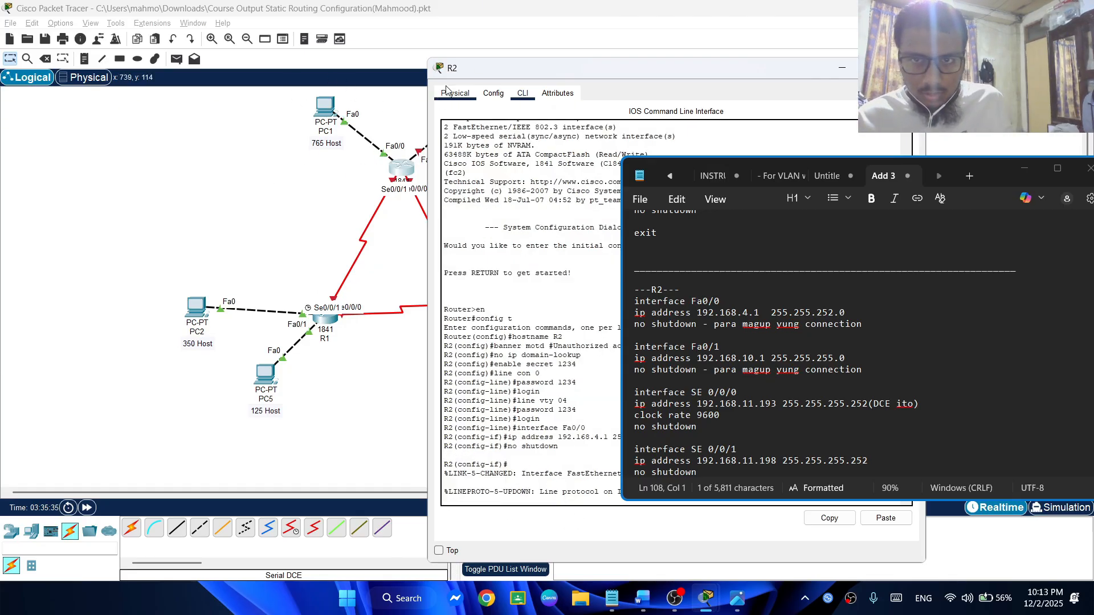
drag(559, 73, 218, 28)
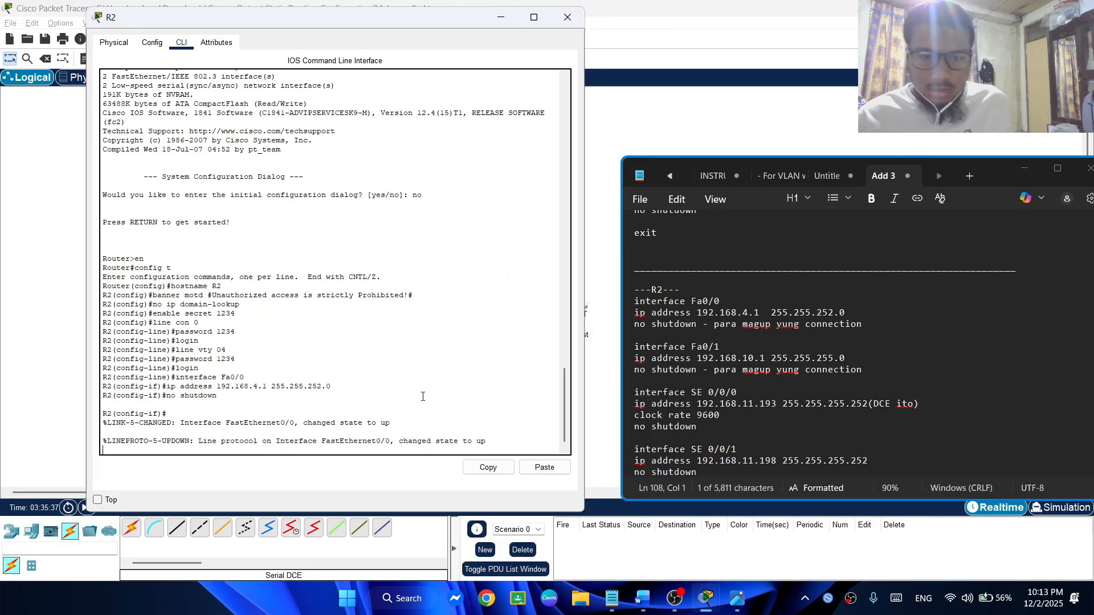
Switch to the Word document, examine the Addressing Scheme table's router interfaces, IP addresses and subnet masks, and minimize it
mouse_move(636, 605)
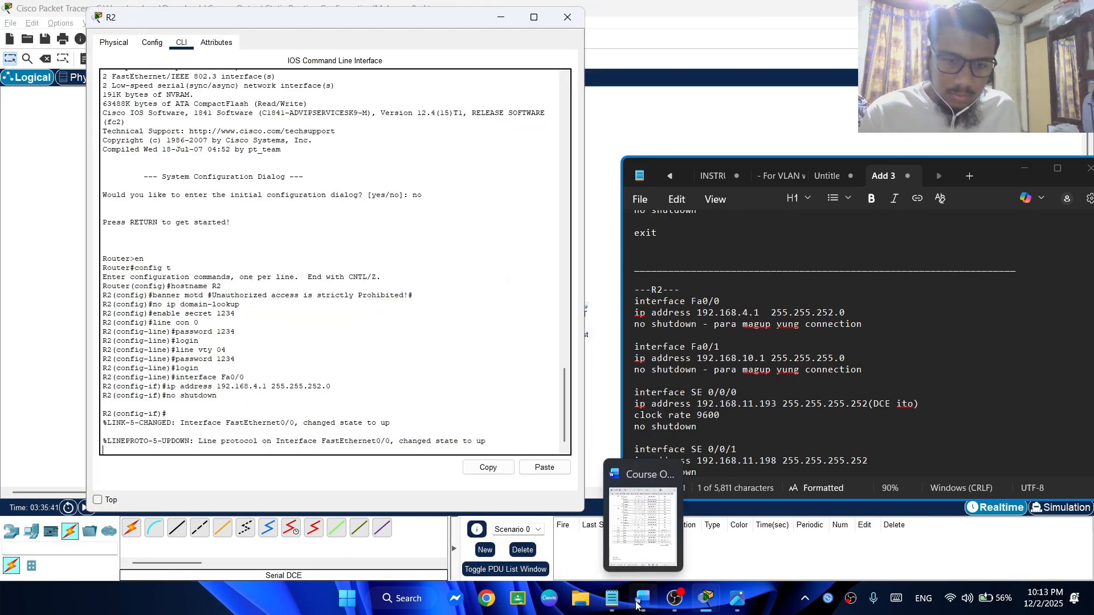
click(636, 605)
scroll(126, 182, up, 3)
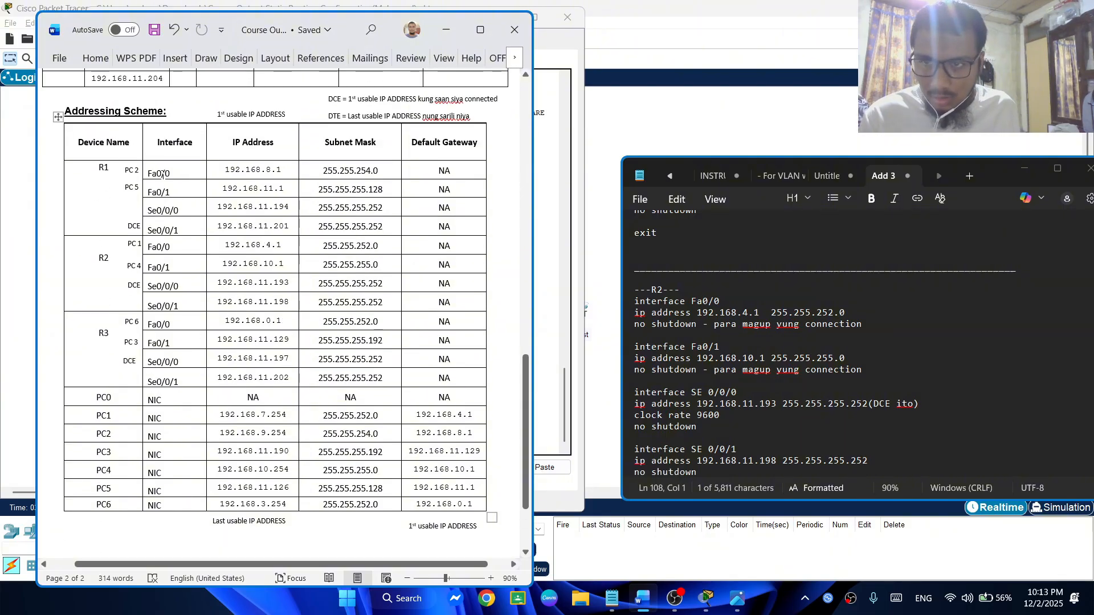
drag(152, 171, 347, 180)
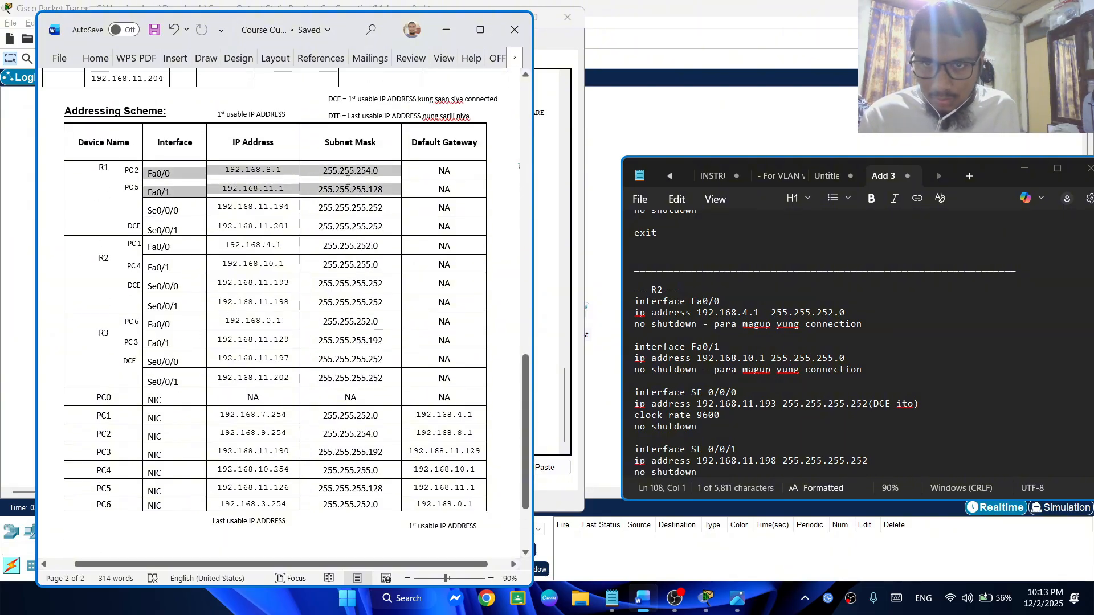
click(153, 175)
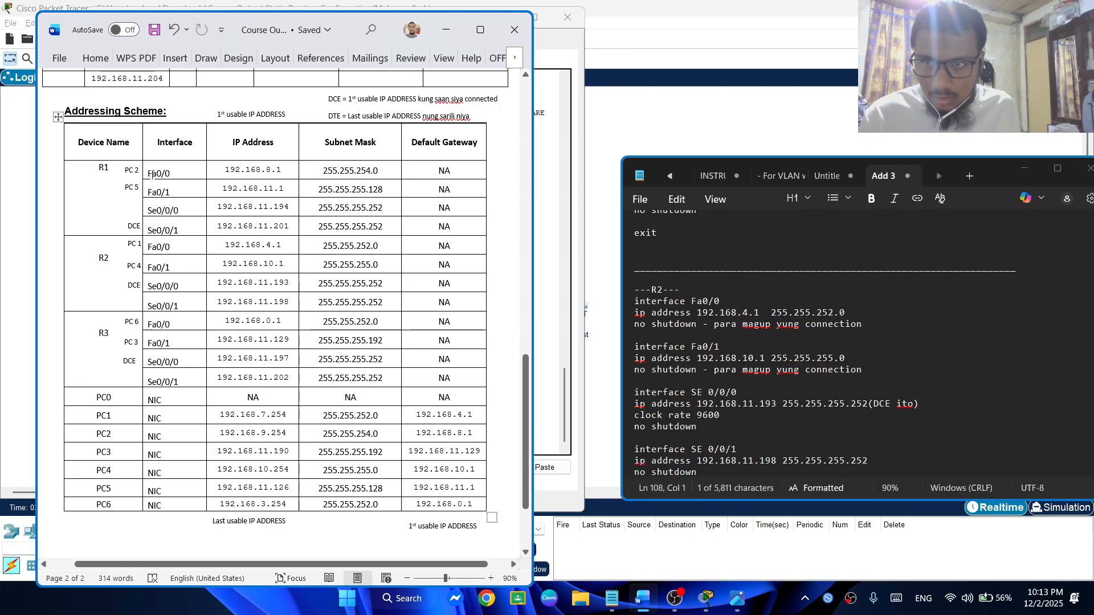
click(153, 174)
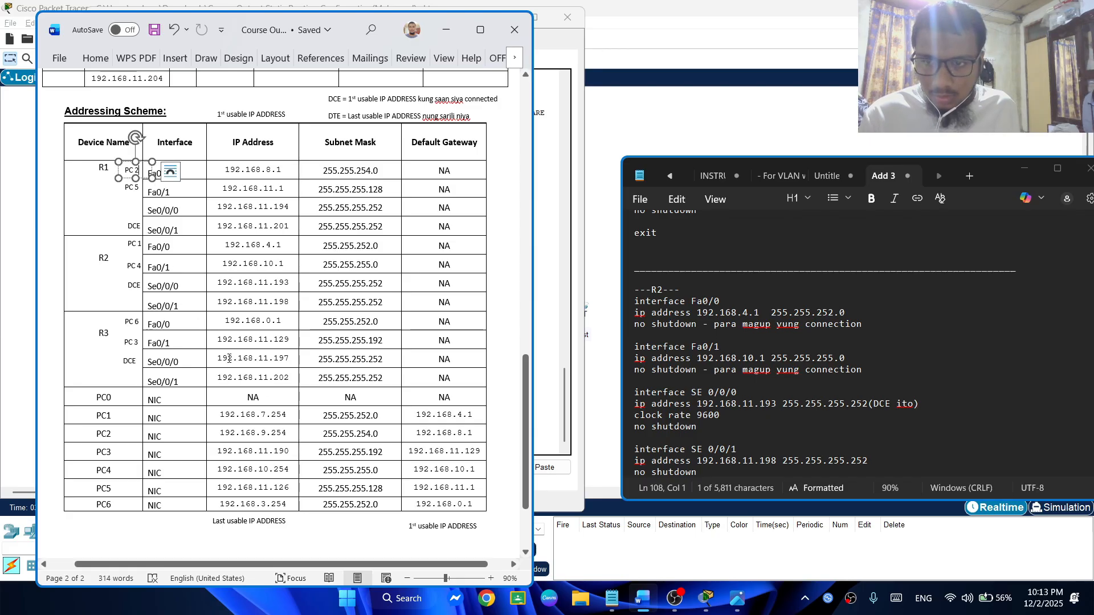
click(223, 170)
drag(385, 378, 154, 183)
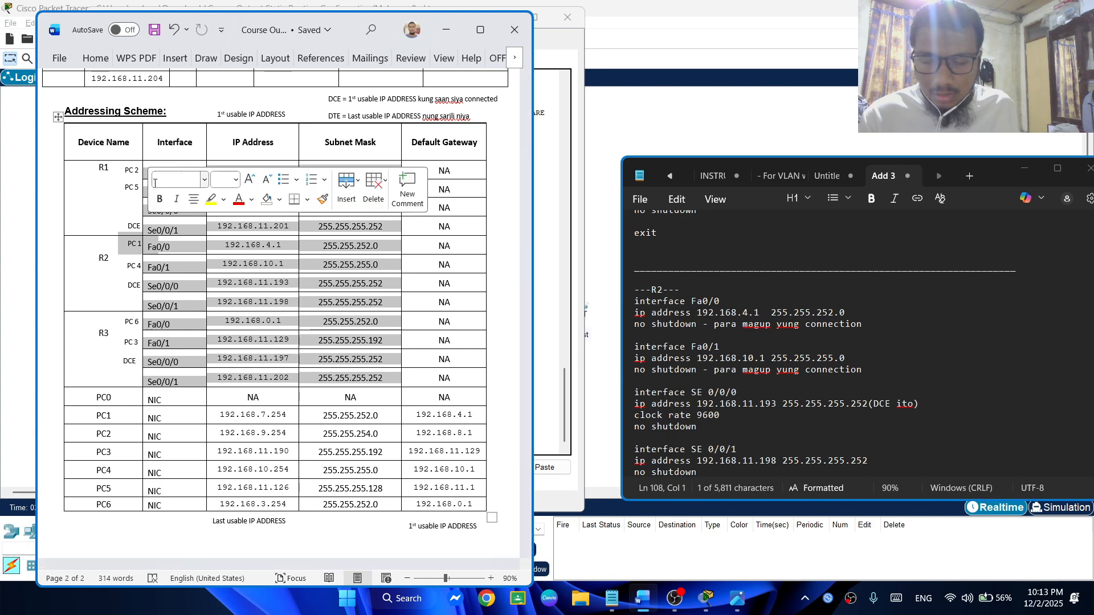
click(492, 210)
scroll(236, 256, down, 1)
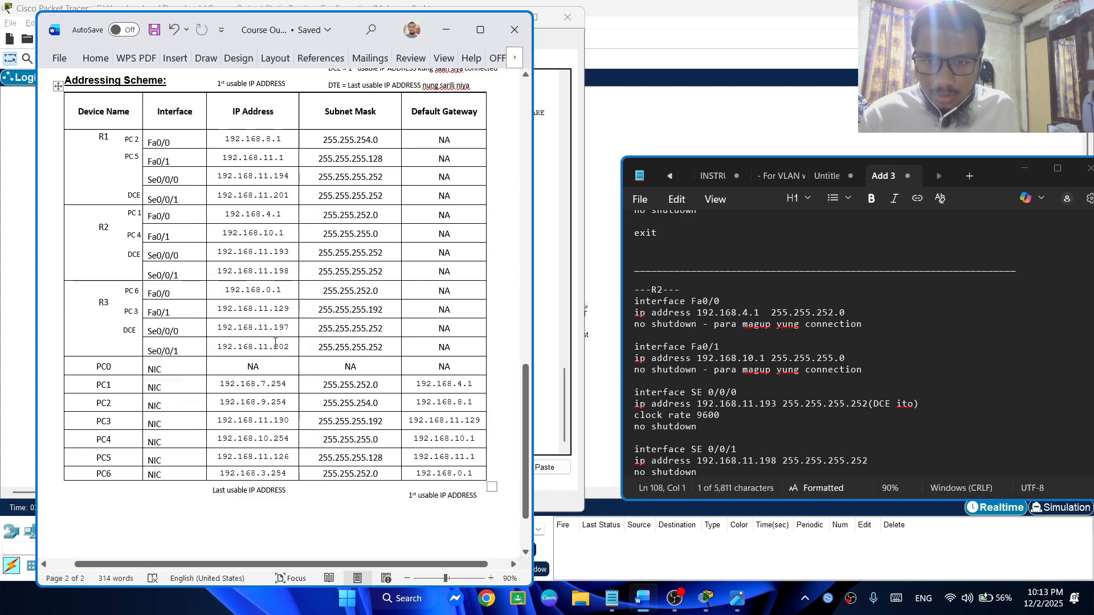
click(881, 364)
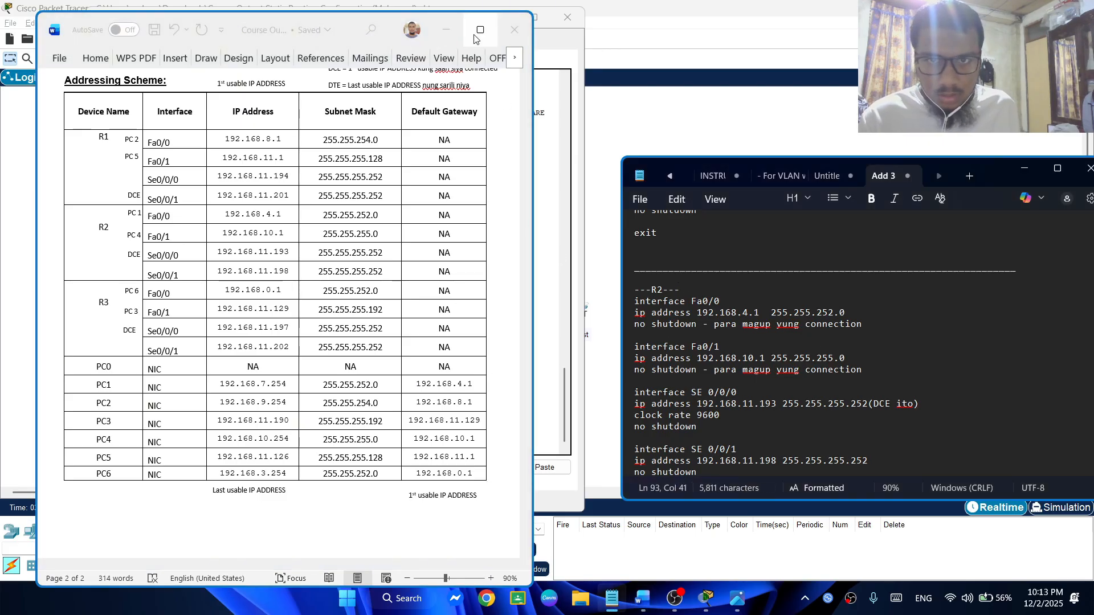
click(446, 31)
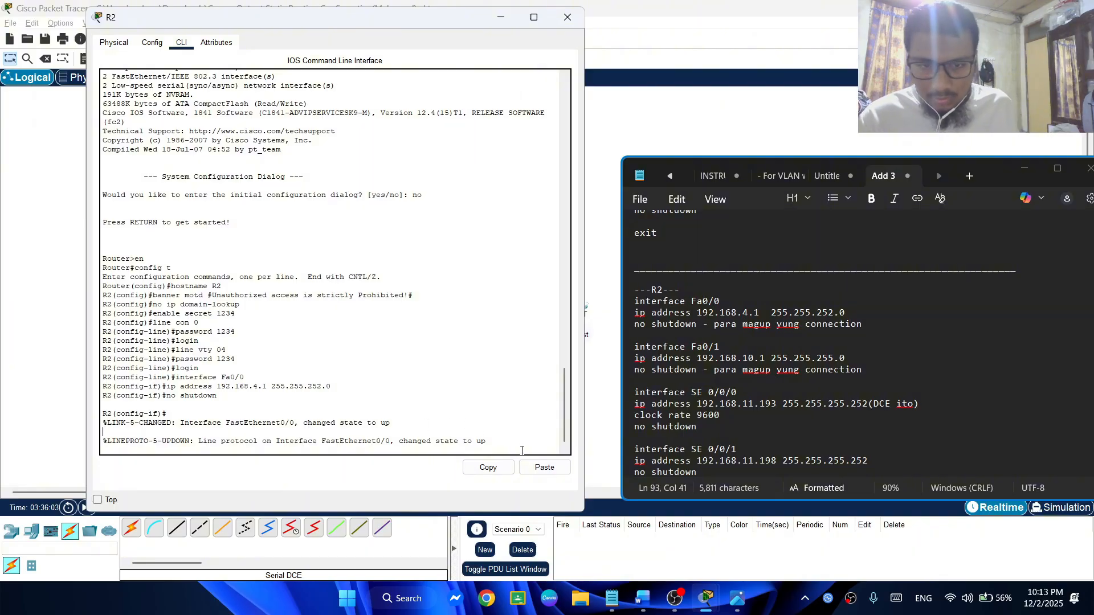
Enter interface configuration mode for Fa0/1 on R2
key(Return)
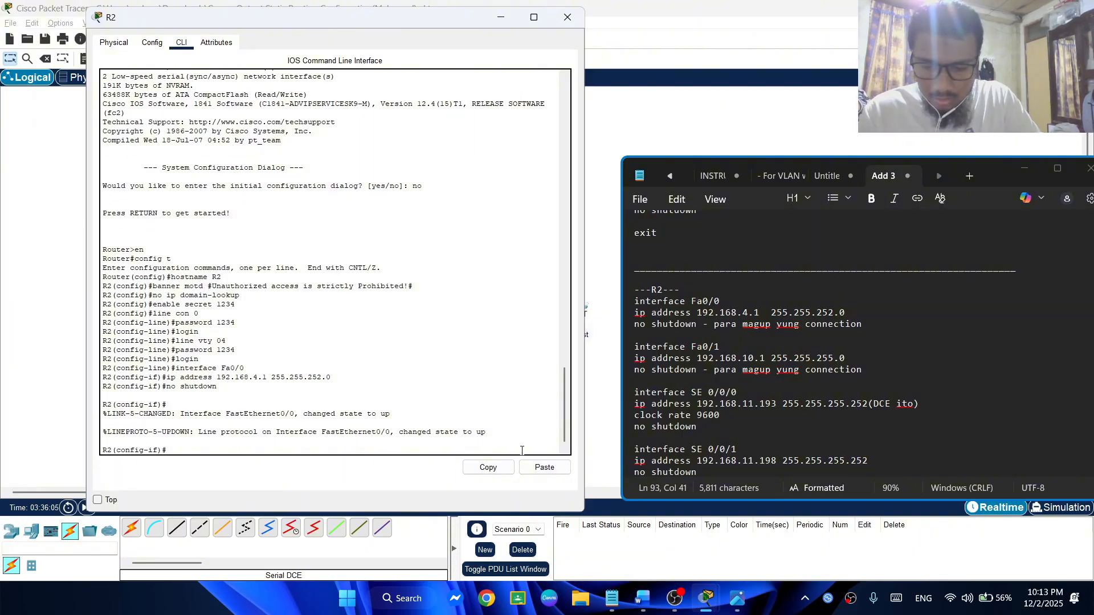
text(interfac)
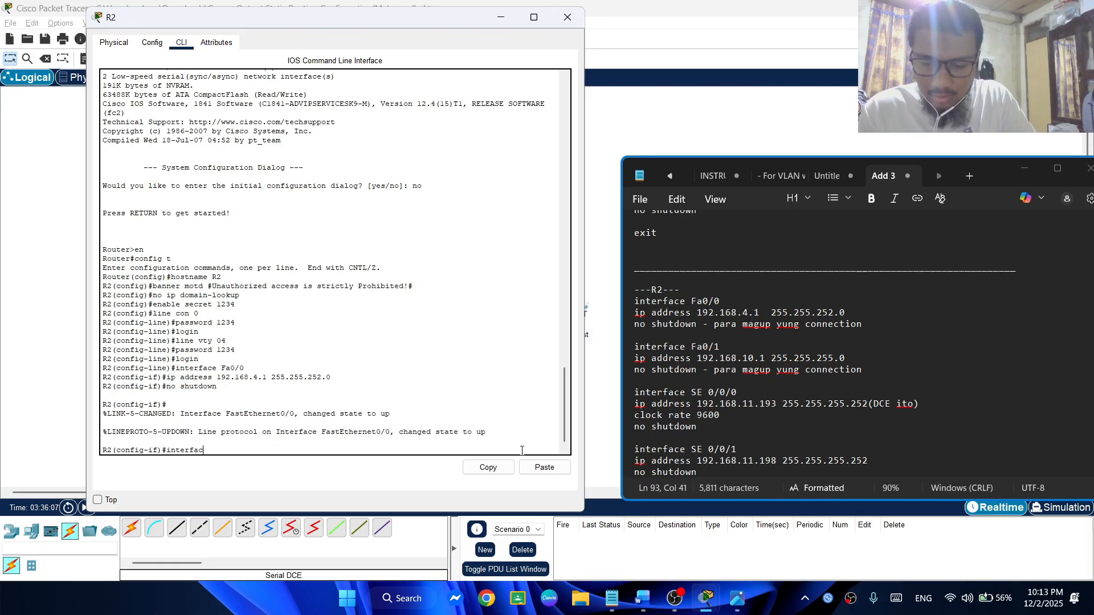
text(e fa)
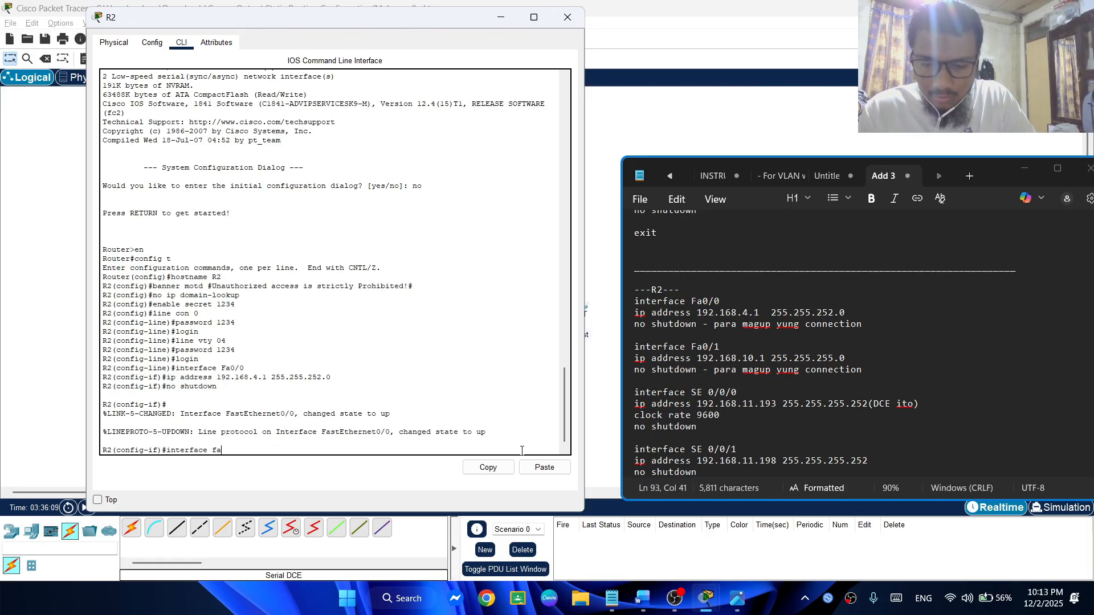
text(/0)
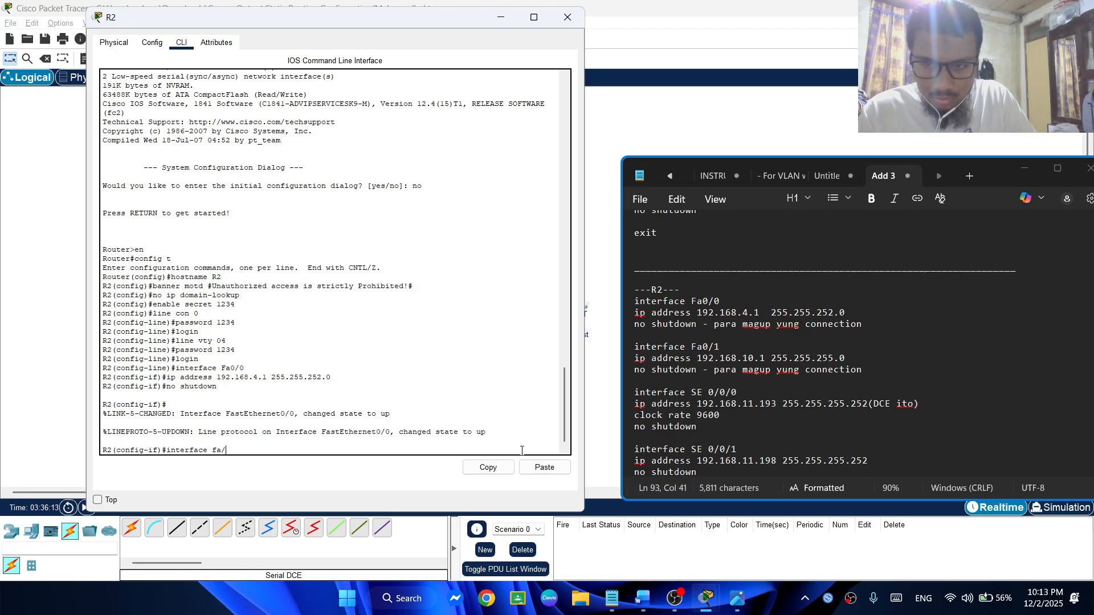
key(BackSpace)
text(0/1)
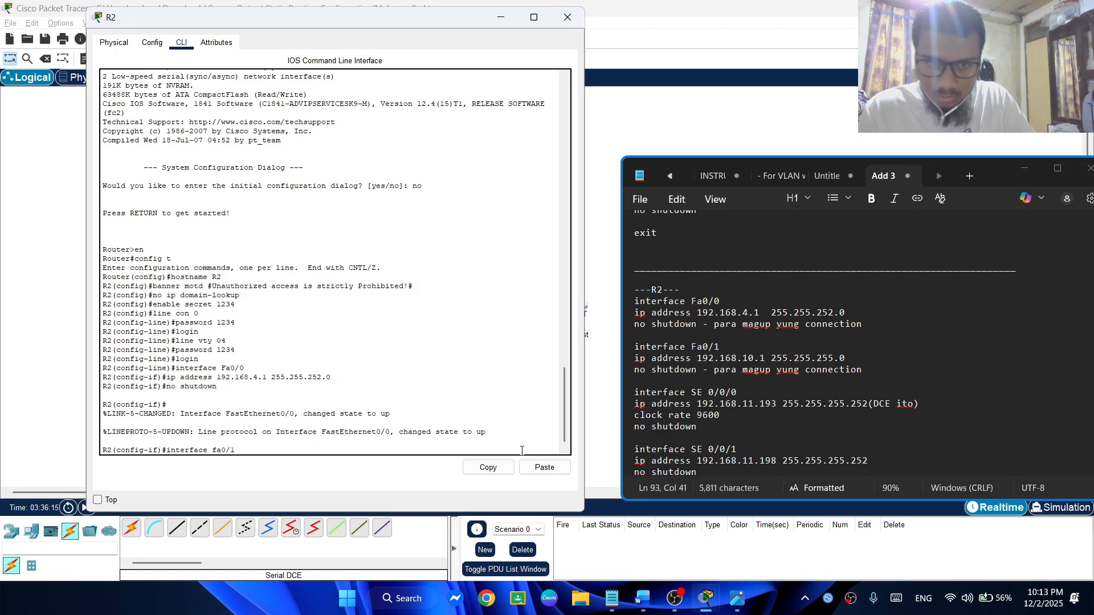
key(Return)
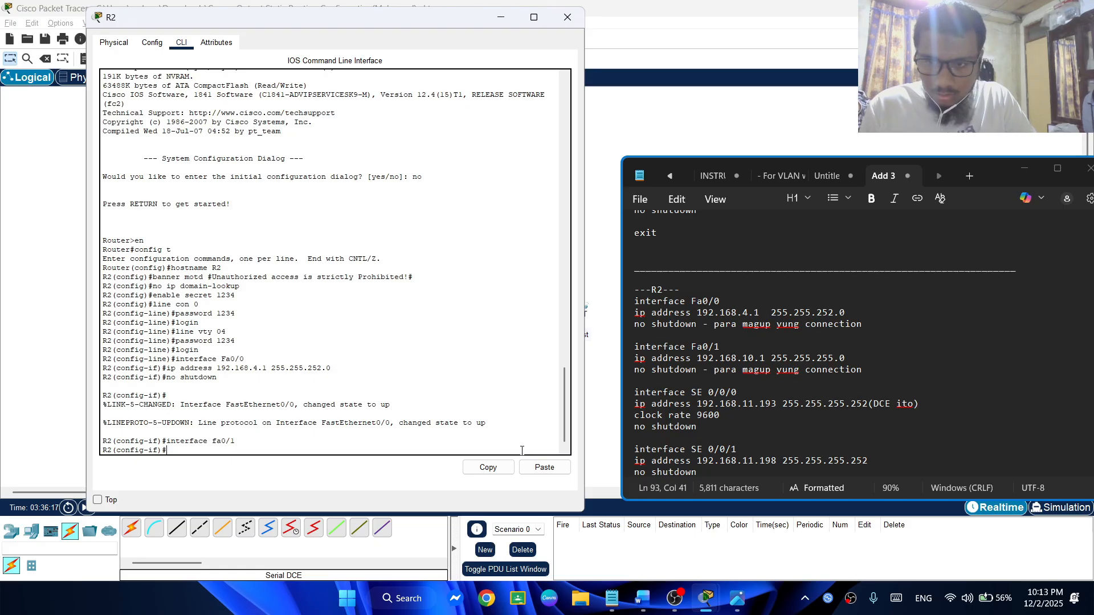
text(ip )
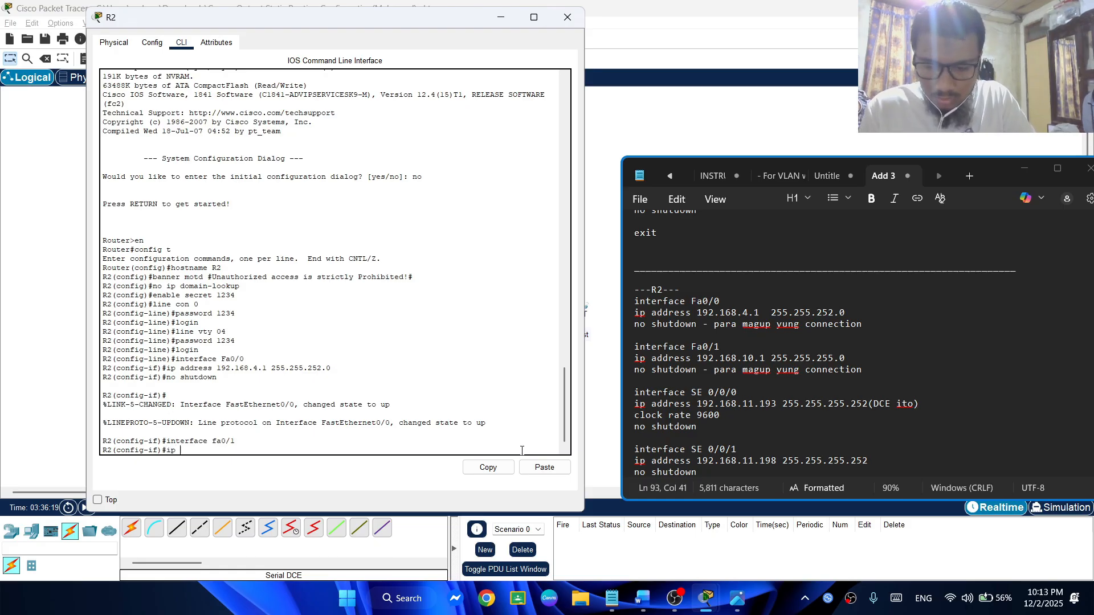
text(adder)
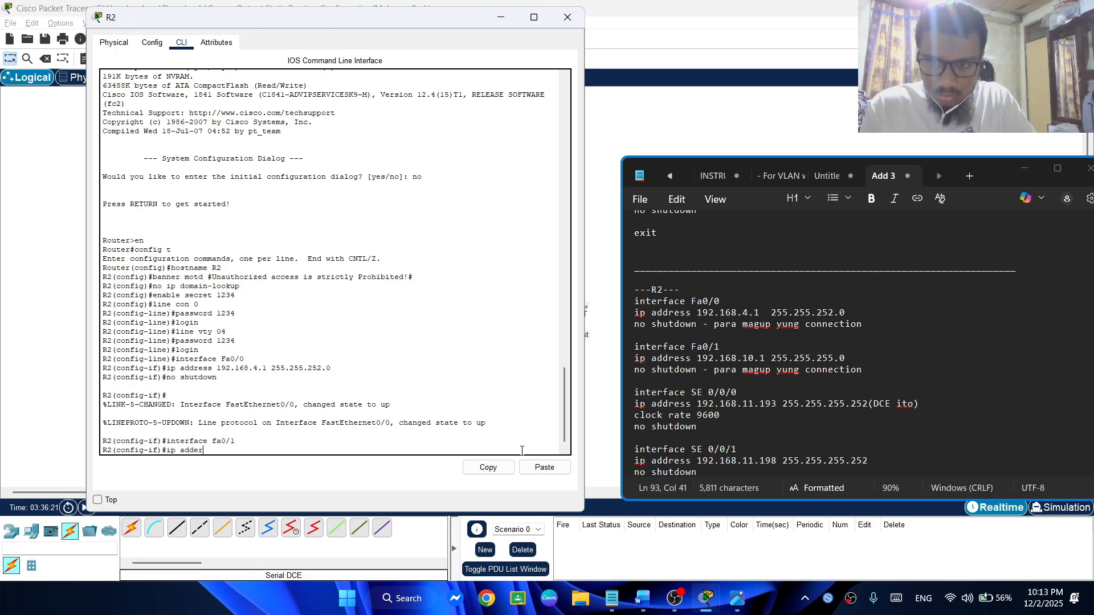
key(BackSpace)
key(BackSpace)
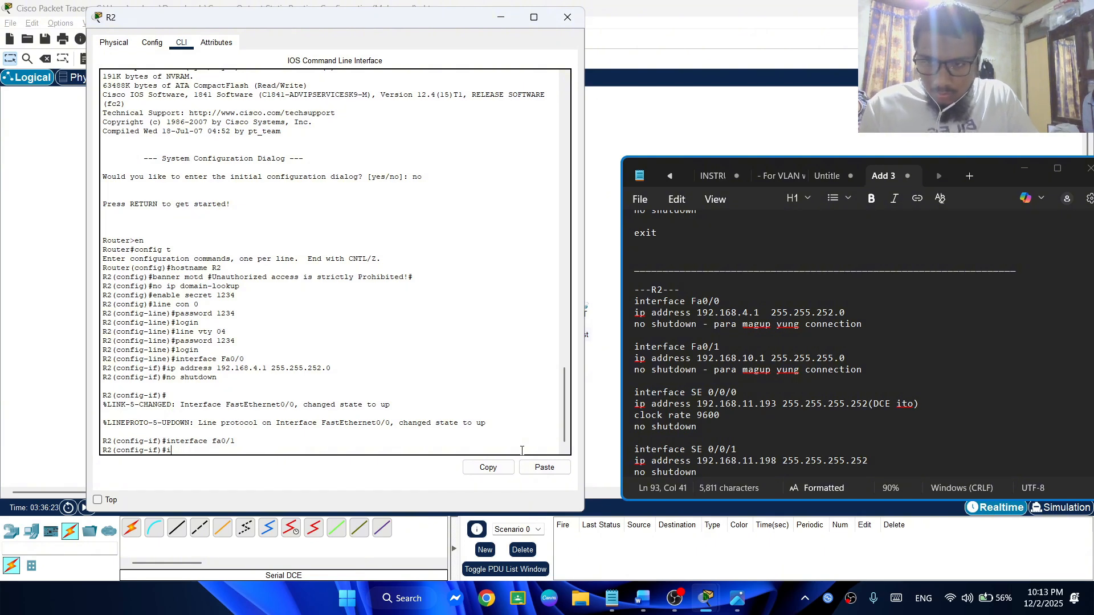
Assign IP address 192.168.10.1 with subnet mask 255.255.255.0 to R2's Fa0/1 by reusing the earlier ip address command
key(Up)
key(Up)
key(Up)
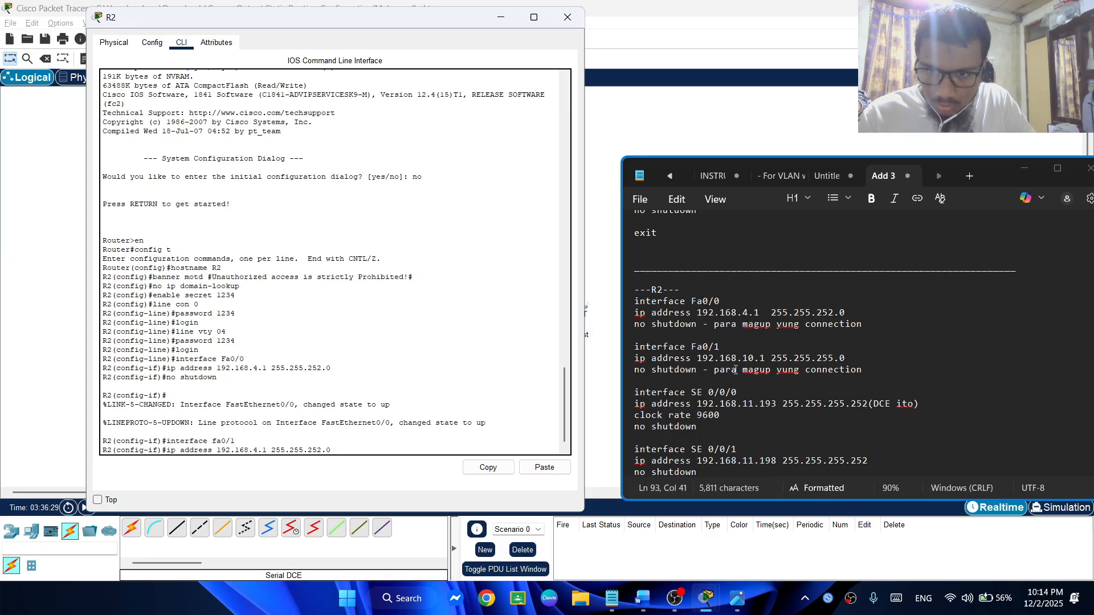
key(super+shift+s)
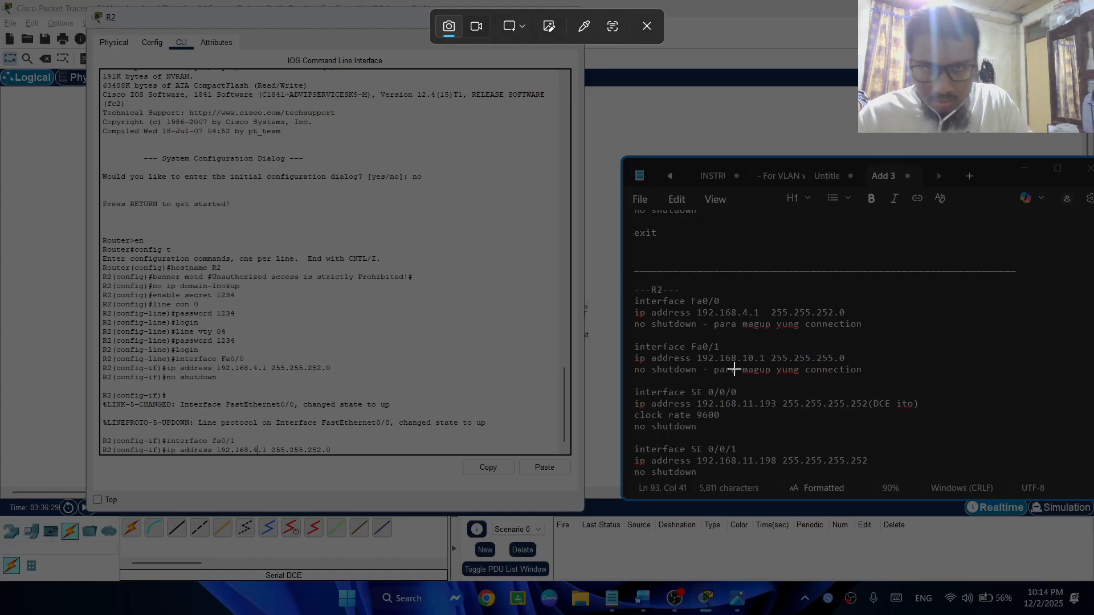
click(647, 26)
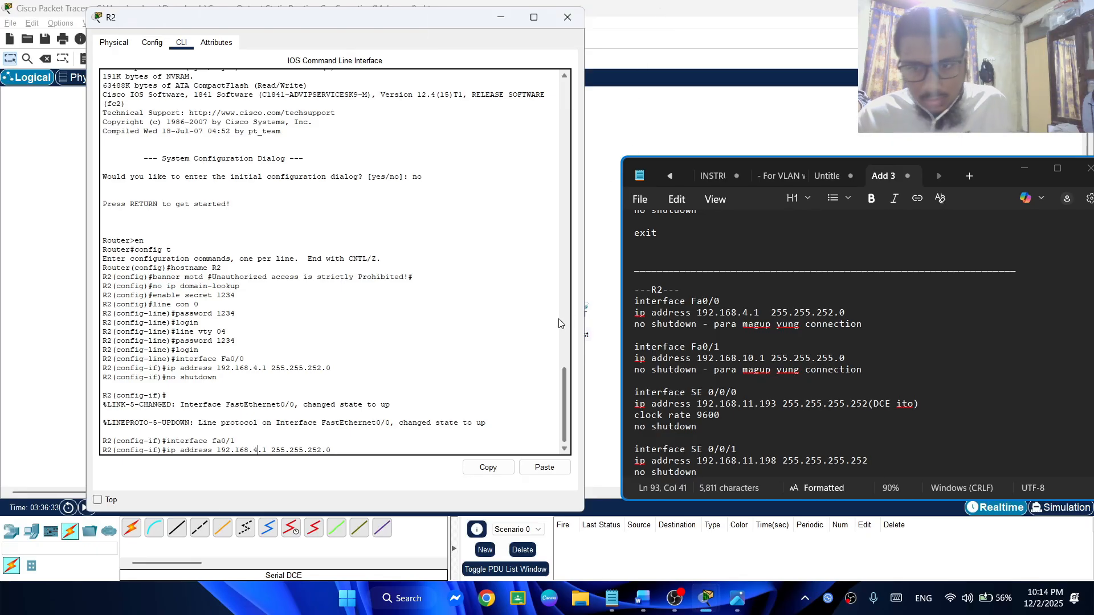
key(BackSpace)
text(10)
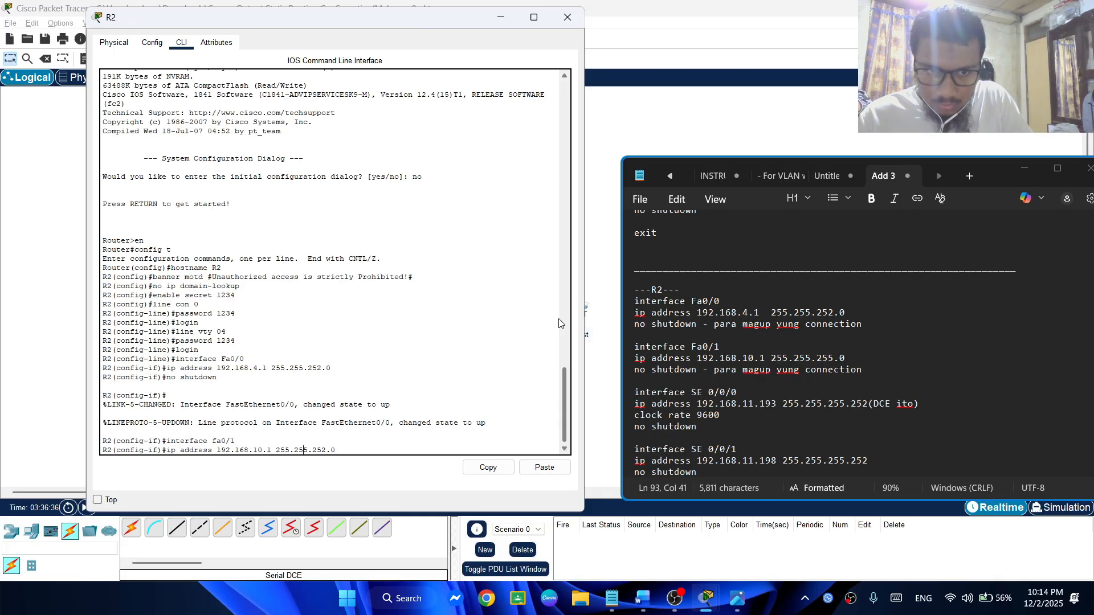
key(Delete)
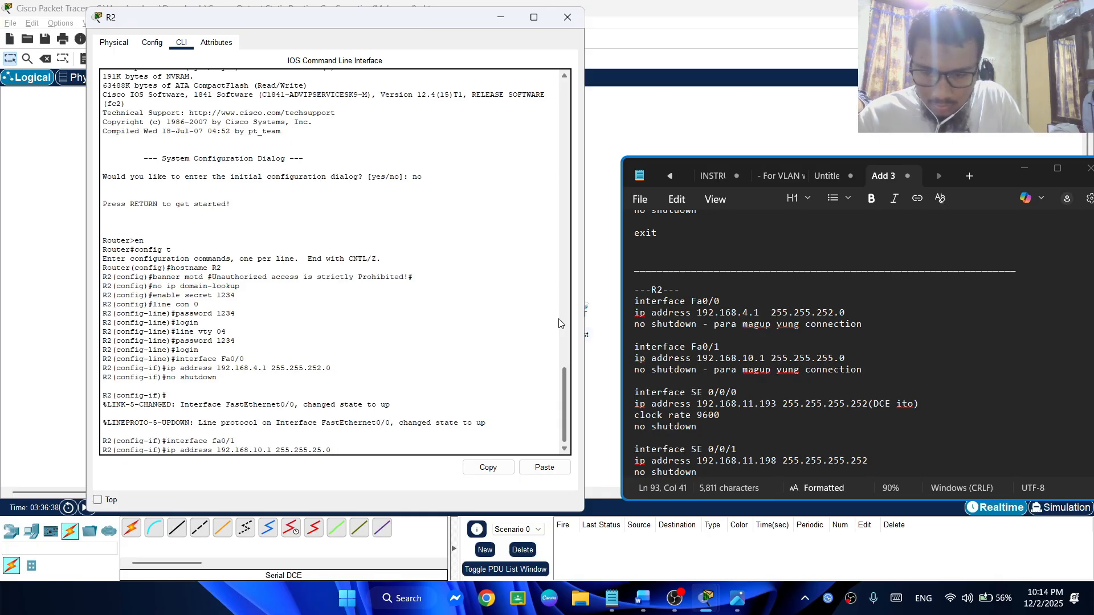
text(5)
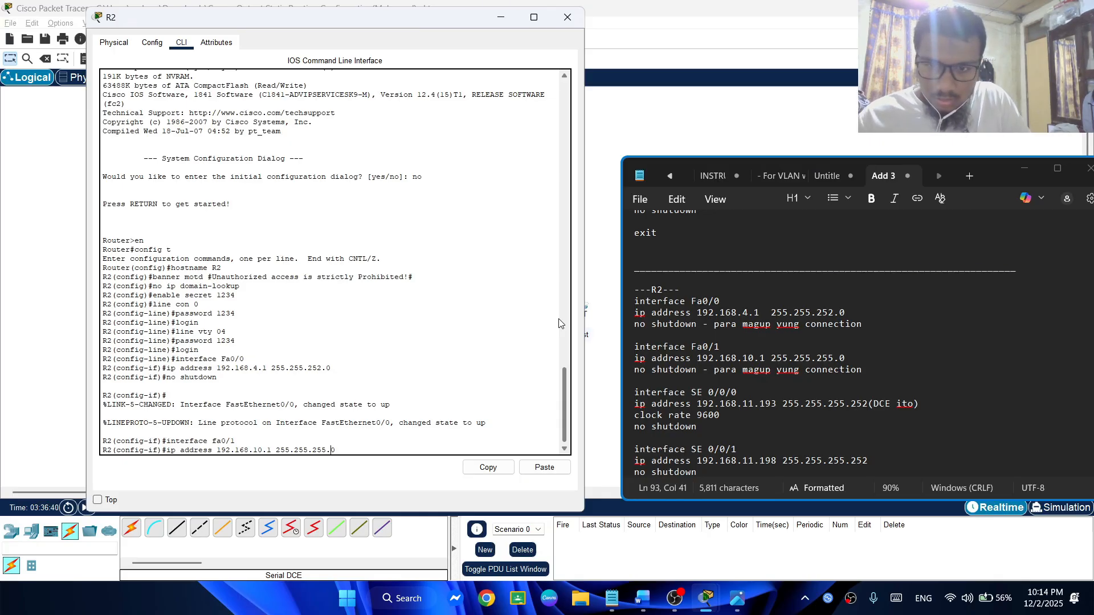
key(Return)
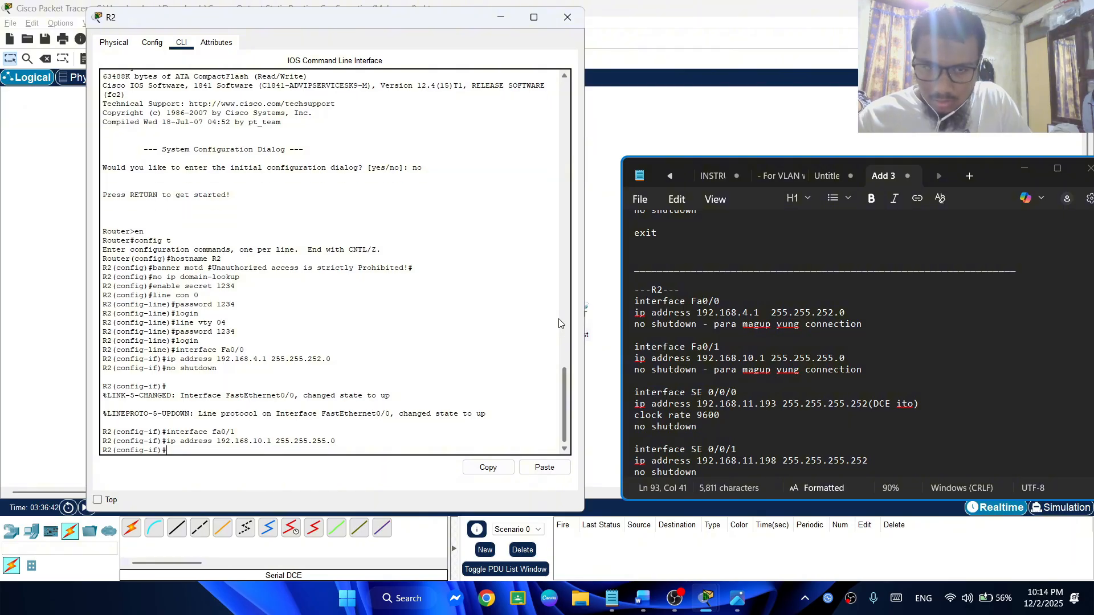
Bring up R2's Fa0/1 with no shutdown, uncovering the topology to watch the link to PC4
text(no sh)
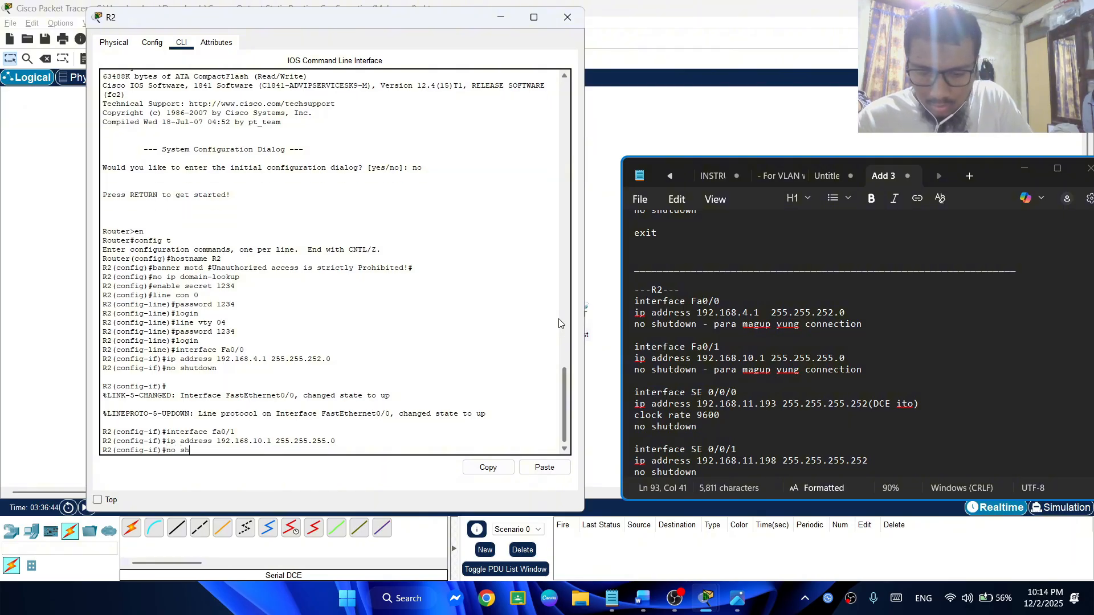
text(utdown)
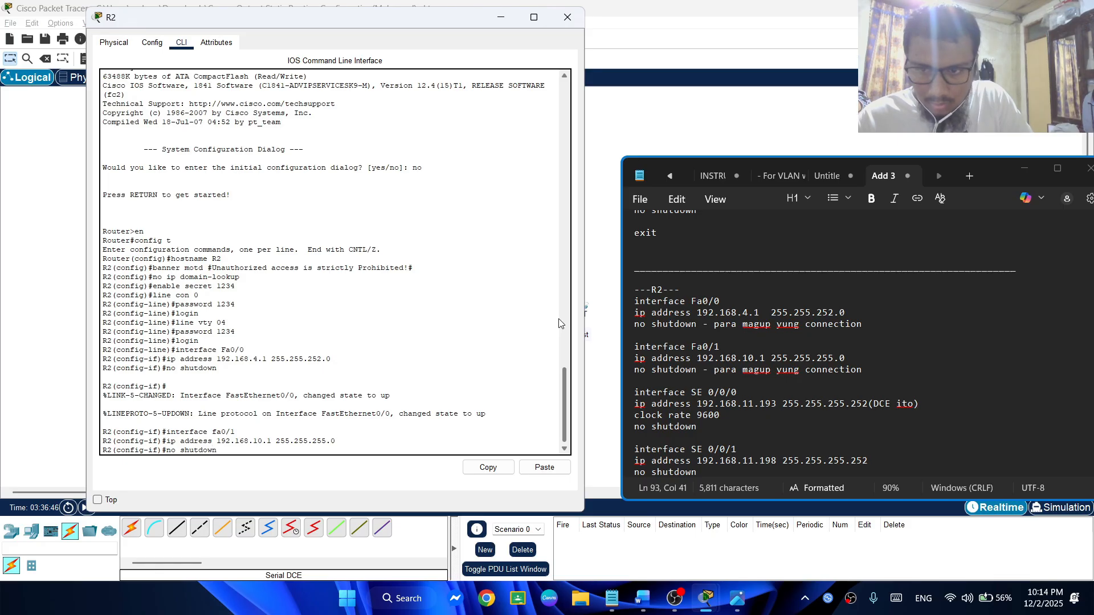
drag(433, 17, 251, 28)
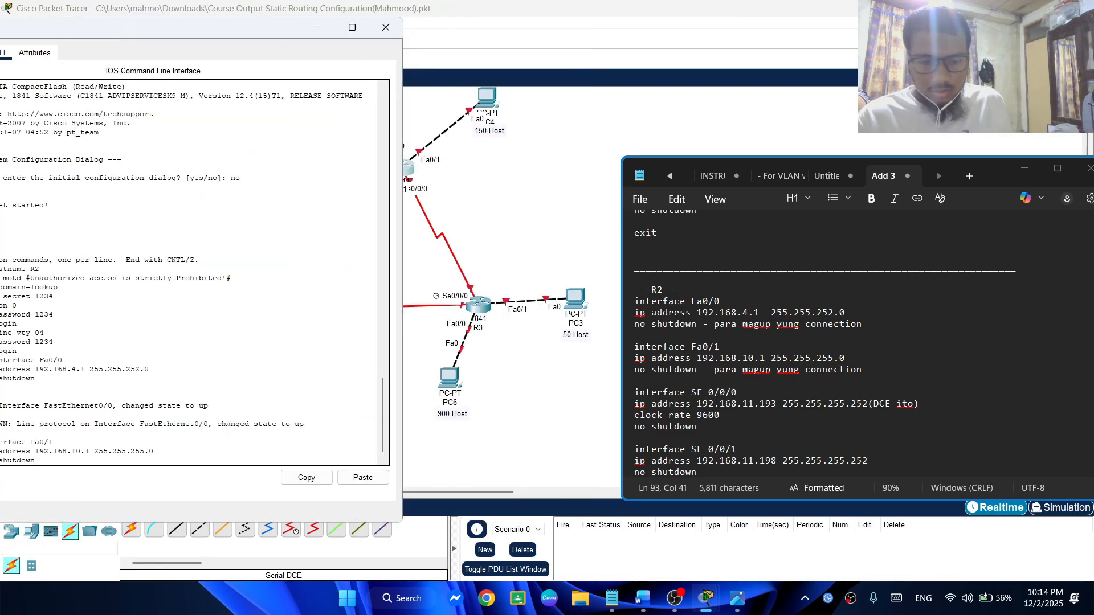
key(Return)
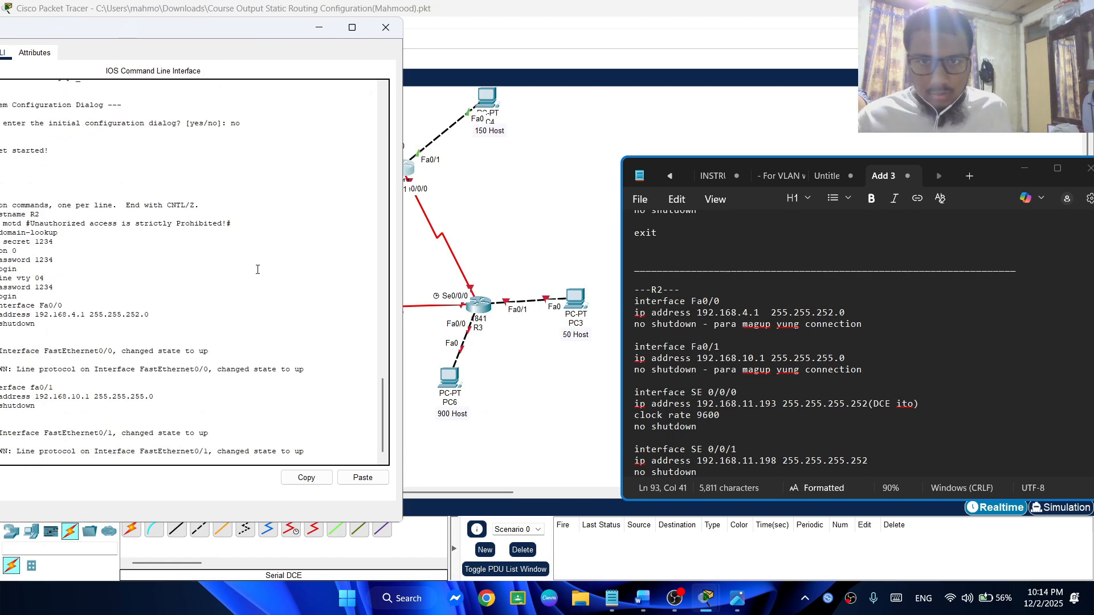
drag(196, 27, 312, 45)
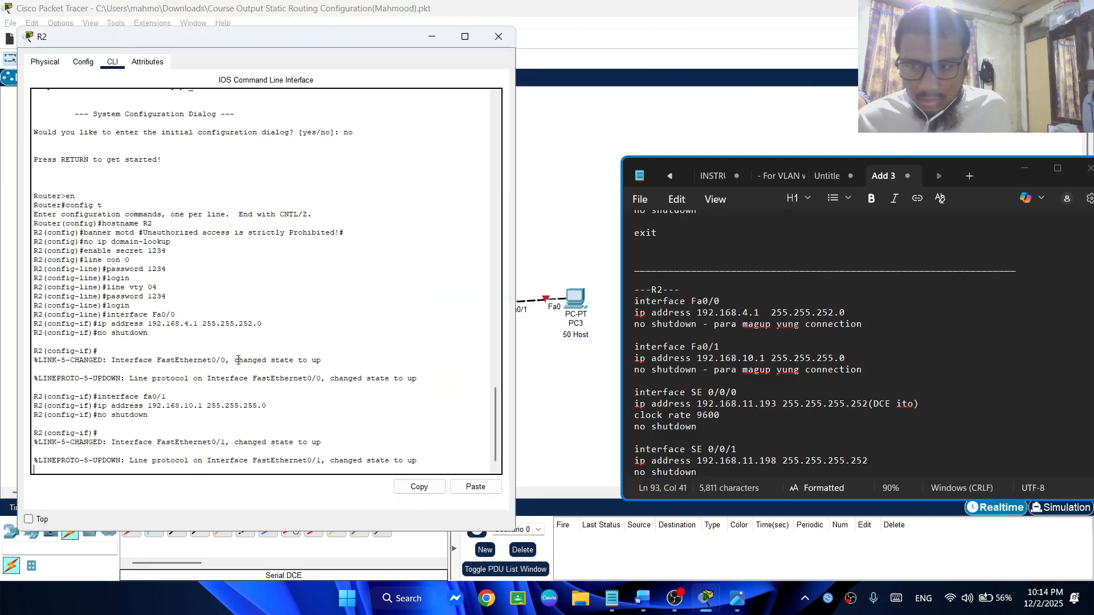
key(Return)
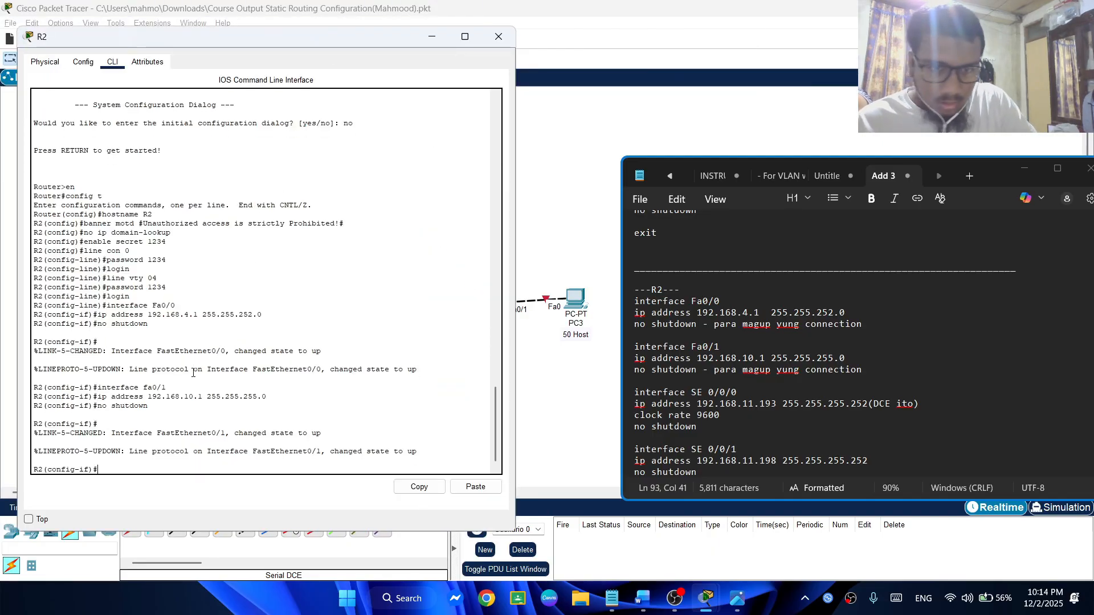
Consult R2's serial interface notes and enter interface configuration mode for se0/0/0, adapting the earlier interface command
scroll(740, 342, down, 1)
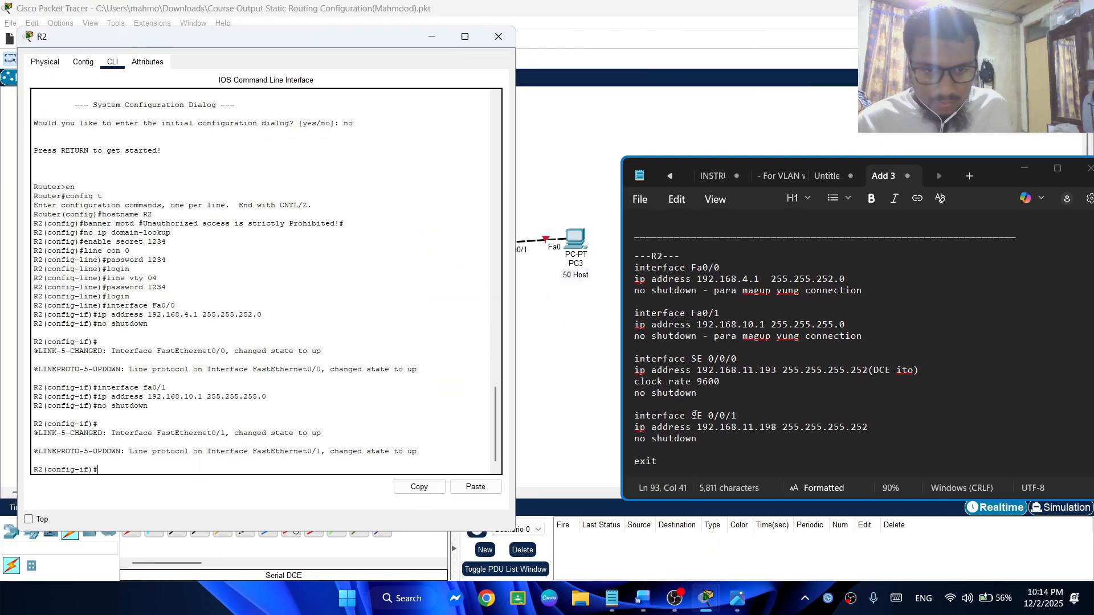
scroll(826, 339, down, 1)
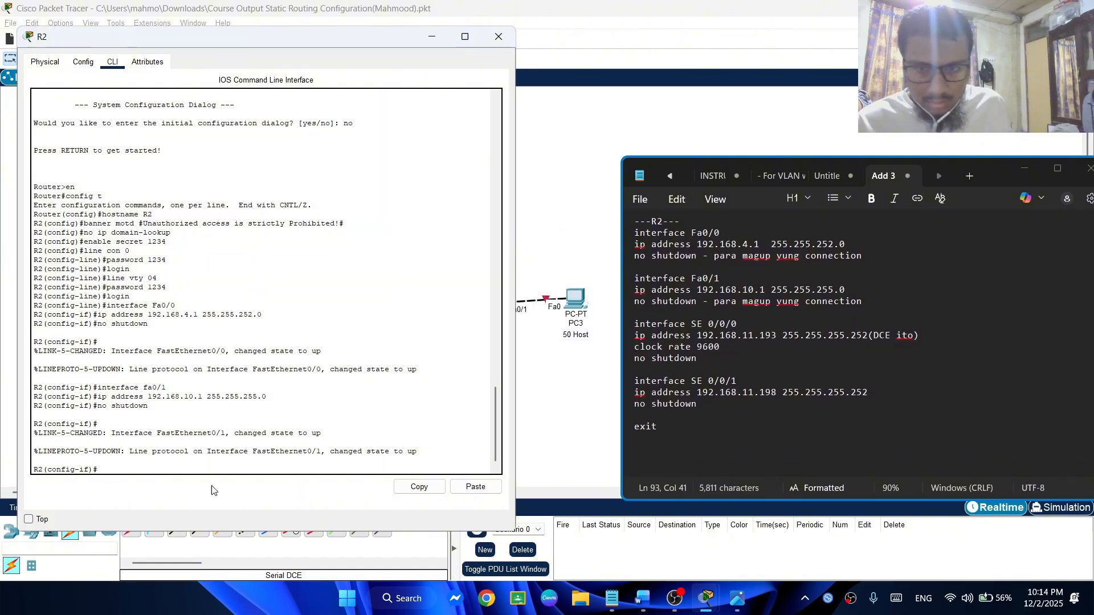
key(Up)
key(Up)
key(Up)
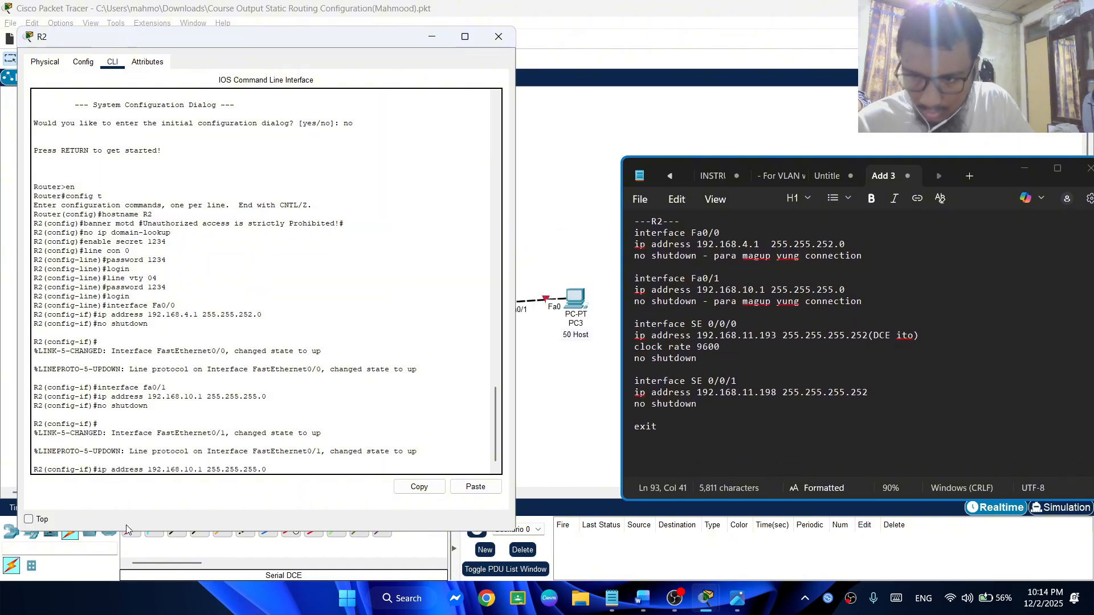
key(Left)
key(Left)
key(BackSpace)
key(BackSpace)
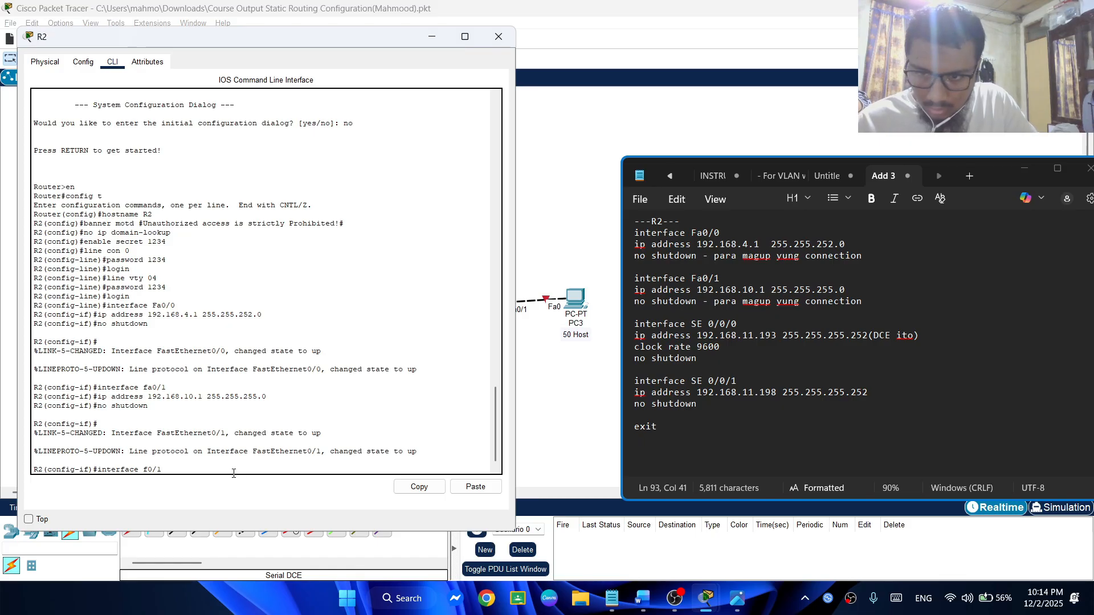
text(se)
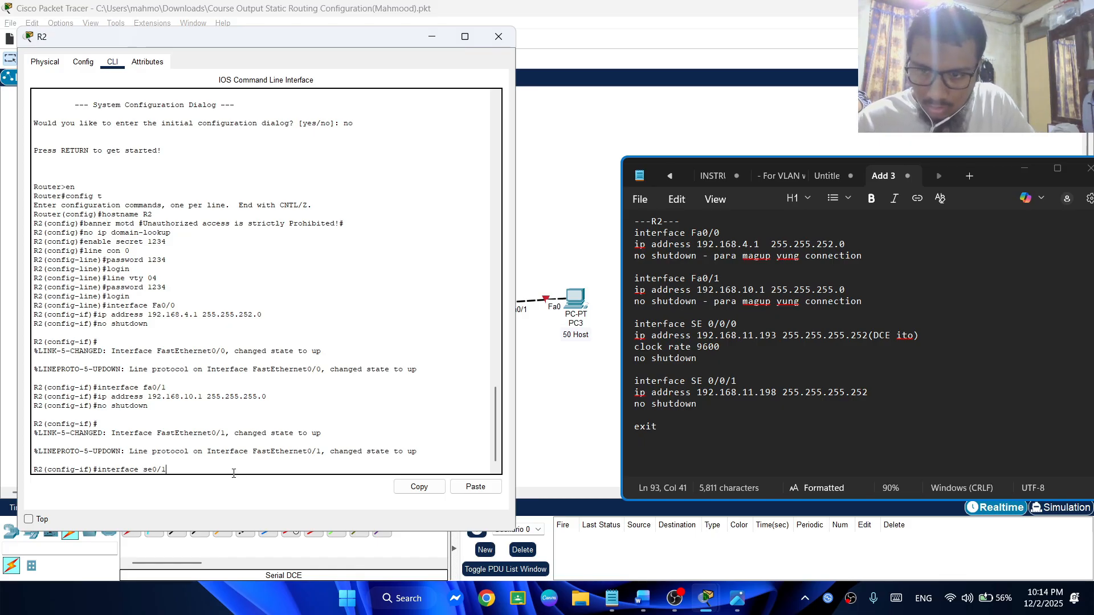
key(BackSpace)
text(0)
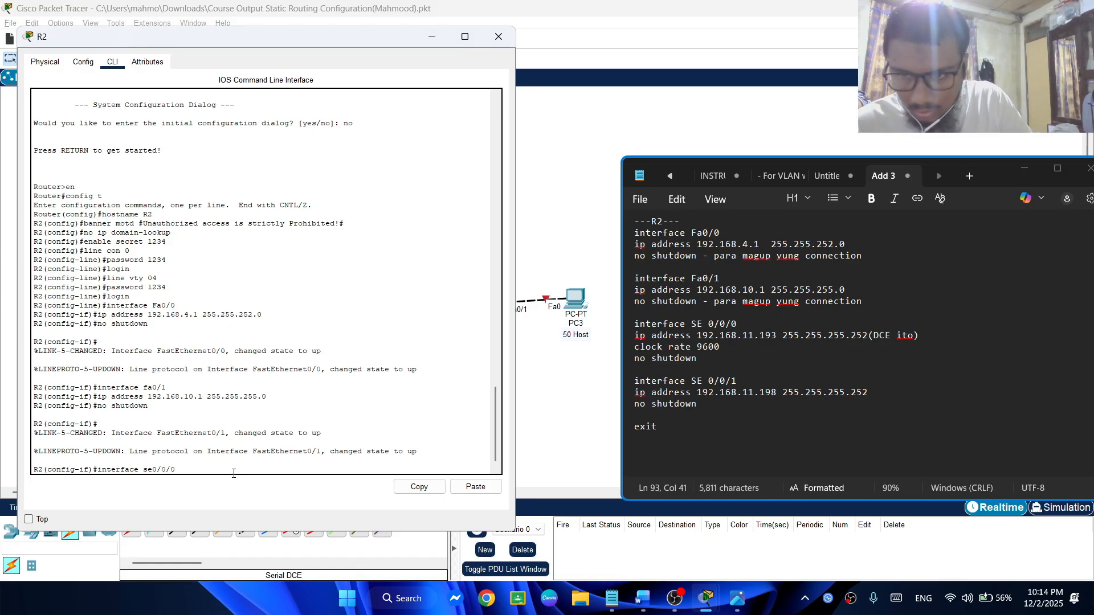
text(/0)
key(Return)
Assign IP address 192.168.11.193 with subnet mask 255.255.255.252 to R2's se0/0/0, adapting the earlier ip address command
key(Up)
key(Up)
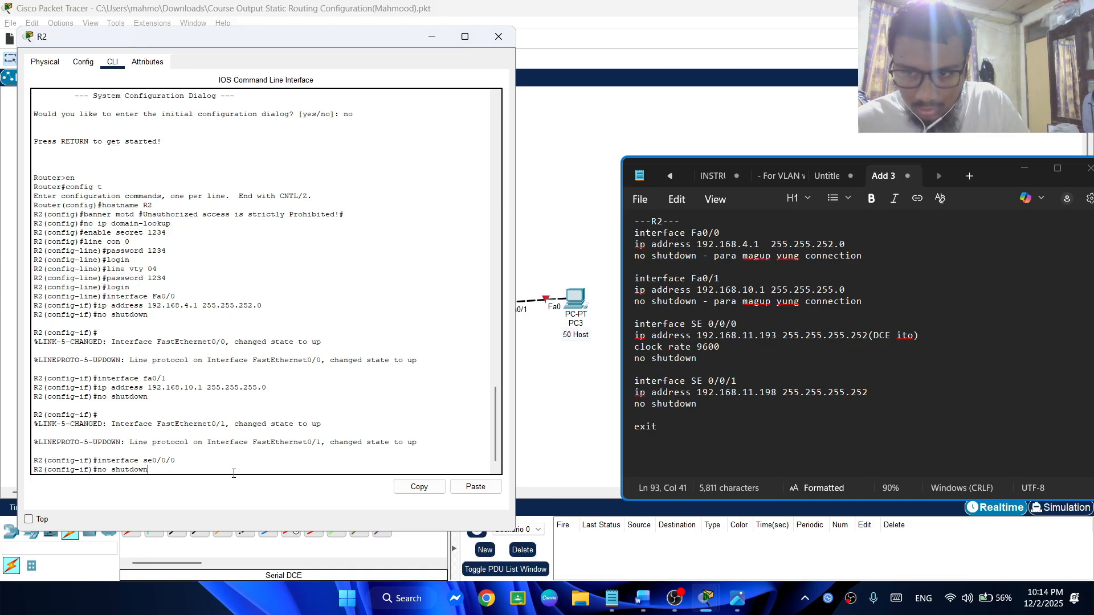
key(Up)
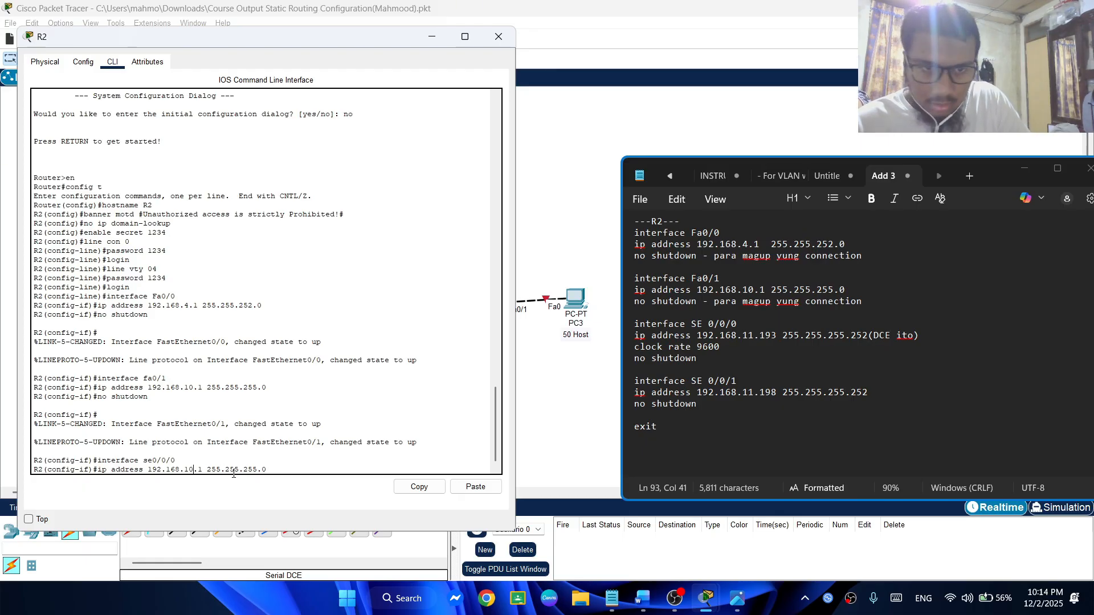
key(Left)
key(Left)
key(Left)
key(Left)
key(Left)
key(Left)
key(Left)
key(Left)
key(Left)
key(Left)
key(Left)
key(Left)
key(Left)
key(Left)
key(Left)
key(Left)
key(BackSpace)
text(1)
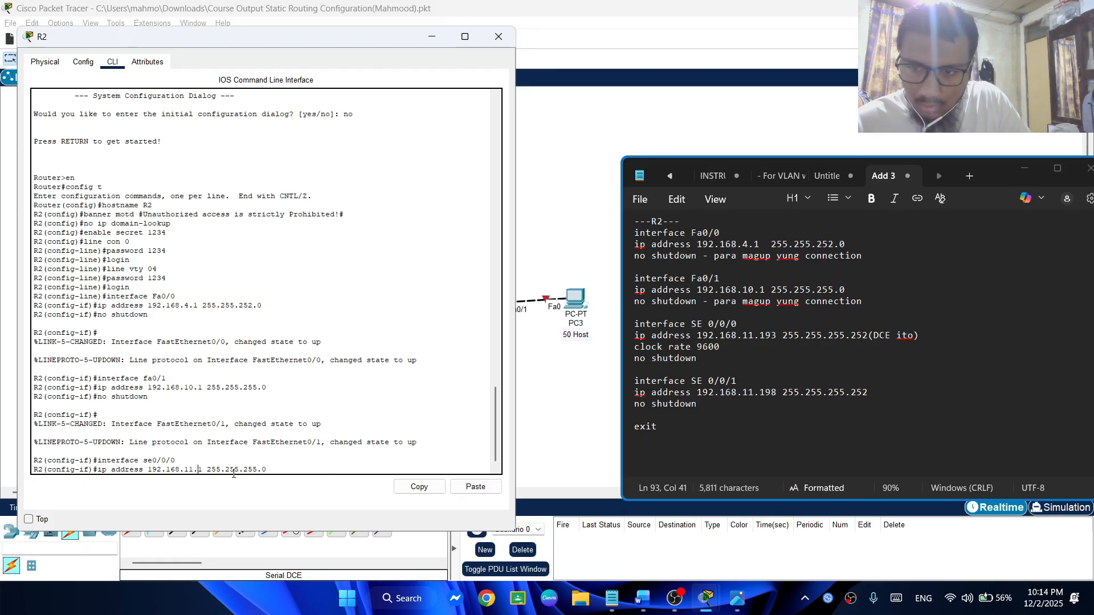
text(93)
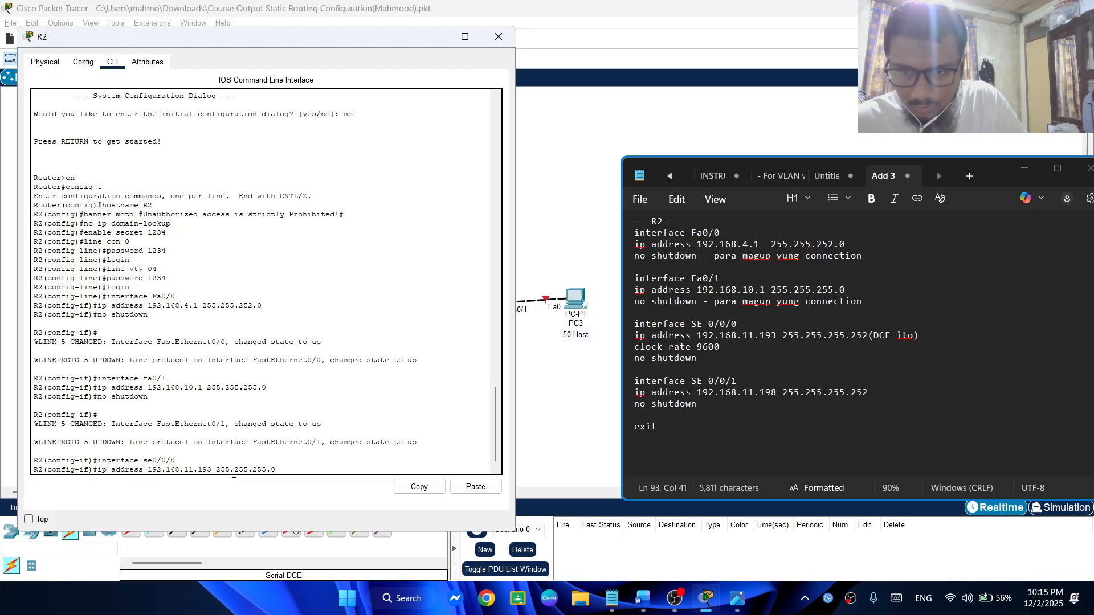
key(BackSpace)
text(252)
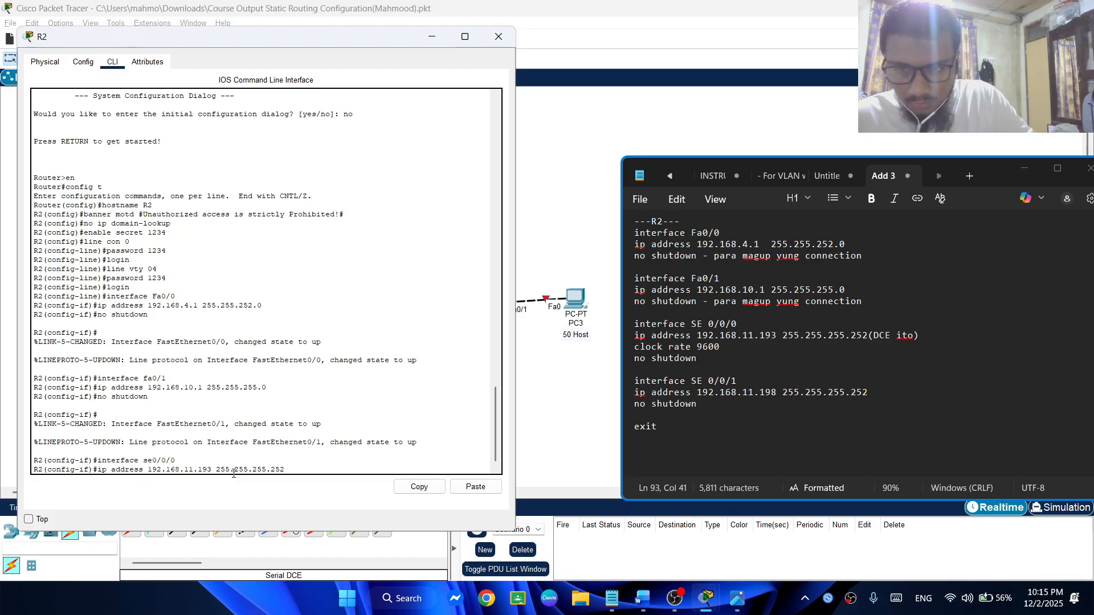
key(Return)
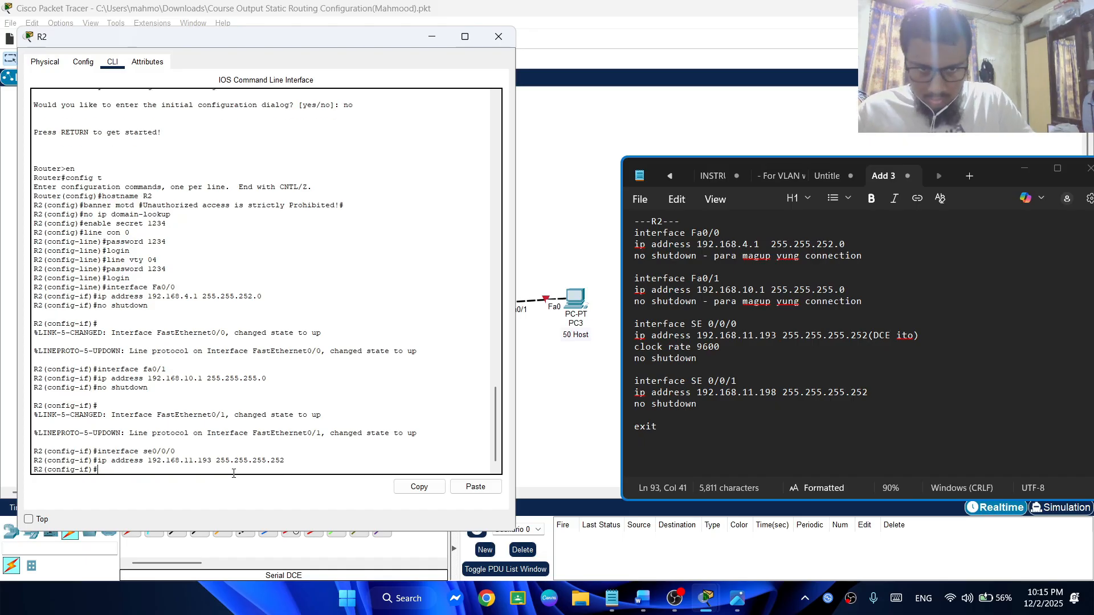
Set the clock rate of R2's DCE serial interface se0/0/0 to 9600
text(clock)
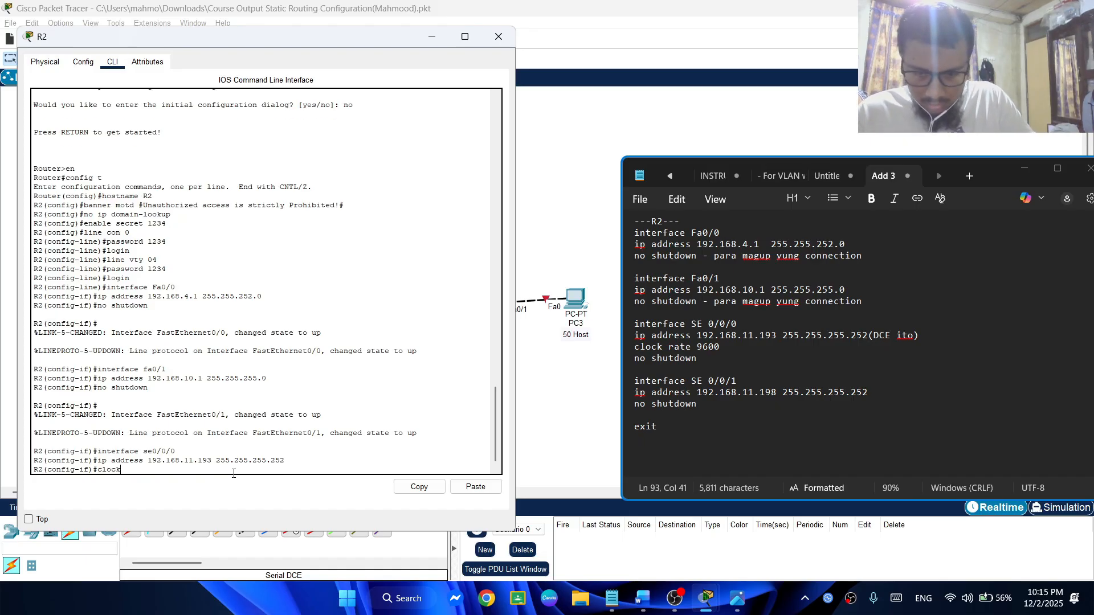
text( rate )
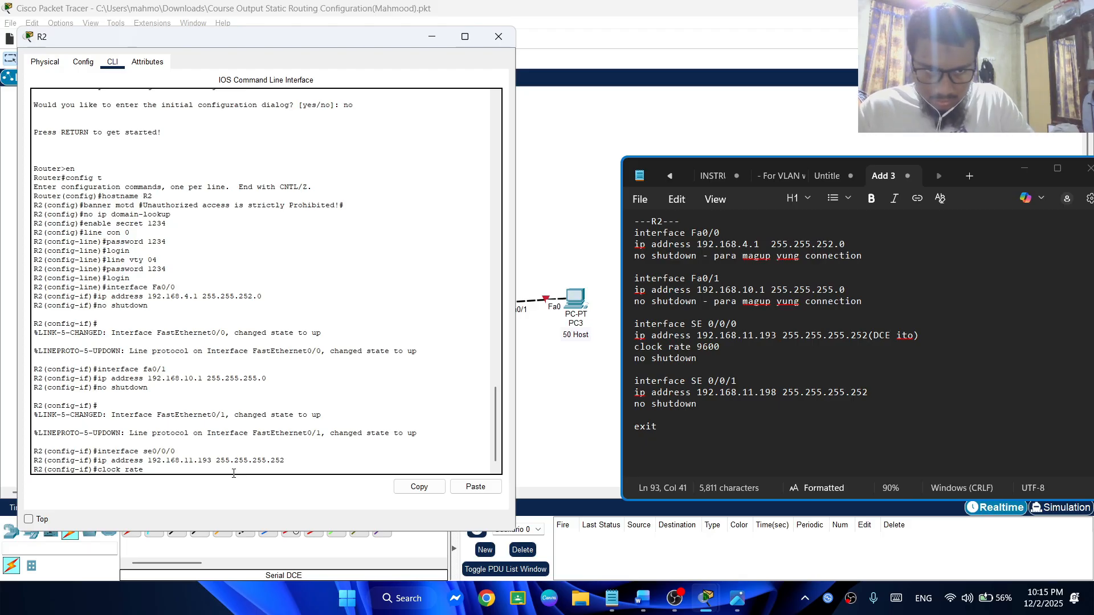
text(96)
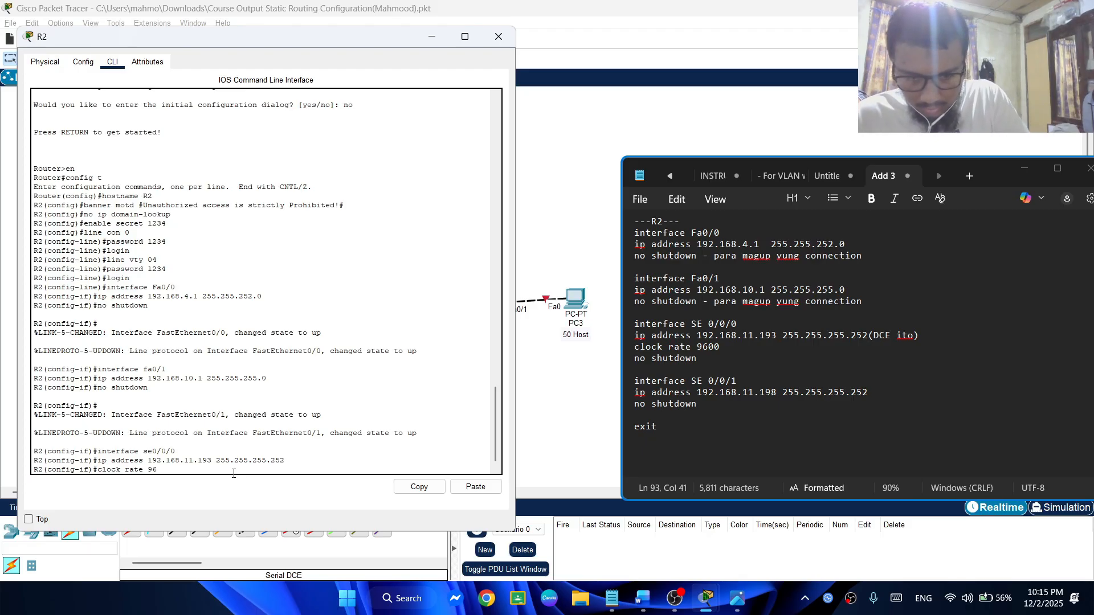
text(00)
key(Return)
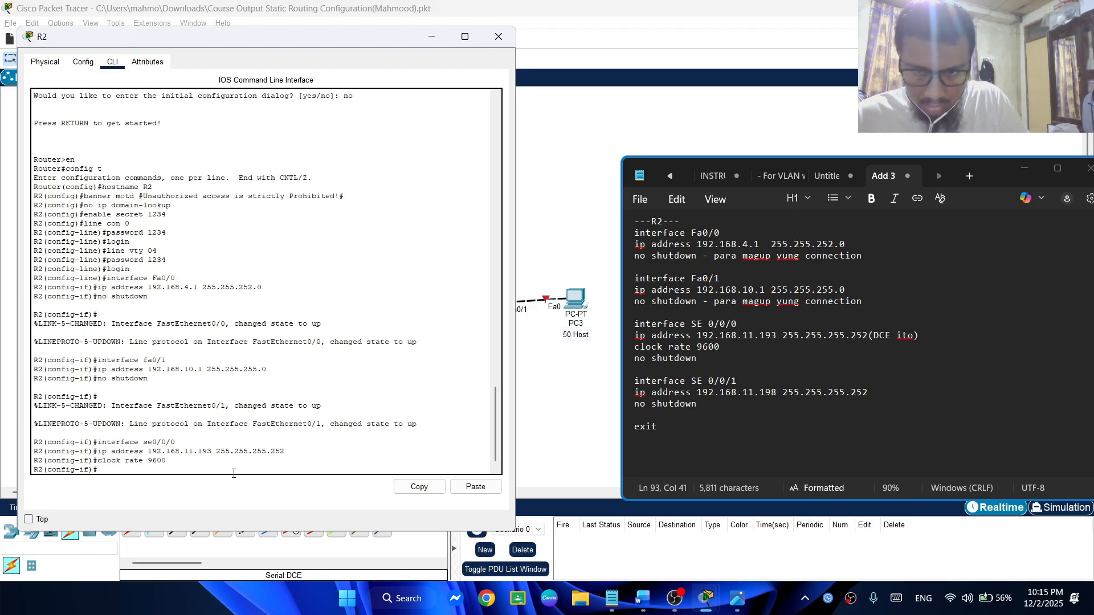
Bring up R2's se0/0/0 with no shutdown, uncovering the topology to check the serial link to R1
text(no)
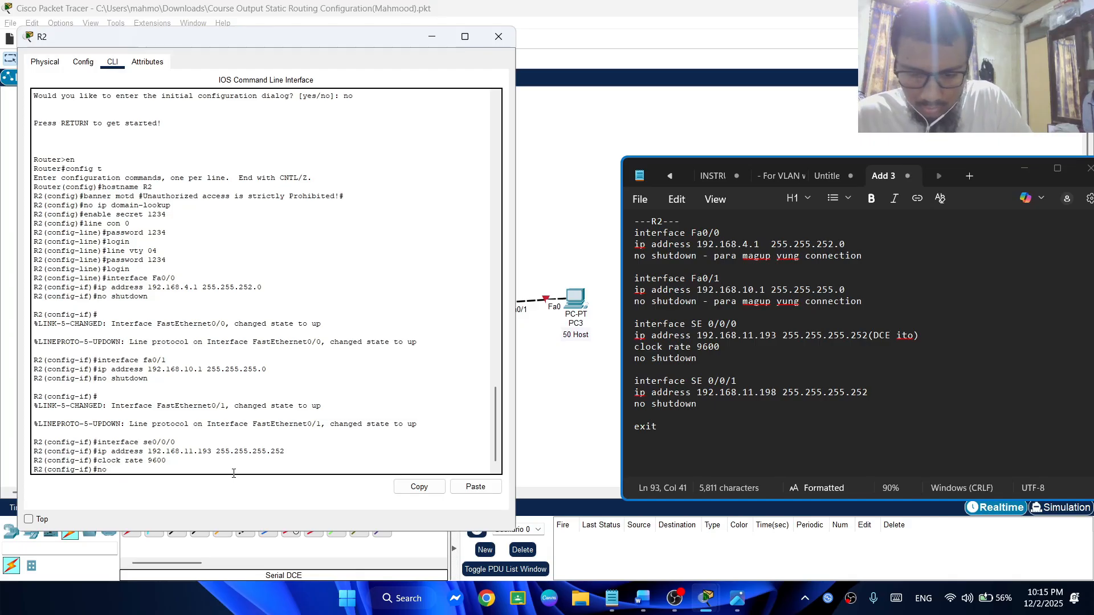
text( shutdown)
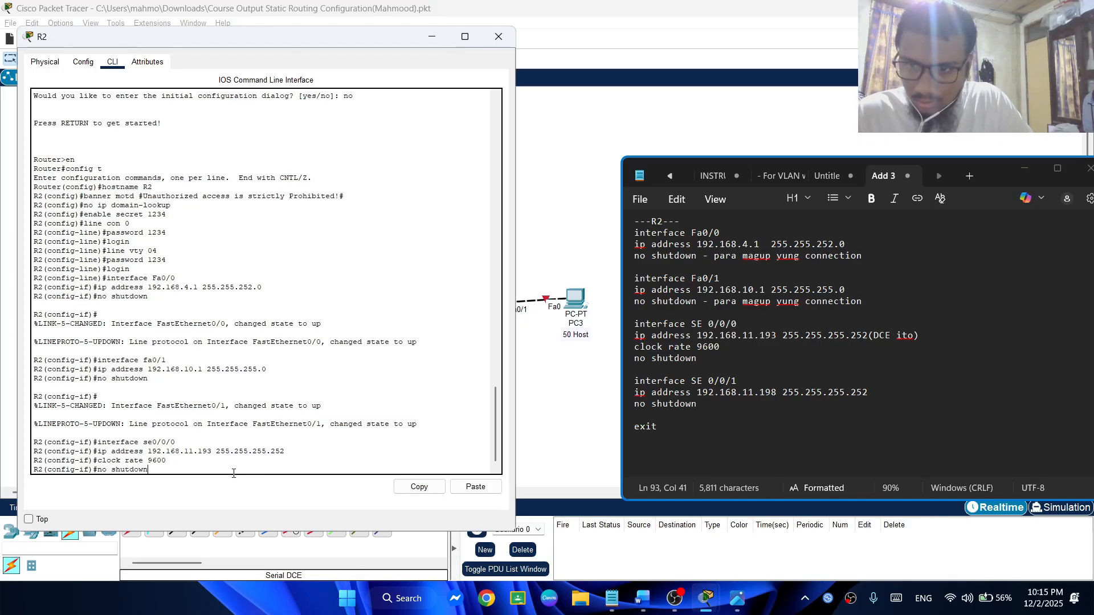
key(Return)
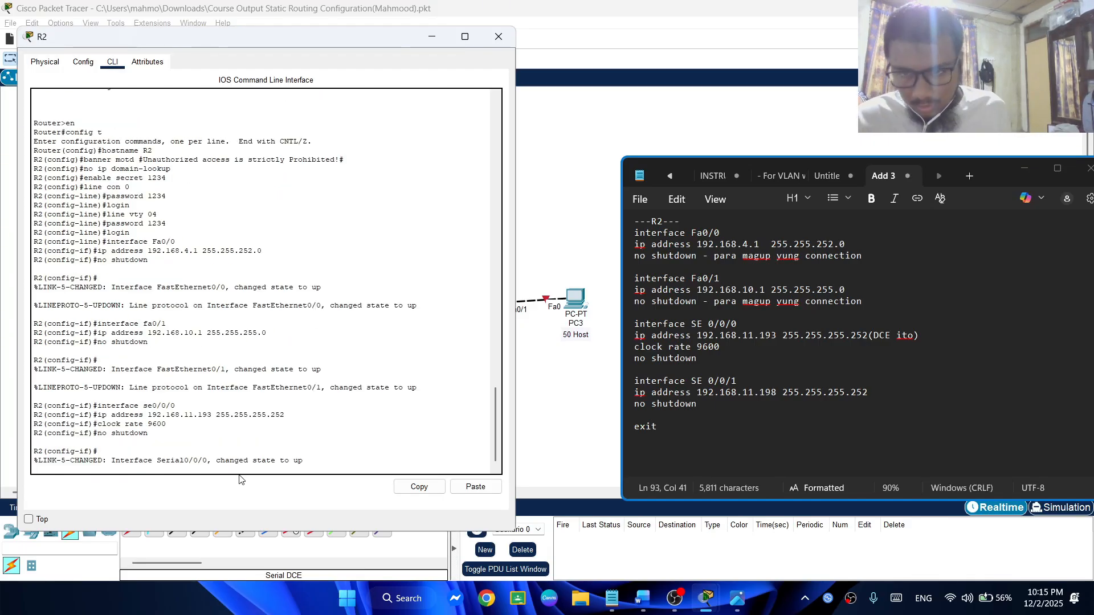
drag(302, 460, 29, 439)
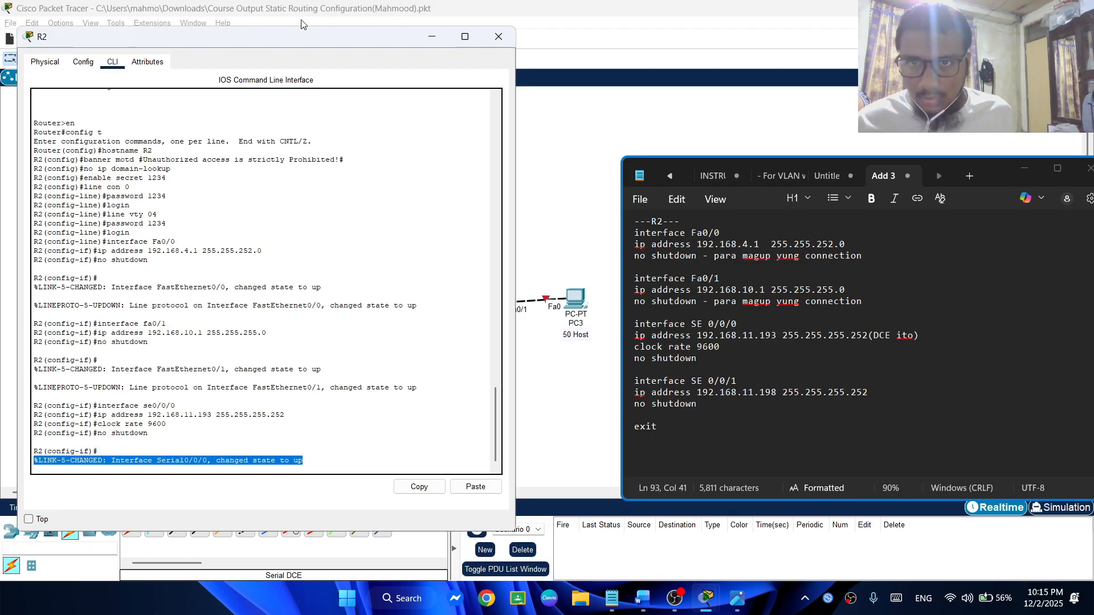
drag(307, 36, 799, 48)
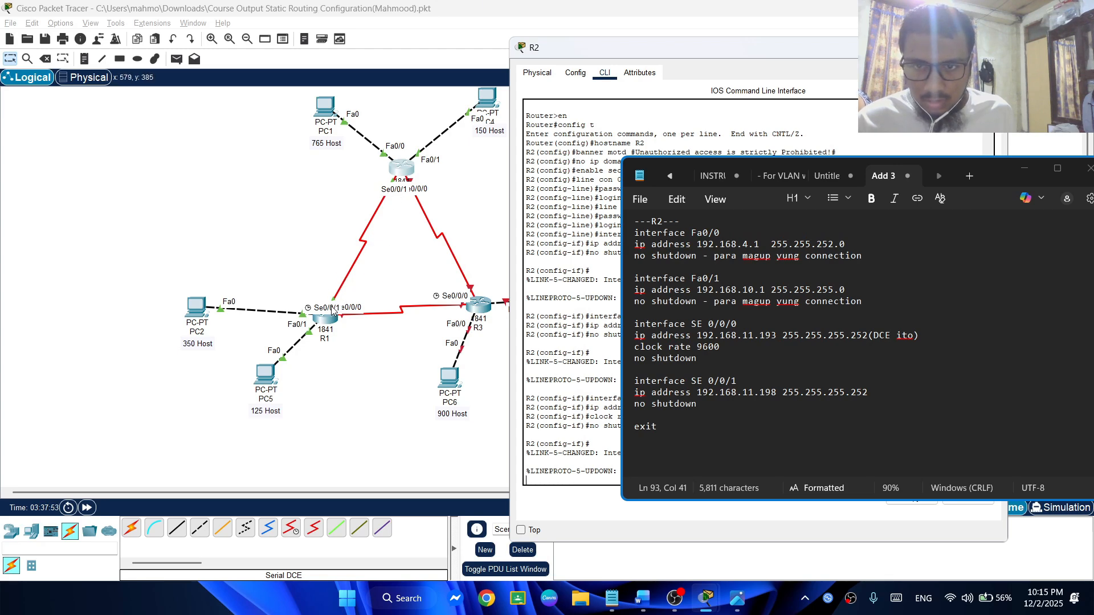
drag(635, 53, 226, 49)
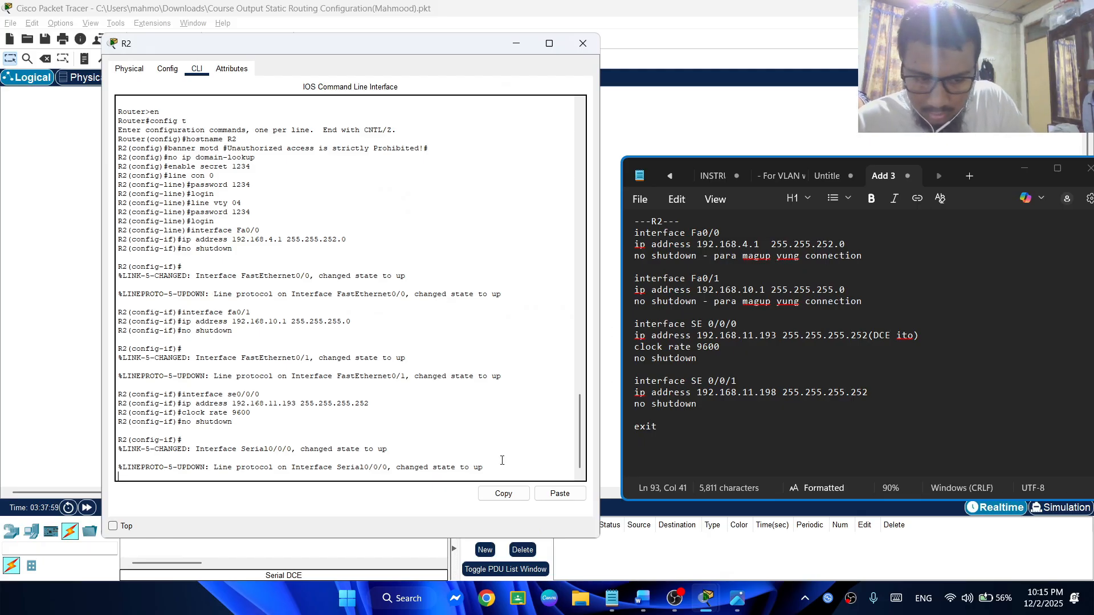
Enter interface configuration mode for R2's second serial interface with the command interface se0/0/01
key(Return)
text(interface se)
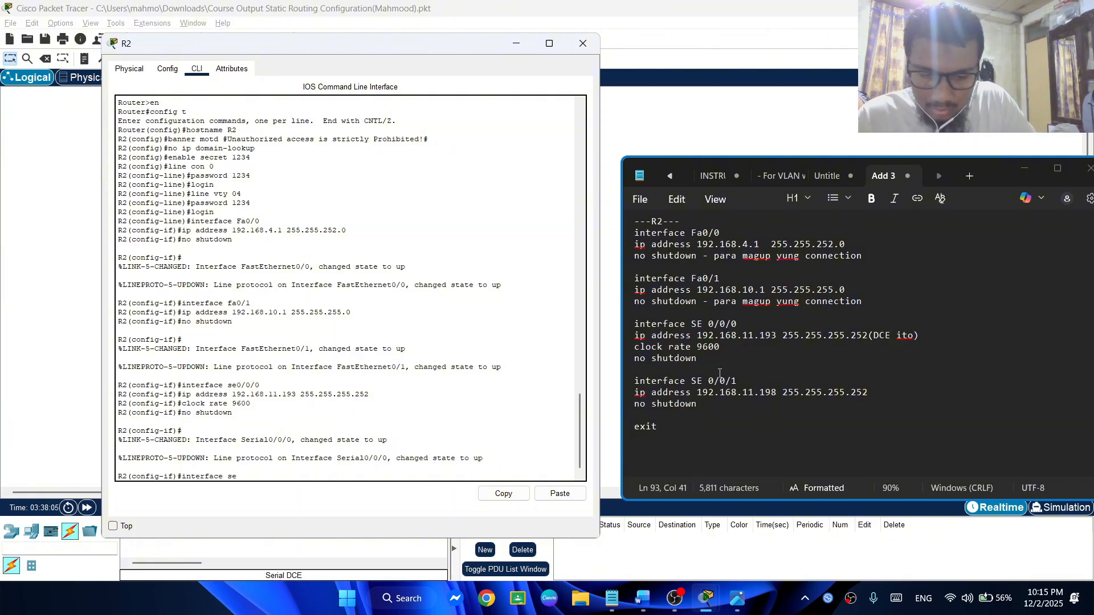
text(0/0)
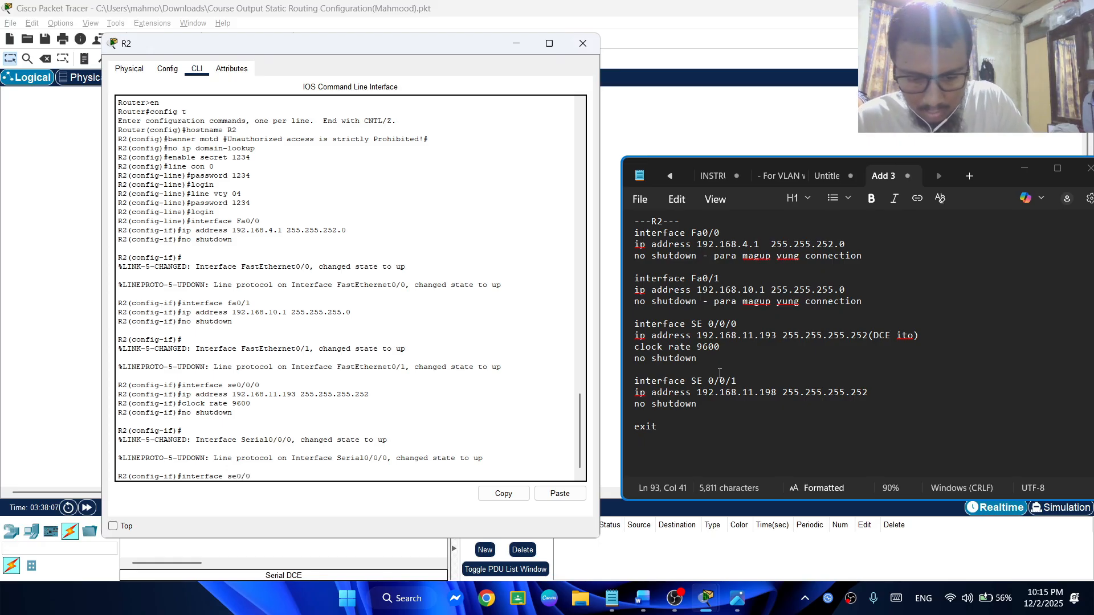
text(/01)
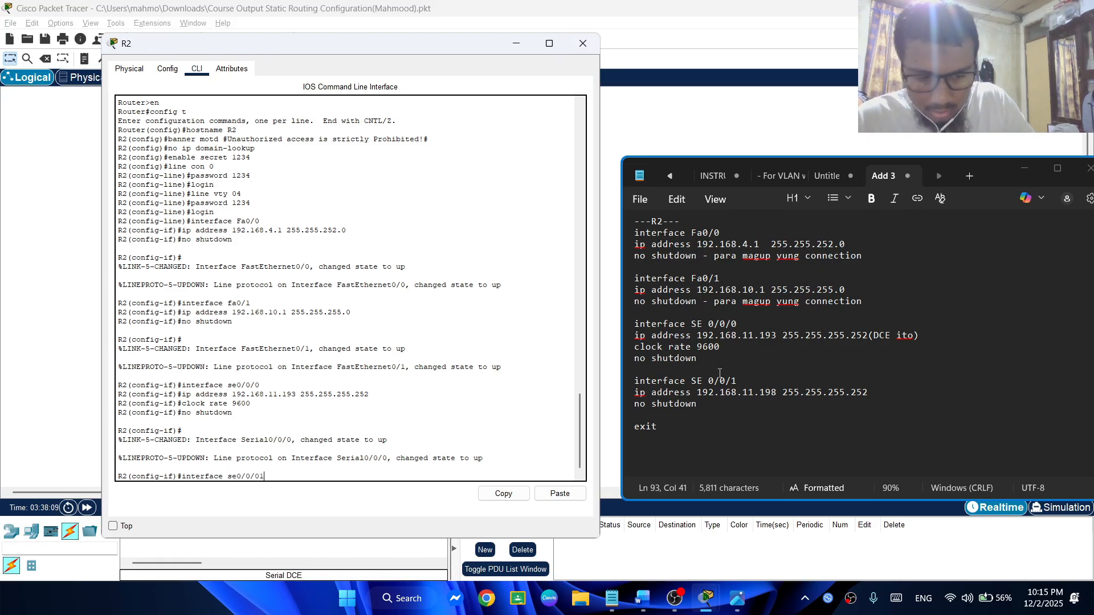
key(Return)
Assign IP address 192.168.11.198 with subnet mask 255.255.255.252 to R2's second serial interface, adapting the earlier ip address command
key(Up)
key(Up)
key(Up)
key(Up)
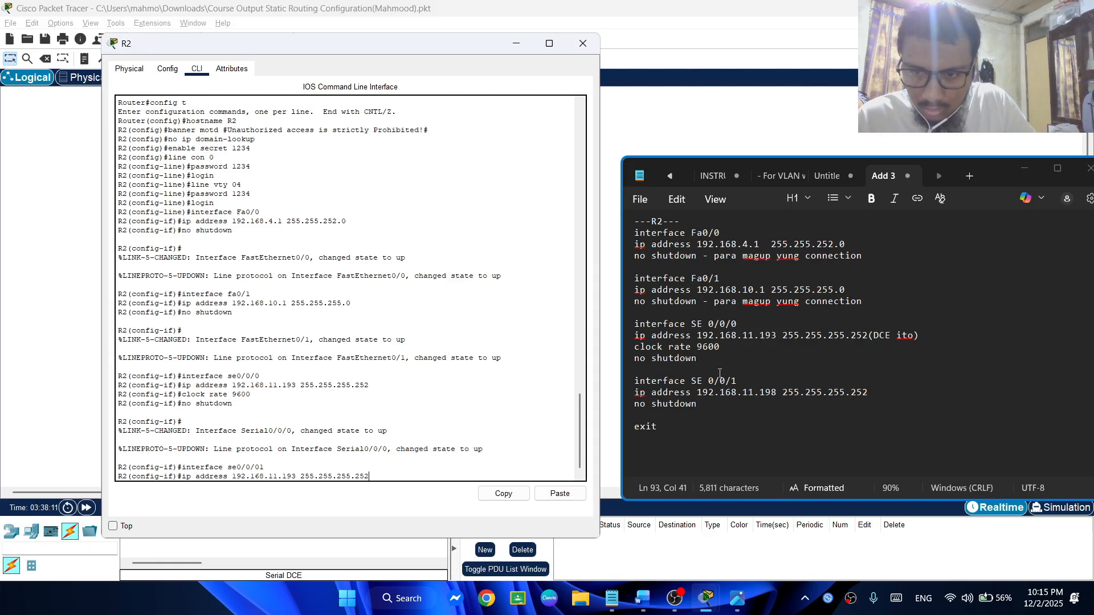
key(Left)
key(Left)
key(Left)
key(Left)
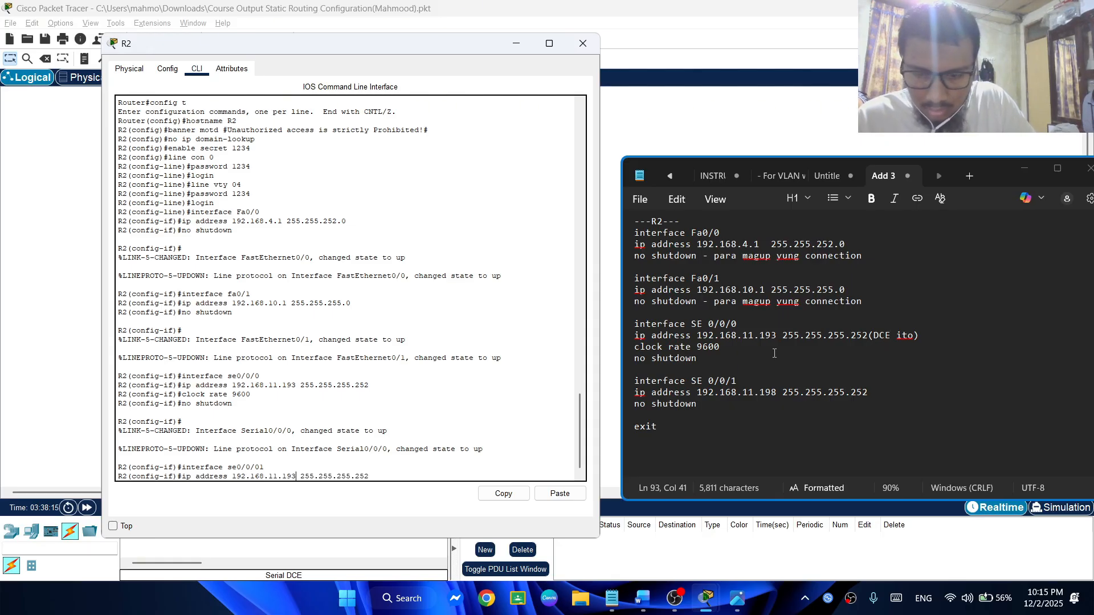
key(BackSpace)
text(8)
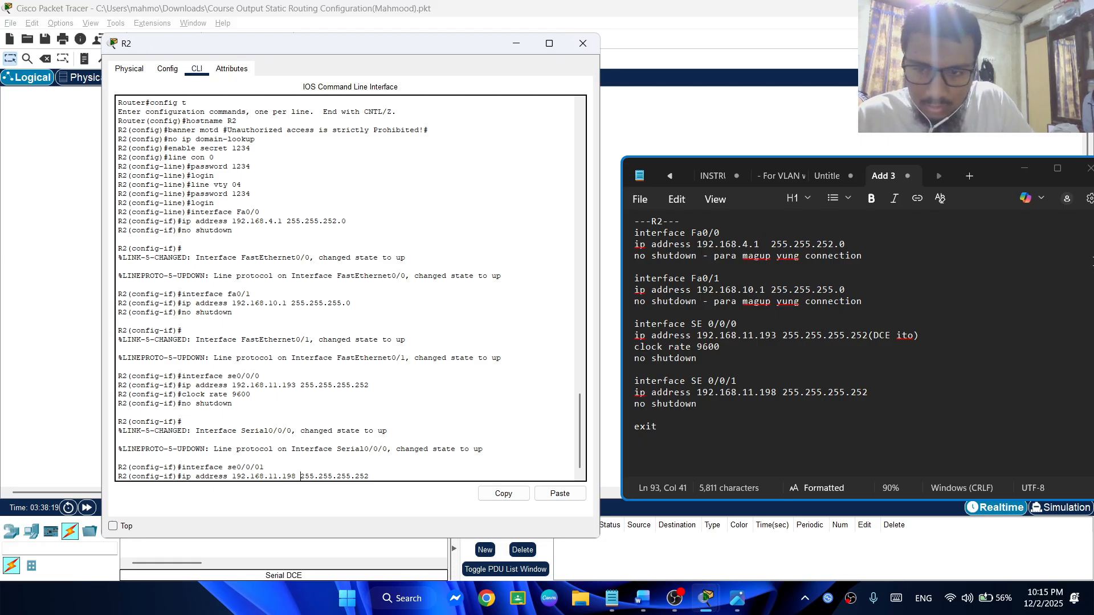
key(Return)
Enable R2's second serial interface with no shutdown
text(no)
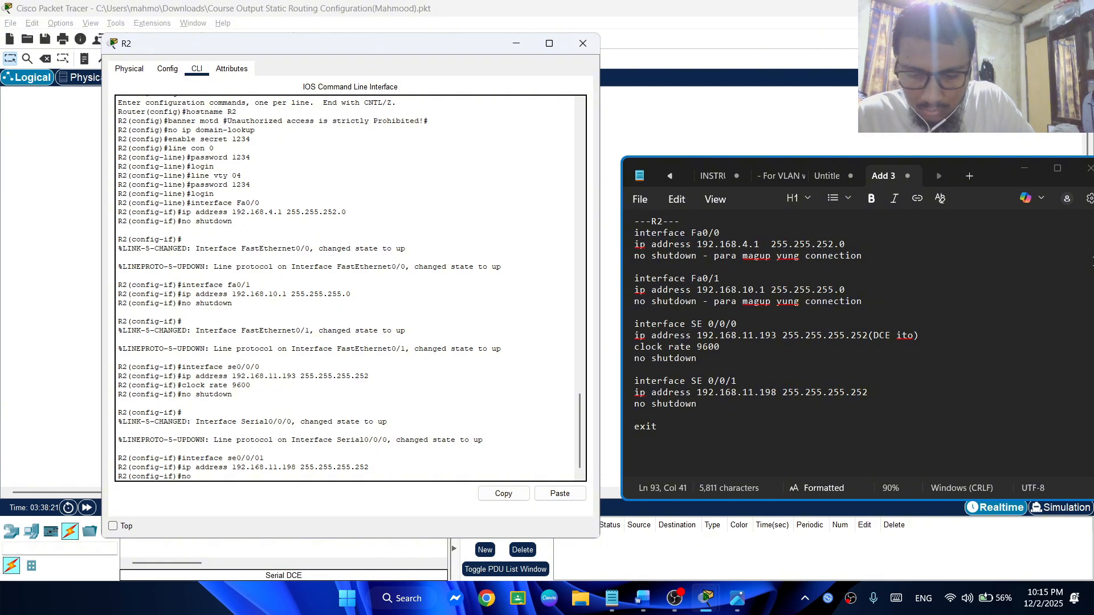
text( shutdown)
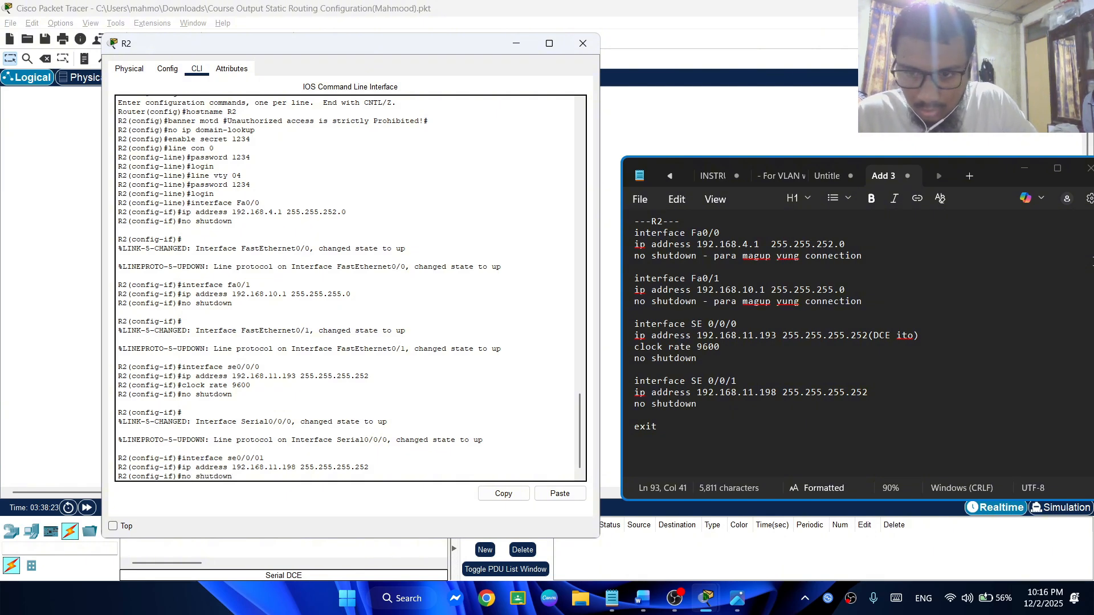
key(Return)
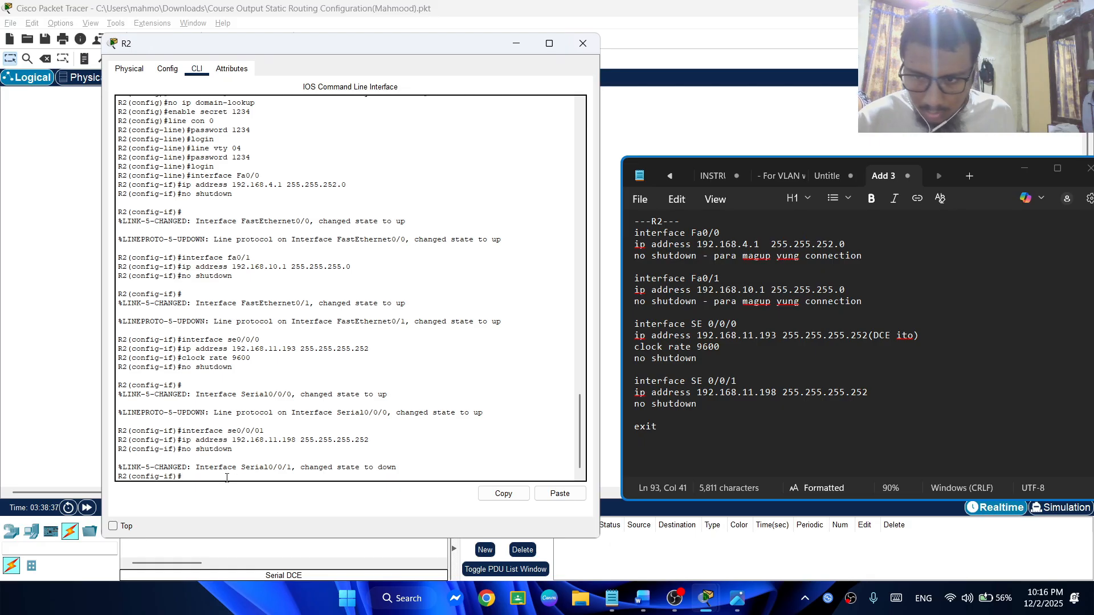
Reissue the interface se0/0/01, ip address 192.168.11.198 255.255.255.252 and no shutdown commands on R2 from the command history
key(Up)
key(Up)
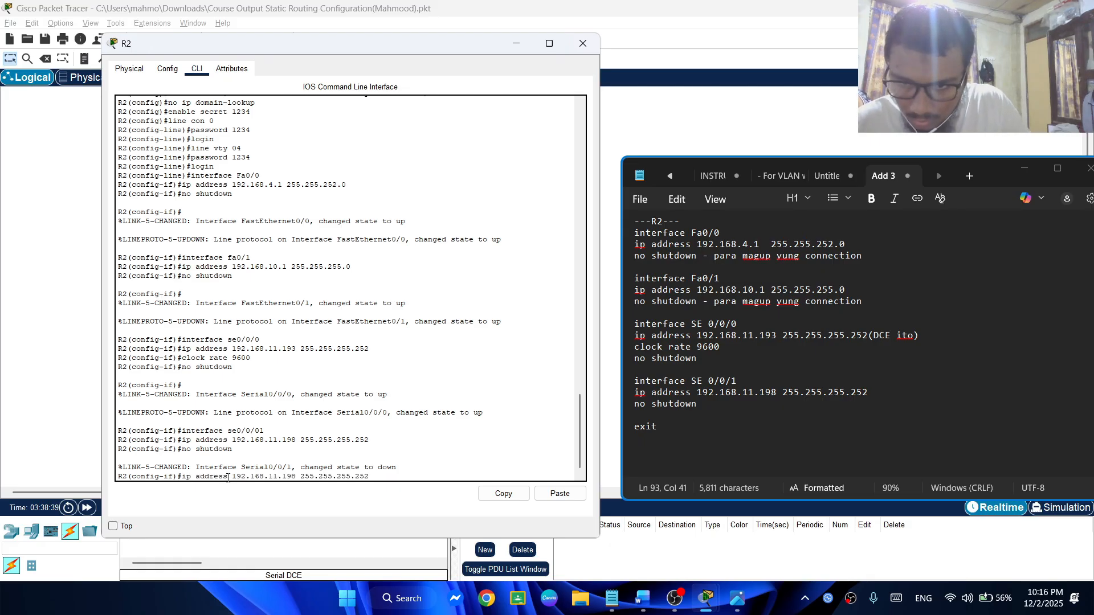
key(Up)
key(Return)
key(Up)
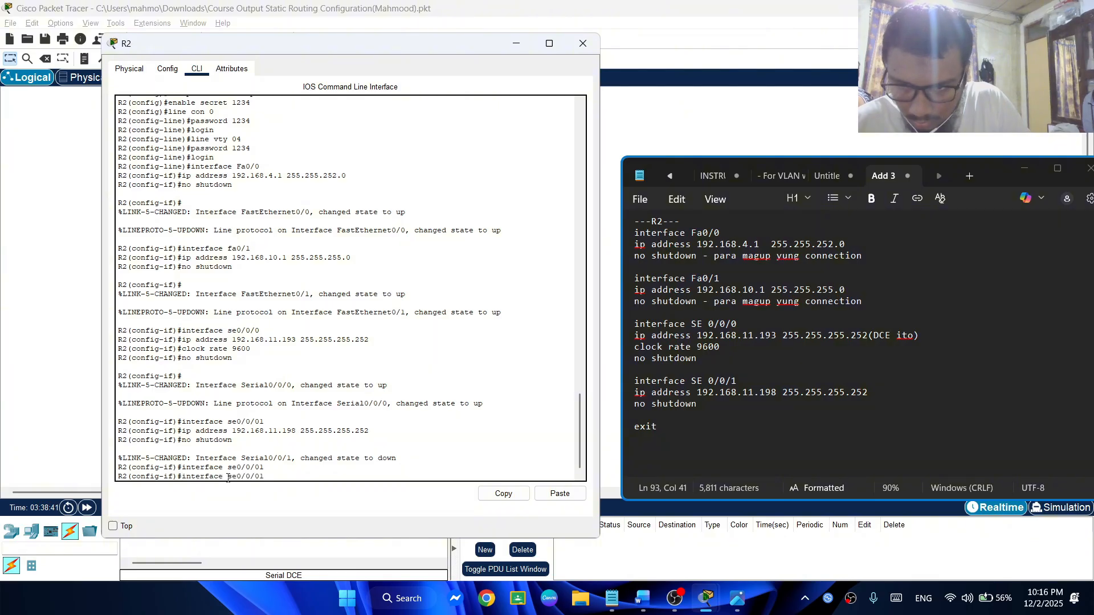
key(Up)
key(Up)
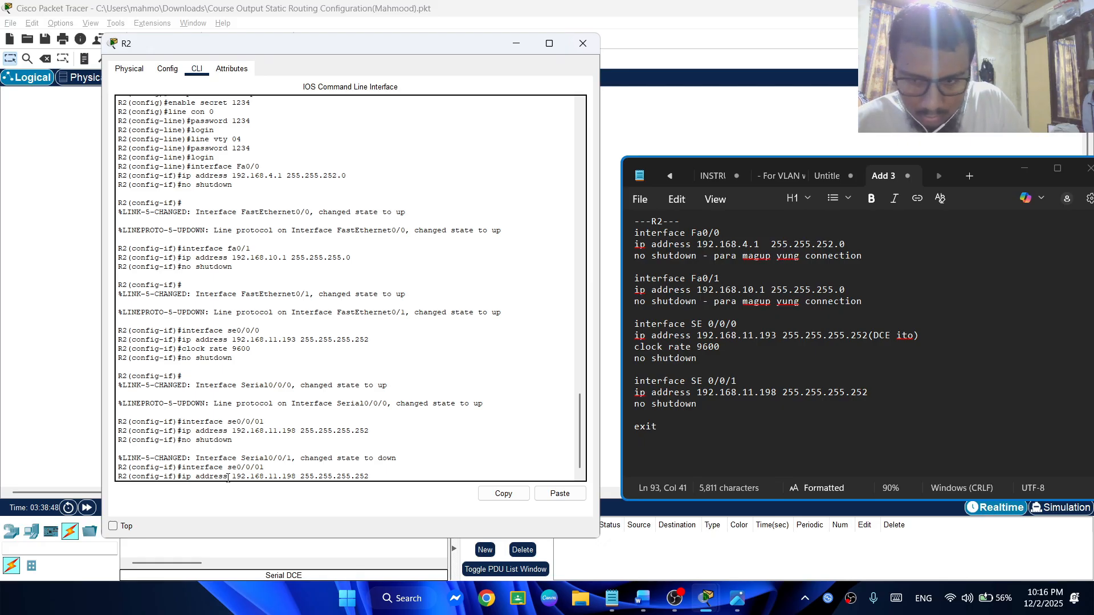
key(Return)
key(Up)
key(Up)
key(Up)
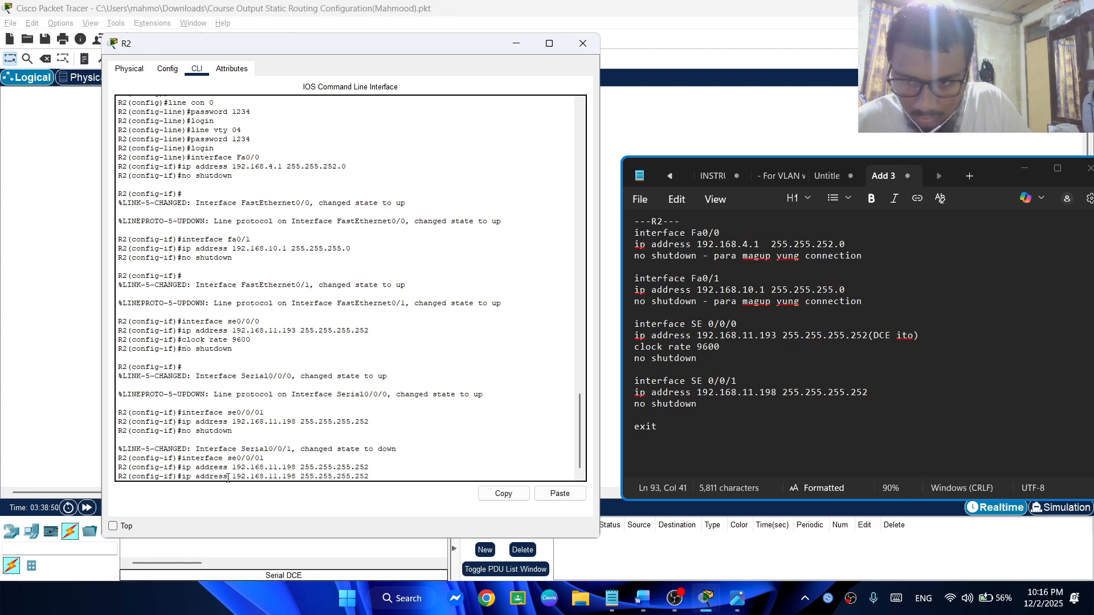
key(Return)
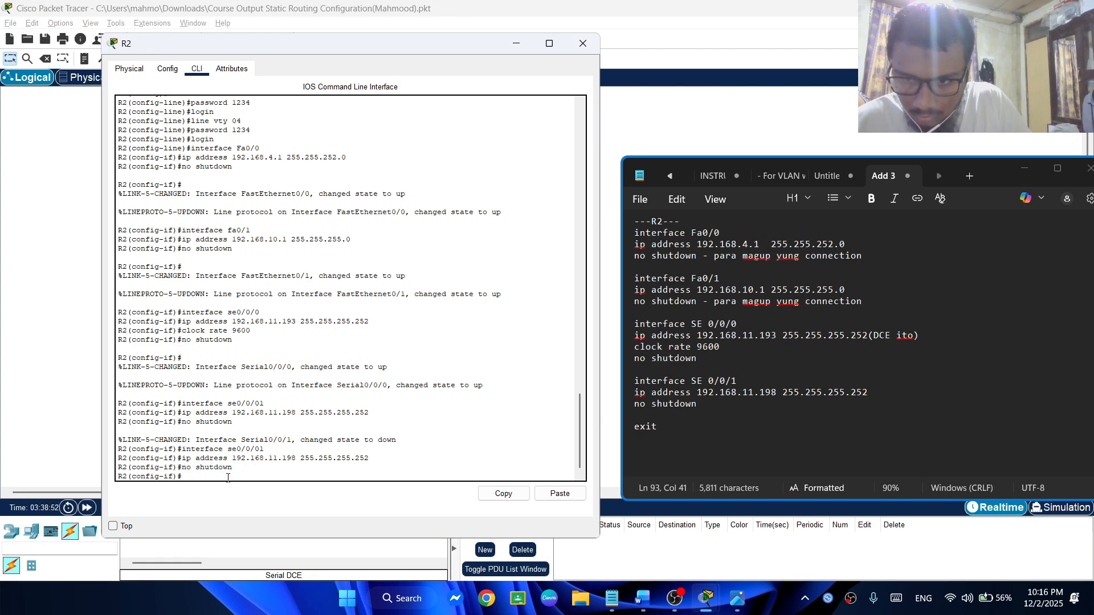
key(Return)
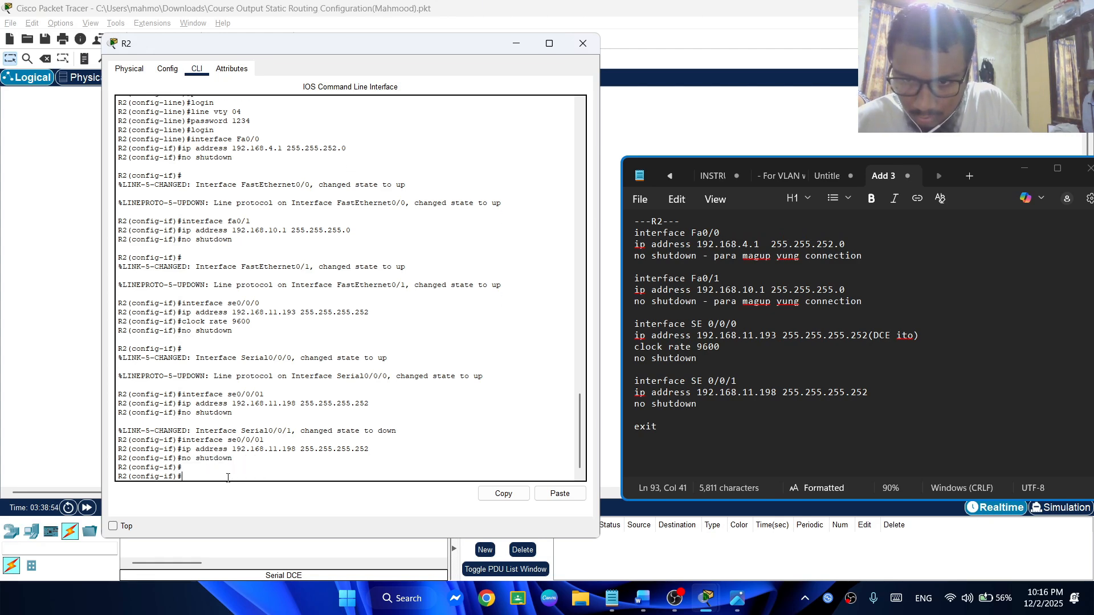
Check R2's serial addresses in the Word addressing scheme table and return to R2's command line in Packet Tracer
key(alt+Tab)
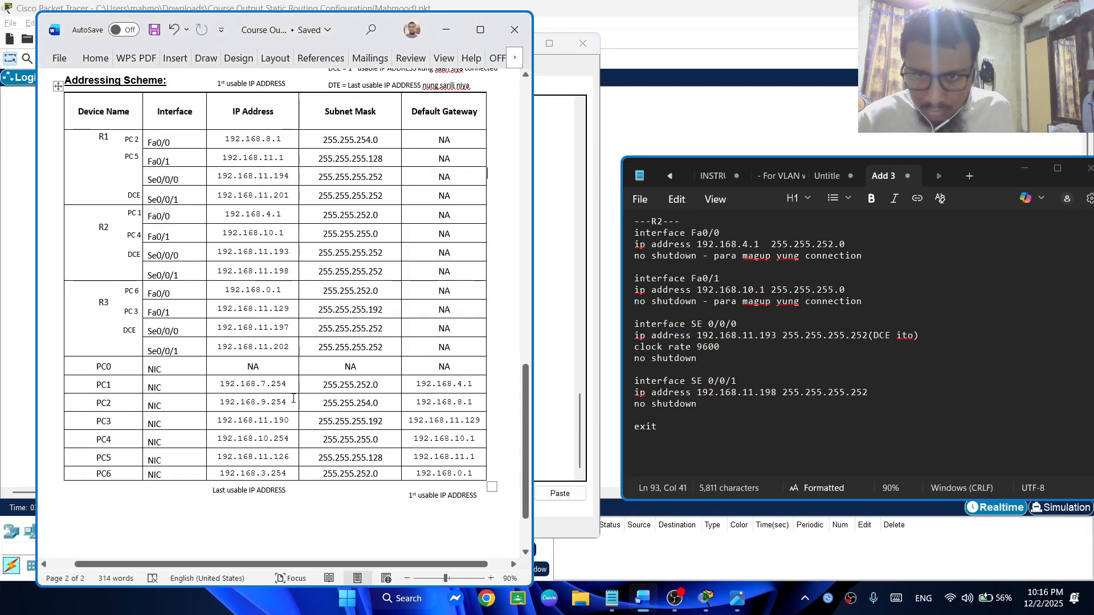
key(alt+Tab)
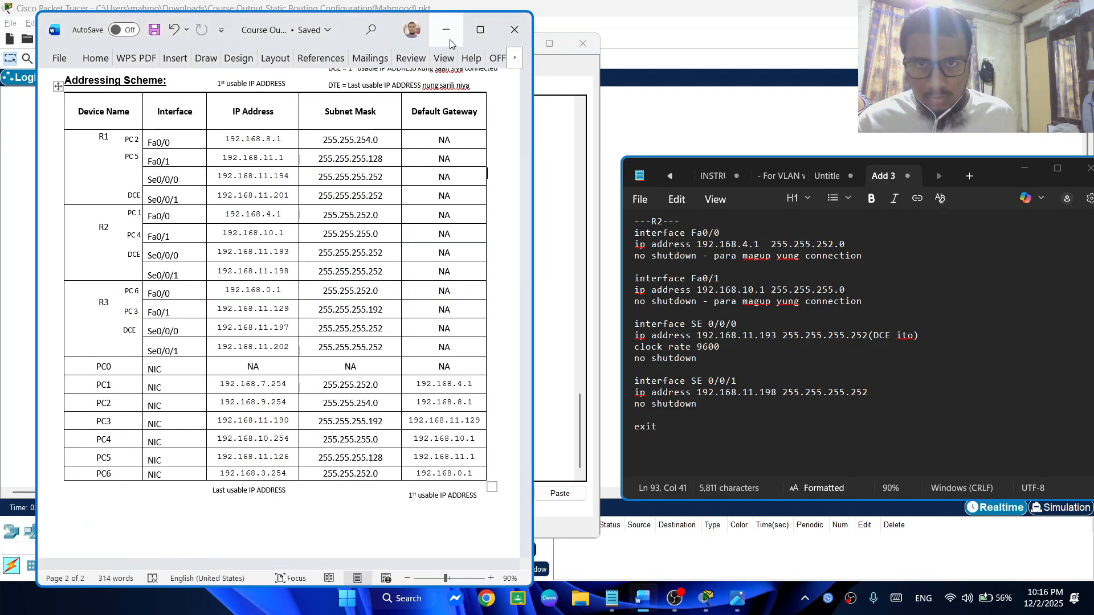
click(446, 29)
drag(399, 43, 345, 42)
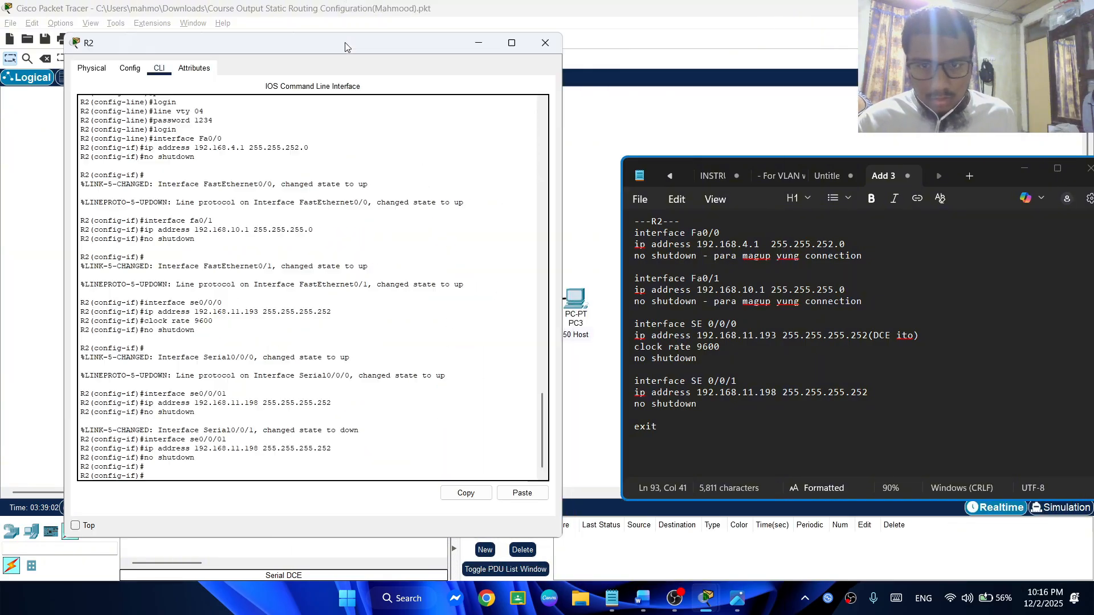
Exit R2's interface and global configuration modes and end the console session
scroll(269, 398, down, 2)
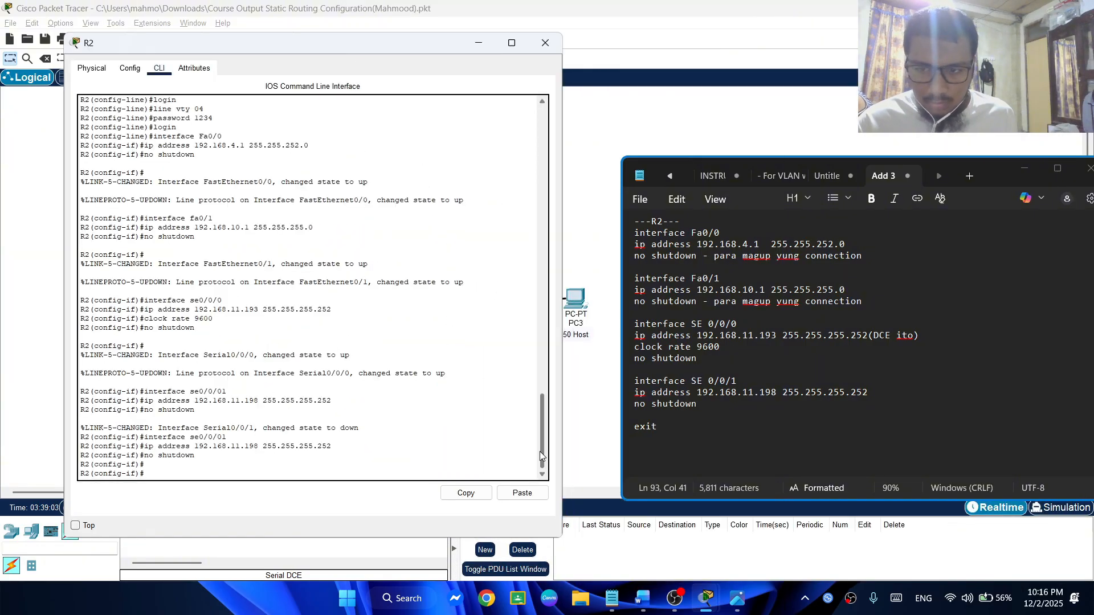
click(232, 475)
text(exit)
key(Return)
text(ex)
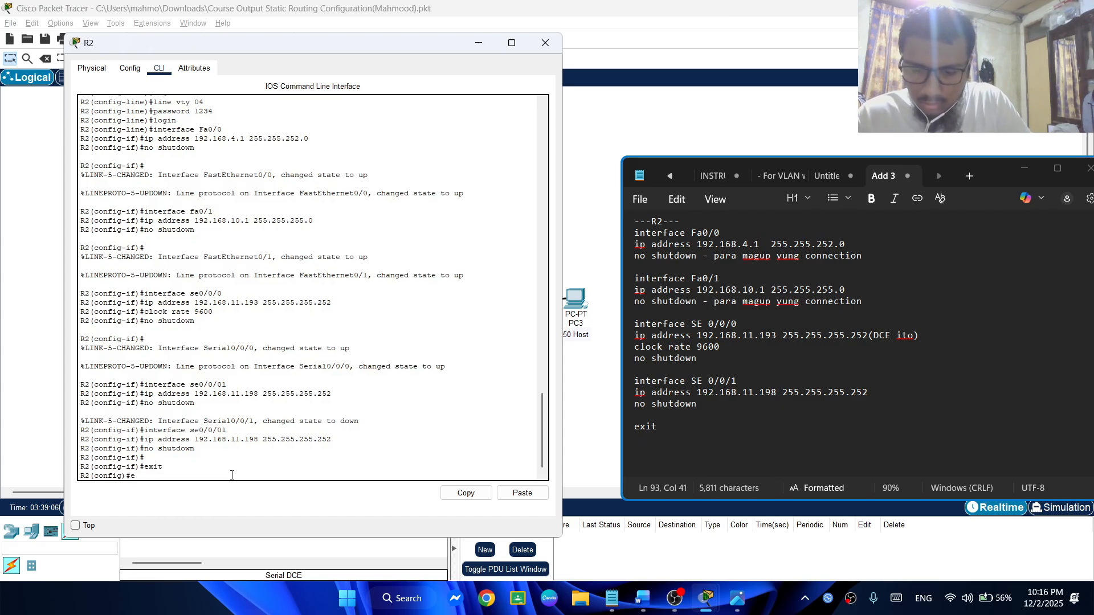
text(it)
key(Return)
text(exit)
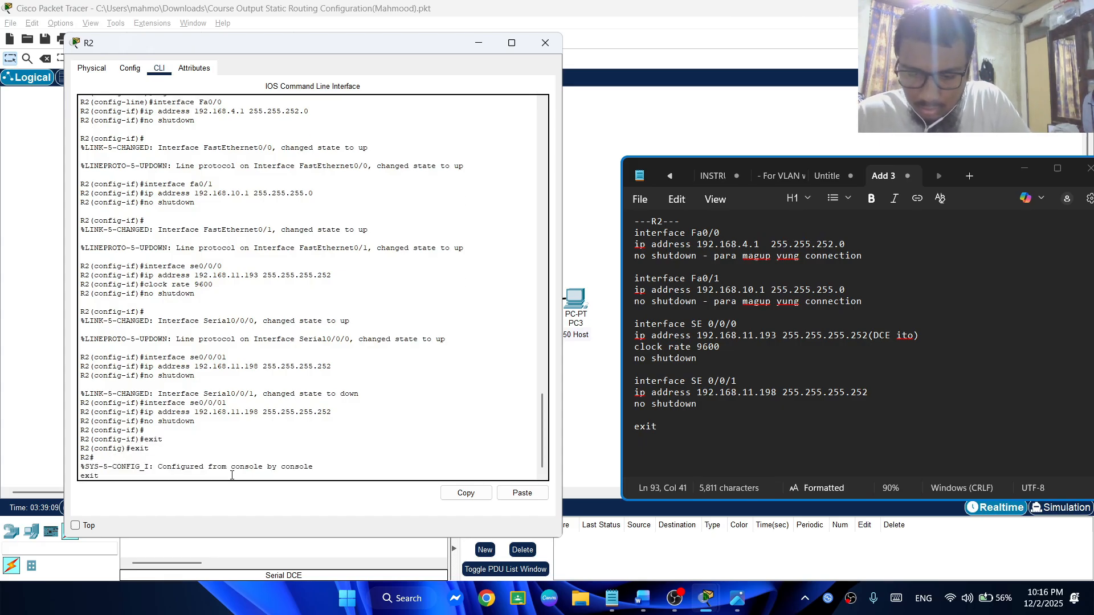
key(Return)
Log back in to R2 with the console password and enter privileged mode using en and the enable secret
key(Return)
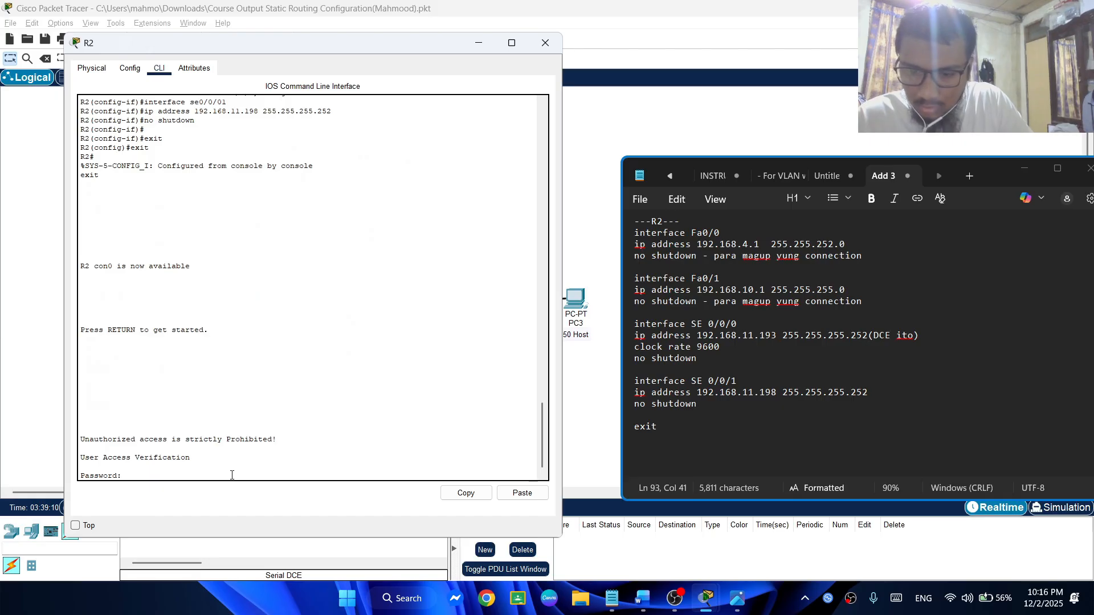
key(Return)
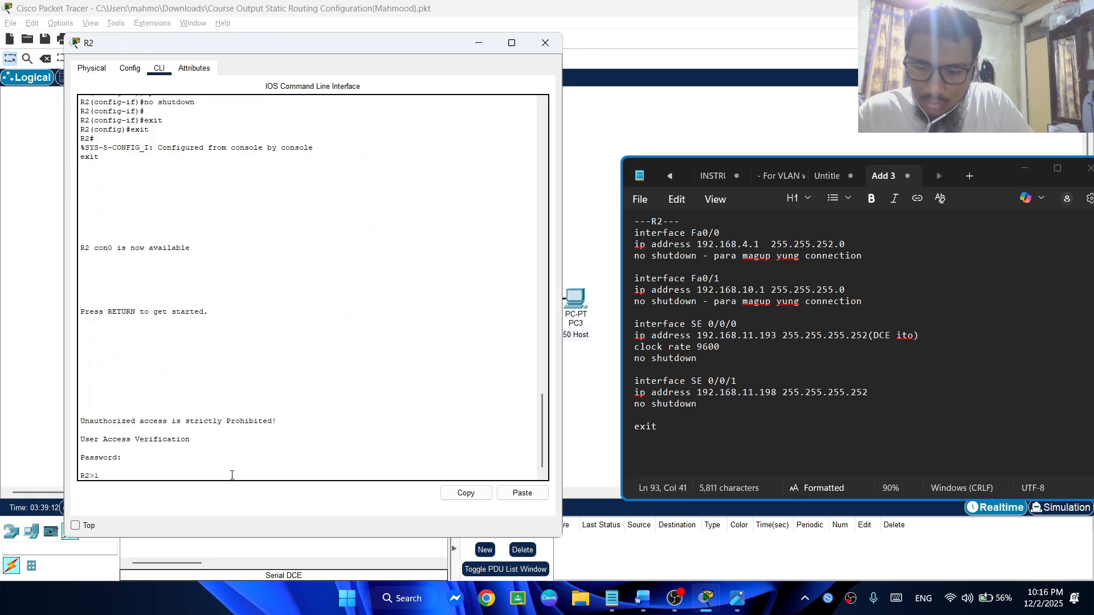
text(en)
key(Return)
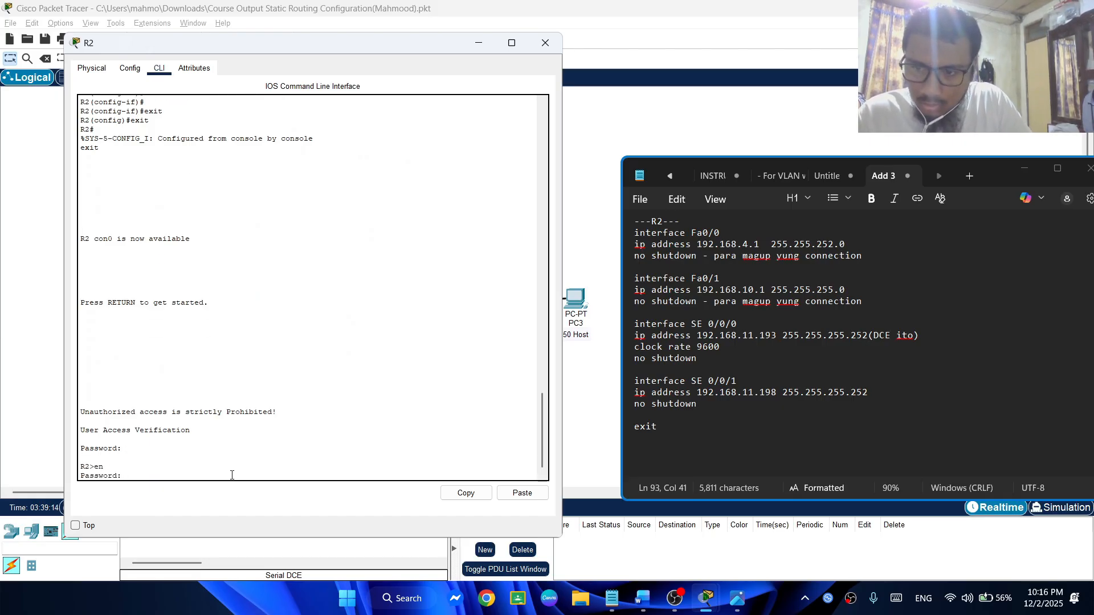
key(Return)
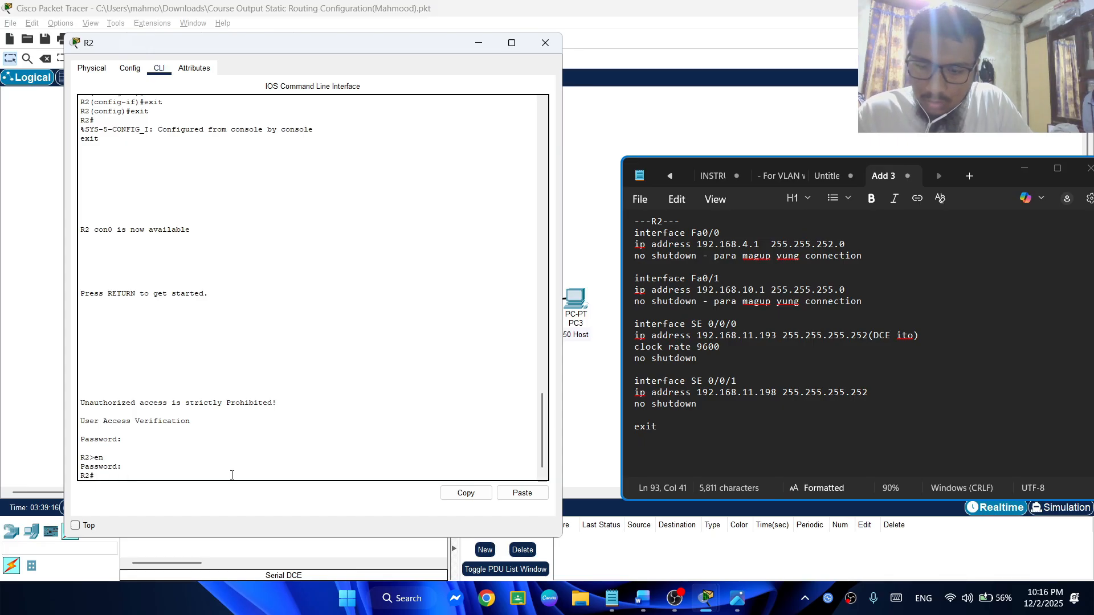
Enter global configuration mode on R2 with config t and close the R2 window
text(conf)
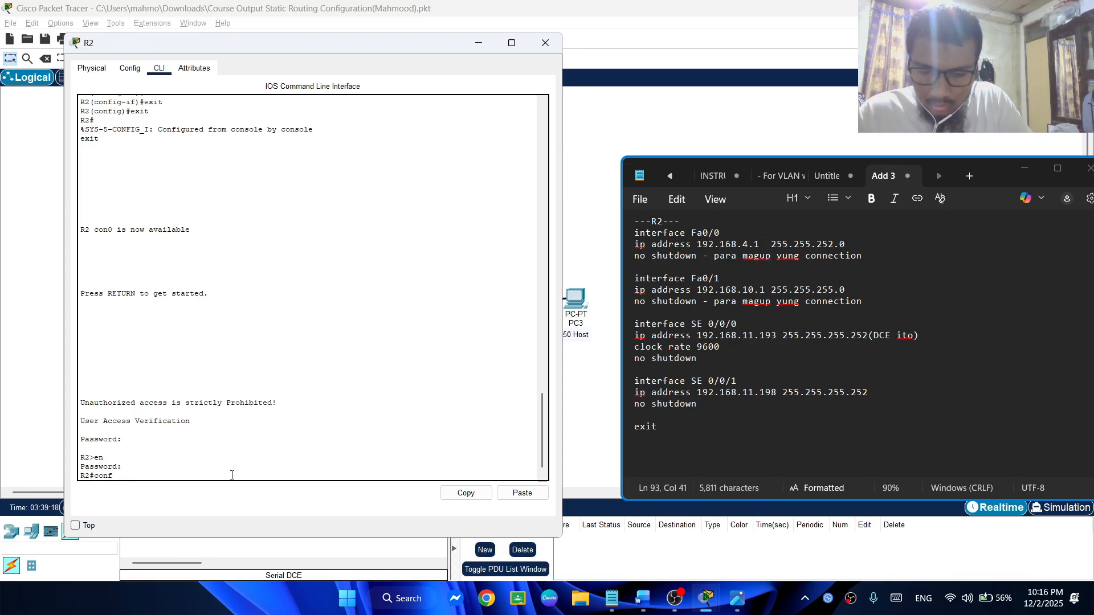
text(ig t)
key(Return)
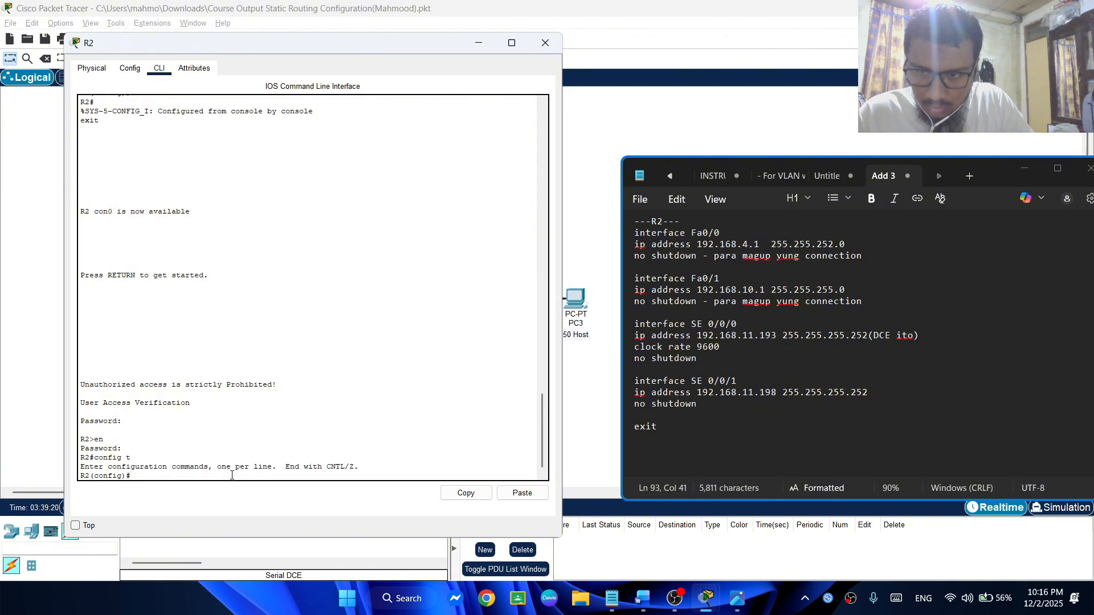
click(544, 42)
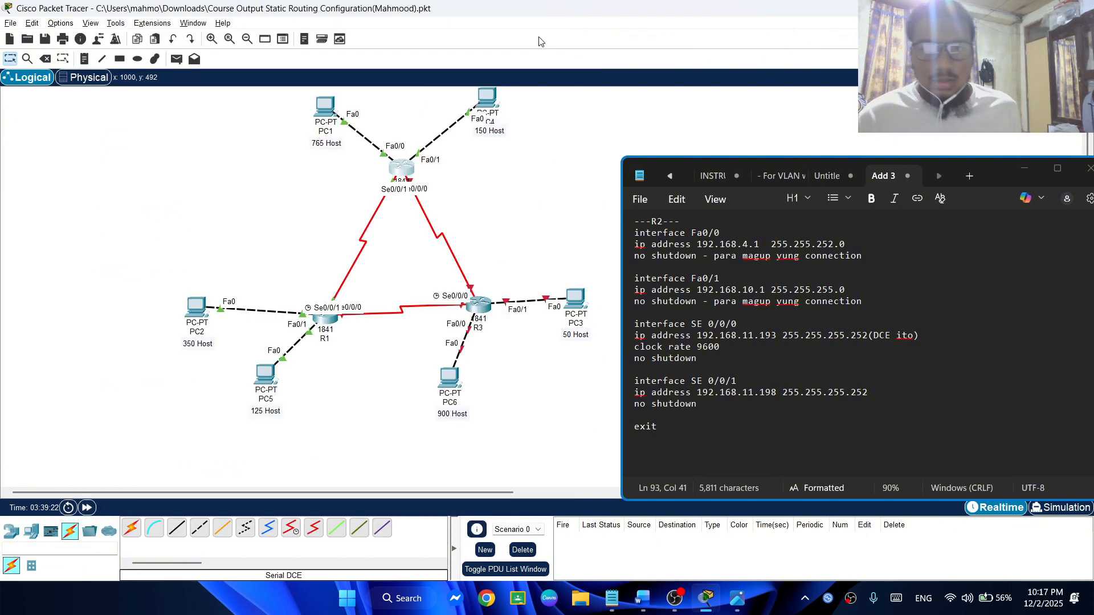
Open R3's command line and answer no to the initial configuration dialog
click(478, 306)
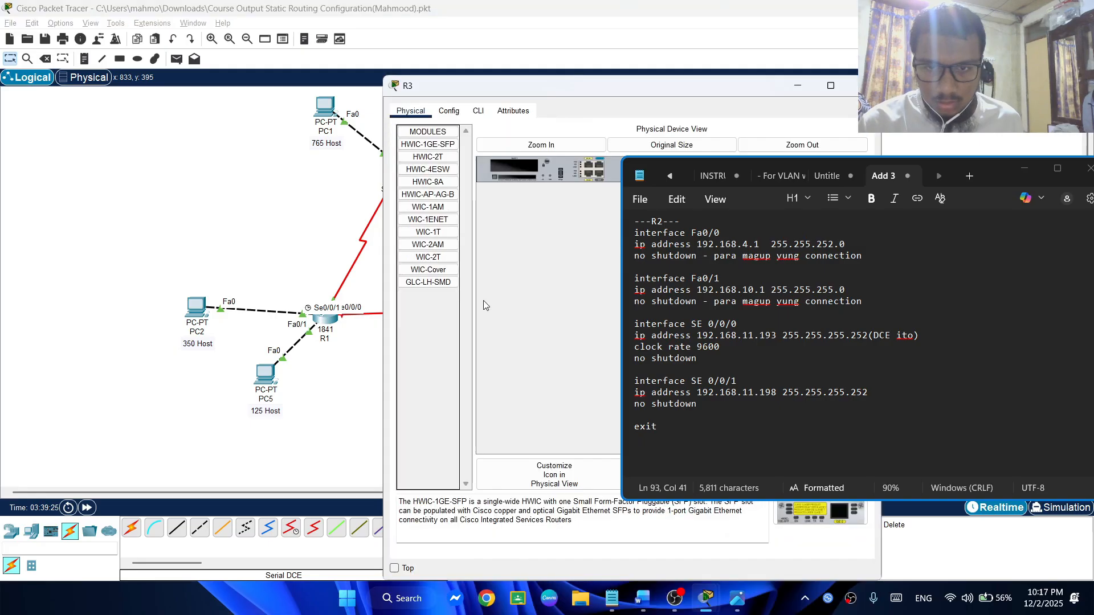
click(478, 111)
drag(154, 70, 168, 71)
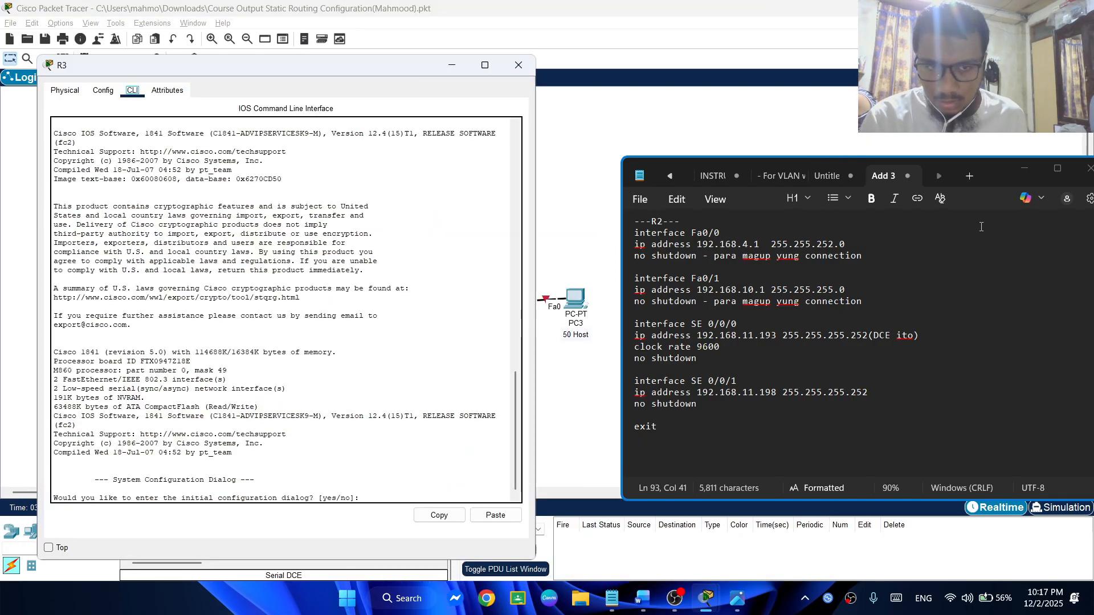
click(354, 492)
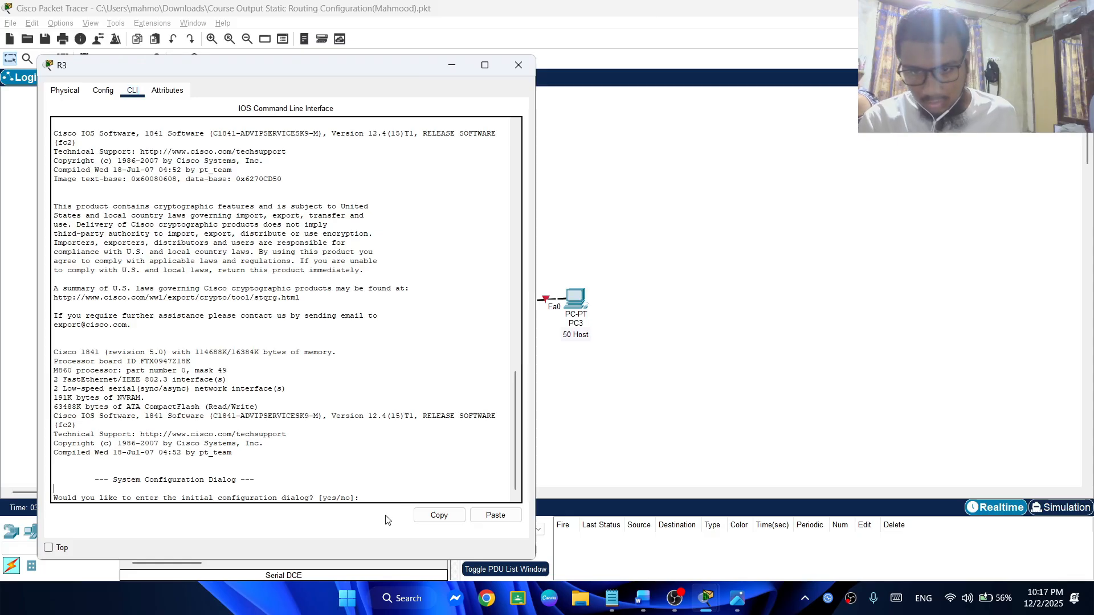
text(no)
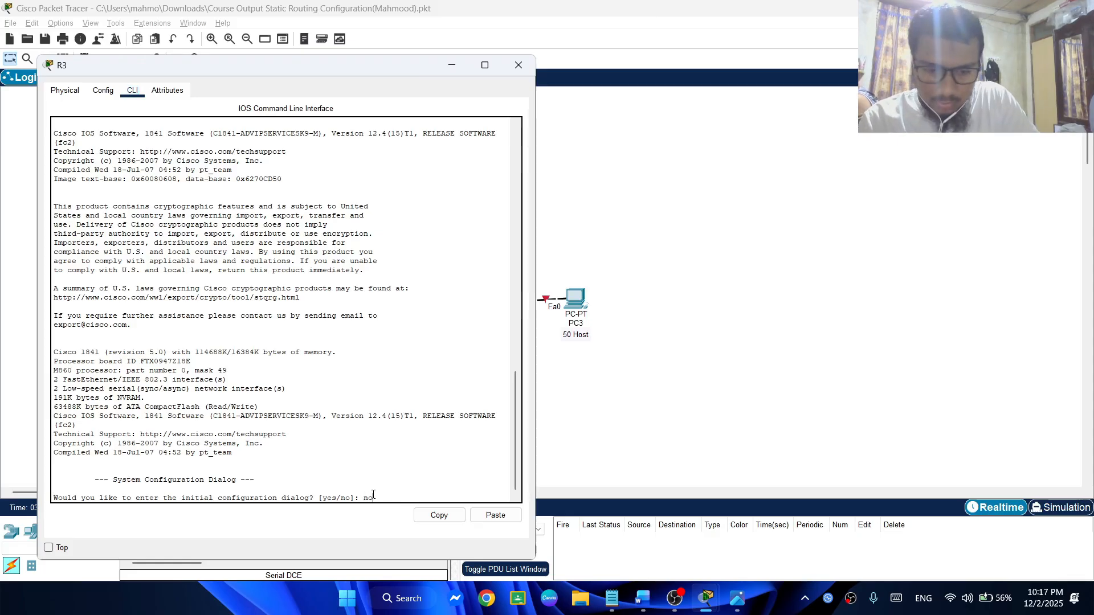
key(Return)
key(Return)
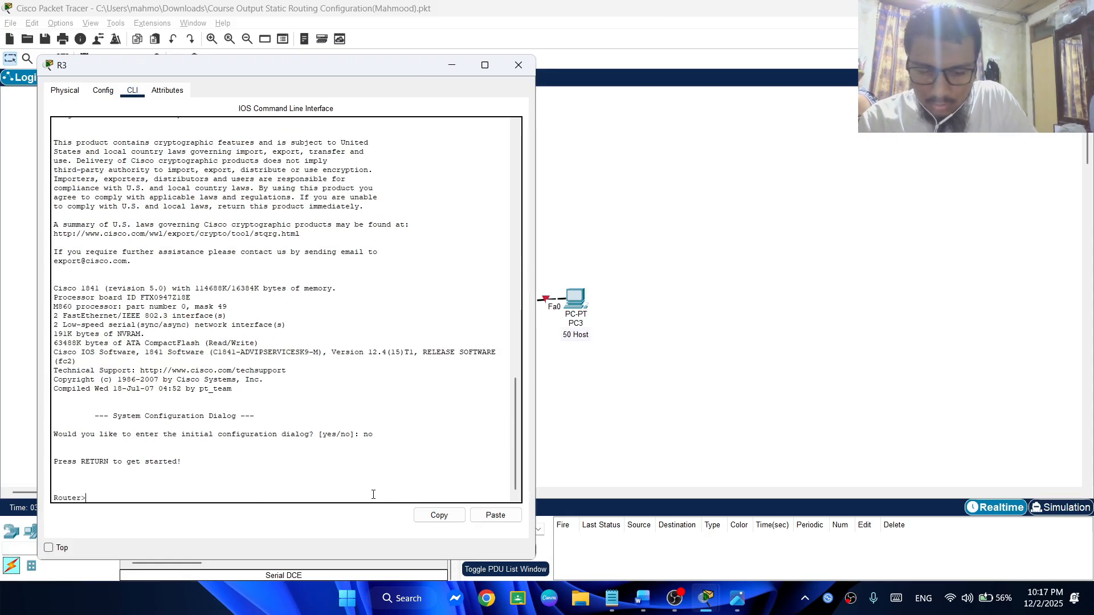
Enter privileged mode with en and global configuration mode with config t on R3
text(ena)
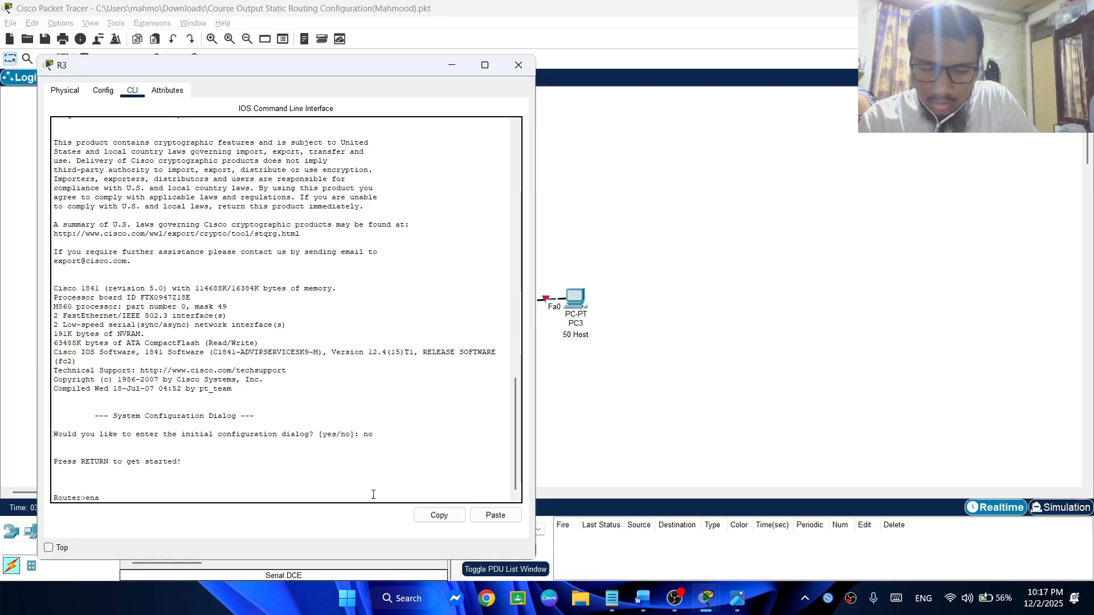
key(Return)
key(Return)
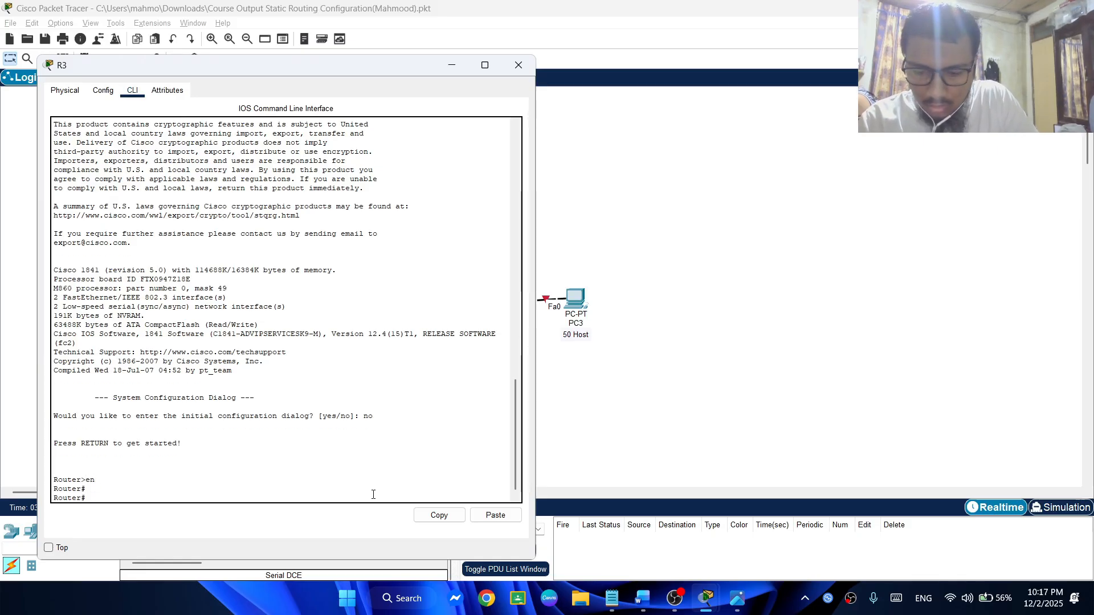
text(config t)
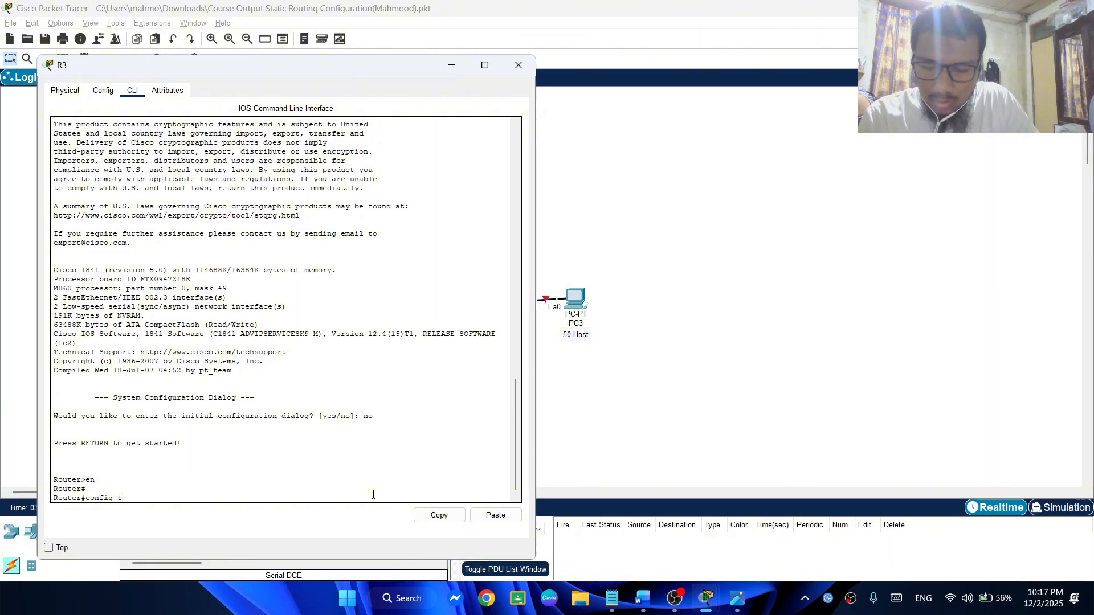
key(Return)
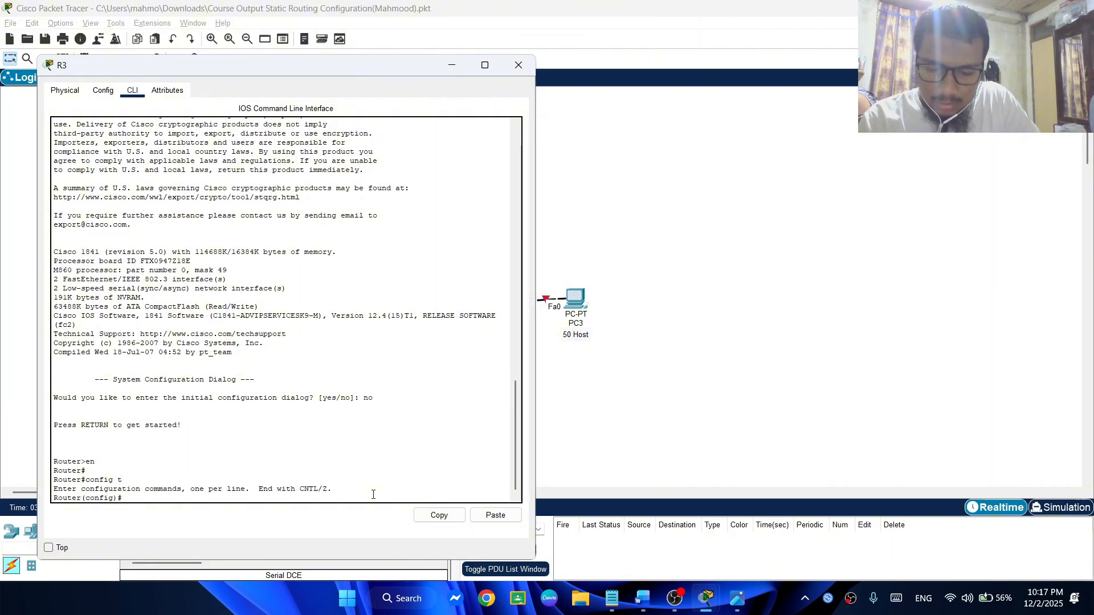
Set the router's hostname to R3
text(hostname)
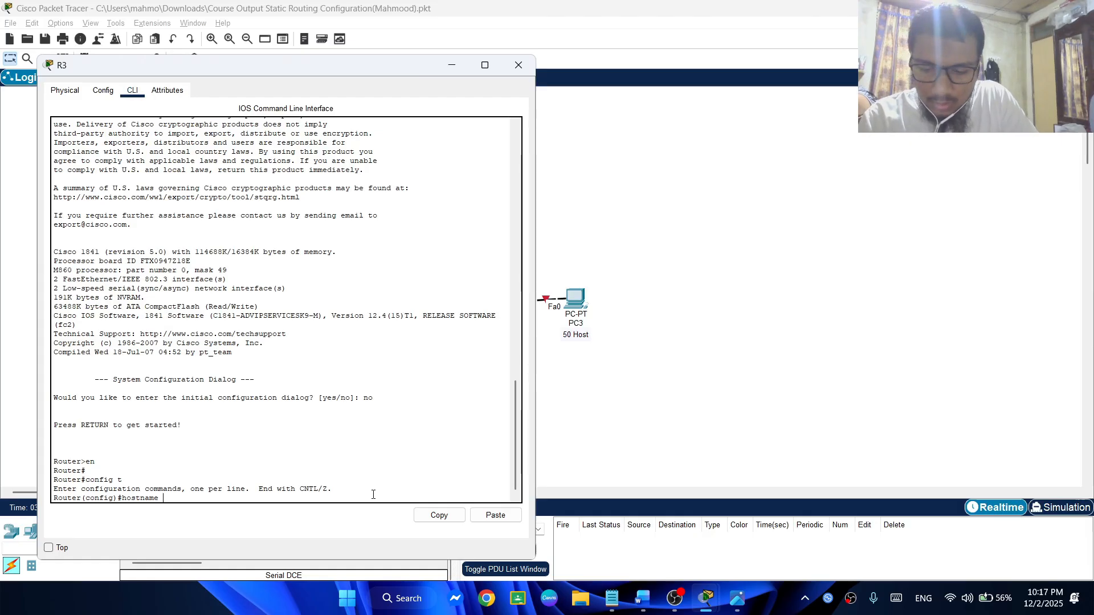
text( R3)
key(Return)
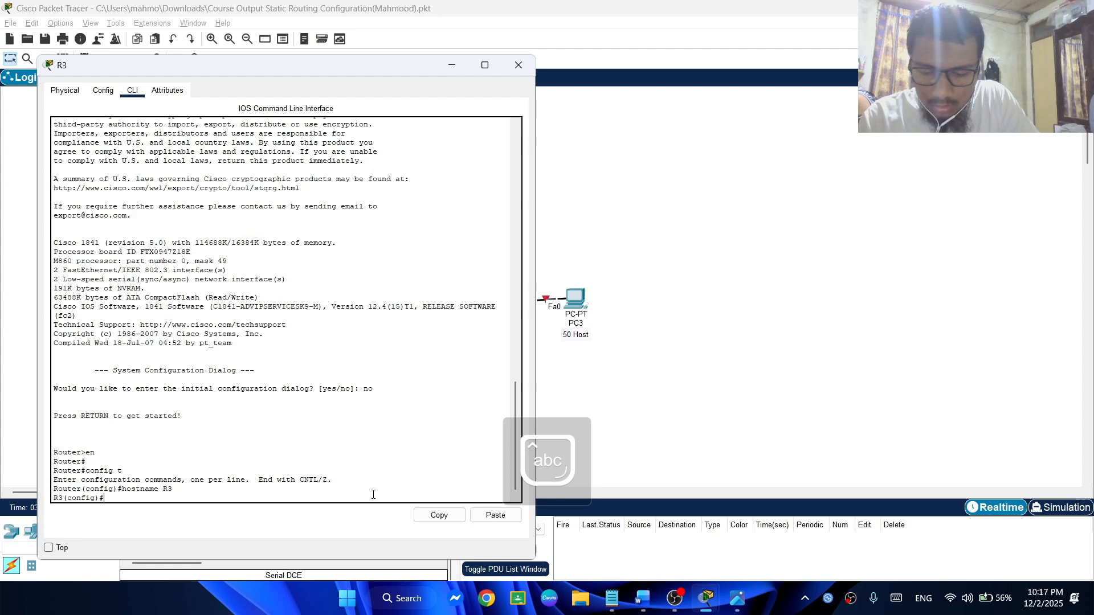
Set R3's login banner with banner motd #Unauthorized Access is stricktly Prohibited!#
text(banner mo)
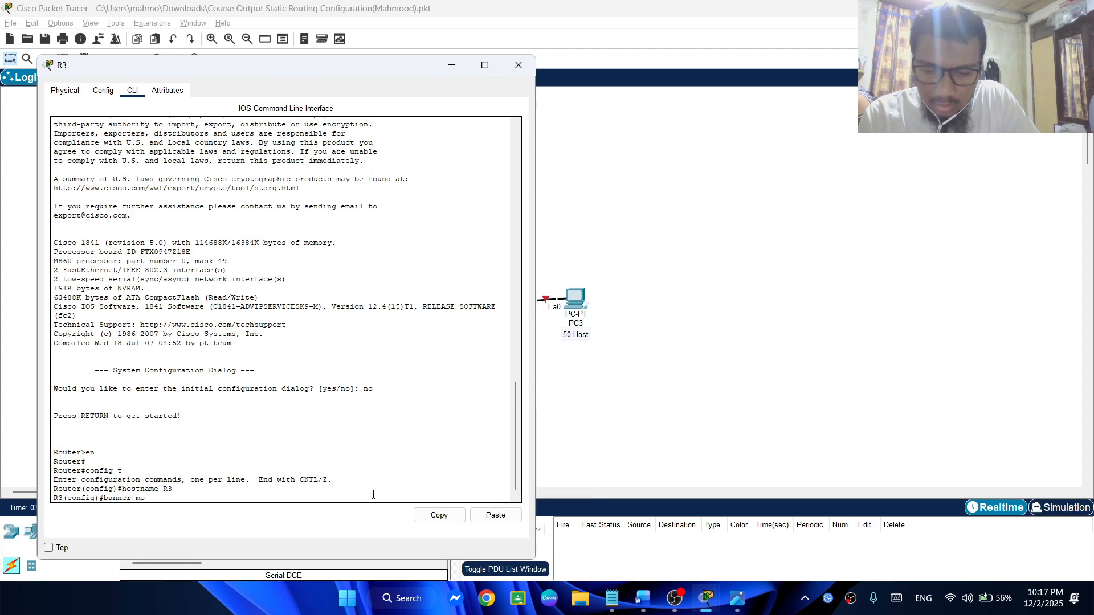
text(td)
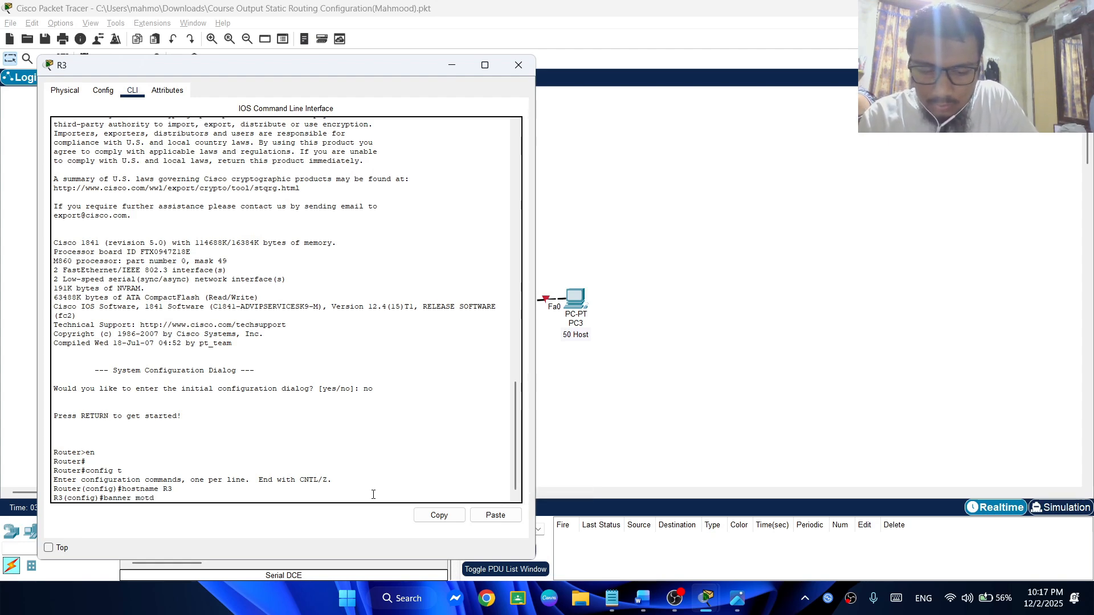
text( #u)
key(Caps_Lock)
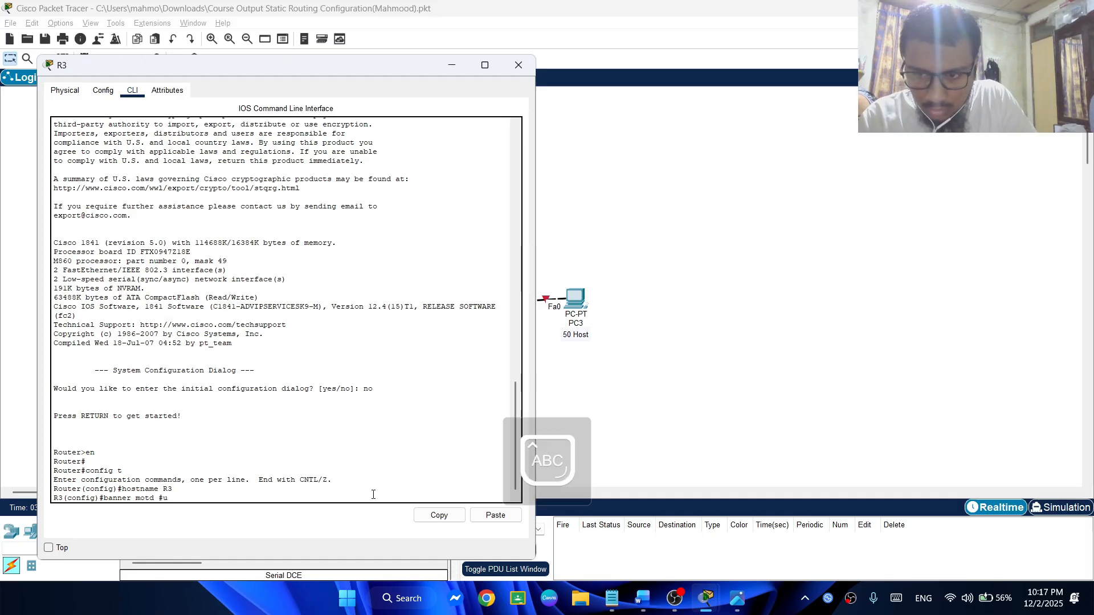
key(Caps_Lock)
text(na)
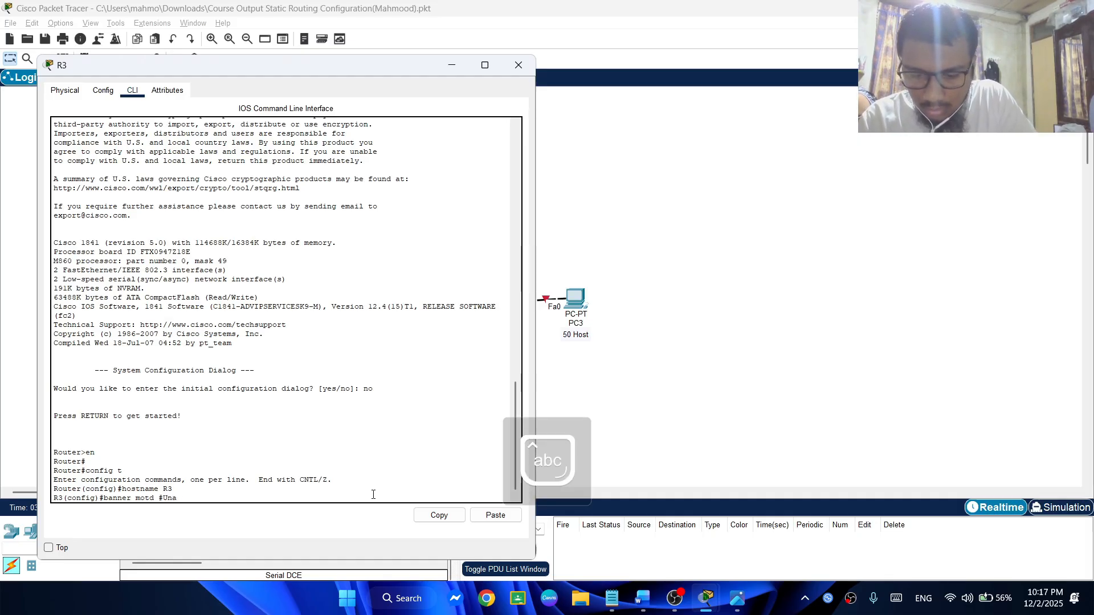
text(uthorized)
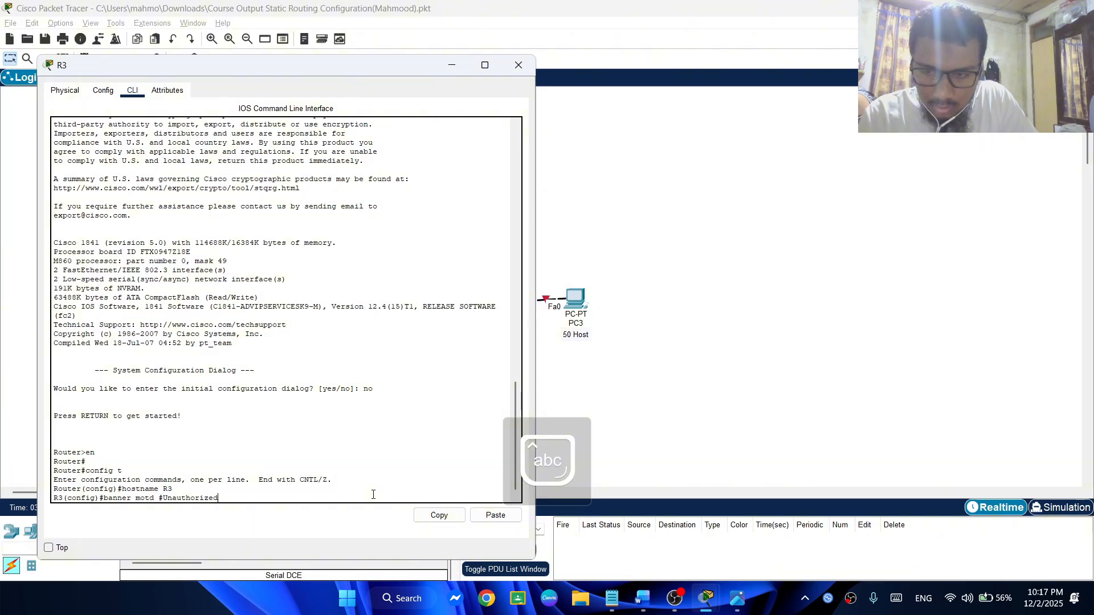
key(Caps_Lock)
text(A)
key(Caps_Lock)
text(ccess is )
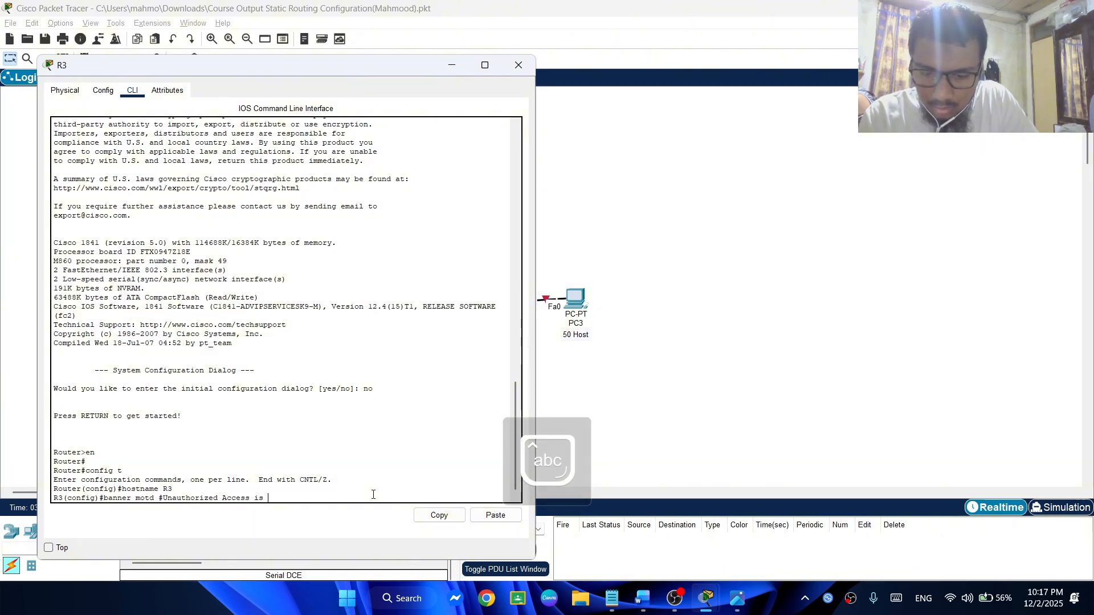
text(strickt)
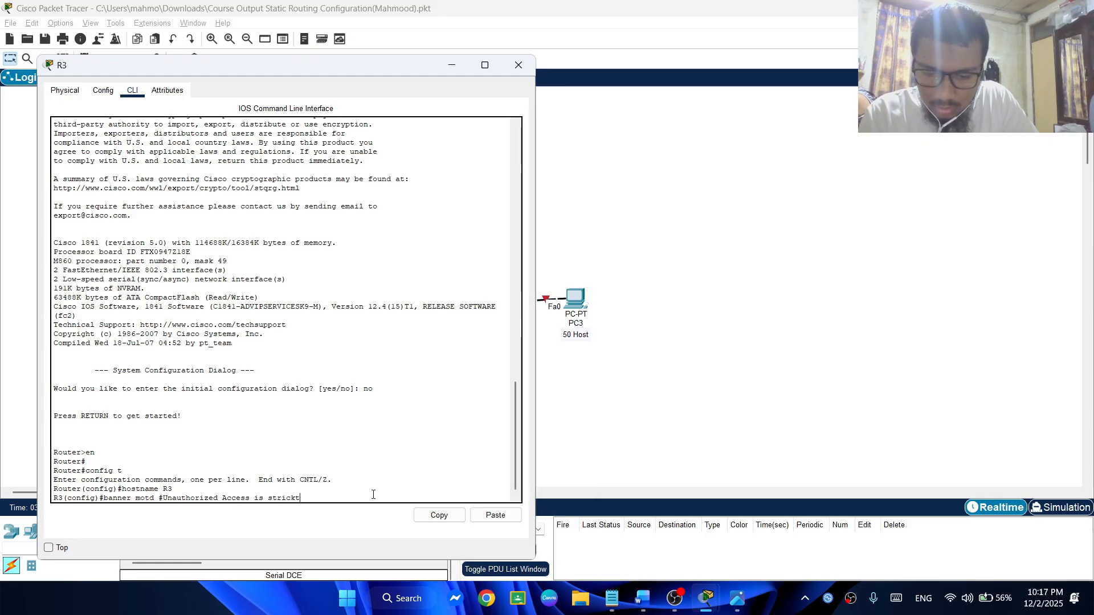
key(BackSpace)
text(ly)
key(Caps_Lock)
text(Pr)
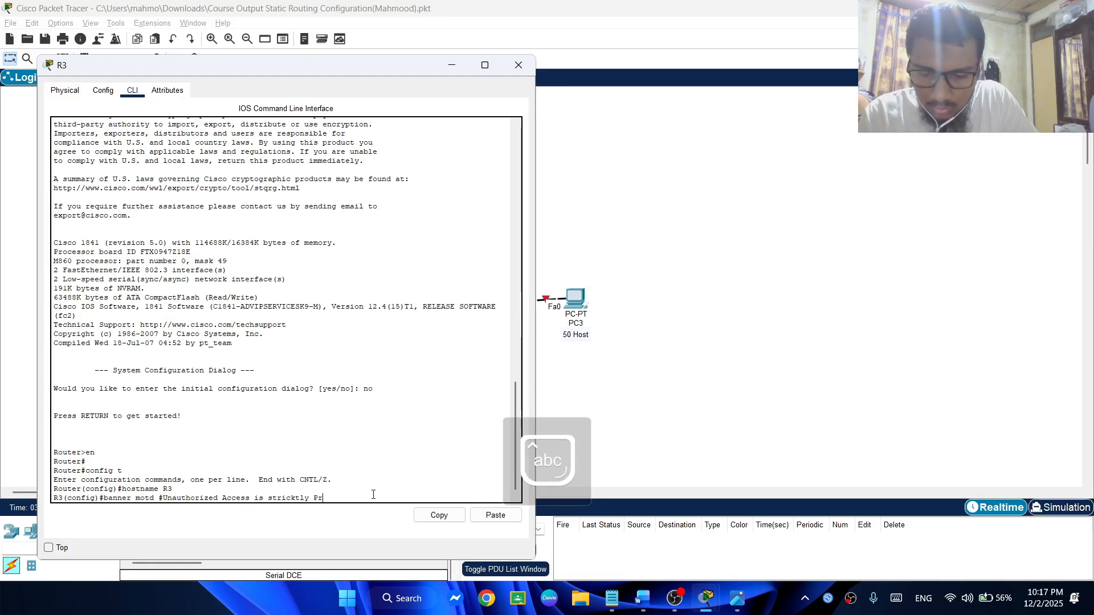
text(ohibite)
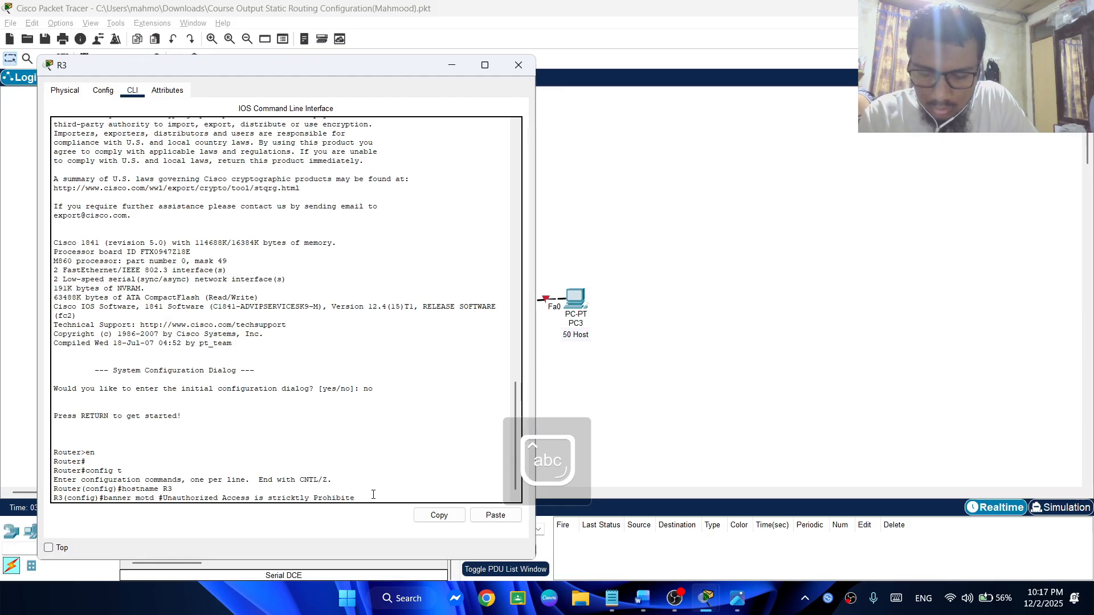
text(d!)
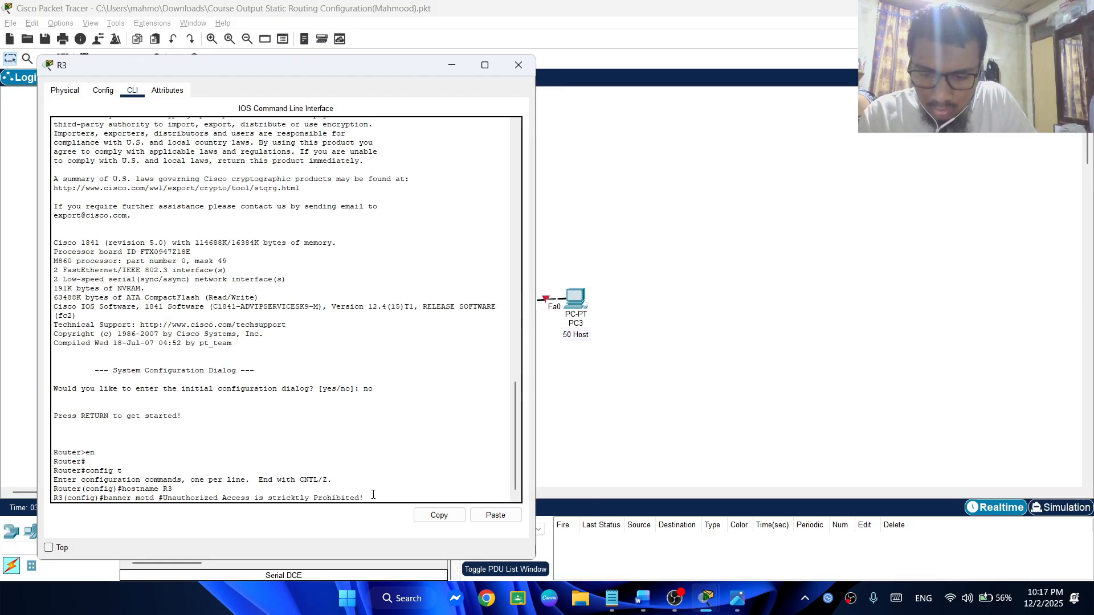
text(#)
key(Return)
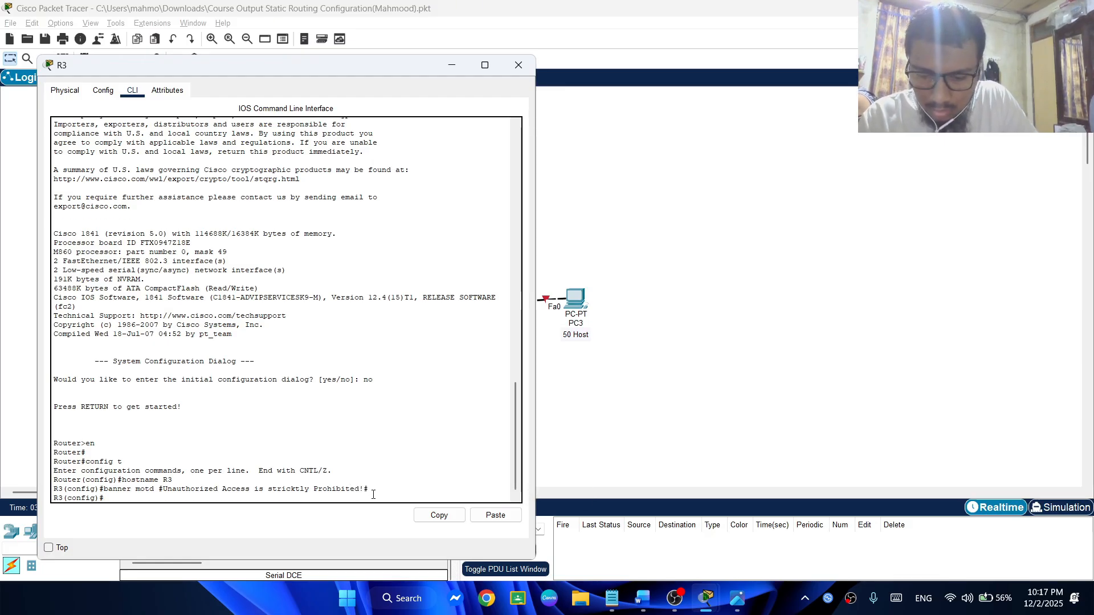
Disable domain name lookup on R3 with no ip domain-lookup
text(no ip)
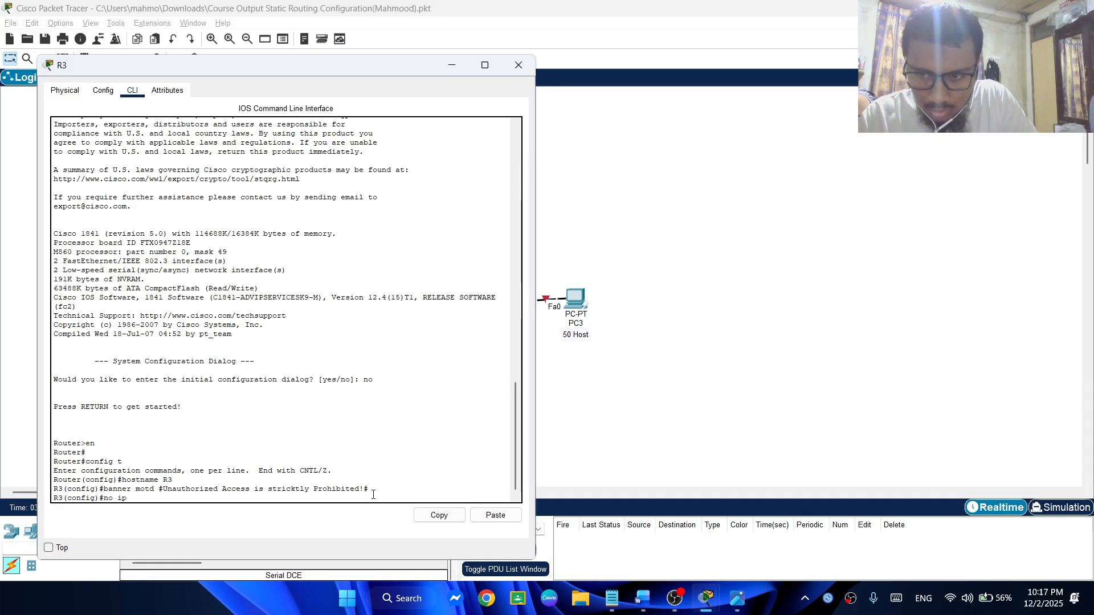
text( domain)
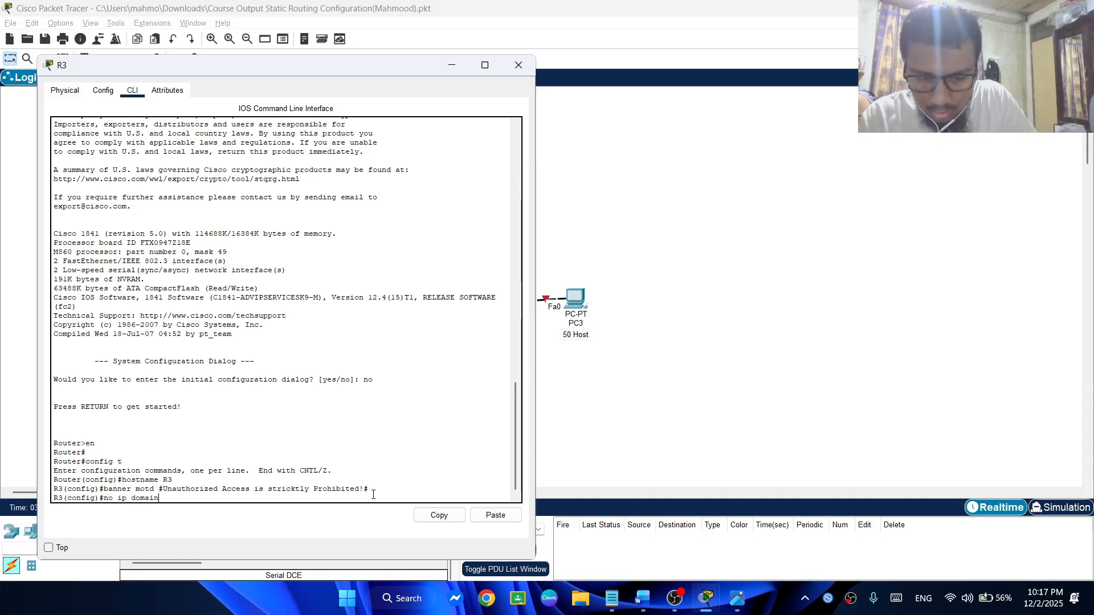
text(-lookup)
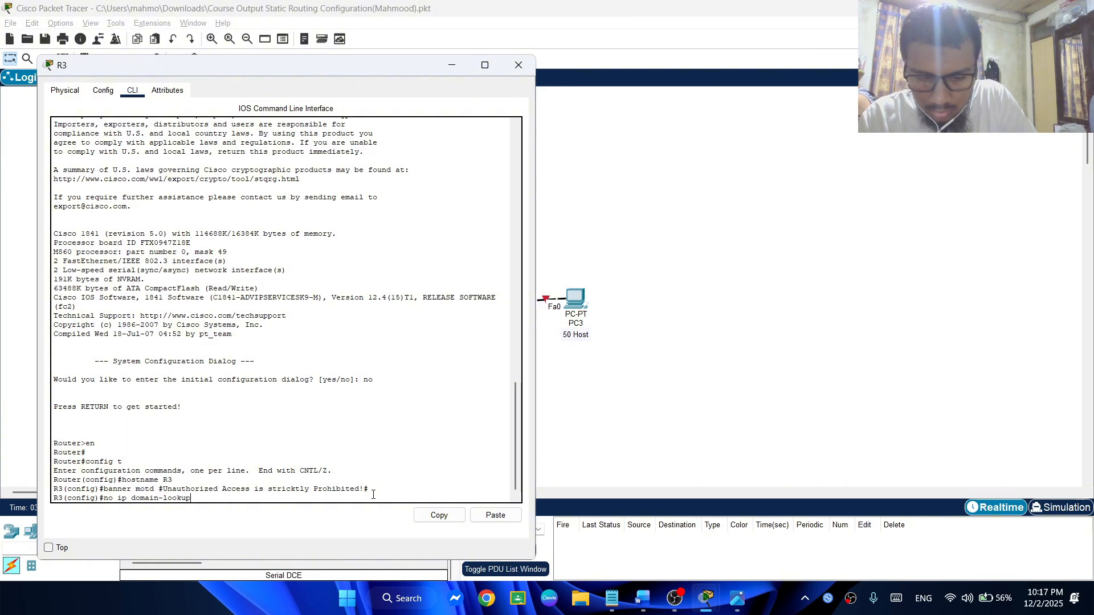
key(Return)
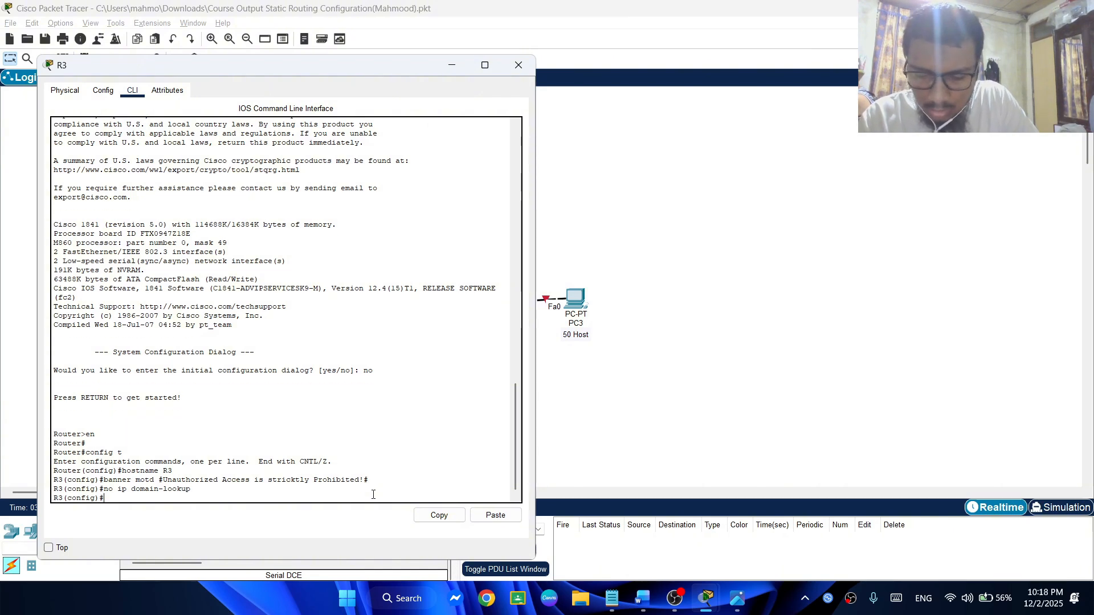
key(Up)
key(Up)
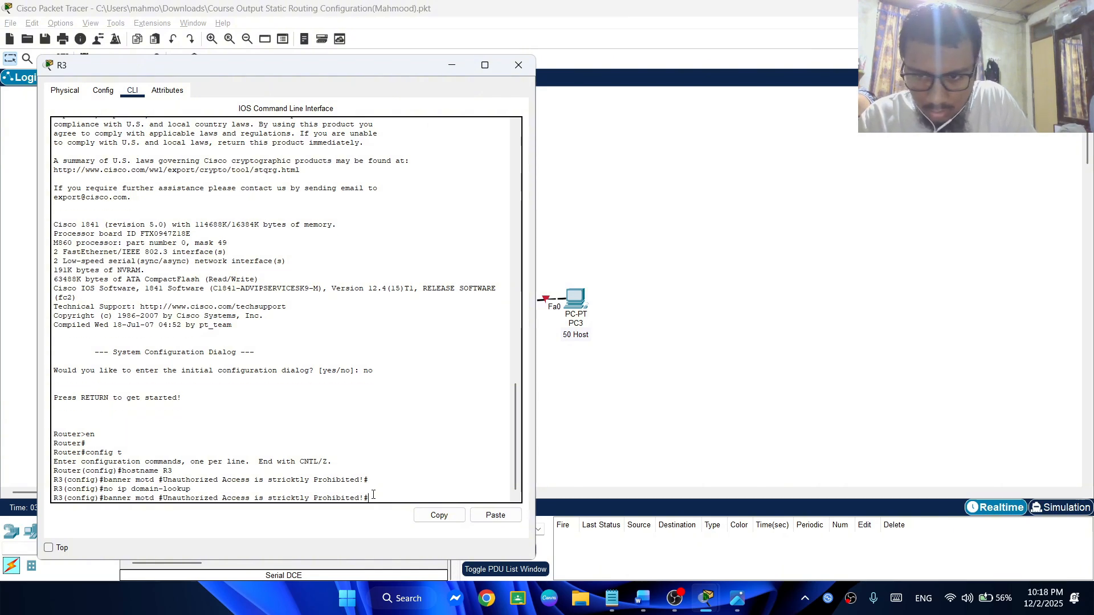
key(Down)
key(Down)
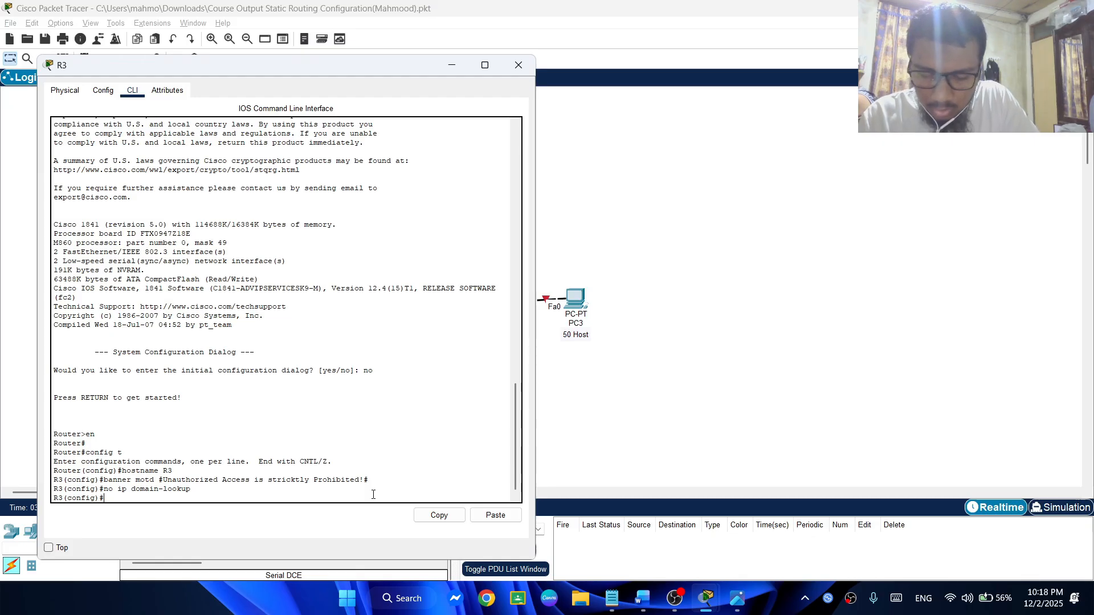
text(line)
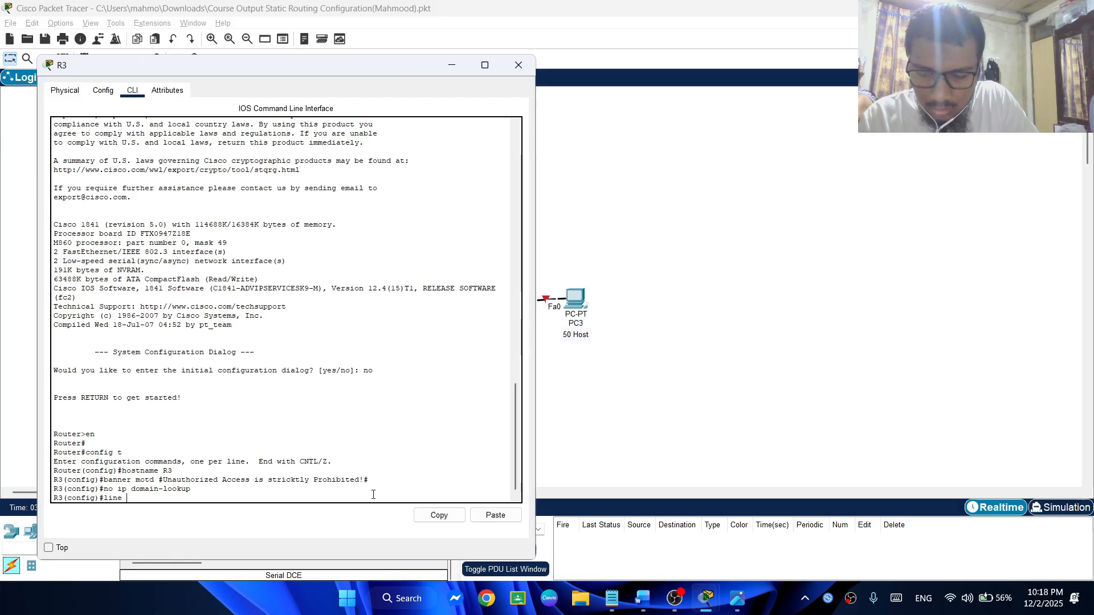
key(BackSpace)
key(BackSpace)
key(BackSpace)
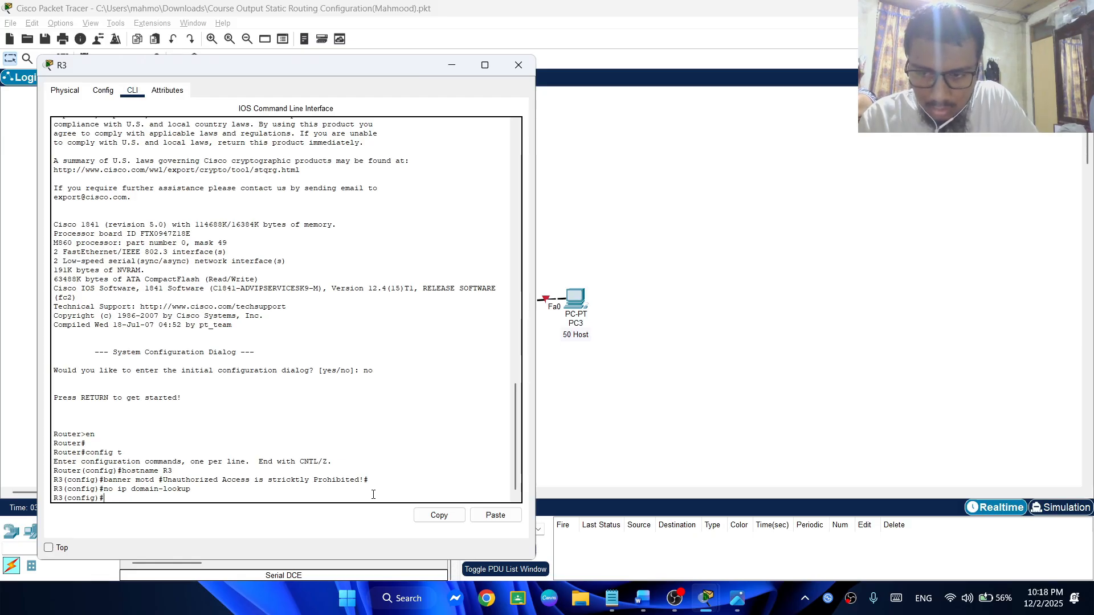
Set R3's privileged-mode password with the enable secret command
text(enable s)
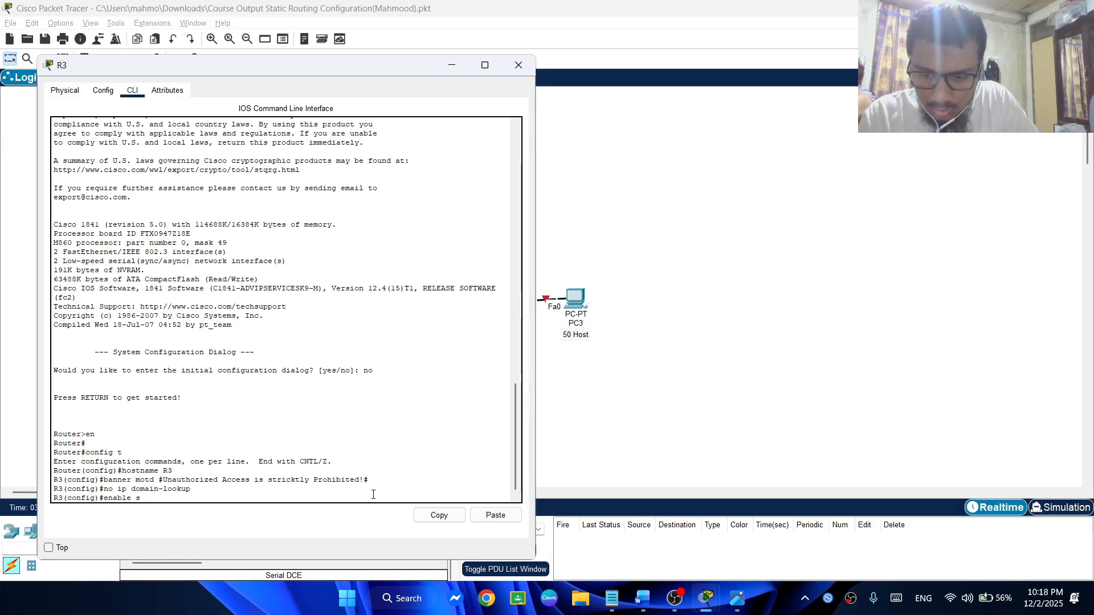
text(ererre)
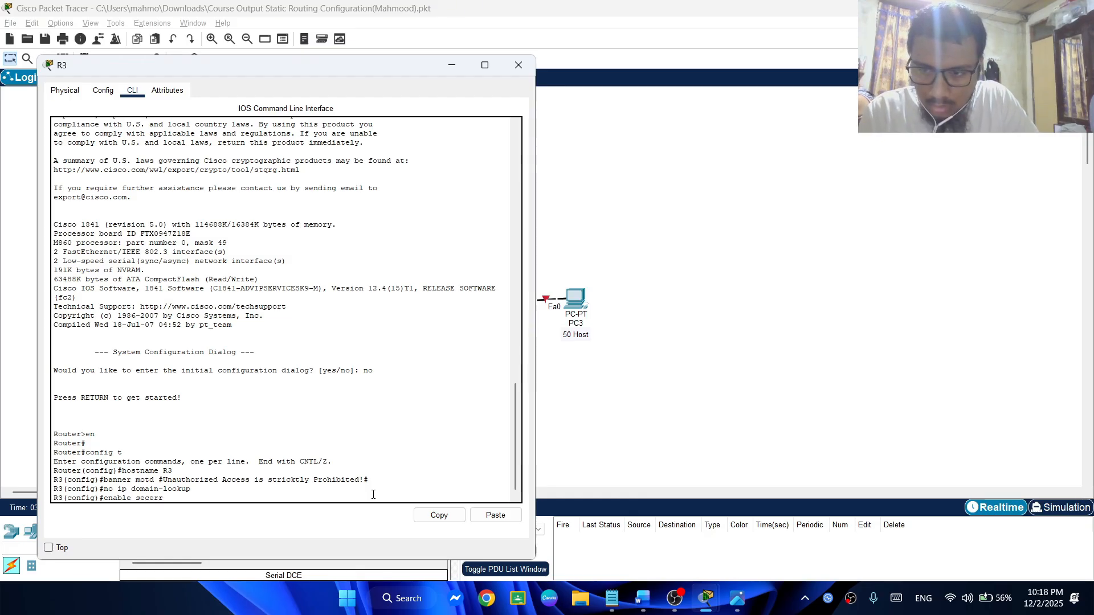
key(BackSpace)
key(BackSpace)
key(BackSpace)
text(r)
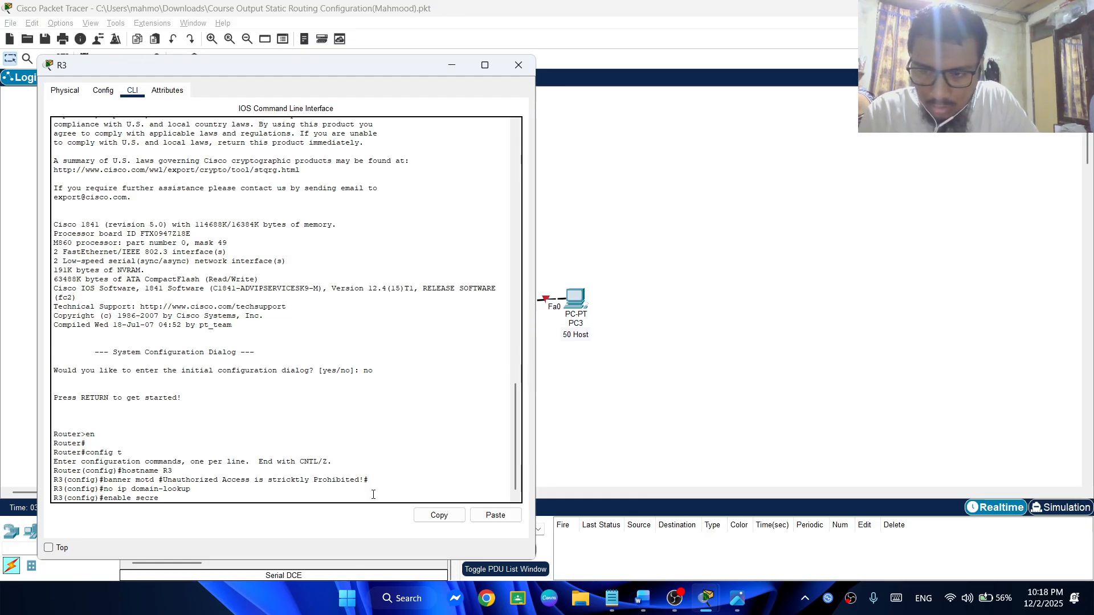
text(et 1234)
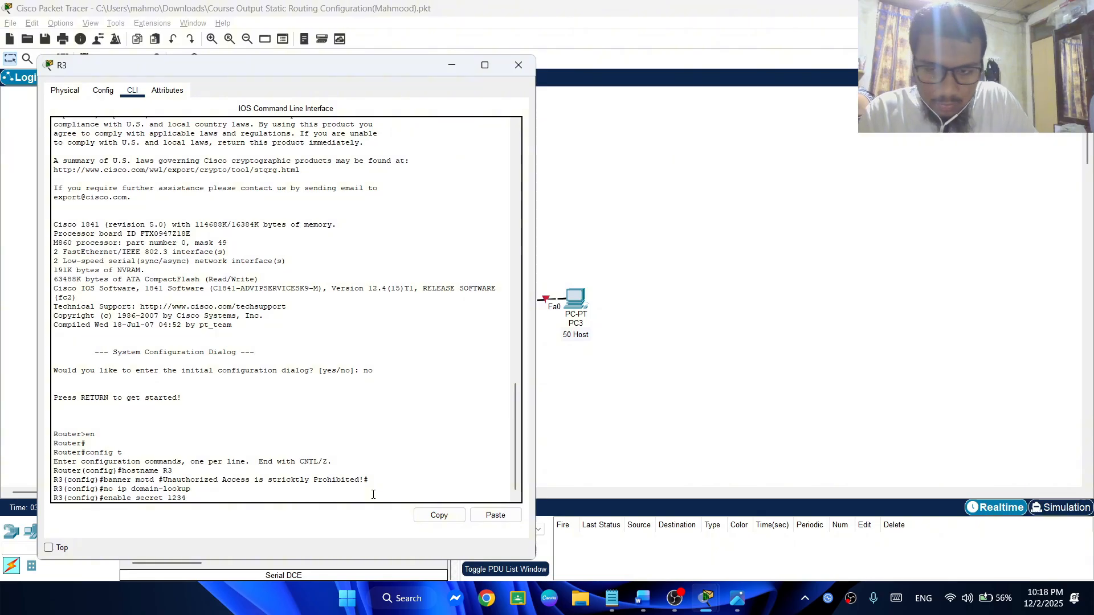
key(Return)
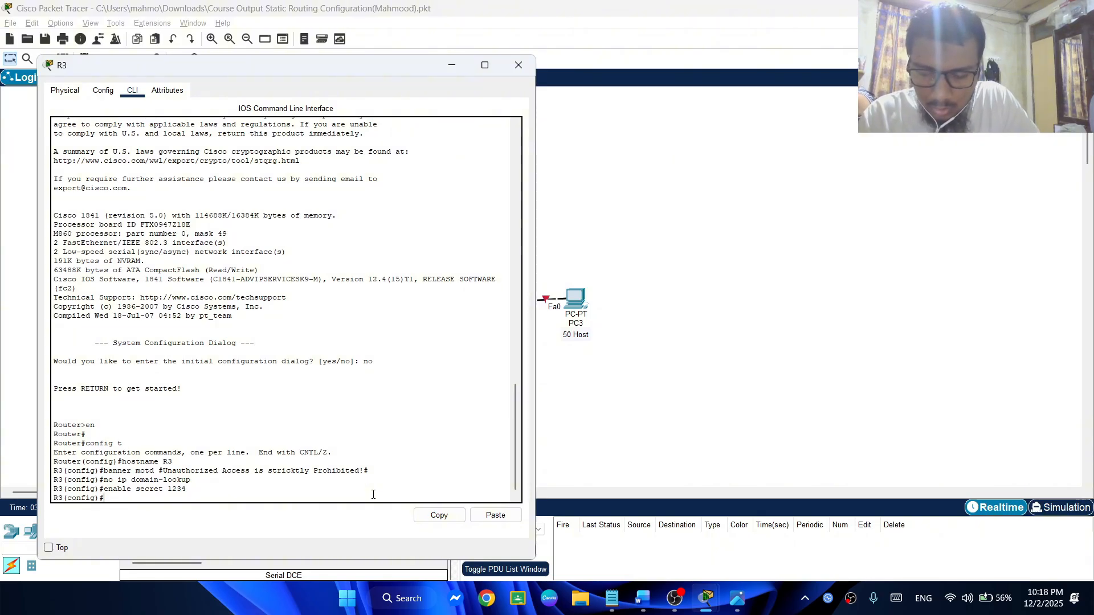
Protect R3's console line with line con 0, set the console line password and enable login
text(n)
key(BackSpace)
text(l)
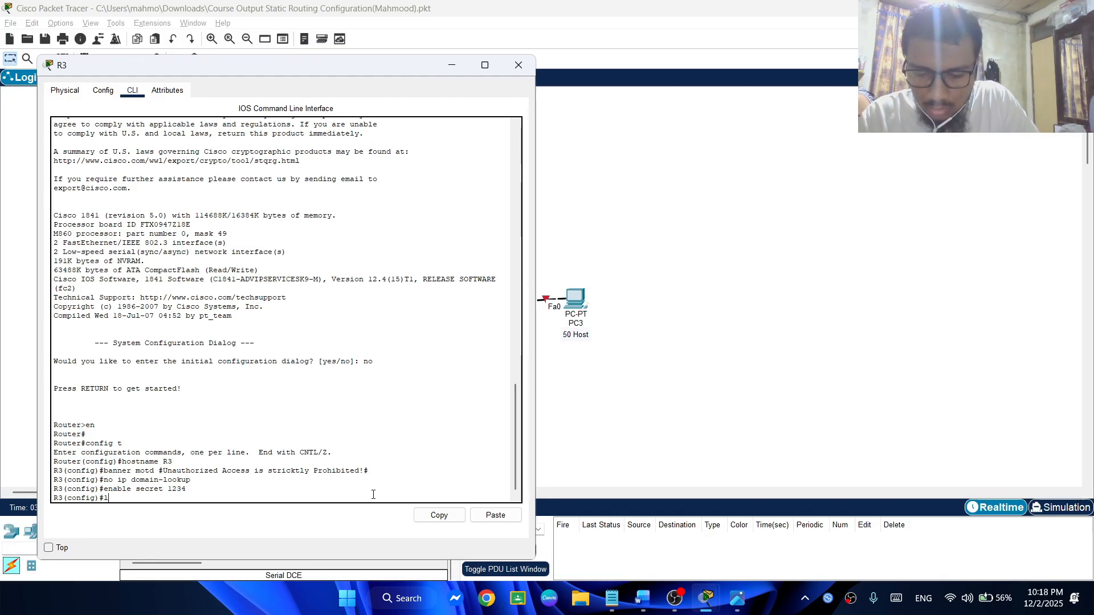
text(ine co)
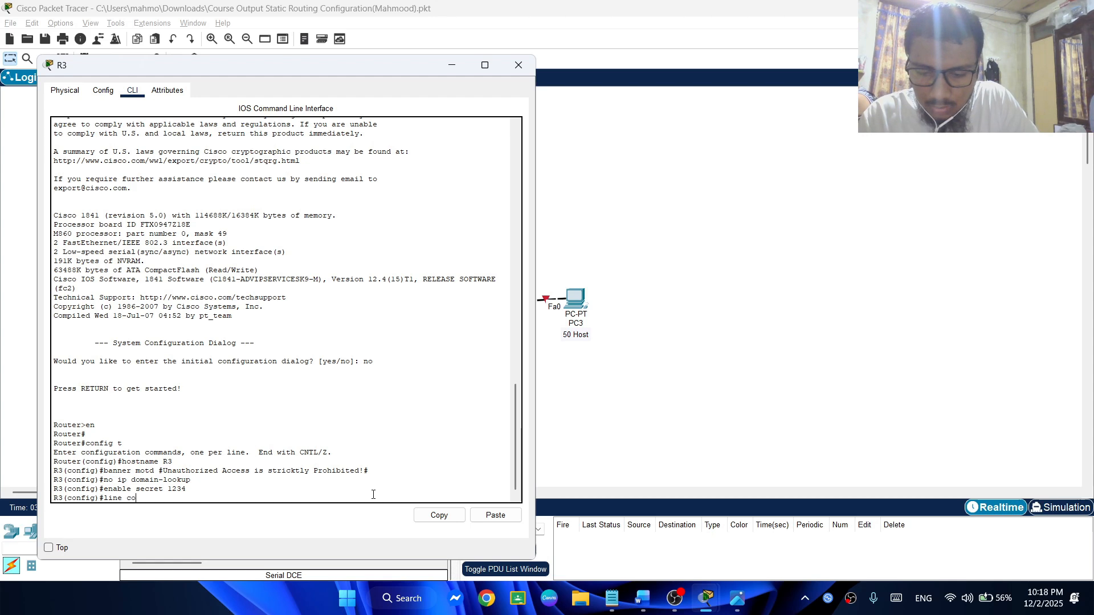
text(n 0)
key(Return)
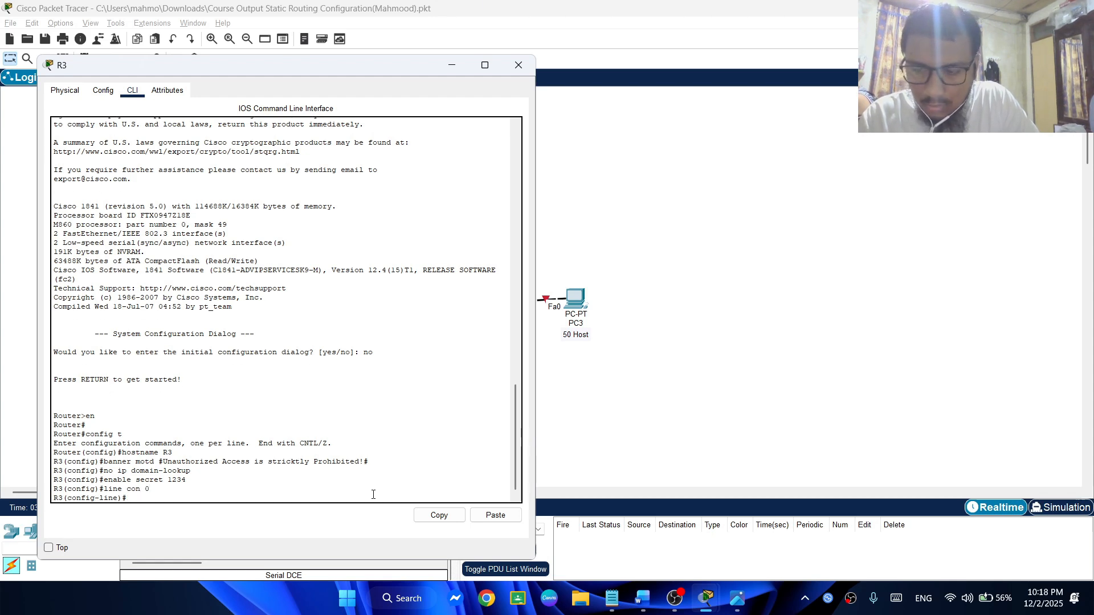
text(passwo)
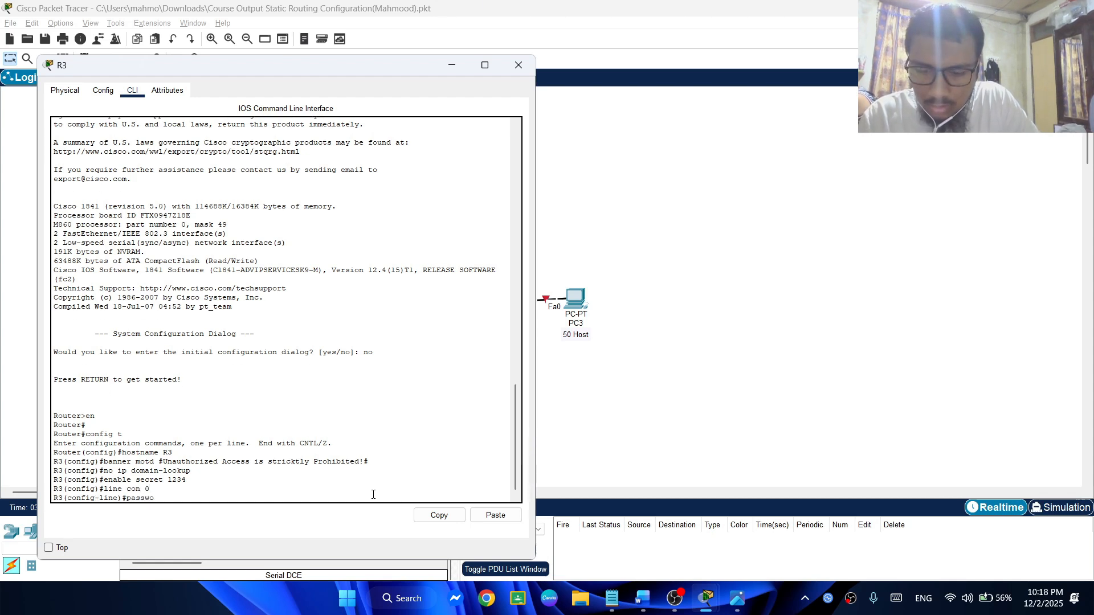
text(rd 1234)
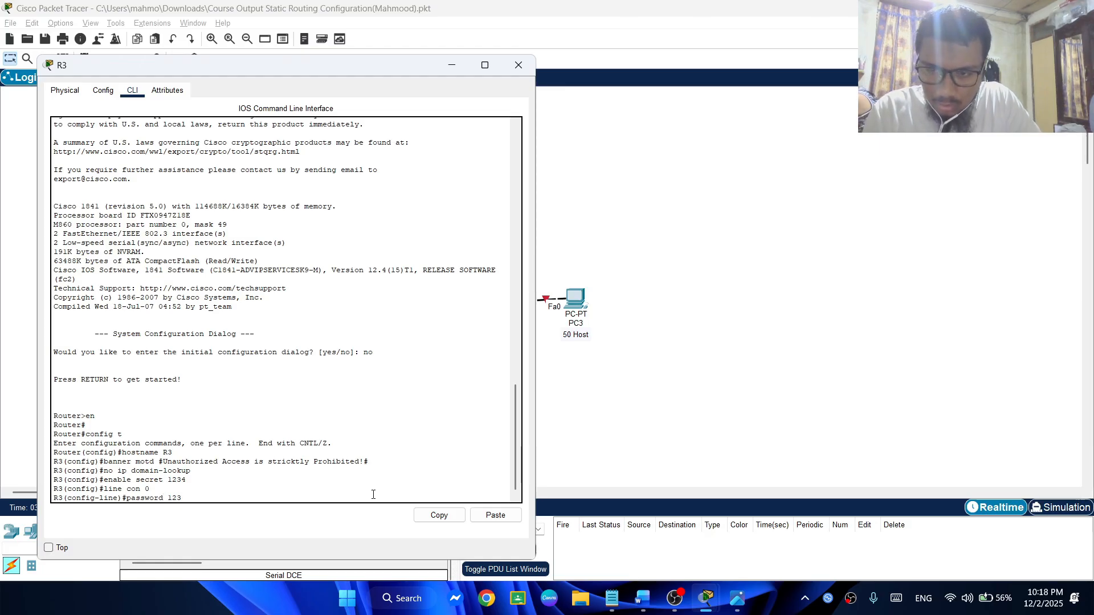
key(Return)
text(login)
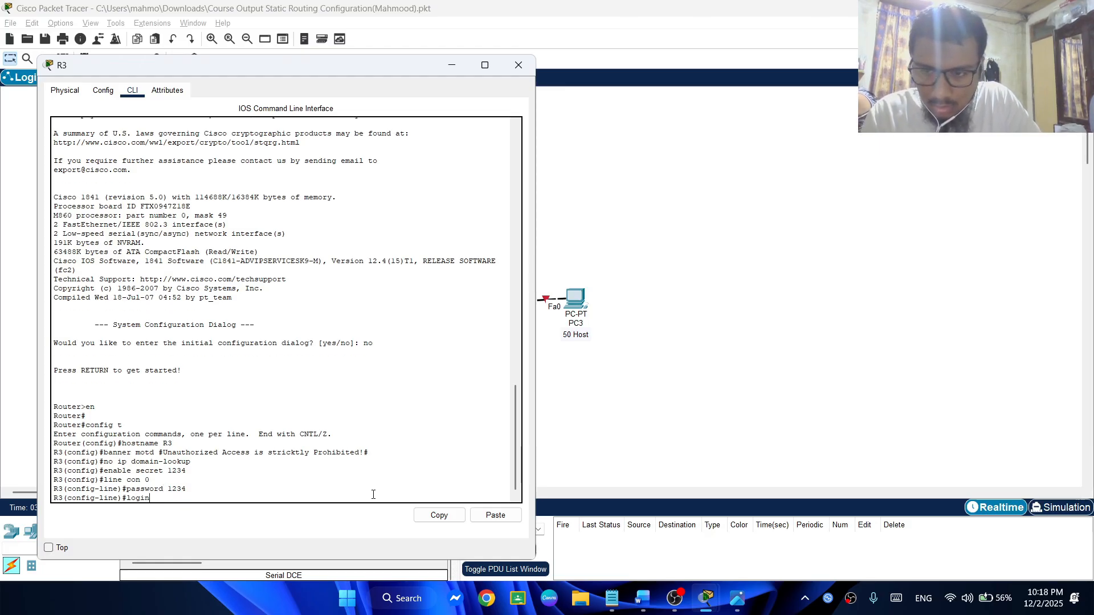
key(Return)
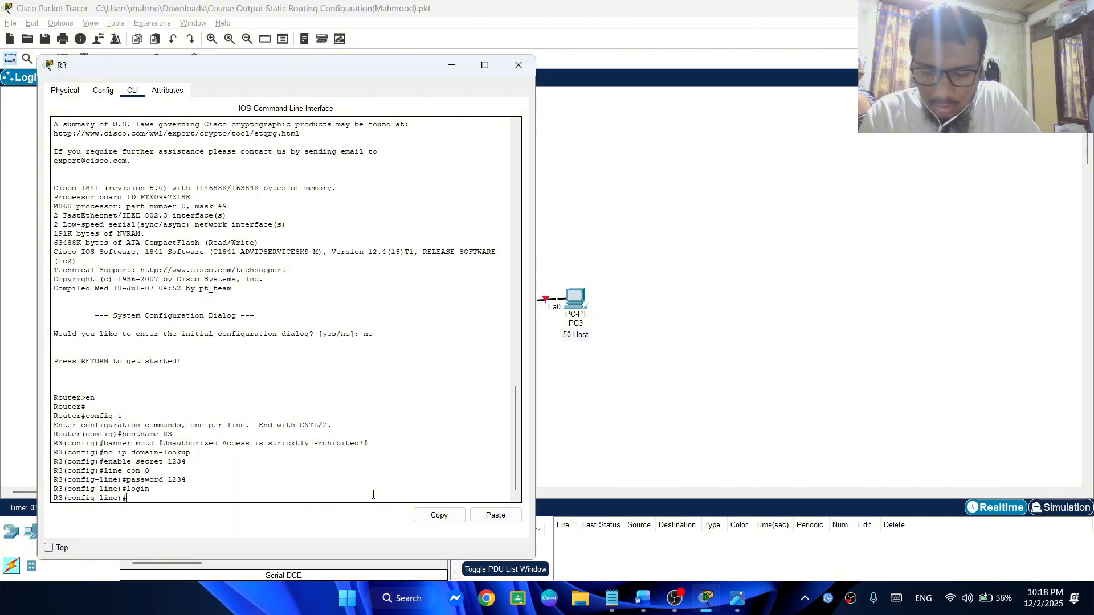
Protect R3's virtual terminal lines with line vty 0 4, set the line password and enable login
text(vt)
key(BackSpace)
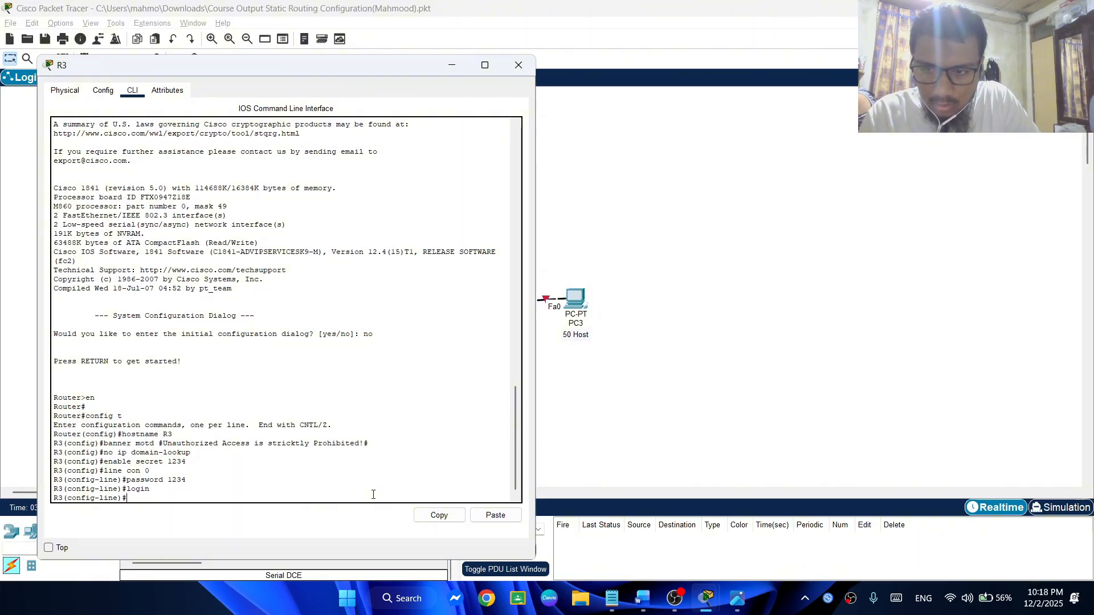
text(lin)
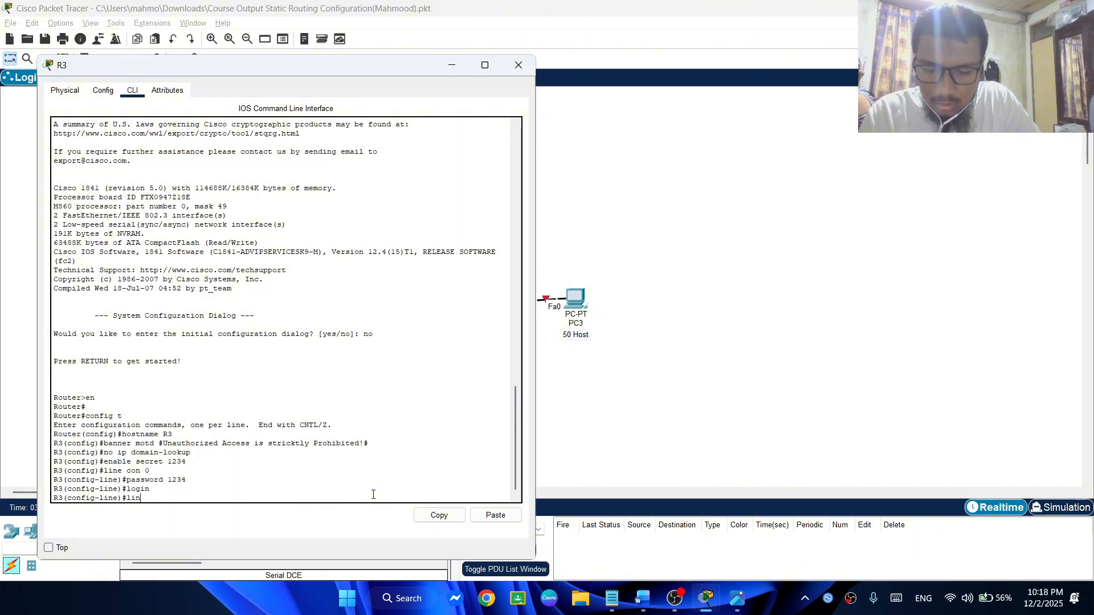
text(e vty)
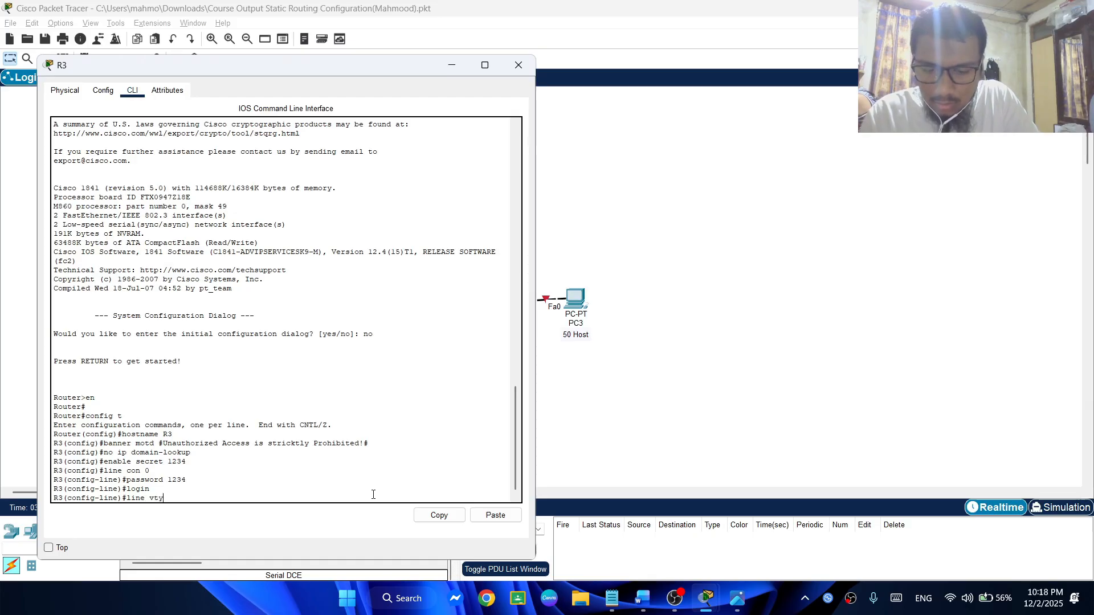
text( 0 4)
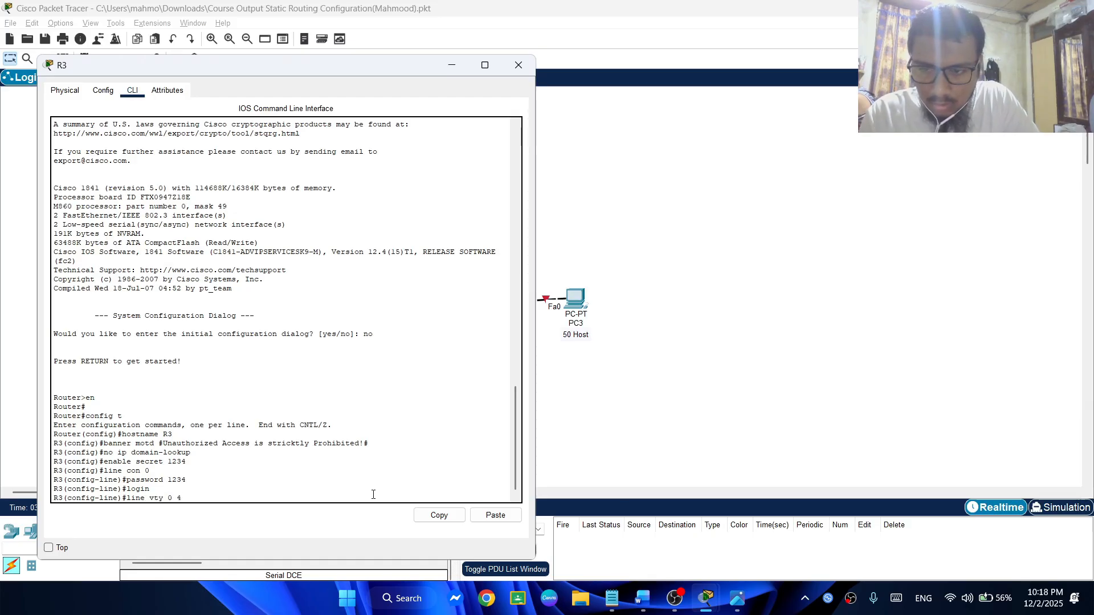
key(Return)
text(pass)
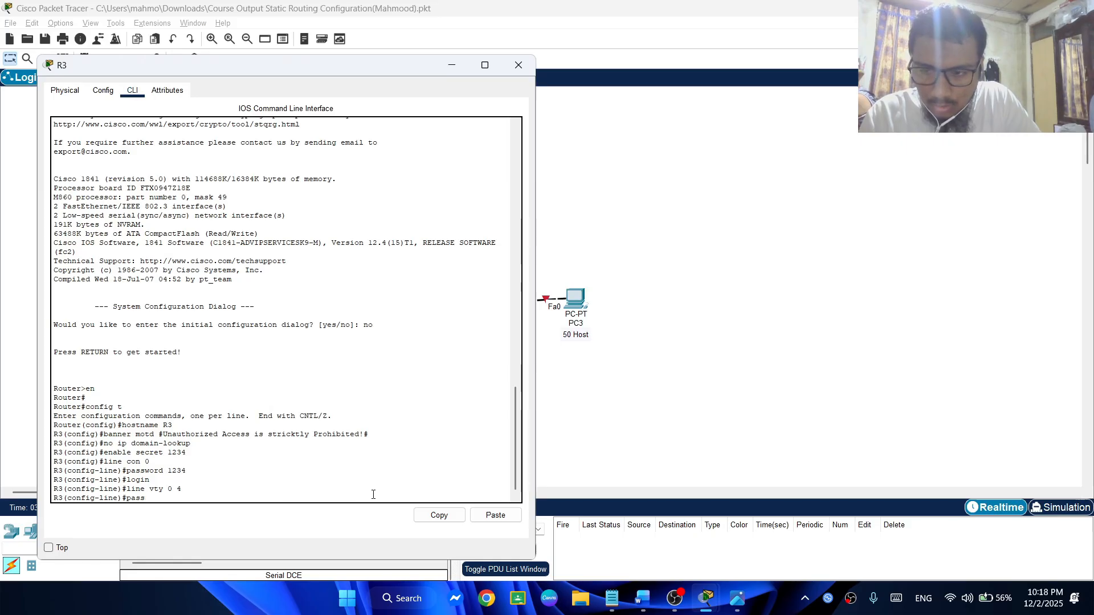
text(word 123)
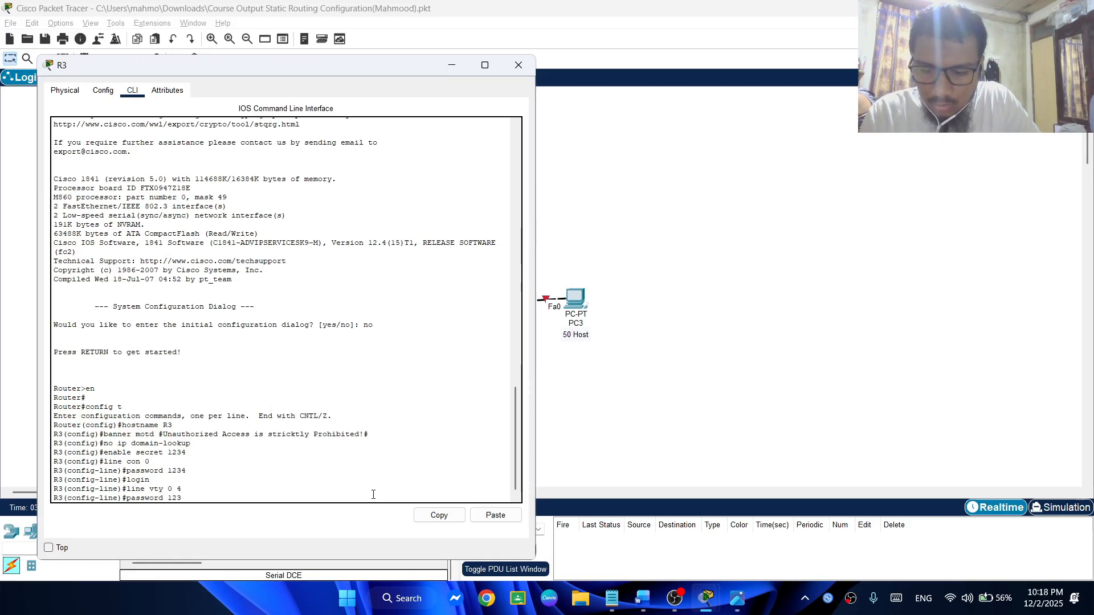
text(4)
key(Return)
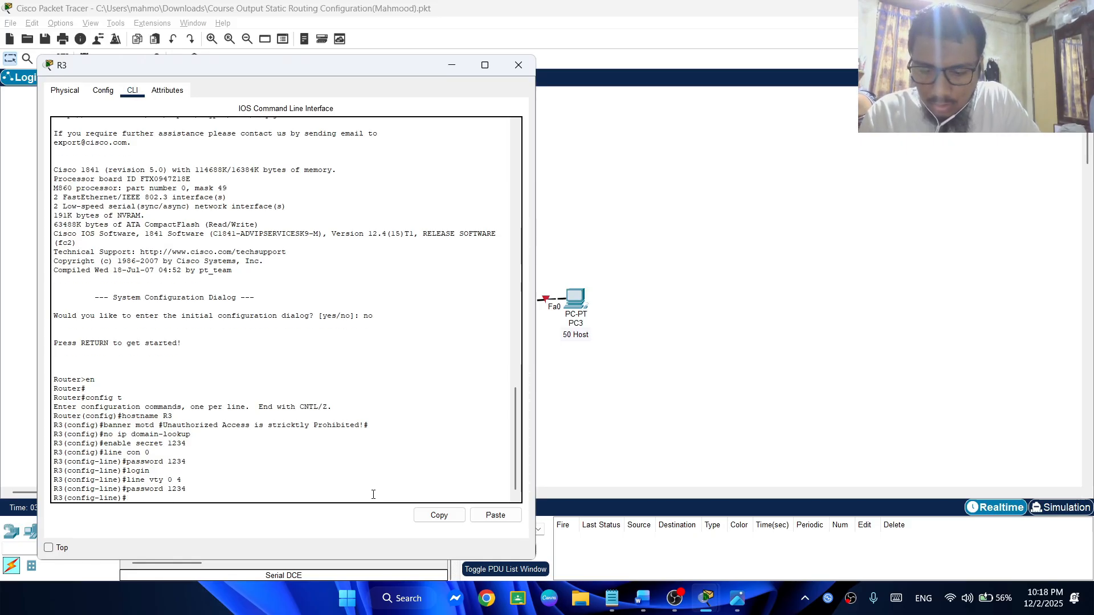
text(login)
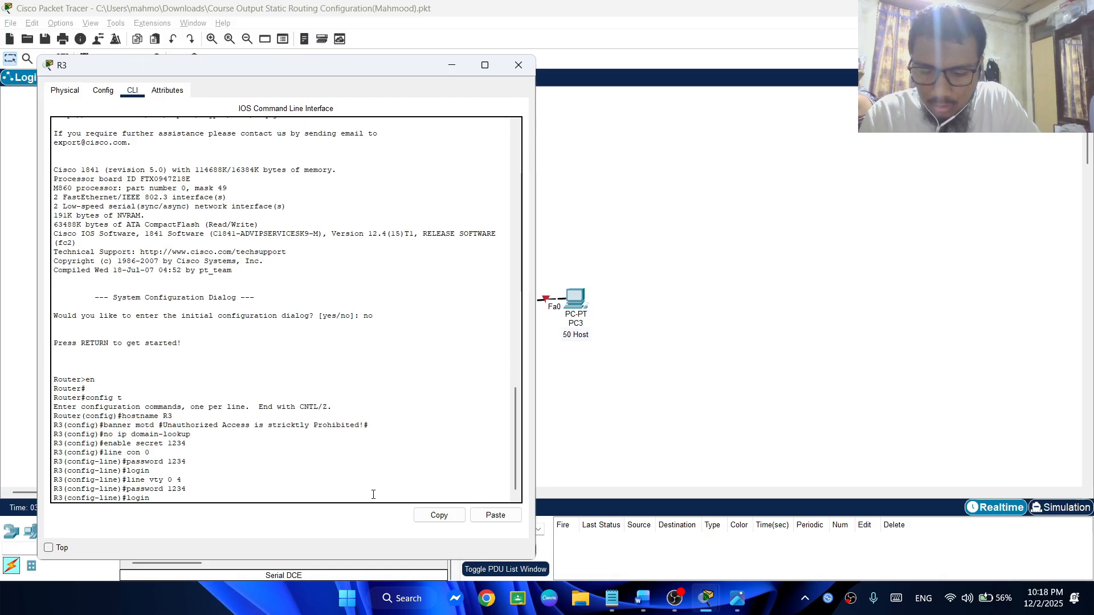
key(Return)
Switch to Notepad and look up the R3 section with its Fast Ethernet and serial interface settings
click(612, 598)
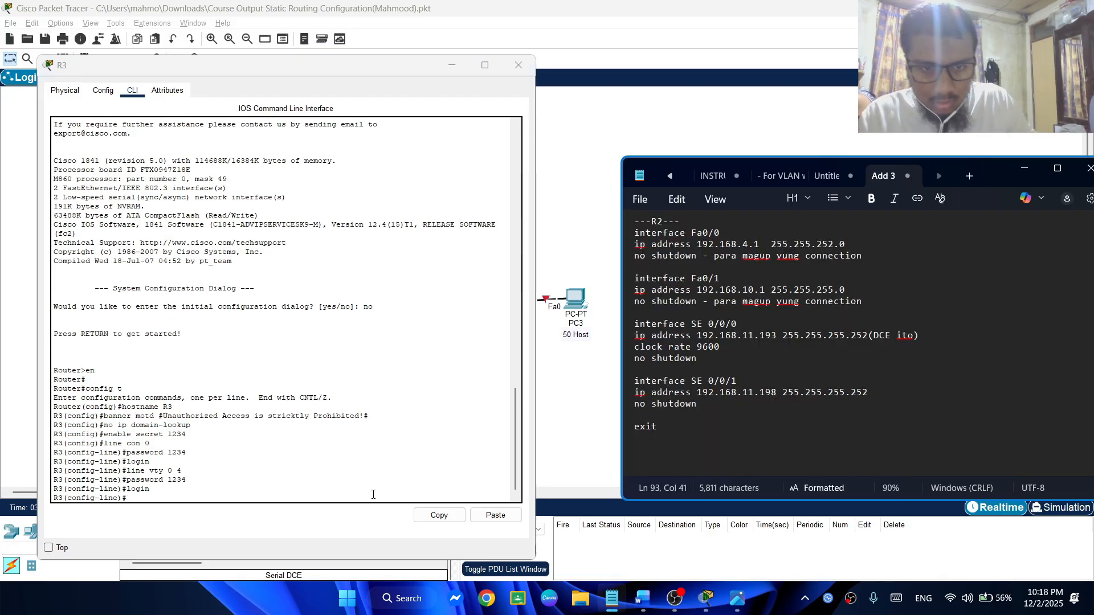
scroll(954, 417, up, 15)
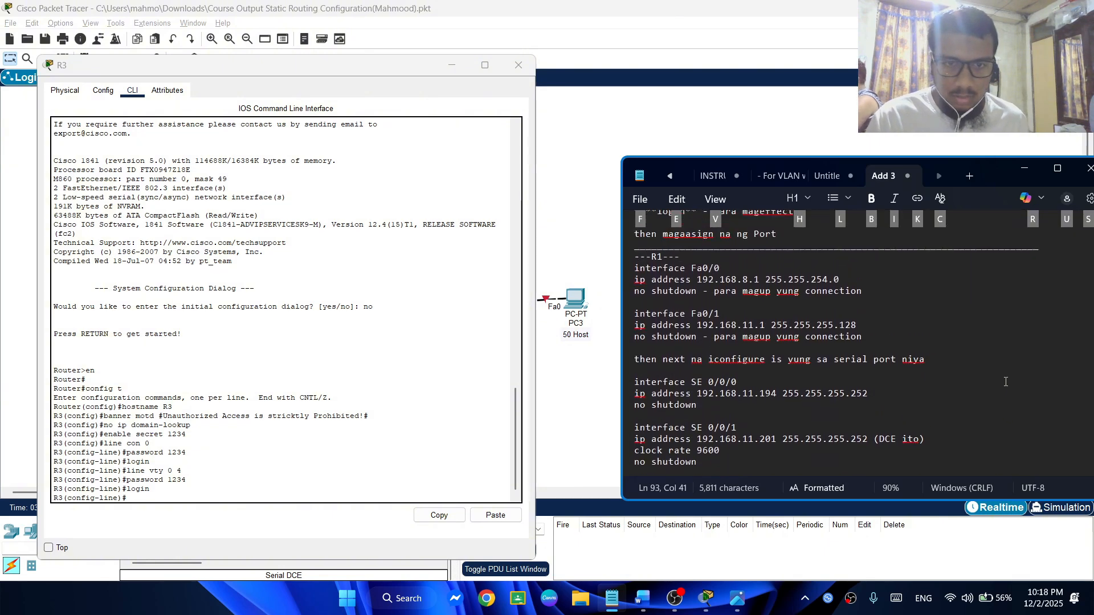
scroll(1015, 388, up, 3)
scroll(1017, 382, down, 2)
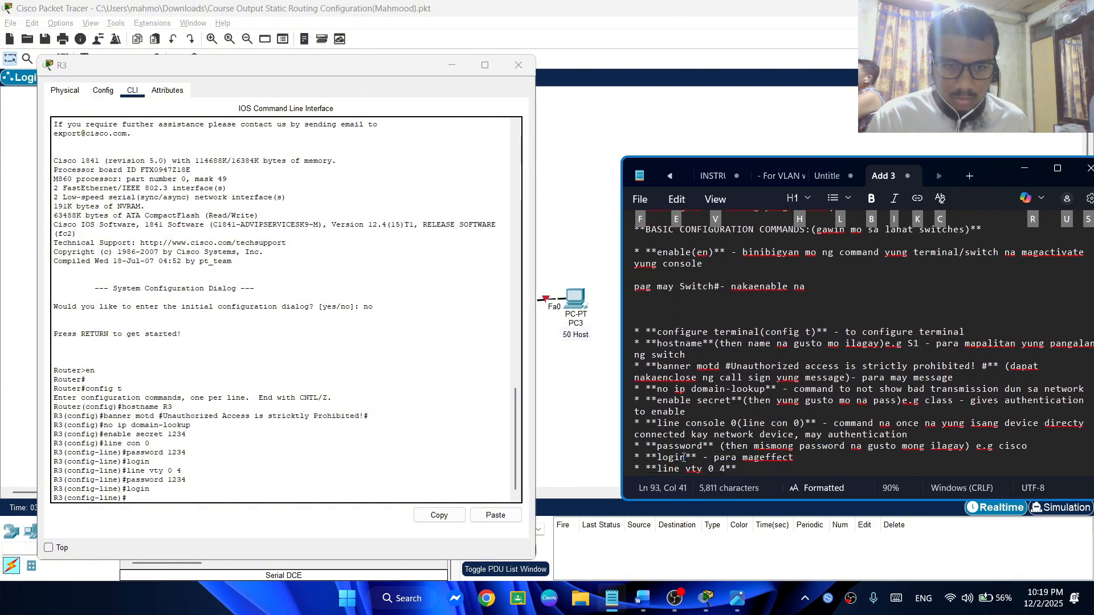
scroll(683, 449, down, 1)
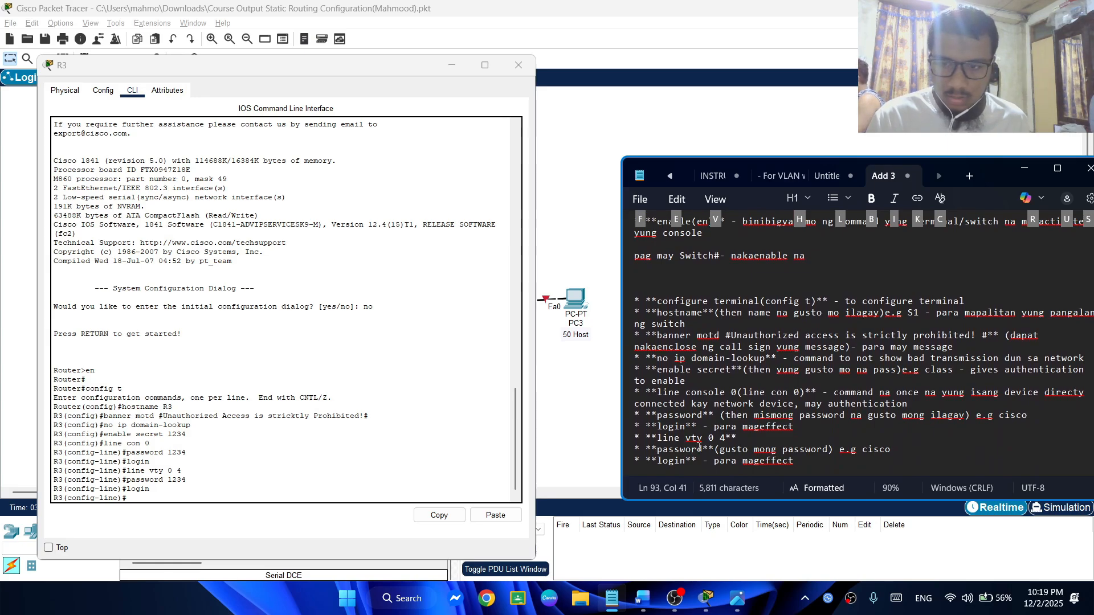
scroll(694, 444, down, 3)
scroll(700, 425, down, 15)
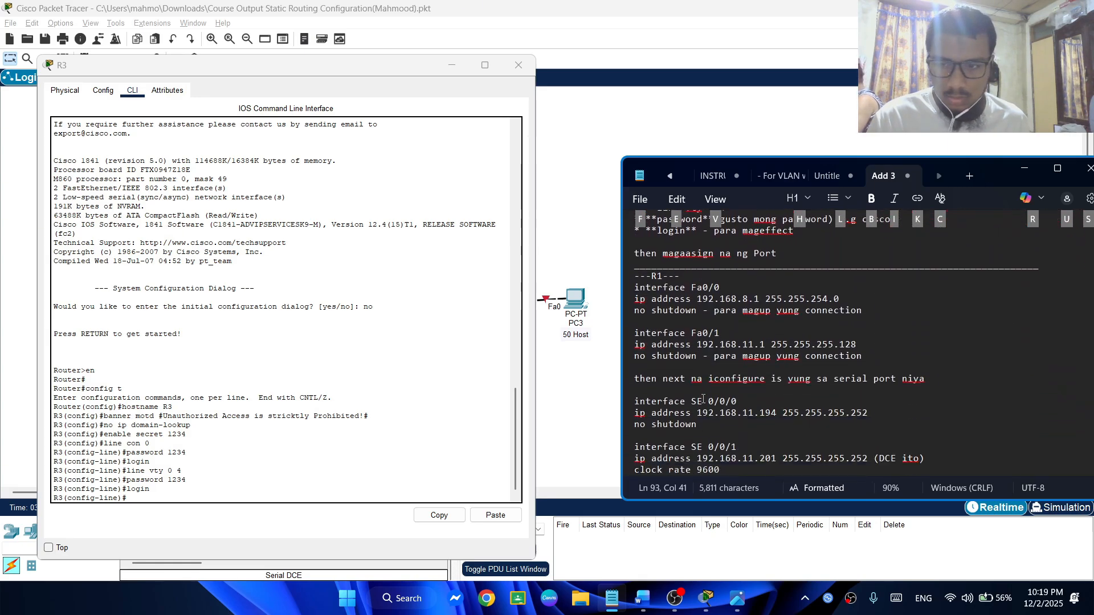
scroll(719, 356, down, 4)
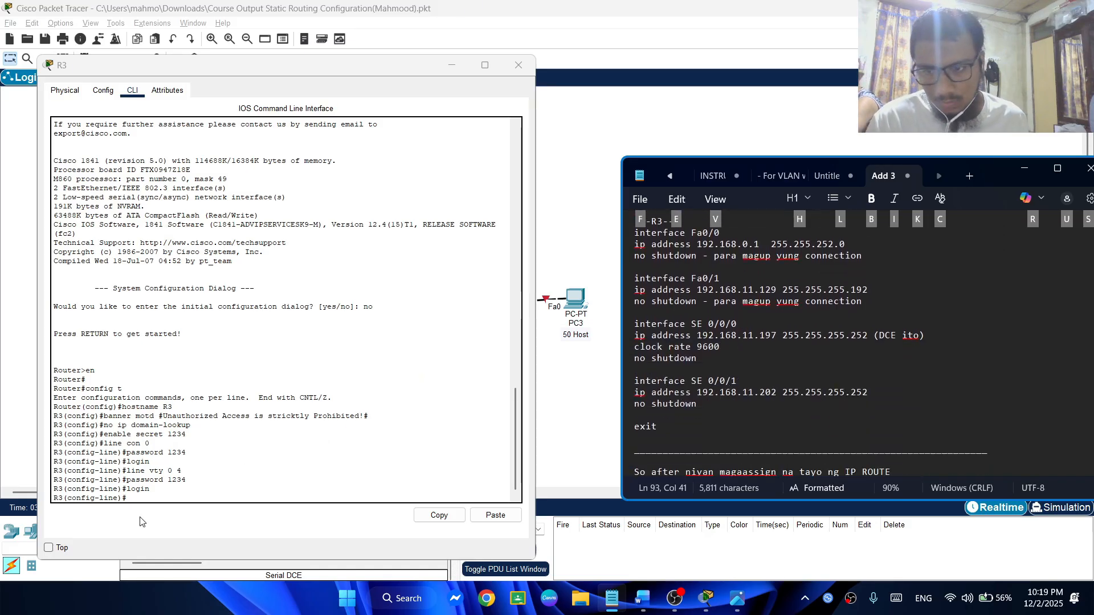
click(143, 493)
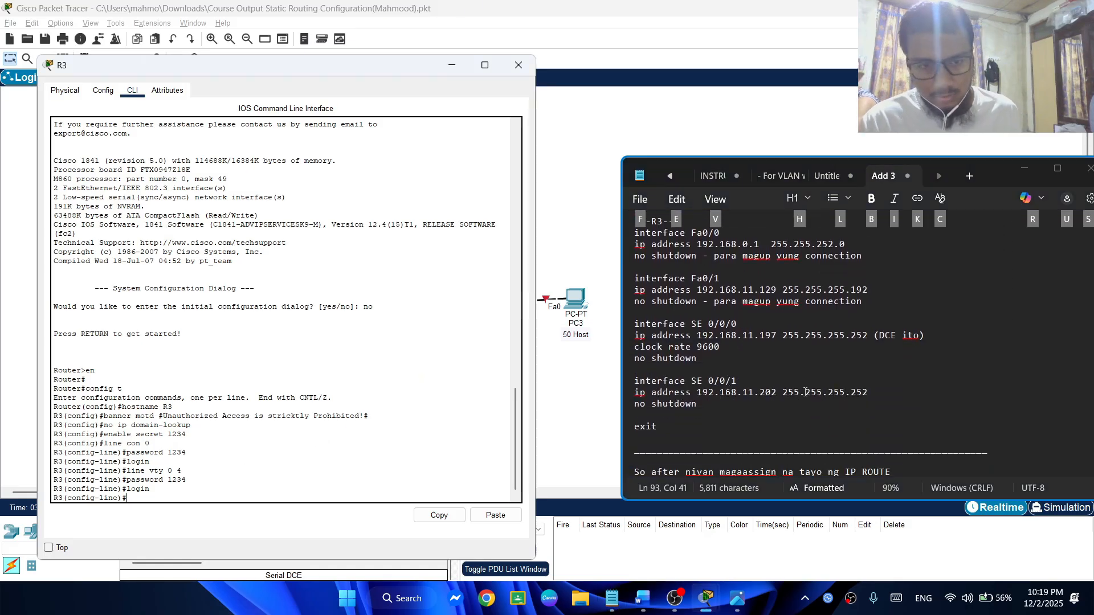
scroll(805, 392, up, 1)
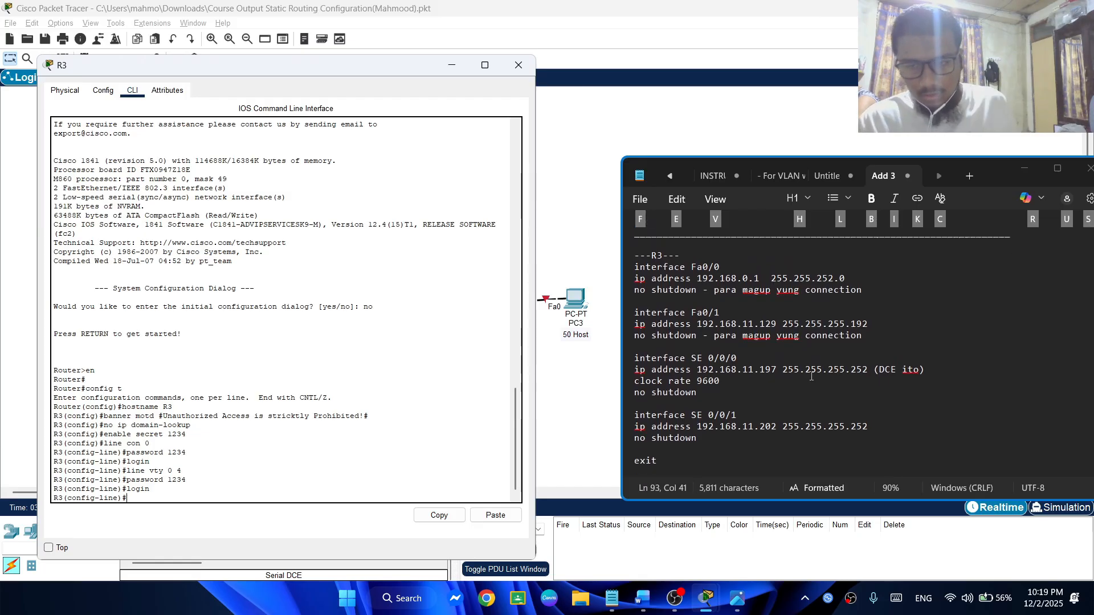
Enter interface configuration mode for Fa0/0 on R3
text(interf)
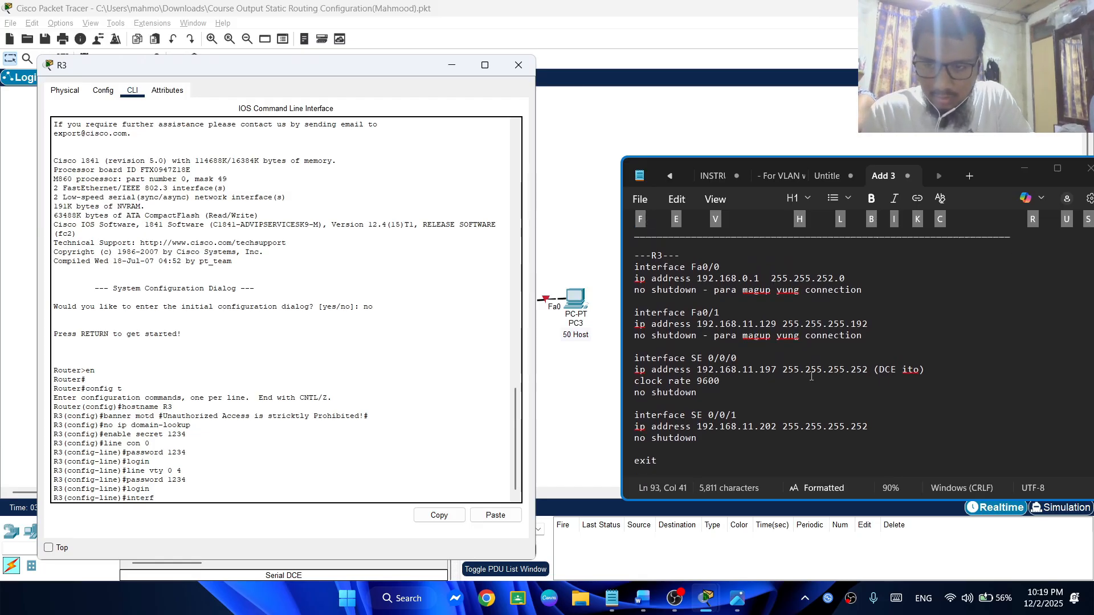
text(ae)
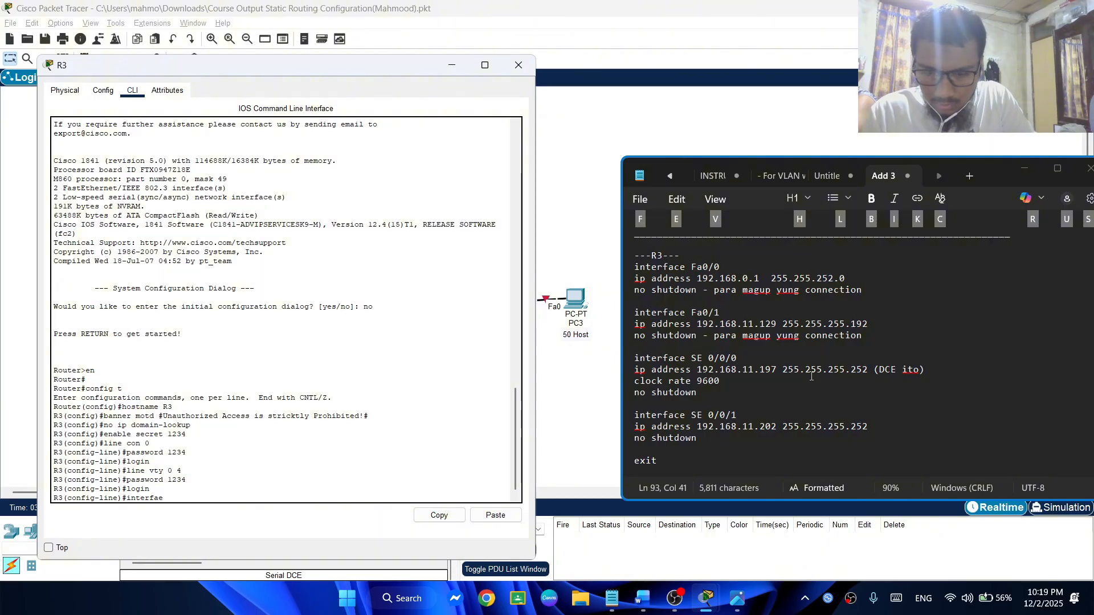
text( Fa0)
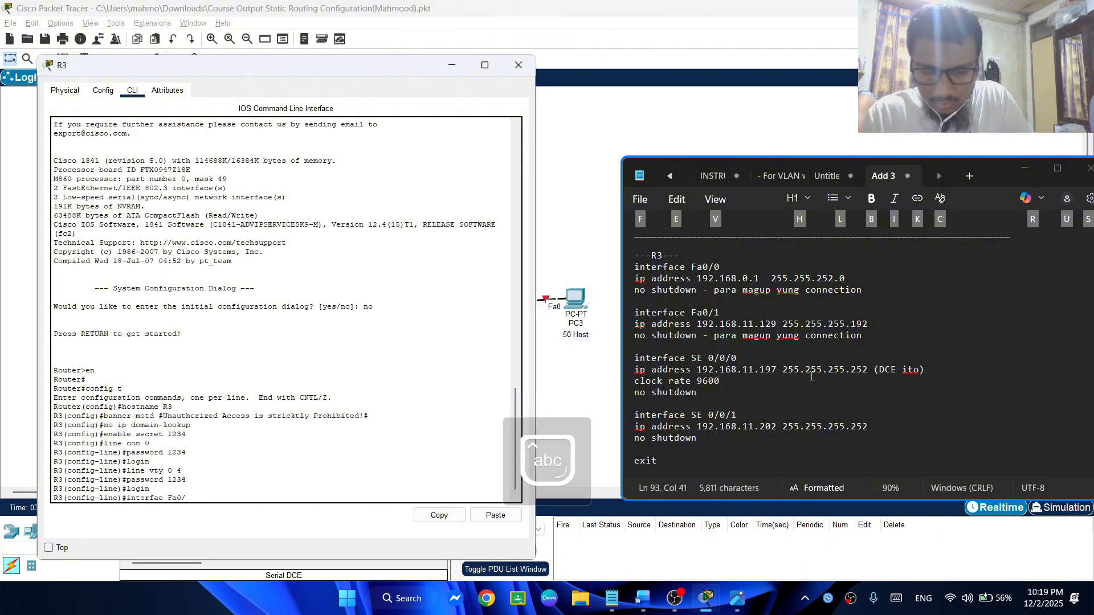
text(/)
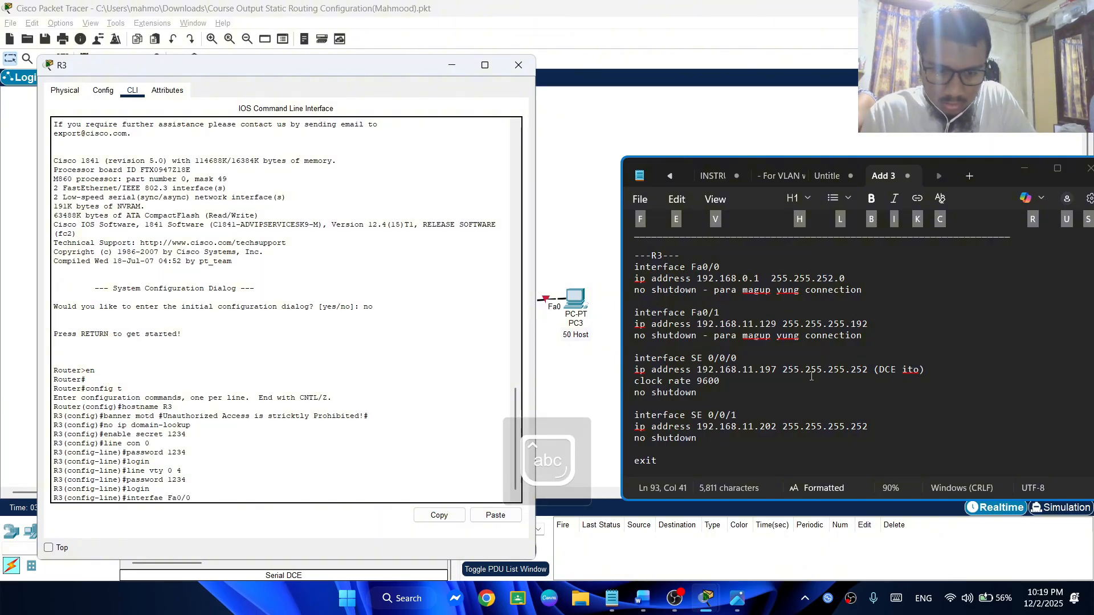
text(0)
key(Return)
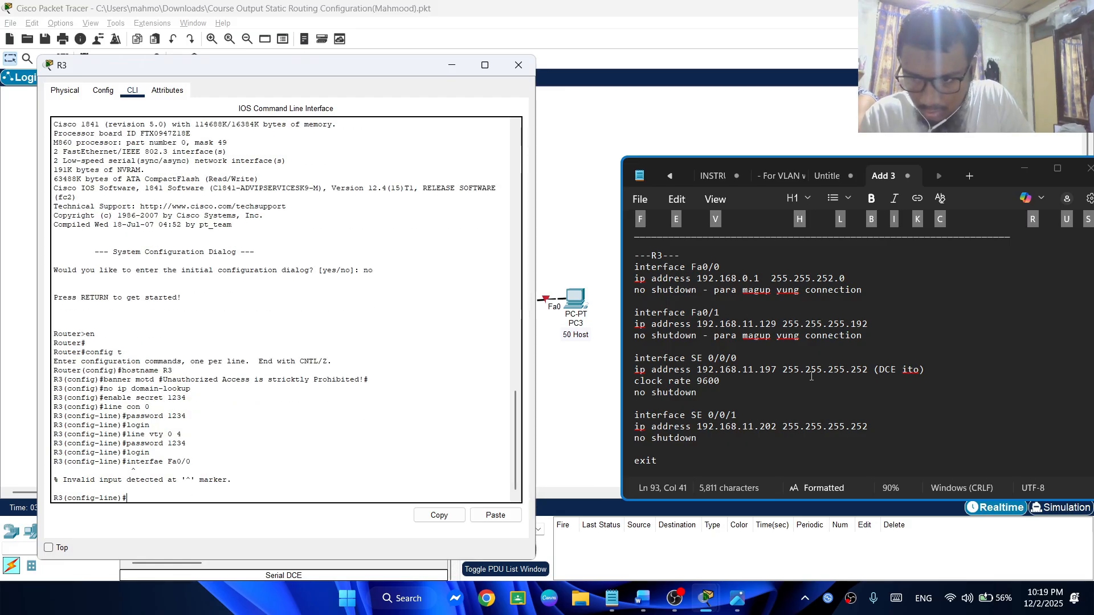
key(Up)
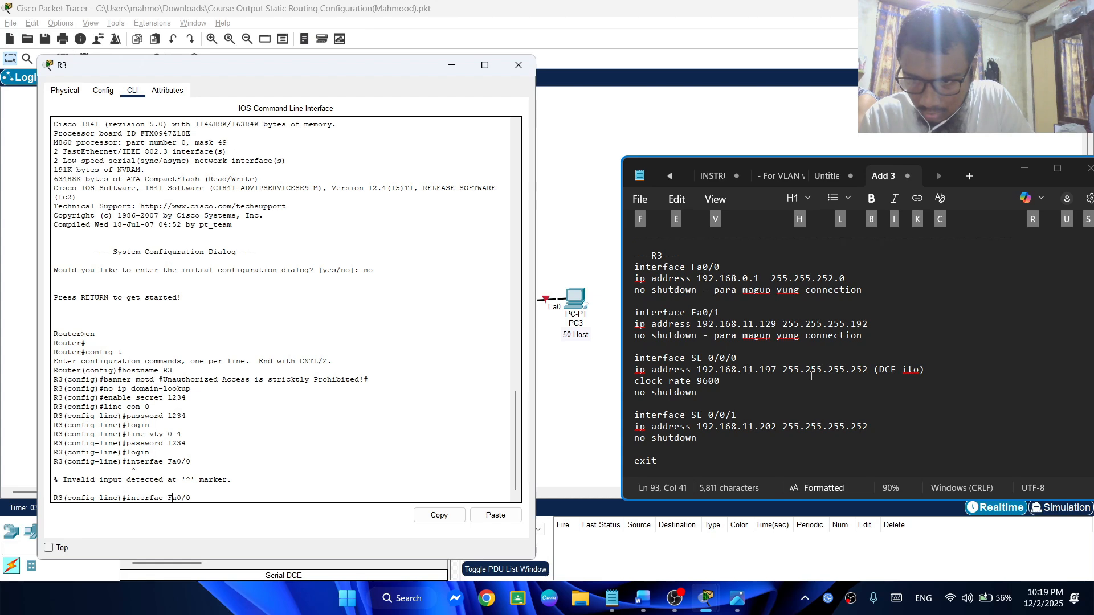
text(c)
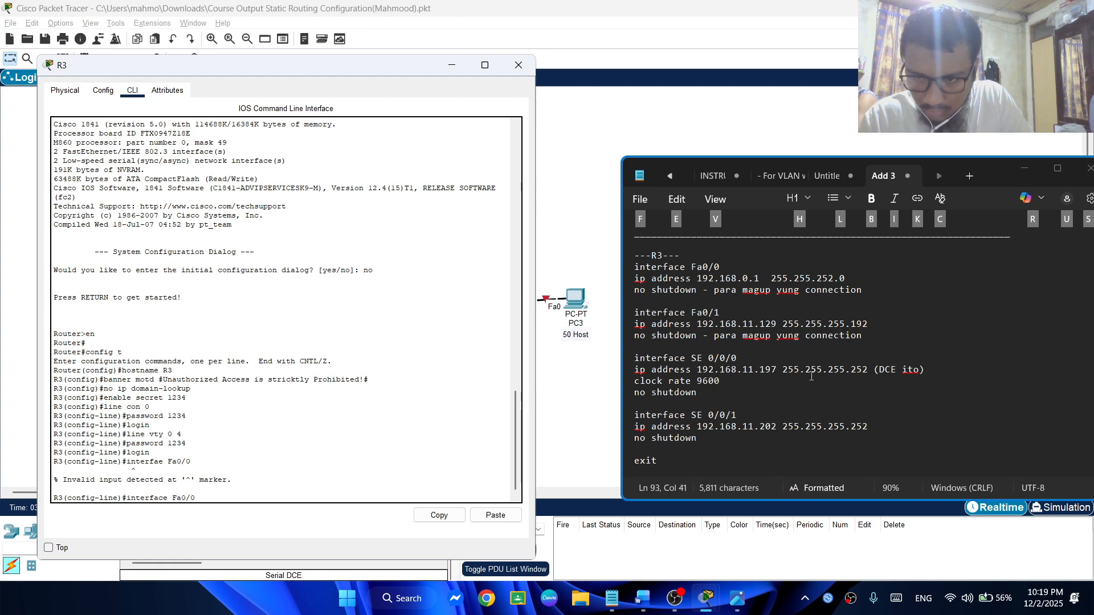
key(Return)
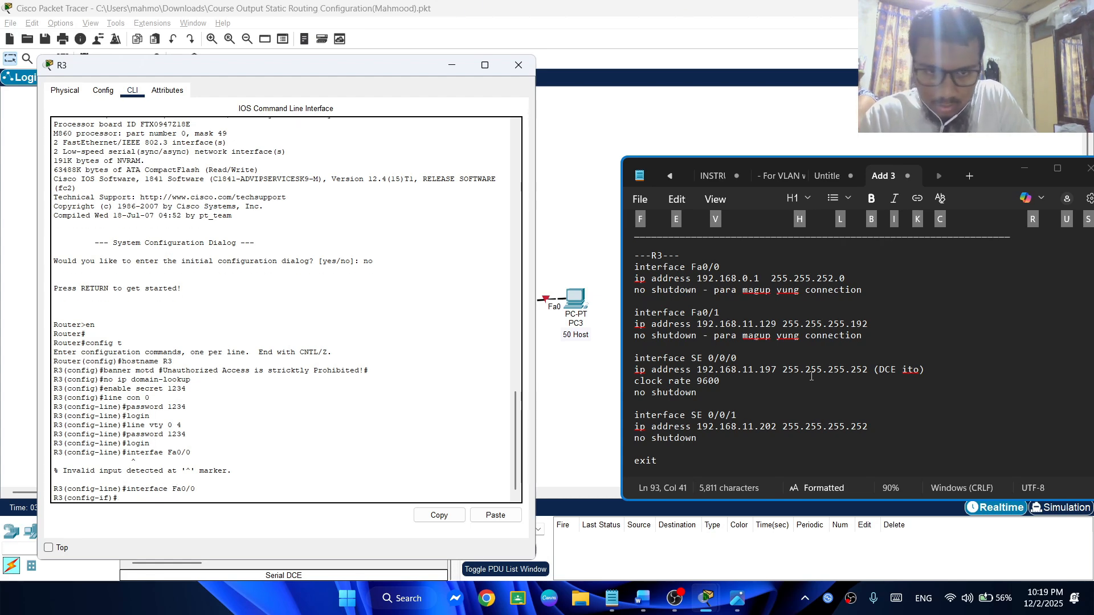
Assign IP address 192.168.0.1 with subnet mask 255.255.252.0 to R3's Fa0/0 interface
text(ip address)
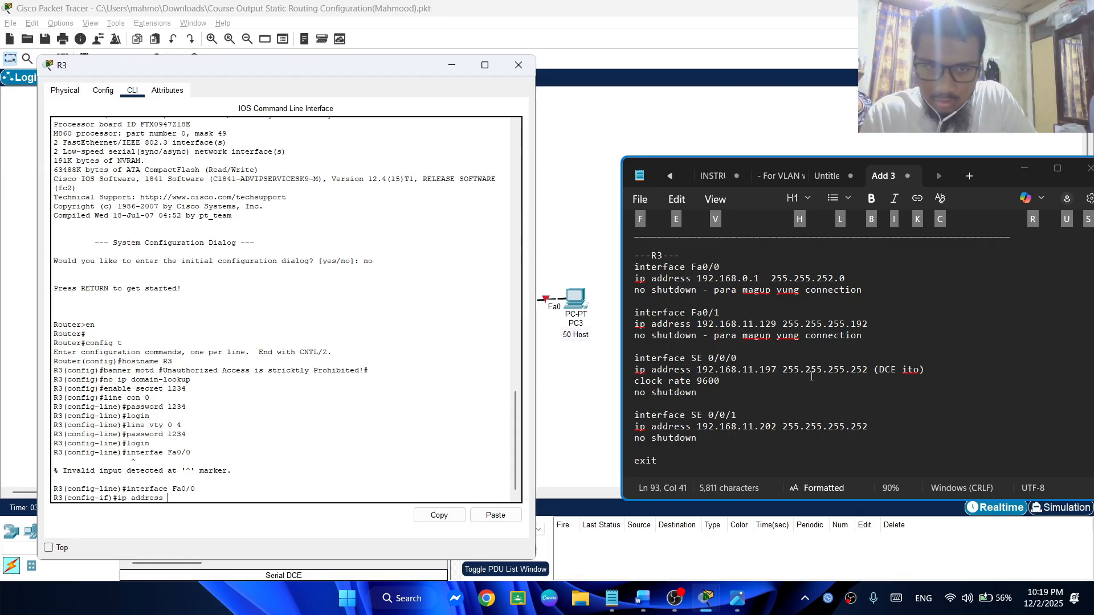
text( 192)
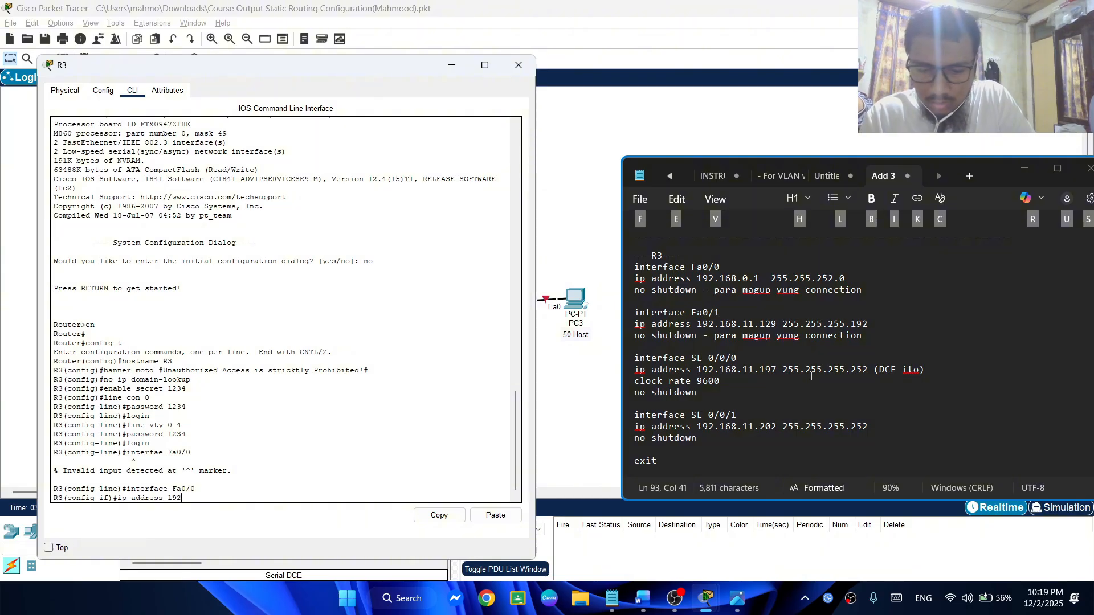
text(.168)
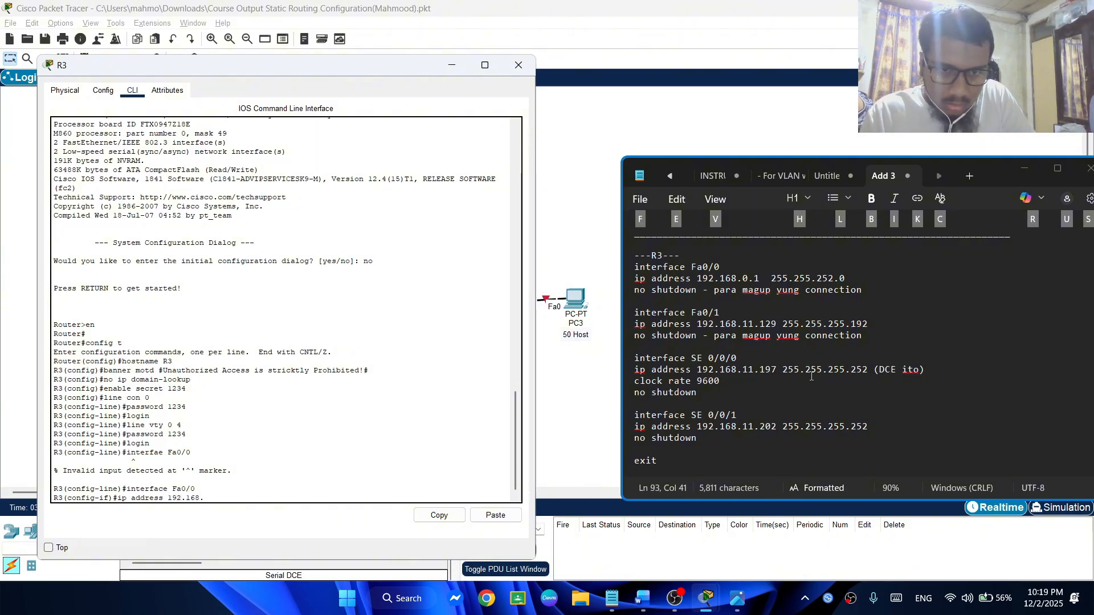
text(.0)
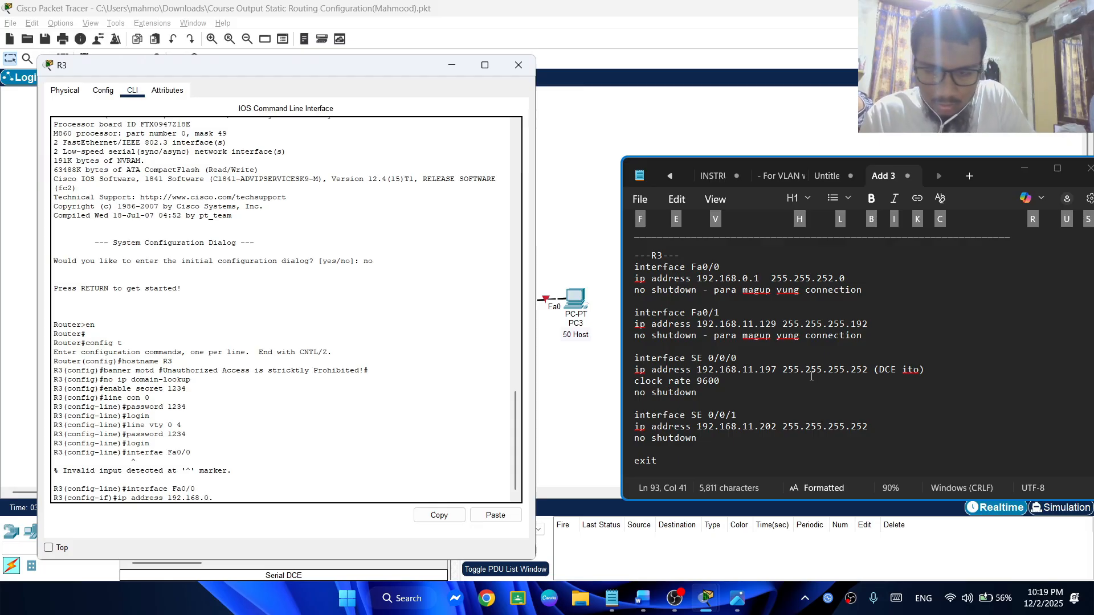
text(.1 25)
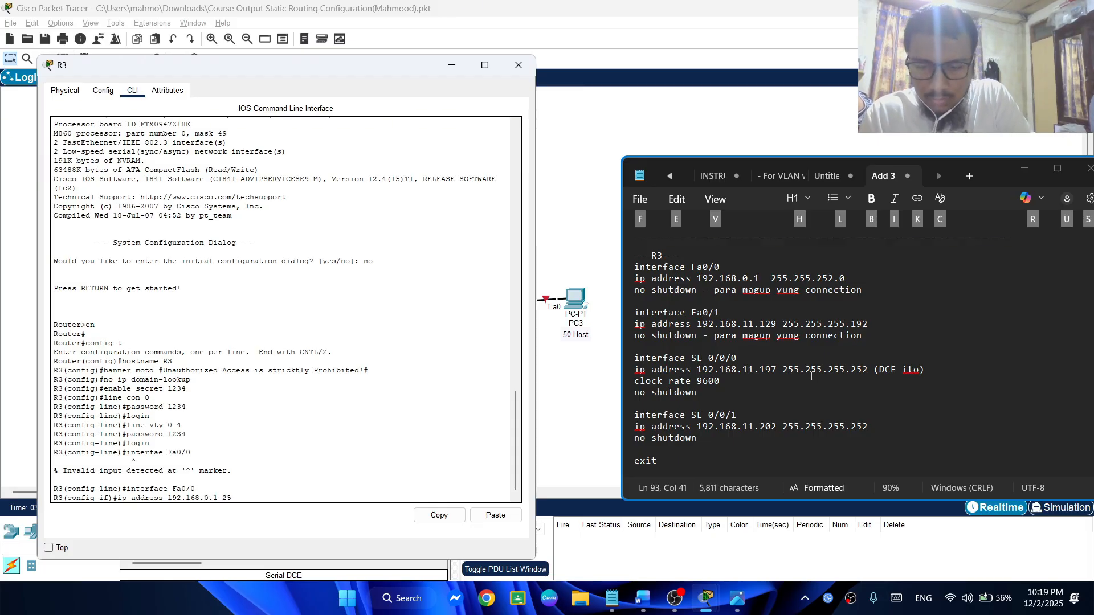
text(5.25)
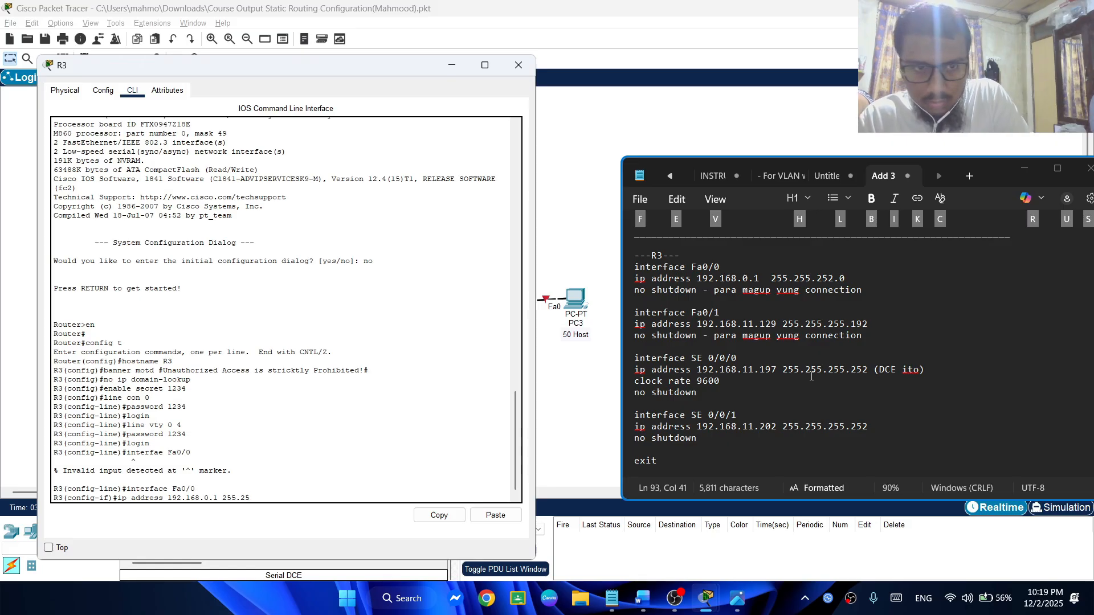
text(5.25)
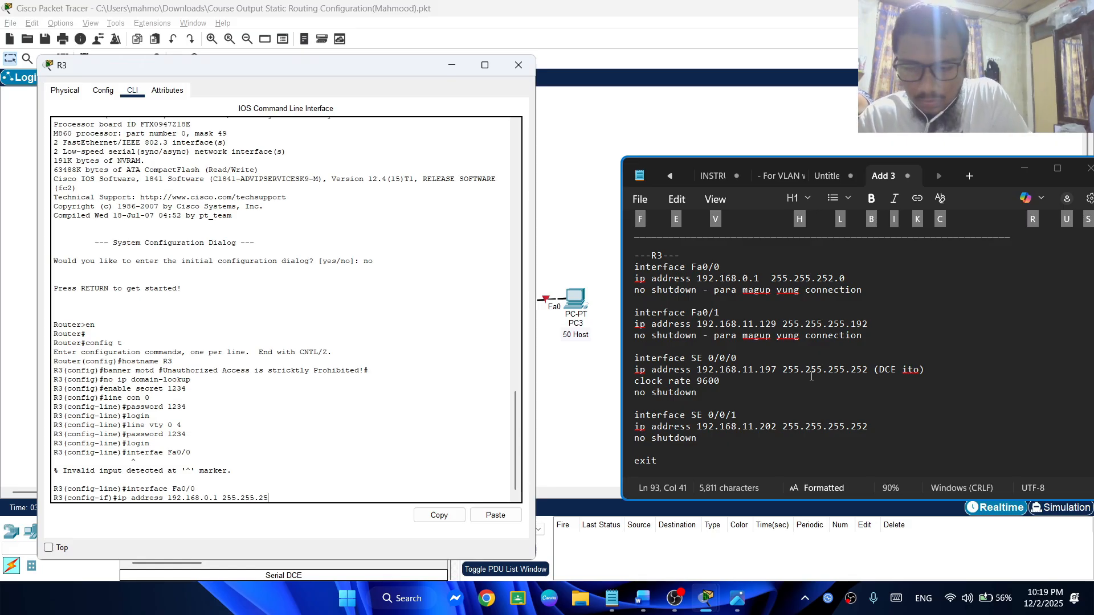
text(2.0)
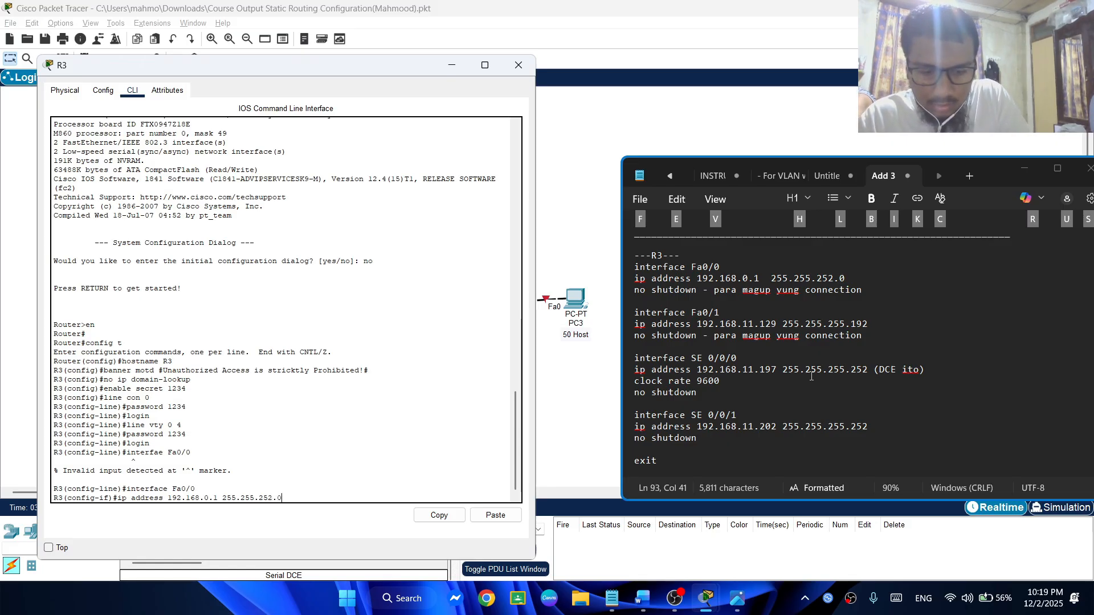
key(Return)
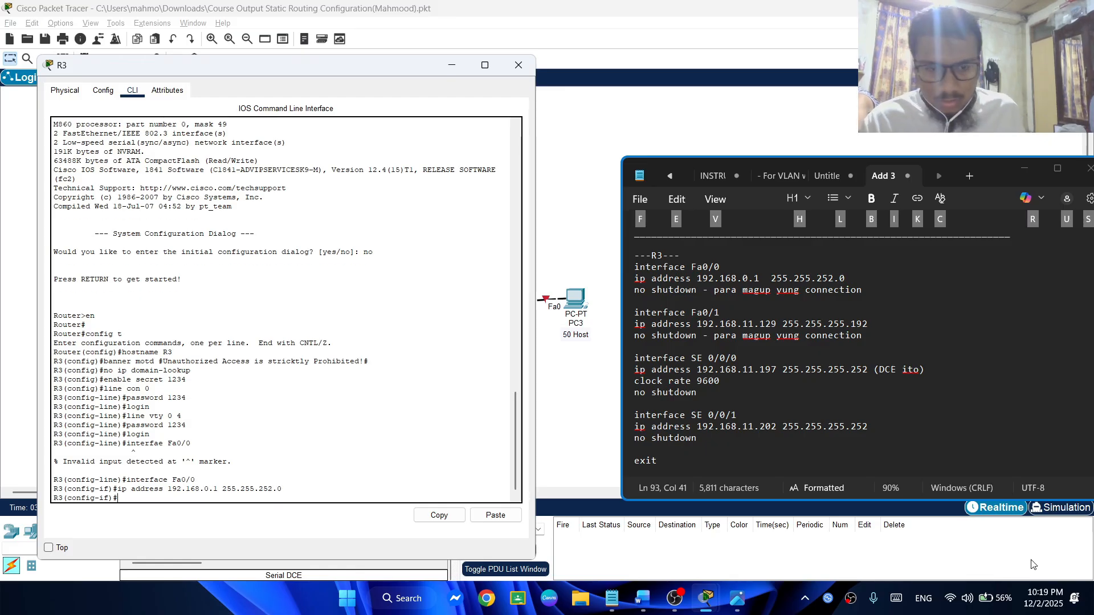
Switch to the Word document and check the VLSM Subnetting Table's host counts and address ranges against R3's connected PCs in the topology
click(642, 599)
scroll(297, 298, up, 2)
scroll(297, 298, up, 5)
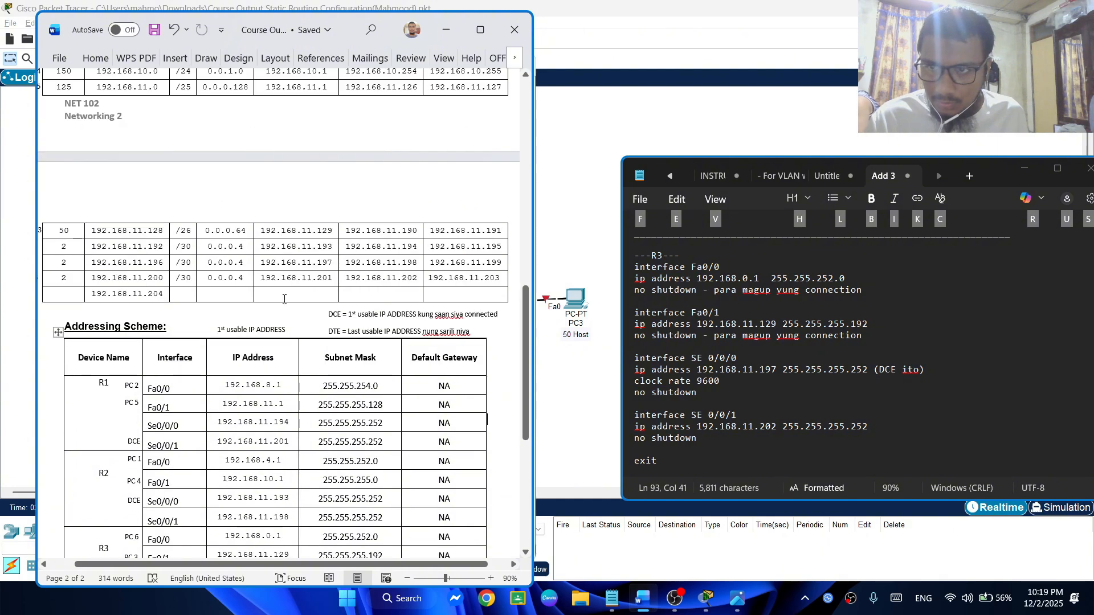
scroll(273, 391, up, 1)
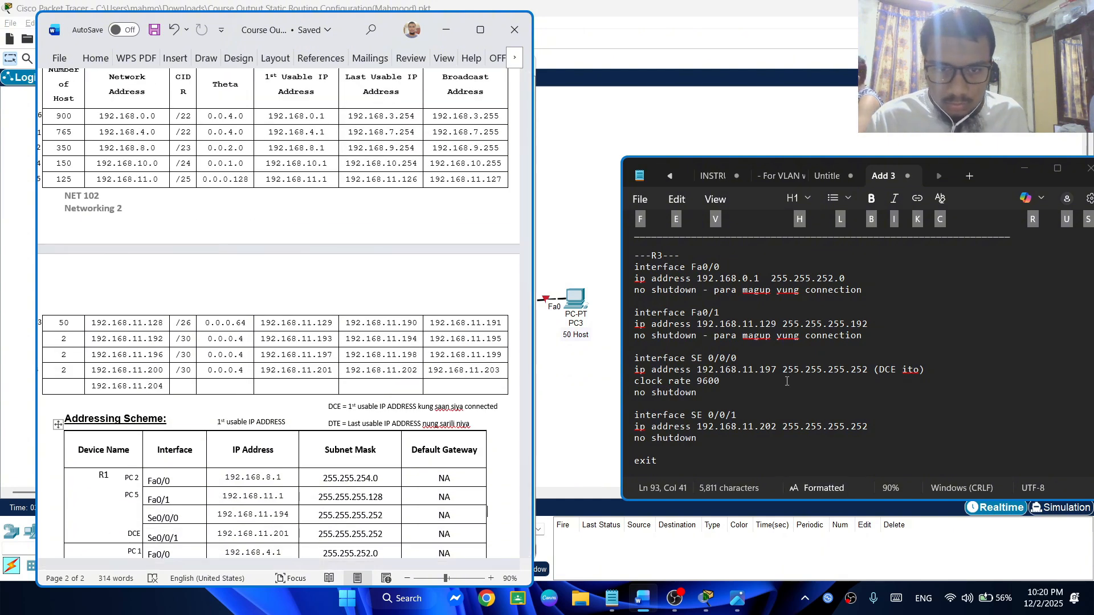
scroll(337, 255, up, 4)
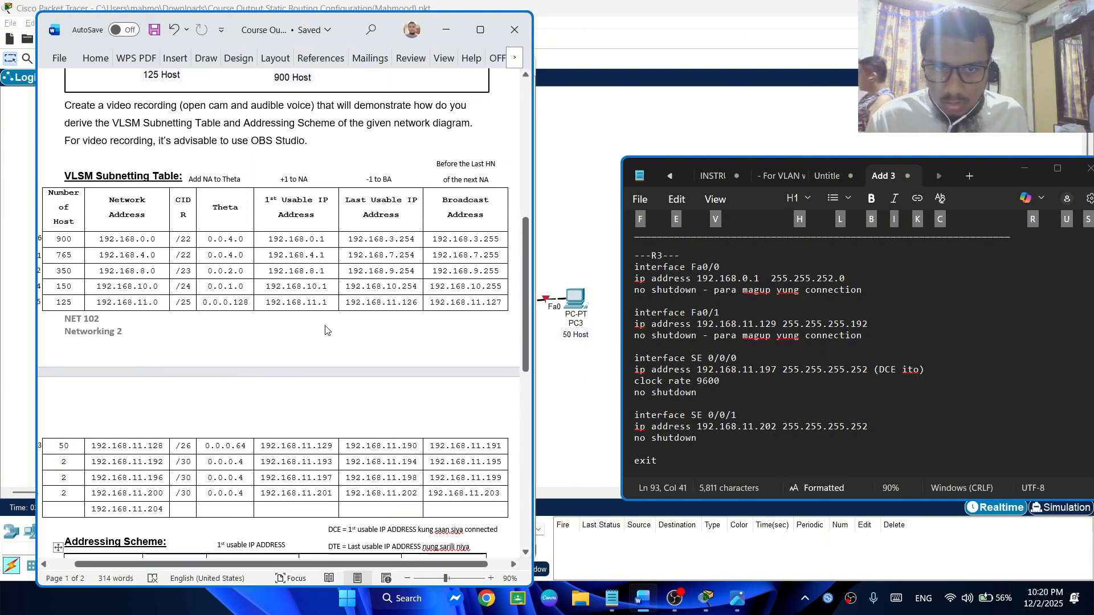
scroll(289, 312, up, 1)
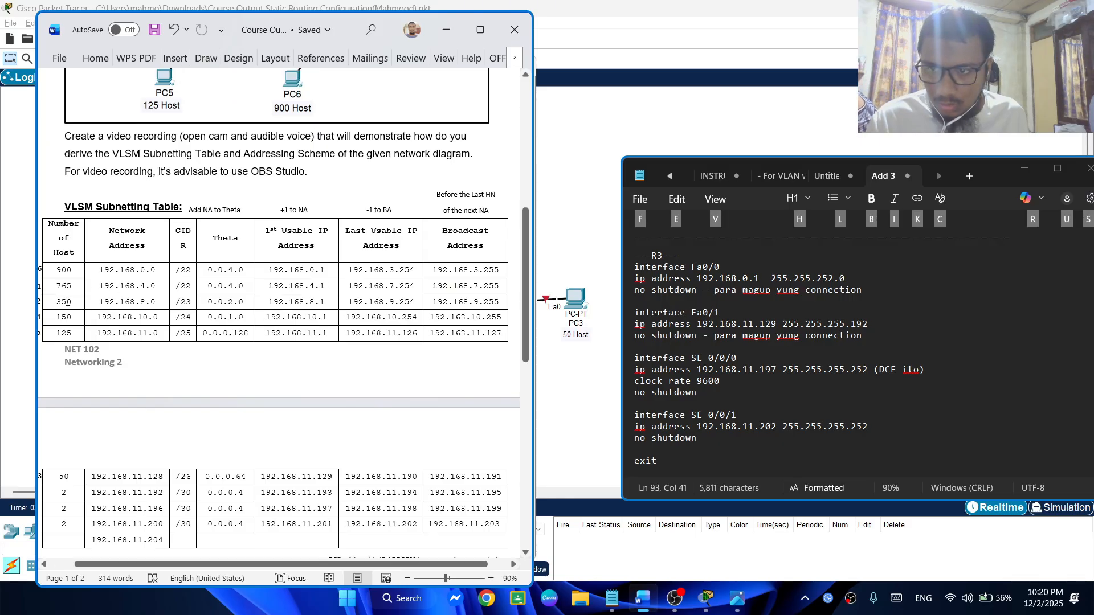
scroll(329, 302, down, 4)
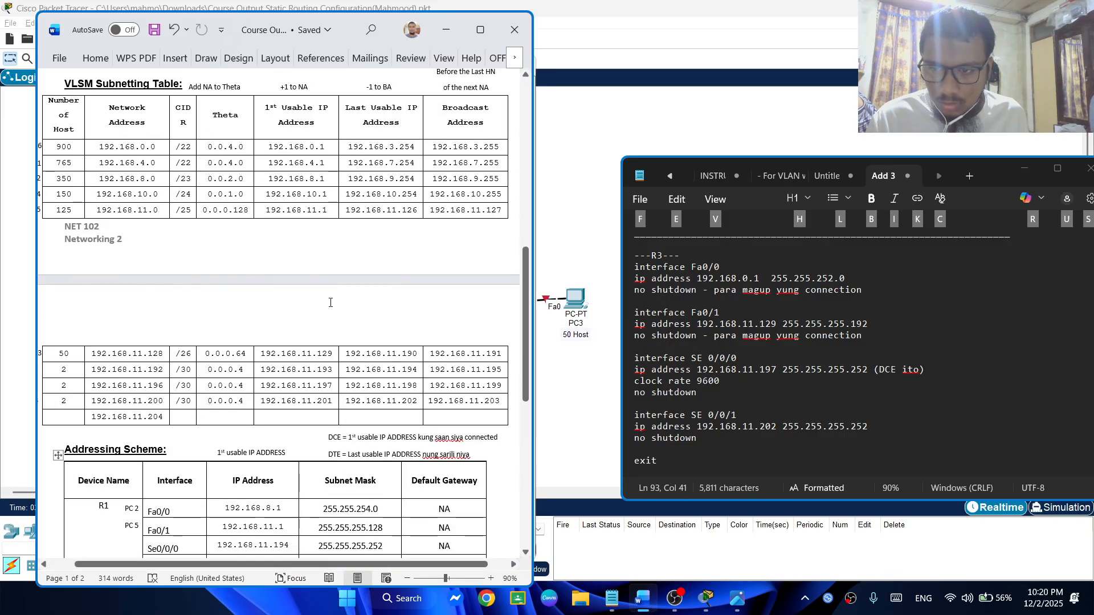
click(591, 351)
click(446, 29)
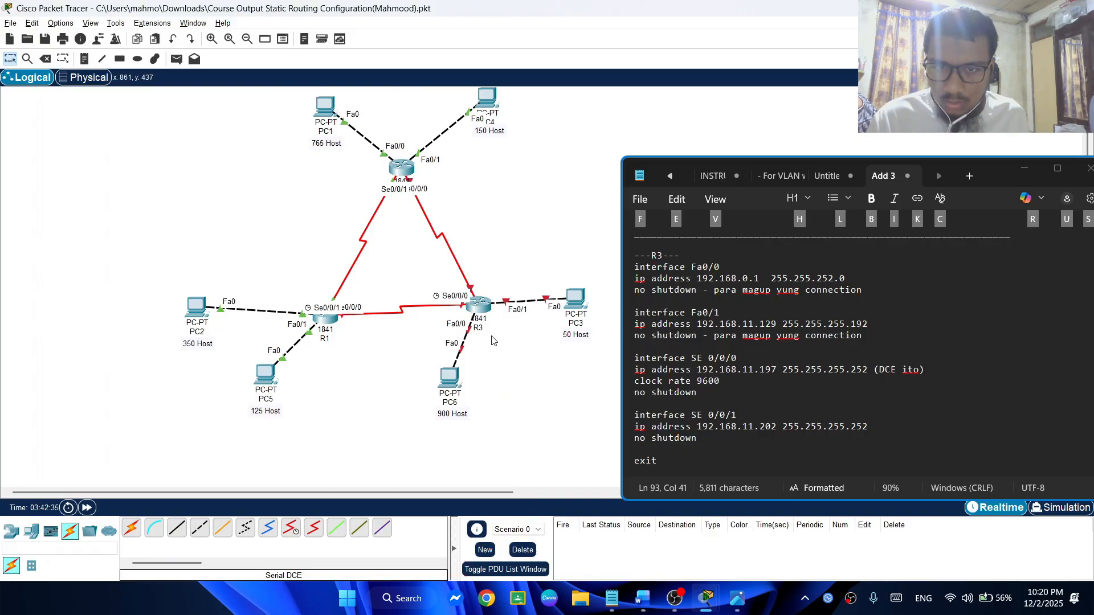
Return to the Word document and examine the IP addresses and subnet masks of R3's four interfaces in the Addressing Scheme table
key(alt+Tab)
scroll(369, 342, down, 3)
scroll(114, 370, down, 3)
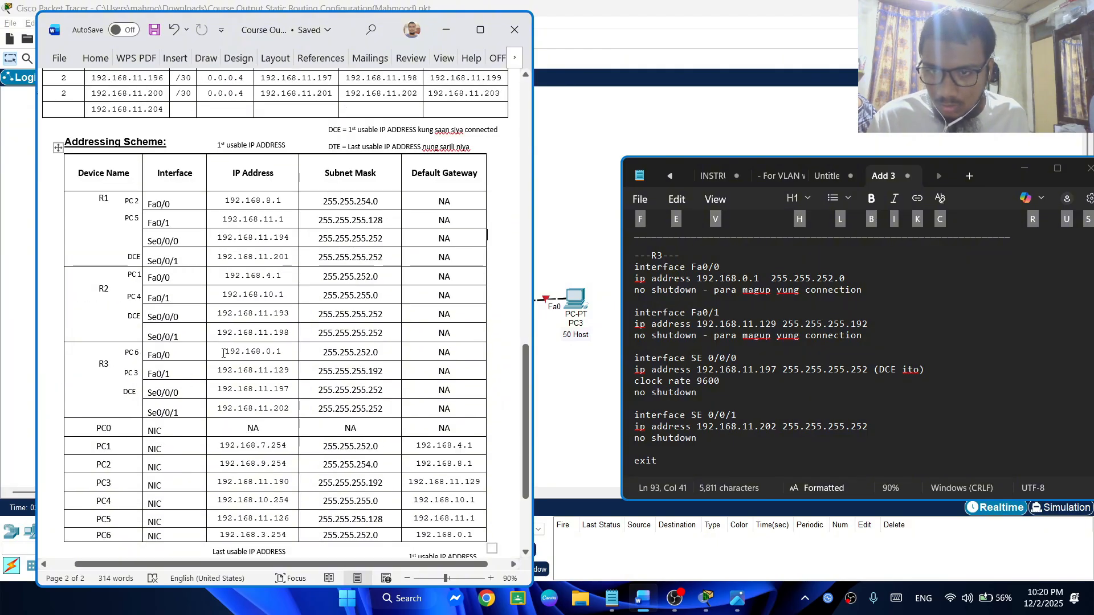
drag(224, 352, 286, 351)
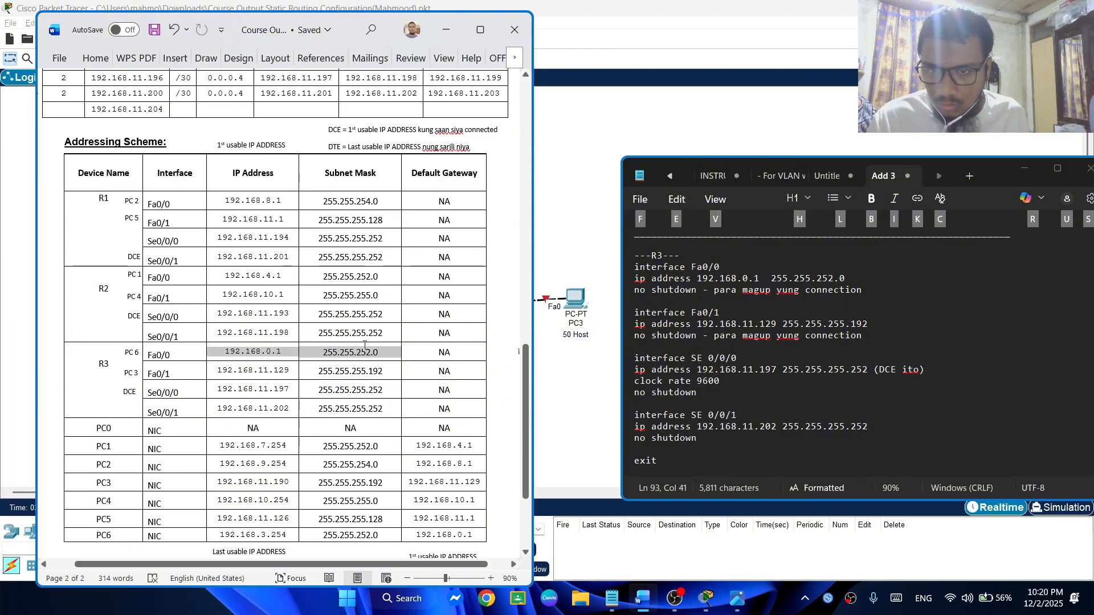
click(222, 376)
drag(222, 376, 348, 373)
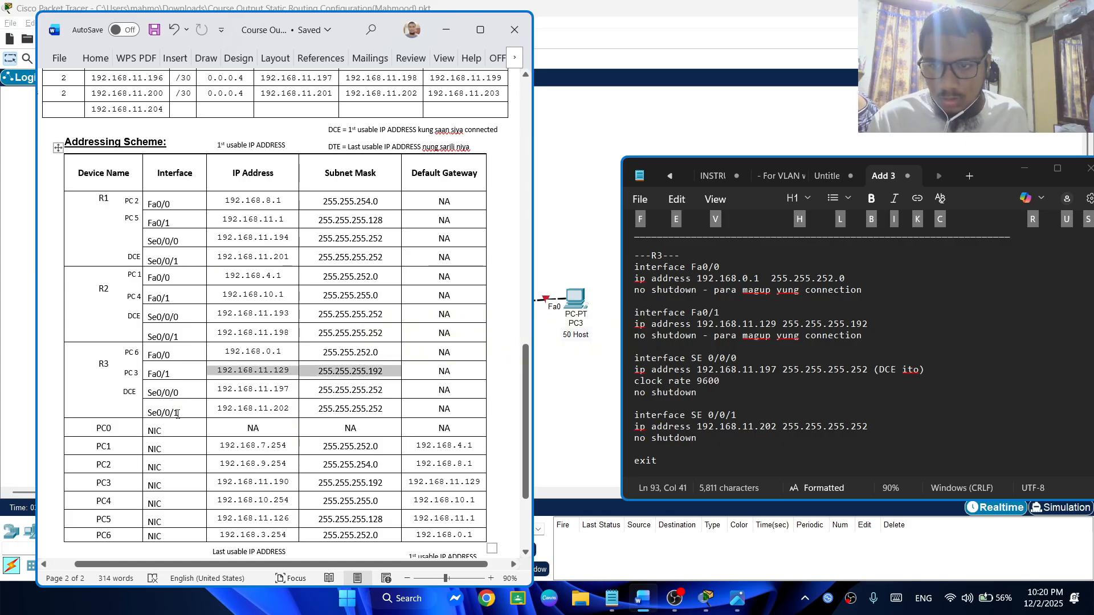
drag(210, 392, 363, 406)
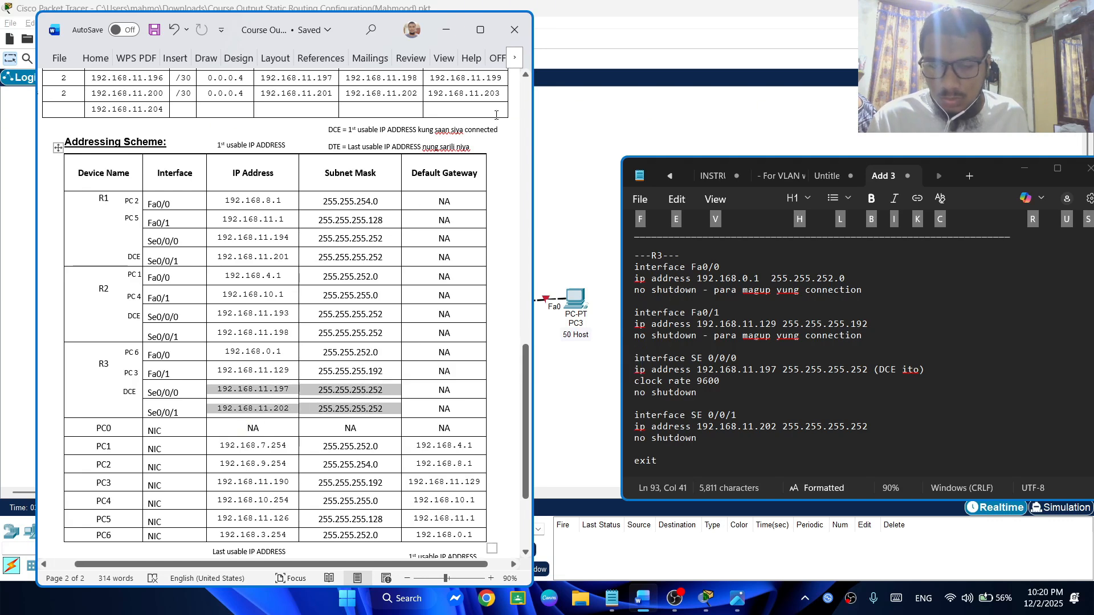
click(573, 436)
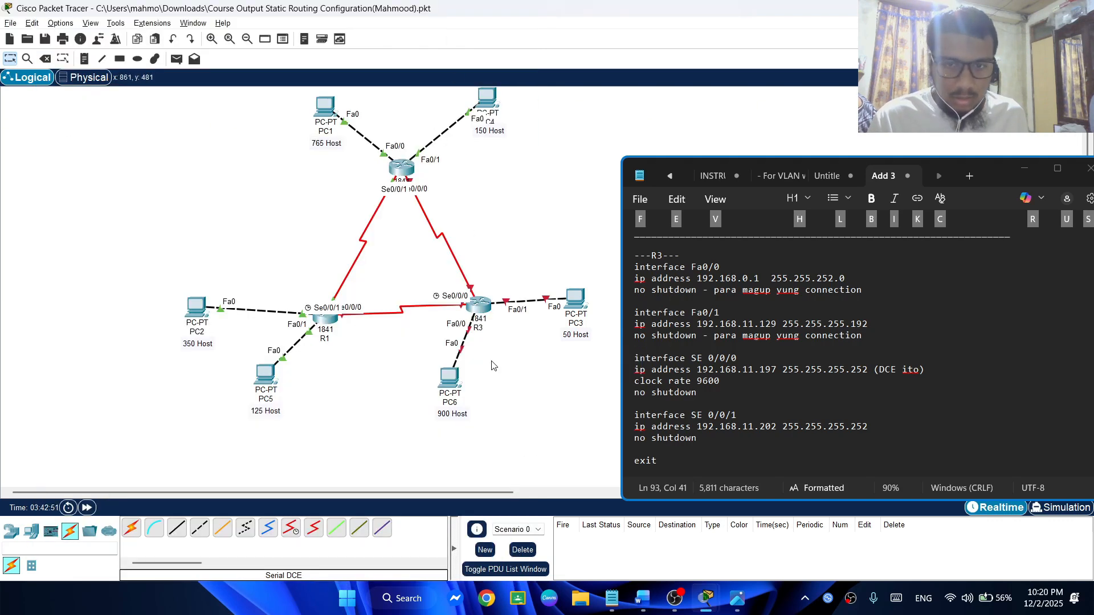
Switch to R3's command line in Packet Tracer and enable its Fa0/0 interface with no shutdown
mouse_move(708, 606)
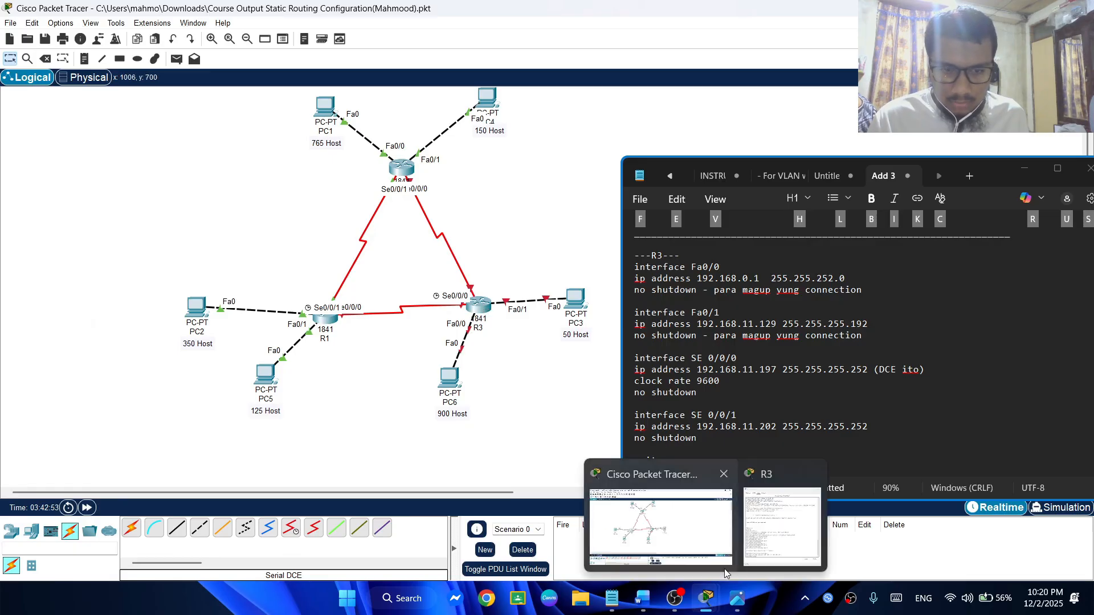
click(782, 524)
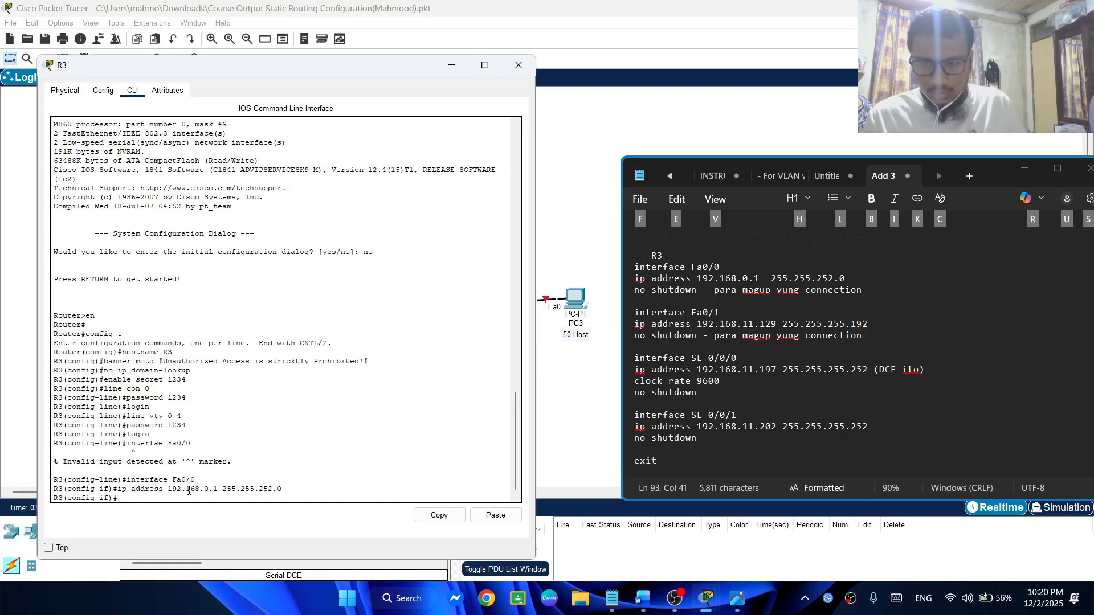
text(no shu)
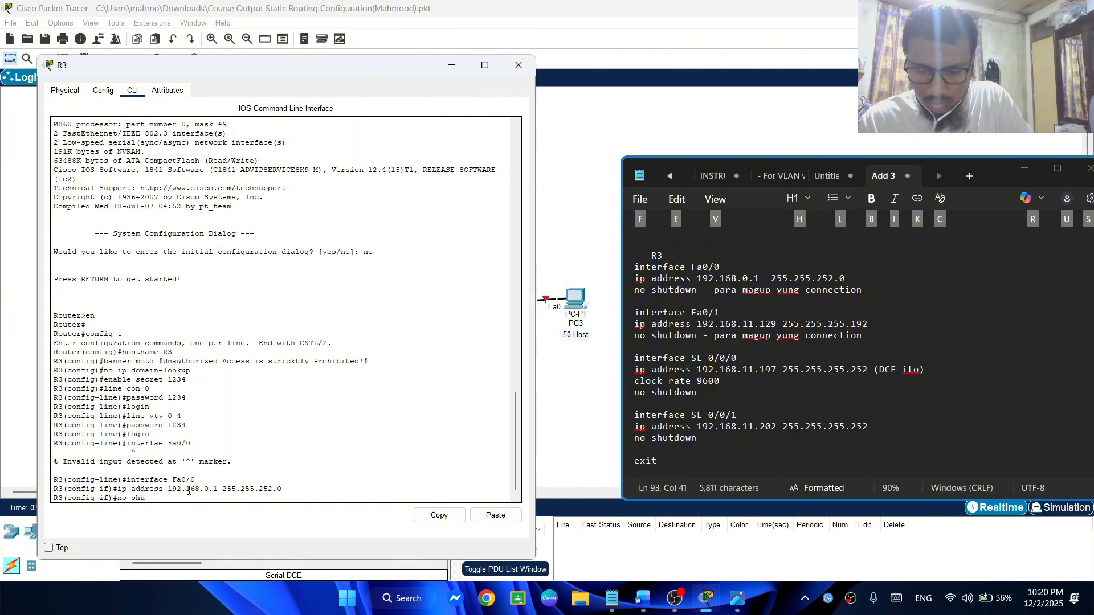
text(tdown)
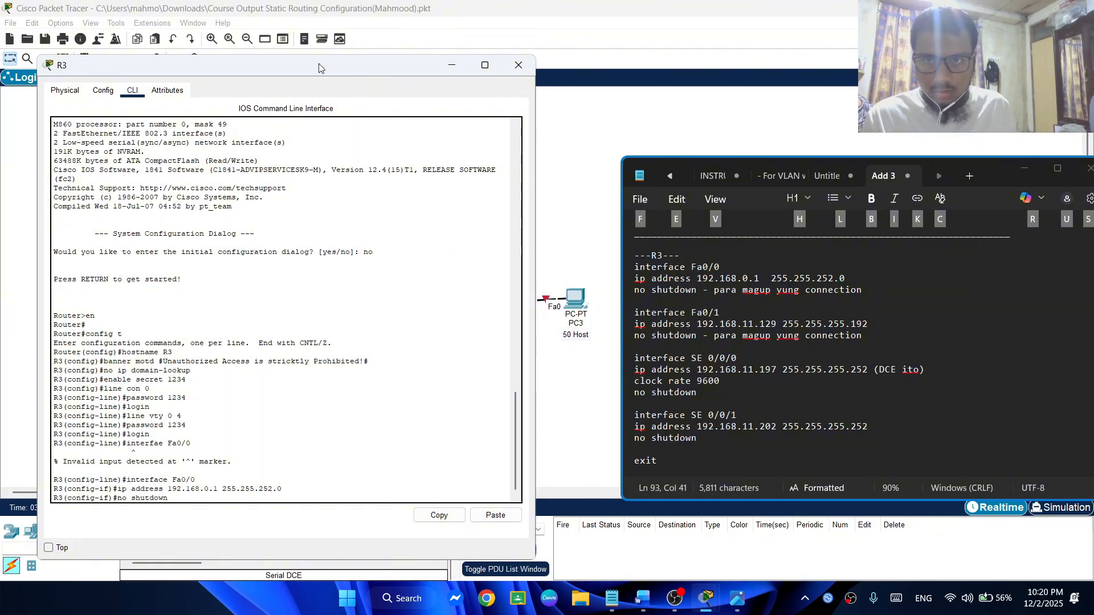
drag(319, 67, 843, 78)
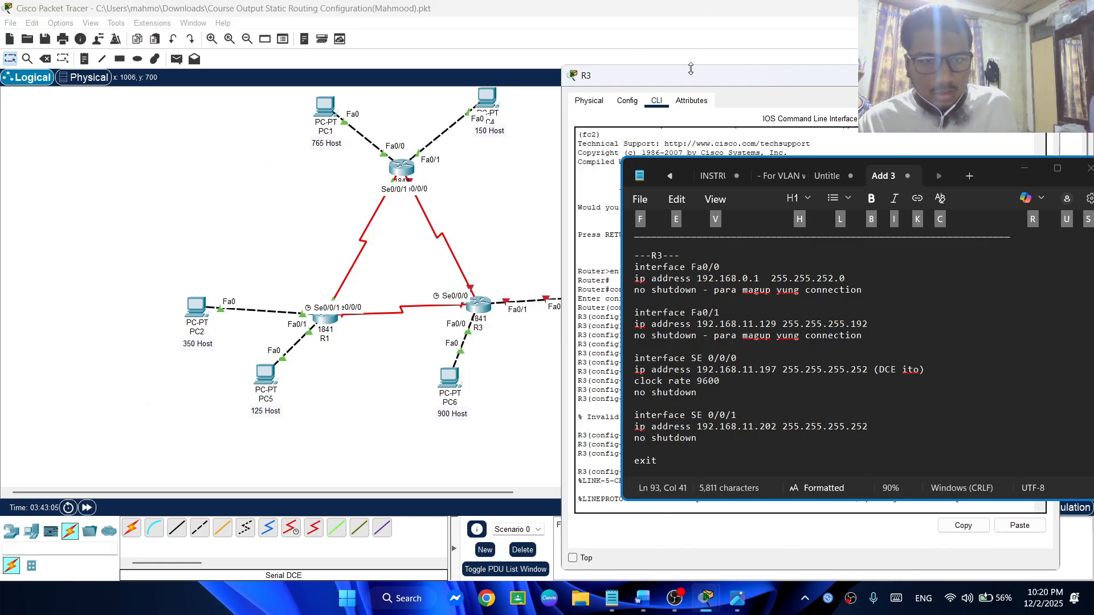
drag(714, 75, 249, 53)
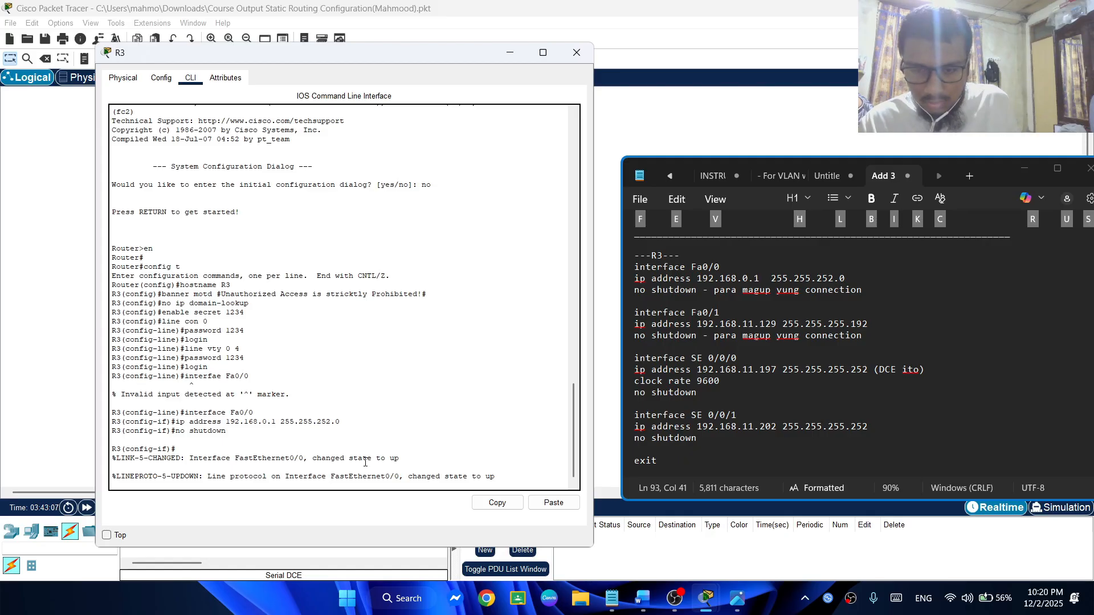
key(Return)
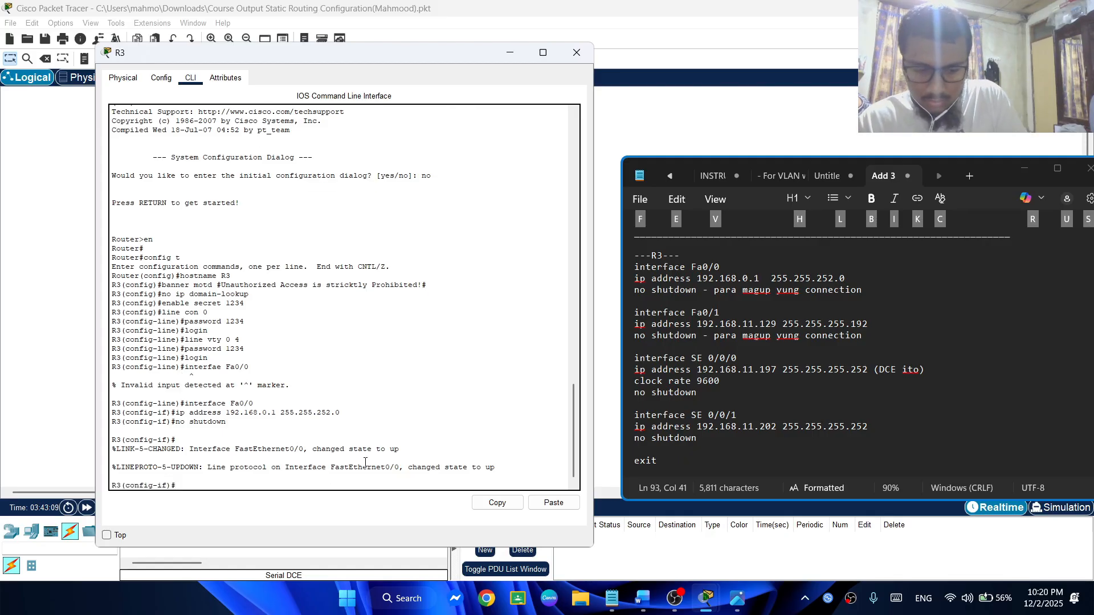
Assign IP address 192.168.11.129 with subnet mask 255.255.255.192 to R3's Fa0/1 interface
key(Up)
key(Up)
key(Up)
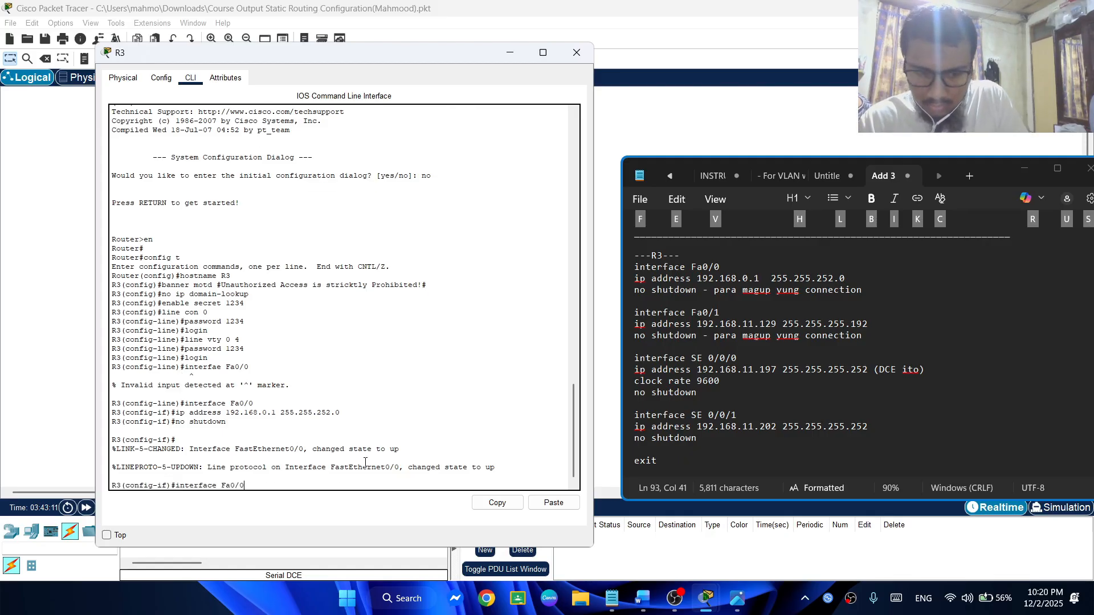
key(BackSpace)
text(1)
key(Return)
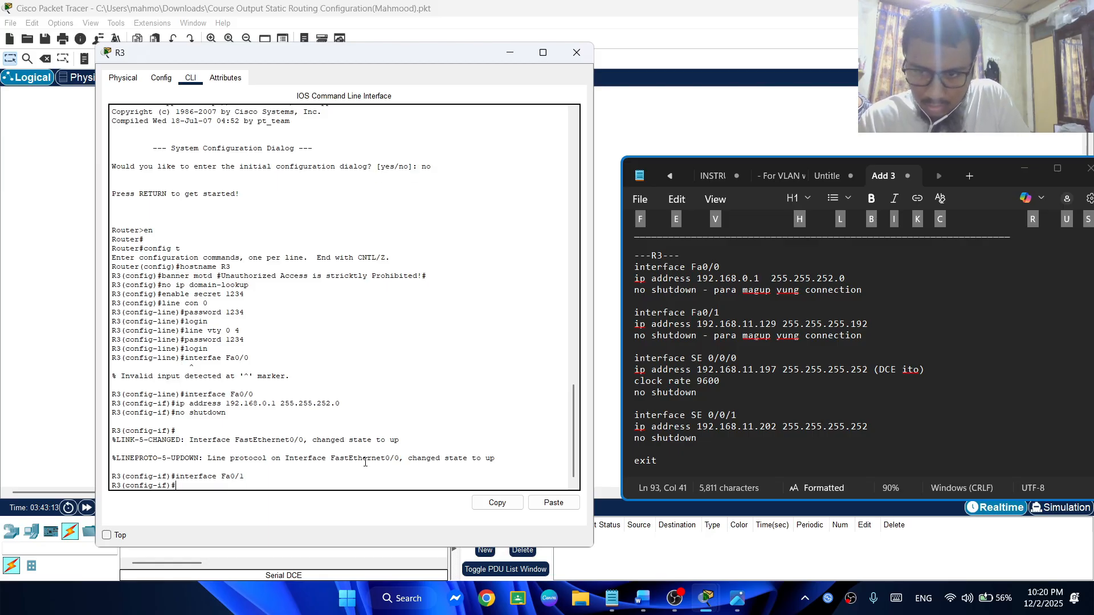
key(Up)
key(Up)
key(Up)
key(Left)
key(Left)
key(Left)
key(Left)
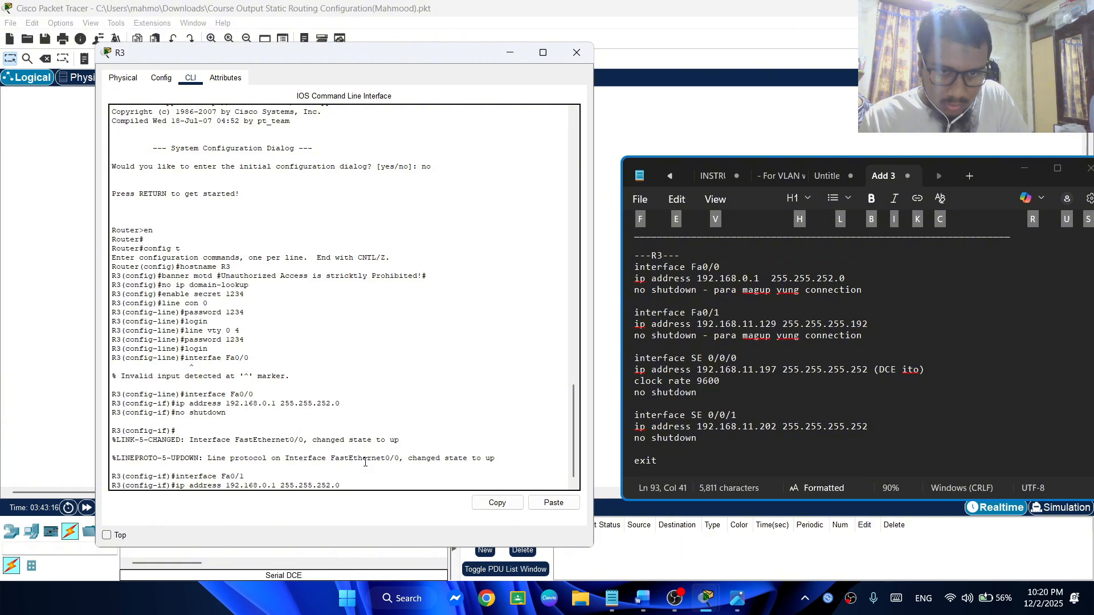
key(Left)
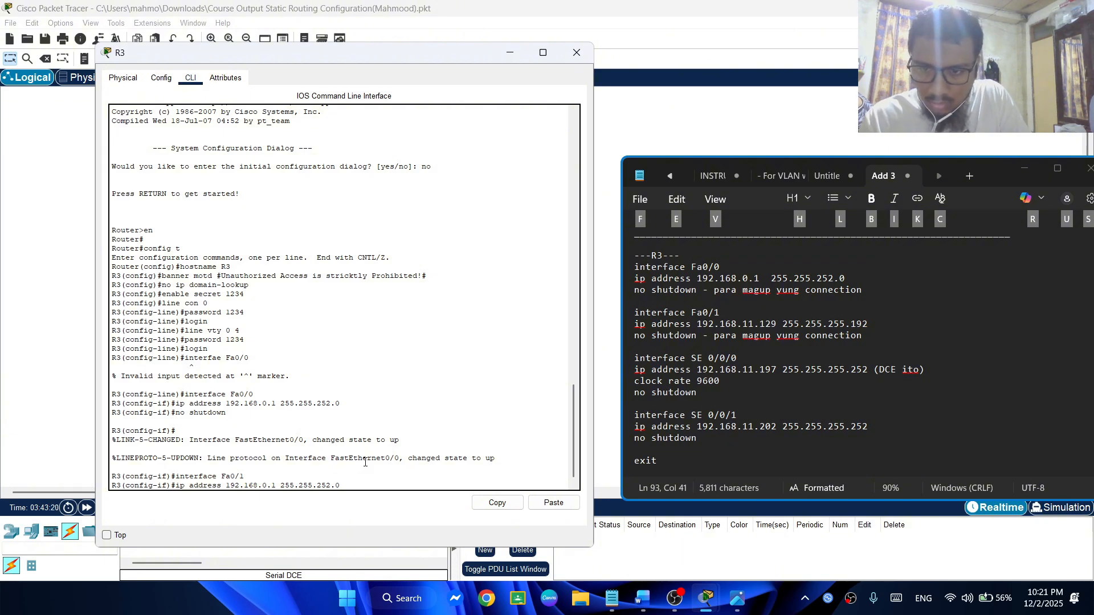
text(29)
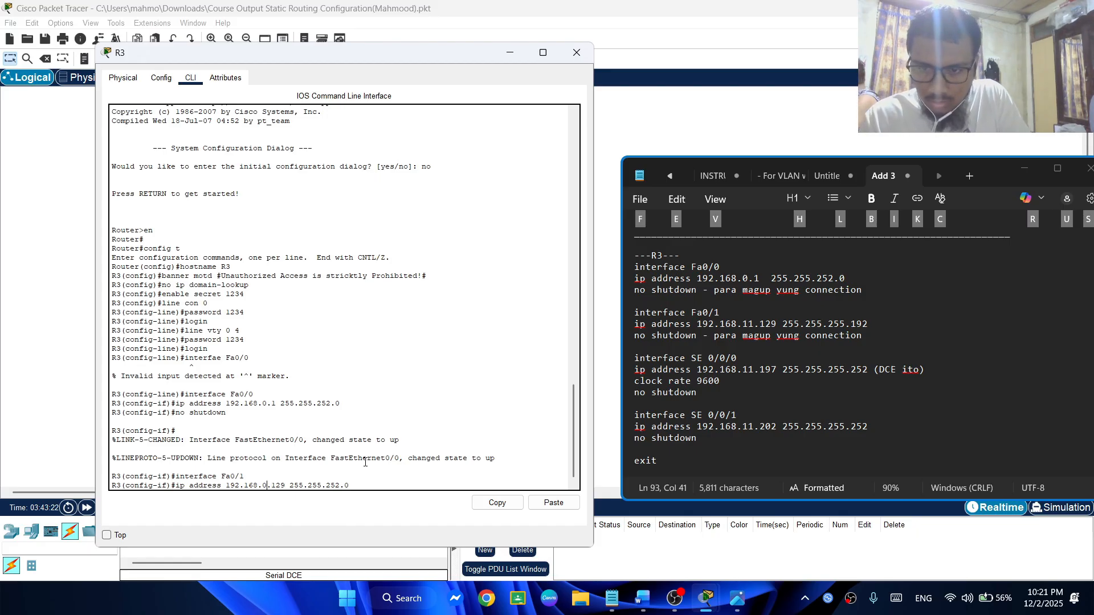
text(=)
key(BackSpace)
key(BackSpace)
text(11)
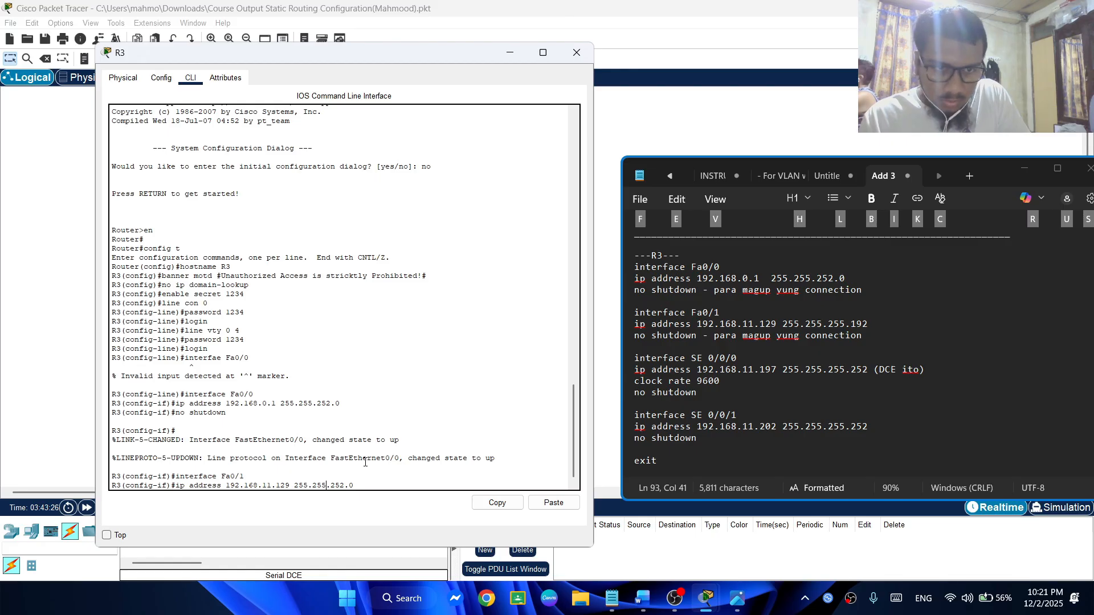
key(BackSpace)
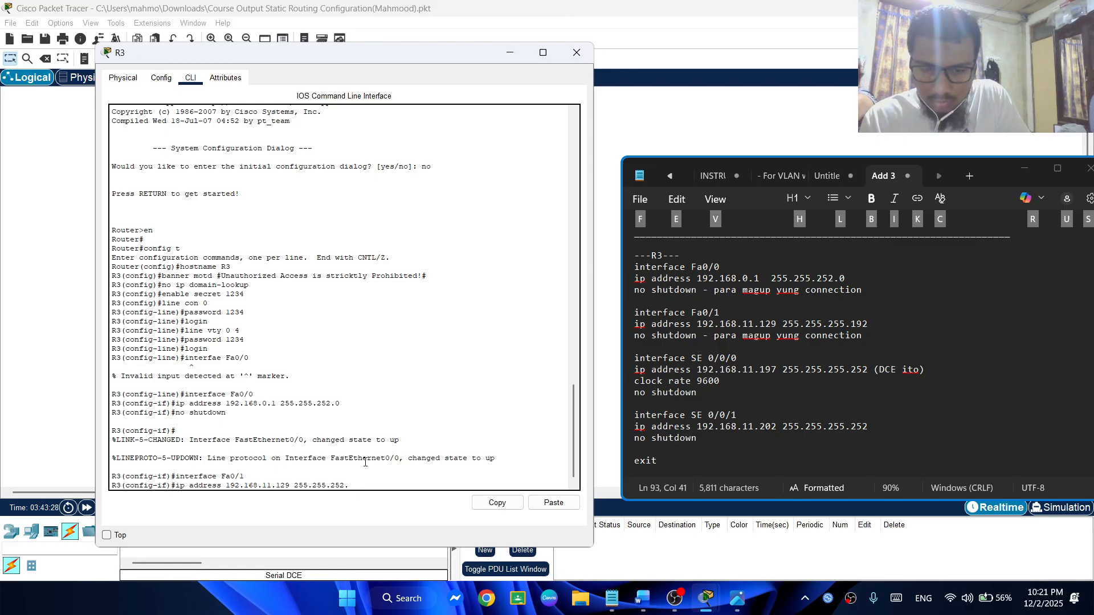
text(92)
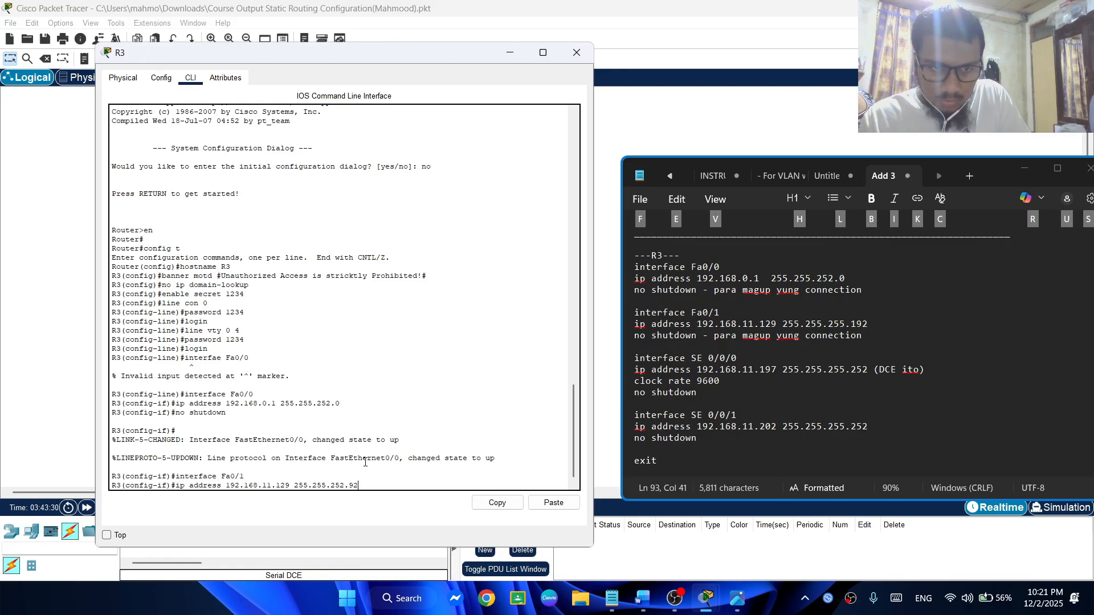
key(BackSpace)
text(5.)
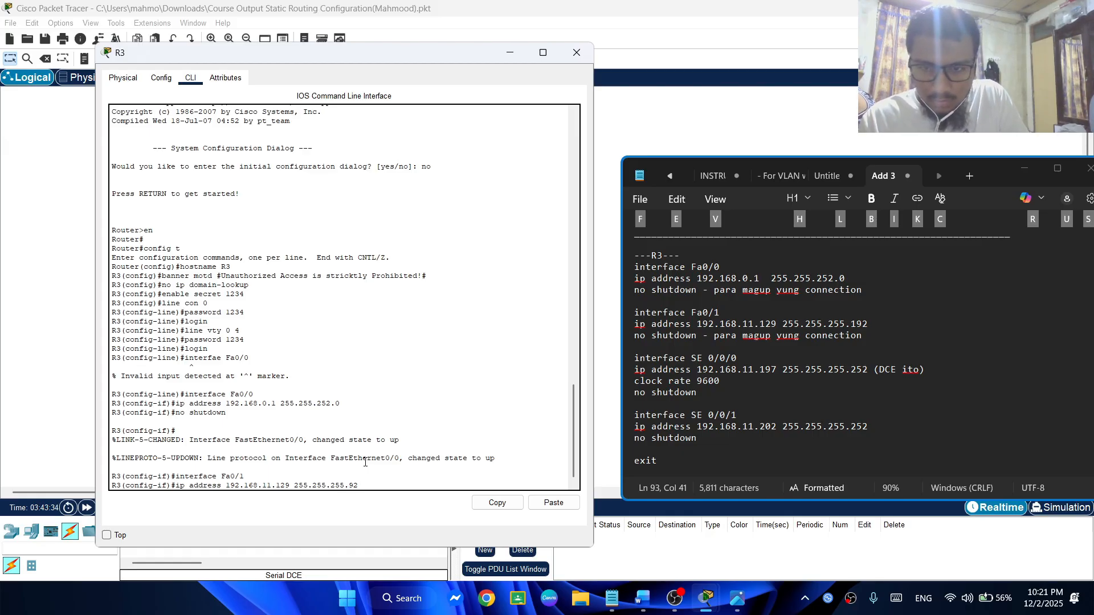
text(1)
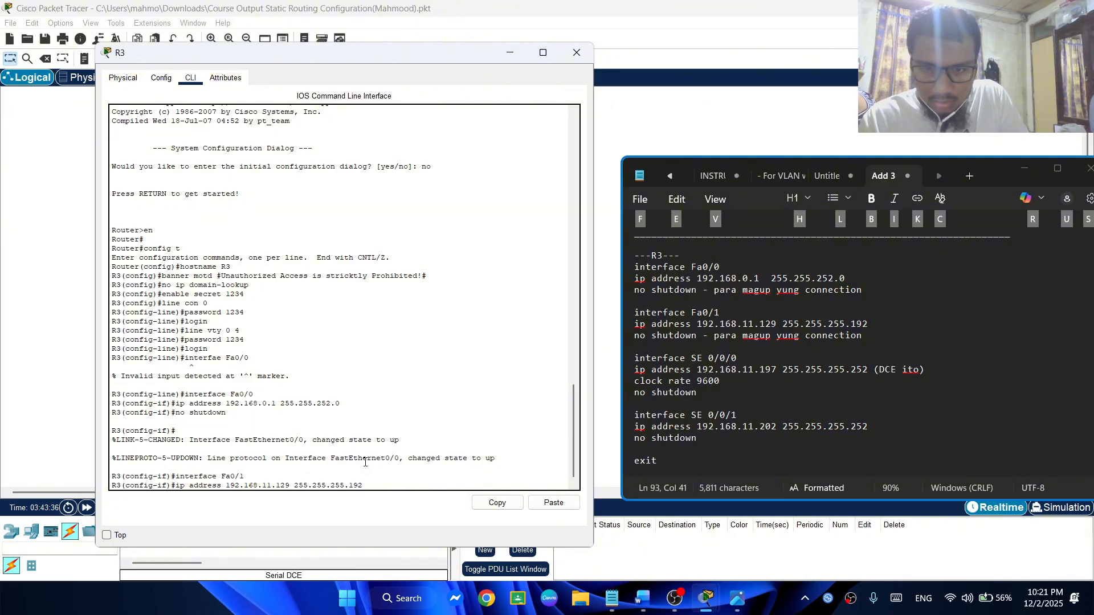
key(Return)
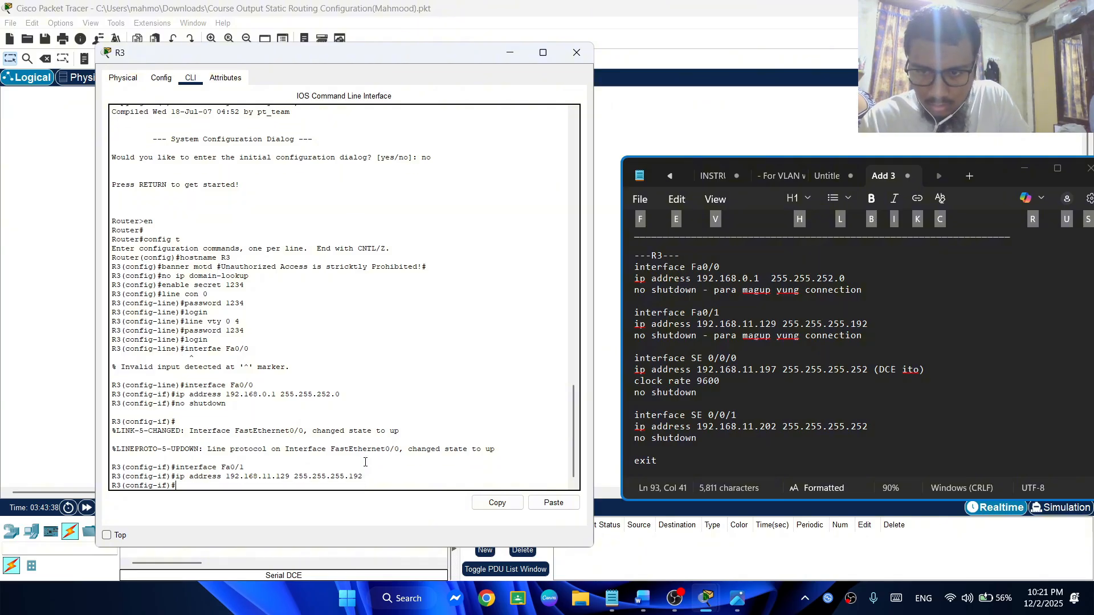
Enable R3's Fa0/1 interface with no shutdown and check its link to PC3 in the topology
text(no)
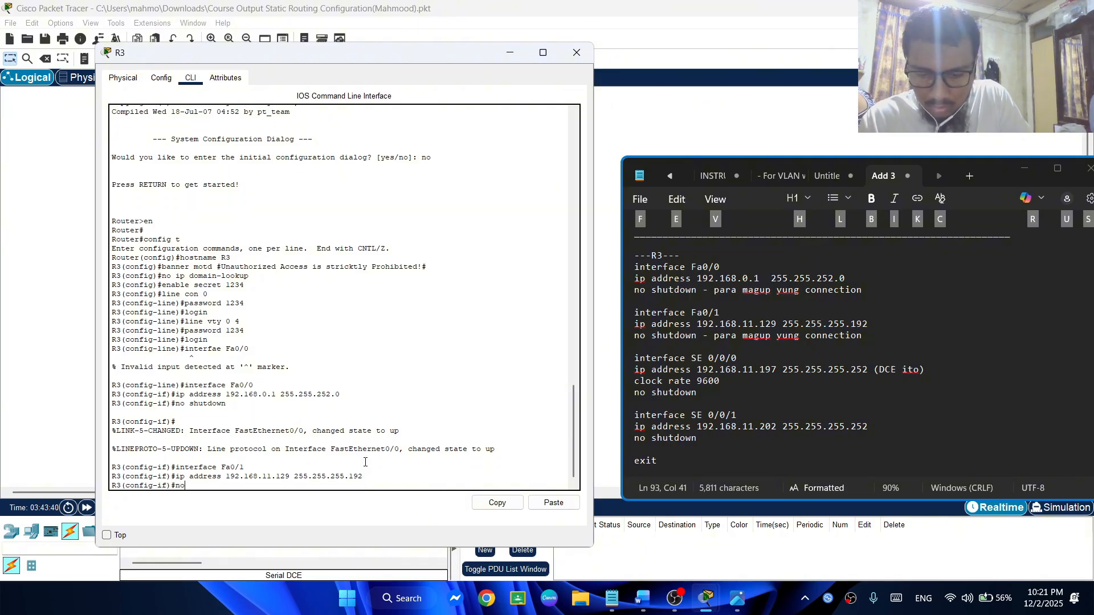
text( shutdown)
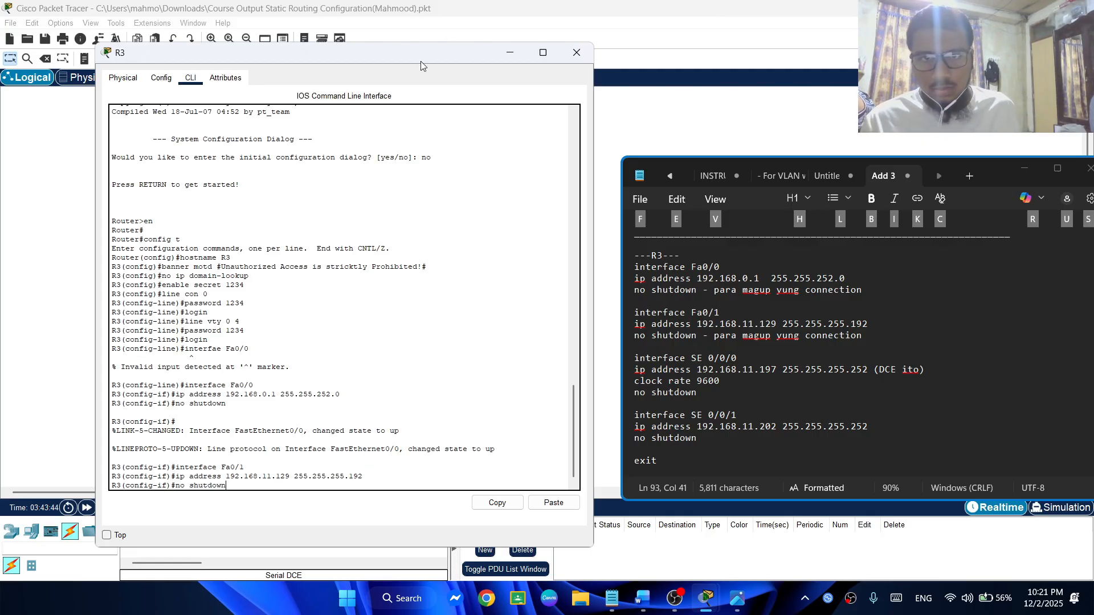
drag(421, 61, 933, 23)
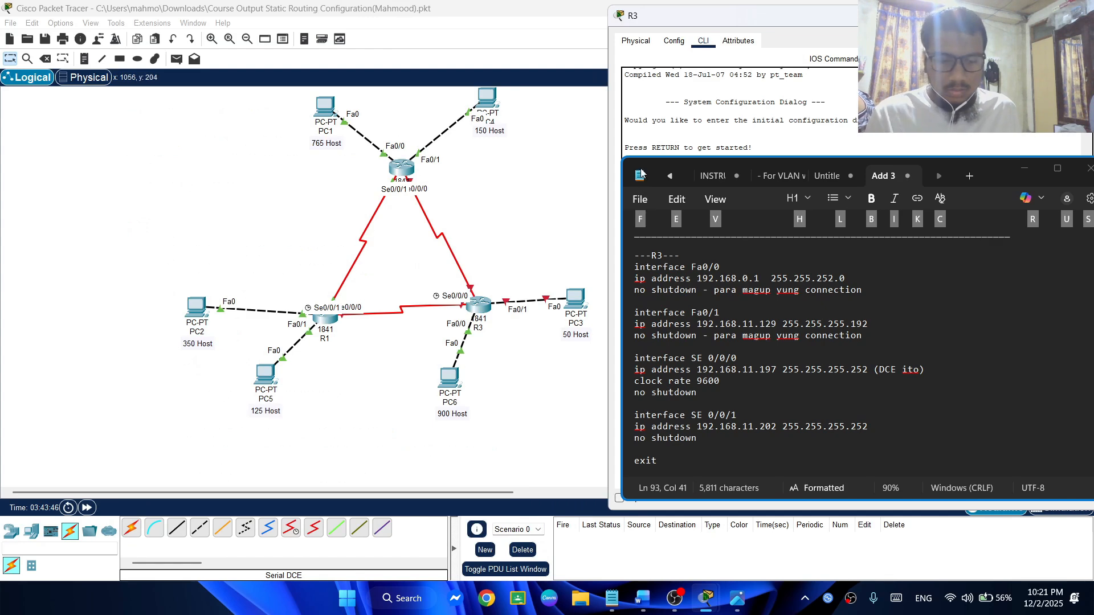
key(Return)
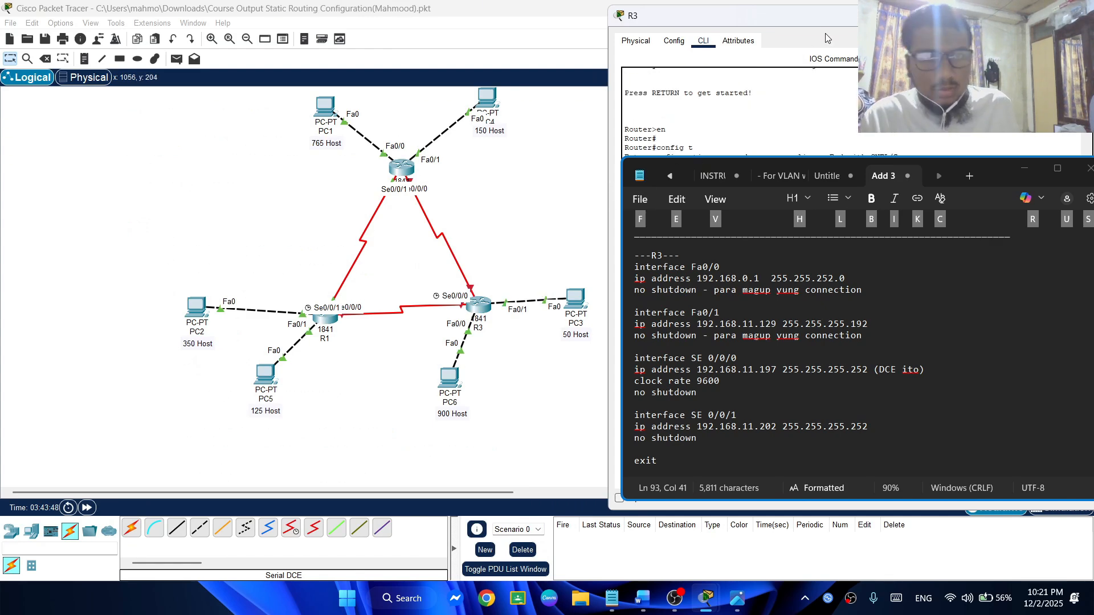
drag(825, 14, 303, 53)
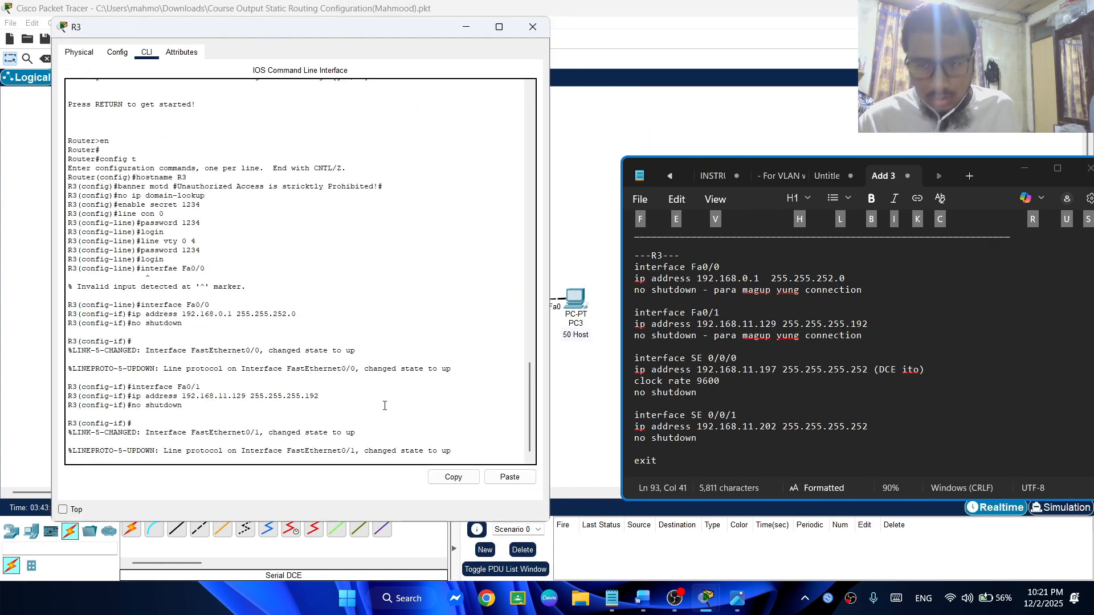
key(Return)
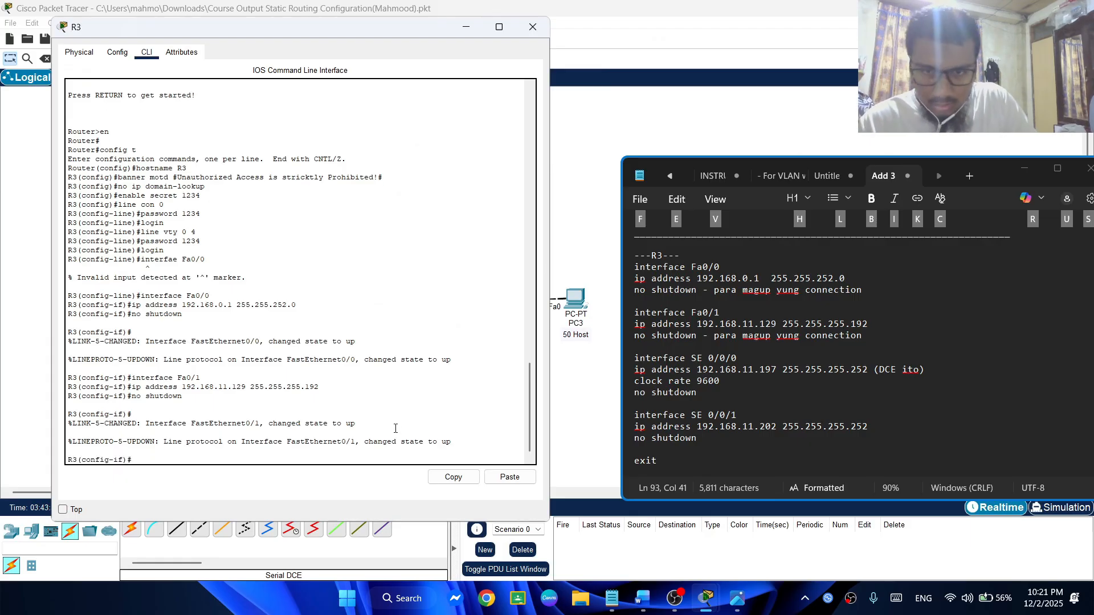
Enter interface configuration mode for R3's se0/0/0 and begin its ip address command, following the R3 notes
scroll(819, 291, down, 4)
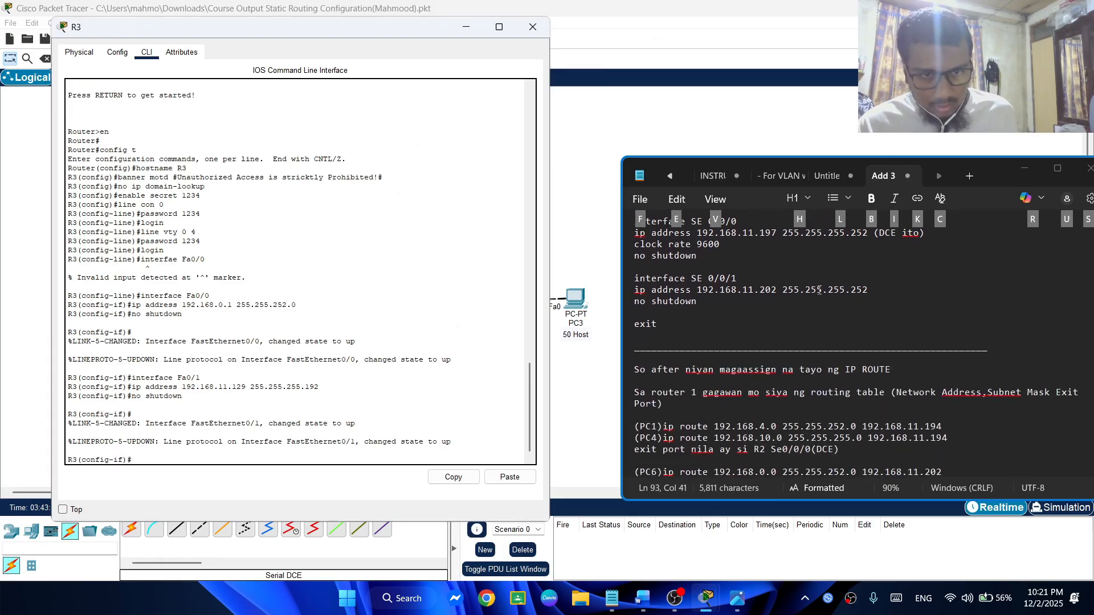
scroll(785, 284, up, 5)
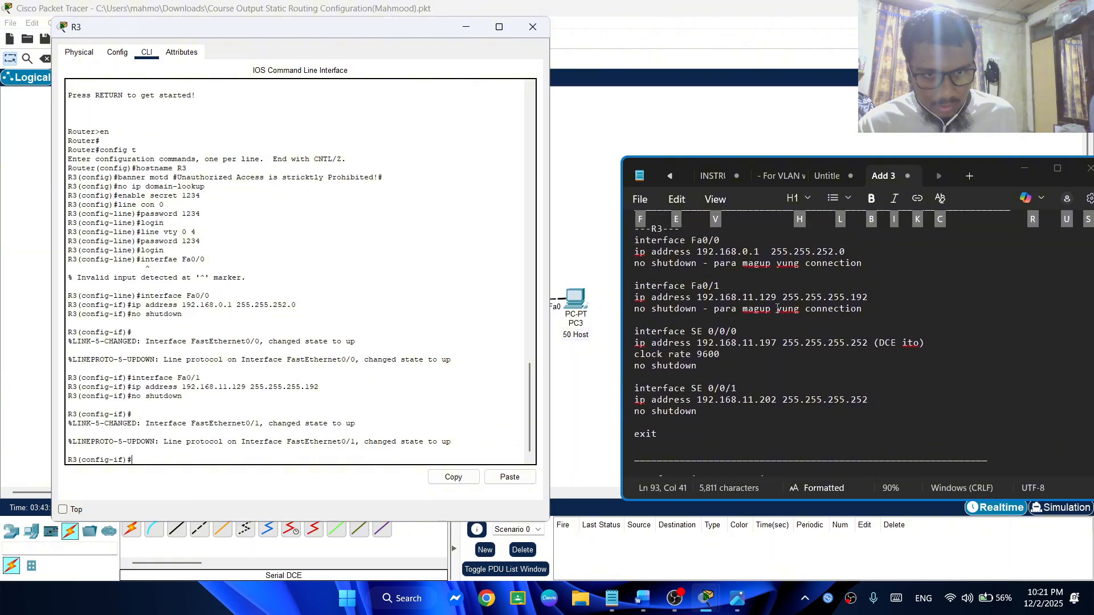
scroll(735, 353, down, 1)
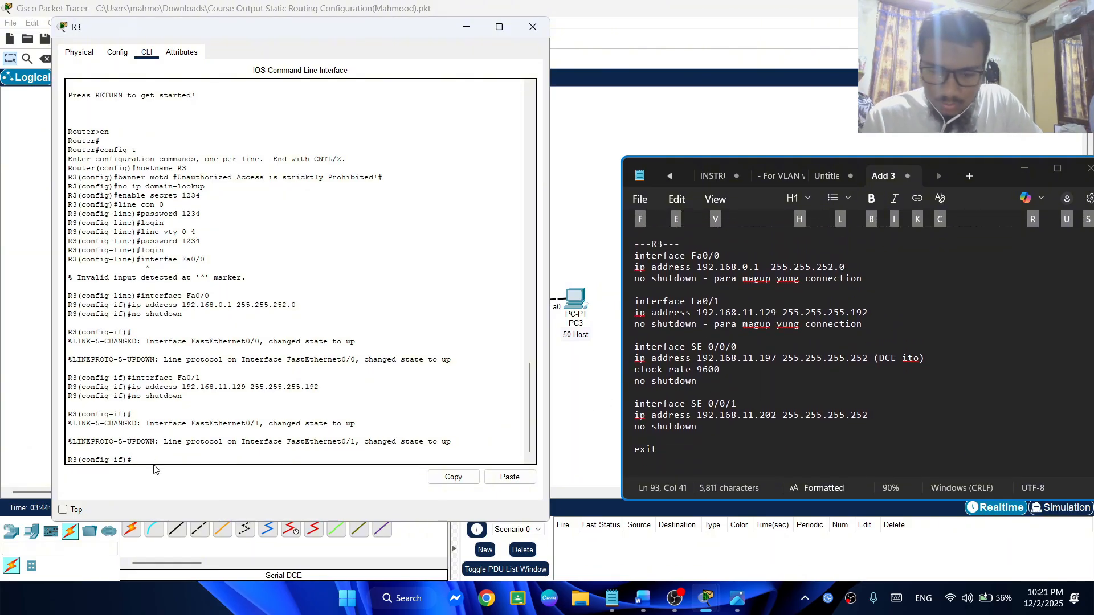
text(interf)
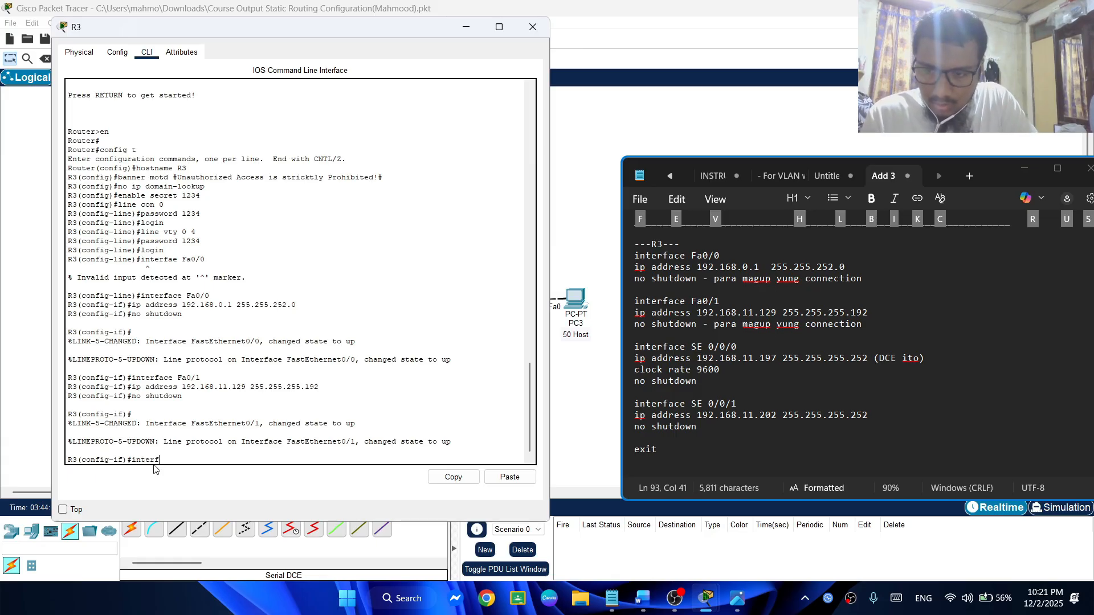
text(ace fe)
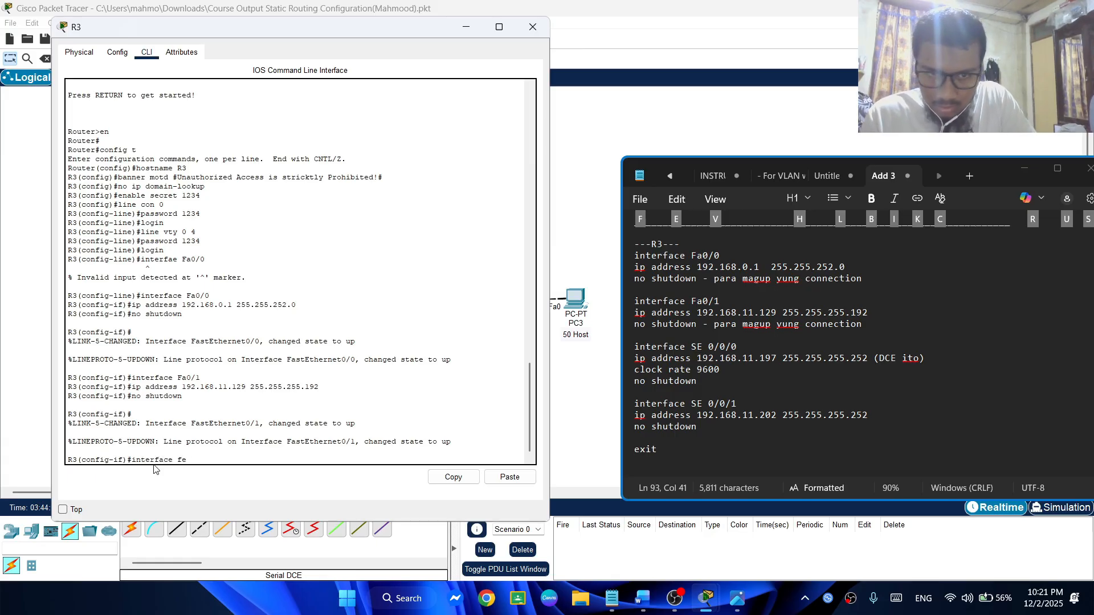
key(BackSpace)
key(BackSpace)
text(se0)
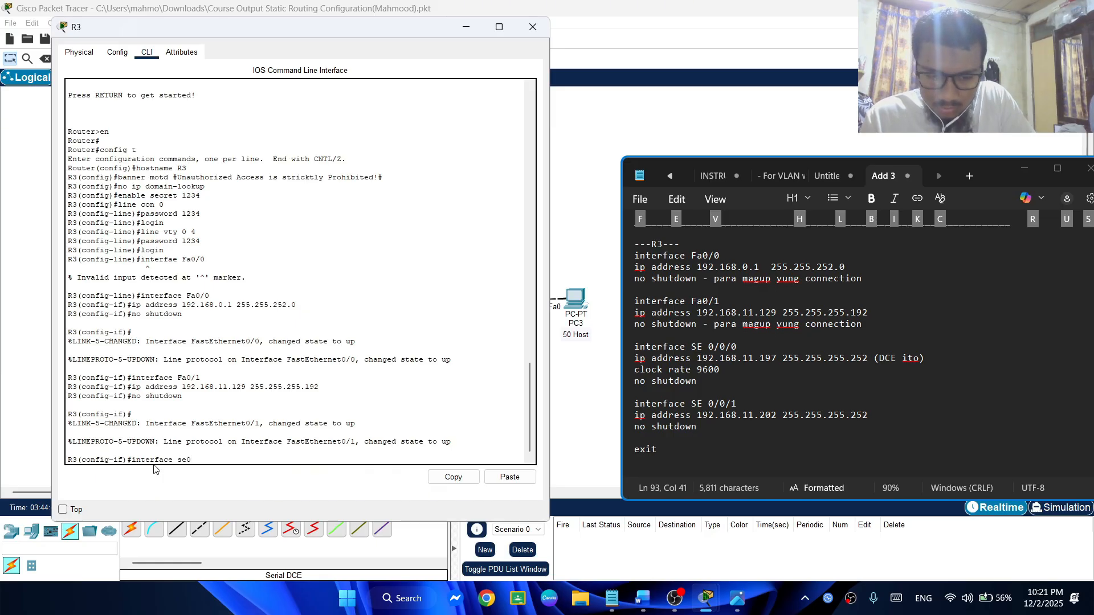
text(/0/0/0)
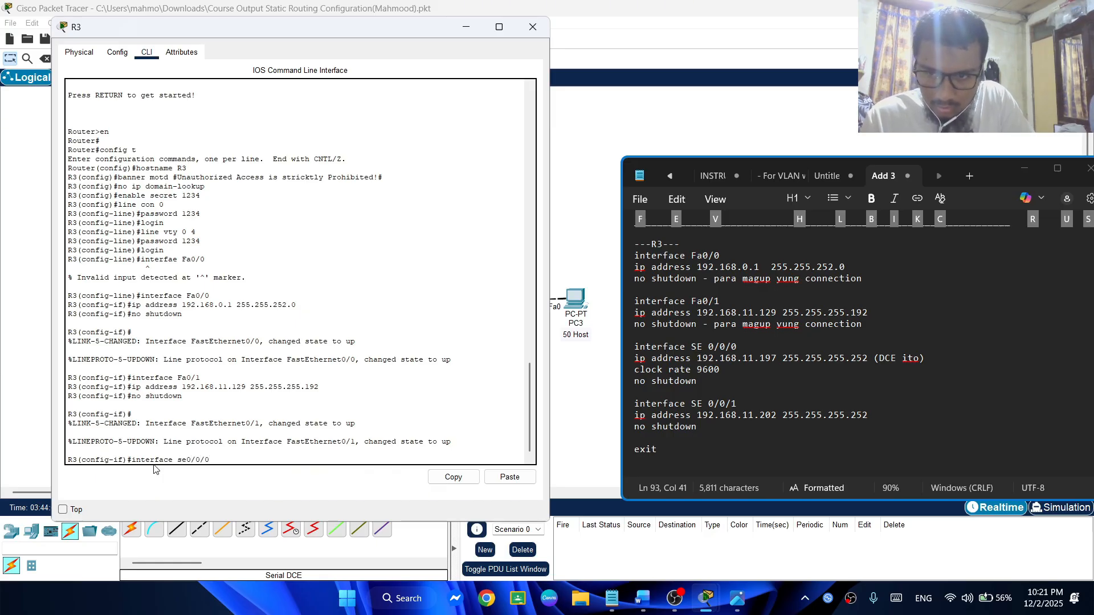
key(BackSpace)
key(Return)
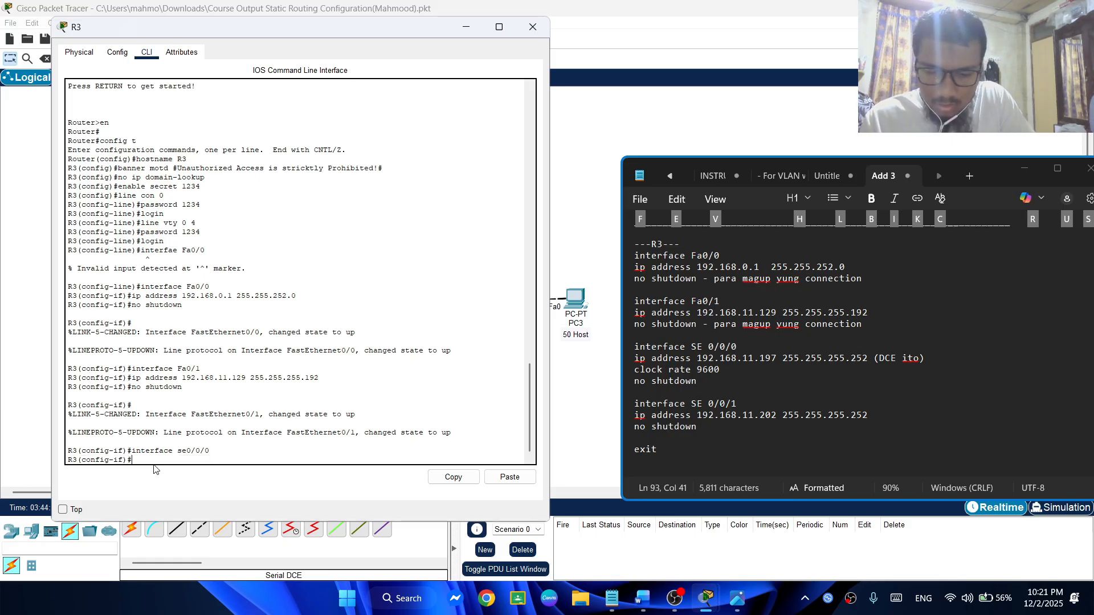
text(ip address 192.168.11.197 255.255.255.1)
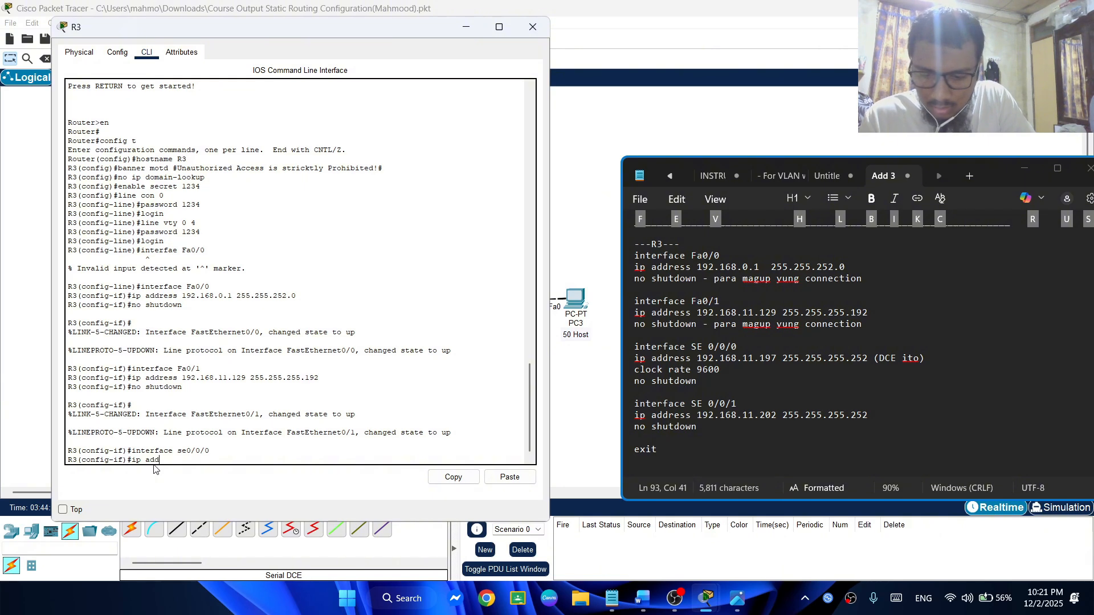
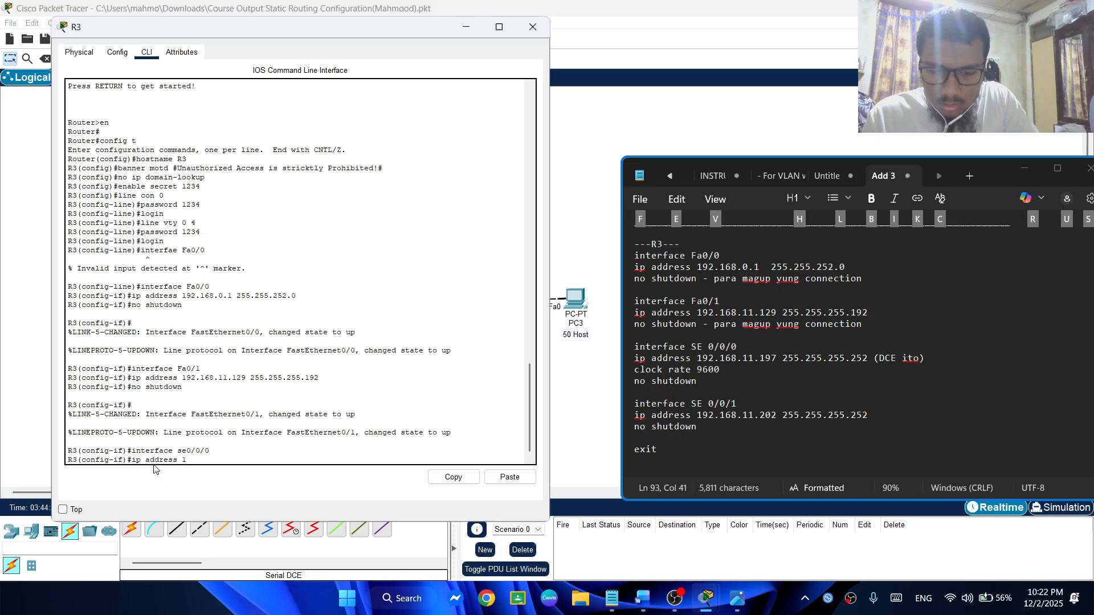
Try to assign IP address 192.168.11.197 with subnet mask 255.255.255.25 to R3's se0/0/0 interface, checking the mask in the R3 notes
text(ss 192.1)
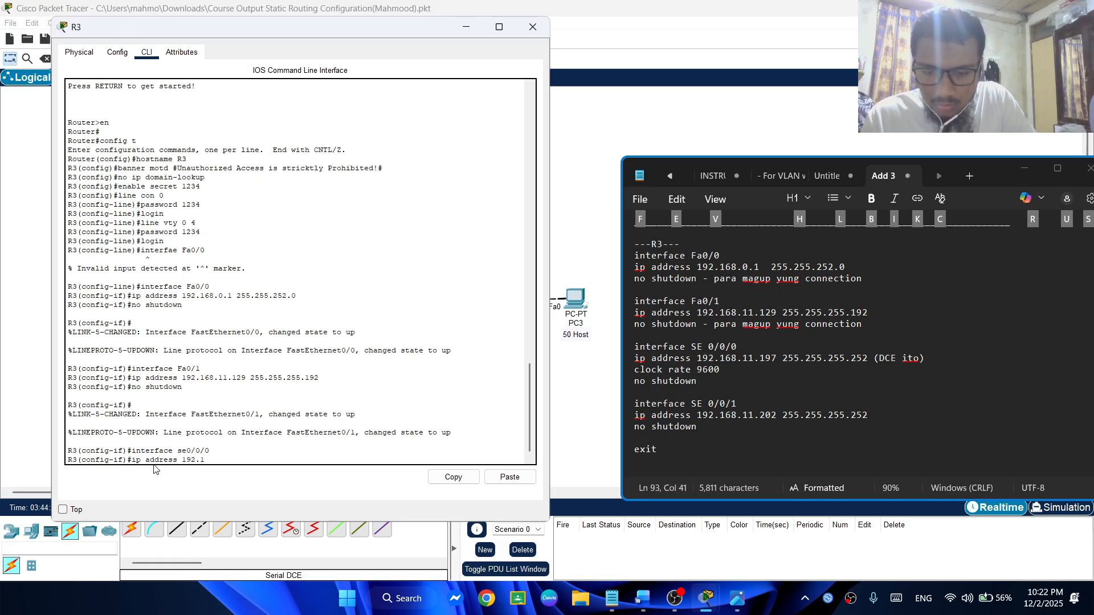
text(68)
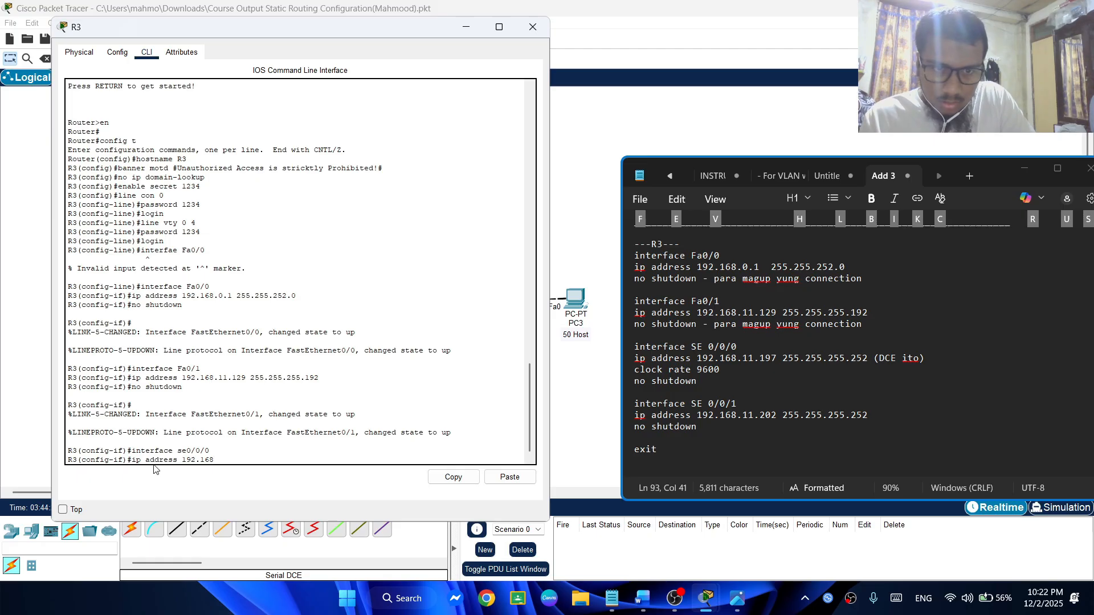
text(.11)
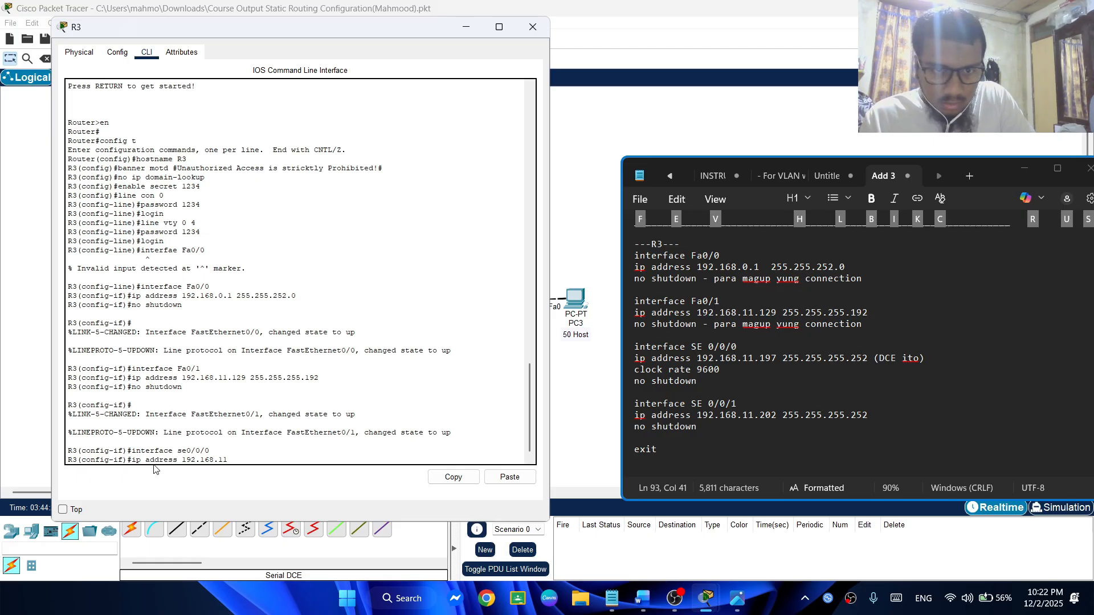
text(.197)
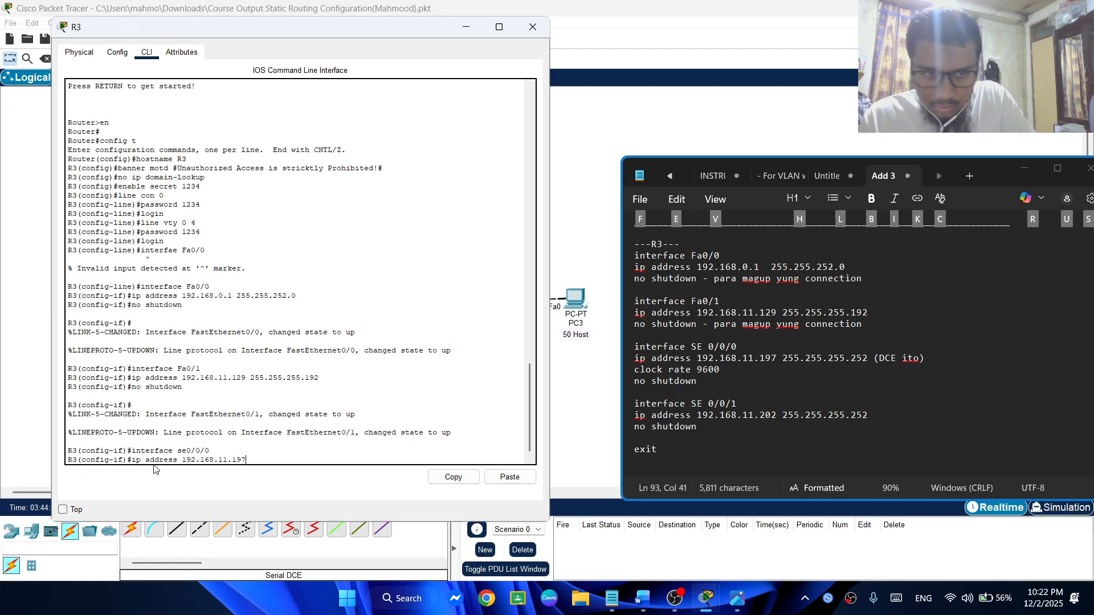
text( 255)
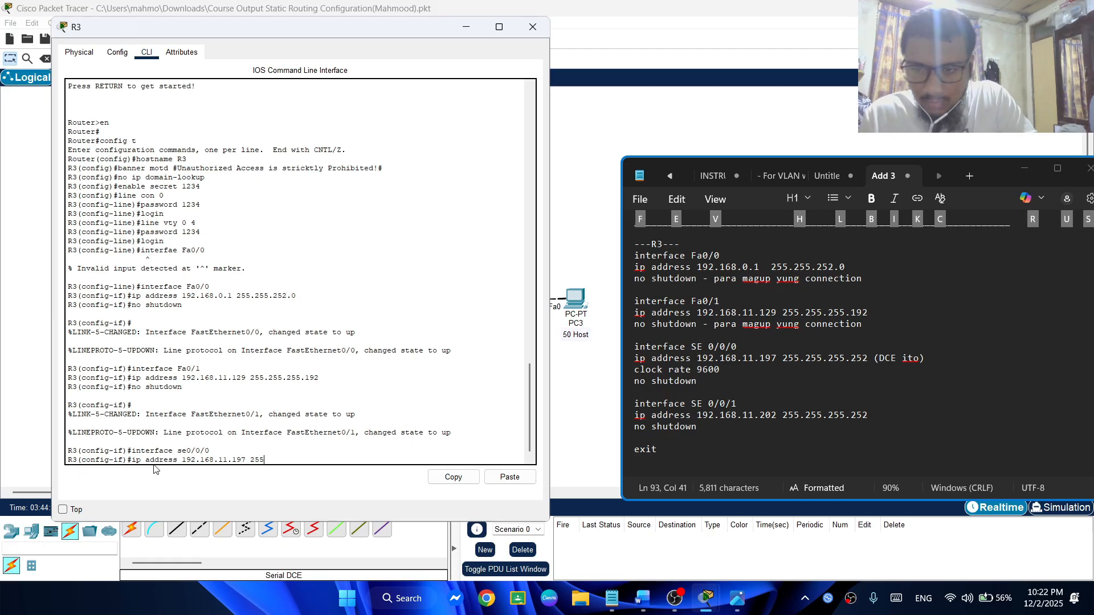
text(.255)
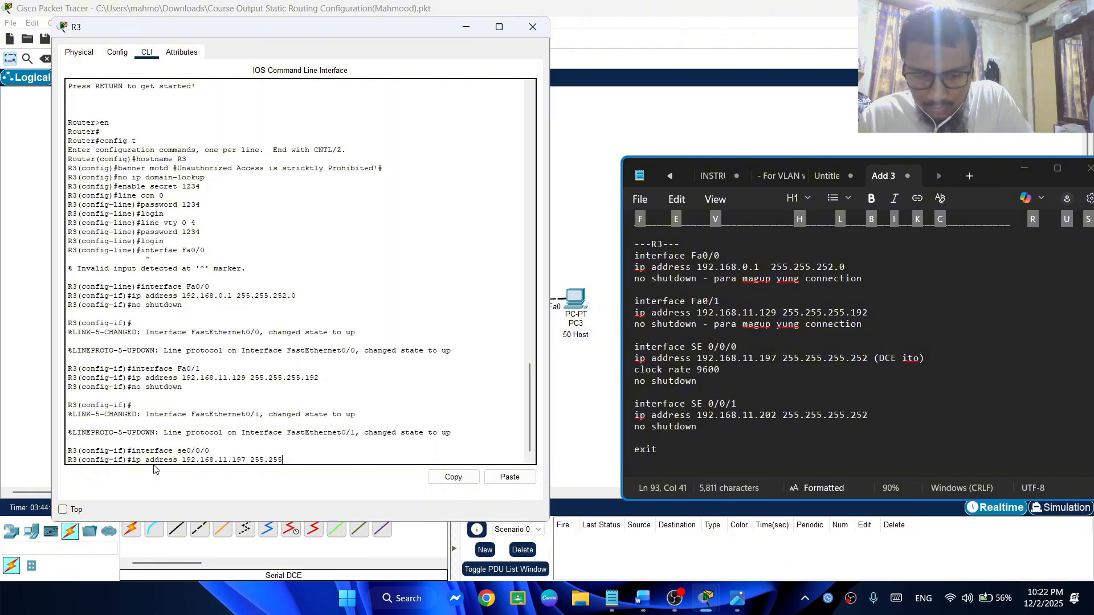
text(.25)
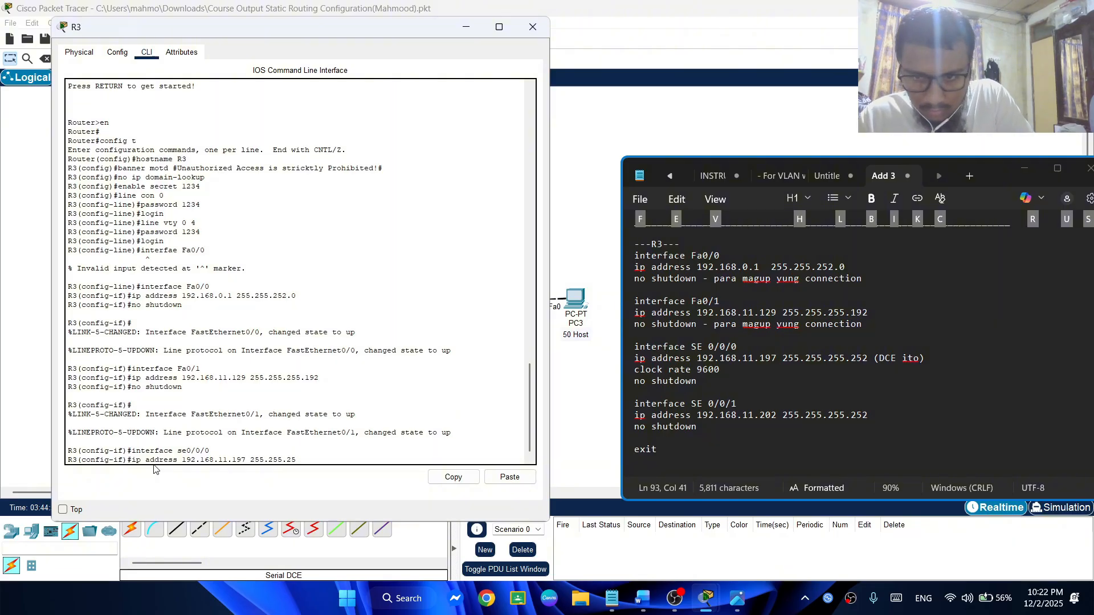
text(5.1)
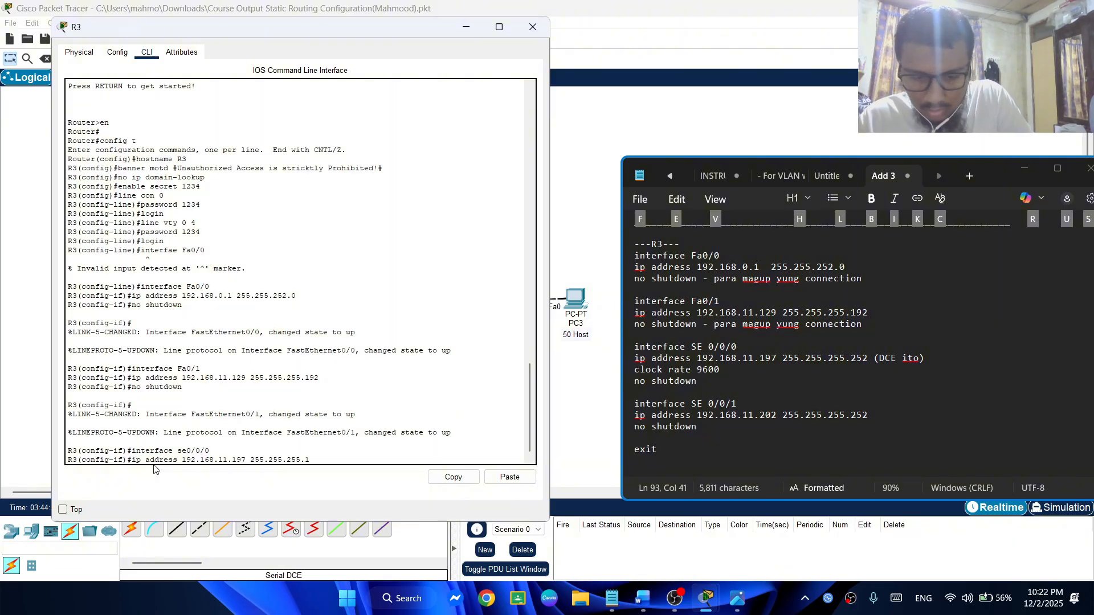
text(92)
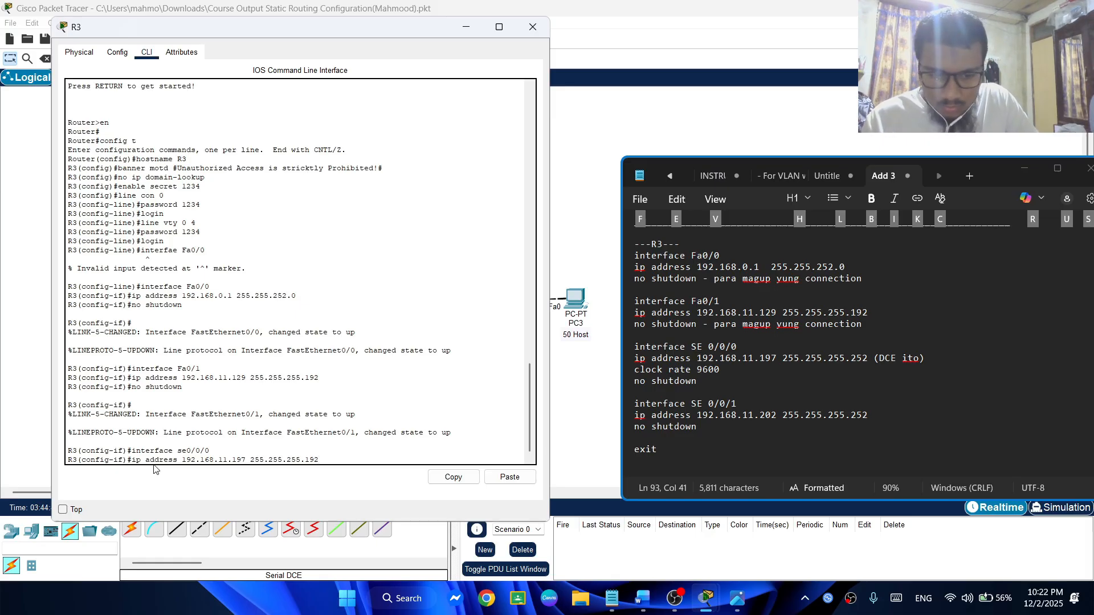
key(BackSpace)
text(255)
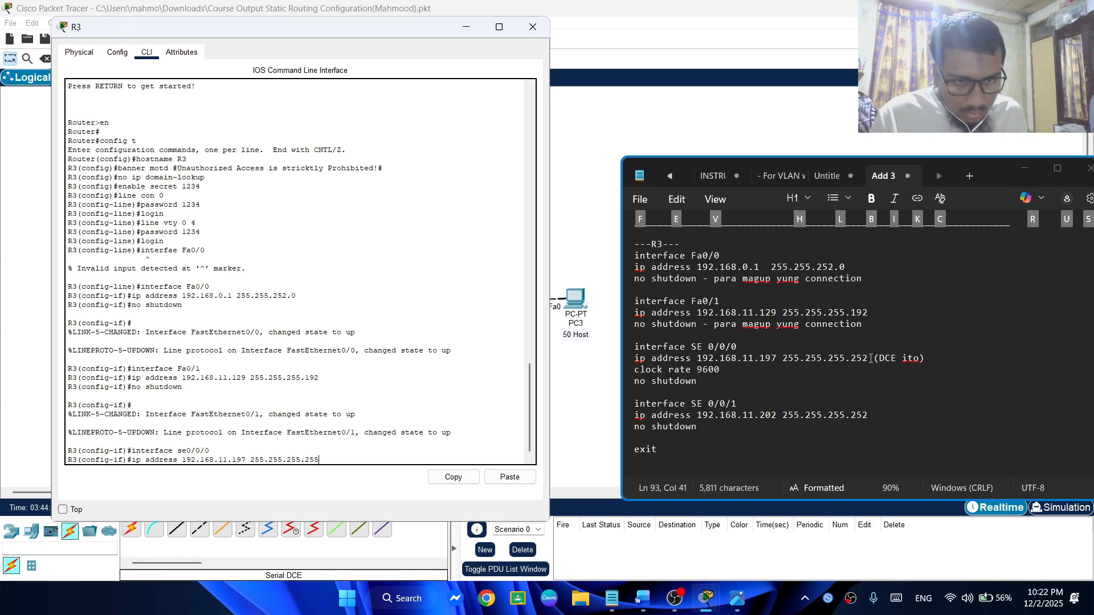
drag(869, 358, 778, 357)
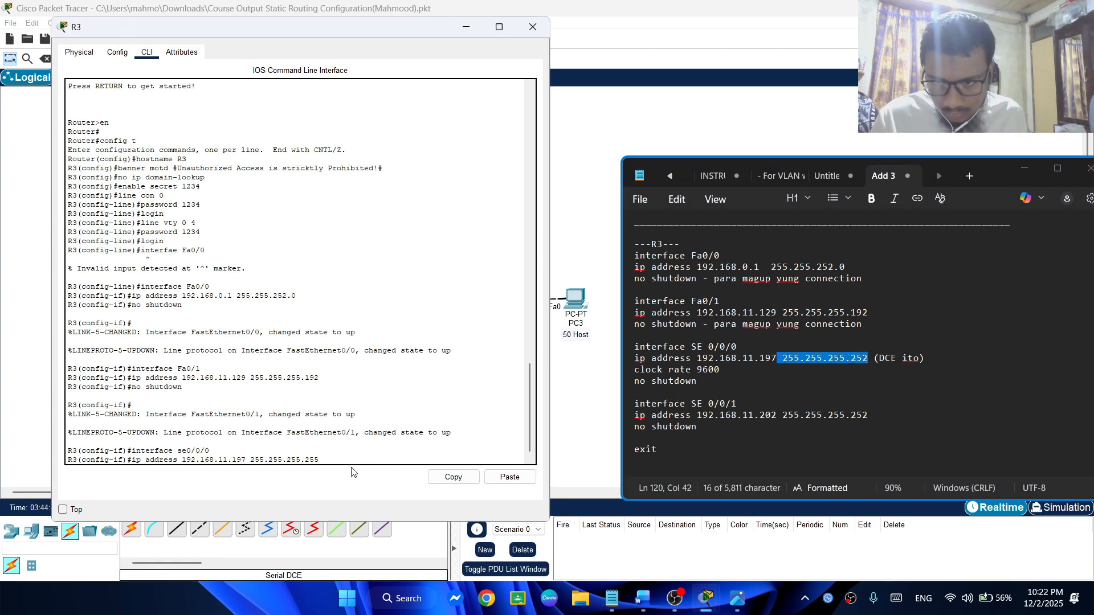
key(BackSpace)
key(Return)
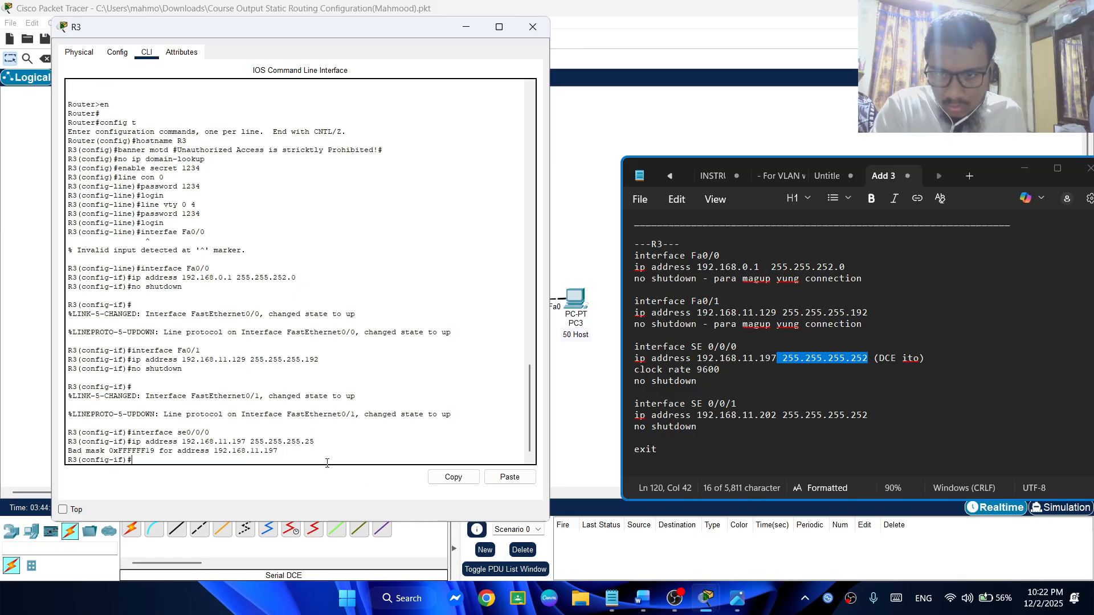
Re-enter R3's se0/0/0 interface and assign IP address 192.168.11.197 with subnet mask 255.255.255.252
key(Up)
key(Up)
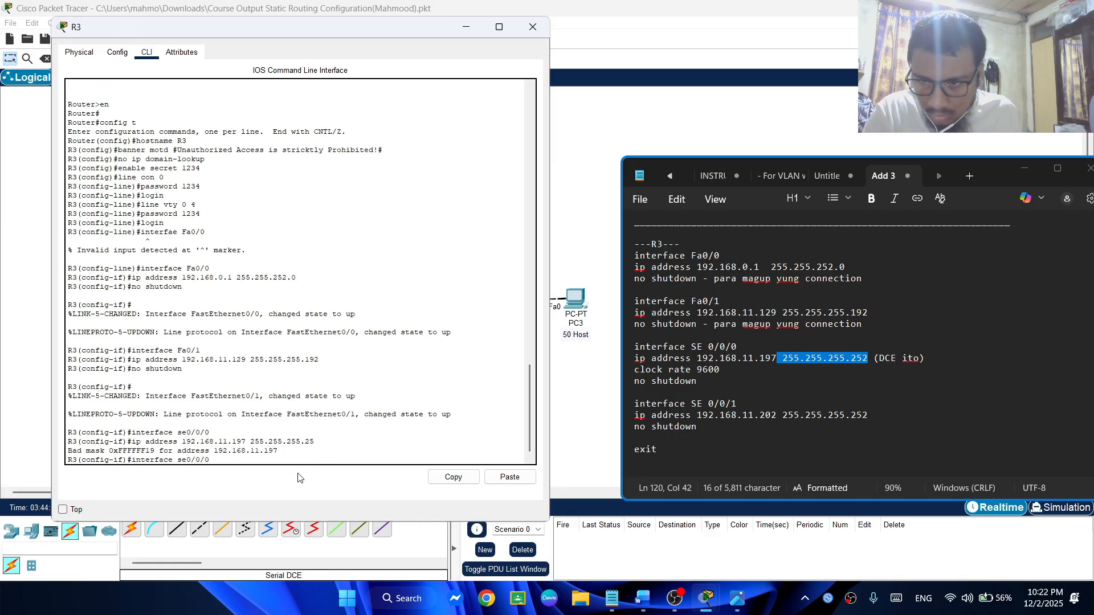
key(Return)
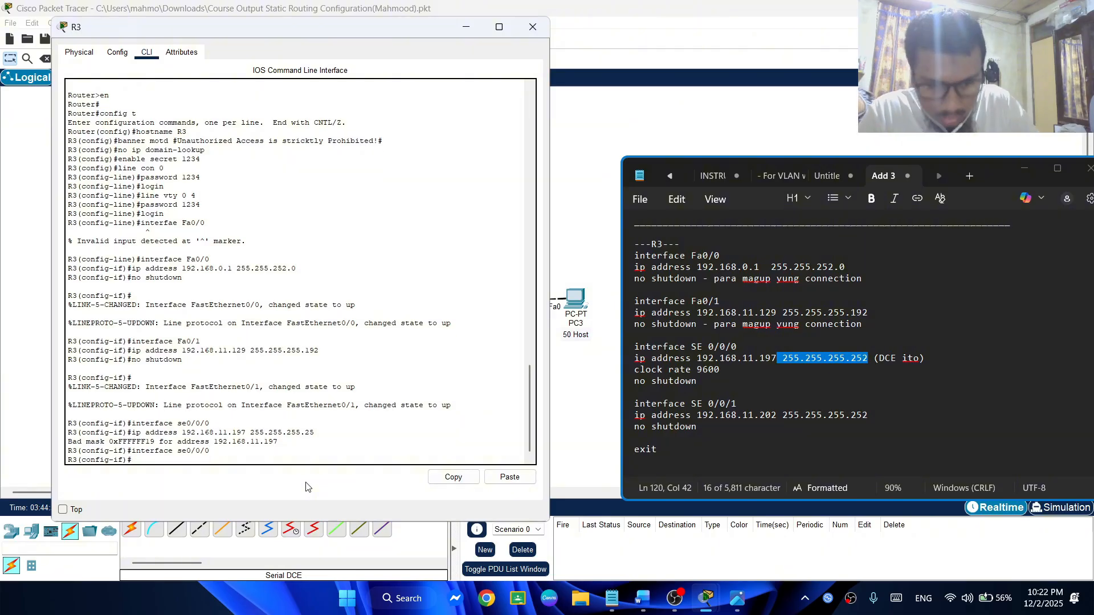
key(Up)
key(Up)
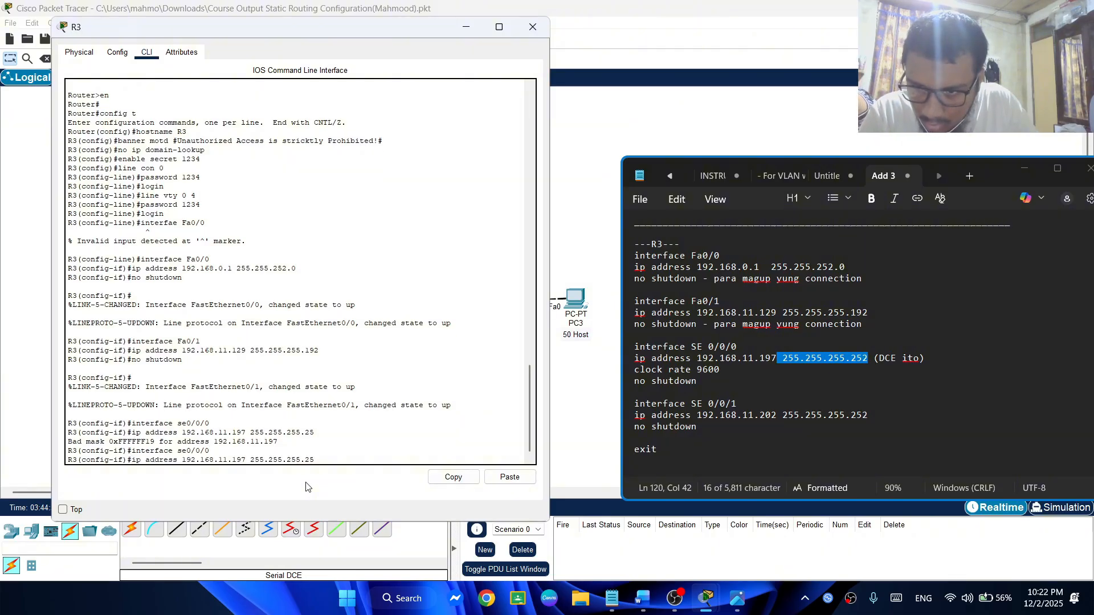
text(2)
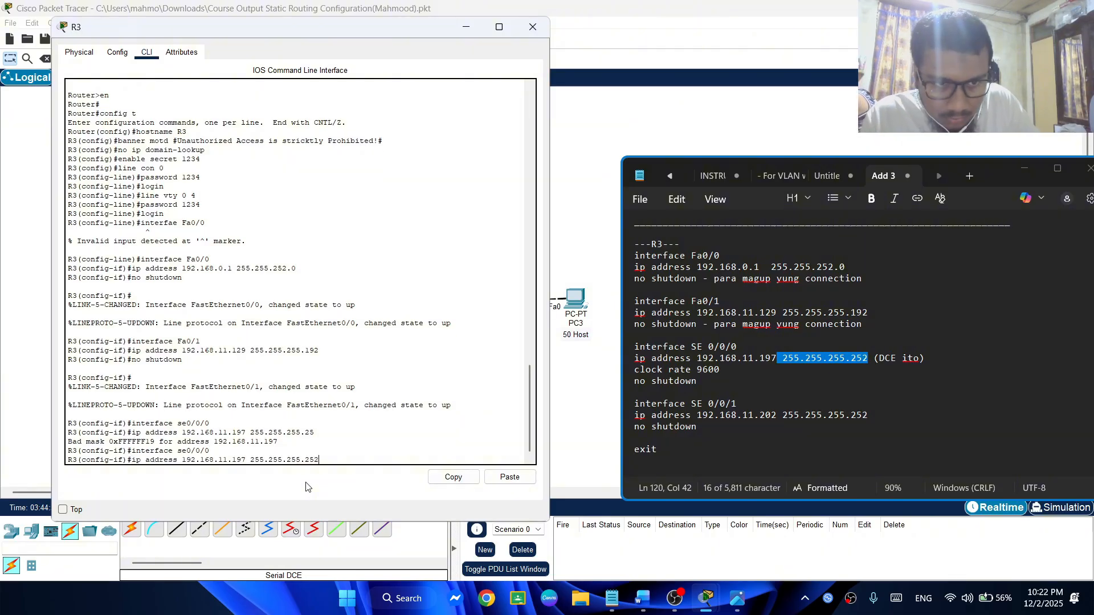
key(Return)
Set clock rate 9600 on R3's se0/0/0 interface and enable it with no shutdown
text(clock)
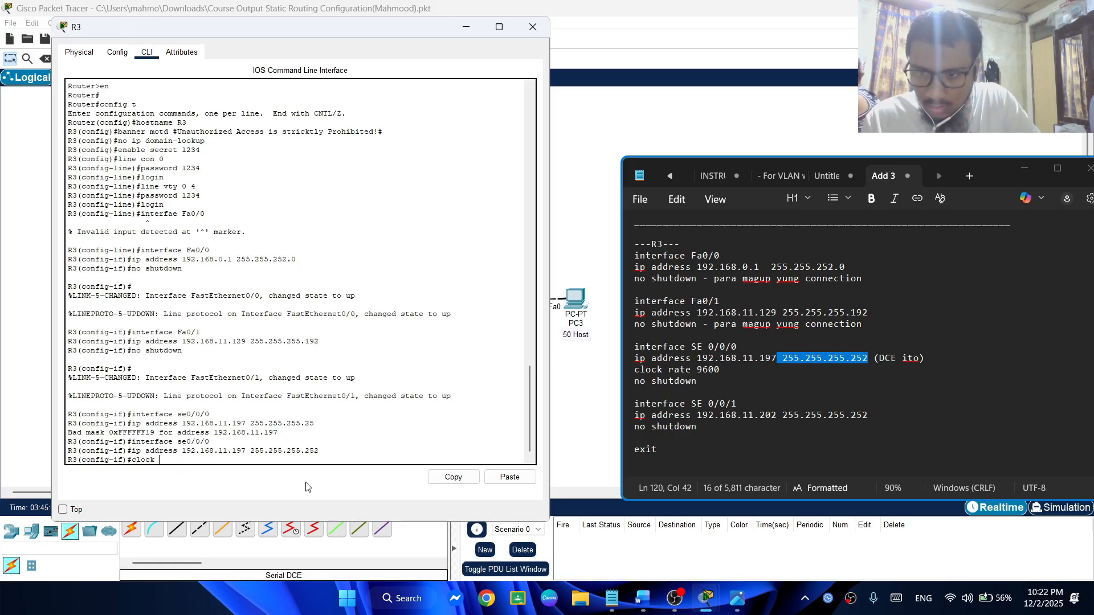
text( rate)
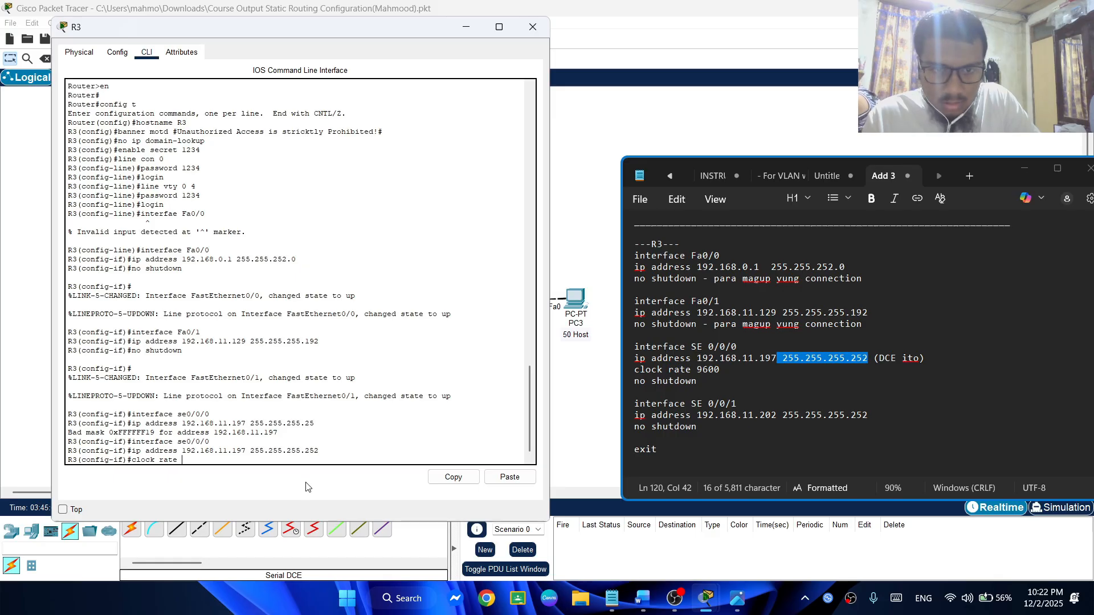
text( 9)
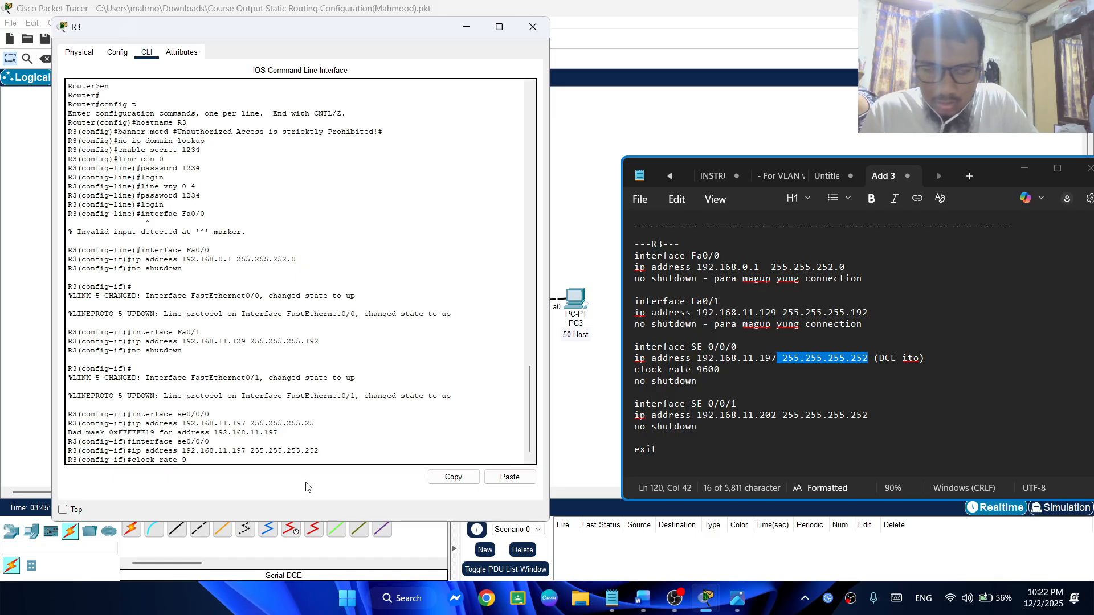
text(600)
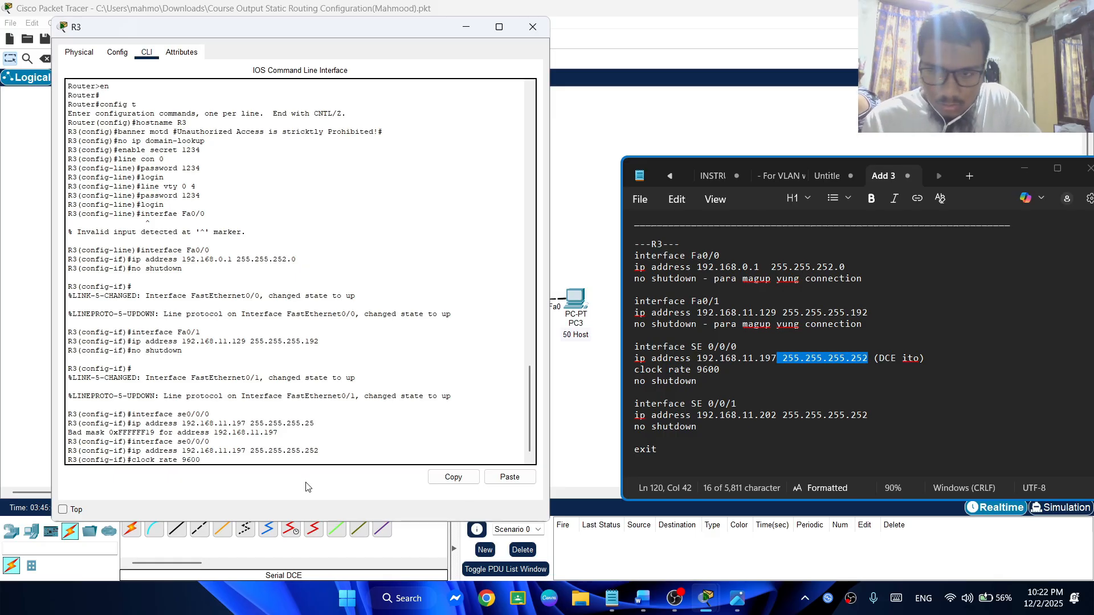
key(Return)
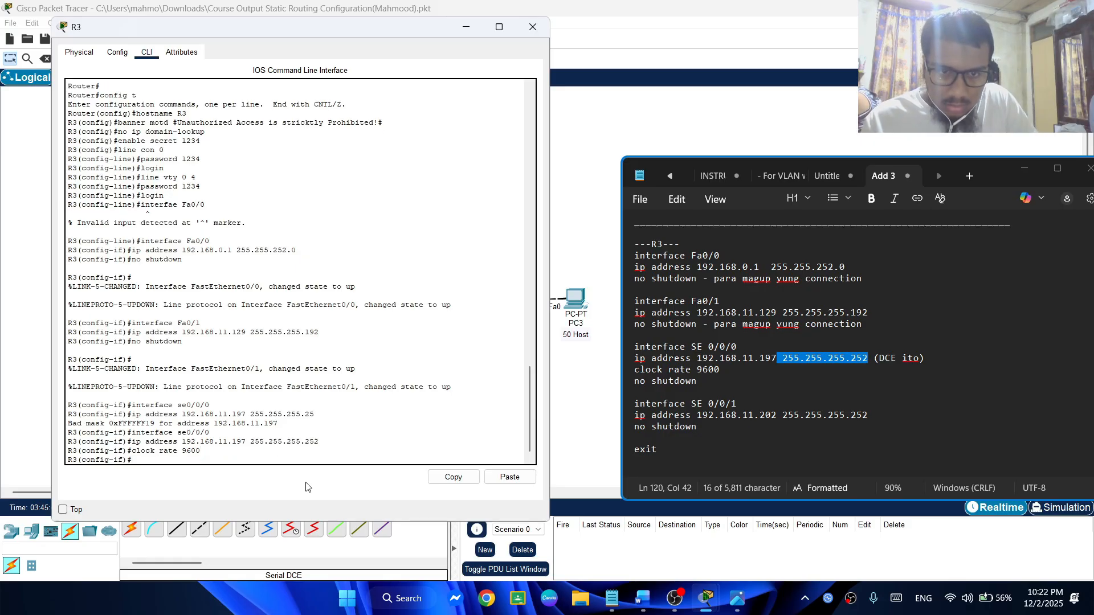
text(no shu)
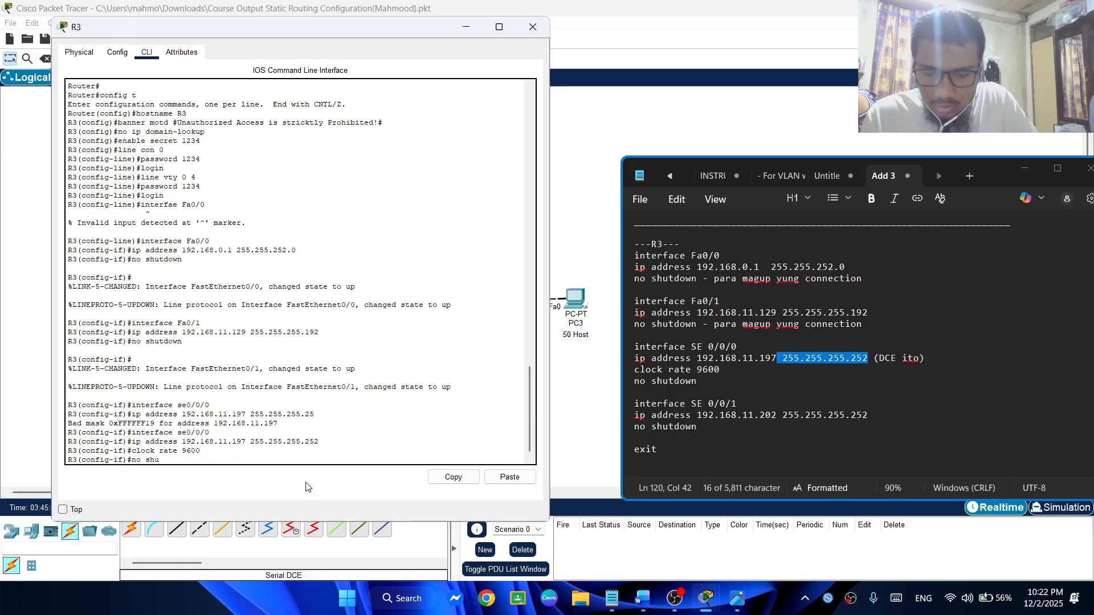
text(tdown)
key(Return)
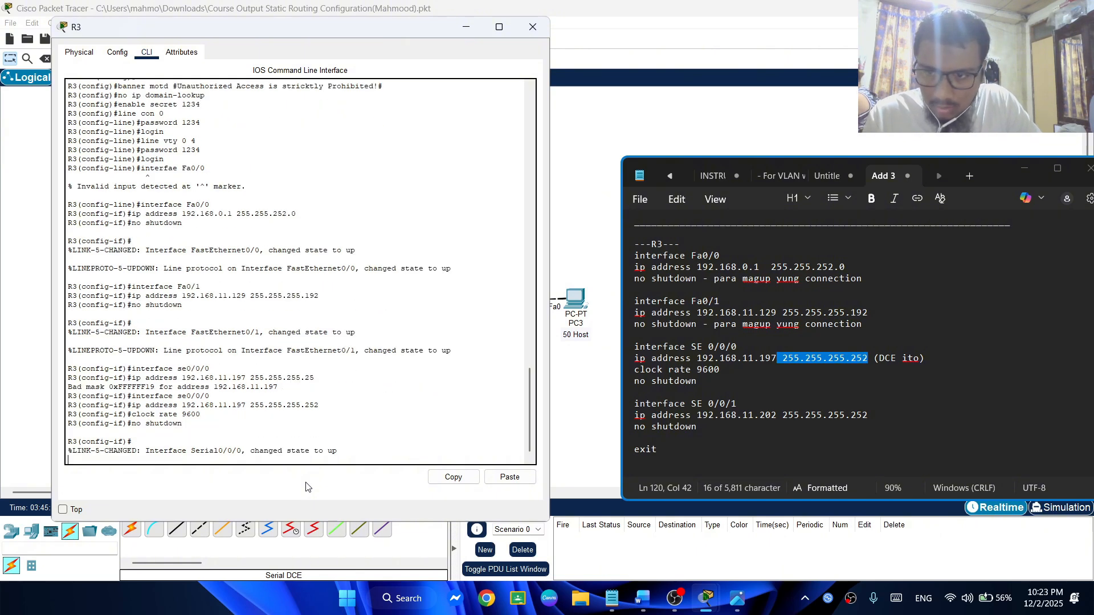
text(clock rate 9600)
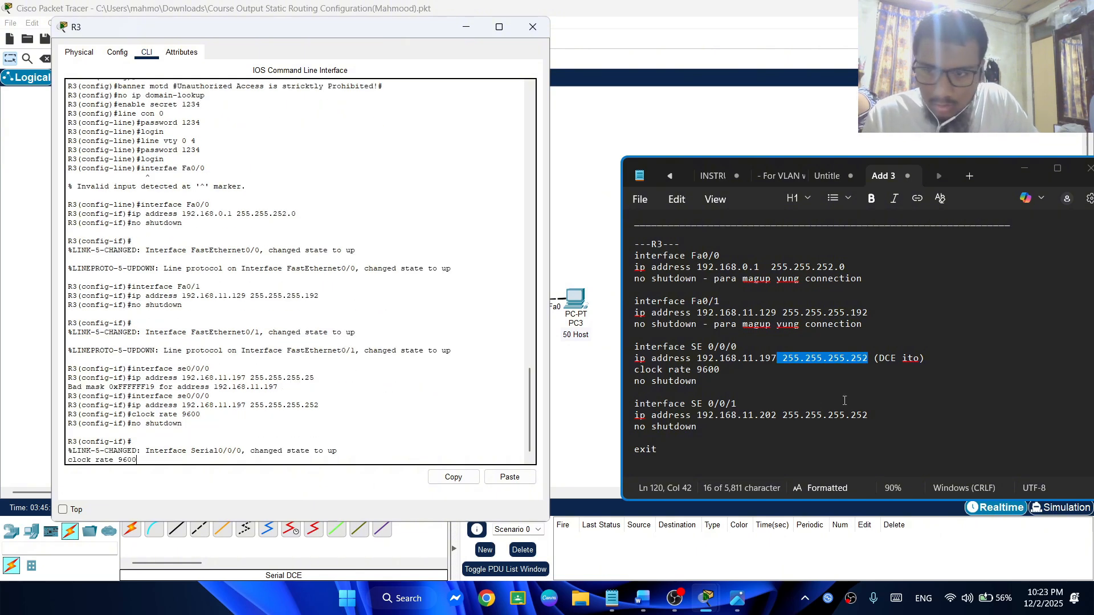
key(Up)
key(Up)
key(Up)
key(Up)
key(Up)
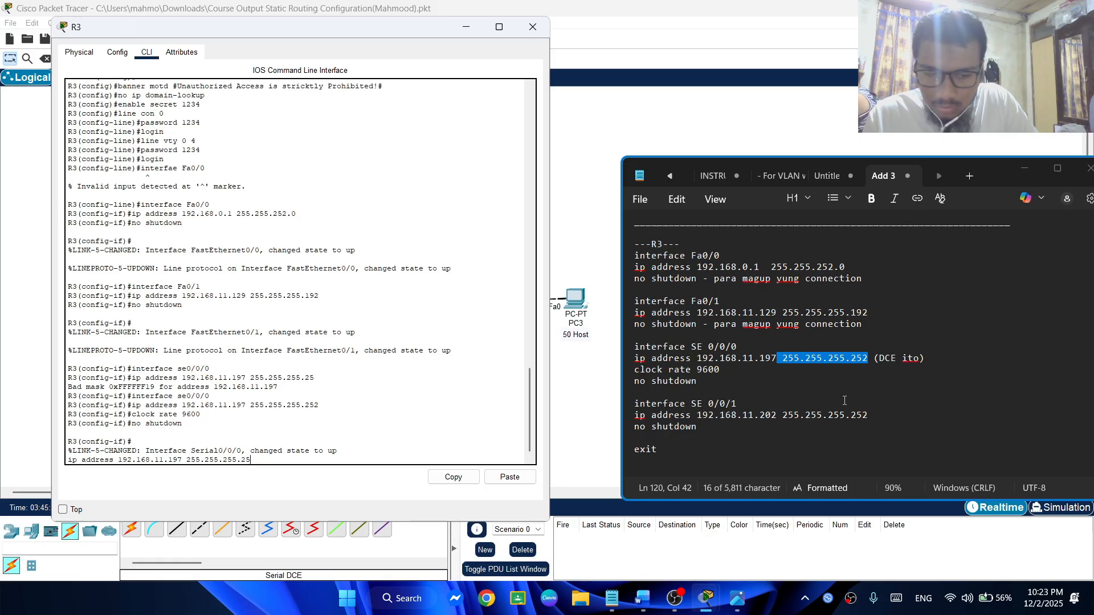
key(Up)
key(Up)
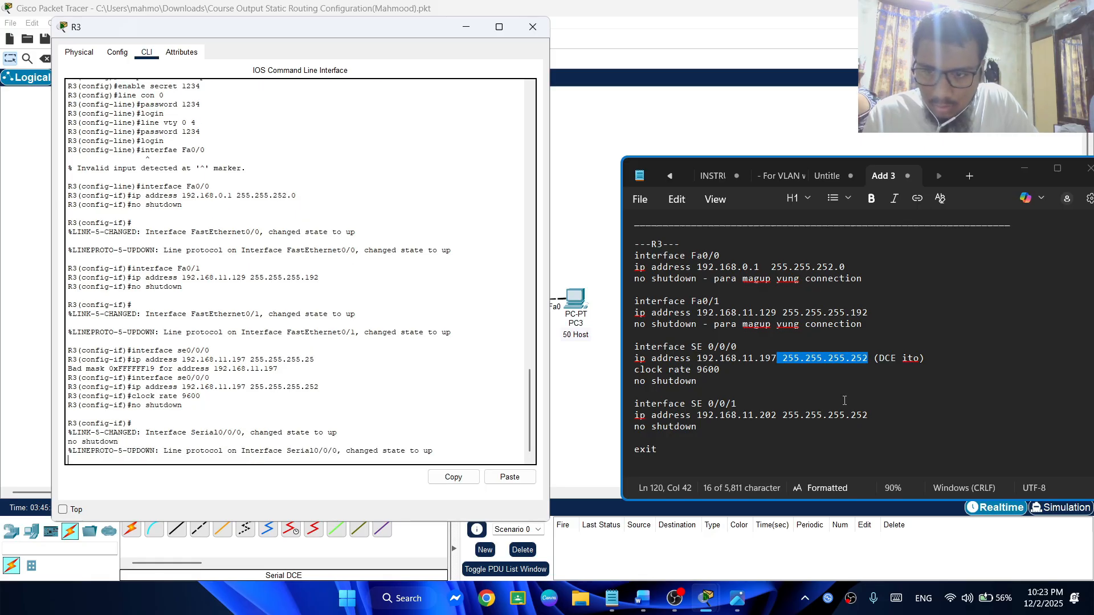
key(Up)
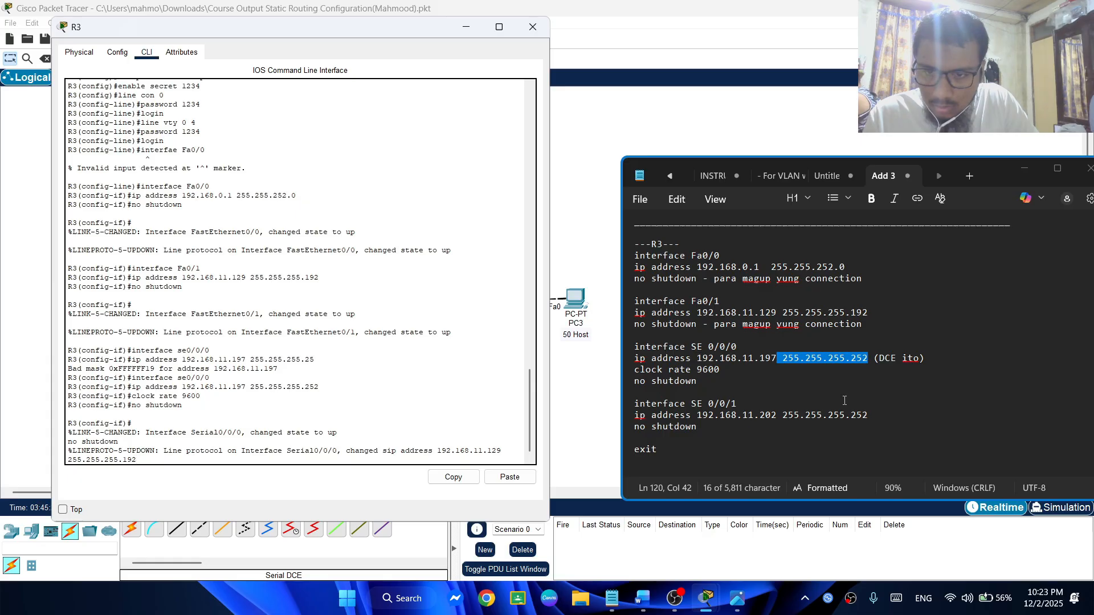
key(Up)
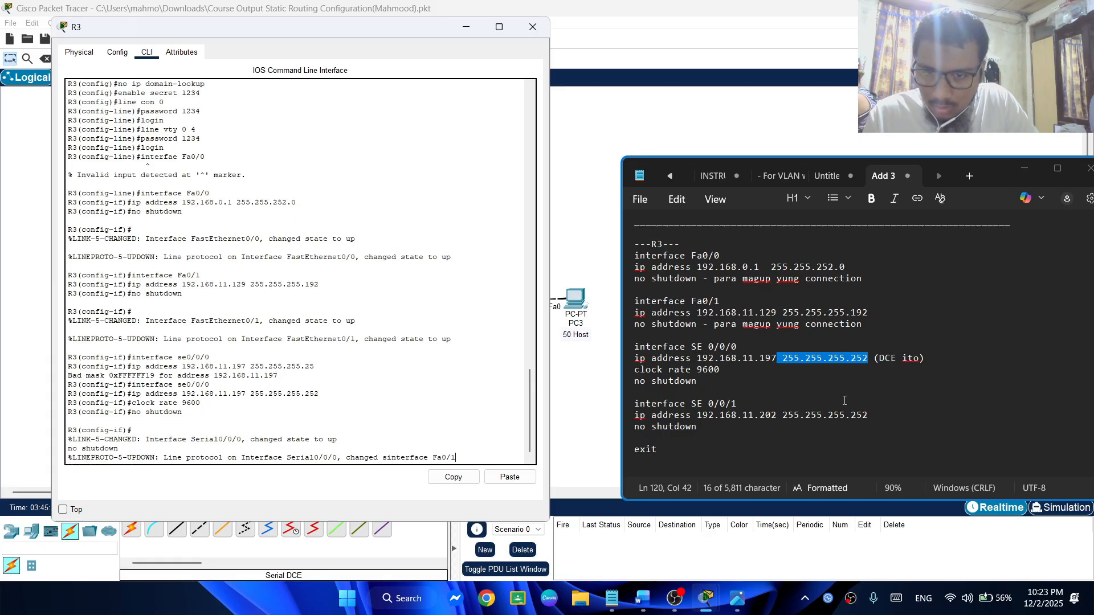
key(Up)
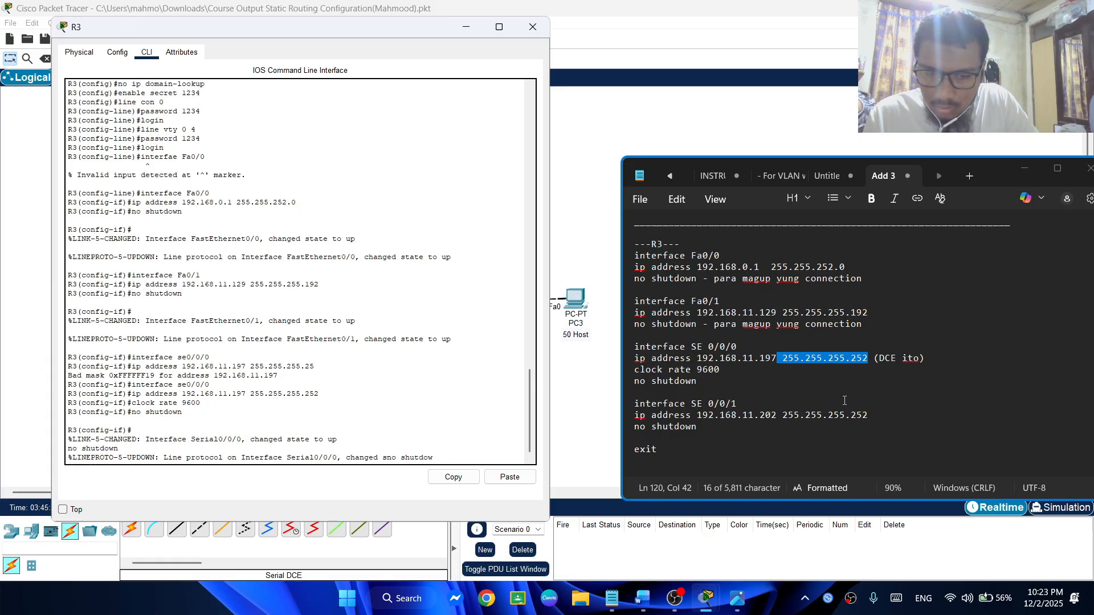
key(BackSpace)
key(BackSpace)
key(BackSpace)
key(BackSpace)
key(BackSpace)
key(BackSpace)
key(BackSpace)
key(BackSpace)
key(BackSpace)
key(BackSpace)
key(BackSpace)
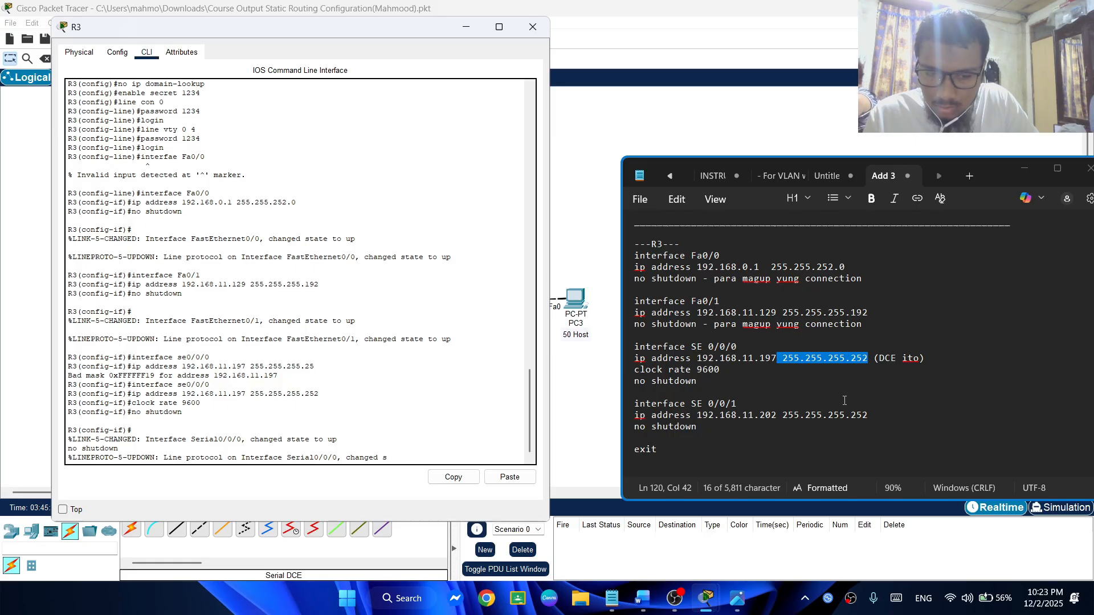
key(Return)
Enter interface configuration mode for R3's se0/0/1 by reusing and editing the earlier se0/0/0 interface command
key(Up)
key(Up)
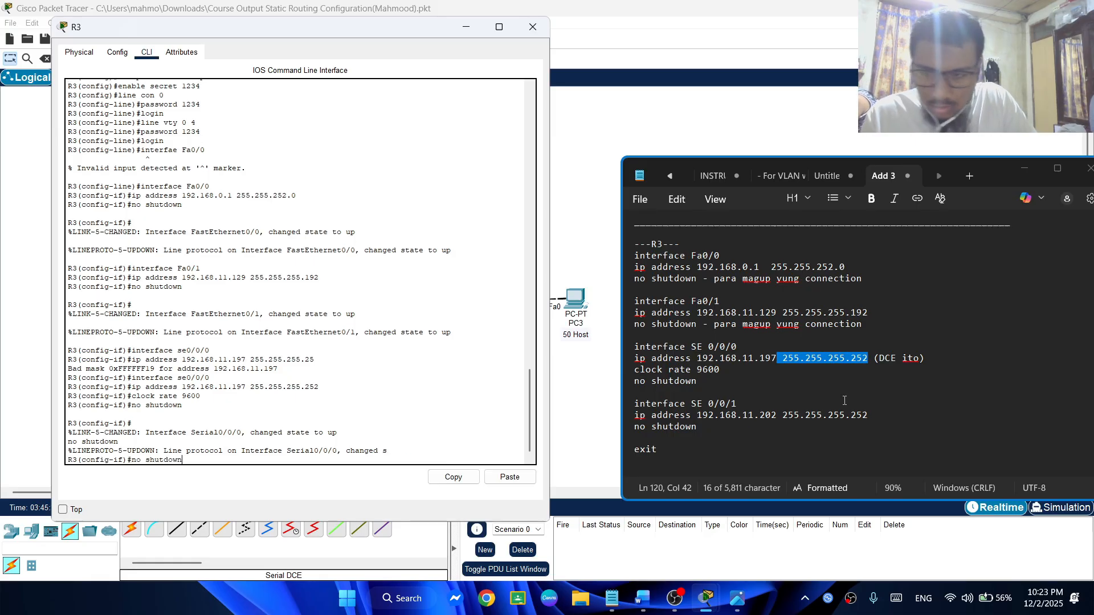
key(Down)
key(Up)
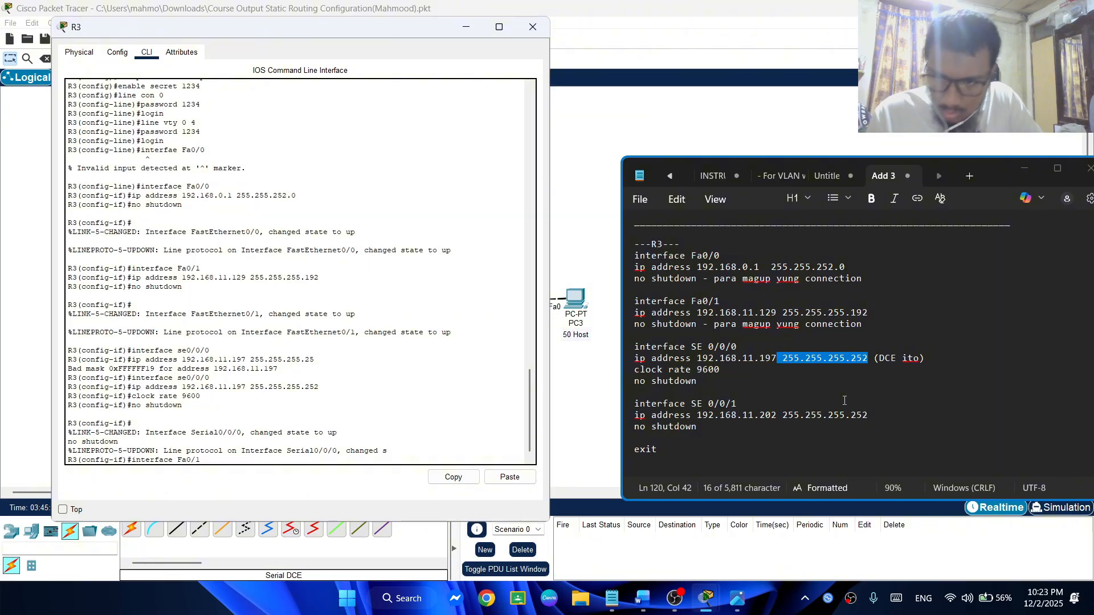
key(Up)
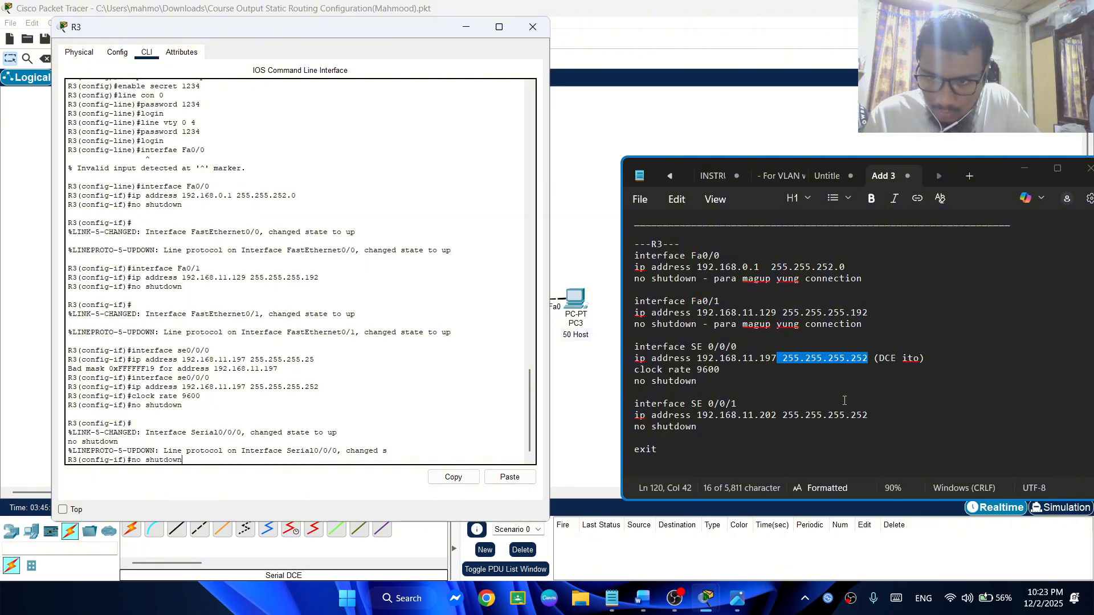
key(Down)
key(Down)
key(Down)
key(Down)
key(Down)
key(Down)
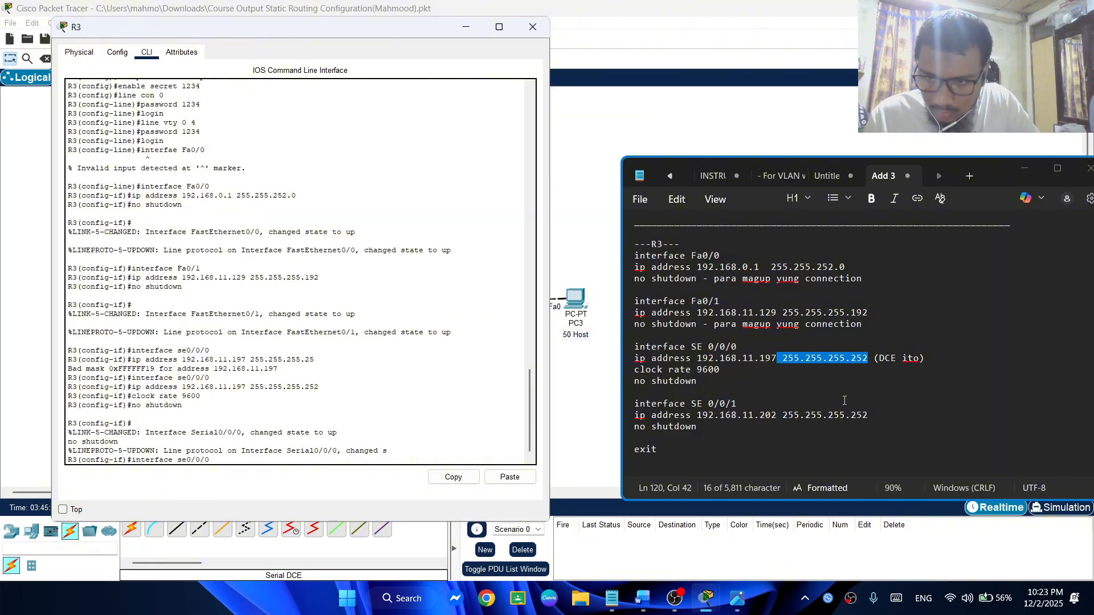
key(BackSpace)
text(1)
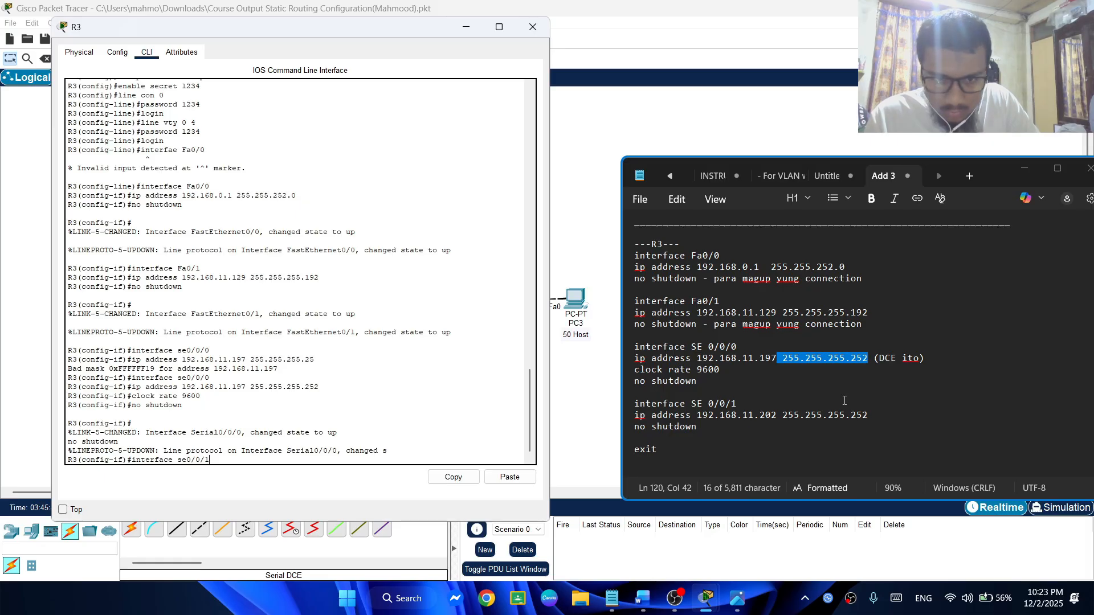
key(Return)
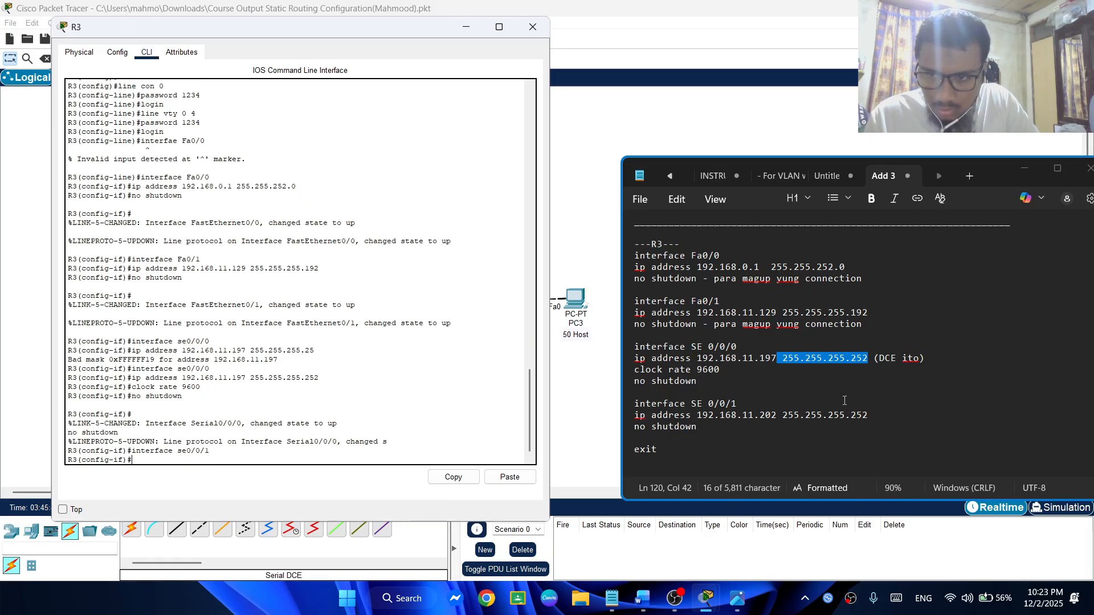
Assign IP address 192.168.11.202 with subnet mask 255.255.255.252 to R3's se0/0/1 interface, adapting the earlier address command
key(Up)
key(Up)
key(Up)
key(Up)
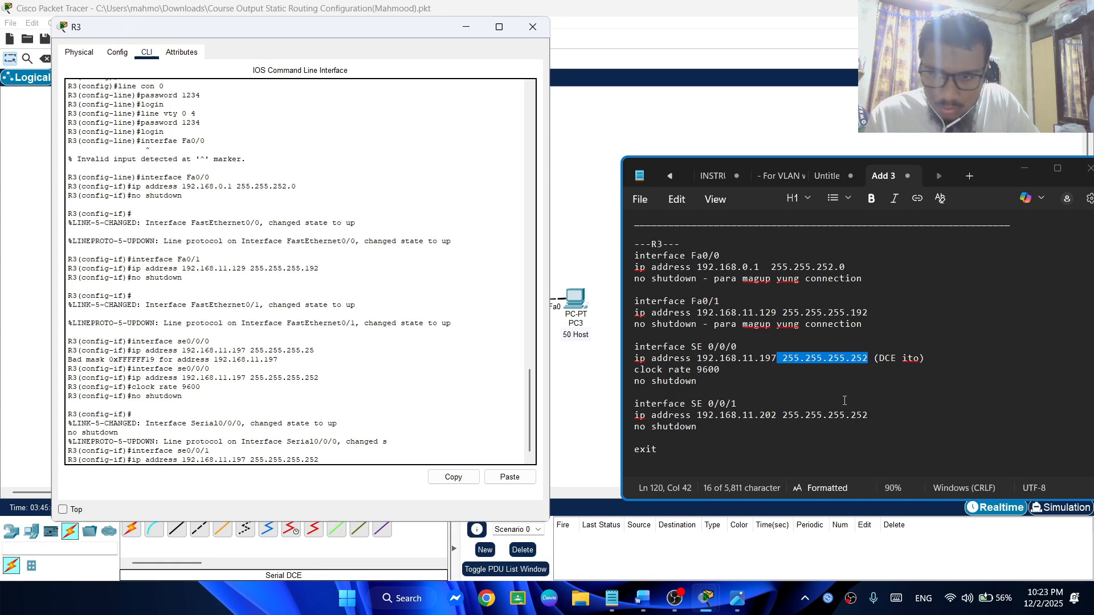
key(Left)
key(Left)
key(Left)
key(Left)
key(Left)
key(Left)
key(Left)
key(Left)
key(Left)
key(Left)
key(Left)
key(Left)
key(Left)
key(Left)
key(Left)
key(Left)
key(BackSpace)
key(BackSpace)
key(BackSpace)
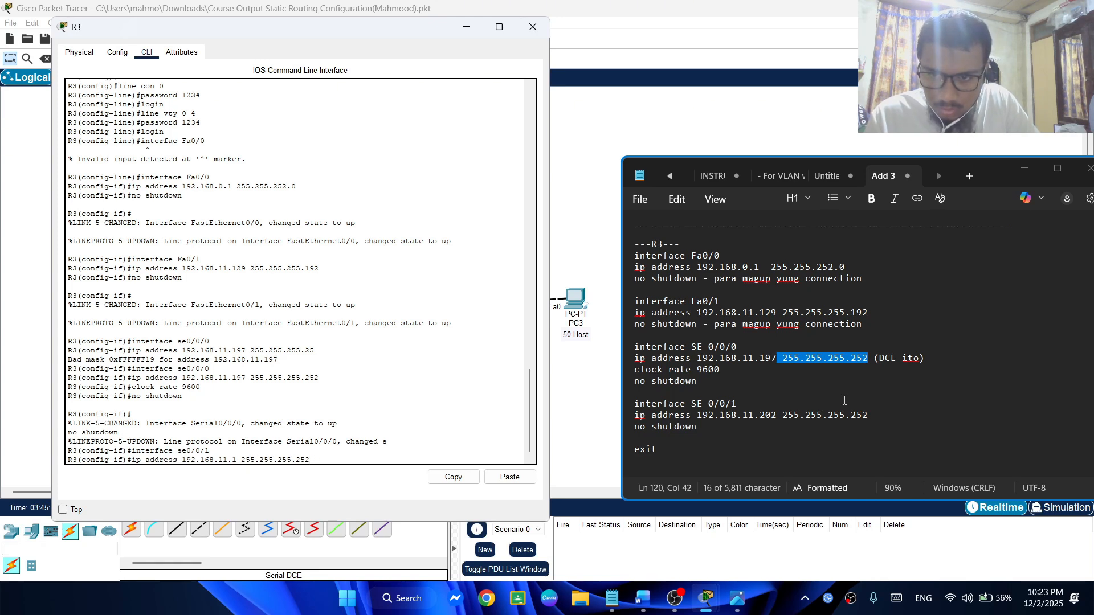
text(202)
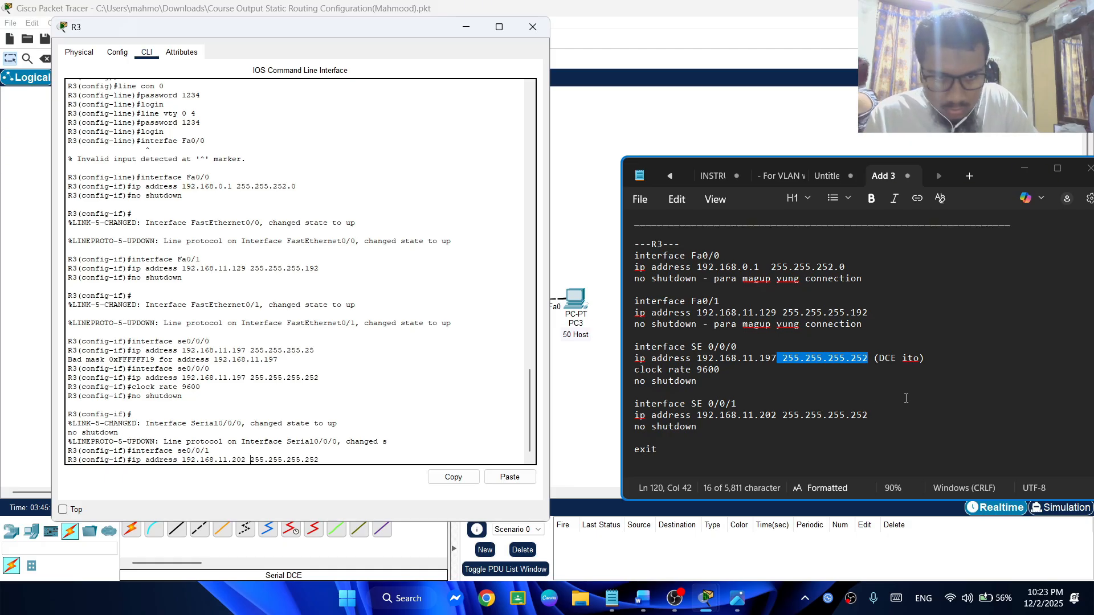
key(Return)
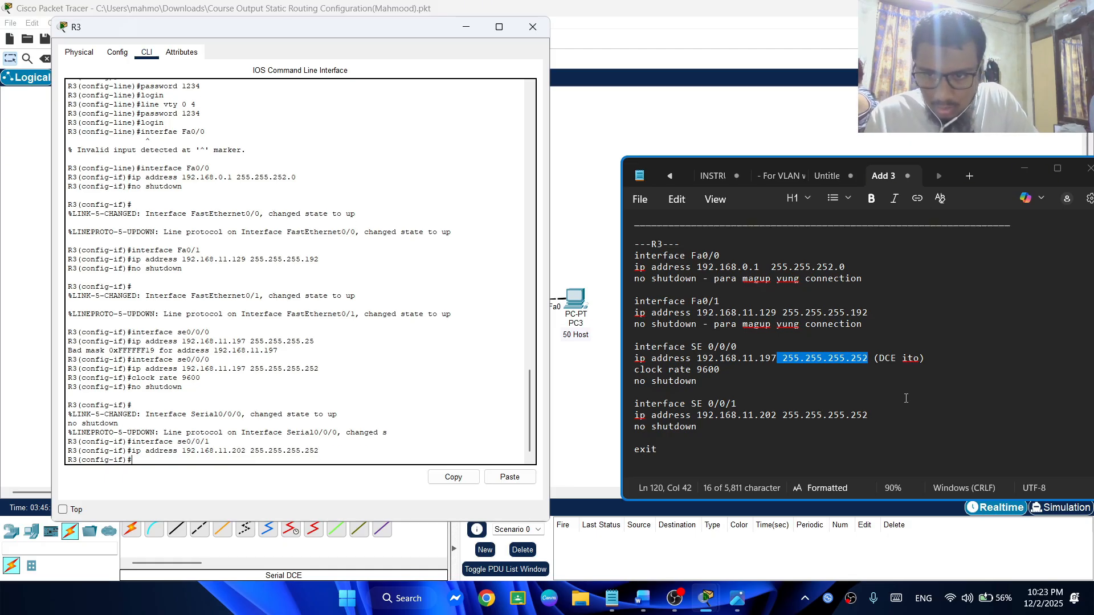
Enable R3's se0/0/1 interface with no shutdown
text(no shutdown)
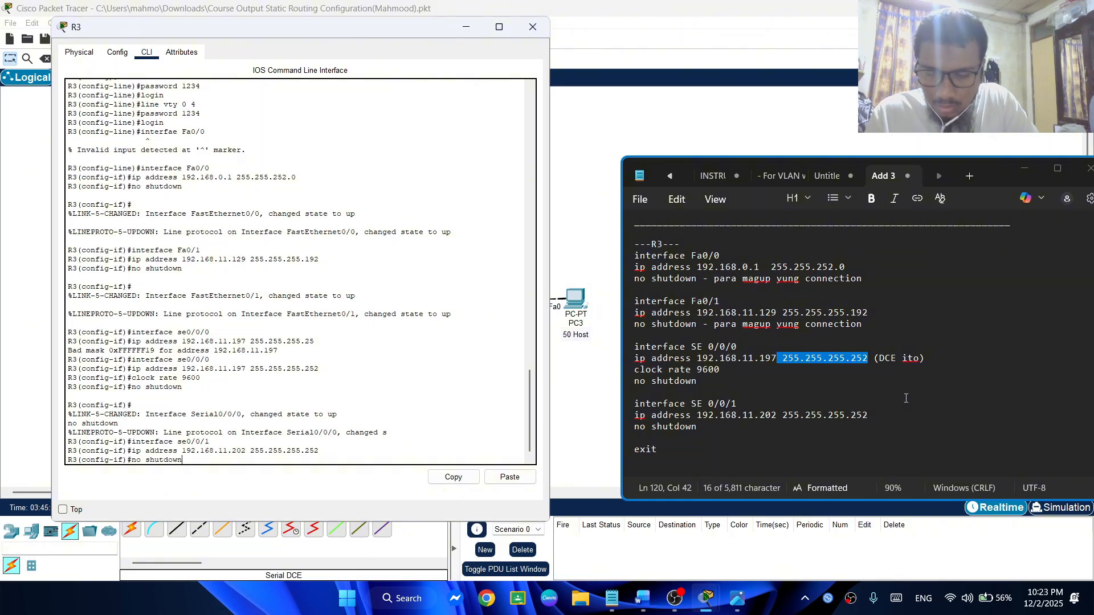
key(Return)
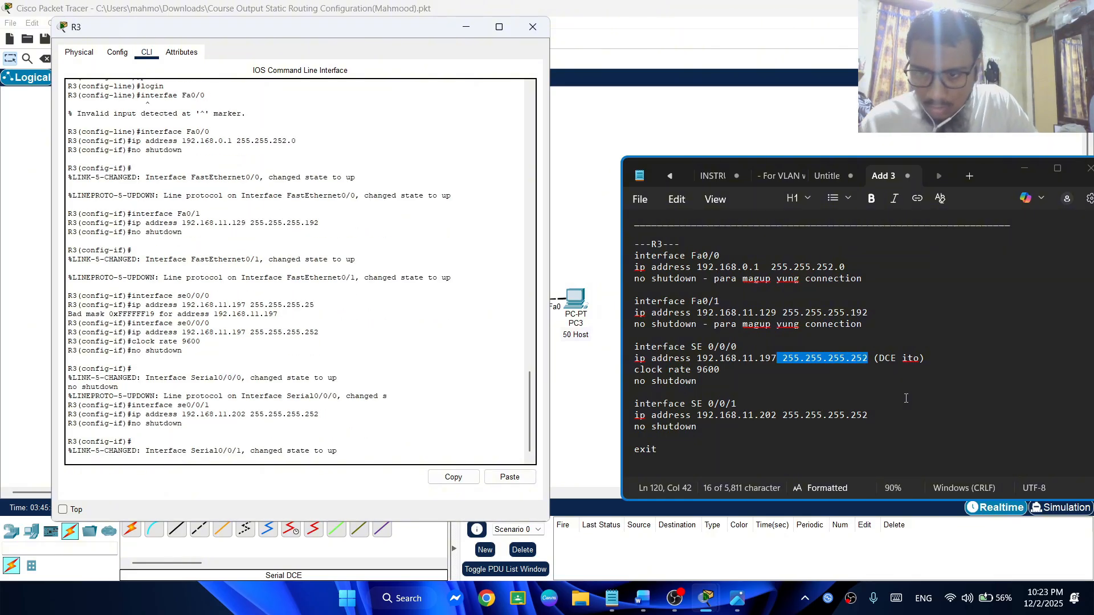
scroll(268, 446, down, 1)
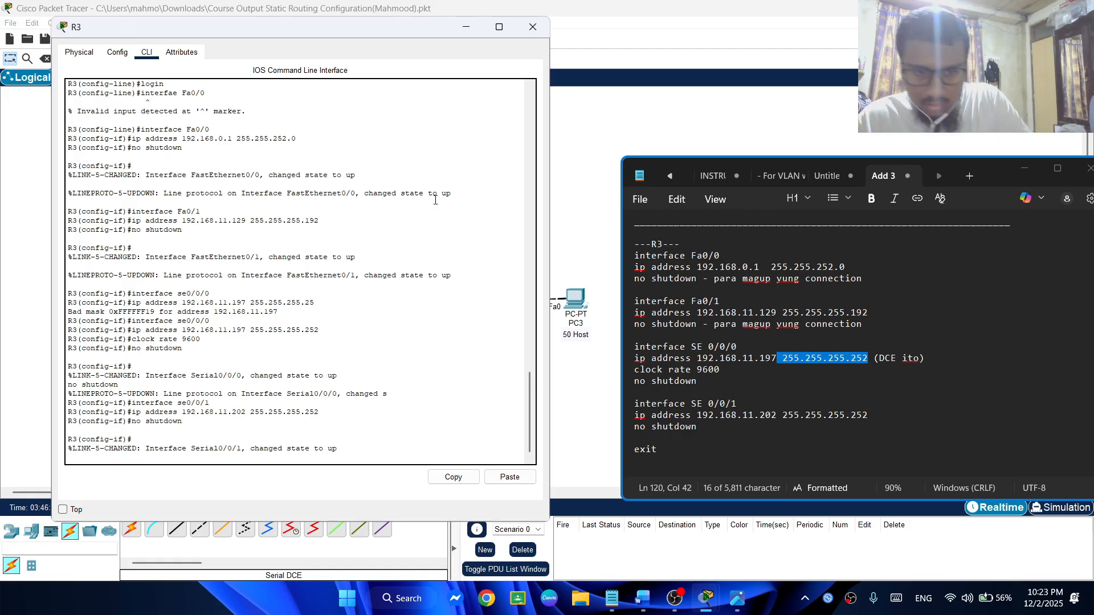
Exit R3's interface, global configuration and privileged modes, and reopen the console session up to its login
text(e)
text(xi)
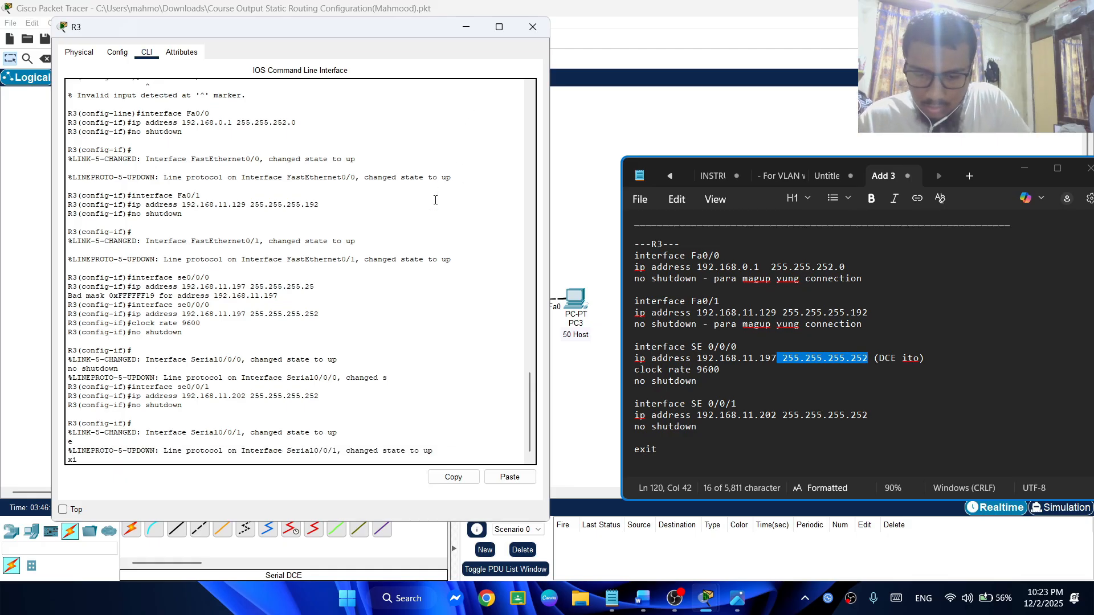
text(t)
key(Return)
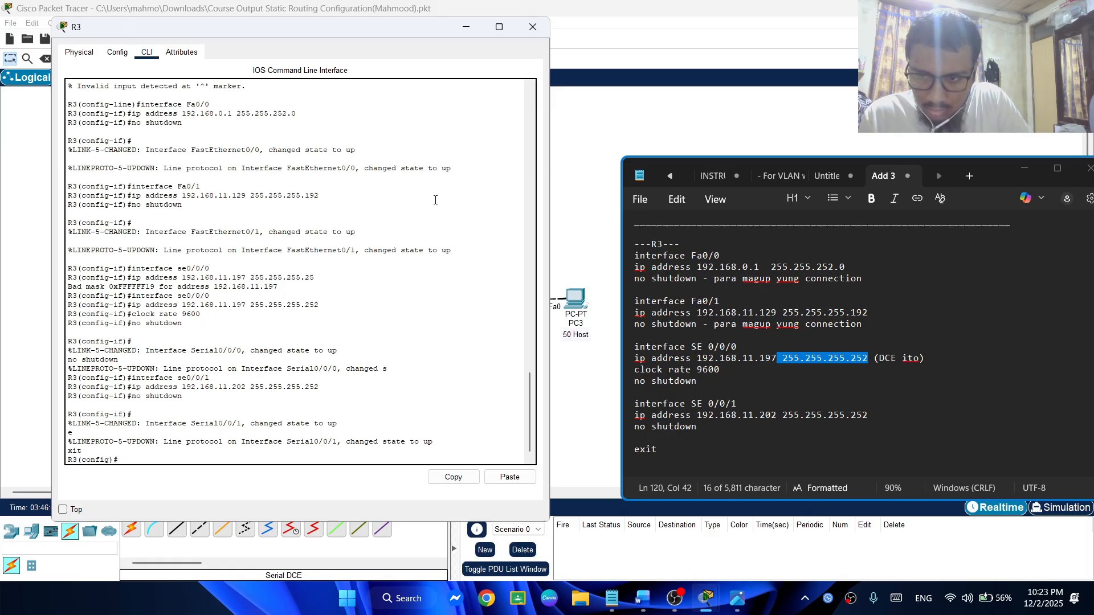
text(exit)
key(Return)
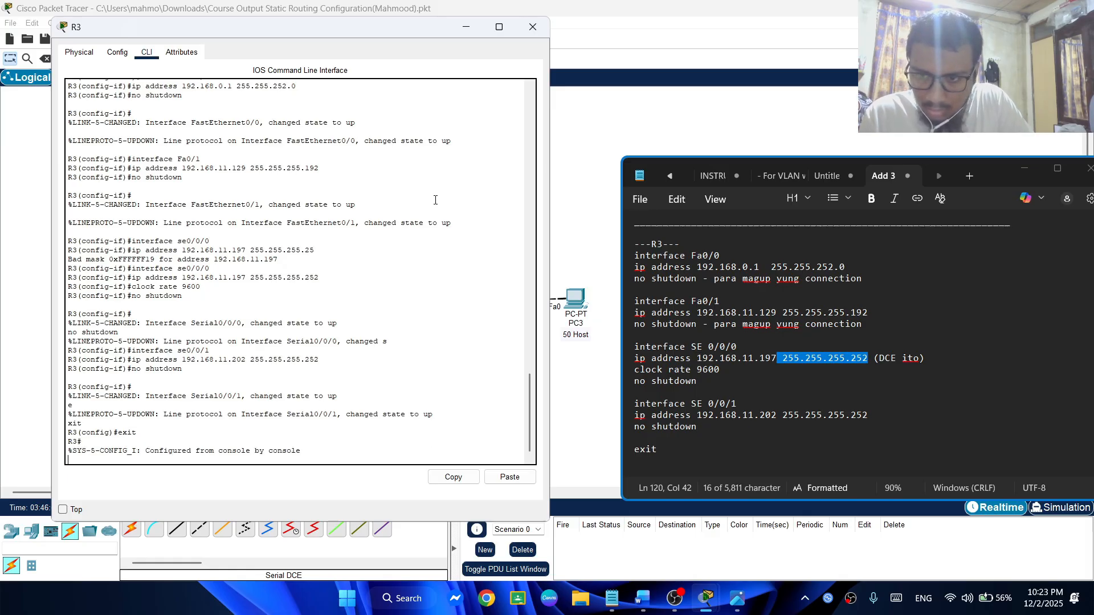
text(exit)
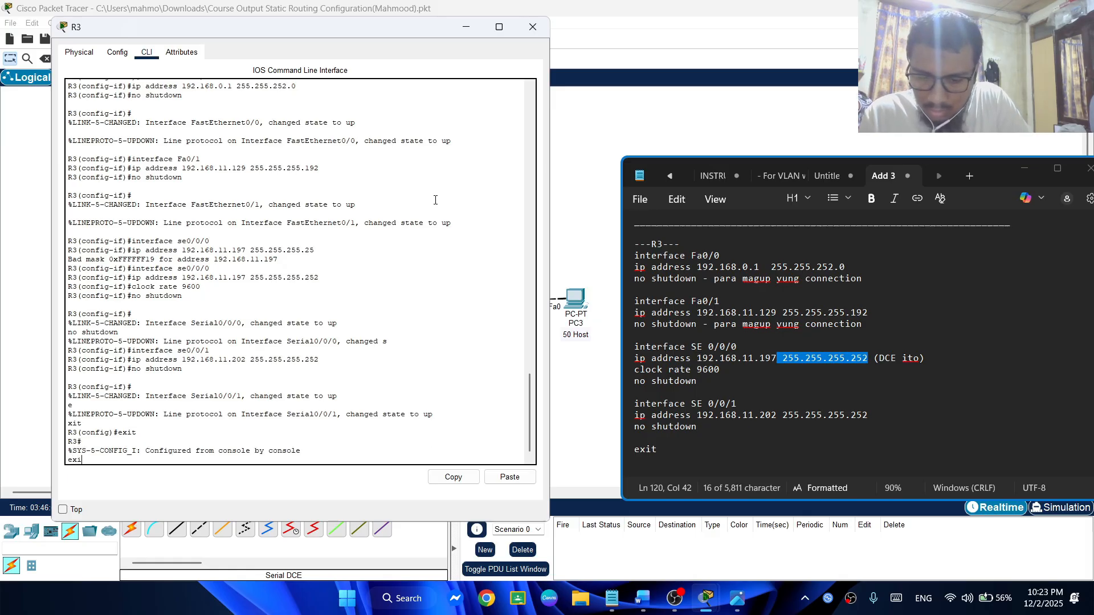
key(Return)
Log in to R3 with the console password and enter privileged mode with the enable password
key(Return)
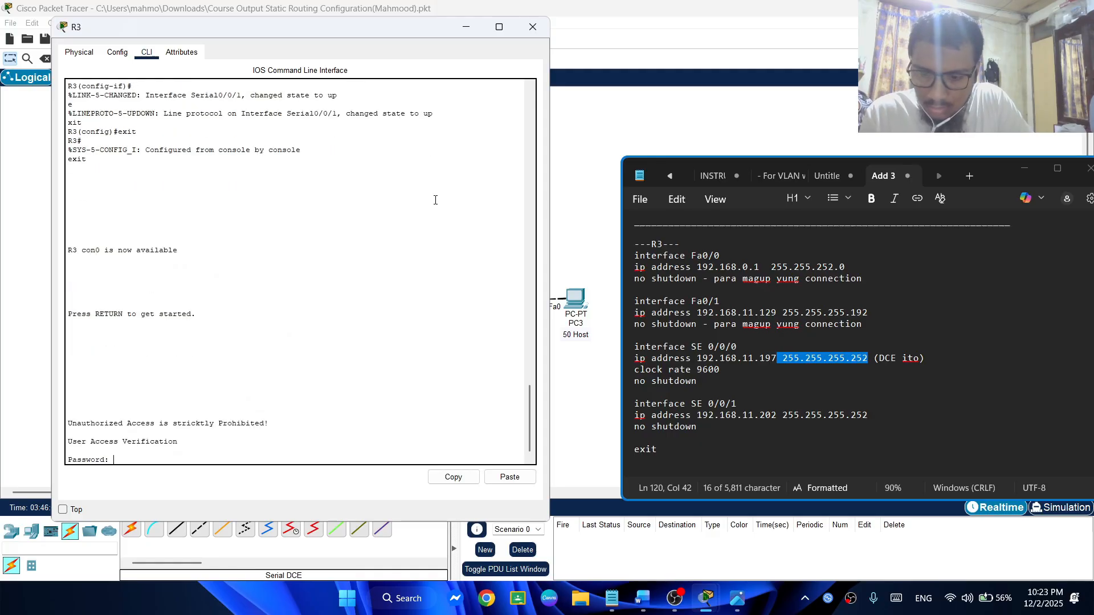
key(Return)
text(1)
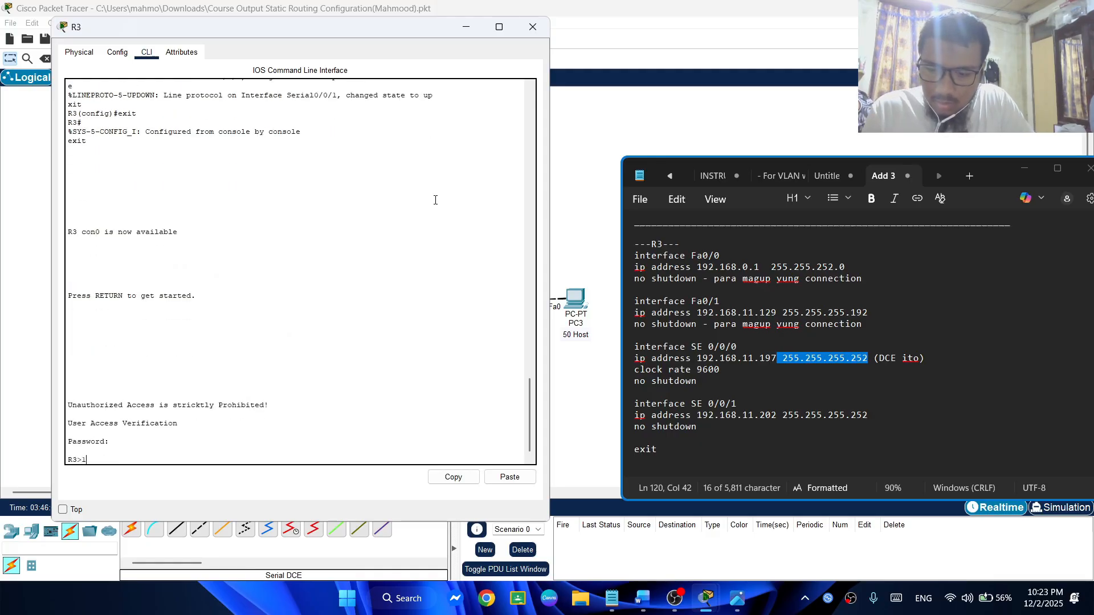
text(n)
key(Return)
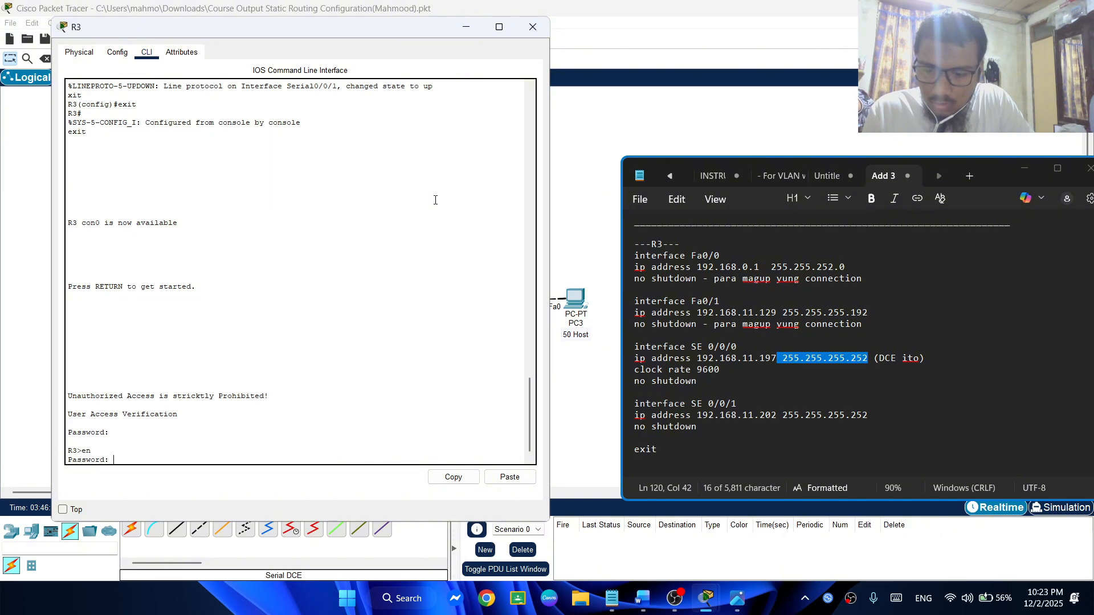
key(Return)
Enter global configuration mode on R3 with config t and close the router's window
text(con)
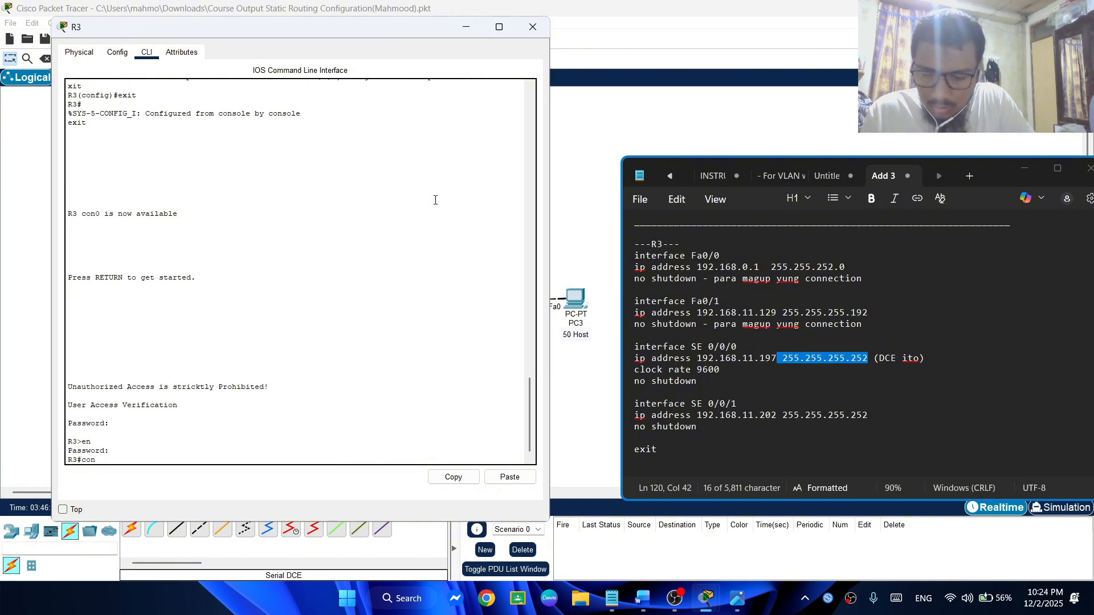
text(fig t)
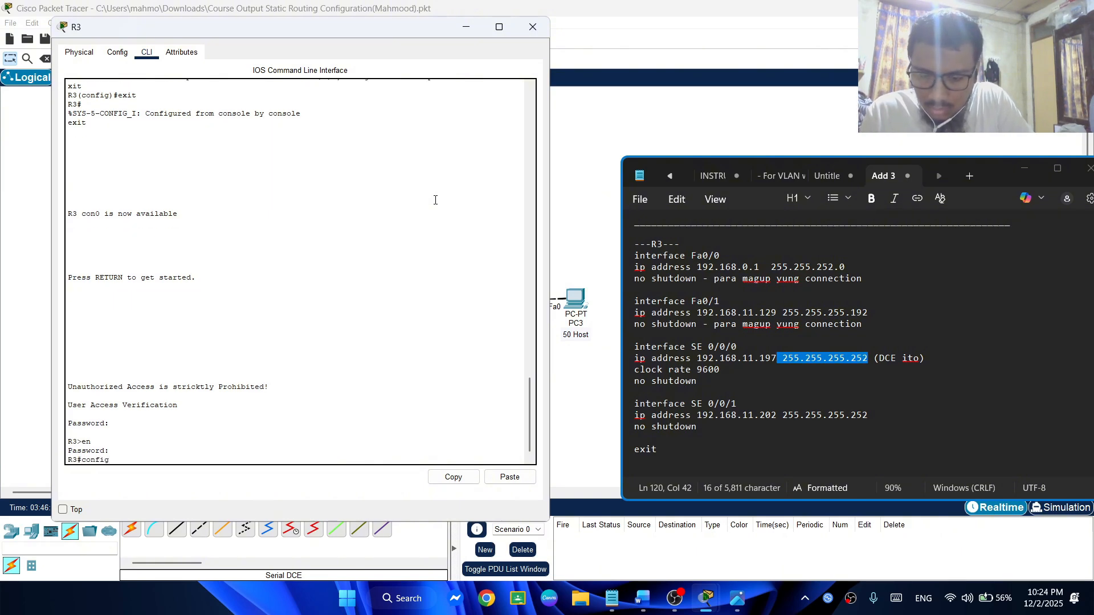
key(Return)
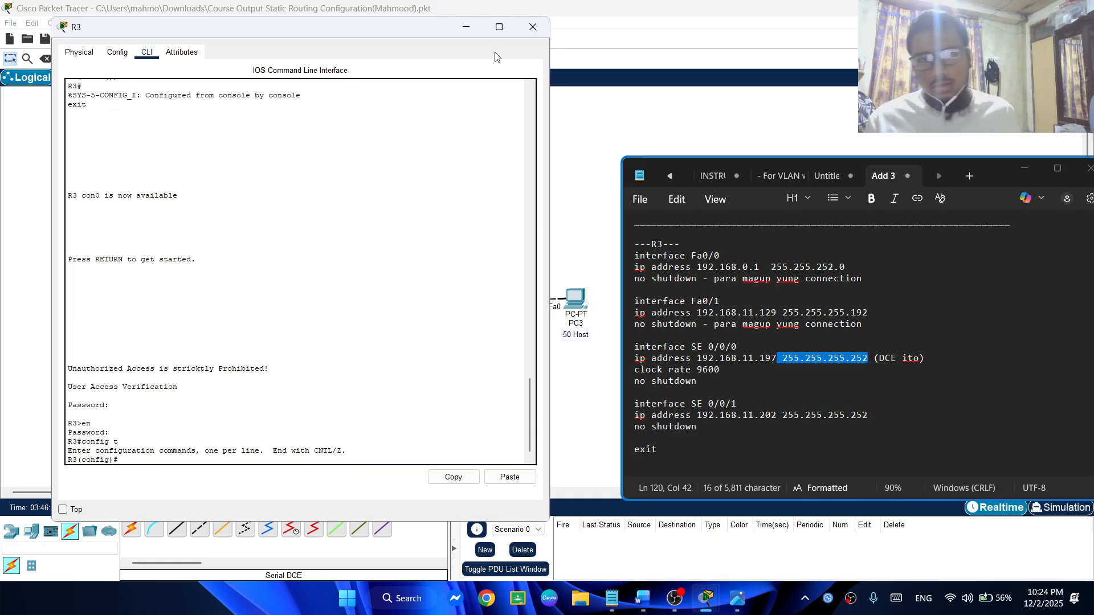
click(533, 26)
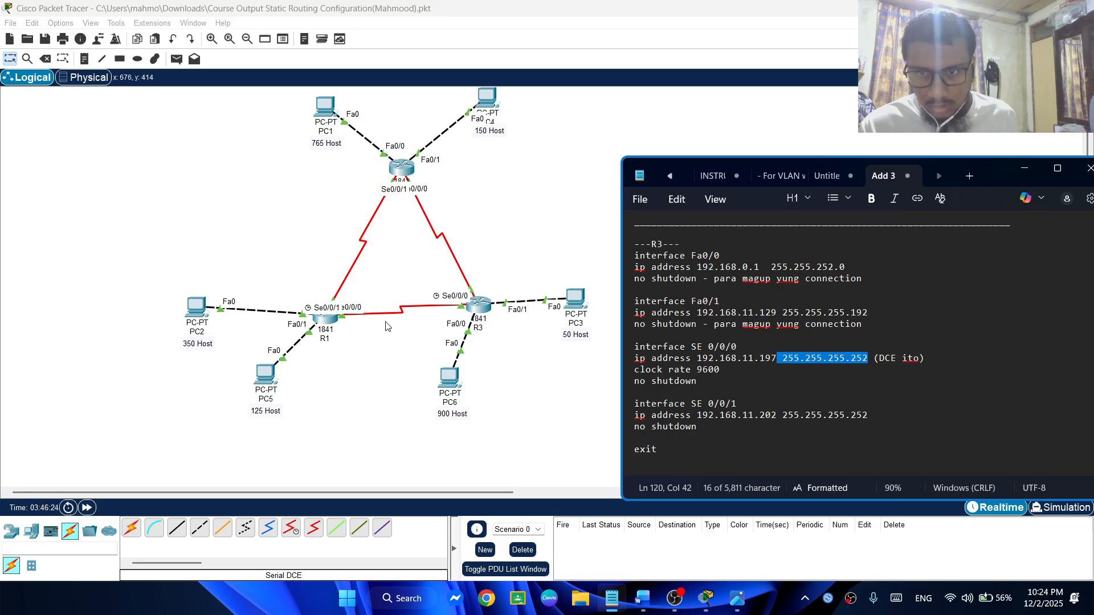
Bring up the IP route section of the notes and open R1's command line at its login
scroll(653, 313, down, 4)
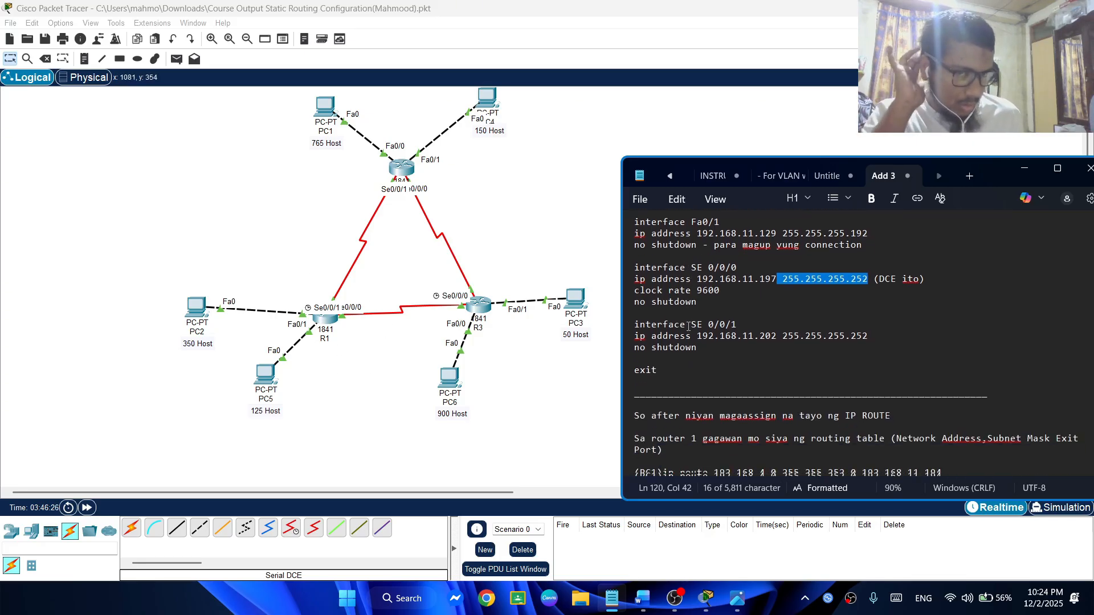
scroll(617, 286, down, 2)
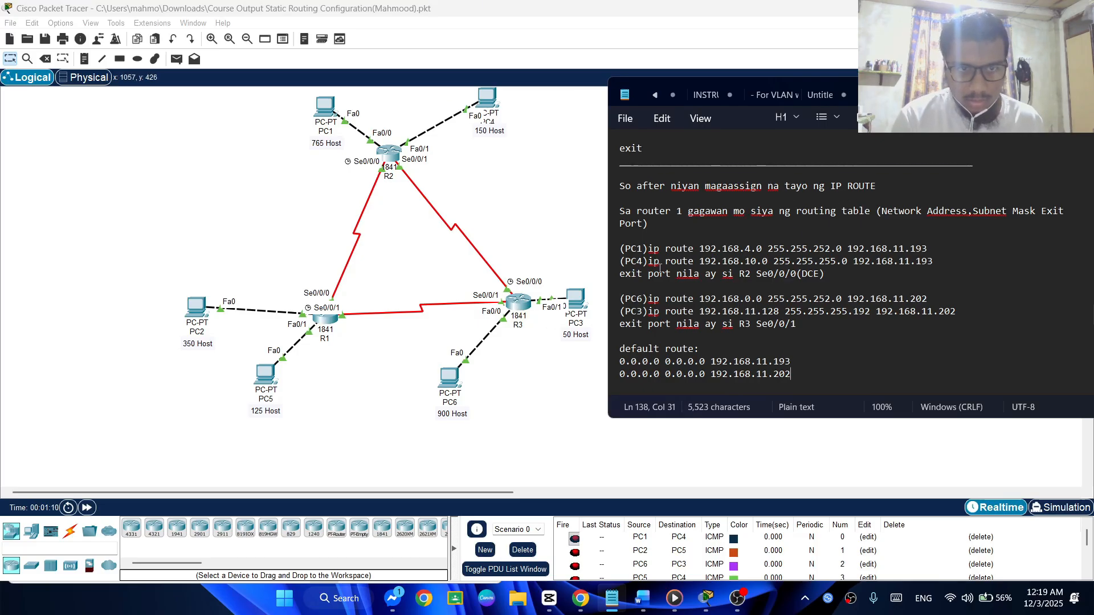
click(326, 319)
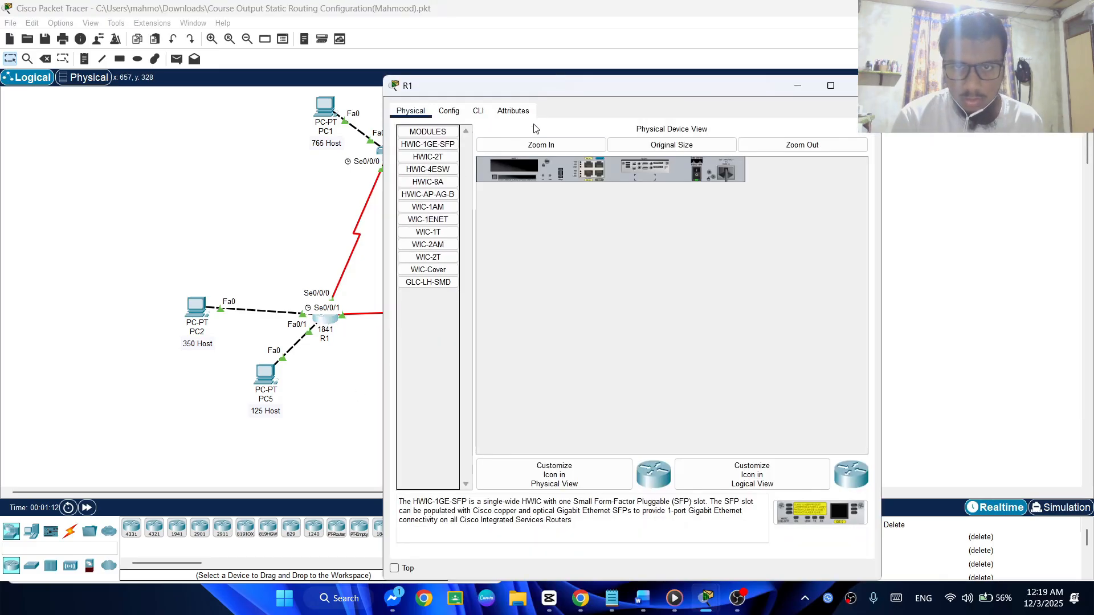
click(478, 110)
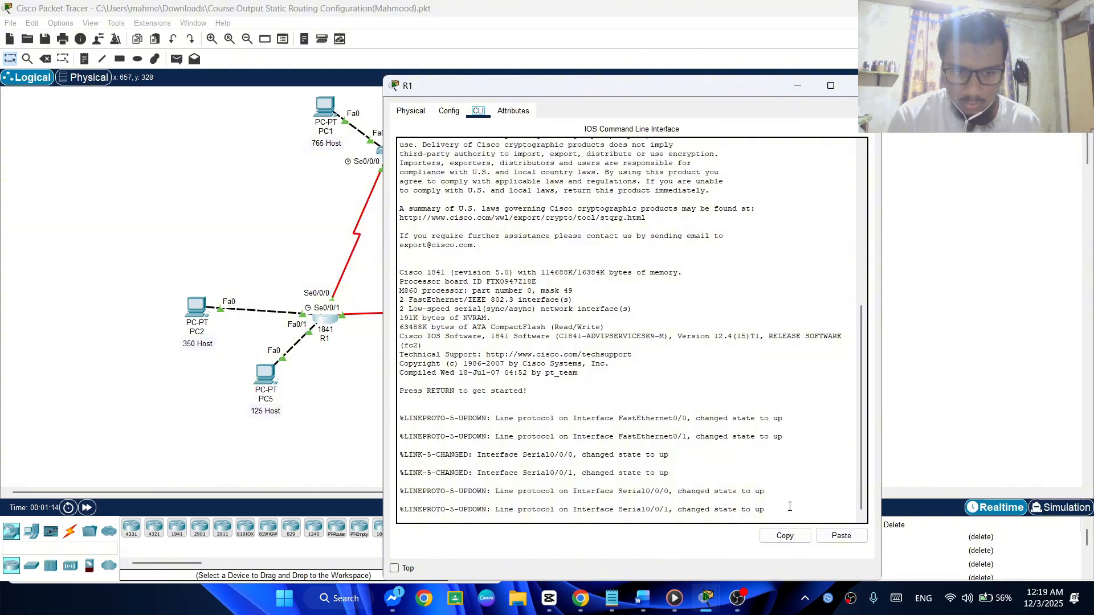
click(793, 507)
key(Return)
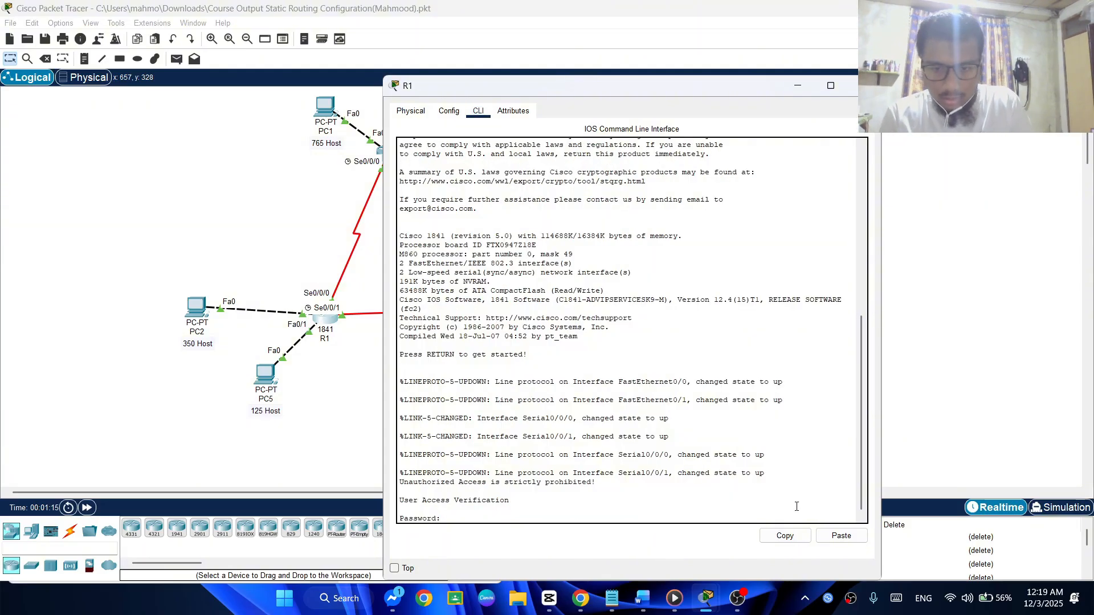
Log in to R1 with the console password and enter privileged mode with the enable password
key(Return)
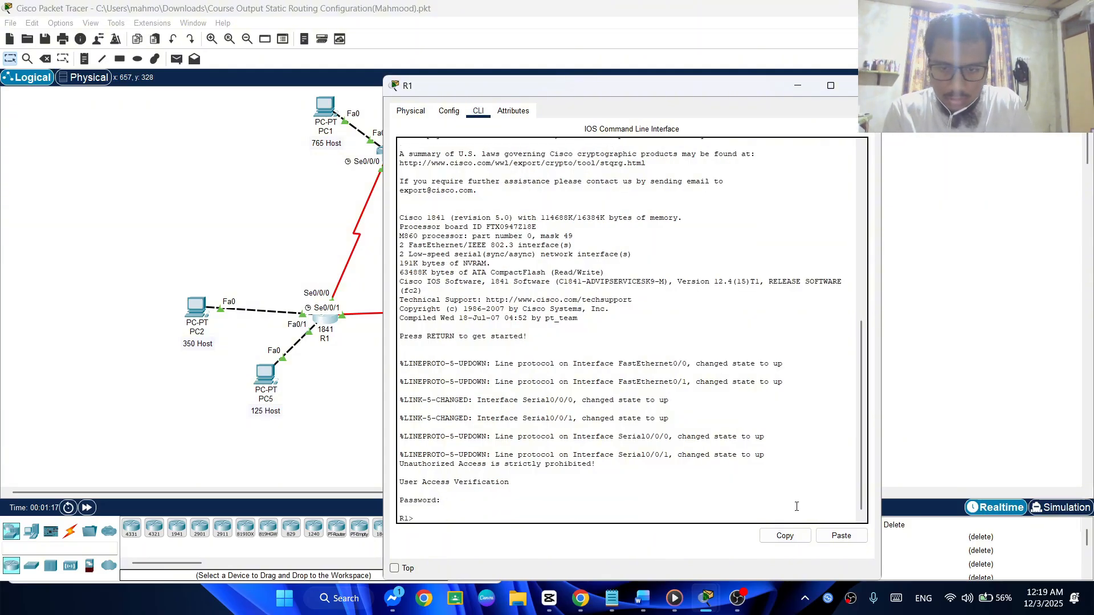
text(123)
key(BackSpace)
key(BackSpace)
key(BackSpace)
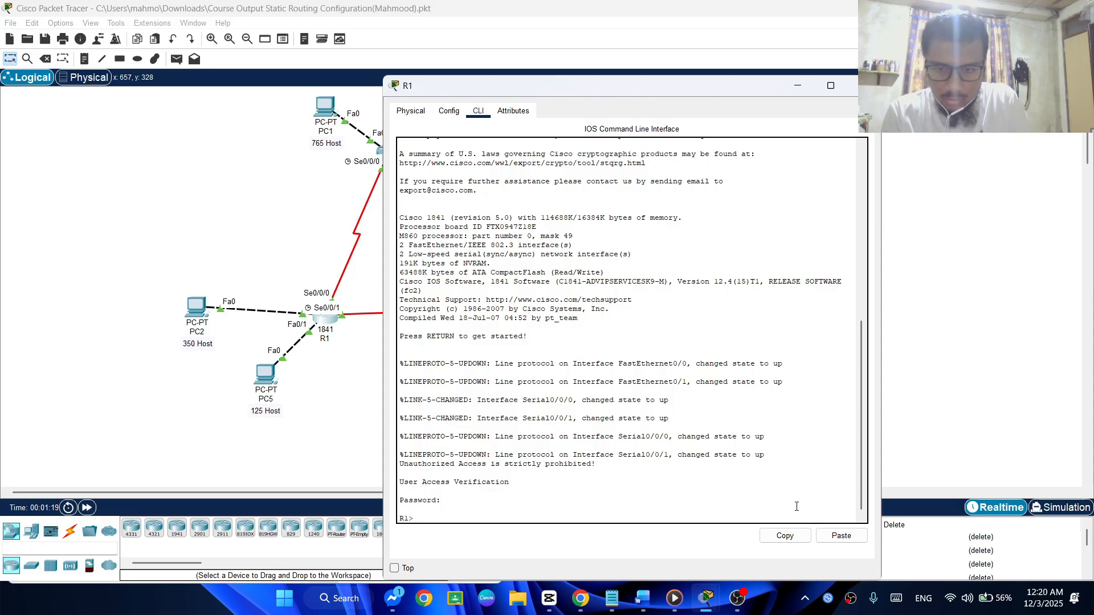
text(EN)
key(Return)
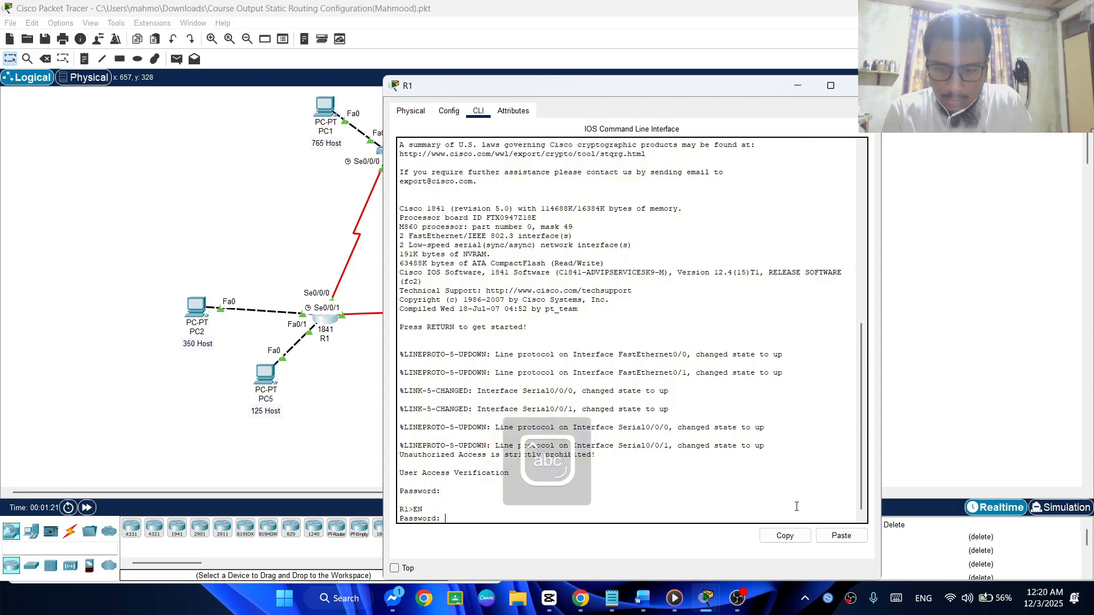
key(Return)
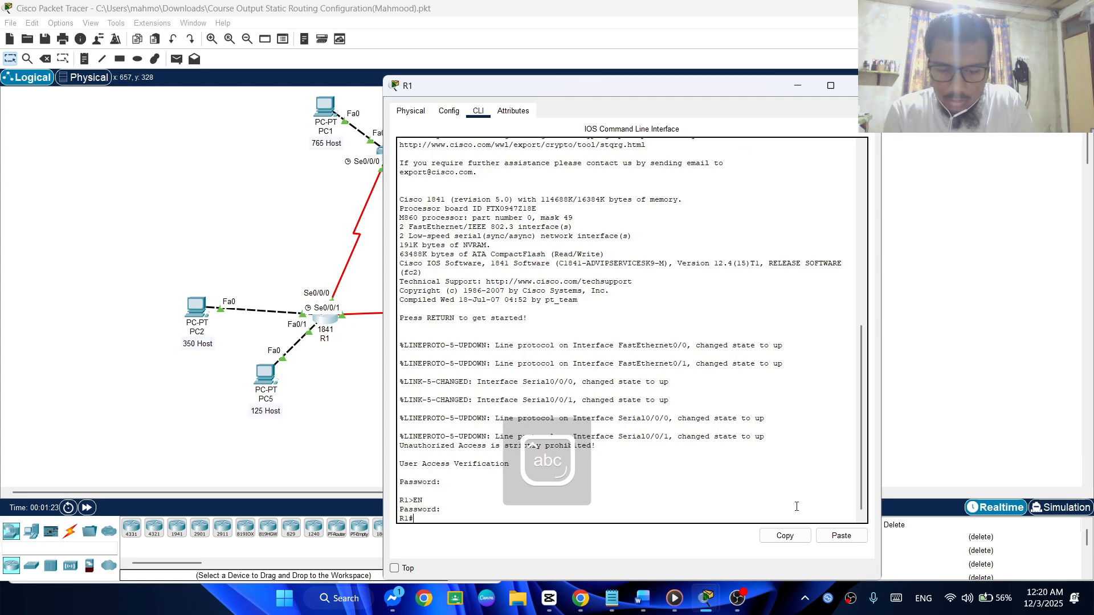
Enter global configuration mode on R1 with config t
text(configu)
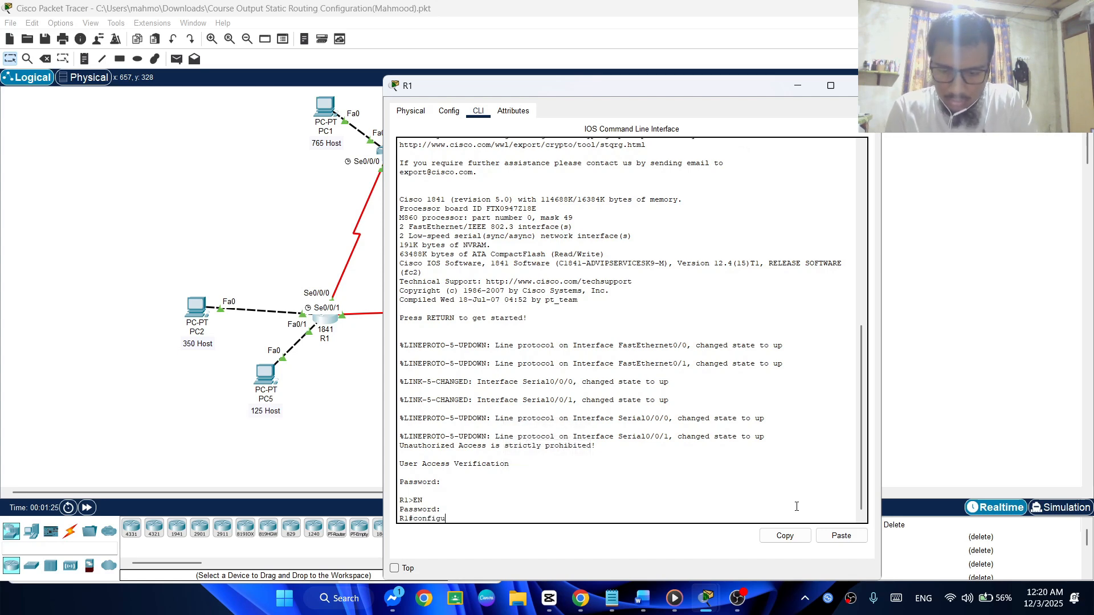
text(re)
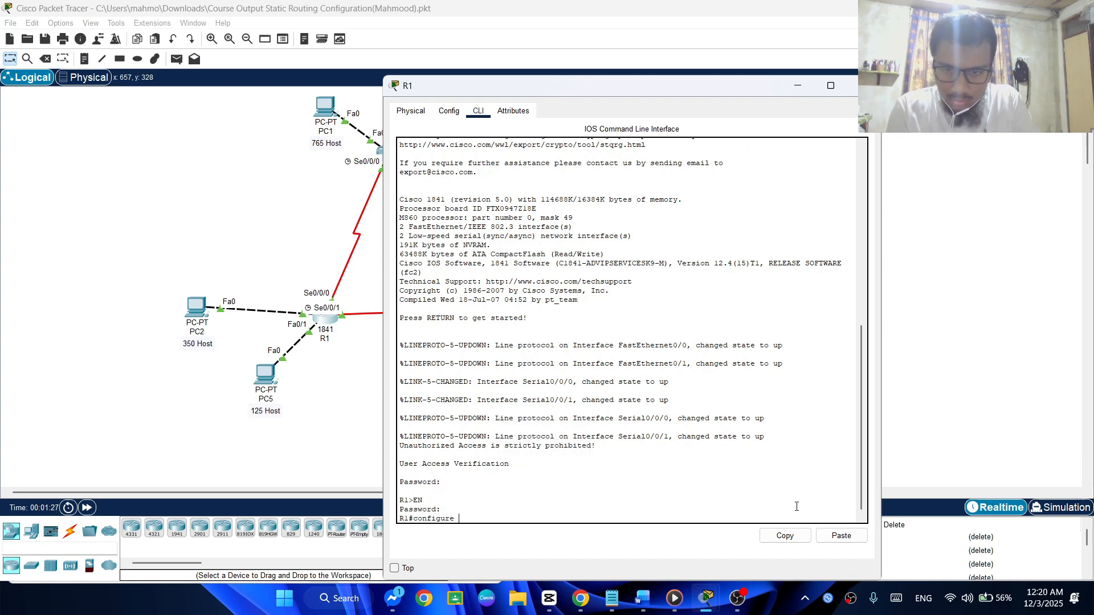
key(BackSpace)
key(BackSpace)
key(BackSpace)
text(t)
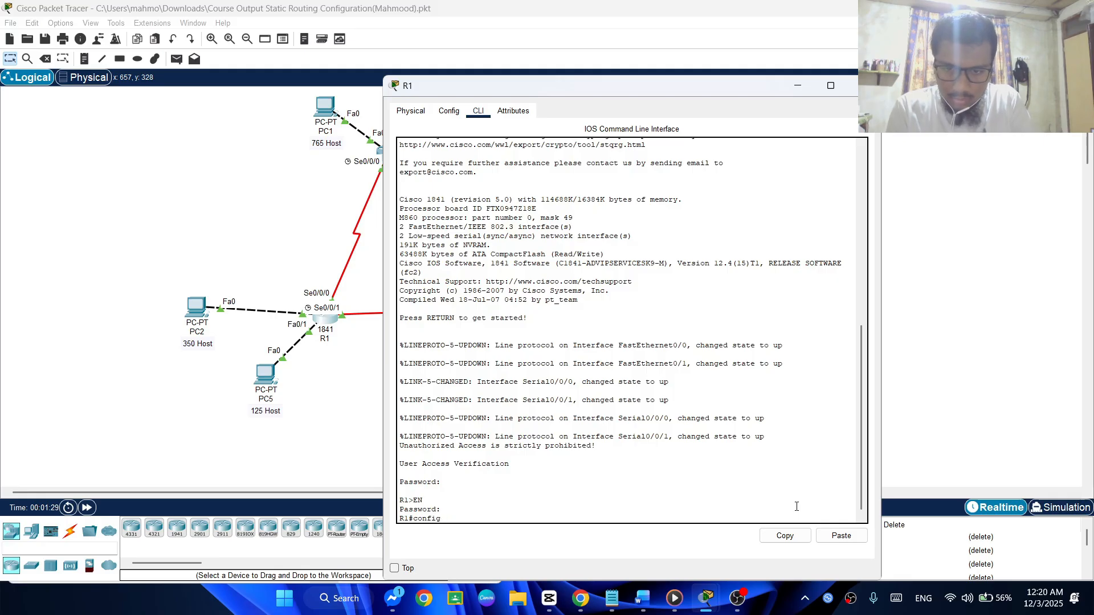
text( t)
key(Return)
Bring up the notes' router 1 IP route section alongside R1's command line
key(alt+Tab)
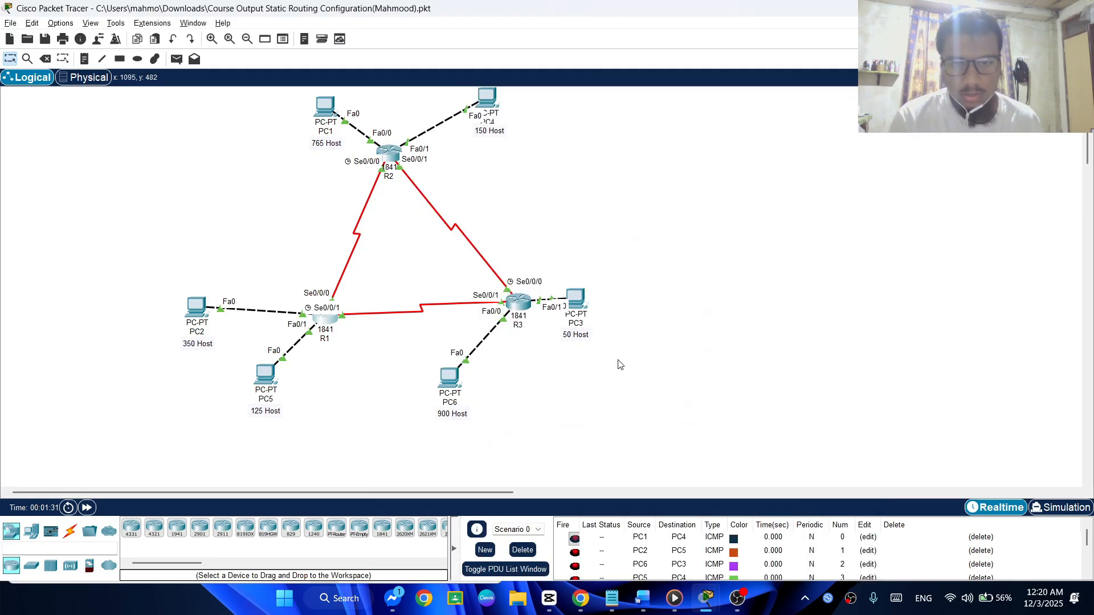
key(alt+Tab)
key(alt+Tab)
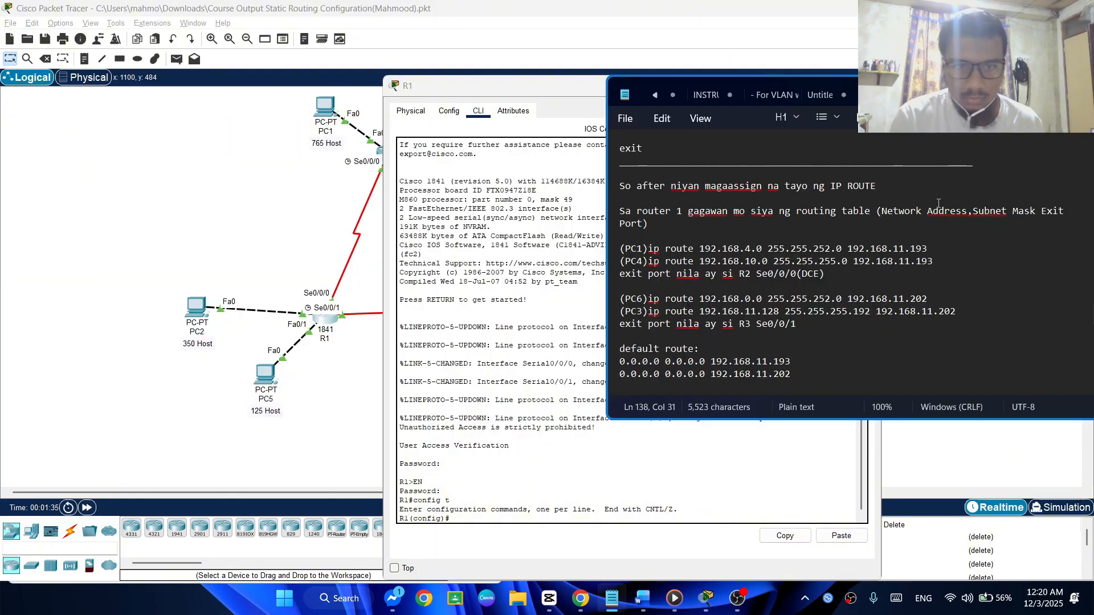
scroll(765, 294, down, 1)
scroll(765, 294, up, 1)
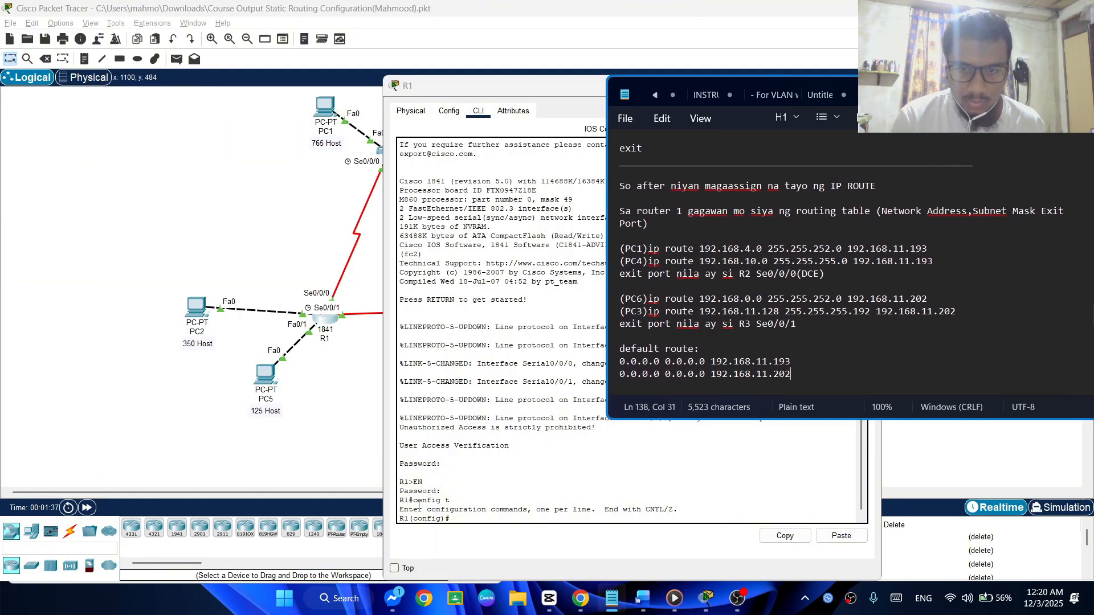
Write R1's static route command for PC1's network: ip route 192.168.4.0 255.255.252.0 192.168.11.193
click(559, 468)
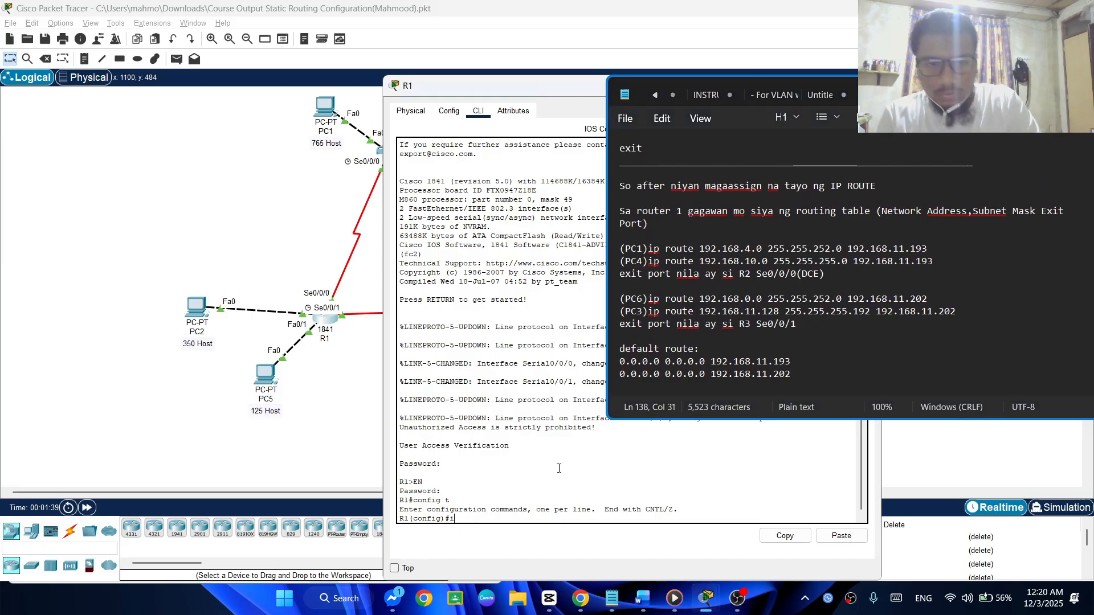
text(ip route)
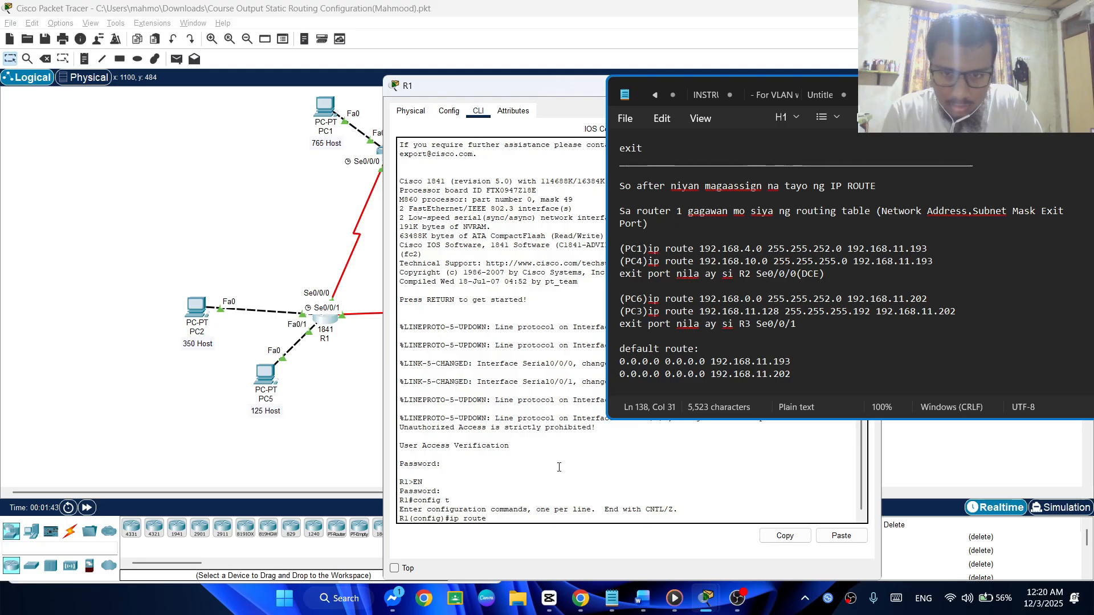
text( 192)
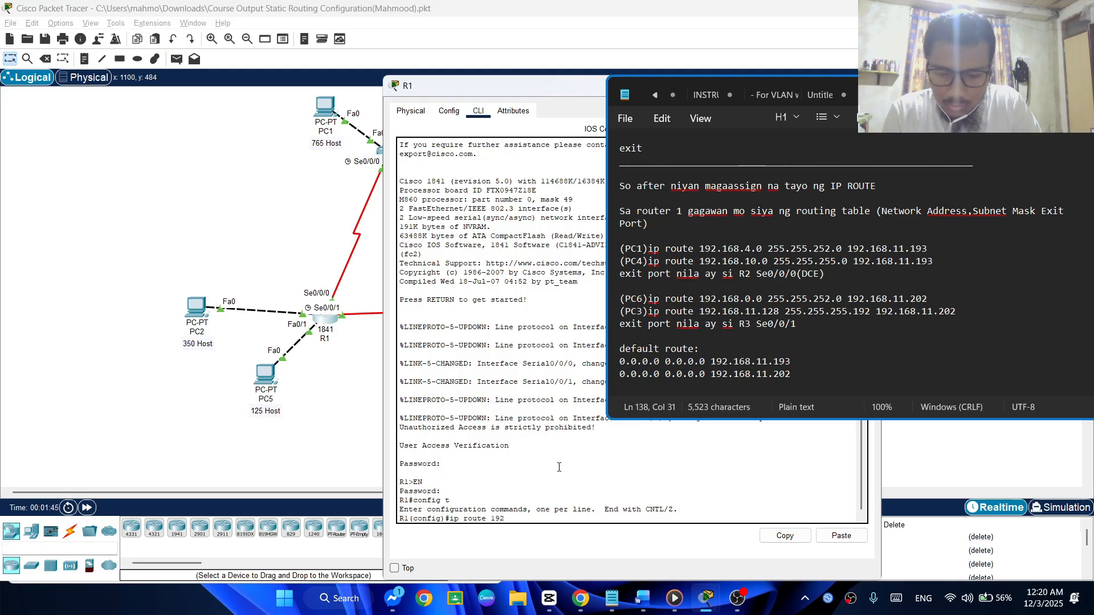
text(.1)
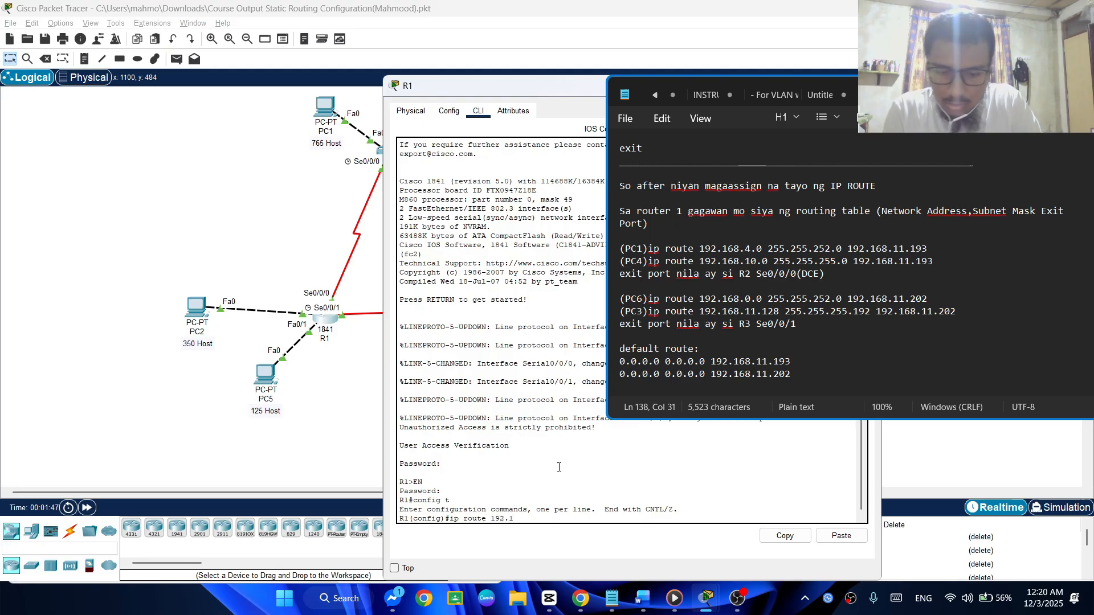
text(6)
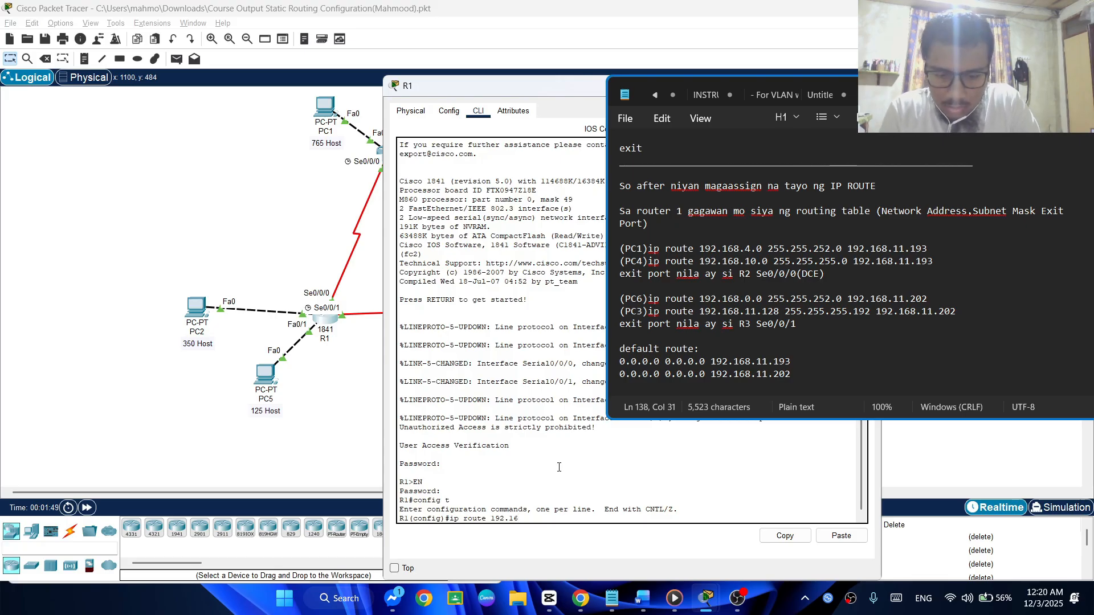
text(8.4.)
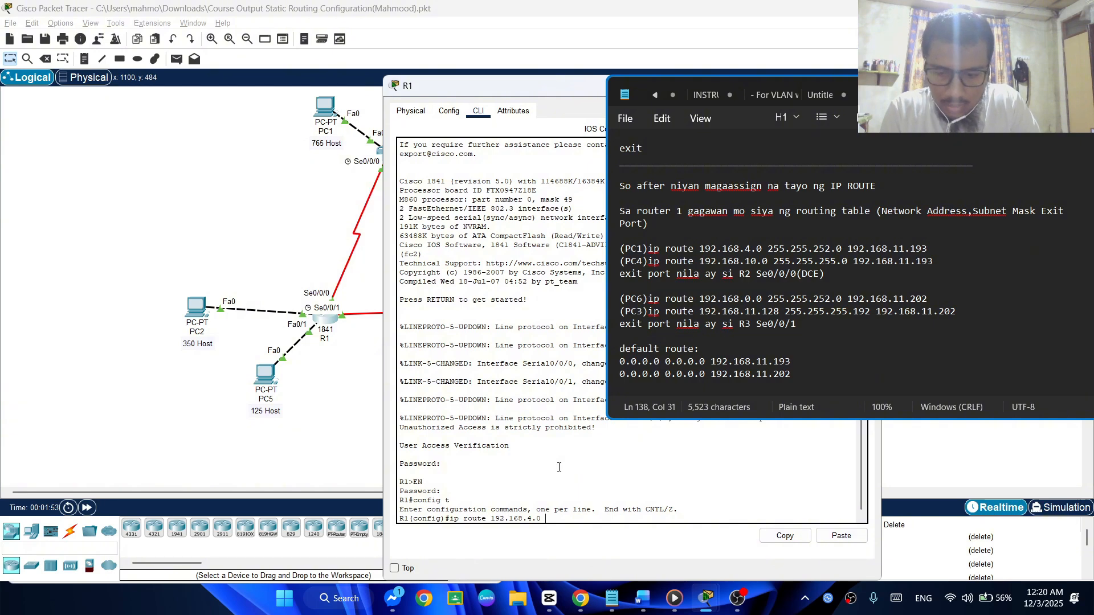
text(0 255.25)
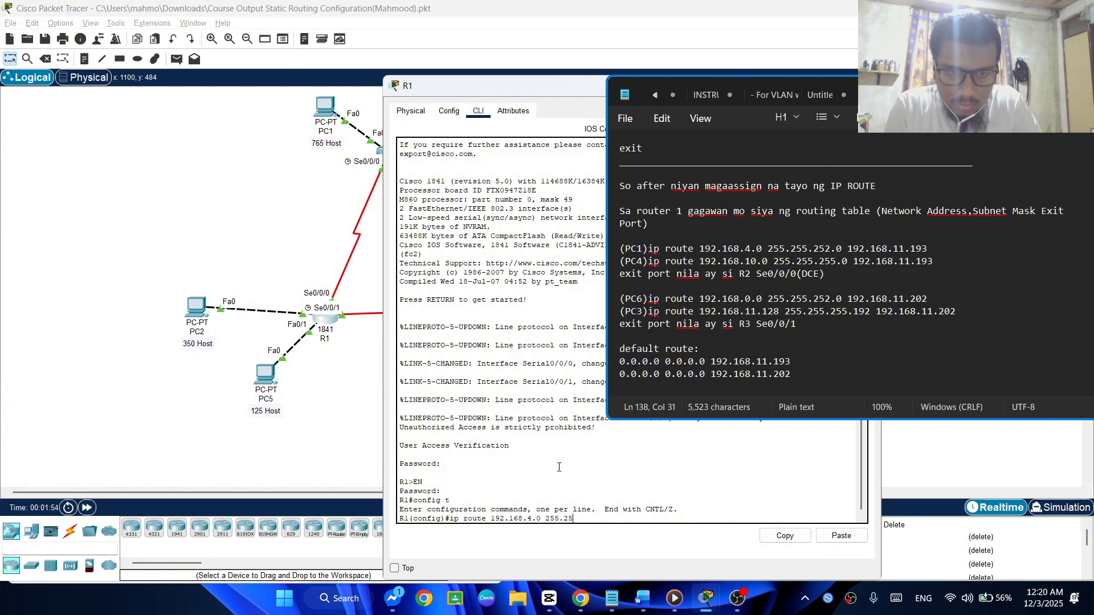
text(5.25)
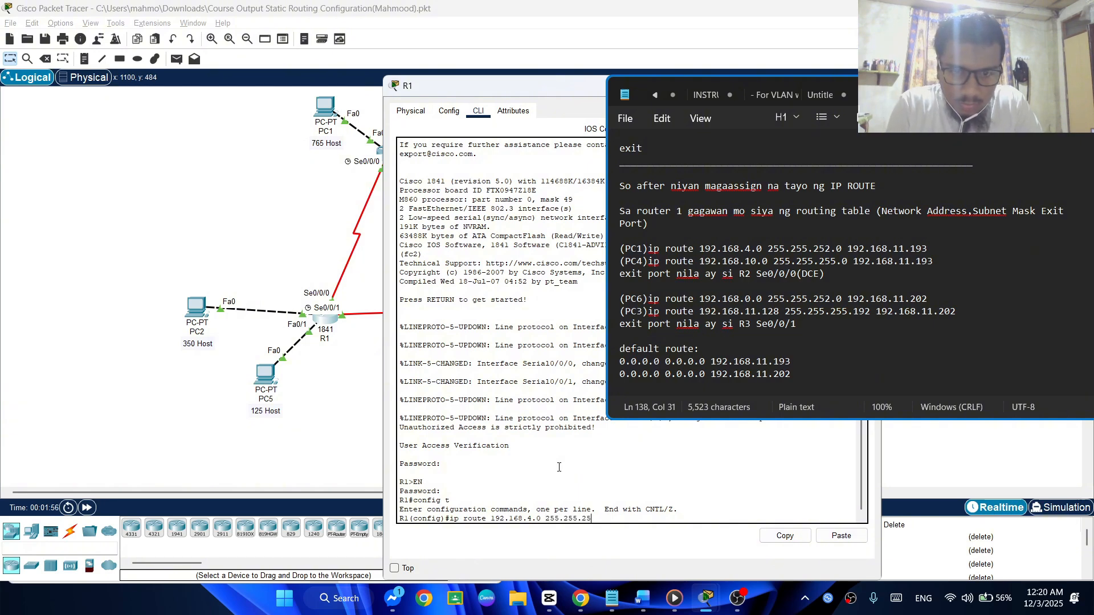
text(2.)
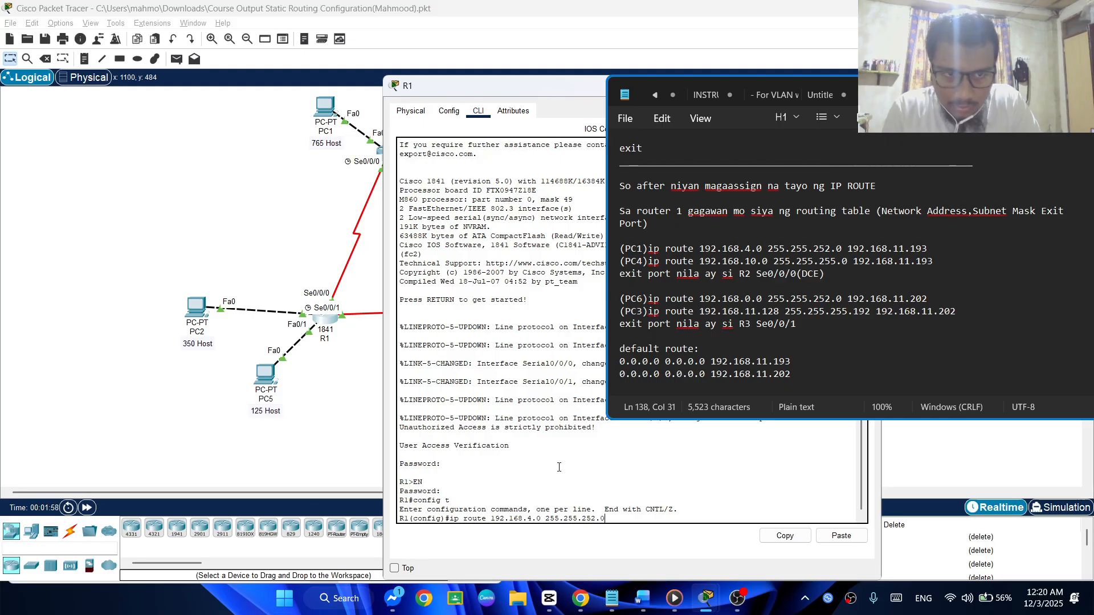
text(0 192)
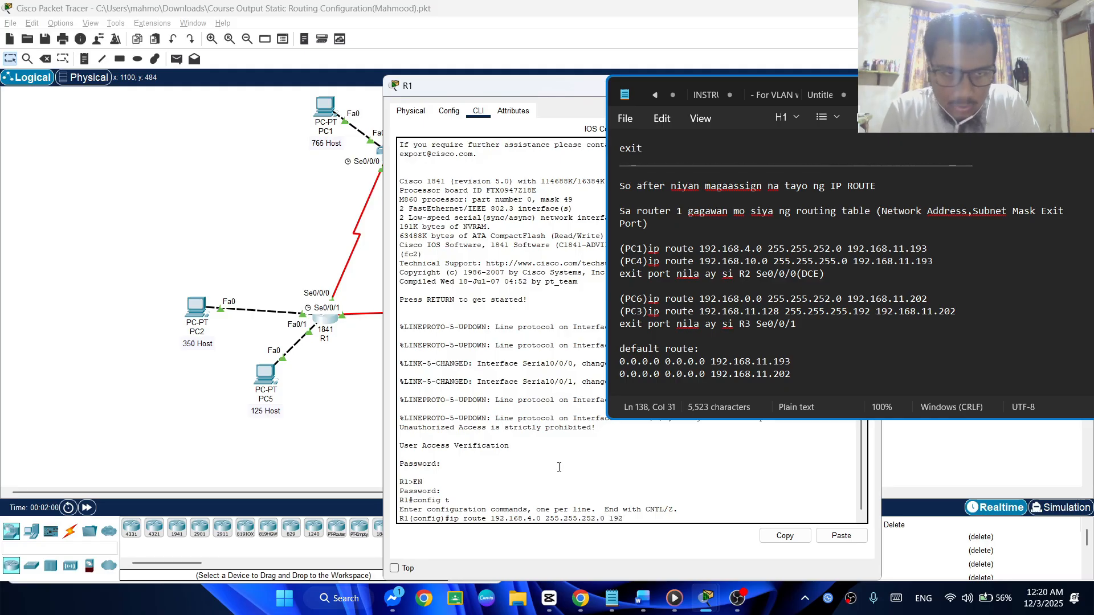
text(.168)
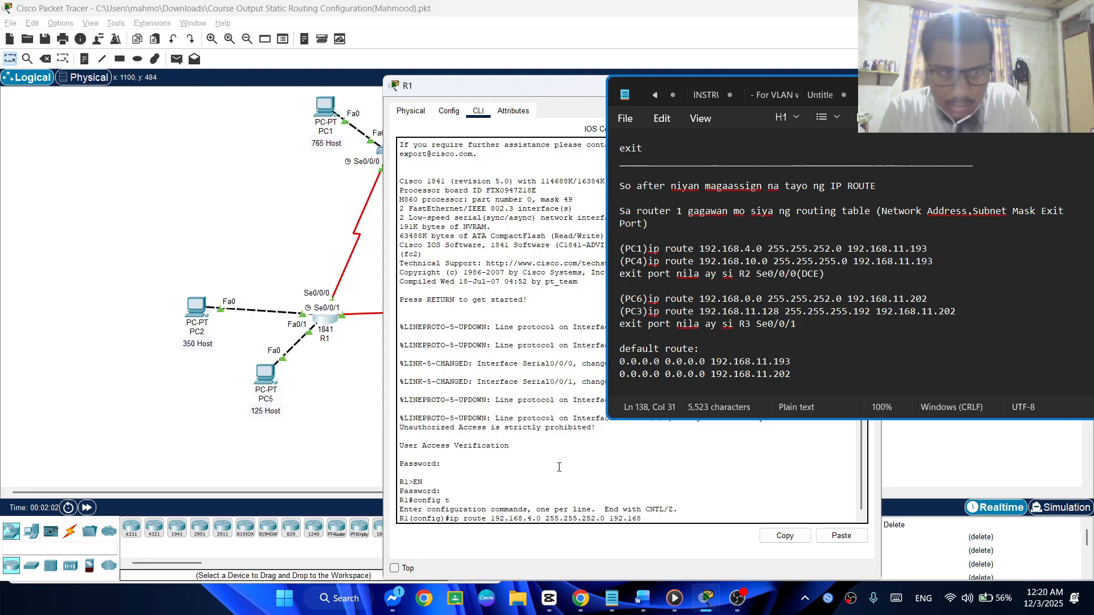
text(.11.1)
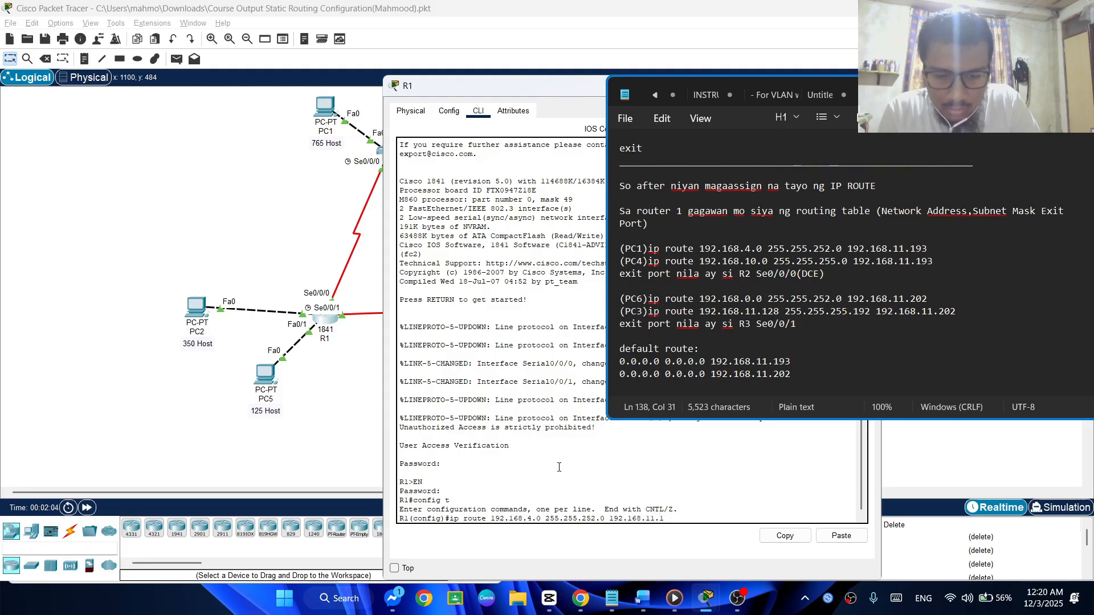
text(93)
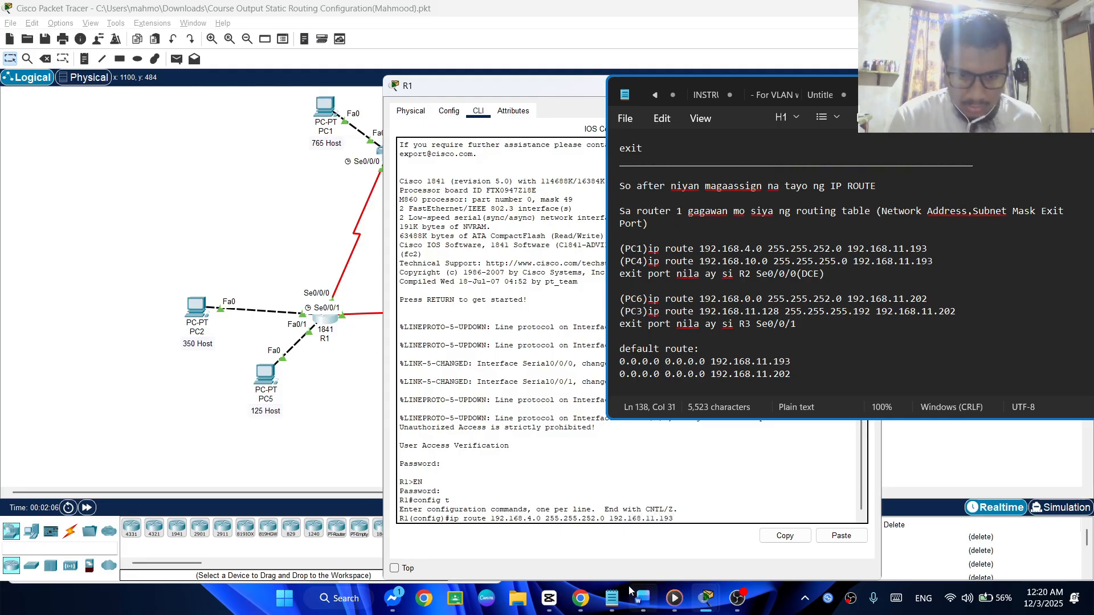
Switch to the Word document and compare PC1's network address in the VLSM subnetting table with the PC1 route in the notes
click(642, 597)
scroll(271, 380, down, 2)
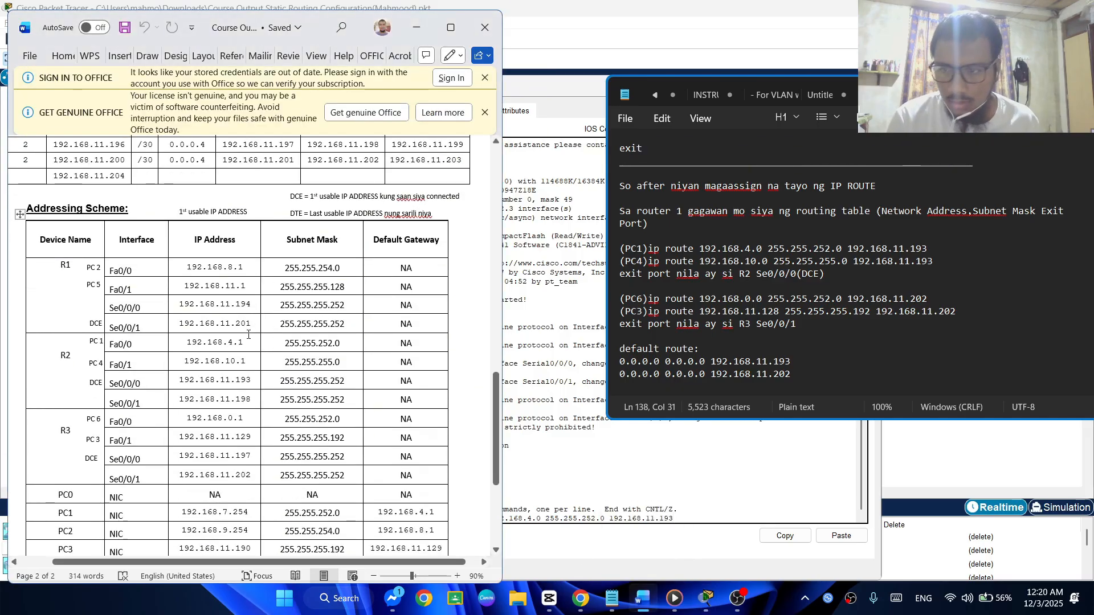
scroll(690, 316, up, 3)
scroll(690, 317, down, 4)
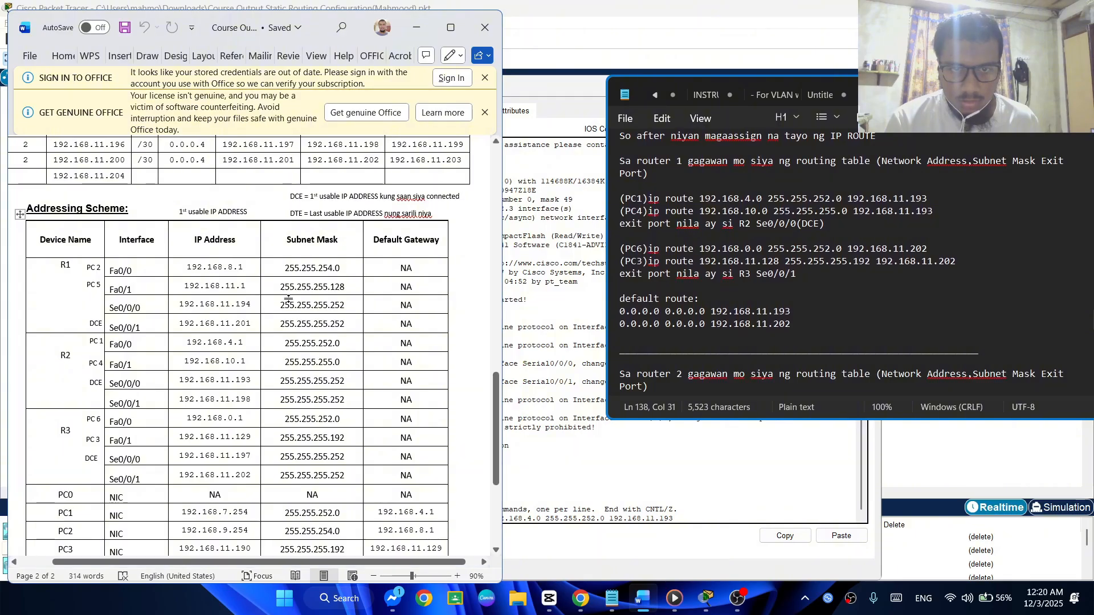
scroll(97, 230, up, 5)
scroll(97, 230, up, 1)
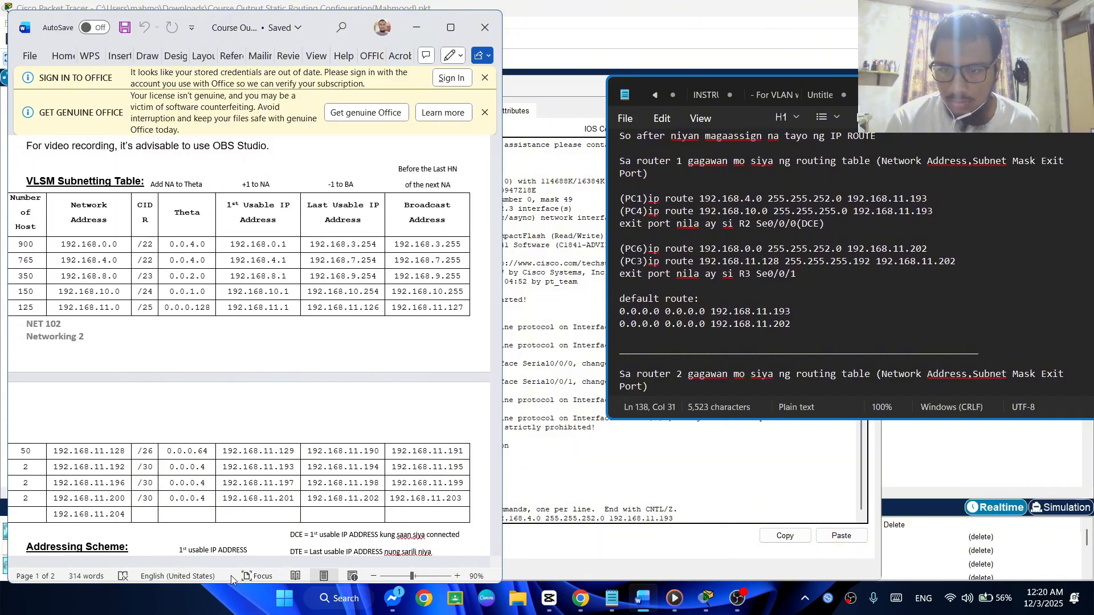
drag(238, 563, 215, 562)
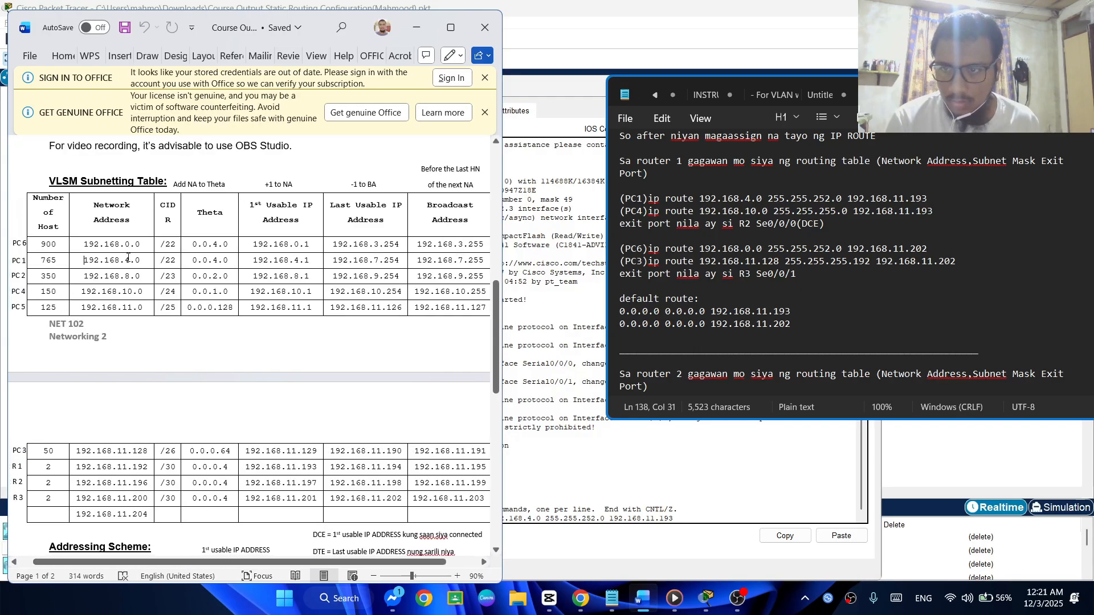
drag(82, 259, 142, 260)
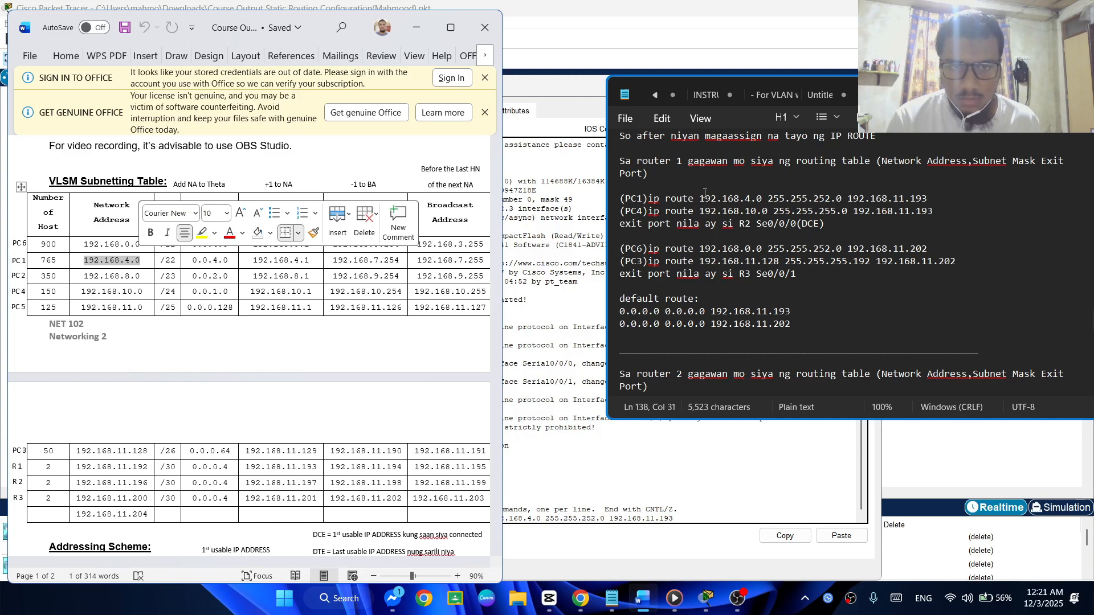
drag(700, 198, 765, 196)
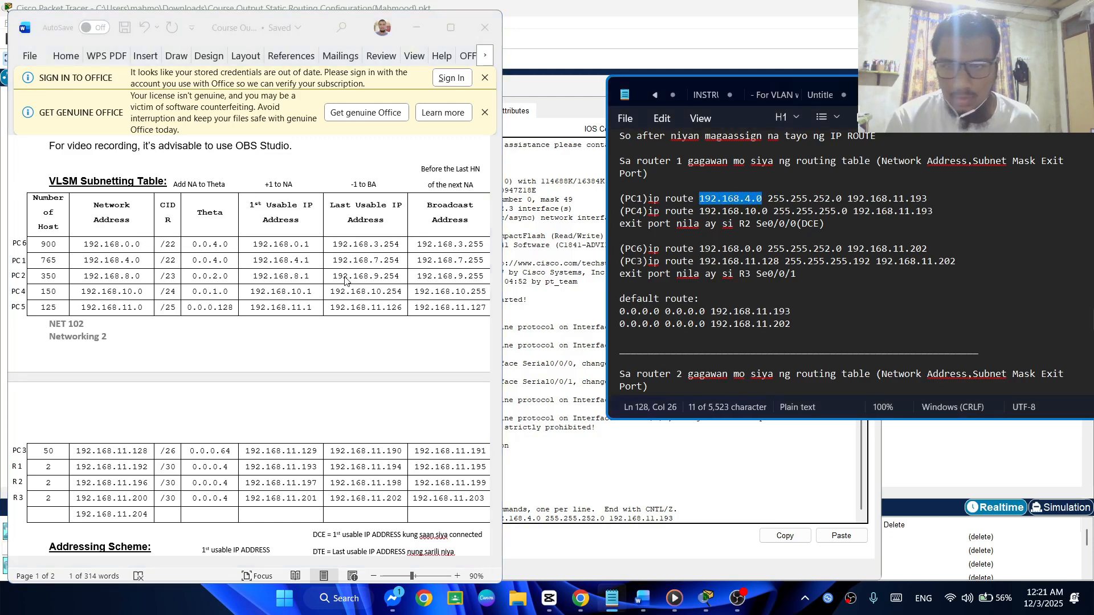
click(163, 262)
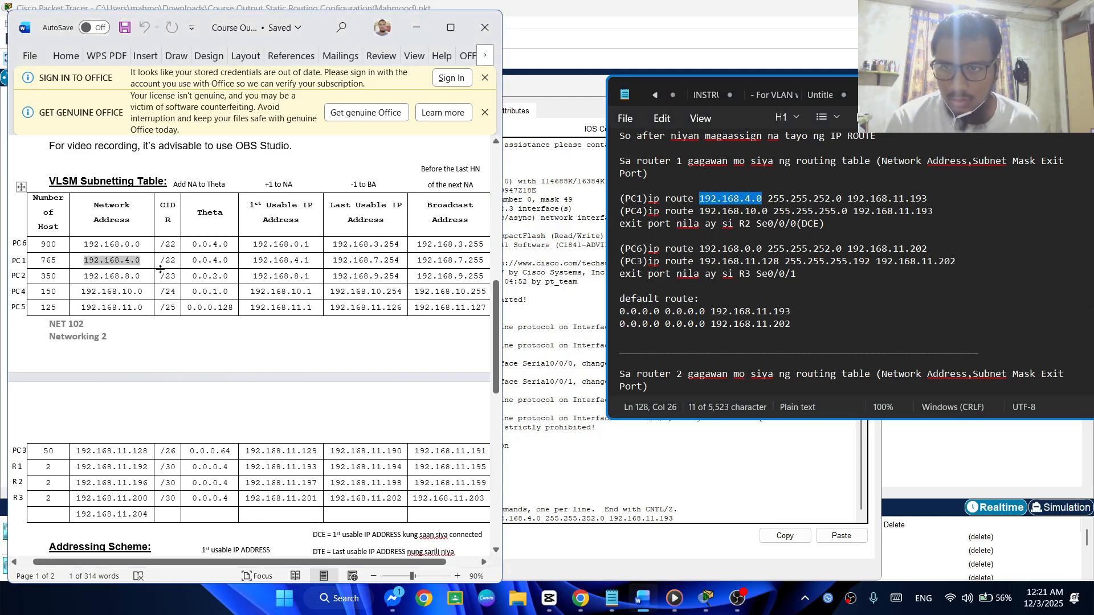
Check the PC1 route's subnet mask against R2's Fa0/0 row in the addressing scheme and examine its exit address in the notes
scroll(245, 349, down, 4)
scroll(239, 398, down, 1)
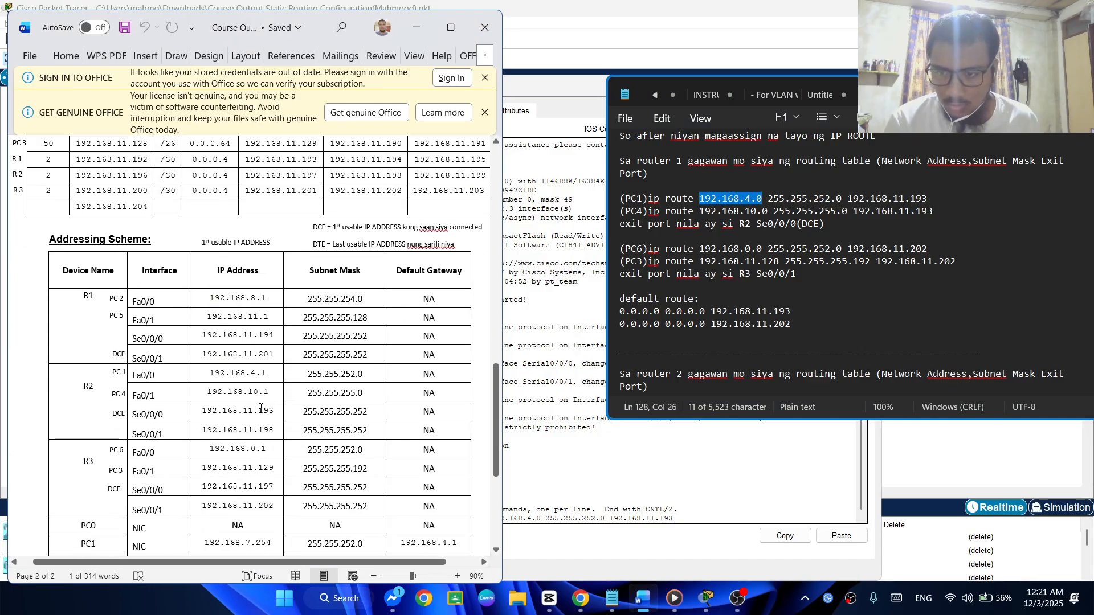
drag(306, 374, 365, 377)
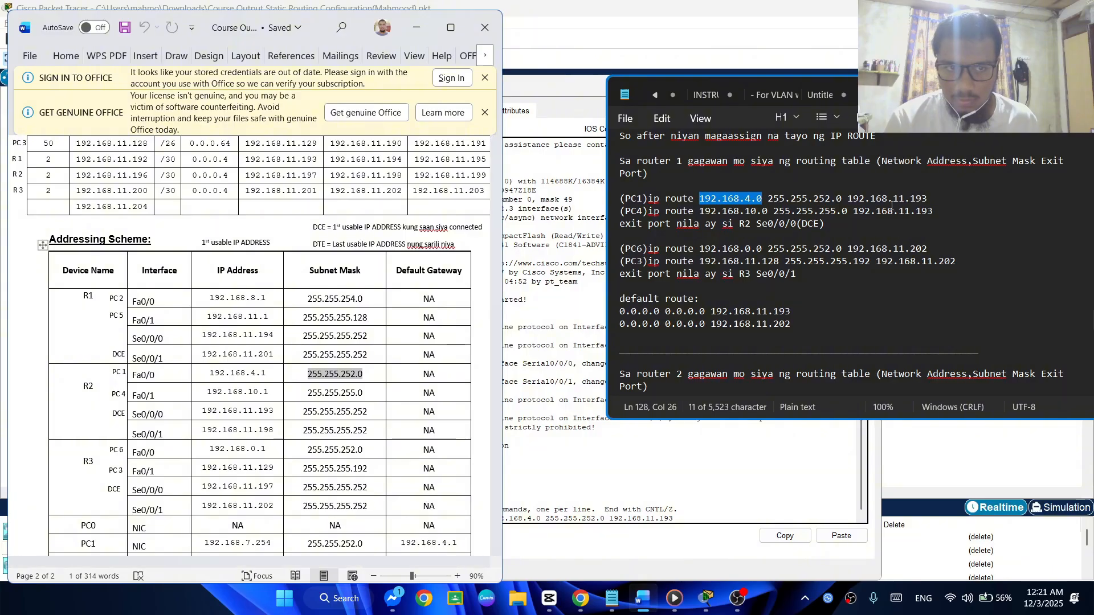
scroll(919, 198, up, 1)
scroll(935, 216, down, 2)
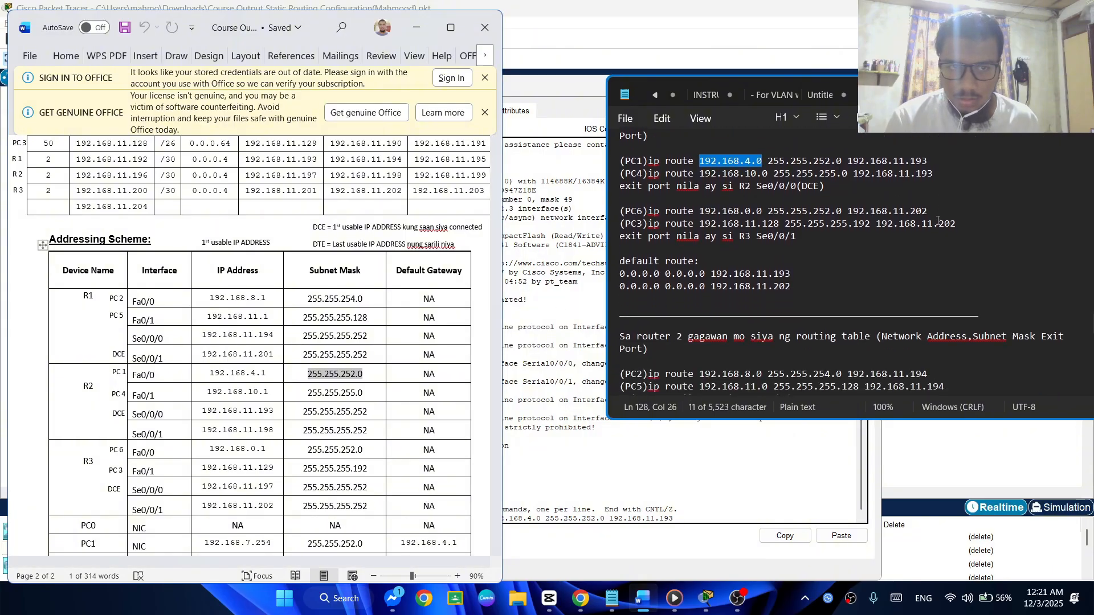
drag(949, 163, 847, 164)
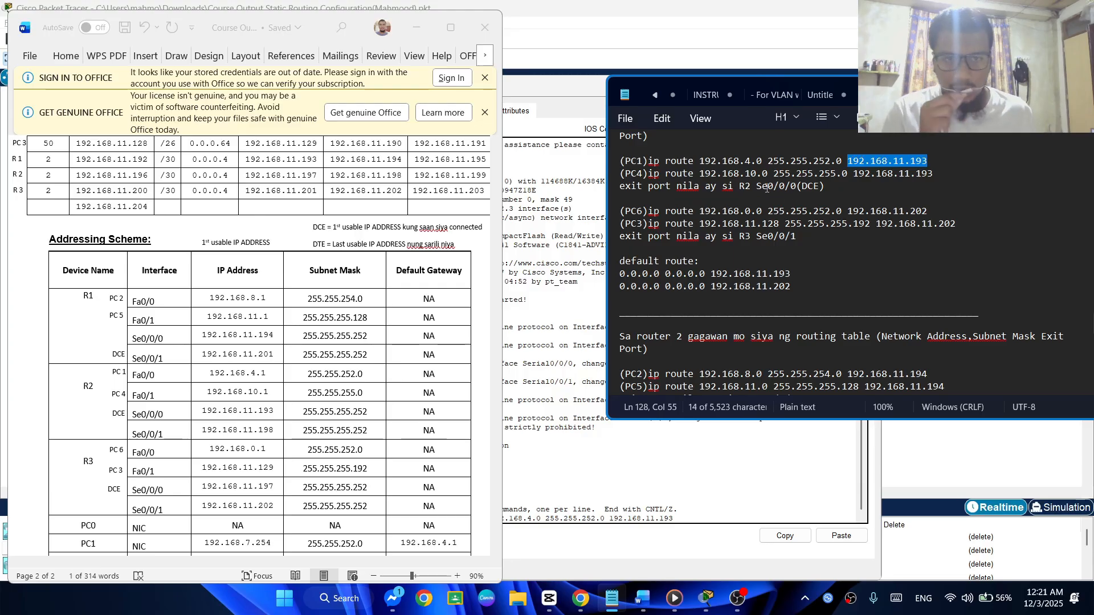
Trace the exit port to R2 Se0/0/0 in the network diagram, check its address in the addressing scheme, and return to R1's command line
scroll(266, 408, up, 1)
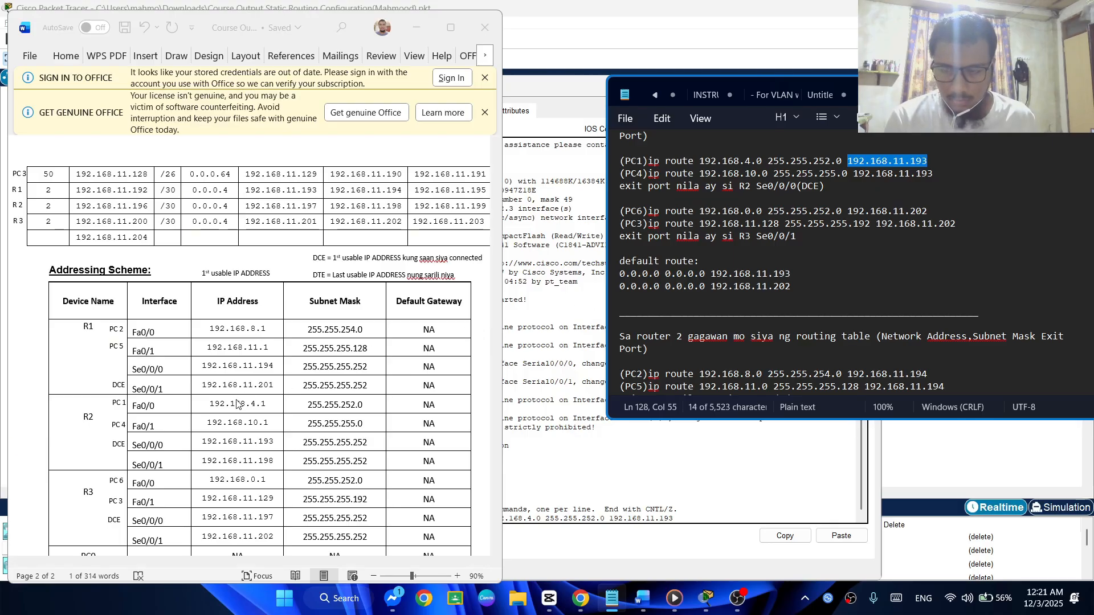
scroll(234, 392, up, 2)
scroll(234, 392, up, 7)
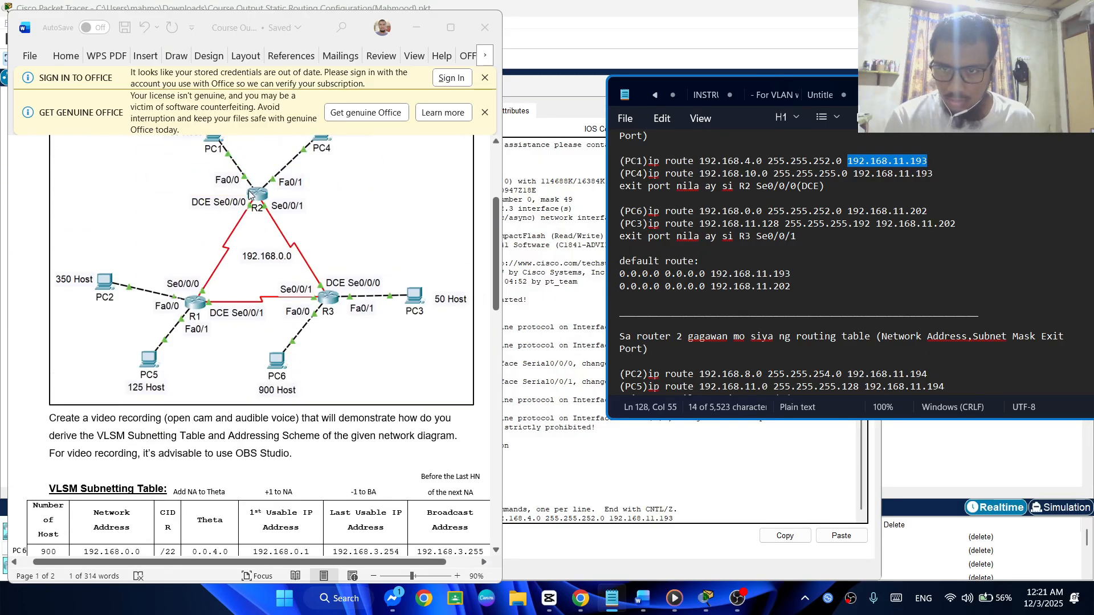
scroll(222, 252, down, 1)
scroll(222, 252, down, 10)
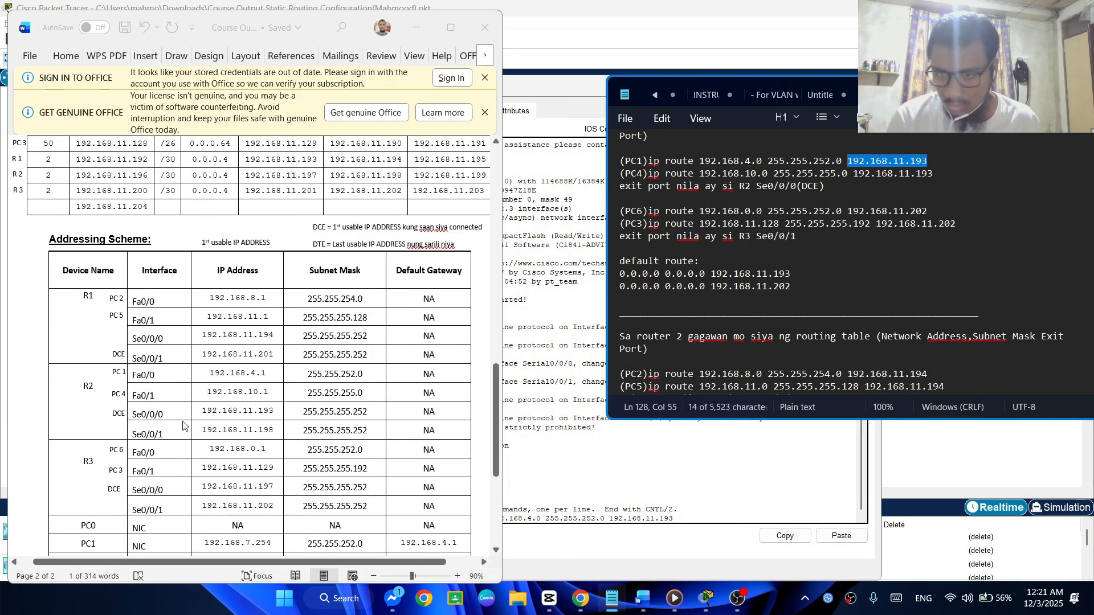
drag(203, 413, 269, 411)
click(269, 415)
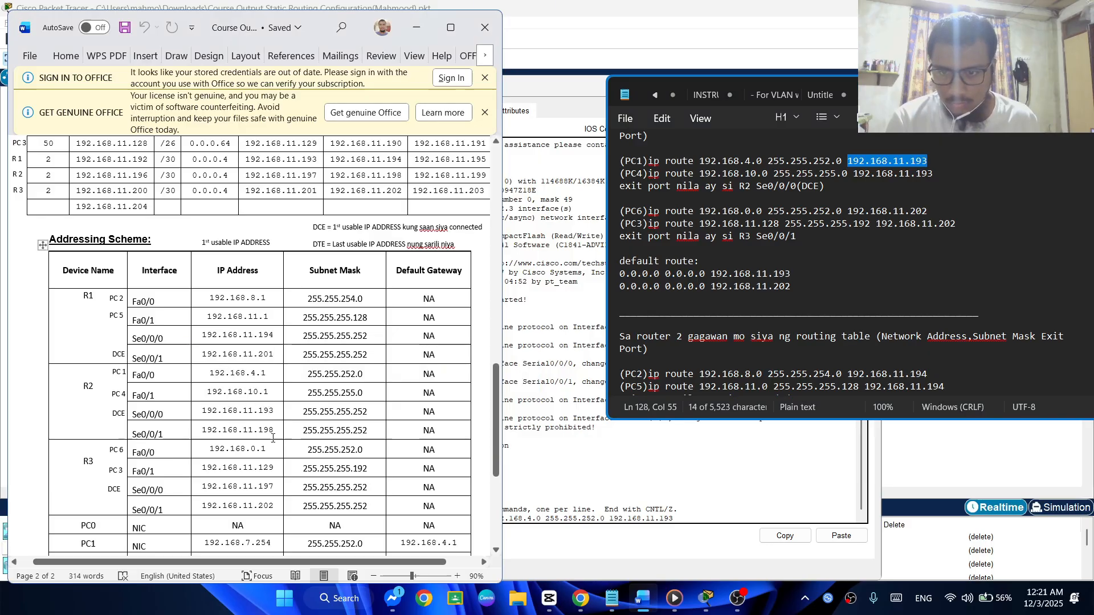
click(544, 497)
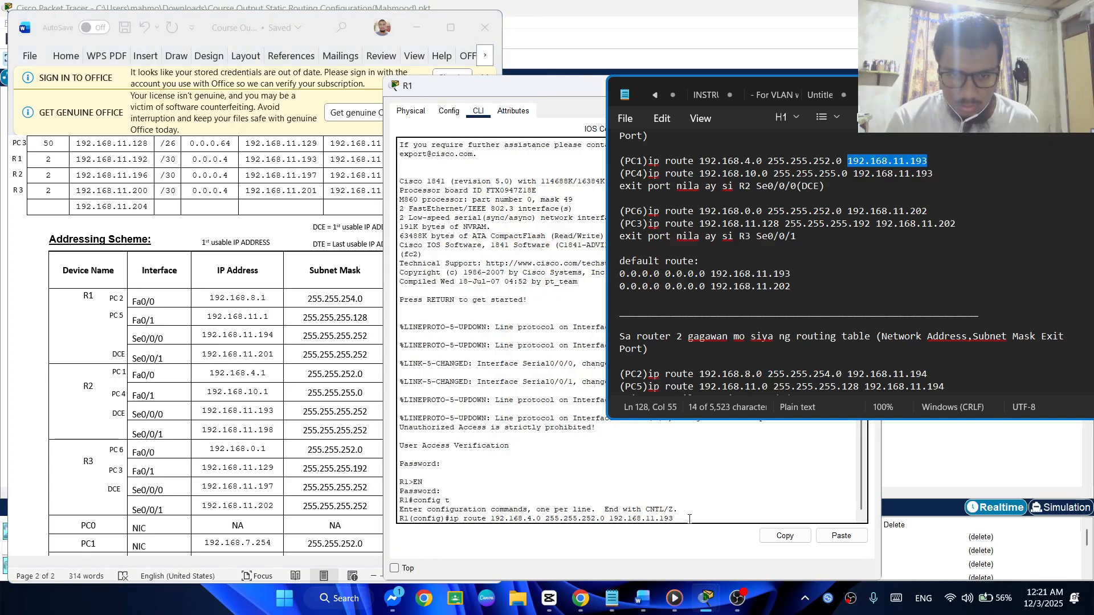
Submit R1's PC1 route and add PC4's static route: ip route 192.168.10.0 255.255.255.0 192.168.11.193
key(Return)
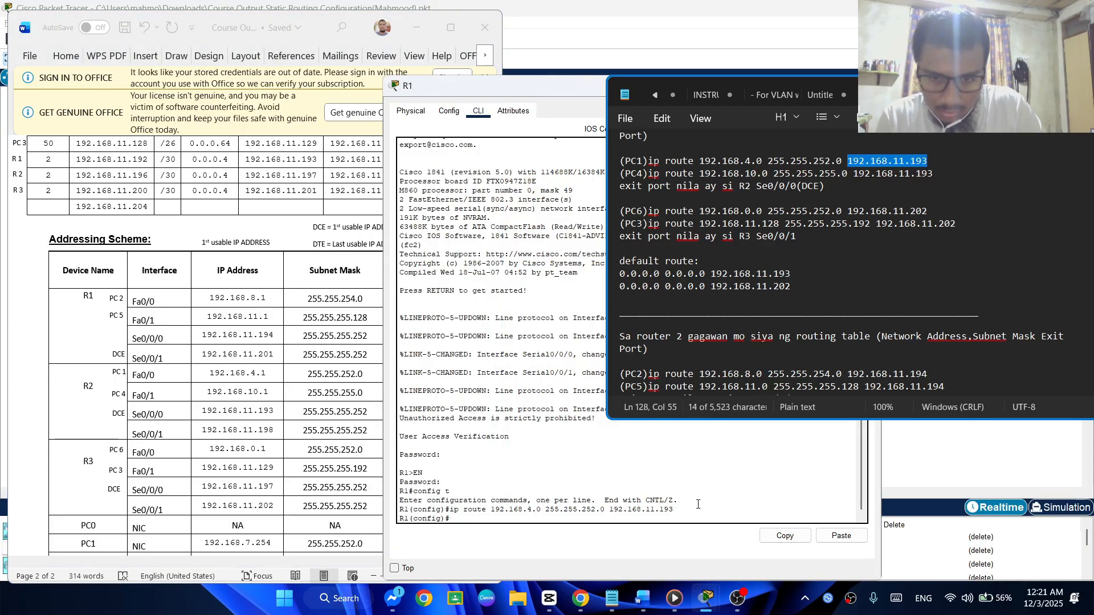
key(Up)
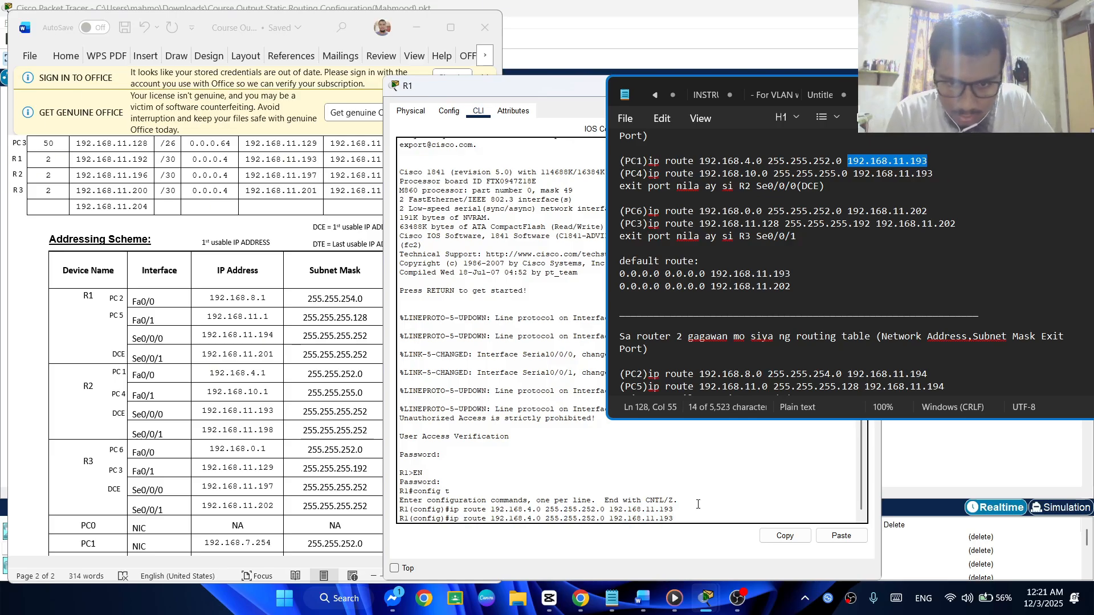
key(Left)
key(Left)
key(Left)
key(Left)
key(Left)
key(Left)
key(Left)
key(Left)
key(Left)
key(Left)
key(Left)
key(Left)
key(Left)
key(Left)
key(Left)
key(Left)
key(Left)
key(Left)
key(Left)
key(Left)
key(BackSpace)
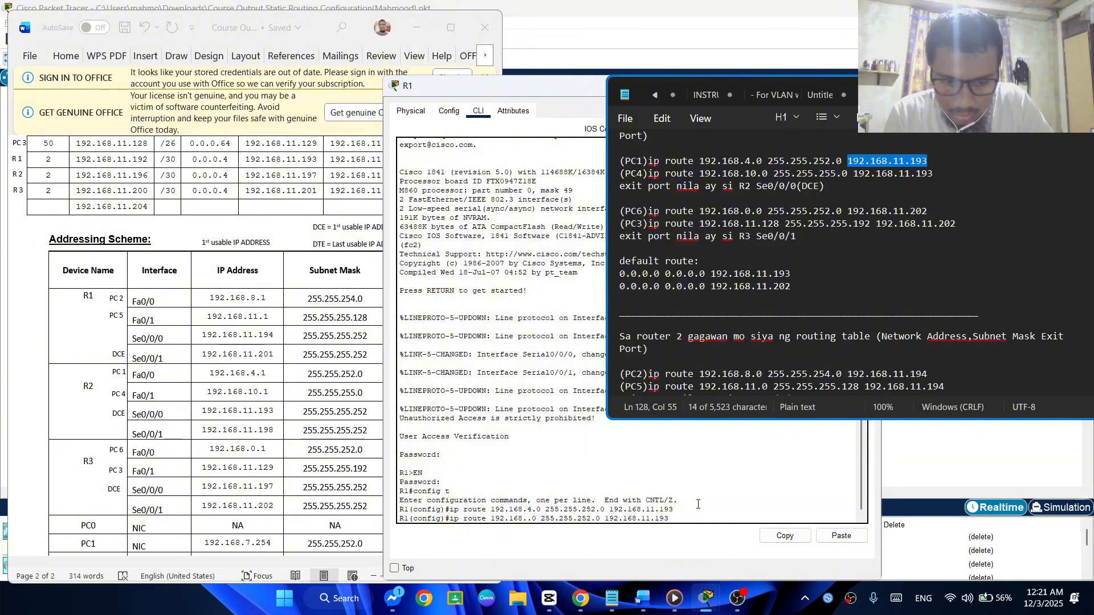
text(10)
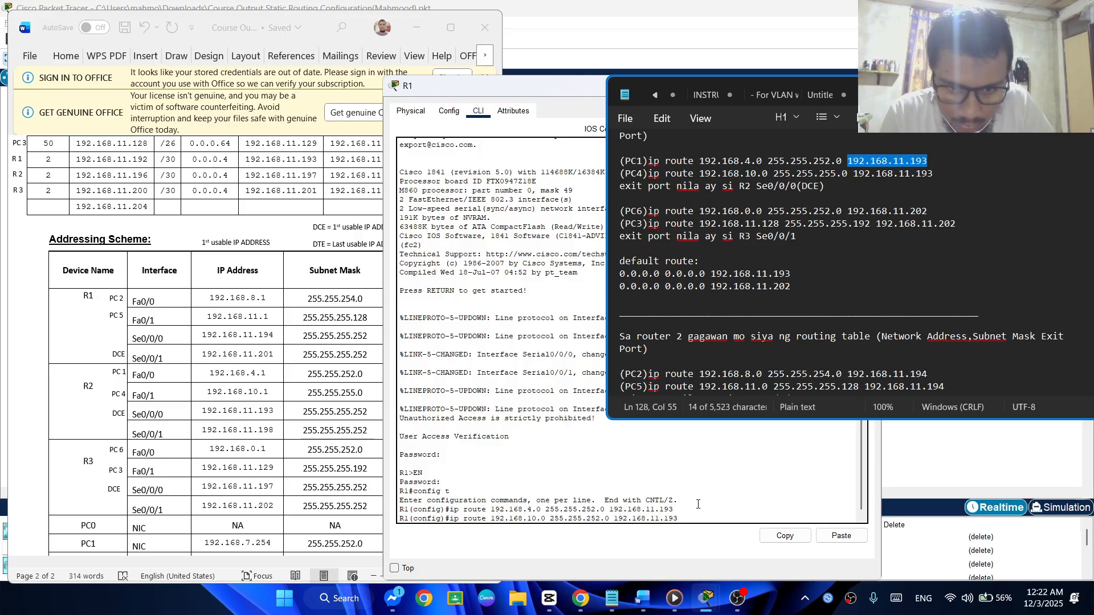
key(BackSpace)
text(5)
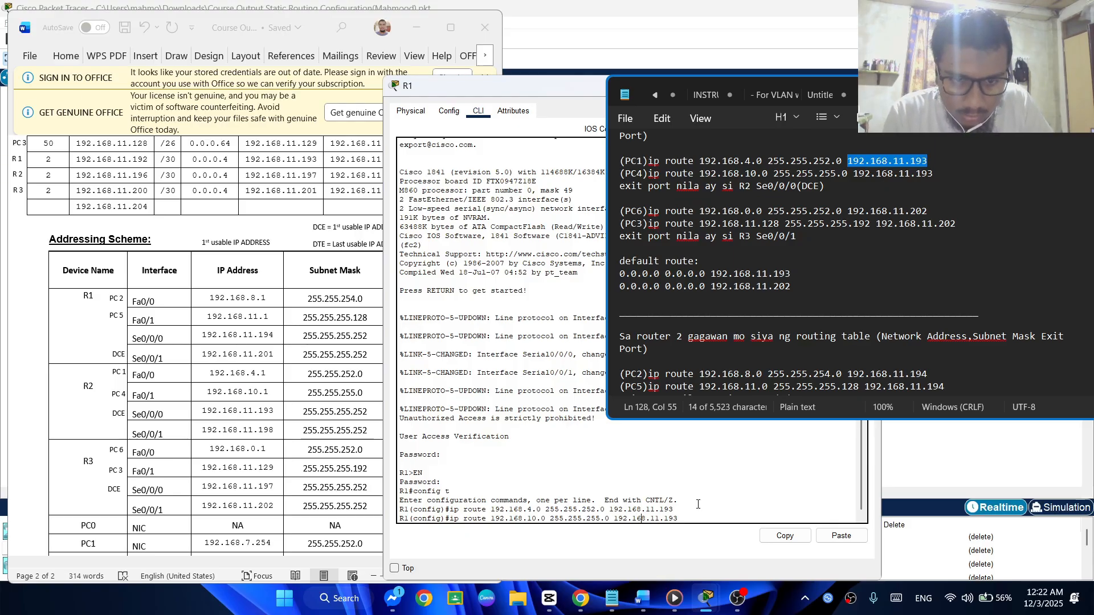
key(Return)
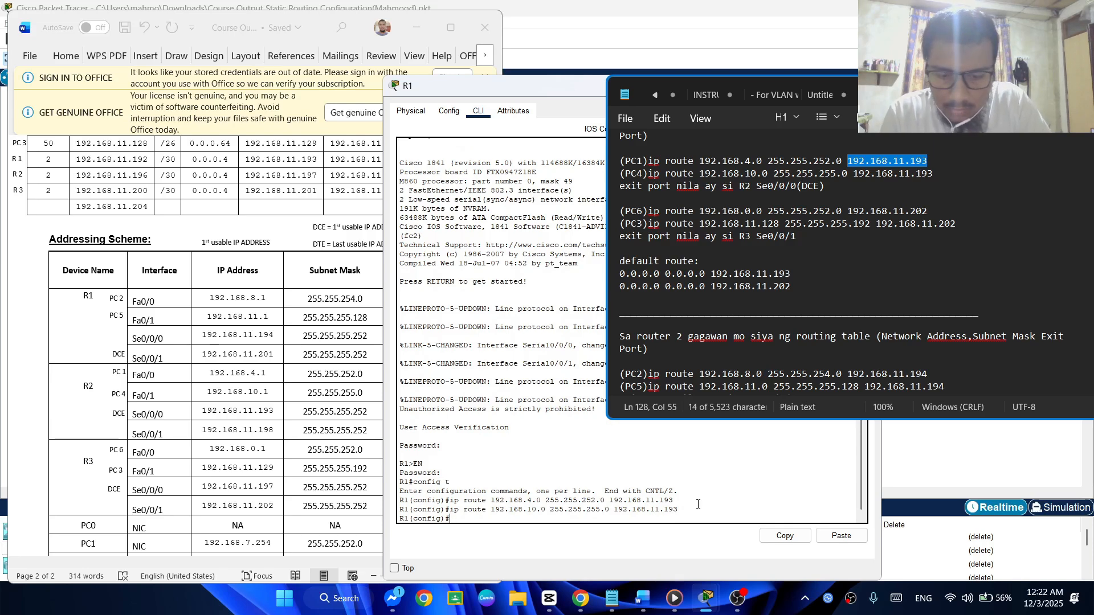
Begin R1's static route for PC6 from the previous route command, with network 192.168.0.0 and mask 255.255.252.0
text(ip ro)
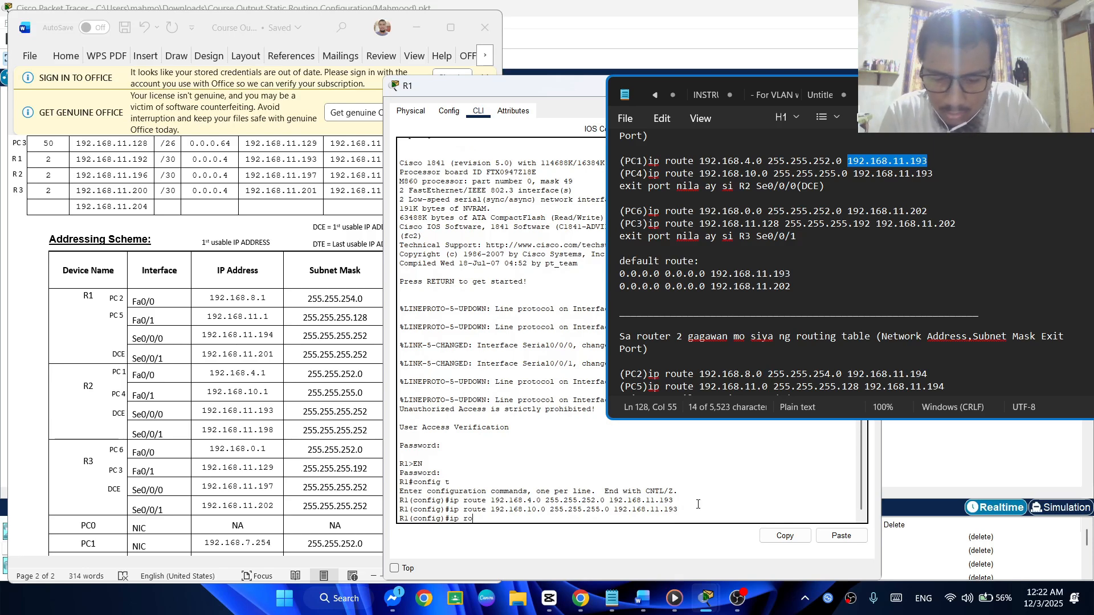
text(ute)
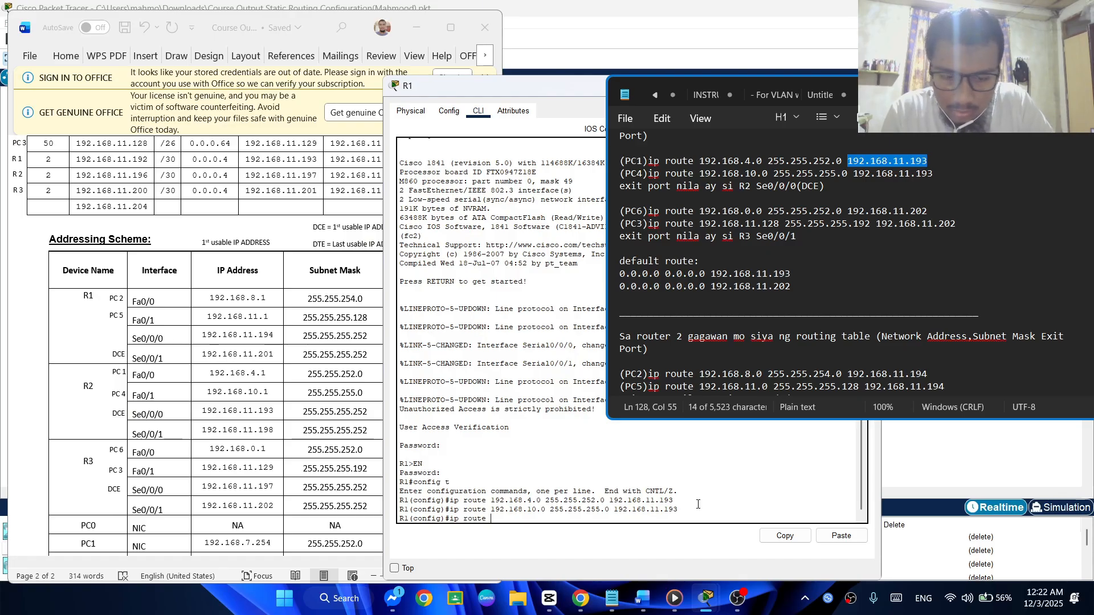
key(Up)
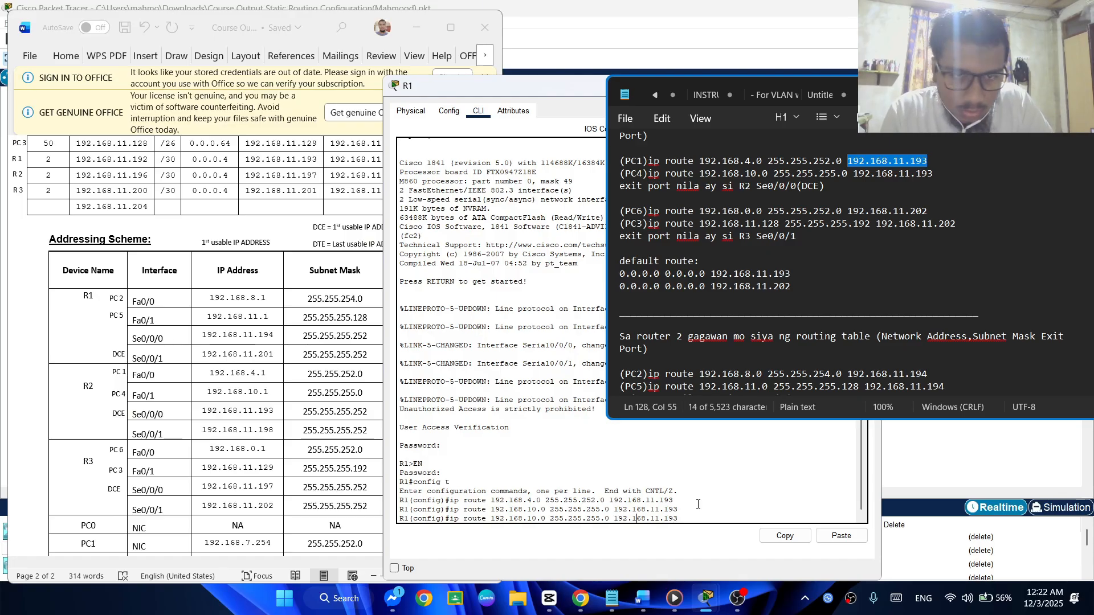
key(Left)
key(Left)
key(Left)
key(Left)
key(Left)
key(Left)
key(Left)
key(Left)
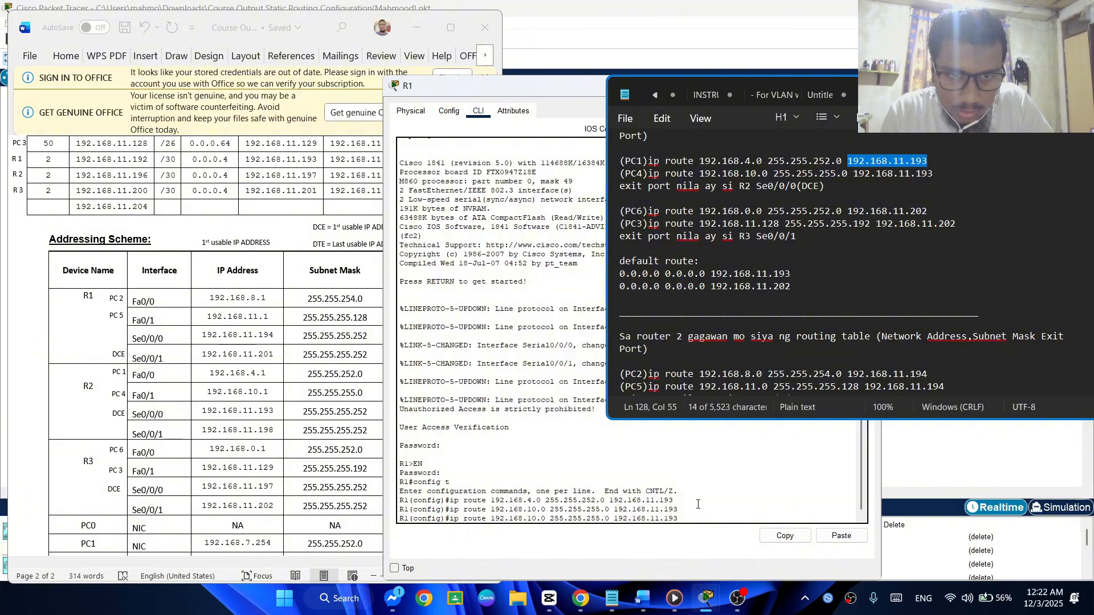
key(Left)
key(Left)
key(Left)
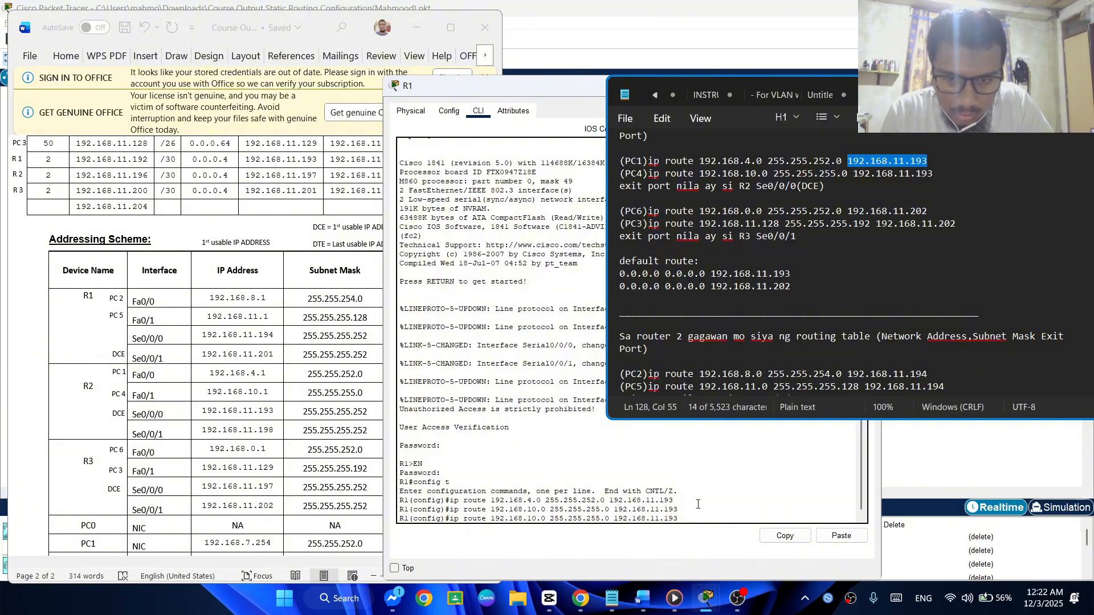
key(BackSpace)
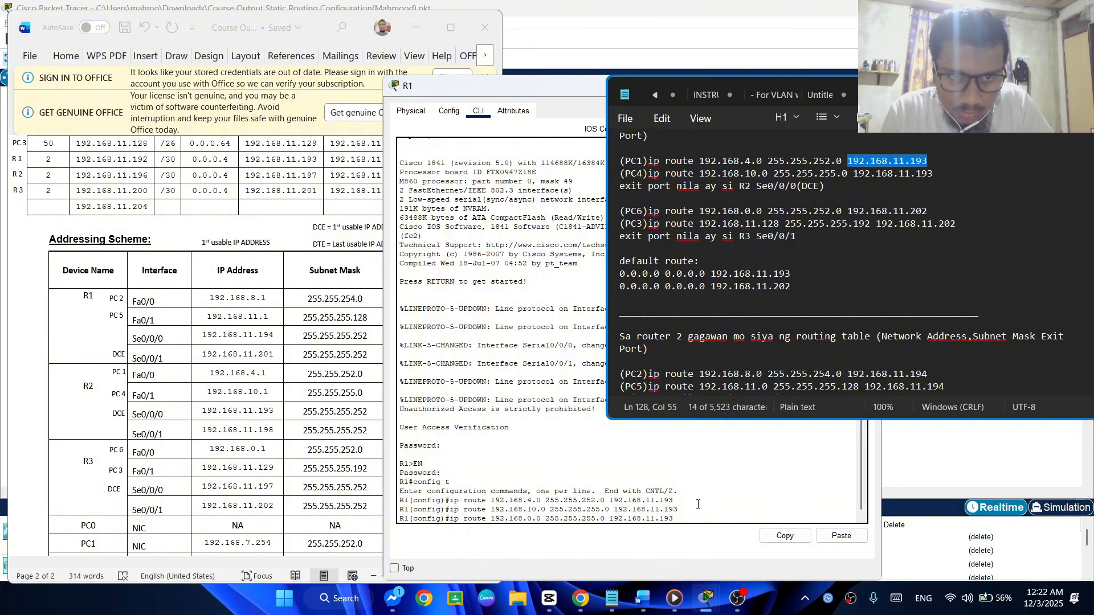
key(BackSpace)
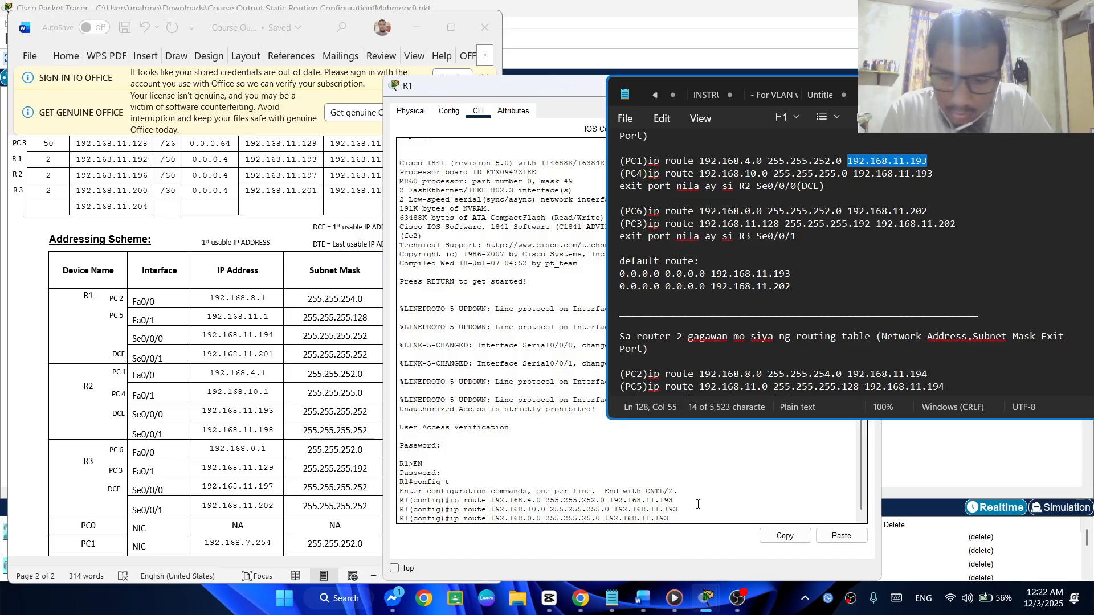
text(2)
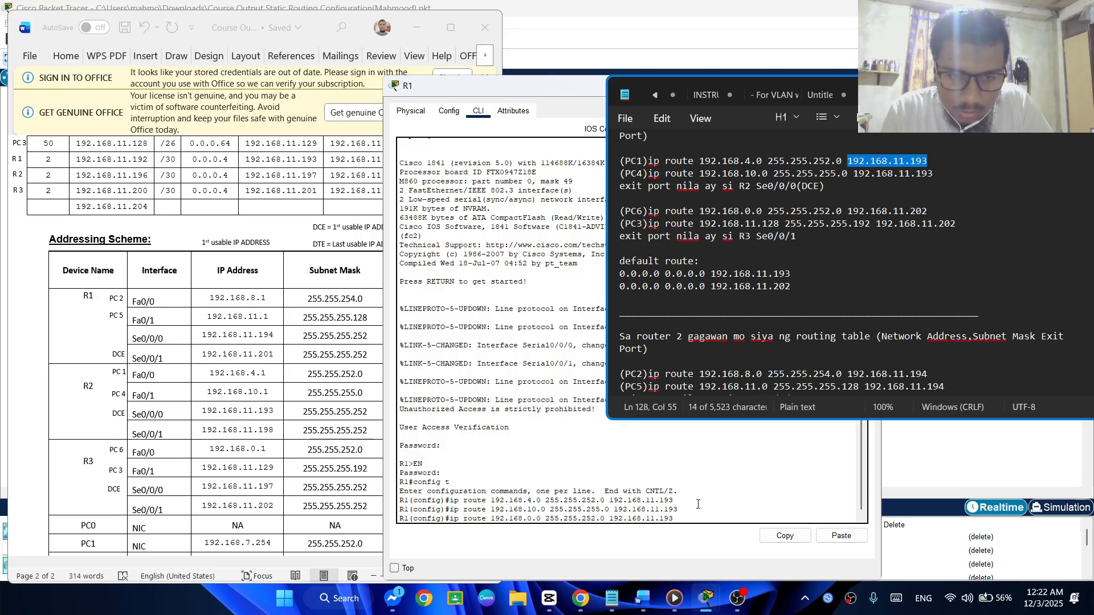
Set the next-hop address of the PC6 route to 192.168.11.202
key(BackSpace)
key(BackSpace)
key(BackSpace)
text(202)
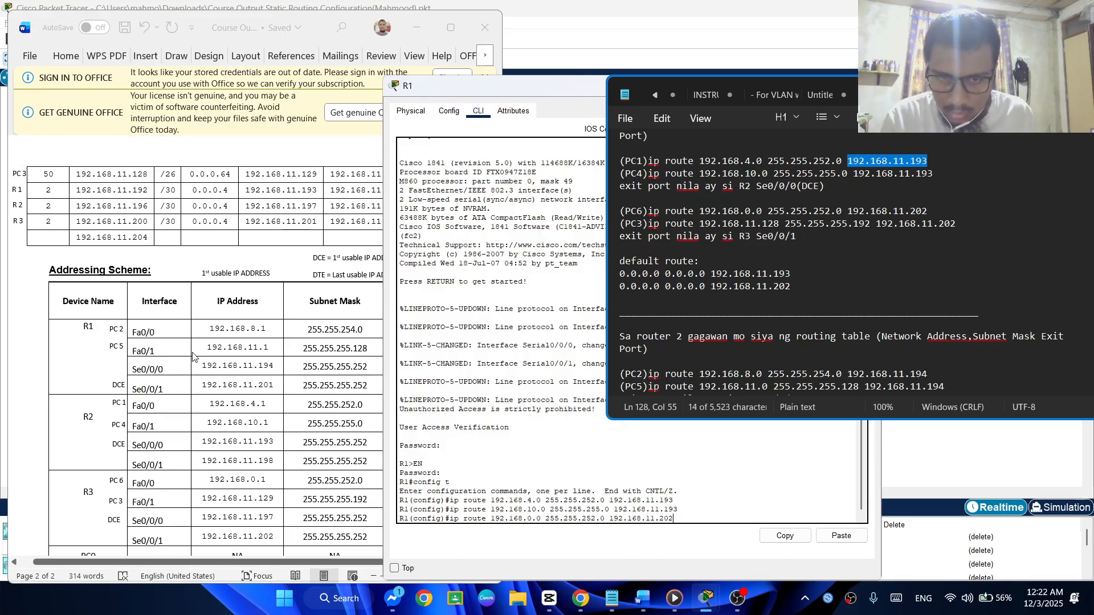
Check PC6's network address in the VLSM subnetting table, and compare R3's Fa0/0 subnet mask with the PC6 route in the notes
scroll(180, 349, up, 1)
scroll(125, 256, up, 5)
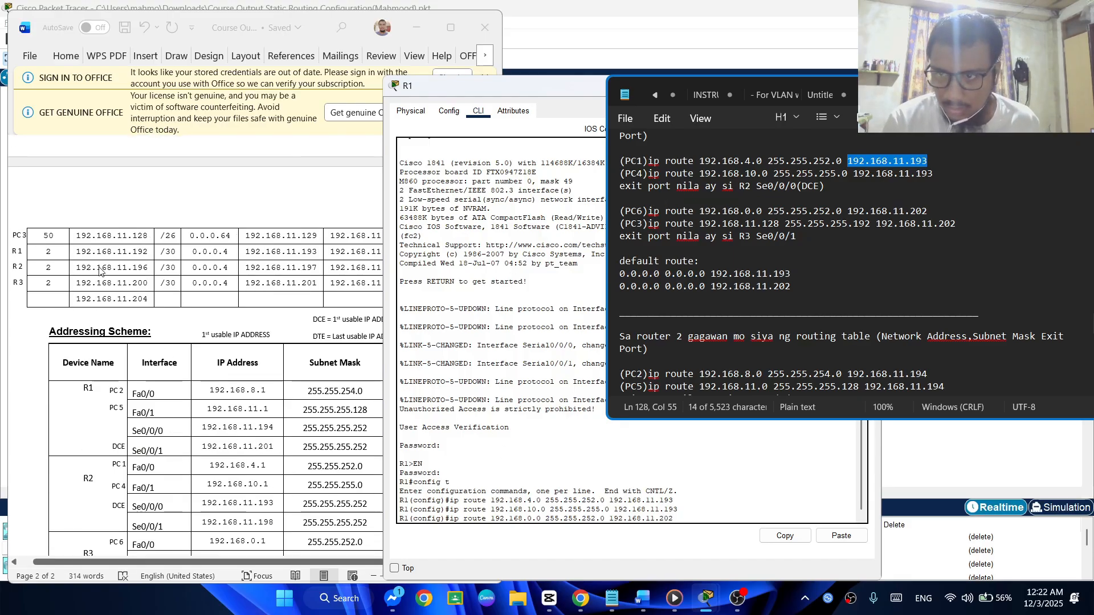
scroll(126, 256, up, 4)
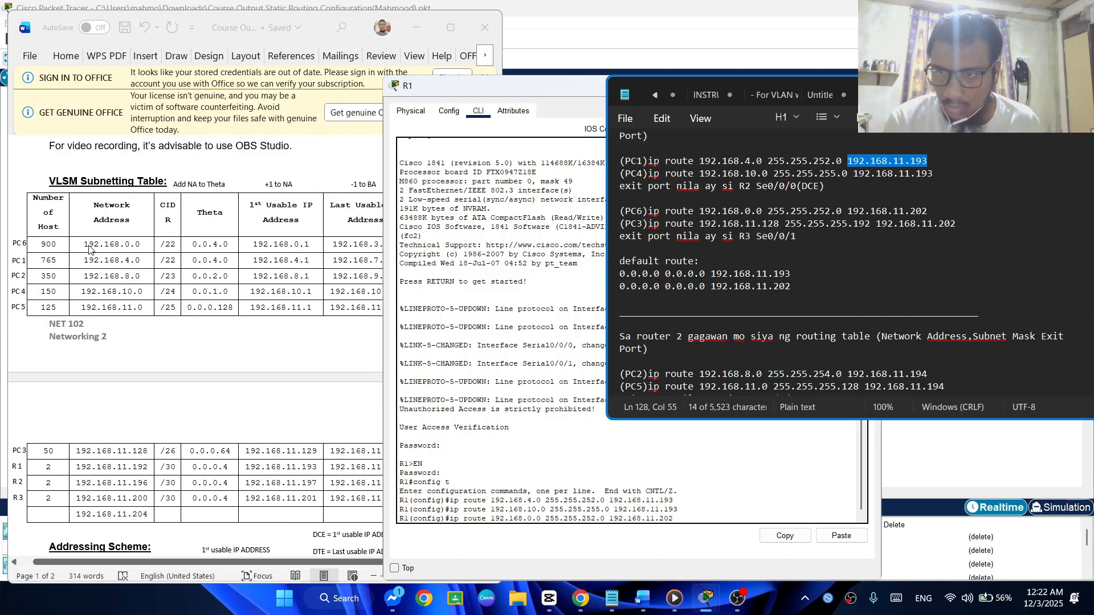
click(84, 246)
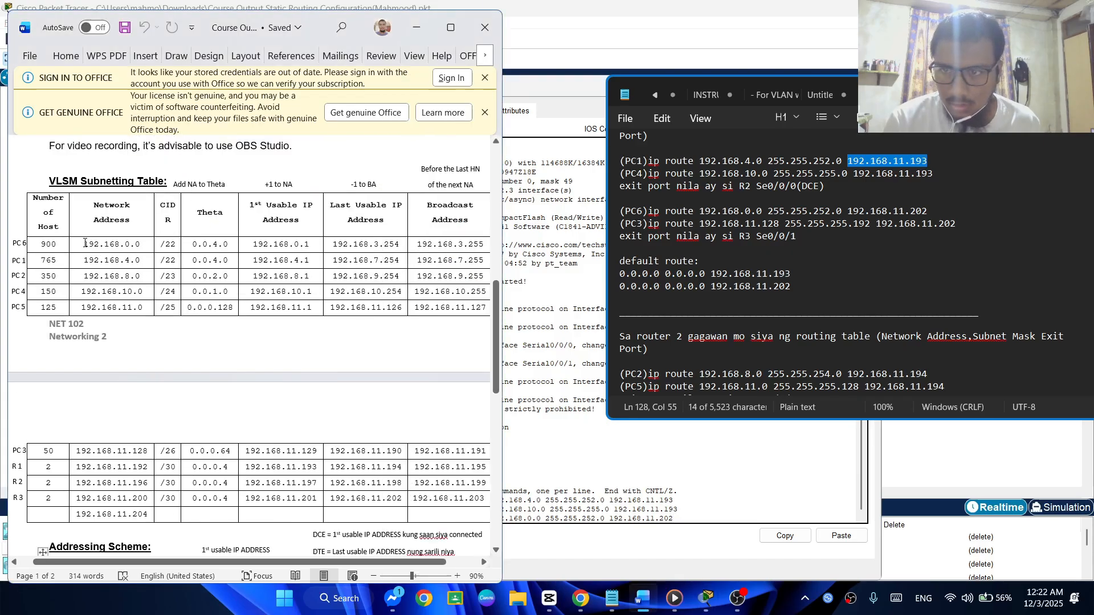
drag(84, 244, 175, 244)
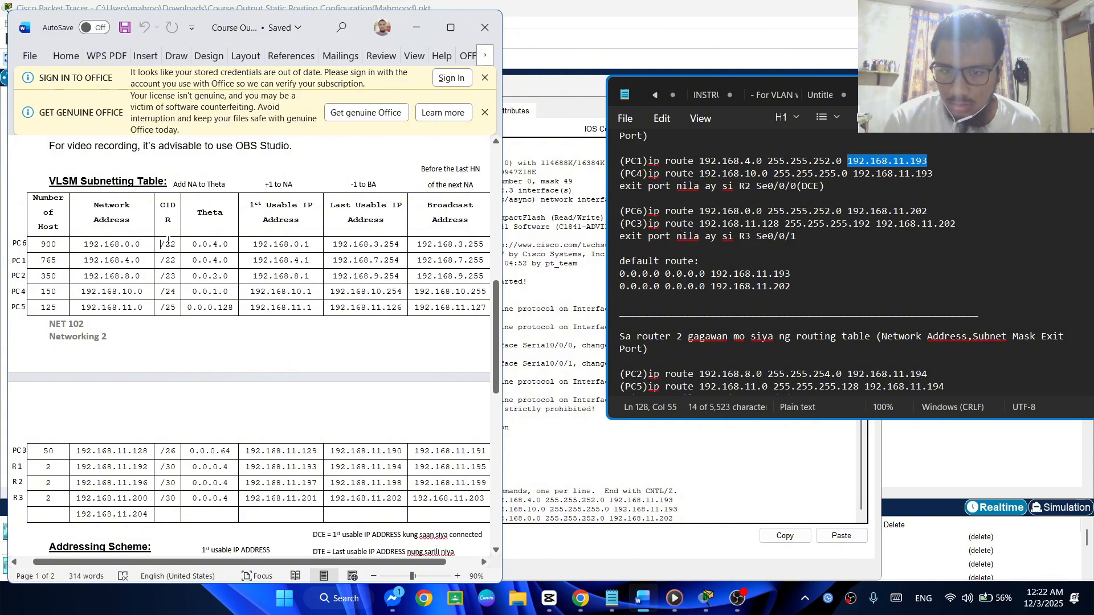
scroll(231, 364, down, 4)
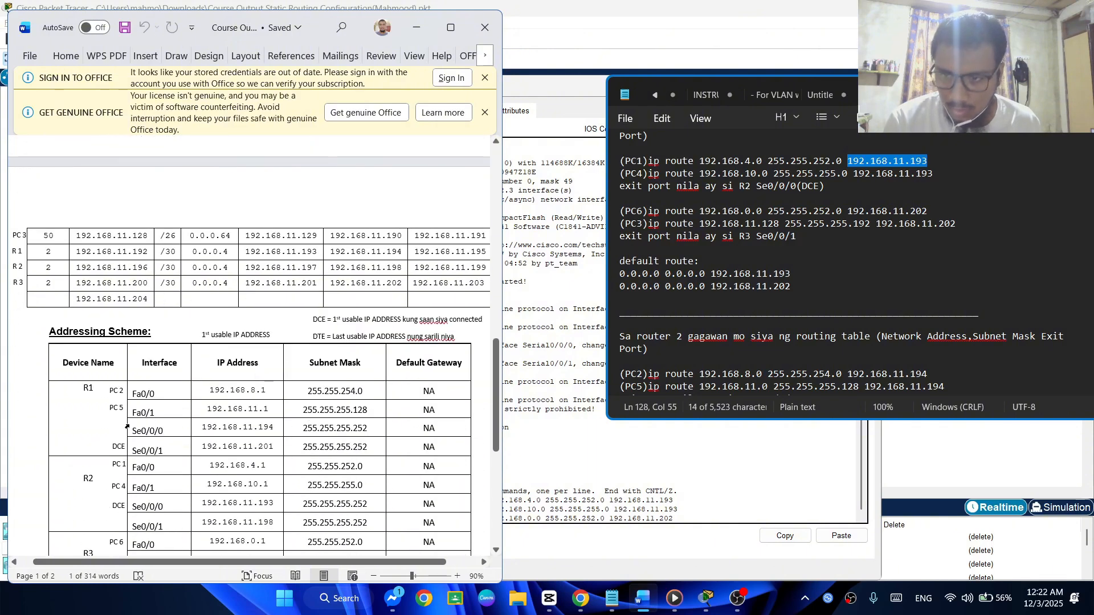
double_click(328, 539)
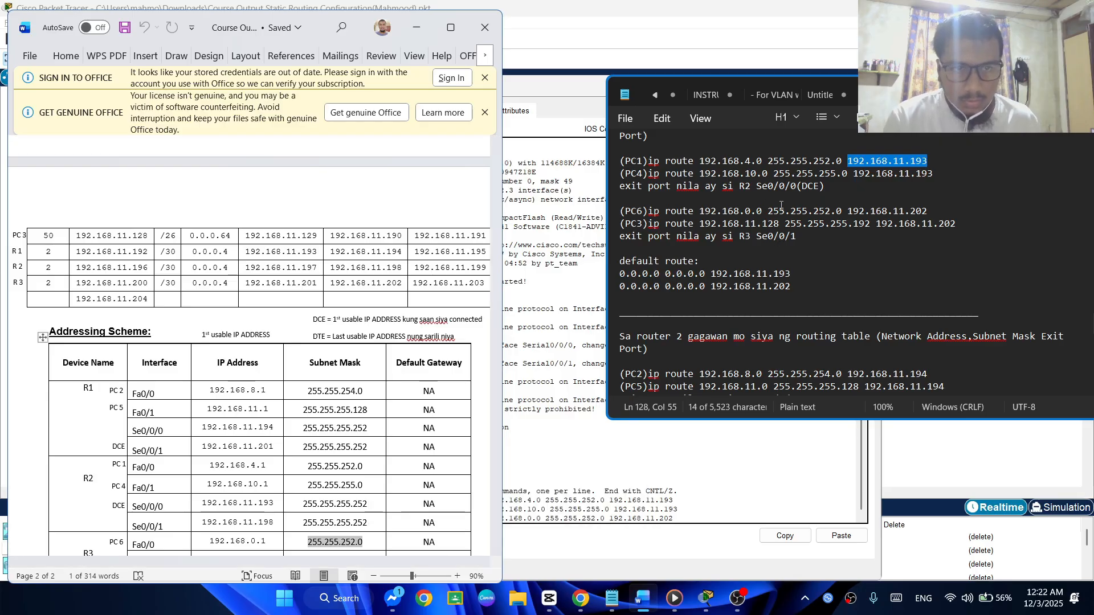
drag(762, 210, 849, 212)
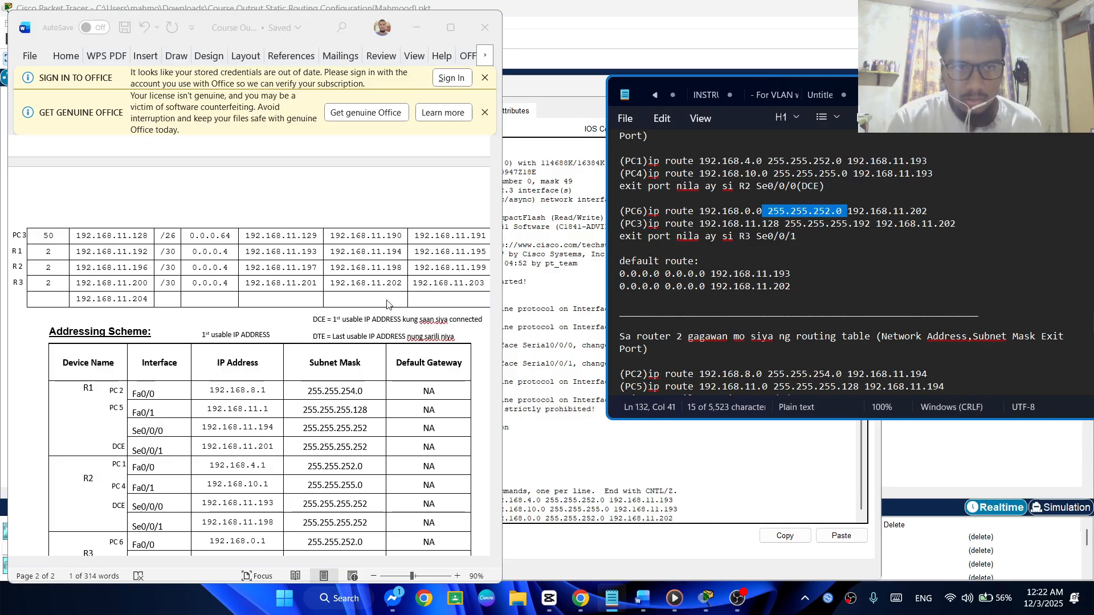
Switch to the Packet Tracer topology to examine the R1–R3 link for PC6's exit port, and return to R1's command line
scroll(280, 444, up, 2)
scroll(280, 444, up, 7)
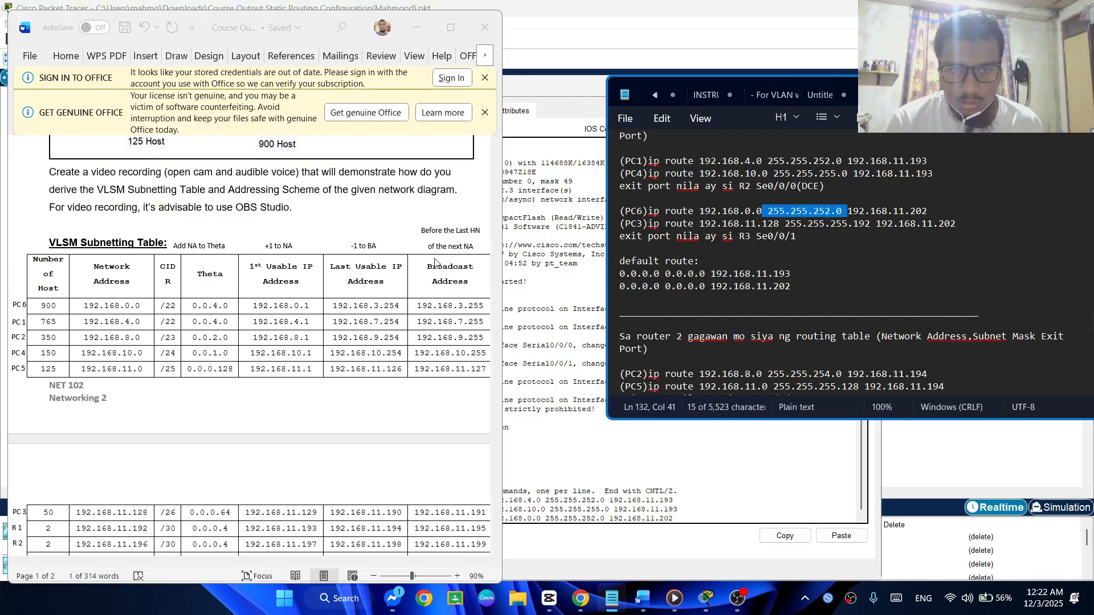
click(617, 55)
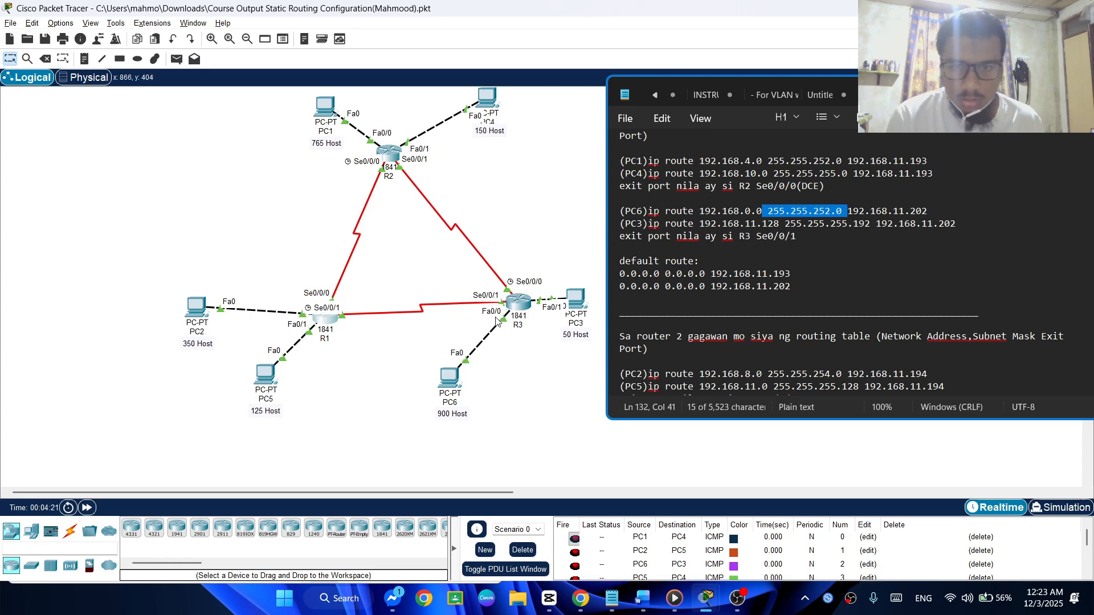
key(alt+Tab)
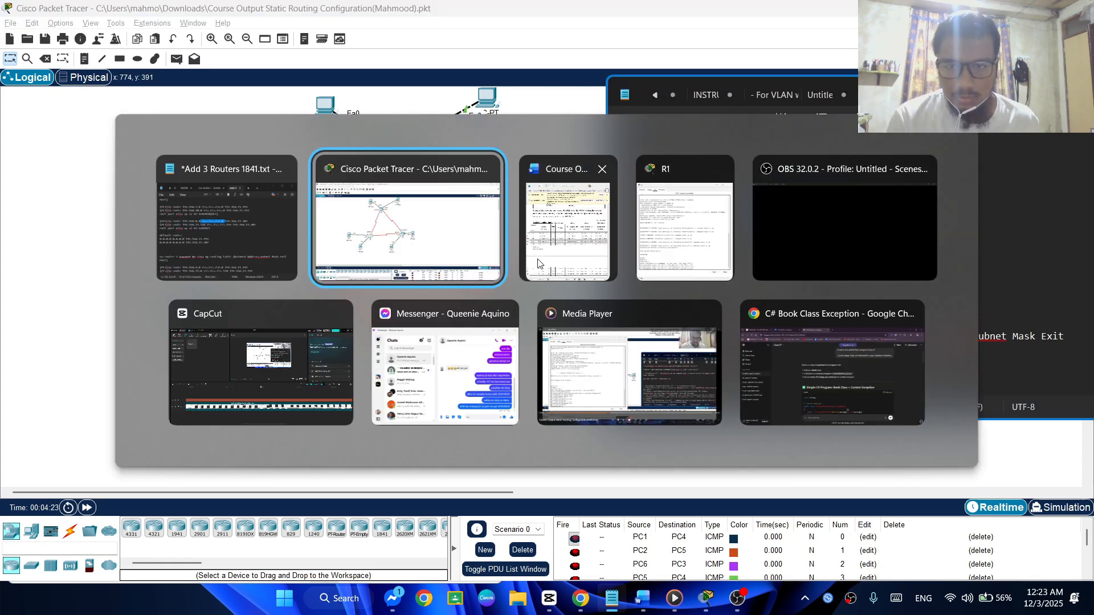
click(552, 262)
key(alt+Tab)
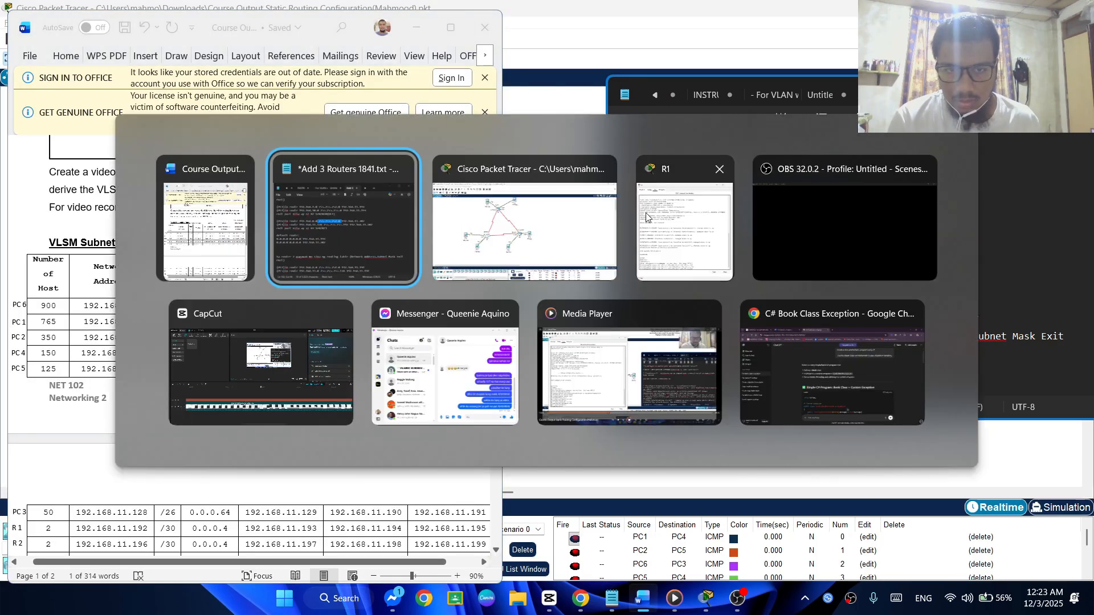
click(673, 221)
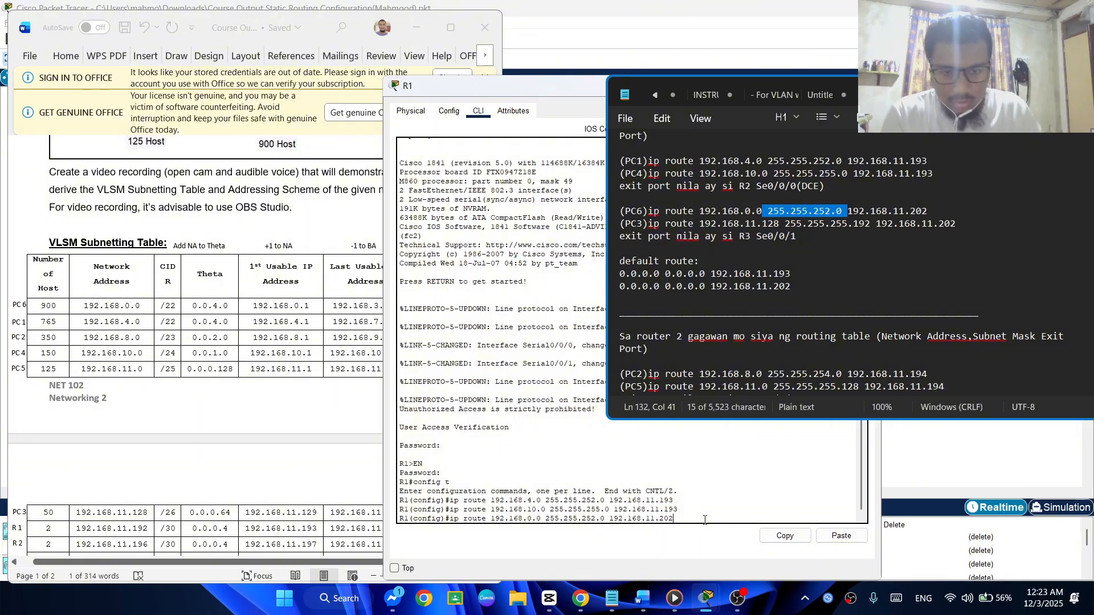
Submit the PC6 route and reuse it for PC3's static route, setting the network address to 192.168.11.128
key(Return)
key(Up)
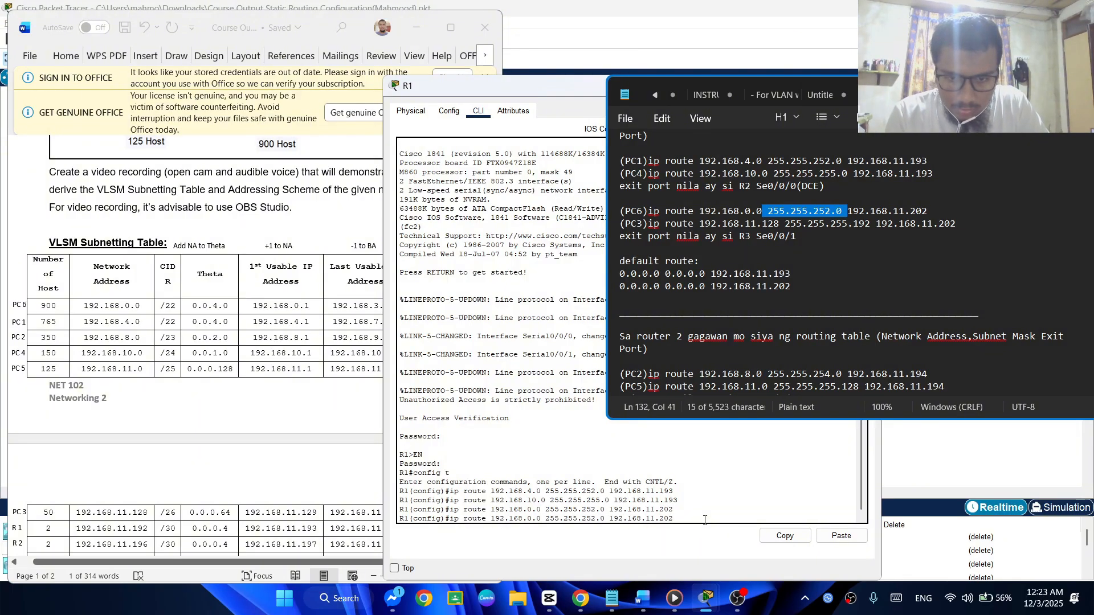
key(BackSpace)
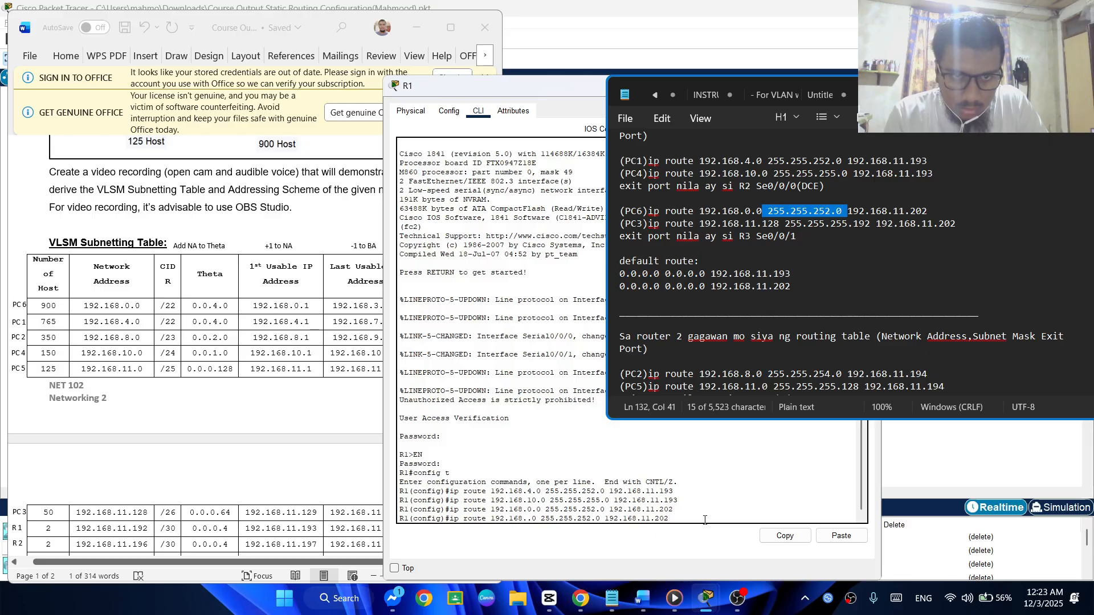
text(11)
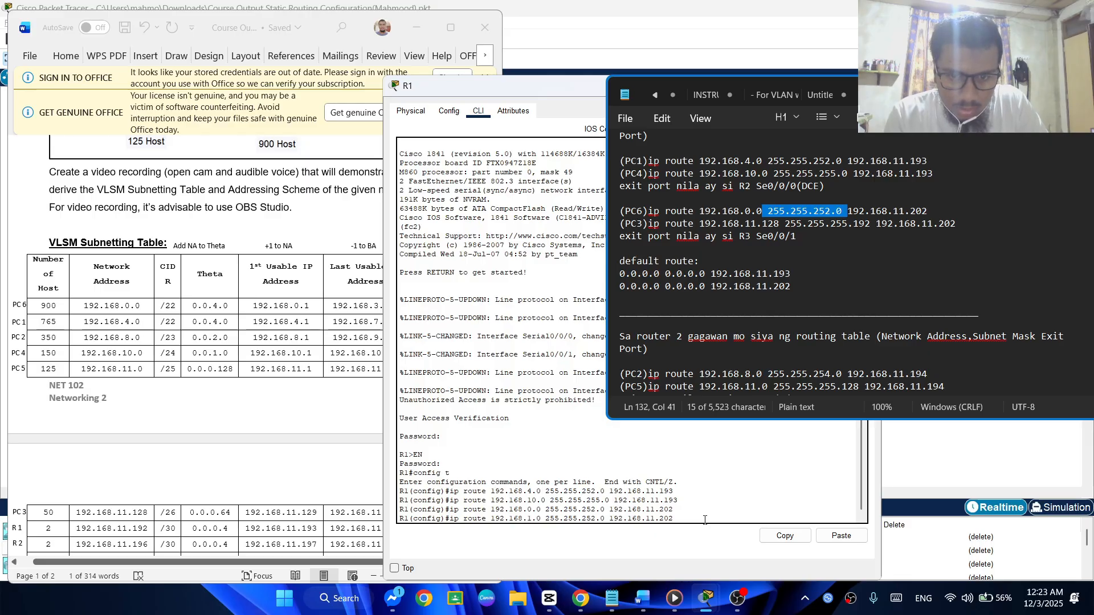
key(Right)
key(Right)
key(BackSpace)
text(128)
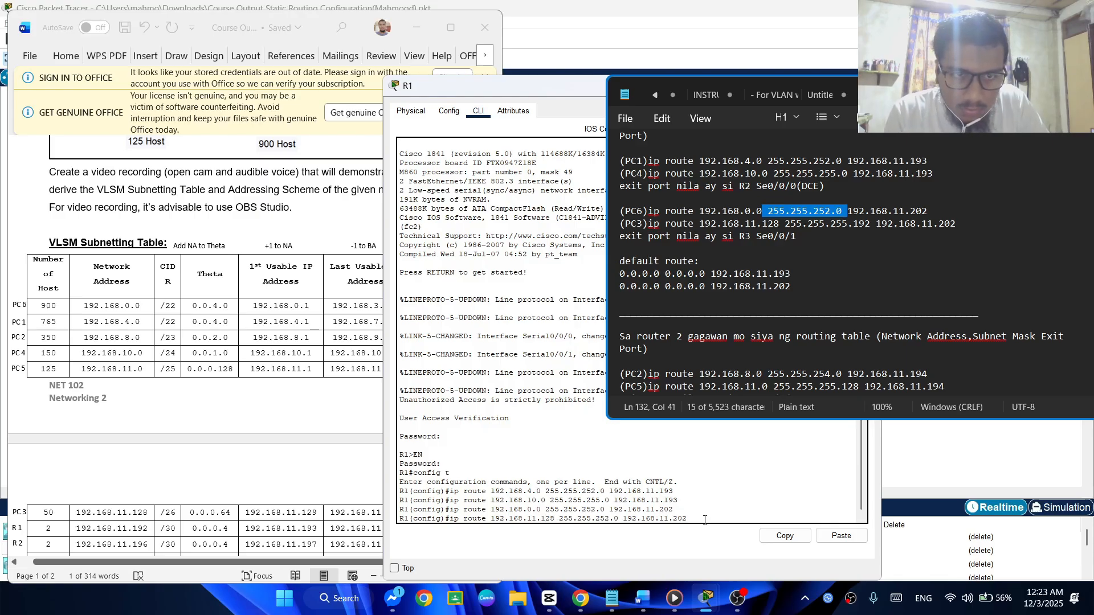
Set the subnet mask of the PC3 route to 255.255.255.192
key(Right)
key(Right)
key(Right)
key(Right)
key(Right)
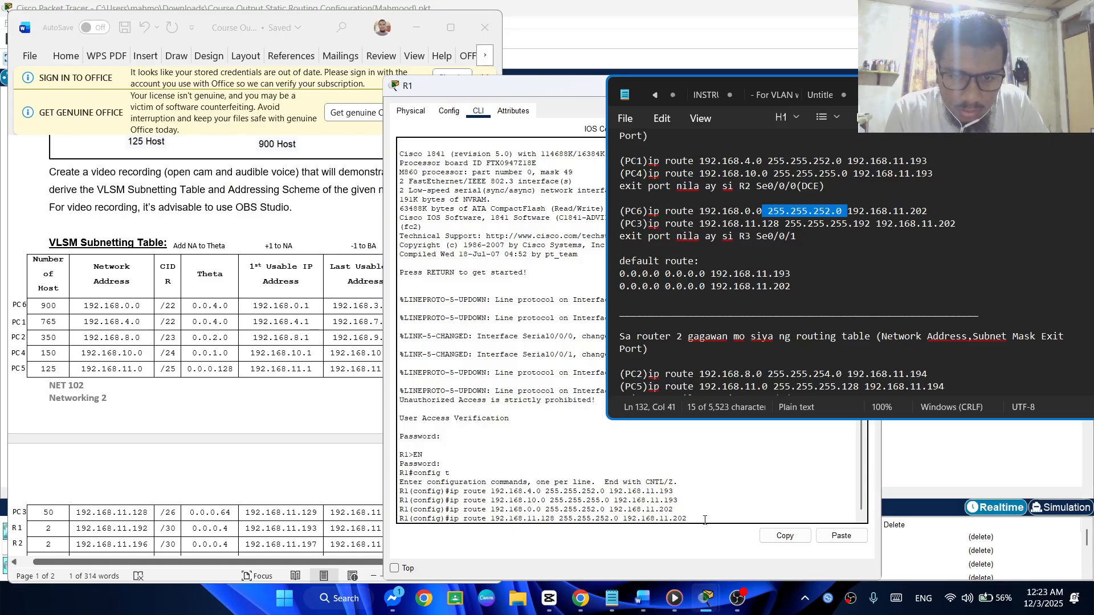
key(BackSpace)
text(5)
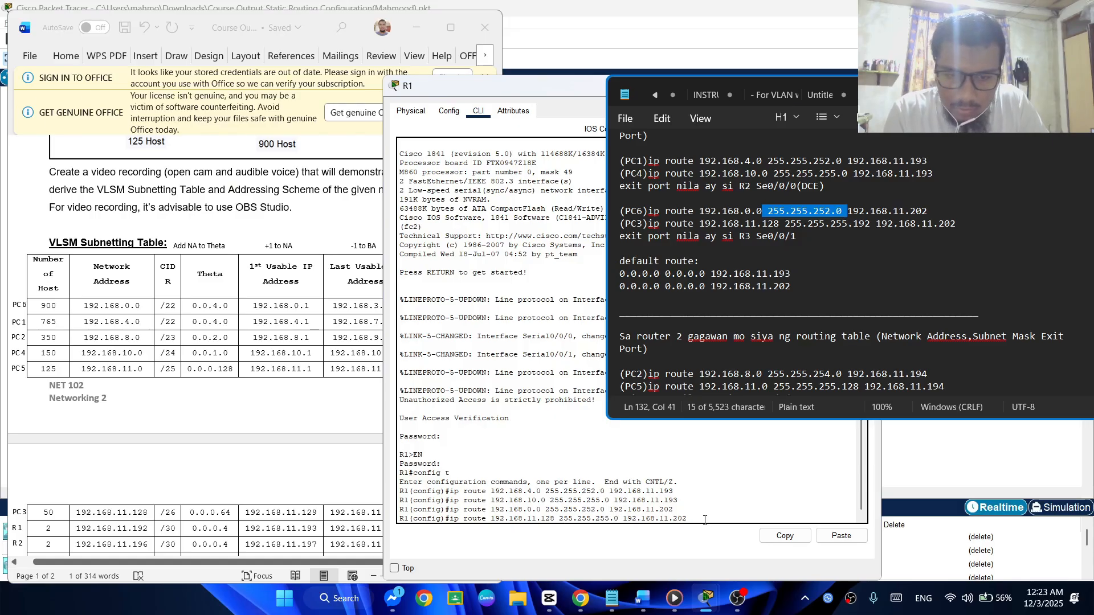
key(Right)
key(Right)
key(Right)
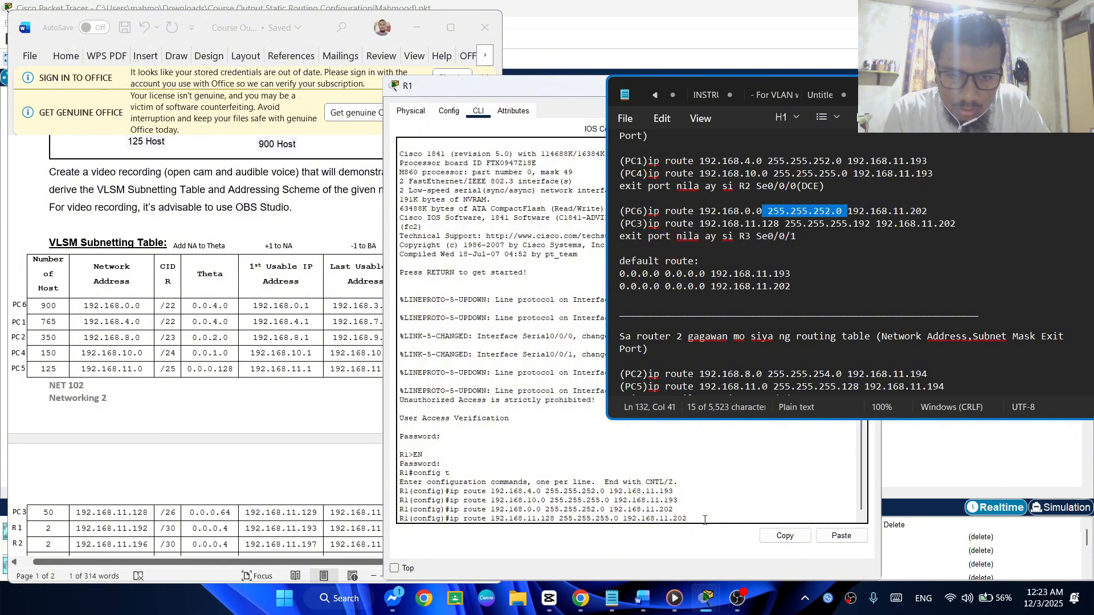
key(Left)
key(BackSpace)
text(192)
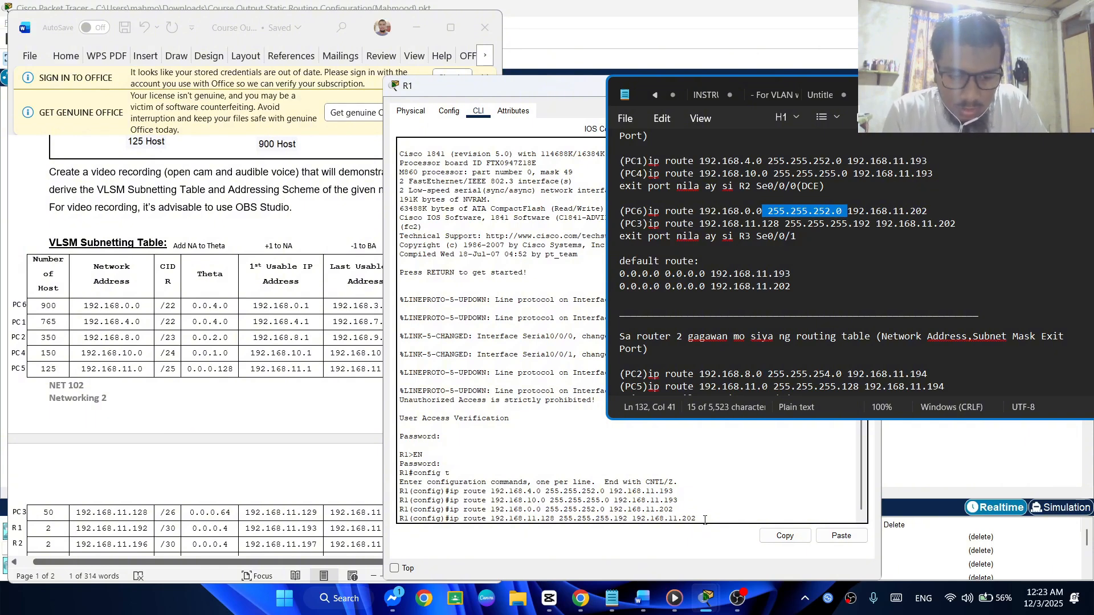
Submit PC3's static route on R1 and start a default route with network and mask 0.0.0.0 0.0.0.0
key(Return)
key(Up)
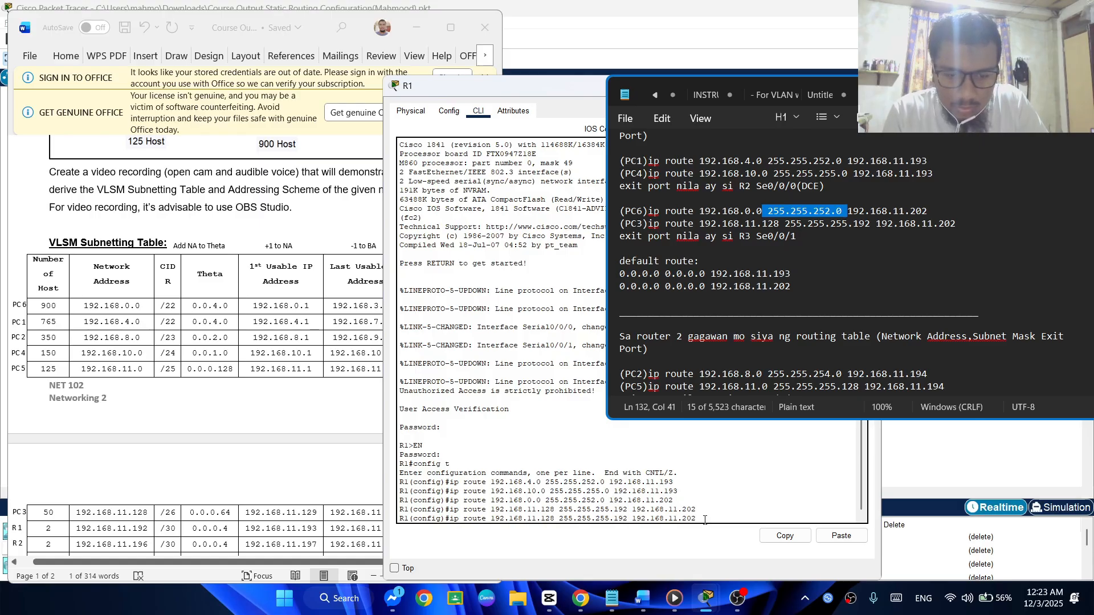
key(BackSpace)
key(BackSpace)
key(BackSpace)
key(BackSpace)
key(BackSpace)
key(BackSpace)
key(BackSpace)
key(BackSpace)
key(BackSpace)
key(BackSpace)
key(BackSpace)
key(BackSpace)
key(BackSpace)
key(BackSpace)
key(BackSpace)
key(BackSpace)
key(BackSpace)
key(BackSpace)
key(BackSpace)
key(BackSpace)
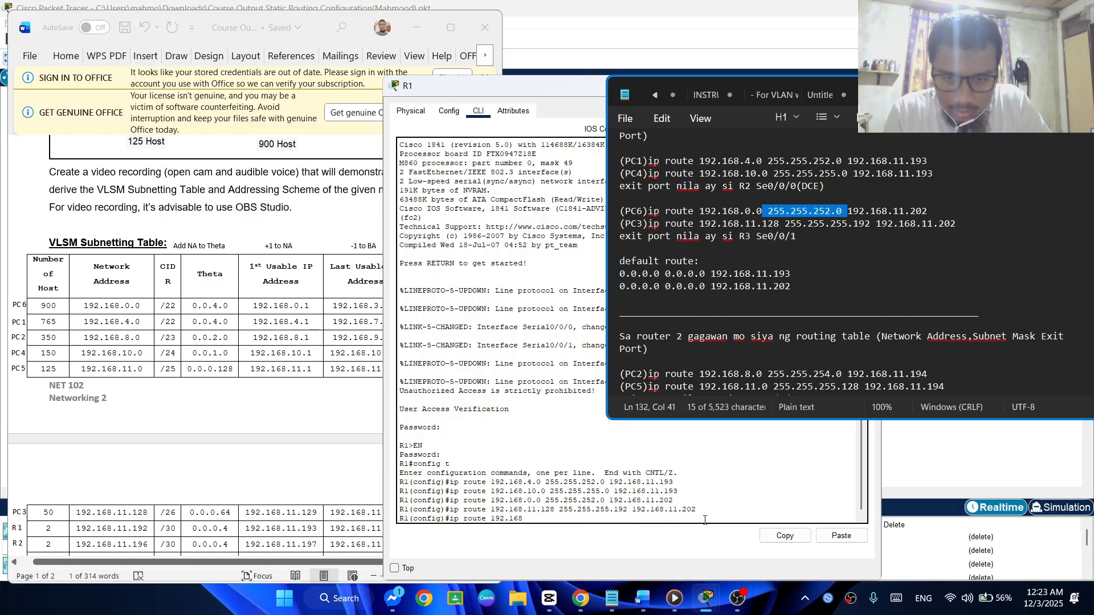
key(BackSpace)
key(BackSpace)
key(BackSpace)
key(BackSpace)
key(BackSpace)
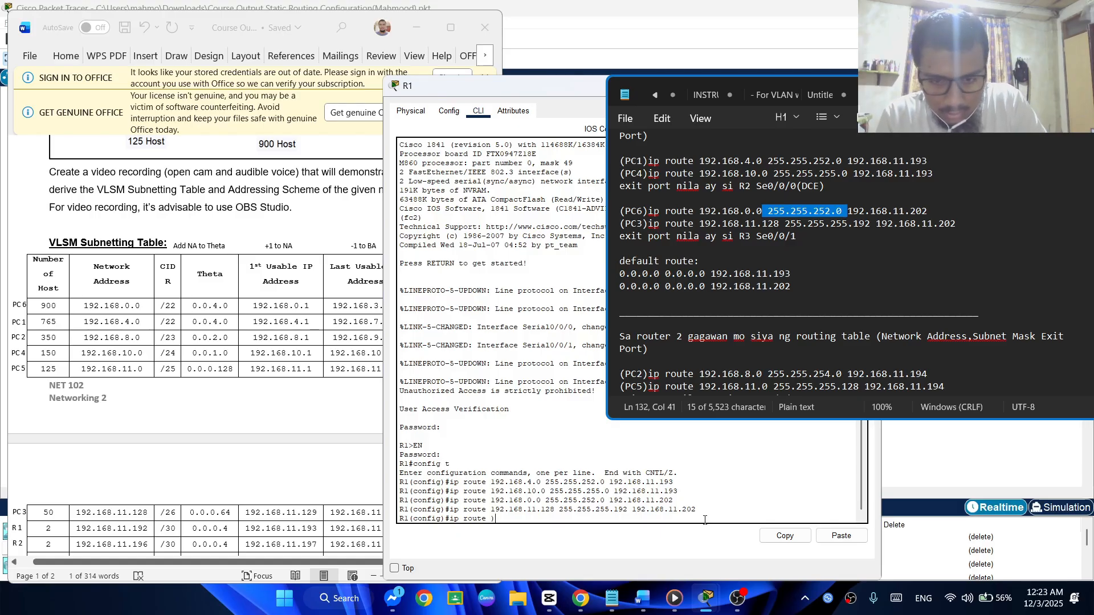
text(0.0.)
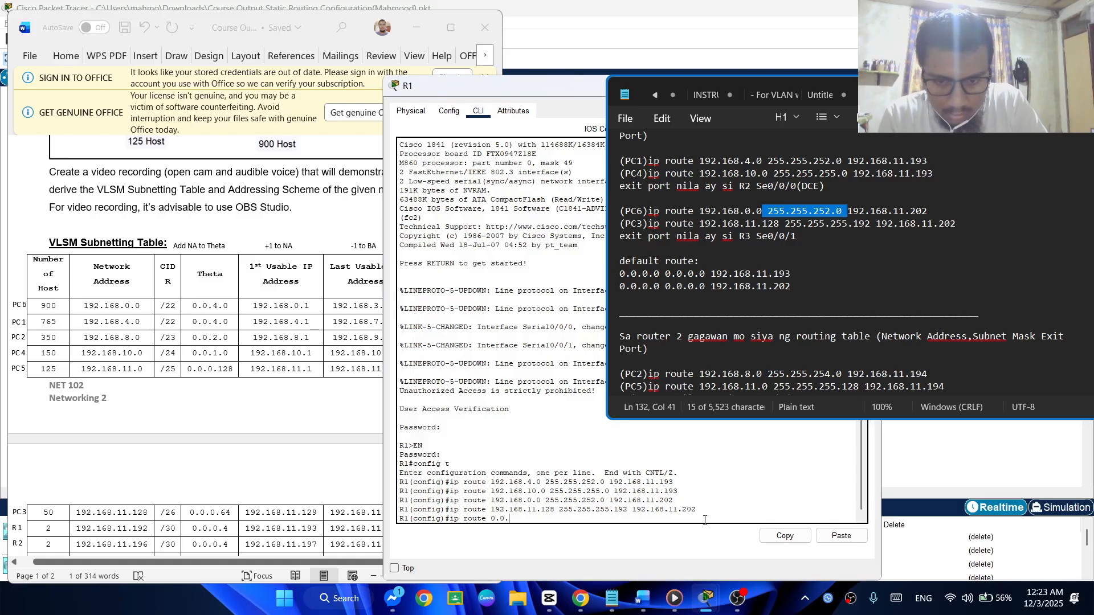
text(0.0 0.0.0.0)
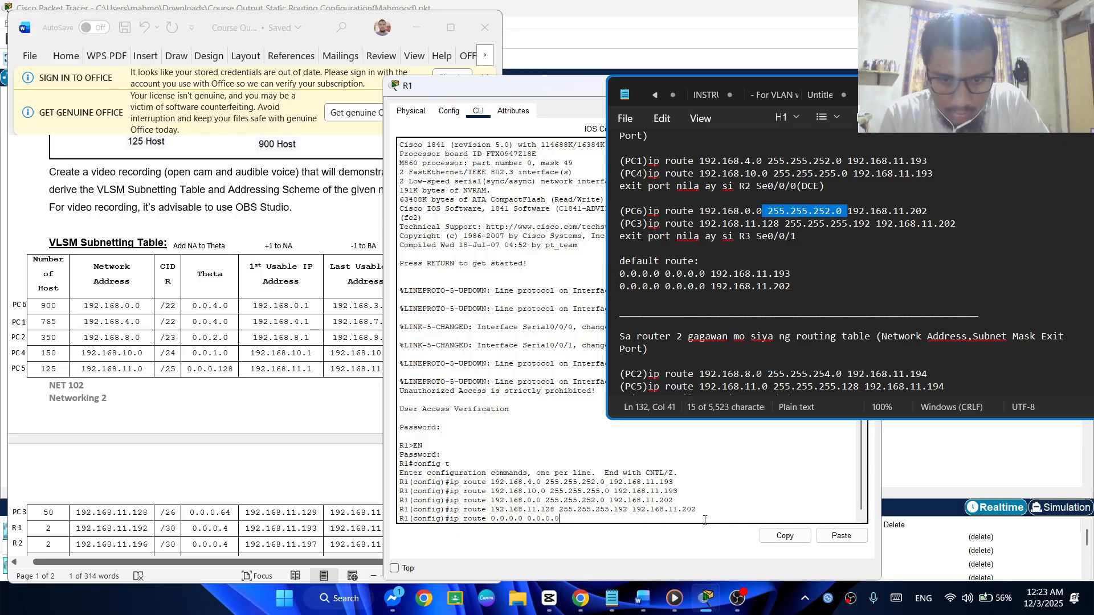
text( 0.0.0.0)
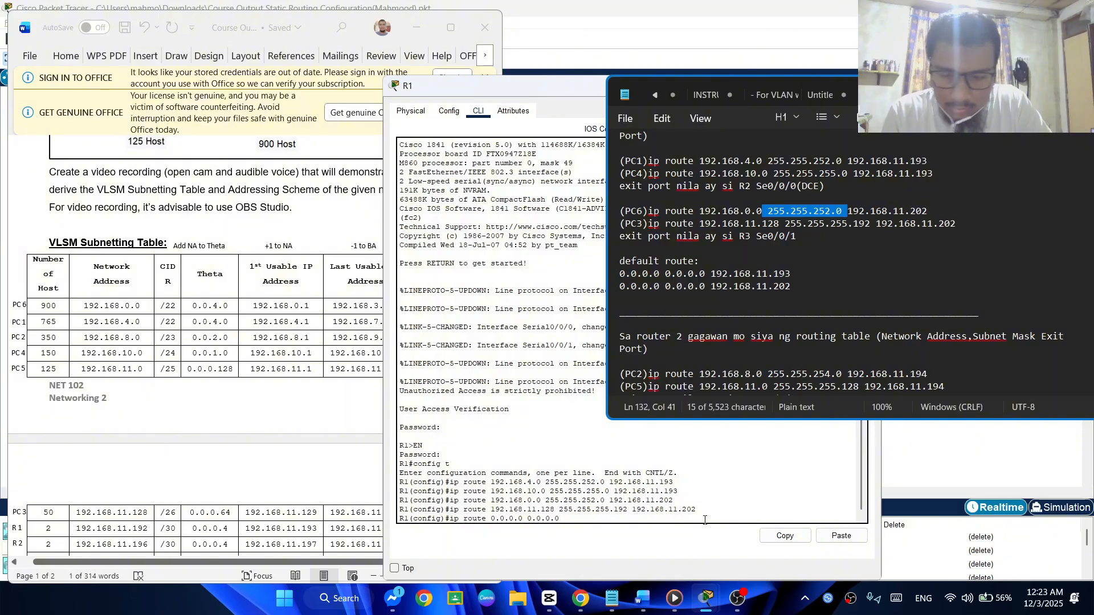
text( defaul)
text(t)
key(BackSpace)
key(BackSpace)
key(BackSpace)
key(BackSpace)
key(BackSpace)
key(BackSpace)
key(BackSpace)
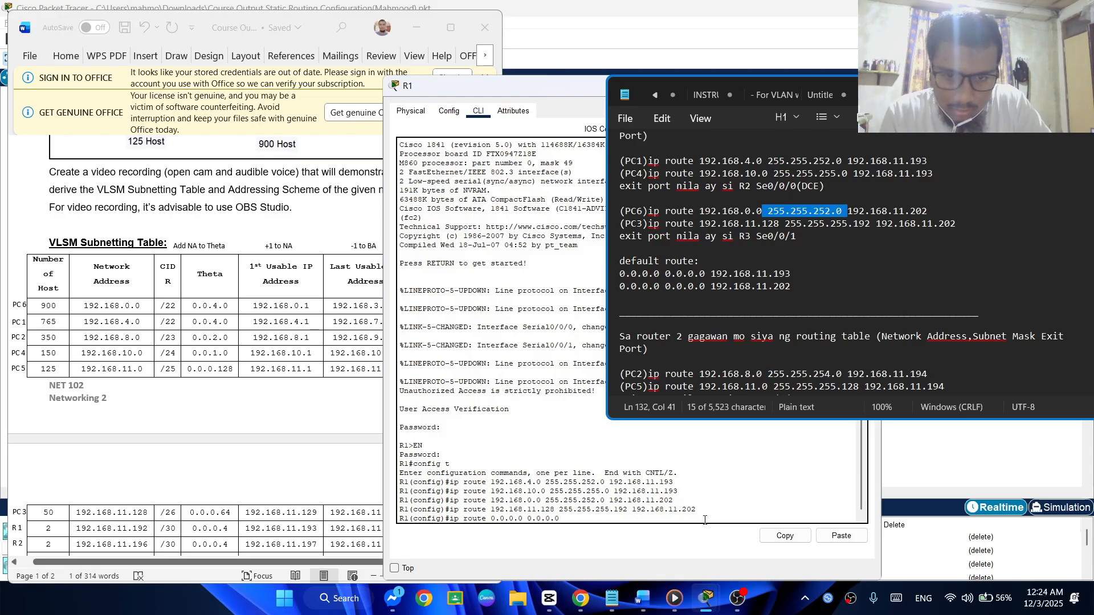
Finish R1's default route with next hop 192.168.11.193 and submit it
text(192.1)
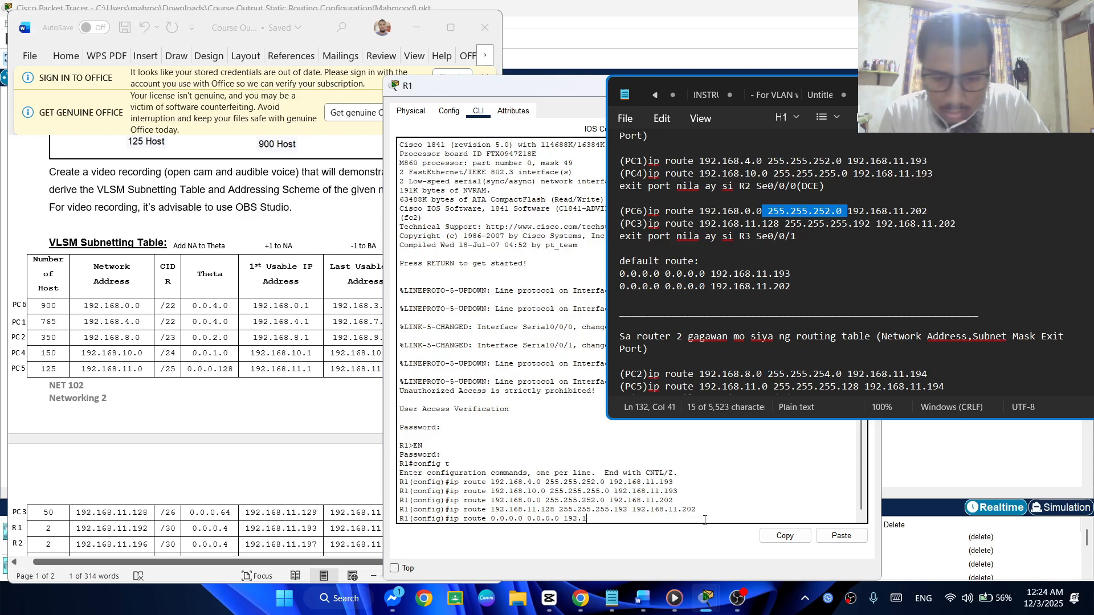
text(68.)
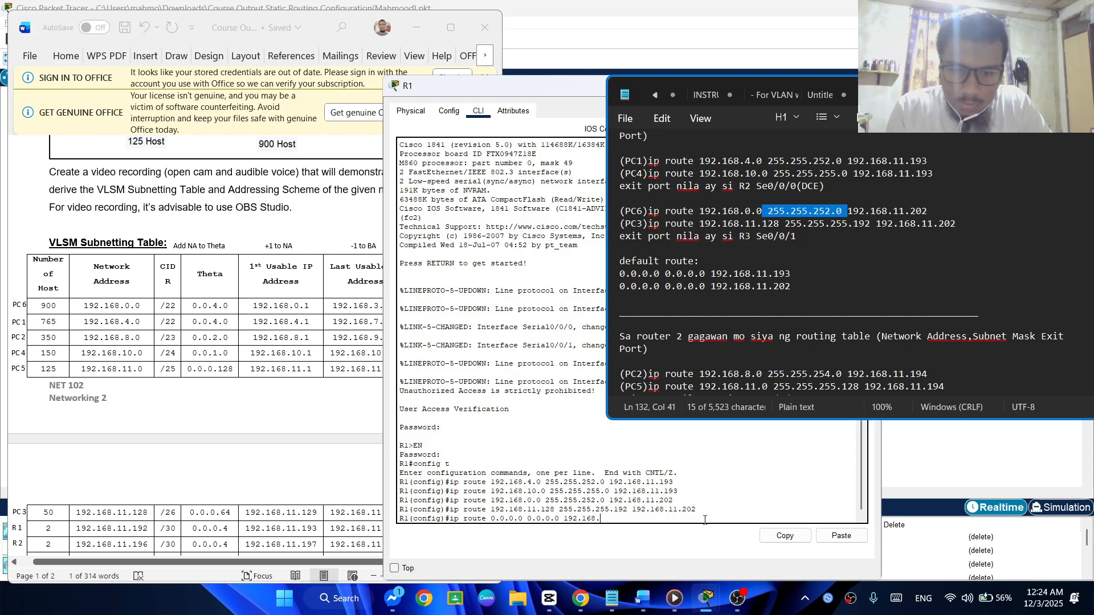
text(11.19)
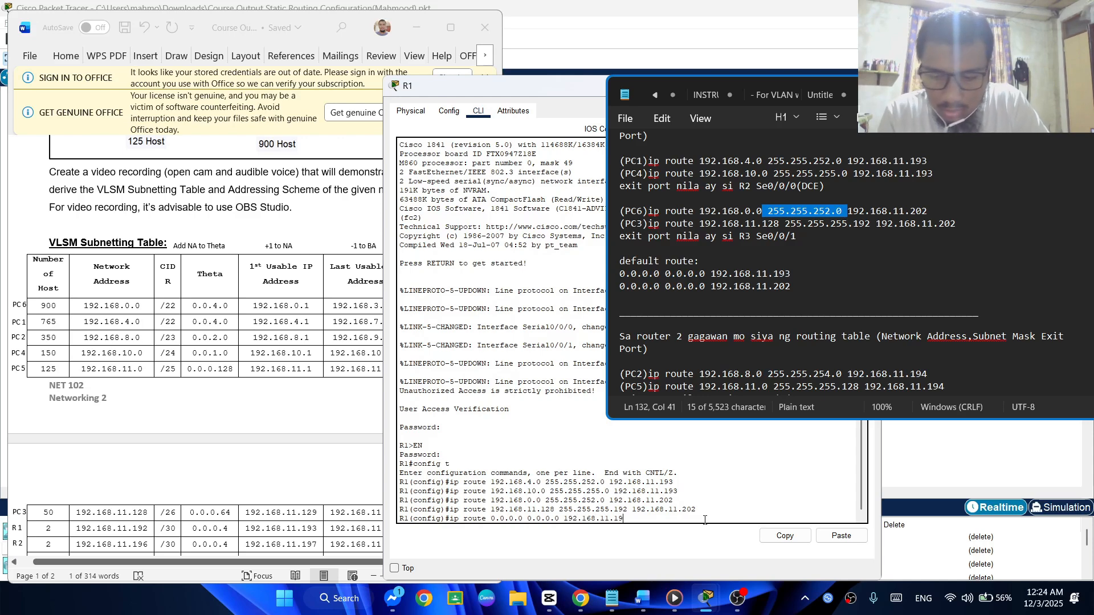
text(3)
key(Return)
Reuse the default route command on R1 to submit one with next hop 192.168.11.198
key(Up)
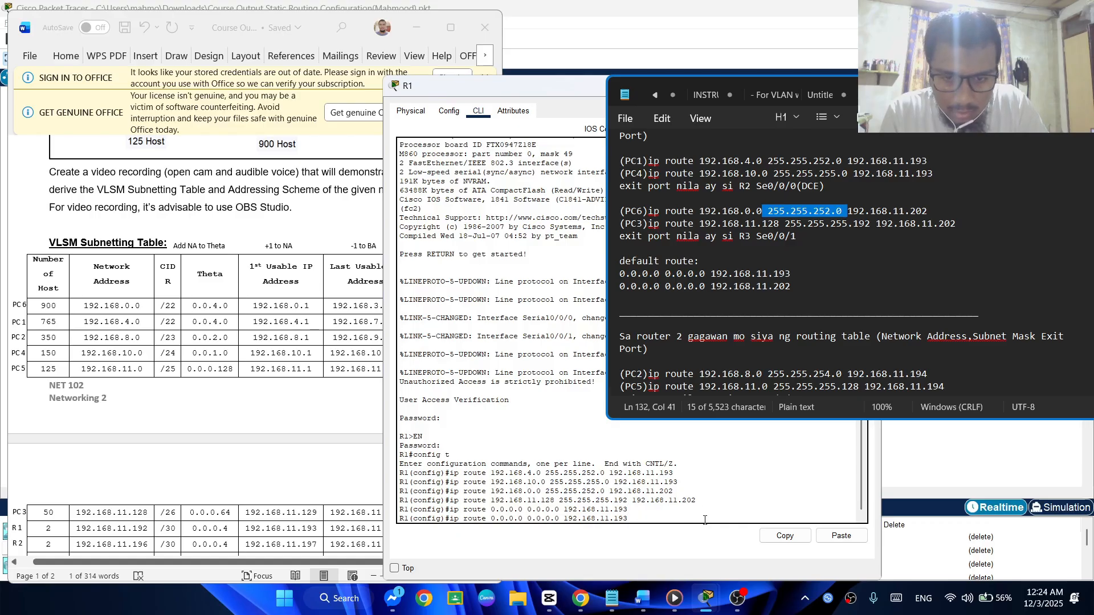
key(BackSpace)
text(8)
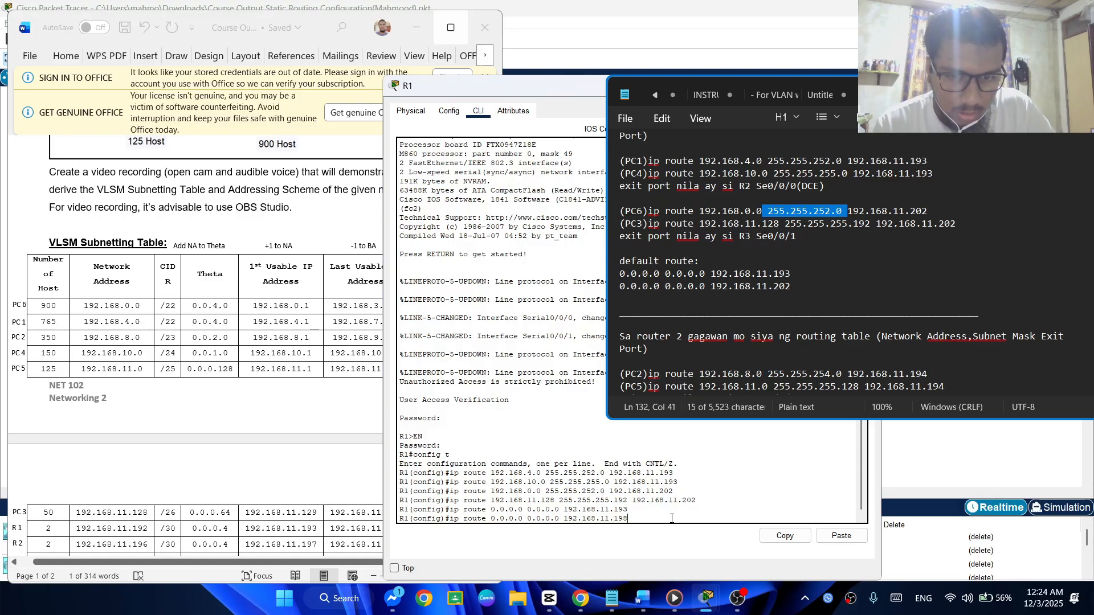
key(Return)
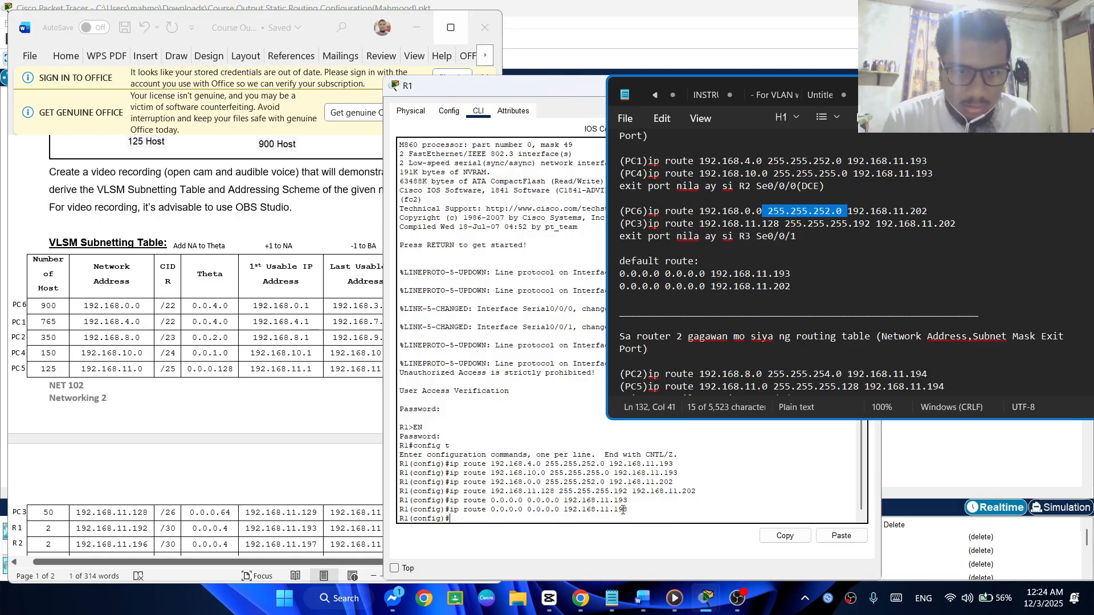
Recall the 0.0.0.0 0.0.0.0 default route via 192.168.11.193 from R1's command history and submit it again
key(Up)
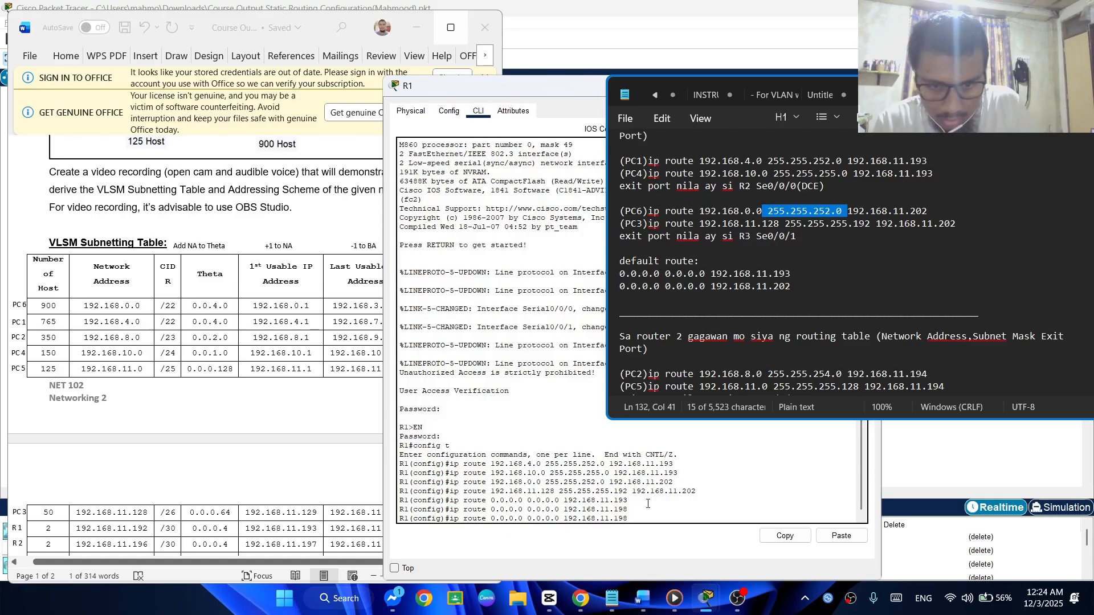
key(Up)
key(Up)
key(Up)
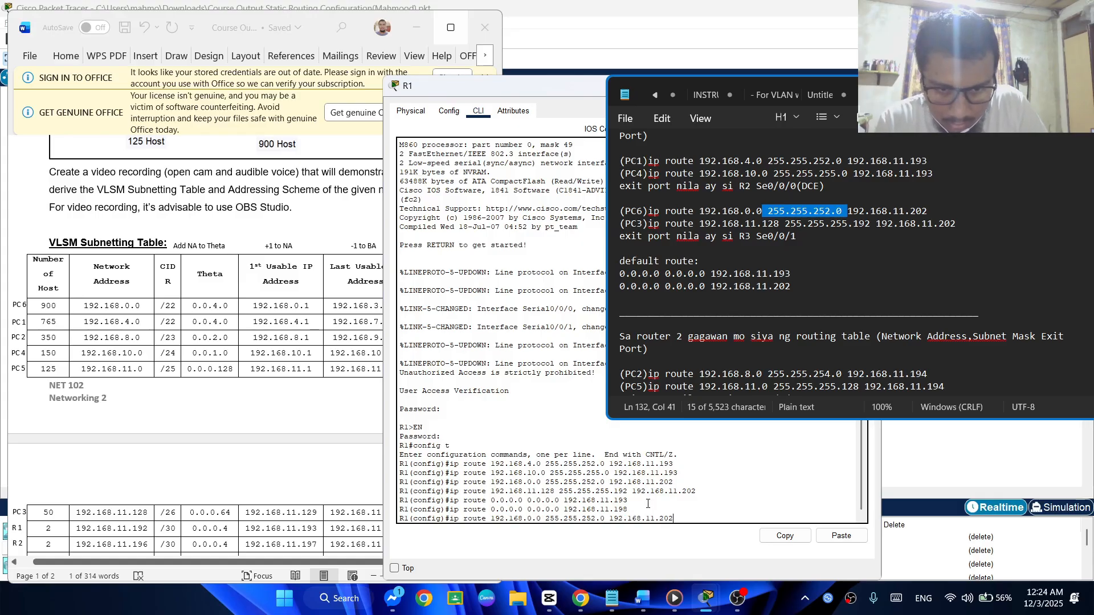
key(Down)
key(Down)
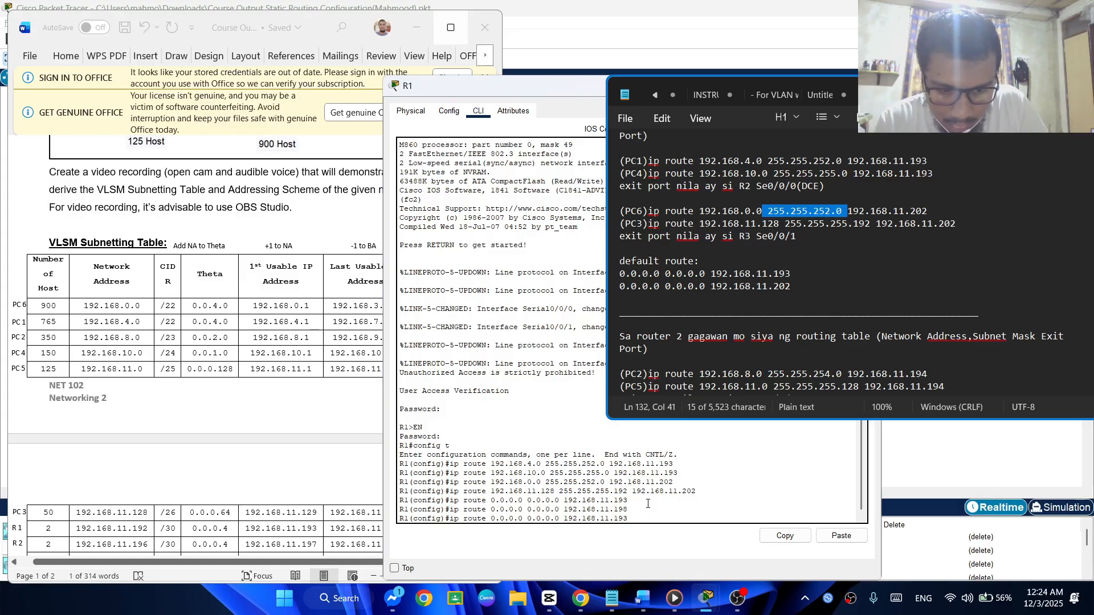
key(Return)
Submit a second R1 default route, 0.0.0.0 0.0.0.0, with next hop 192.168.11.202
key(Up)
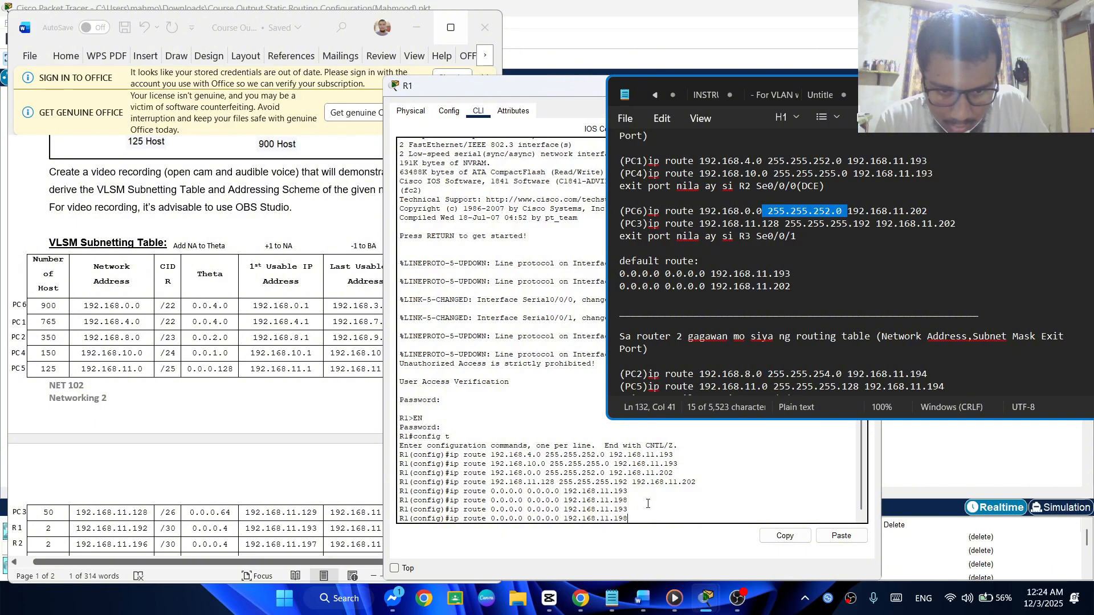
key(BackSpace)
key(BackSpace)
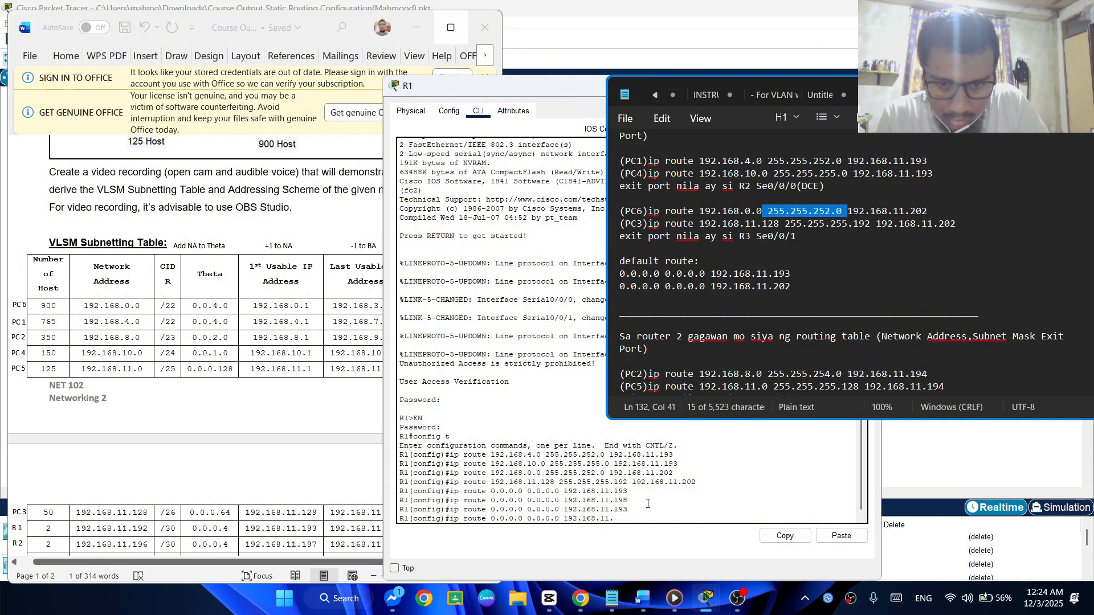
text(202)
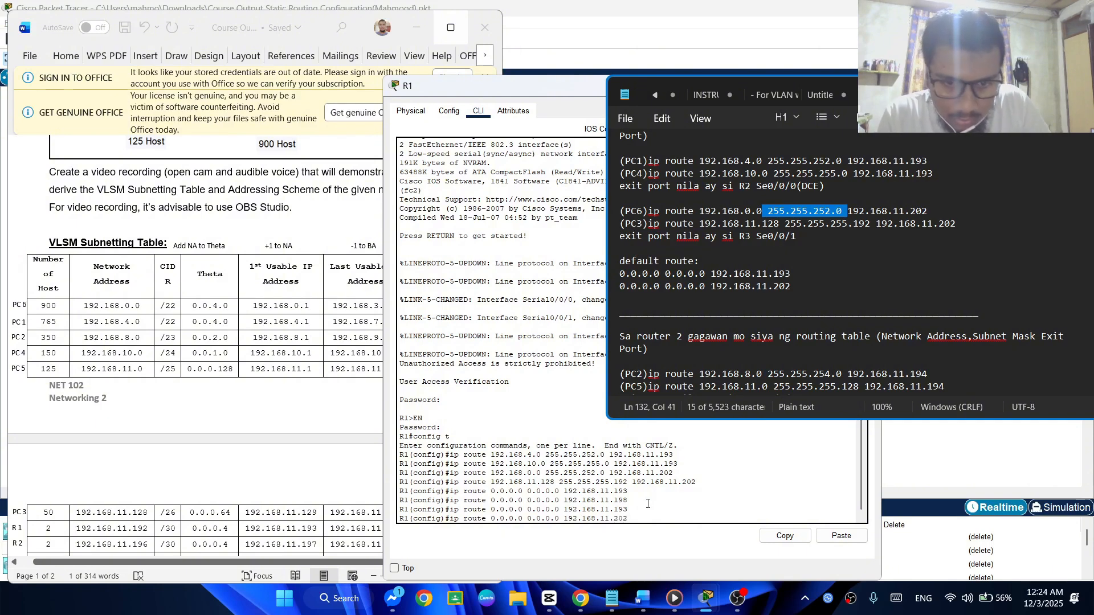
key(Return)
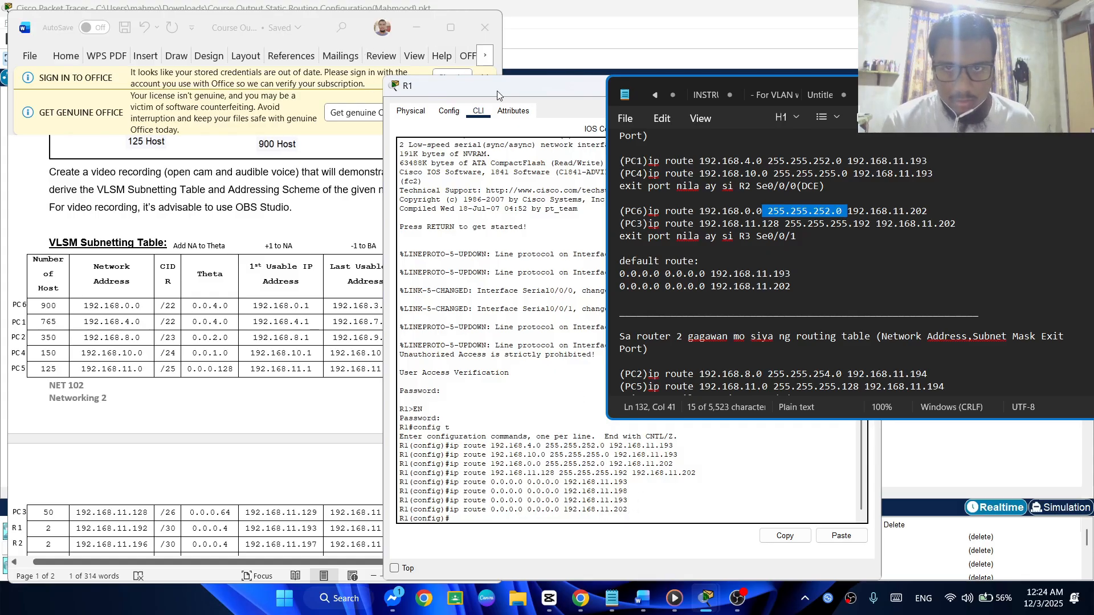
Close R1's window, minimize the subnetting document, and open router R2's command line
drag(498, 91, 234, 70)
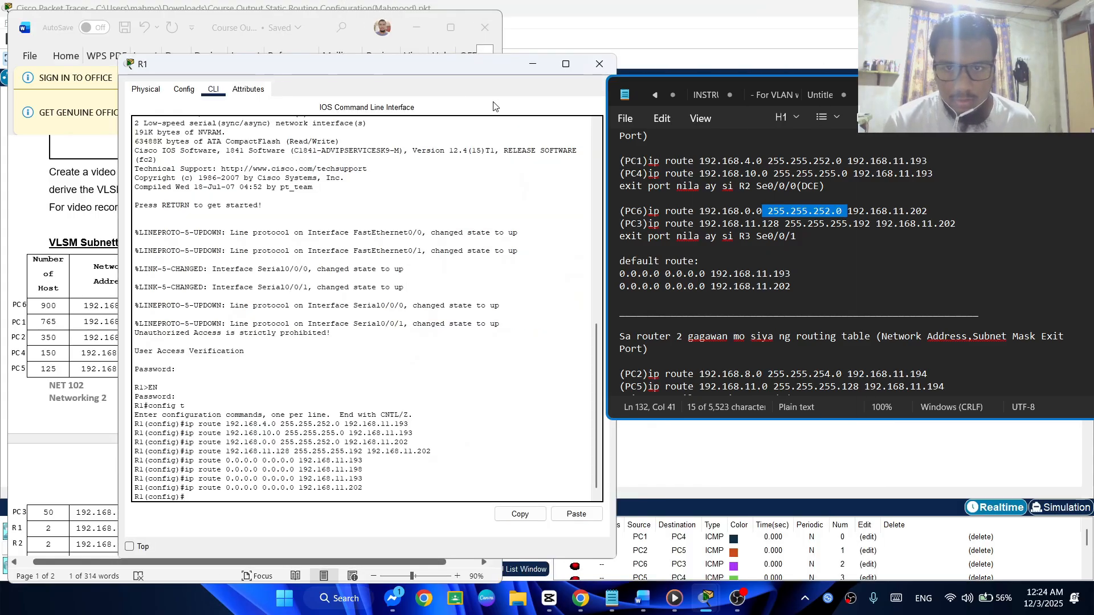
click(599, 64)
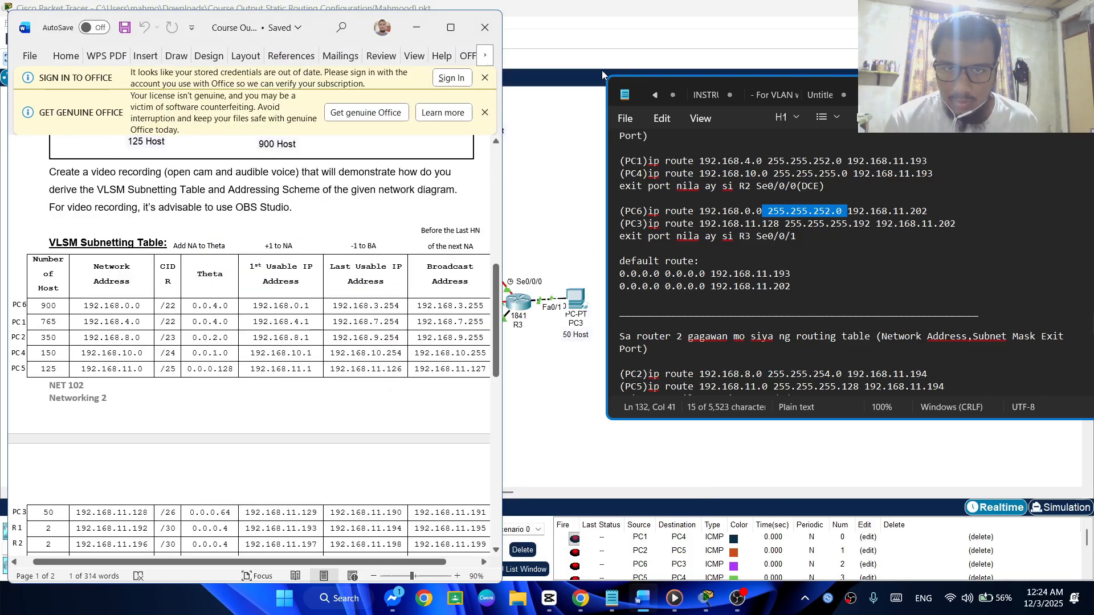
click(417, 27)
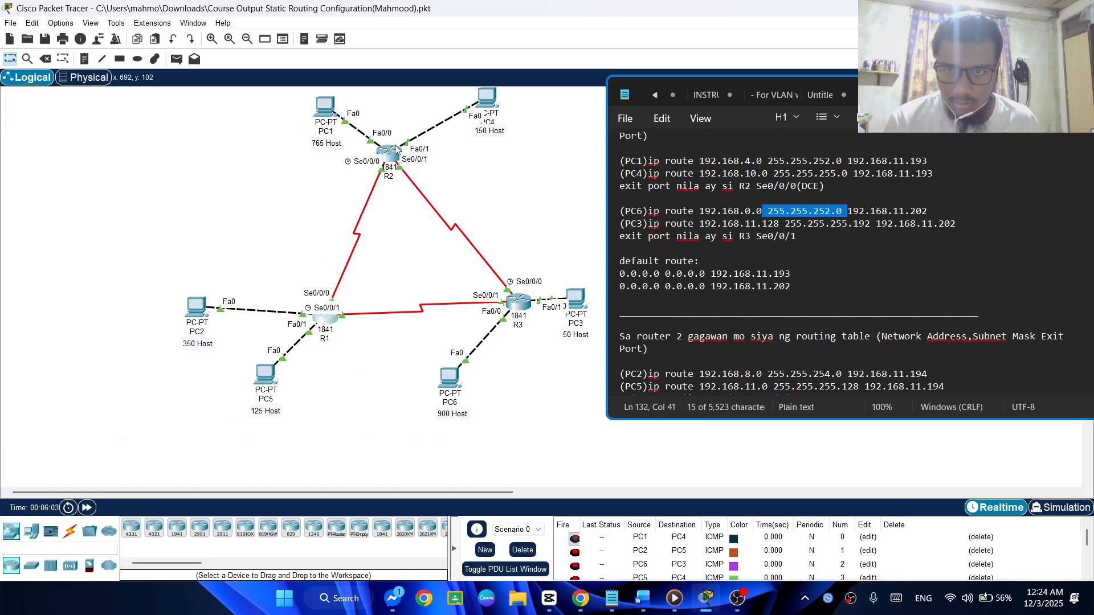
click(392, 154)
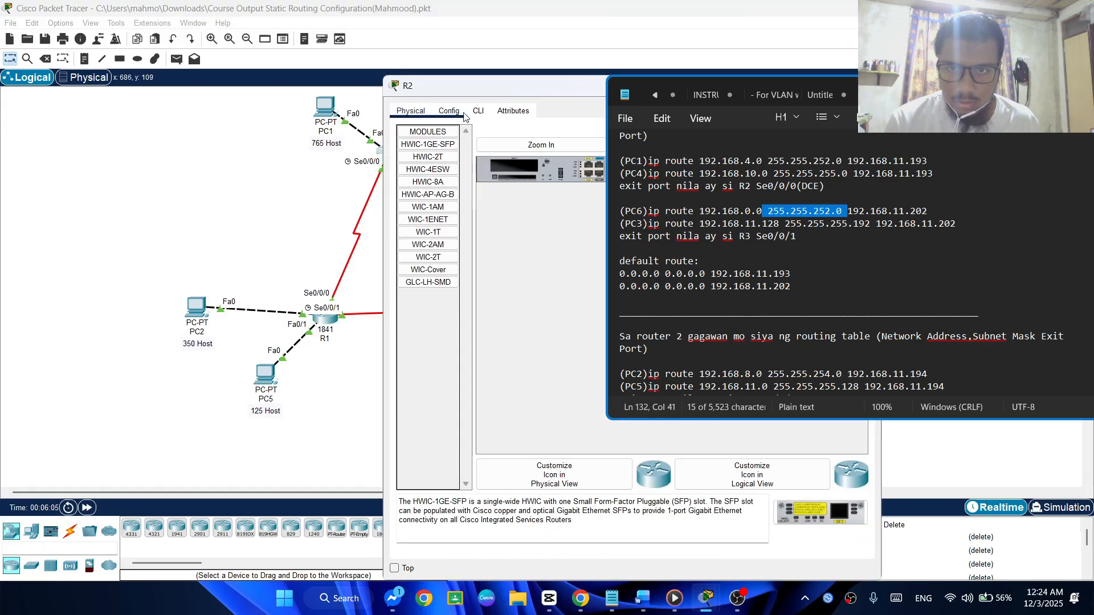
click(477, 111)
click(771, 502)
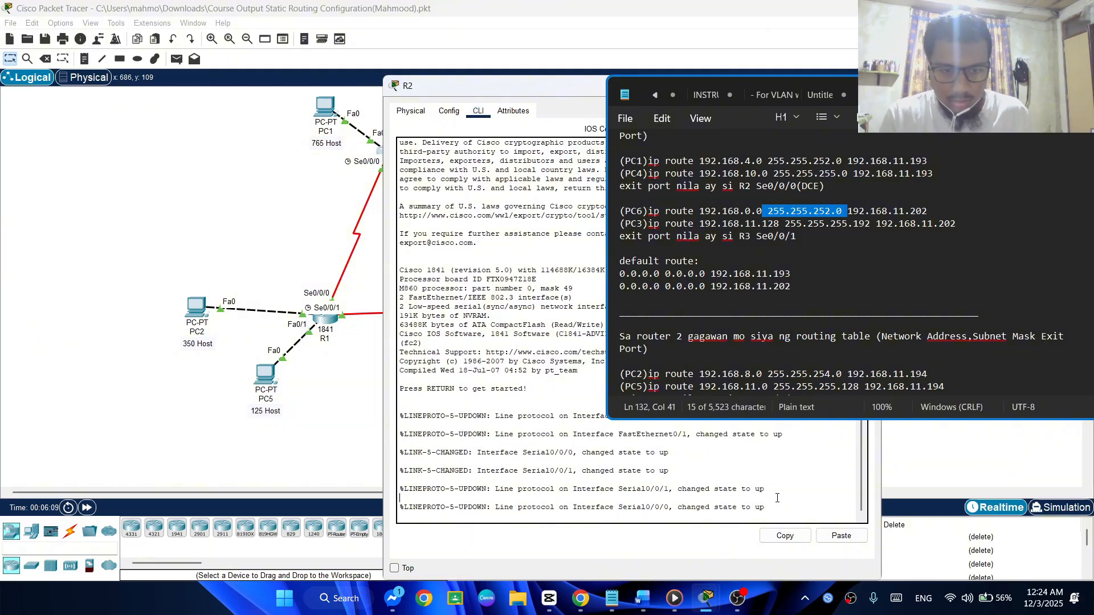
Log in to R2 with the console and enable passwords, and enter global configuration mode
key(Return)
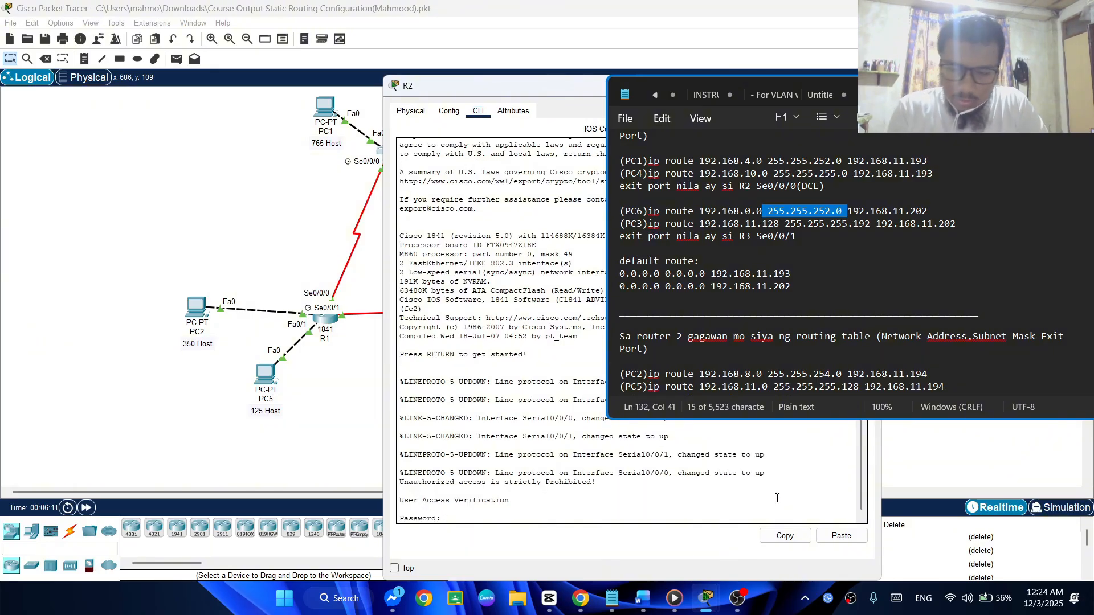
key(Return)
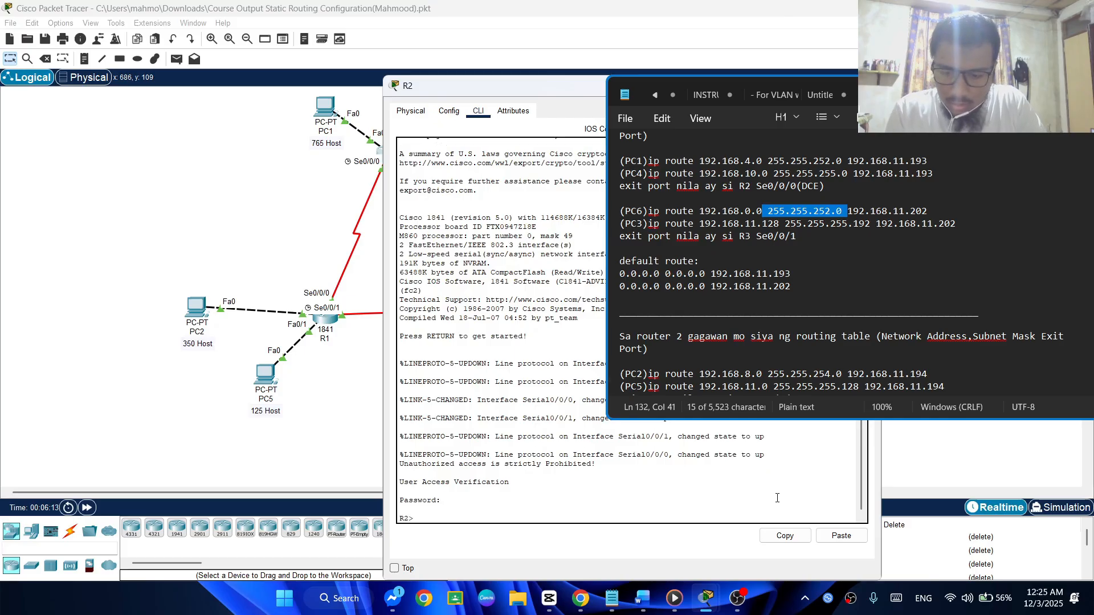
text(en)
key(Return)
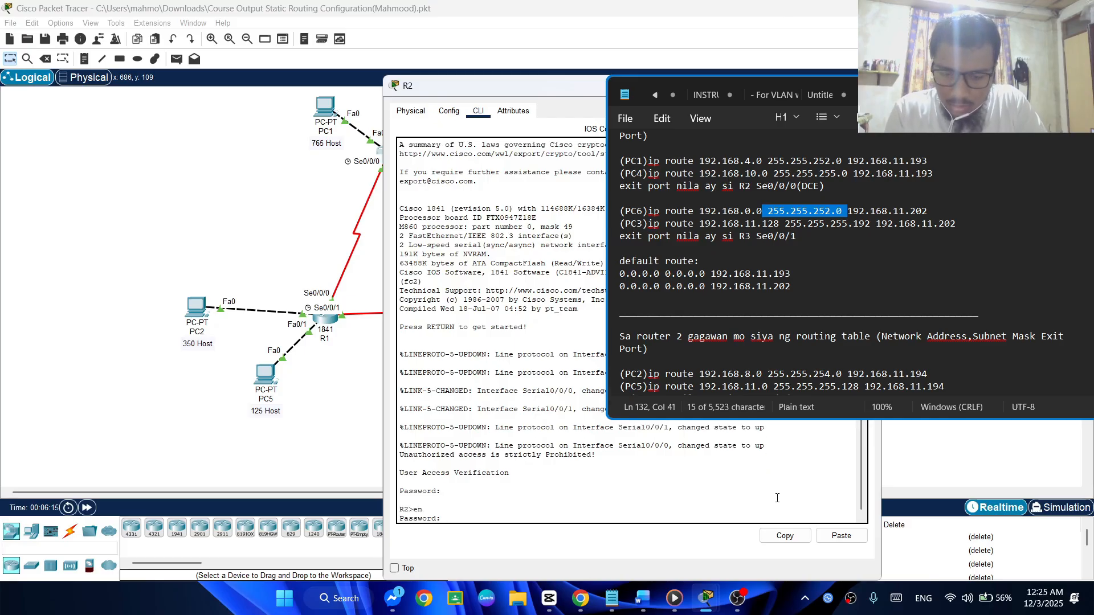
key(Return)
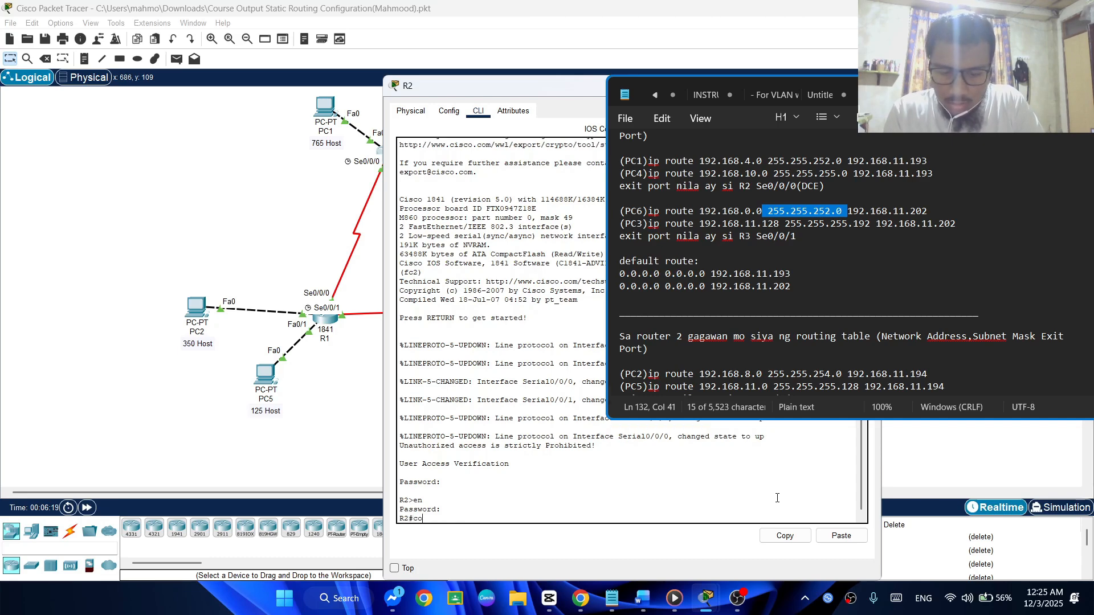
key(Return)
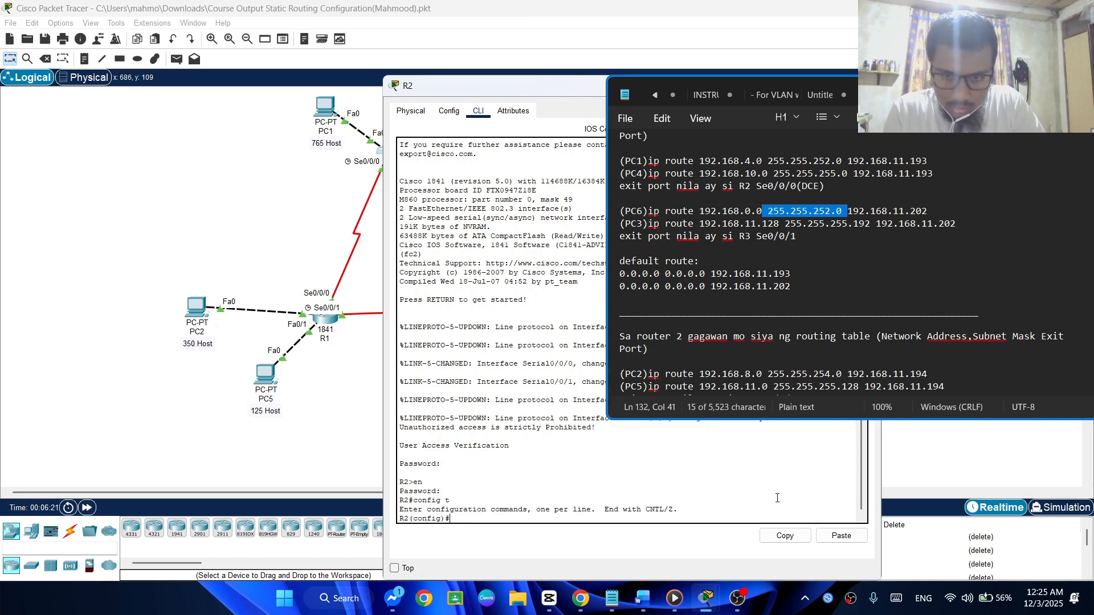
Move R2's window clear of the routing notes and enter the PC2 static route 192.168.8.0 255.255.254.0 via 192.168.11.194
scroll(986, 271, down, 4)
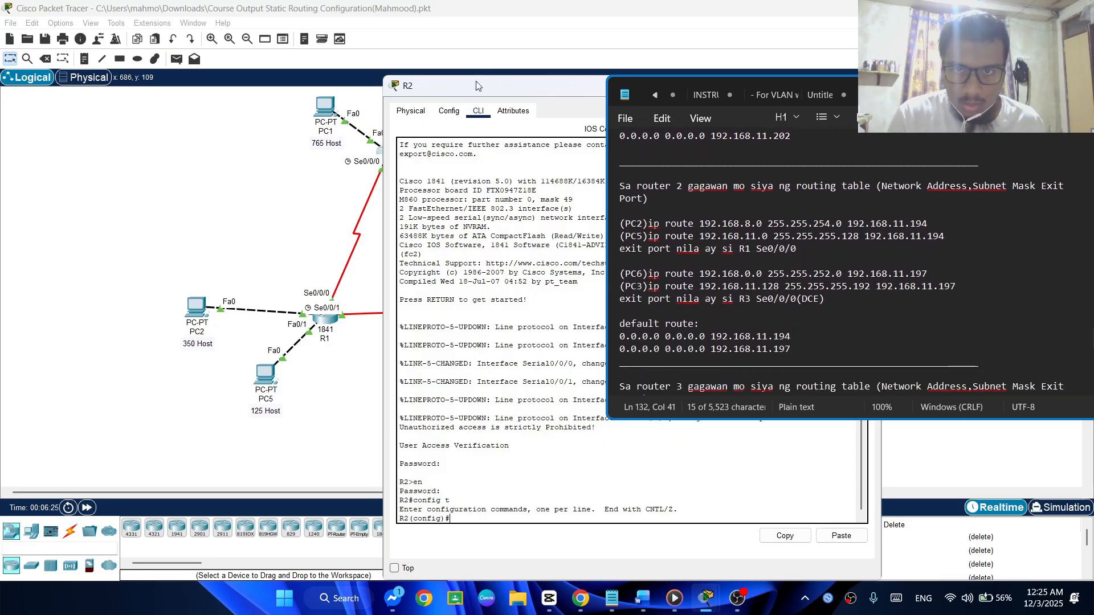
drag(477, 84, 173, 47)
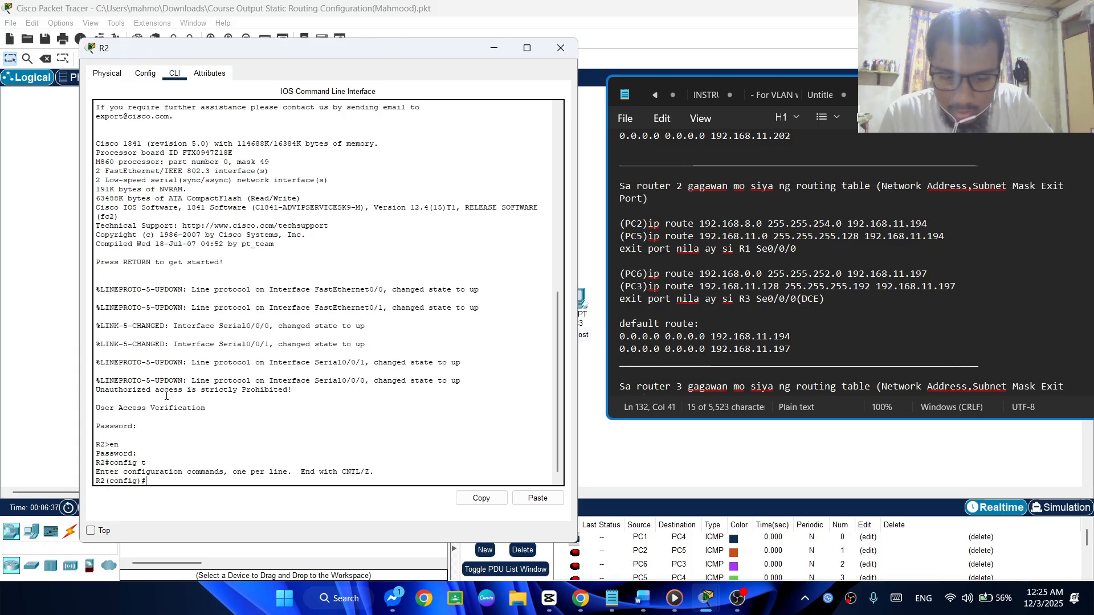
text(ip route)
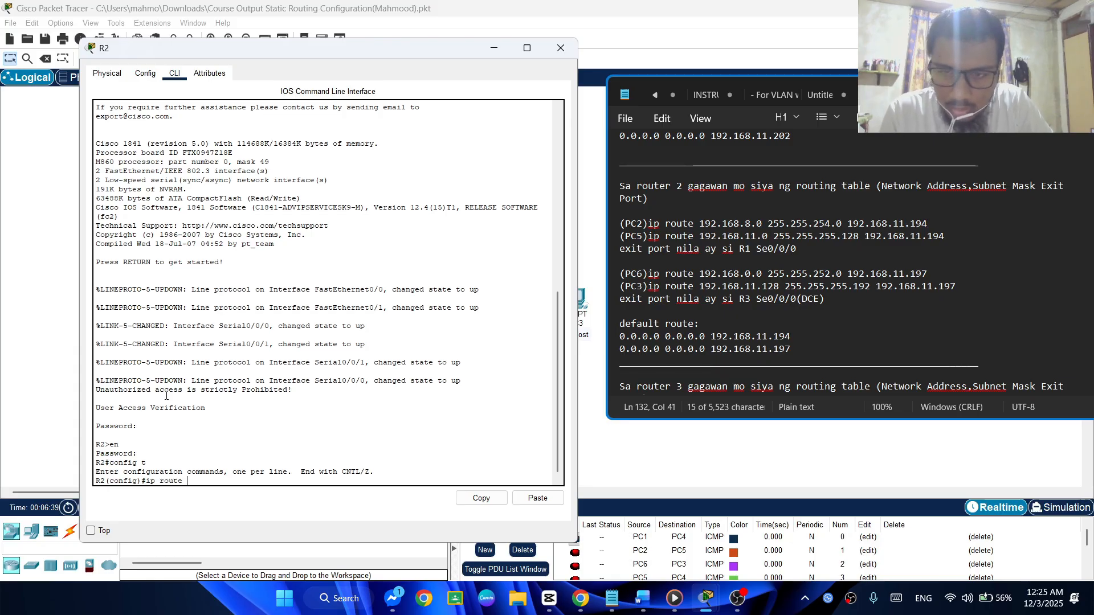
text( 192)
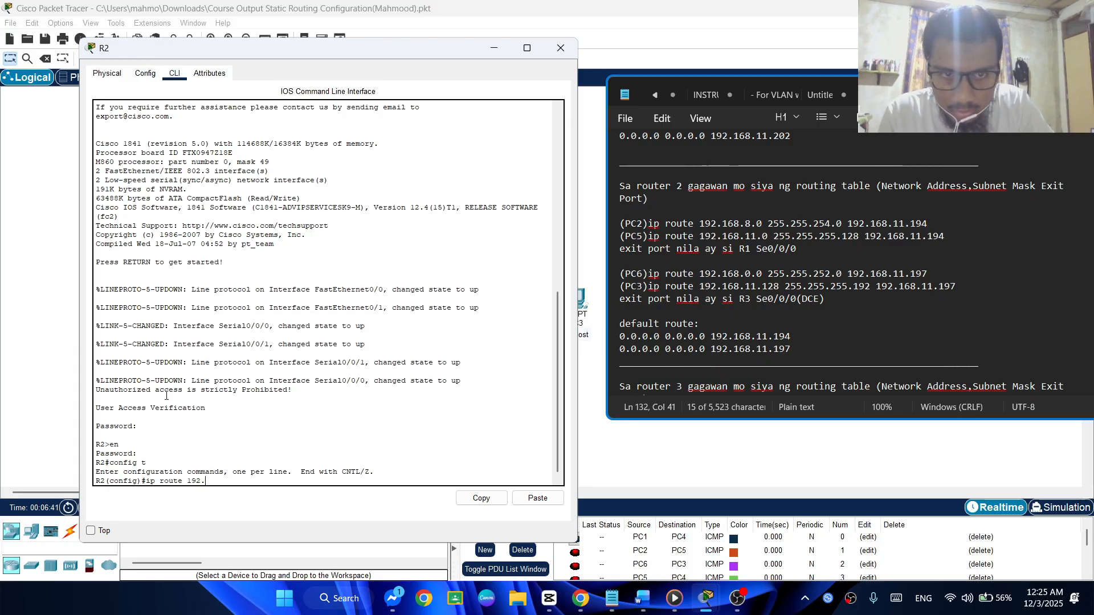
text(.168)
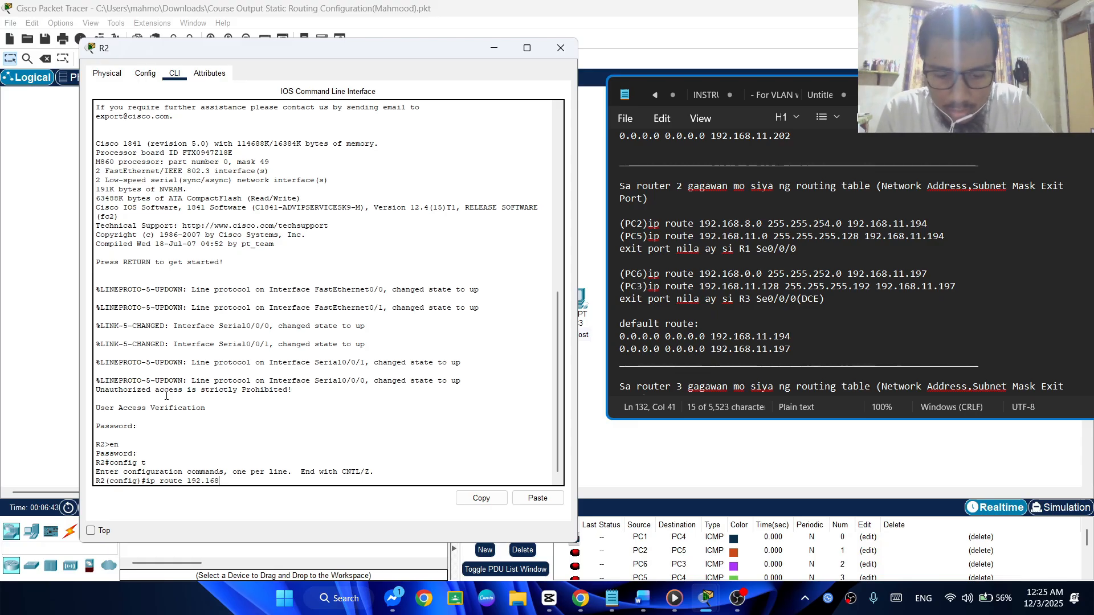
text(.8.0)
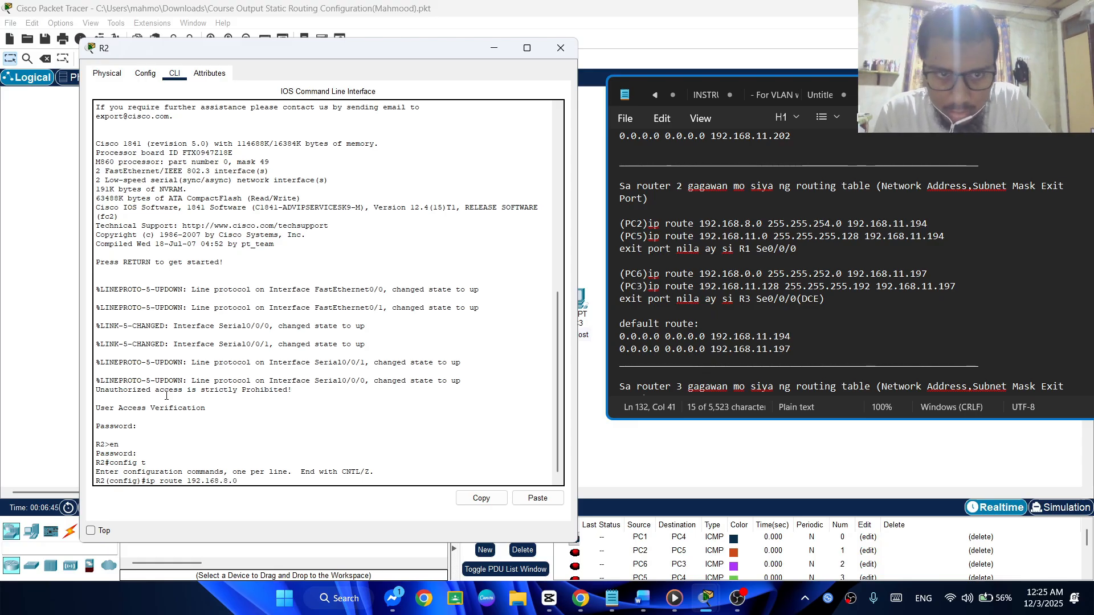
text( 255.255.254.0 192)
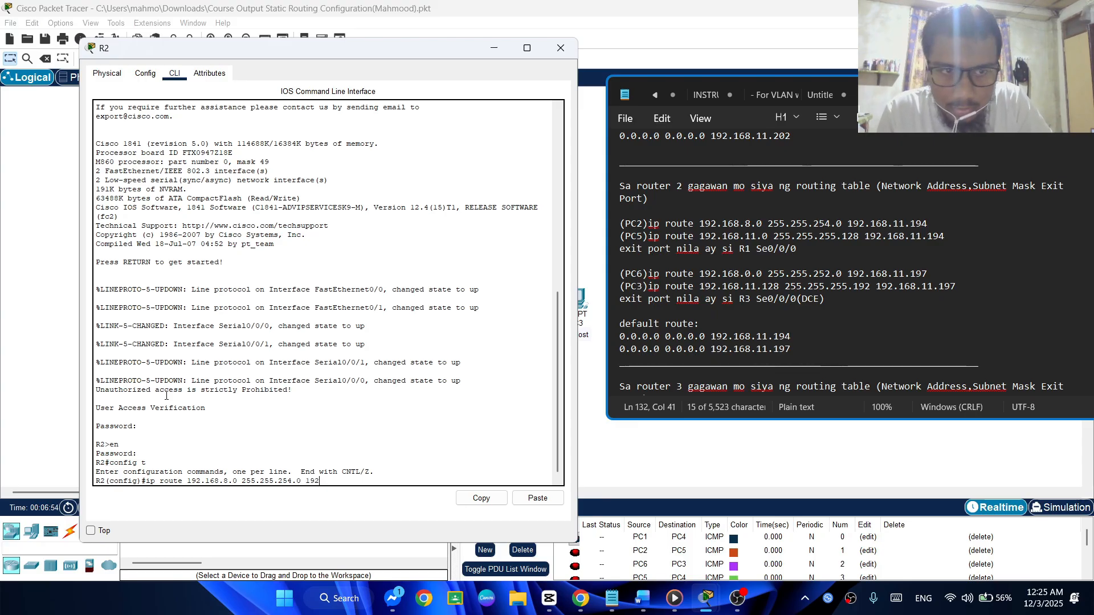
text(.168.1)
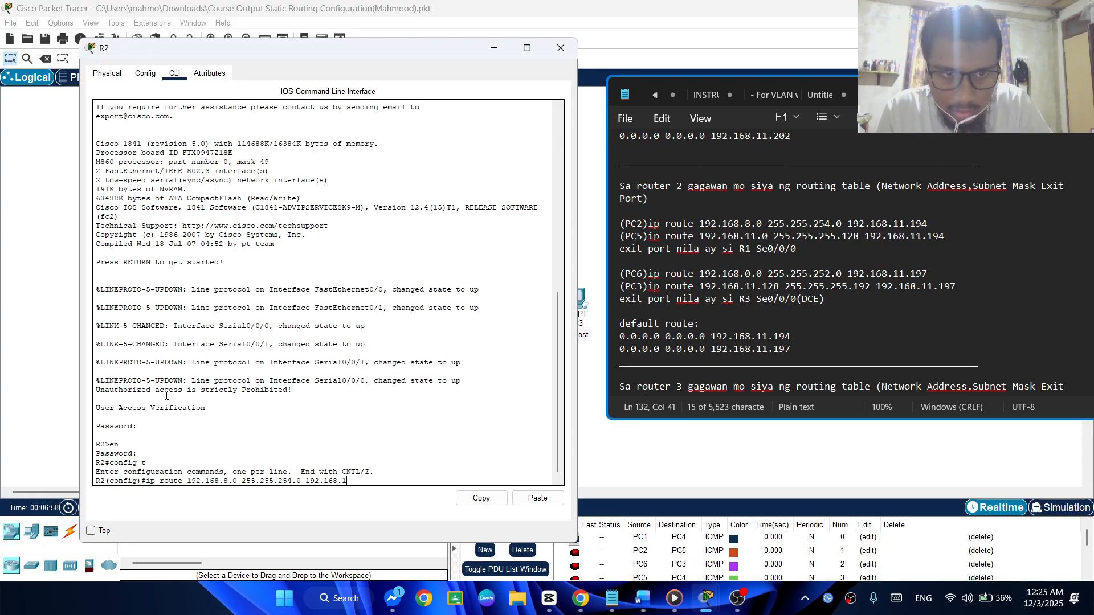
text(1.19)
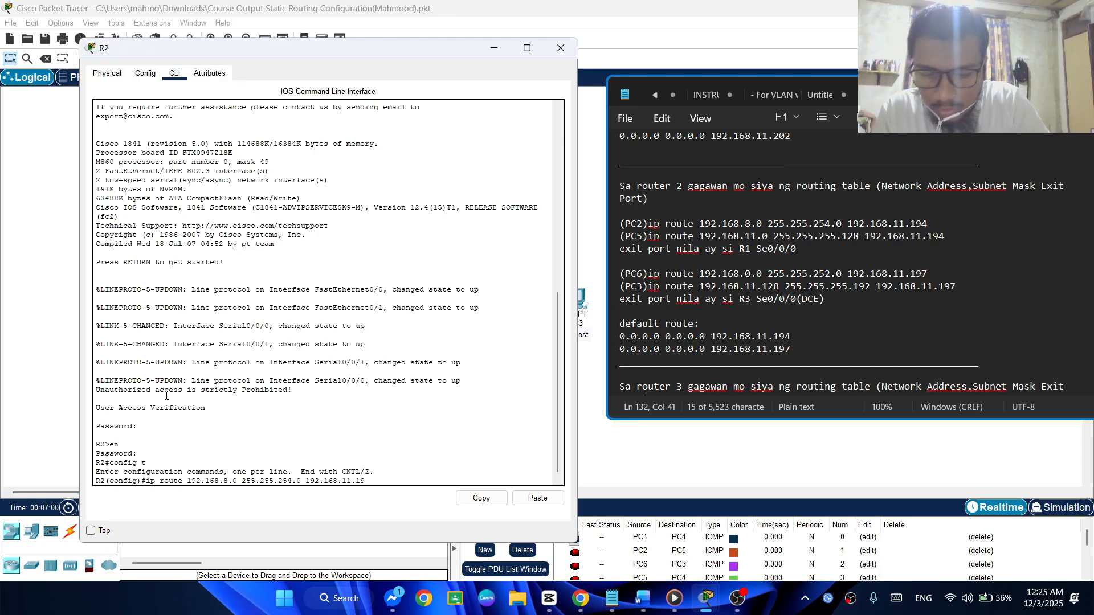
text(4)
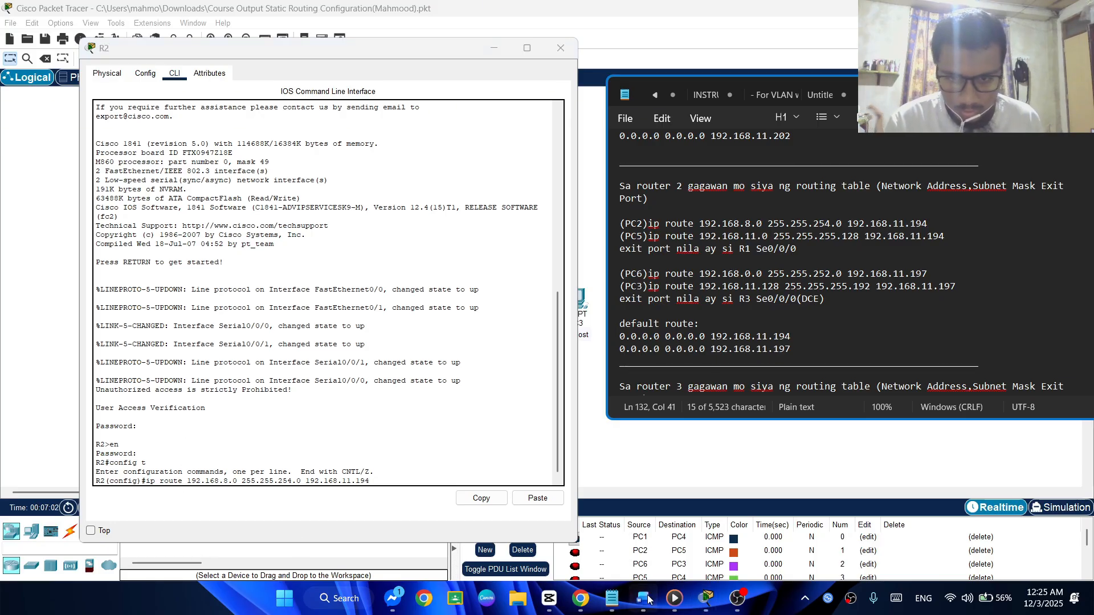
Switch to the Word subnetting document beside the routing notes and examine R1's Se0/0/0 interface and IP address in the Addressing Scheme table
click(644, 599)
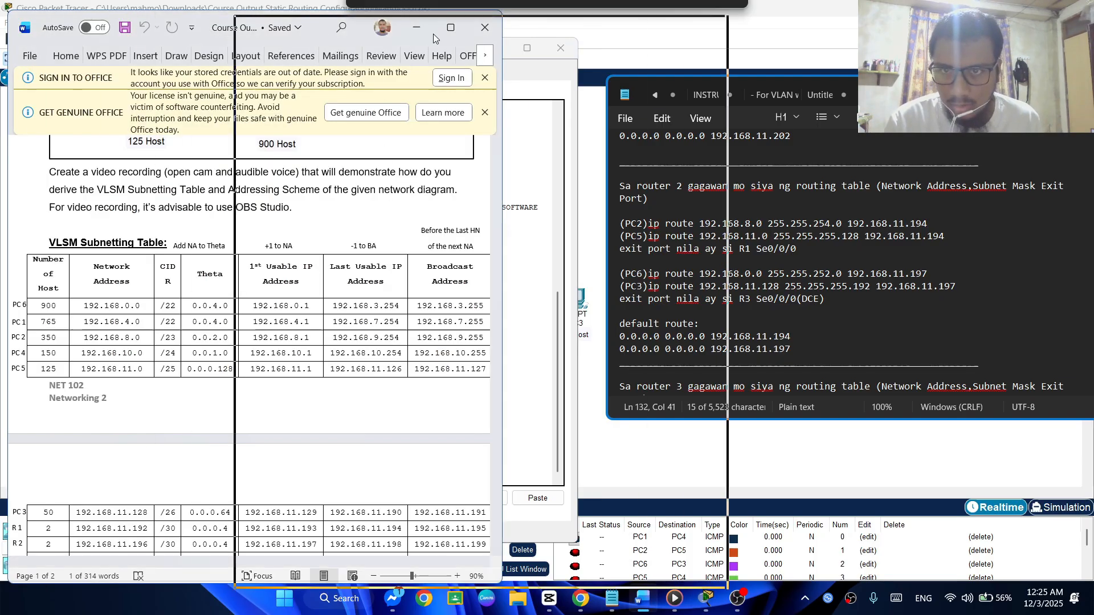
drag(434, 34, 792, 30)
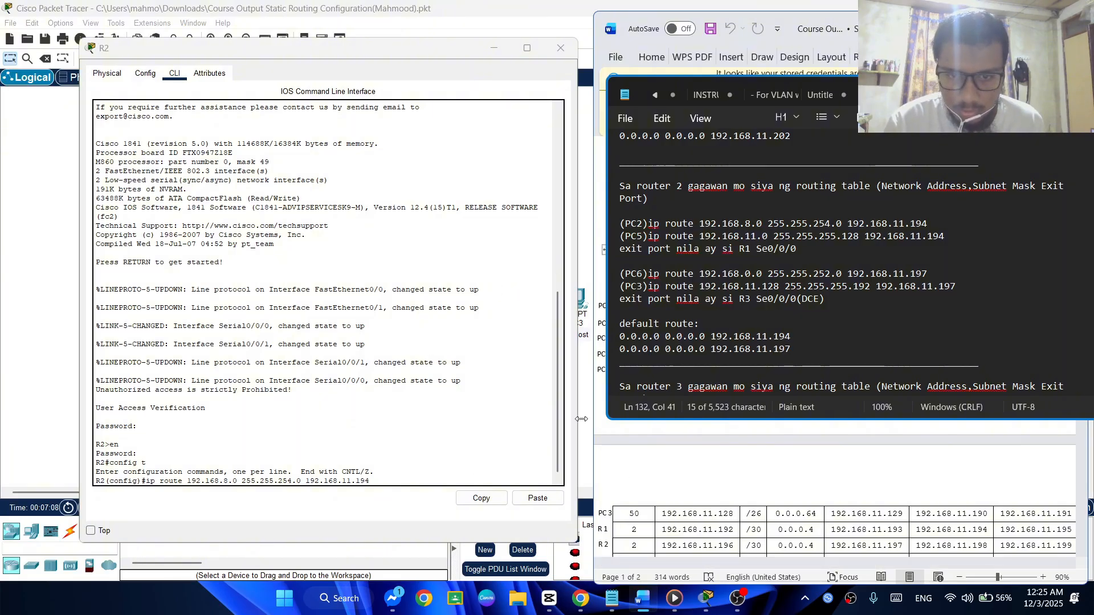
drag(582, 413, 586, 413)
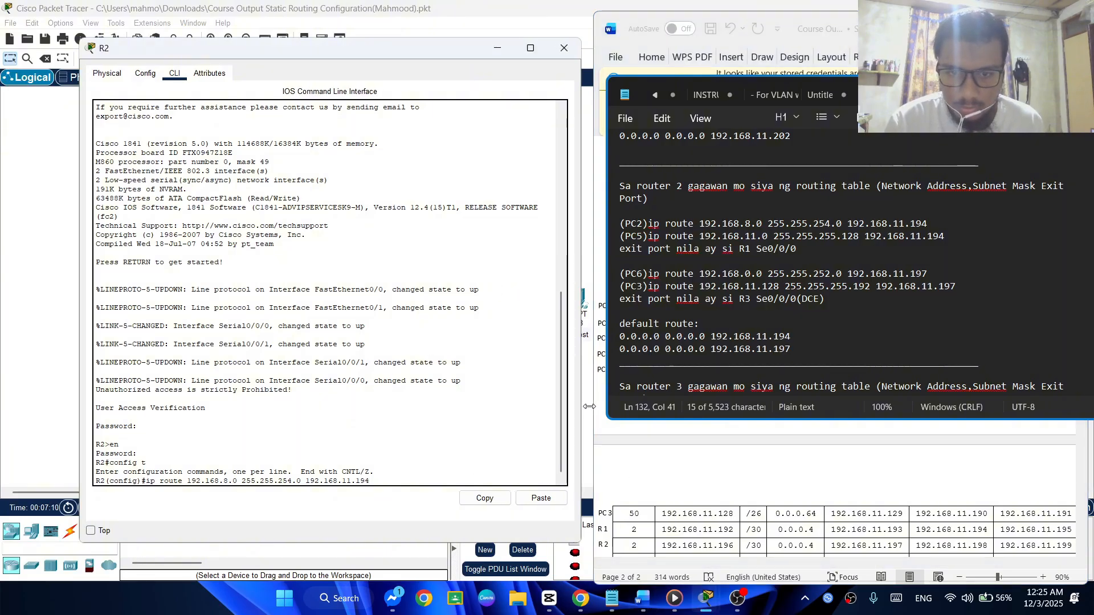
click(593, 404)
click(22, 329)
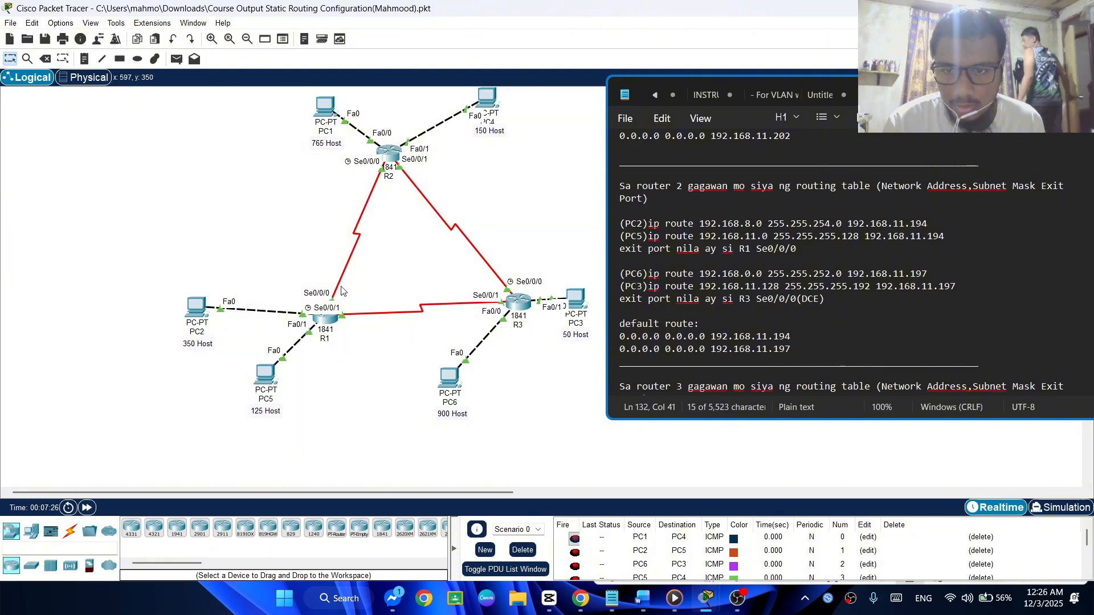
key(alt+Tab)
key(alt+Tab)
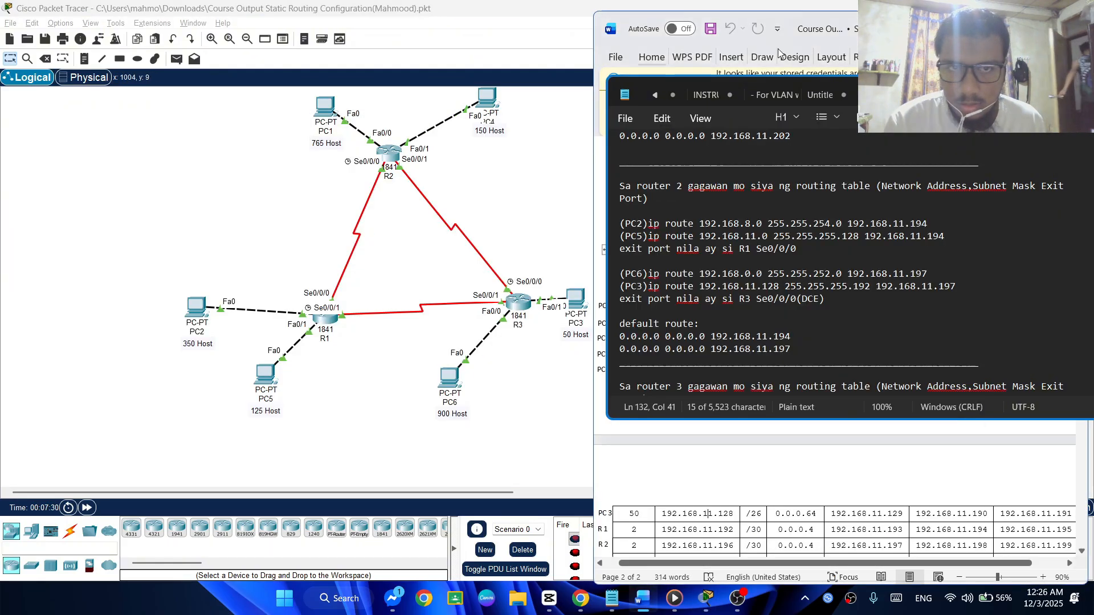
drag(906, 34, 320, 29)
scroll(169, 383, down, 8)
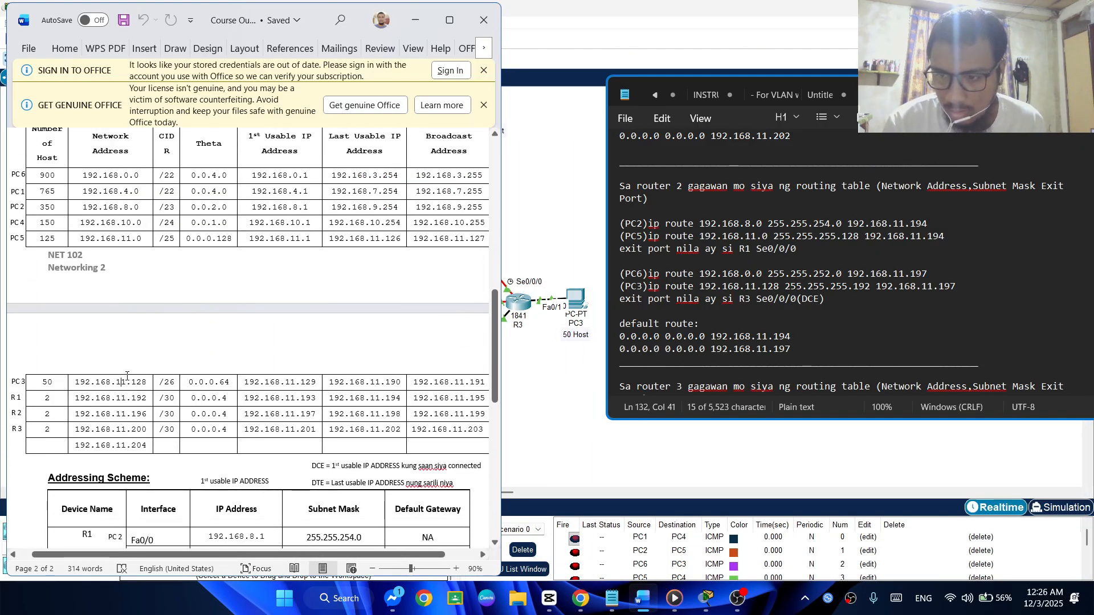
scroll(169, 383, down, 4)
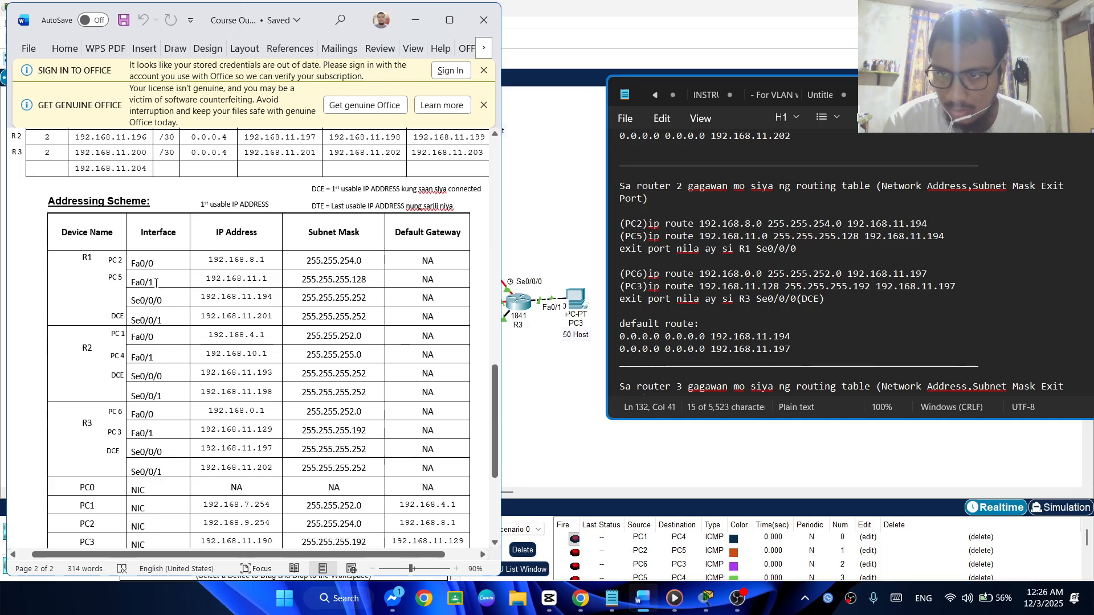
drag(165, 302, 130, 301)
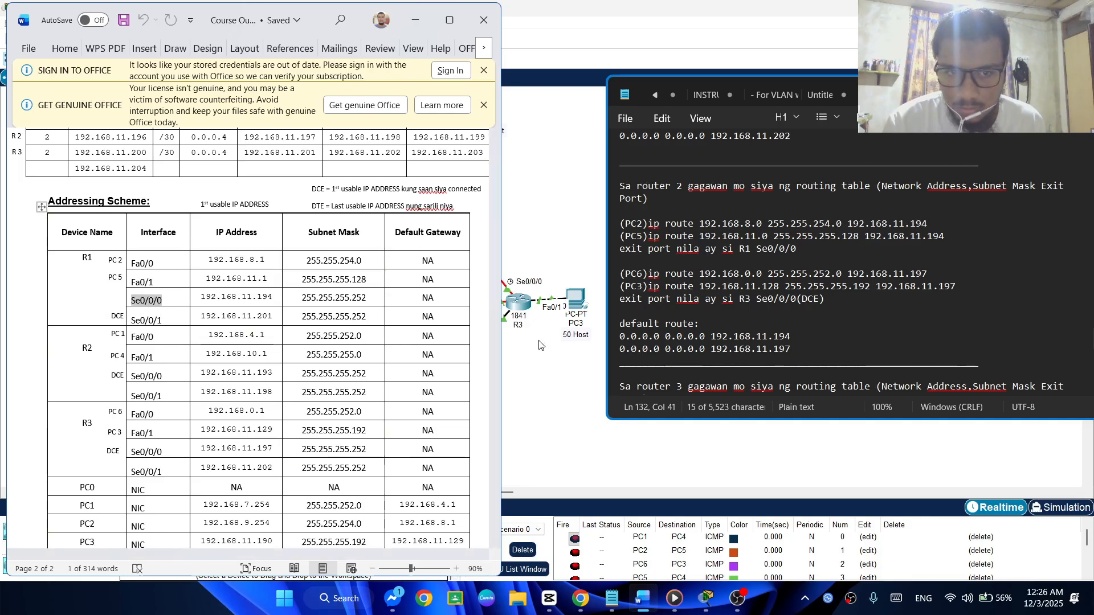
drag(270, 296, 197, 298)
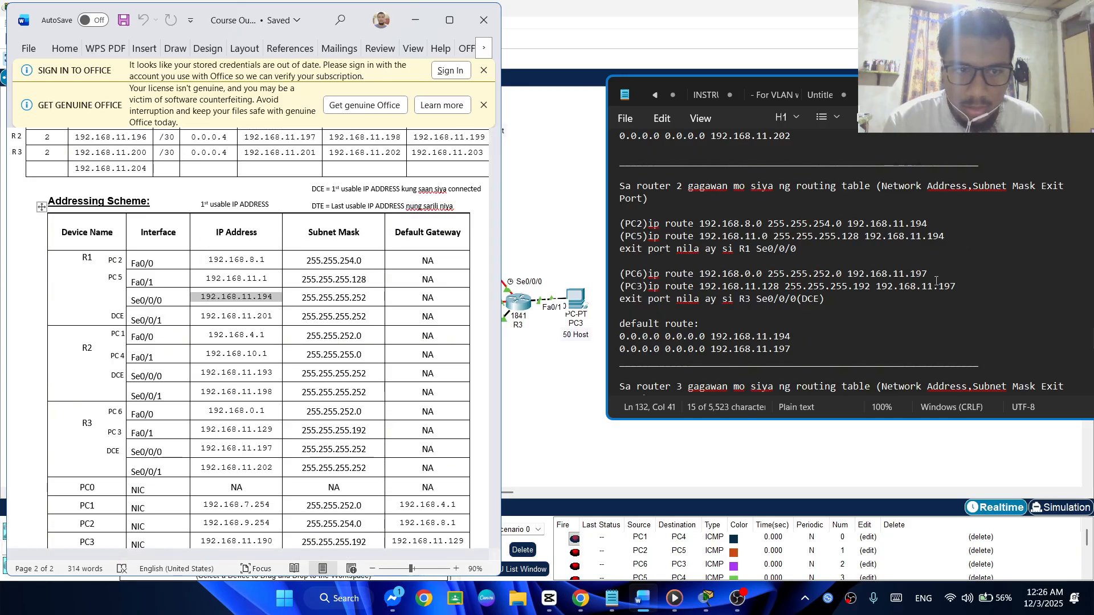
Check the R3 exit port's address against the Addressing Scheme, and review the PC5, PC6 and PC3 network addresses in the R2 routing notes
drag(975, 288, 832, 312)
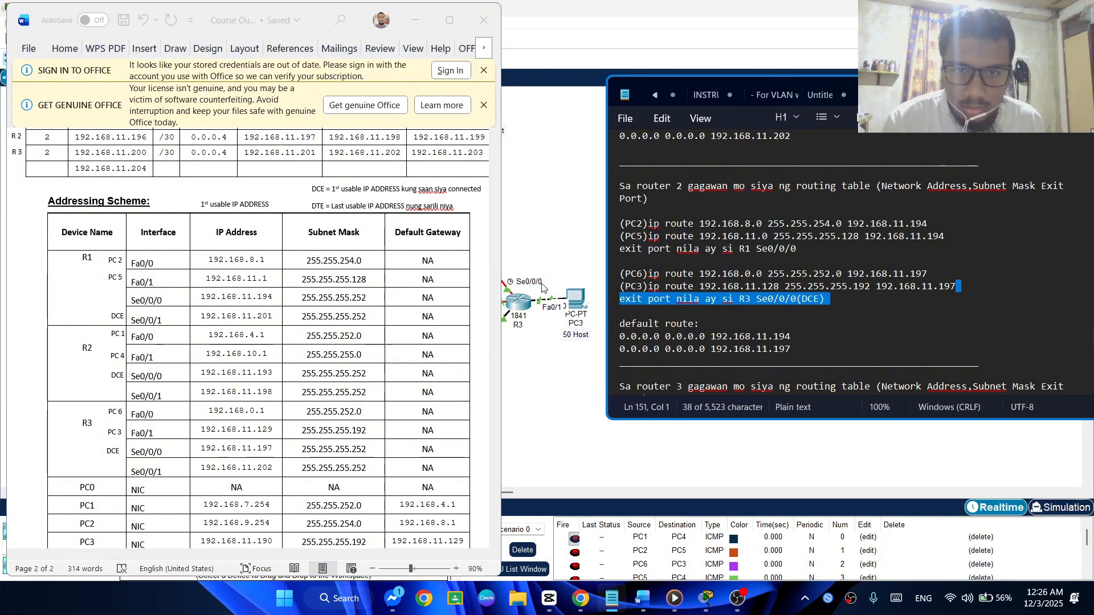
scroll(228, 342, down, 3)
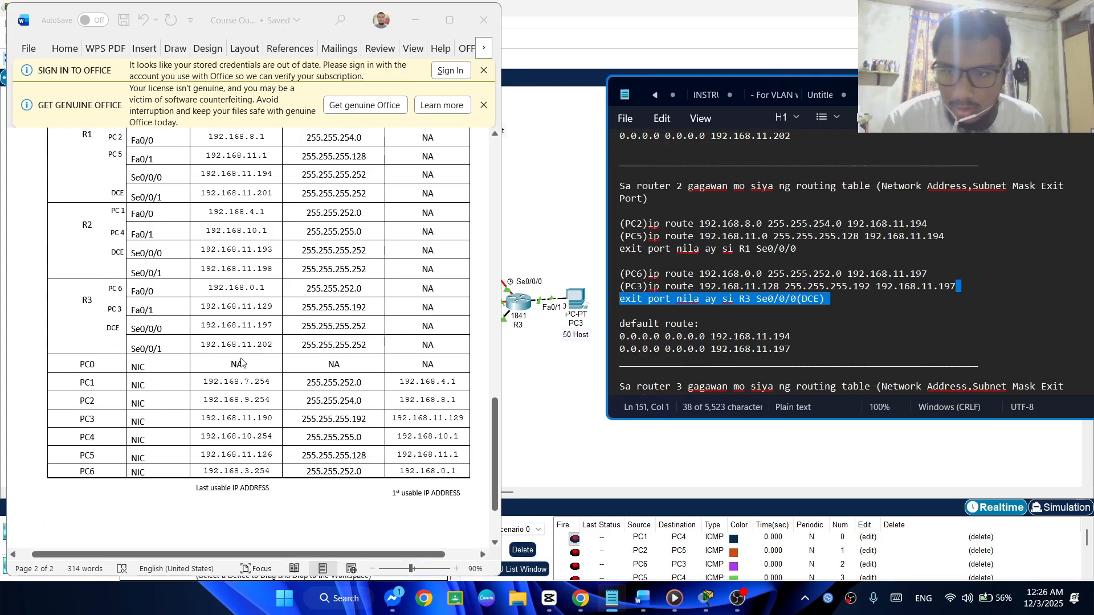
click(197, 346)
drag(197, 346, 274, 345)
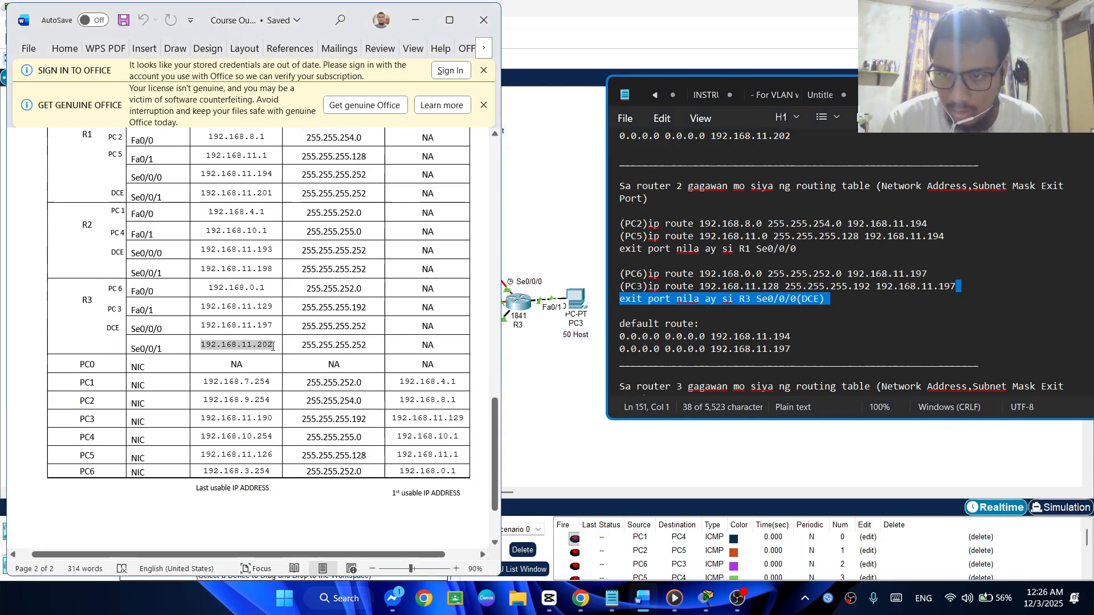
click(206, 322)
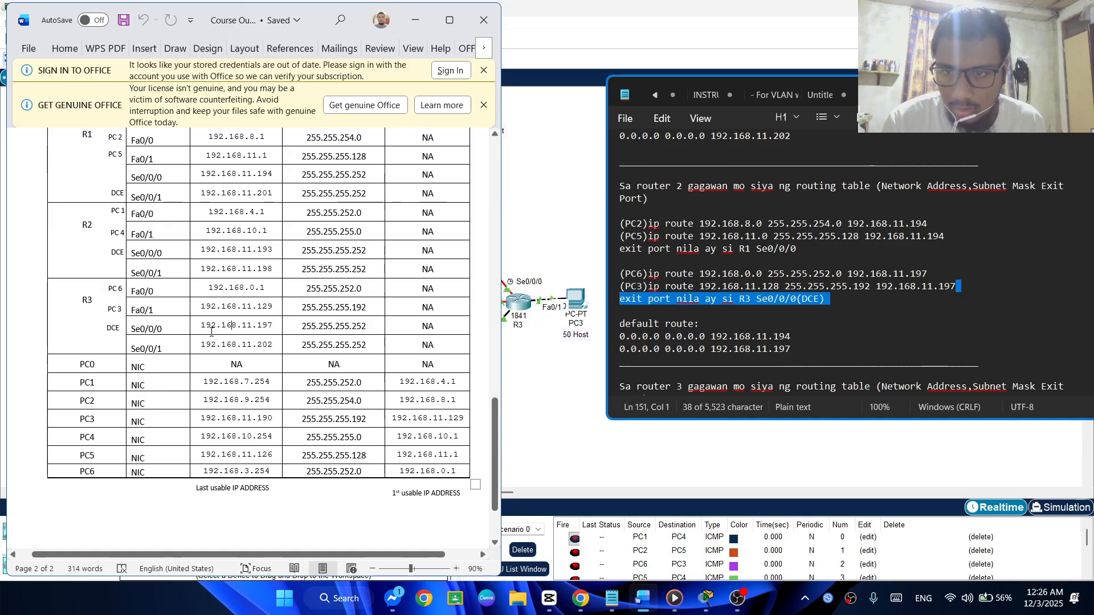
drag(206, 323, 274, 325)
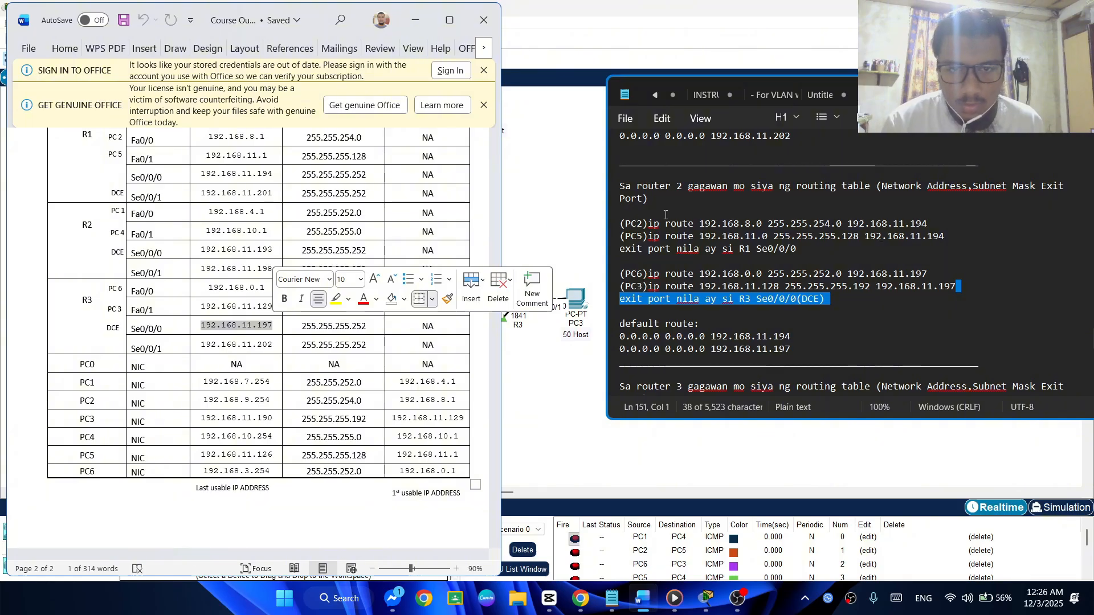
drag(699, 238, 769, 238)
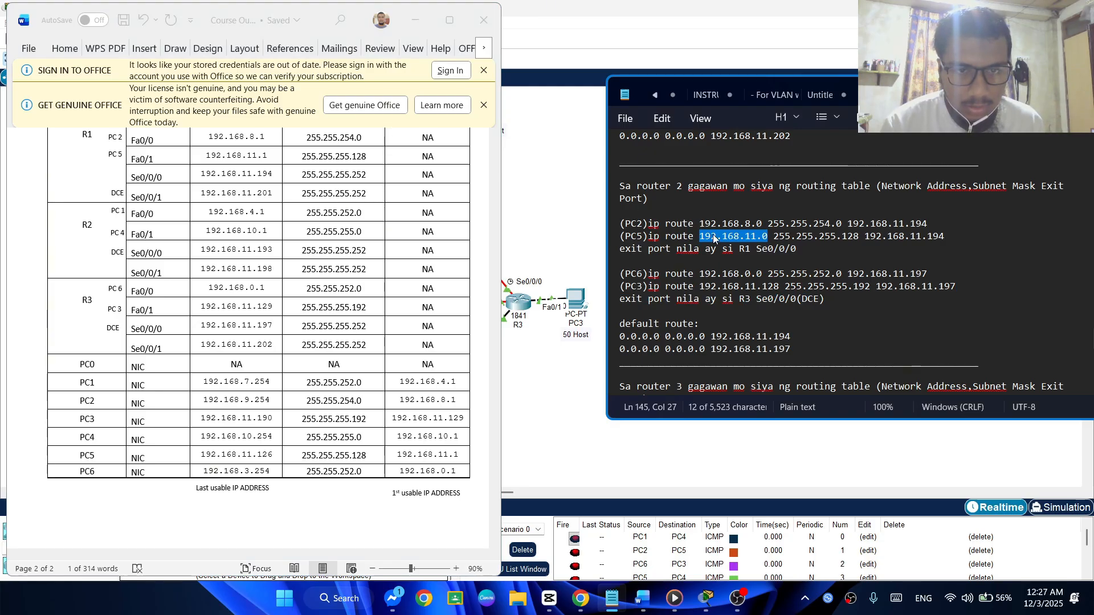
drag(700, 274, 769, 270)
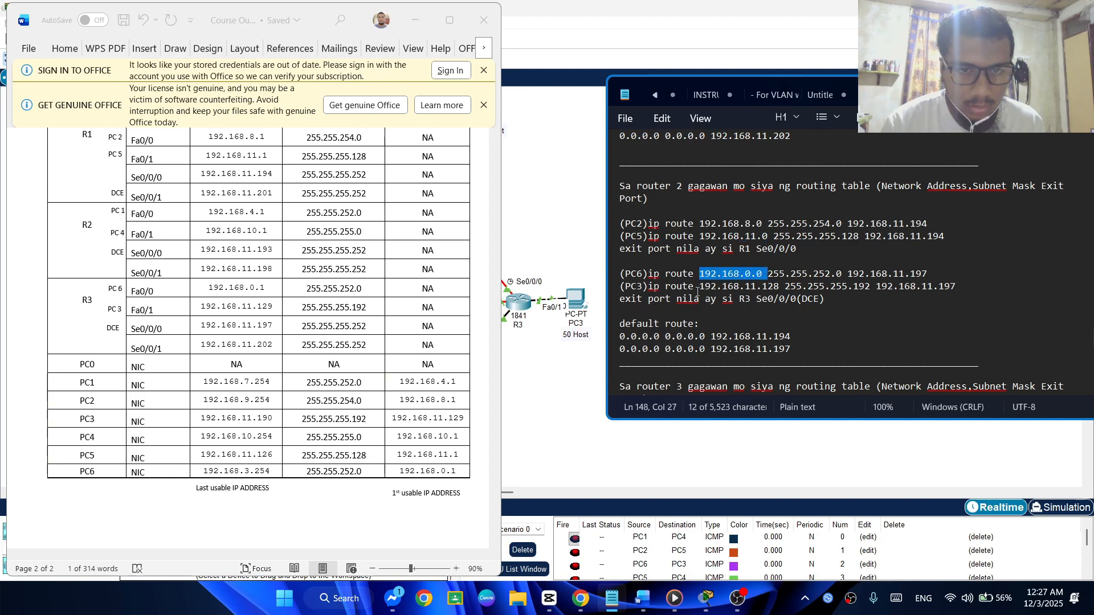
drag(695, 290, 776, 296)
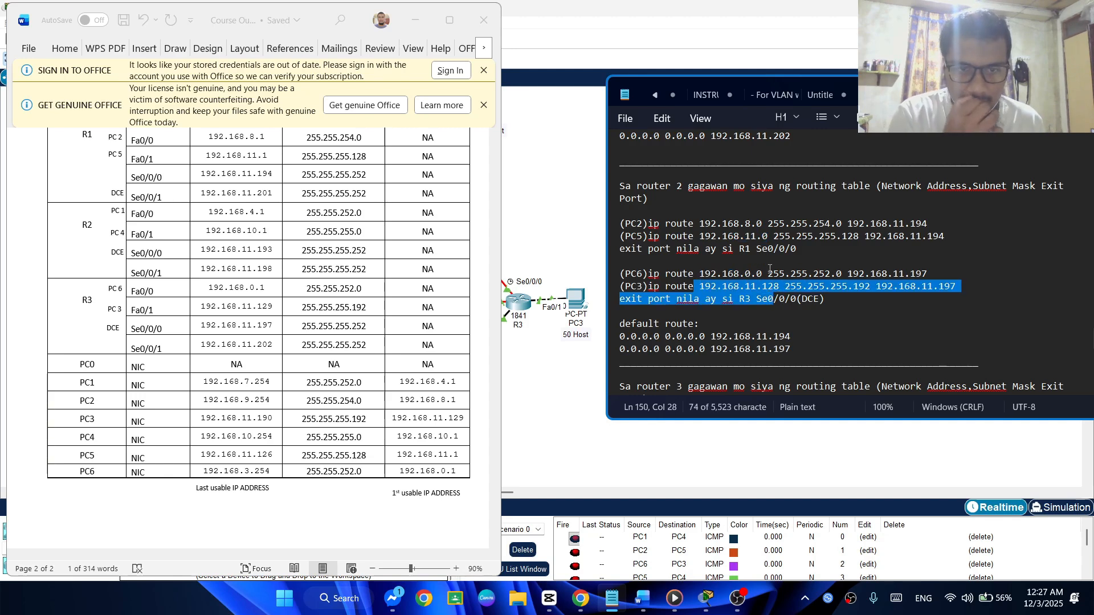
Minimize the subnetting document, return to R2's command line in Packet Tracer, and submit the pending static route to 192.168.8.0
click(419, 21)
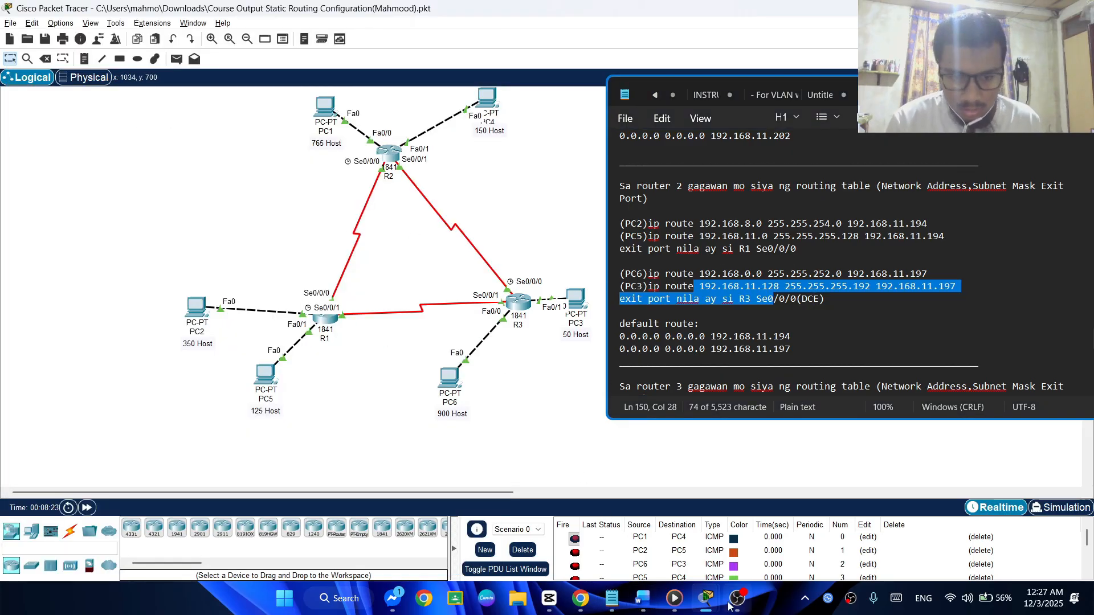
mouse_move(707, 599)
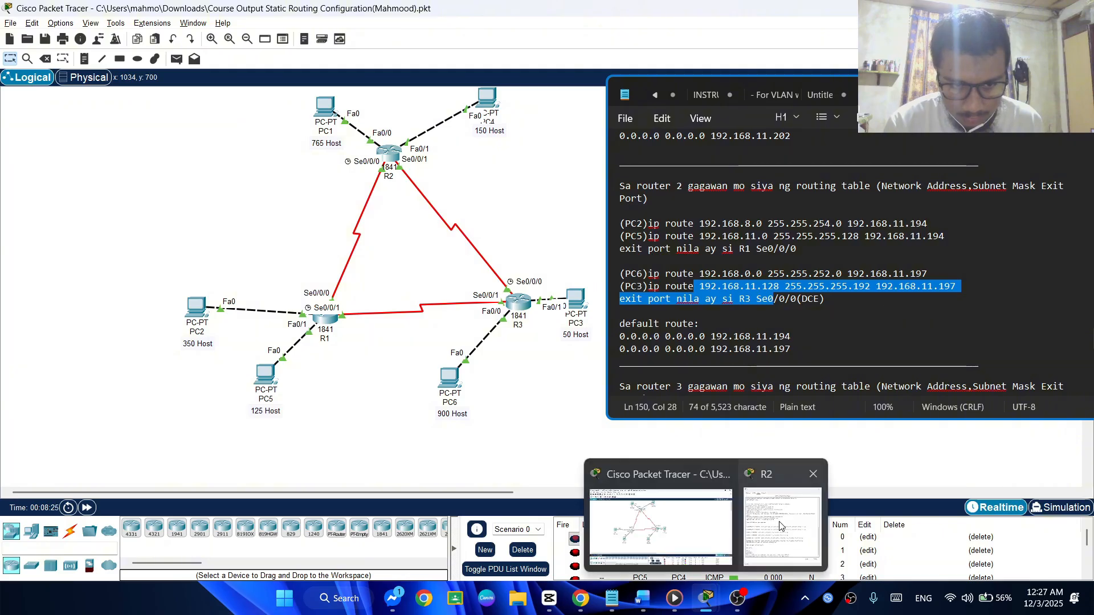
click(780, 525)
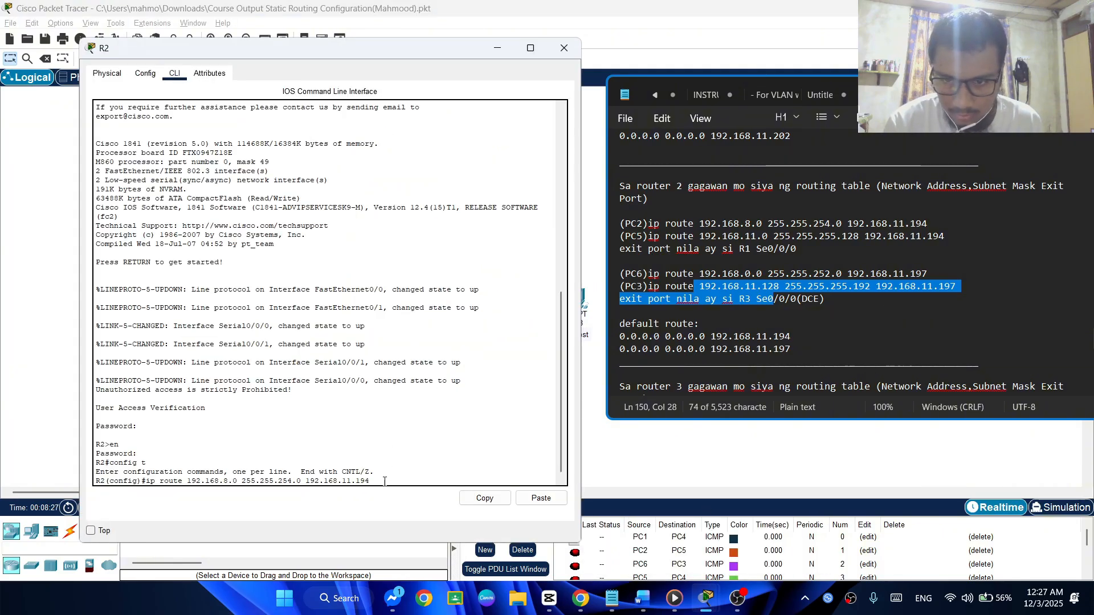
key(Return)
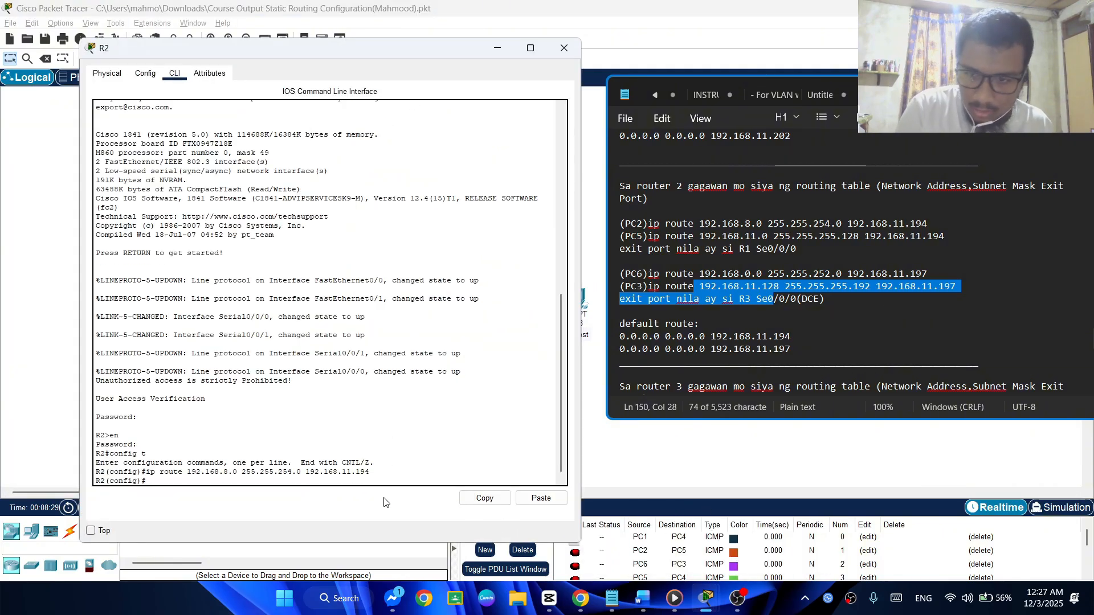
Reuse the previous R2 route command for PC5's network, changing its destination network to 192.168.11.0
key(Up)
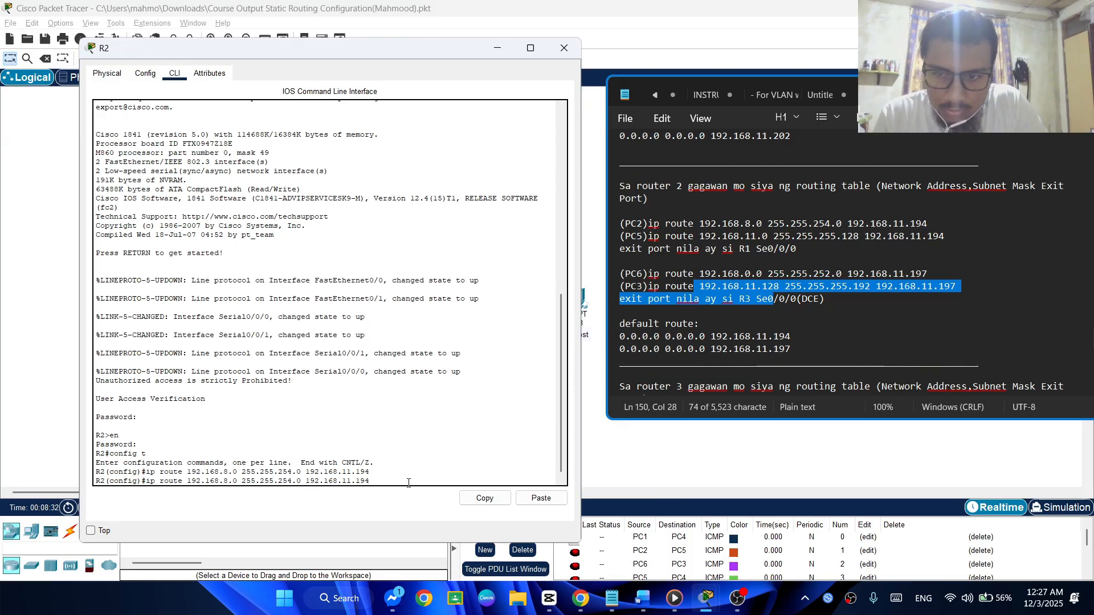
key(Left)
key(Left)
key(Left)
key(Left)
key(Left)
key(Left)
key(Left)
key(Left)
key(Left)
key(Left)
key(Left)
key(Left)
key(Left)
key(Left)
key(Left)
key(Left)
key(Left)
key(Left)
key(Left)
key(Left)
key(BackSpace)
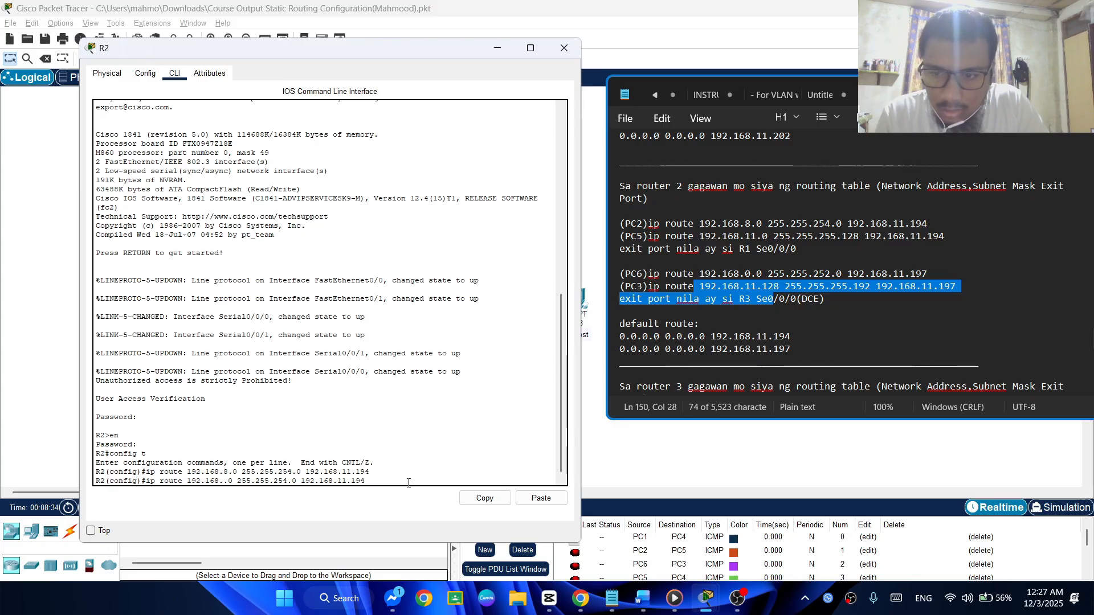
text(11)
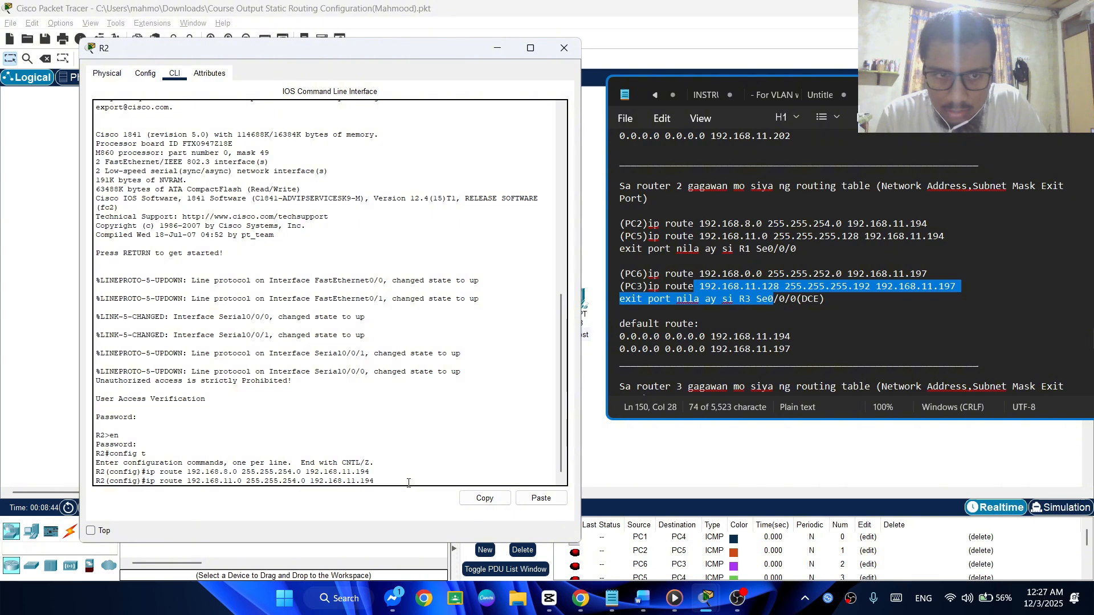
Set the PC5 route's subnet mask to 255.255.255.128 and submit it with next hop 192.168.11.194
key(Left)
key(Left)
key(Left)
key(Left)
key(Left)
key(Left)
key(Left)
key(Left)
key(Left)
key(Left)
key(Left)
key(Left)
key(Left)
key(Left)
key(Left)
key(Left)
key(Left)
key(BackSpace)
text(5)
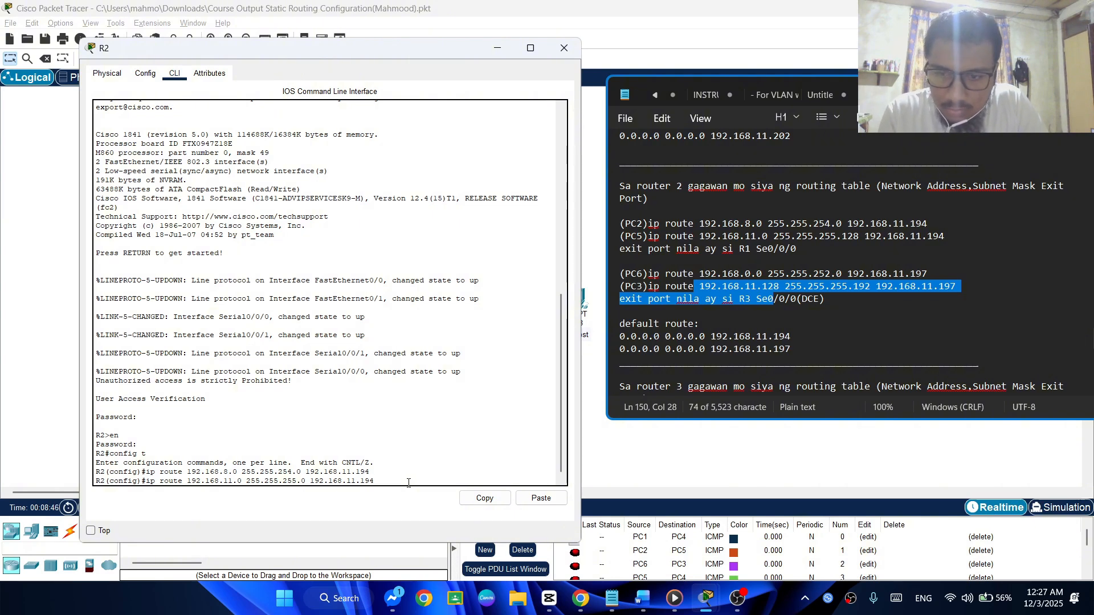
key(BackSpace)
text(12)
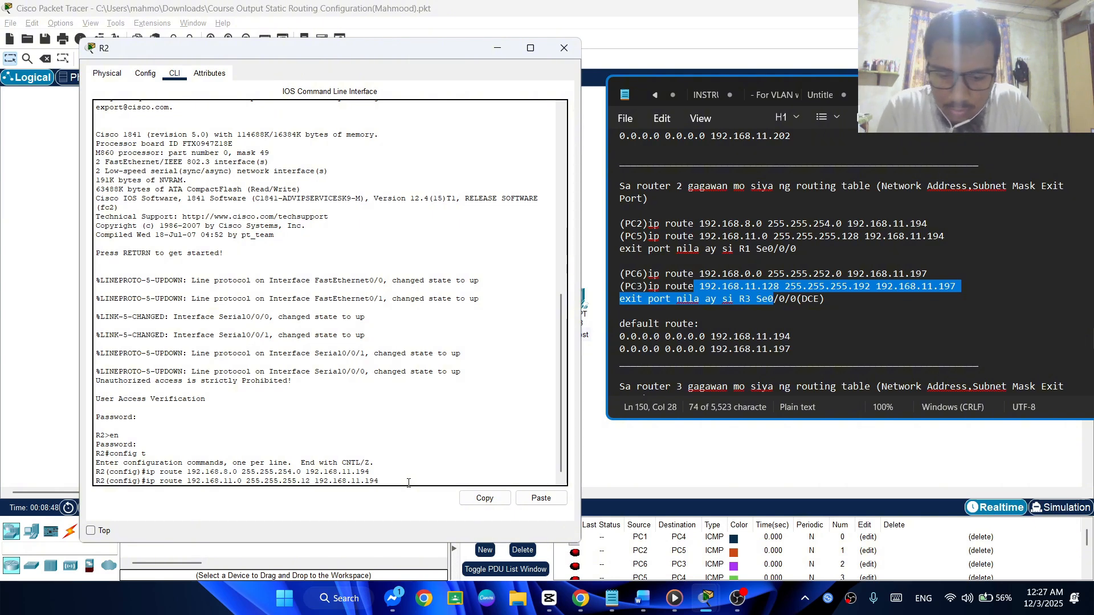
text(8)
key(End)
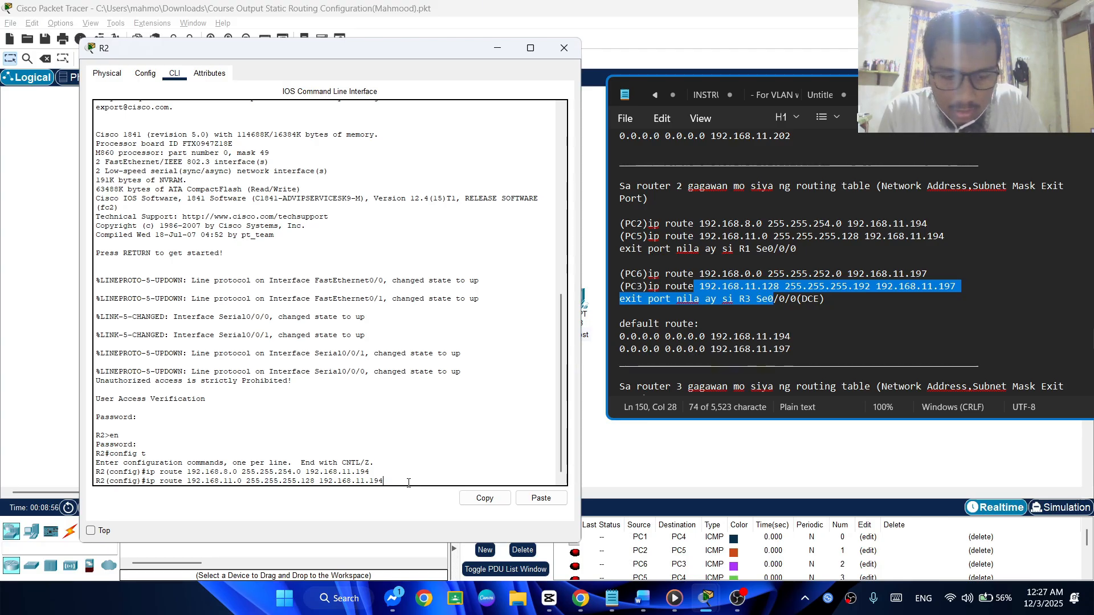
key(Return)
key(Return)
Reuse the last R2 route command for PC6's network, changing its destination network to 192.168.0.0
key(Up)
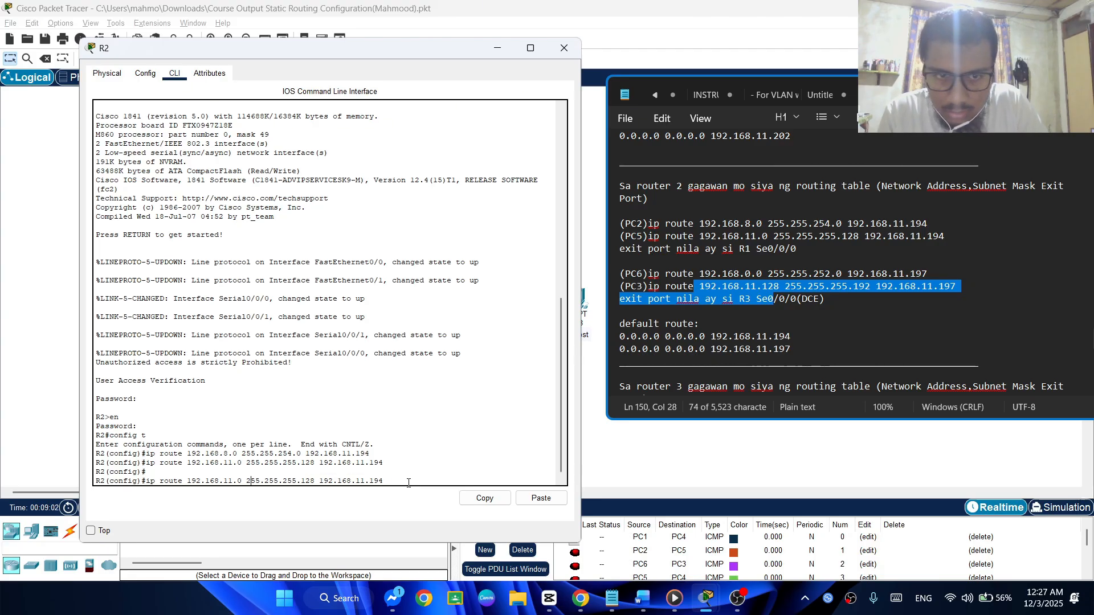
key(Left)
key(Left)
key(Left)
key(Left)
key(Left)
key(Left)
key(Left)
key(Left)
key(Left)
key(Left)
key(Left)
key(Left)
key(Left)
key(Left)
key(Left)
key(Left)
key(Left)
key(Left)
key(Left)
key(Left)
key(BackSpace)
key(BackSpace)
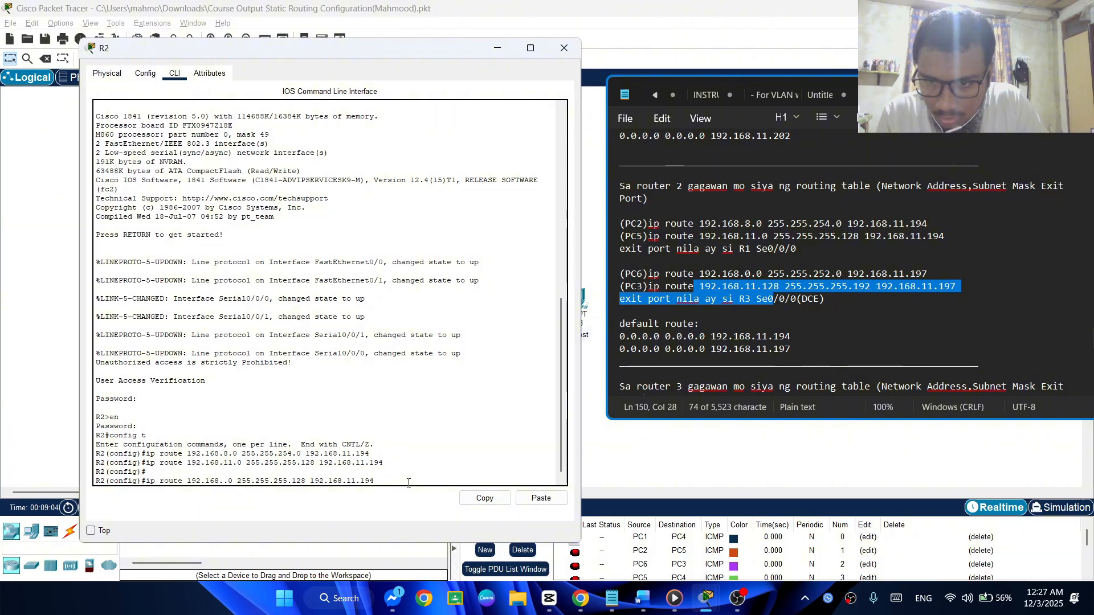
text(0)
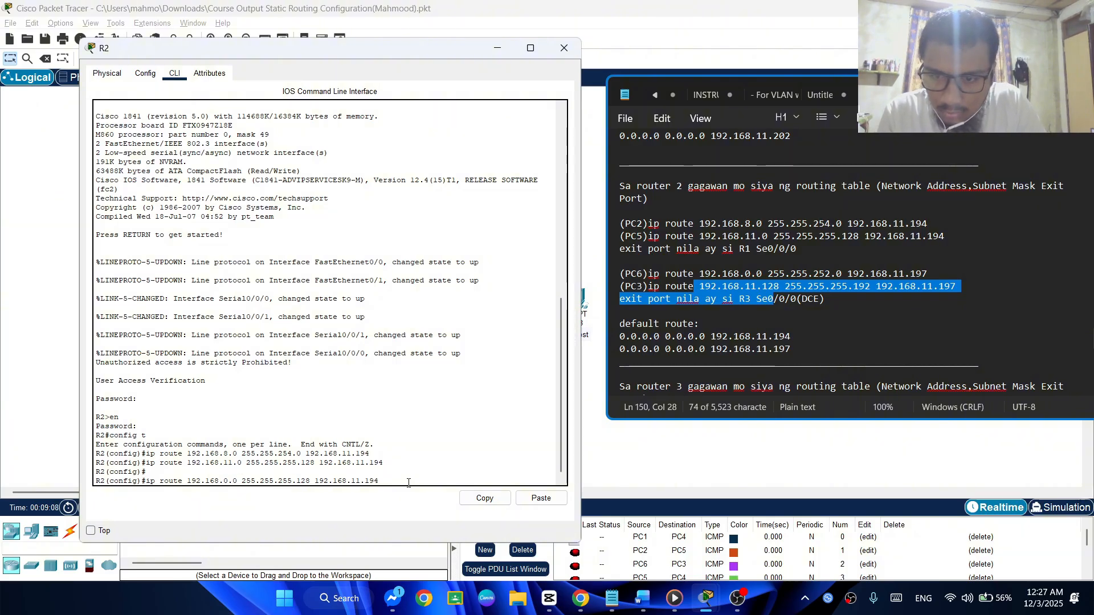
Set the PC6 route's subnet mask to 255.255.252.0 and next hop to 192.168.11.197, and submit it
key(Right)
key(Right)
key(Right)
key(Right)
key(Right)
key(Right)
key(Right)
key(Right)
key(Right)
key(Right)
key(Right)
key(Right)
key(BackSpace)
text(2)
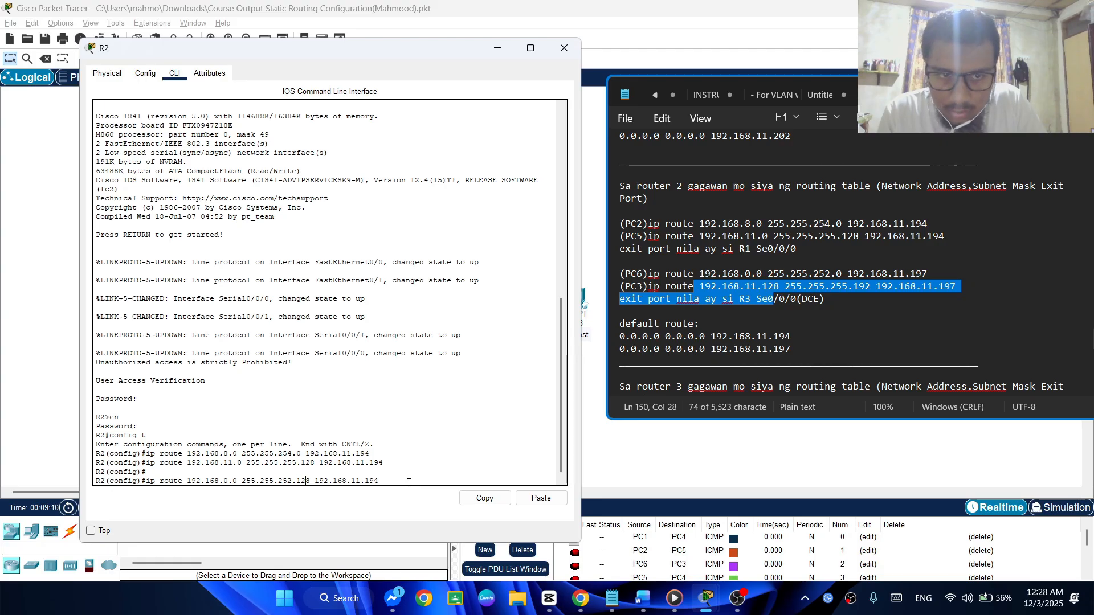
key(Right)
key(Right)
key(Right)
key(Right)
key(BackSpace)
key(BackSpace)
key(BackSpace)
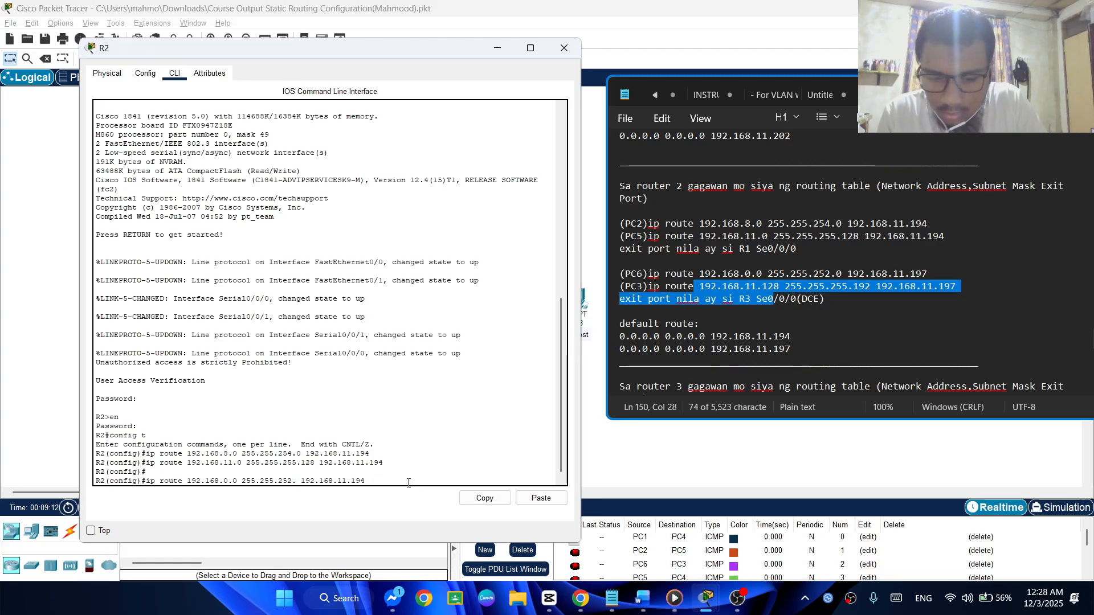
text(0)
key(Right)
key(Right)
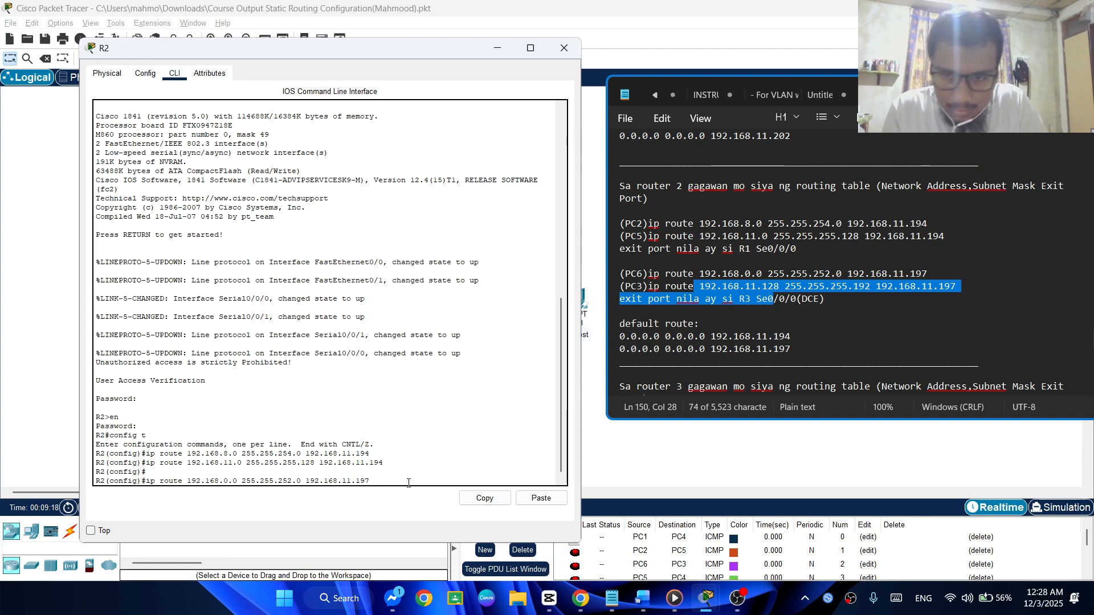
key(Return)
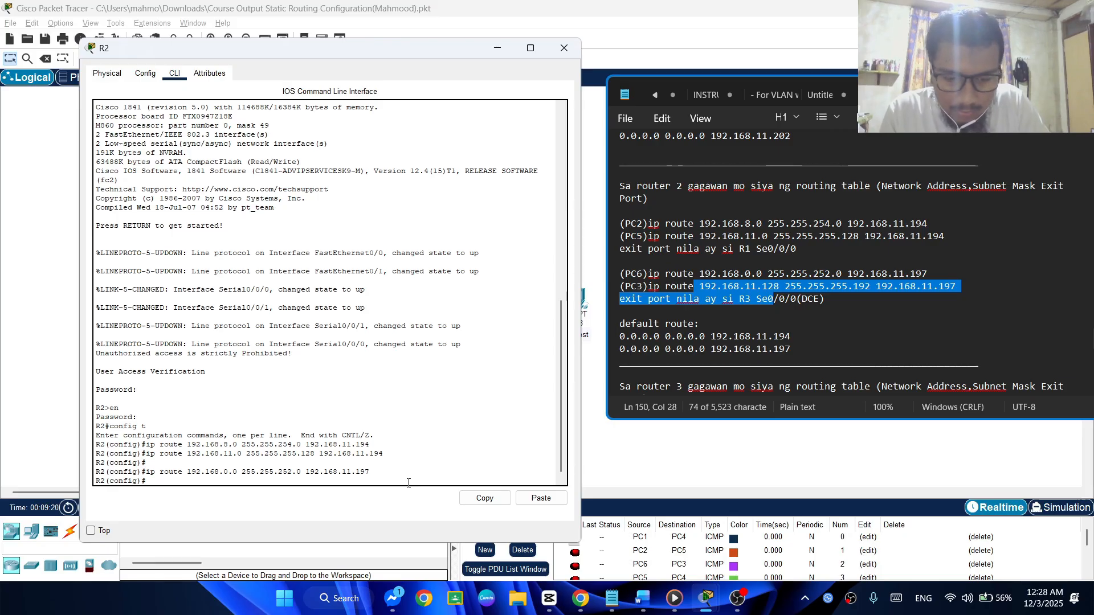
Reuse the last R2 route command for PC3's network, changing its destination network to 192.168.11.128
key(Up)
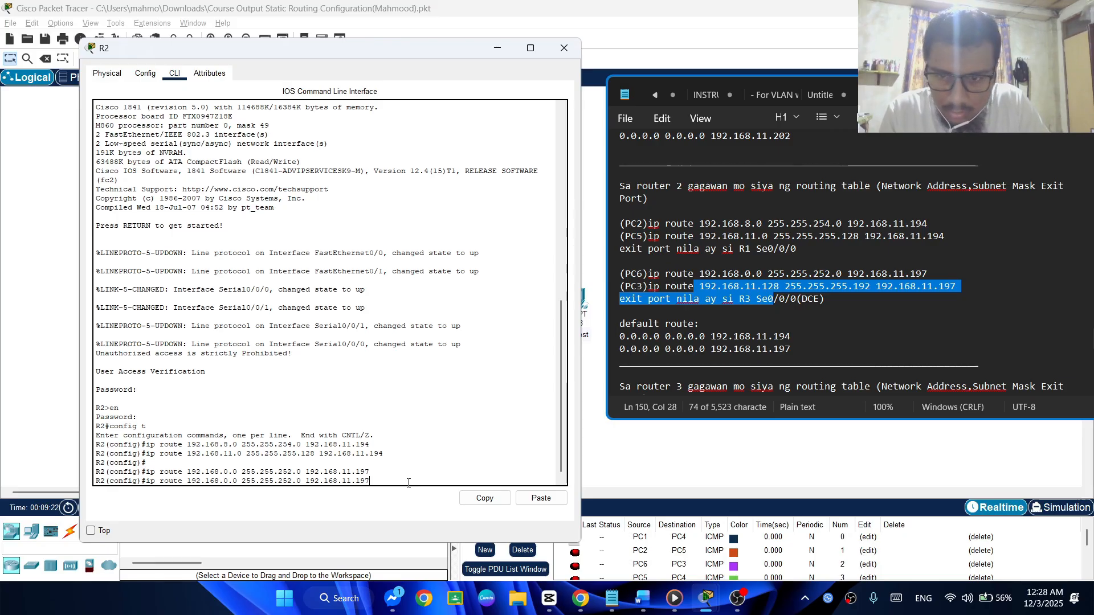
key(Left)
key(Left)
key(Left)
key(Left)
key(Left)
key(Left)
key(Left)
key(Left)
key(Left)
key(Left)
key(Left)
key(Left)
key(Left)
key(Left)
key(Left)
key(Left)
key(Left)
key(Left)
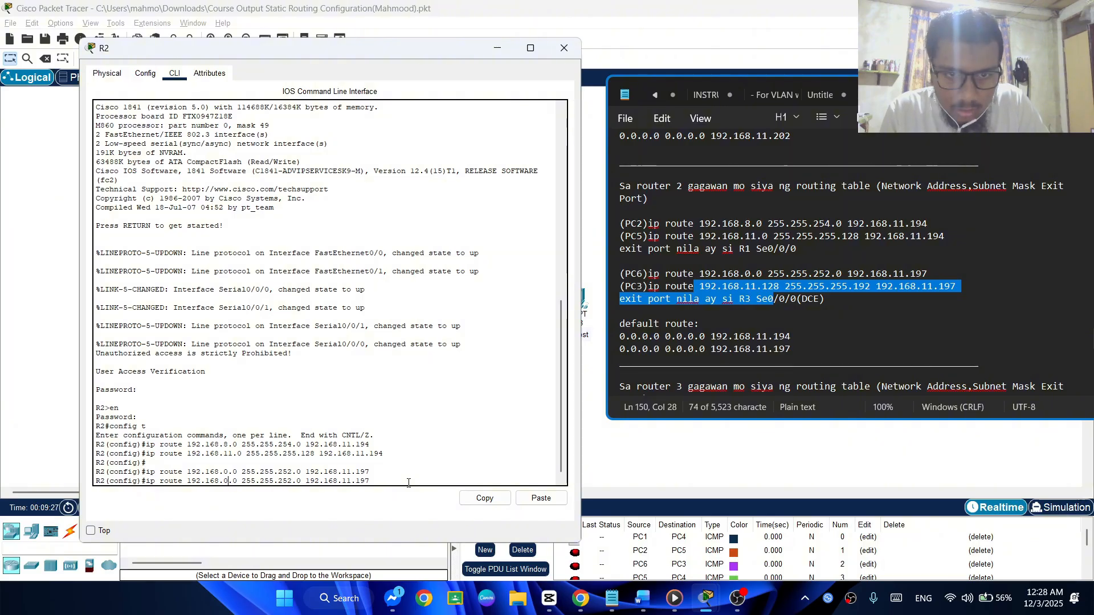
key(BackSpace)
text(11)
key(Right)
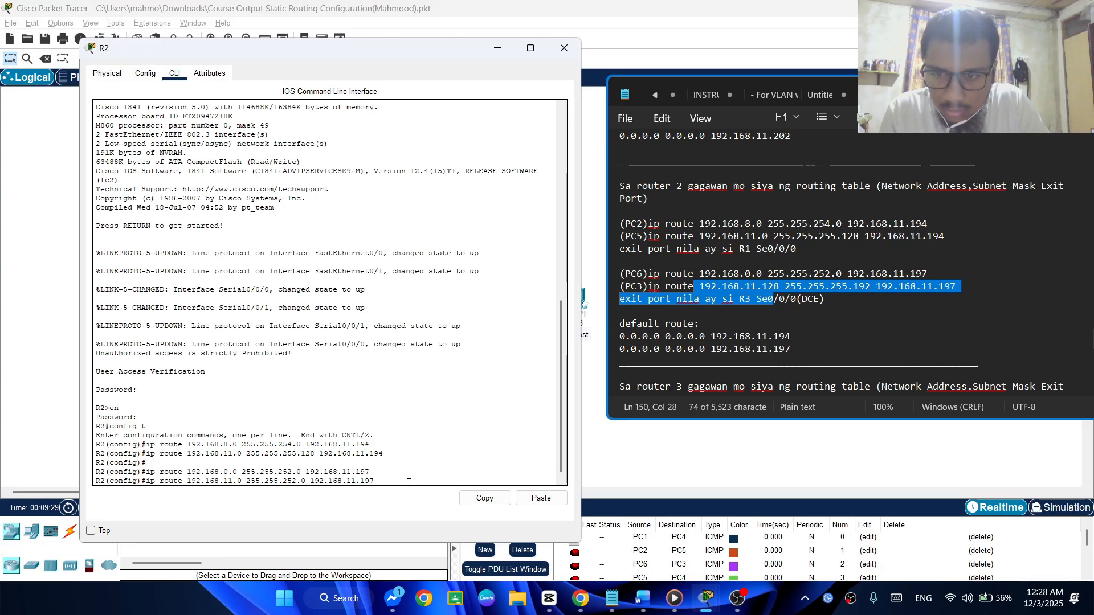
key(BackSpace)
text(128)
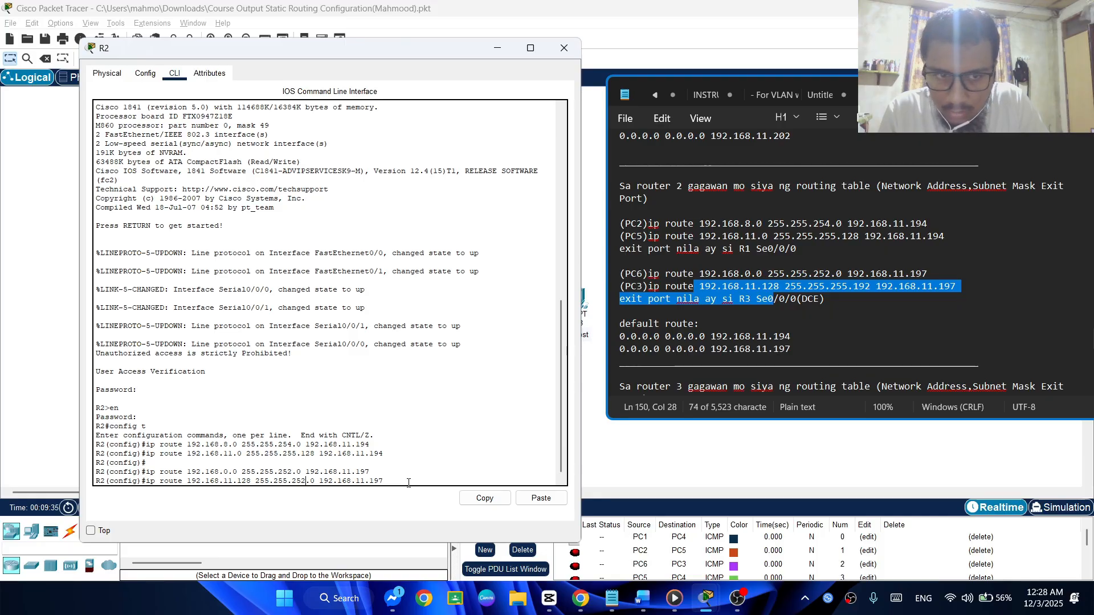
Set the PC3 route's subnet mask to 255.255.255.192 and submit it with next hop 192.168.11.197
key(BackSpace)
text(5)
key(Right)
key(Right)
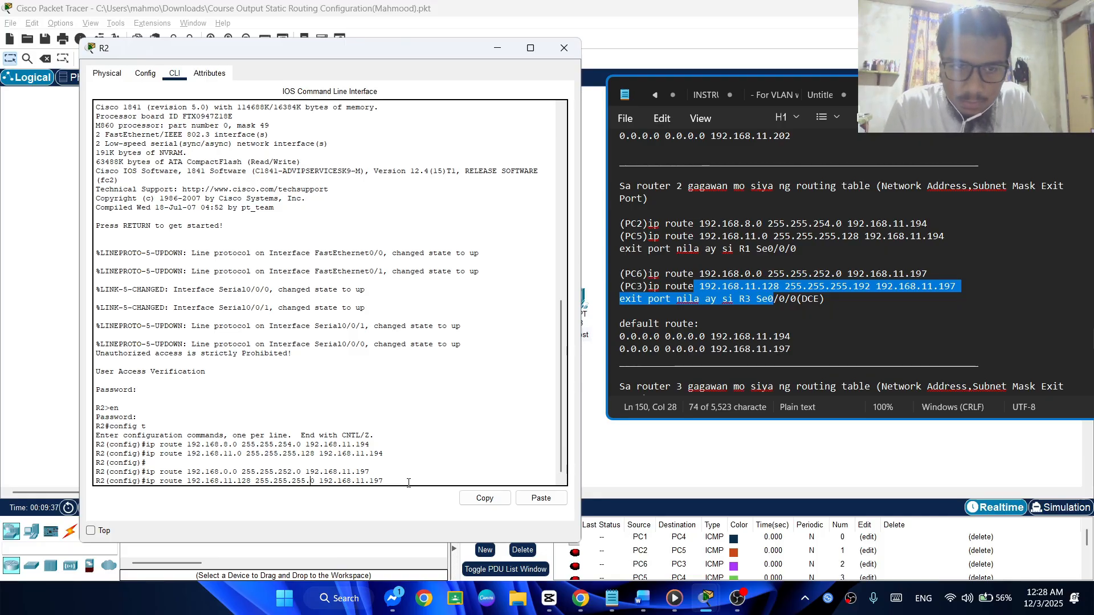
key(BackSpace)
text(192)
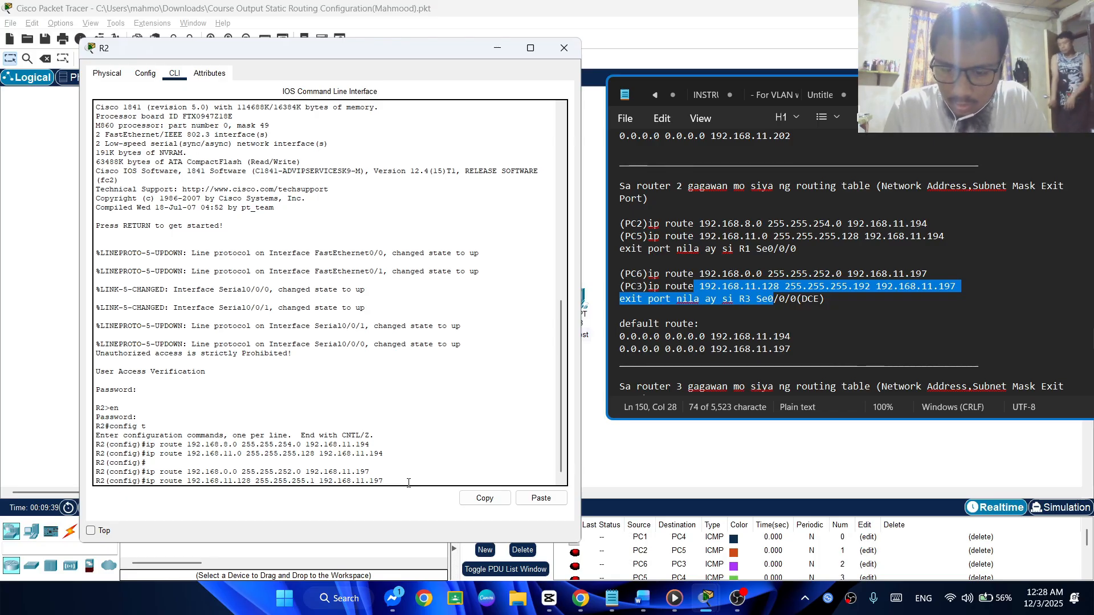
key(Right)
key(Right)
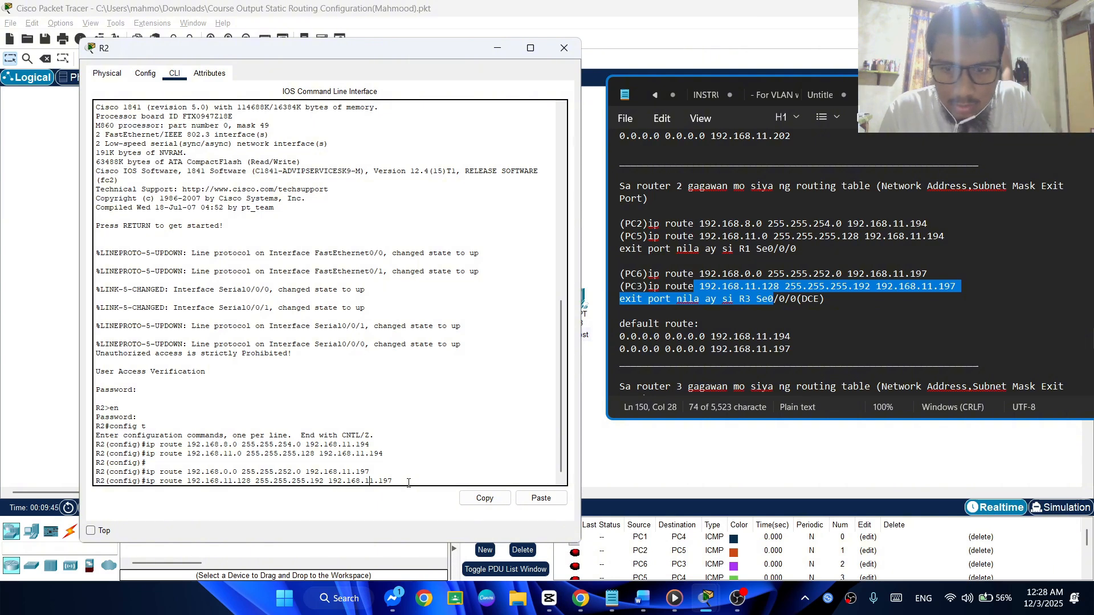
key(Right)
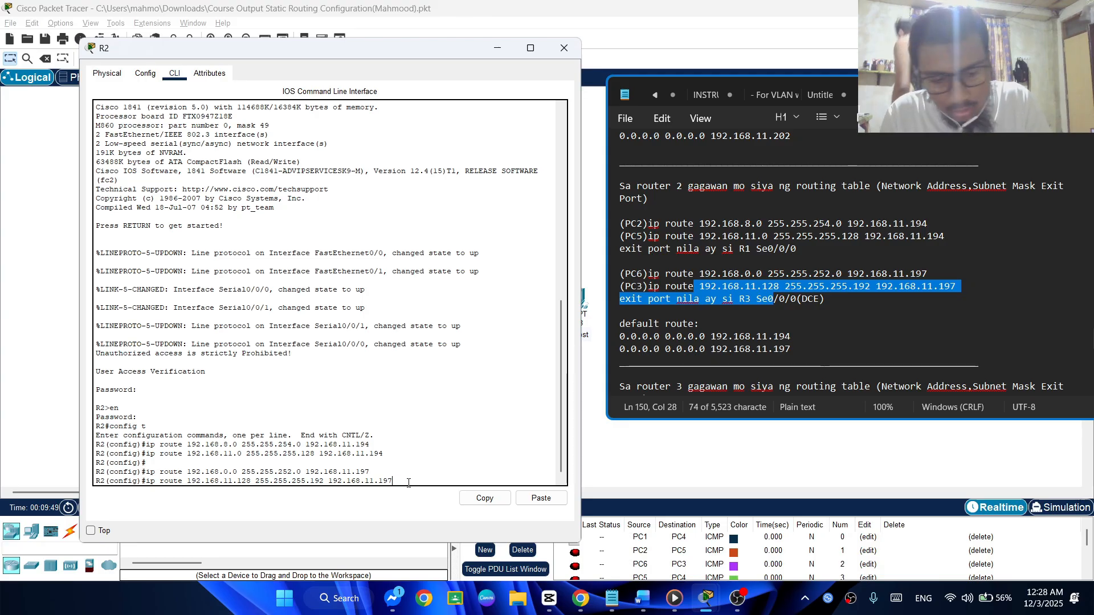
key(Return)
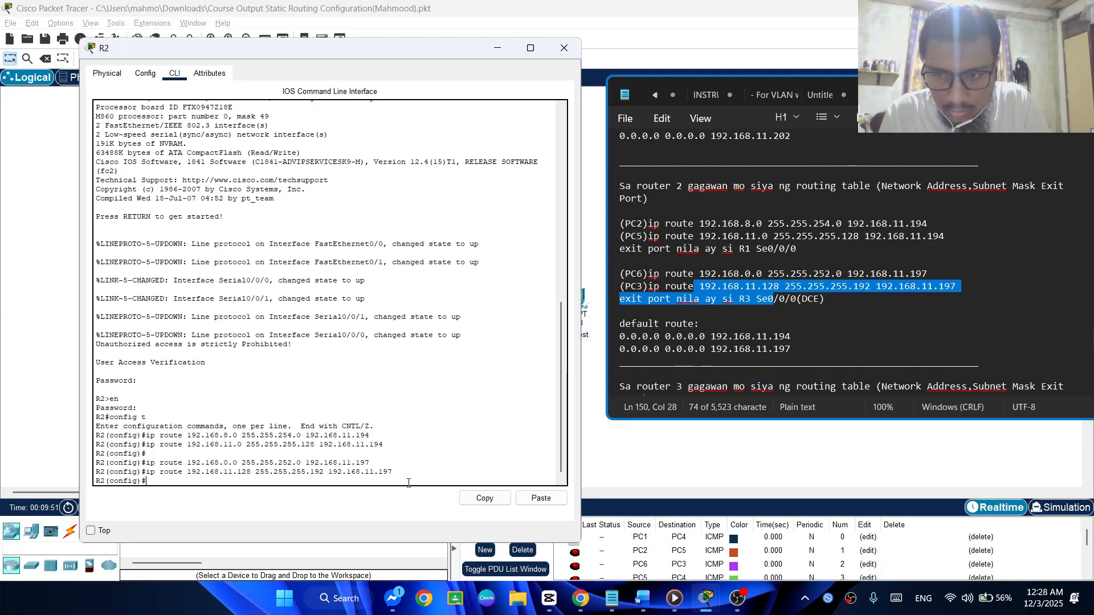
Recall the last route command on R2 and strip its addresses, leaving only ip route
key(Up)
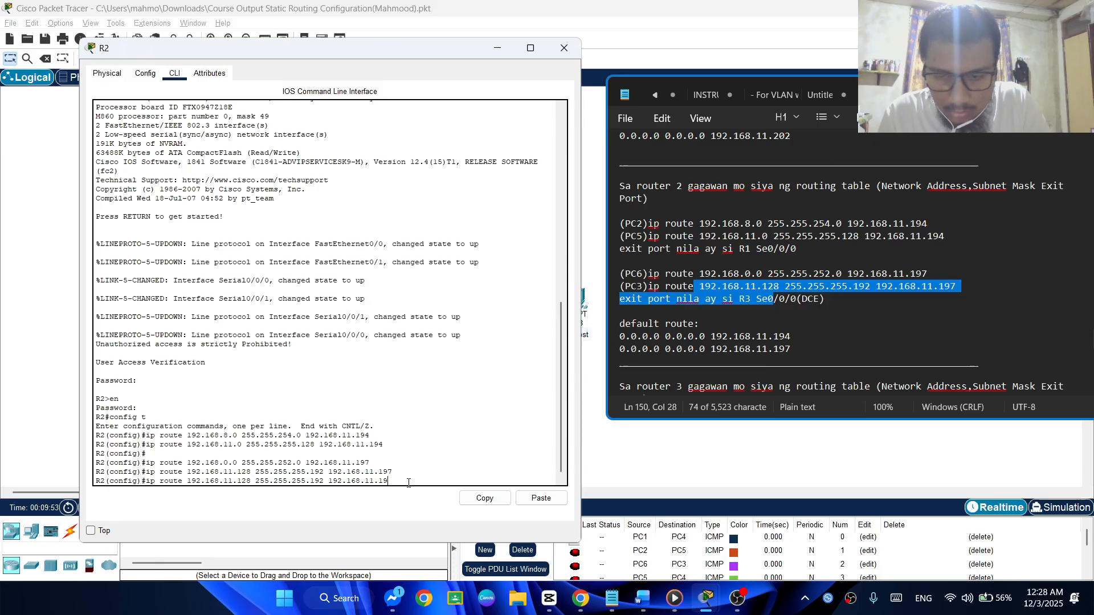
key(BackSpace)
key(BackSpace)
key(BackSpace)
key(BackSpace)
key(BackSpace)
key(BackSpace)
key(BackSpace)
key(BackSpace)
key(BackSpace)
key(BackSpace)
key(BackSpace)
key(BackSpace)
key(BackSpace)
key(BackSpace)
key(BackSpace)
key(BackSpace)
key(BackSpace)
key(BackSpace)
key(BackSpace)
key(BackSpace)
key(BackSpace)
key(BackSpace)
key(BackSpace)
key(BackSpace)
key(BackSpace)
key(BackSpace)
key(BackSpace)
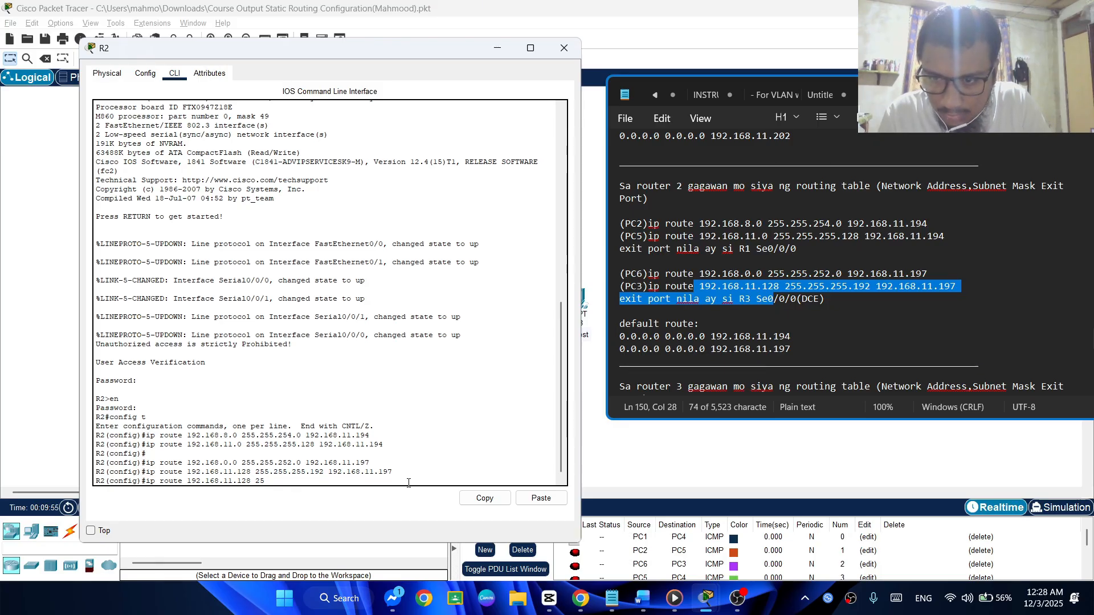
key(BackSpace)
key(BackSpace)
key(BackSpace)
key(BackSpace)
key(BackSpace)
key(BackSpace)
key(BackSpace)
key(BackSpace)
key(BackSpace)
key(BackSpace)
key(BackSpace)
key(BackSpace)
key(BackSpace)
key(BackSpace)
key(BackSpace)
key(BackSpace)
key(BackSpace)
Complete and submit R2's default route as 0.0.0.0 0.0.0.0 via 192.168.11.194
text(0)
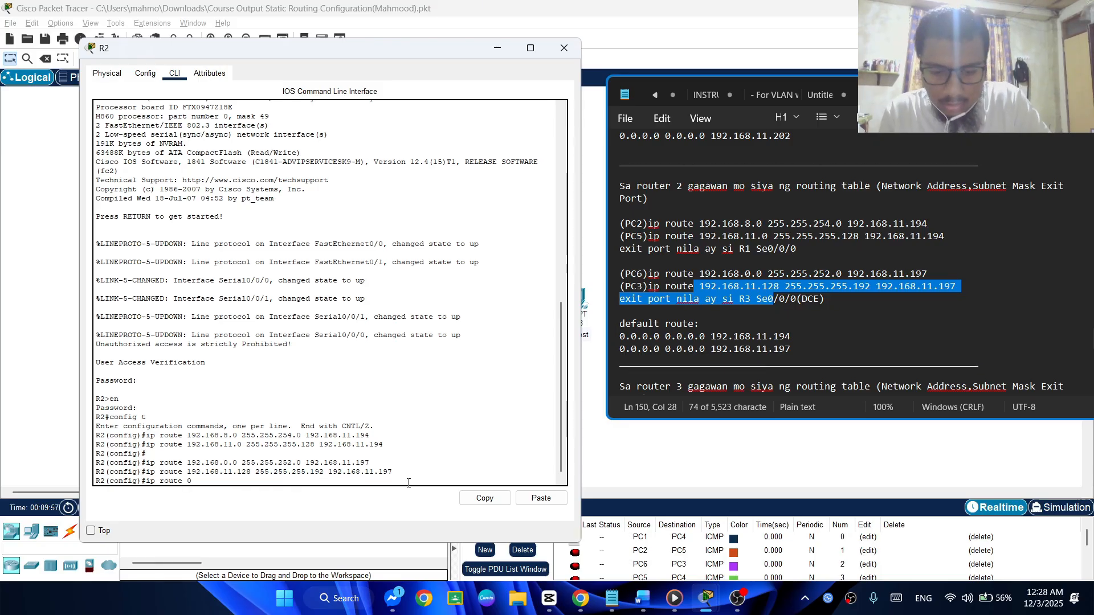
text(.0.0.0)
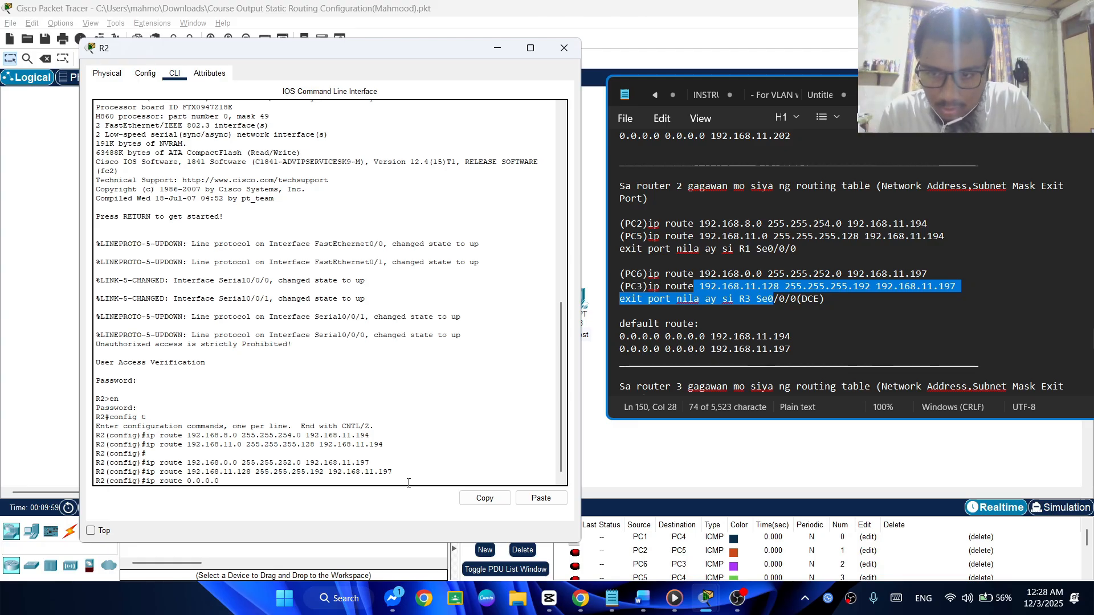
text( 0.0)
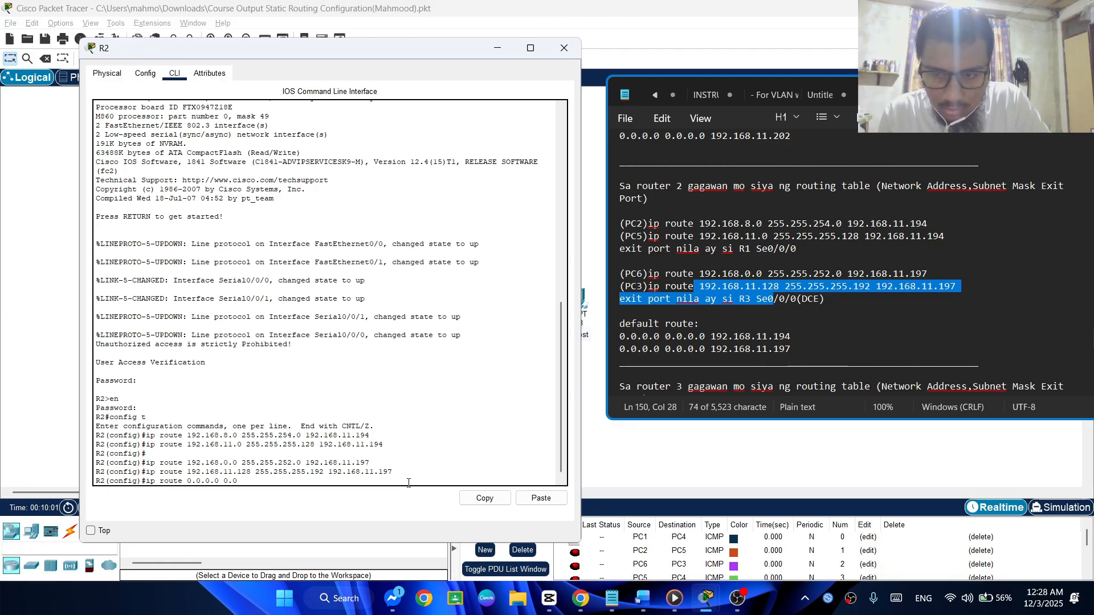
text(.0.0)
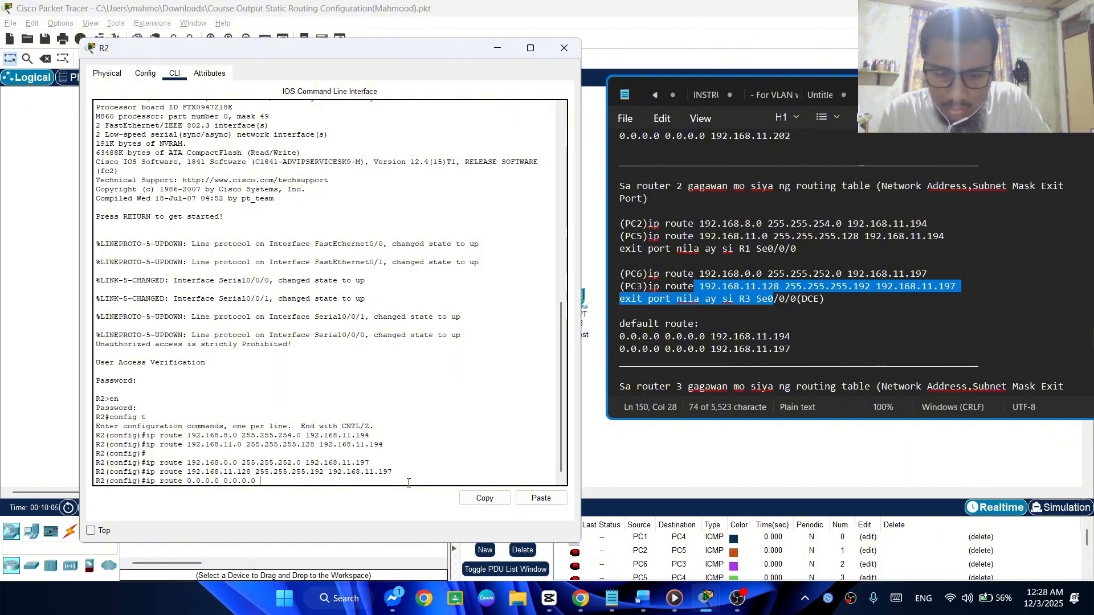
text( 192.1)
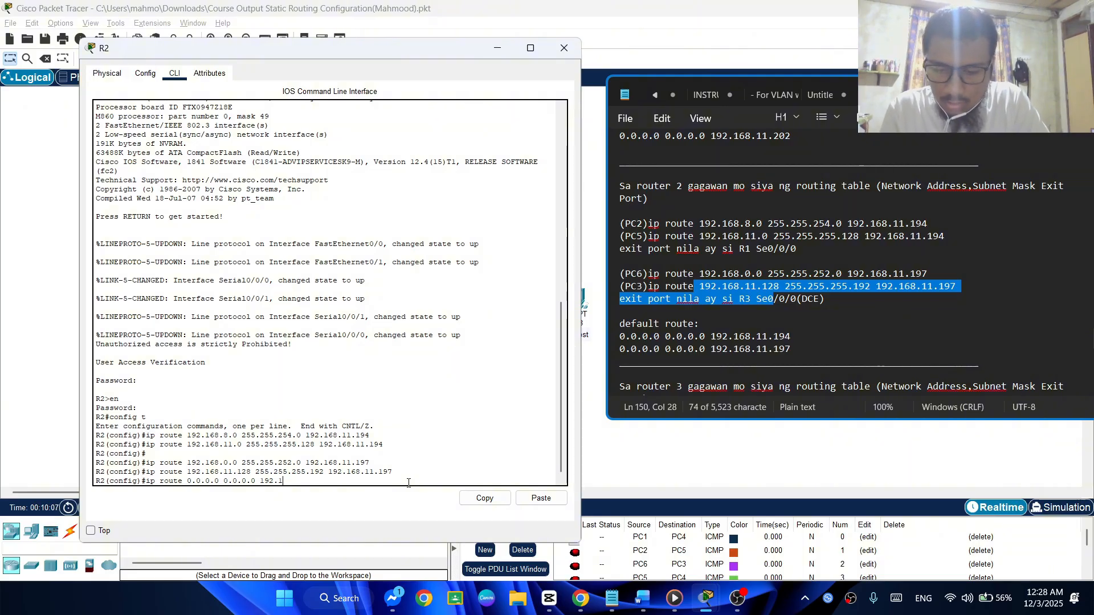
text(68)
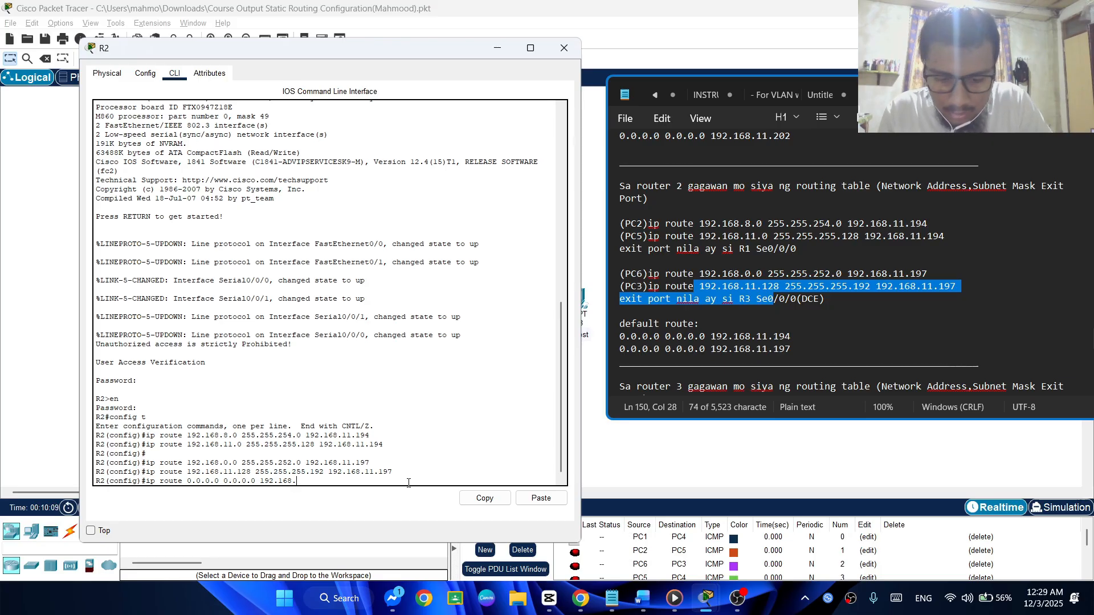
text(.11.194)
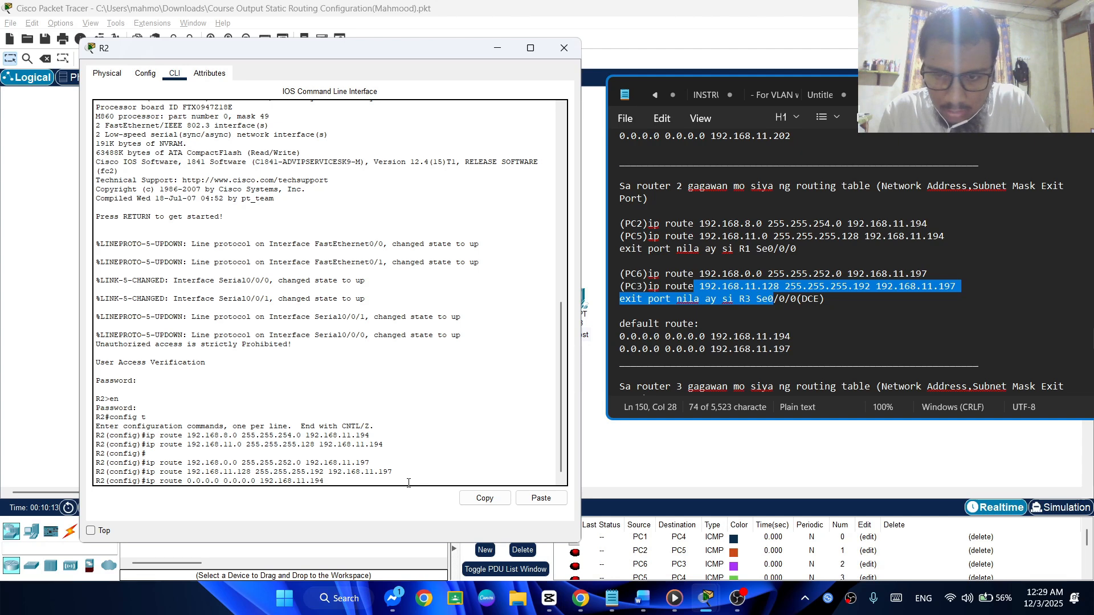
key(Return)
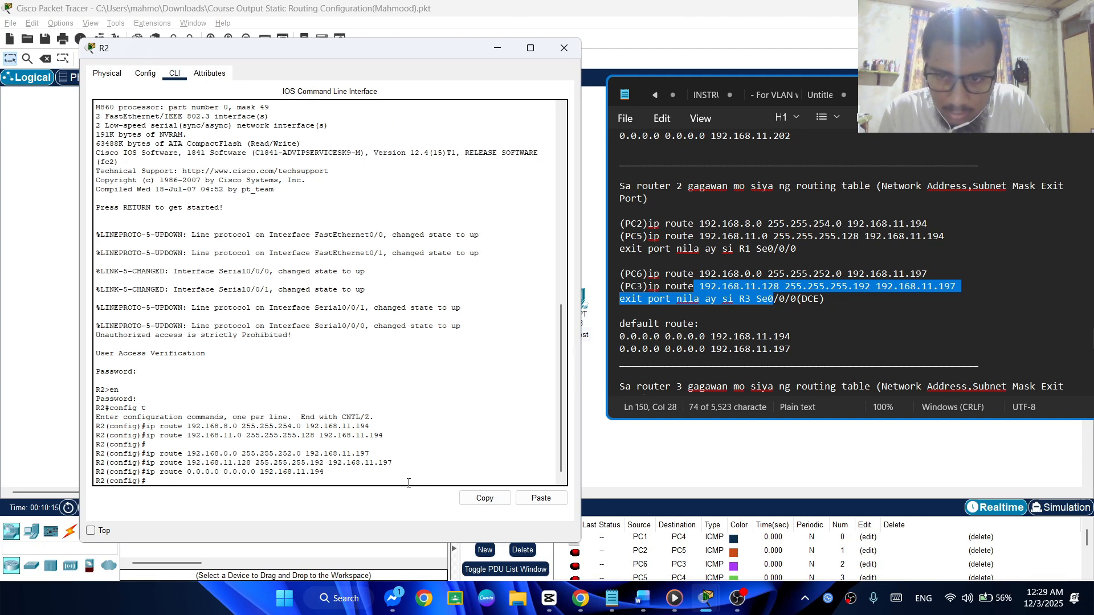
Add a second default route 0.0.0.0 0.0.0.0 via 192.168.11.197 on R2, and maximize R2's window
key(Up)
key(BackSpace)
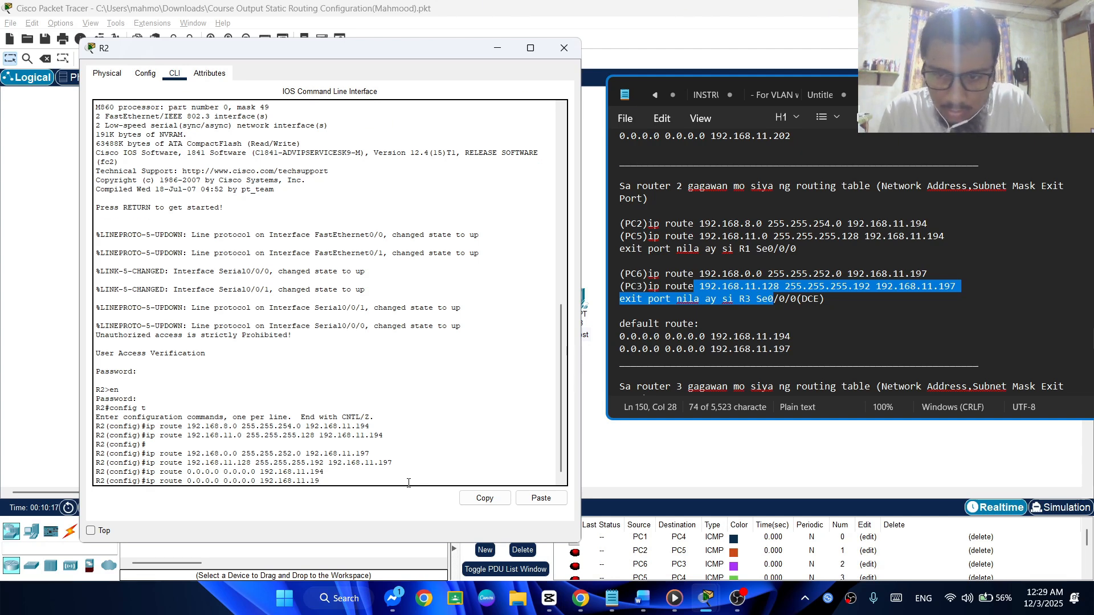
key(Return)
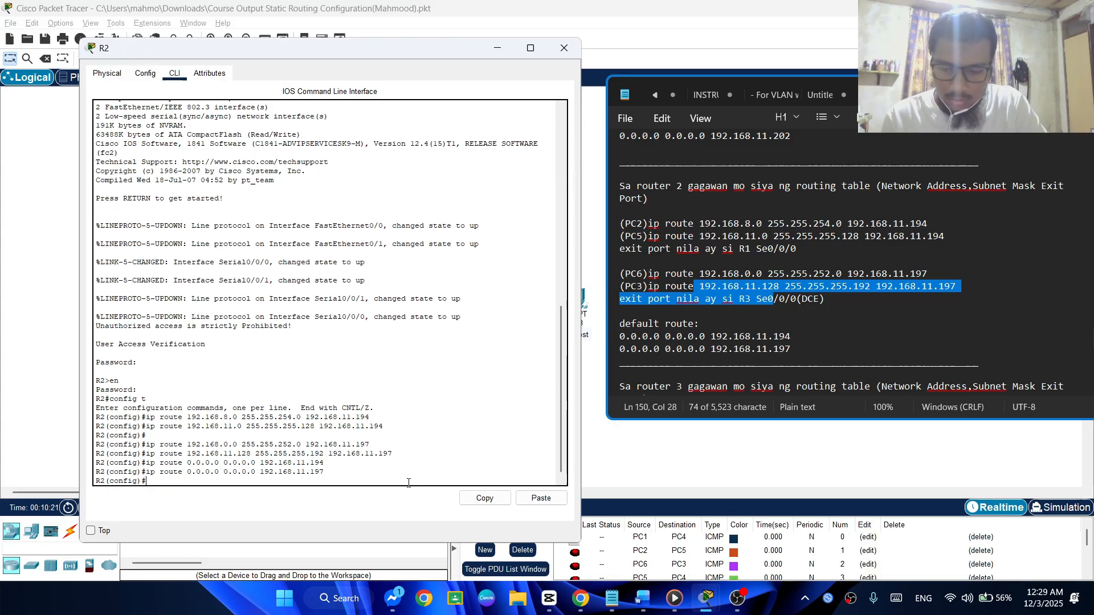
click(528, 49)
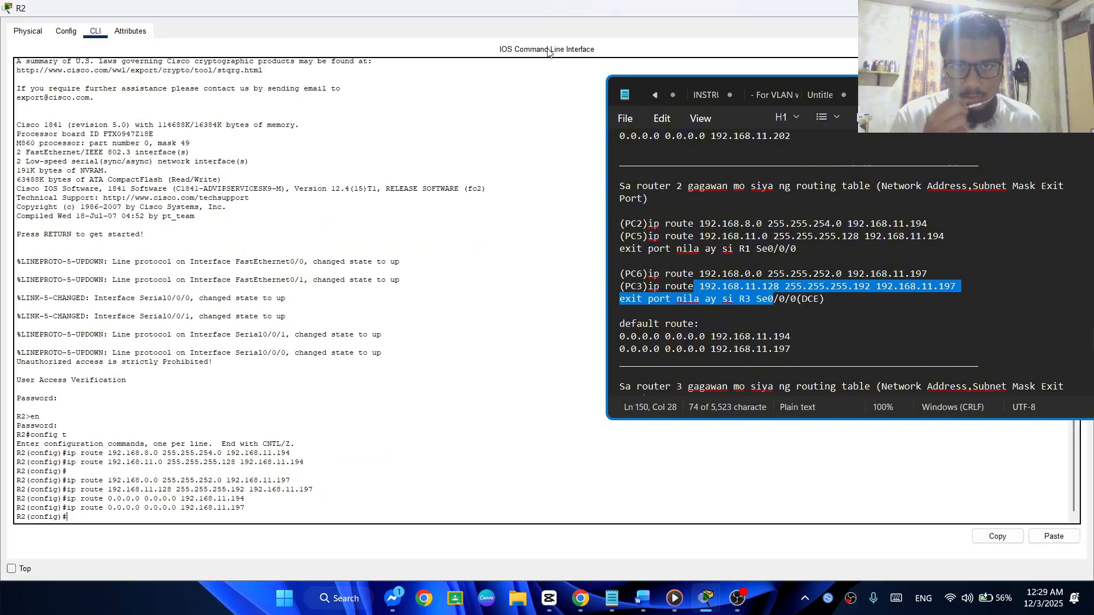
Close R2's window, bring up the router 3 routing notes, and open R3's command line beside them
click(1076, 8)
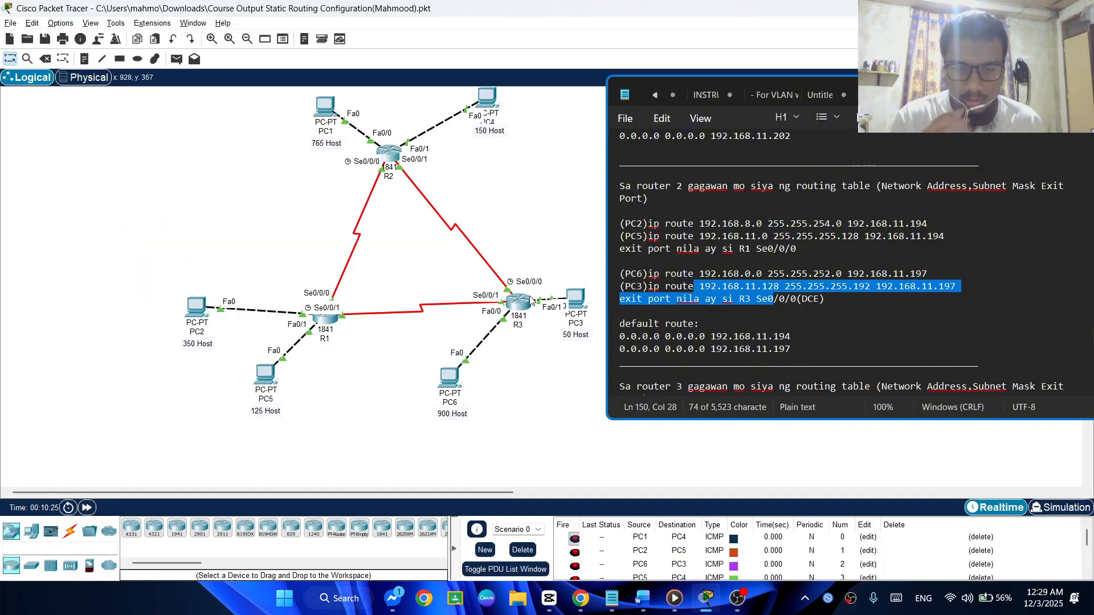
scroll(758, 297, down, 2)
scroll(758, 297, down, 5)
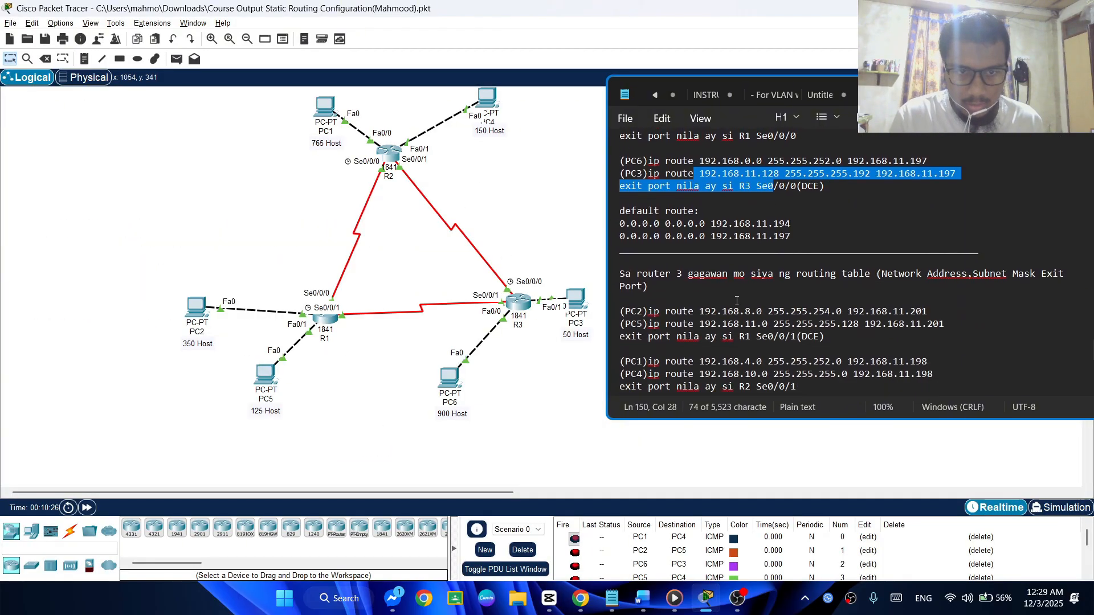
click(523, 305)
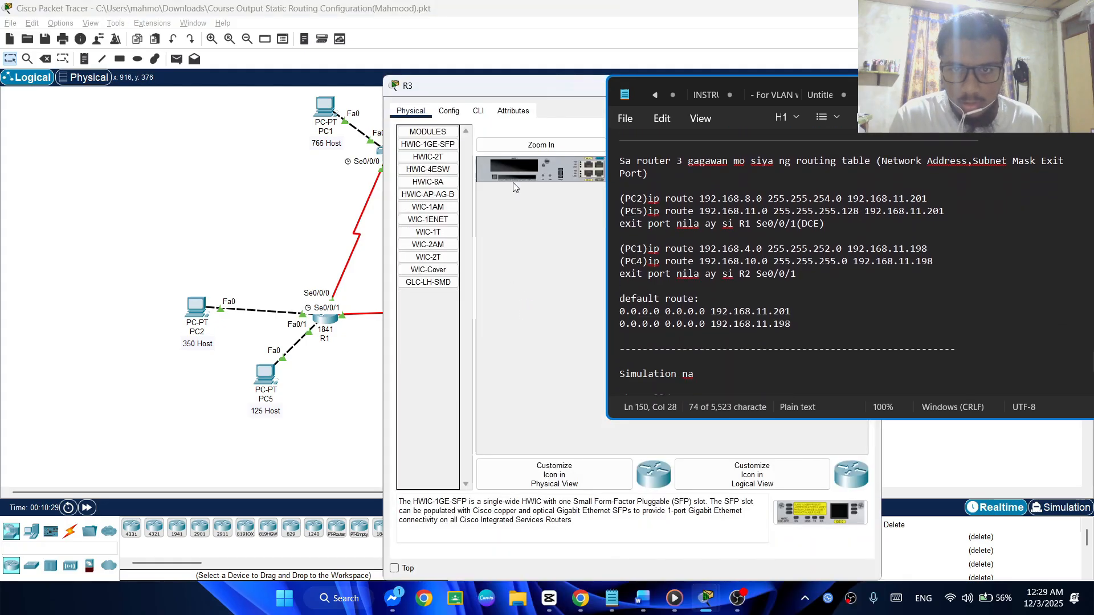
drag(539, 90, 191, 49)
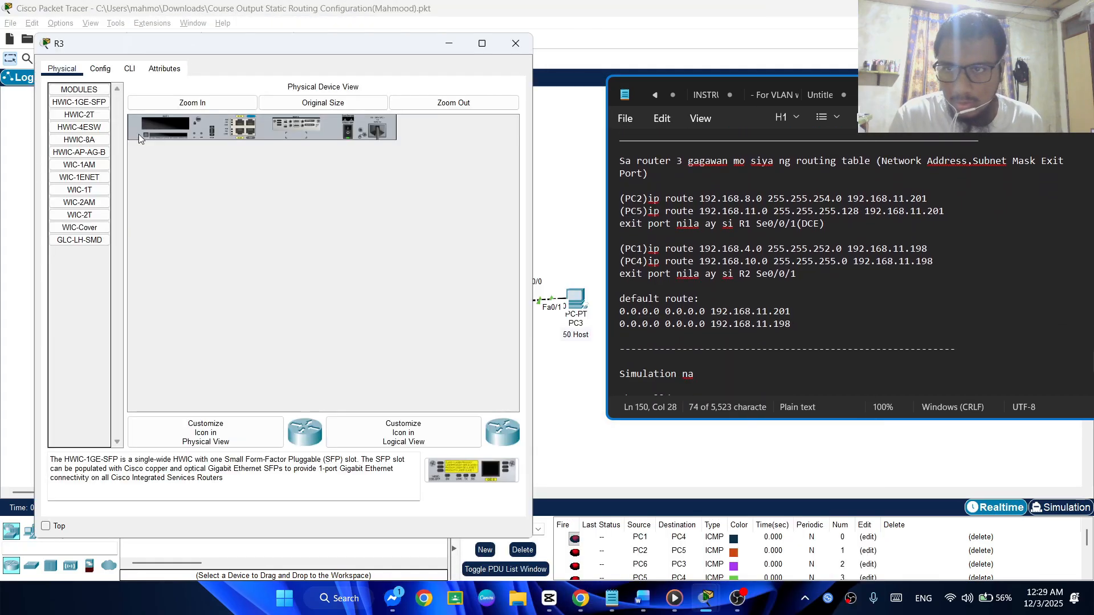
click(128, 72)
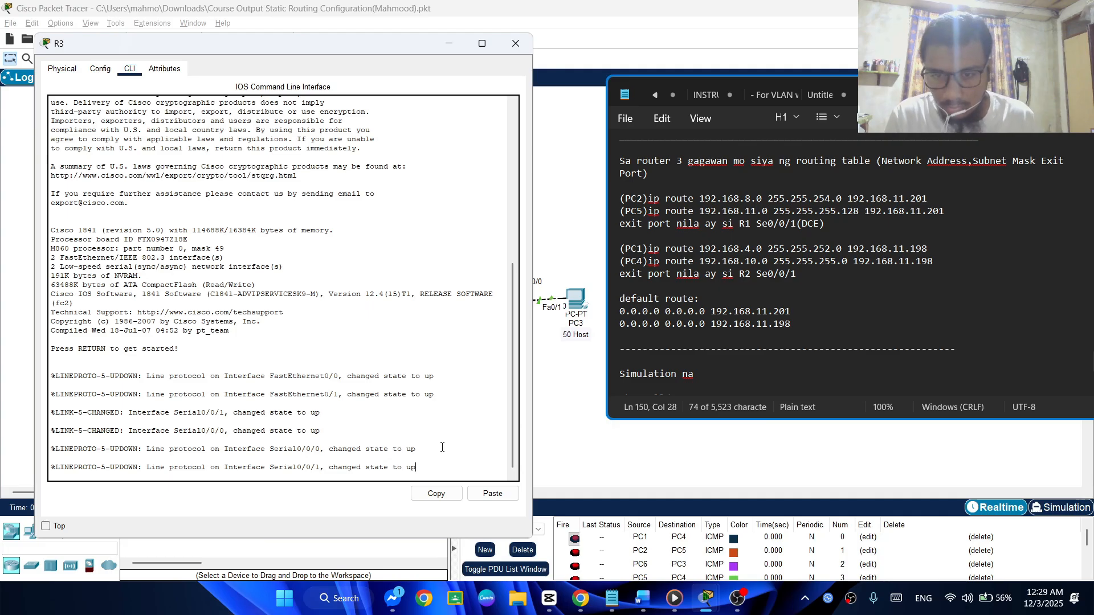
Log in to R3 with the console password, enter privileged mode with the enable password, and start global configuration mode with config t
key(Return)
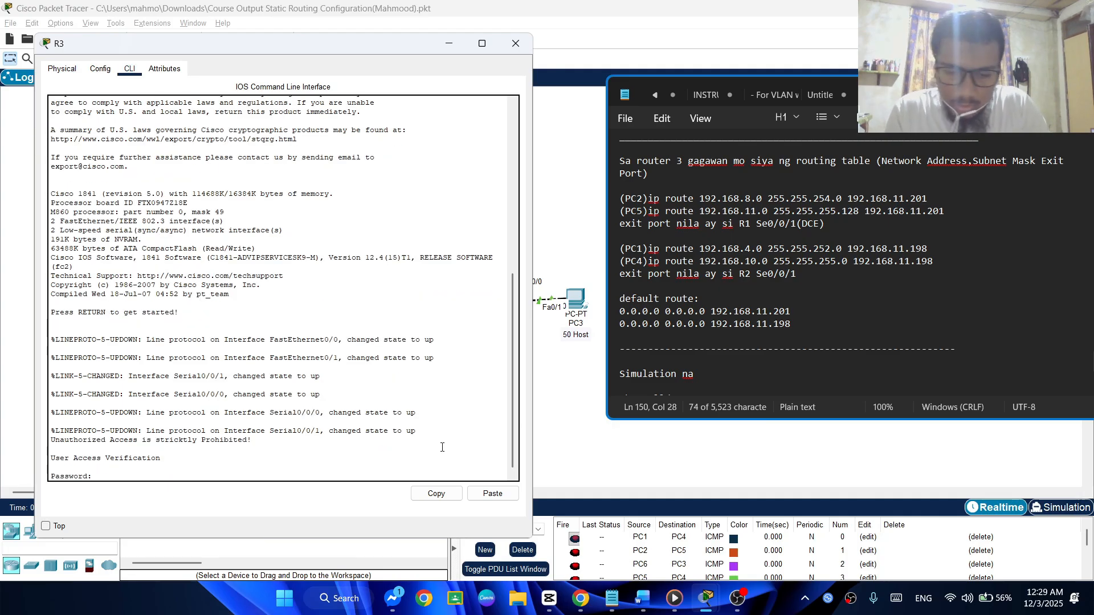
key(Return)
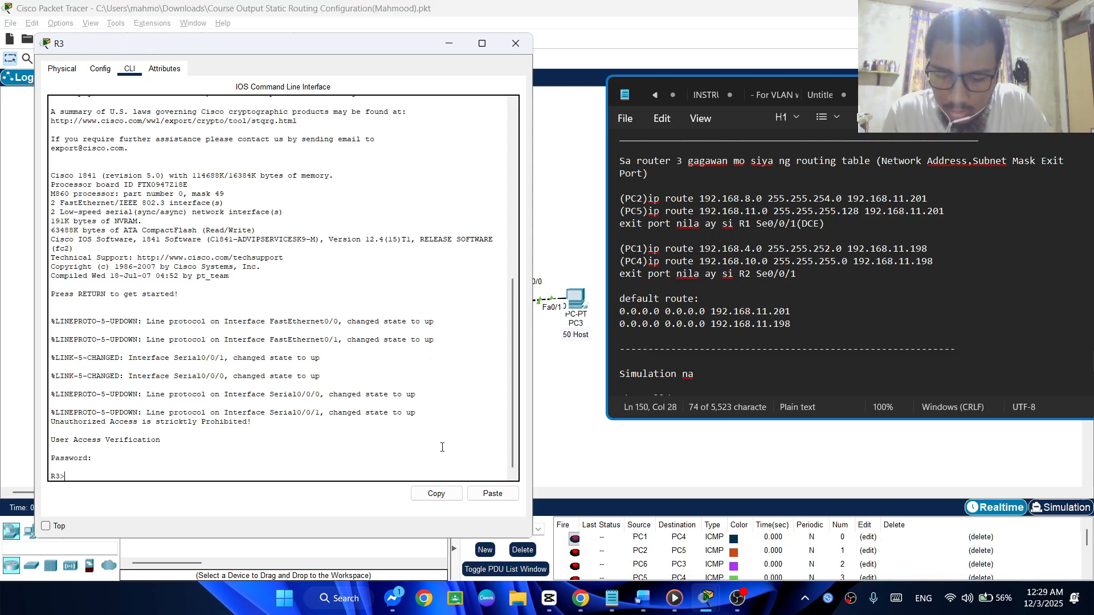
text(en)
key(Return)
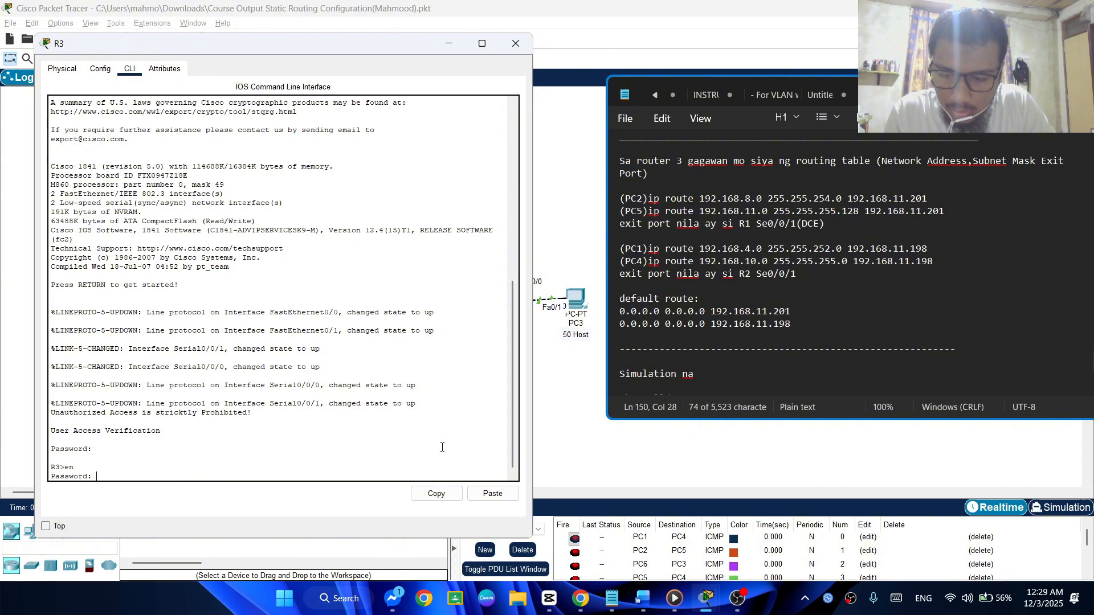
key(Return)
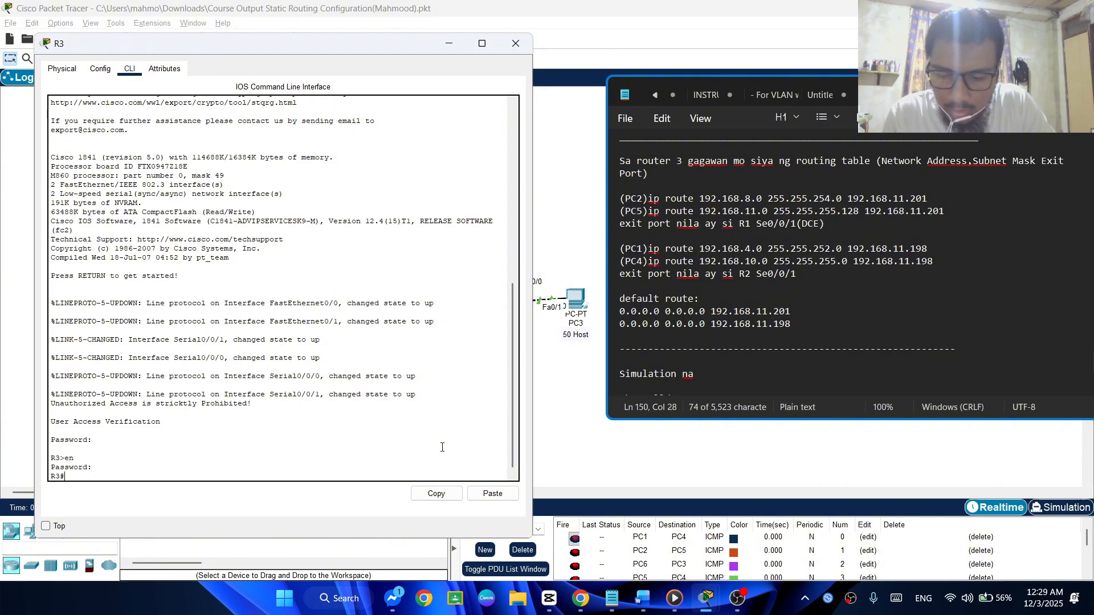
text(config t)
key(Return)
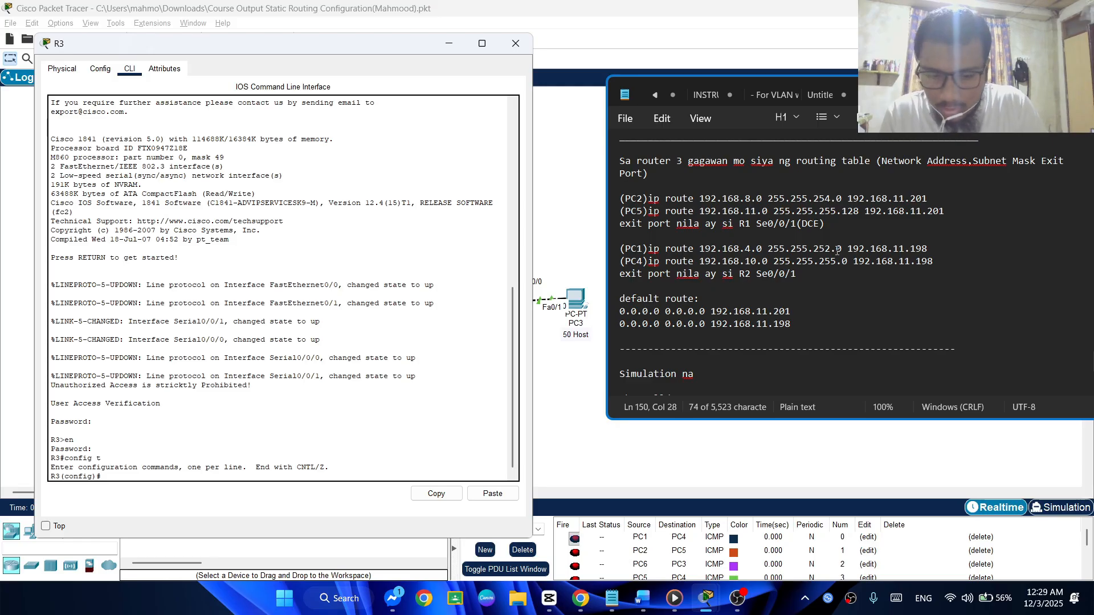
Begin R3's static route to PC2's network with ip route 192.168.8.0
text(ip route)
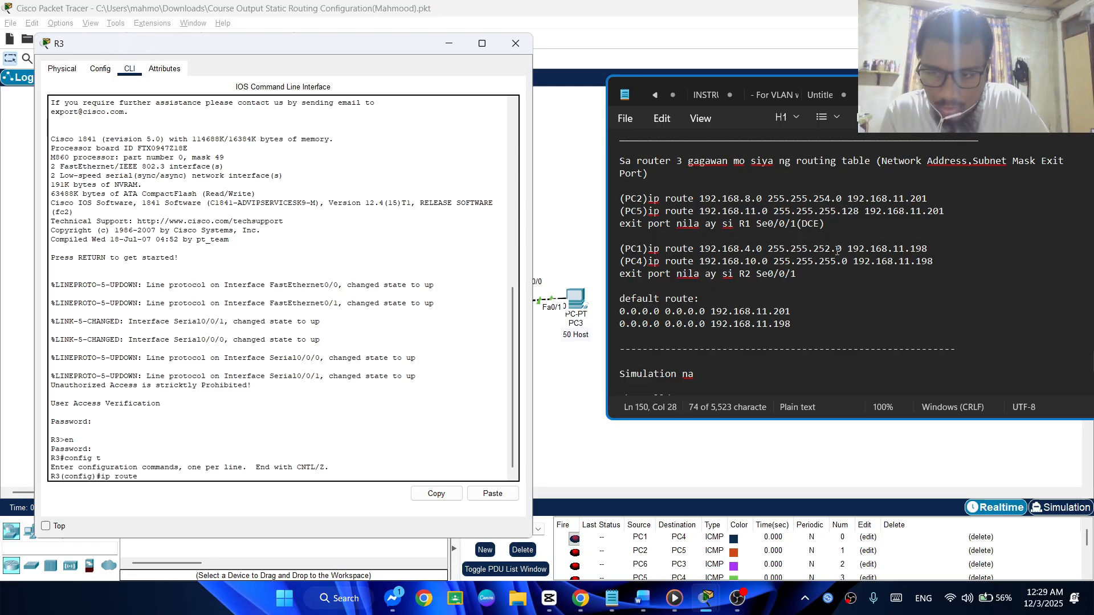
text( 192)
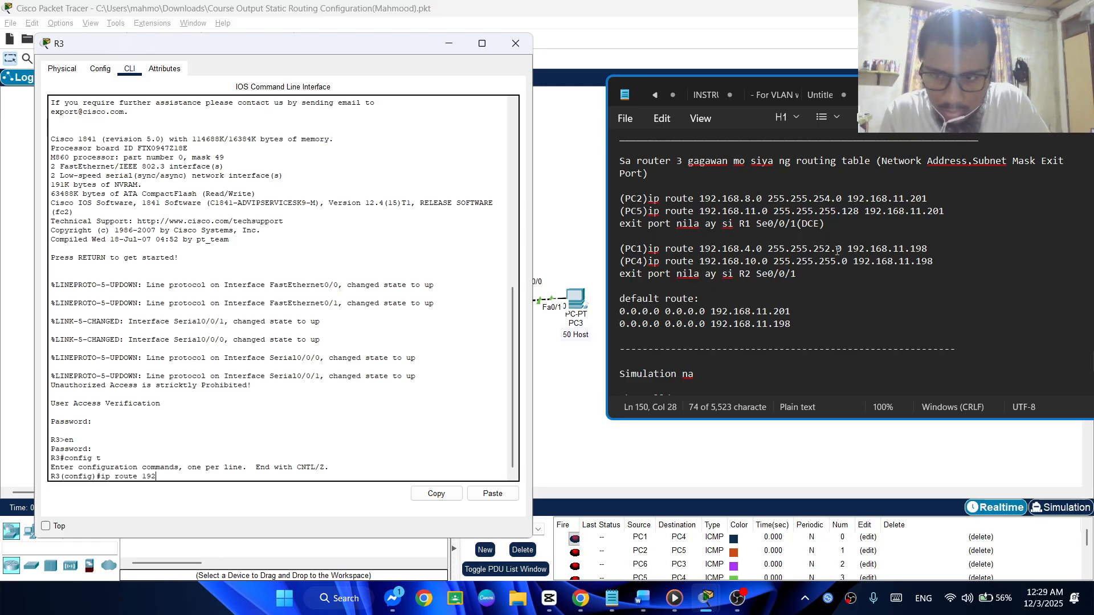
text(.16)
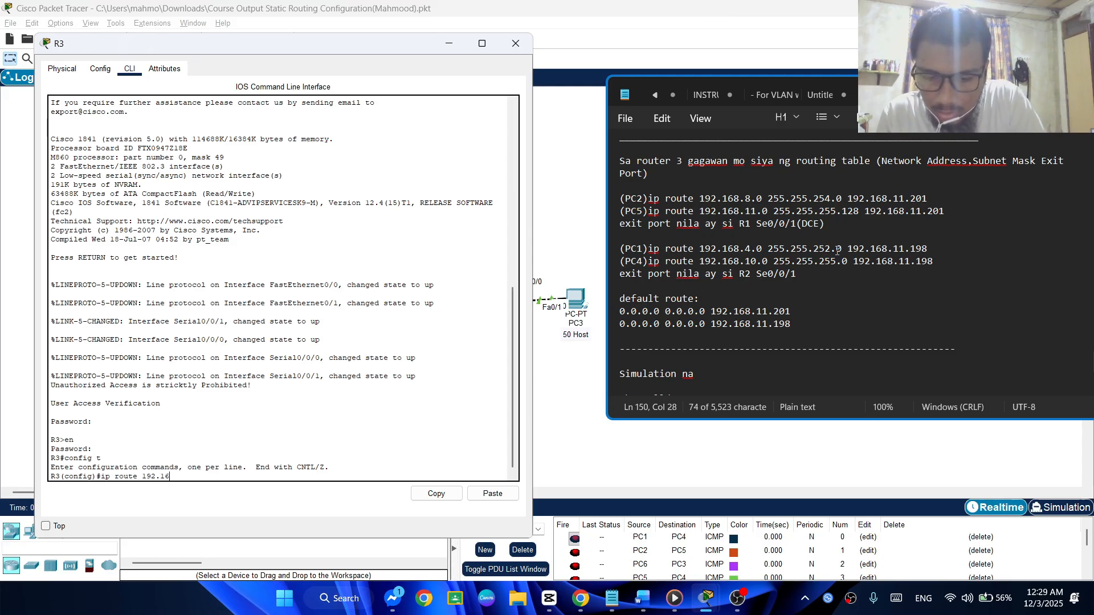
text(8)
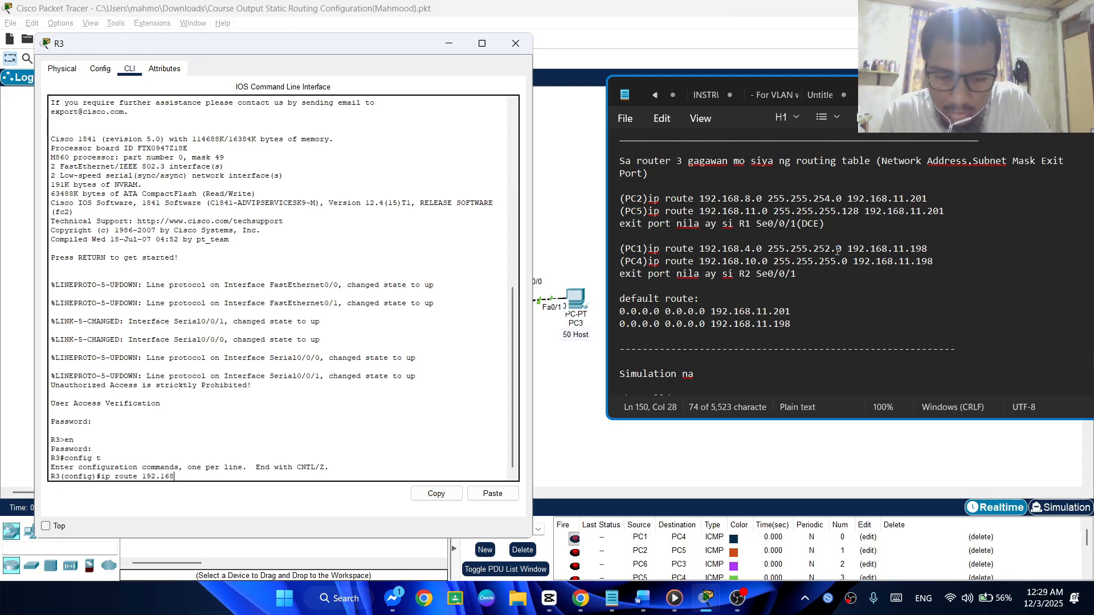
text(.0)
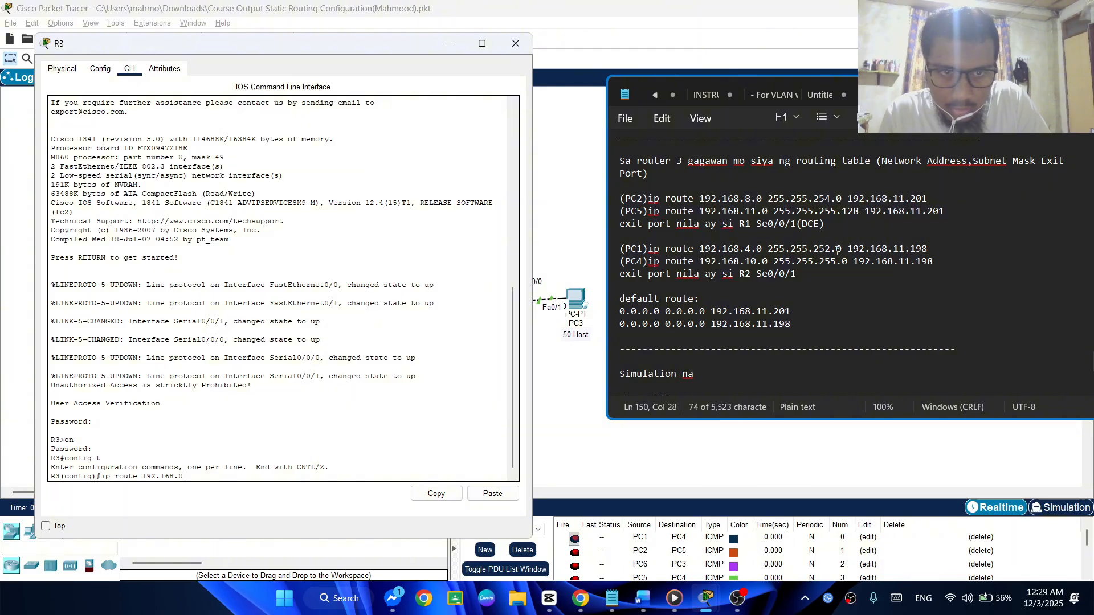
key(BackSpace)
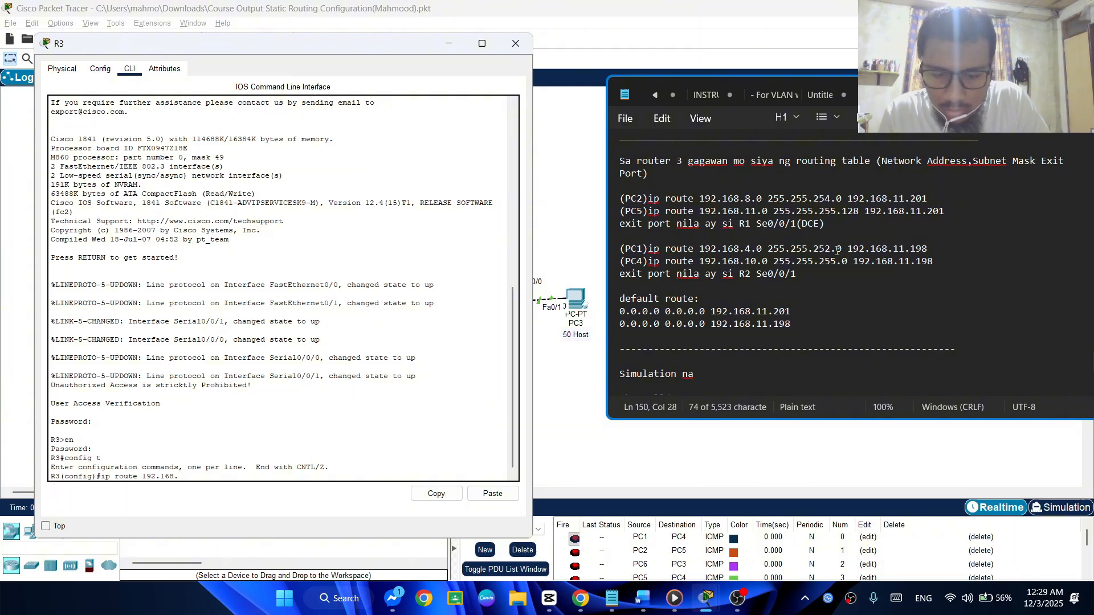
text(8.)
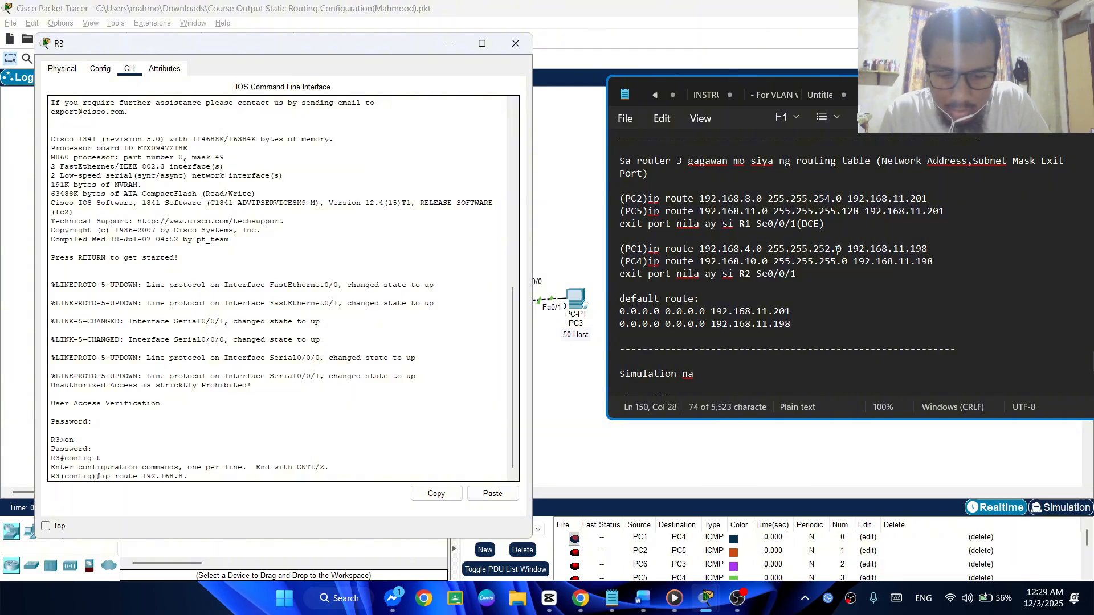
text(0 2)
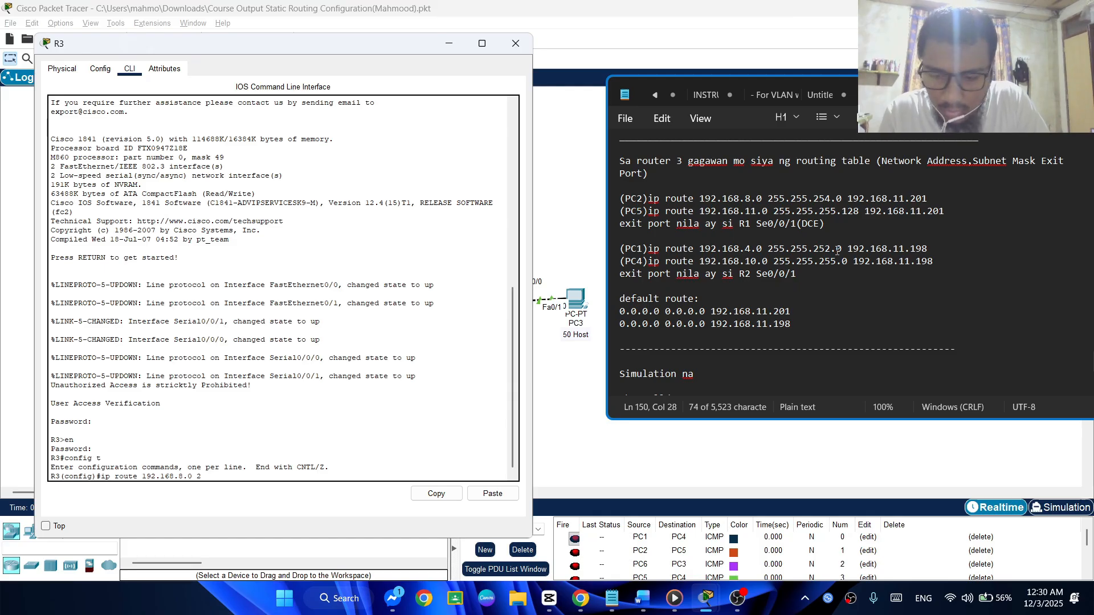
text(55)
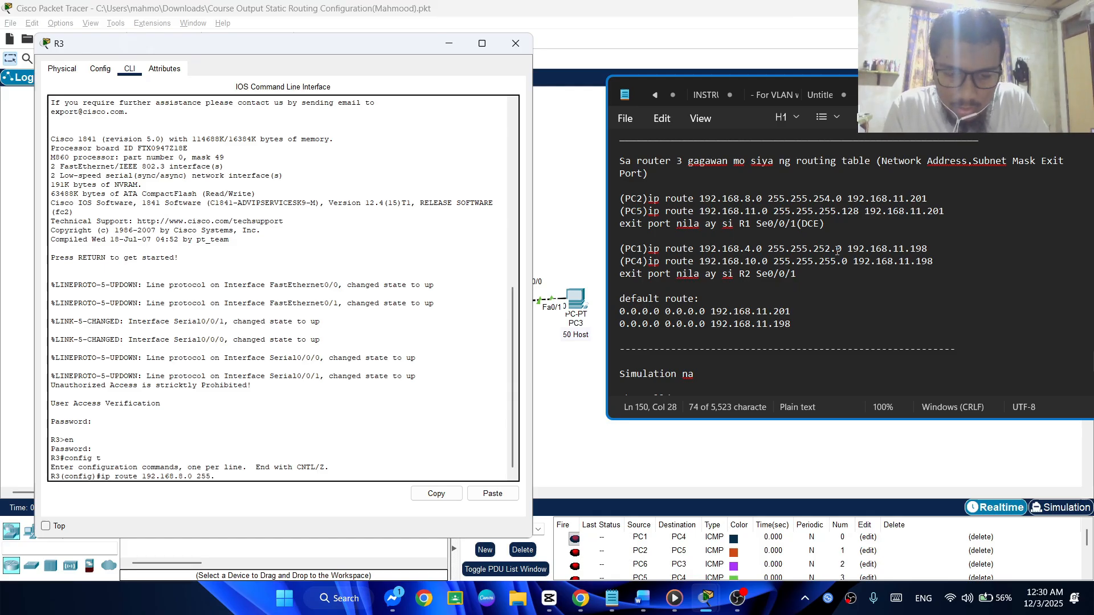
text(.255.2)
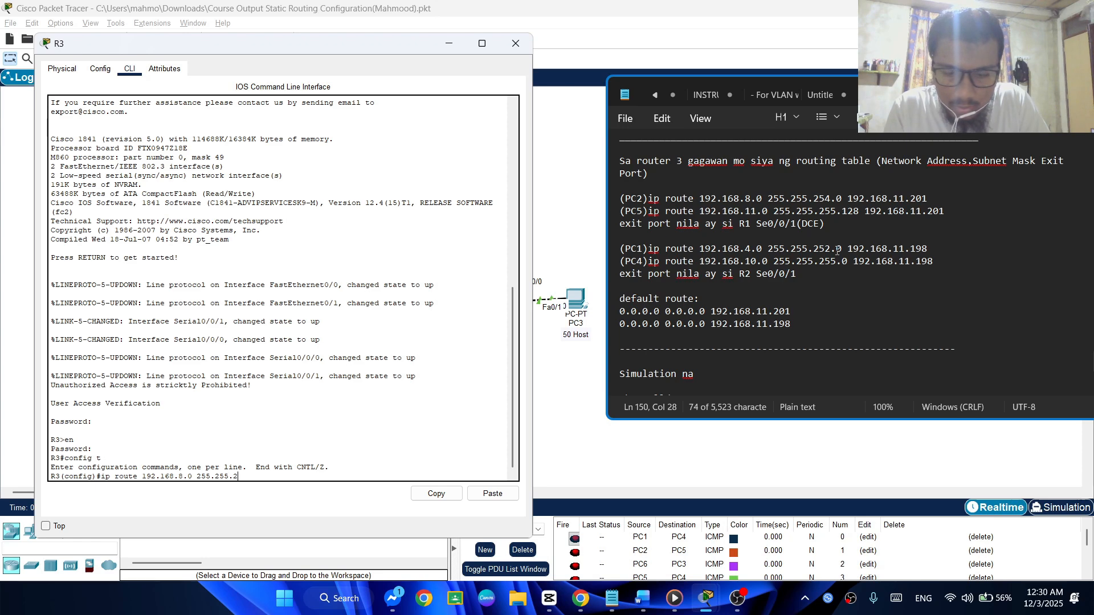
text(54.0)
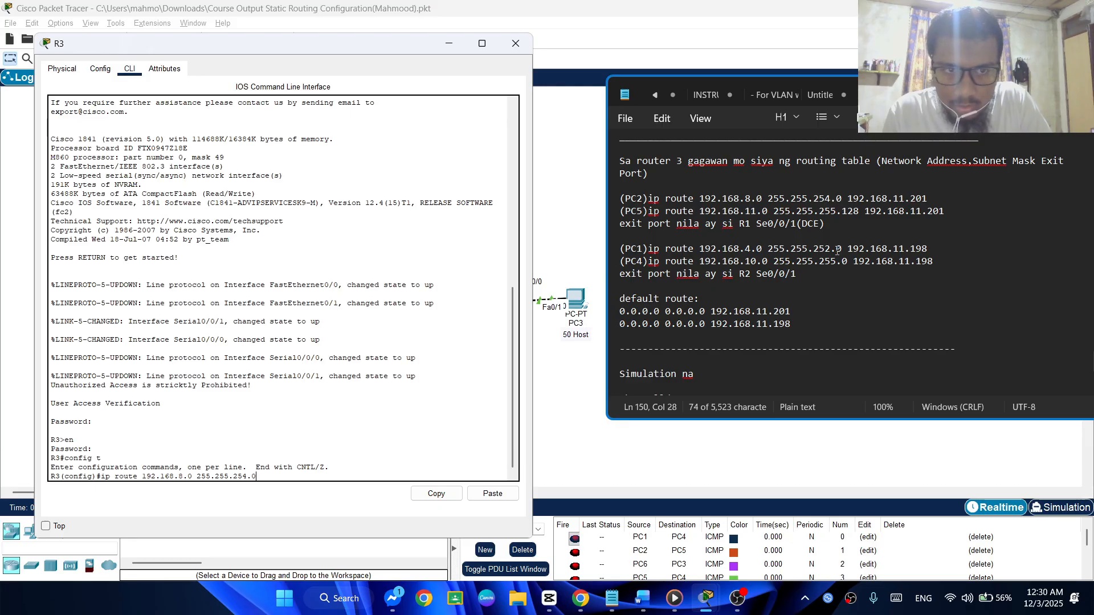
Add the subnet mask 255.255.254.0 to R3's PC2 route command
text(19)
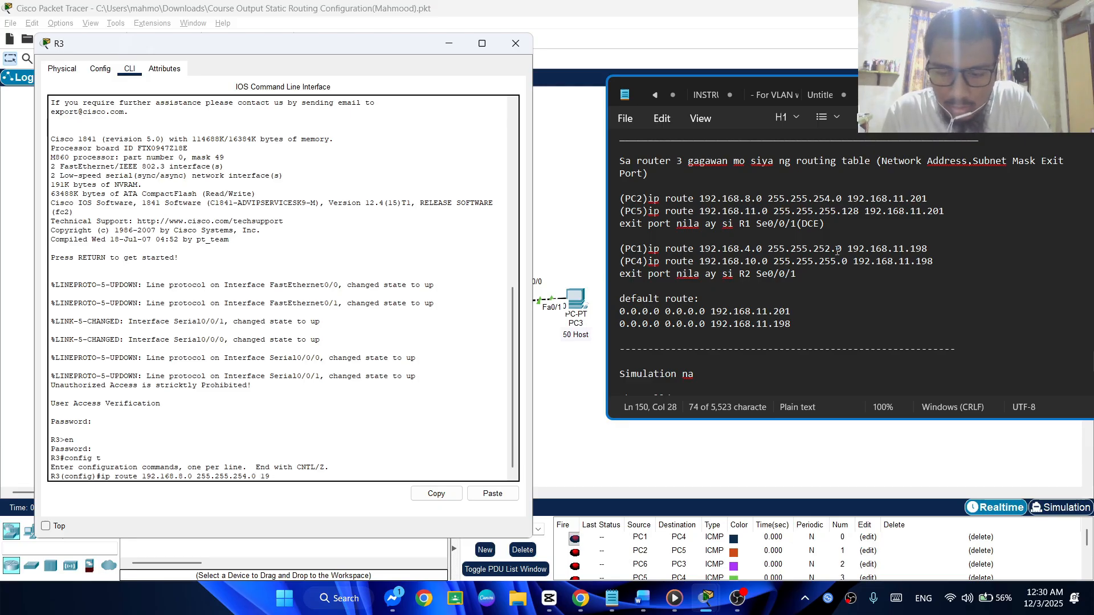
Complete R3's PC2 route with next hop 192.168.11.201 and submit it
key(BackSpace)
text(2)
key(BackSpace)
text(92)
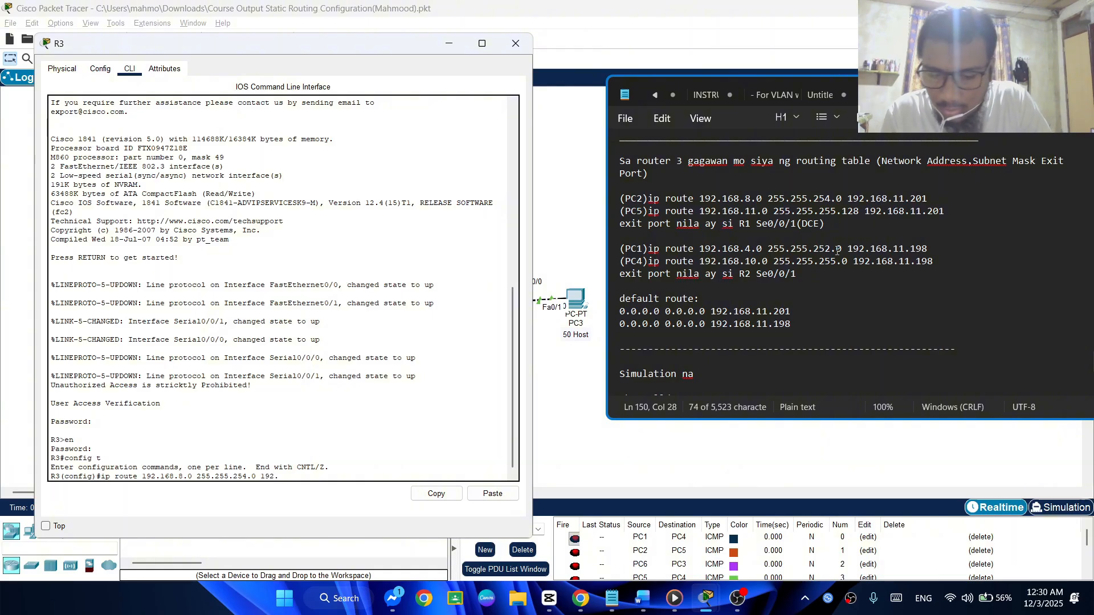
text(.168)
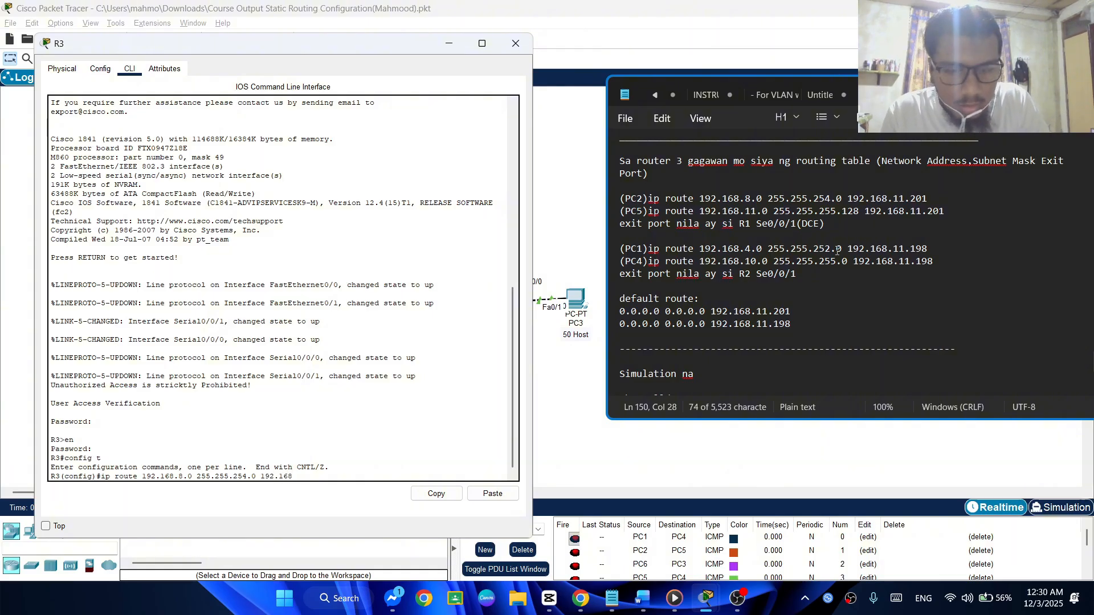
text(.11.201)
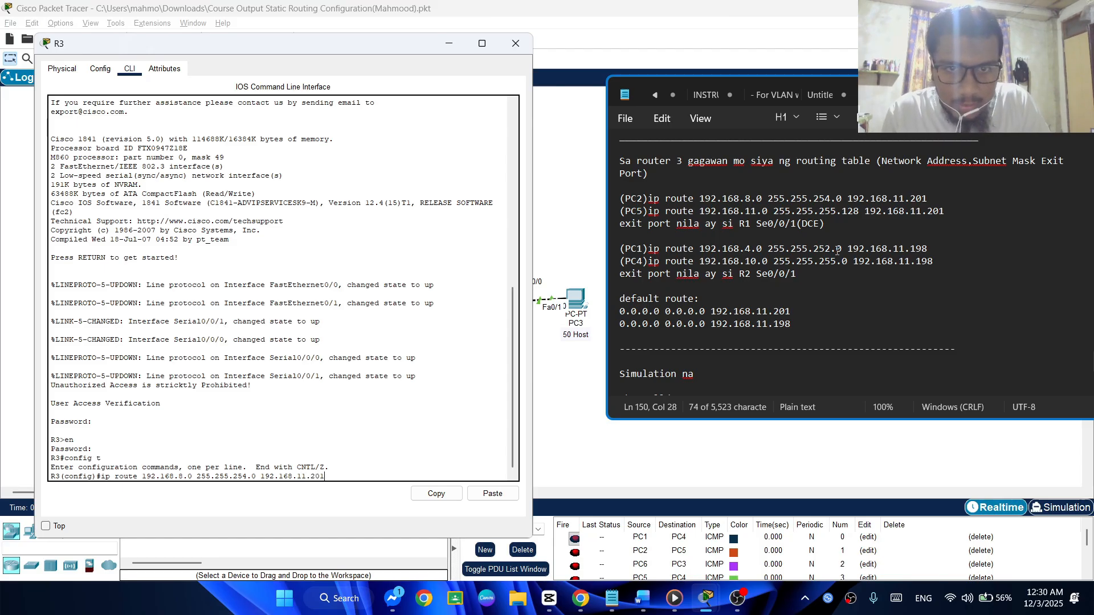
key(Return)
Recall the PC2 route command on R3 and change its destination network to 192.168.11.0 for PC5
key(Up)
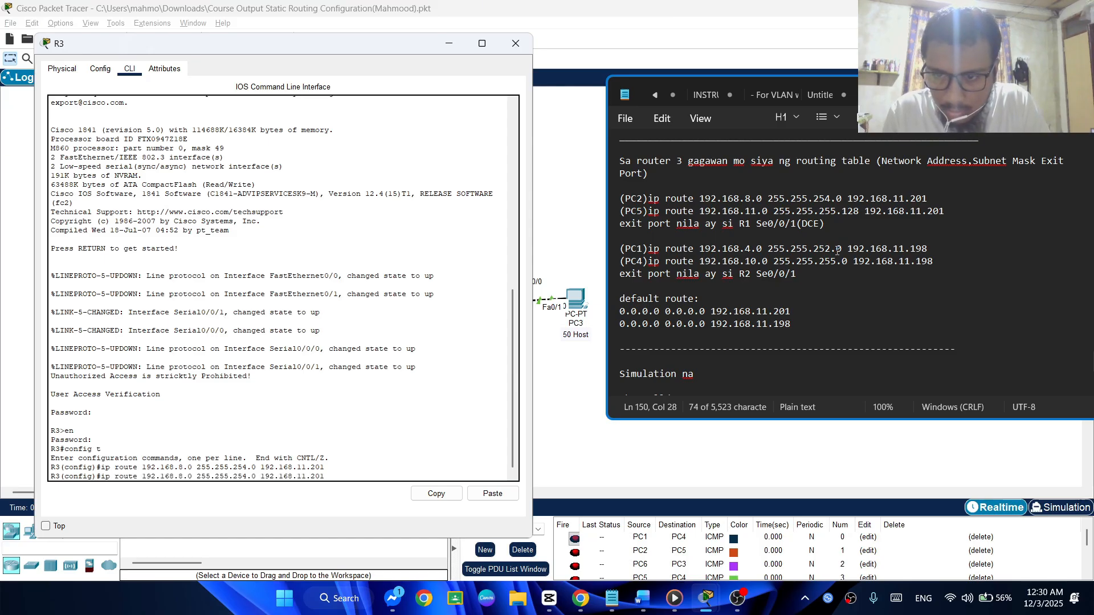
key(BackSpace)
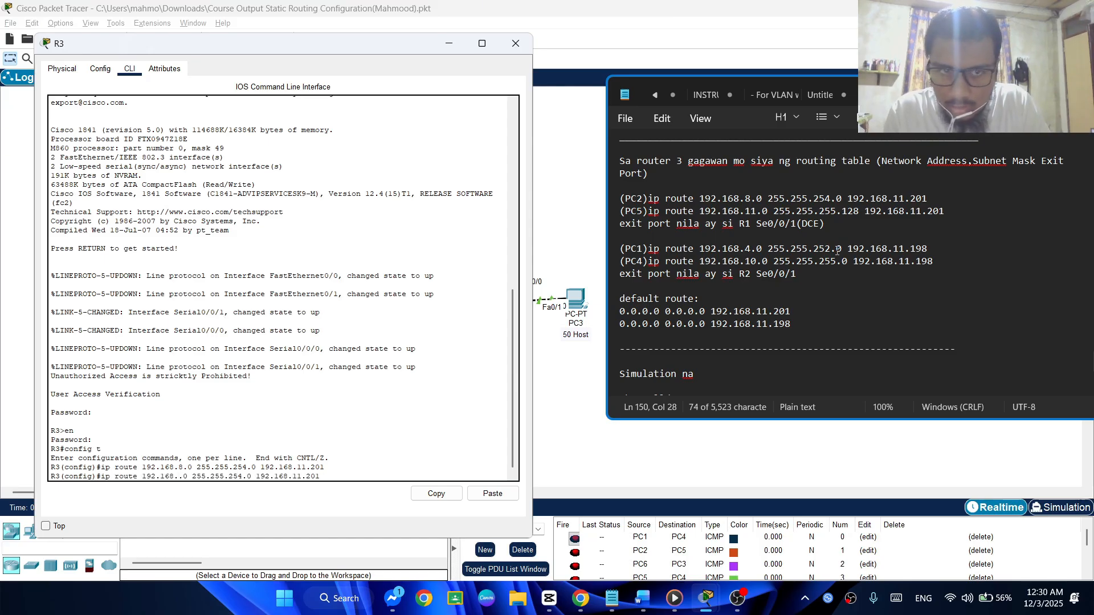
text(11)
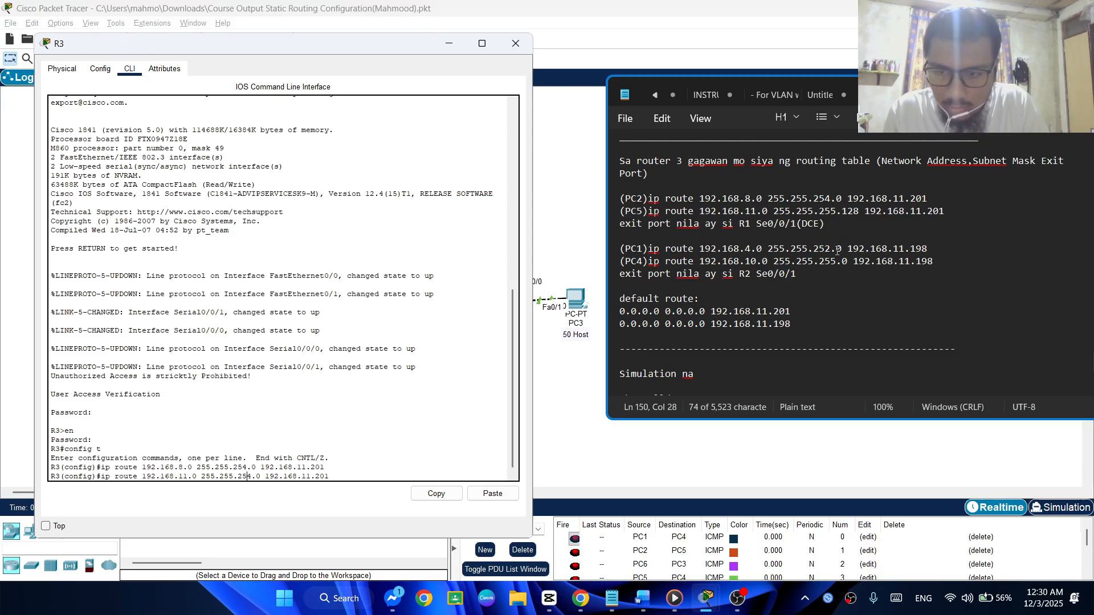
Set the PC5 route's subnet mask to 255.255.255.128 and submit it with next hop 192.168.11.201
key(BackSpace)
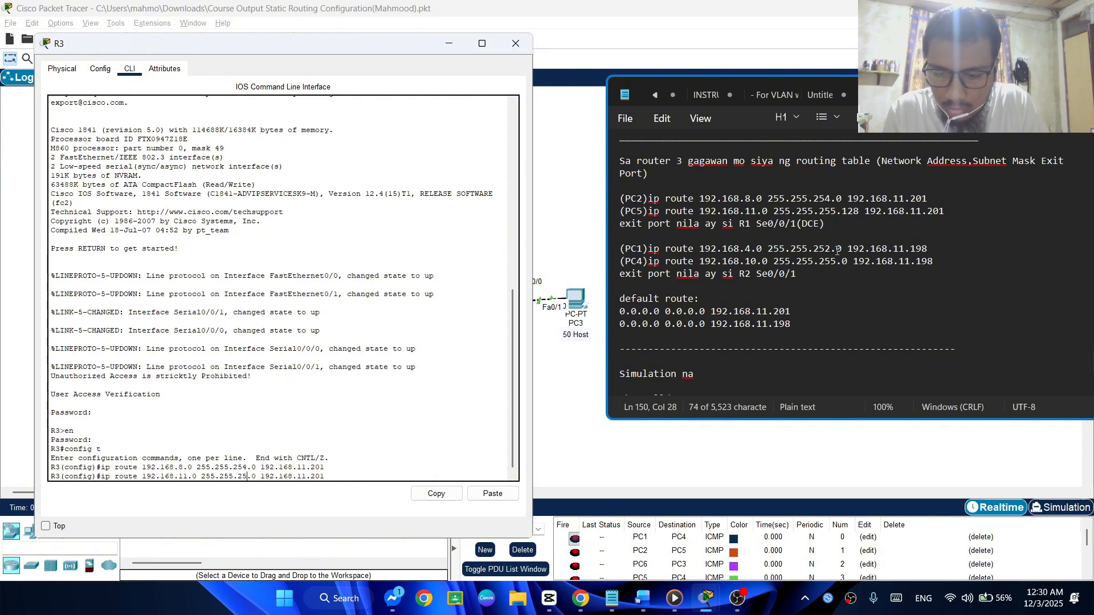
text(5)
key(Right)
key(Right)
key(BackSpace)
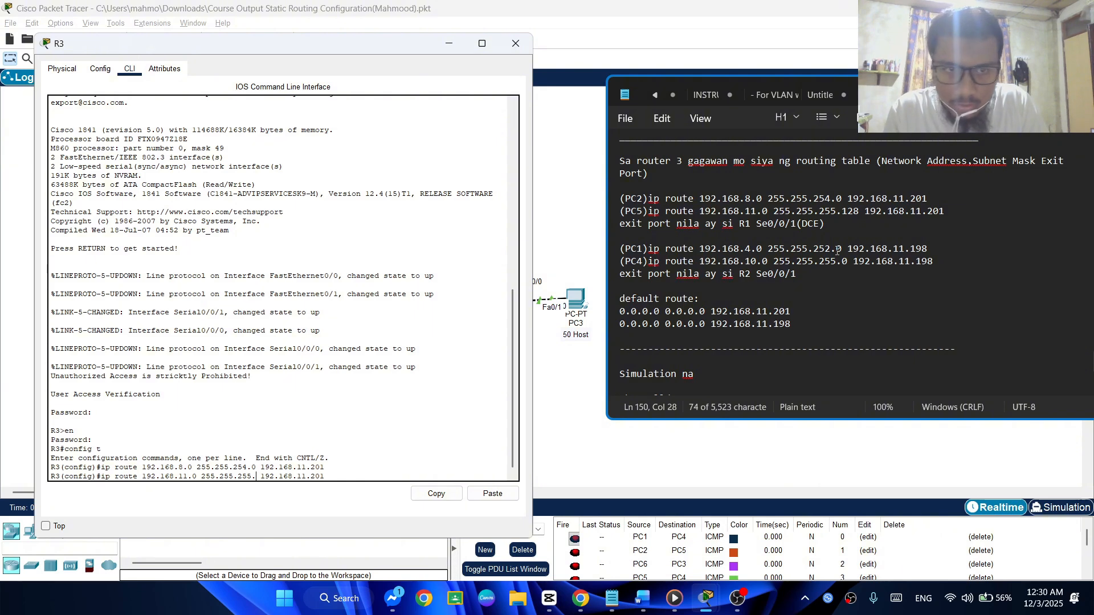
text(128)
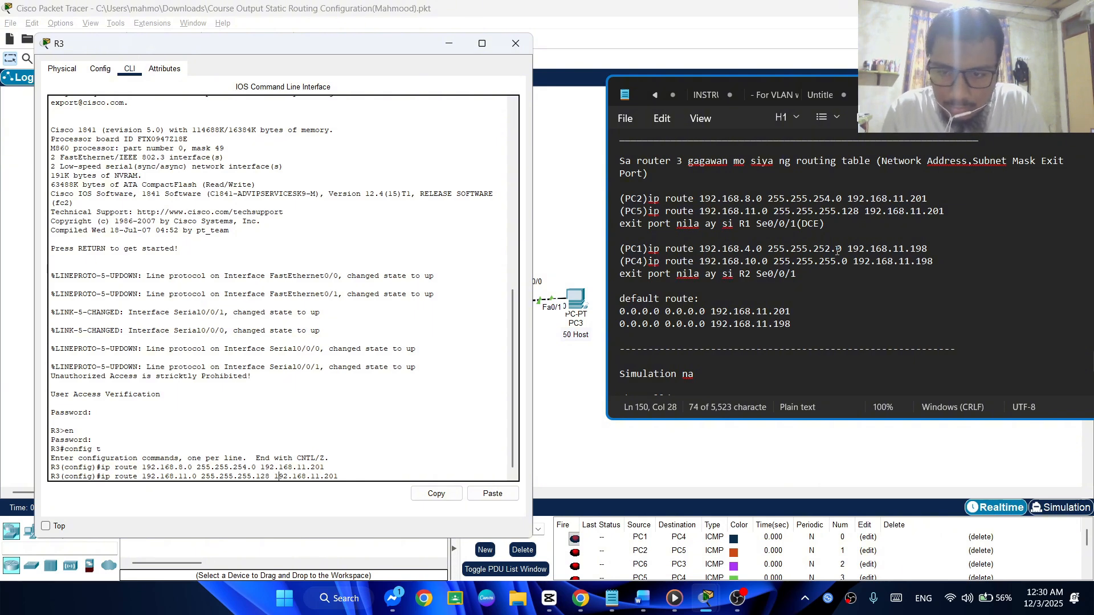
key(Right)
key(Right)
key(Right)
key(Right)
key(Right)
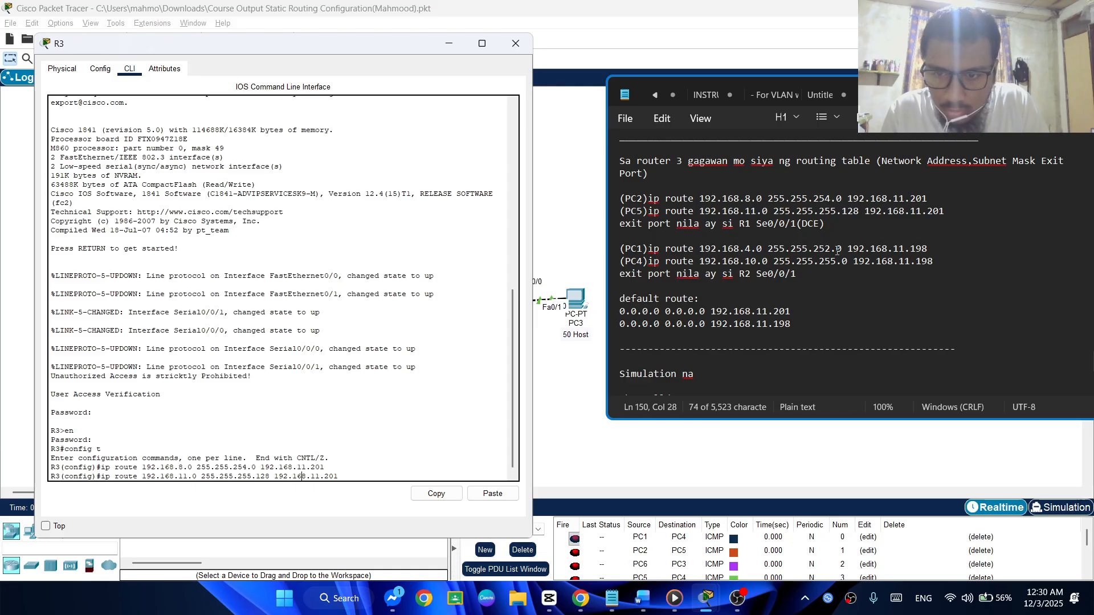
key(Return)
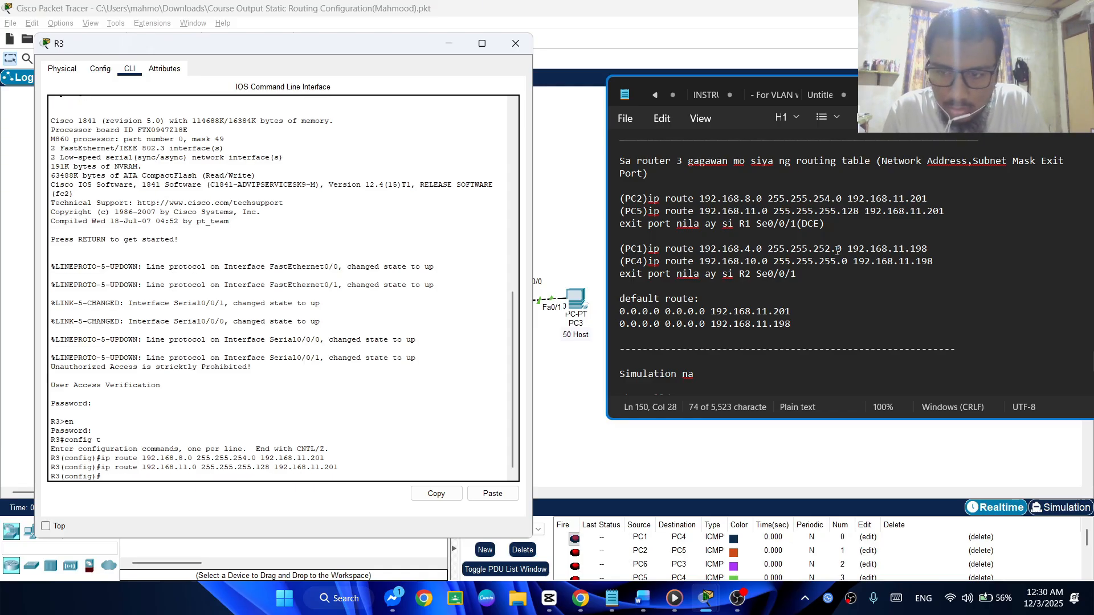
Recall the PC5 route command on R3 and change its destination network to 192.168.4.0 for PC1
key(Up)
key(Left)
key(Left)
key(Left)
key(Left)
key(Left)
key(Left)
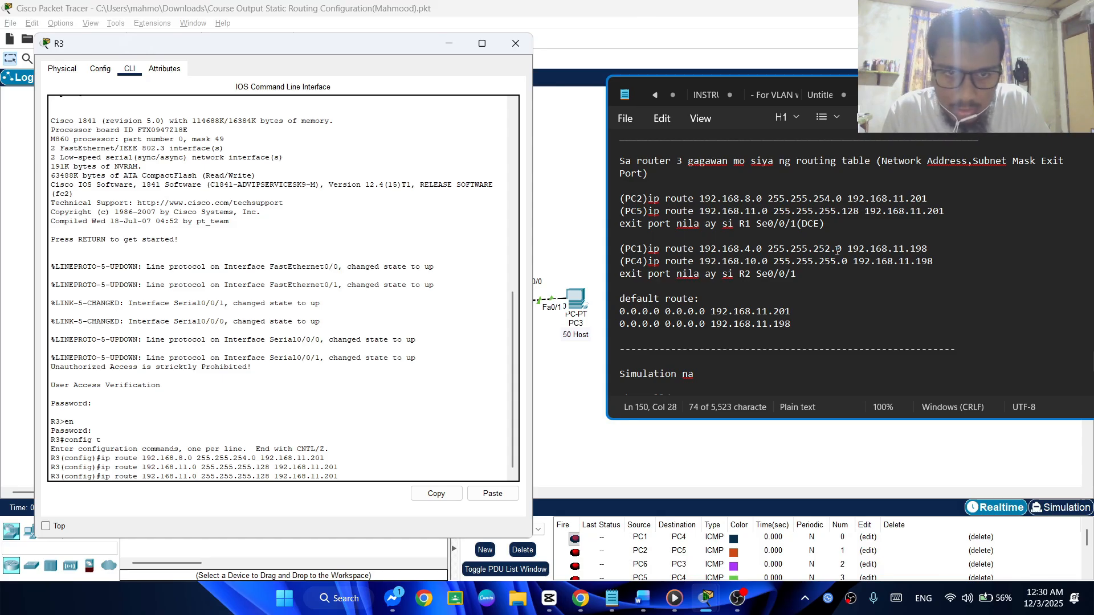
text(]])
key(BackSpace)
key(BackSpace)
key(BackSpace)
key(BackSpace)
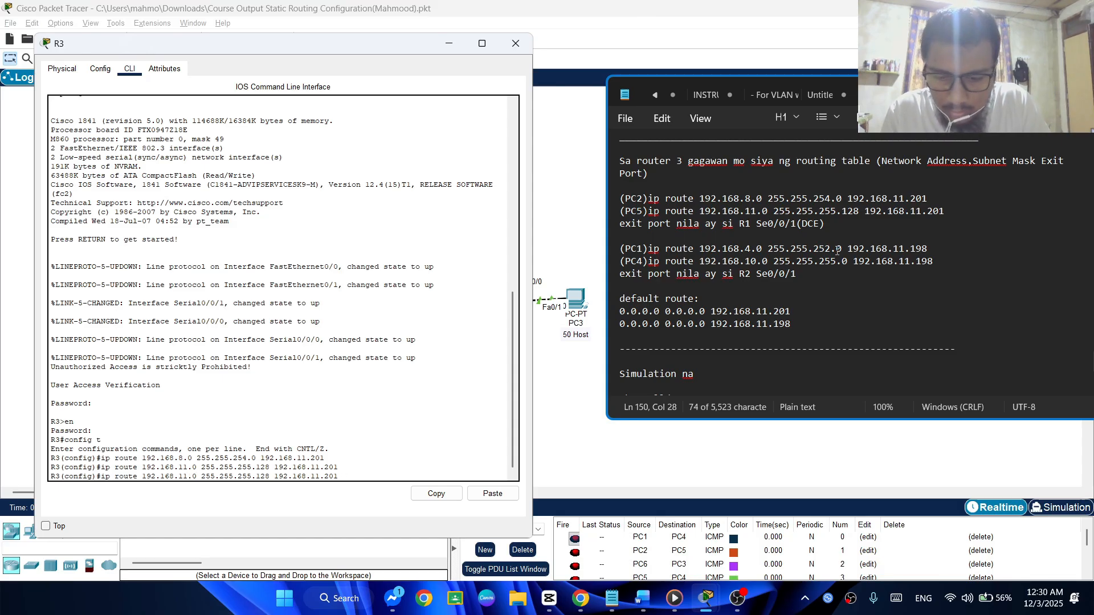
text(4)
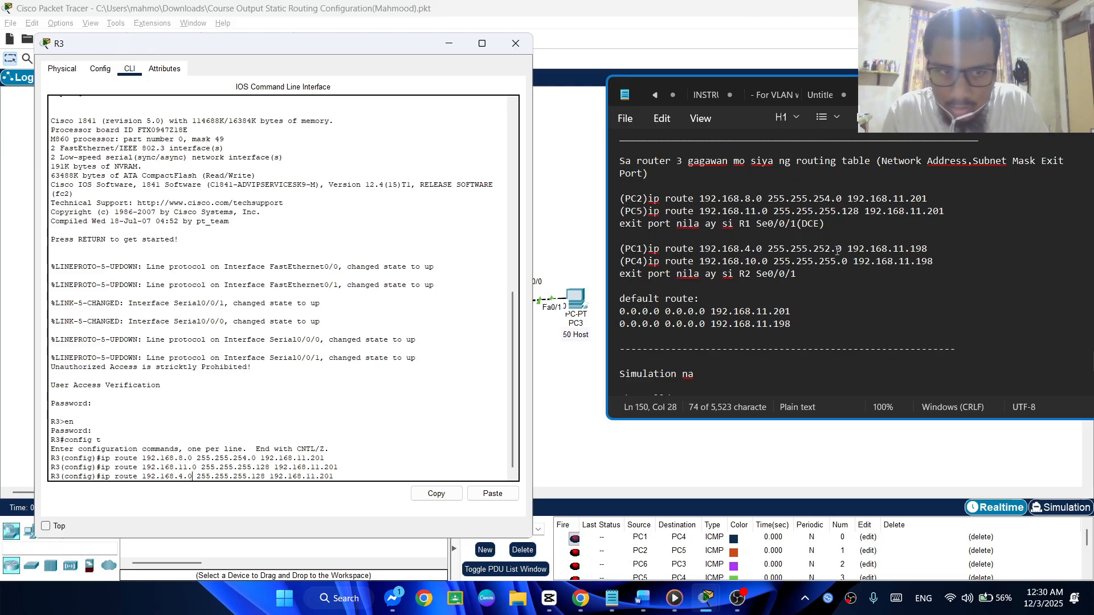
Change the subnet mask in R3's PC1 route command to 255.255.252.0
key(Right)
key(Right)
key(Right)
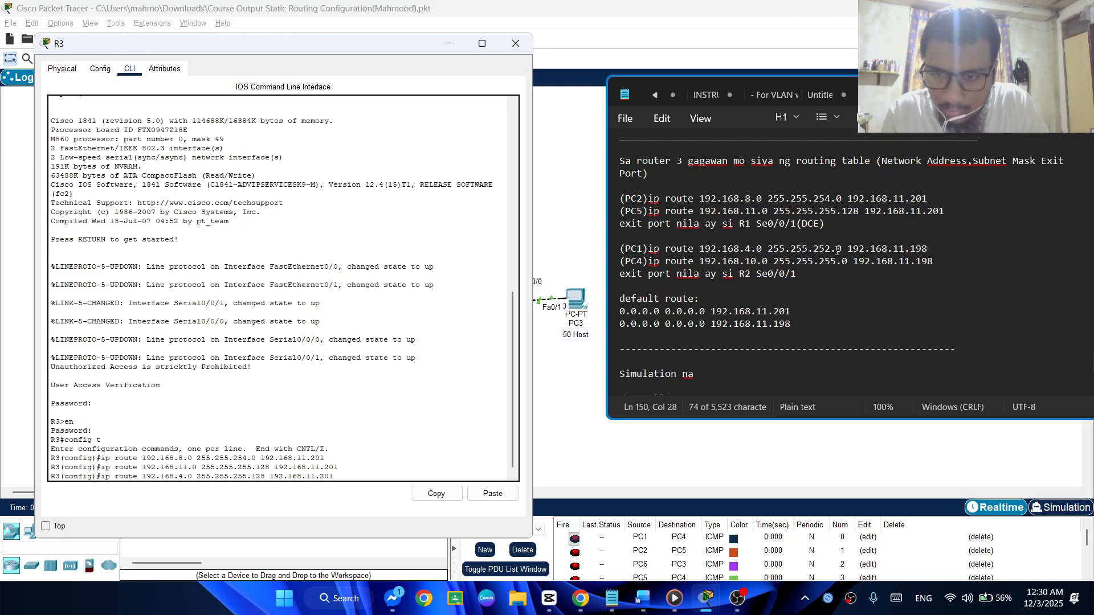
key(Delete)
text(2)
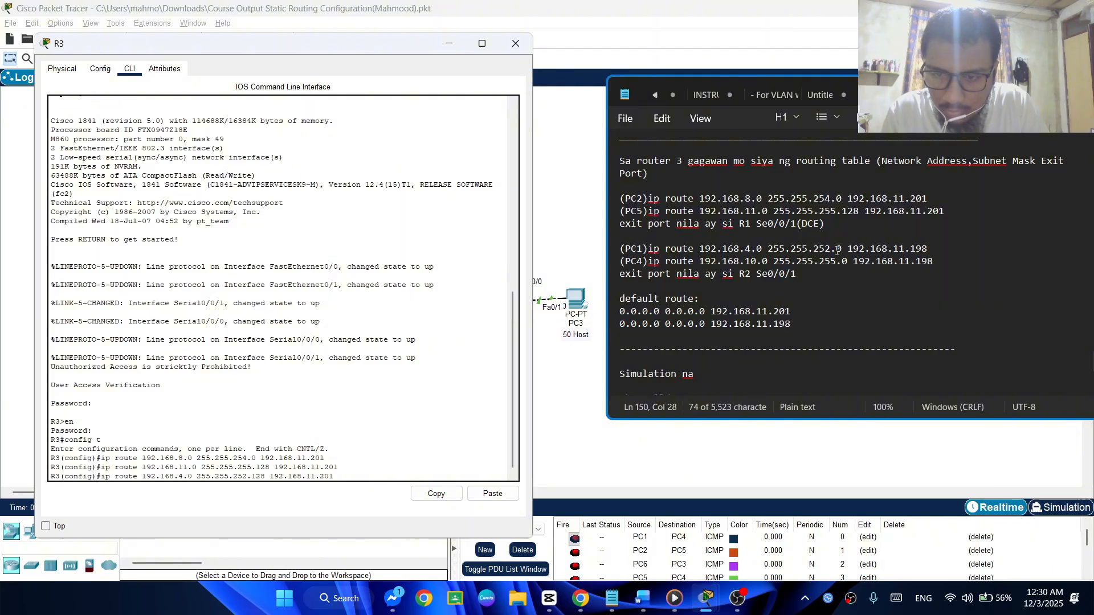
key(BackSpace)
key(BackSpace)
key(BackSpace)
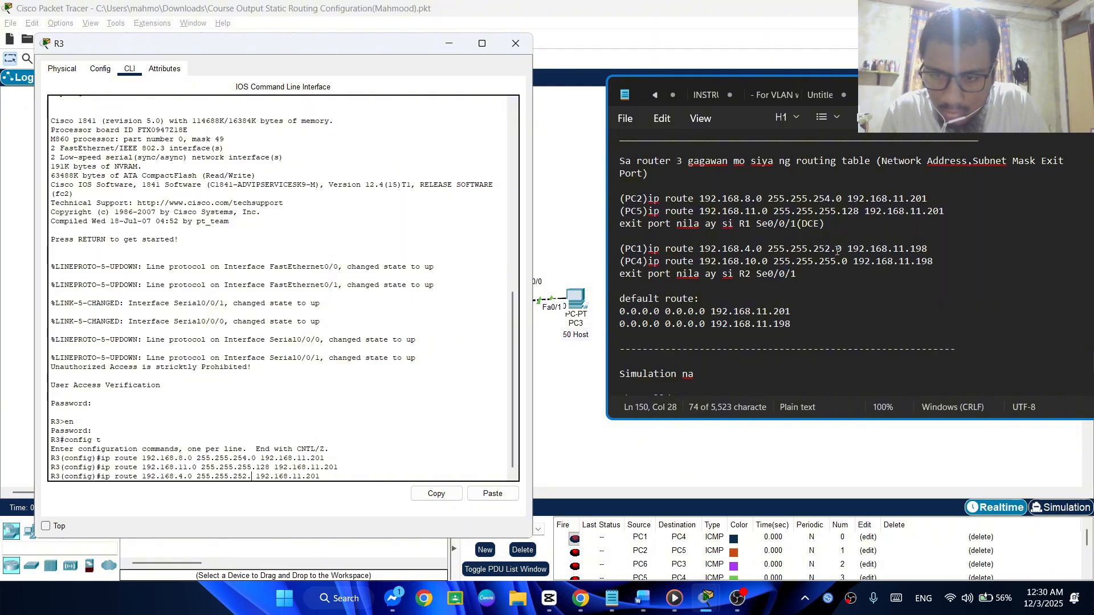
text(0)
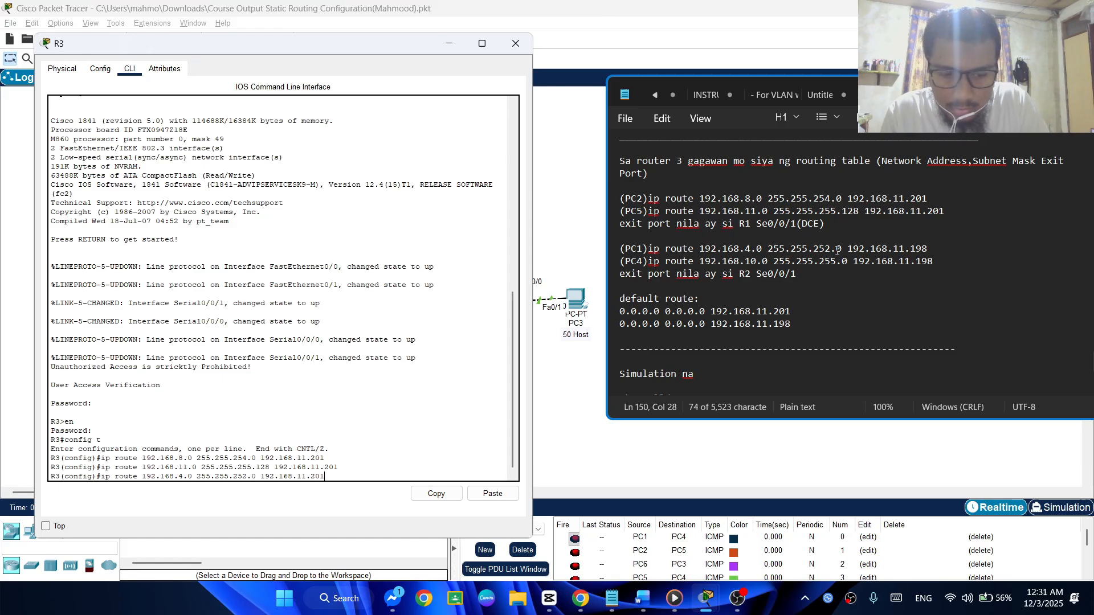
Set the PC1 route's next hop to 192.168.11.198 on R3 and submit the command
key(BackSpace)
key(BackSpace)
text(19)
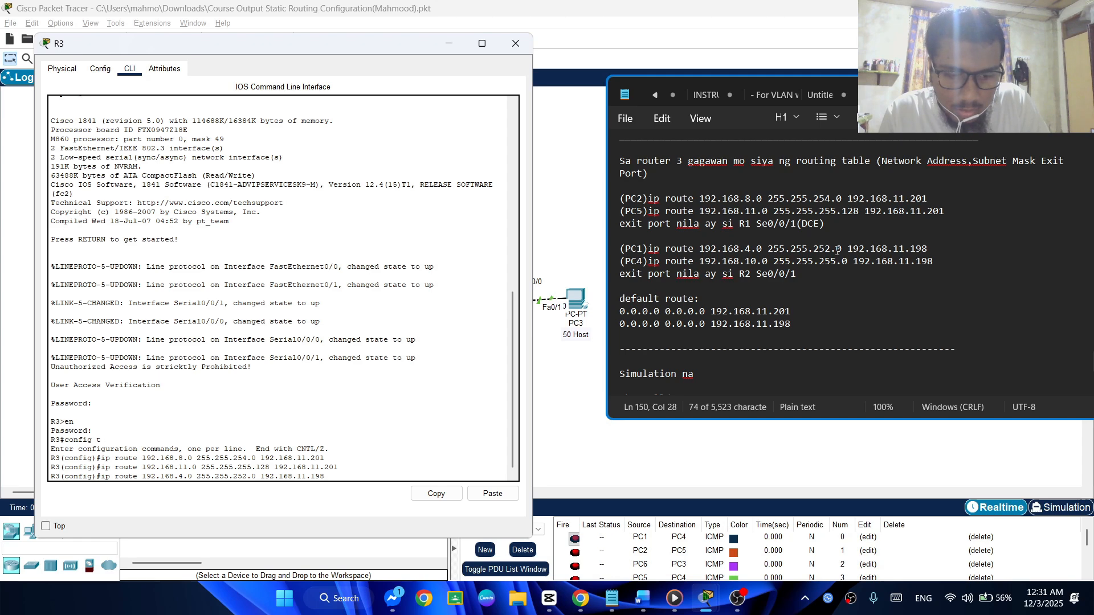
text(8)
key(Return)
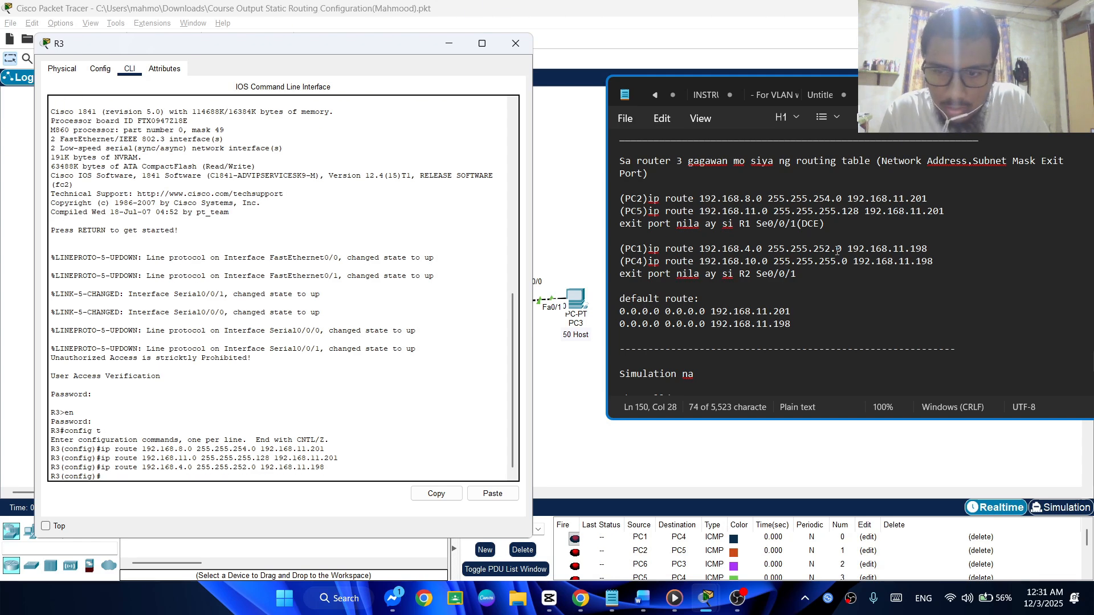
Recall the PC1 route command on R3 and change its destination network to 192.168.10.0 for PC4
key(Up)
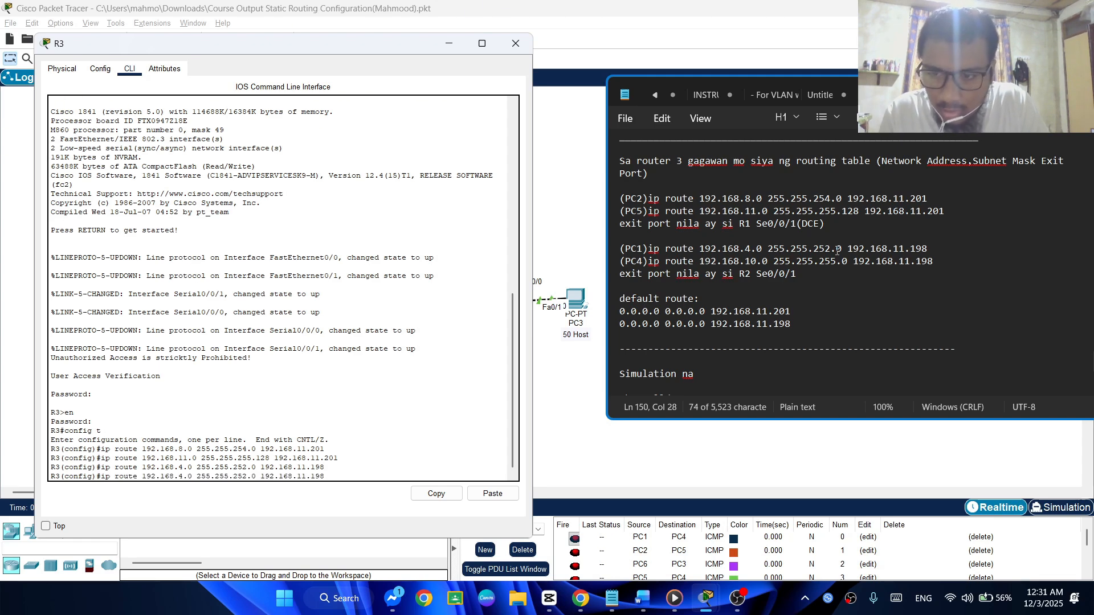
key(Left)
key(Left)
key(Left)
key(Left)
key(Left)
key(Left)
key(Left)
key(Left)
key(Left)
key(Left)
key(Left)
key(Left)
key(Left)
key(Left)
key(Left)
key(Left)
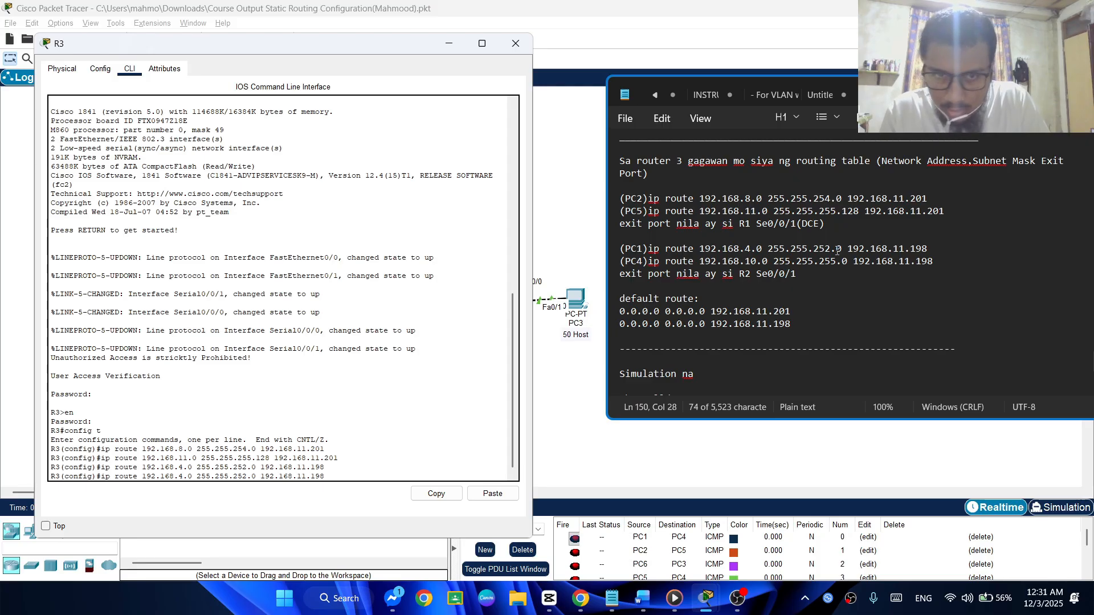
key(BackSpace)
text(10)
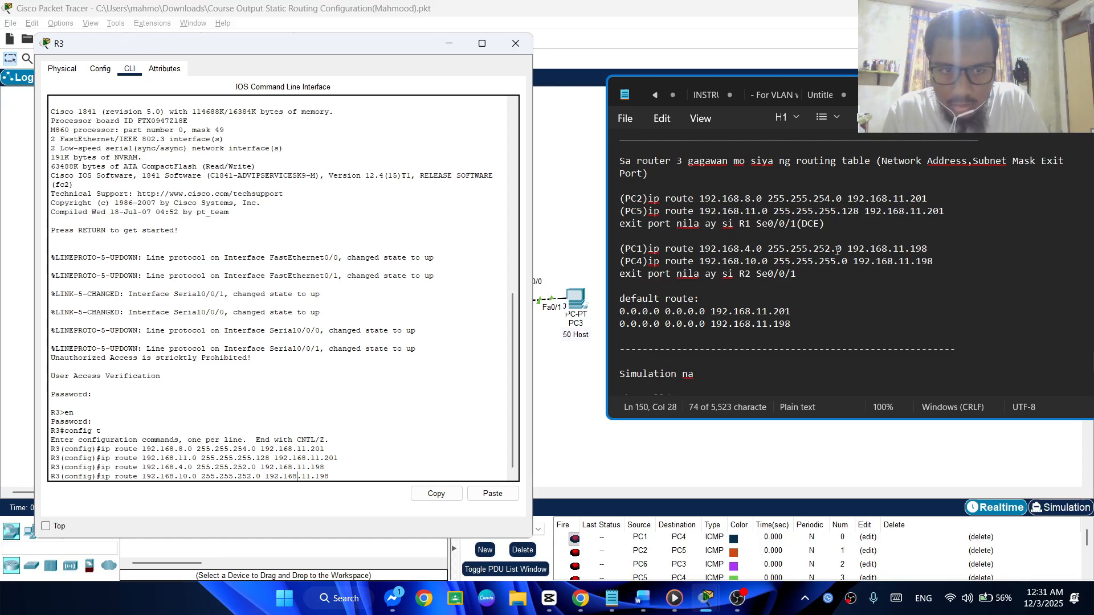
Set the PC4 route's subnet mask to 255.255.255.0 and submit it with next hop 192.168.11.198
key(Left)
key(Left)
key(Left)
key(Left)
key(Left)
key(Left)
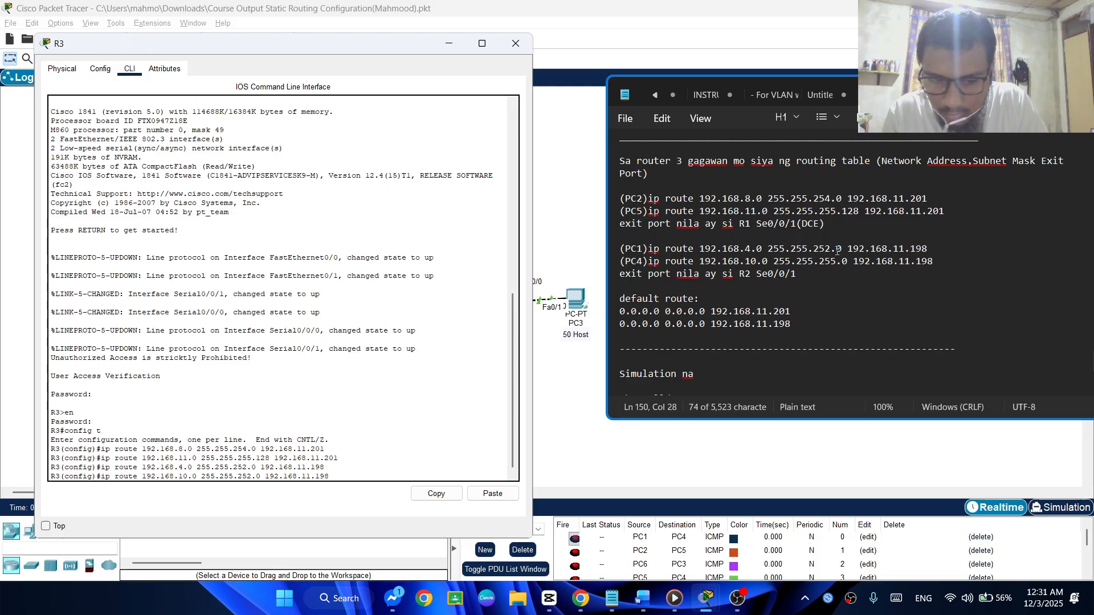
key(BackSpace)
text(5)
key(Right)
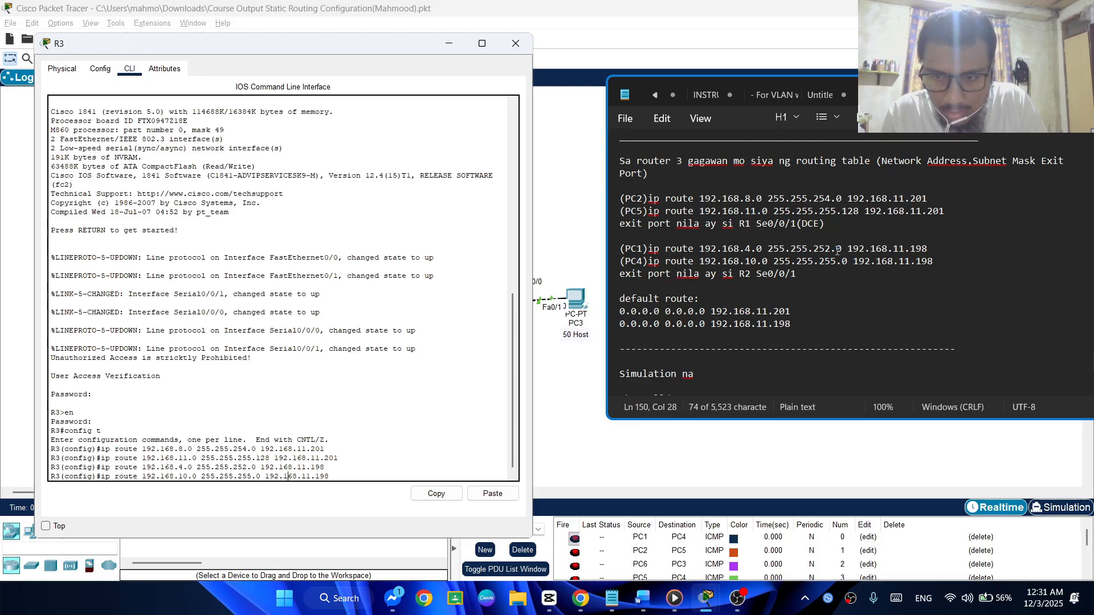
key(Right)
key(Right)
key(Right)
key(Right)
key(Right)
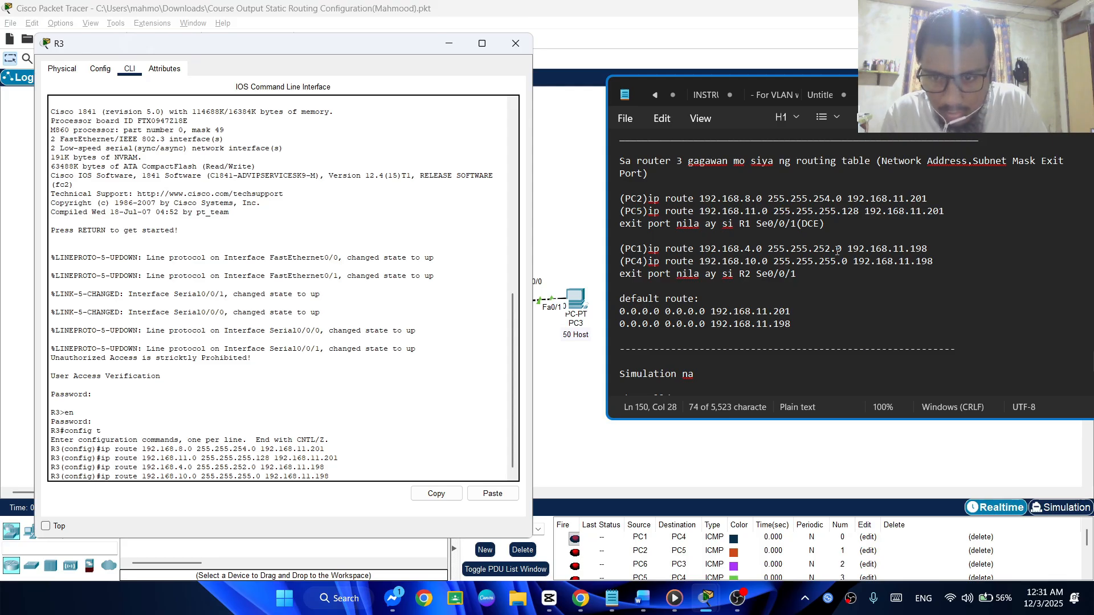
key(Return)
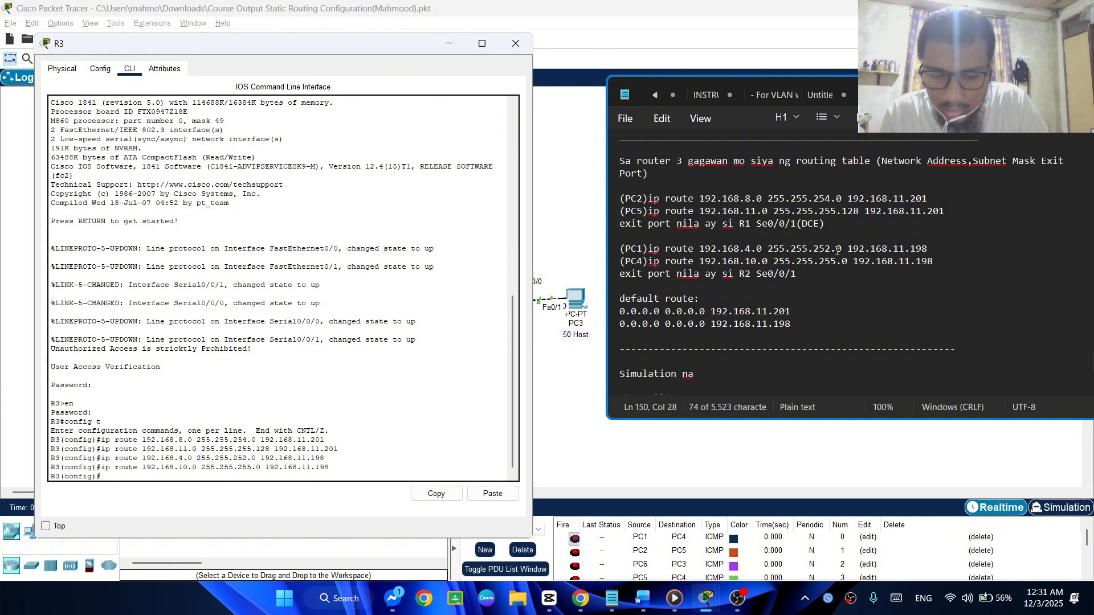
Recall the PC4 route command on R3 and rewrite its destination and mask as ip route 0.0.0.0 0.0.0.0
key(Up)
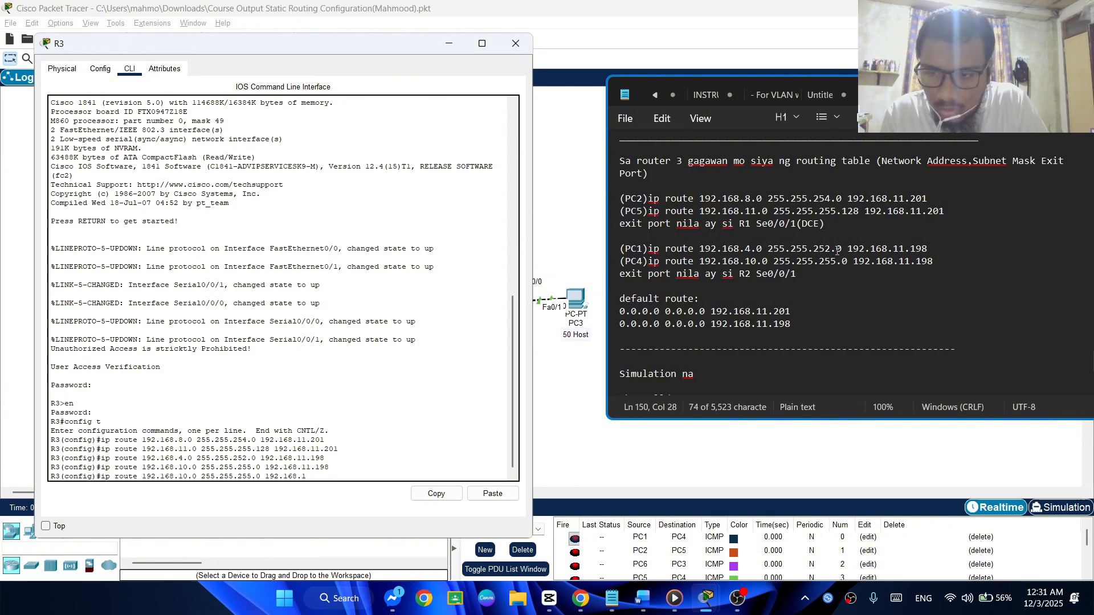
key(BackSpace)
key(BackSpace)
key(BackSpace)
key(BackSpace)
key(BackSpace)
key(BackSpace)
text(dea)
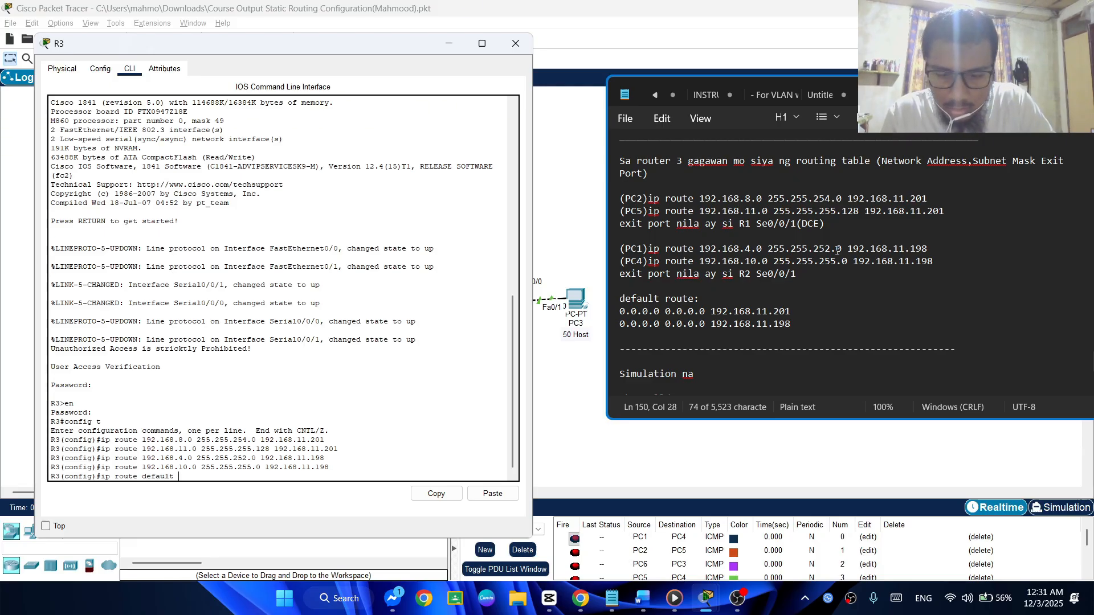
key(BackSpace)
key(BackSpace)
key(BackSpace)
key(BackSpace)
key(BackSpace)
key(BackSpace)
key(BackSpace)
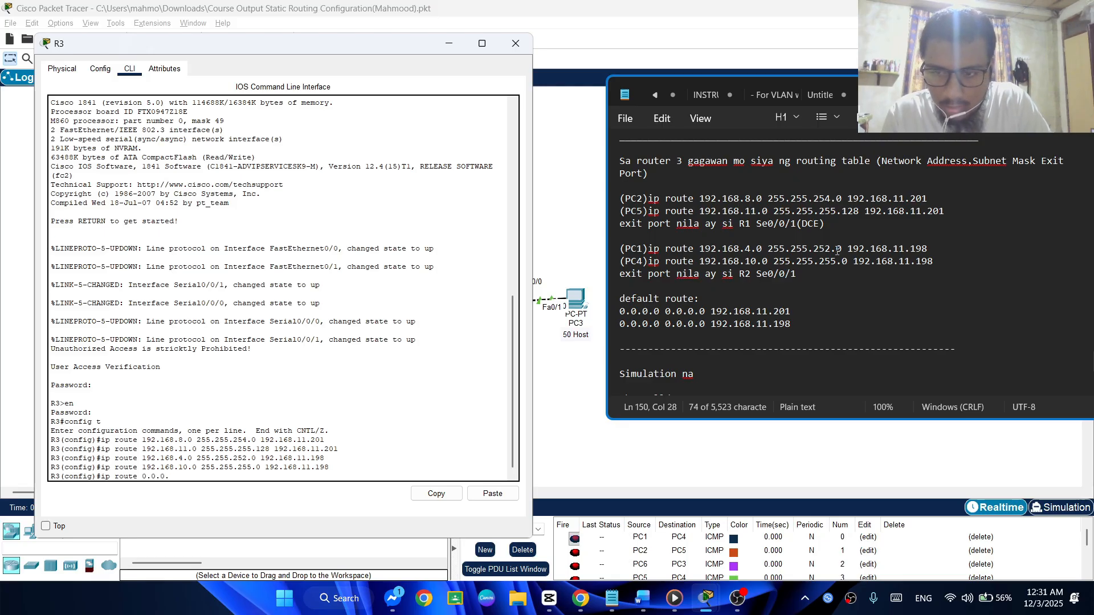
text(0.0.0.0 0.0)
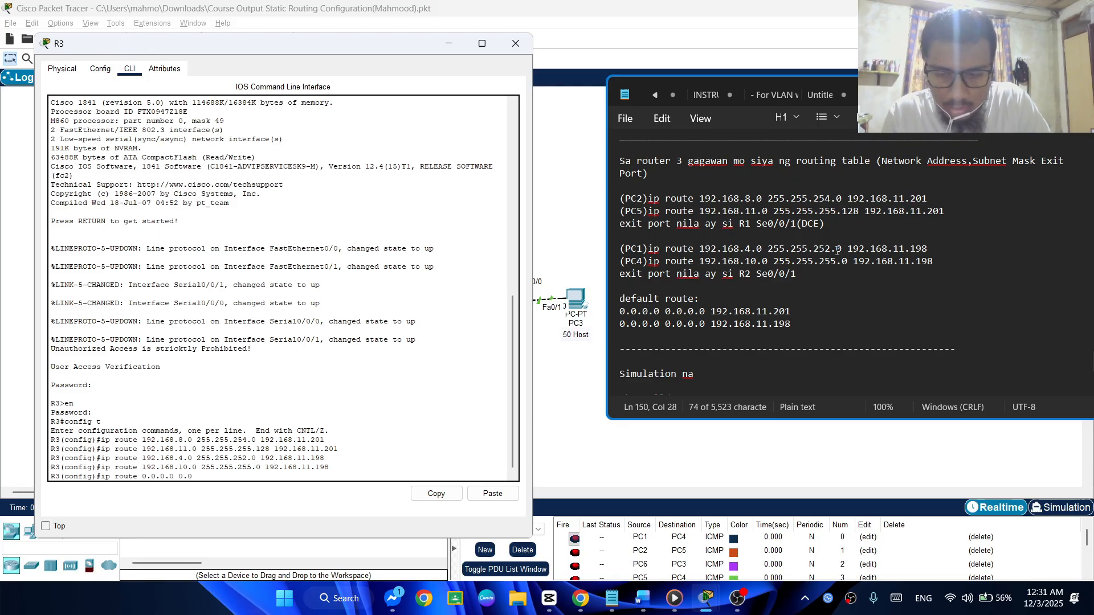
text(.0.0 192)
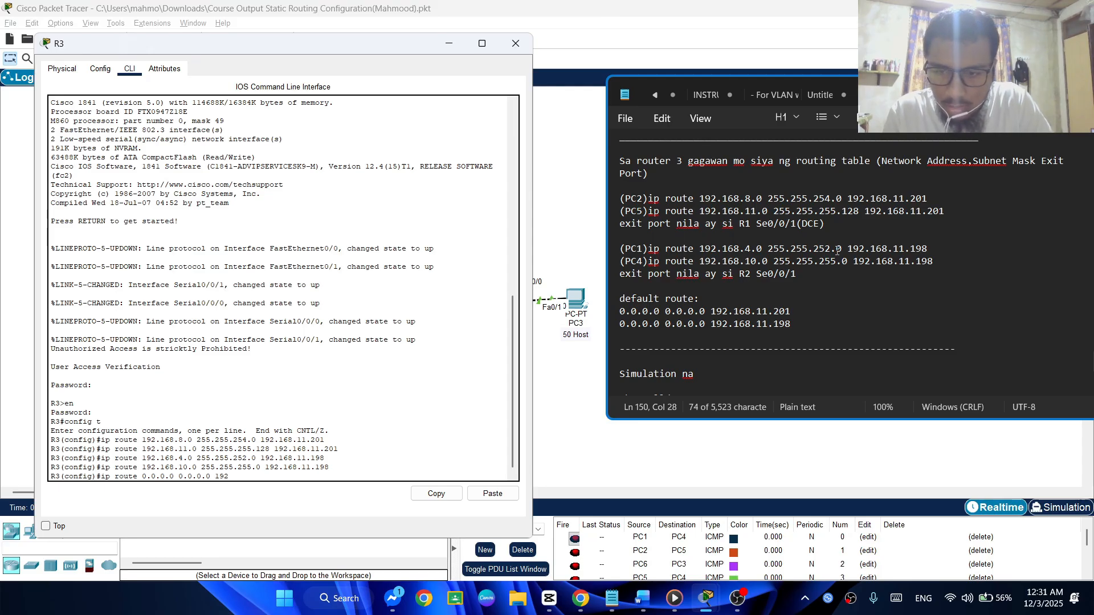
text(,1)
Complete R3's default route with next hop 192.168.11.201 and submit it
key(BackSpace)
key(BackSpace)
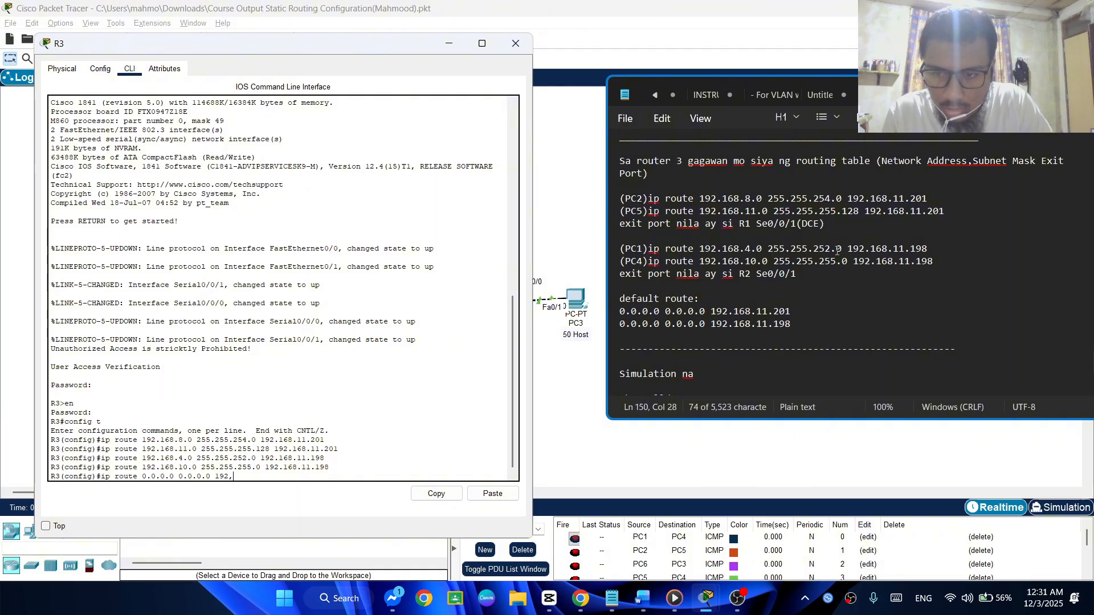
text(.168.11.201)
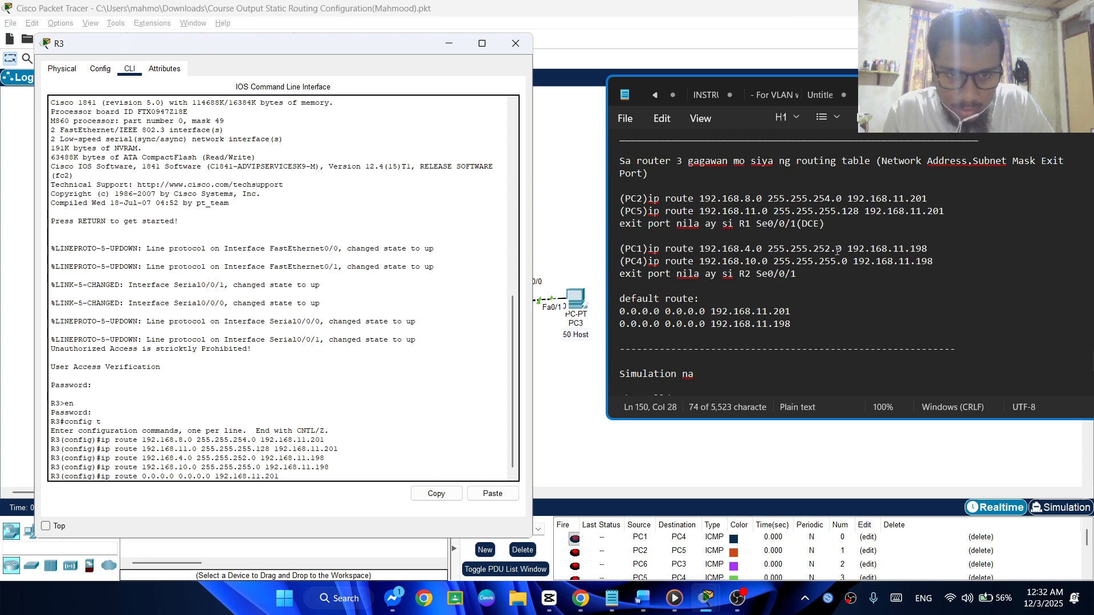
key(Return)
Add a second default route on R3 with next hop 192.168.11.198 and exit global configuration mode
key(Up)
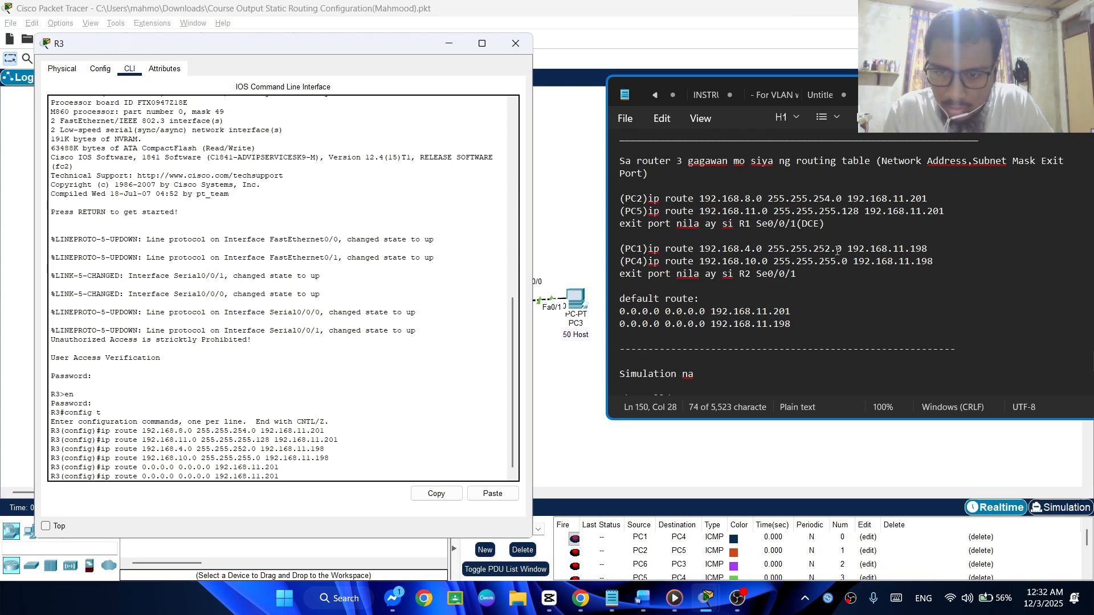
key(BackSpace)
key(BackSpace)
key(BackSpace)
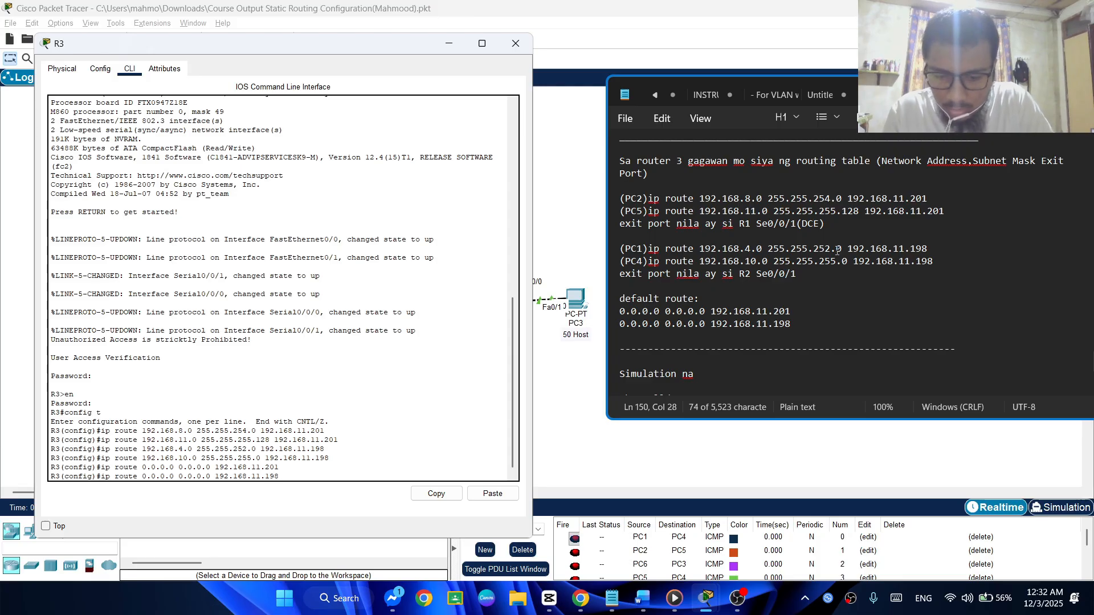
key(Return)
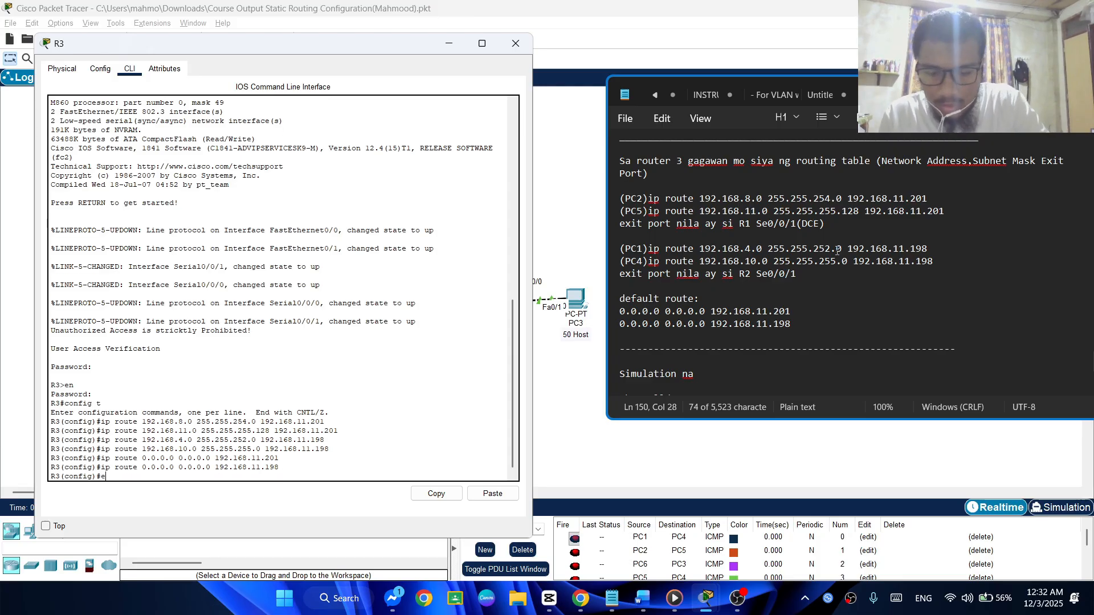
key(Return)
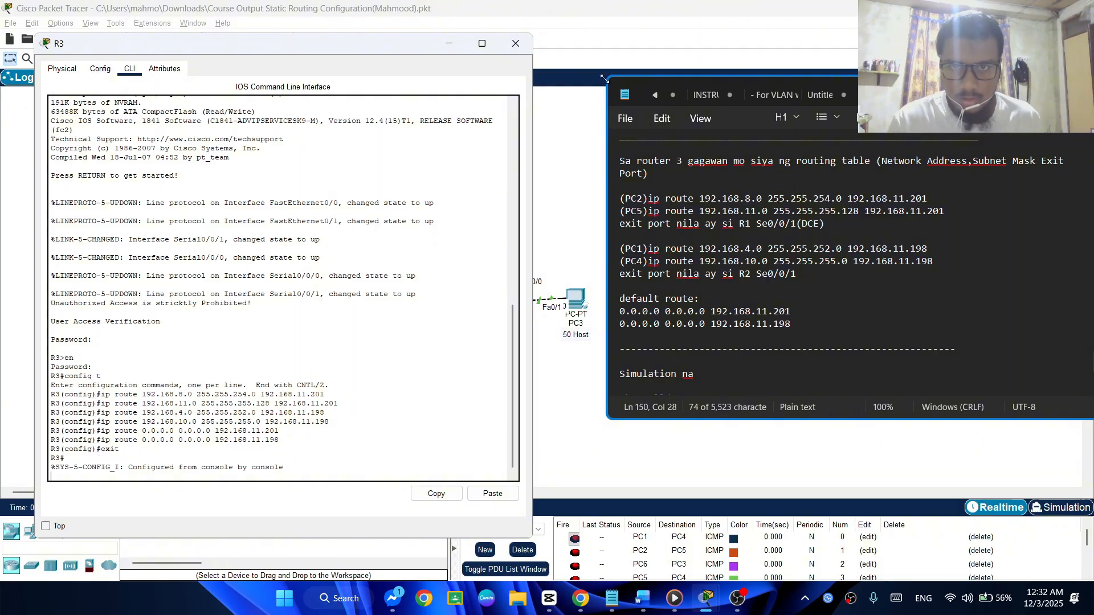
Switch to the Word document and compare R3's PC2 and PC5 route notes with its addressing table and network diagram
click(642, 599)
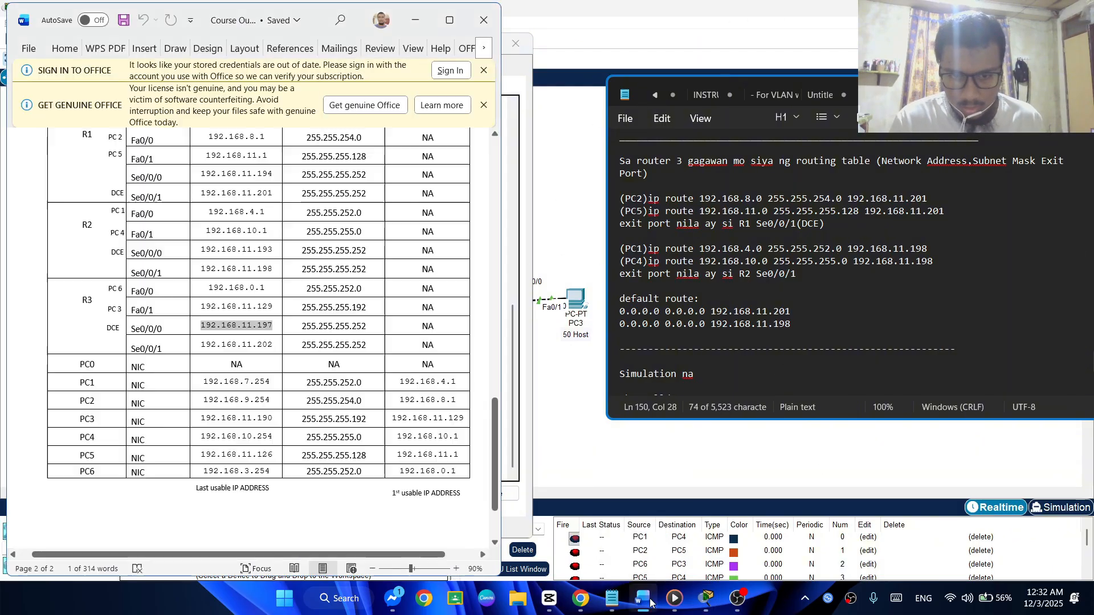
scroll(733, 301, up, 2)
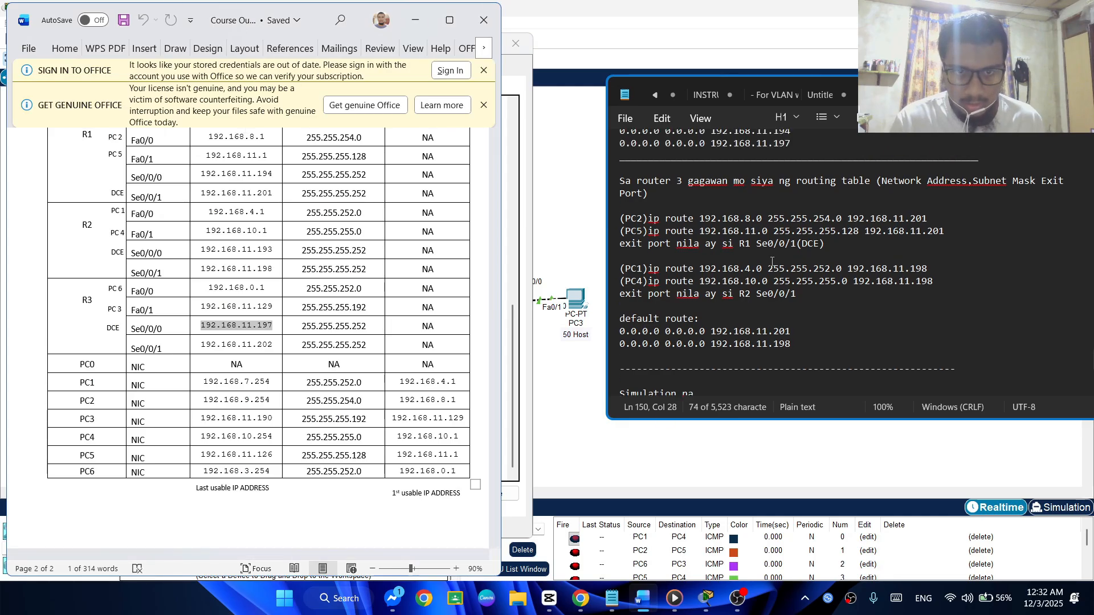
drag(699, 274, 762, 274)
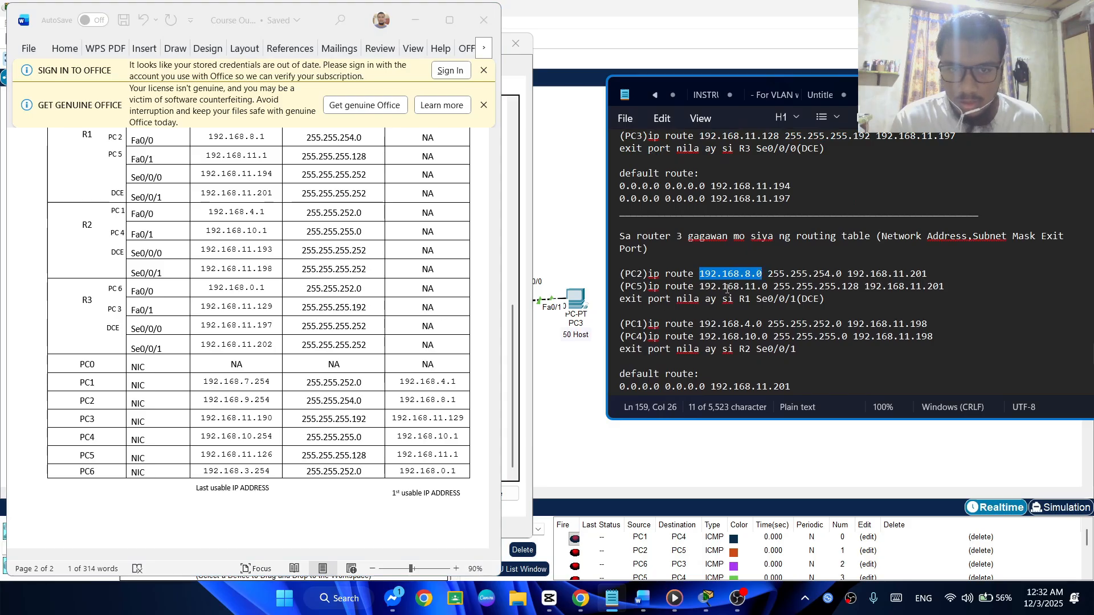
drag(699, 286, 773, 286)
drag(620, 275, 637, 287)
click(636, 276)
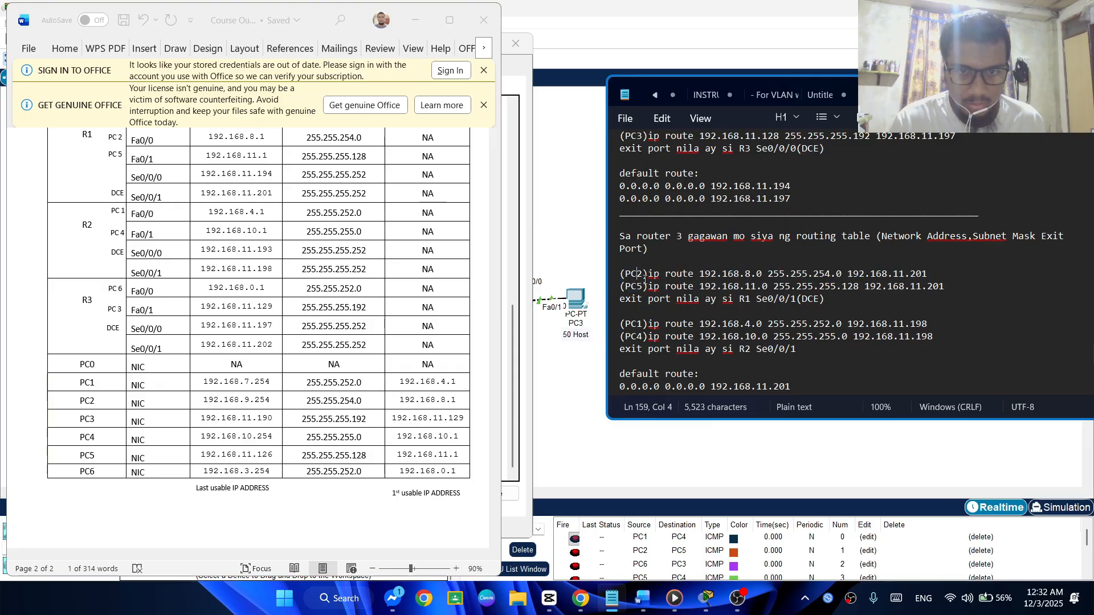
drag(622, 274, 832, 277)
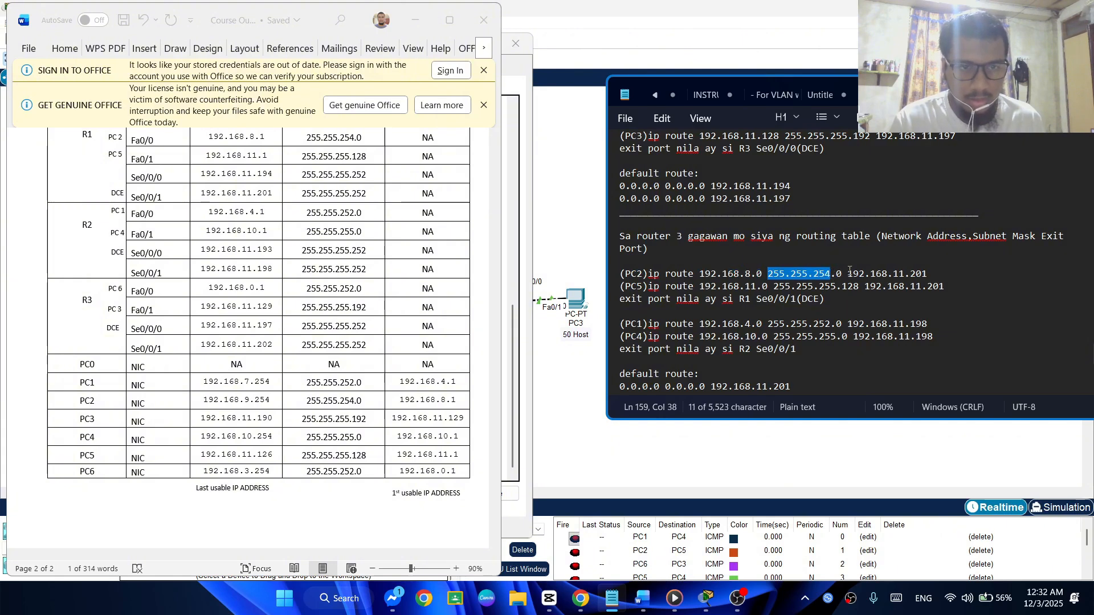
drag(756, 274, 927, 275)
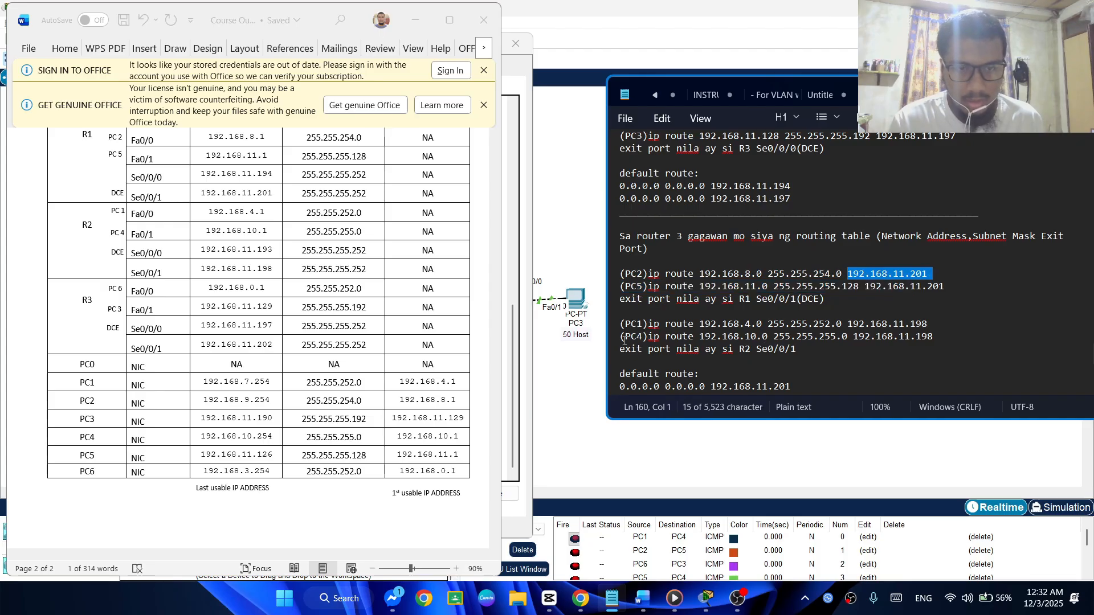
scroll(371, 314, up, 12)
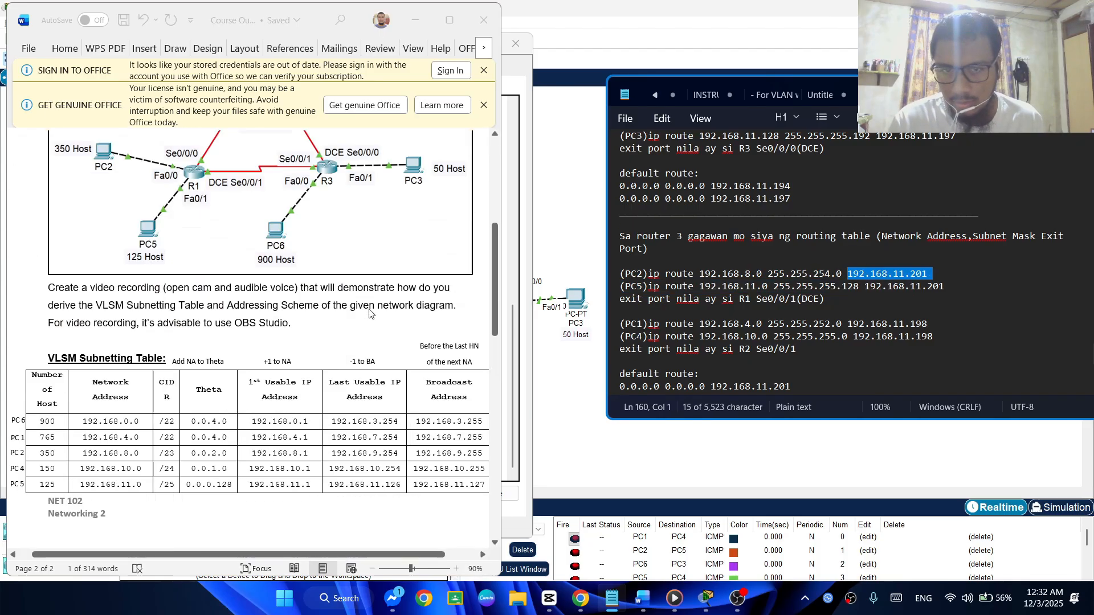
scroll(371, 314, up, 5)
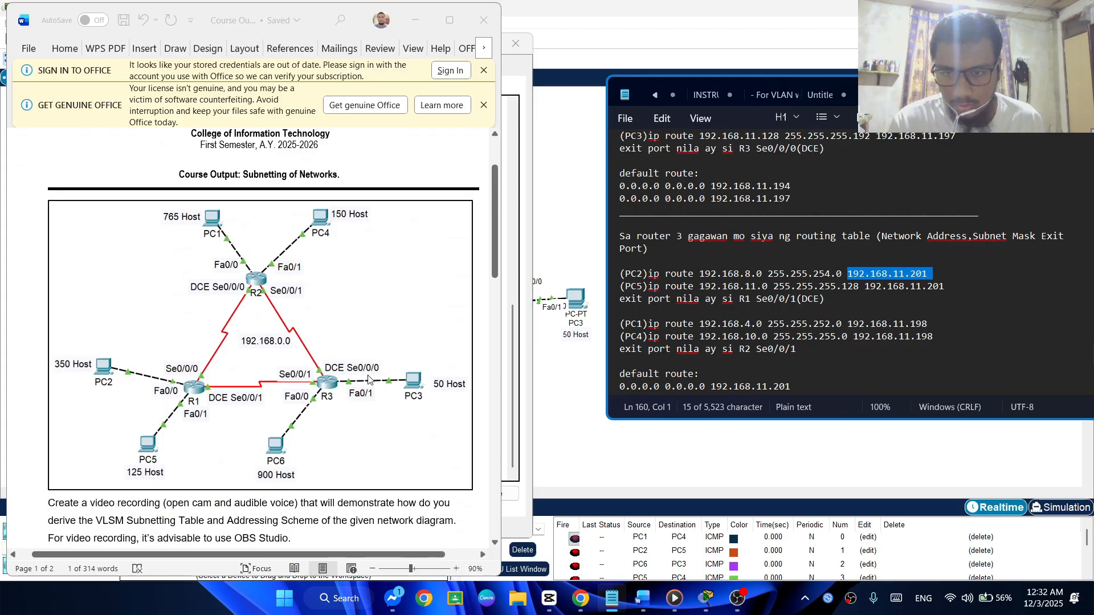
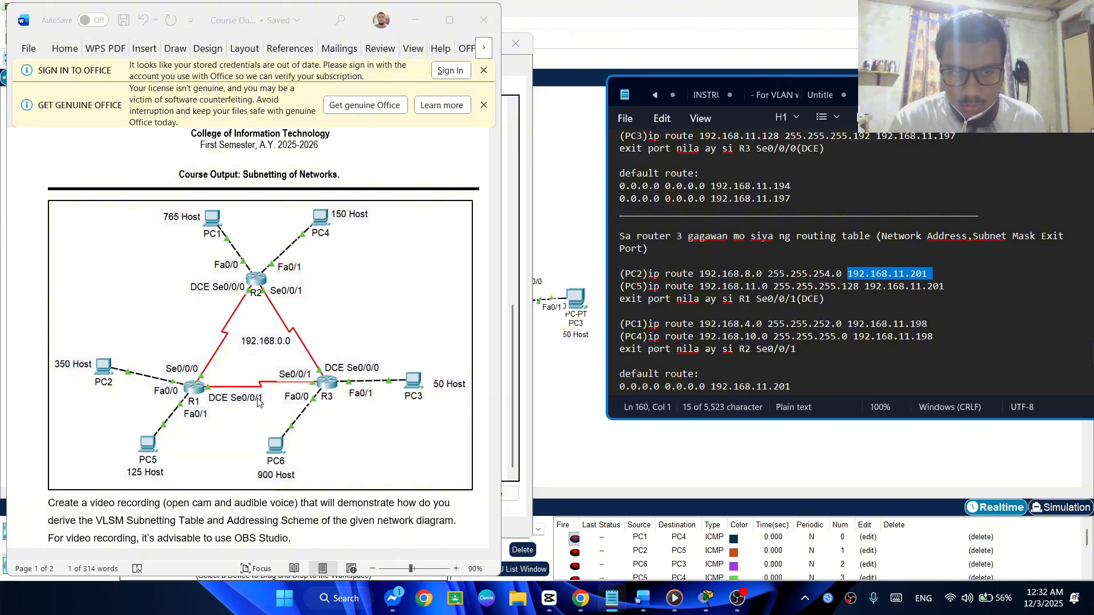
Check the network diagram and addressing scheme for the R1 and R2 Se0/0/1 addresses used as next hops in router 3's static routes
scroll(274, 396, down, 10)
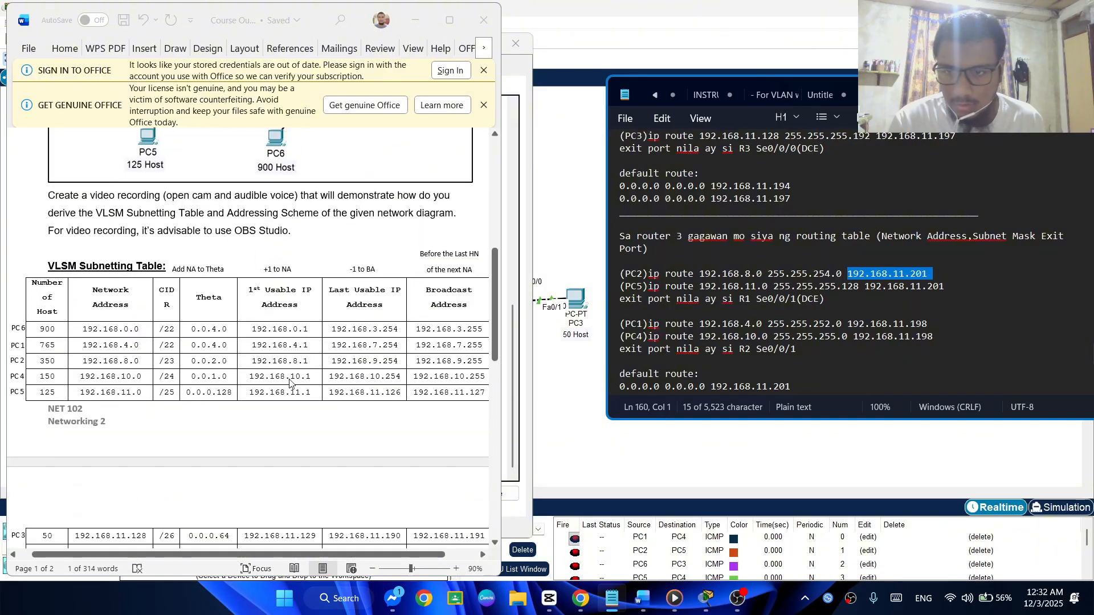
scroll(246, 387, down, 4)
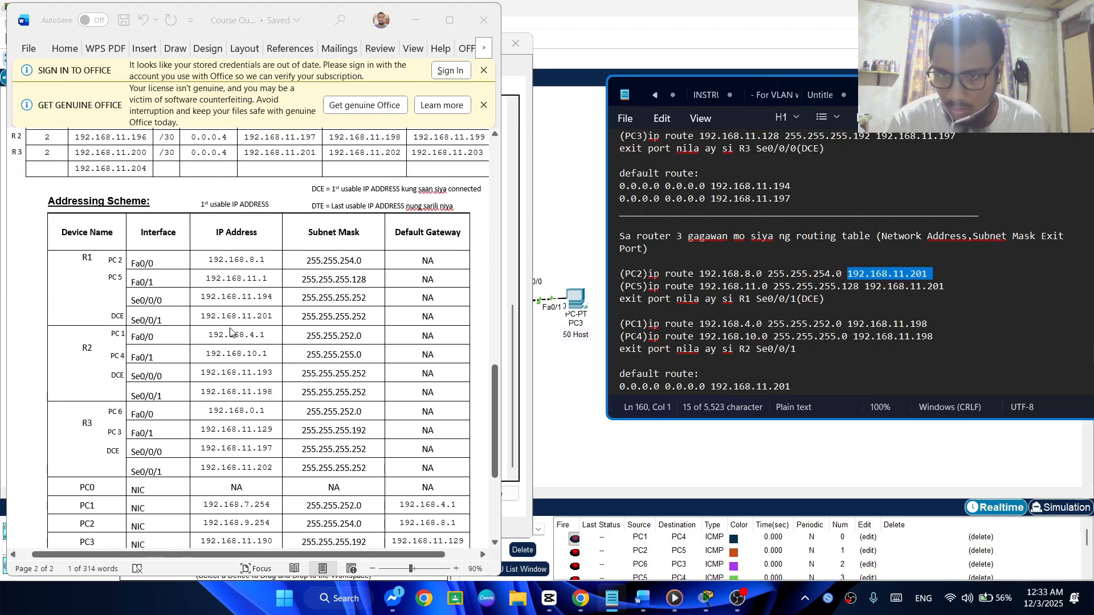
drag(201, 317, 281, 321)
scroll(281, 320, up, 5)
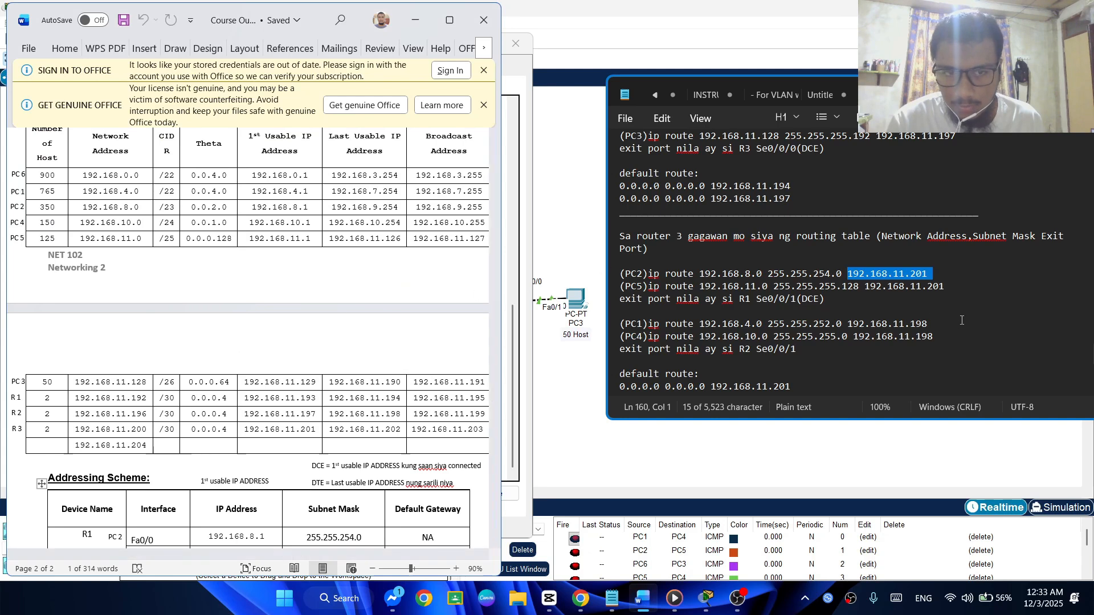
scroll(350, 326, up, 10)
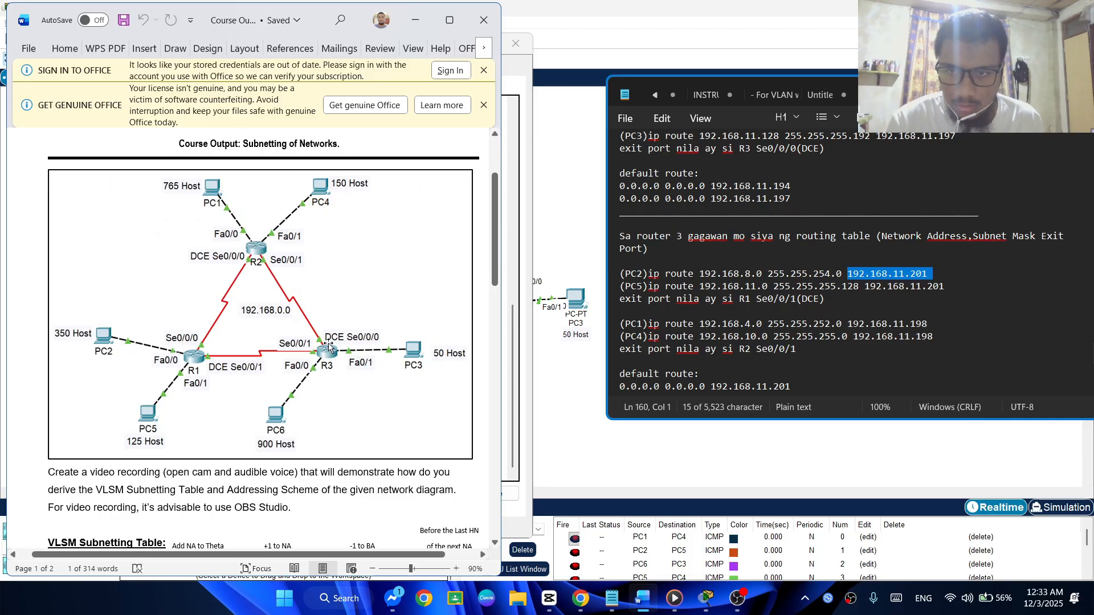
scroll(334, 345, down, 1)
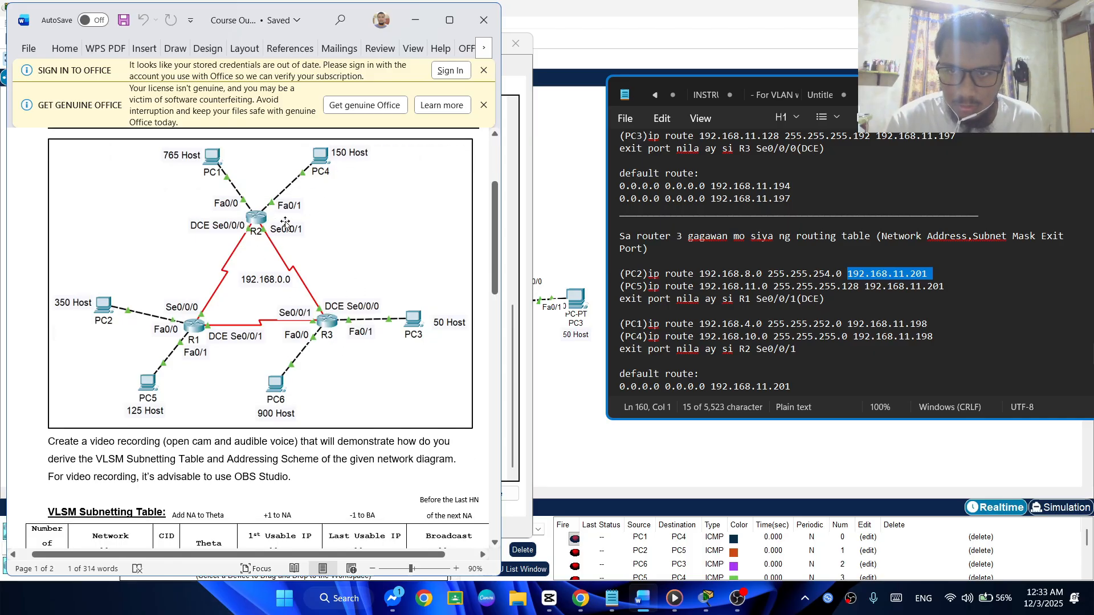
scroll(284, 262, down, 15)
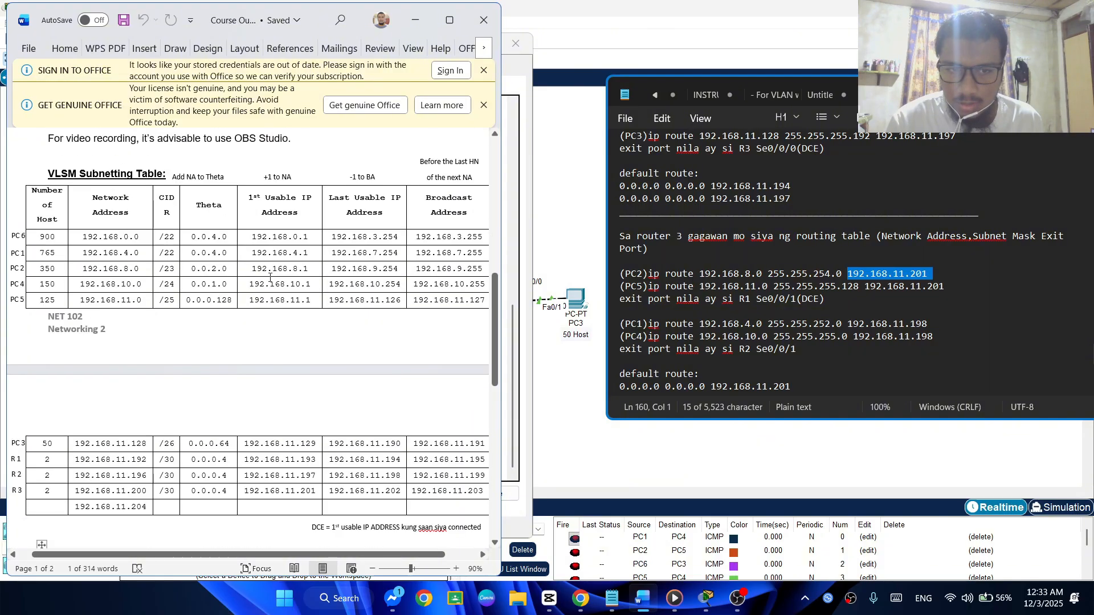
scroll(266, 283, down, 12)
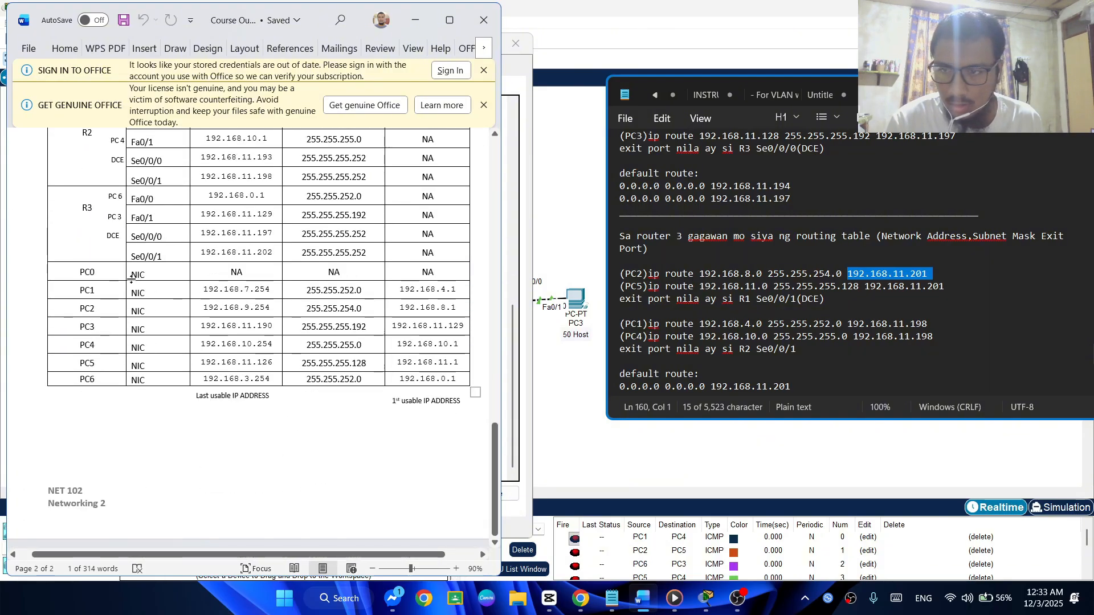
scroll(164, 258, up, 1)
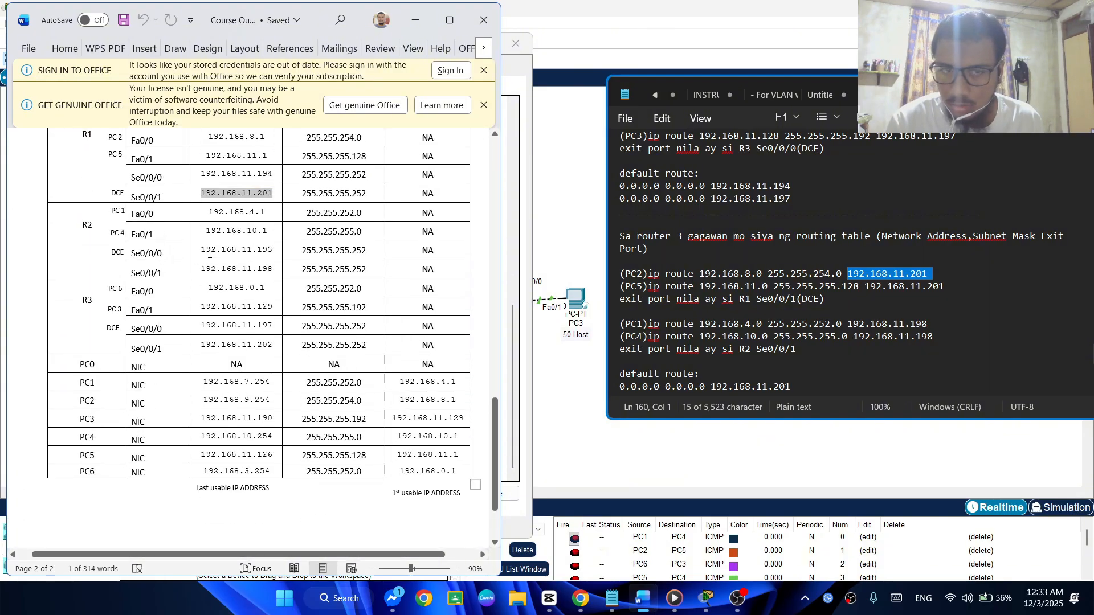
drag(205, 272, 267, 271)
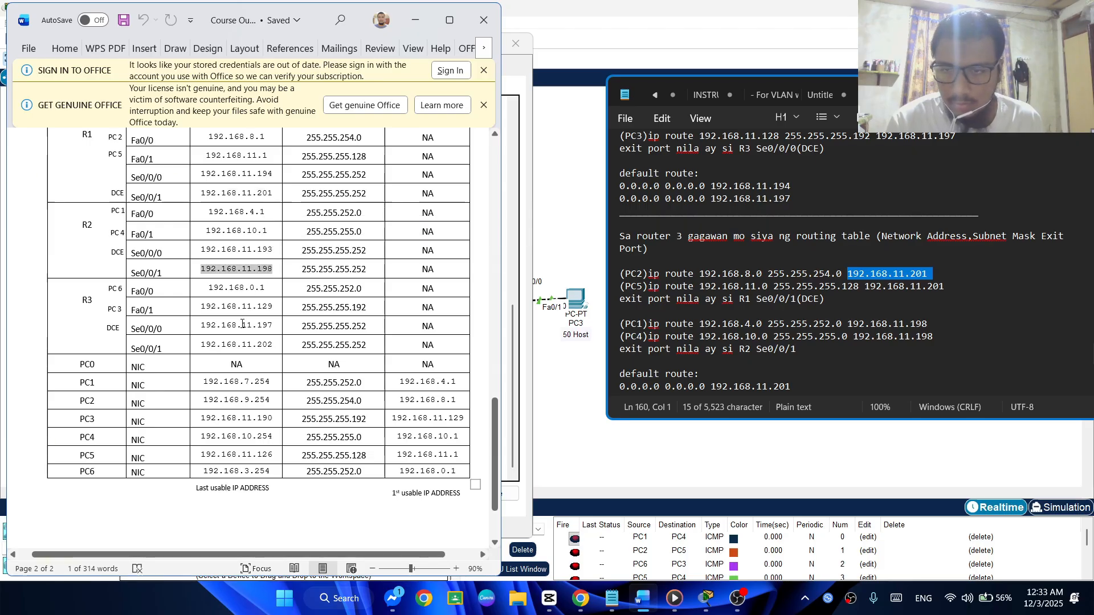
scroll(244, 288, up, 3)
click(449, 182)
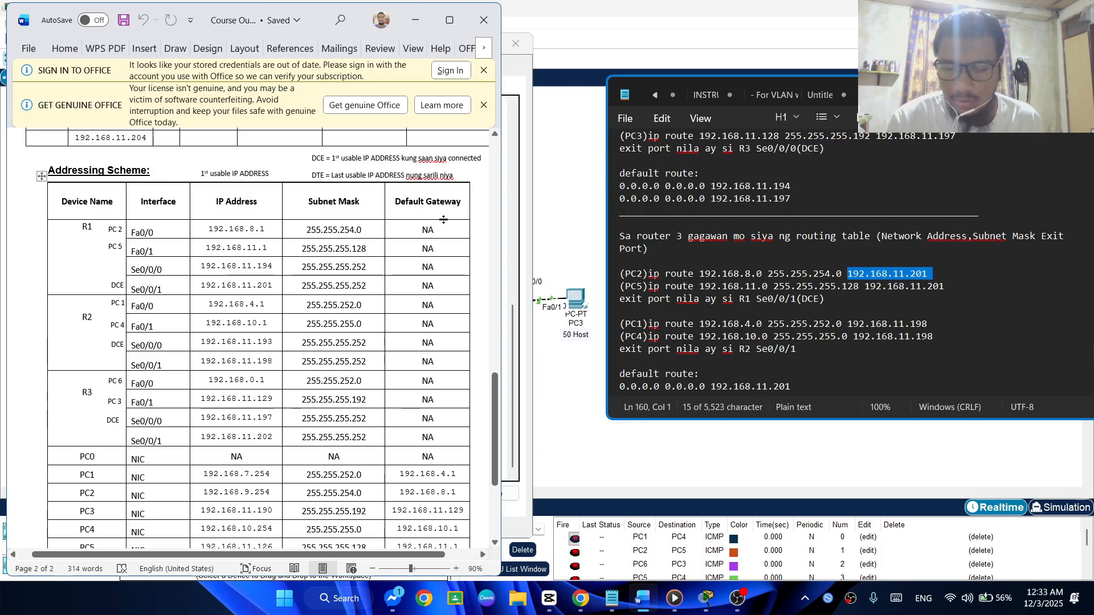
Dismiss both Office notices and minimize the course output document
click(484, 70)
click(484, 70)
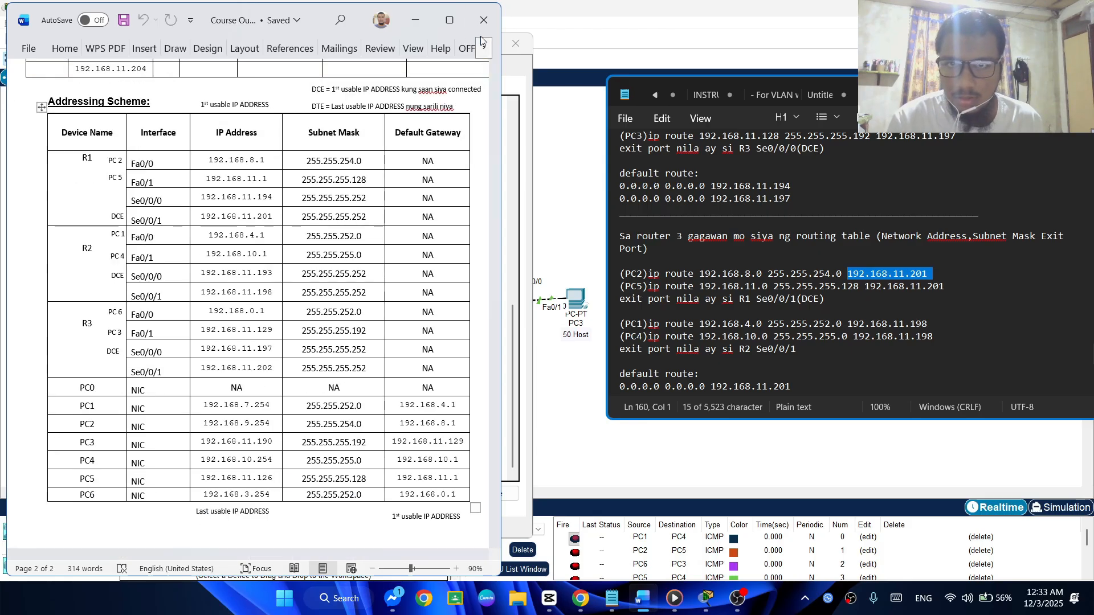
click(415, 21)
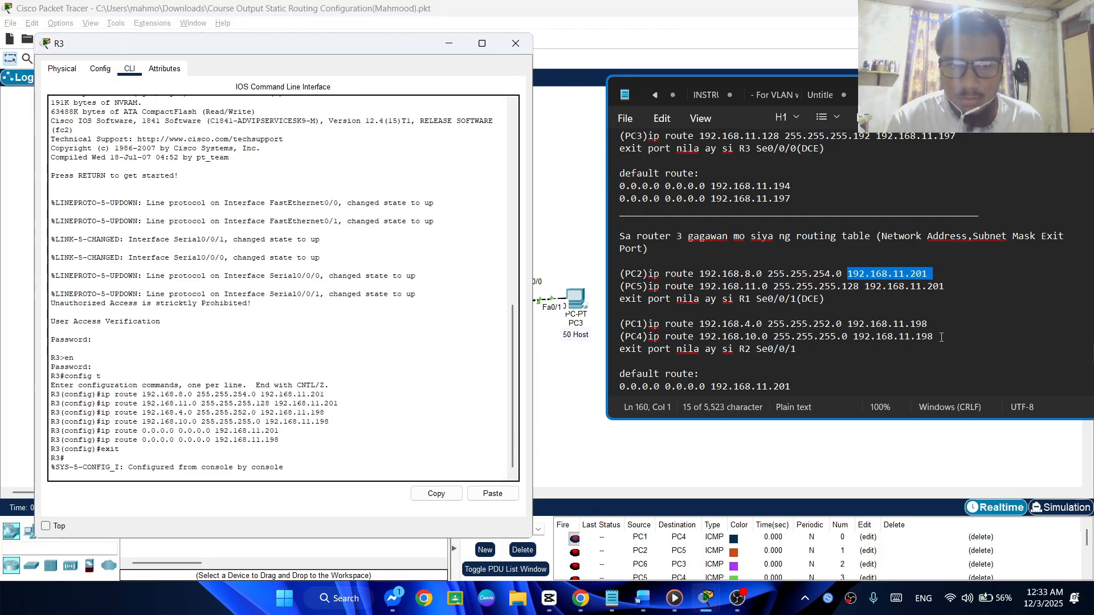
Close the R3 router window and minimize the routing notes to uncover the network topology
click(941, 362)
click(273, 452)
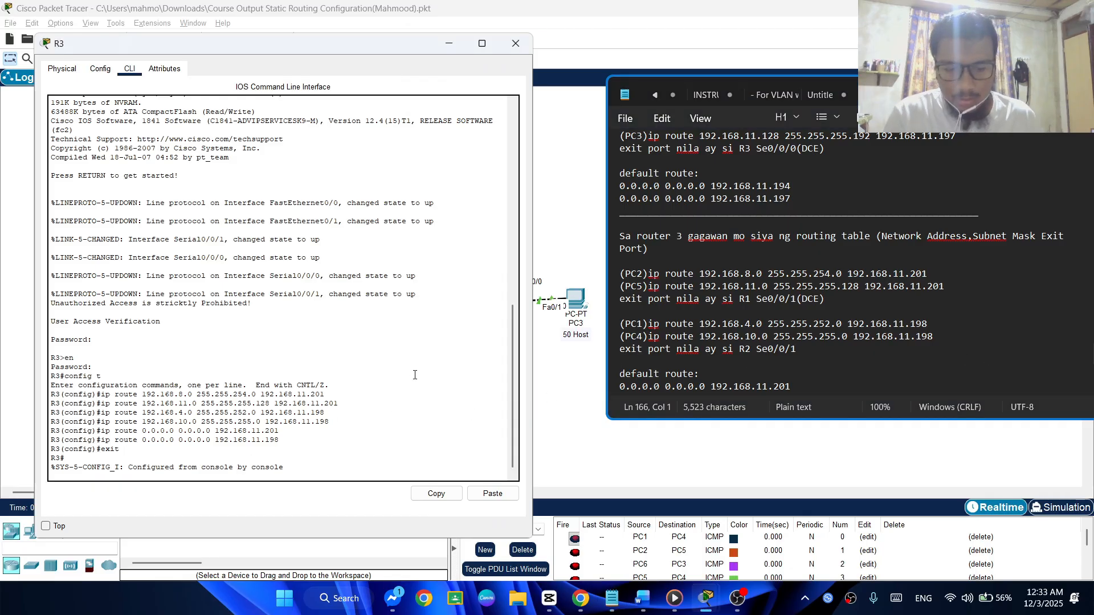
click(516, 43)
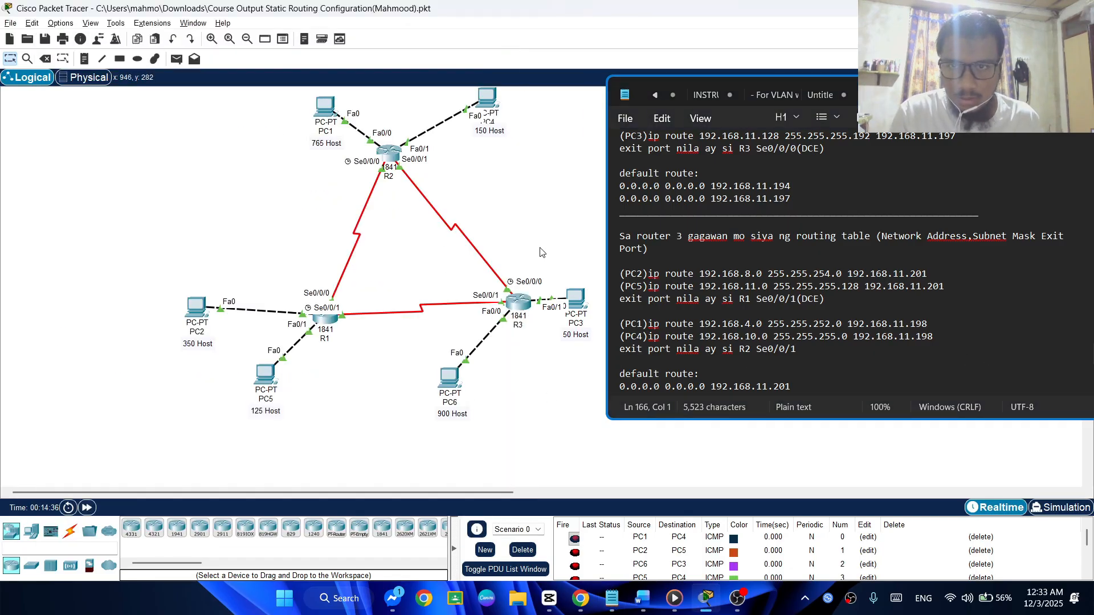
click(1019, 93)
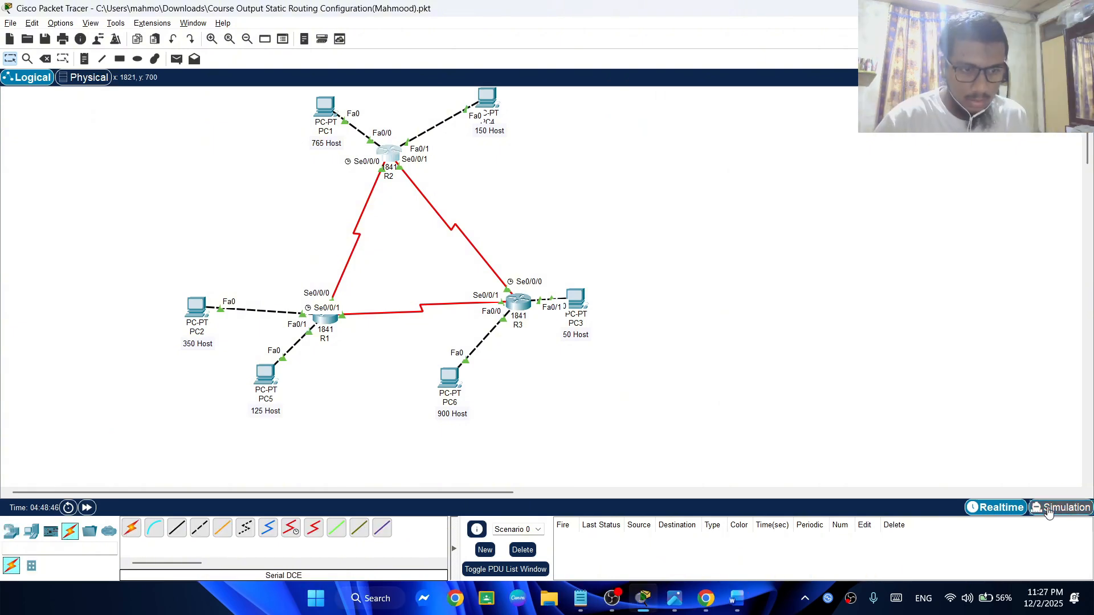
Switch to Simulation mode and restrict the event list filters to ICMP only
click(1037, 507)
click(1036, 488)
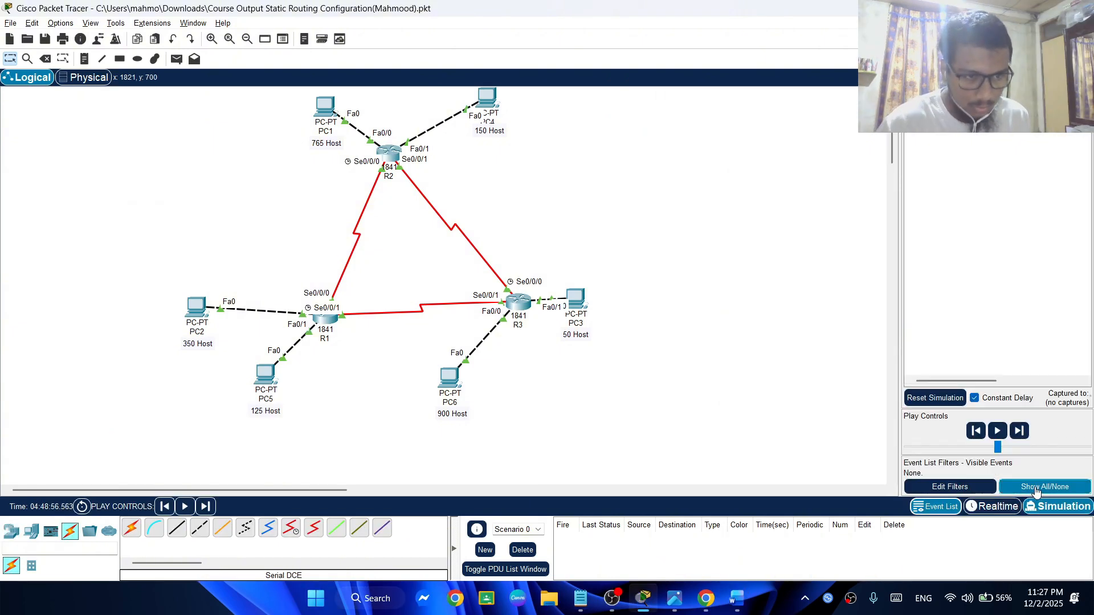
click(950, 487)
click(478, 188)
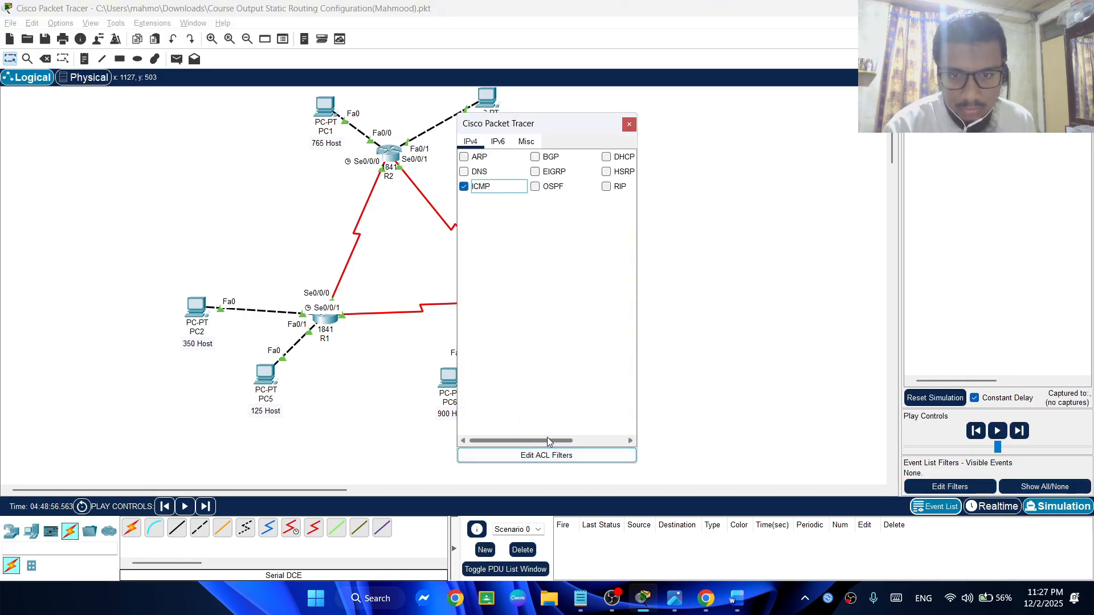
click(629, 124)
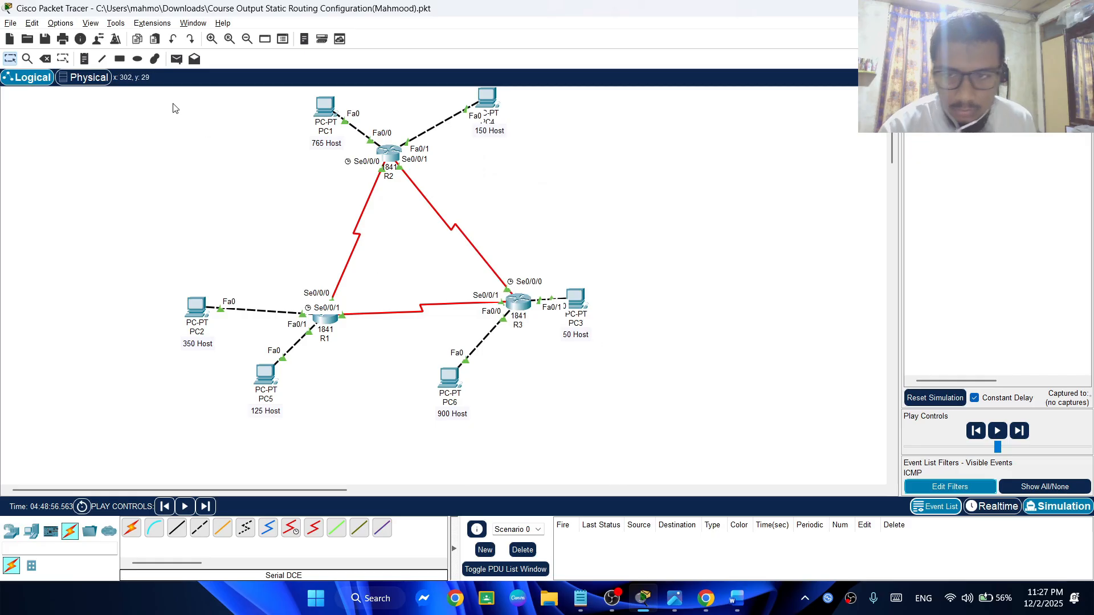
Add simple PDUs from PC1 to PC4 and from PC2 to PC5
click(177, 59)
click(317, 112)
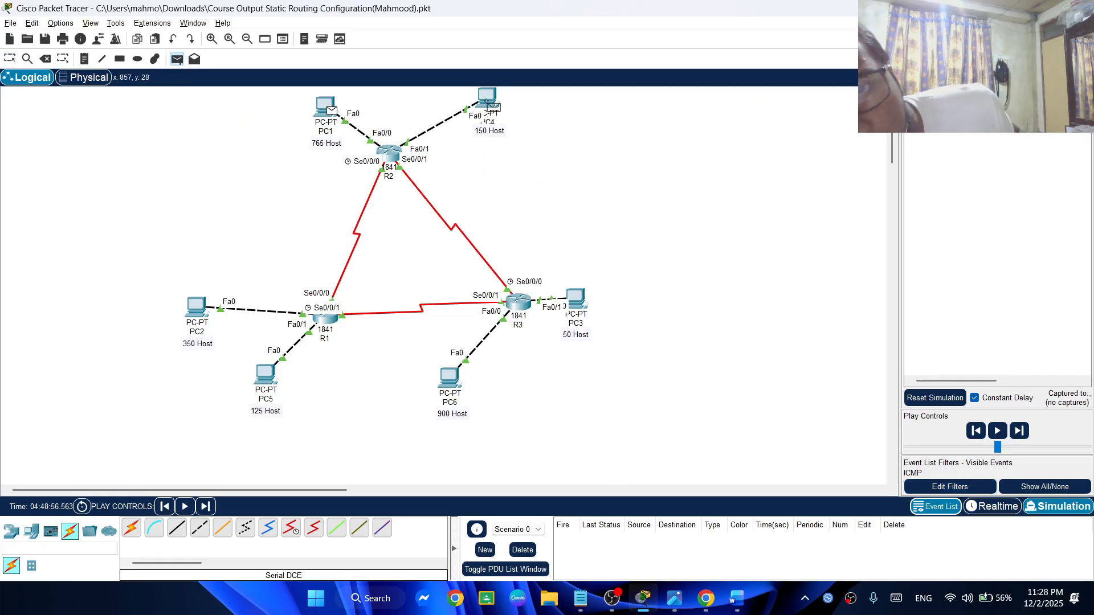
click(487, 98)
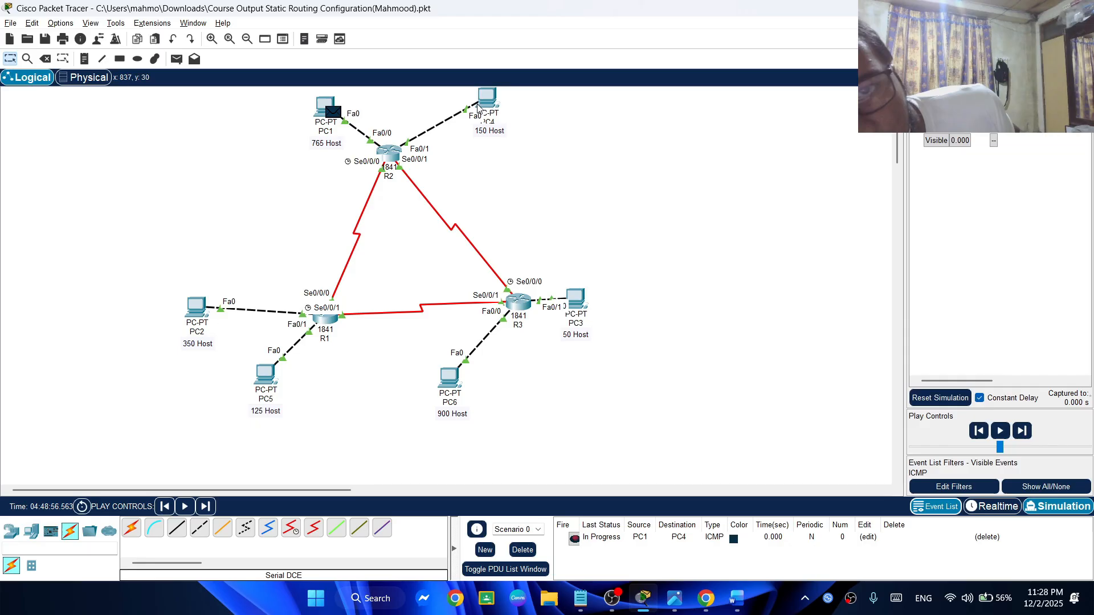
click(177, 59)
click(196, 308)
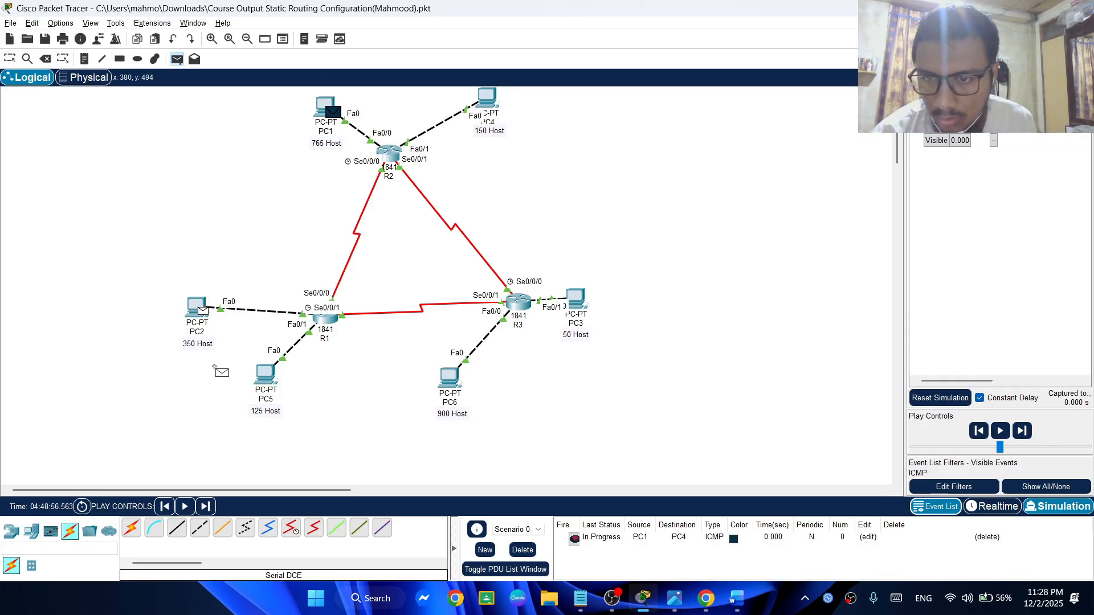
click(265, 373)
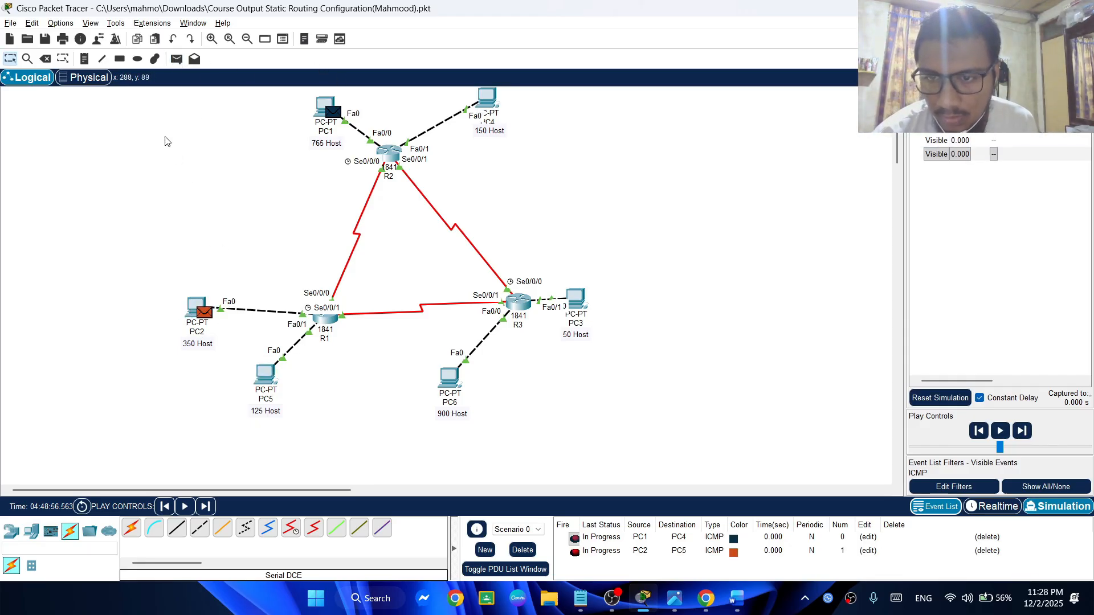
Add simple PDUs from PC6 to PC3 and from PC5 to PC4
click(120, 59)
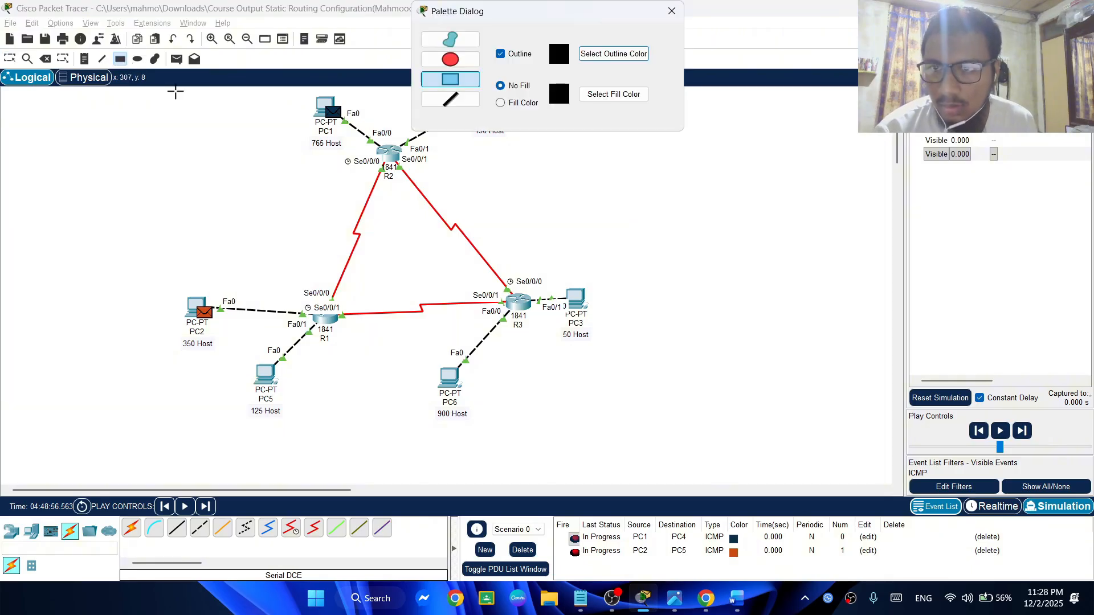
click(672, 10)
click(176, 59)
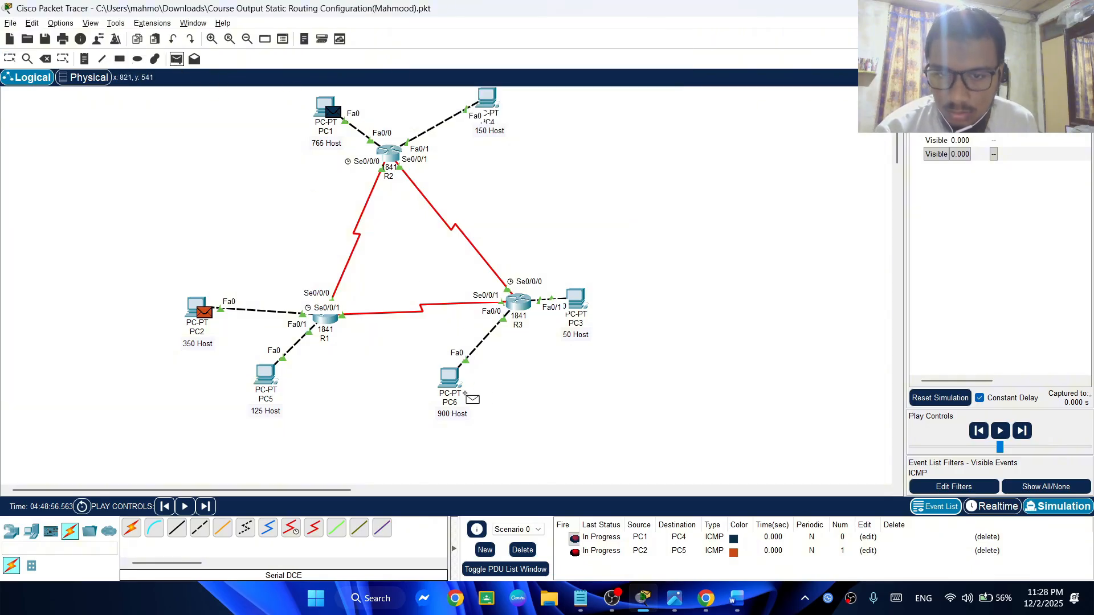
click(450, 379)
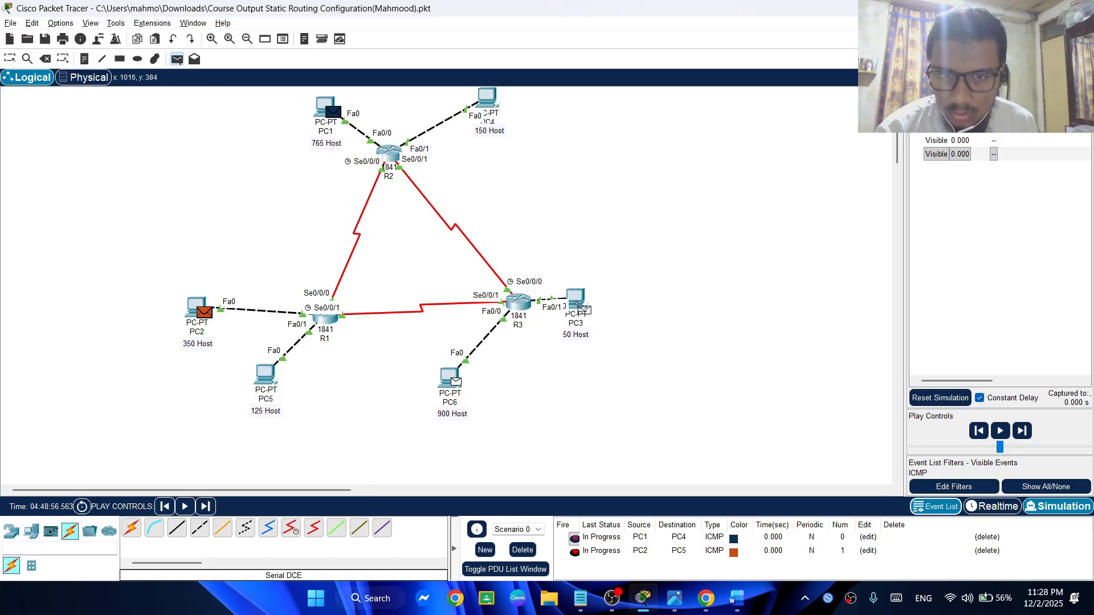
click(580, 308)
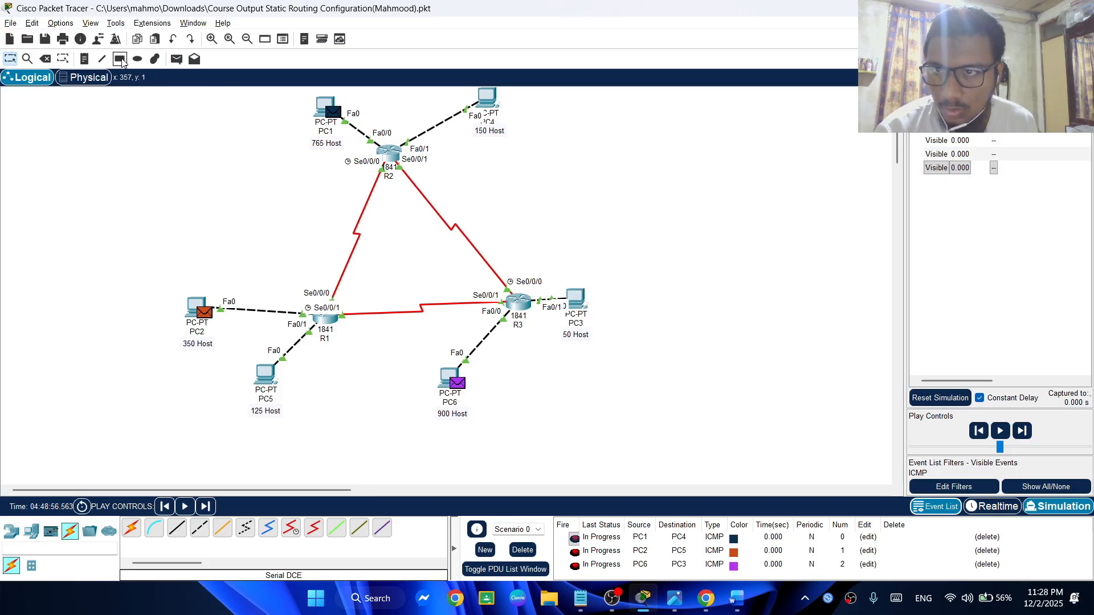
click(177, 59)
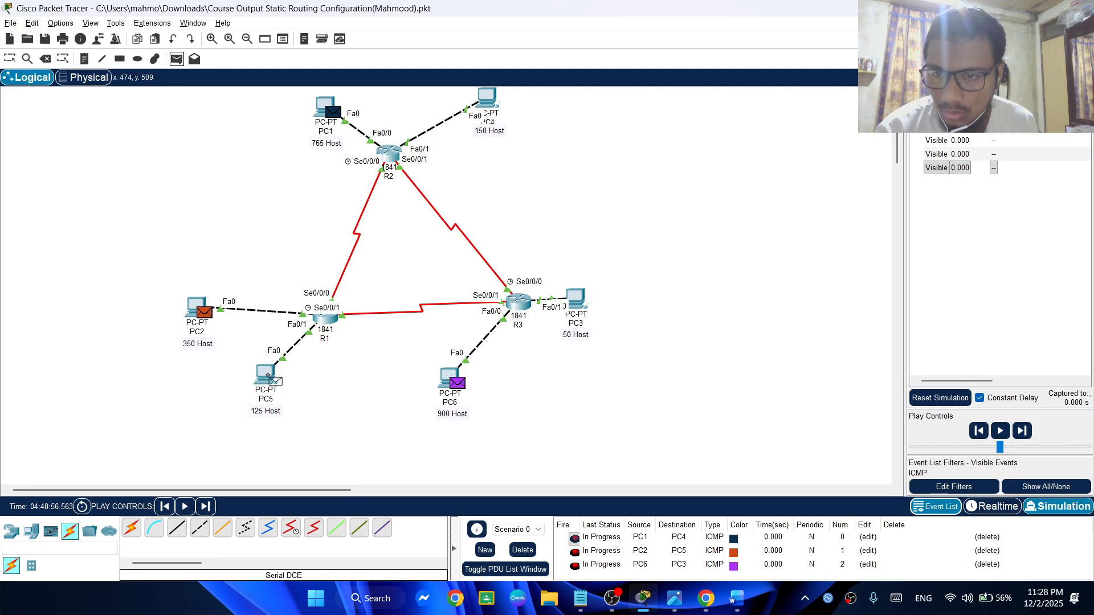
click(265, 376)
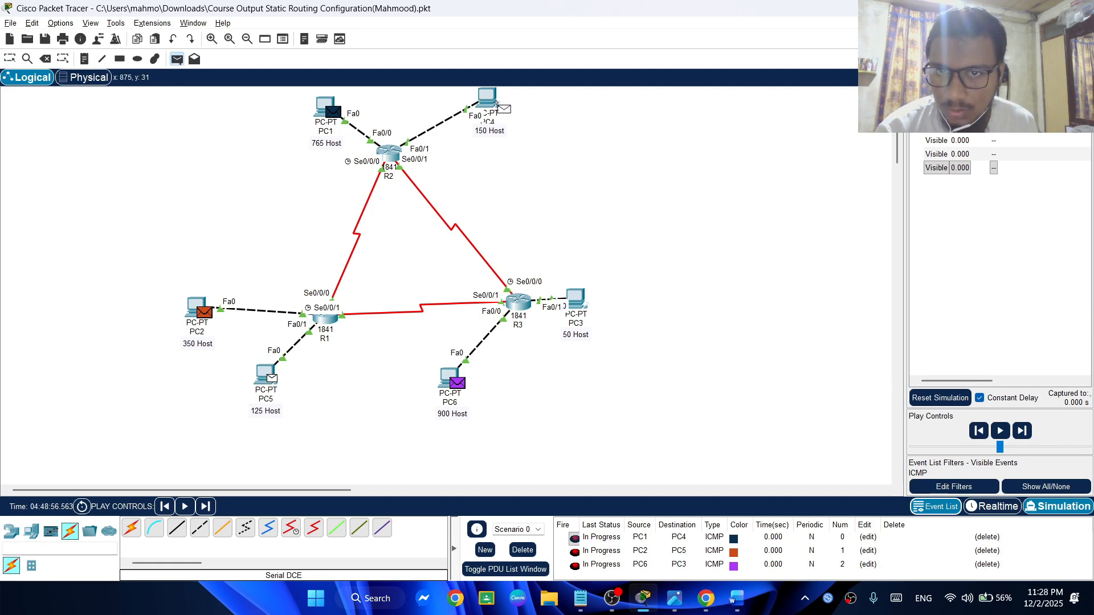
click(486, 97)
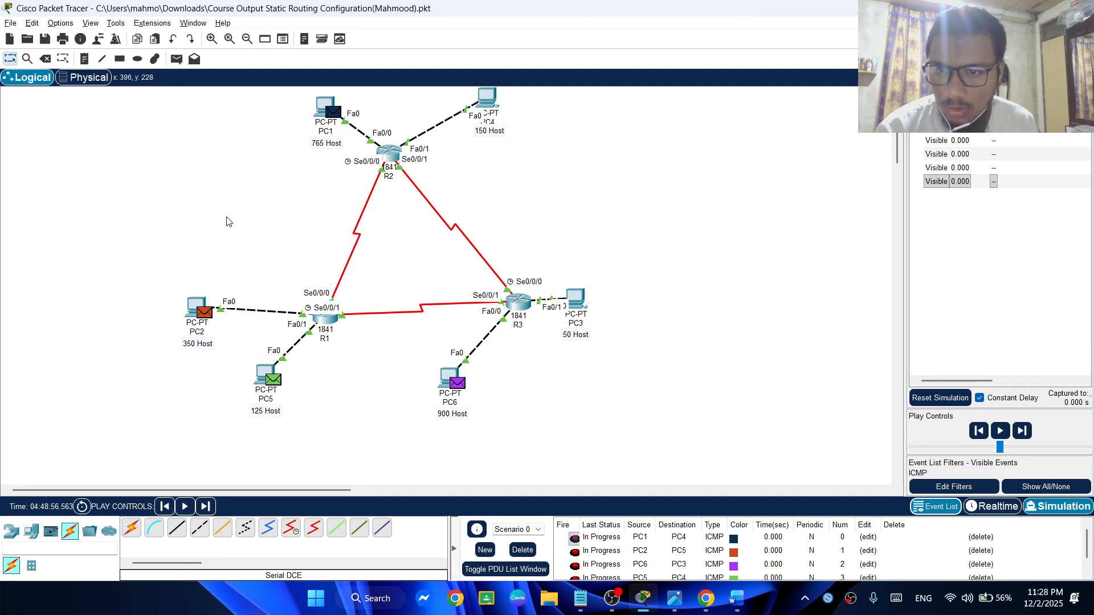
Add simple PDUs from PC3 to PC4 and from PC4 to PC6
click(176, 58)
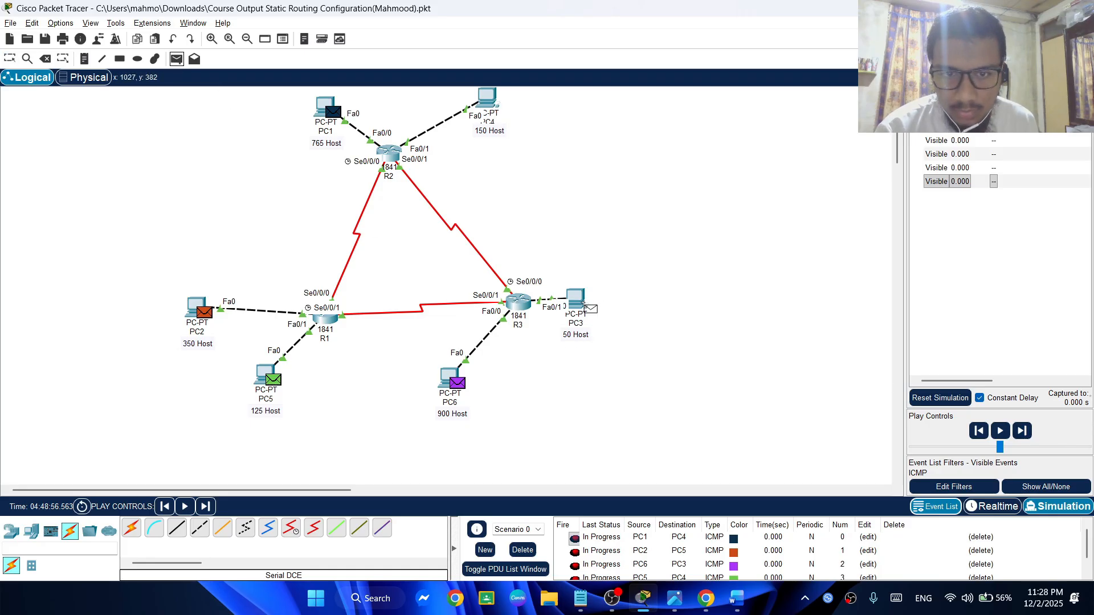
click(583, 303)
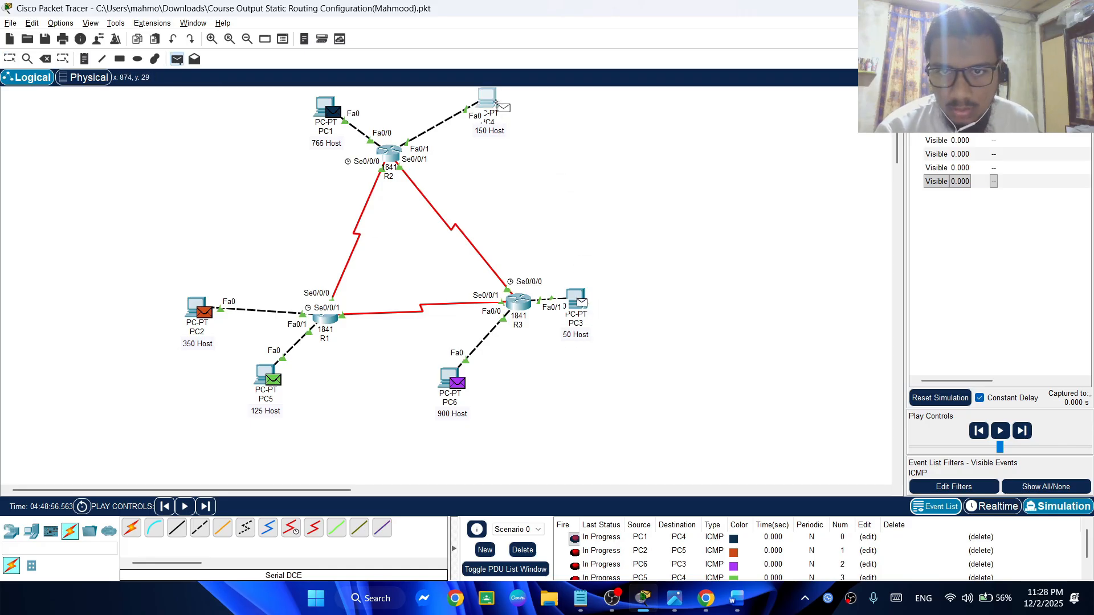
click(493, 101)
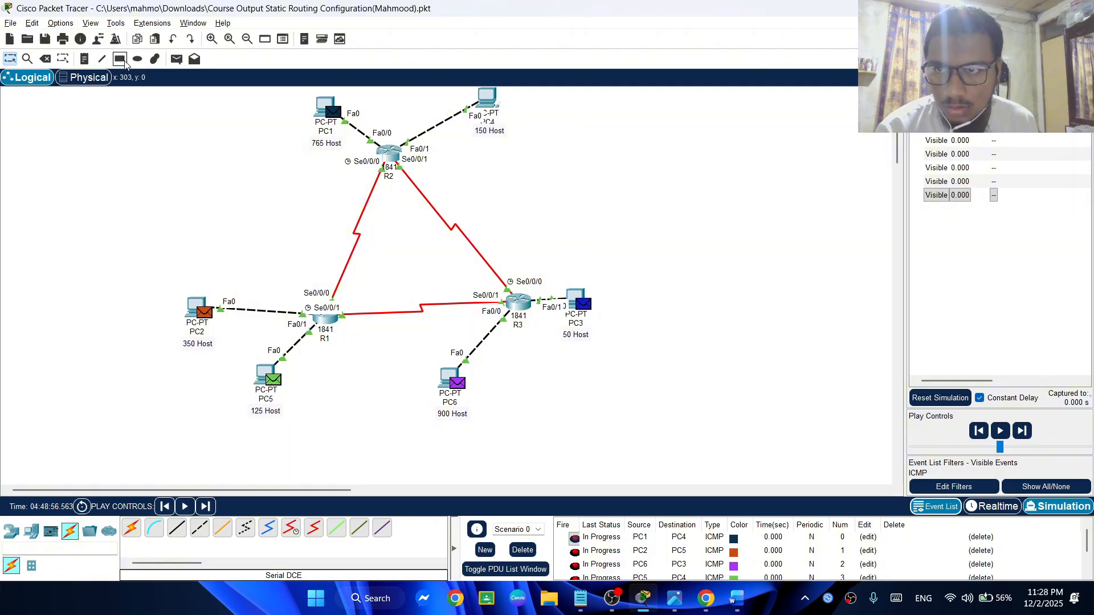
click(175, 60)
click(489, 101)
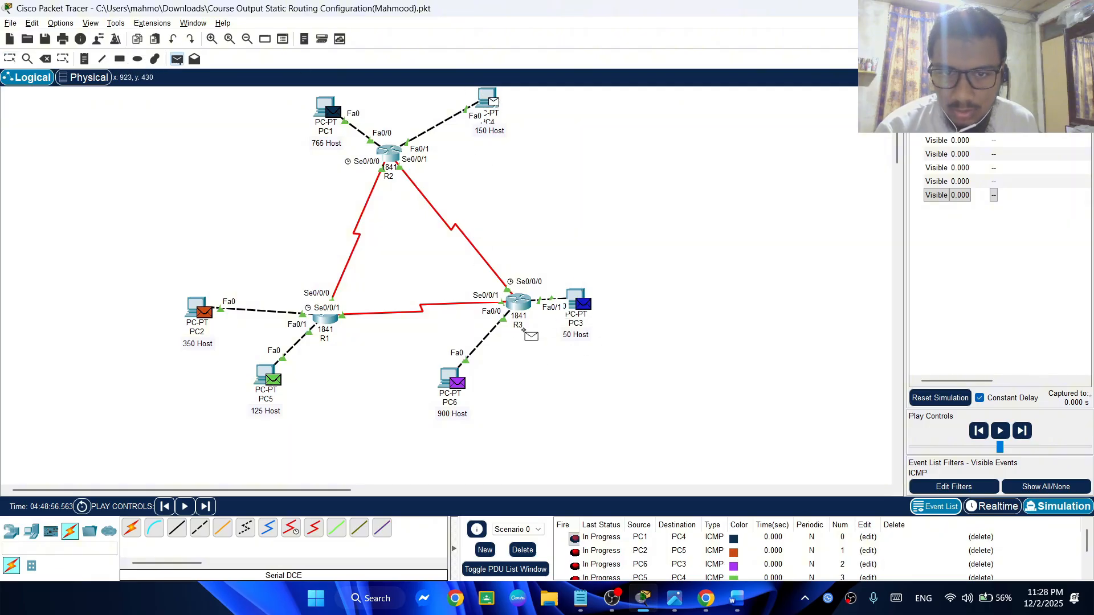
click(448, 381)
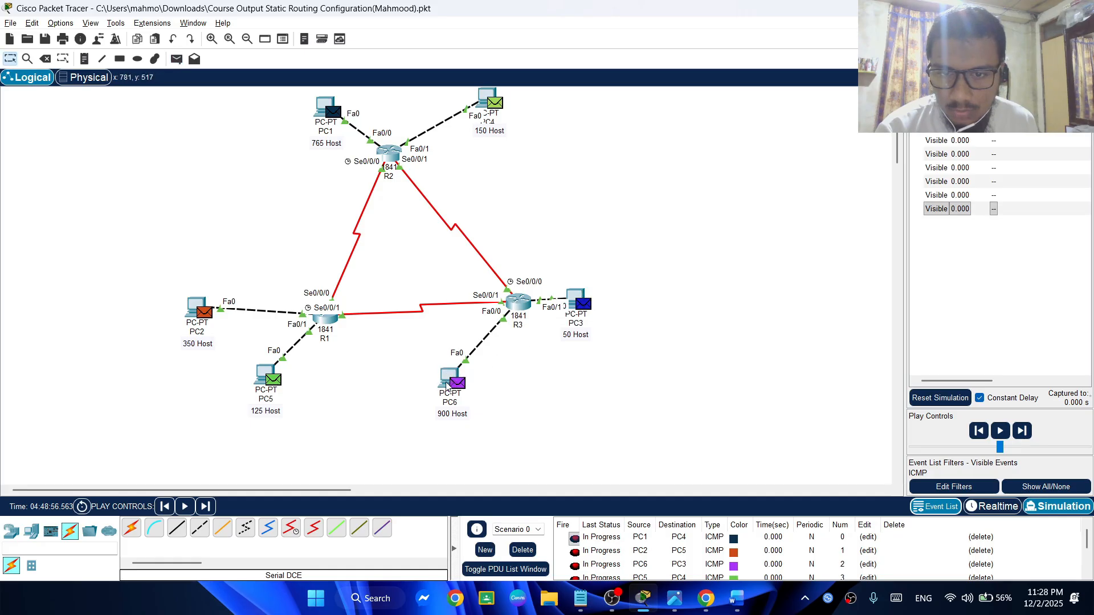
Add a simple PDU from PC1 to PC5 and play the simulation of all queued ICMP packets
click(176, 59)
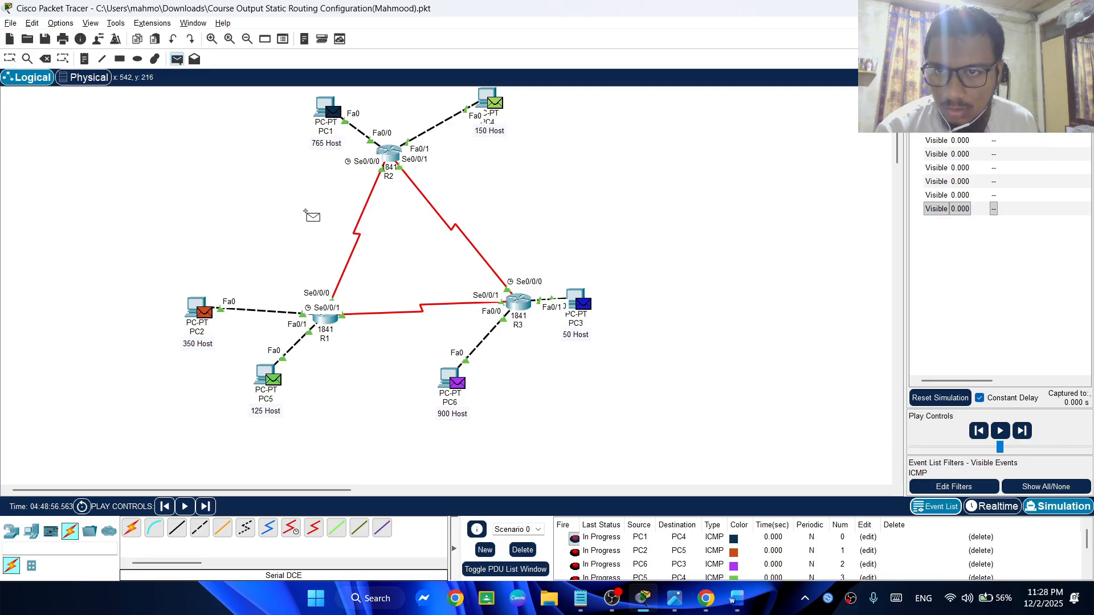
click(320, 104)
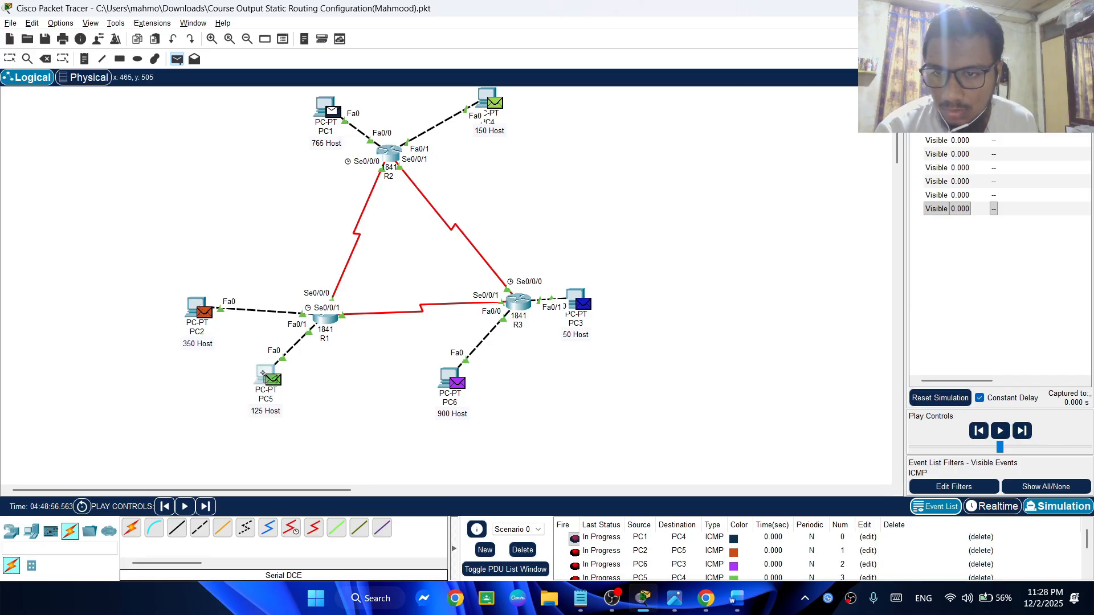
click(269, 377)
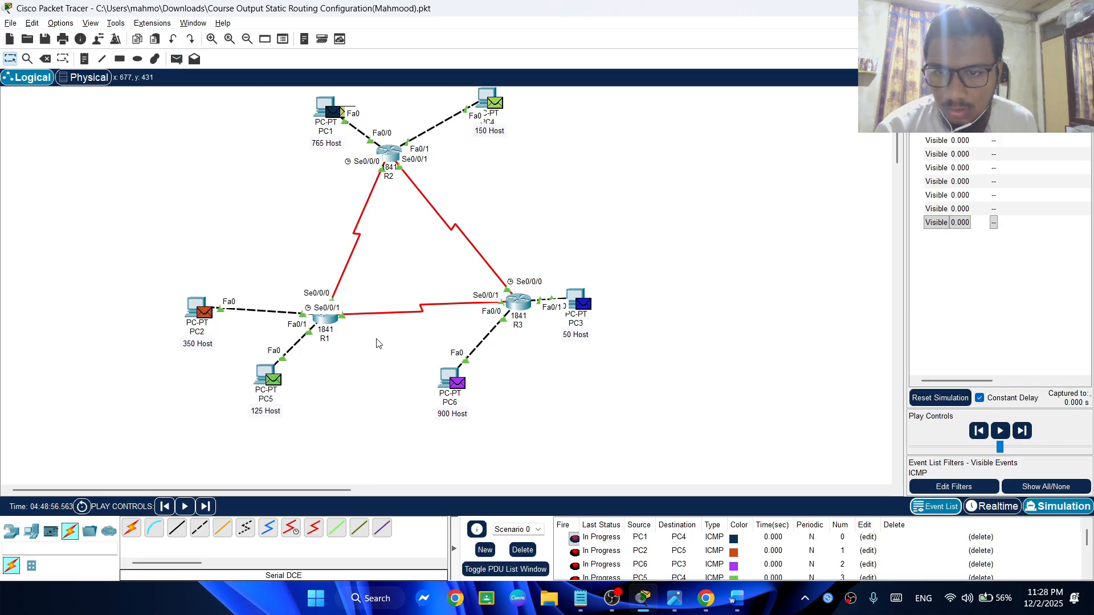
click(1000, 432)
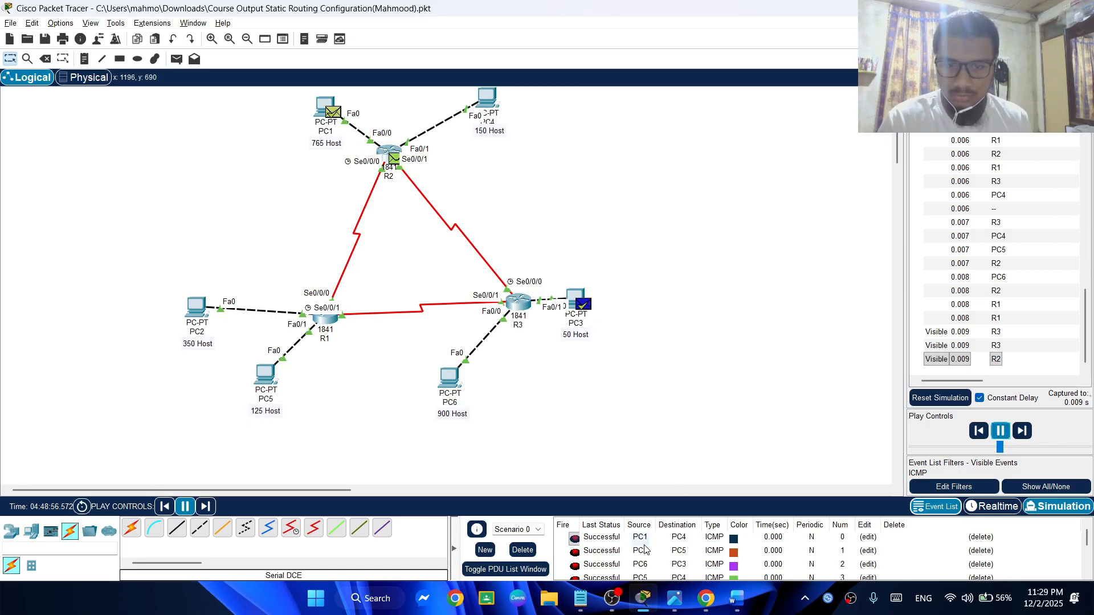
Check the last status of every PDU in the scenario's PDU list
scroll(673, 550, down, 1)
scroll(673, 550, up, 1)
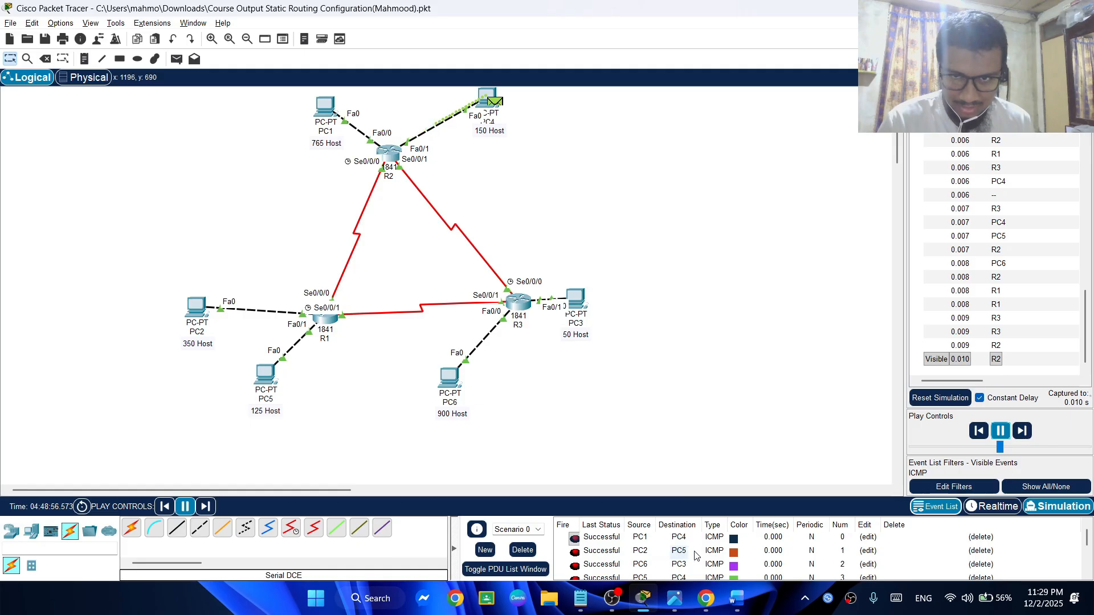
scroll(695, 555, down, 4)
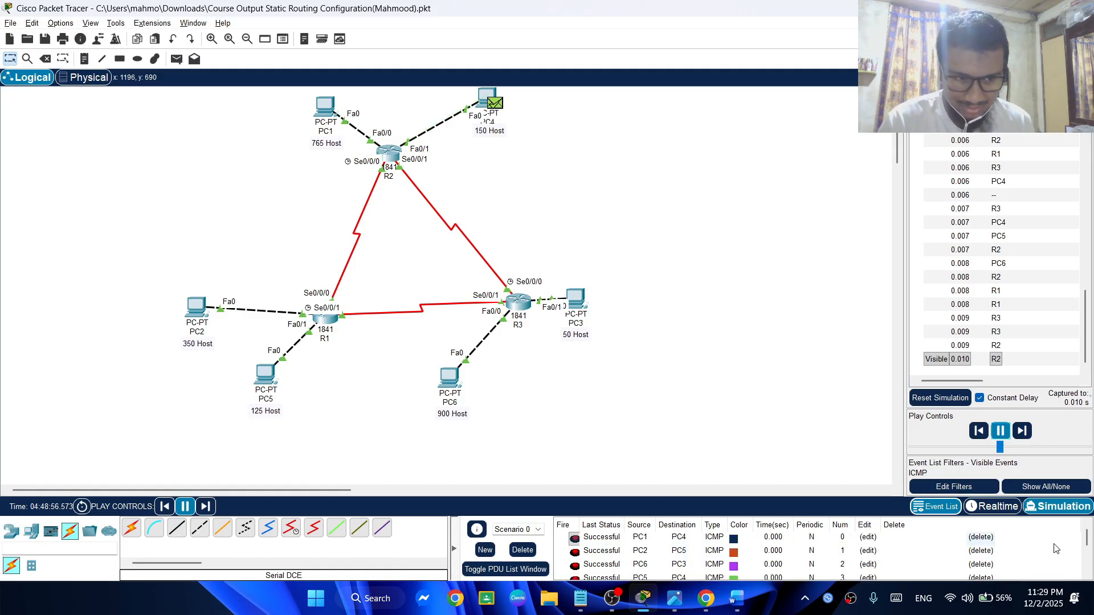
scroll(1087, 552, up, 1)
scroll(1087, 552, up, 3)
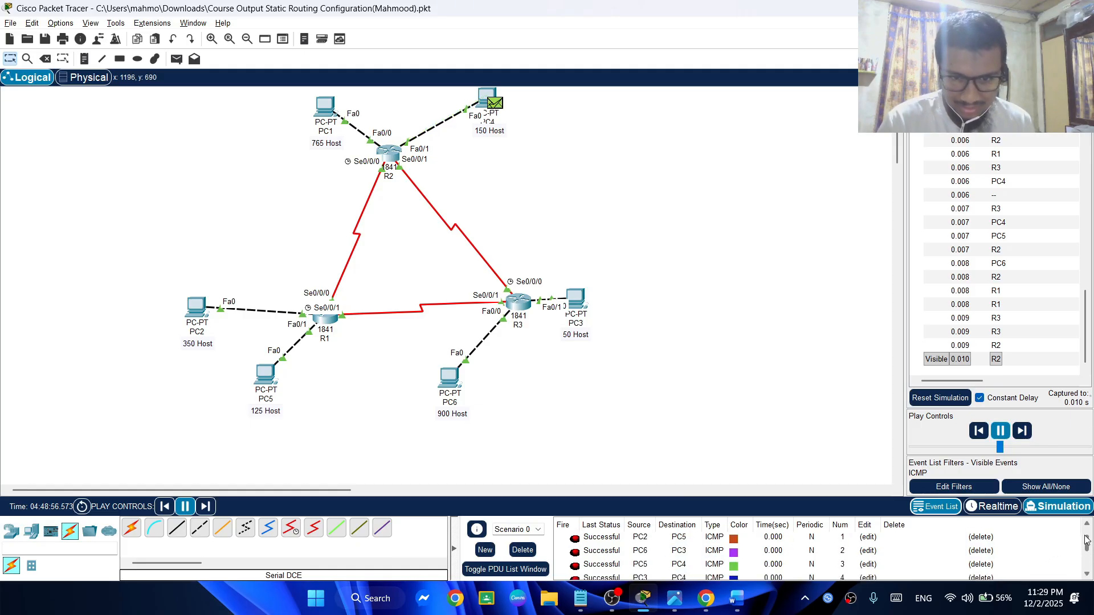
scroll(1087, 553, down, 4)
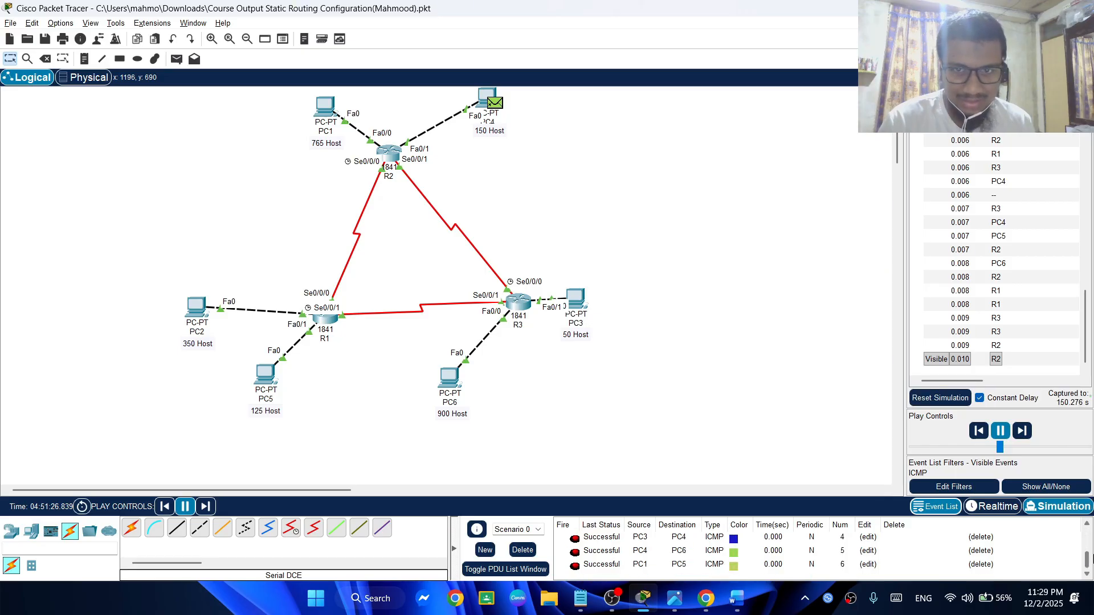
scroll(806, 564, up, 4)
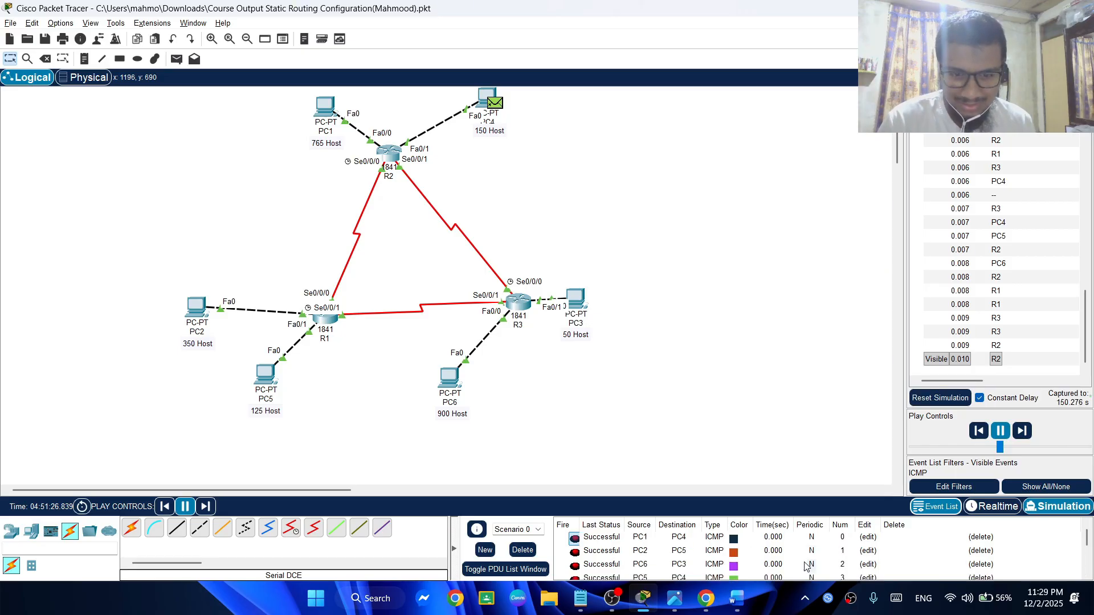
scroll(806, 564, down, 4)
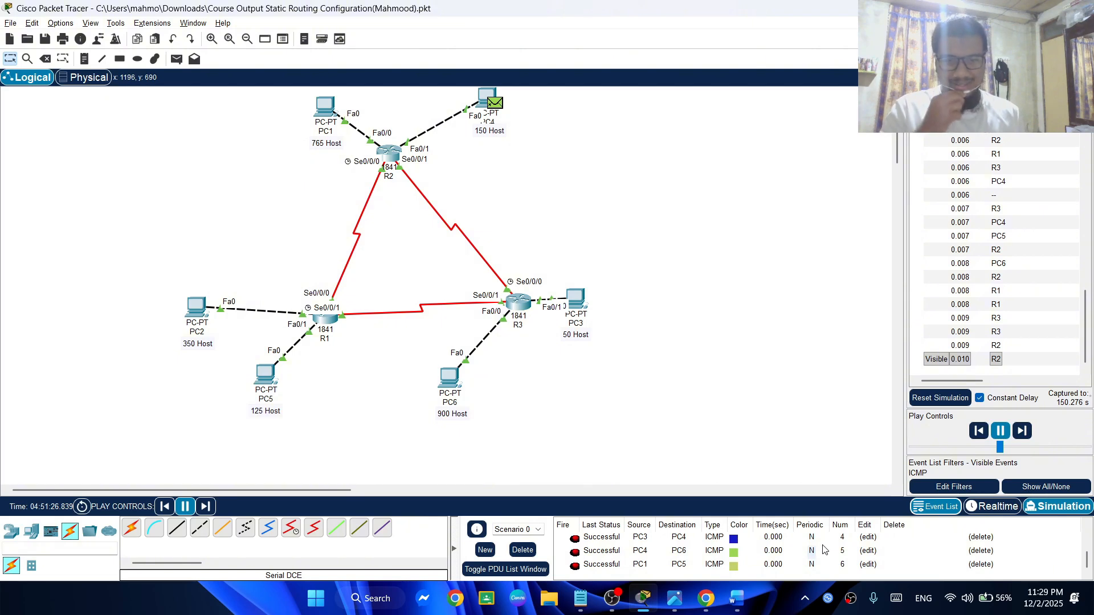
click(627, 613)
click(630, 612)
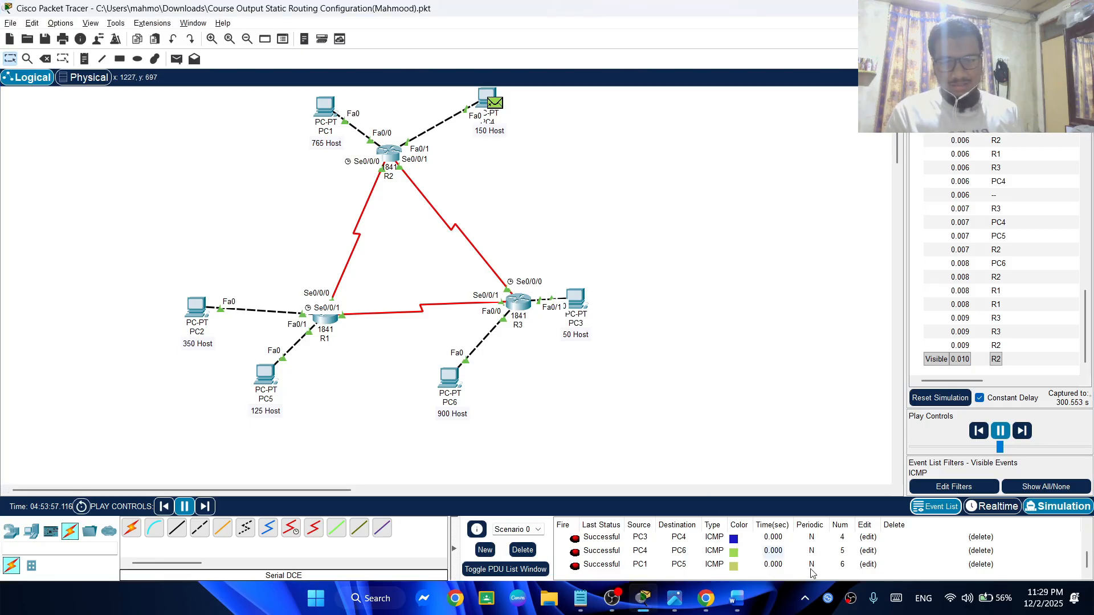
scroll(682, 397, down, 4)
scroll(683, 397, up, 4)
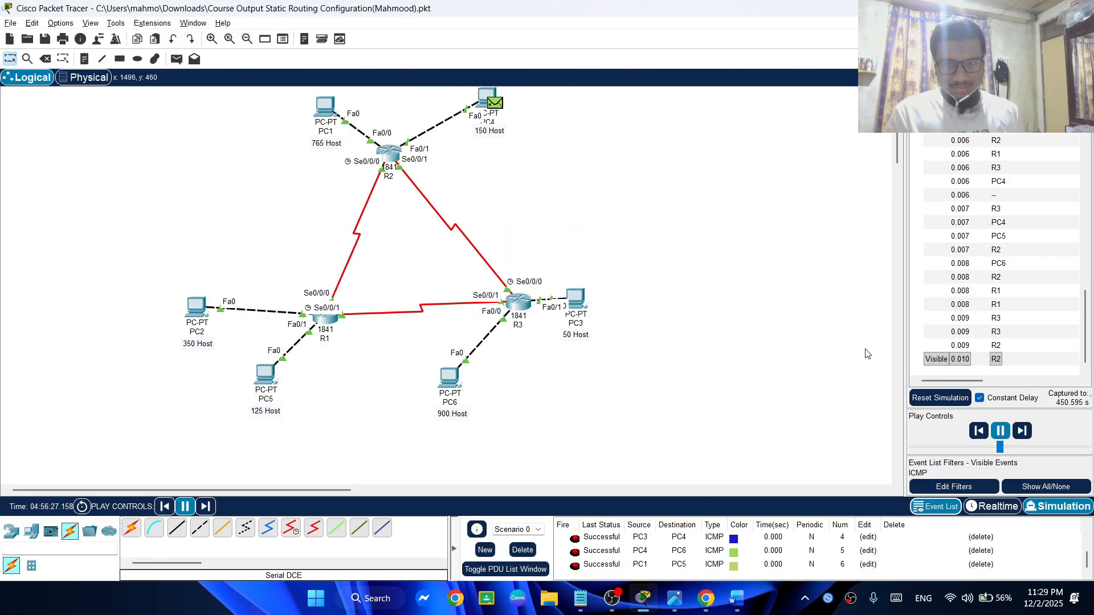
Pause and resume the simulation, and save the static routing file
click(1001, 431)
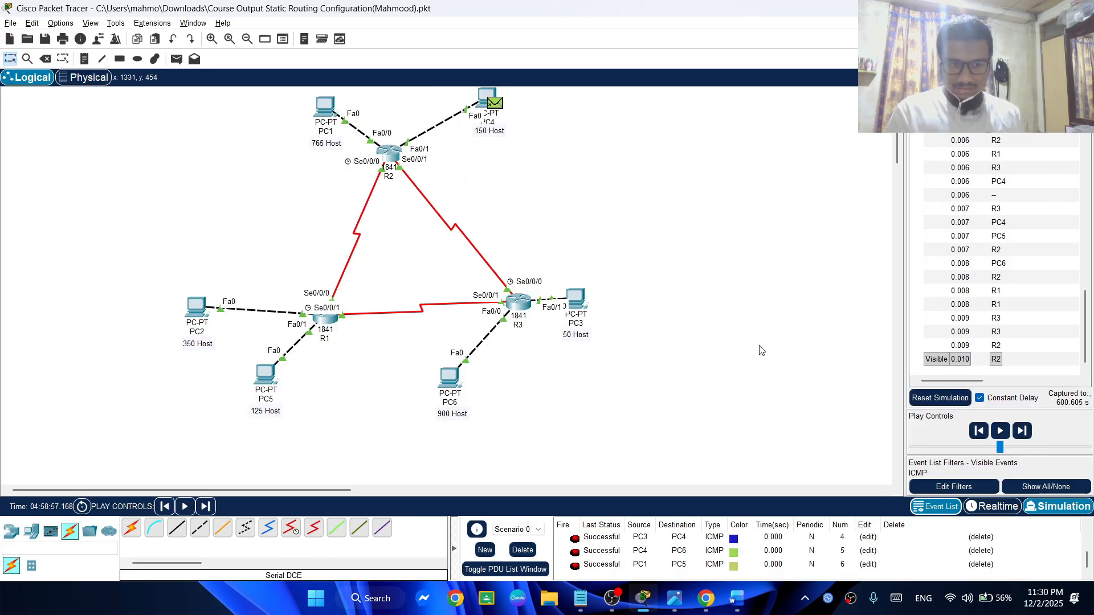
scroll(760, 358, down, 4)
scroll(761, 378, up, 4)
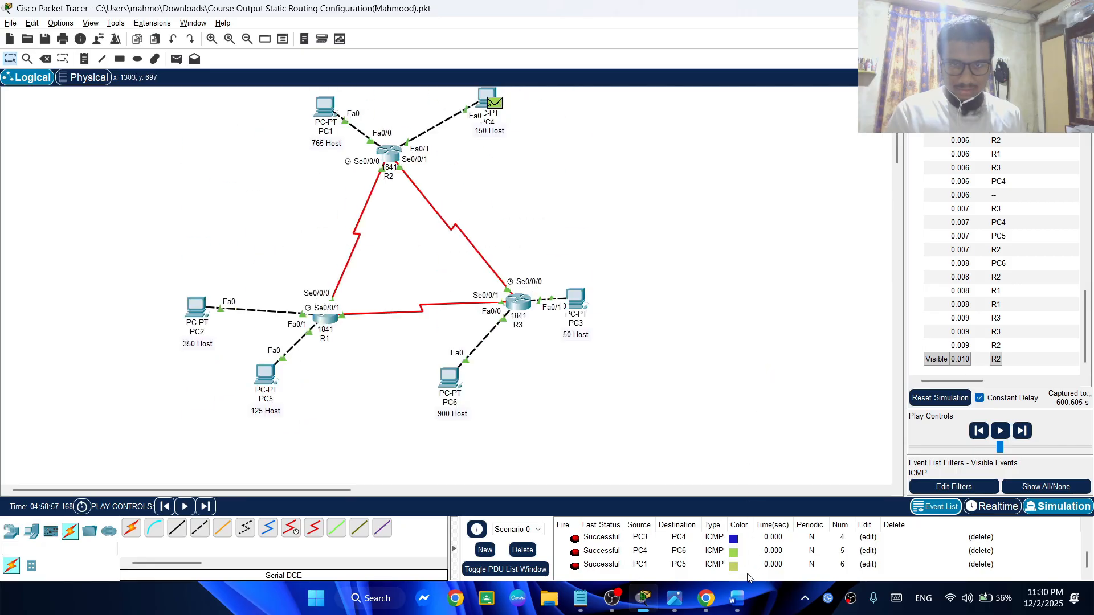
click(1001, 431)
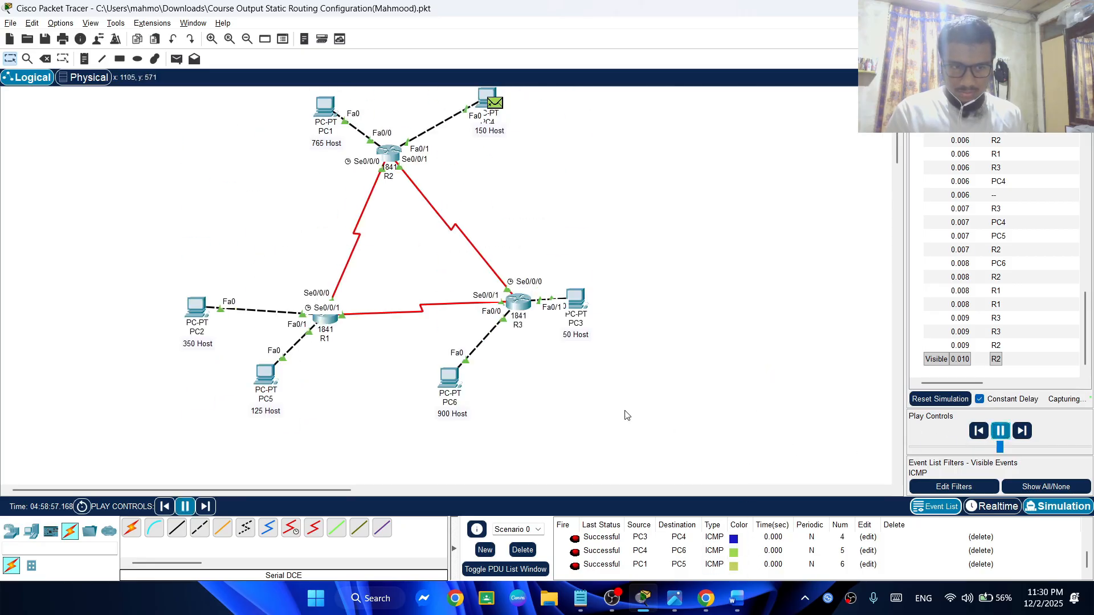
key(ctrl+s)
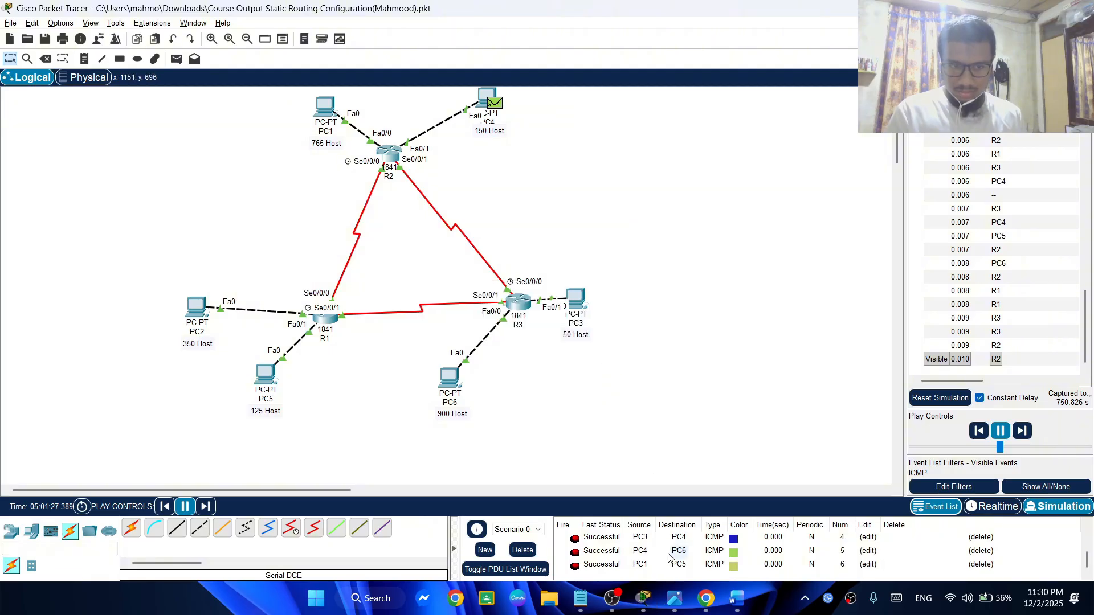
Review the source, destination and status of each PDU from the first to the last entry
scroll(669, 558, up, 2)
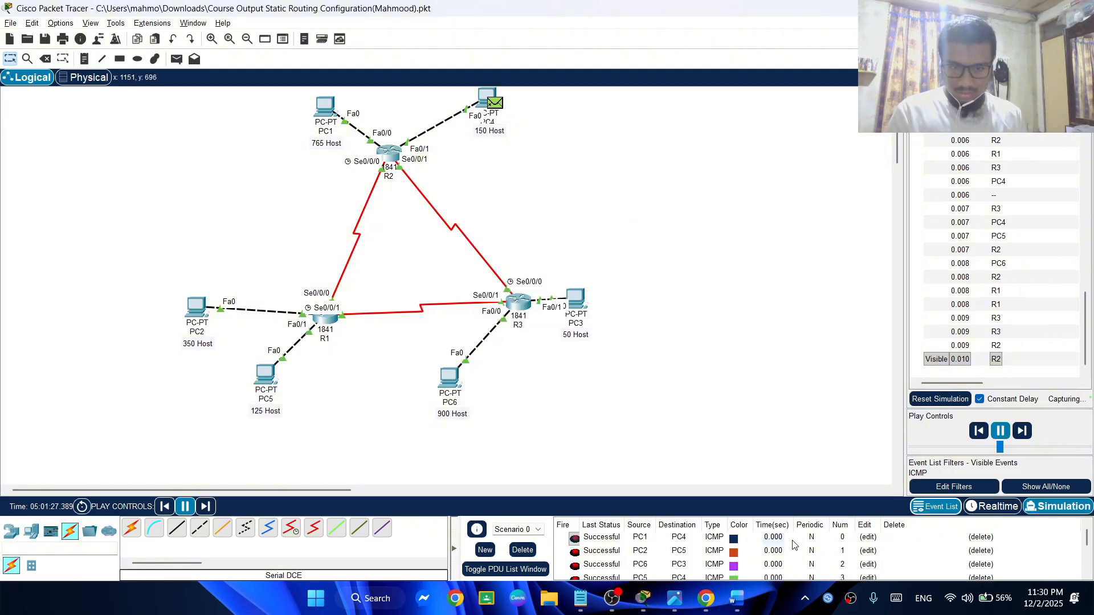
drag(1087, 539, 1092, 567)
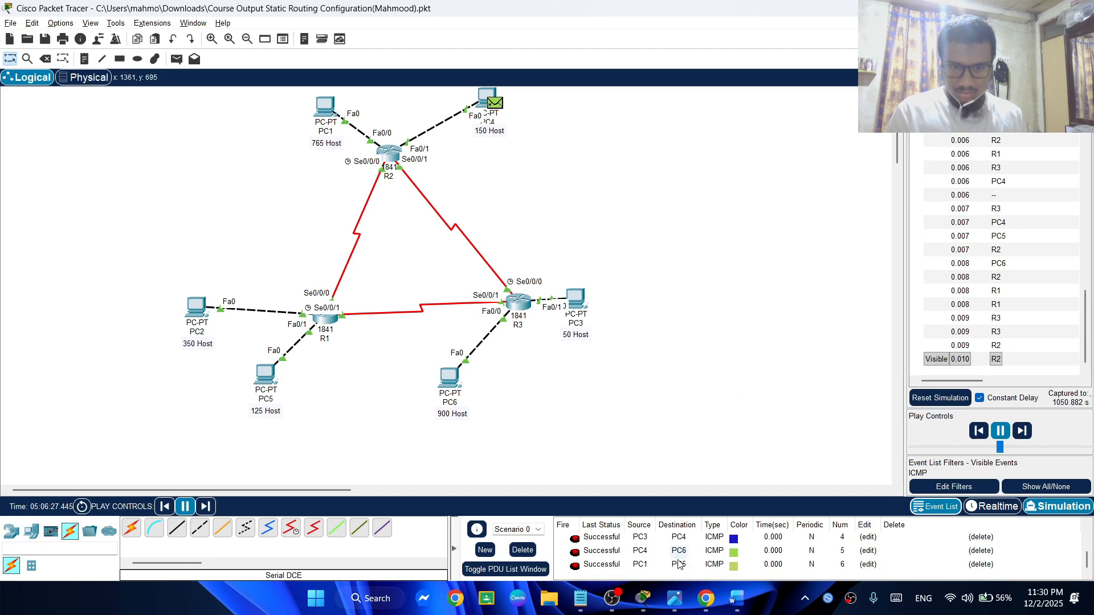
scroll(629, 565, up, 2)
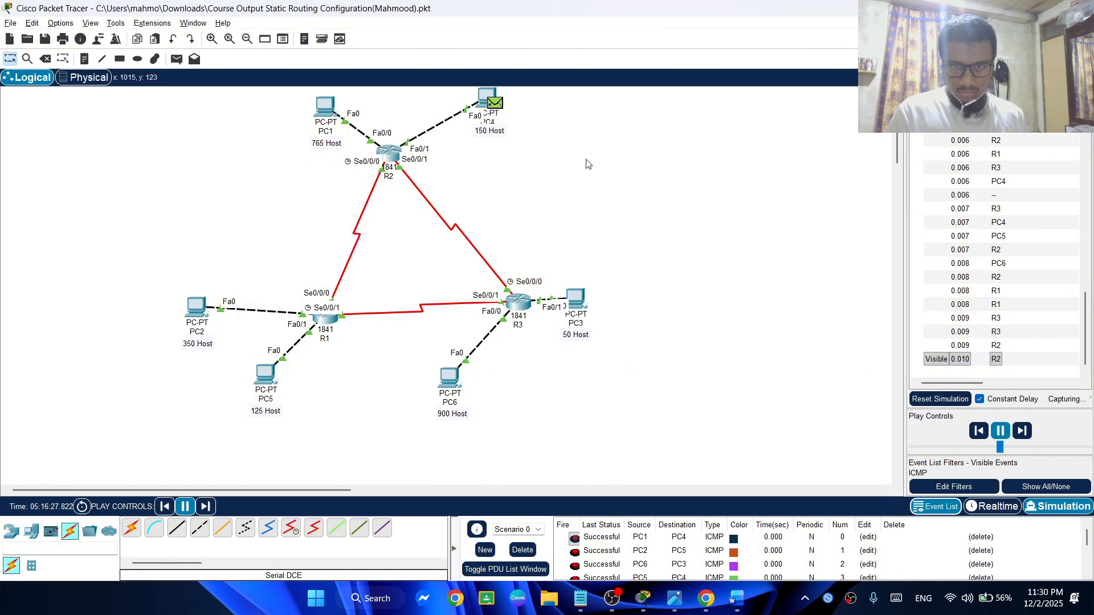
click(1001, 431)
click(1001, 432)
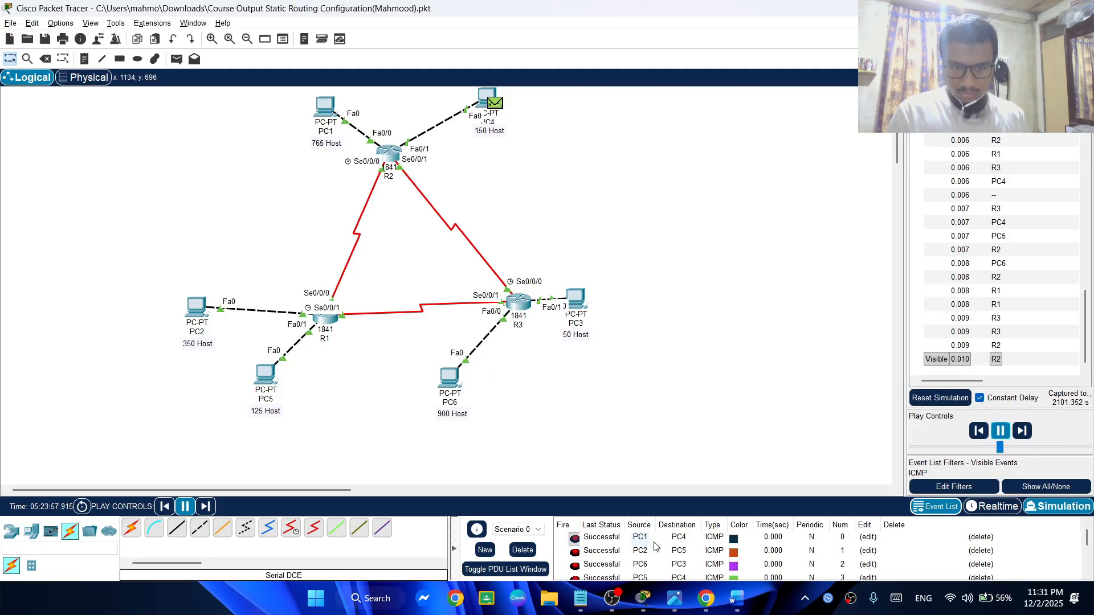
scroll(685, 563, down, 2)
scroll(685, 564, up, 1)
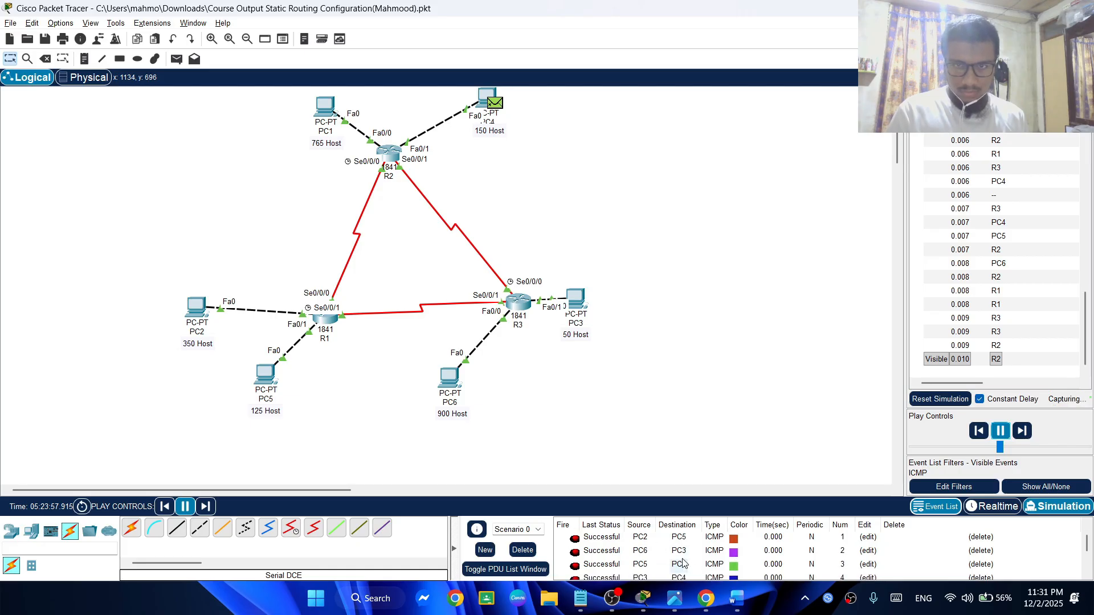
scroll(683, 563, up, 1)
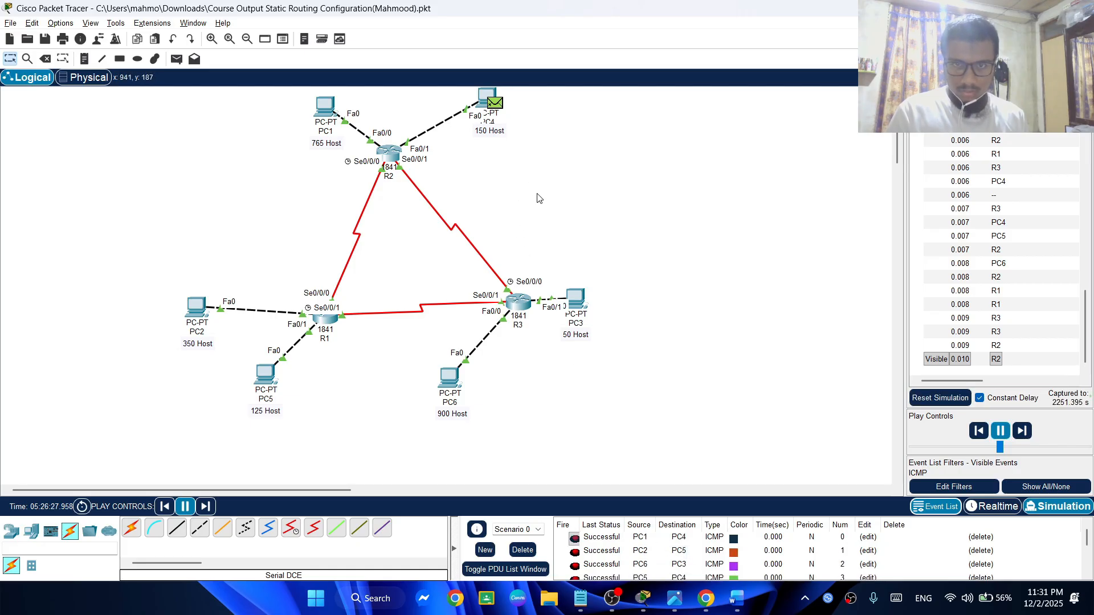
Inspect the OSI model details of the packet at PC4, advance the simulation, and close the PDU information
click(496, 104)
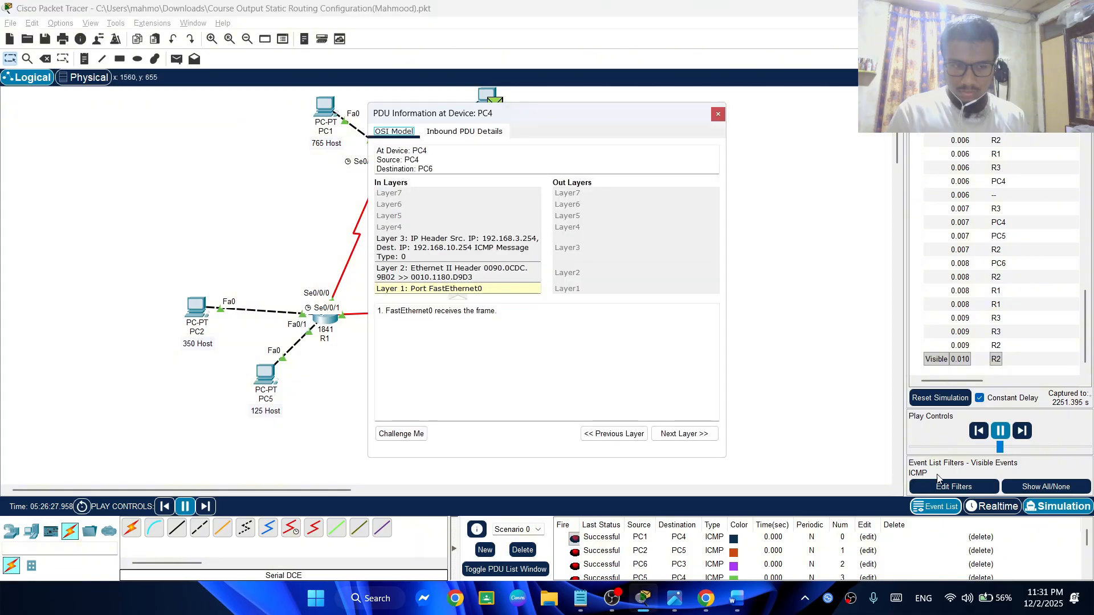
click(1016, 431)
click(1017, 432)
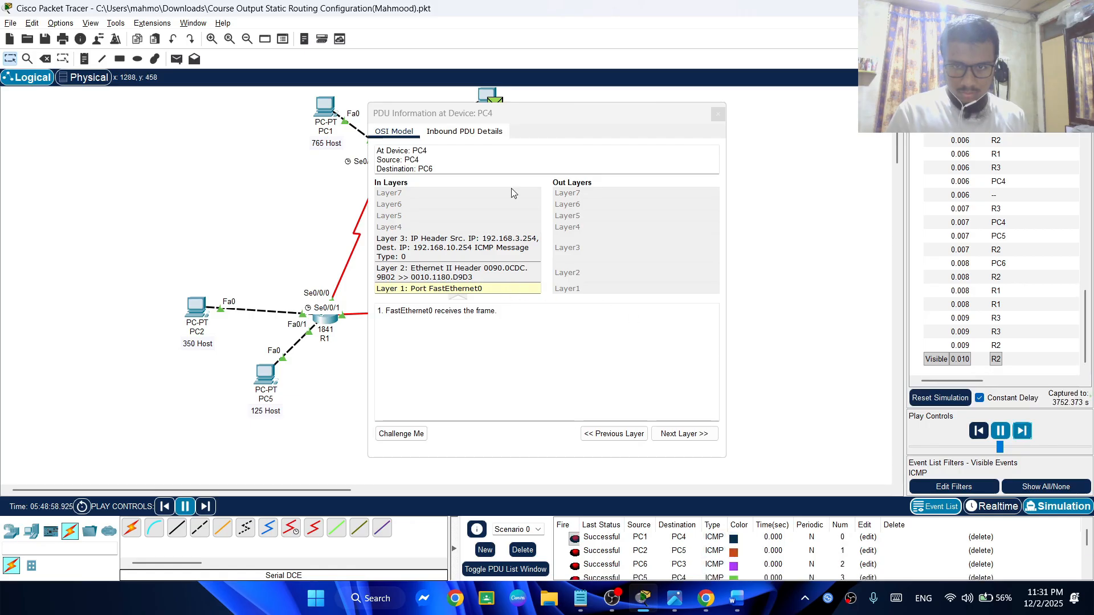
click(717, 114)
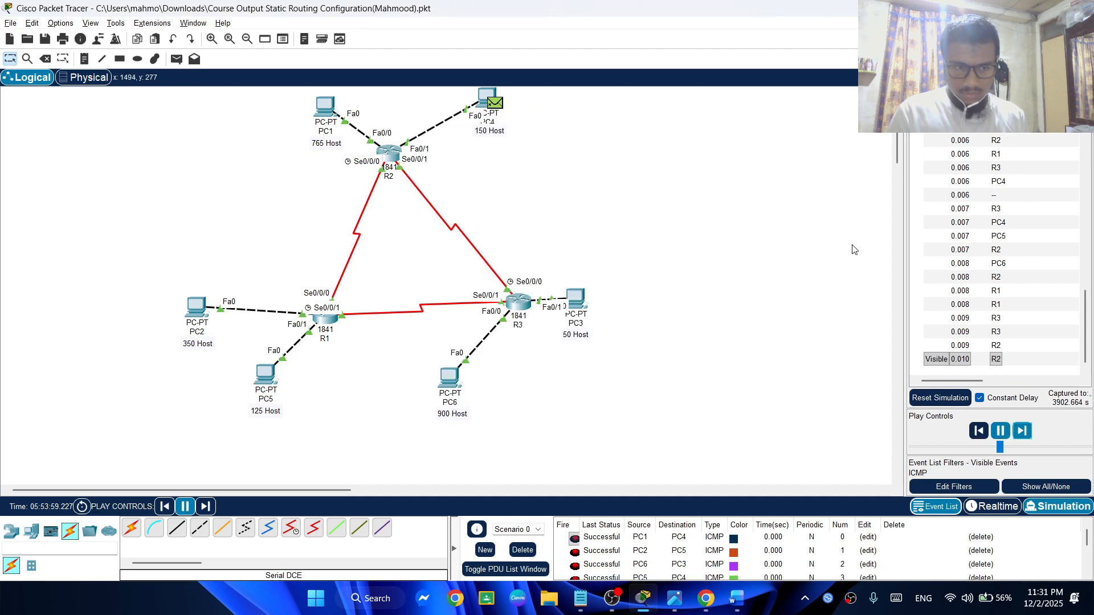
Save the static routing file and close Packet Tracer
key(ctrl+s)
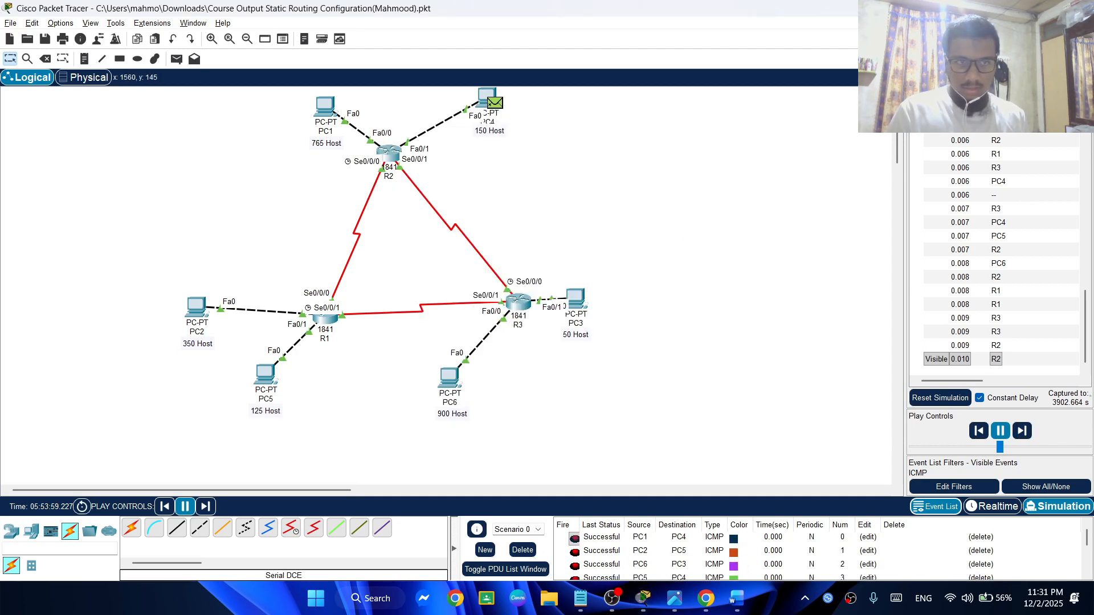
click(1079, 8)
click(556, 315)
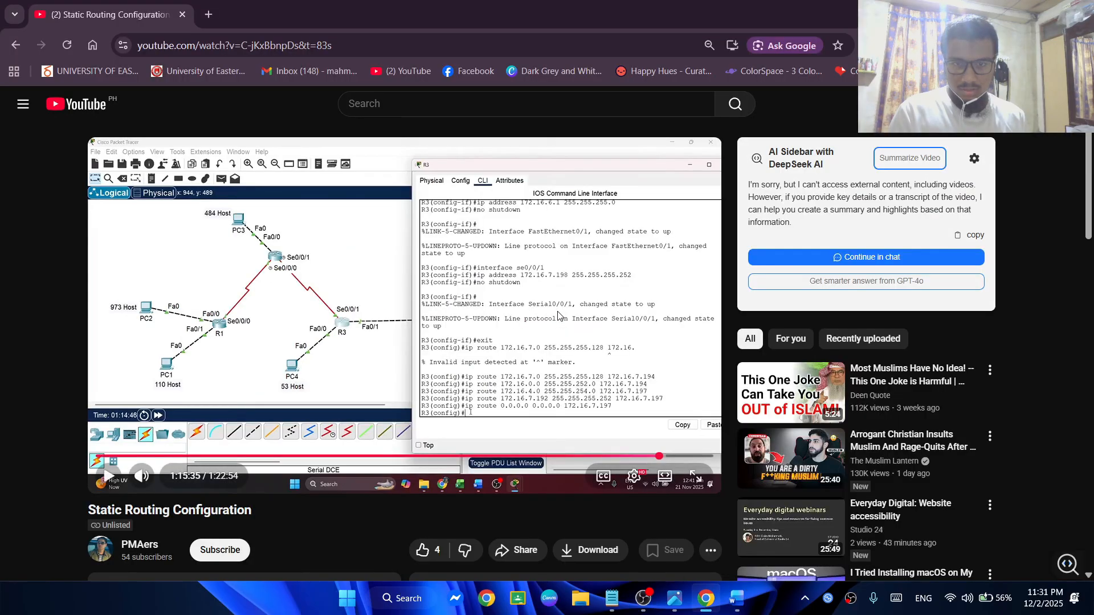
click(577, 358)
click(594, 353)
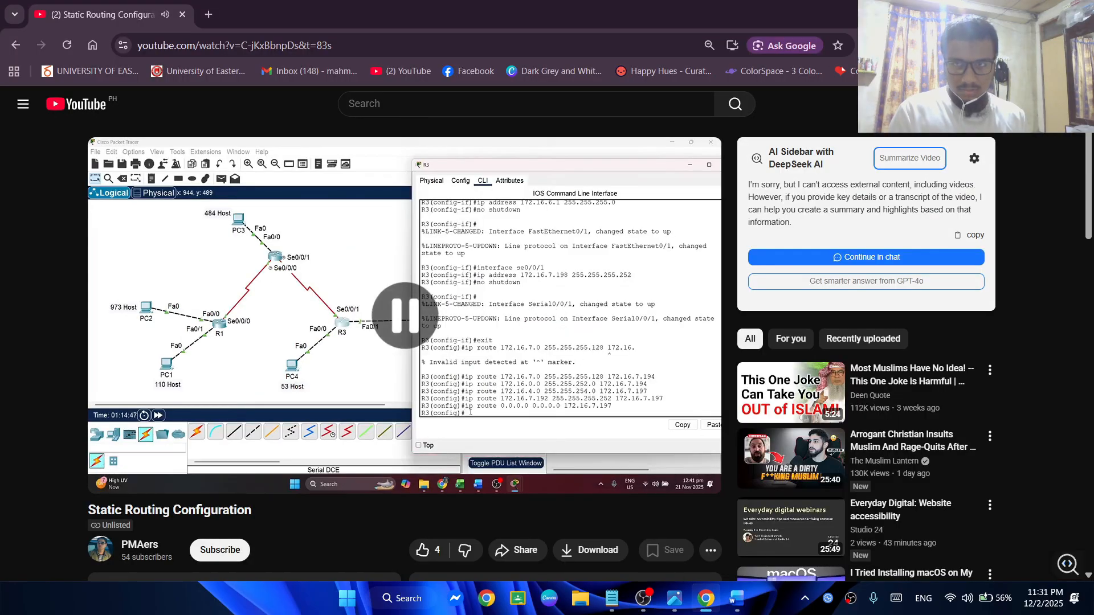